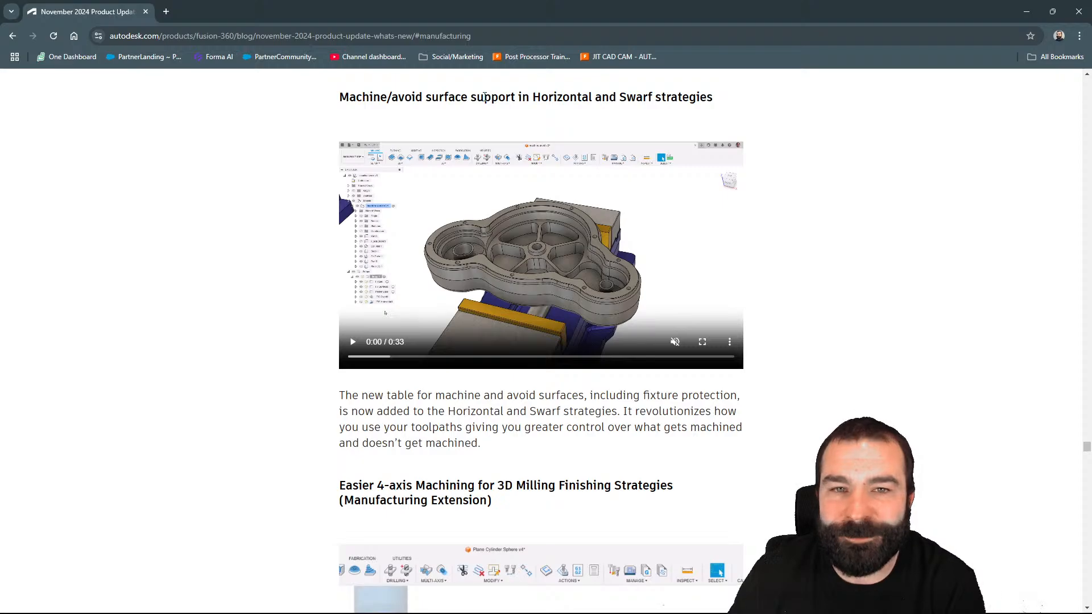
# Step: Review the Leads and Links Modifications and Machine/avoid surface support sections of the Manufacturing release notes
pyautogui.moveTo(485, 96); pyautogui.dragTo(739, 72)
pyautogui.scroll(-13, 802, 249)
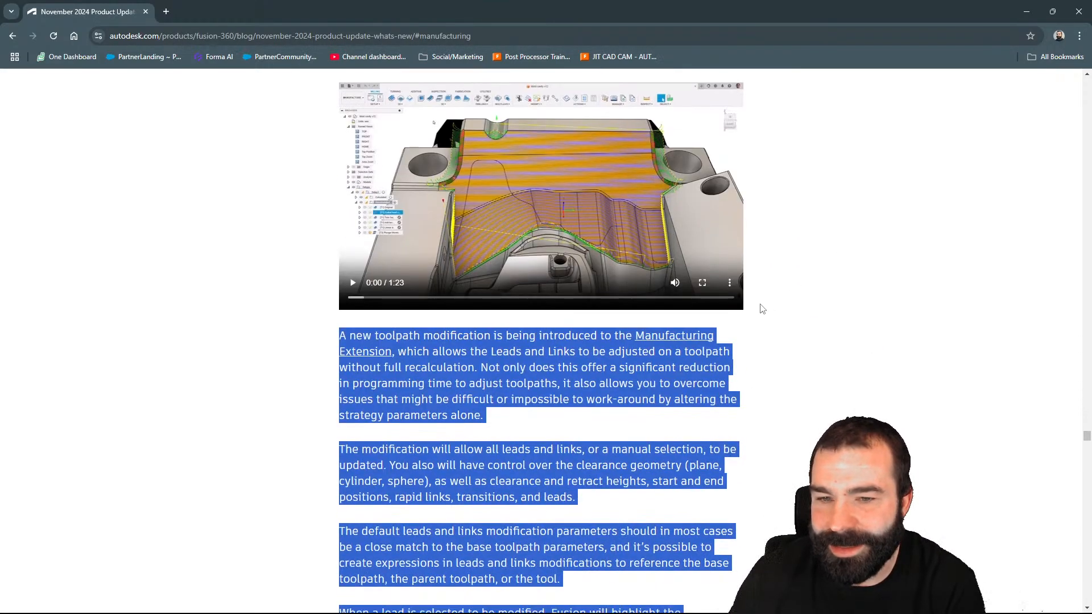
pyautogui.click(762, 309)
pyautogui.scroll(6, 831, 317)
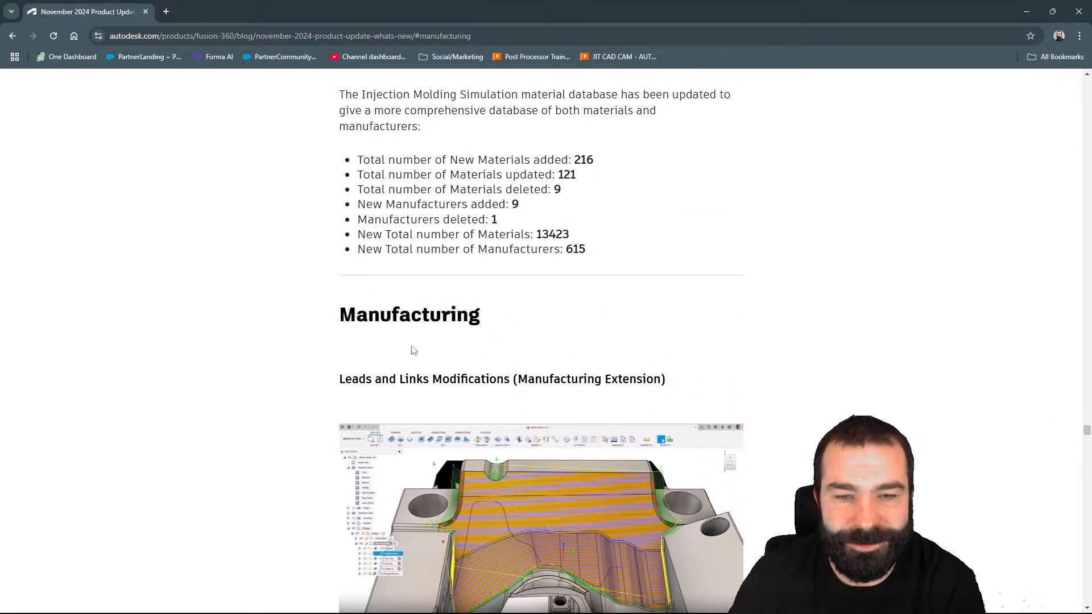
pyautogui.scroll(-18, 414, 350)
pyautogui.scroll(4, 559, 337)
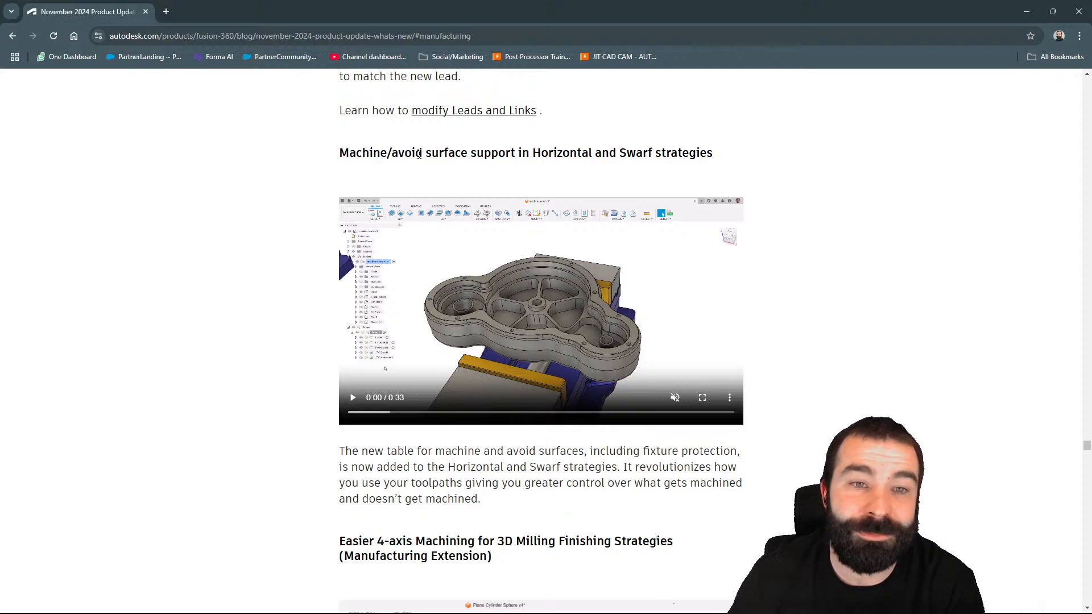
pyautogui.scroll(-7, 251, 242)
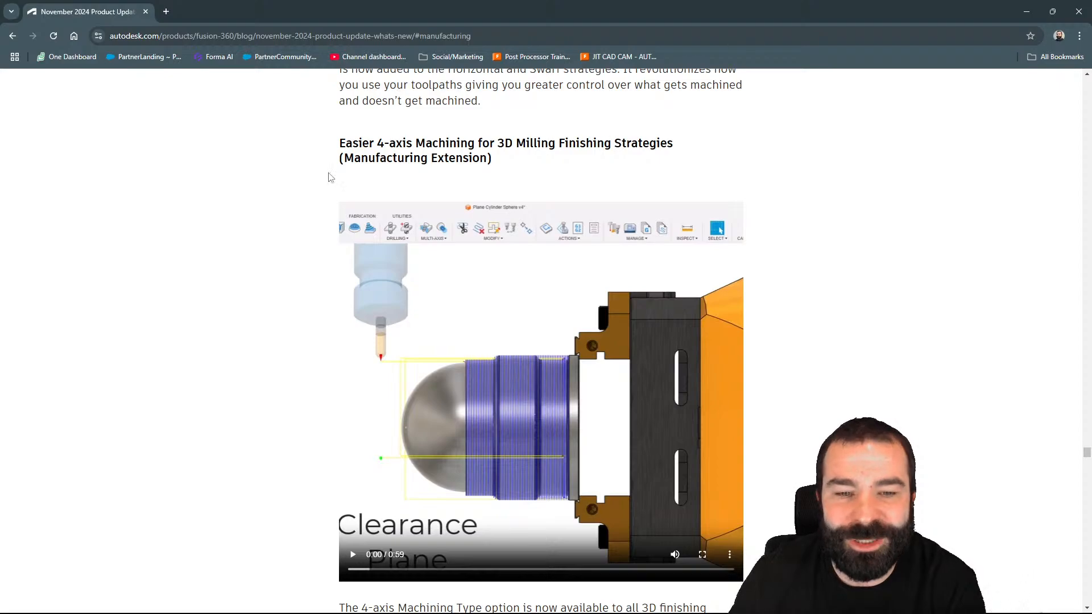
# Step: Read the release notes on easier 4-axis machining for 3D finishing strategies and improvements to Flat machining
pyautogui.scroll(-1, 279, 192)
pyautogui.scroll(-7, 286, 192)
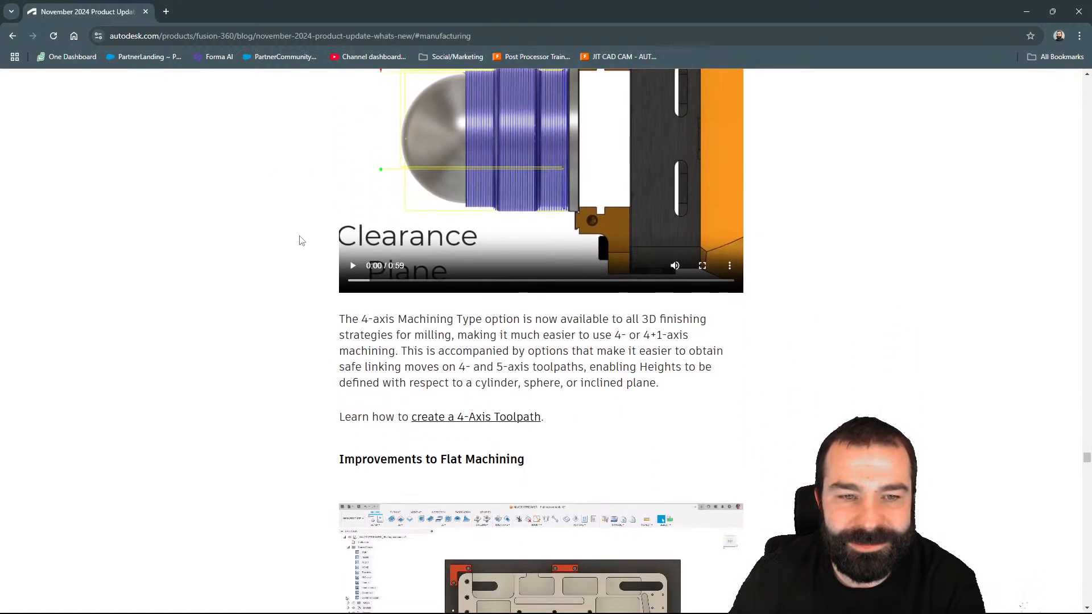
pyautogui.scroll(3, 302, 242)
pyautogui.scroll(2, 303, 244)
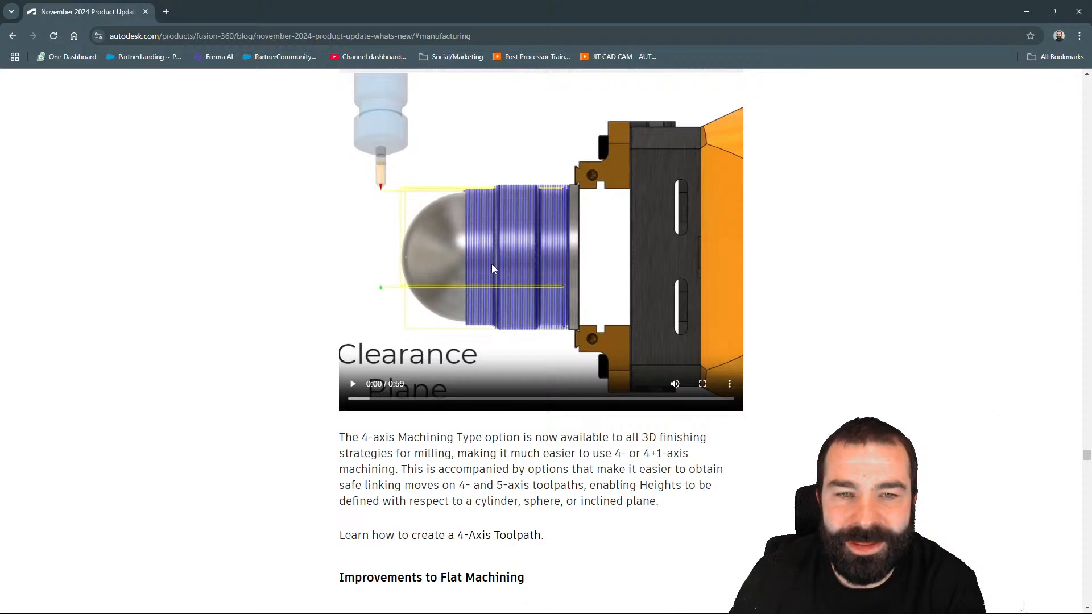
pyautogui.scroll(-7, 251, 287)
pyautogui.scroll(-3, 276, 277)
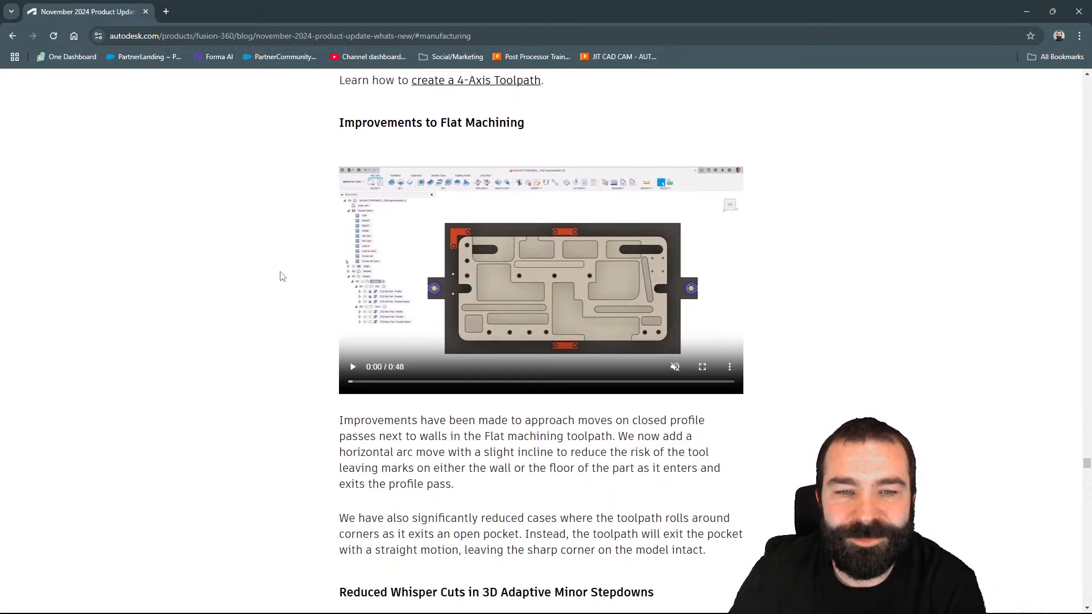
# Step: Examine the sections on reduced whisper cuts in 3D Adaptive minor stepdowns and visualization of contact normals
pyautogui.scroll(-4, 283, 275)
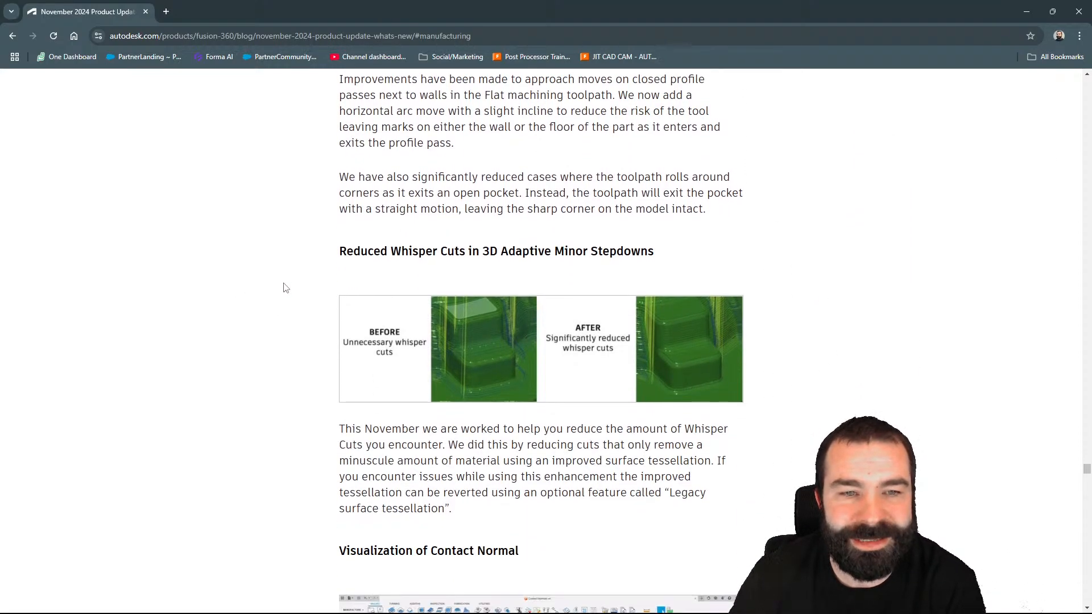
pyautogui.moveTo(483, 251); pyautogui.dragTo(655, 256)
pyautogui.click(659, 259)
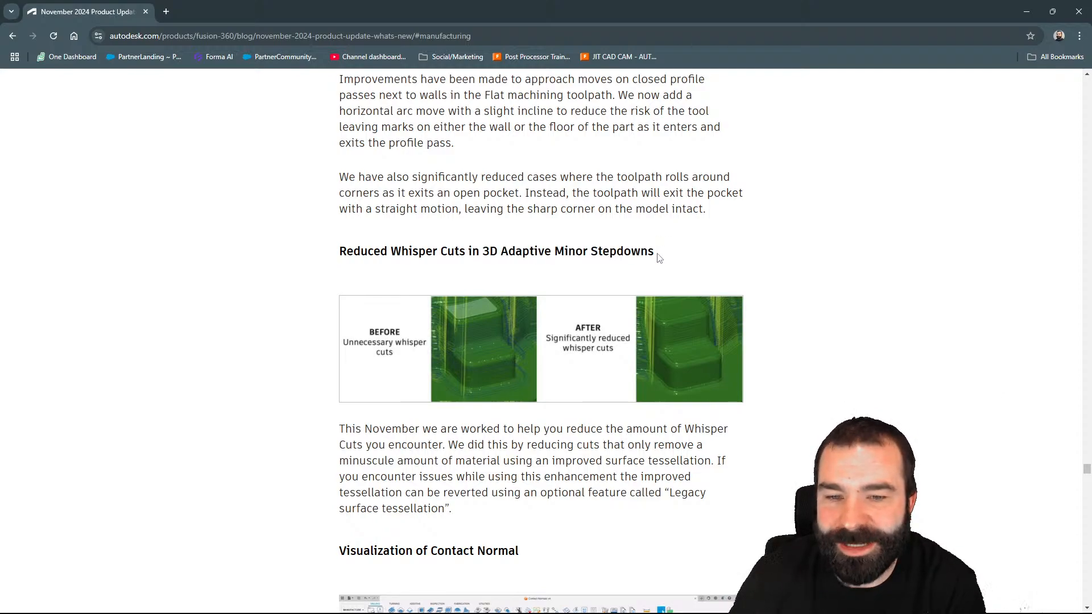
pyautogui.scroll(-8, 312, 233)
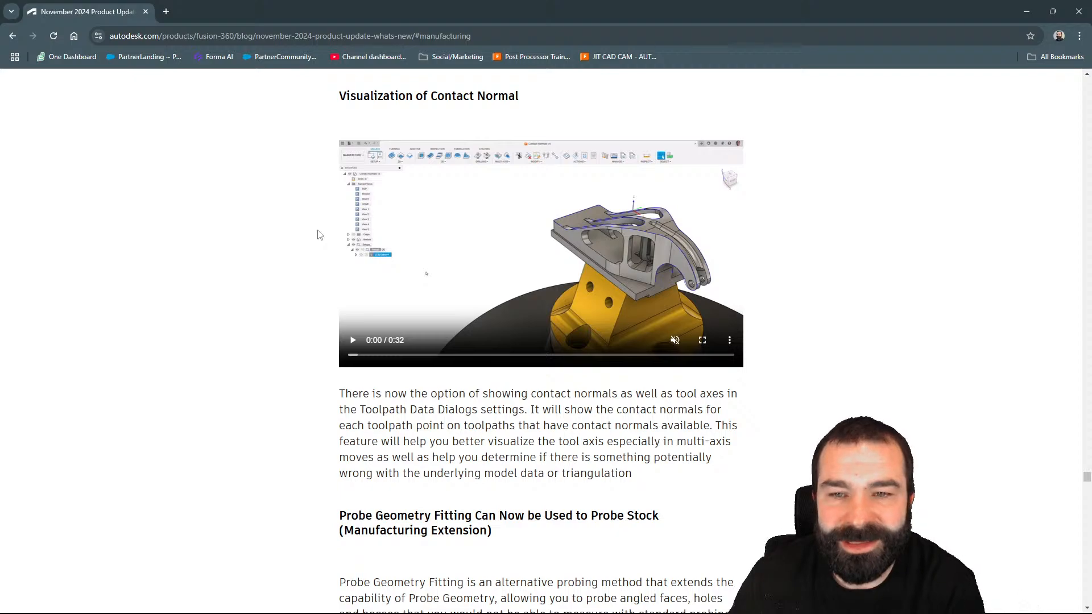
pyautogui.scroll(2, 314, 211)
pyautogui.scroll(-2, 398, 207)
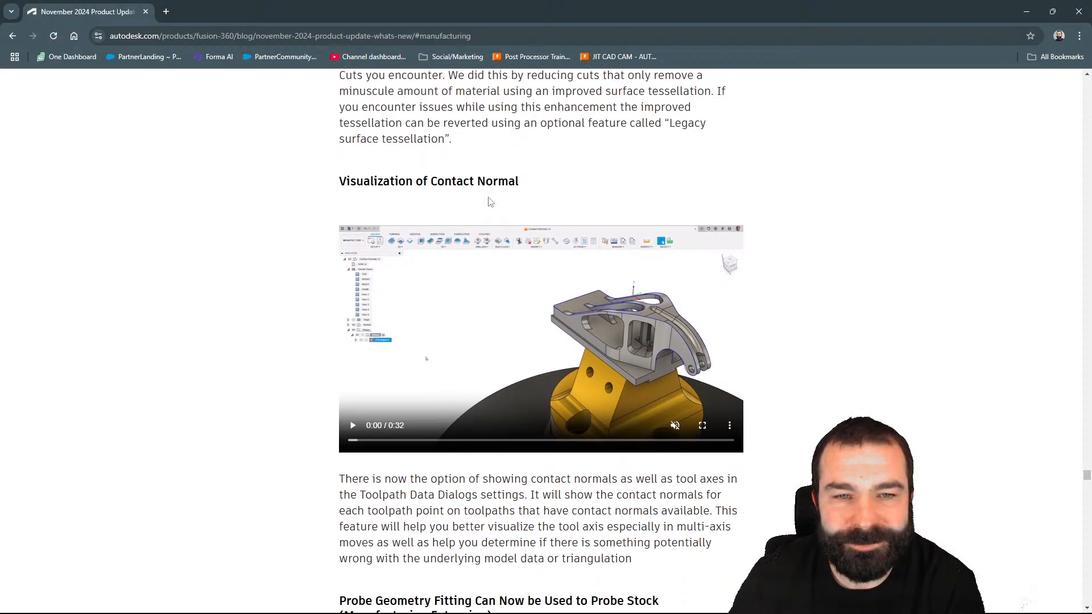
# Step: Read the section on using Probe Geometry Fitting to probe stock, highlighting its heading and introductory paragraph
pyautogui.scroll(-7, 531, 227)
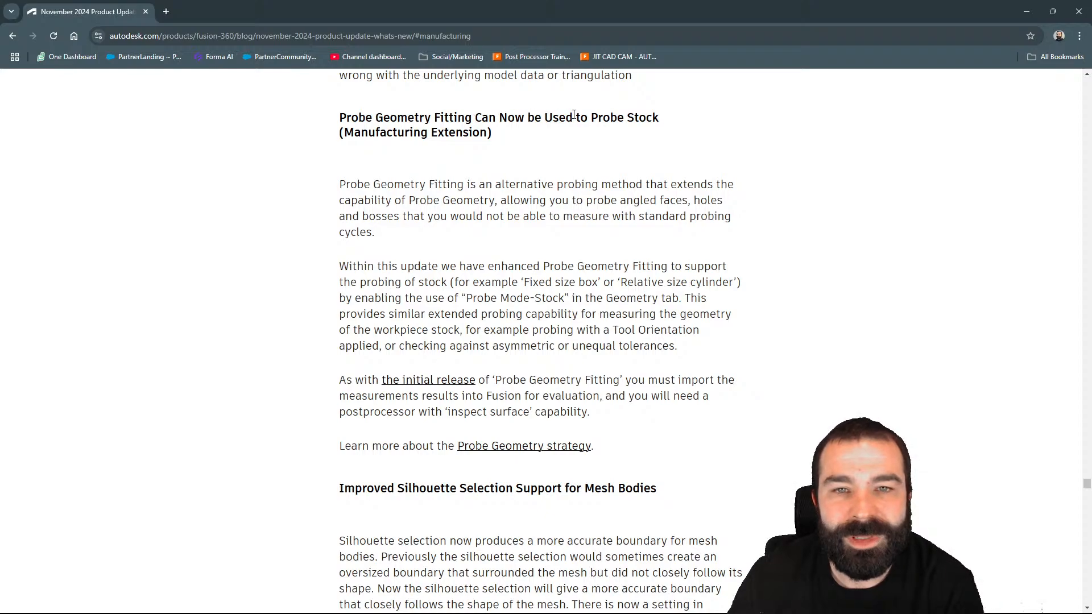
pyautogui.tripleClick(611, 112)
pyautogui.click(555, 135)
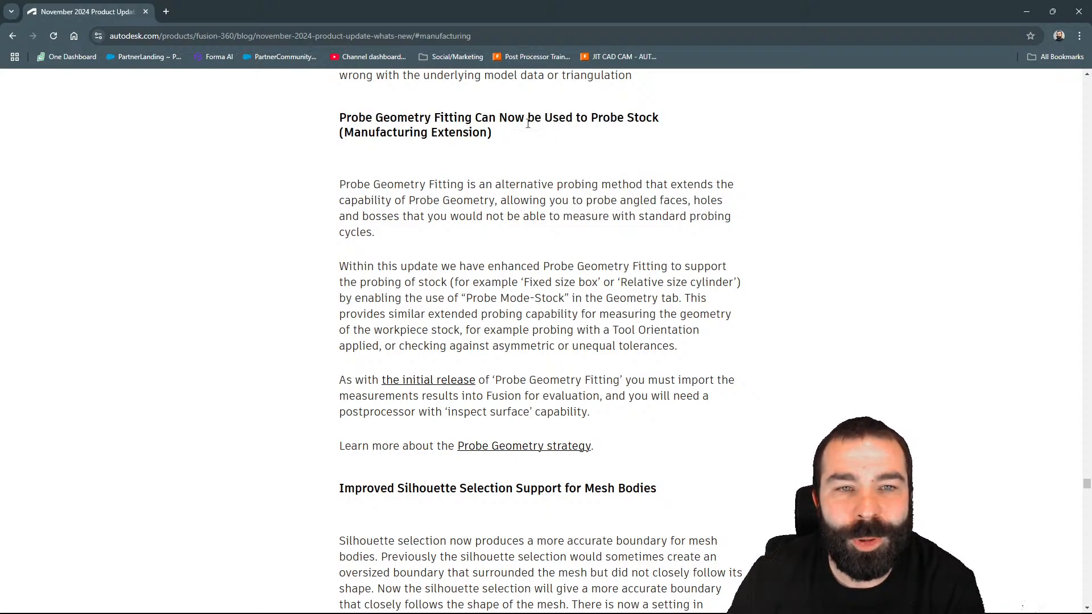
pyautogui.tripleClick(522, 121)
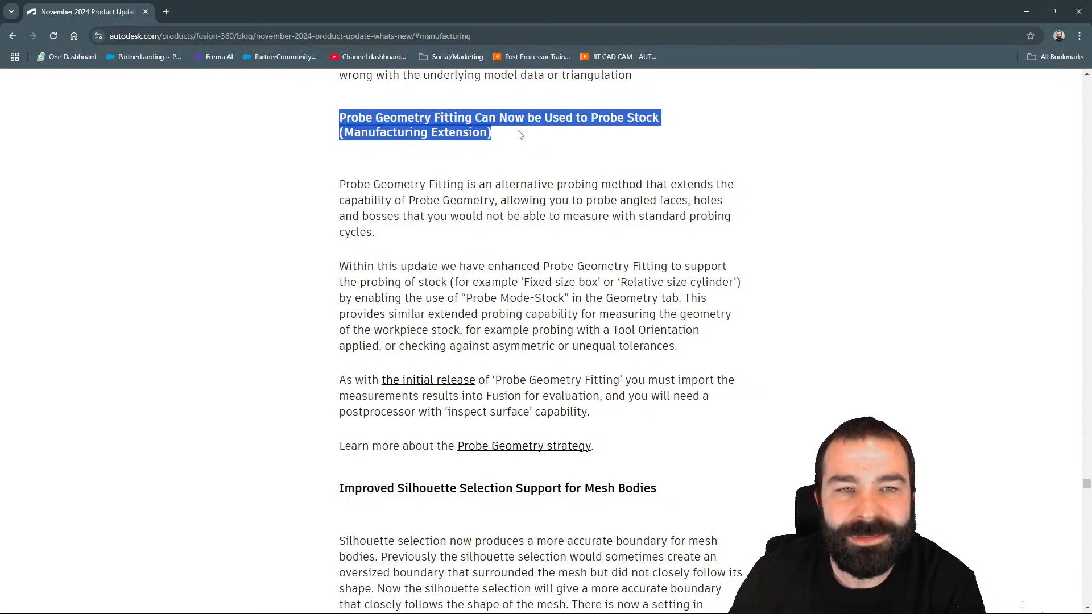
pyautogui.click(519, 136)
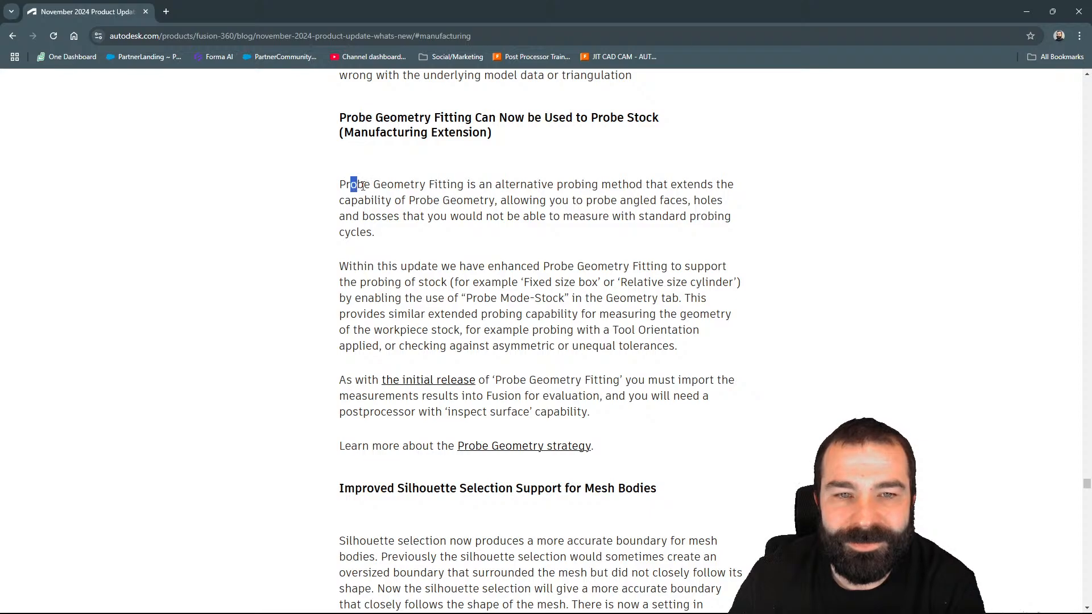
pyautogui.moveTo(362, 185); pyautogui.dragTo(668, 234)
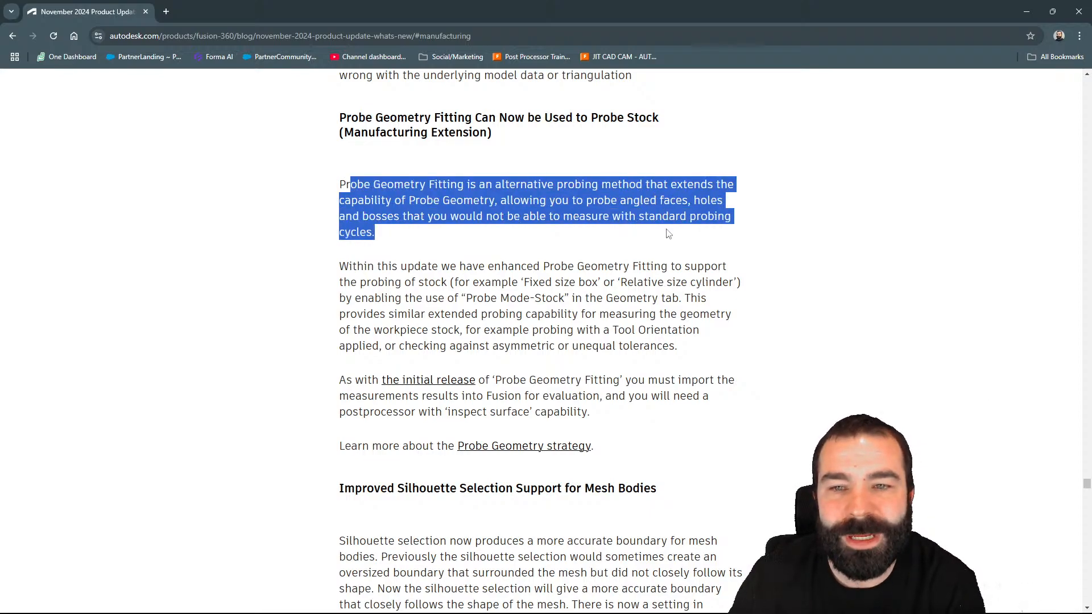
pyautogui.moveTo(474, 251); pyautogui.dragTo(337, 192)
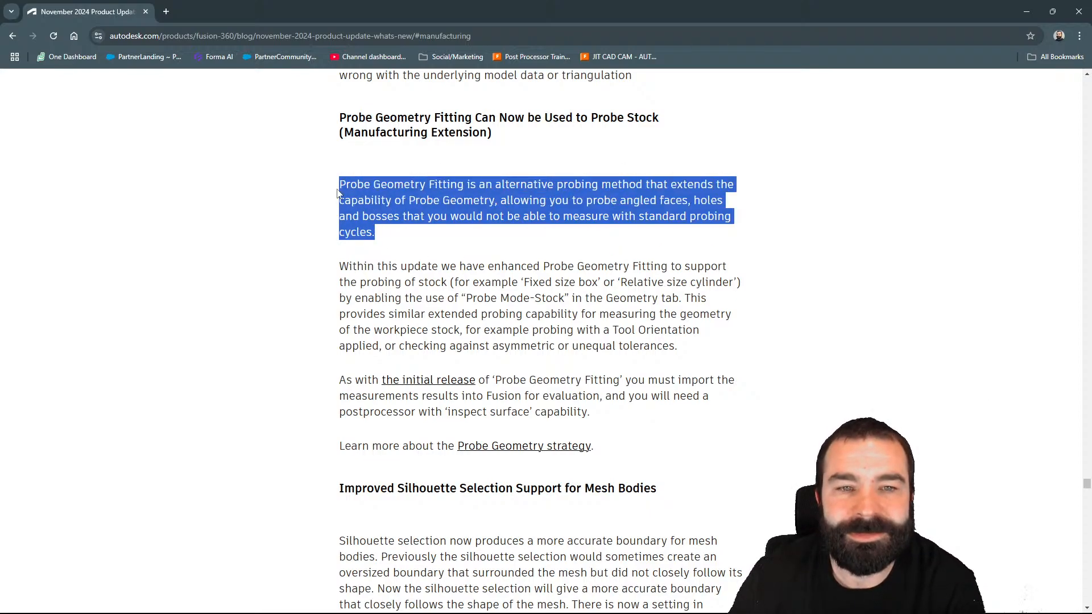
pyautogui.moveTo(500, 200); pyautogui.dragTo(517, 240)
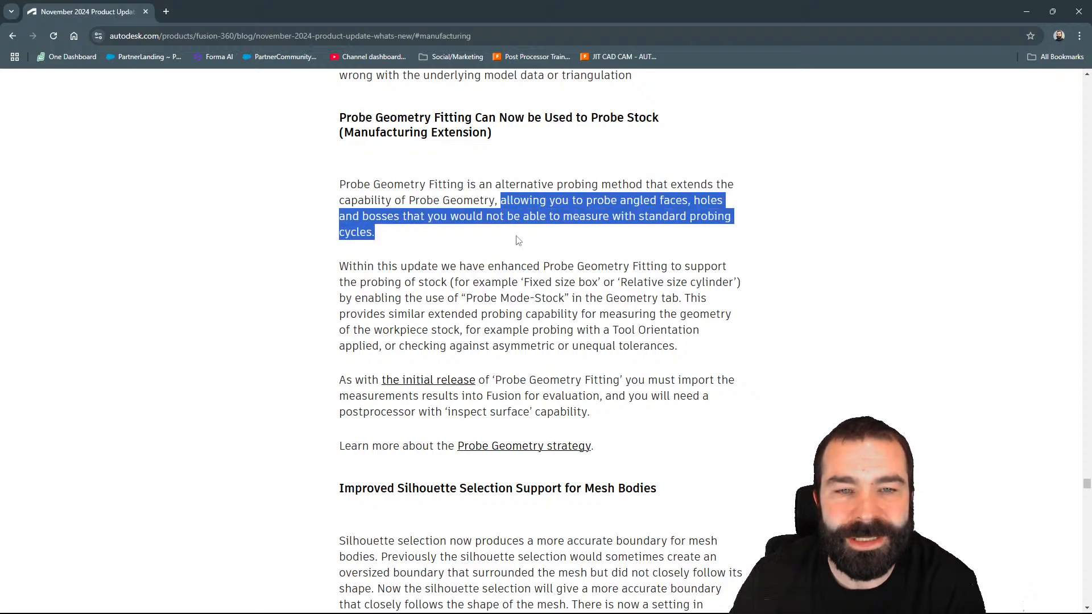
pyautogui.click(401, 239)
pyautogui.moveTo(373, 234); pyautogui.dragTo(338, 181)
# Step: Find the section on improved silhouette selection support for mesh bodies and highlight its heading
pyautogui.scroll(-3, 484, 370)
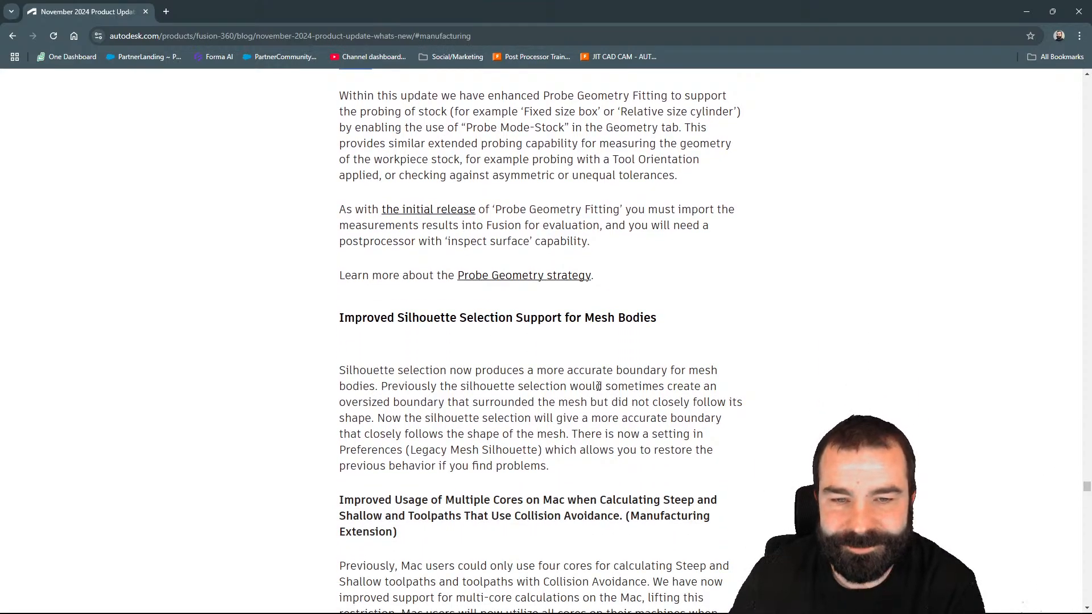
pyautogui.scroll(-3, 598, 387)
pyautogui.scroll(1, 638, 371)
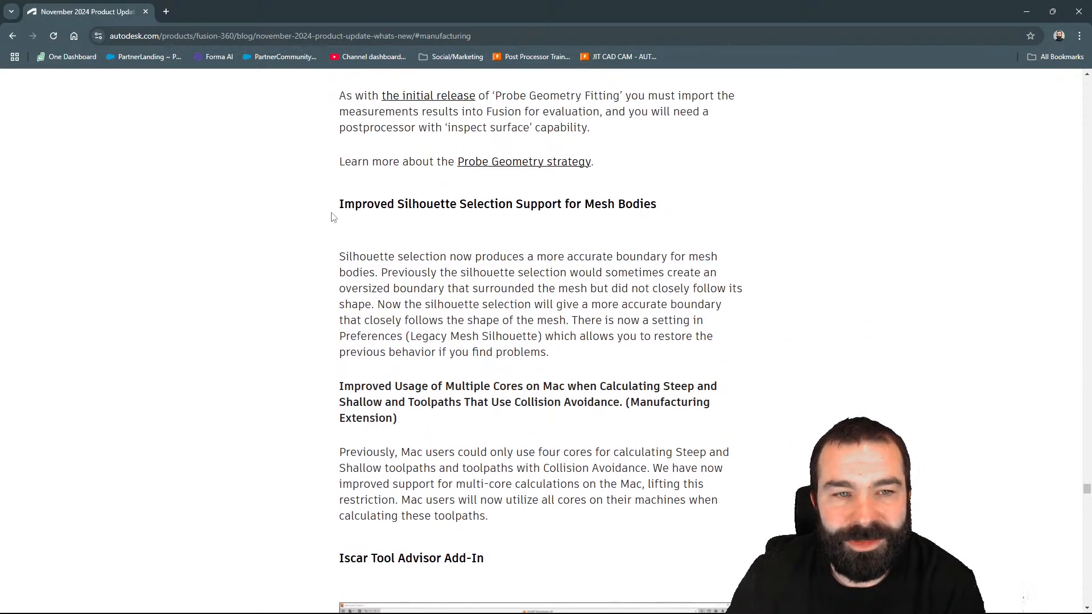
pyautogui.moveTo(355, 203); pyautogui.dragTo(650, 205)
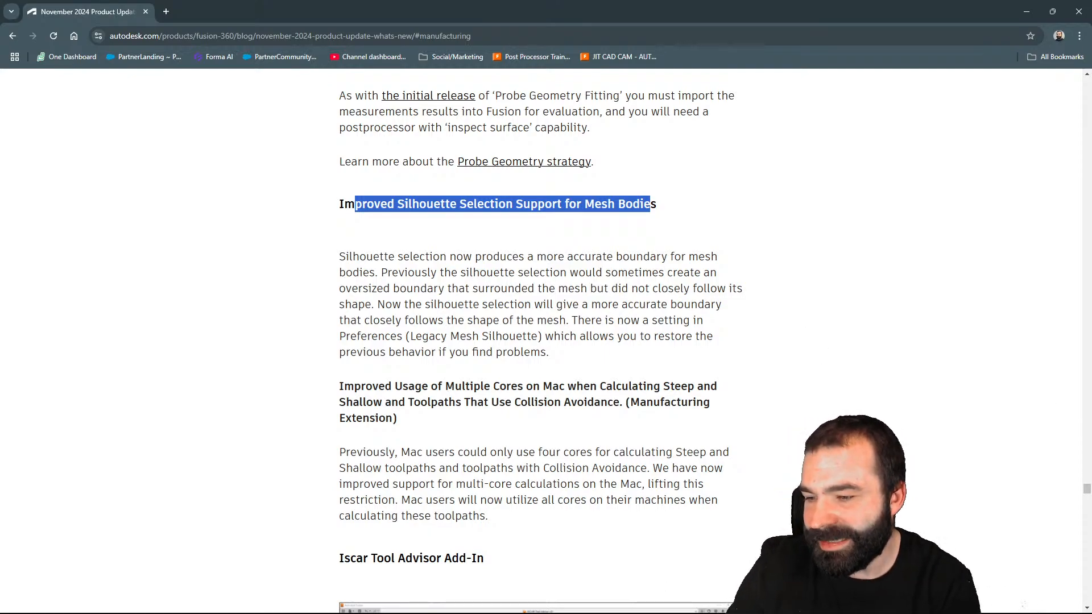
# Step: Switch to Autodesk Fusion and show the project data panel
pyautogui.hotkey('alt', 'Tab')
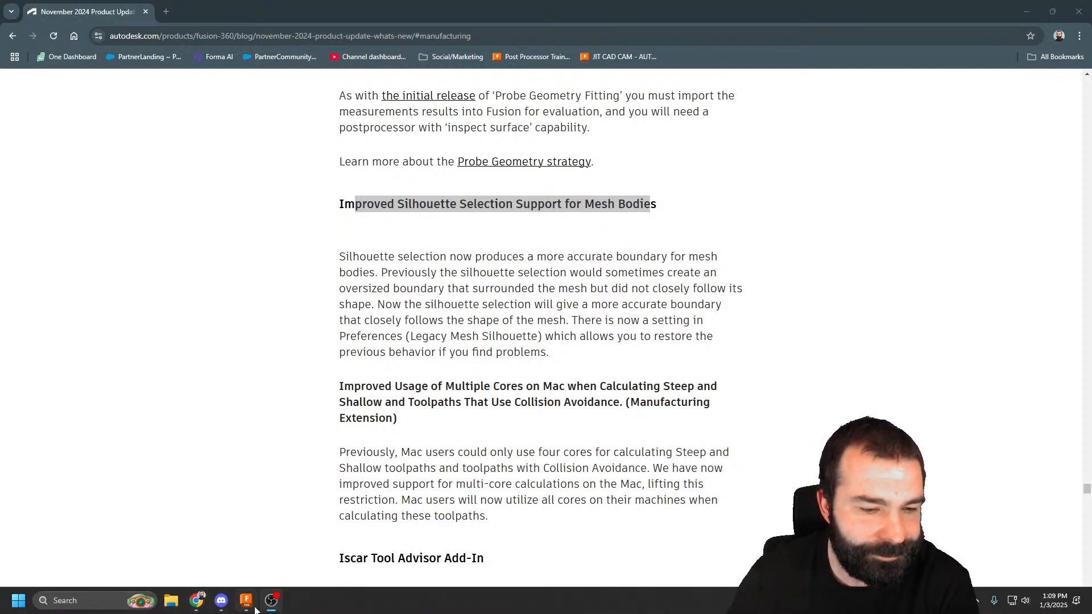
pyautogui.click(245, 600)
pyautogui.click(9, 22)
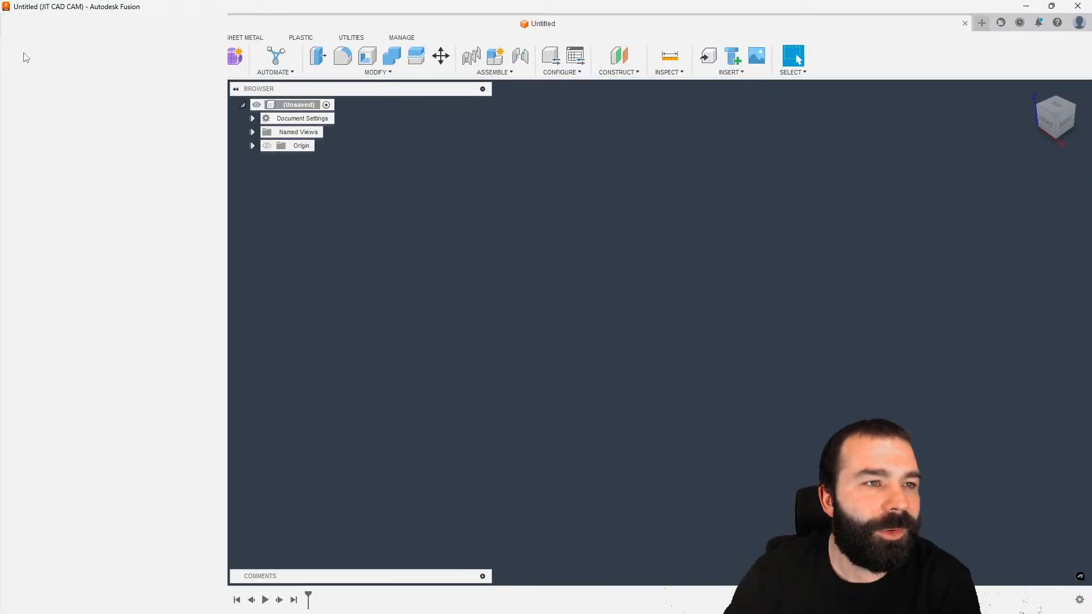
# Step: Look through the 2025 and 2024 folders of Fusion Free support, including Dec 6, for a suitable model
pyautogui.doubleClick(64, 166)
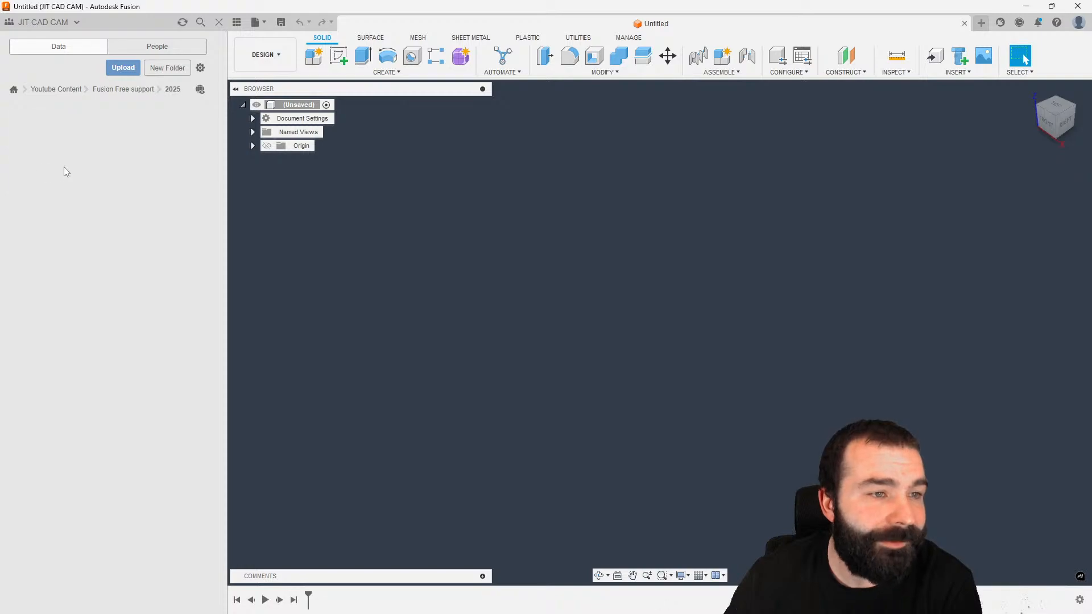
pyautogui.click(128, 90)
pyautogui.doubleClick(73, 133)
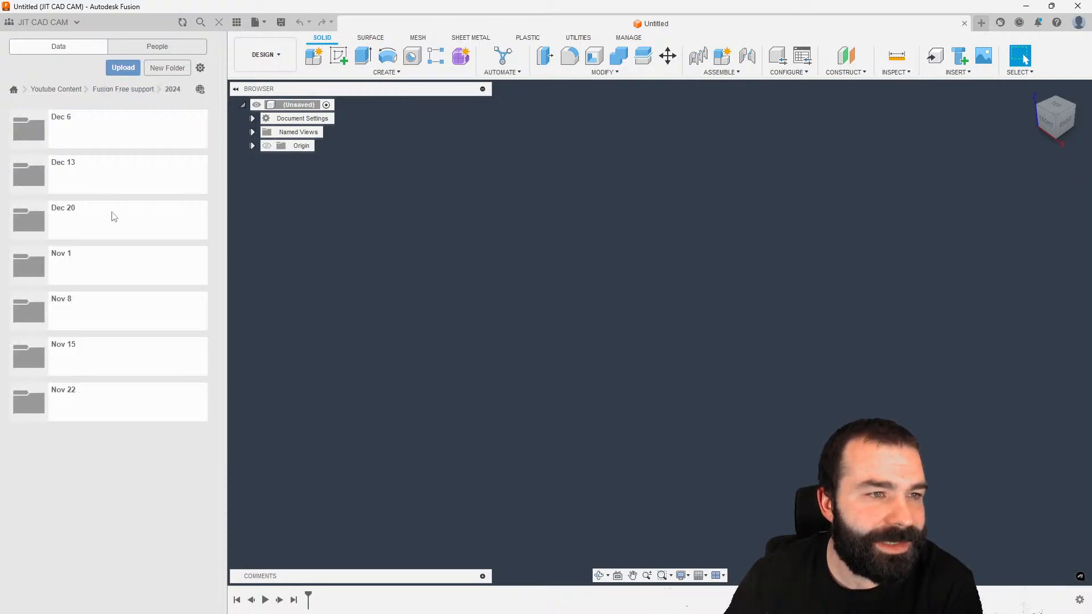
pyautogui.doubleClick(84, 143)
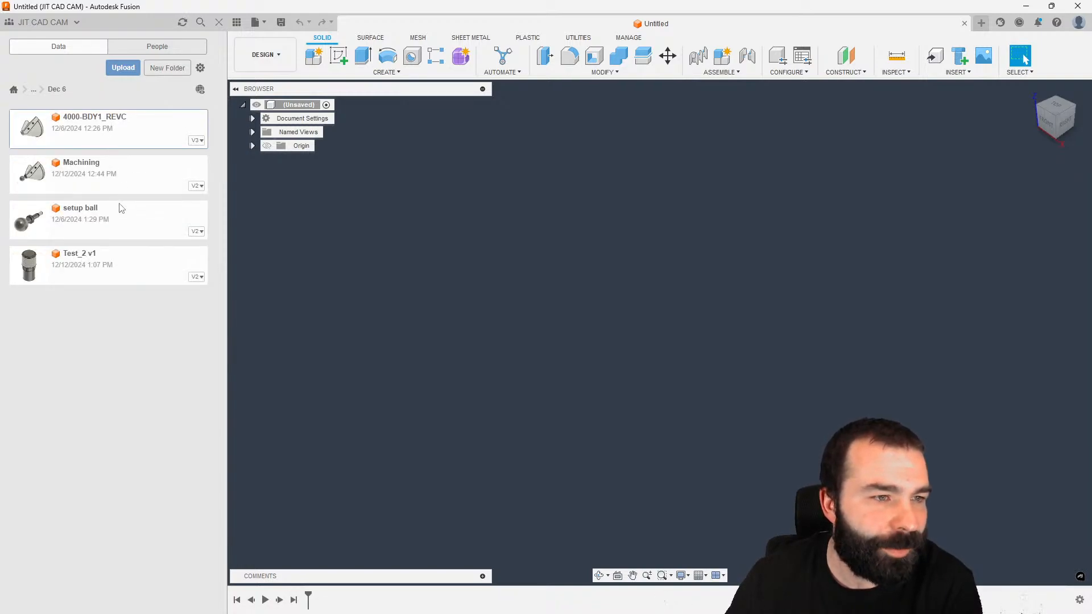
pyautogui.click(37, 90)
pyautogui.click(55, 117)
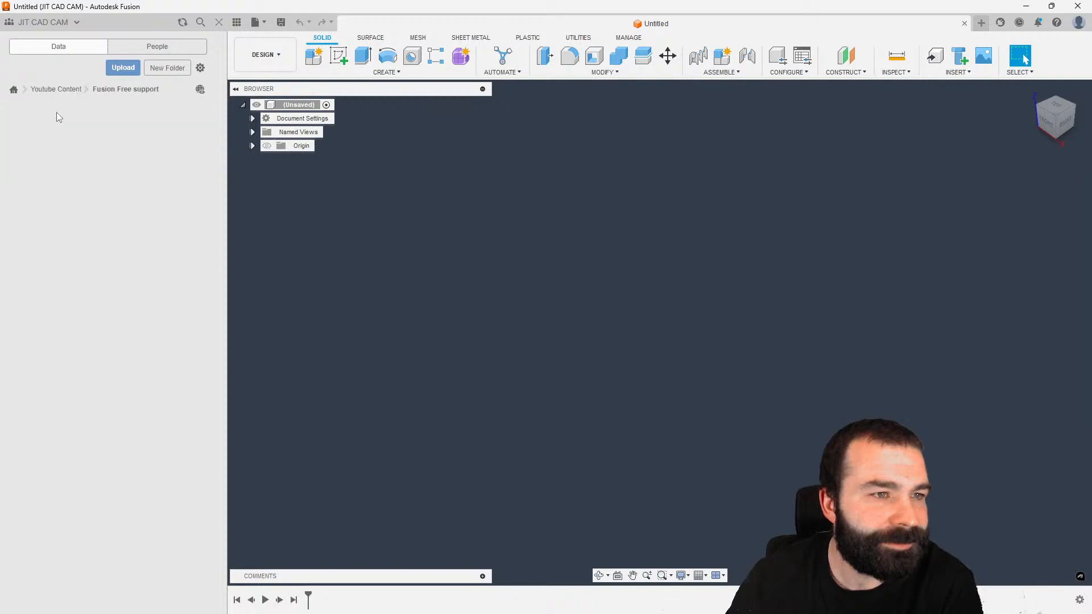
# Step: Open the Simple Enclosure v16 design from the Enlclosure folder under Milling Monday in the Youtube Content project
pyautogui.click(14, 90)
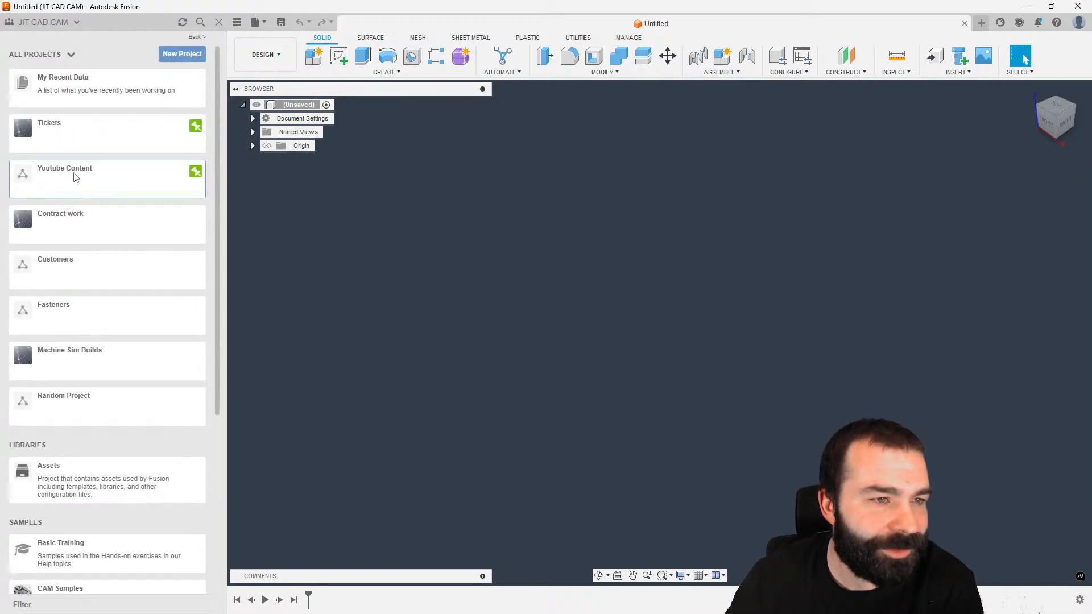
pyautogui.click(79, 172)
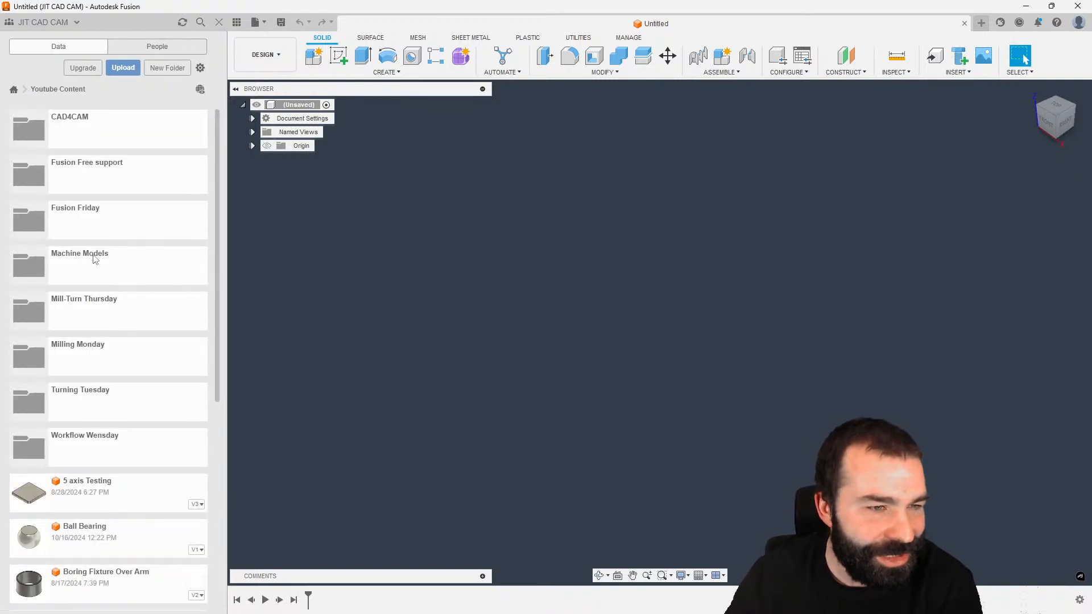
pyautogui.click(112, 346)
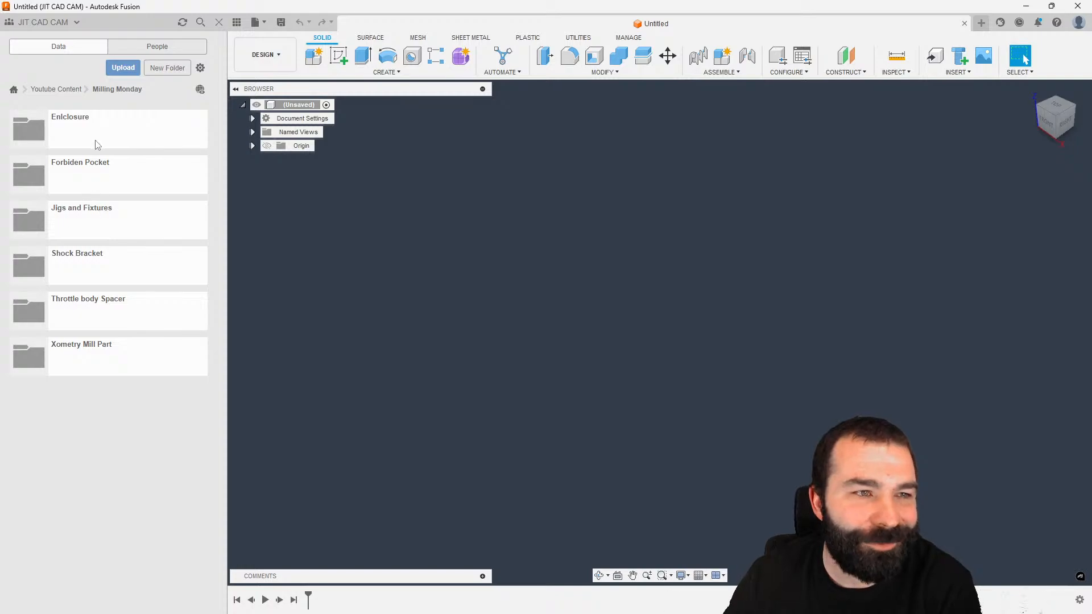
pyautogui.click(89, 141)
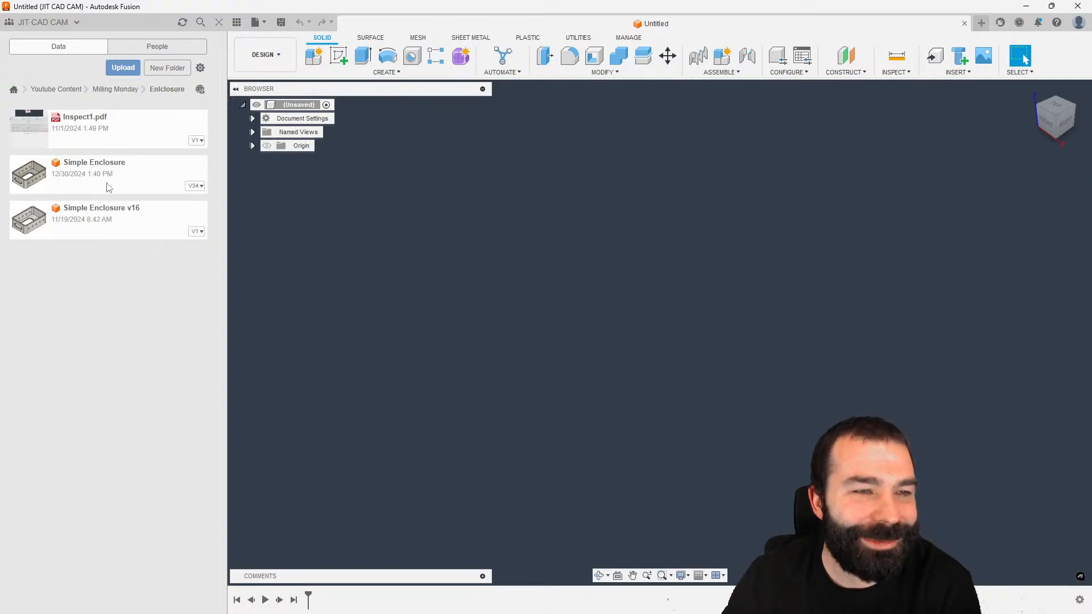
pyautogui.doubleClick(124, 220)
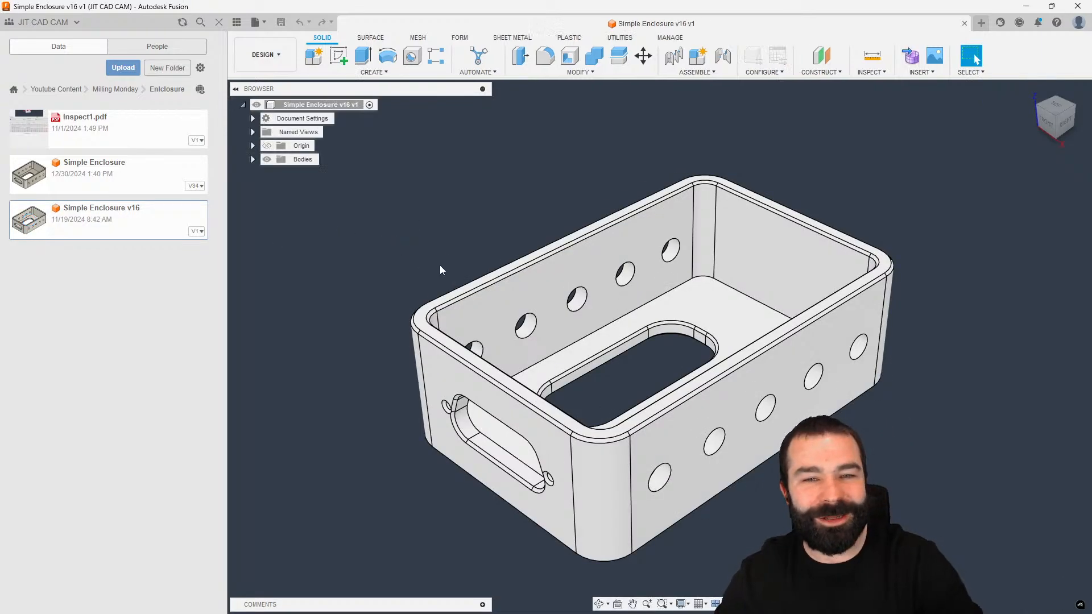
# Step: Switch the enclosure design to the Manufacture workspace and hide the project data panel
pyautogui.click(265, 55)
pyautogui.click(286, 194)
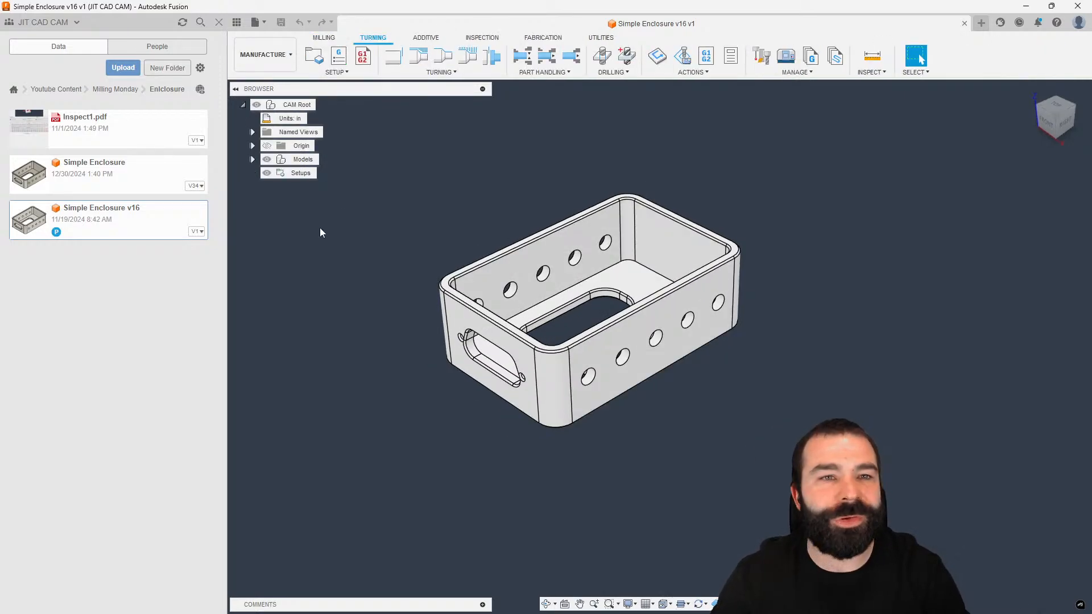
pyautogui.click(218, 23)
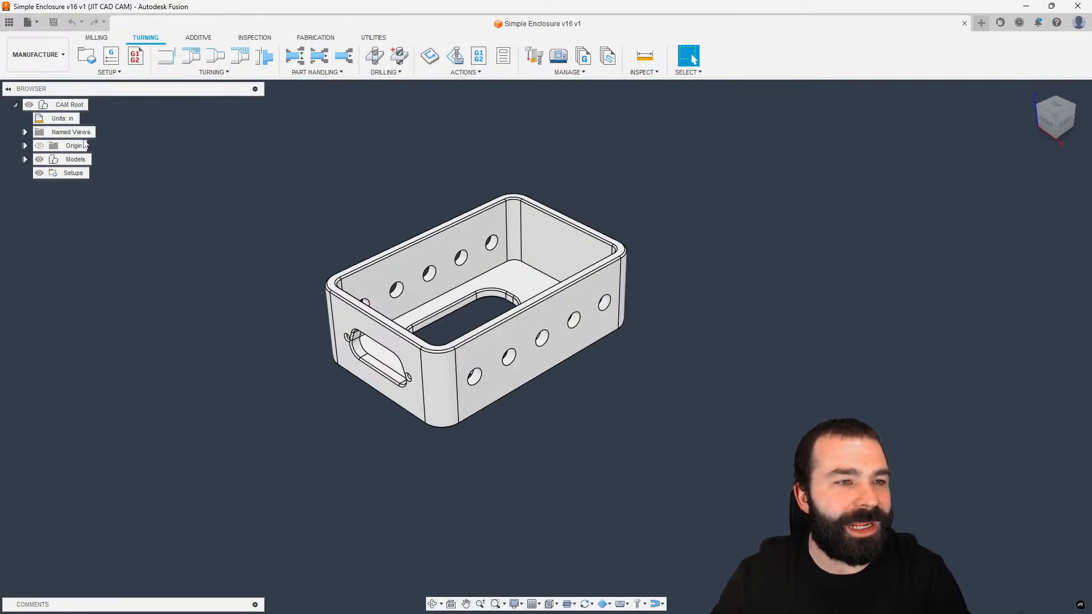
# Step: Create a milling setup for the enclosure, keeping the default model orientation and stock box point origin
pyautogui.click(87, 55)
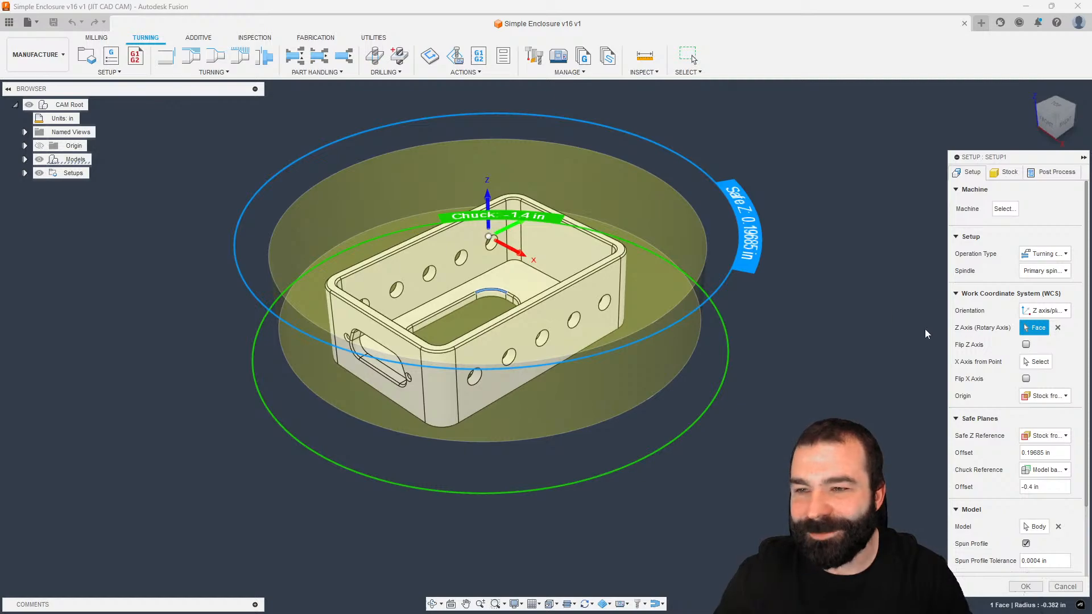
pyautogui.click(1045, 254)
pyautogui.click(1036, 272)
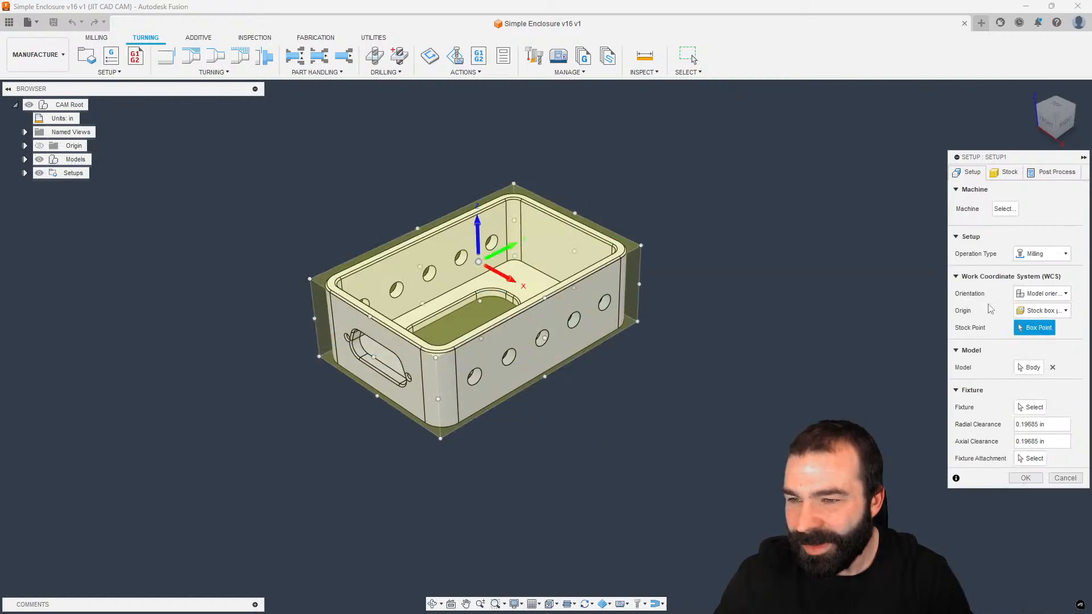
pyautogui.click(1034, 479)
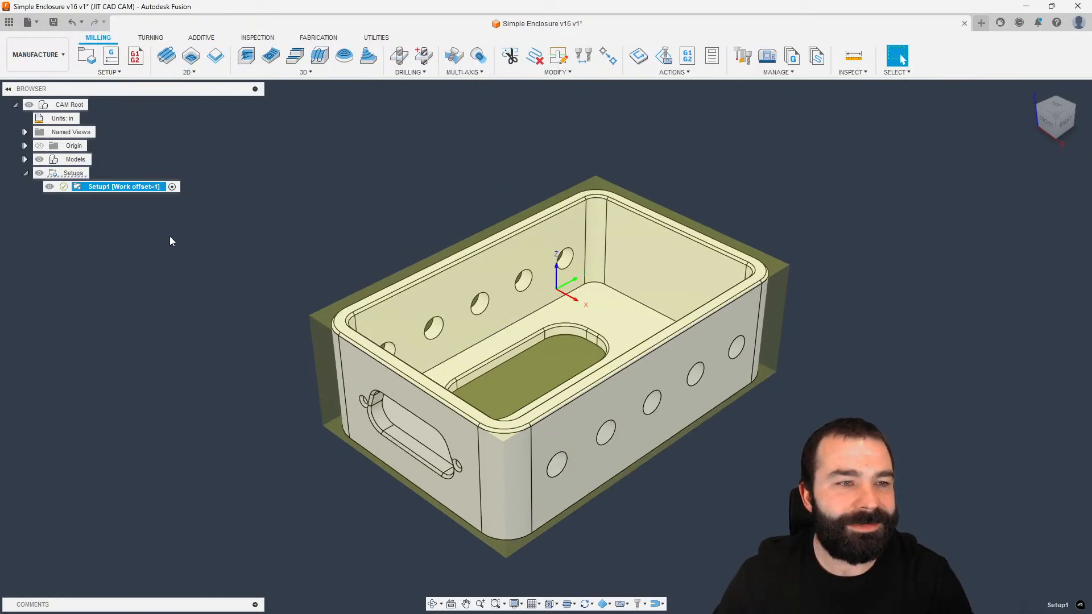
# Step: Start a 2D Face operation and browse the Shop Crib, TL1 and VF2 cloud libraries for its milling tool
pyautogui.click(166, 55)
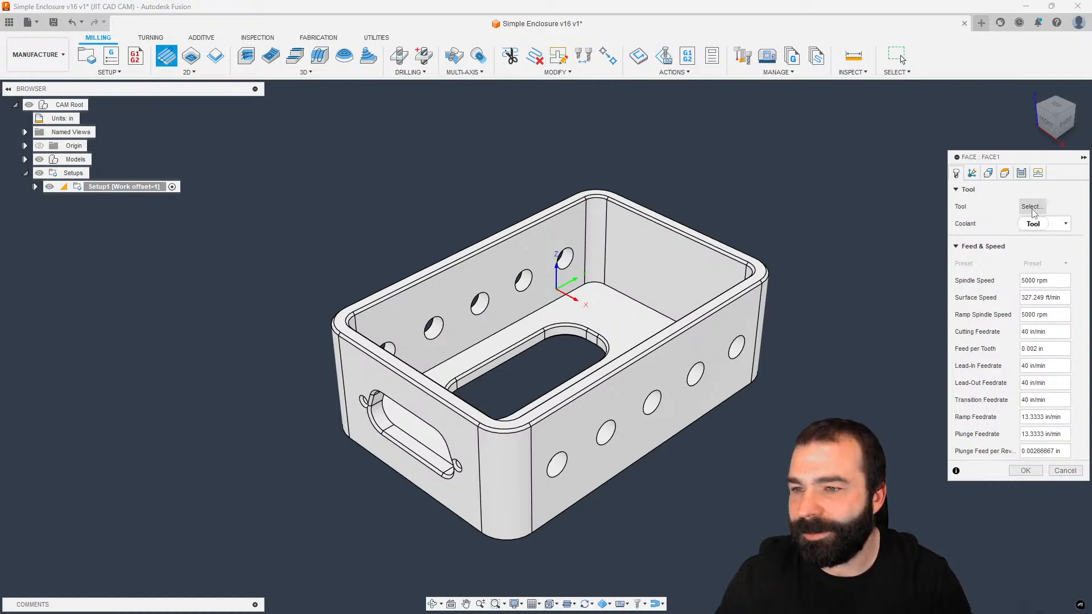
pyautogui.click(1031, 206)
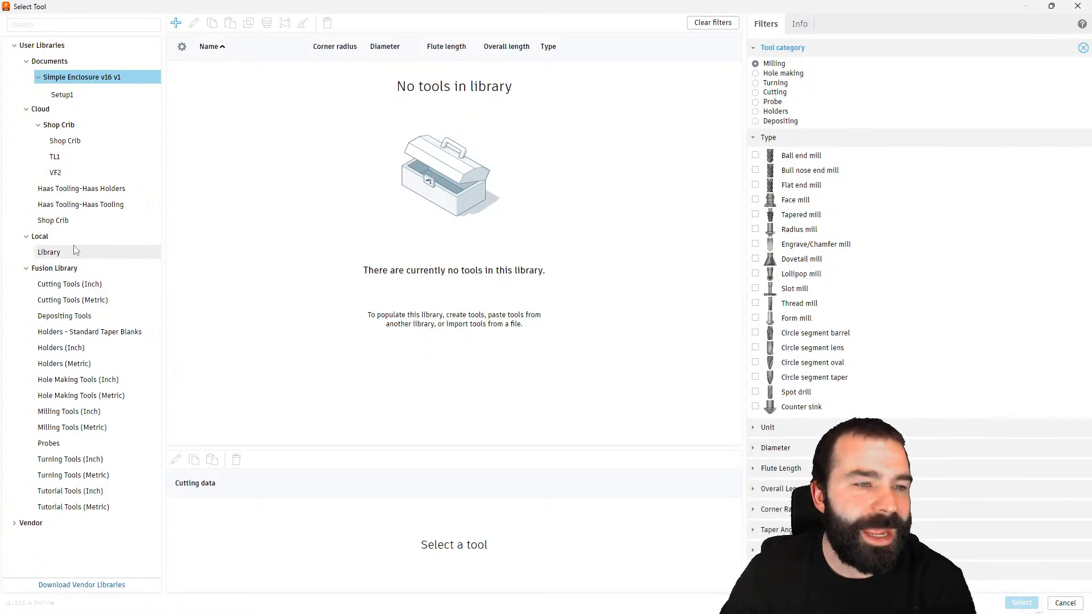
pyautogui.click(56, 222)
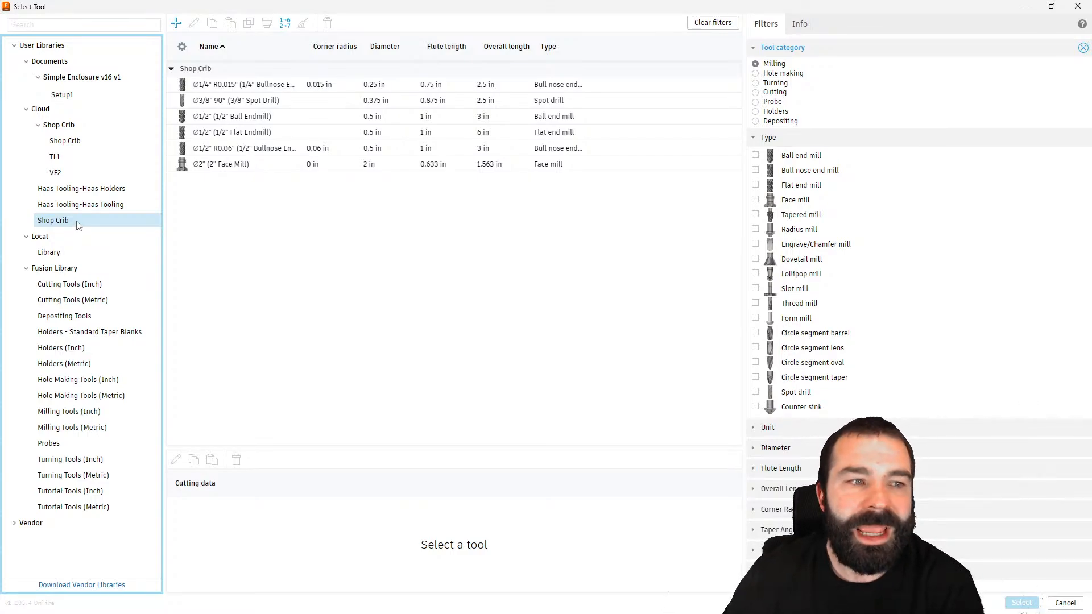
pyautogui.click(72, 161)
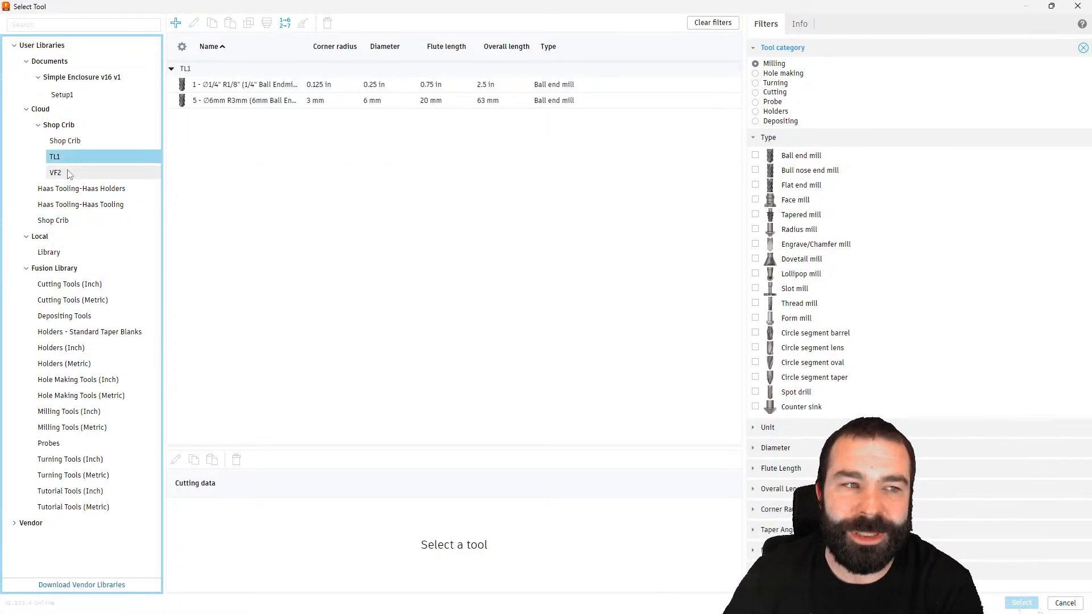
pyautogui.click(69, 173)
pyautogui.click(73, 142)
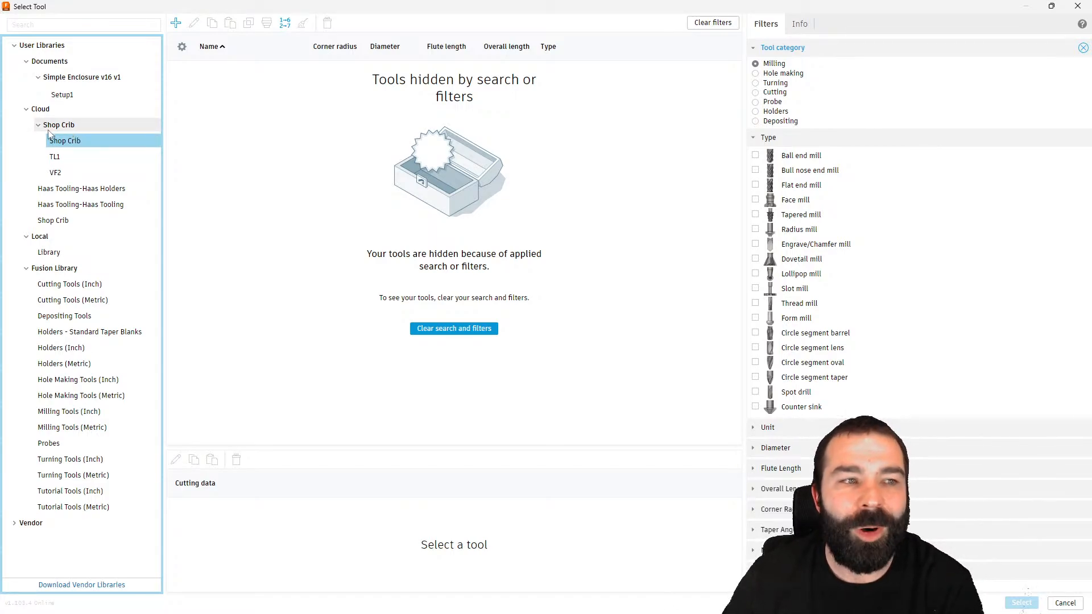
pyautogui.click(74, 129)
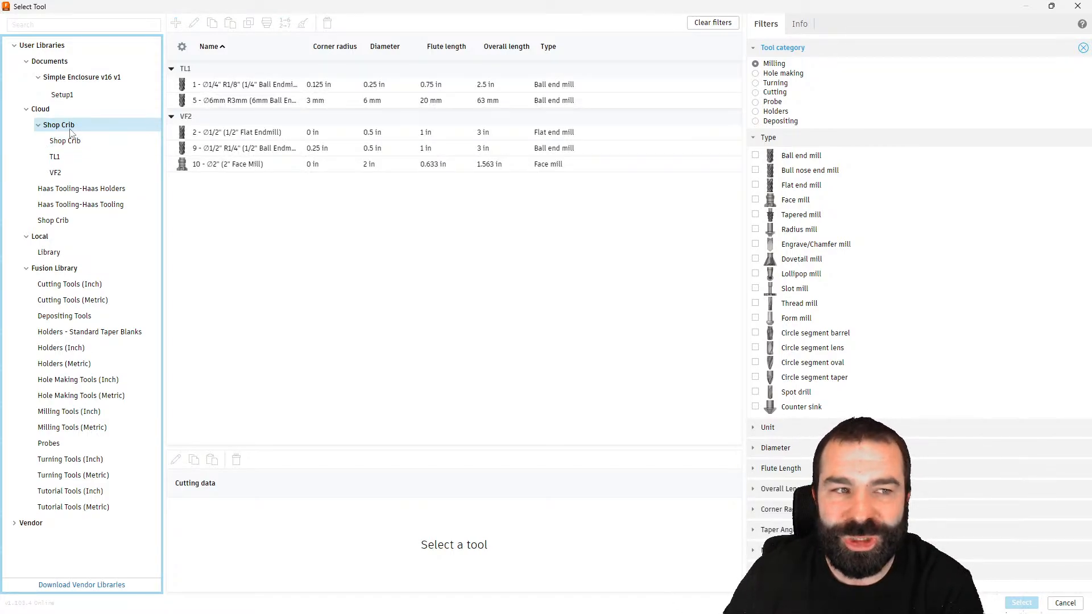
pyautogui.click(75, 146)
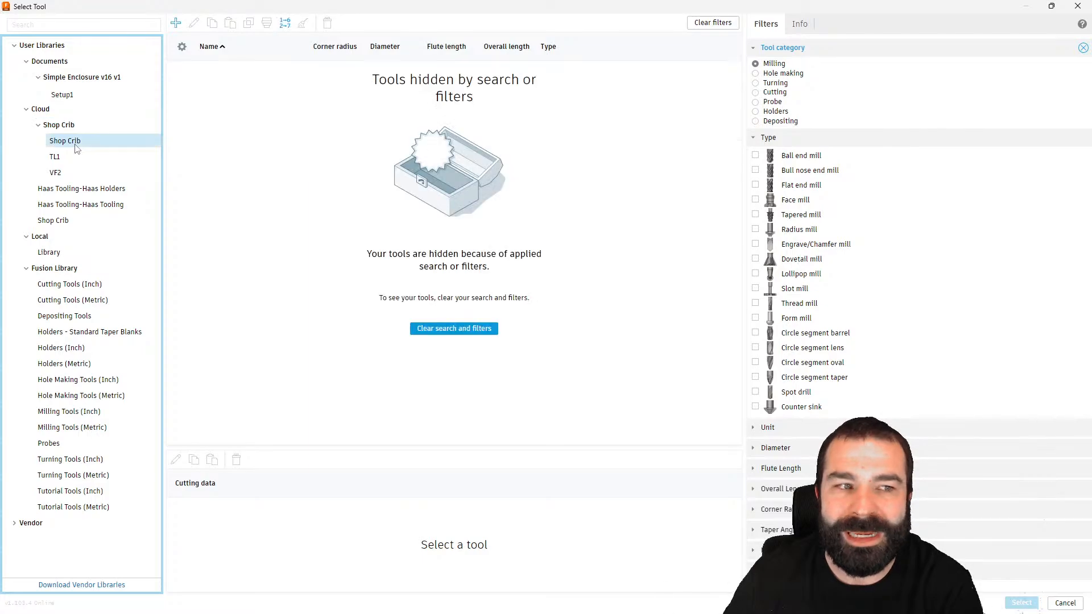
pyautogui.click(75, 128)
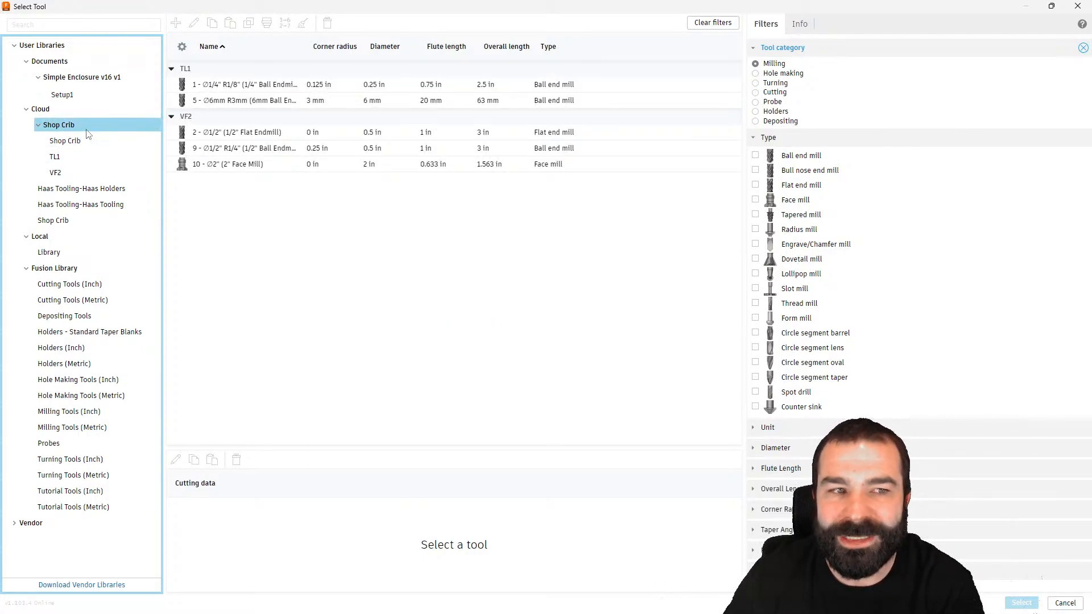
pyautogui.click(73, 143)
pyautogui.click(73, 157)
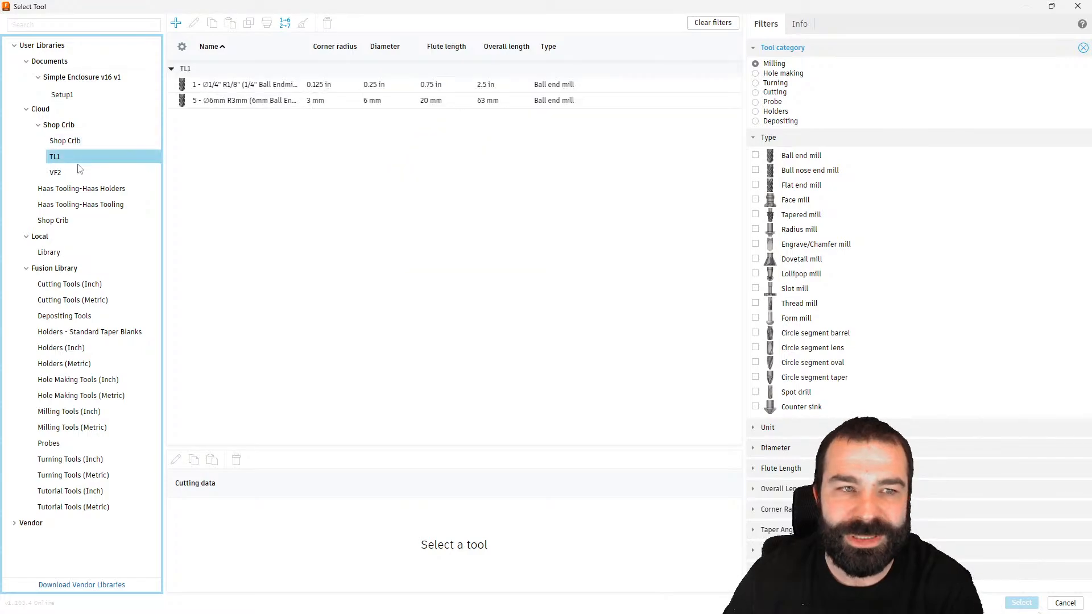
# Step: Assign the 2" Face Mill from the VF2 library to the Face operation and generate its toolpath
pyautogui.click(73, 173)
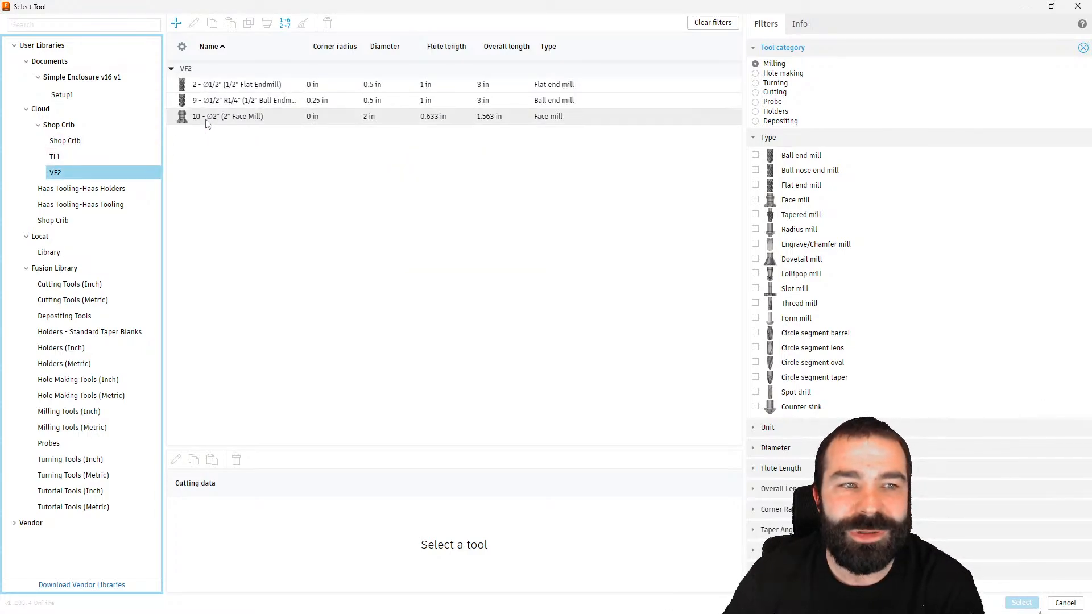
pyautogui.click(220, 124)
pyautogui.click(221, 120)
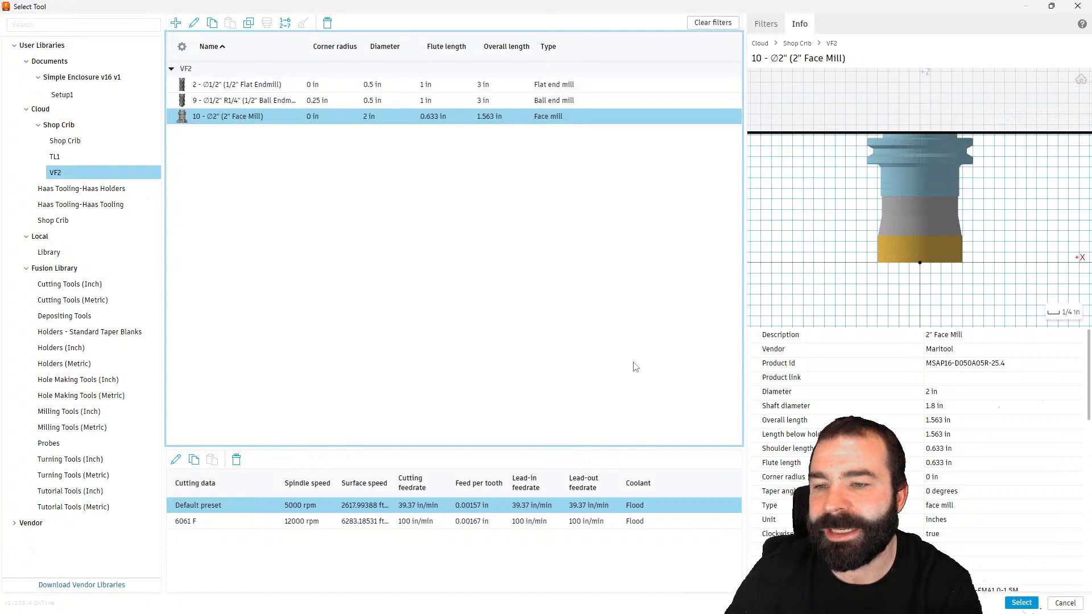
pyautogui.click(1021, 602)
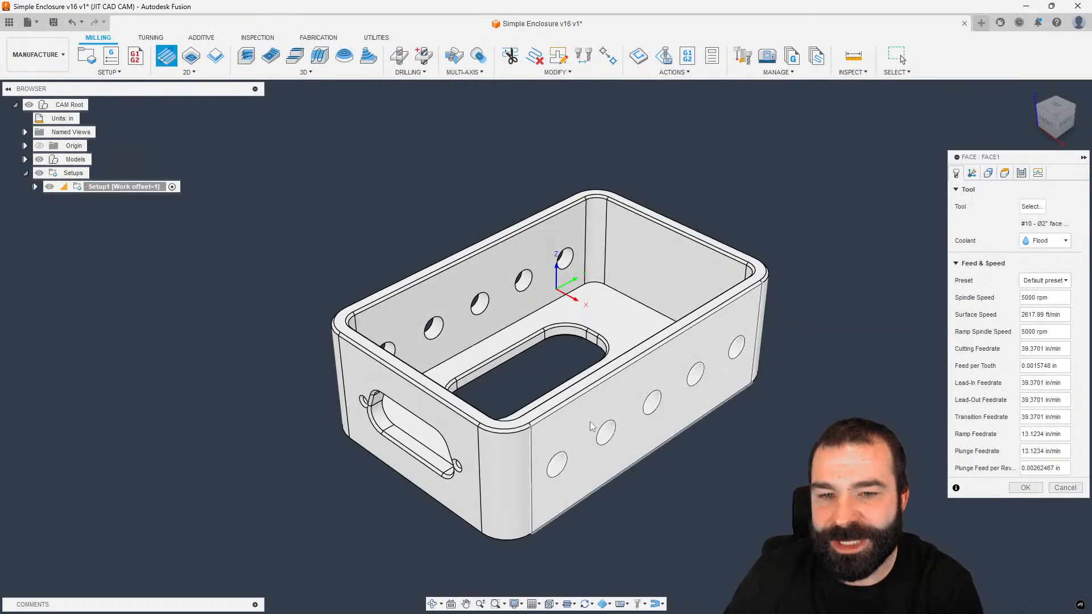
pyautogui.click(1025, 488)
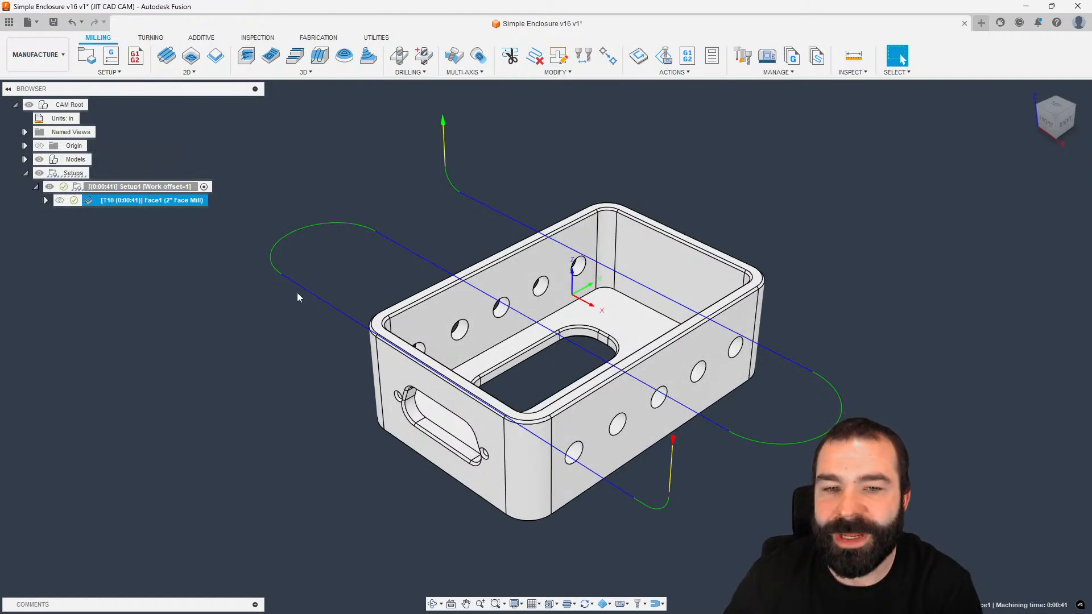
# Step: Add a 3D Adaptive Clearing operation using the 1/2" Flat Endmill from the VF2 library
pyautogui.click(252, 52)
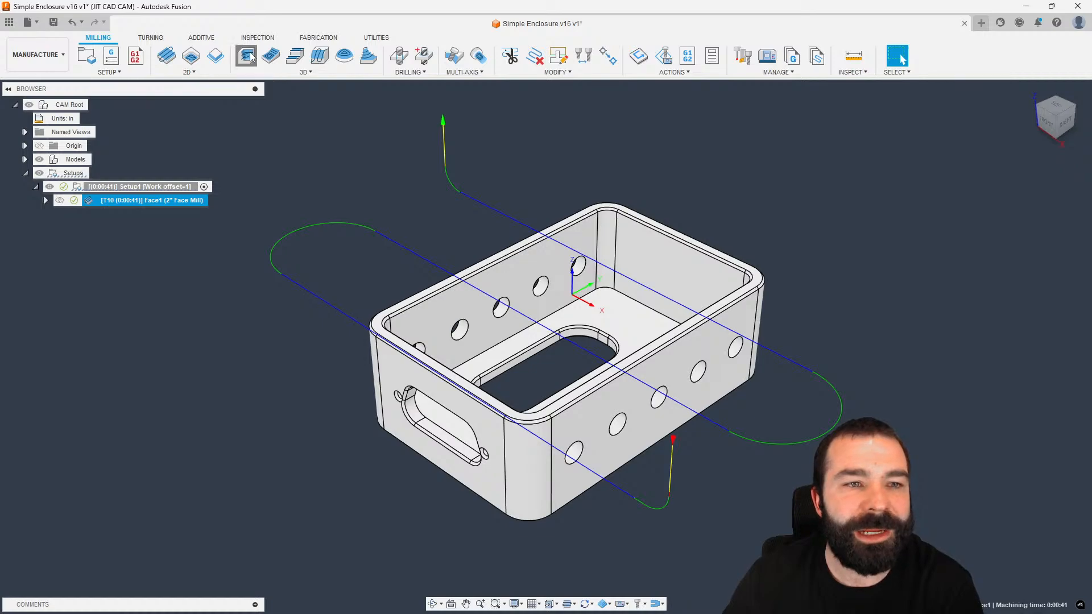
pyautogui.click(1027, 208)
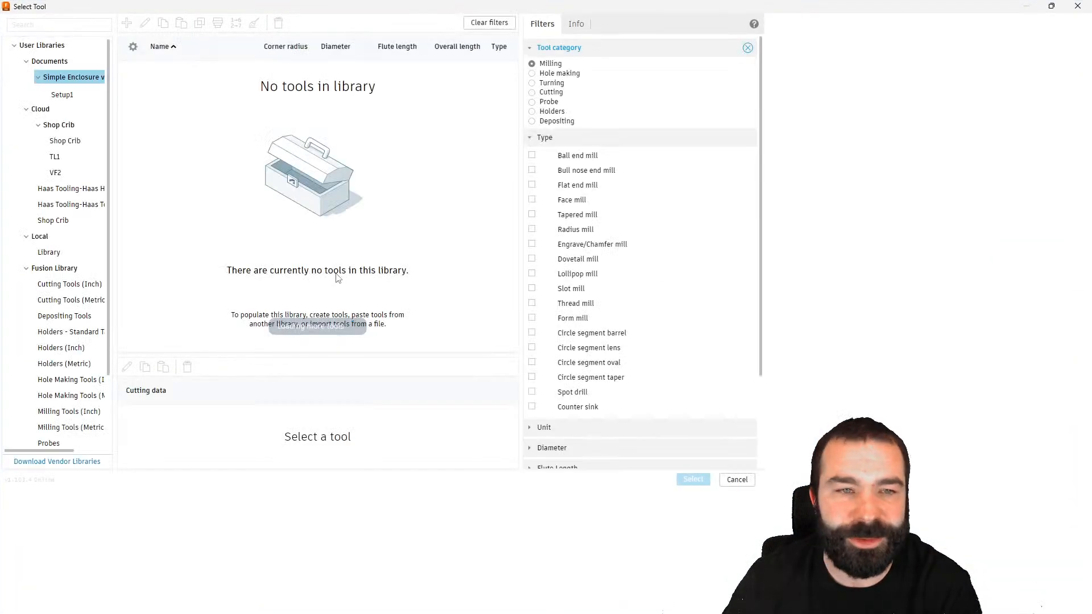
pyautogui.click(56, 173)
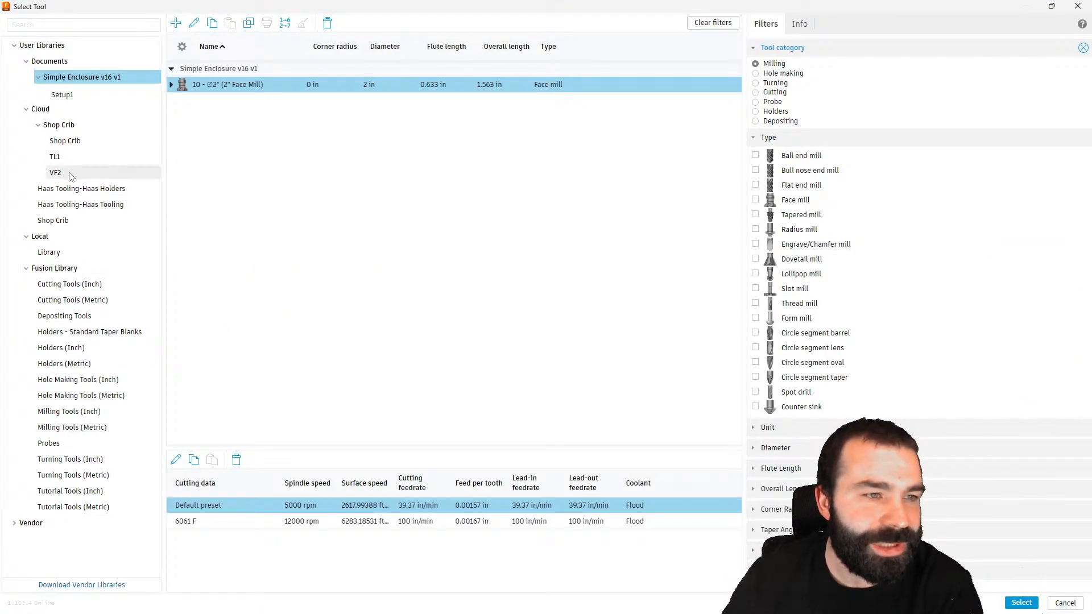
pyautogui.click(227, 85)
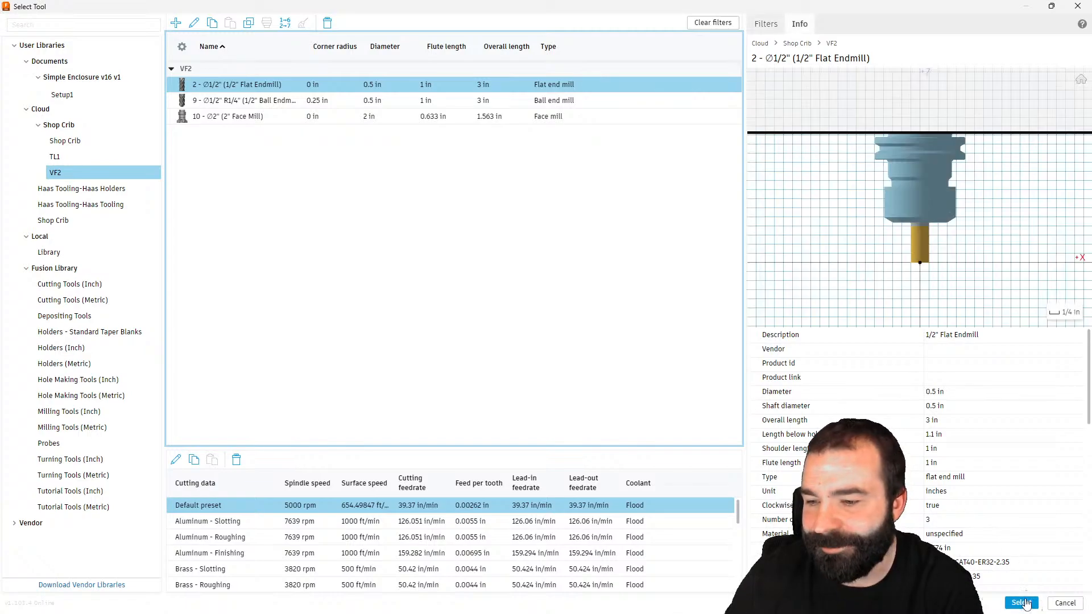
pyautogui.click(1022, 603)
pyautogui.click(1026, 514)
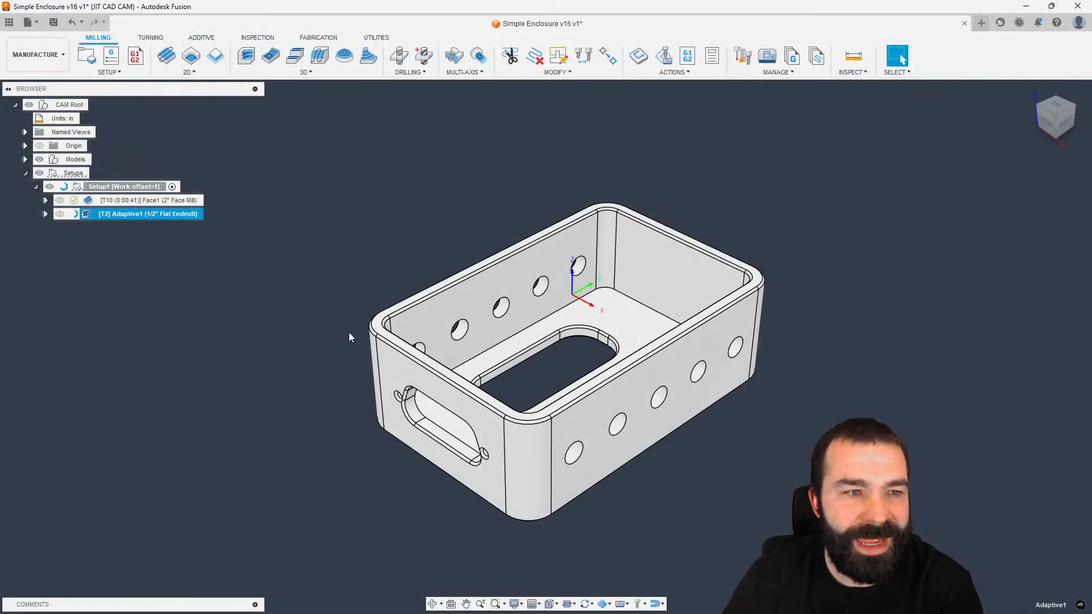
# Step: Add a 3D Contour operation using the 1/2" Ball Endmill from the VF2 library, leaving no operation selected
pyautogui.scroll(-2, 350, 333)
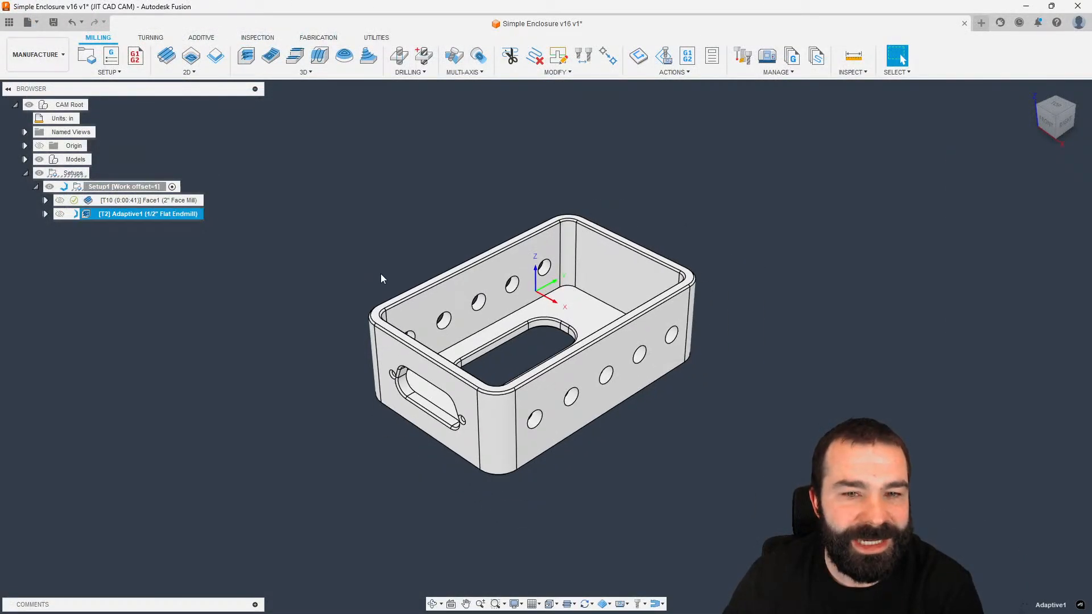
pyautogui.click(292, 75)
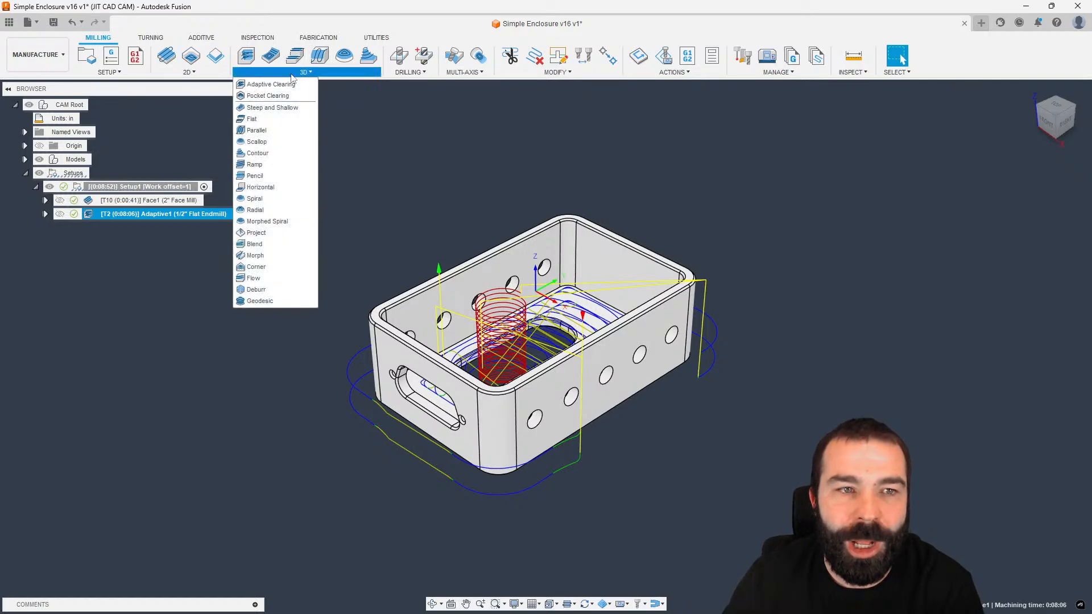
pyautogui.click(268, 153)
pyautogui.click(1031, 207)
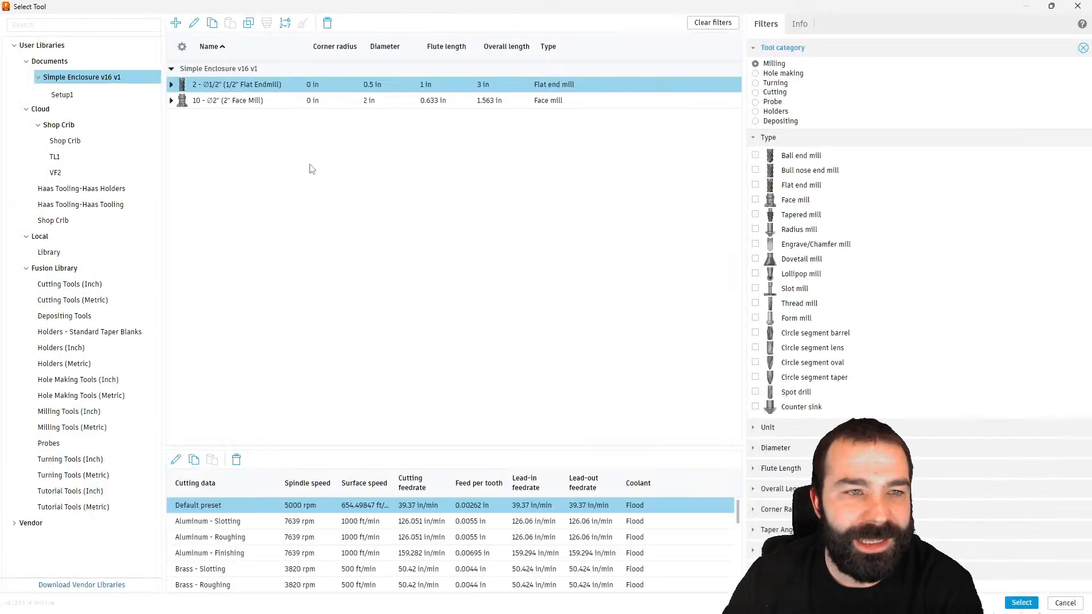
pyautogui.click(245, 100)
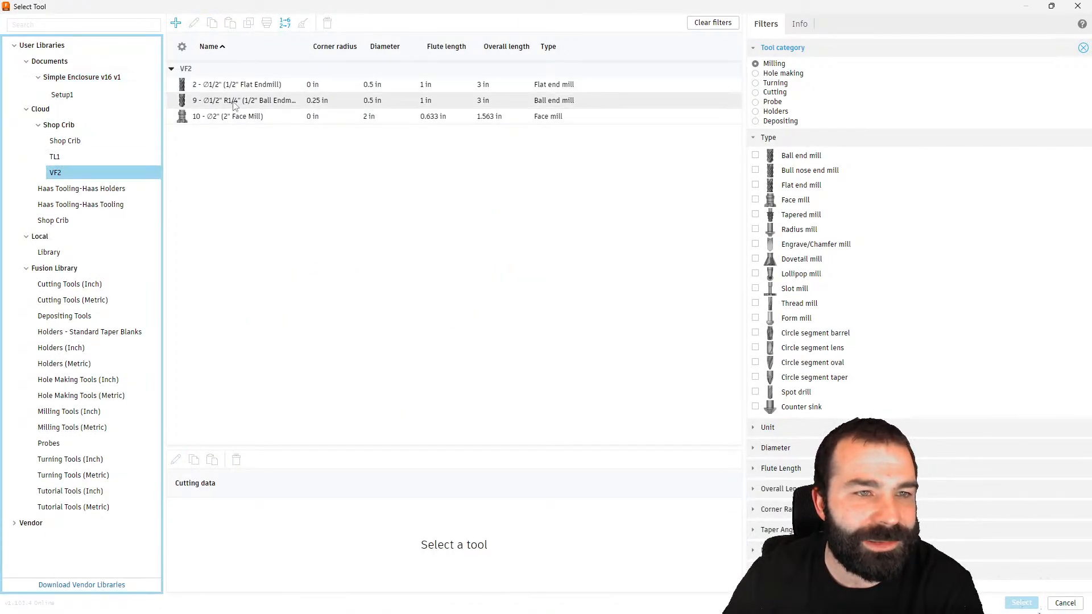
pyautogui.click(1022, 603)
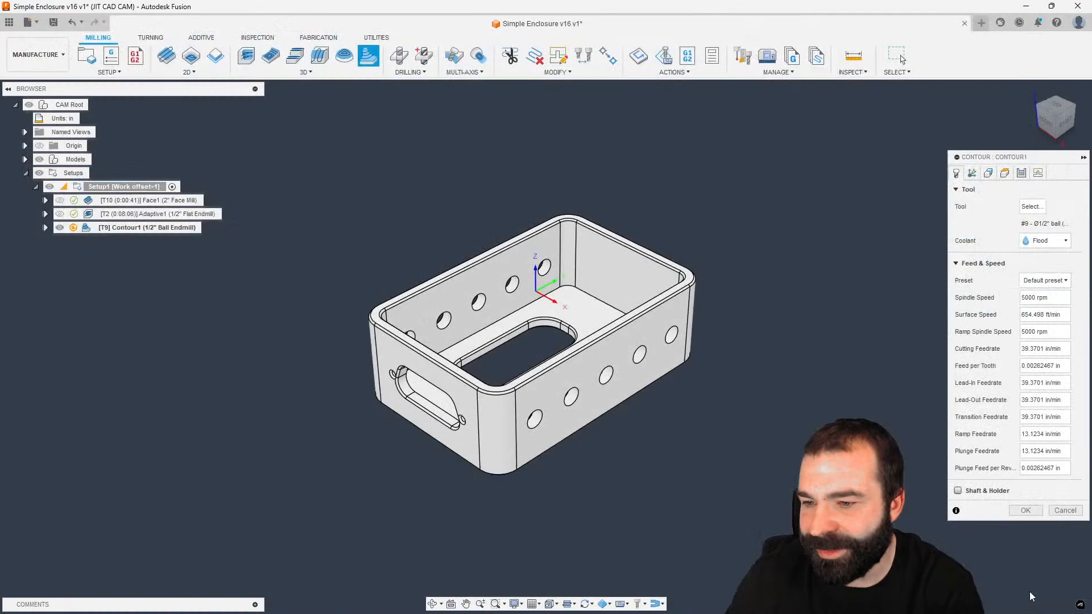
pyautogui.click(1019, 575)
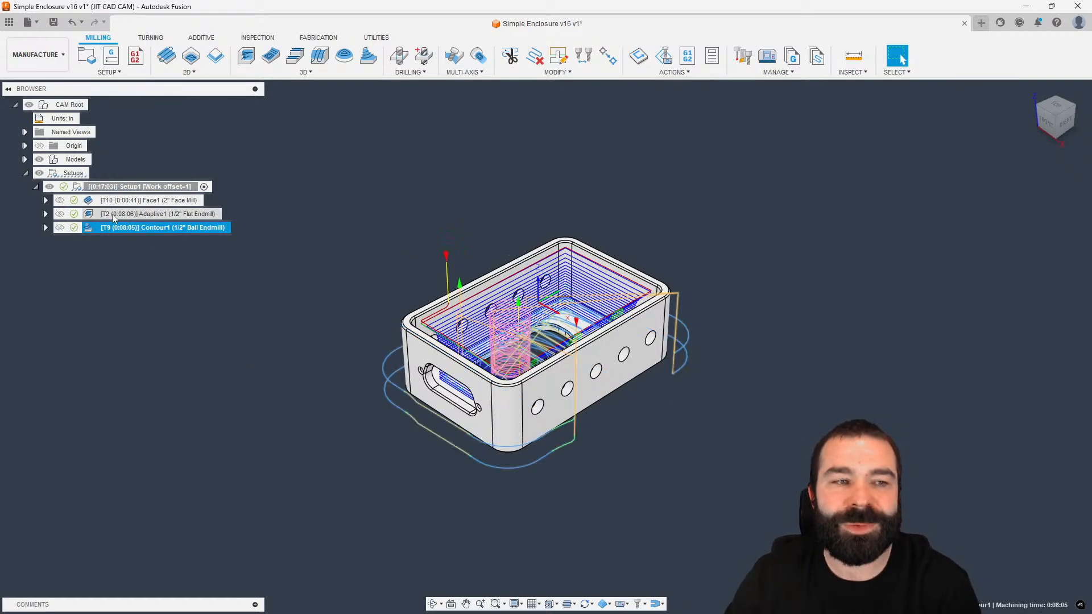
pyautogui.click(227, 338)
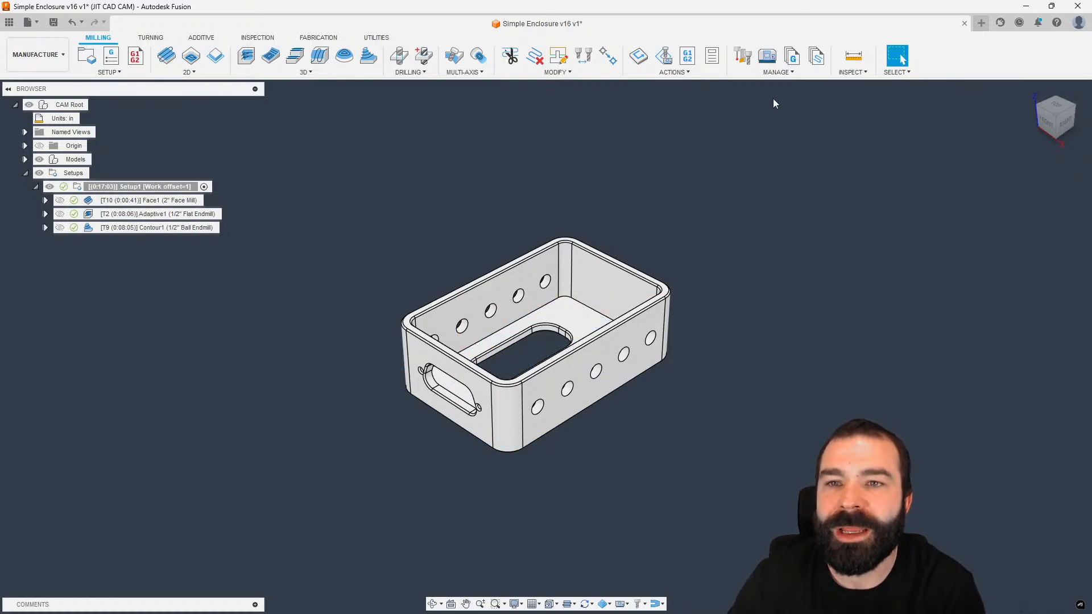
# Step: Open the Tool Library and view the tools of the Simple Enclosure v16 document and its Setup1
pyautogui.click(778, 72)
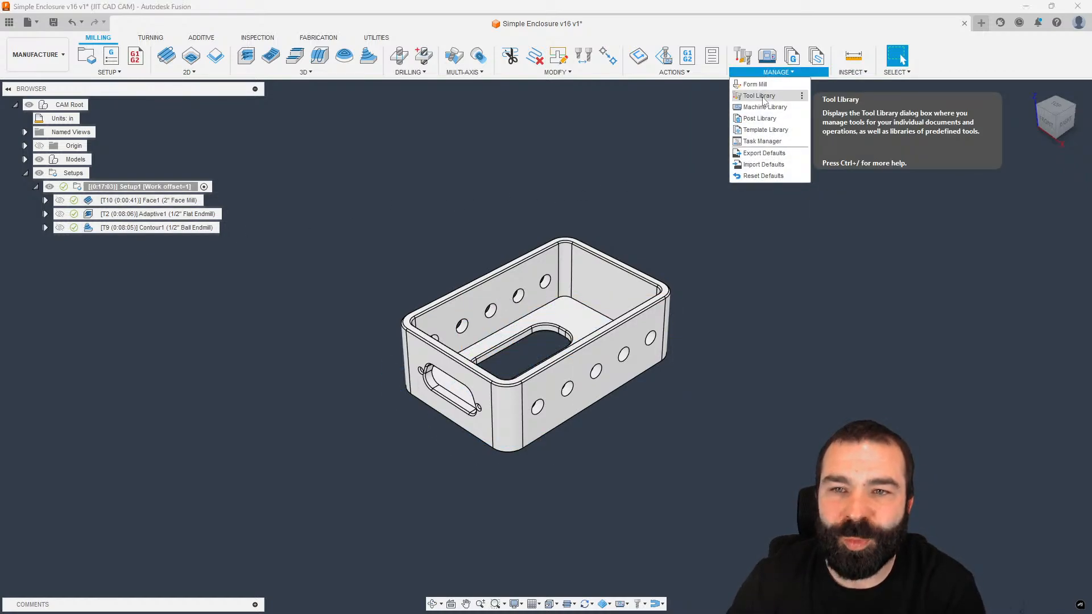
pyautogui.click(761, 96)
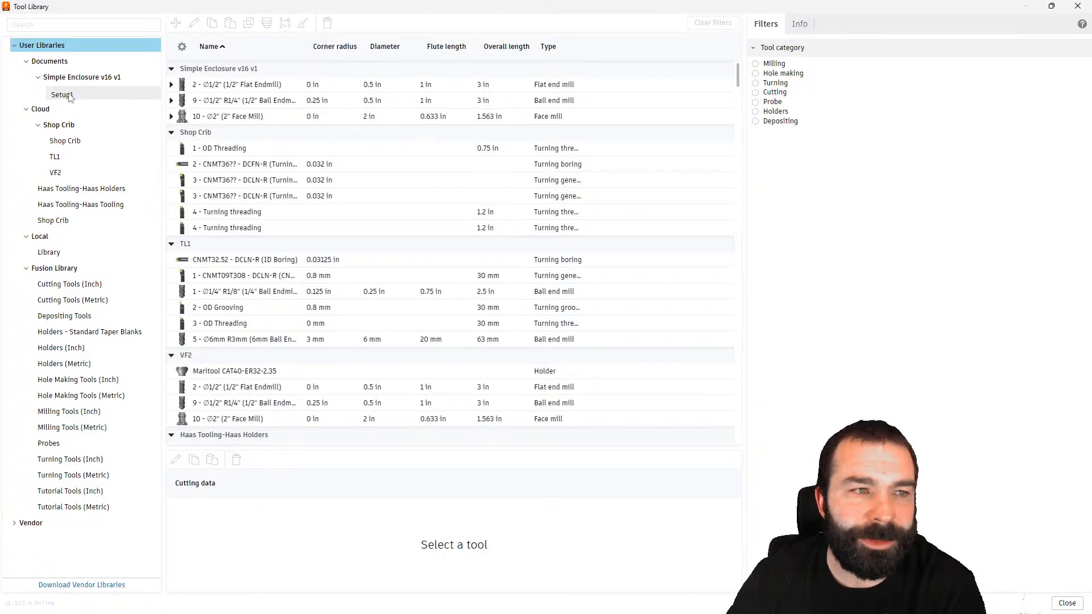
pyautogui.click(77, 80)
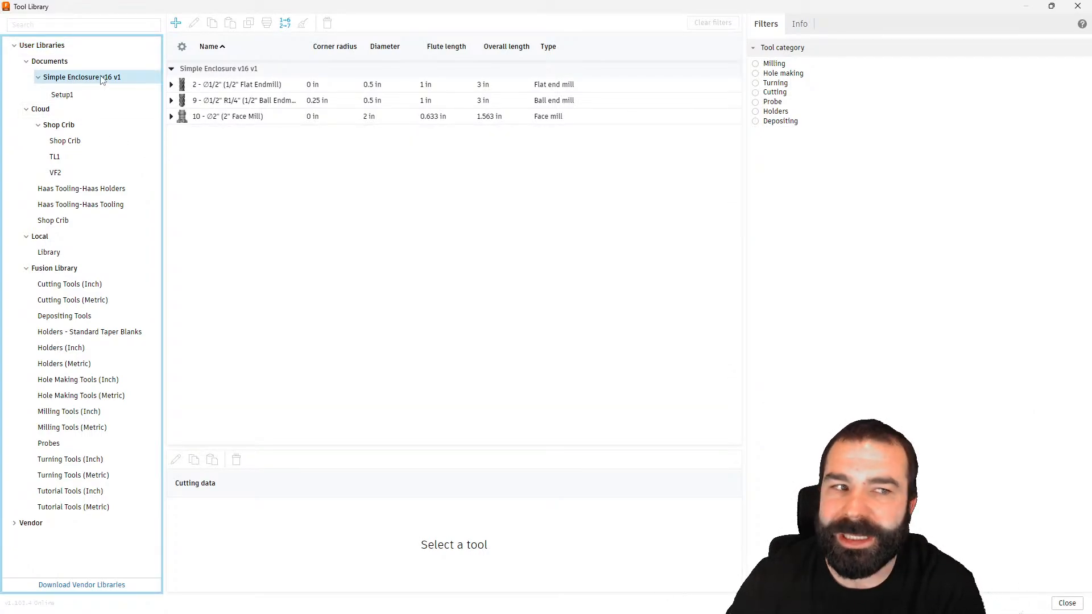
pyautogui.click(81, 97)
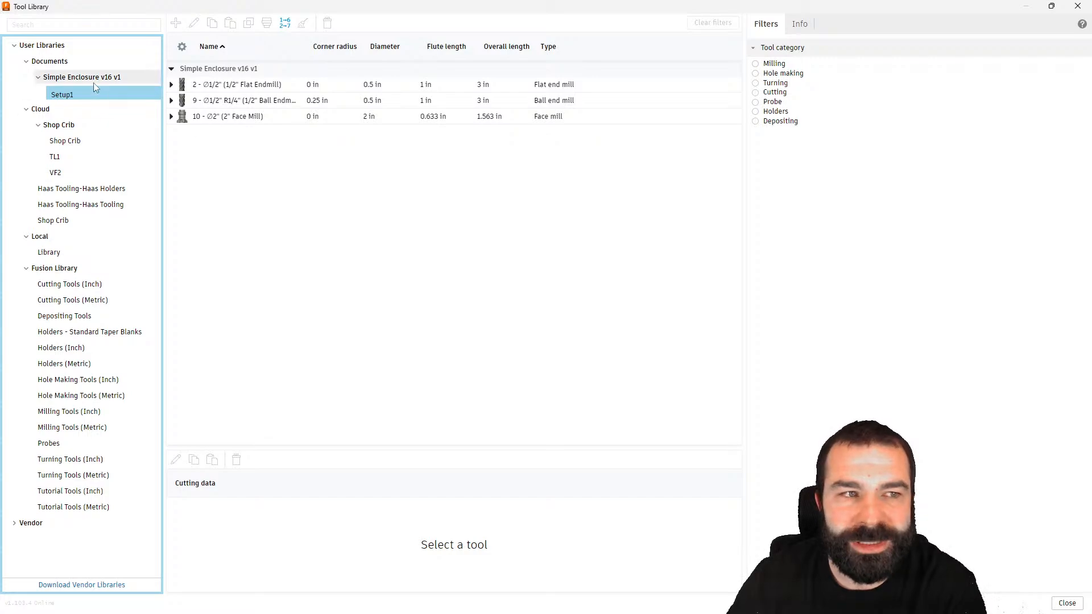
# Step: Try renumbering all three Simple Enclosure v16 document tools from 1 in increments of 2
pyautogui.click(81, 76)
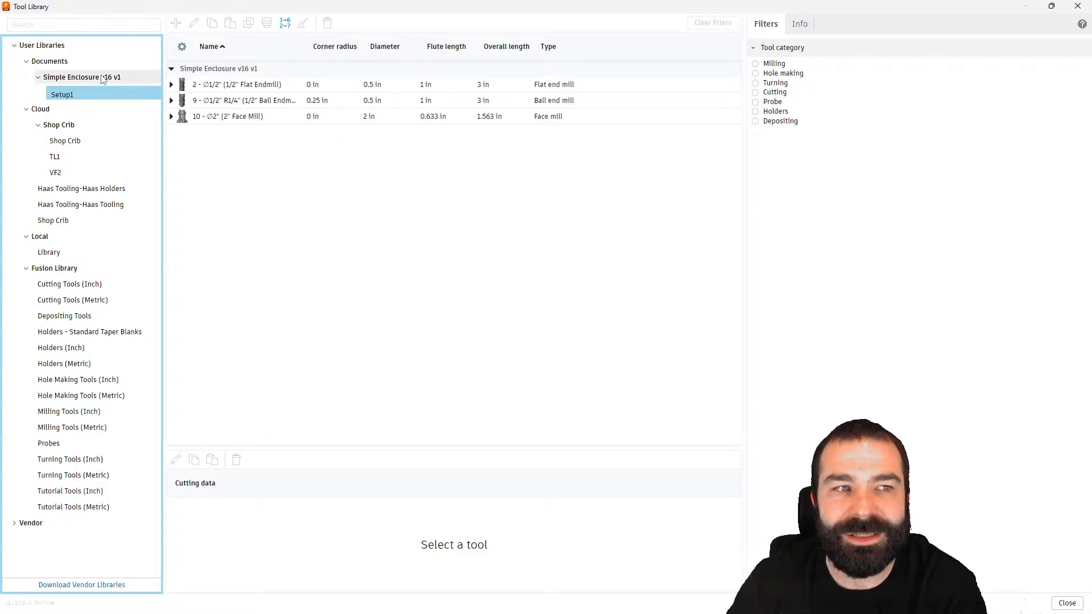
pyautogui.click(221, 84)
pyautogui.keyDown('shift'); pyautogui.click(225, 119); pyautogui.keyUp('shift')
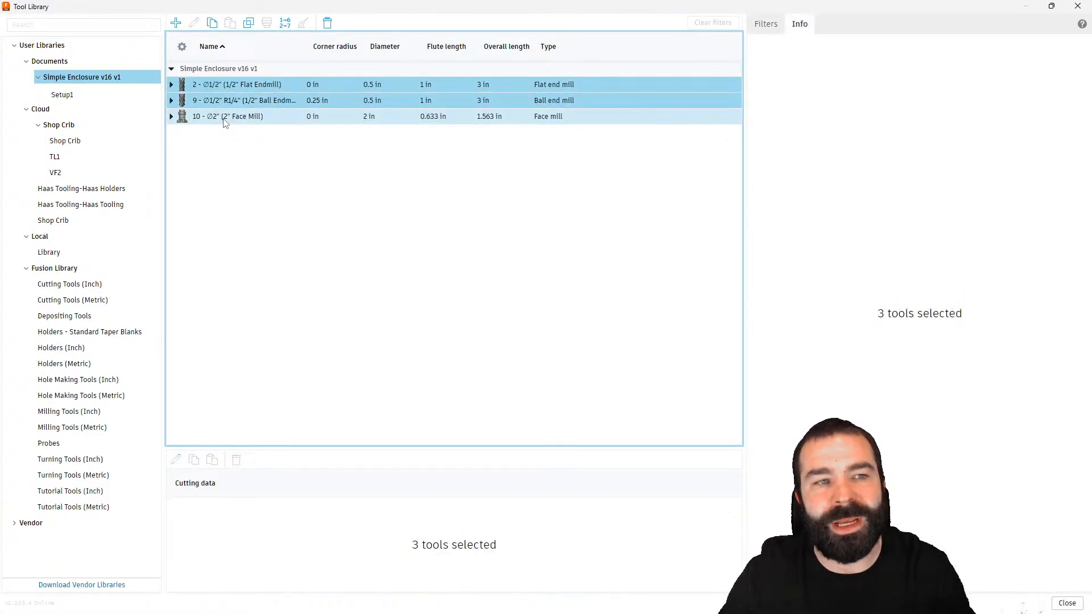
pyautogui.click(285, 23)
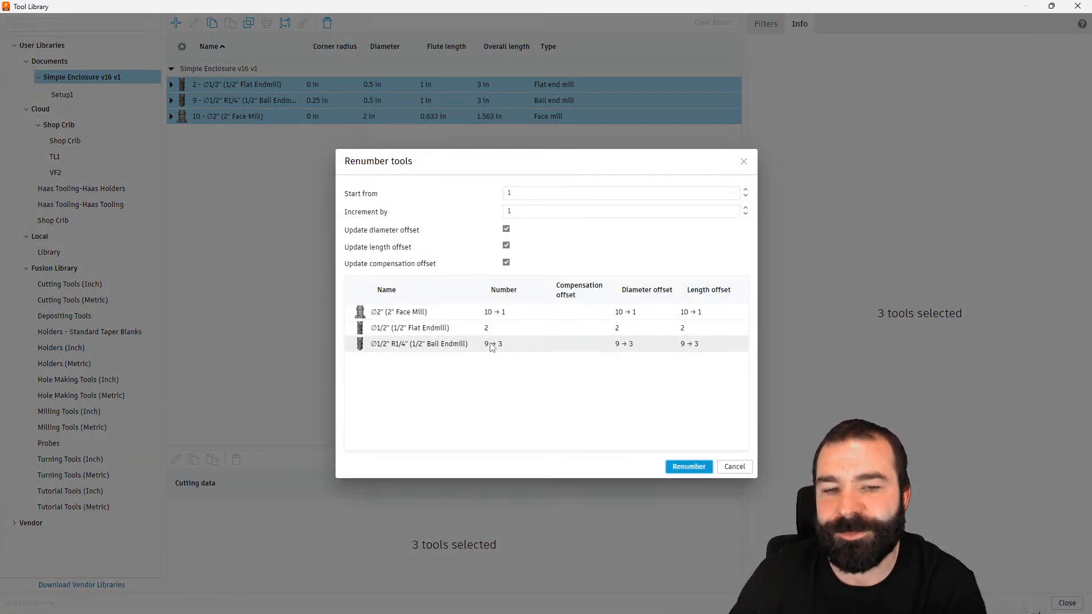
pyautogui.click(514, 211)
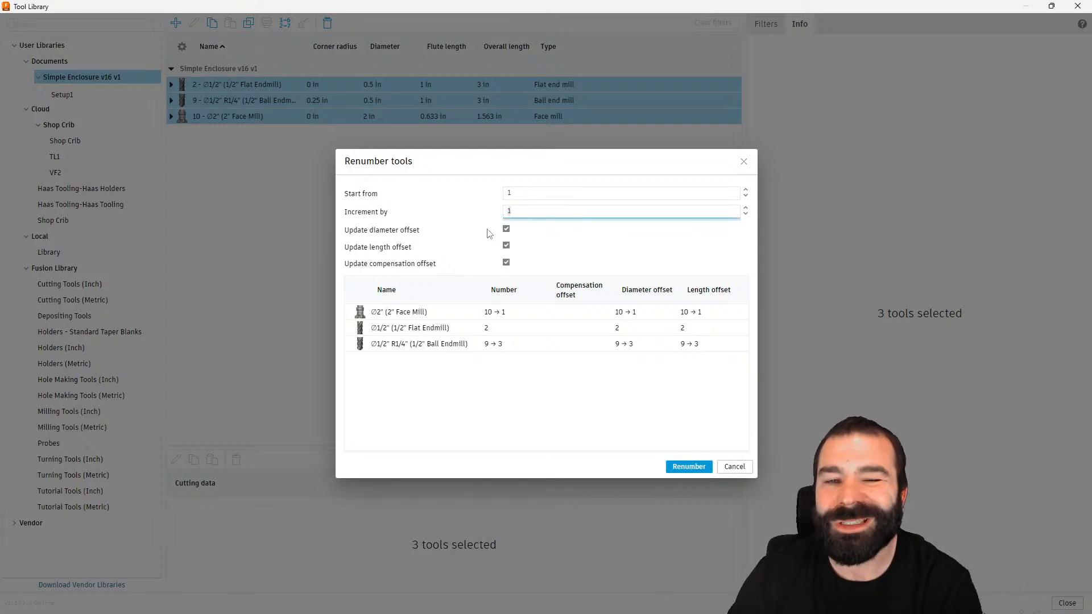
pyautogui.press('BackSpace')
pyautogui.write('2')
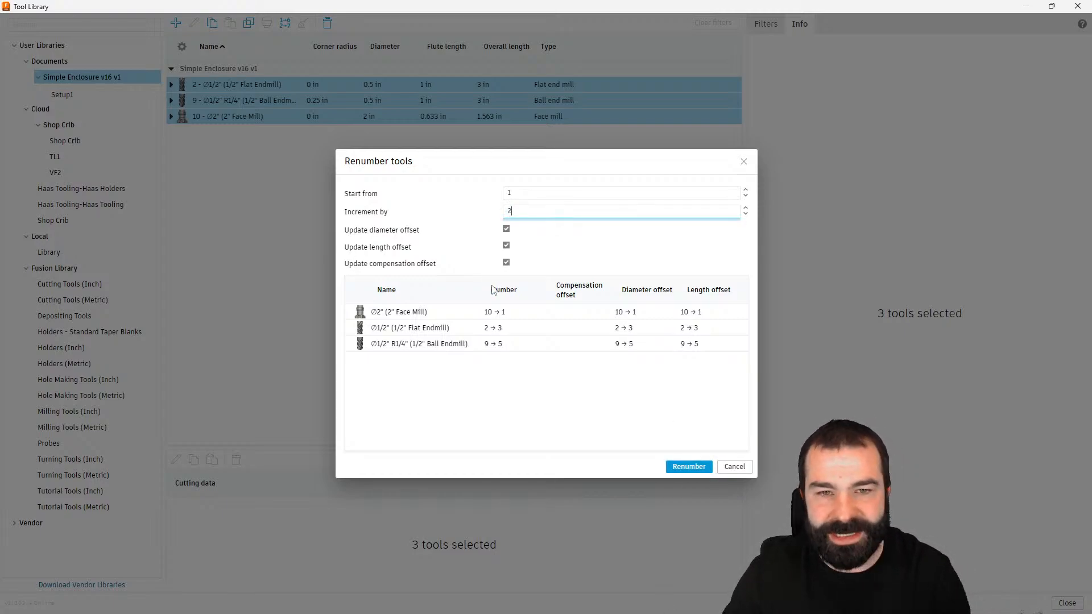
# Step: Try an increment of 10 without updating the compensation and length offsets, then cancel the renumbering
pyautogui.click(476, 264)
pyautogui.click(494, 211)
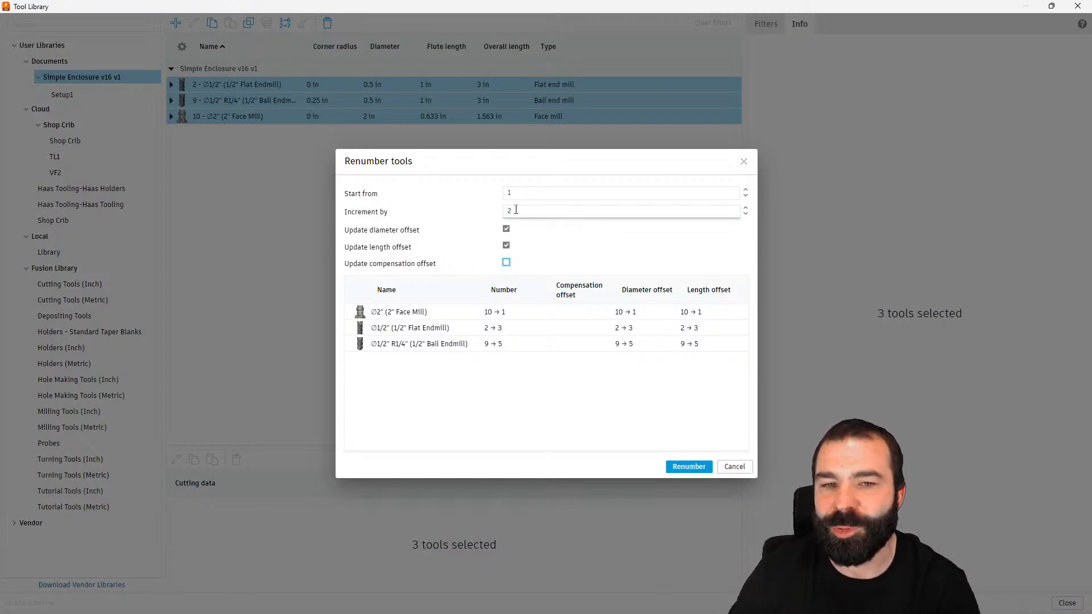
pyautogui.write('10')
pyautogui.click(506, 245)
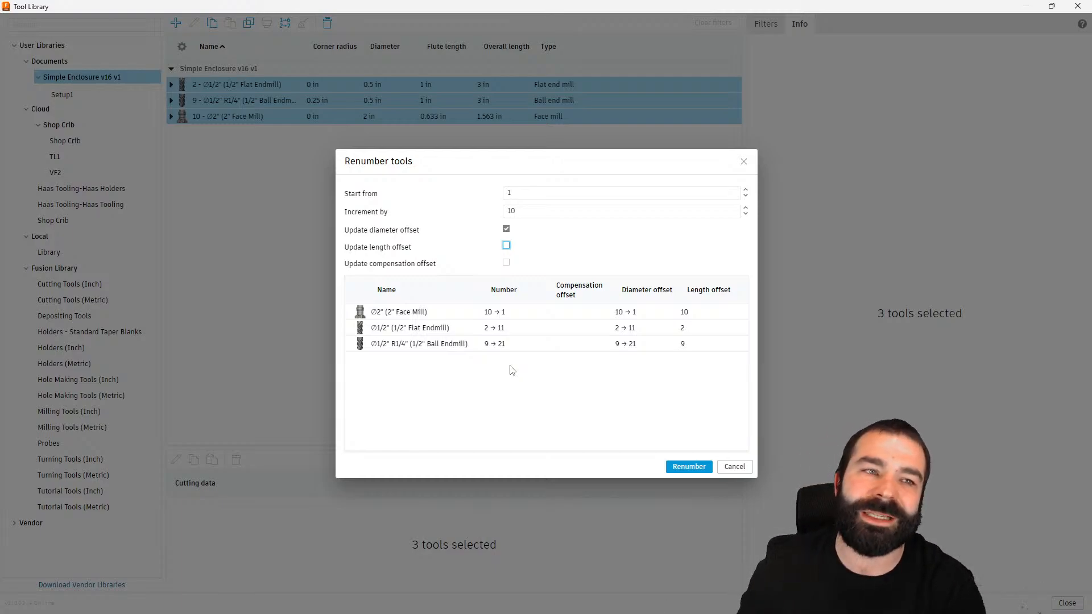
pyautogui.click(734, 466)
# Step: Edit the document's 1/2" Ball Endmill and set its post processor tool number to 19
pyautogui.click(216, 106)
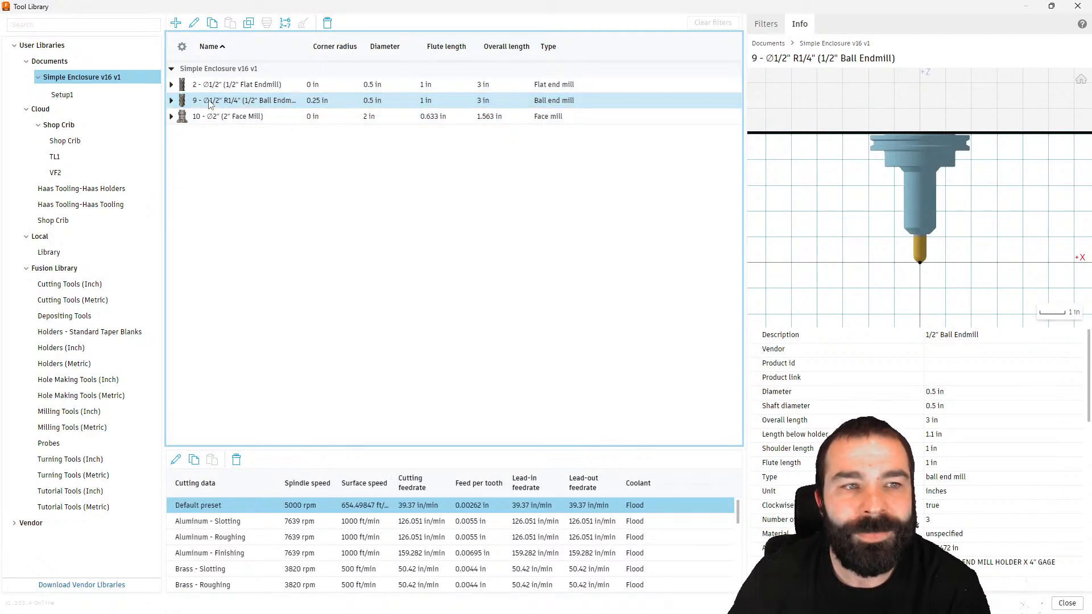
pyautogui.rightClick(210, 104)
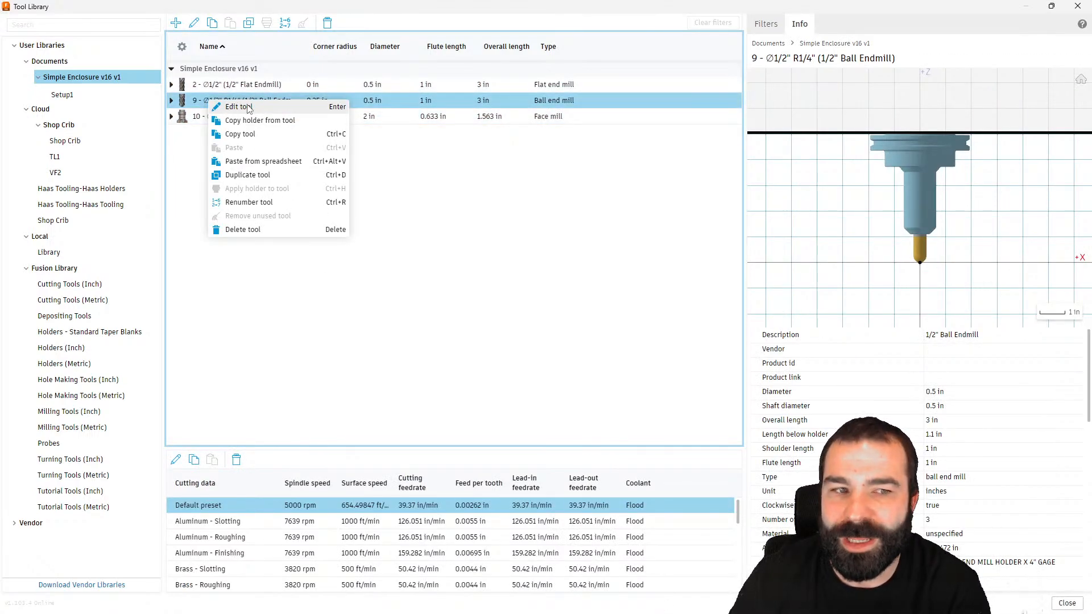
pyautogui.press('Return')
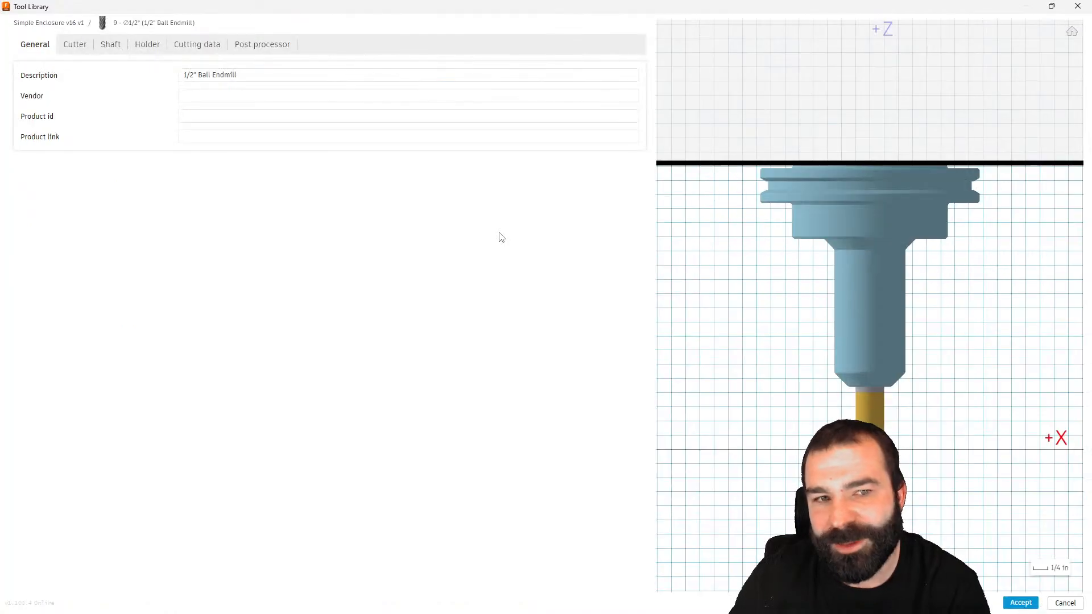
pyautogui.click(208, 50)
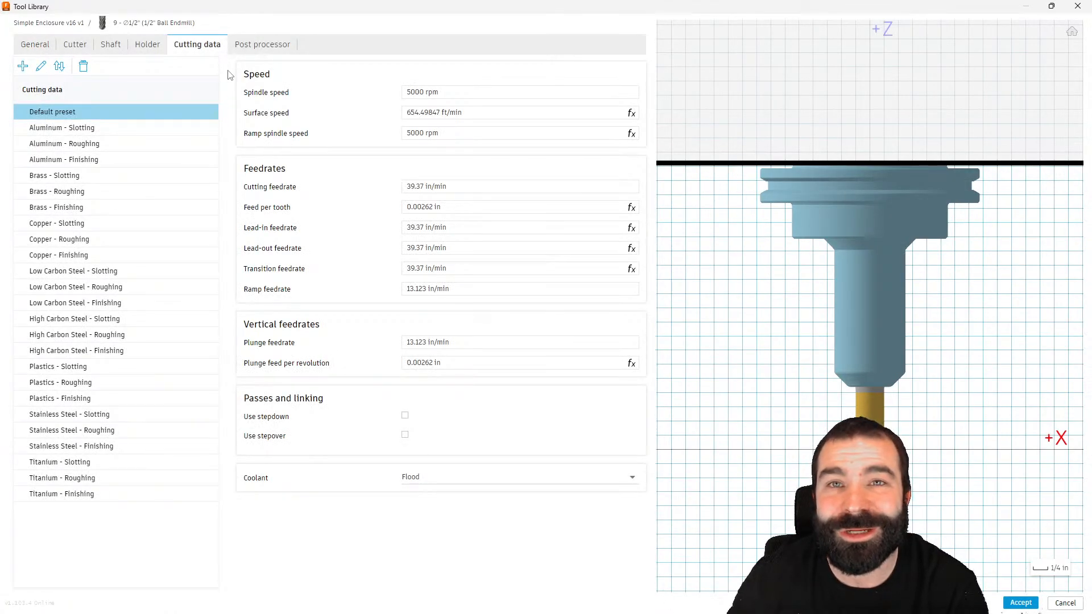
pyautogui.click(251, 44)
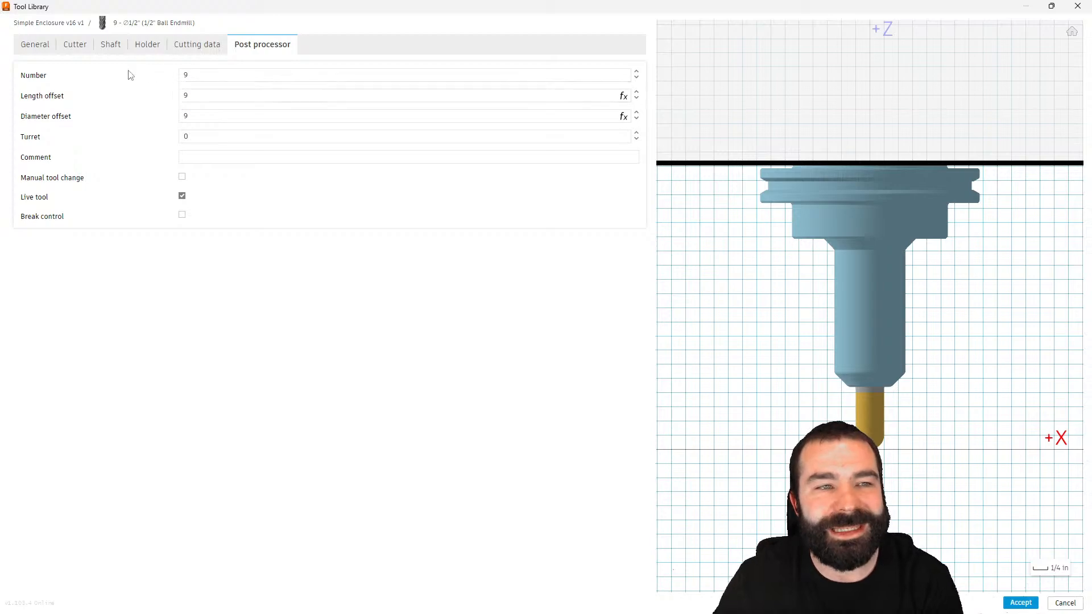
pyautogui.click(191, 77)
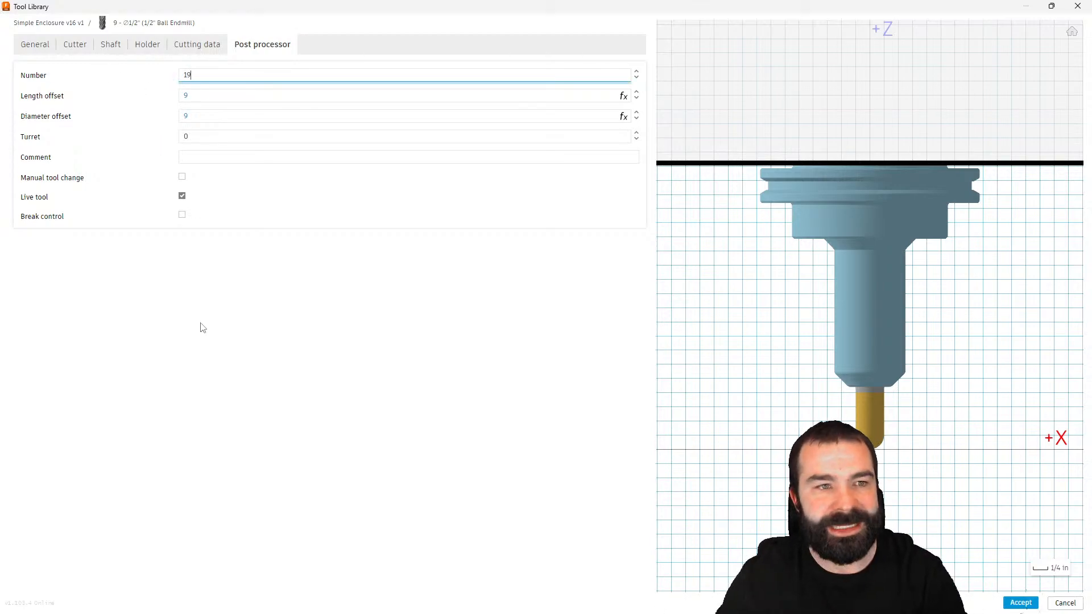
pyautogui.press('Return')
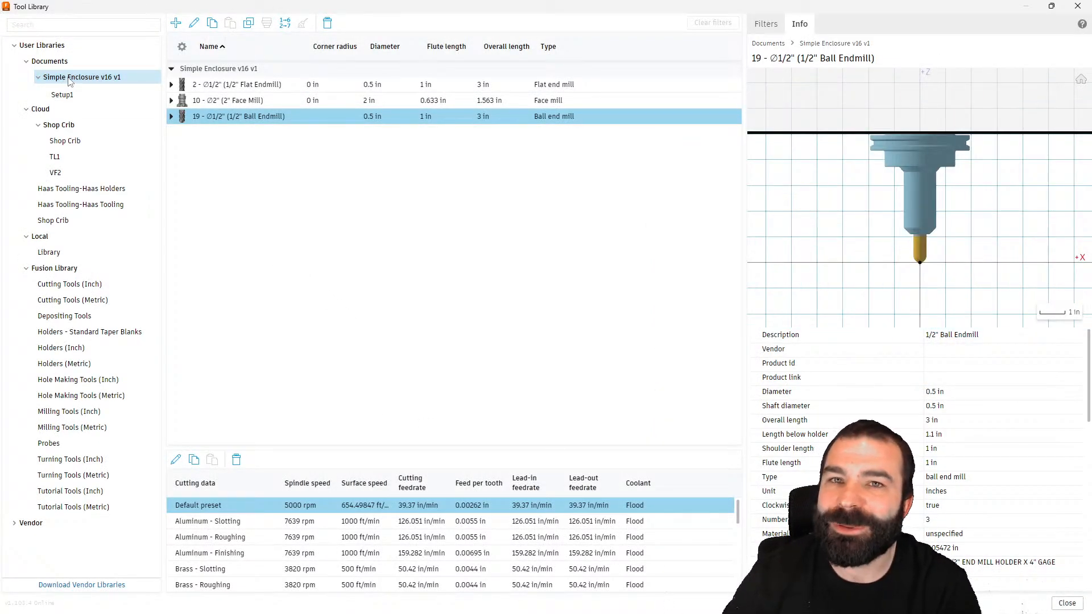
# Step: Check the document's tools against the VF2 library and copy the 1/2" Ball Endmill from Setup1
pyautogui.click(156, 79)
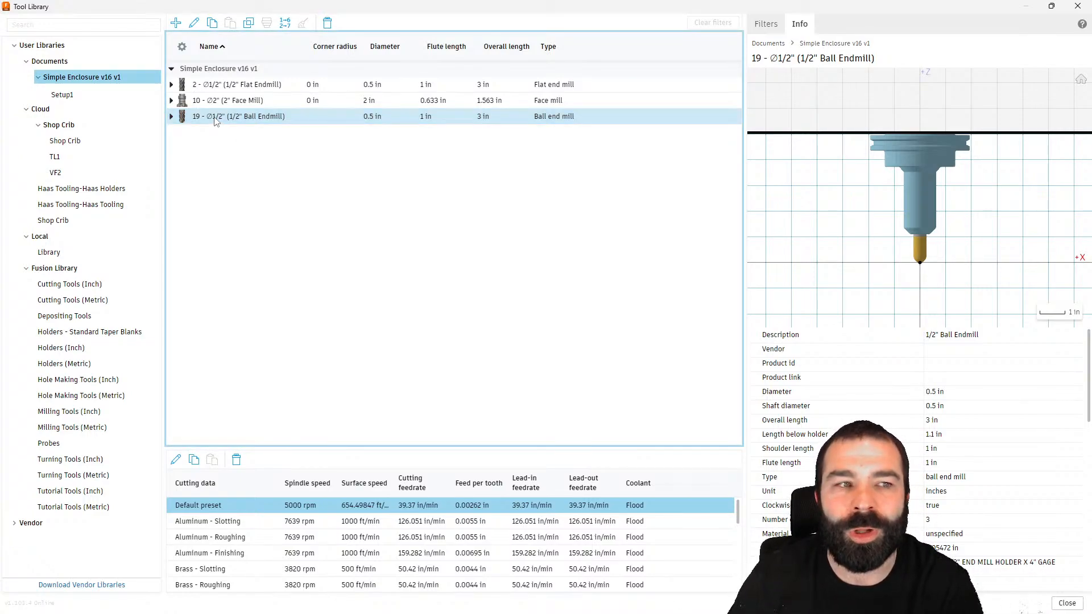
pyautogui.click(215, 118)
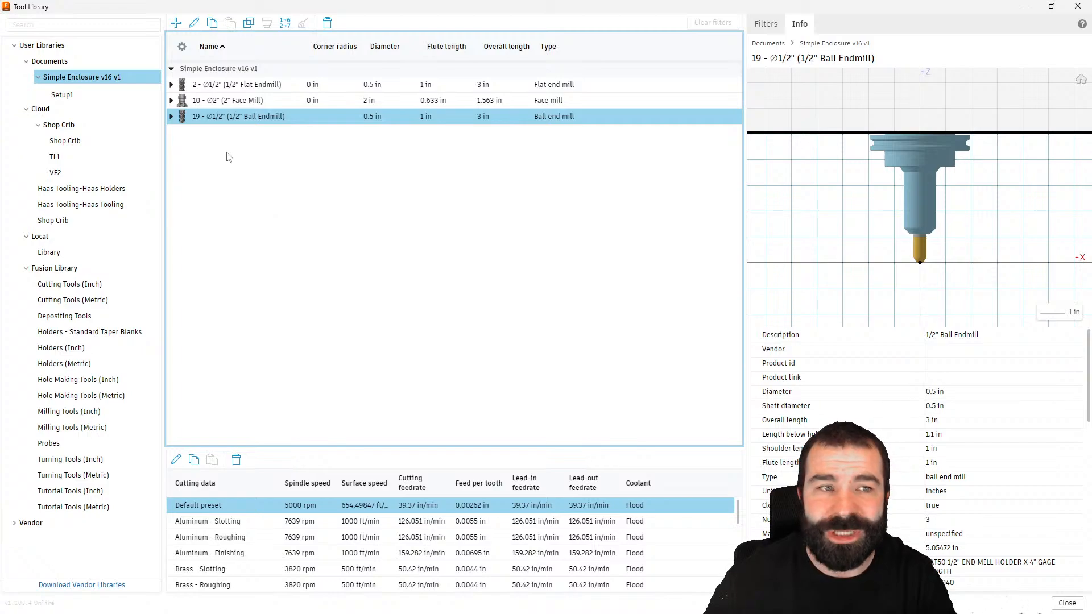
pyautogui.rightClick(212, 119)
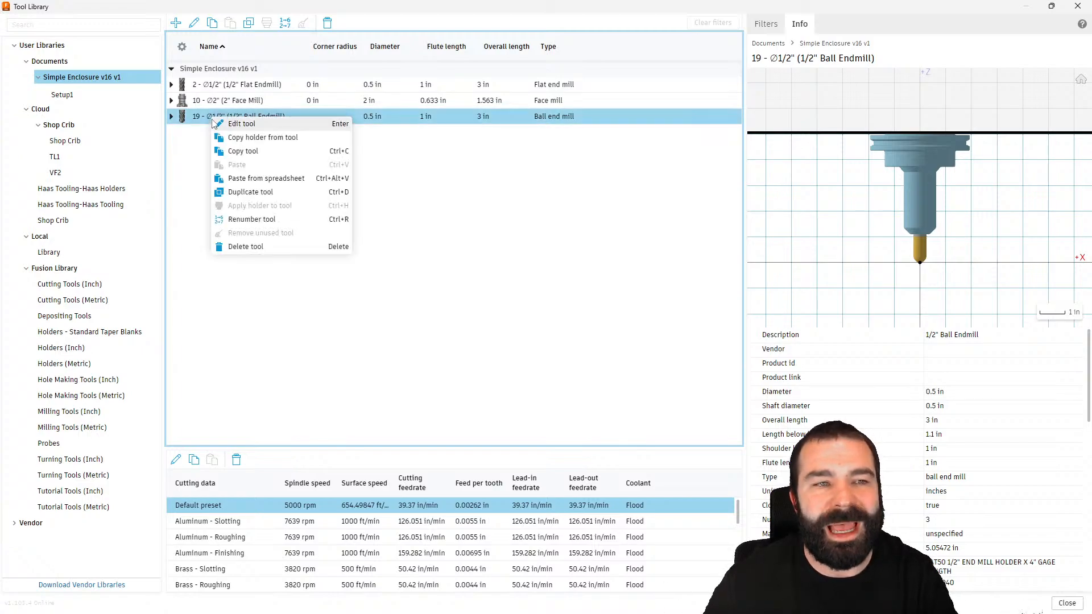
pyautogui.click(193, 149)
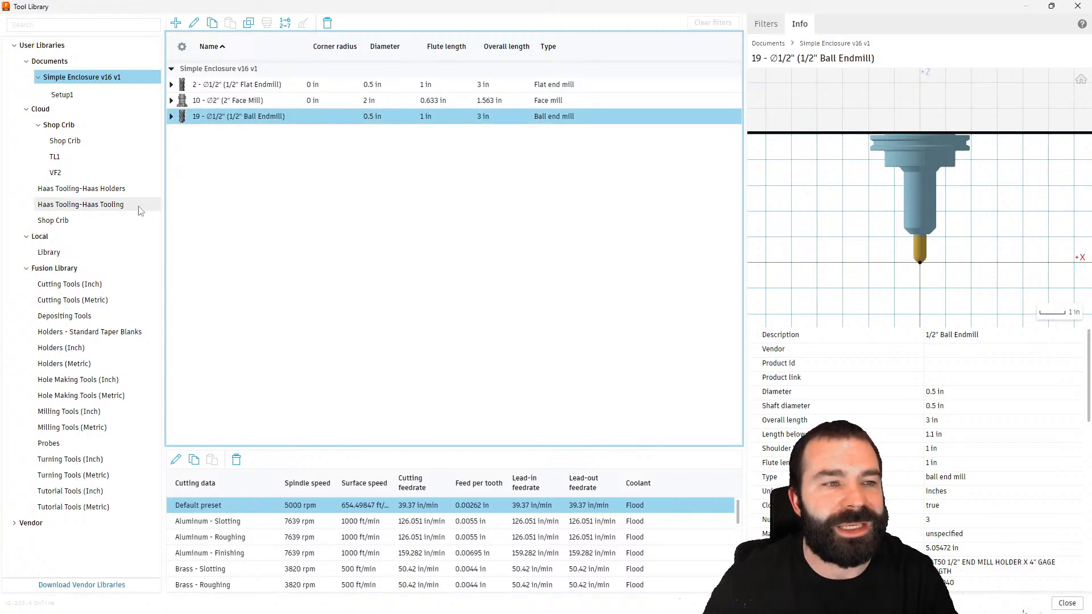
pyautogui.click(87, 175)
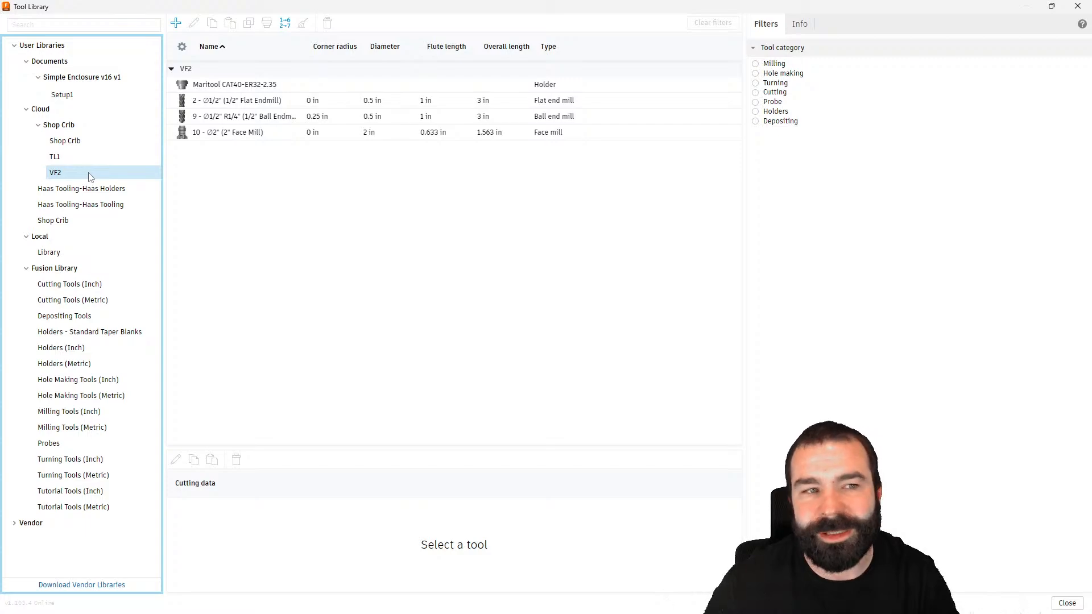
pyautogui.click(94, 97)
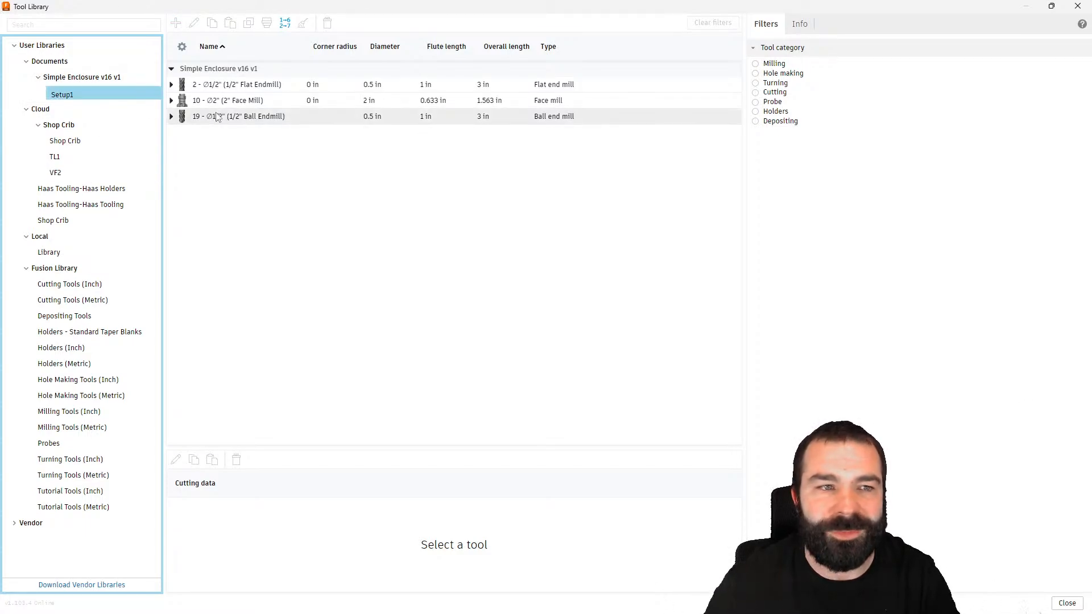
pyautogui.click(265, 162)
pyautogui.click(267, 161)
# Step: Paste the copied 1/2" Ball Endmill into the VF2 cloud library
pyautogui.click(102, 172)
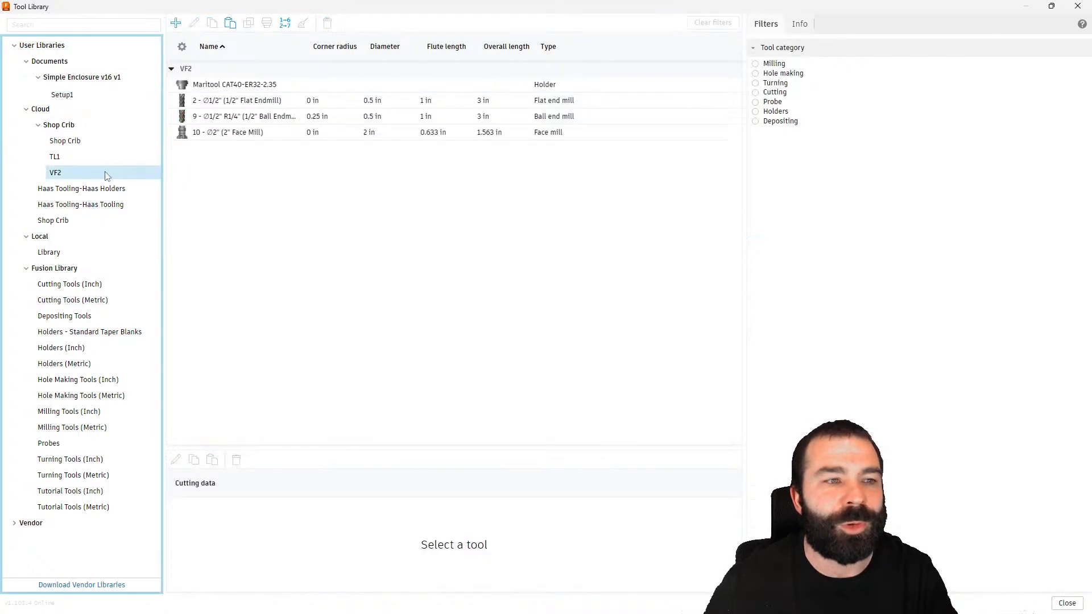
pyautogui.click(268, 211)
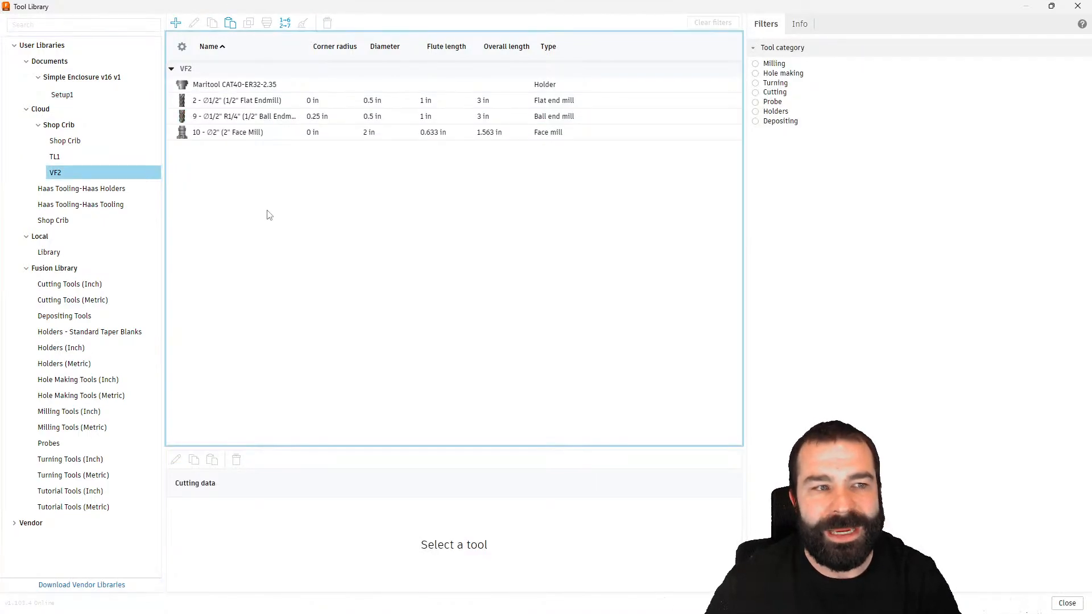
pyautogui.rightClick(193, 193)
pyautogui.click(230, 241)
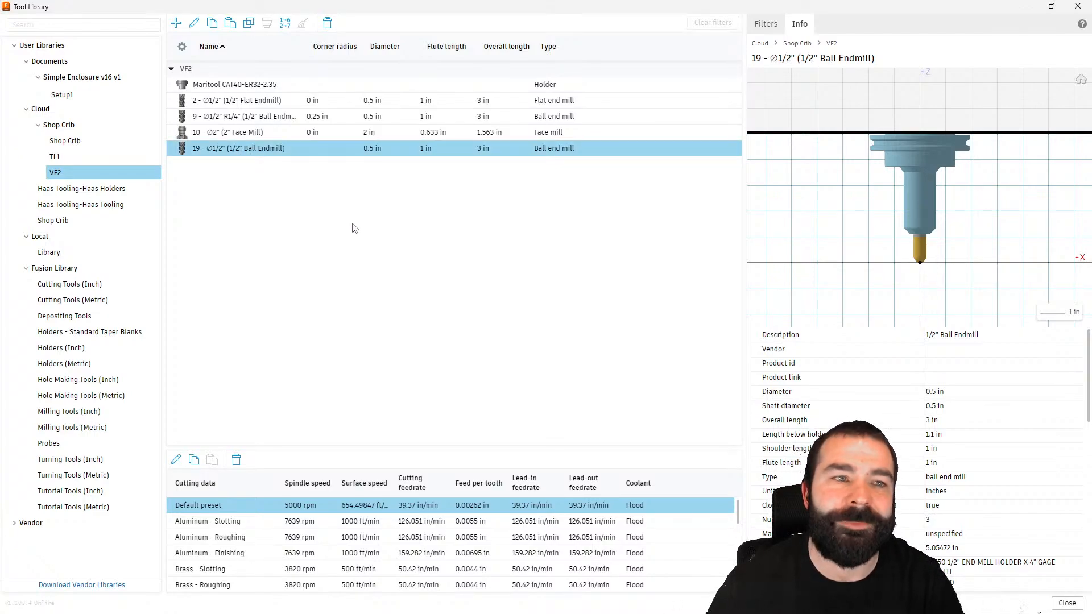
# Step: Create a new library named VF2 Extra Tools in the Shop Crib cloud folder
pyautogui.click(256, 116)
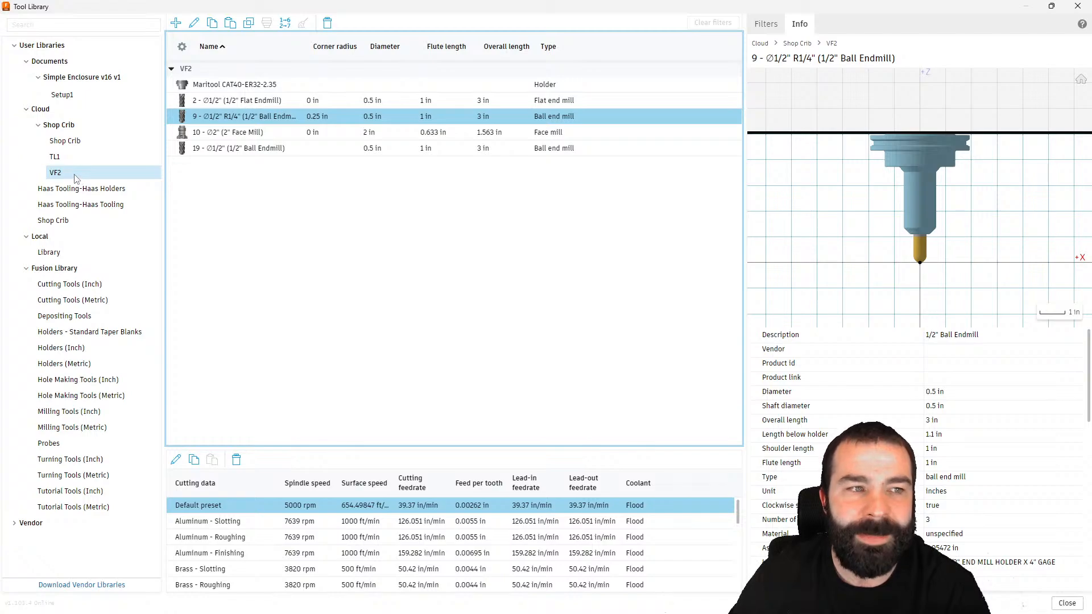
pyautogui.click(68, 125)
pyautogui.rightClick(96, 126)
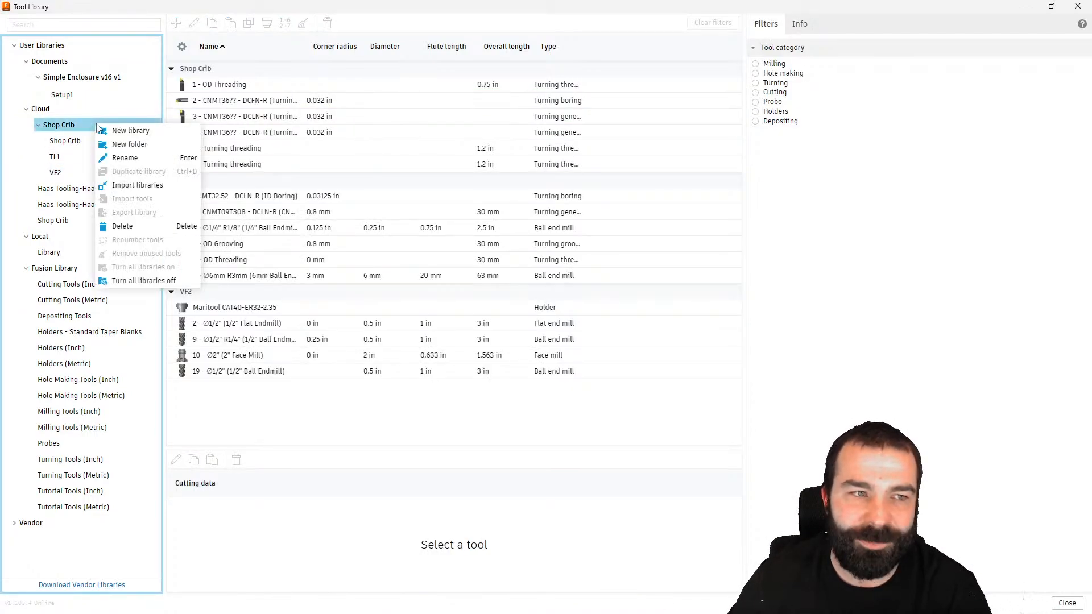
pyautogui.click(139, 132)
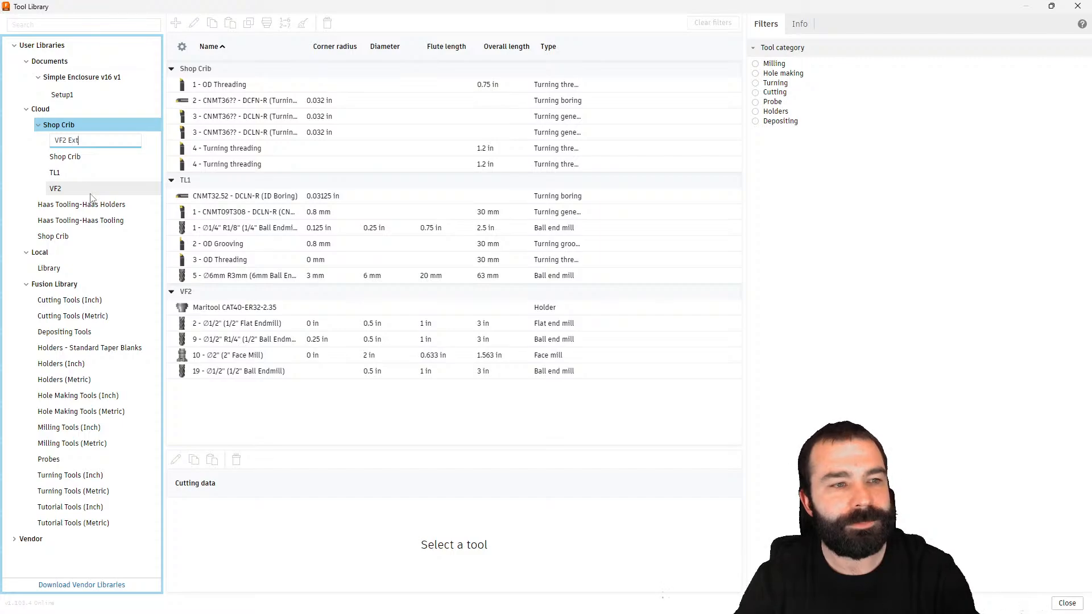
pyautogui.write('s')
pyautogui.press('Return')
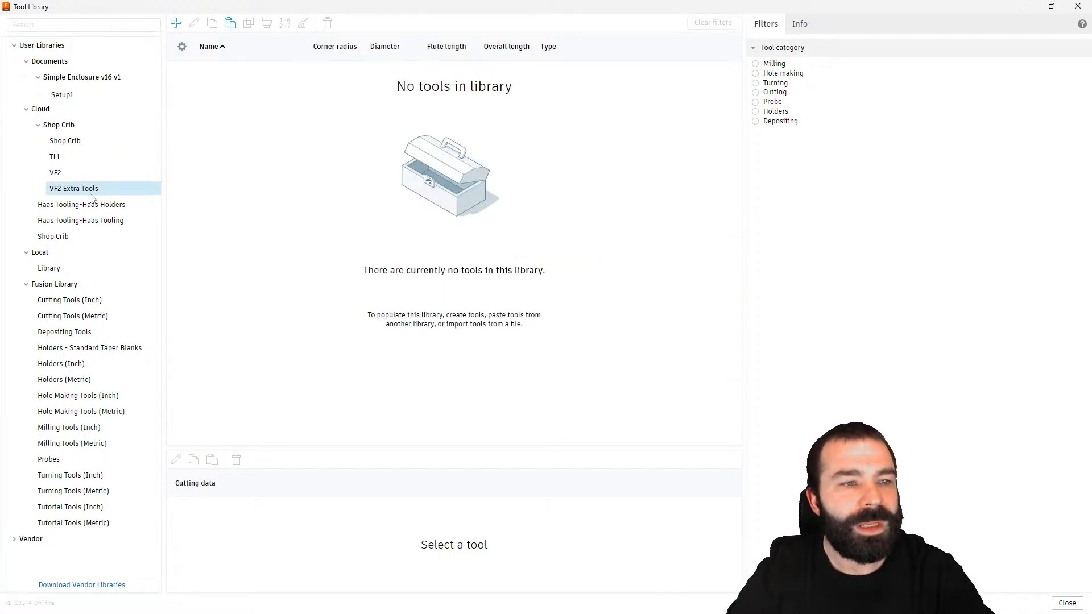
# Step: Delete the 1/2" Ball Endmill numbered 19 from the VF2 library
pyautogui.rightClick(73, 173)
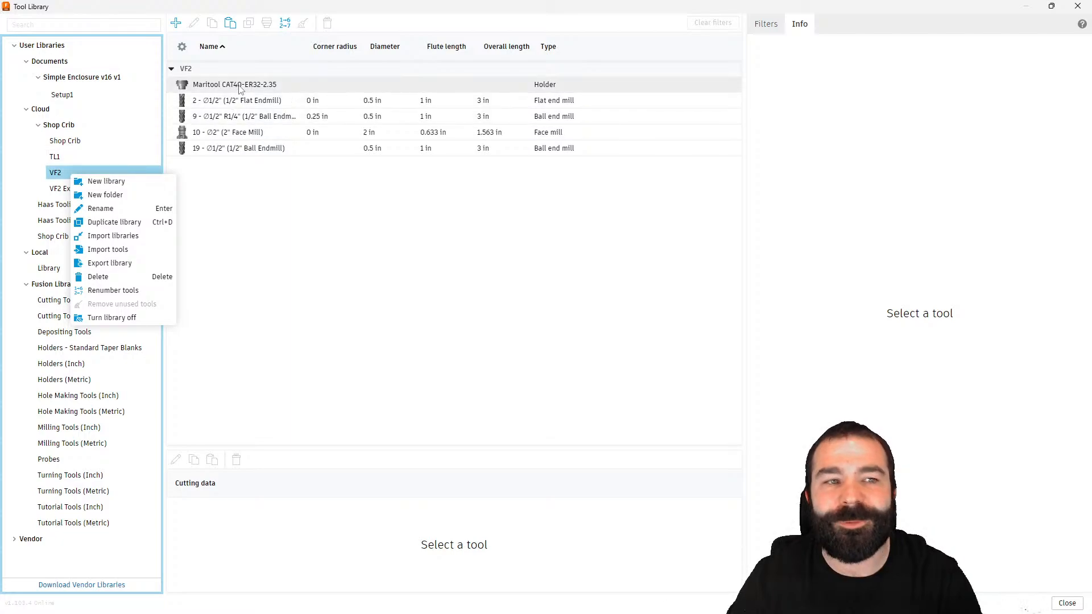
pyautogui.click(302, 222)
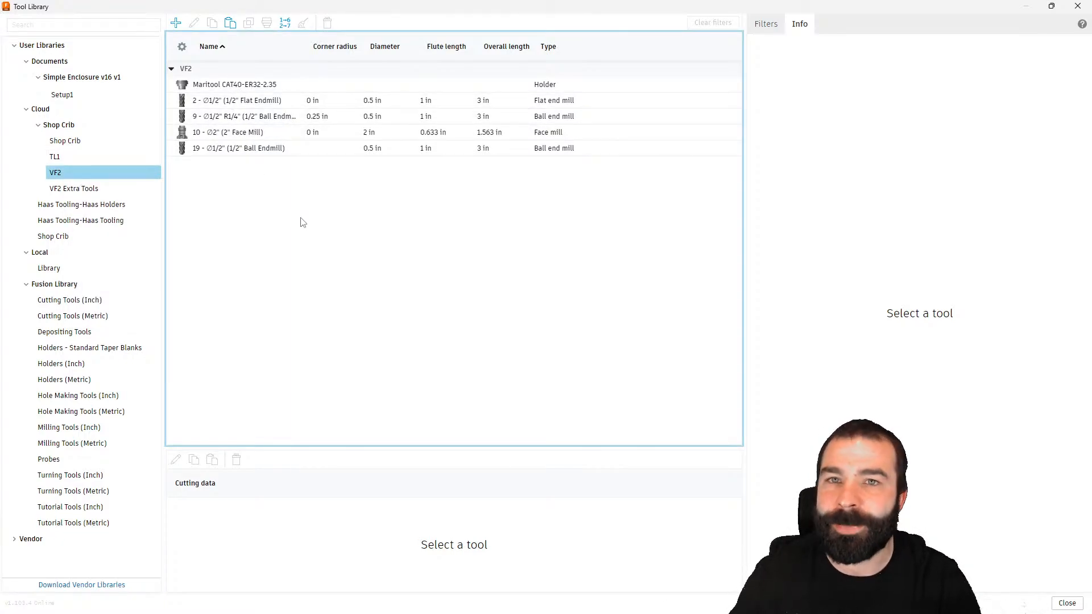
pyautogui.click(90, 190)
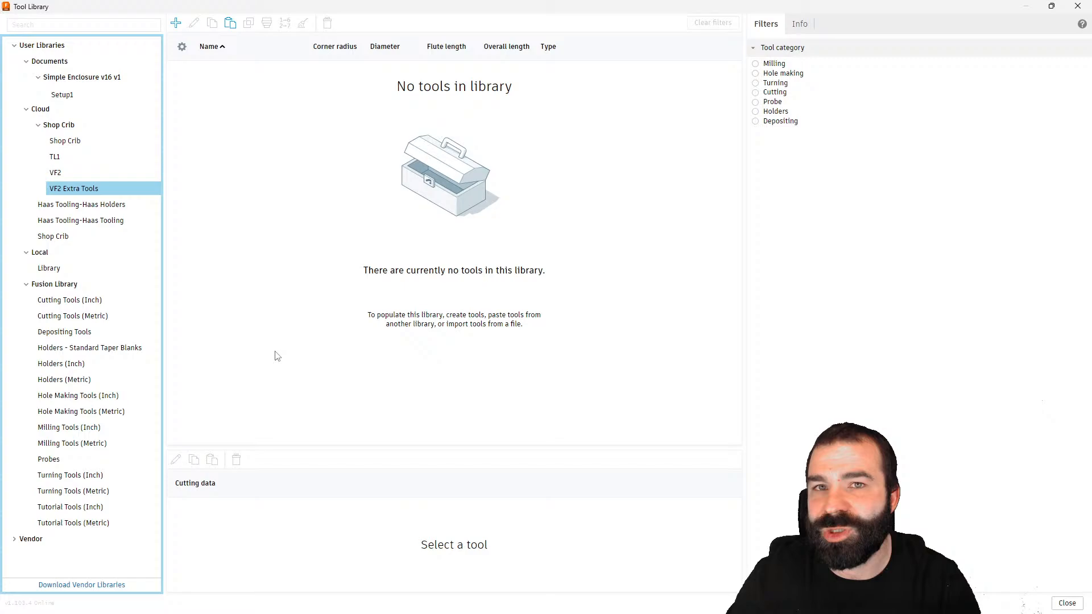
pyautogui.click(90, 172)
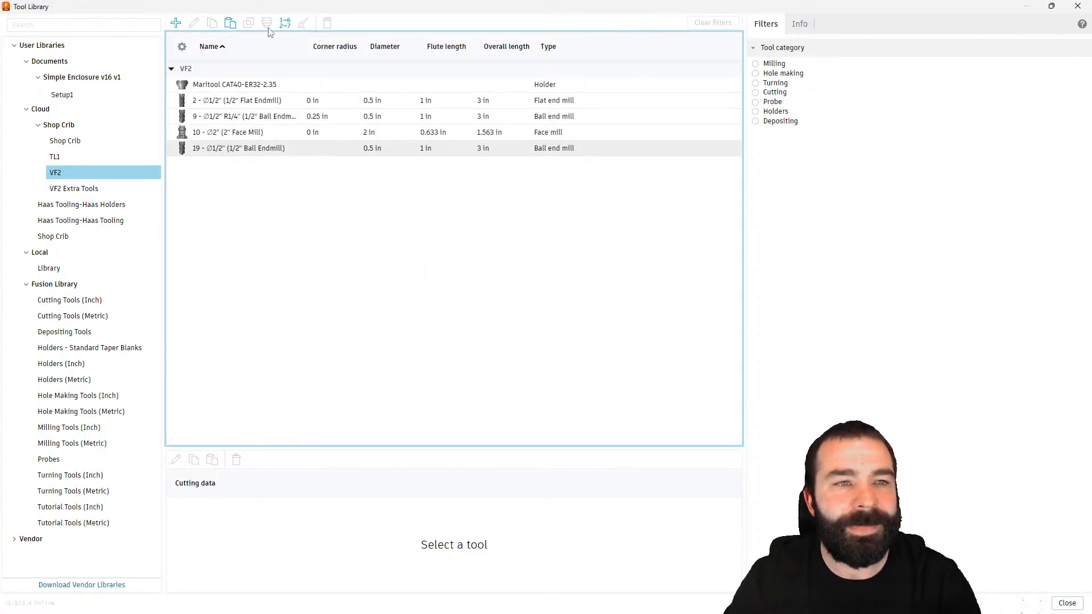
pyautogui.click(324, 24)
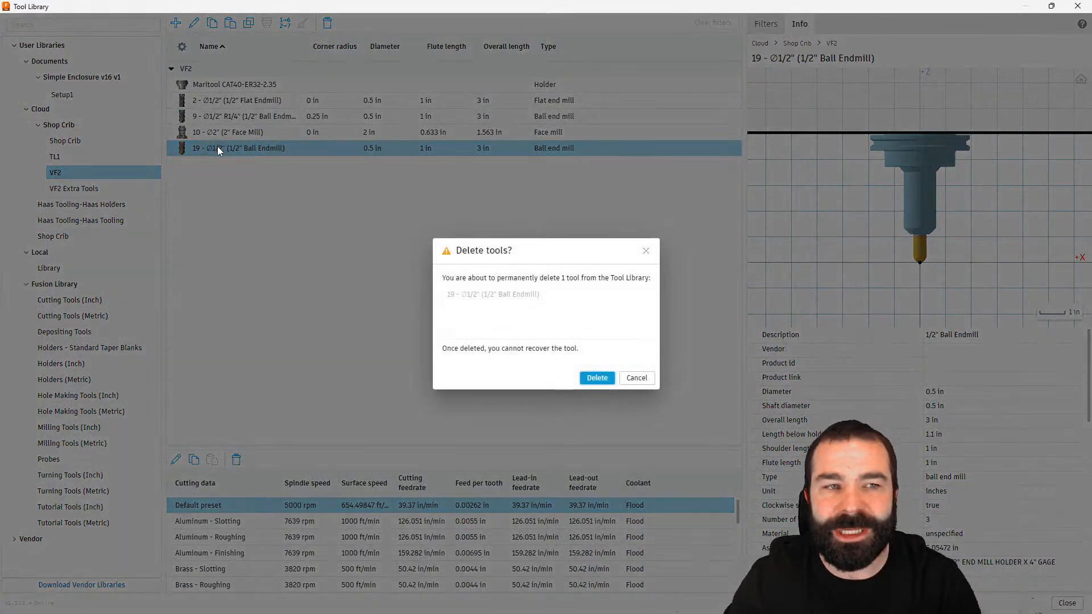
pyautogui.click(594, 378)
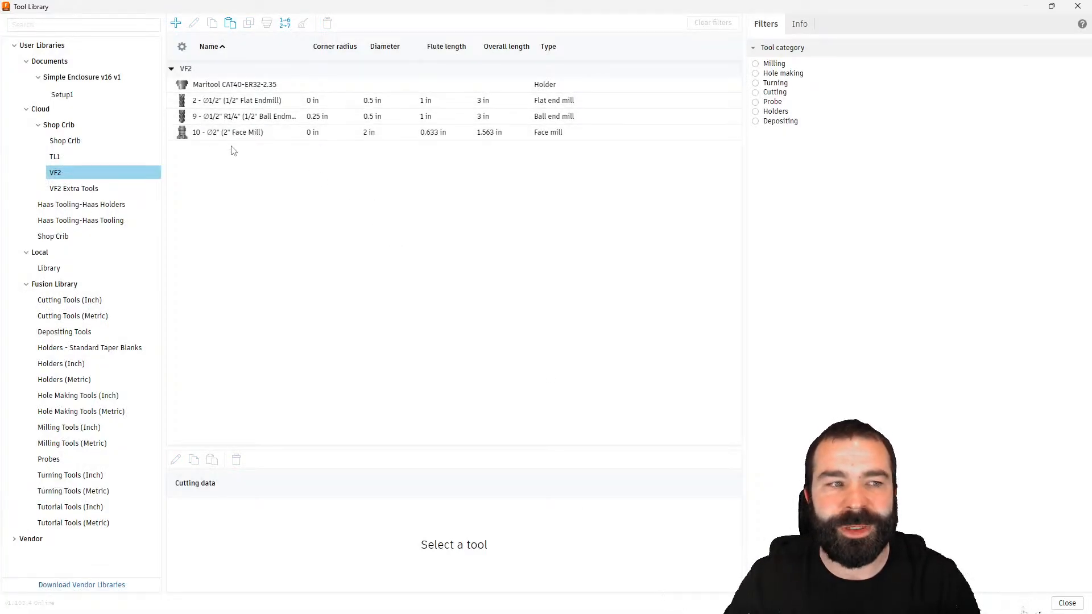
# Step: Paste the copied 1/2" Ball Endmill into the VF2 Extra Tools library
pyautogui.click(105, 188)
pyautogui.rightClick(286, 186)
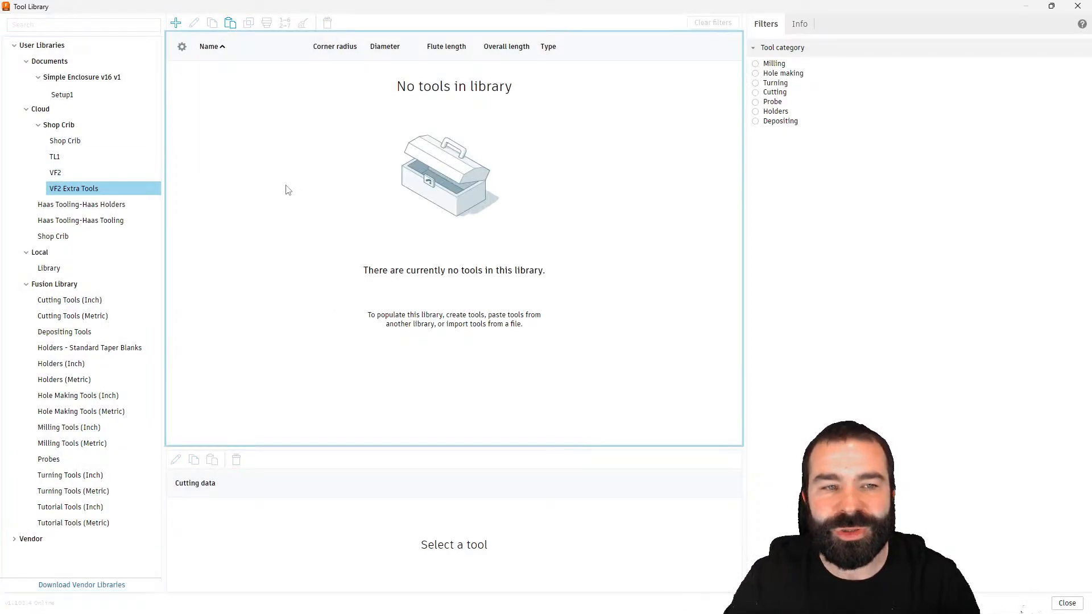
pyautogui.click(332, 234)
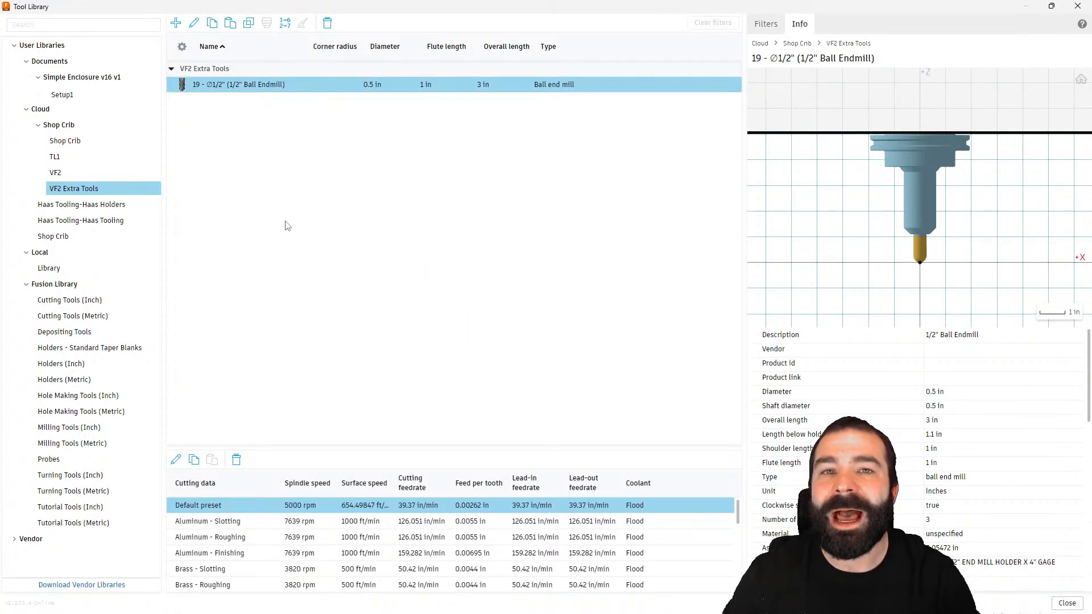
# Step: Compare the tools stored in the VF2 and VF2 Extra Tools cloud libraries
pyautogui.click(82, 172)
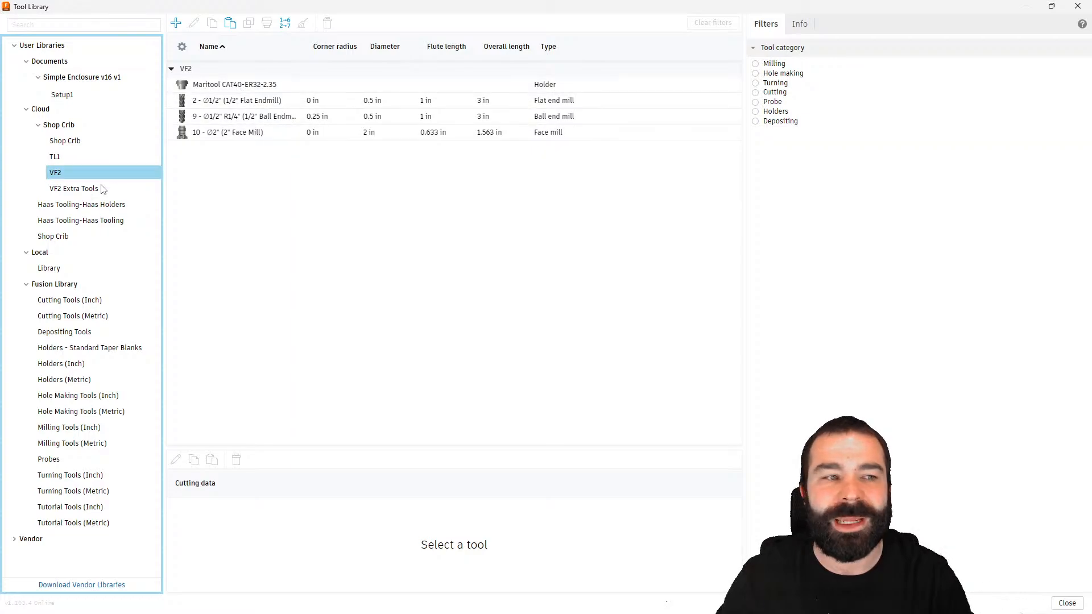
pyautogui.click(62, 189)
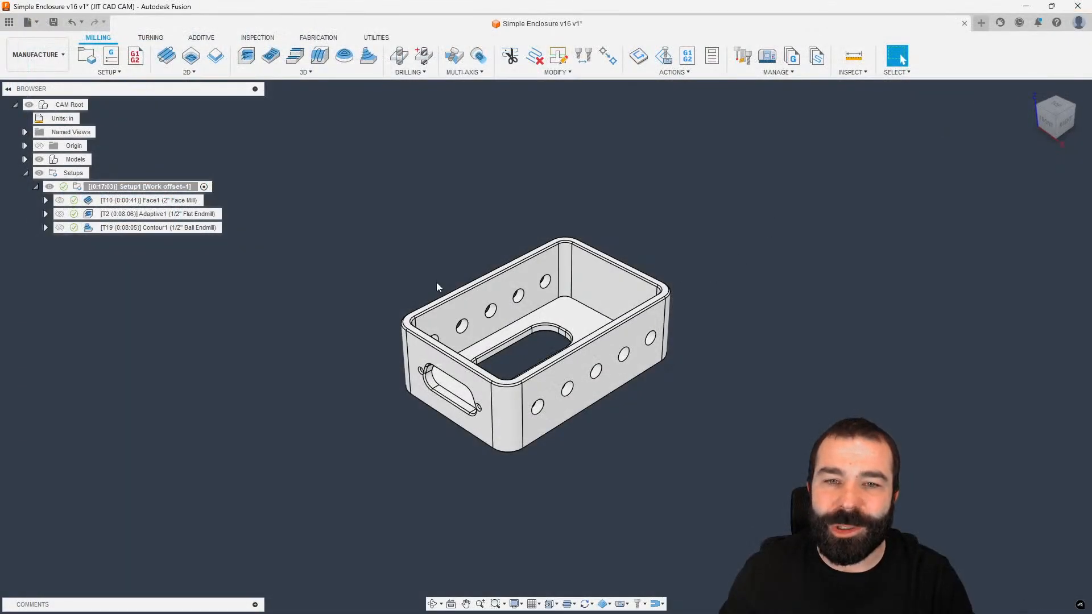
# Step: Edit the 1/2" Ball Endmill used by the Contour1 operation and set its tool number to 29
pyautogui.click(91, 227)
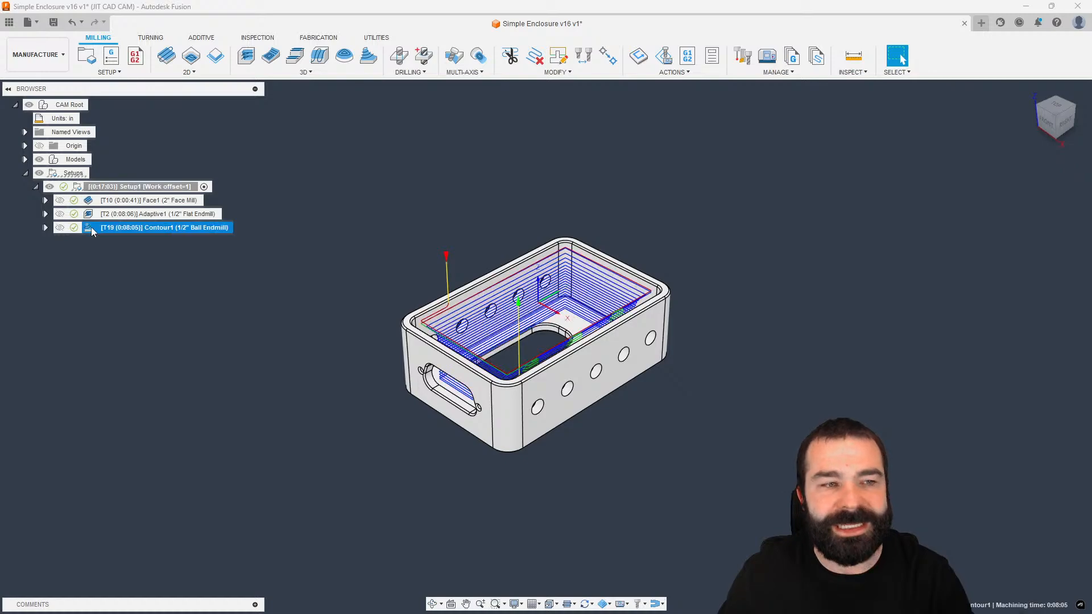
pyautogui.rightClick(91, 230)
pyautogui.click(187, 246)
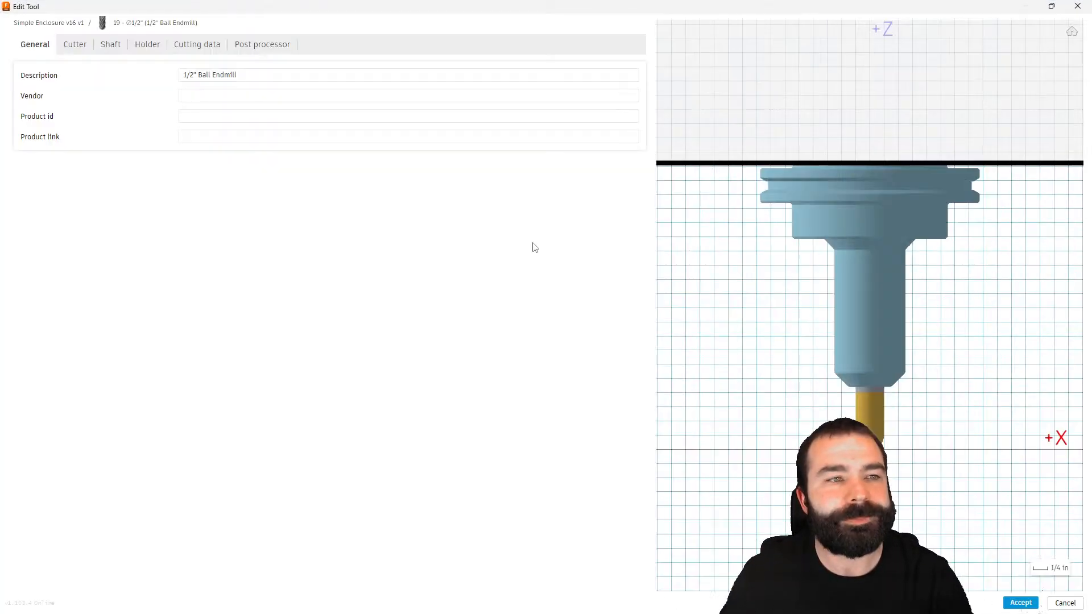
pyautogui.click(267, 44)
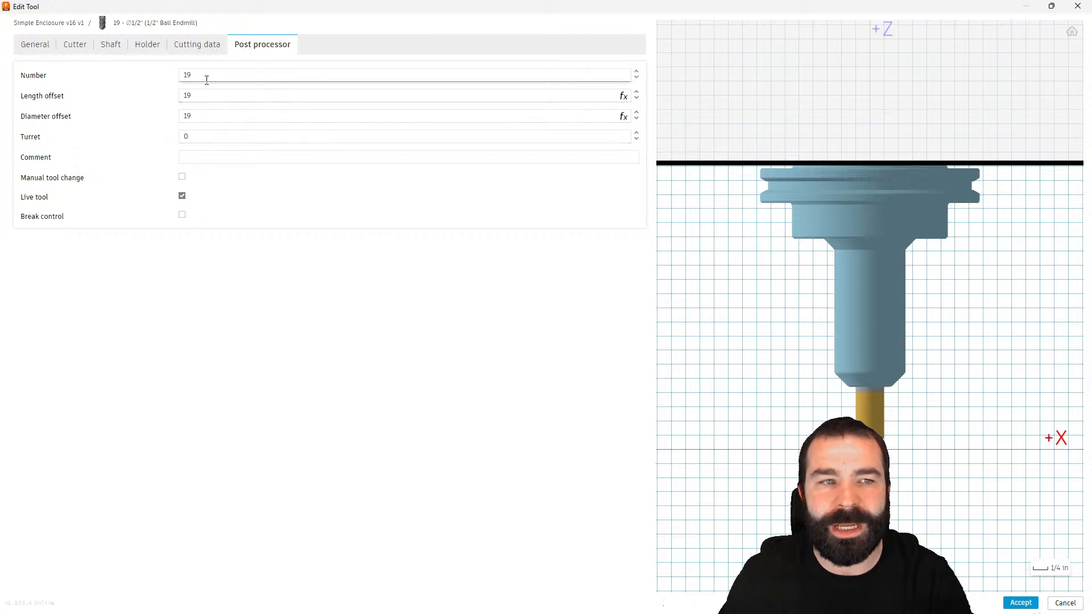
pyautogui.click(181, 75)
pyautogui.doubleClick(183, 75)
pyautogui.write('9')
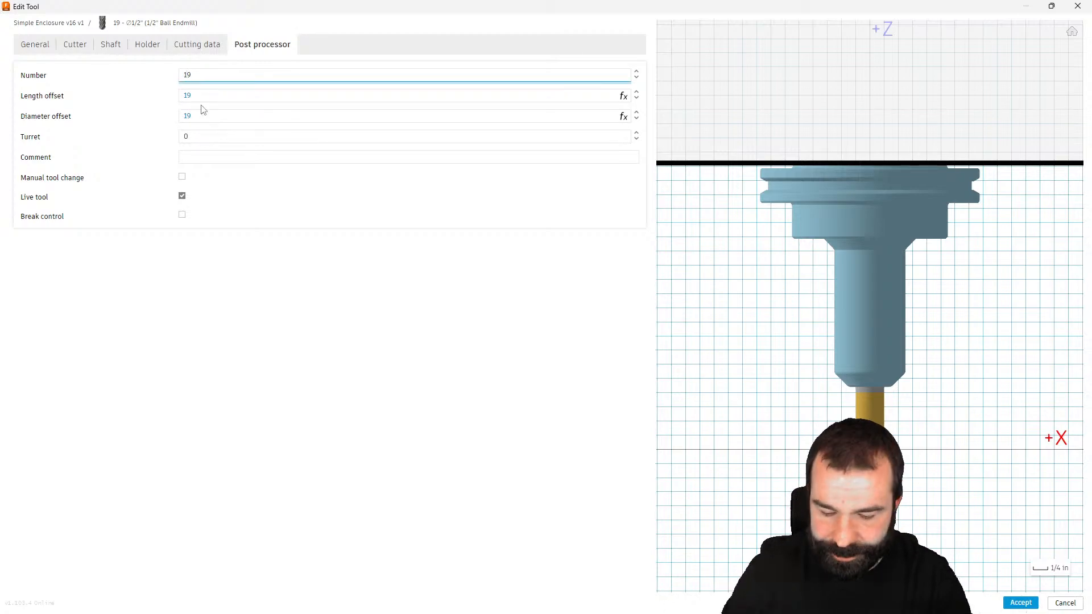
pyautogui.write('2')
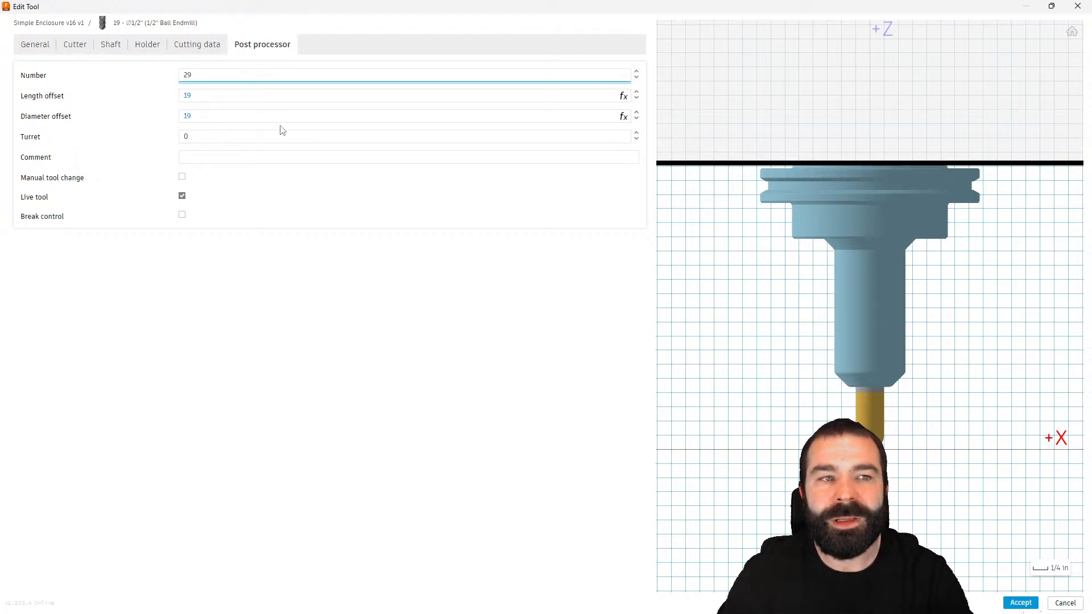
pyautogui.click(374, 365)
pyautogui.click(1021, 602)
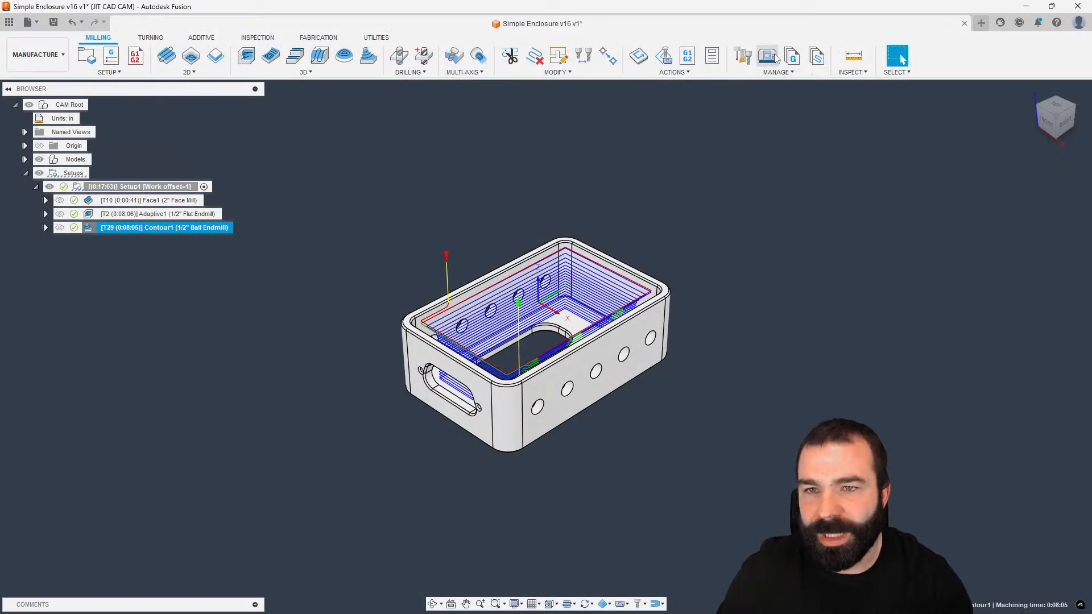
# Step: Reopen the tool library and check the ball endmill numbers in the VF2 and VF2 Extra Tools libraries
pyautogui.click(792, 56)
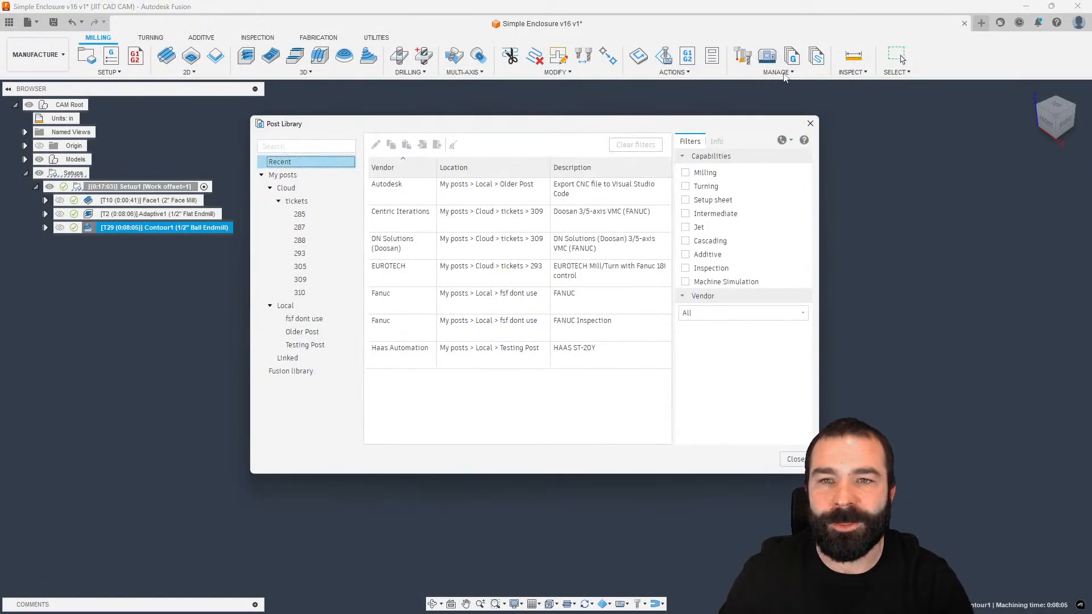
pyautogui.click(803, 123)
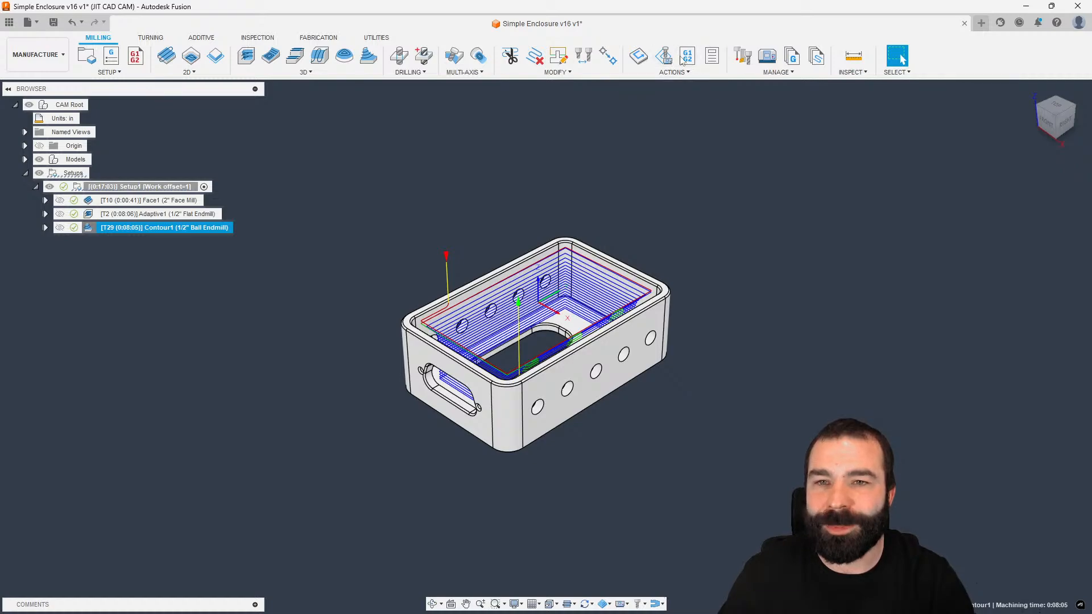
pyautogui.click(743, 56)
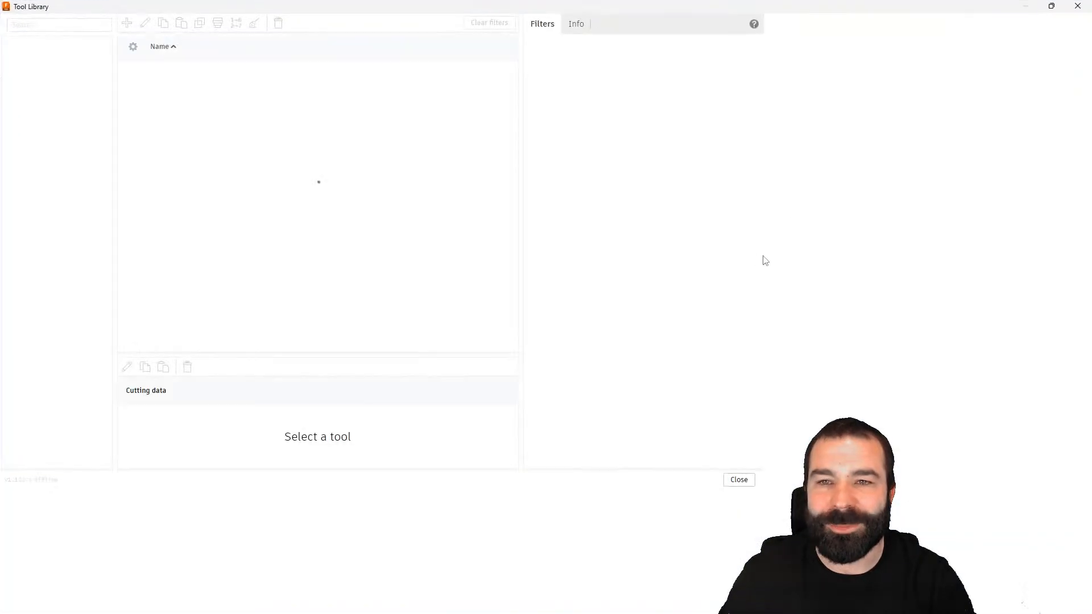
pyautogui.click(74, 95)
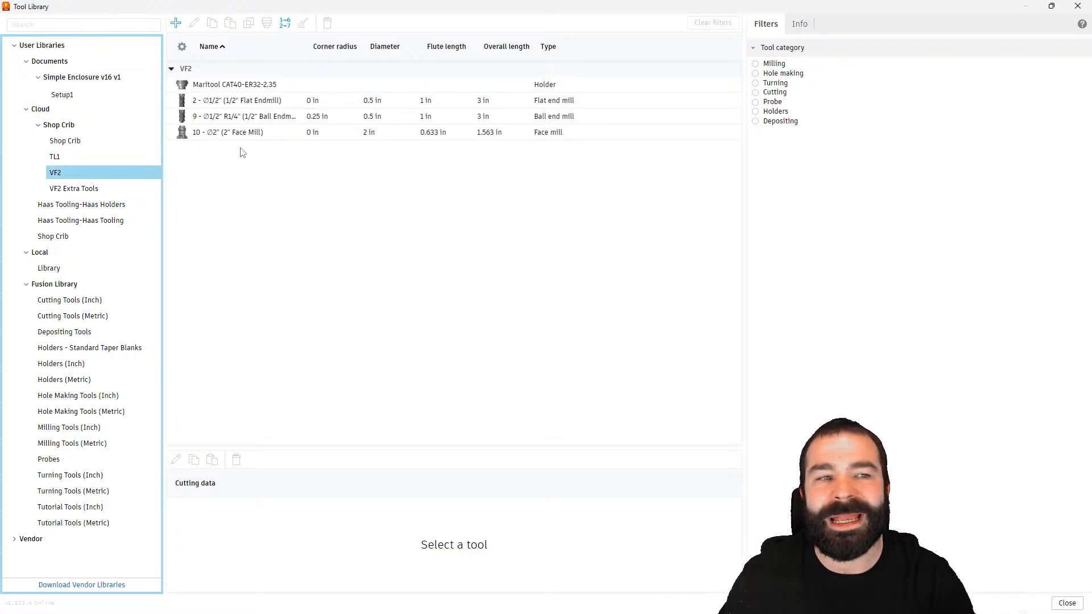
pyautogui.click(112, 190)
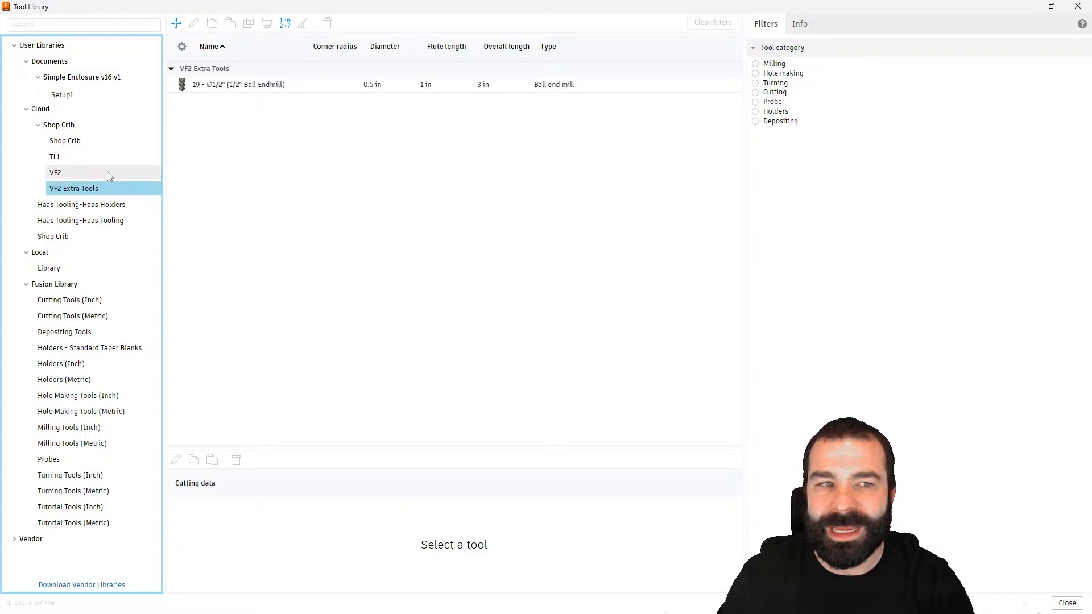
pyautogui.click(107, 172)
pyautogui.click(112, 189)
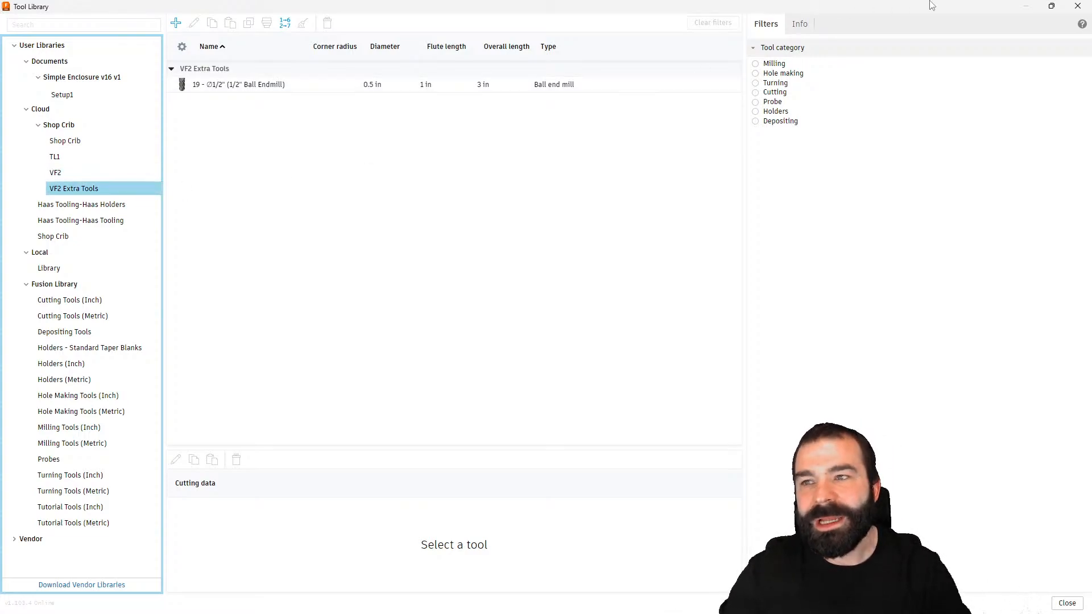
pyautogui.click(1077, 7)
# Step: Open Compare and Edit for the Face1, Adaptive1 and Contour1 operations together
pyautogui.click(417, 291)
pyautogui.click(124, 215)
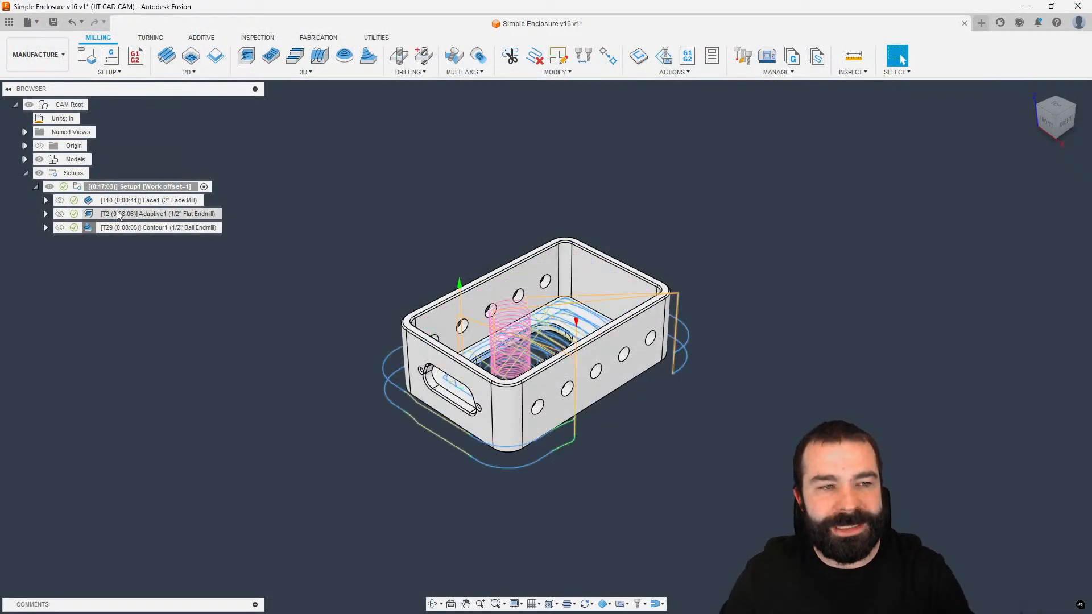
pyautogui.click(124, 200)
pyautogui.click(124, 228)
pyautogui.keyDown('shift'); pyautogui.click(127, 202); pyautogui.keyUp('shift')
pyautogui.rightClick(129, 205)
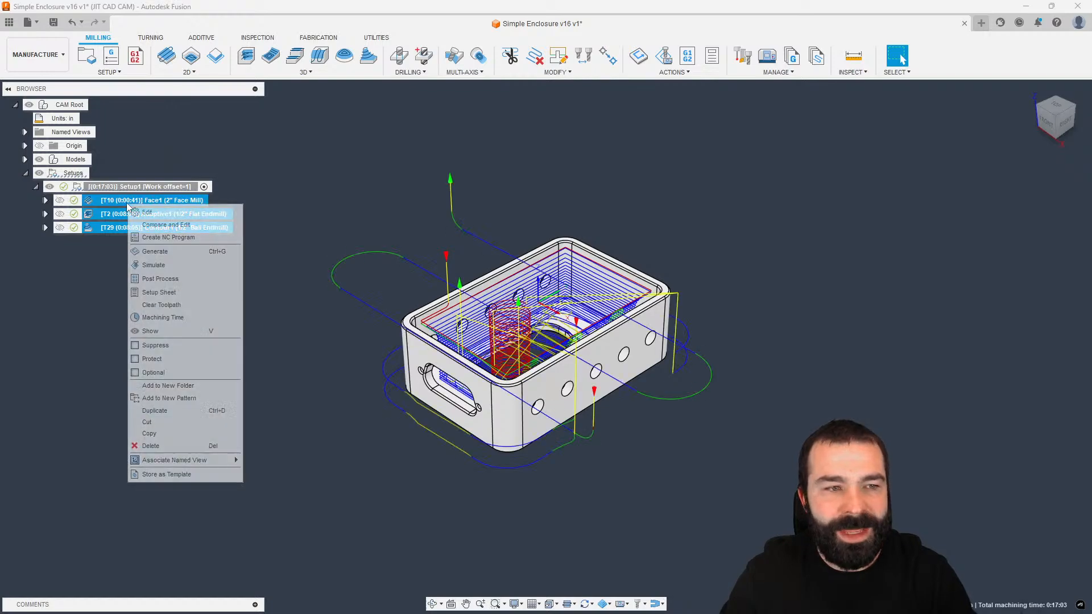
pyautogui.click(191, 225)
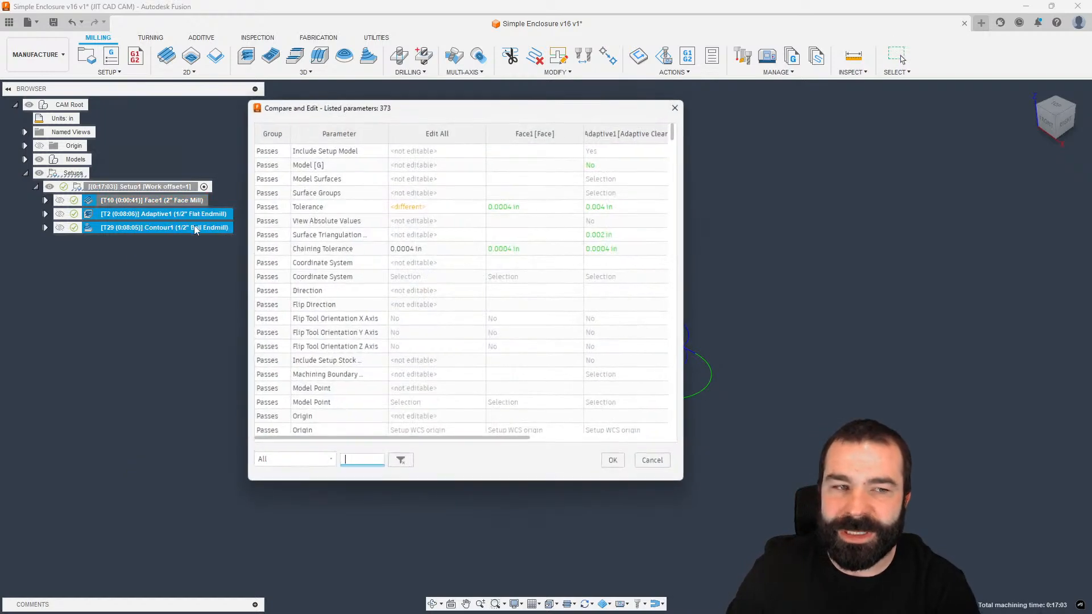
# Step: Filter the compared parameters by "tool nu" and examine the tool number of each operation
pyautogui.write('tool num')
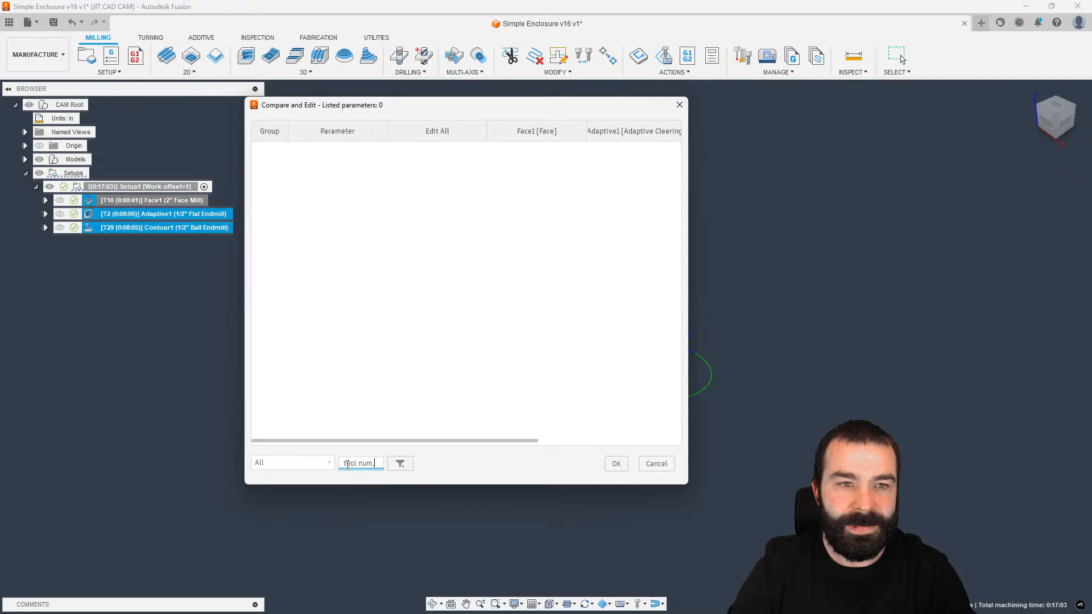
pyautogui.press('BackSpace')
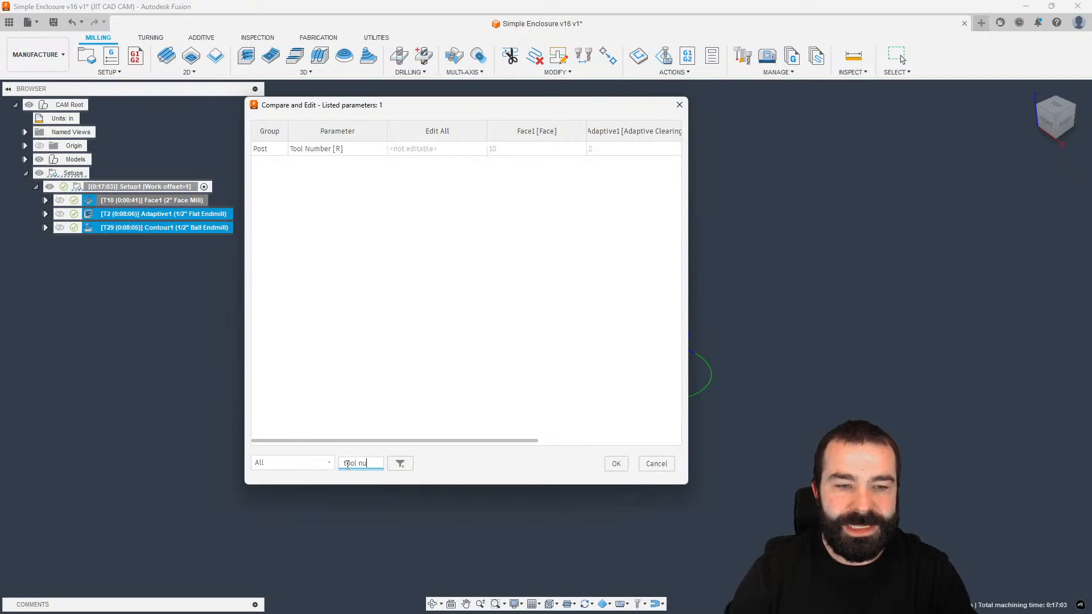
pyautogui.click(339, 151)
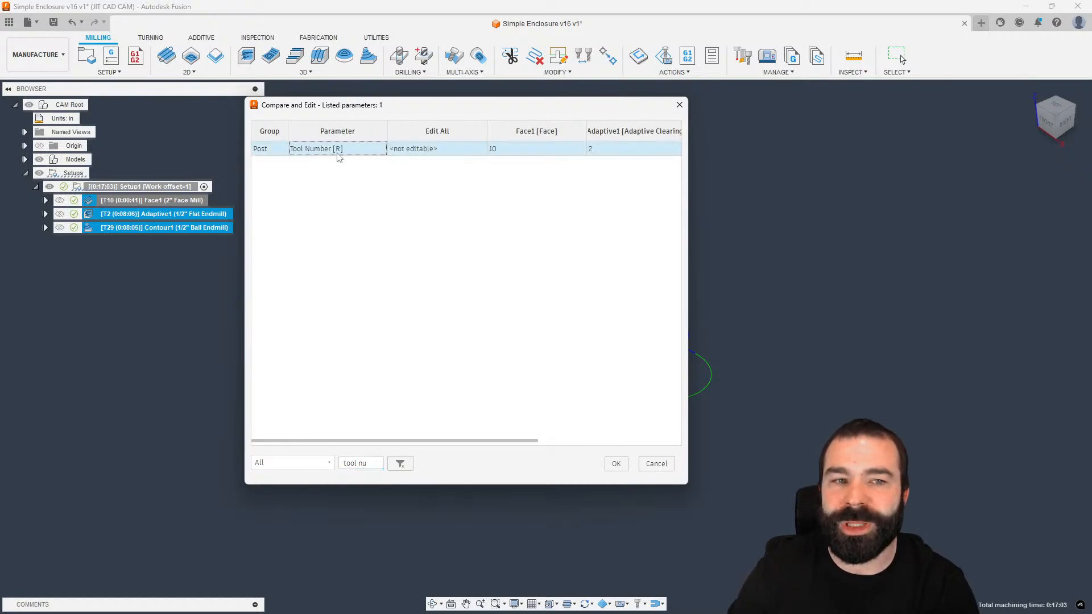
pyautogui.click(439, 149)
pyautogui.click(492, 150)
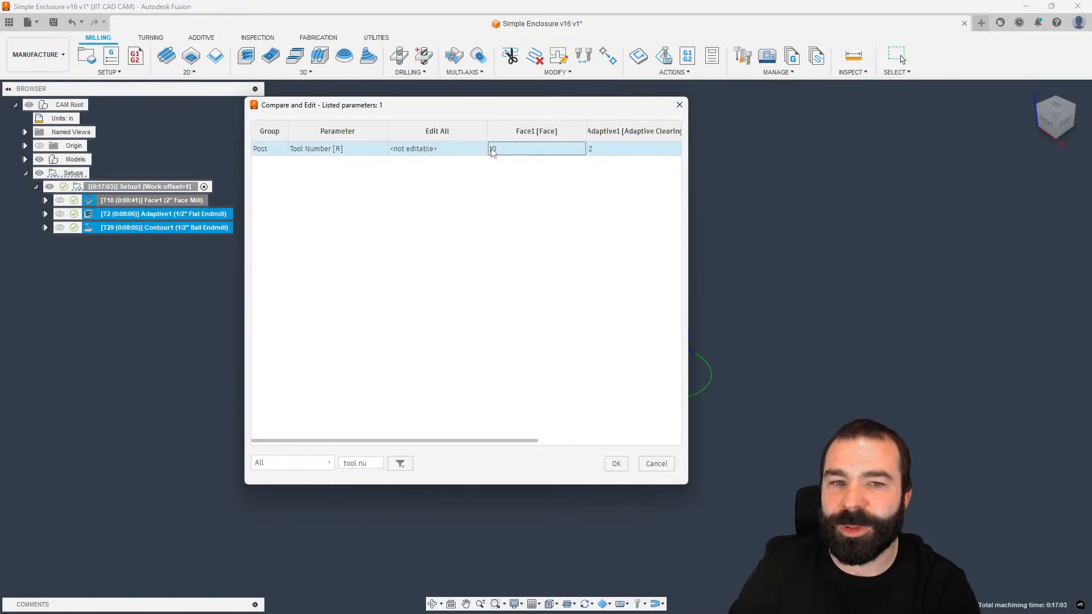
pyautogui.click(608, 150)
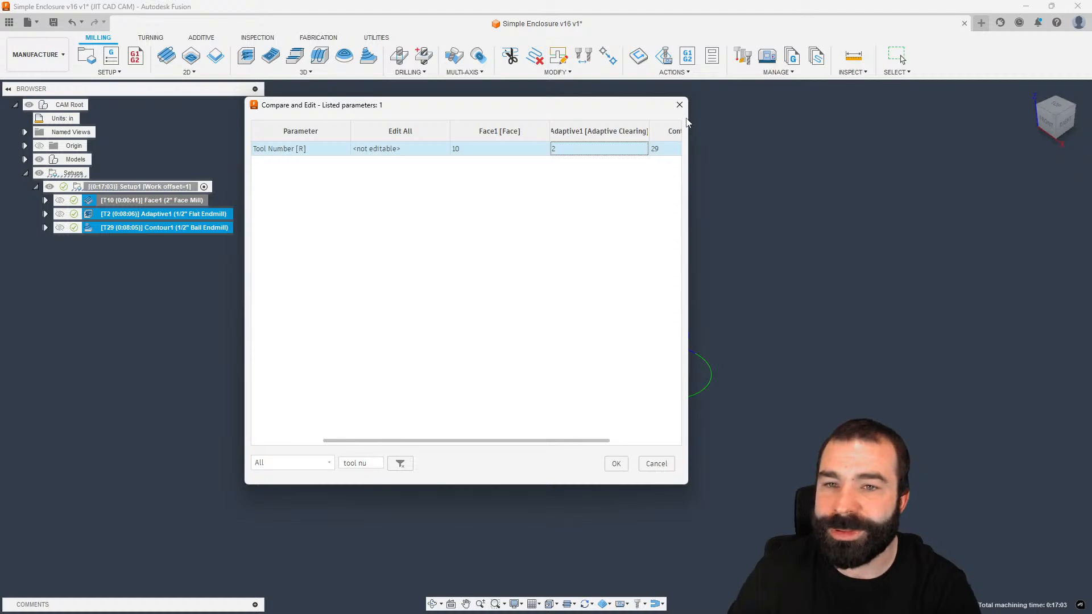
pyautogui.moveTo(689, 117); pyautogui.dragTo(921, 166)
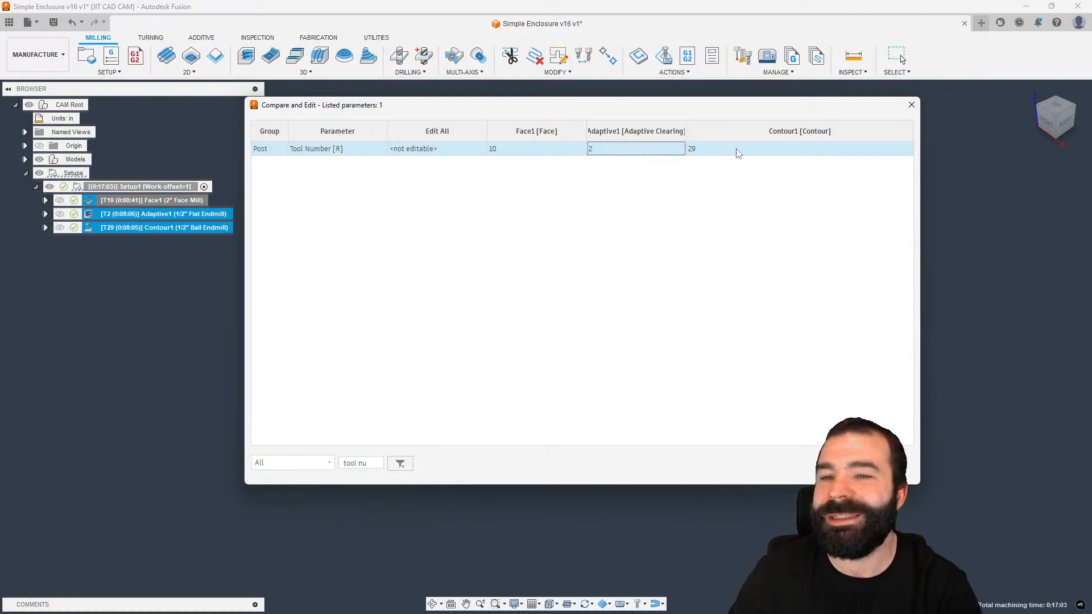
pyautogui.click(911, 105)
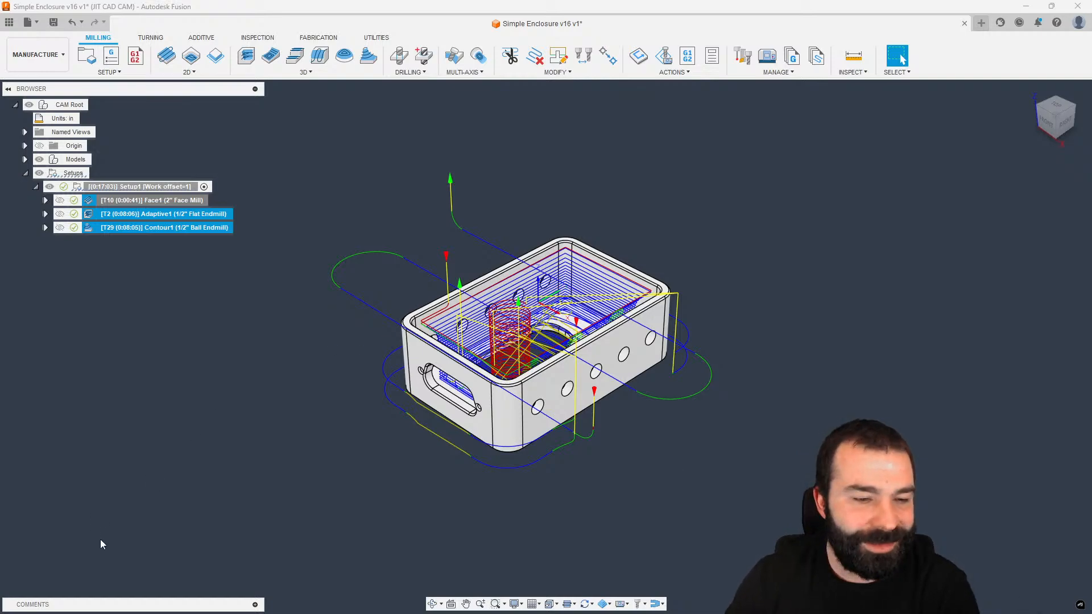
# Step: Browse the project data to the folder Youtube Content > Fusion Free support > 2025 > Jan 3
pyautogui.click(9, 22)
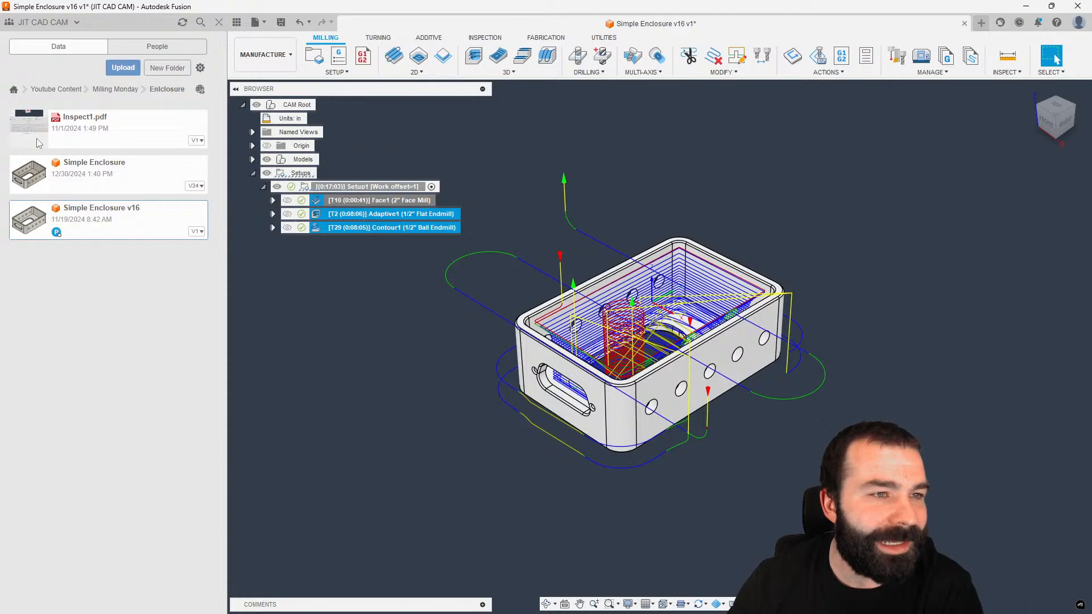
pyautogui.click(41, 89)
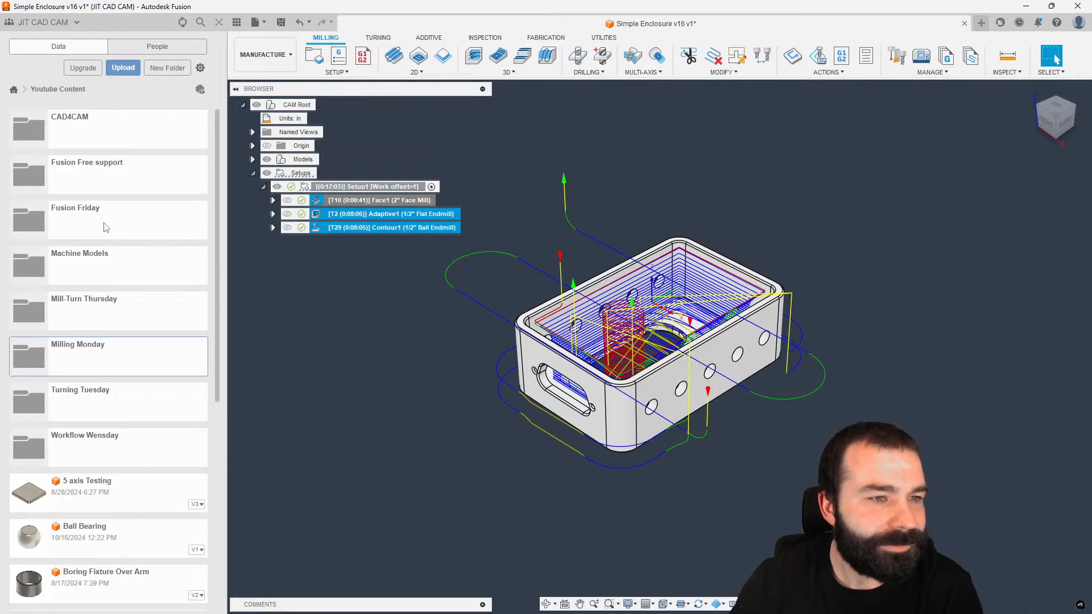
pyautogui.click(109, 174)
pyautogui.click(97, 192)
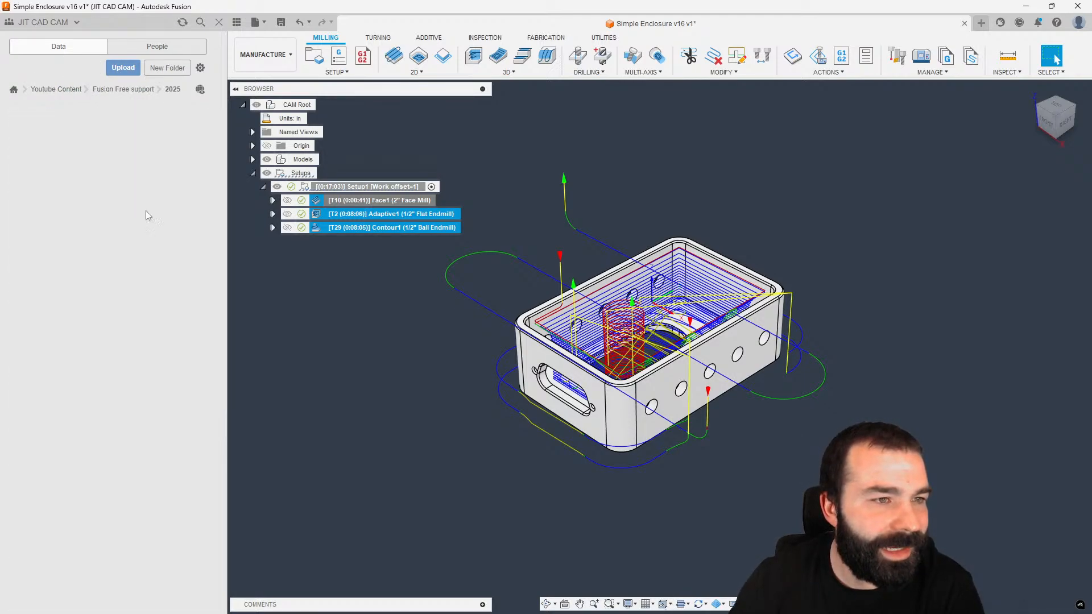
pyautogui.click(90, 133)
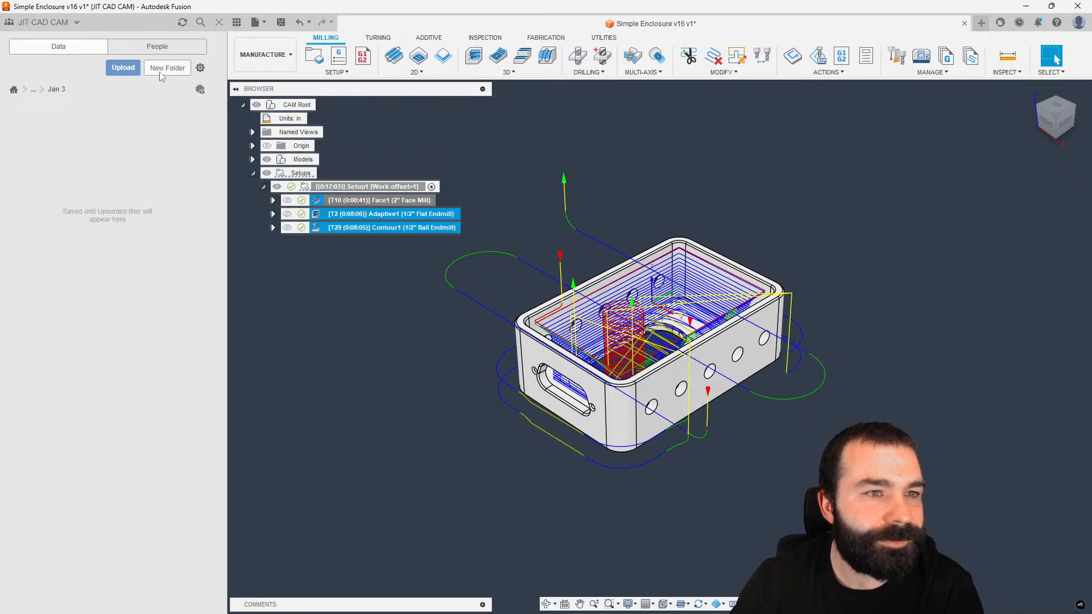
# Step: Upload the FSF_4 file from Downloads to the Jan 3 folder and open the uploaded design
pyautogui.click(131, 70)
pyautogui.click(376, 323)
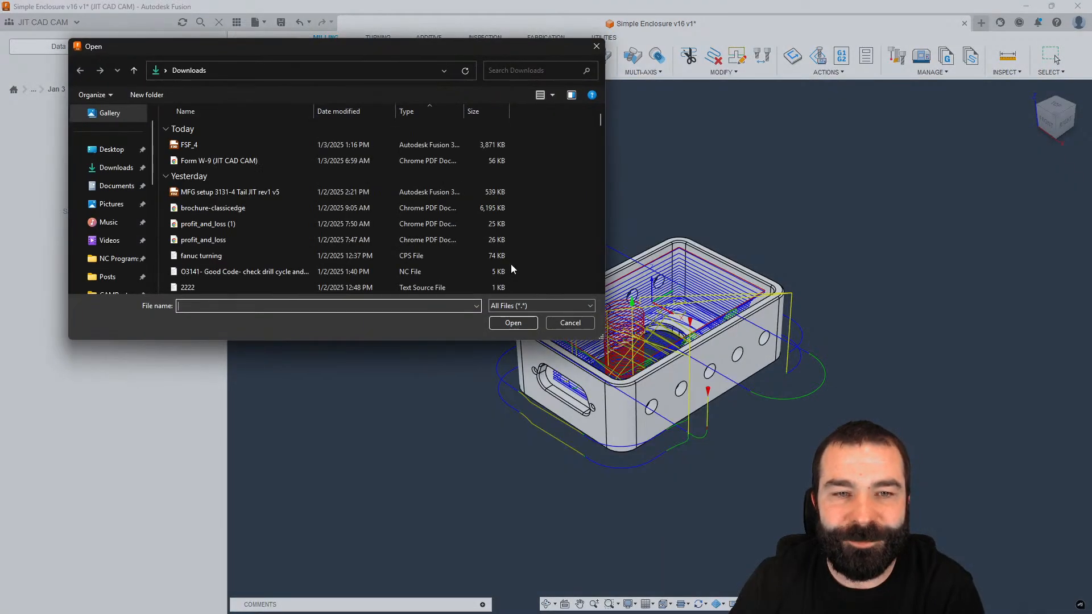
pyautogui.click(238, 144)
pyautogui.click(504, 319)
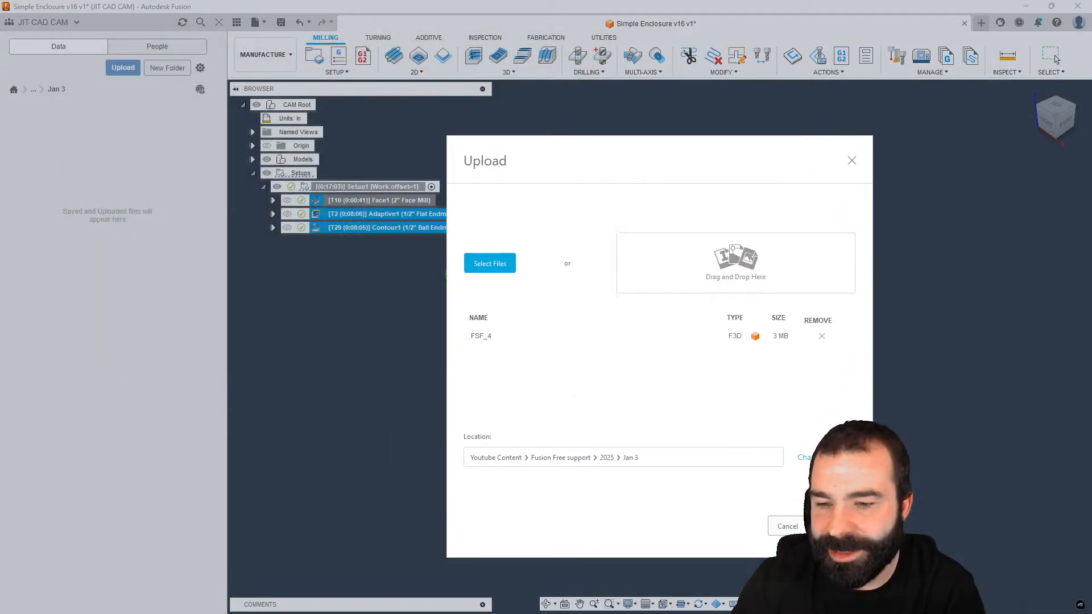
pyautogui.click(834, 524)
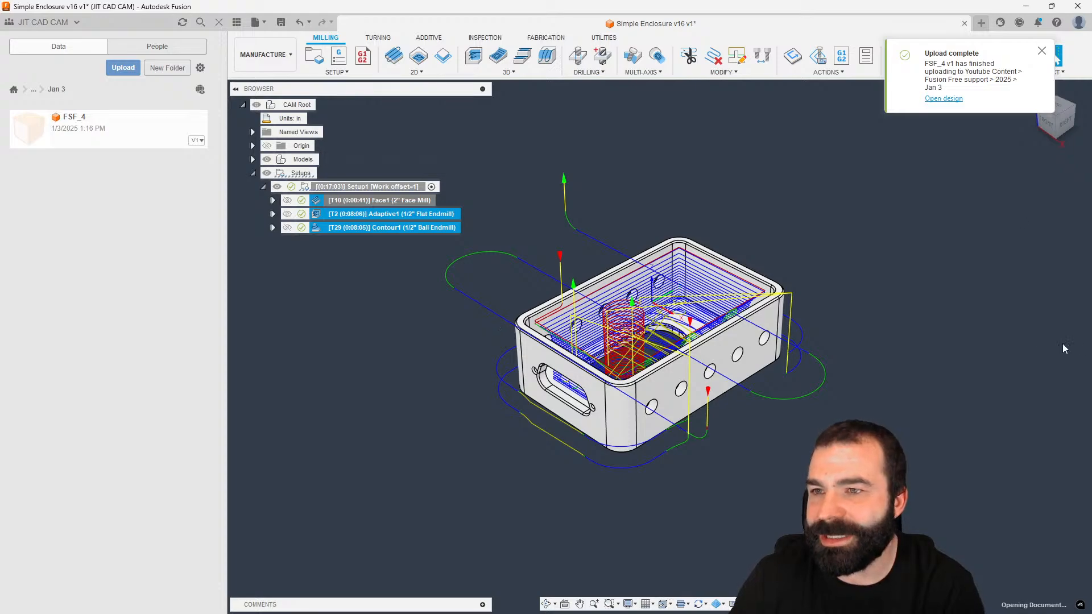
# Step: Examine the FSF_4 part's pockets, bores and coloured faces from several angles
pyautogui.scroll(-3, 695, 335)
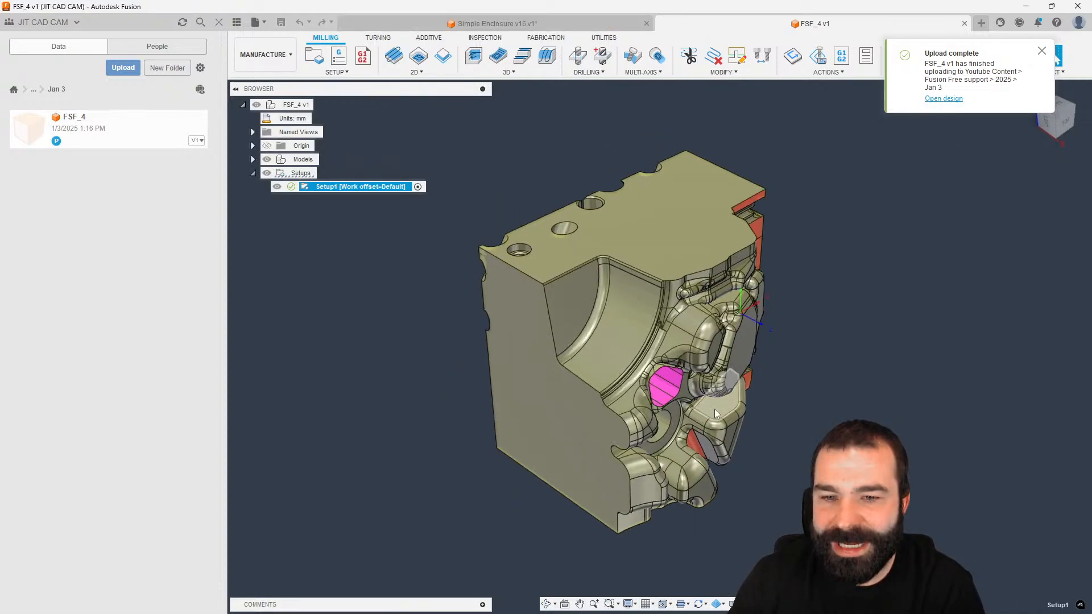
pyautogui.keyDown('shift'); pyautogui.moveTo(714, 408); pyautogui.dragTo(719, 366, button='middle'); pyautogui.keyUp('shift')
pyautogui.scroll(10, 588, 312)
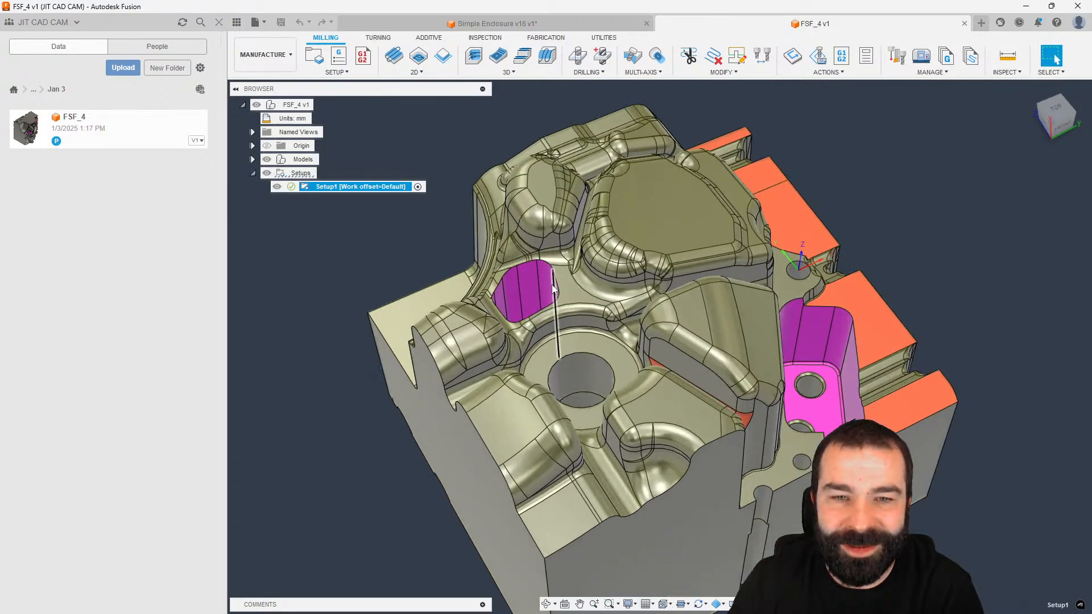
pyautogui.scroll(-5, 587, 321)
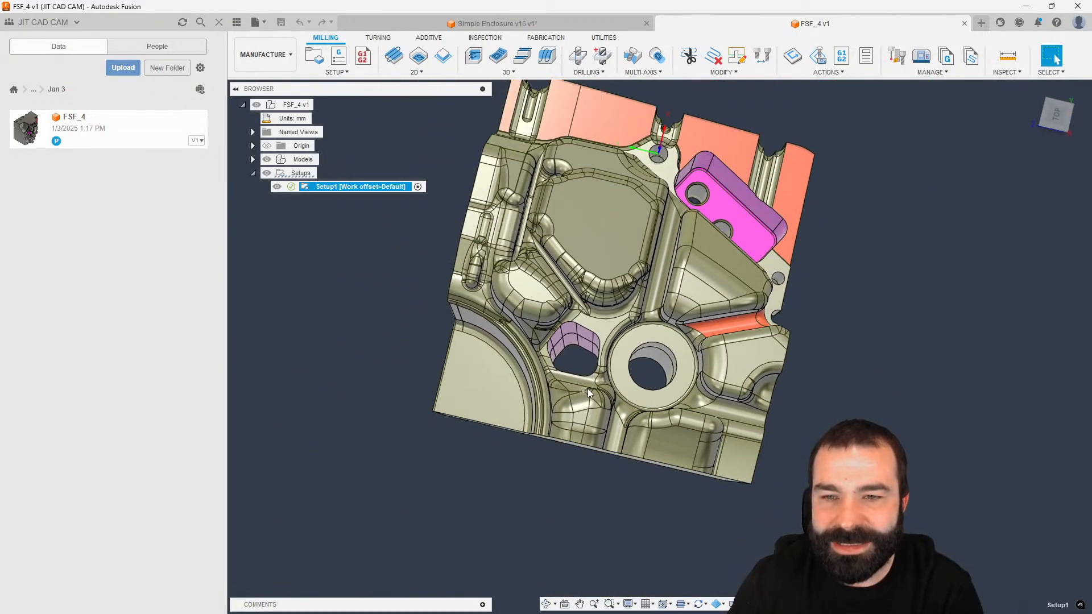
pyautogui.keyDown('shift'); pyautogui.moveTo(588, 388); pyautogui.dragTo(572, 373, button='middle'); pyautogui.keyUp('shift')
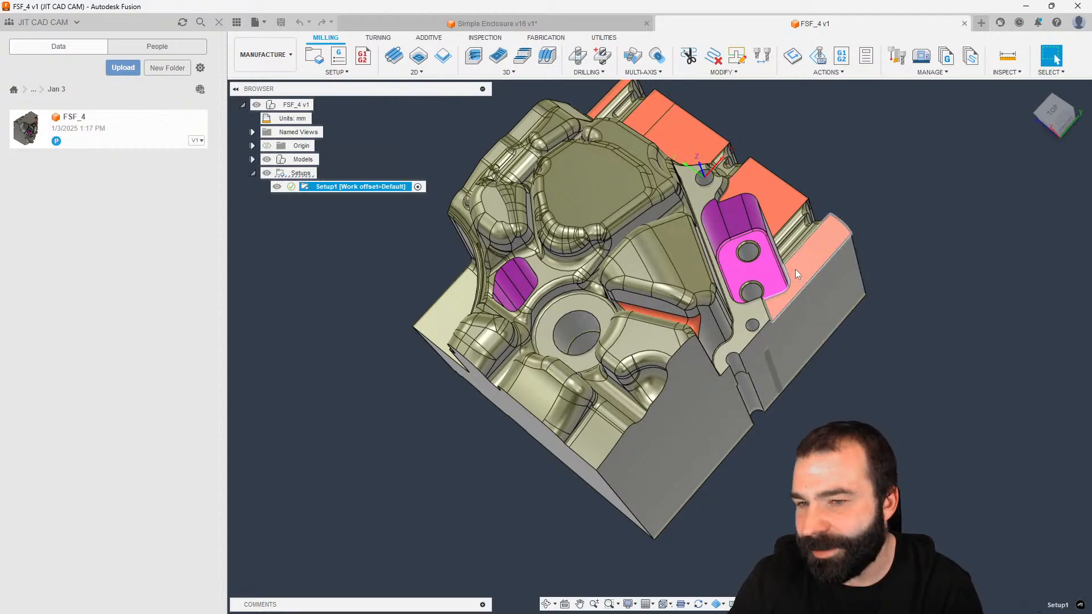
# Step: Examine the coloured floor faces and pockets along the FSF_4 part's stepped side
pyautogui.scroll(2, 698, 345)
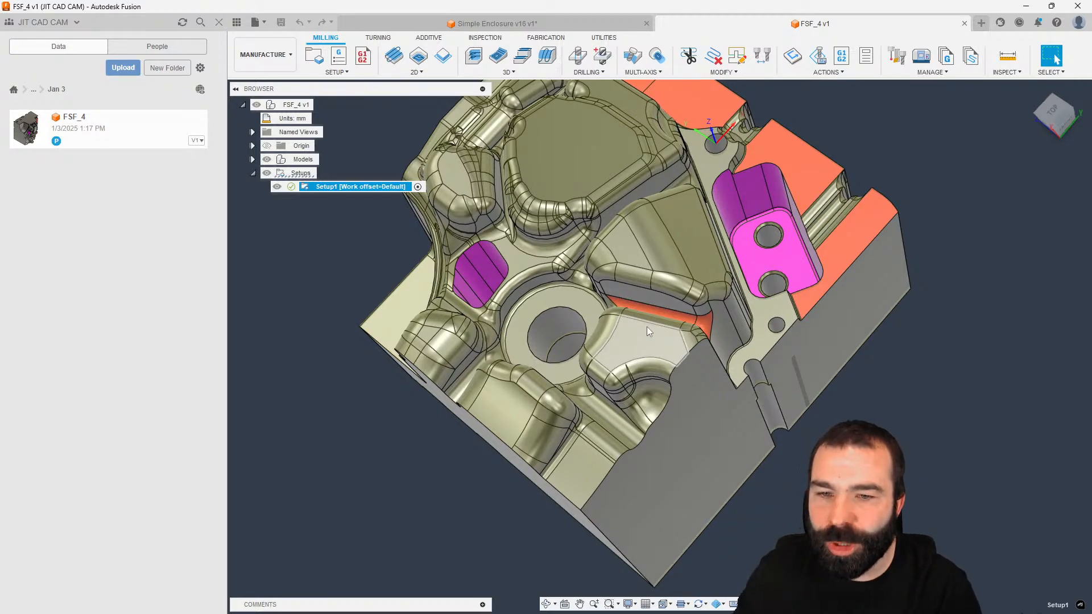
pyautogui.scroll(-2, 740, 340)
pyautogui.keyDown('shift'); pyautogui.moveTo(739, 340); pyautogui.dragTo(668, 314, button='middle'); pyautogui.keyUp('shift')
pyautogui.scroll(5, 595, 343)
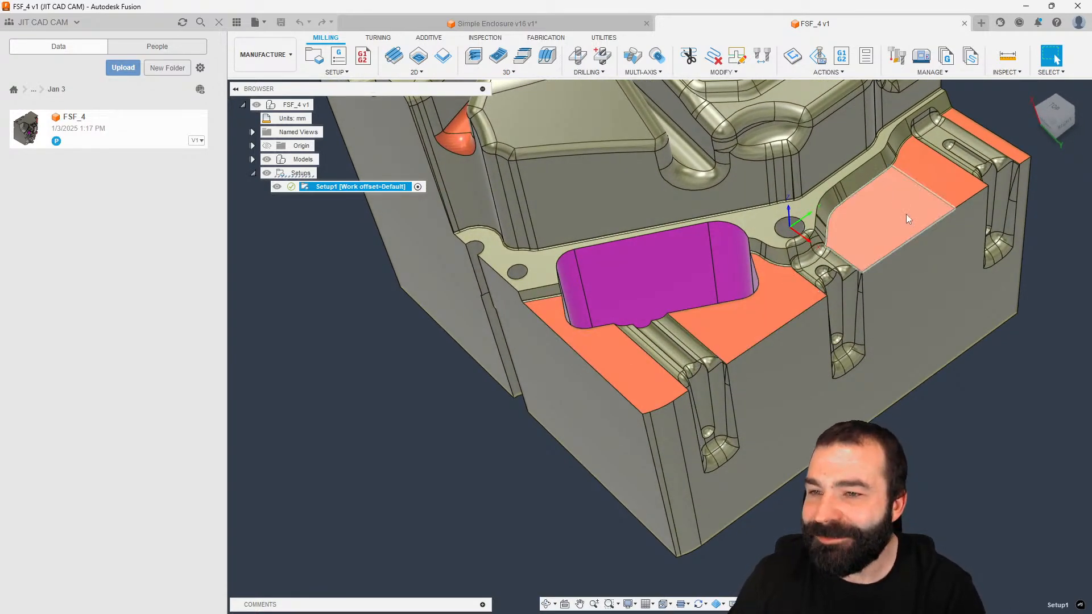
pyautogui.scroll(-3, 741, 322)
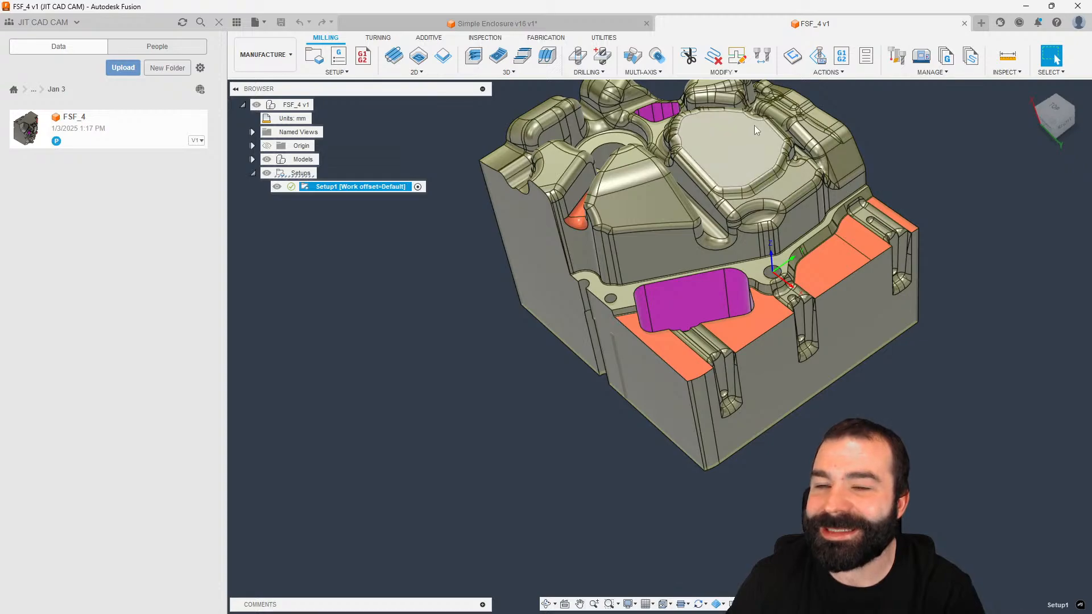
pyautogui.keyDown('shift'); pyautogui.moveTo(756, 133); pyautogui.dragTo(771, 203, button='middle'); pyautogui.keyUp('shift')
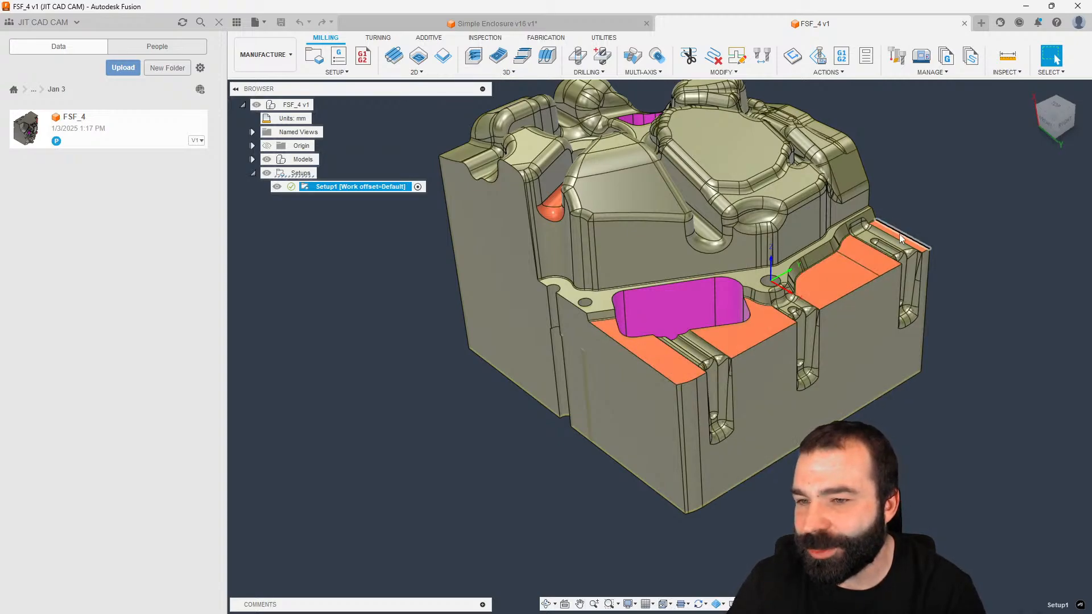
# Step: Create a 3D Scallop operation using tool 9, the 1/2" ball endmill from the VF2 library
pyautogui.click(508, 72)
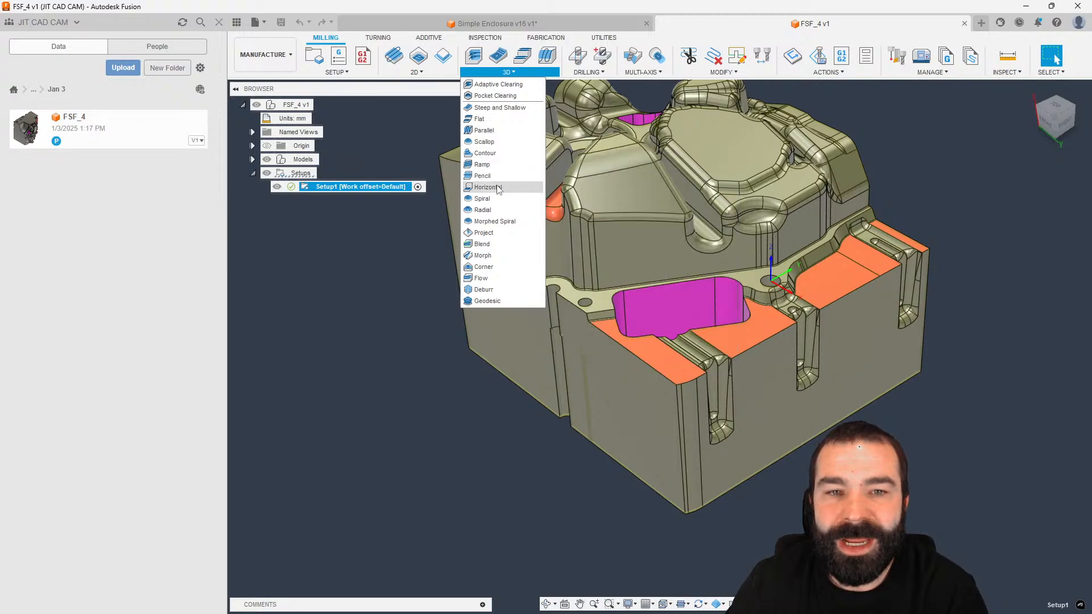
pyautogui.click(484, 142)
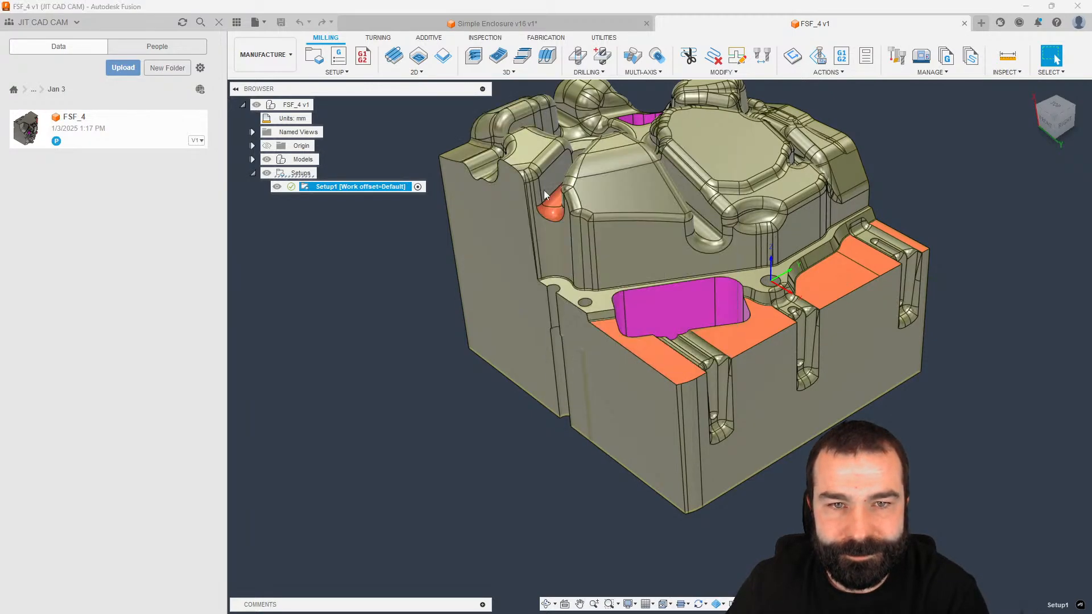
pyautogui.click(1032, 206)
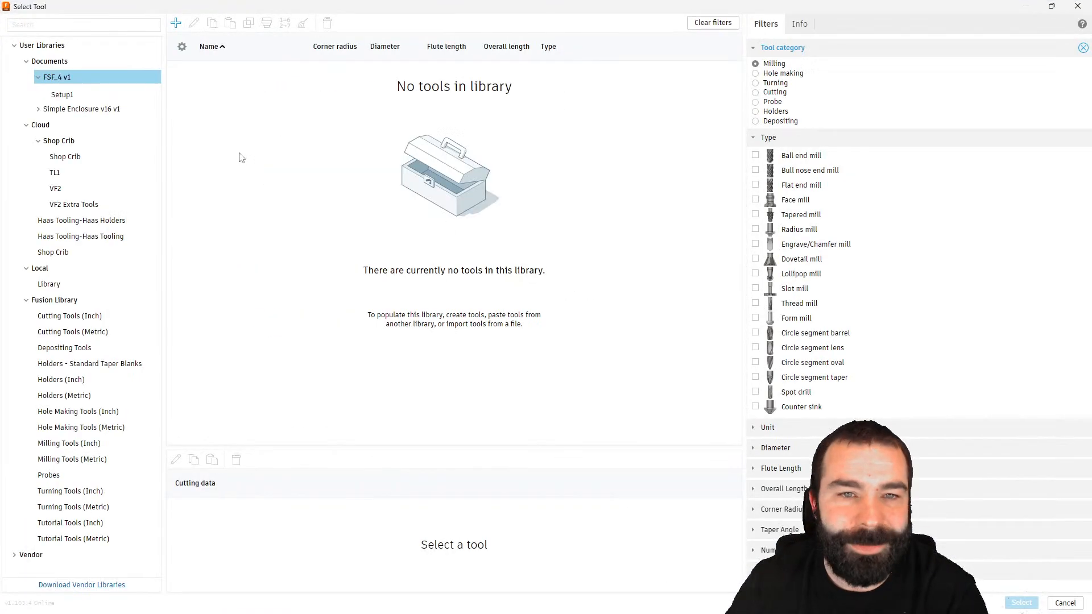
pyautogui.click(84, 191)
pyautogui.click(228, 101)
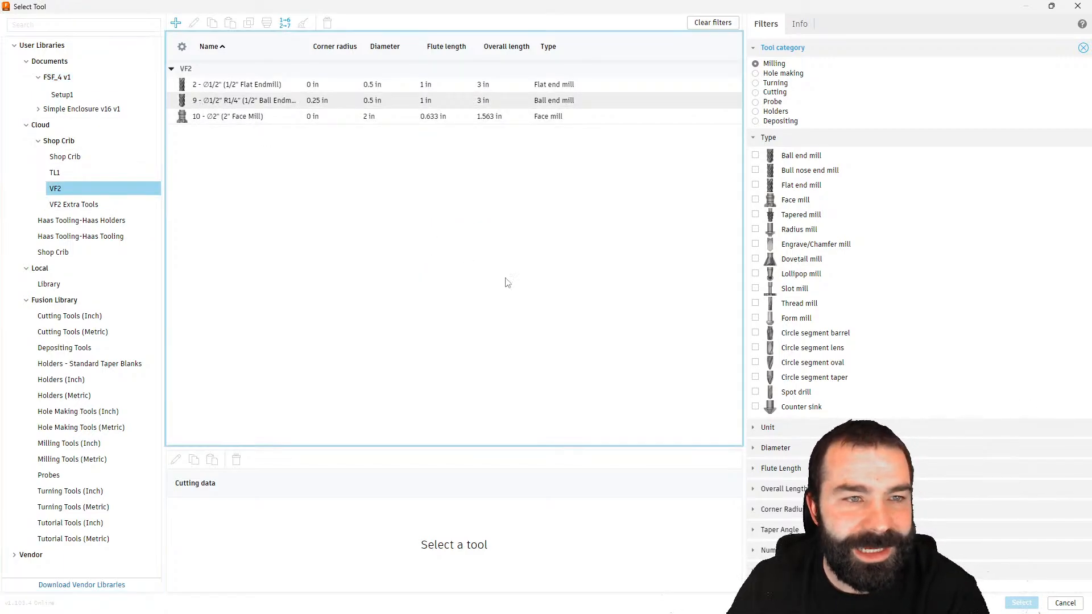
pyautogui.click(1022, 603)
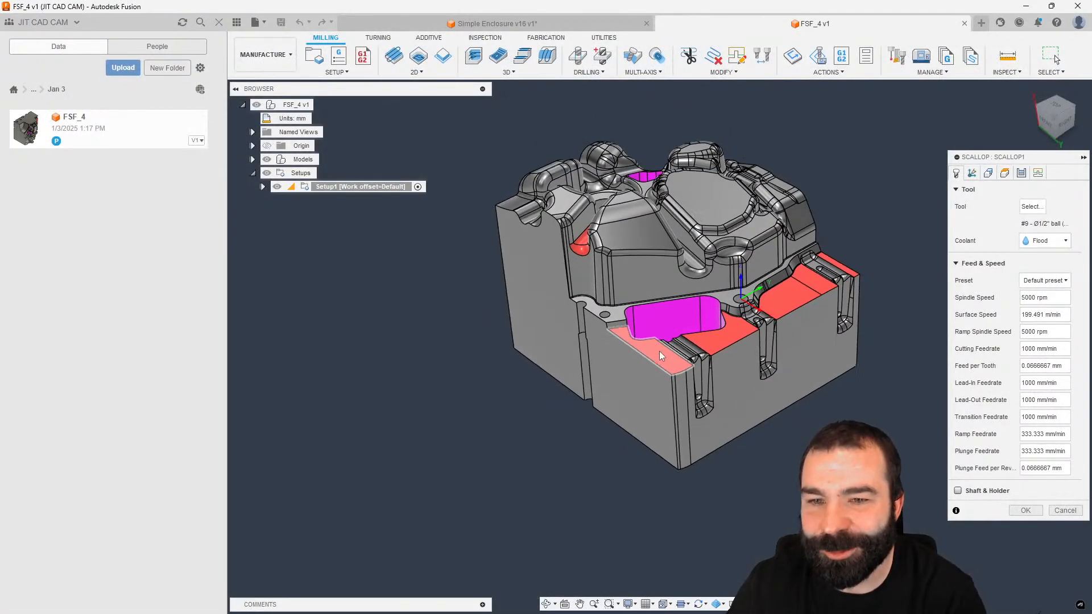
# Step: Set the Scallop machining boundary to Selection, choose the outline of the corner red face beside the magenta pocket, and generate the toolpath
pyautogui.scroll(-3, 594, 341)
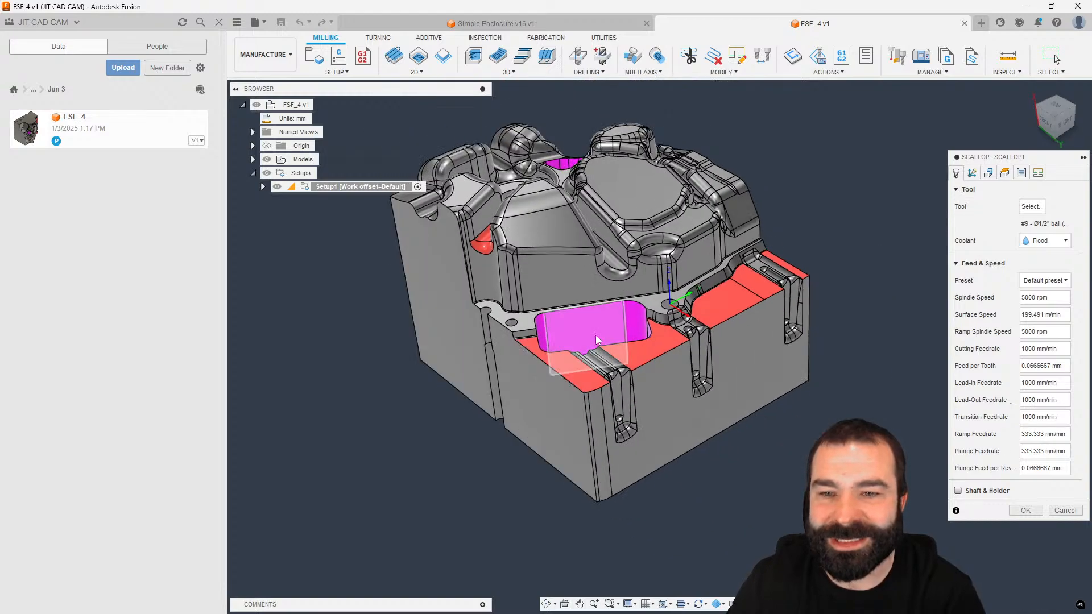
pyautogui.click(989, 174)
pyautogui.keyDown('shift'); pyautogui.moveTo(653, 307); pyautogui.dragTo(665, 323, button='middle'); pyautogui.keyUp('shift')
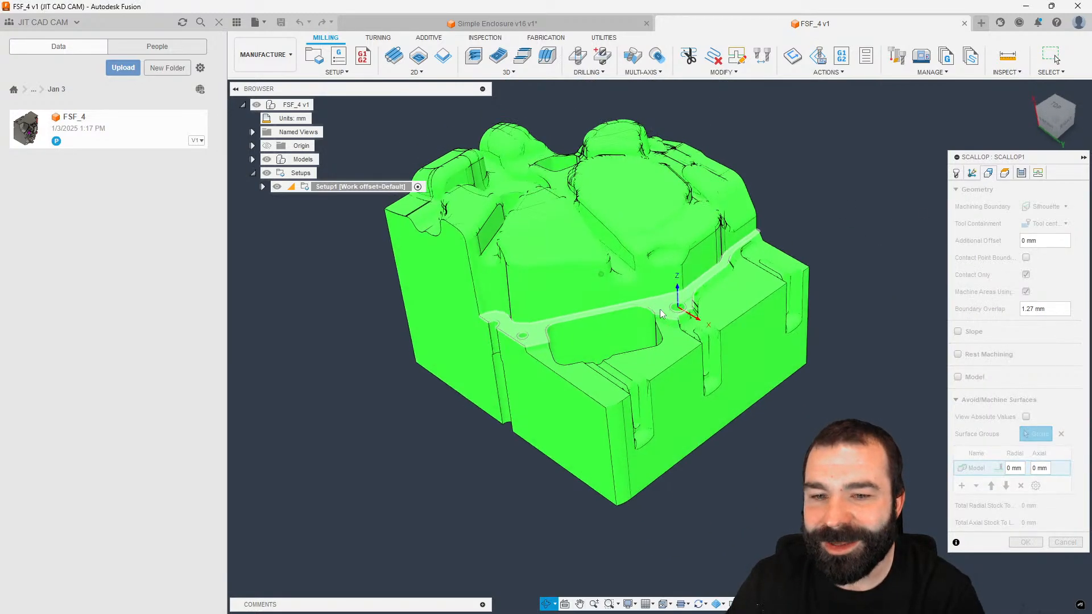
pyautogui.click(1044, 207)
pyautogui.click(1041, 245)
pyautogui.scroll(4, 612, 400)
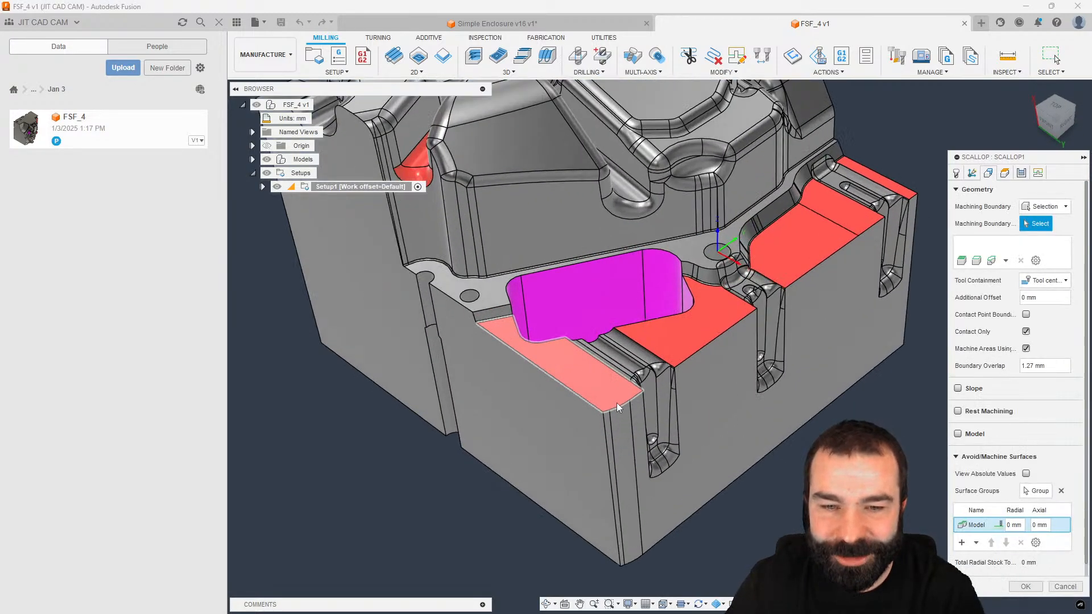
pyautogui.click(623, 403)
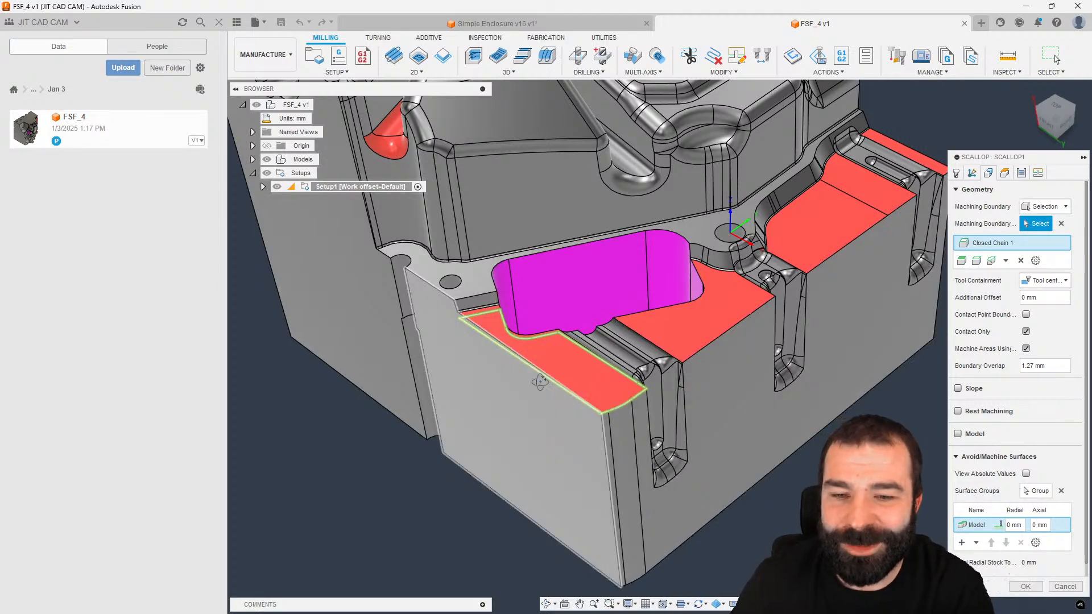
pyautogui.scroll(2, 537, 397)
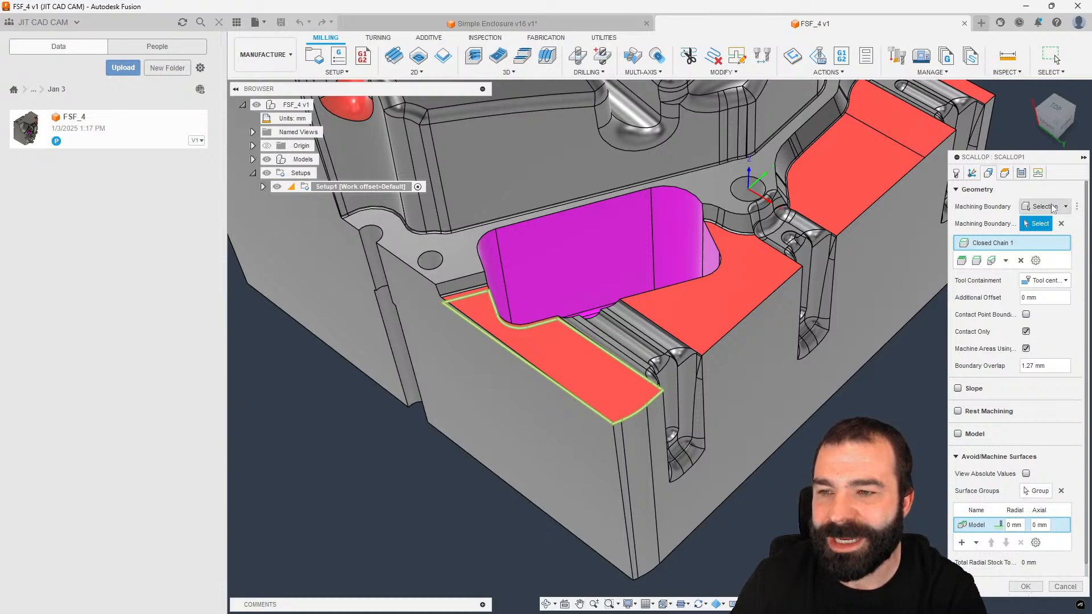
pyautogui.keyDown('shift'); pyautogui.moveTo(556, 361); pyautogui.dragTo(594, 316, button='middle'); pyautogui.keyUp('shift')
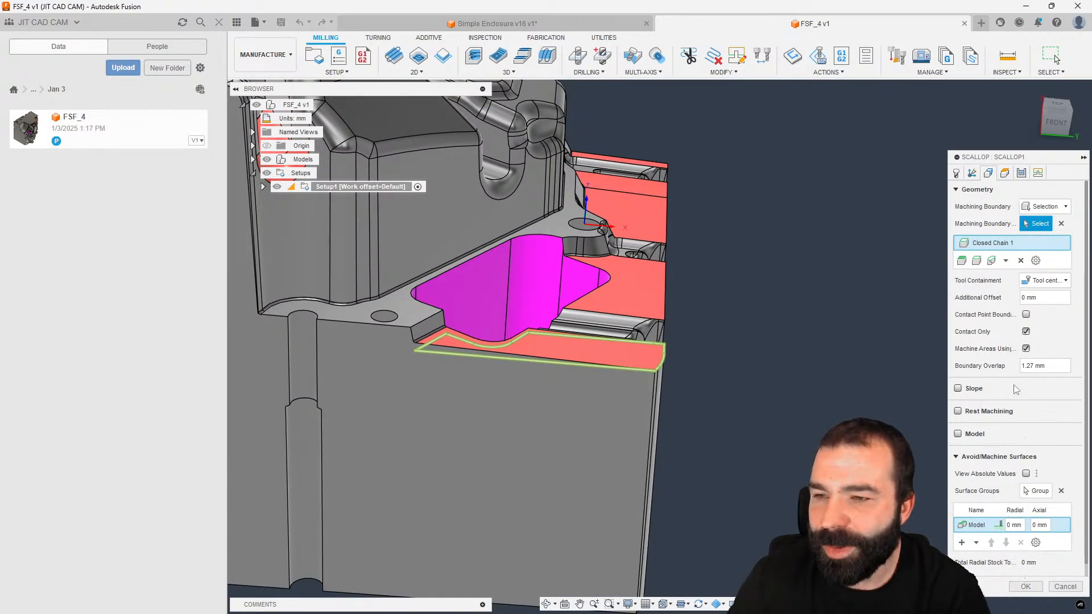
pyautogui.click(1021, 173)
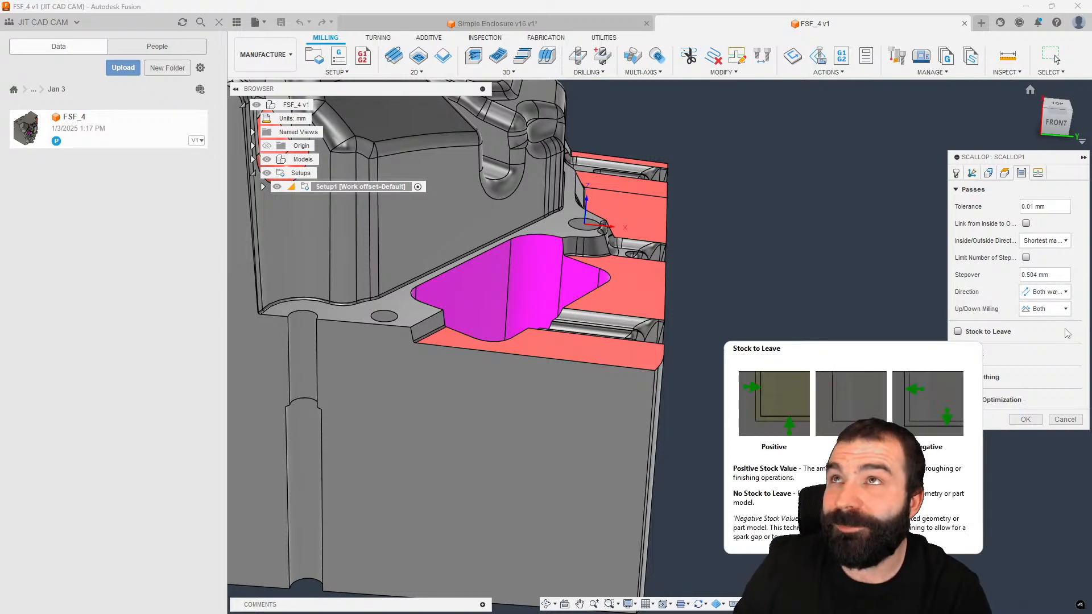
pyautogui.press('Return')
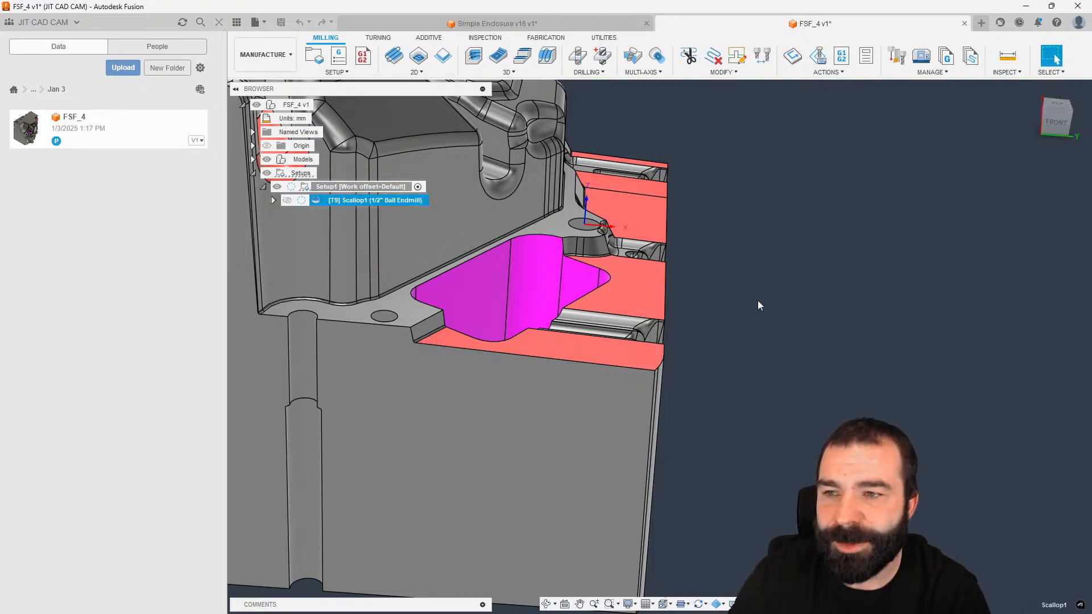
# Step: Enable Stock to Leave in the Scallop operation and set its axial stock to -2 mm
pyautogui.scroll(-2, 784, 294)
pyautogui.keyDown('shift'); pyautogui.moveTo(620, 332); pyautogui.dragTo(560, 363, button='middle'); pyautogui.keyUp('shift')
pyautogui.scroll(5, 560, 365)
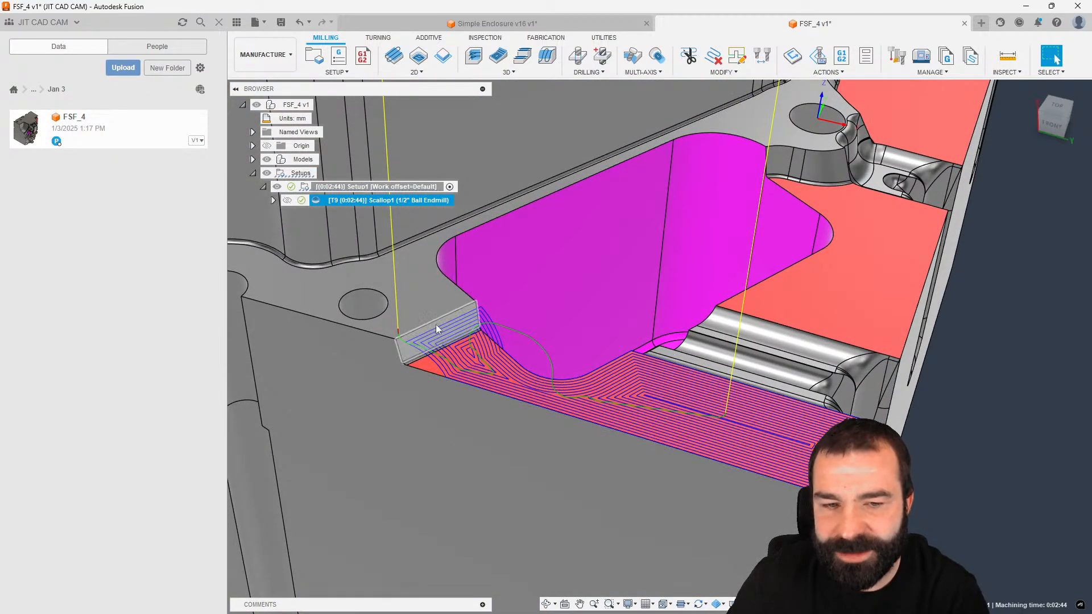
pyautogui.scroll(-2, 686, 370)
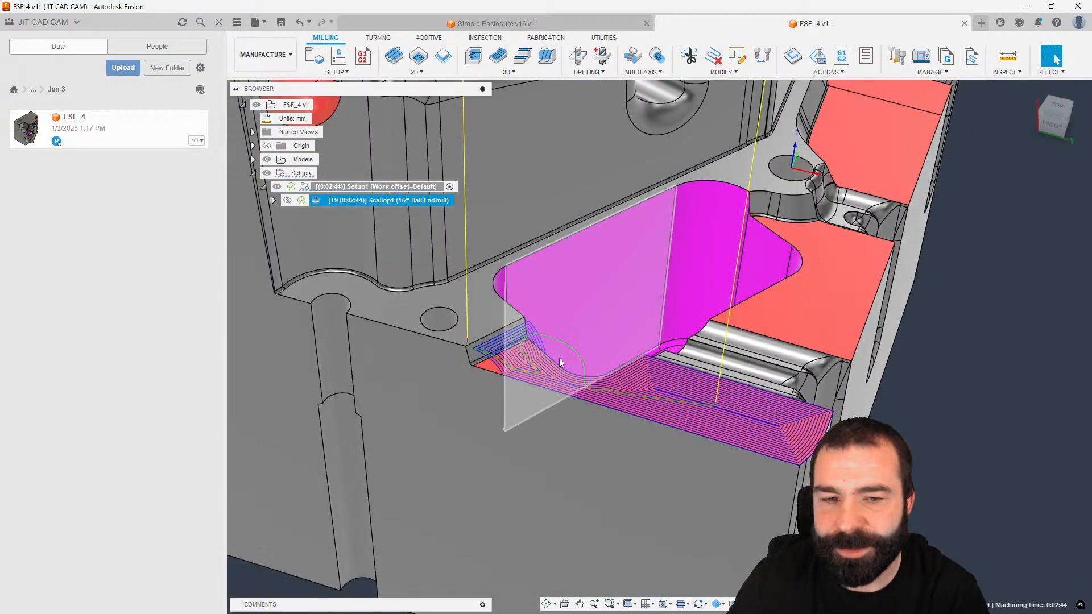
pyautogui.doubleClick(317, 199)
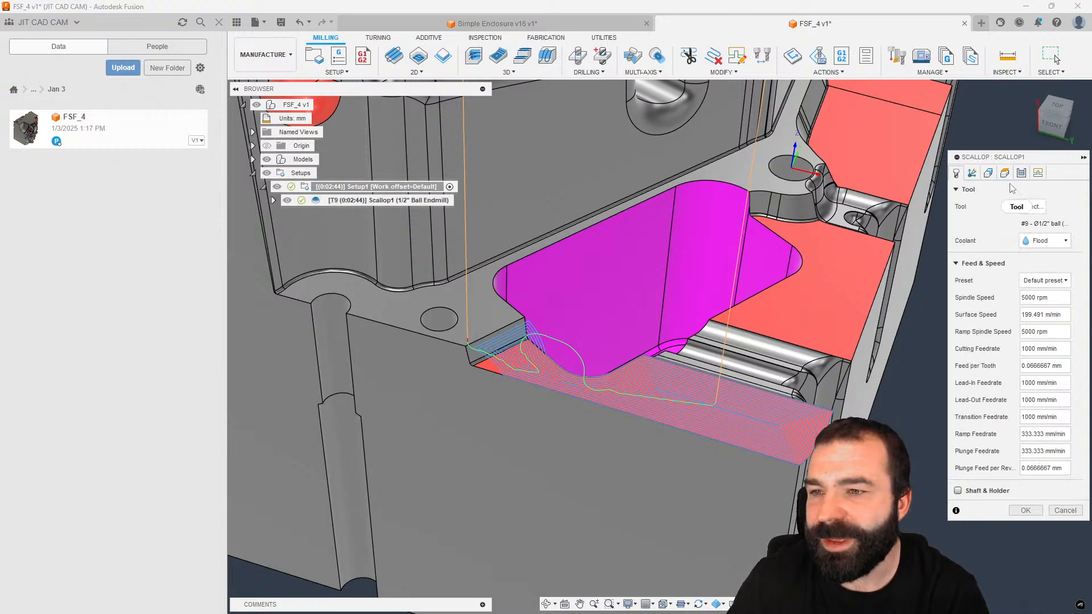
pyautogui.click(988, 174)
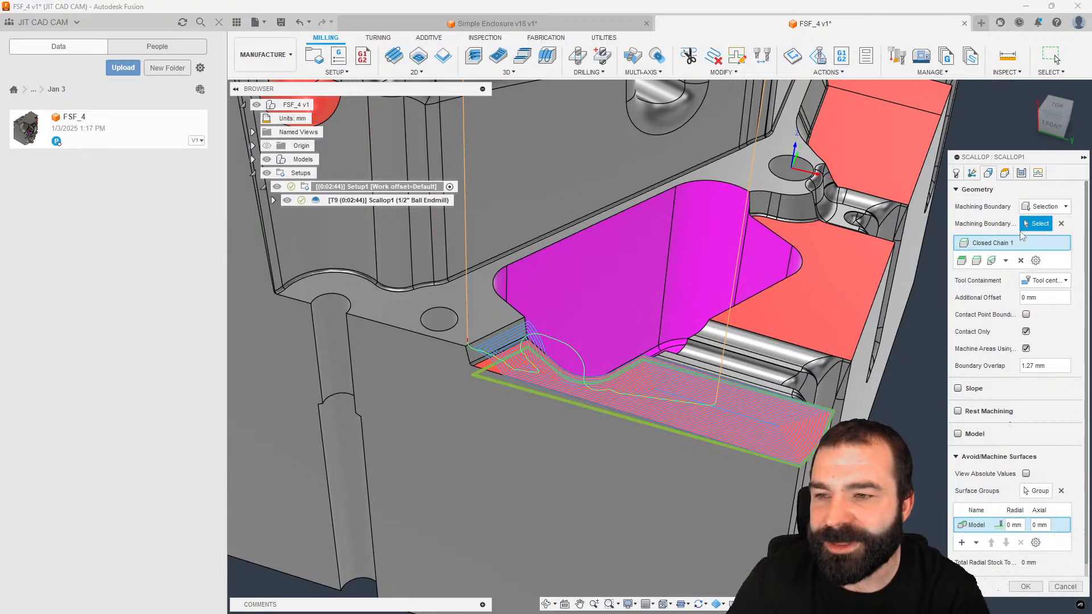
pyautogui.click(1022, 173)
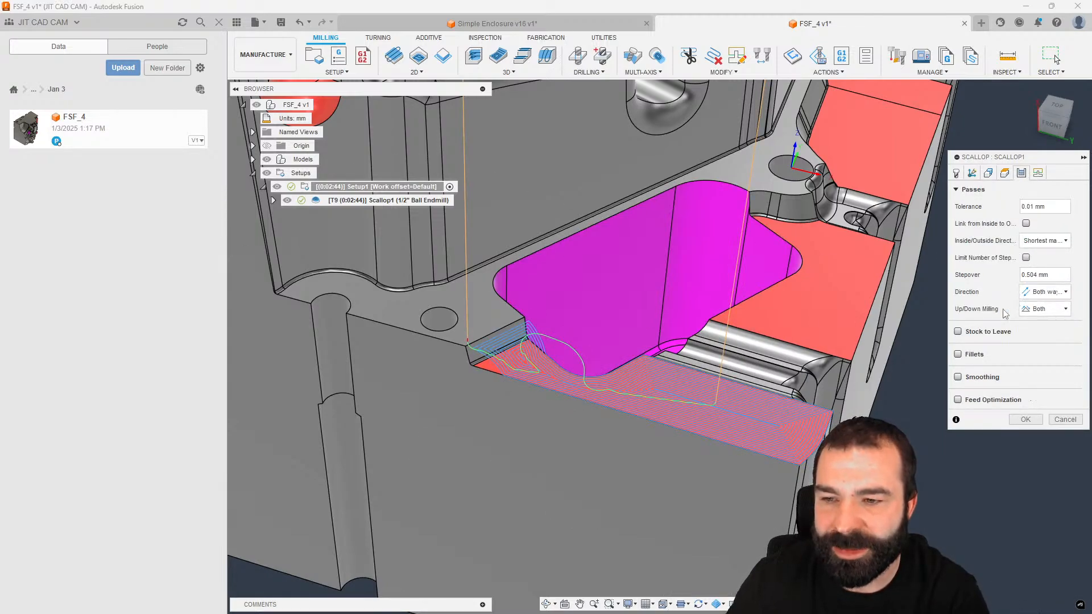
pyautogui.click(958, 331)
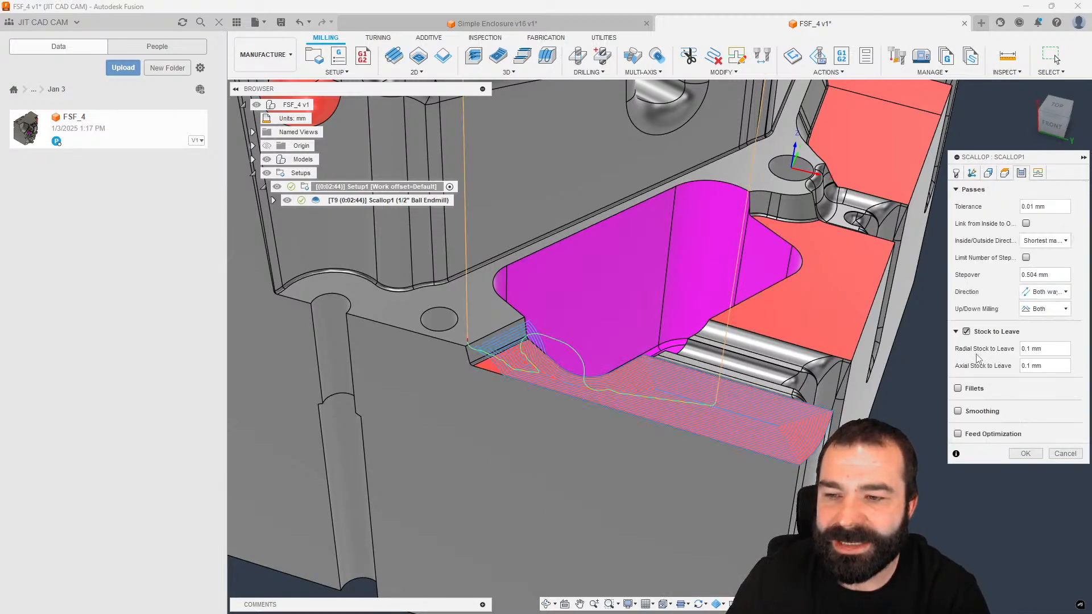
pyautogui.click(1024, 366)
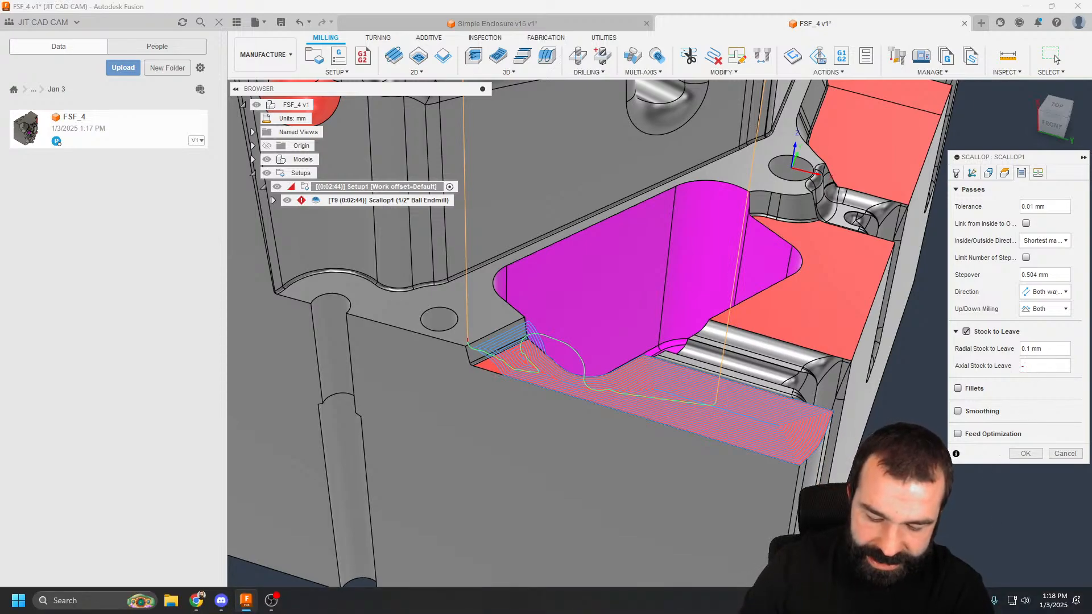
pyautogui.write('-2')
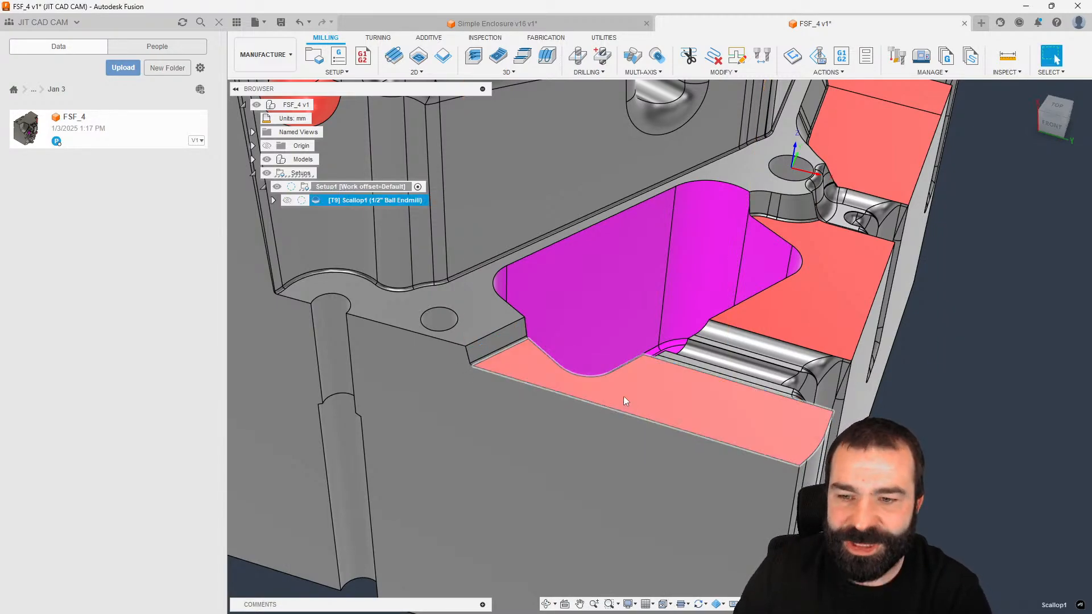
# Step: Examine the regenerated scallop toolpath against the red face and adjoining wall, from the front and at an angle
pyautogui.click(1052, 124)
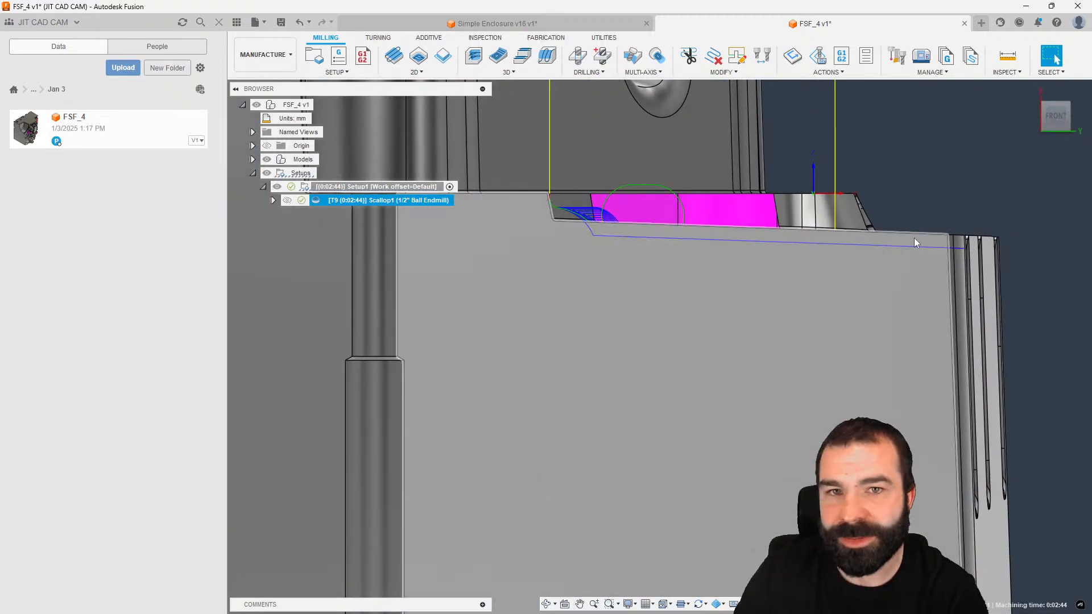
pyautogui.scroll(4, 589, 215)
pyautogui.keyDown('shift'); pyautogui.moveTo(590, 215); pyautogui.dragTo(589, 253, button='middle'); pyautogui.keyUp('shift')
pyautogui.scroll(-3, 637, 364)
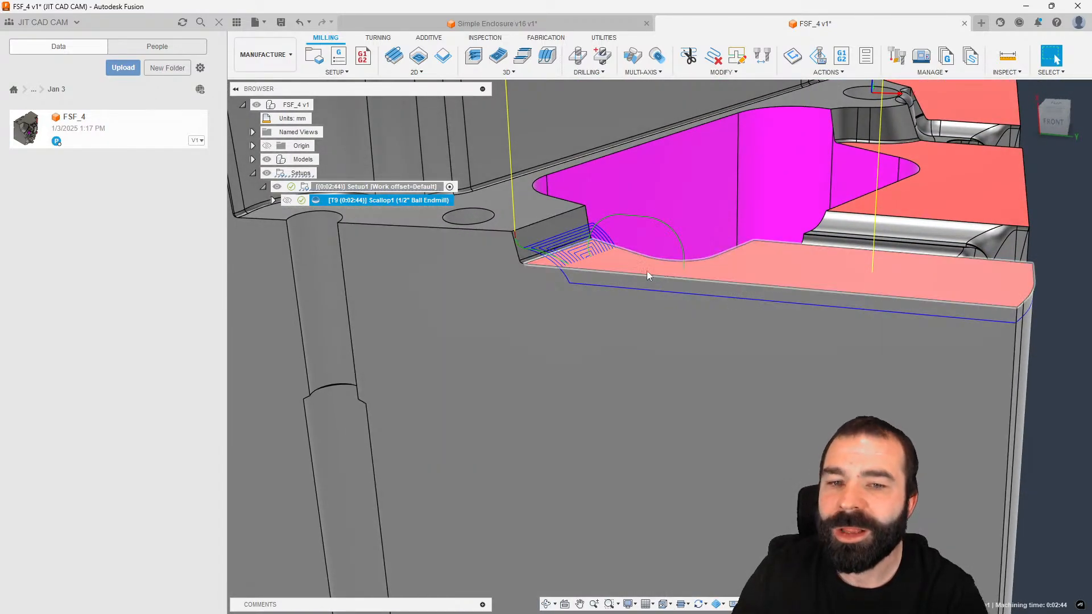
pyautogui.scroll(-2, 624, 264)
pyautogui.keyDown('shift'); pyautogui.moveTo(777, 264); pyautogui.dragTo(808, 278, button='middle'); pyautogui.keyUp('shift')
pyautogui.scroll(-3, 664, 385)
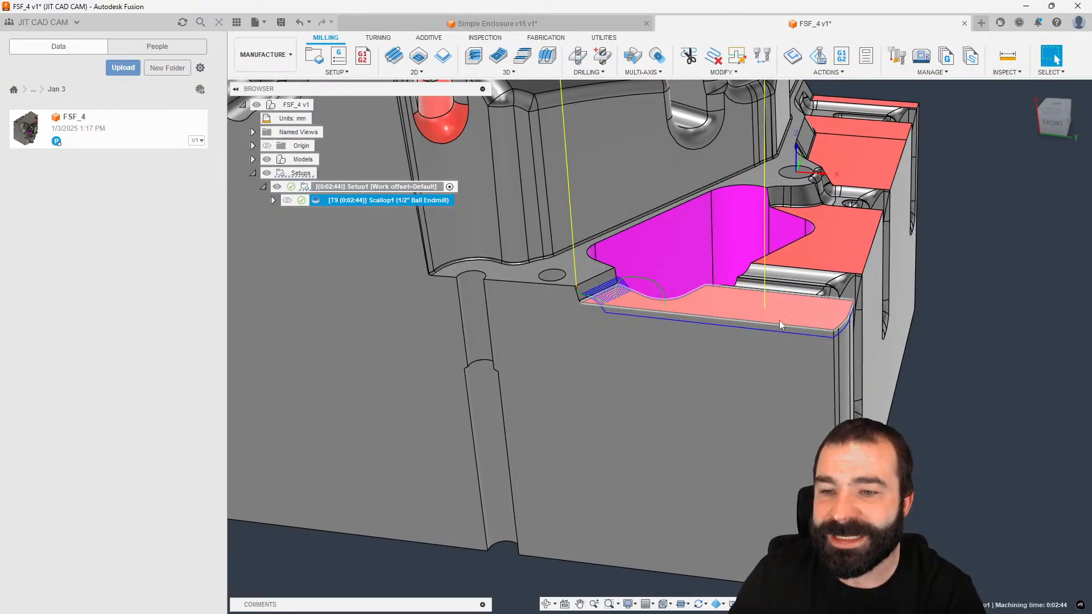
pyautogui.scroll(-3, 747, 389)
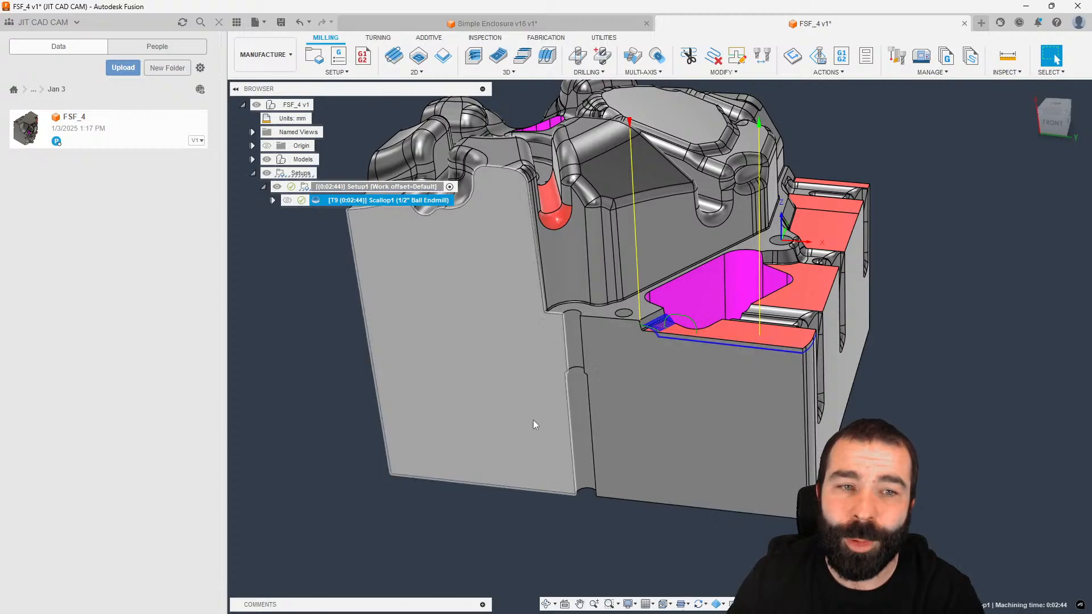
# Step: Close the project data view and switch to the Design workspace
pyautogui.click(220, 21)
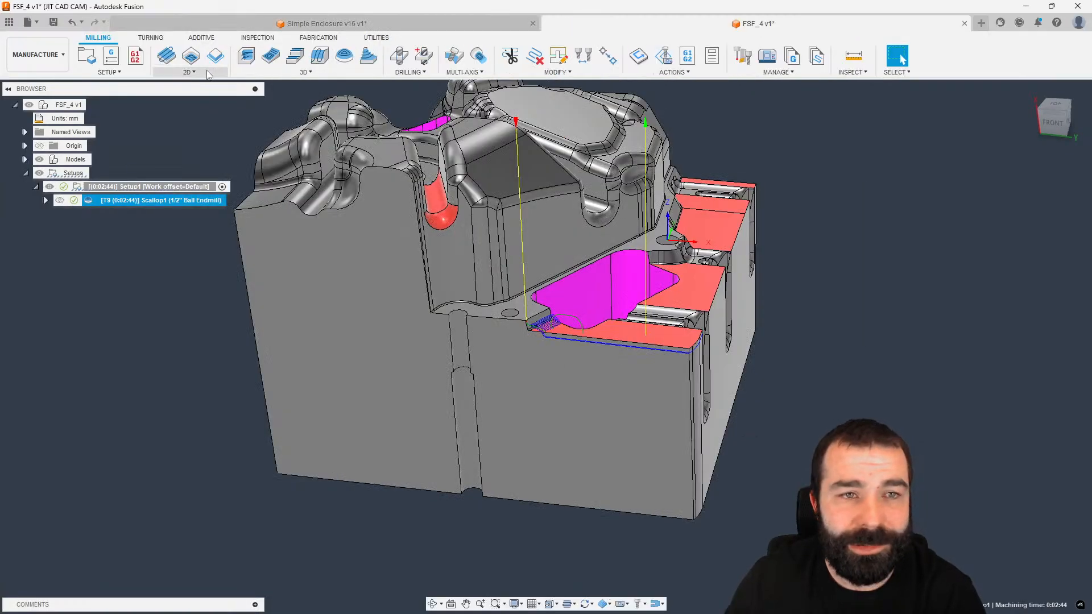
pyautogui.click(35, 54)
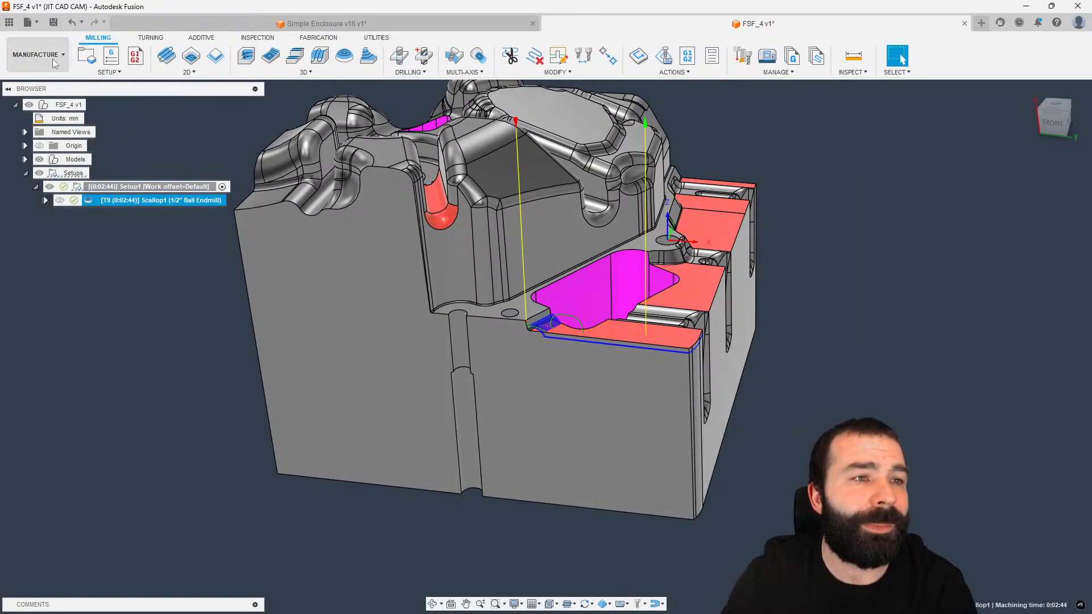
pyautogui.click(54, 88)
# Step: Copy Body5 and paste the duplicate in place without moving it
pyautogui.keyDown('shift'); pyautogui.moveTo(340, 314); pyautogui.dragTo(576, 343, button='middle'); pyautogui.keyUp('shift')
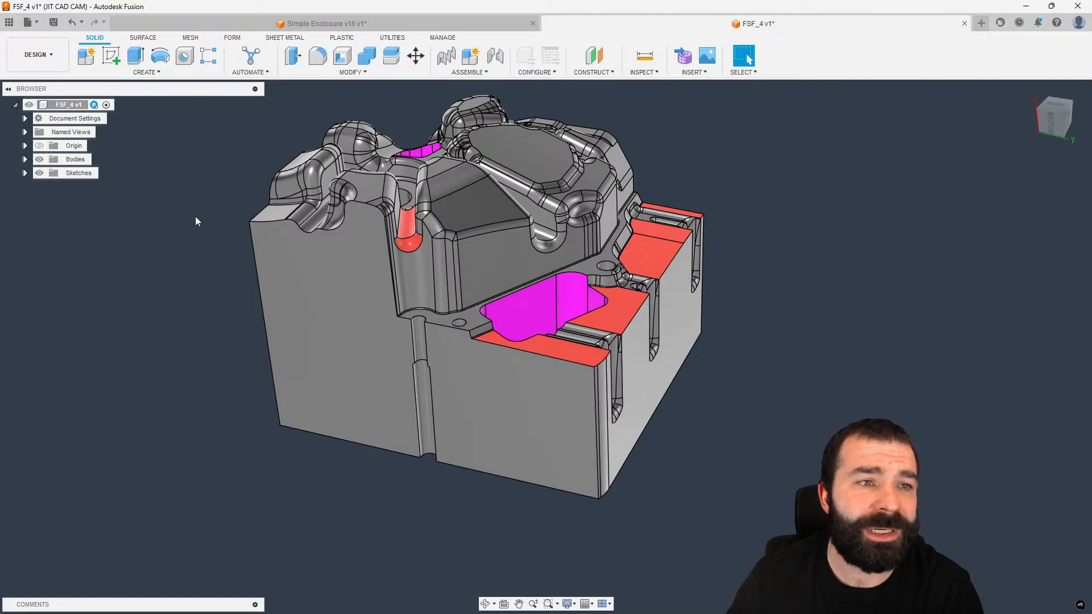
pyautogui.click(25, 159)
pyautogui.click(84, 173)
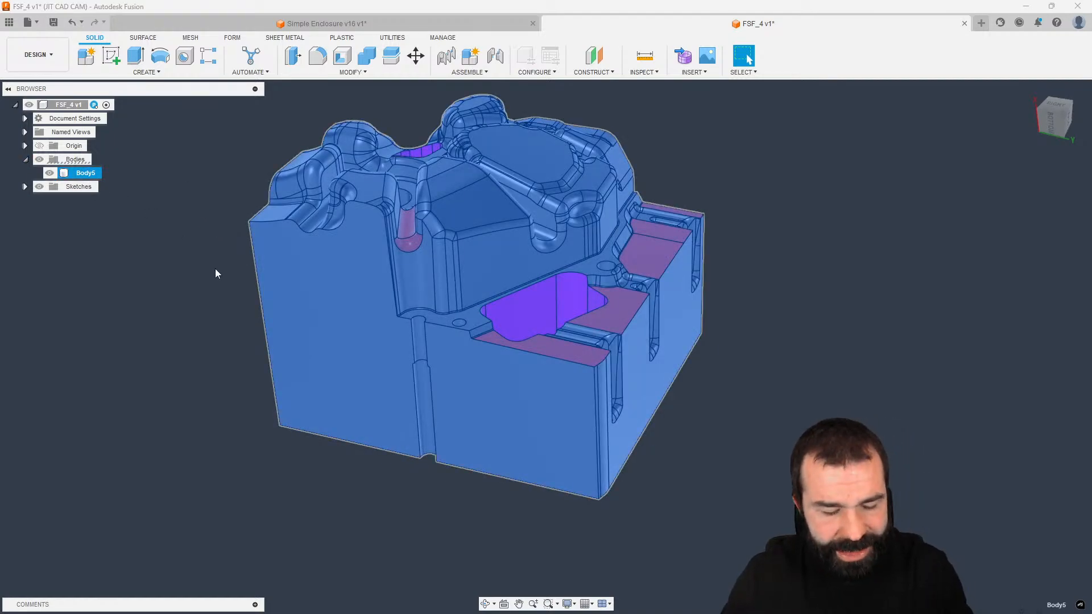
pyautogui.hotkey('ctrl', 'v')
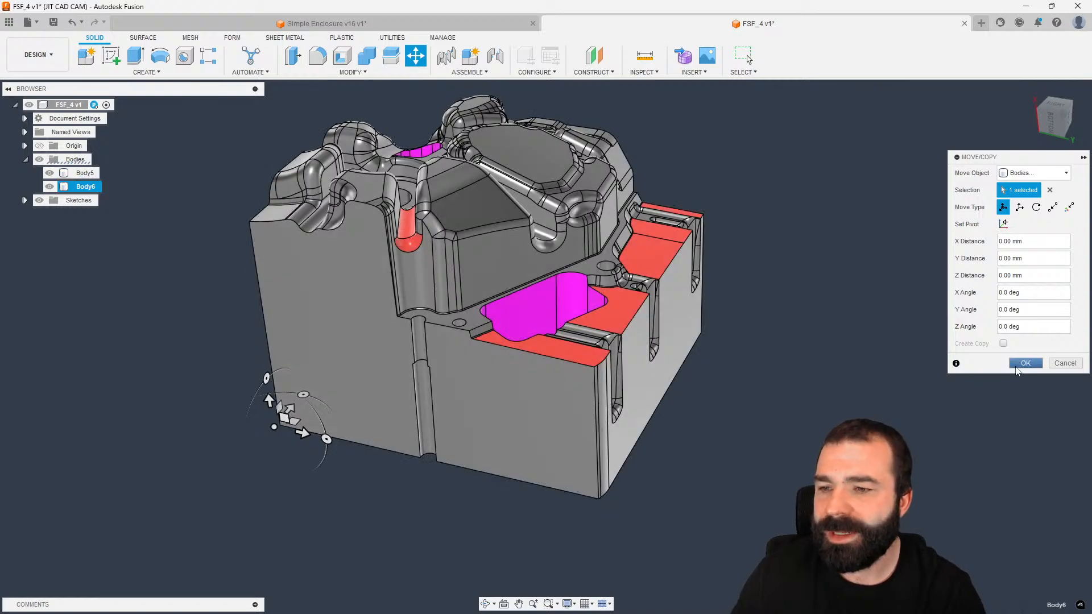
pyautogui.click(1025, 362)
# Step: Rename the duplicated body Body6 as Modify
pyautogui.click(84, 189)
pyautogui.doubleClick(84, 188)
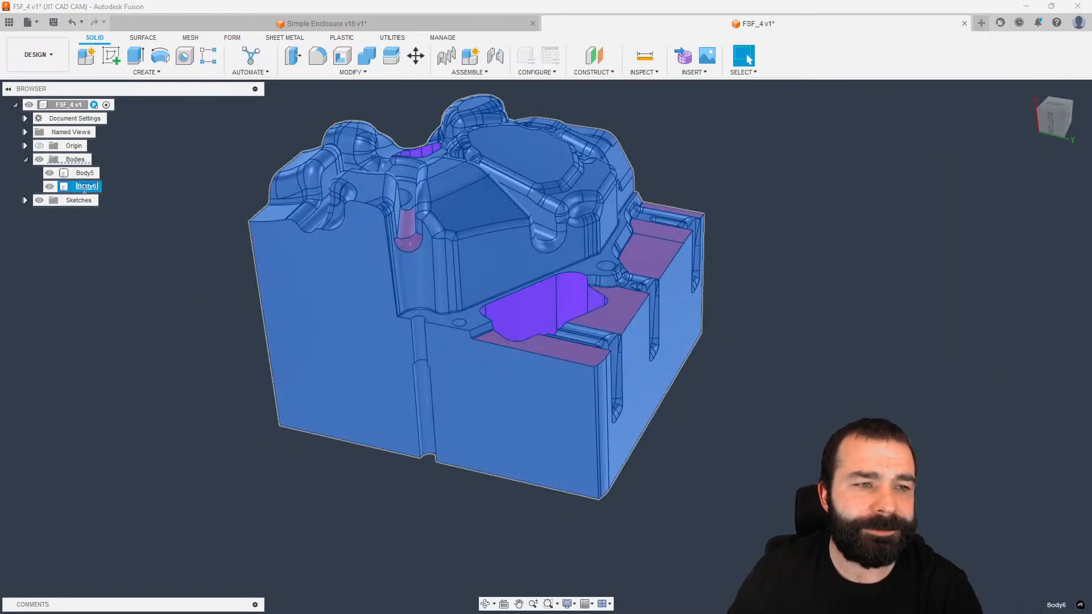
pyautogui.write('Modif')
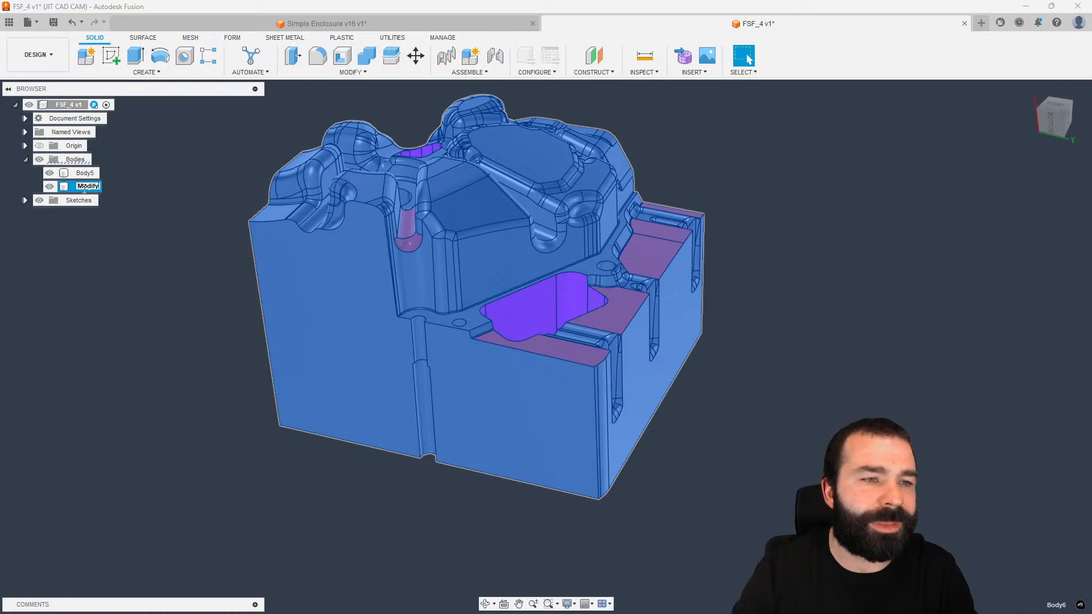
pyautogui.press('Return')
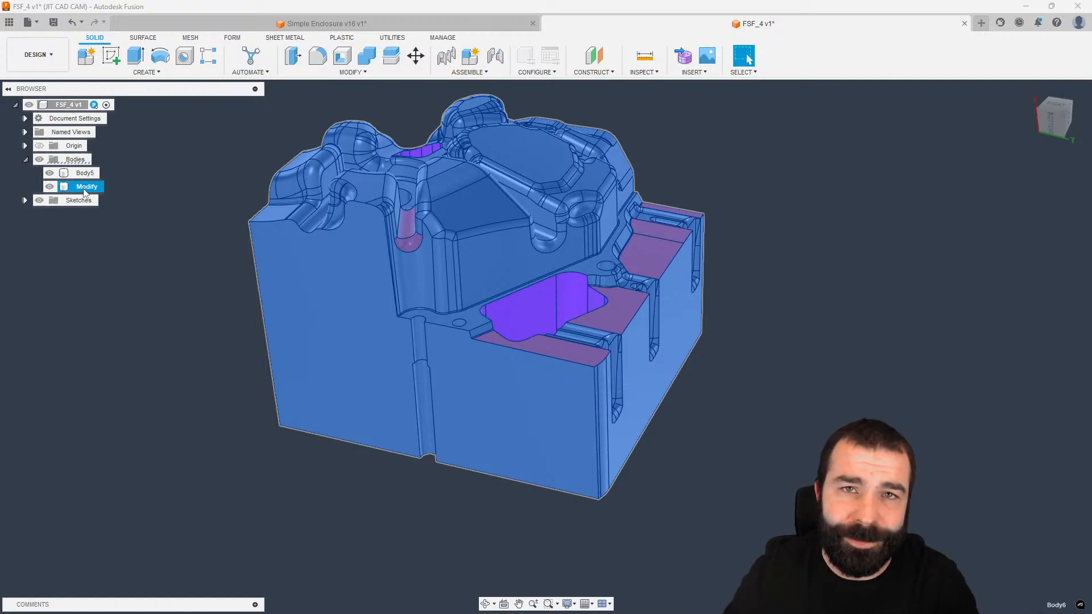
pyautogui.press('Escape')
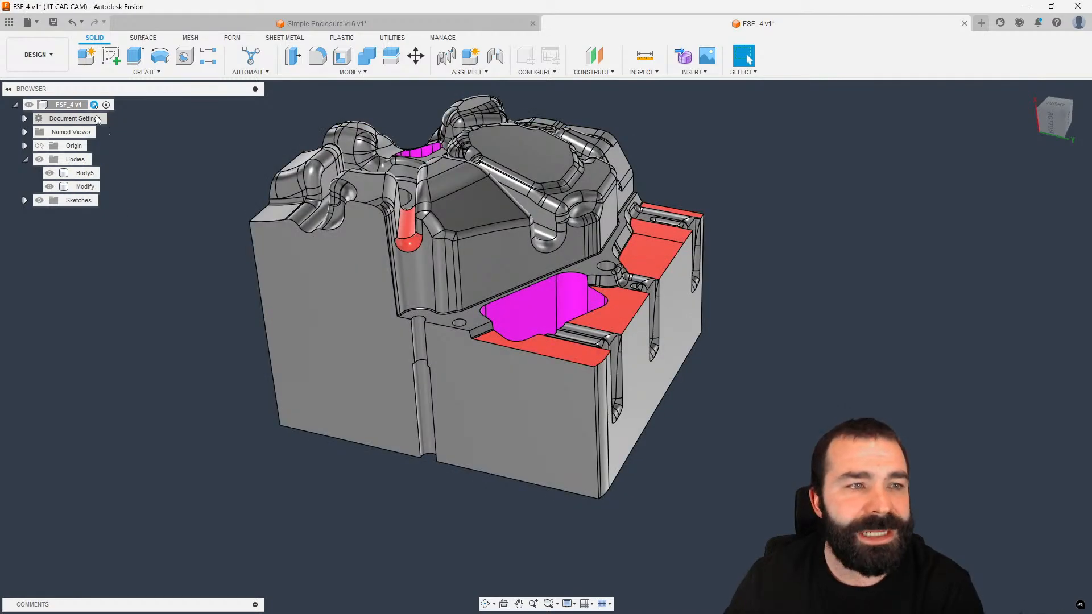
# Step: Turn on design history capture for FSF_4 and hide Body5
pyautogui.rightClick(66, 106)
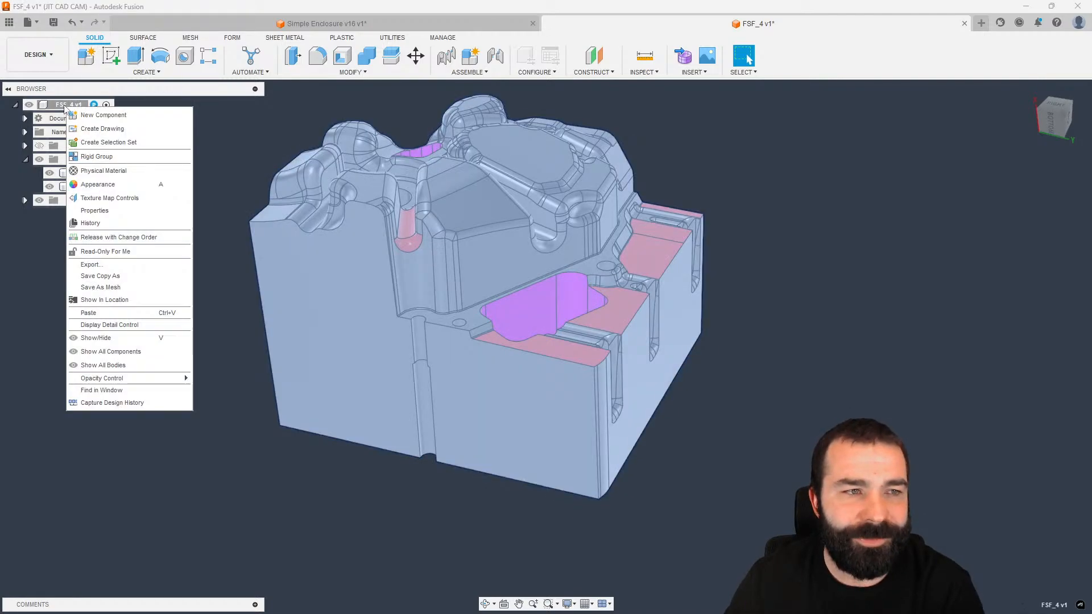
pyautogui.click(126, 402)
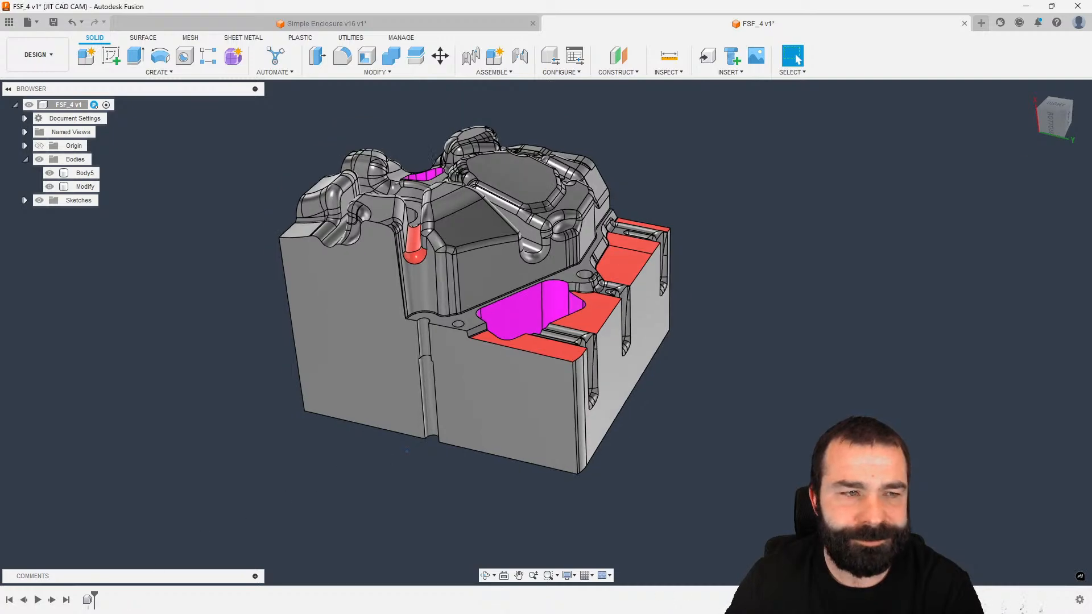
pyautogui.click(53, 177)
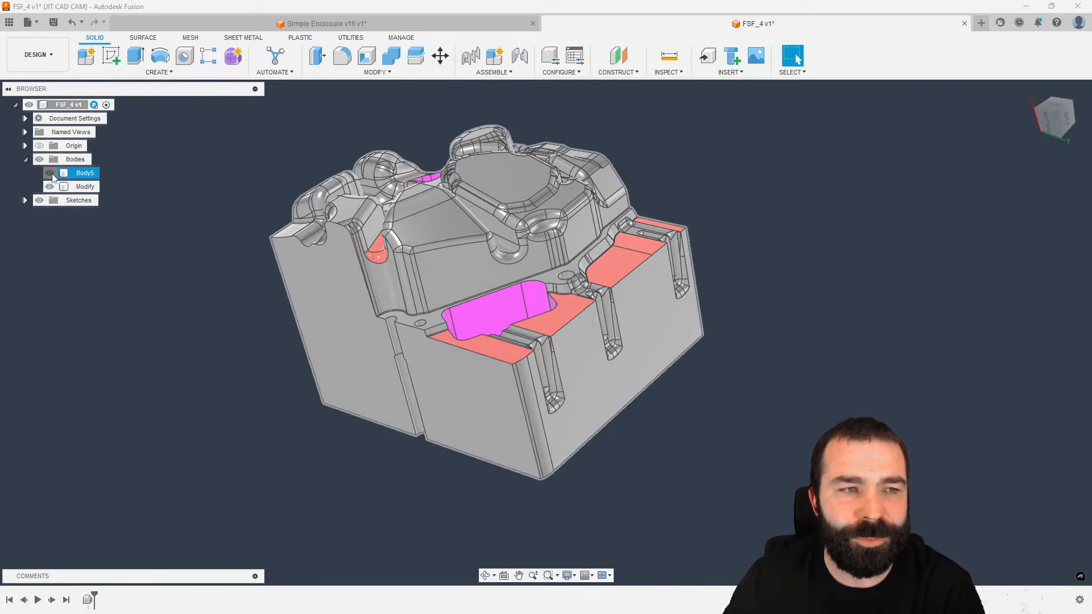
pyautogui.click(50, 173)
# Step: Offset the red corner face beside the magenta pocket on the Modify body by -2 mm, using Press Pull
pyautogui.keyDown('shift'); pyautogui.moveTo(546, 319); pyautogui.dragTo(601, 352, button='middle'); pyautogui.keyUp('shift')
pyautogui.scroll(4, 601, 352)
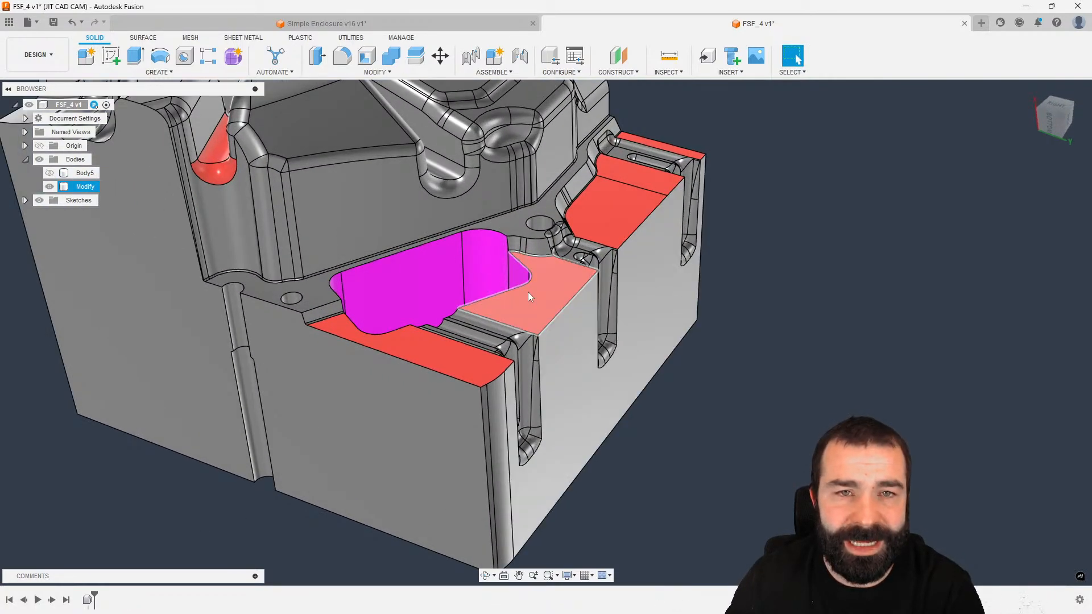
pyautogui.click(319, 57)
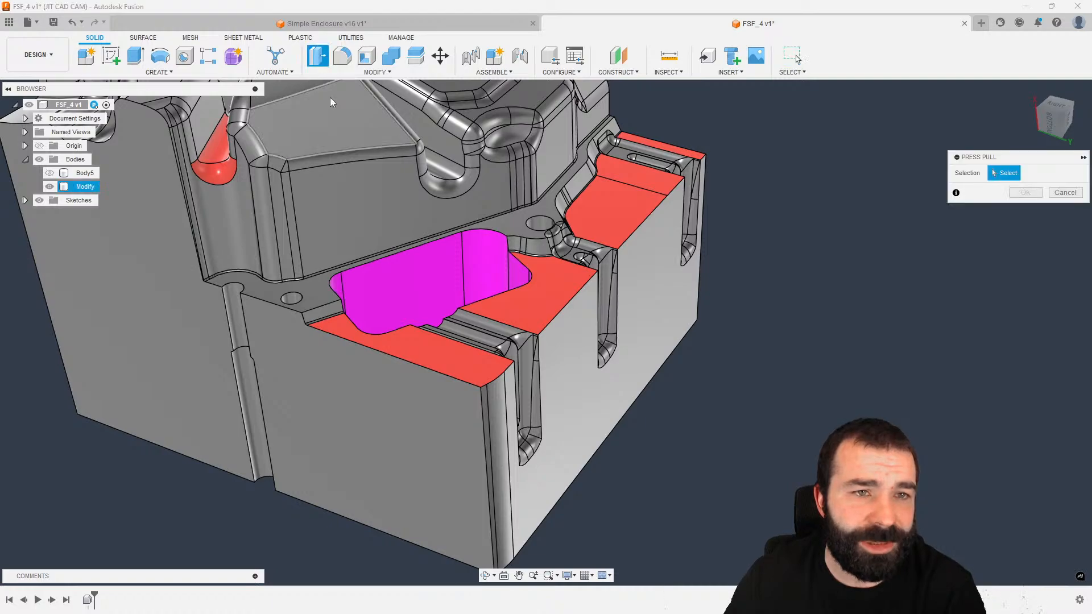
pyautogui.scroll(5, 377, 312)
pyautogui.click(298, 344)
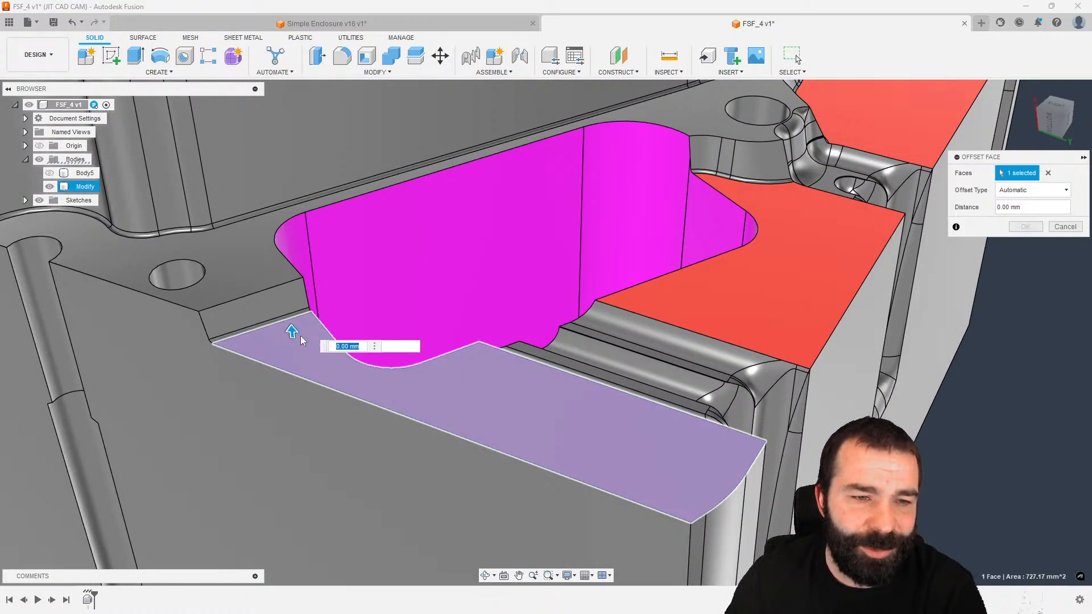
pyautogui.keyDown('shift'); pyautogui.moveTo(298, 339); pyautogui.dragTo(293, 332, button='middle'); pyautogui.keyUp('shift')
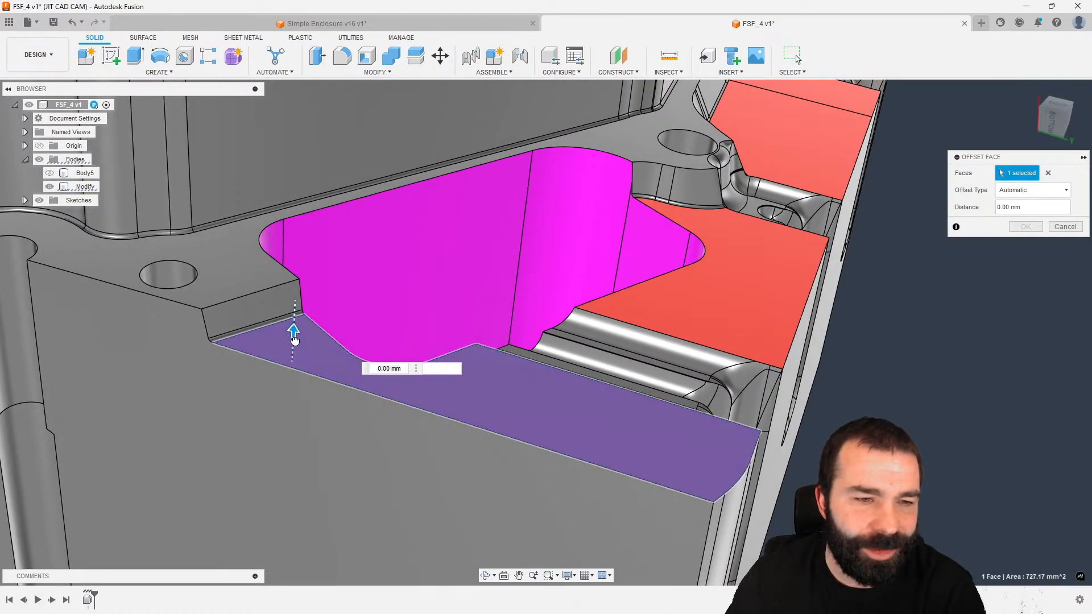
pyautogui.moveTo(297, 346); pyautogui.dragTo(299, 338)
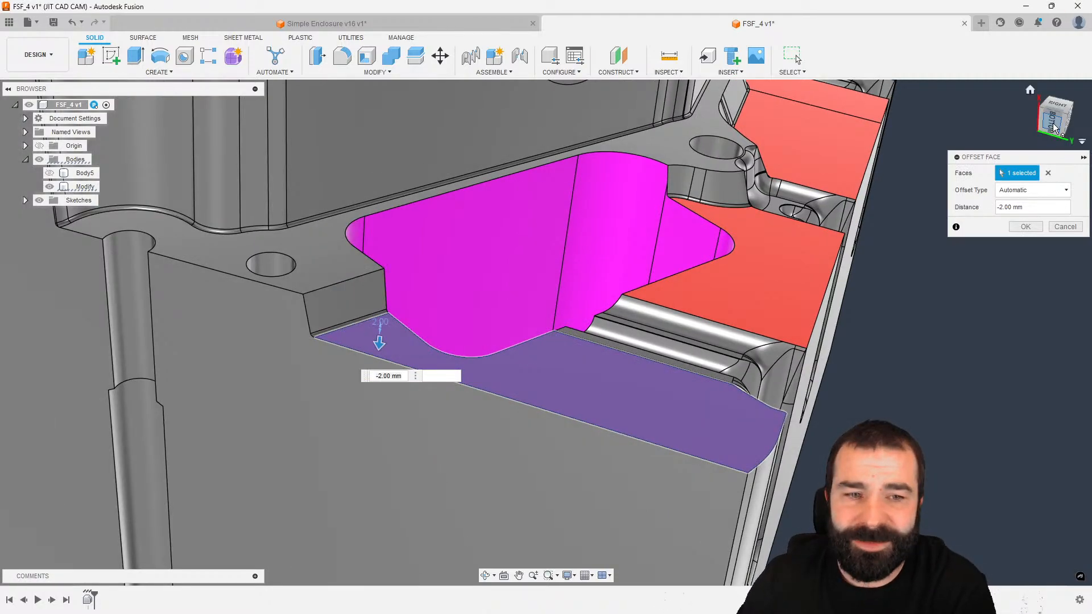
pyautogui.click(1053, 124)
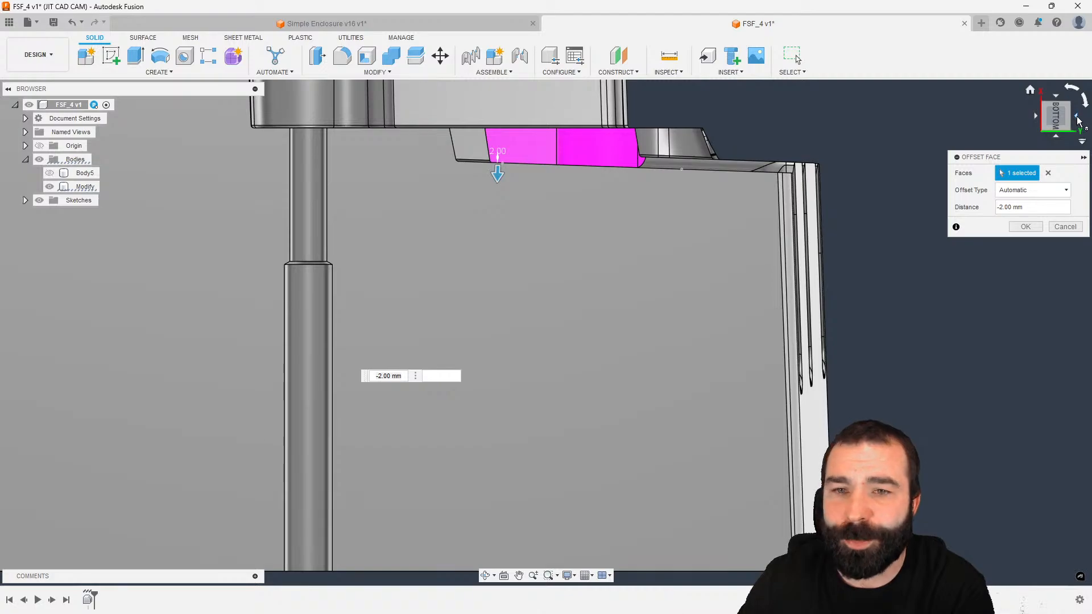
pyautogui.click(1078, 121)
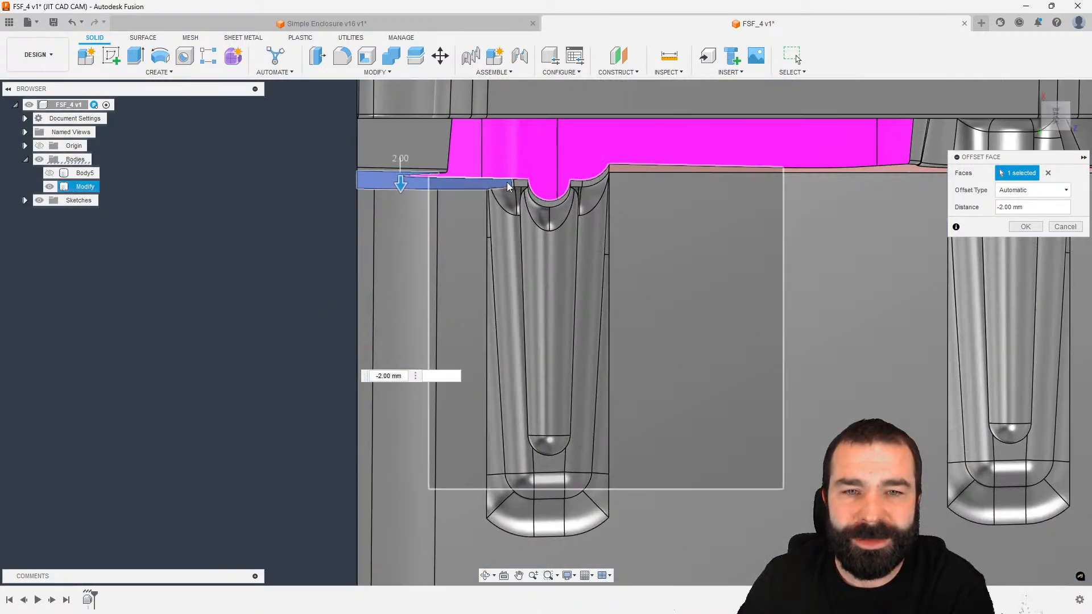
pyautogui.scroll(4, 509, 187)
pyautogui.keyDown('shift'); pyautogui.moveTo(509, 187); pyautogui.dragTo(422, 218, button='middle'); pyautogui.keyUp('shift')
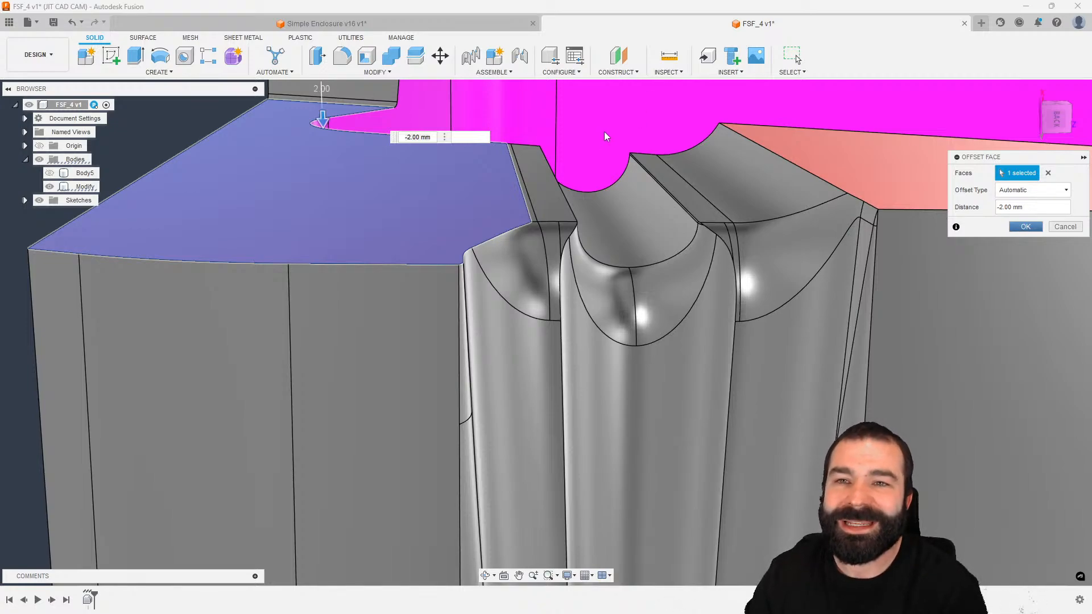
pyautogui.press('Return')
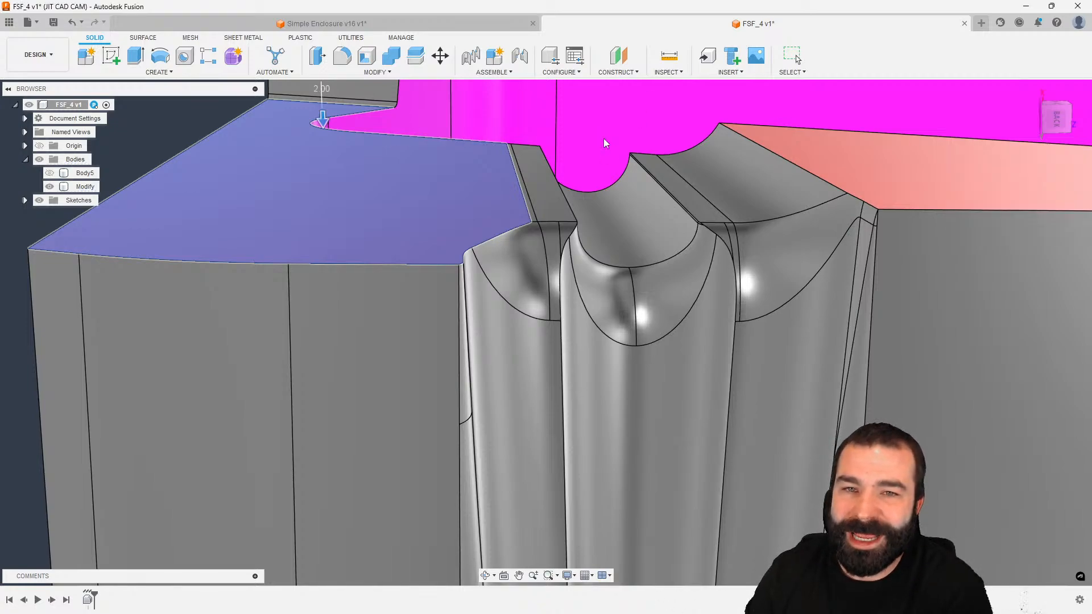
# Step: Show Body5 again over the Modify body and set its opacity to 20%
pyautogui.scroll(-2, 615, 172)
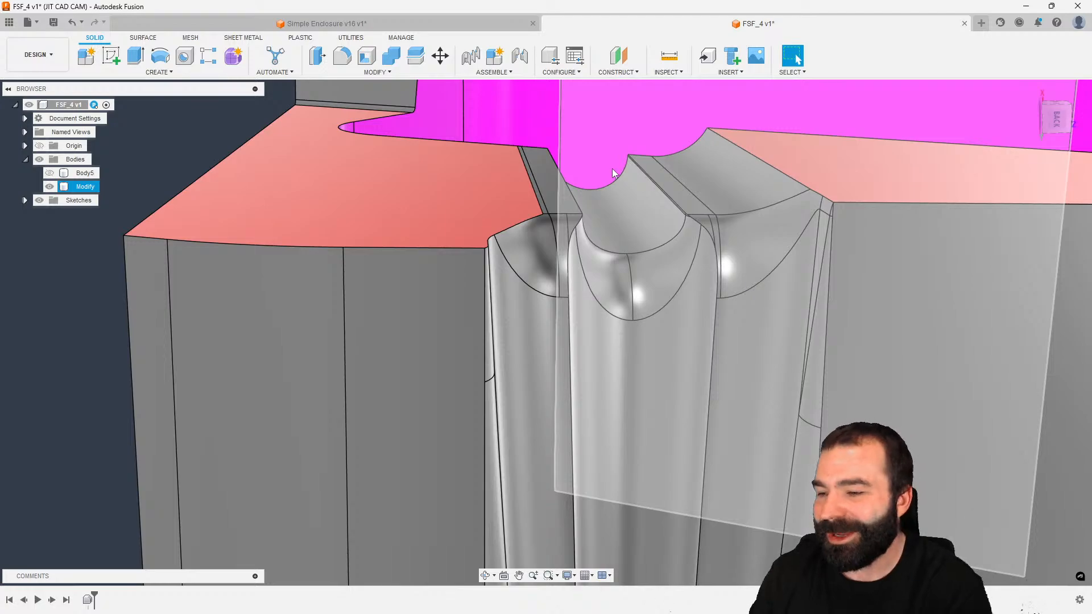
pyautogui.scroll(-2, 568, 171)
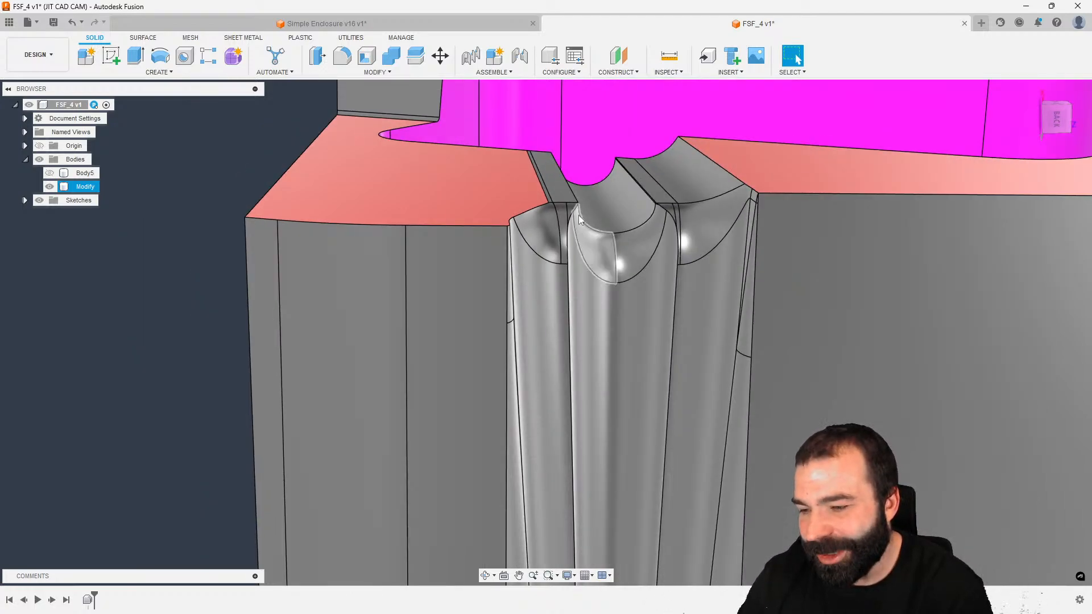
pyautogui.scroll(-4, 479, 229)
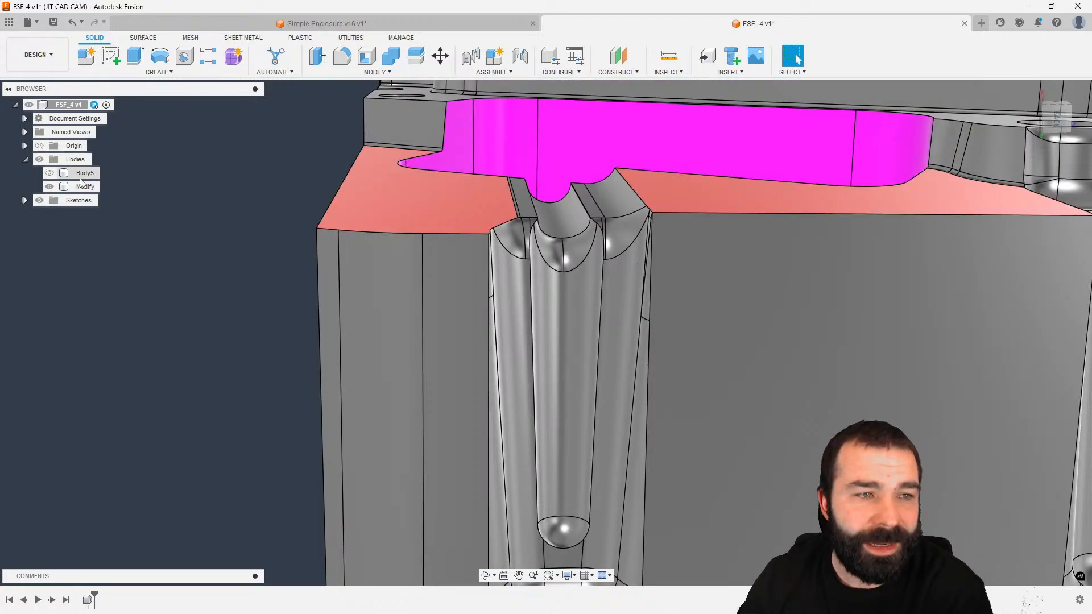
pyautogui.click(55, 174)
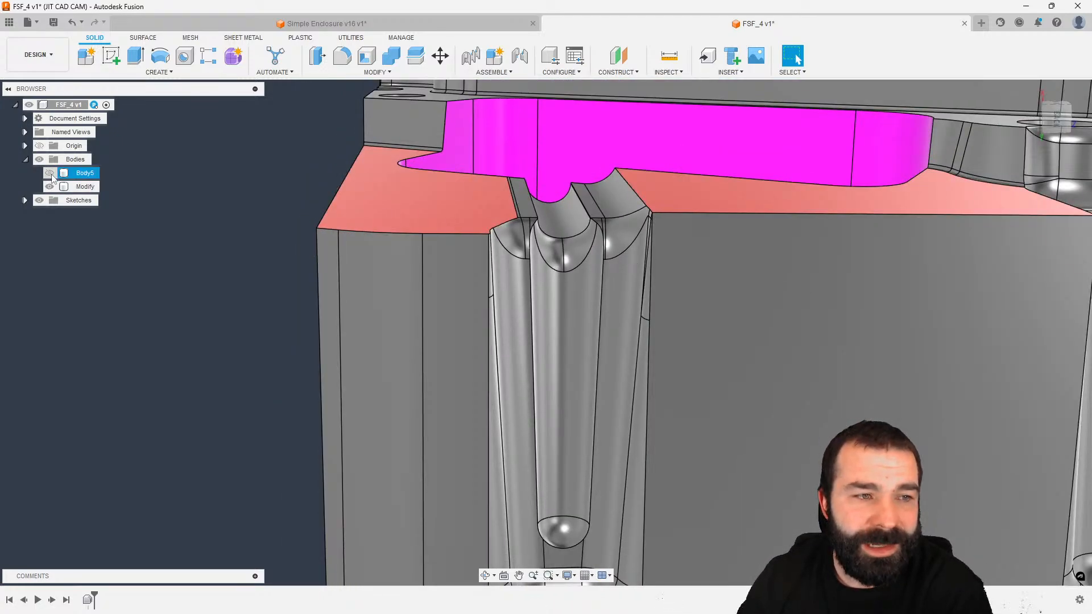
pyautogui.click(50, 174)
pyautogui.rightClick(84, 174)
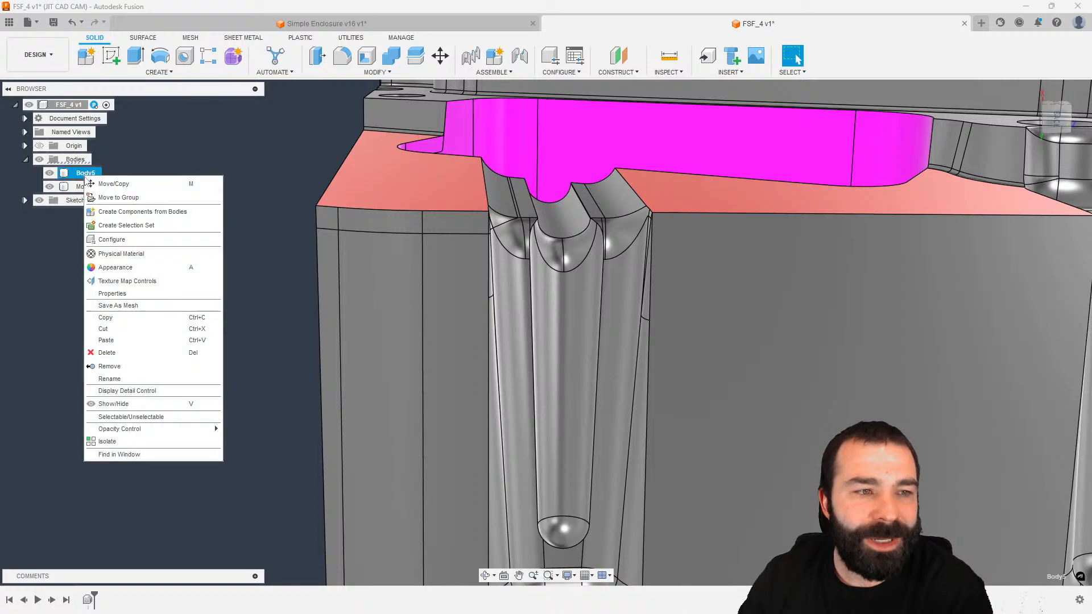
pyautogui.moveTo(178, 431)
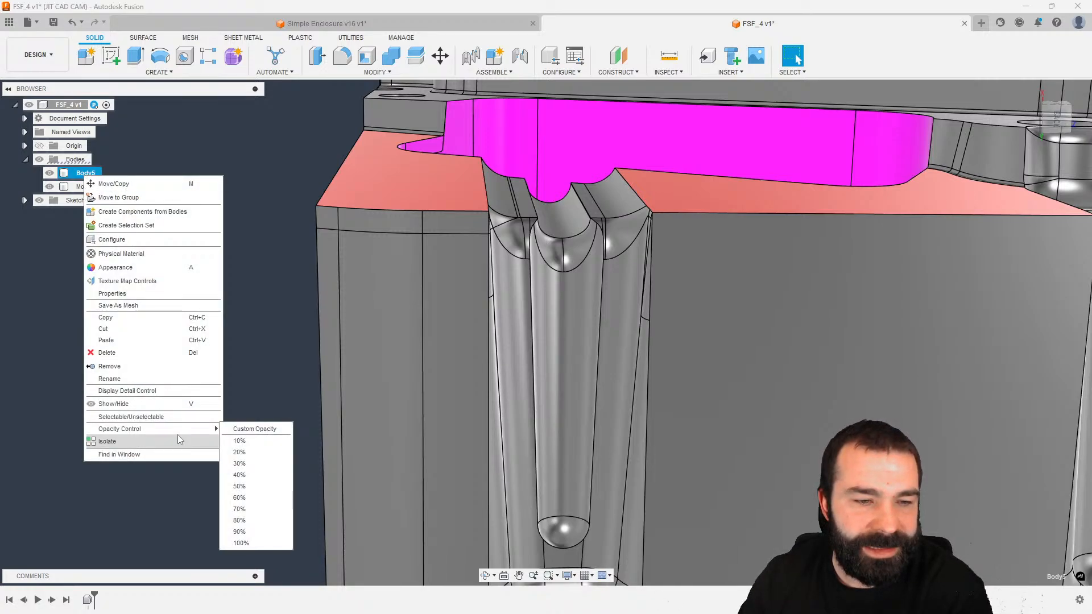
pyautogui.click(250, 455)
# Step: Compare the transparent Body5 with the Modify body around the offset red corner face, and hide Body5
pyautogui.keyDown('shift'); pyautogui.moveTo(216, 249); pyautogui.dragTo(307, 264, button='middle'); pyautogui.keyUp('shift')
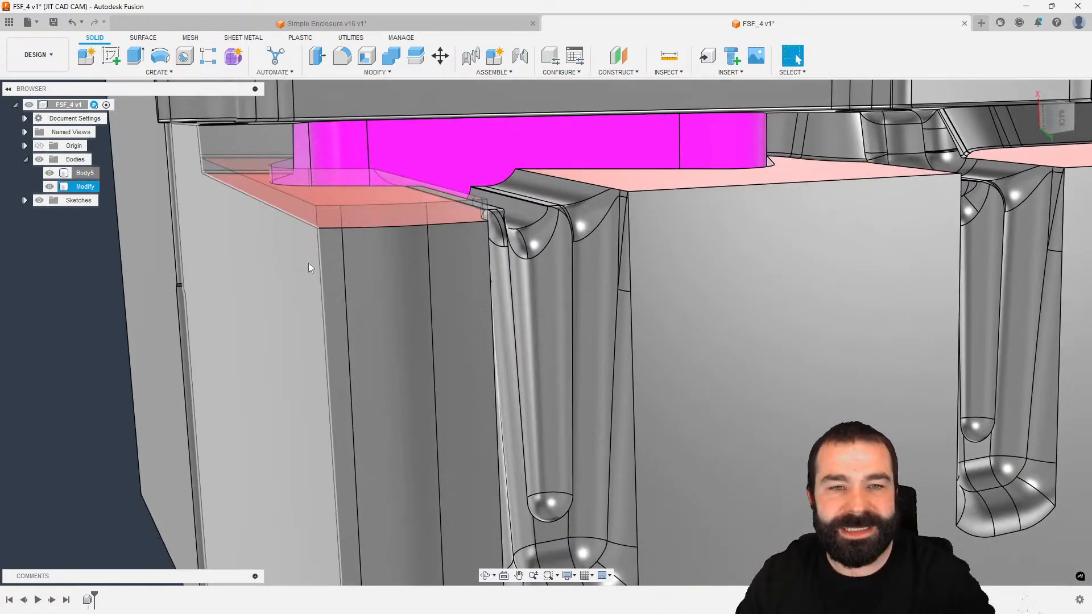
pyautogui.scroll(-2, 542, 304)
pyautogui.keyDown('shift'); pyautogui.moveTo(542, 304); pyautogui.dragTo(281, 189, button='middle'); pyautogui.keyUp('shift')
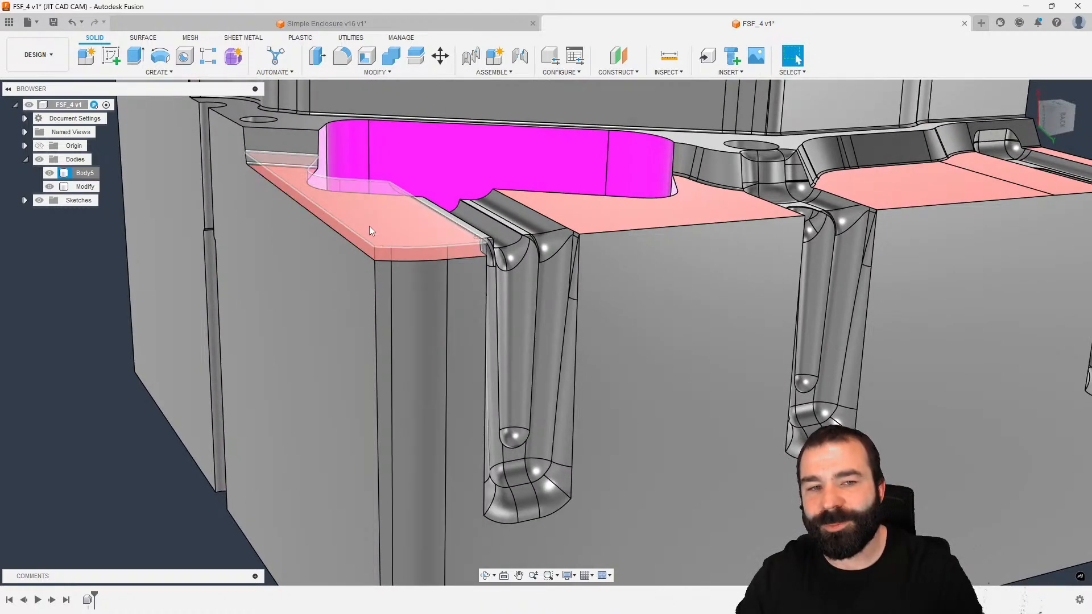
pyautogui.scroll(-2, 545, 247)
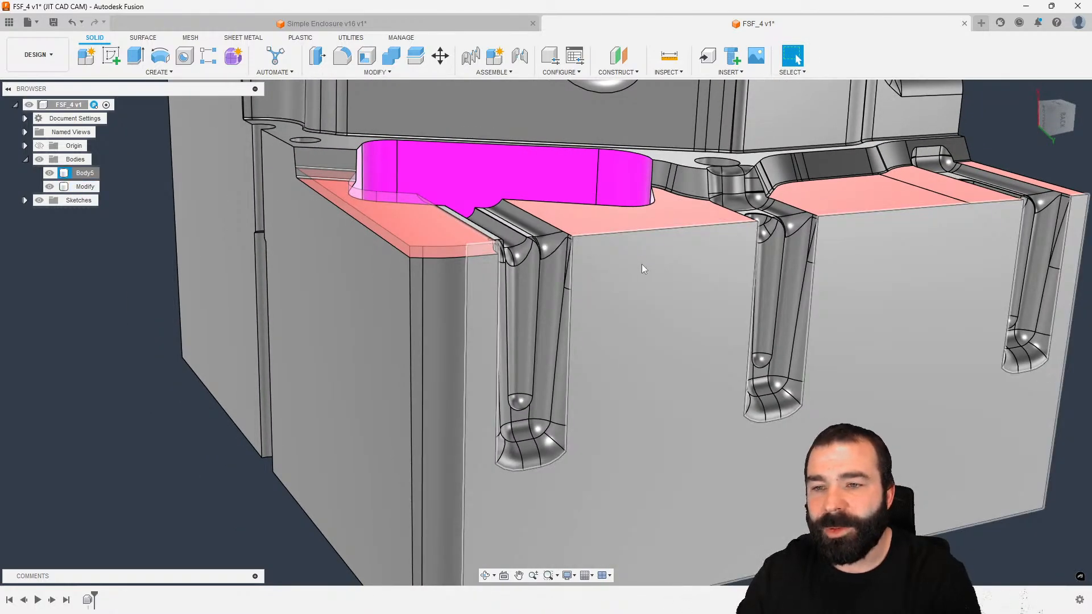
pyautogui.keyDown('shift'); pyautogui.moveTo(648, 275); pyautogui.dragTo(635, 265, button='middle'); pyautogui.keyUp('shift')
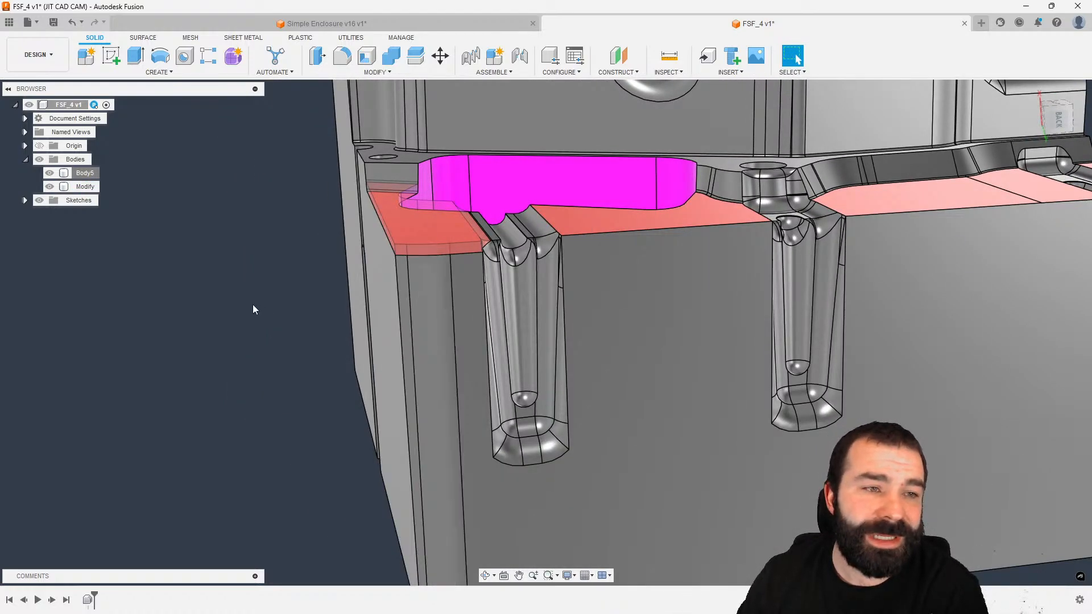
pyautogui.scroll(-2, 253, 309)
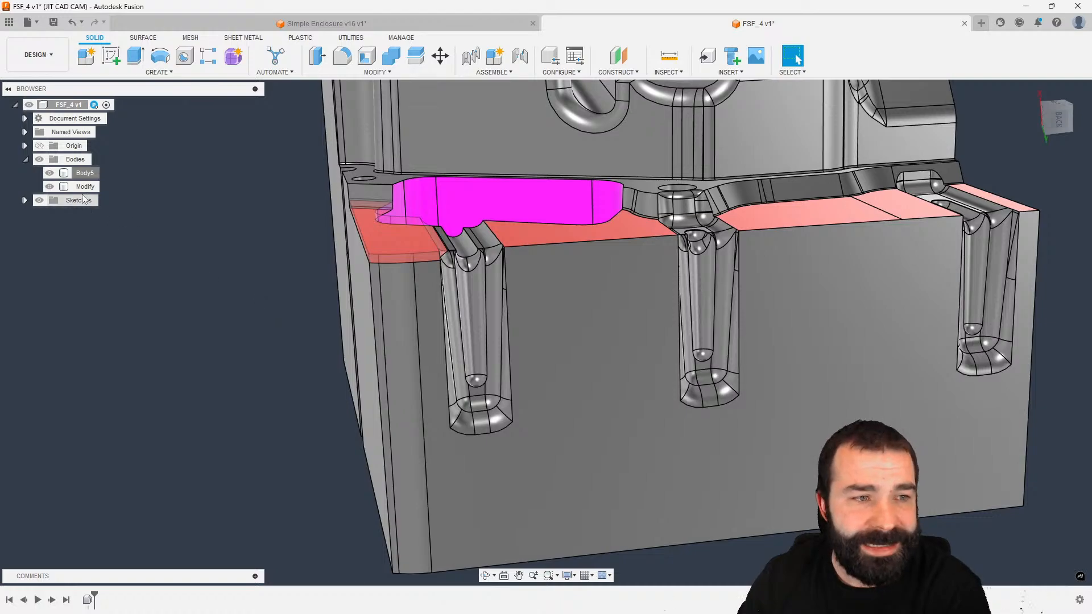
pyautogui.click(49, 175)
pyautogui.keyDown('shift'); pyautogui.moveTo(249, 260); pyautogui.dragTo(319, 336, button='middle'); pyautogui.keyUp('shift')
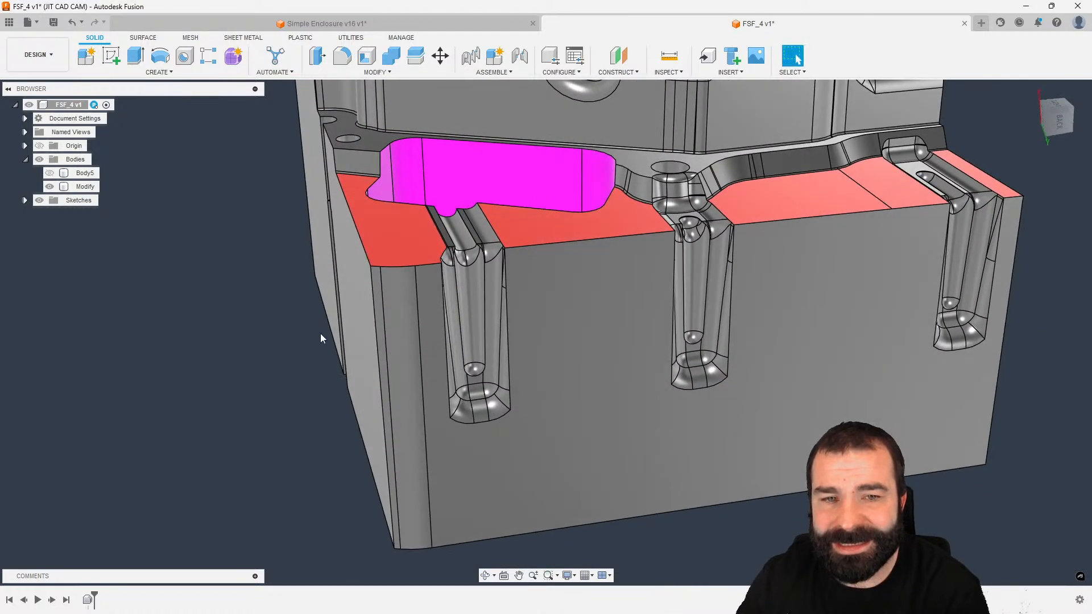
pyautogui.scroll(-2, 494, 399)
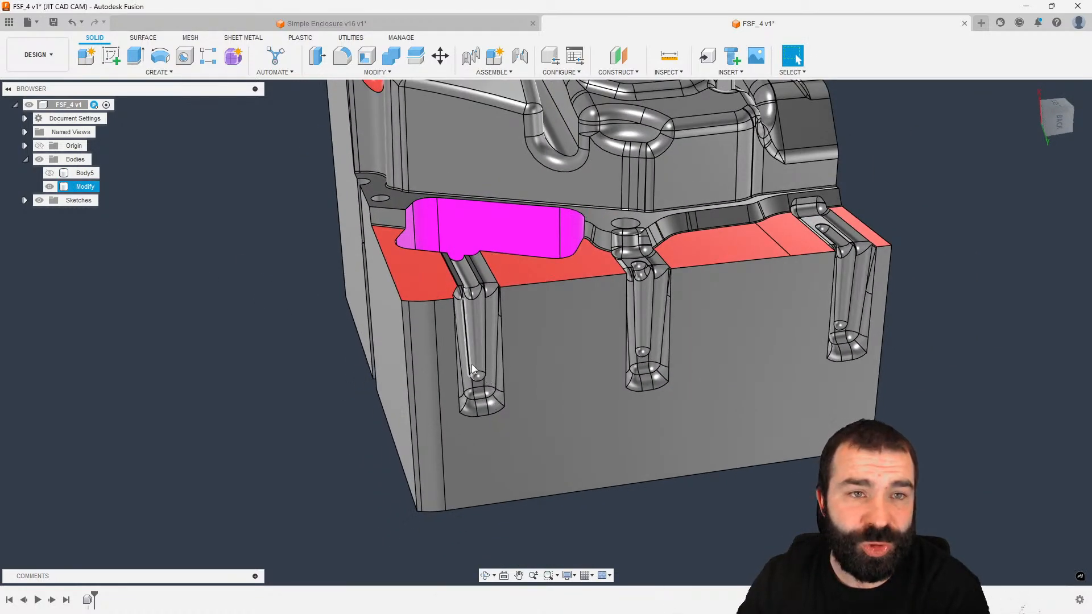
pyautogui.click(136, 56)
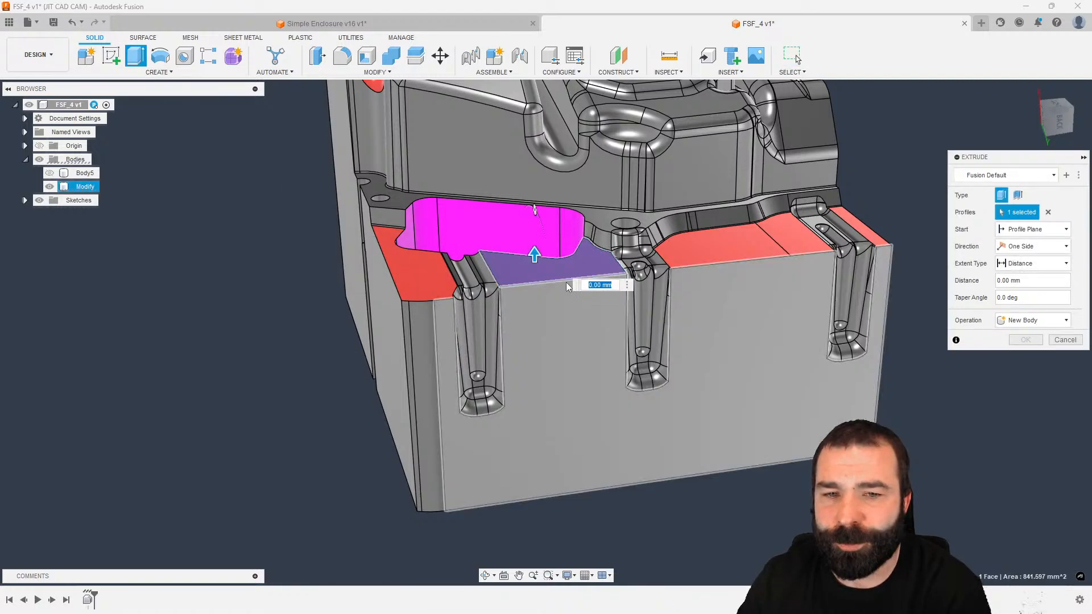
pyautogui.scroll(2, 542, 299)
pyautogui.keyDown('shift'); pyautogui.moveTo(542, 299); pyautogui.dragTo(580, 284, button='middle'); pyautogui.keyUp('shift')
pyautogui.moveTo(534, 249); pyautogui.dragTo(533, 291)
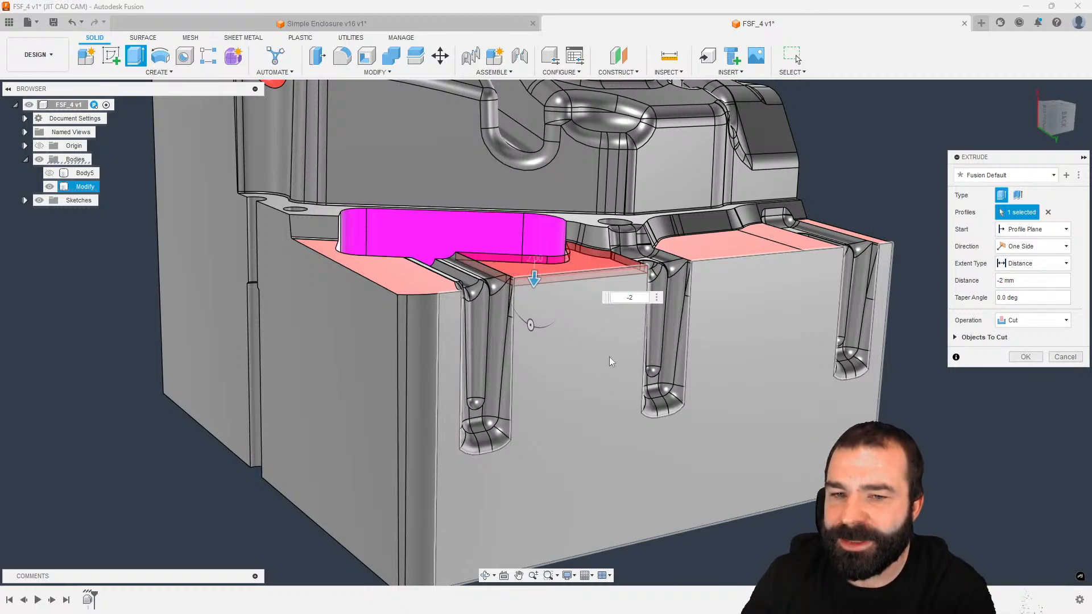
pyautogui.click(1073, 362)
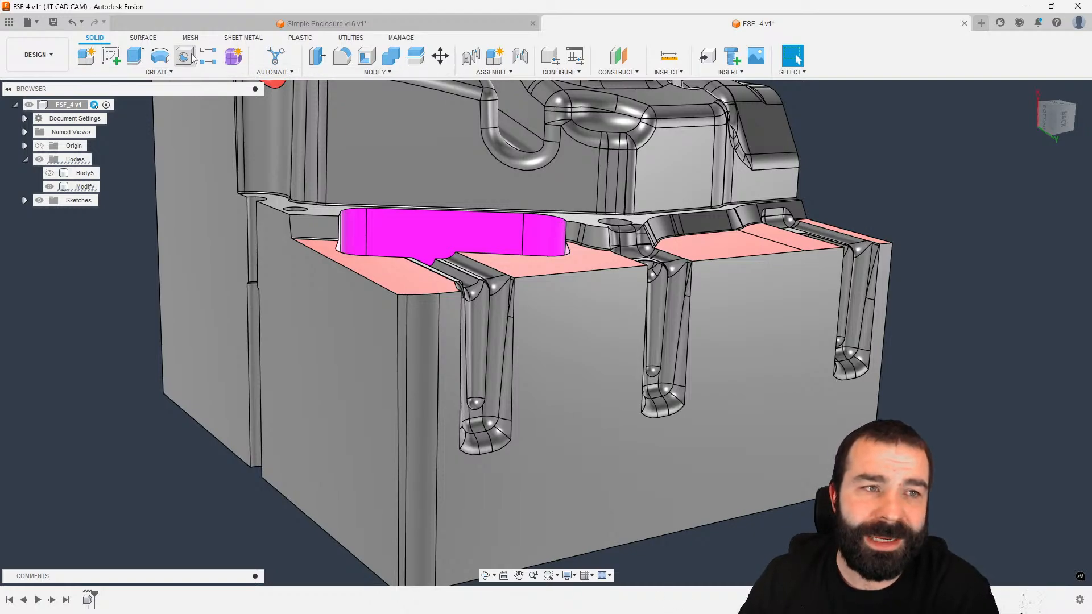
# Step: Try a -2 mm surface offset of the red face beside the magenta pocket on Modify, keeping Chain Selection on
pyautogui.click(154, 39)
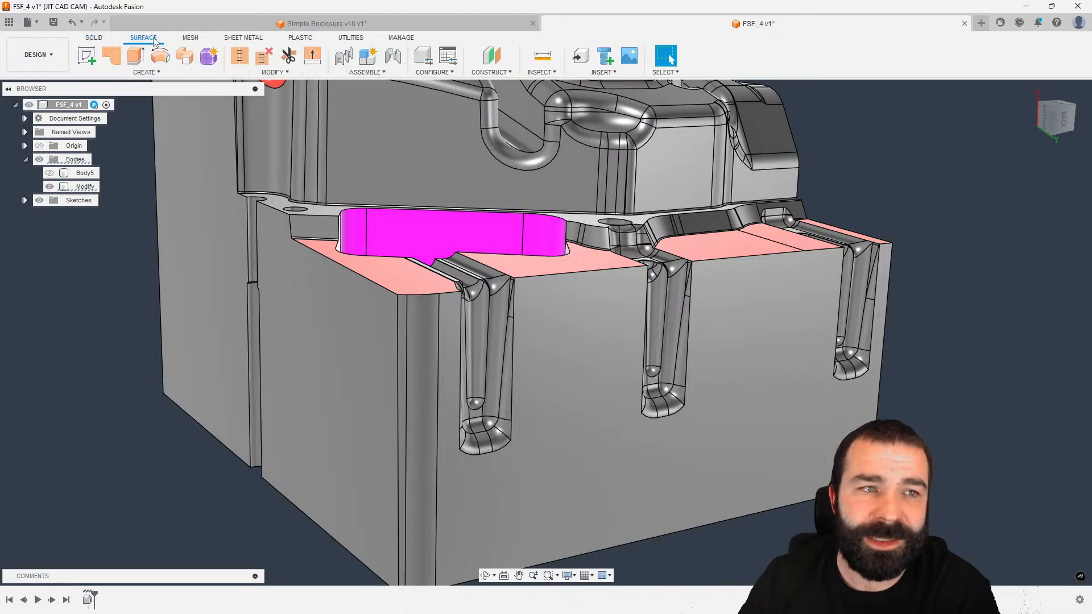
pyautogui.click(147, 72)
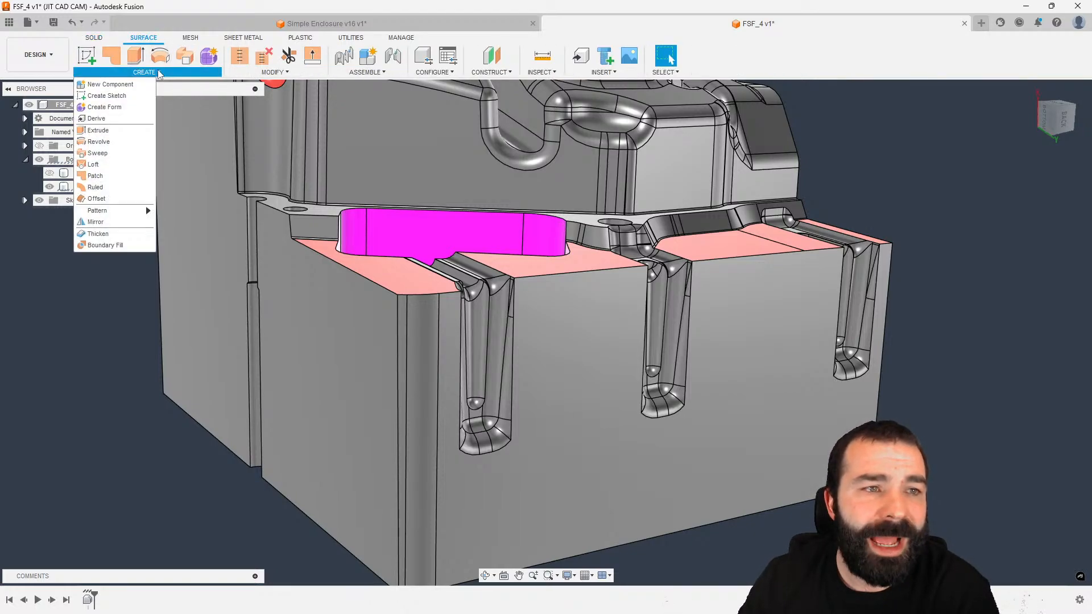
pyautogui.click(96, 199)
pyautogui.scroll(3, 736, 239)
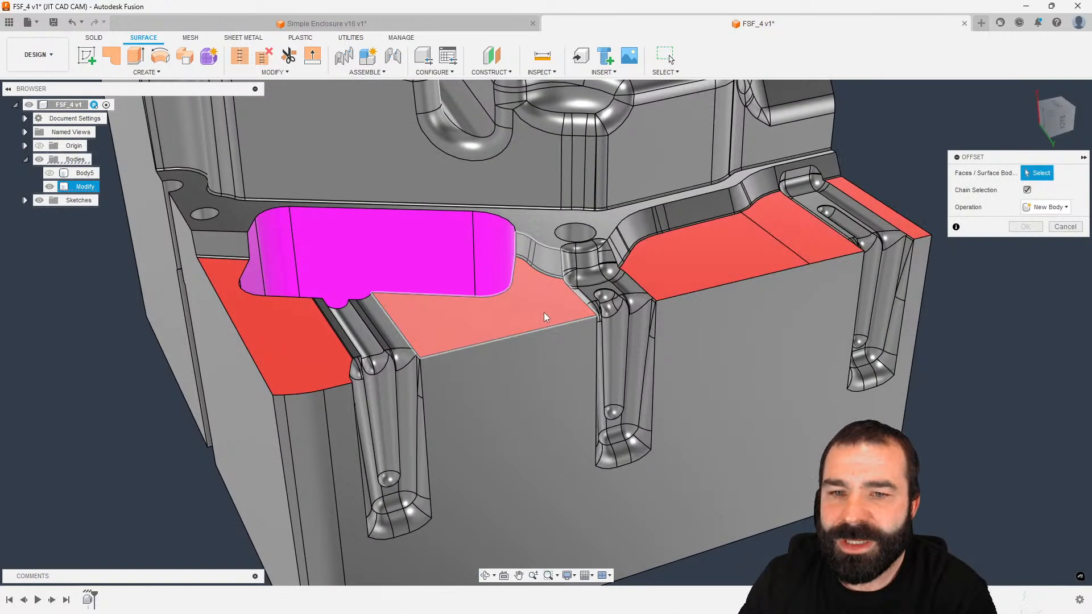
pyautogui.click(521, 308)
pyautogui.keyDown('shift'); pyautogui.moveTo(671, 377); pyautogui.dragTo(557, 266, button='middle'); pyautogui.keyUp('shift')
pyautogui.scroll(3, 557, 228)
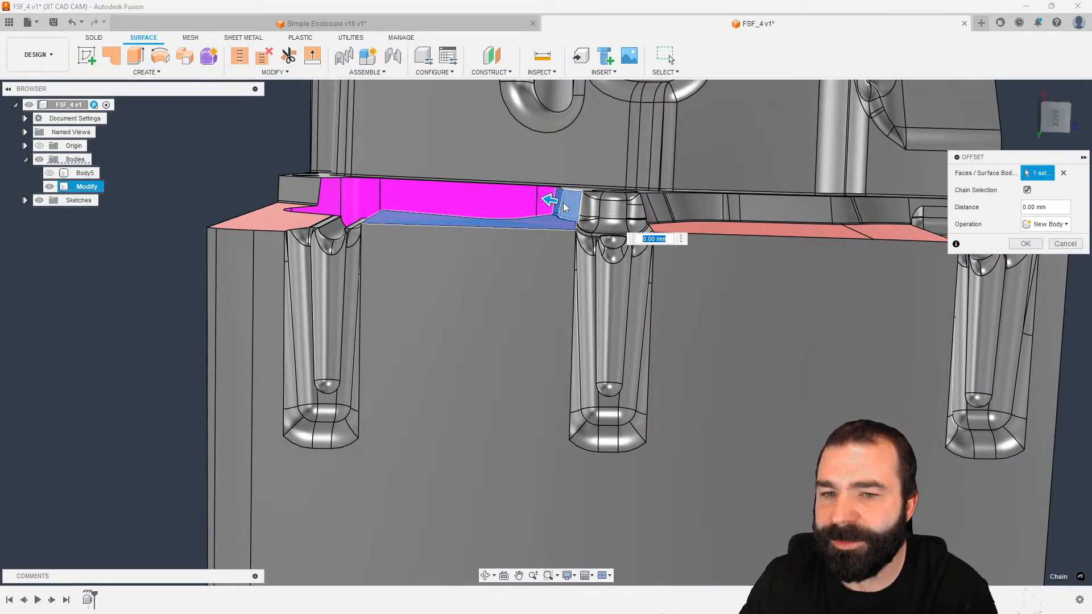
pyautogui.write('-2')
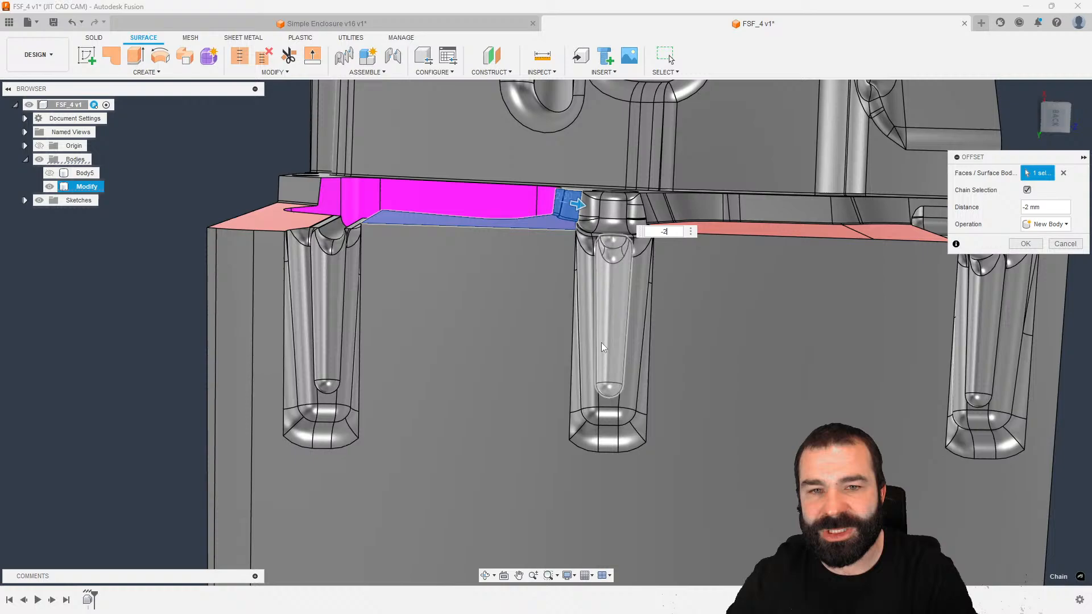
pyautogui.scroll(-2, 574, 335)
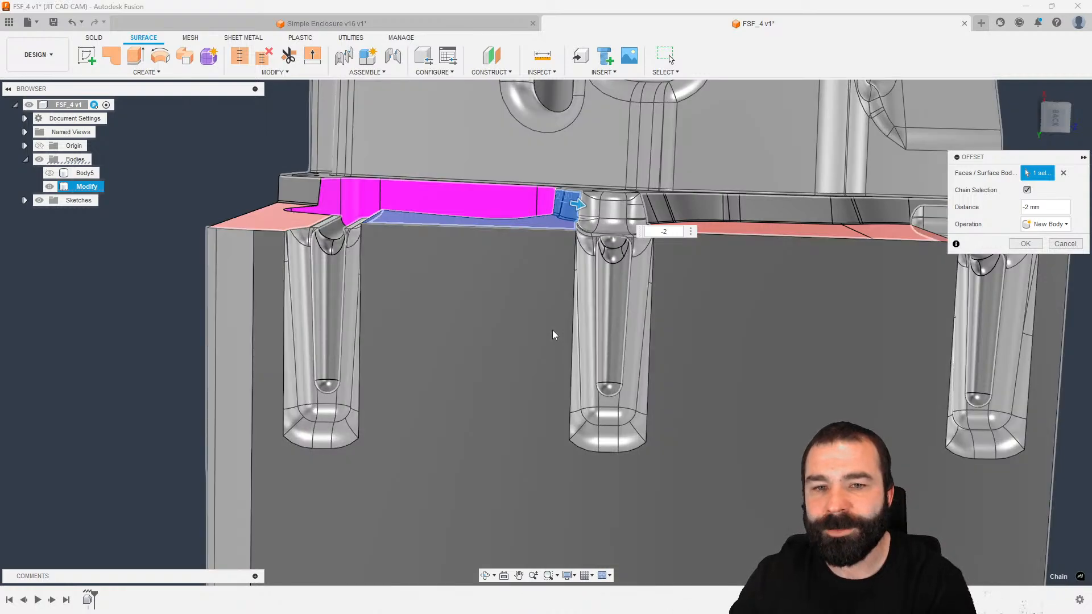
# Step: Hide the Modify body and examine the chained offset preview around its upturned wall faces
pyautogui.click(49, 187)
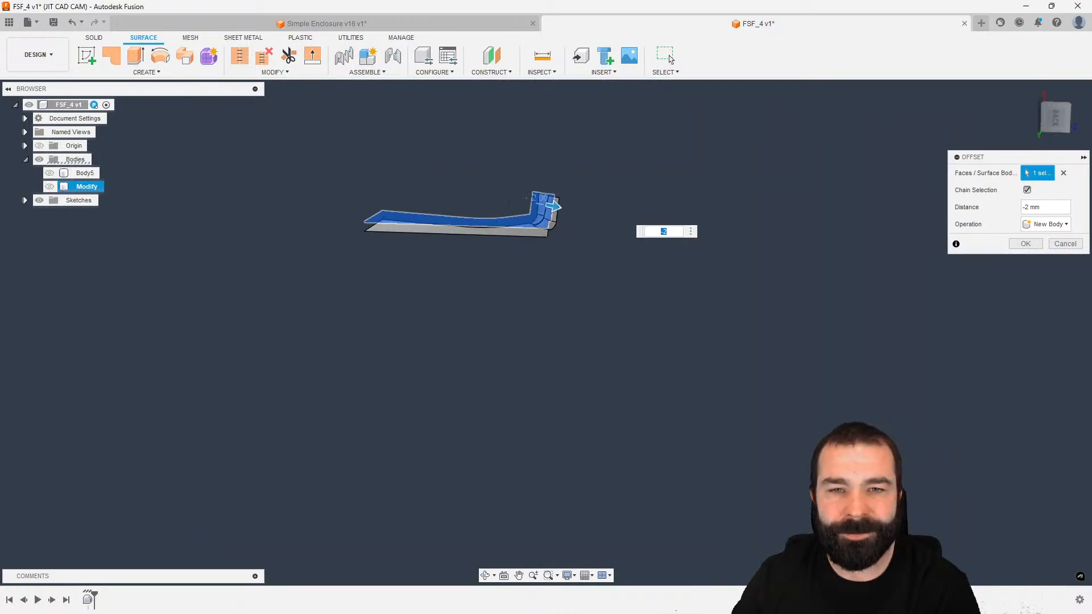
pyautogui.keyDown('shift'); pyautogui.moveTo(560, 208); pyautogui.dragTo(596, 257, button='middle'); pyautogui.keyUp('shift')
pyautogui.scroll(5, 530, 215)
pyautogui.scroll(2, 526, 226)
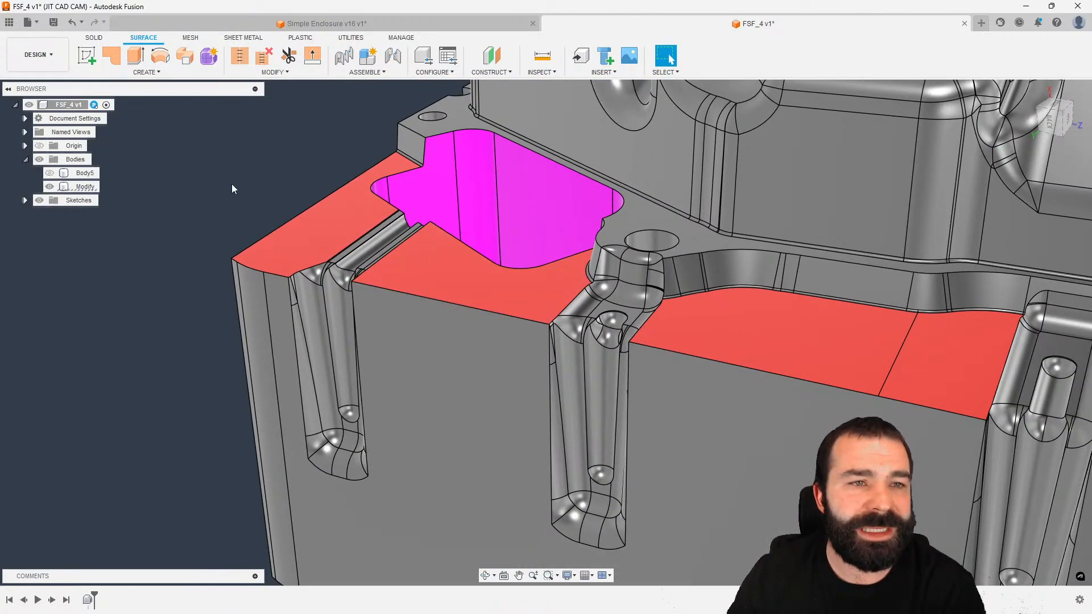
# Step: Offset the red face beside the magenta pocket by -2 mm as a new surface body, with Chain Selection off
pyautogui.click(146, 73)
pyautogui.click(97, 199)
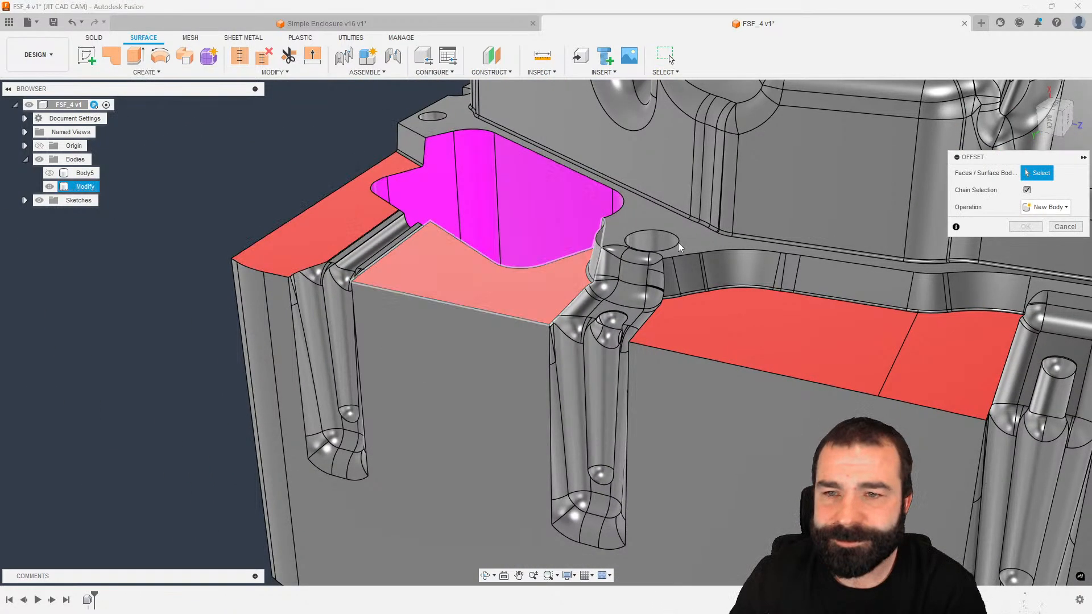
pyautogui.click(1027, 190)
pyautogui.click(547, 283)
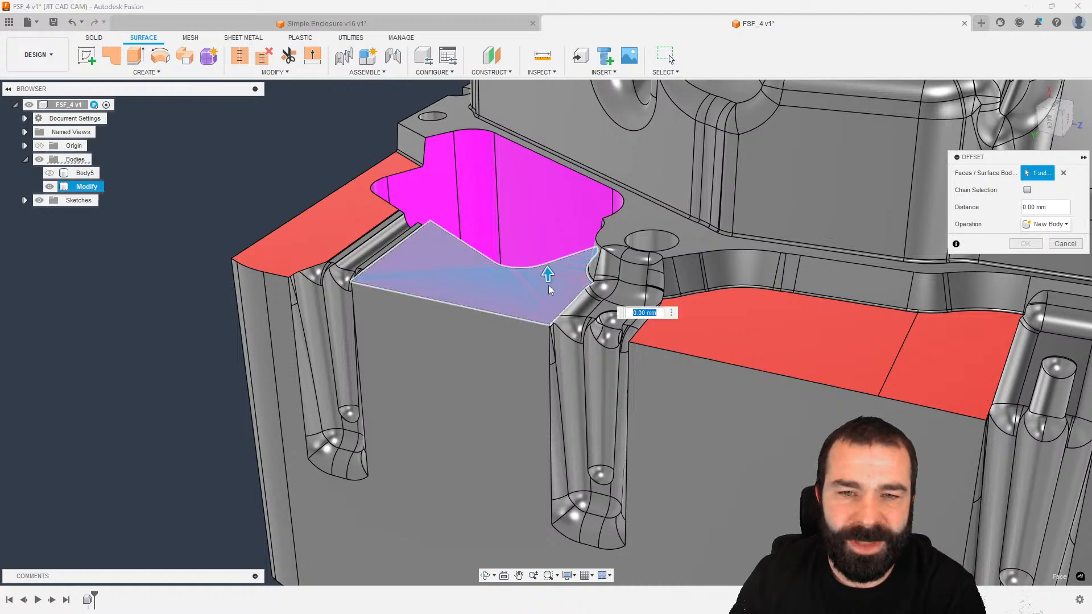
pyautogui.keyDown('shift'); pyautogui.moveTo(547, 283); pyautogui.dragTo(544, 276, button='middle'); pyautogui.keyUp('shift')
pyautogui.moveTo(544, 275); pyautogui.dragTo(549, 306)
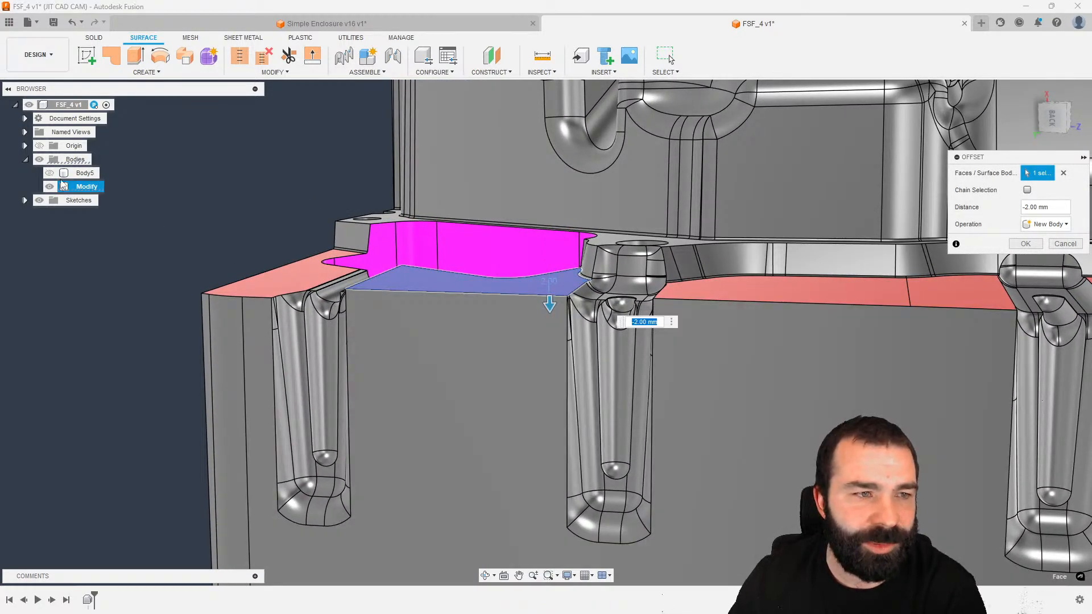
pyautogui.click(51, 187)
pyautogui.scroll(3, 605, 280)
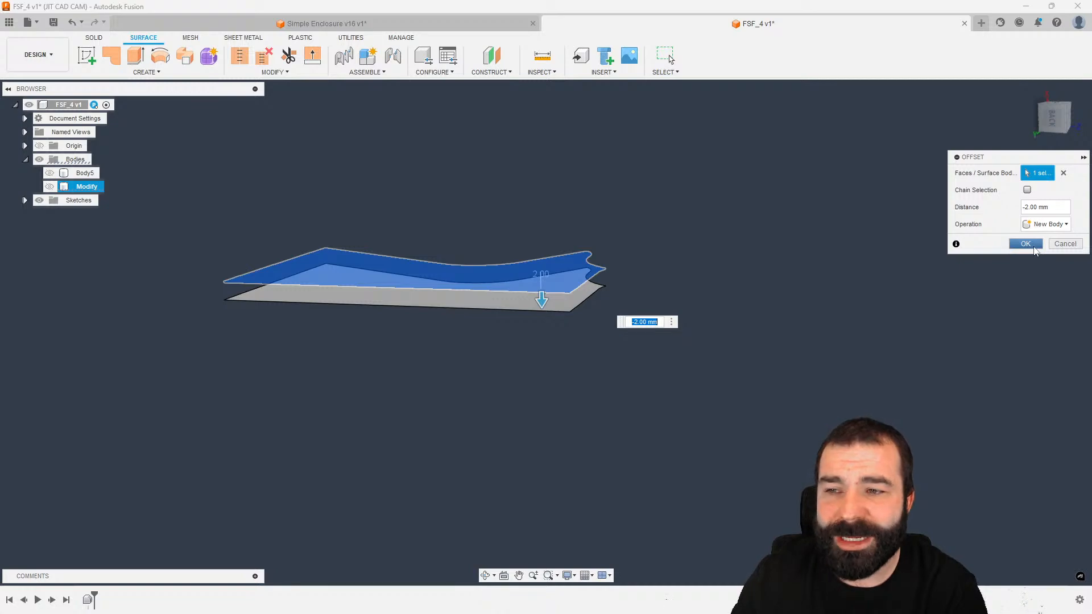
pyautogui.click(1026, 244)
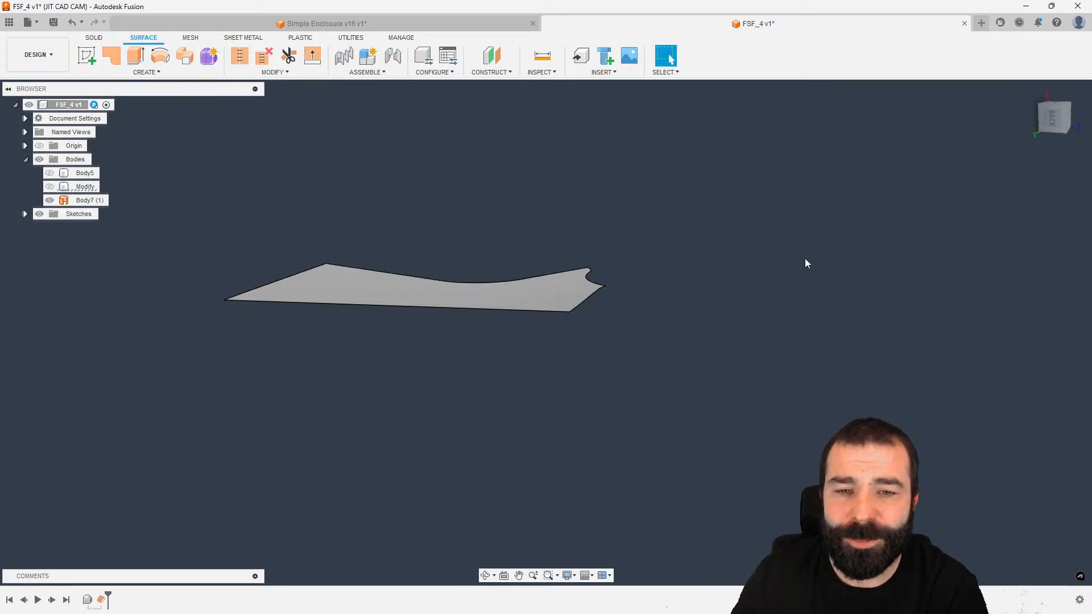
# Step: Show the Modify body again and lower its opacity to examine the offset surface inside it
pyautogui.click(49, 186)
pyautogui.rightClick(77, 189)
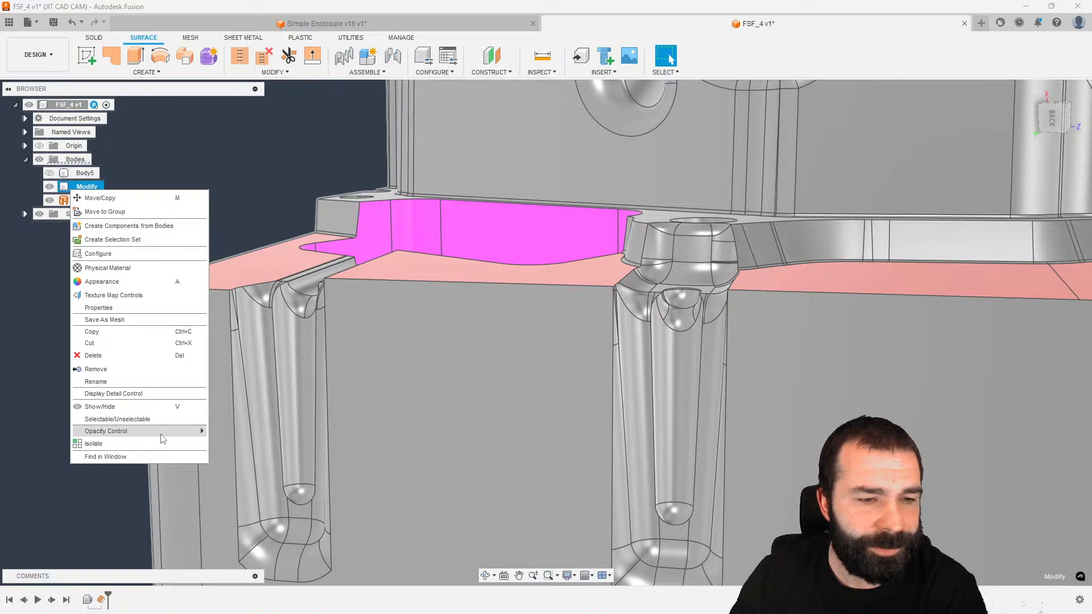
pyautogui.moveTo(163, 433)
pyautogui.click(239, 466)
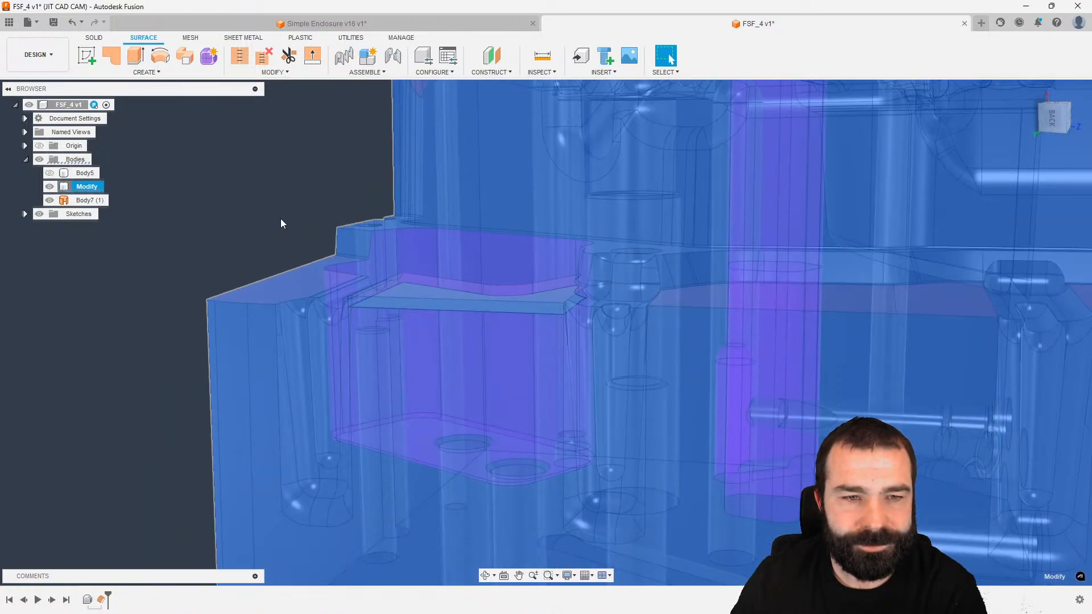
pyautogui.click(276, 218)
pyautogui.scroll(3, 400, 316)
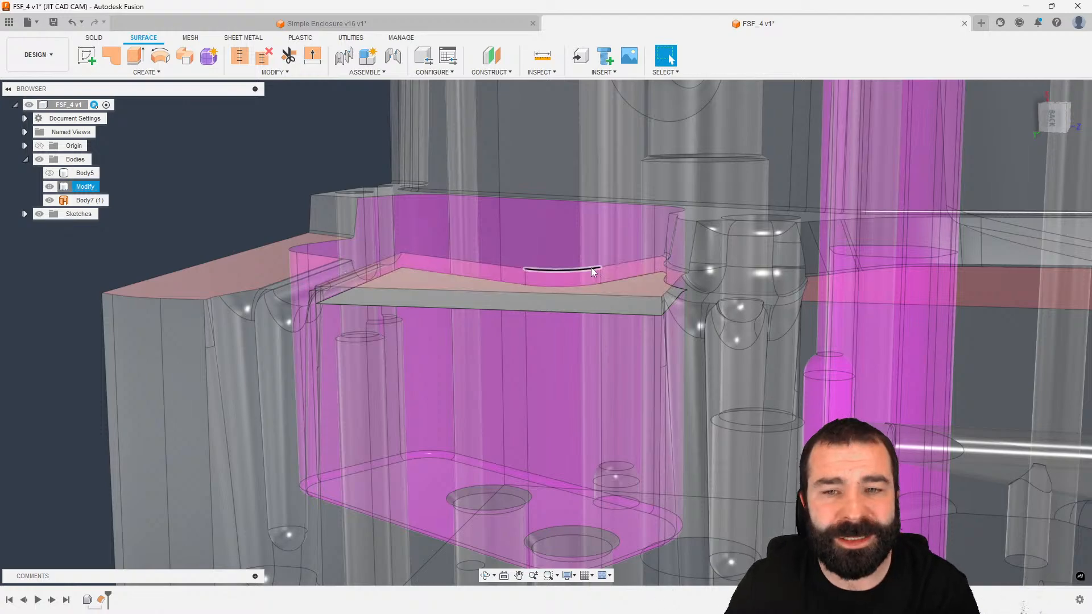
# Step: Hide Body7 and create a 0 mm offset surface body from the same red face, with Chain Selection on
pyautogui.click(50, 200)
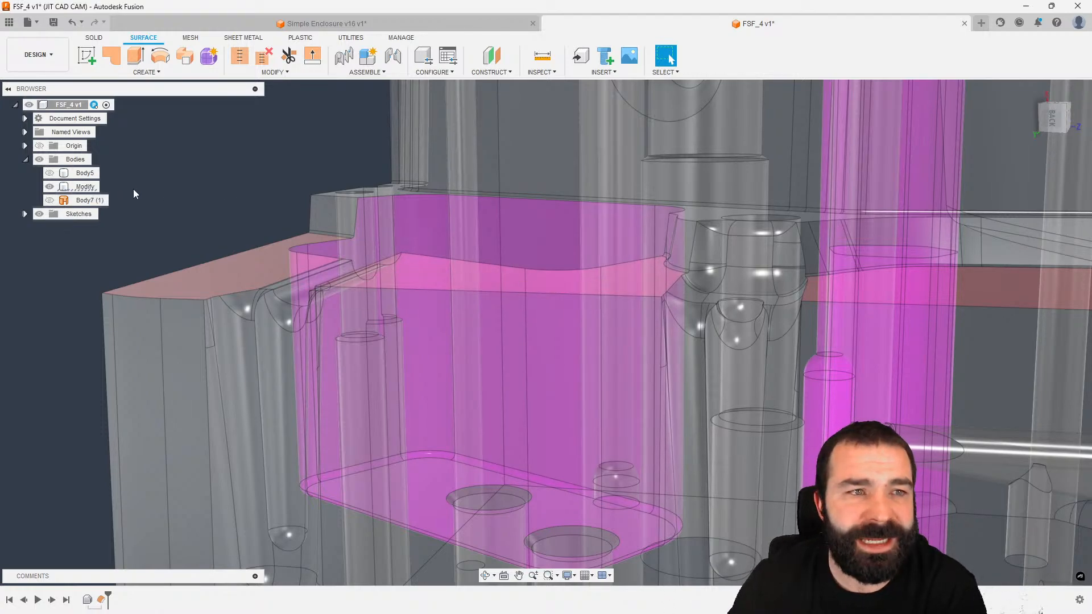
pyautogui.click(146, 72)
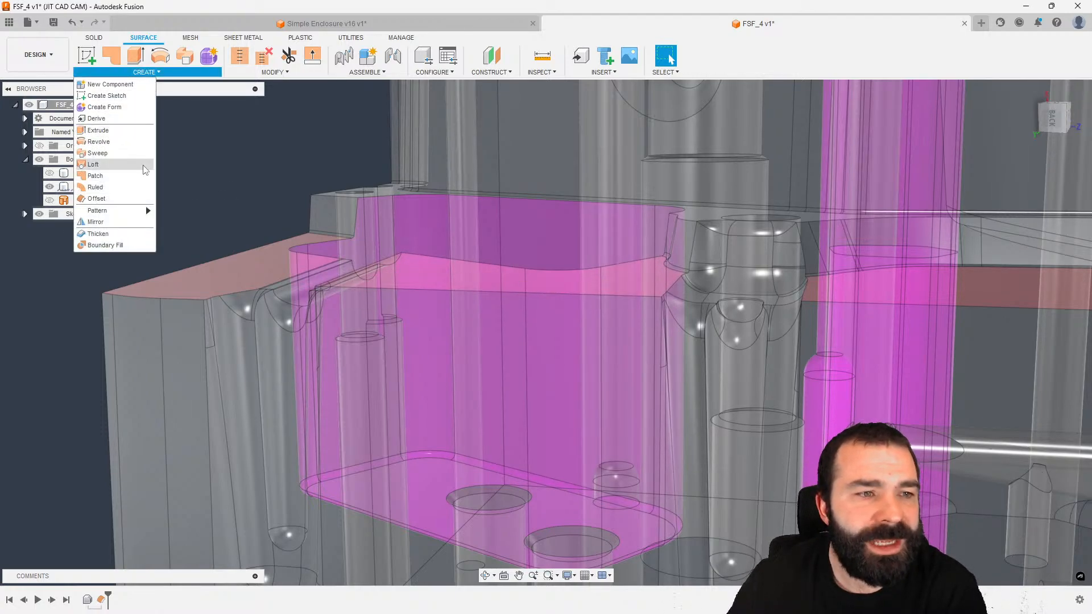
pyautogui.click(114, 202)
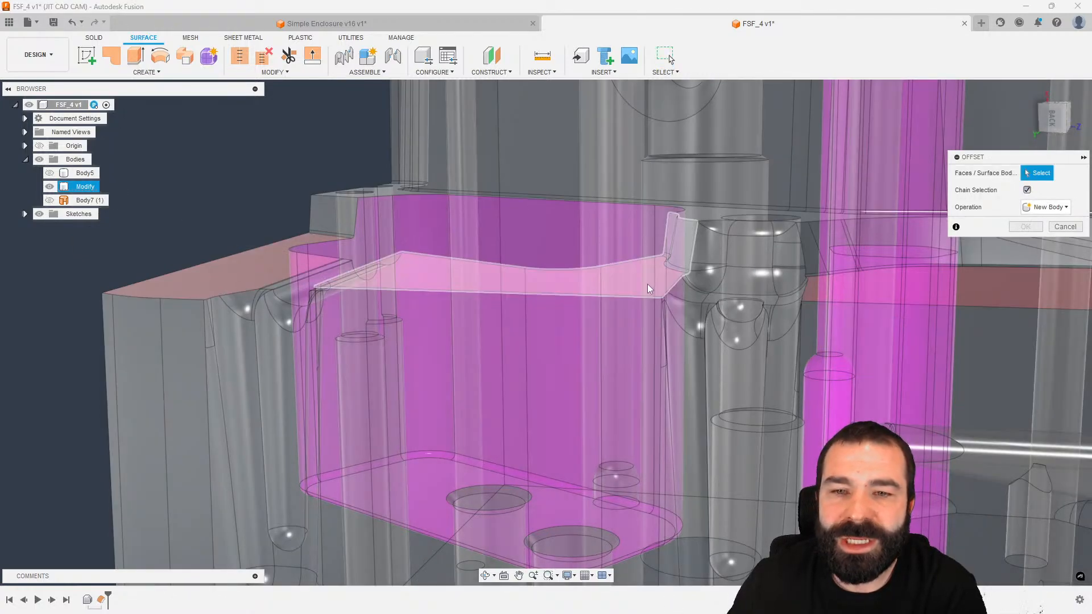
pyautogui.click(648, 284)
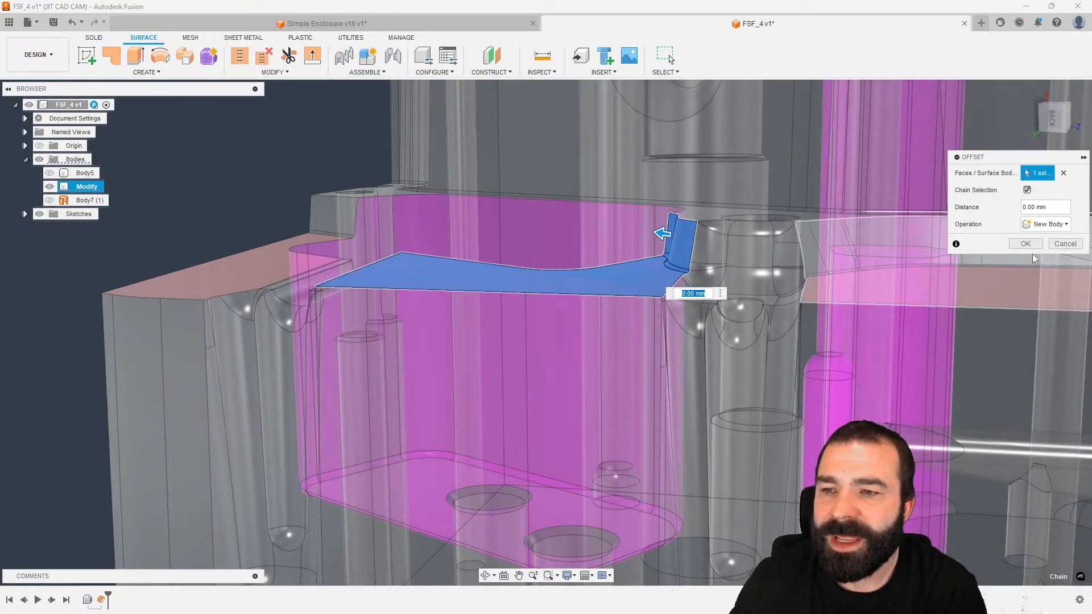
pyautogui.click(1034, 245)
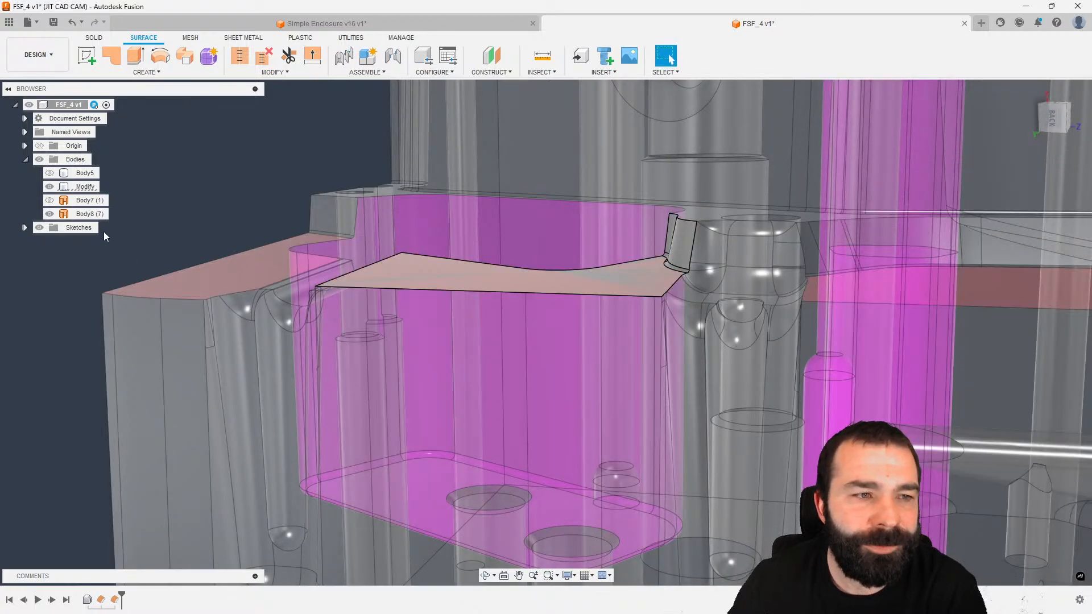
# Step: Move the Body8 surface by an X distance of -2 mm
pyautogui.click(89, 216)
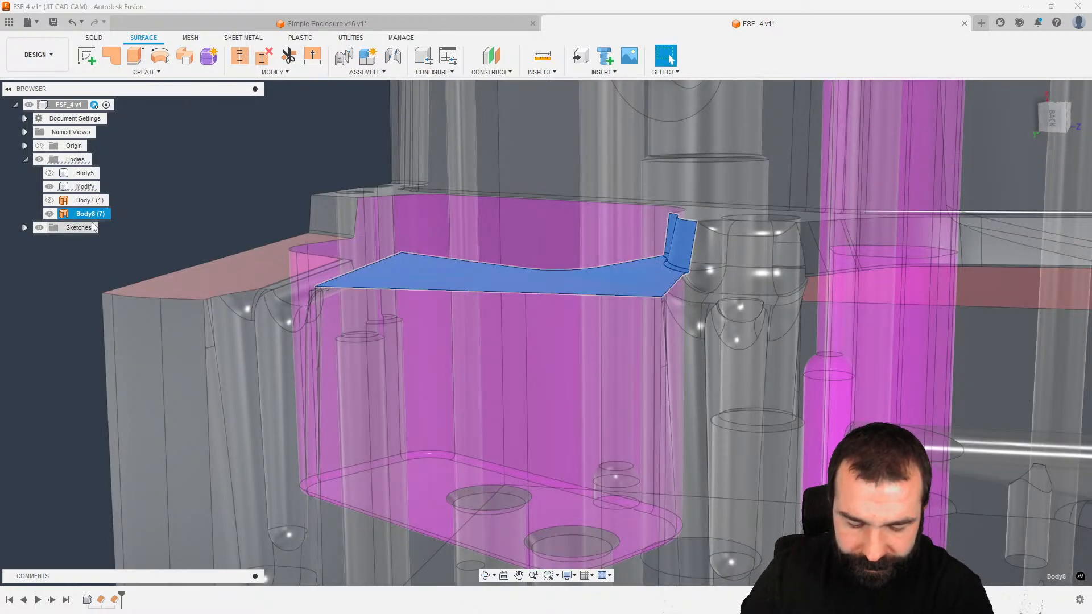
pyautogui.press('m')
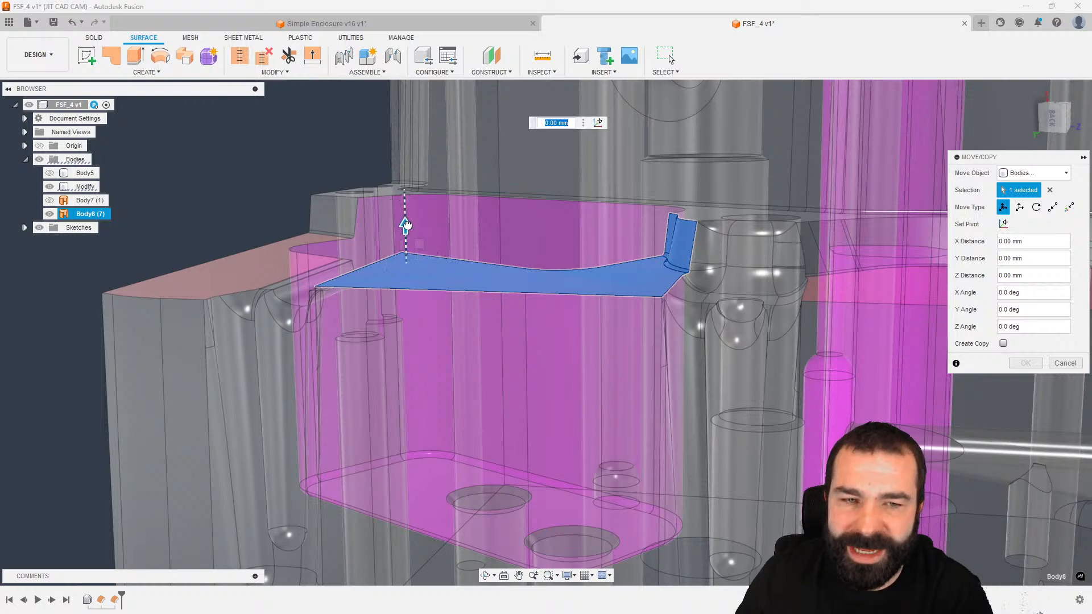
pyautogui.moveTo(405, 225); pyautogui.dragTo(413, 241)
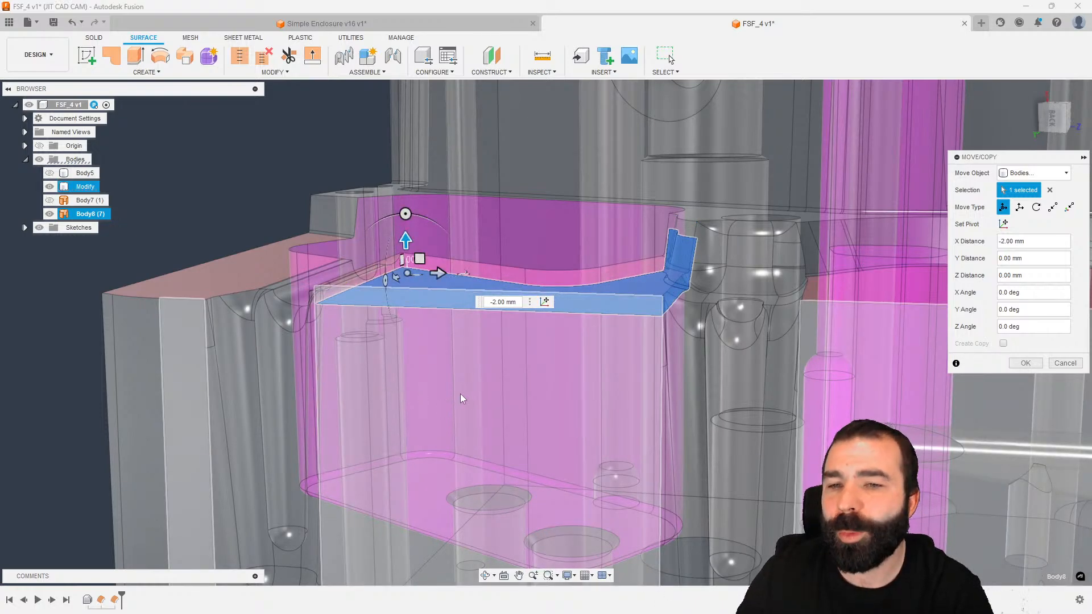
pyautogui.click(1016, 362)
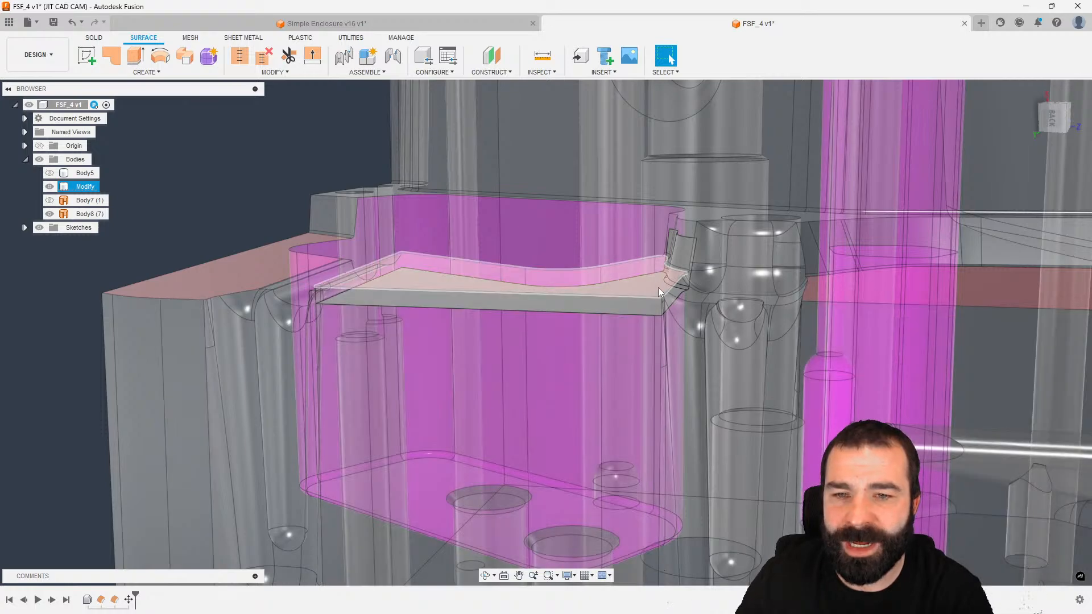
# Step: Examine how the moved surface sits against the pocket floor and adjoining wall, and hide Body8
pyautogui.keyDown('shift'); pyautogui.moveTo(677, 251); pyautogui.dragTo(692, 231, button='middle'); pyautogui.keyUp('shift')
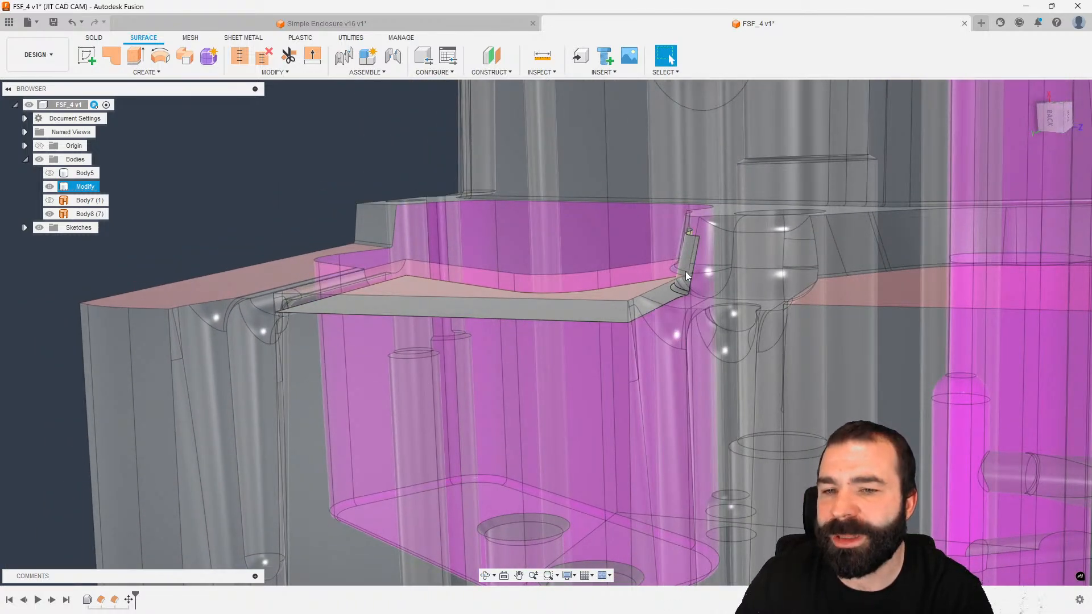
pyautogui.scroll(4, 673, 268)
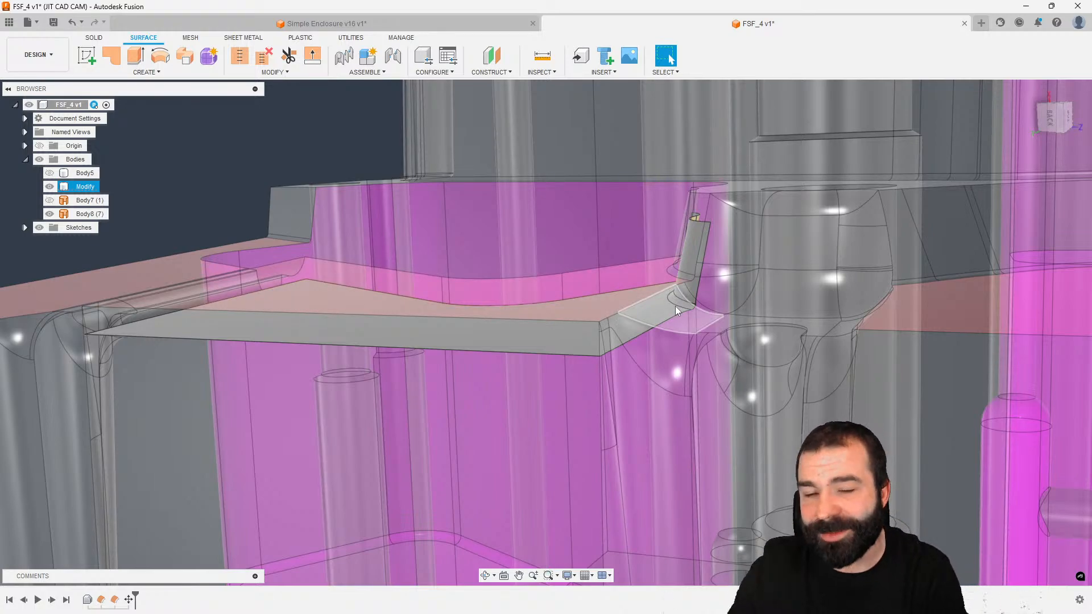
pyautogui.scroll(3, 631, 230)
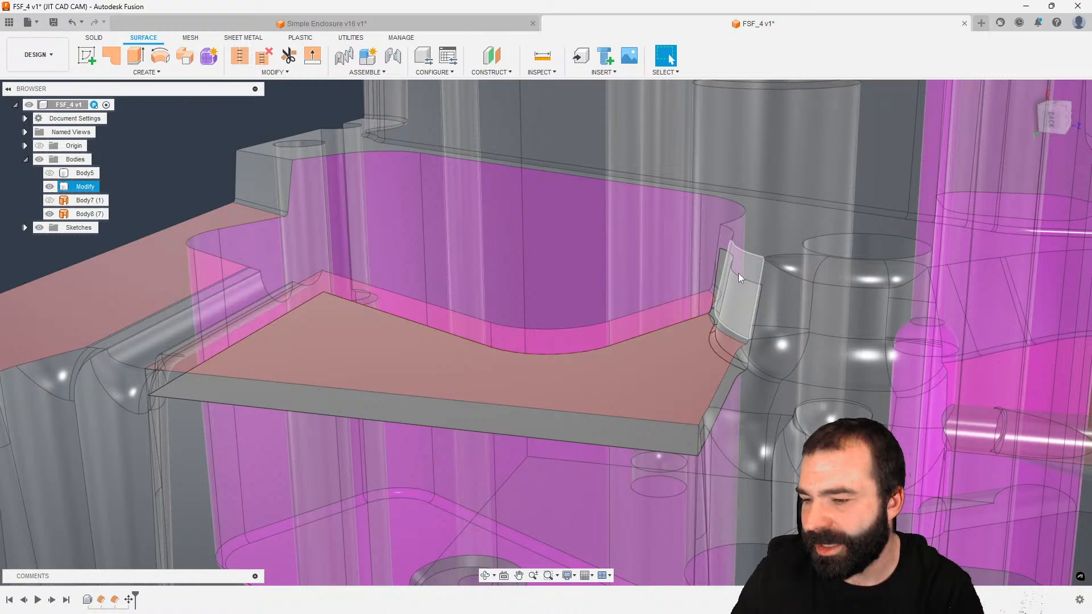
pyautogui.scroll(-3, 738, 273)
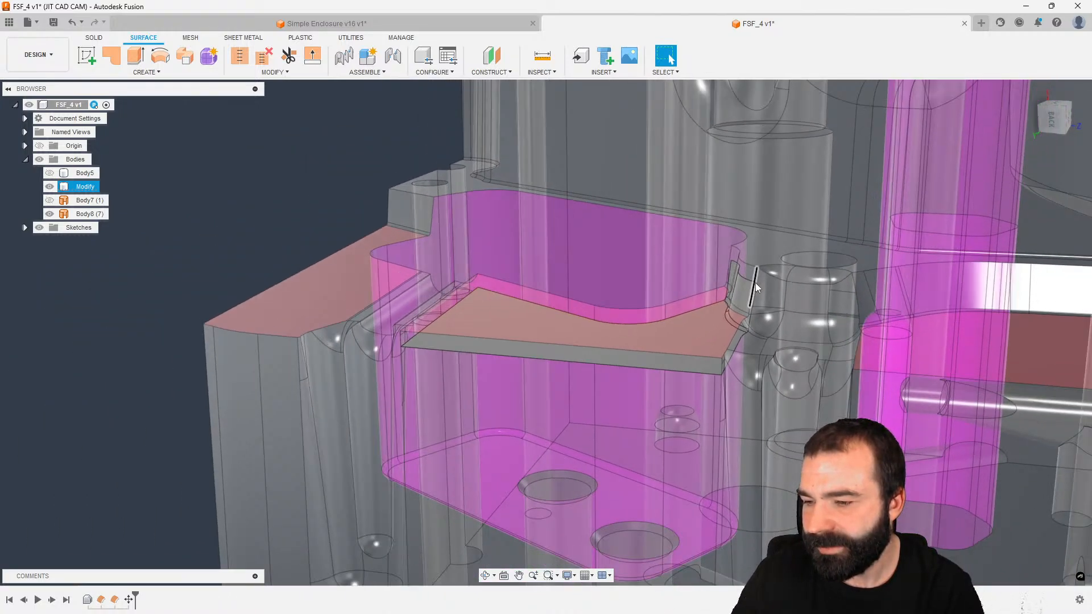
pyautogui.scroll(-2, 756, 282)
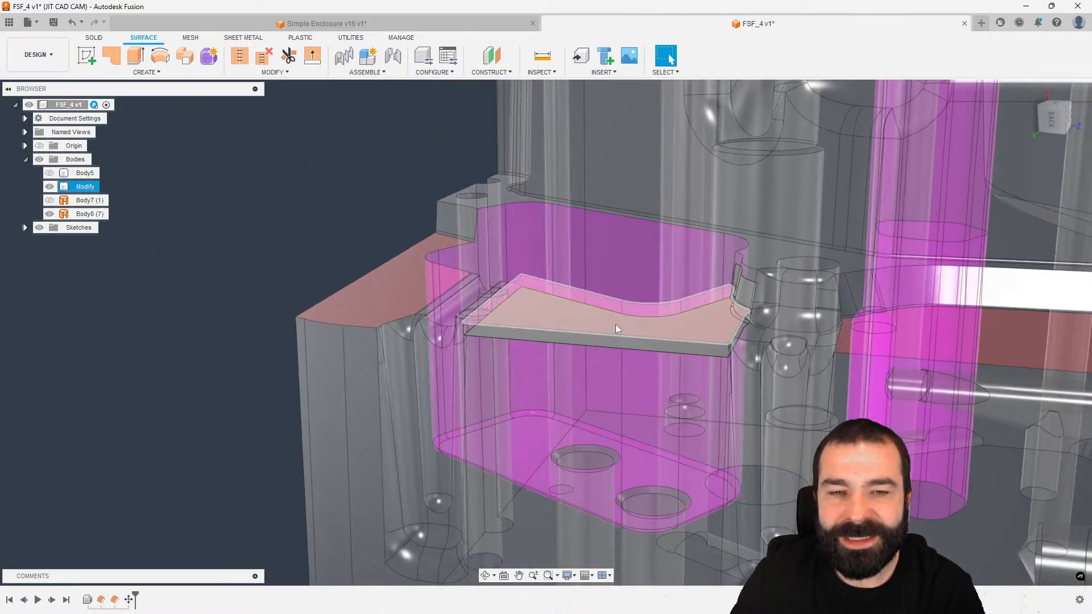
pyautogui.click(50, 214)
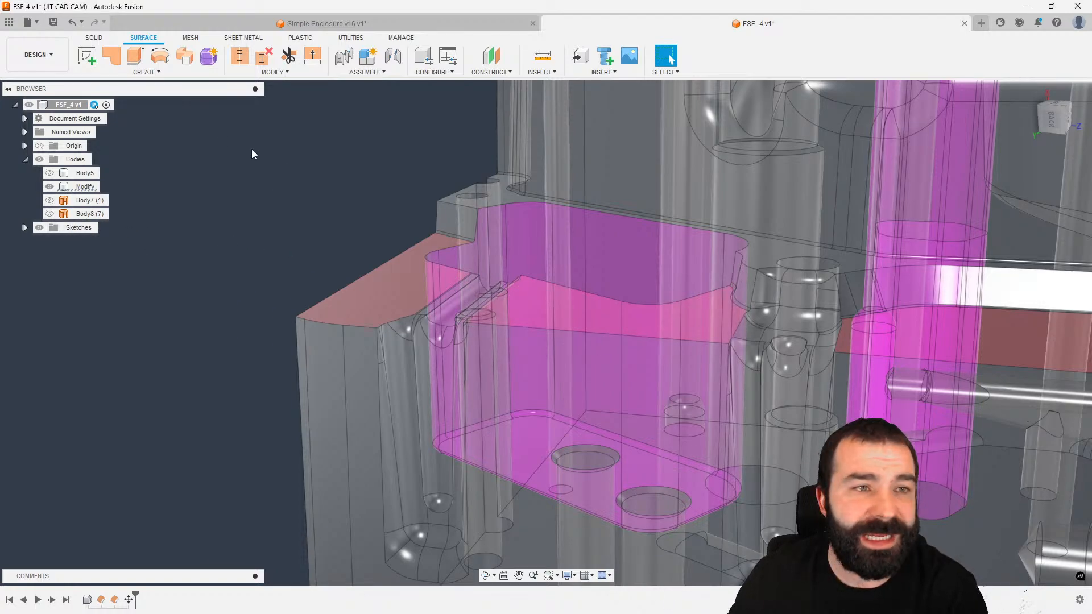
# Step: Create another 0 mm chained offset surface from the red face beside the magenta pocket, and hide the Modify body
pyautogui.click(146, 78)
pyautogui.click(124, 194)
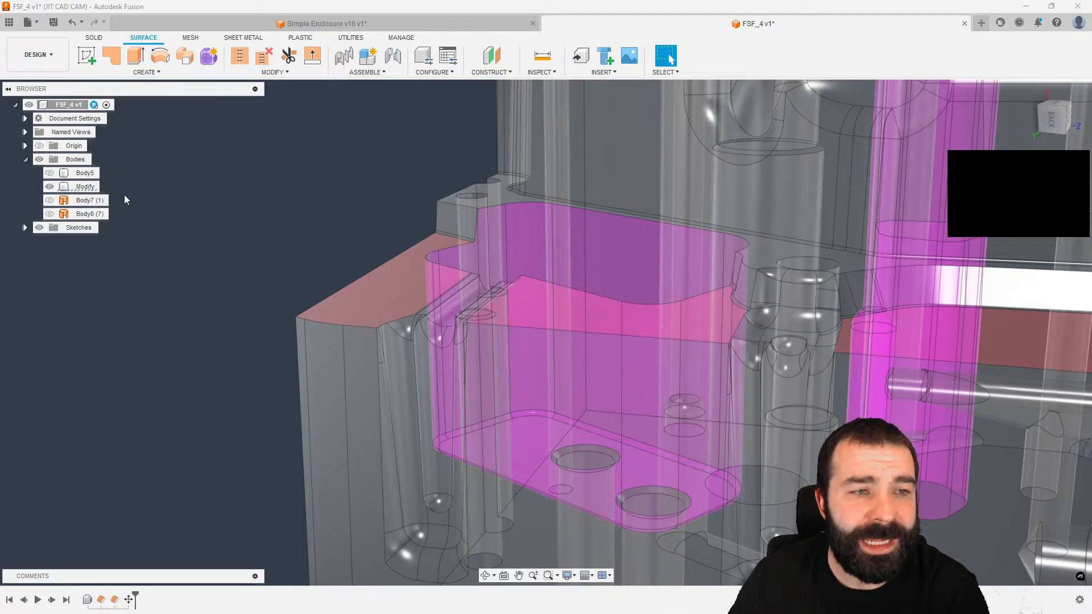
pyautogui.click(715, 323)
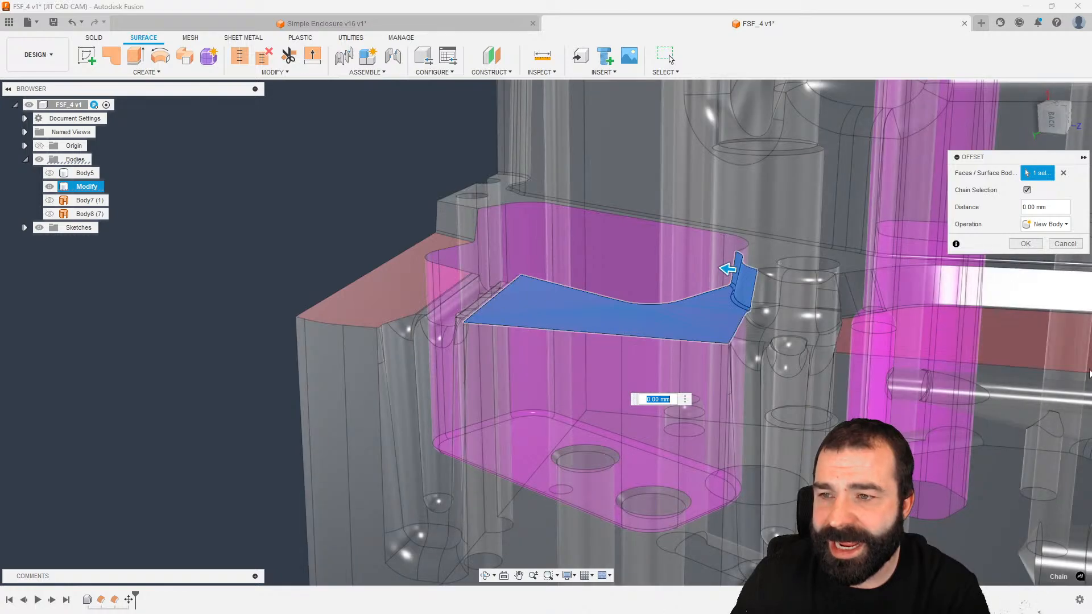
pyautogui.click(1026, 243)
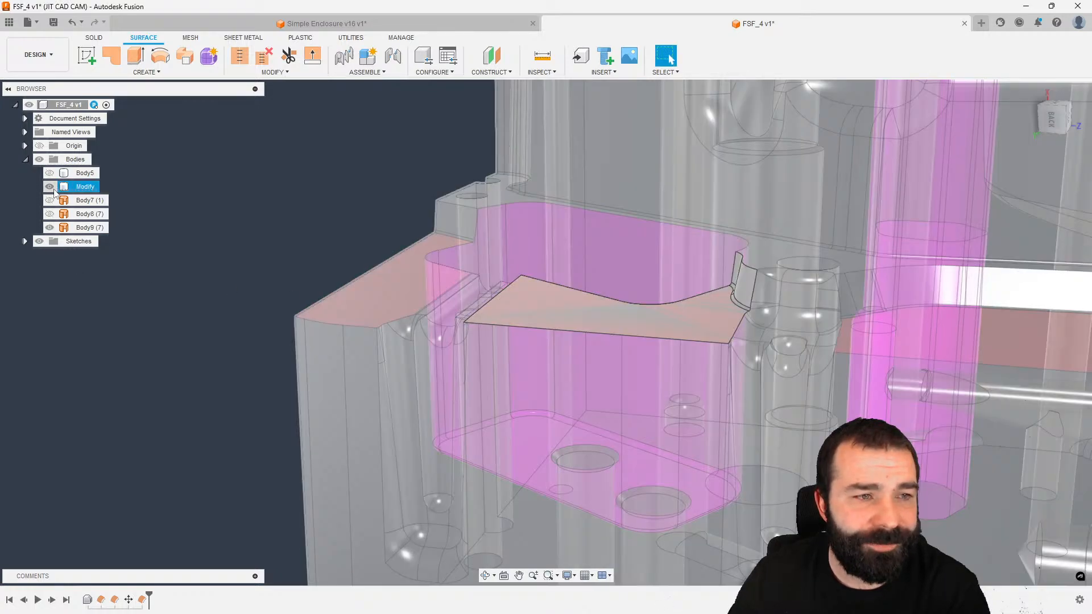
pyautogui.click(50, 187)
pyautogui.keyDown('shift'); pyautogui.moveTo(536, 282); pyautogui.dragTo(694, 285, button='middle'); pyautogui.keyUp('shift')
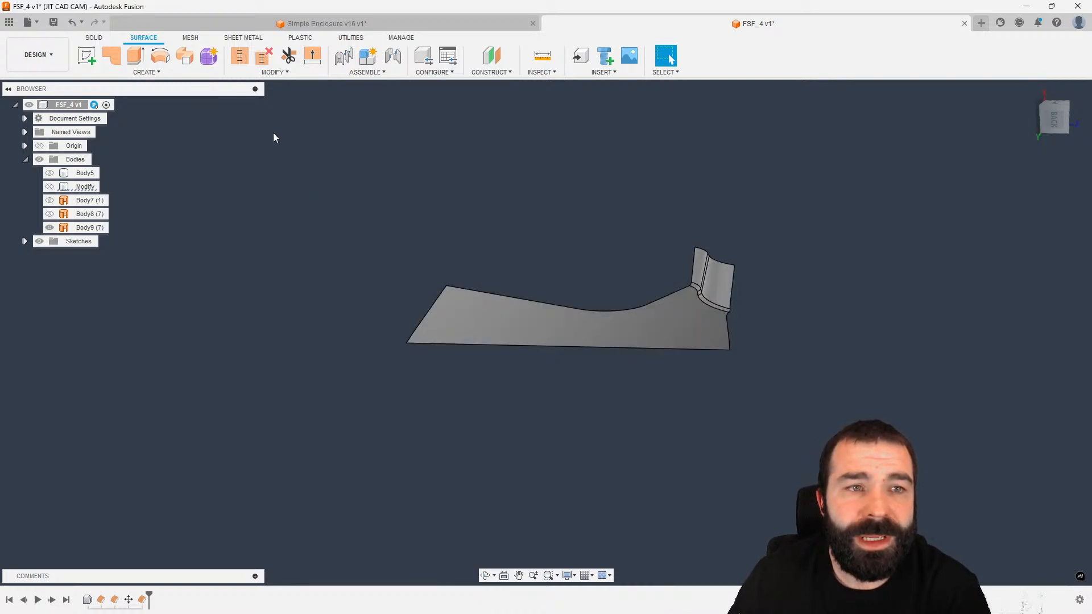
# Step: Unstitch the whole Body9 surface into separate face bodies, with Chain Selection on
pyautogui.click(263, 61)
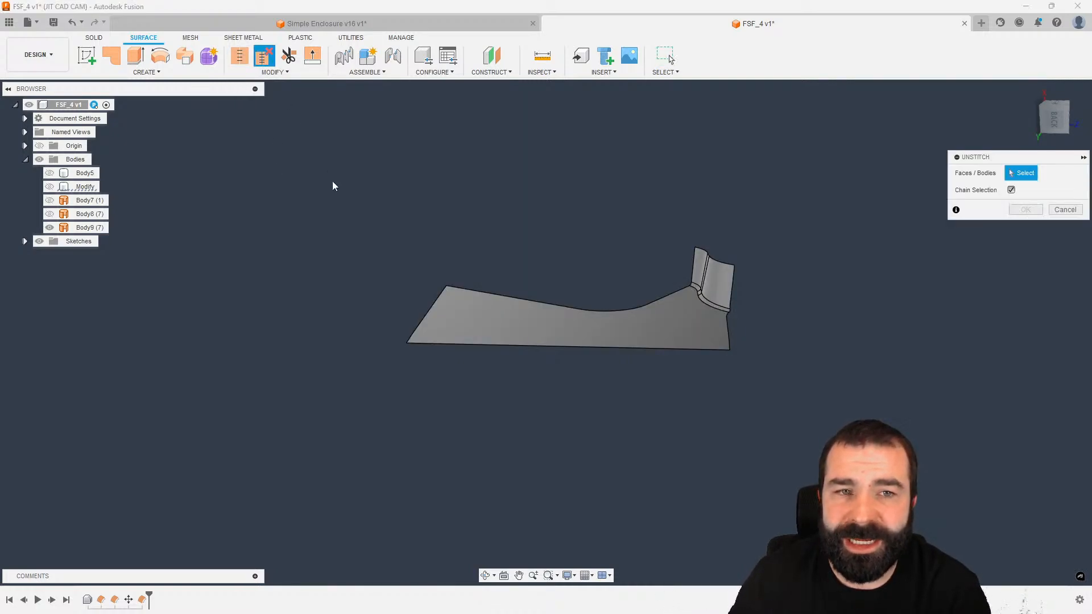
pyautogui.moveTo(319, 151); pyautogui.dragTo(878, 436)
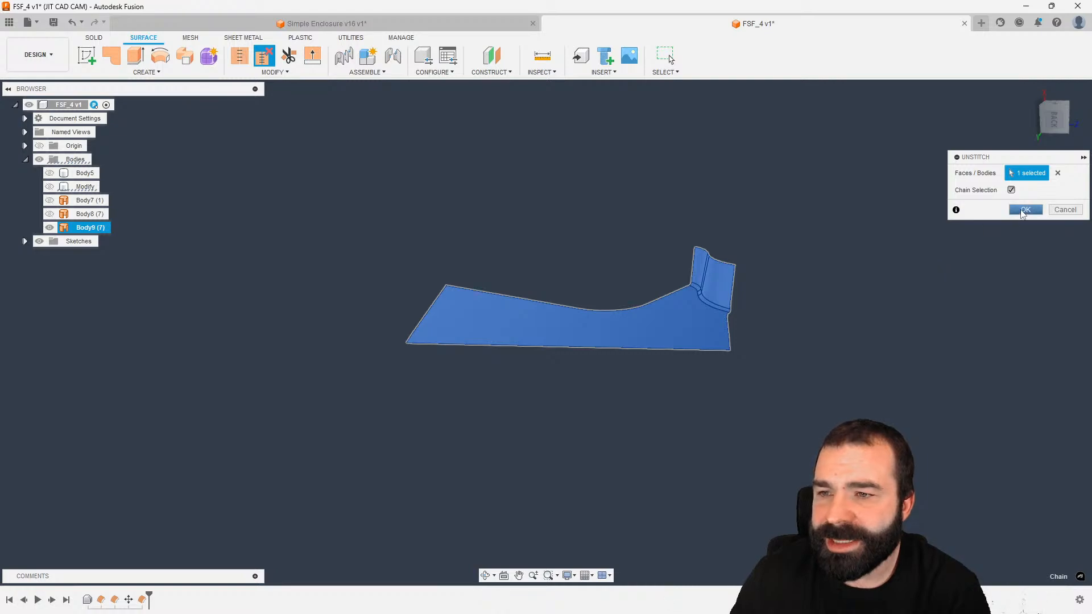
pyautogui.press('Return')
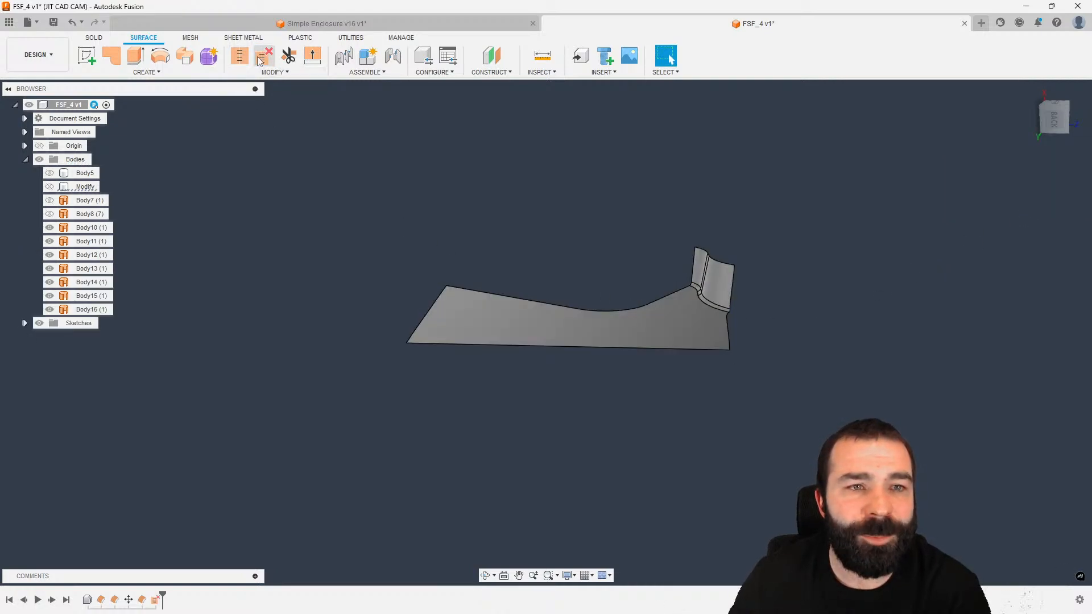
# Step: Extend the lower edge of the large curved wall surface by 2 mm, with Natural type and Free Edges alignment
pyautogui.click(312, 55)
pyautogui.scroll(3, 760, 307)
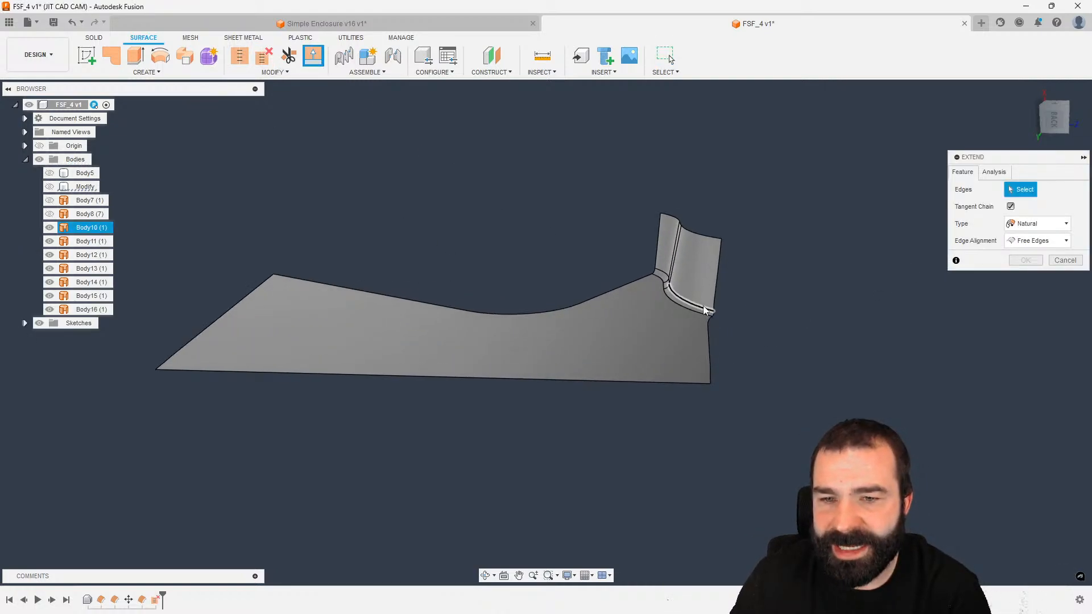
pyautogui.click(707, 311)
pyautogui.scroll(3, 601, 257)
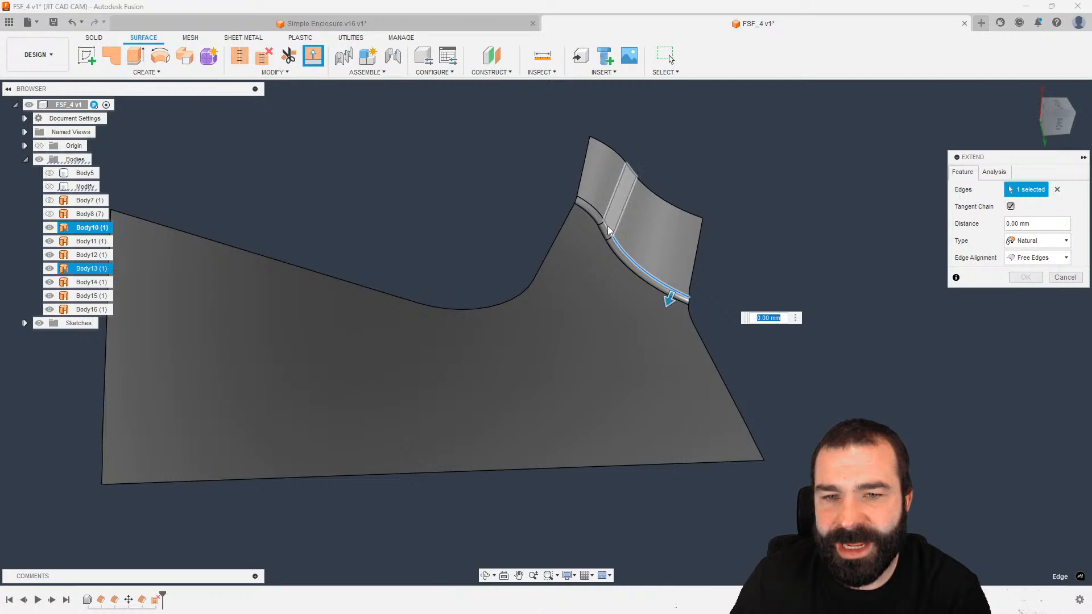
pyautogui.scroll(2, 606, 227)
pyautogui.keyDown('shift'); pyautogui.moveTo(606, 227); pyautogui.dragTo(534, 219, button='middle'); pyautogui.keyUp('shift')
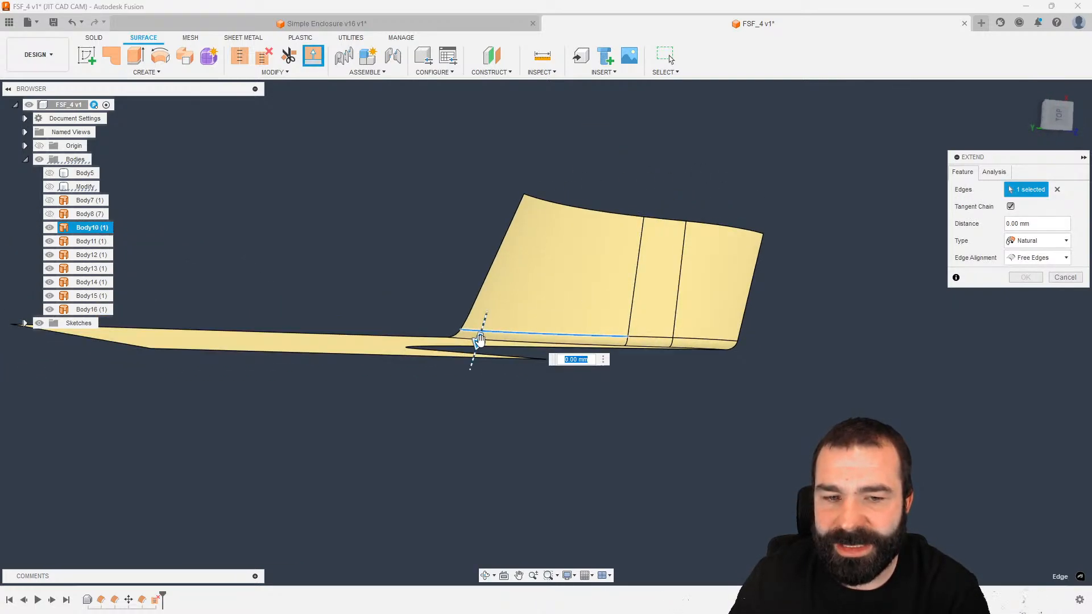
pyautogui.moveTo(479, 341); pyautogui.dragTo(469, 377)
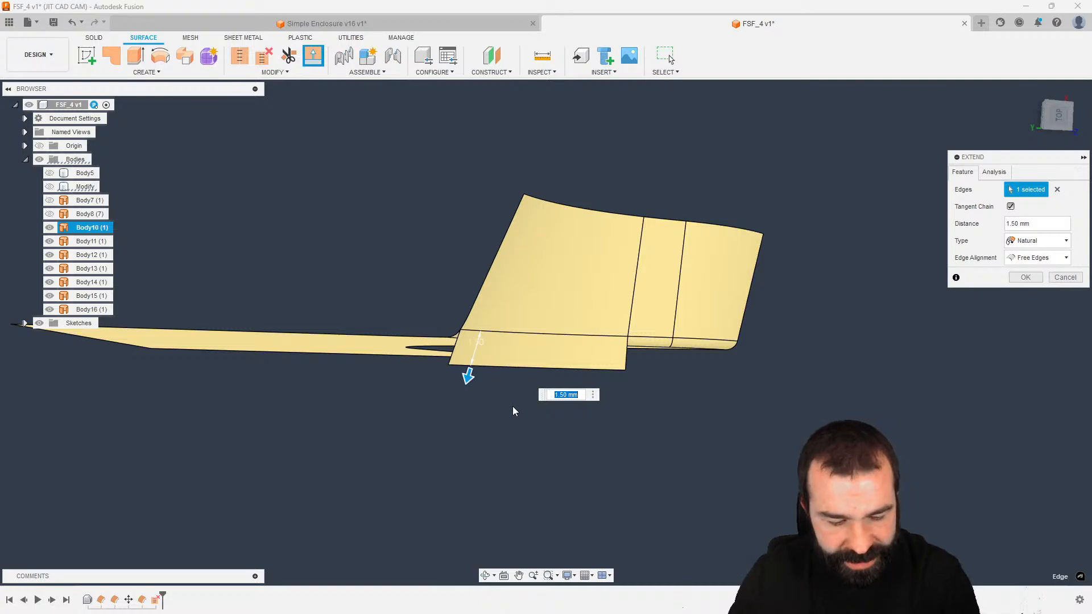
pyautogui.write('2')
pyautogui.click(1019, 278)
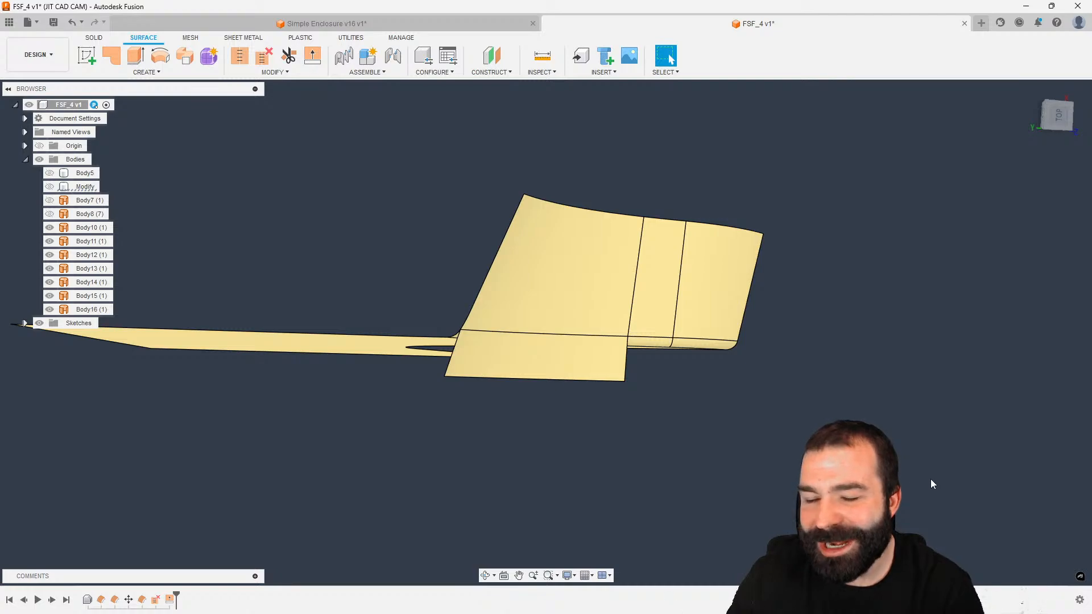
# Step: Try to extend the lower edge of the narrow wall strip beside the extended surface, using the Natural type
pyautogui.scroll(-1, 931, 479)
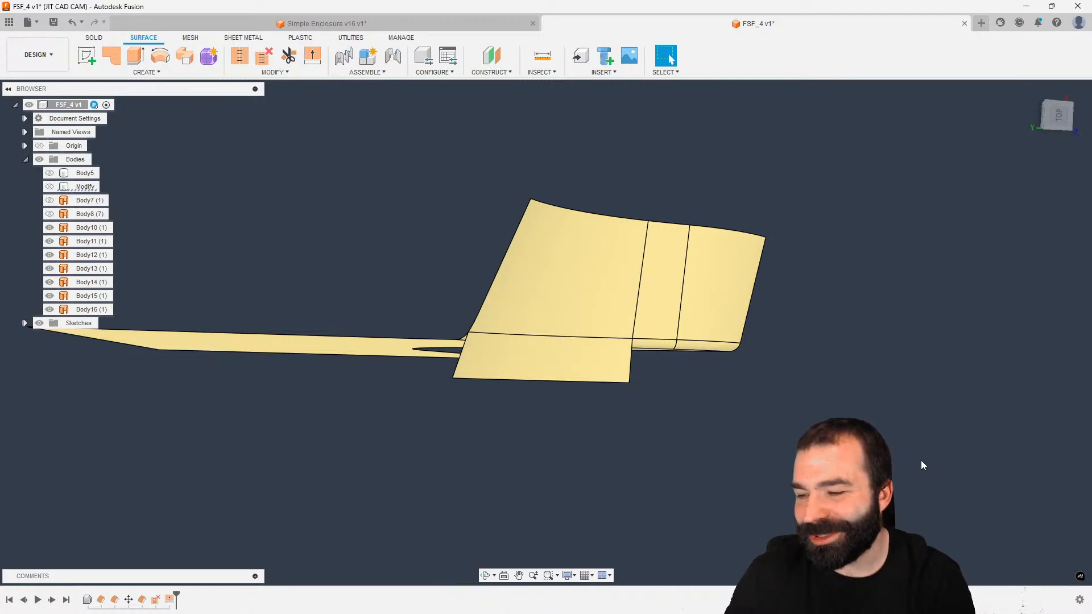
pyautogui.keyDown('shift'); pyautogui.moveTo(813, 484); pyautogui.dragTo(853, 478, button='middle'); pyautogui.keyUp('shift')
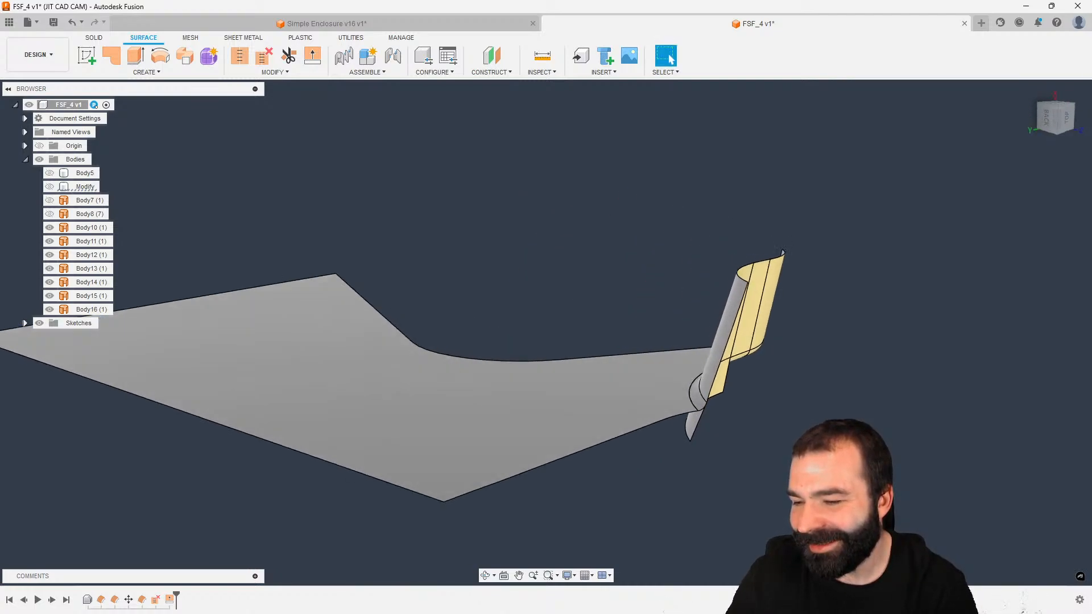
pyautogui.scroll(-1, 853, 477)
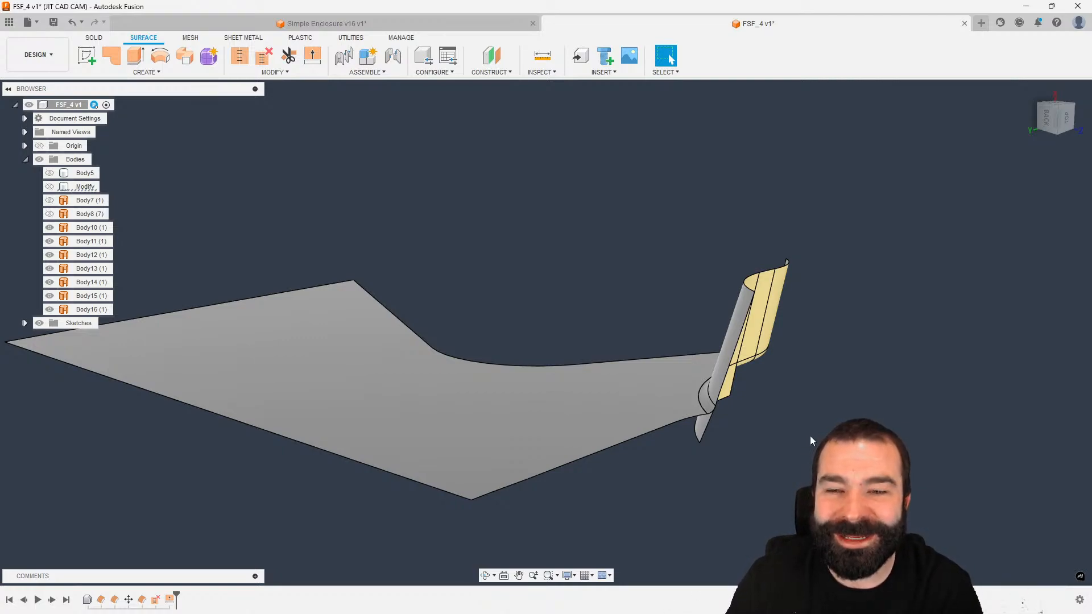
pyautogui.keyDown('shift'); pyautogui.moveTo(810, 435); pyautogui.dragTo(784, 404, button='middle'); pyautogui.keyUp('shift')
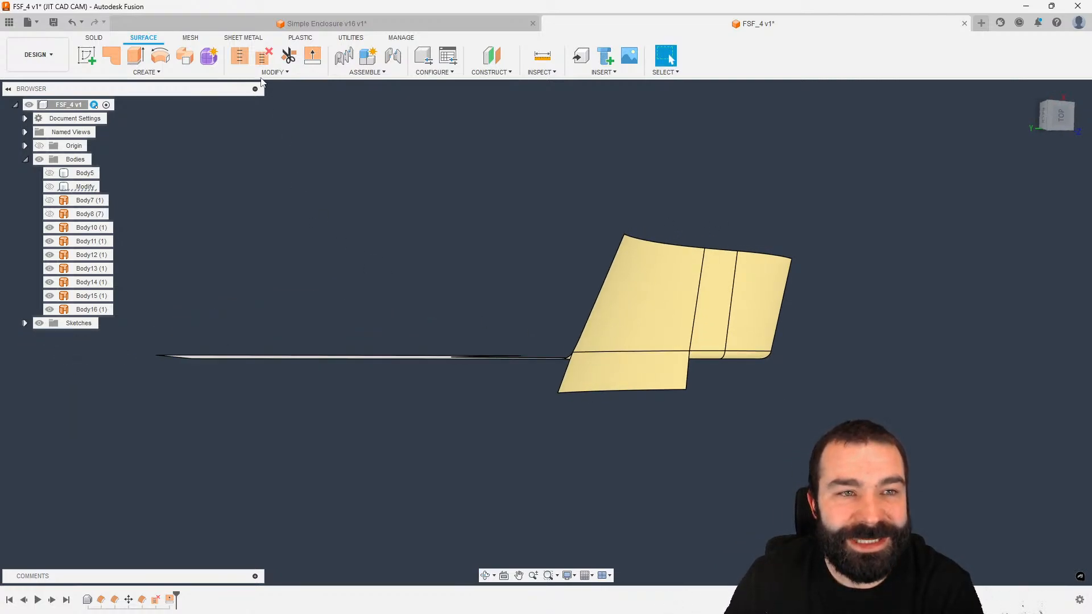
pyautogui.click(313, 56)
pyautogui.click(709, 357)
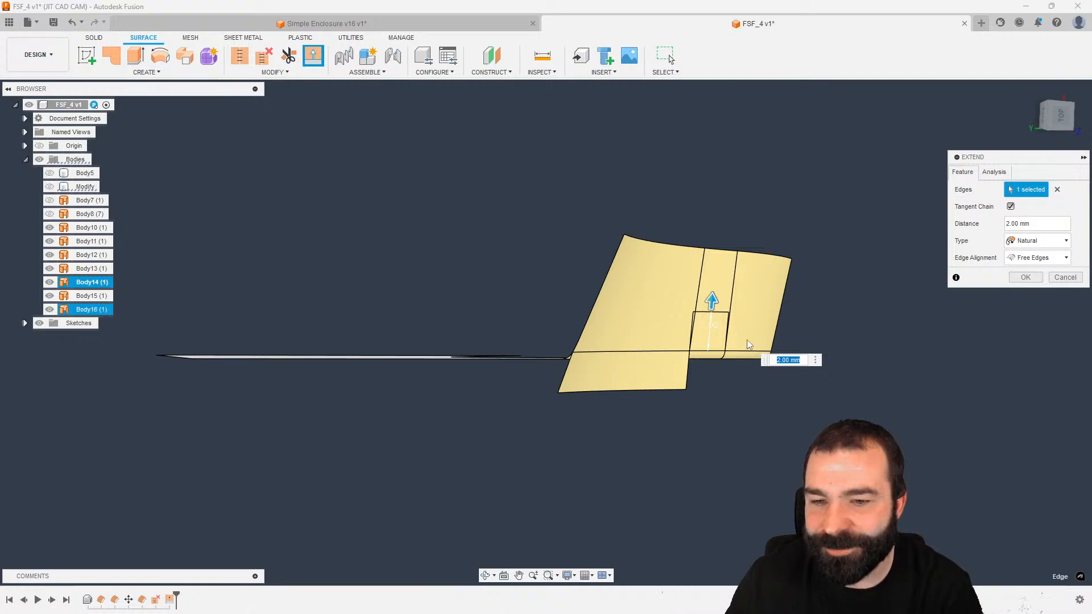
pyautogui.moveTo(714, 302); pyautogui.dragTo(713, 382)
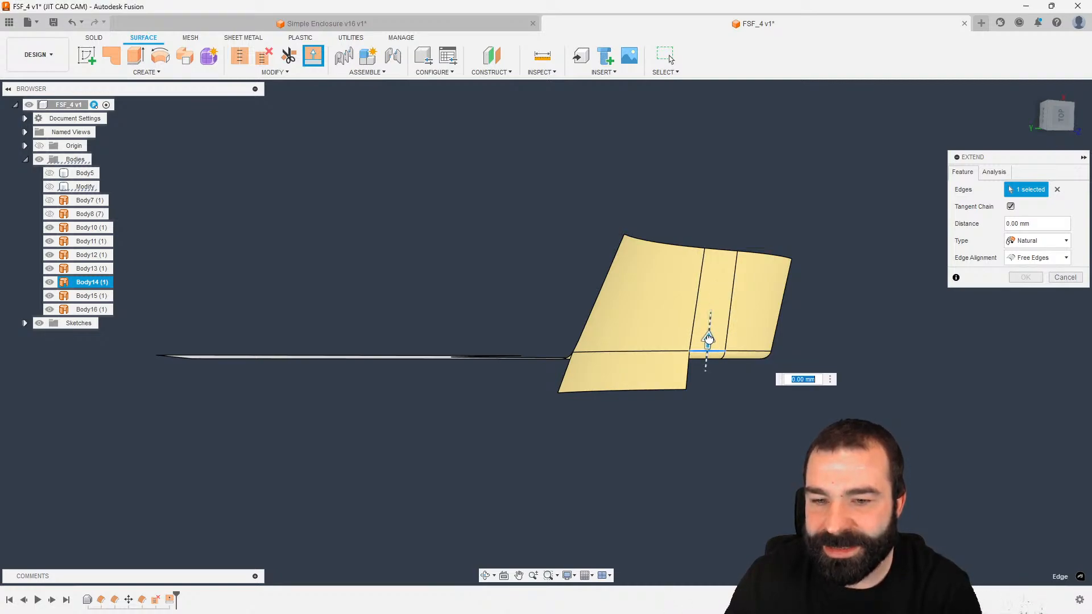
pyautogui.keyDown('shift'); pyautogui.moveTo(725, 372); pyautogui.dragTo(836, 346, button='middle'); pyautogui.keyUp('shift')
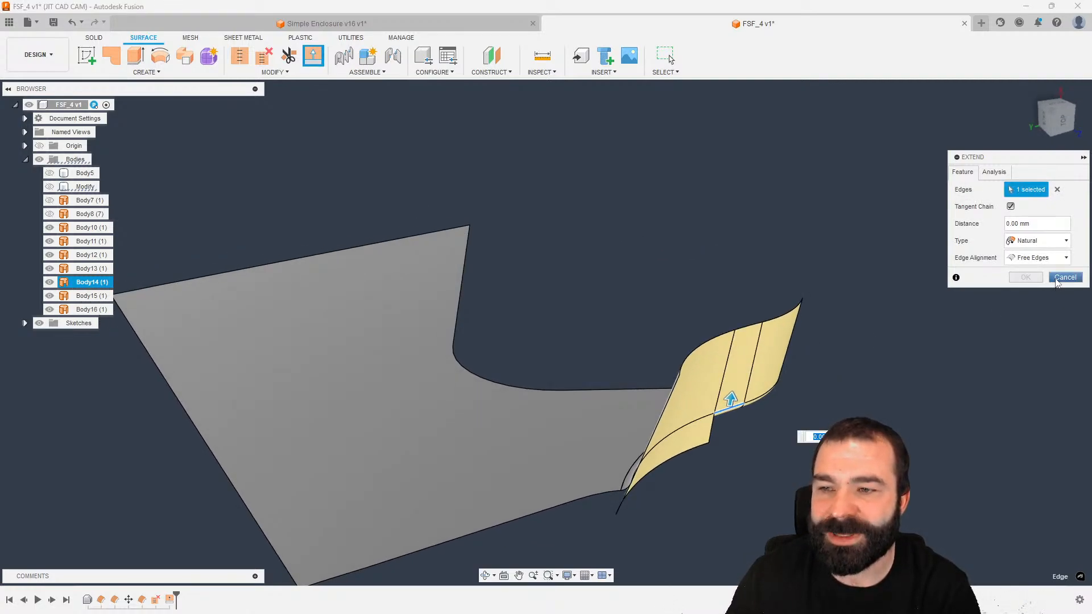
pyautogui.press('Escape')
# Step: Undo the wall edge extension and the unstitching of the surface body
pyautogui.keyDown('shift'); pyautogui.moveTo(816, 395); pyautogui.dragTo(835, 379, button='middle'); pyautogui.keyUp('shift')
pyautogui.hotkey('ctrl', 'z')
pyautogui.hotkey('ctrl', 'z')
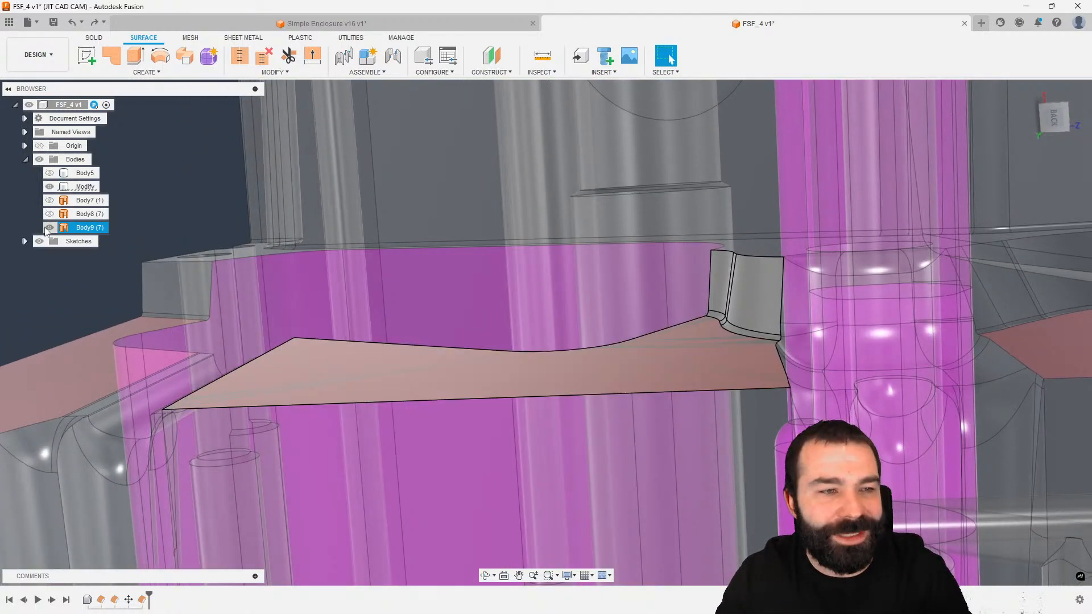
# Step: Restore the Modify body to full opacity and clear the selection
pyautogui.rightClick(82, 187)
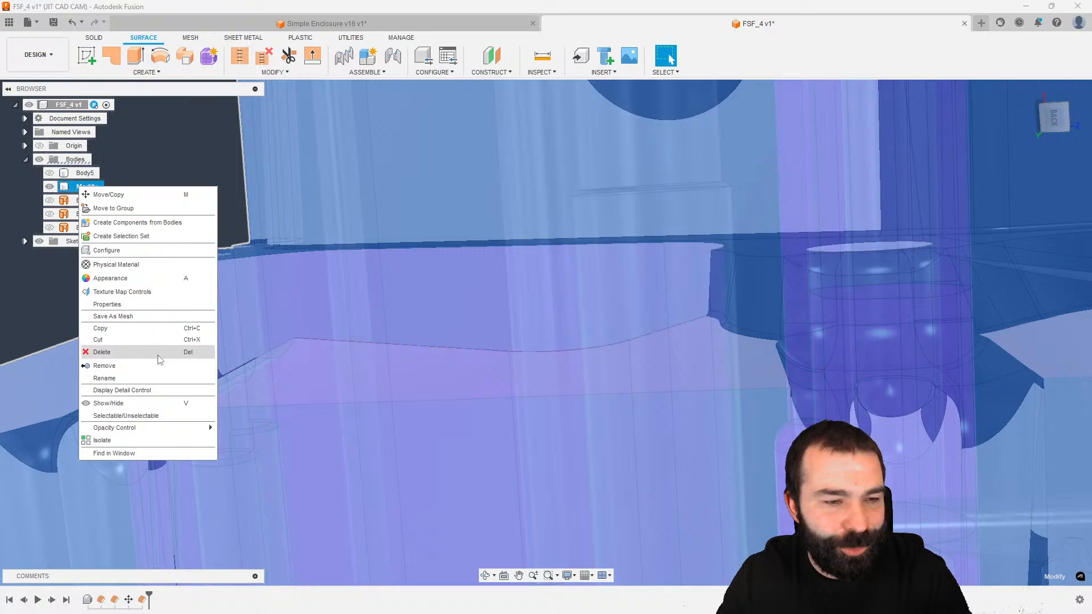
pyautogui.moveTo(142, 426)
pyautogui.click(248, 541)
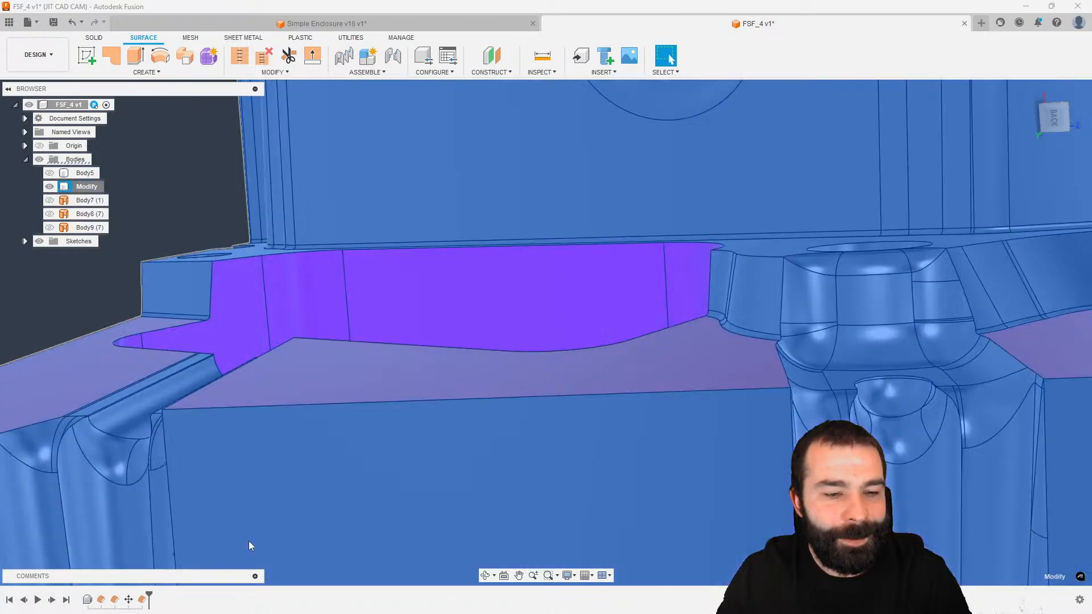
pyautogui.scroll(-4, 610, 405)
pyautogui.click(188, 323)
# Step: Switch to the Manufacture workspace and display the Scallop1 toolpath on the red face beside the magenta pocket
pyautogui.keyDown('shift'); pyautogui.moveTo(572, 349); pyautogui.dragTo(690, 415, button='middle'); pyautogui.keyUp('shift')
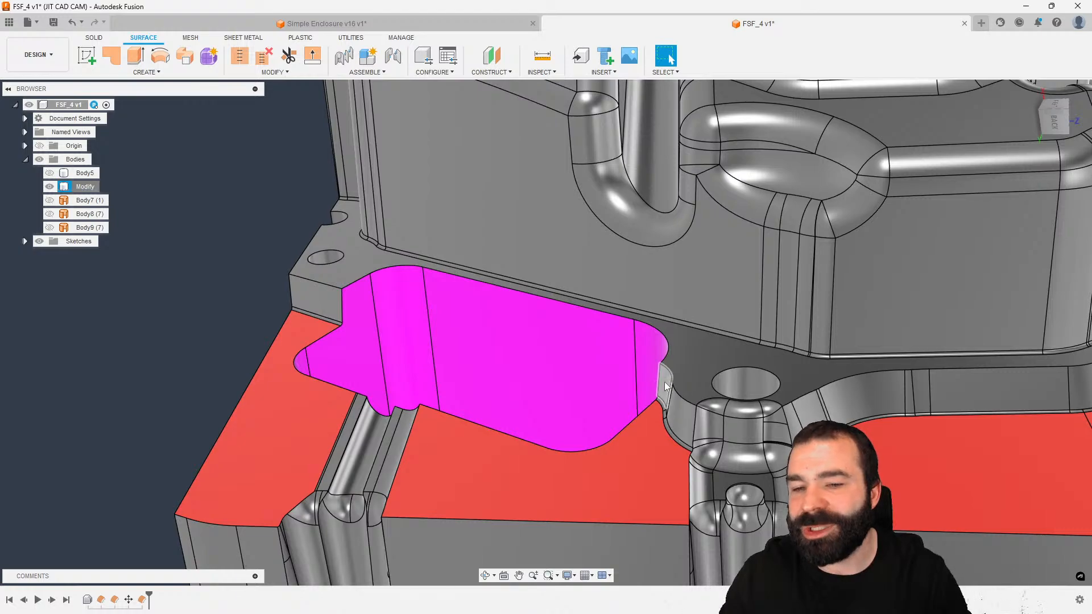
pyautogui.keyDown('shift'); pyautogui.moveTo(674, 394); pyautogui.dragTo(689, 410, button='middle'); pyautogui.keyUp('shift')
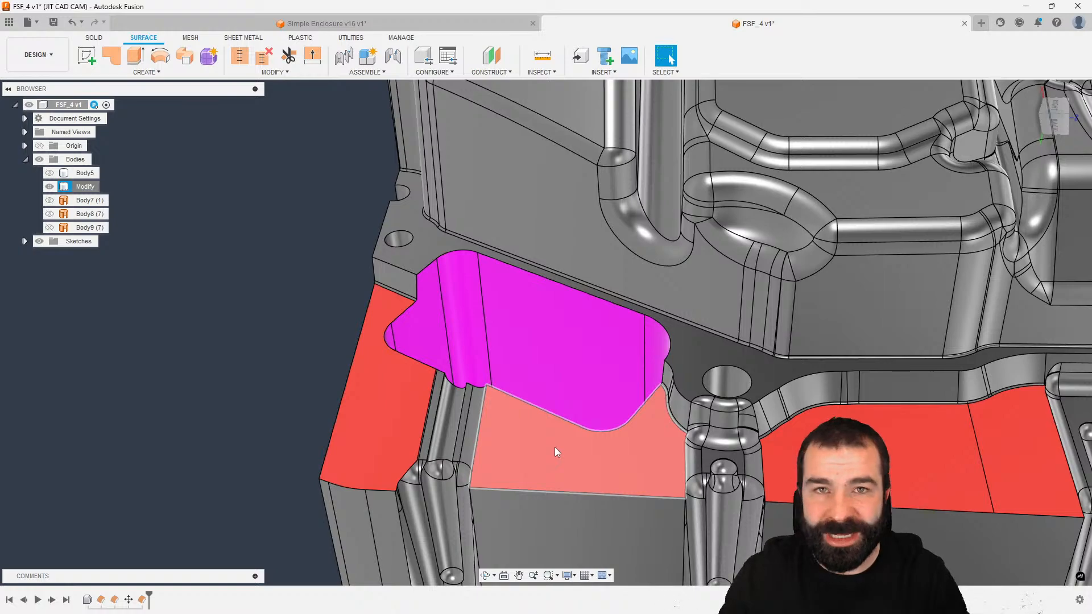
pyautogui.keyDown('shift'); pyautogui.moveTo(554, 447); pyautogui.dragTo(675, 406, button='middle'); pyautogui.keyUp('shift')
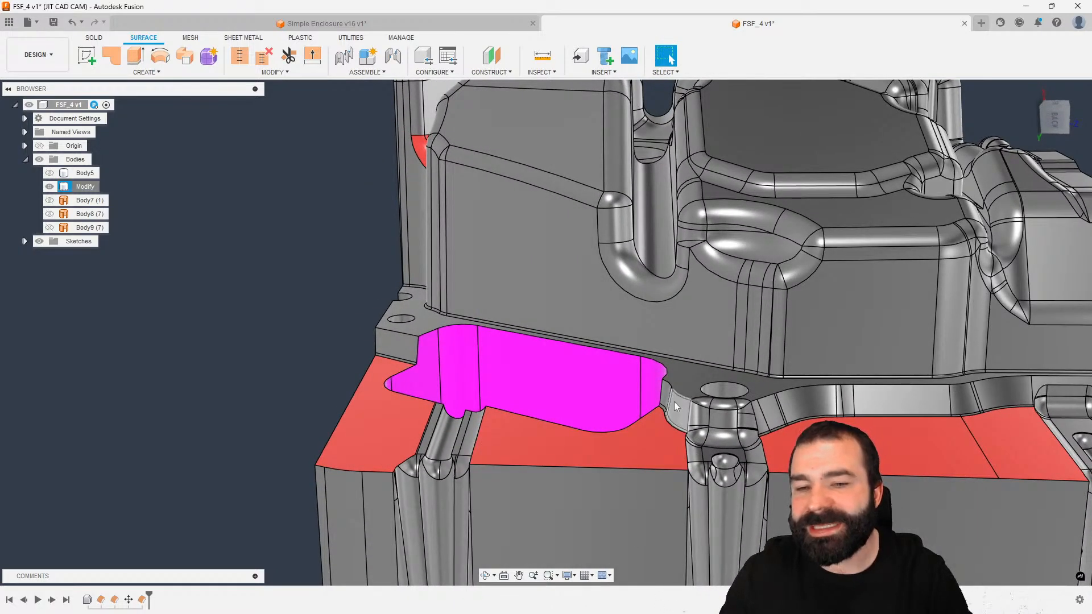
pyautogui.click(38, 55)
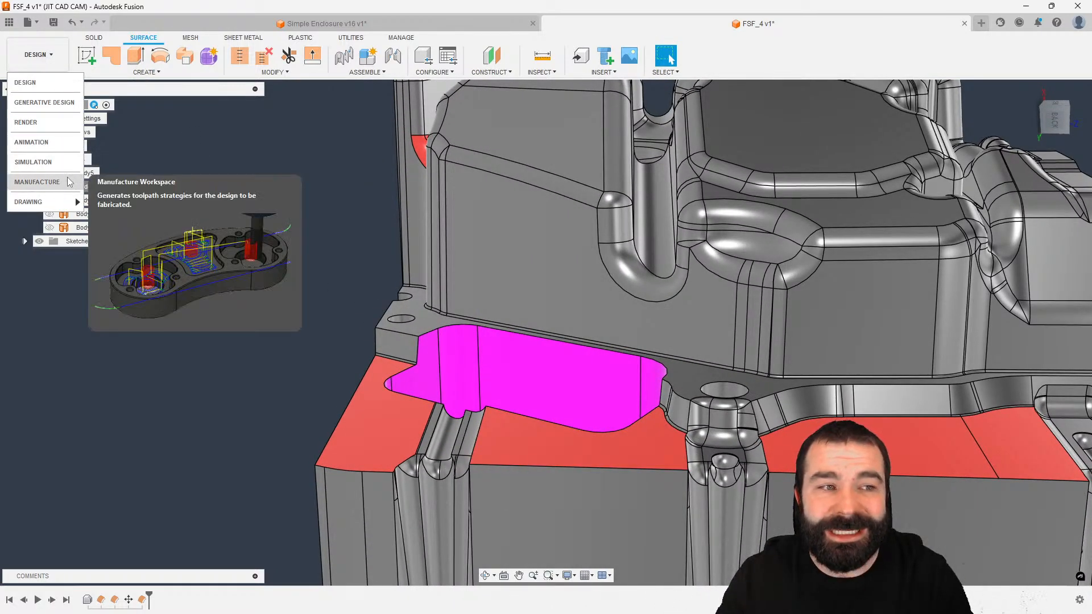
pyautogui.click(37, 182)
pyautogui.click(106, 201)
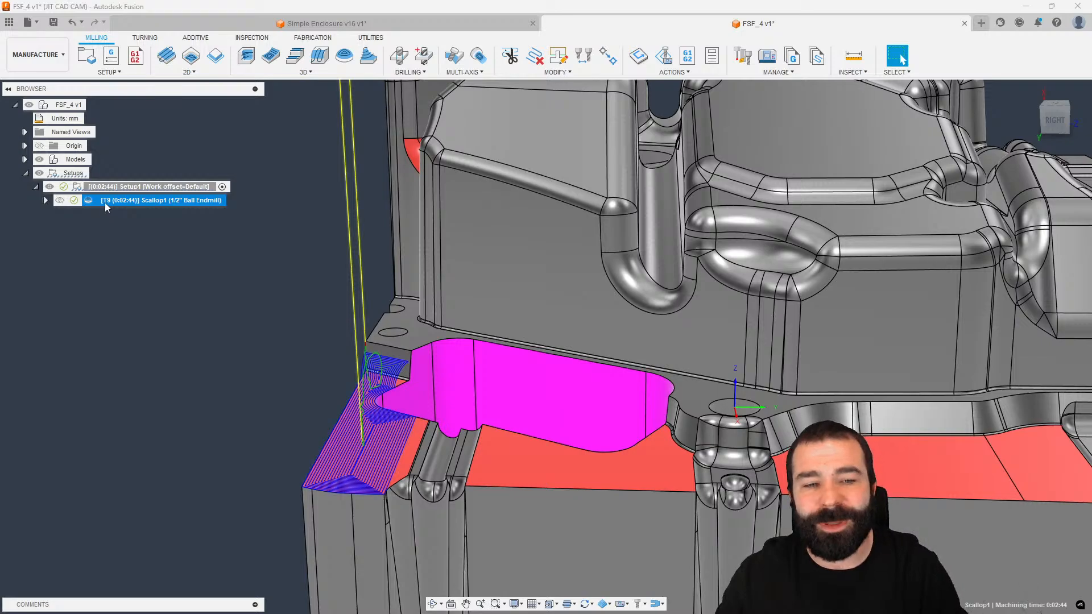
pyautogui.keyDown('shift'); pyautogui.moveTo(153, 241); pyautogui.dragTo(482, 403, button='middle'); pyautogui.keyUp('shift')
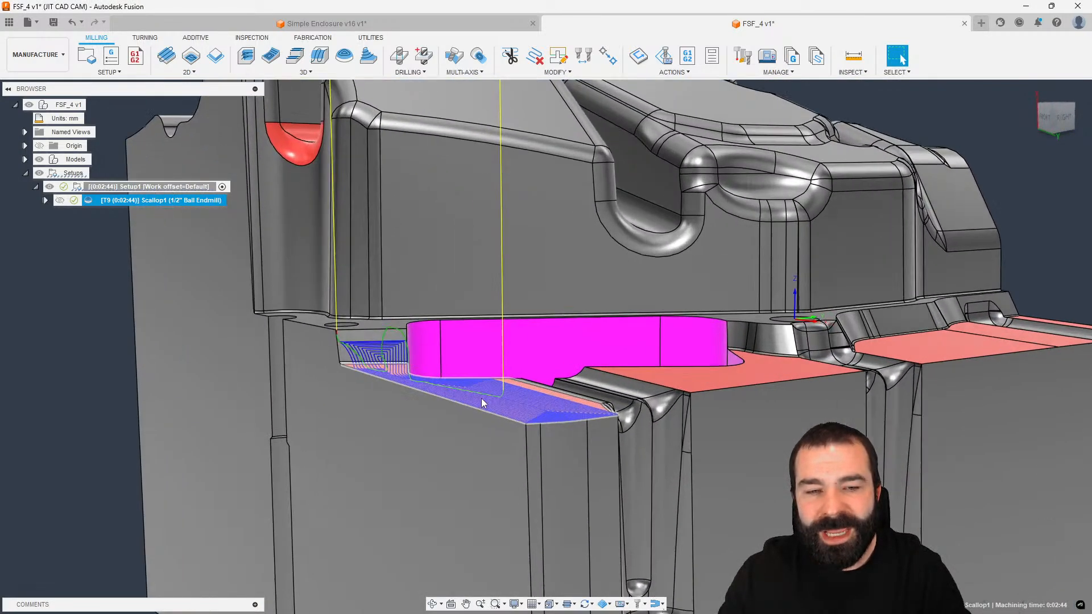
pyautogui.scroll(2, 383, 362)
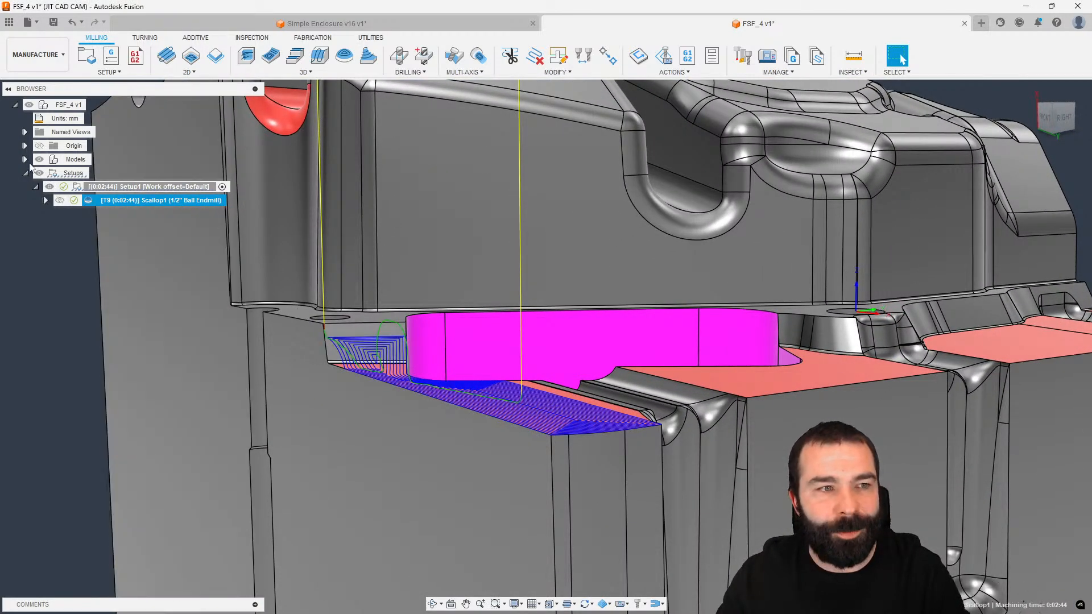
# Step: Show Body5 alongside the Modify body and examine the Scallop1 toolpath against the original and offset faces
pyautogui.click(25, 159)
pyautogui.click(36, 173)
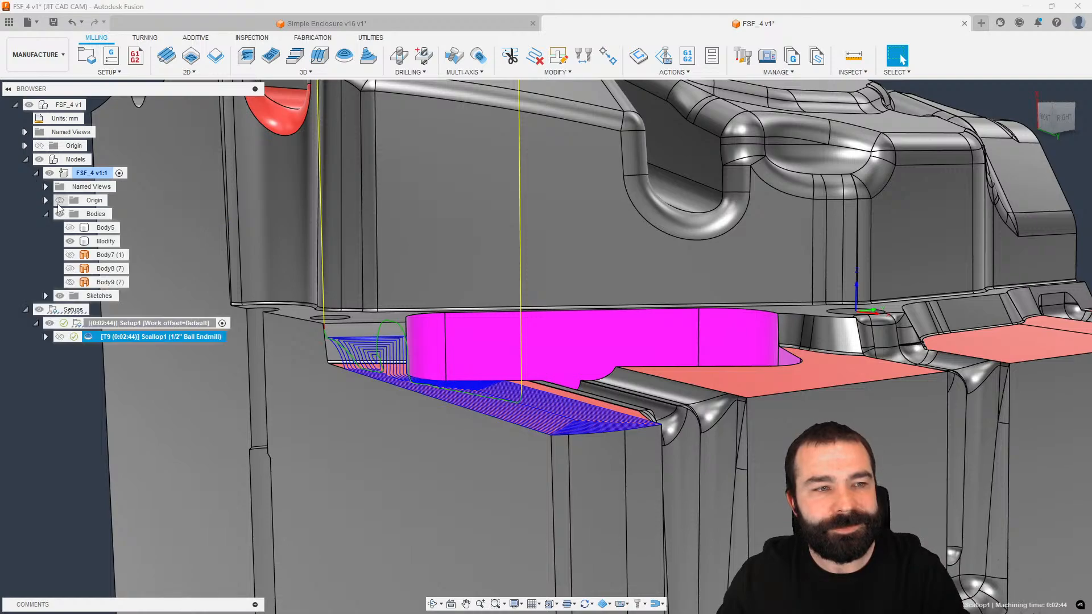
pyautogui.click(70, 227)
pyautogui.scroll(2, 652, 445)
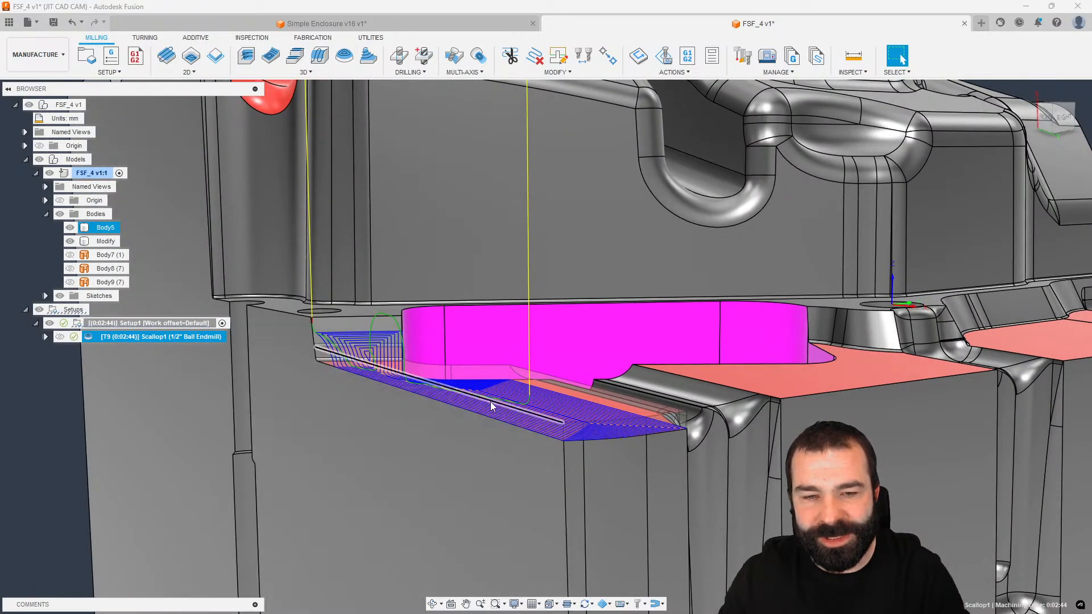
pyautogui.scroll(-2, 652, 444)
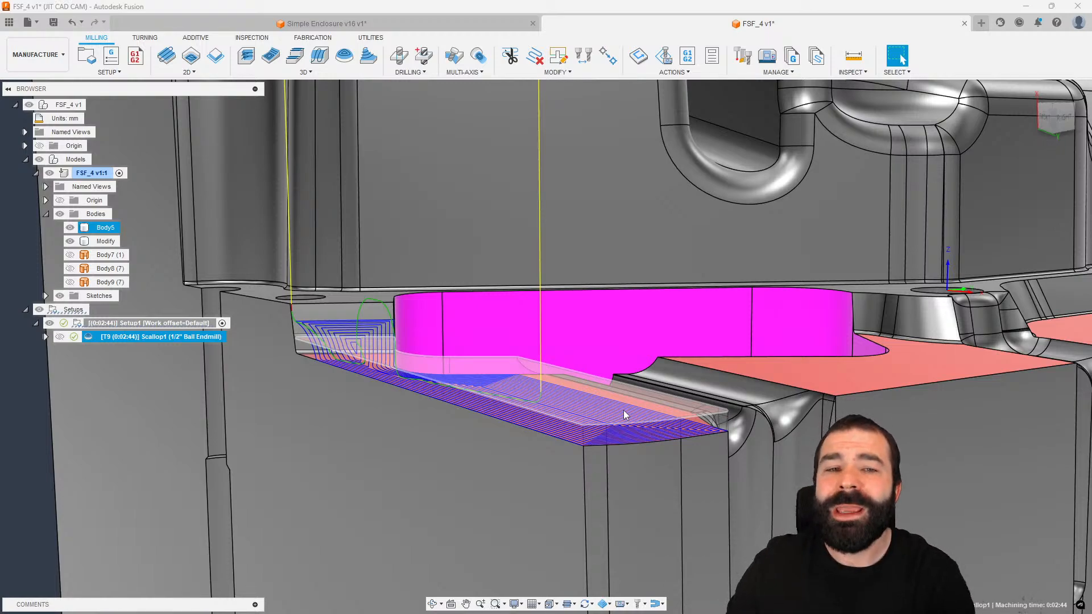
pyautogui.scroll(-1, 494, 393)
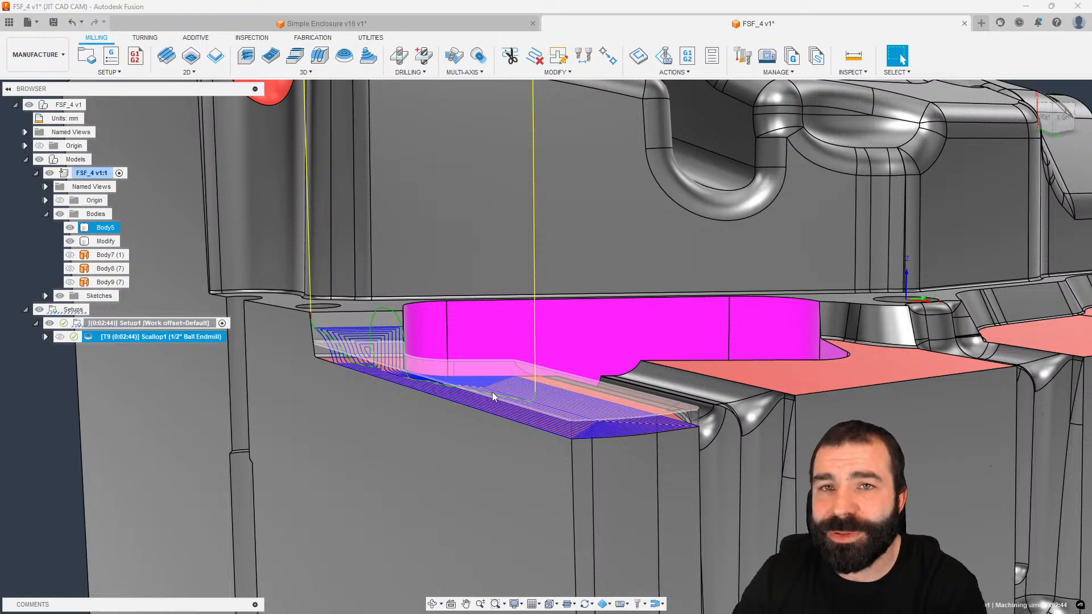
pyautogui.scroll(-3, 494, 398)
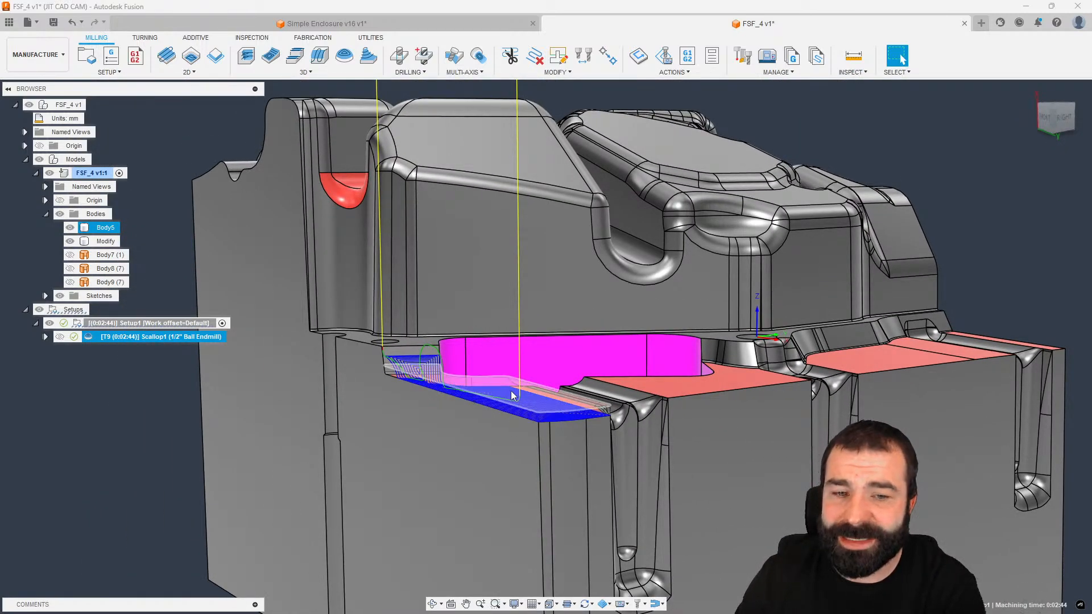
pyautogui.keyDown('shift'); pyautogui.moveTo(510, 390); pyautogui.dragTo(483, 435, button='middle'); pyautogui.keyUp('shift')
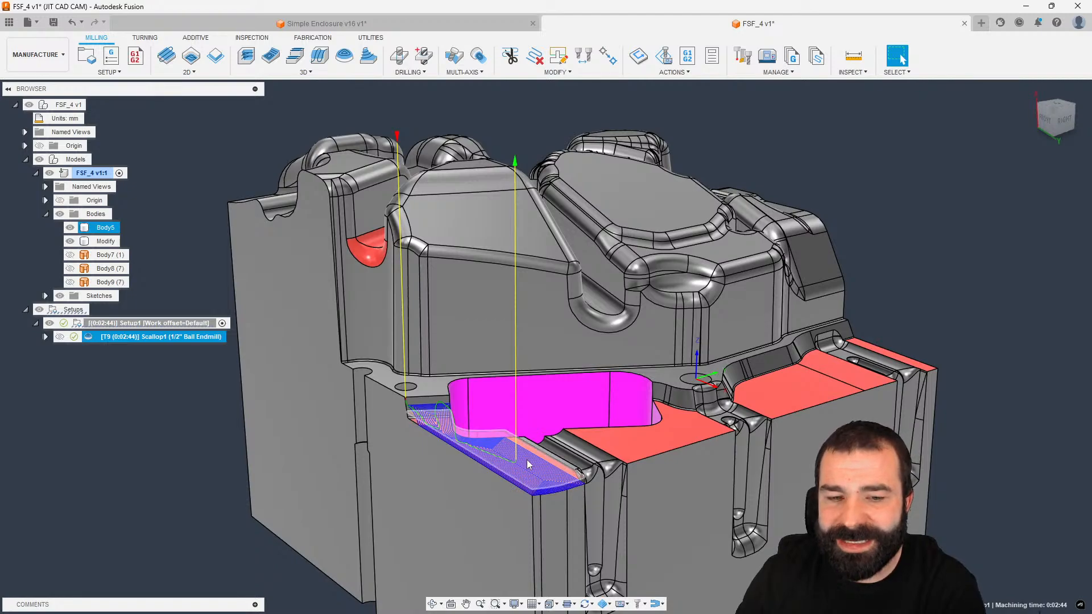
# Step: Create a second milling setup with the Modify body as its model
pyautogui.click(193, 448)
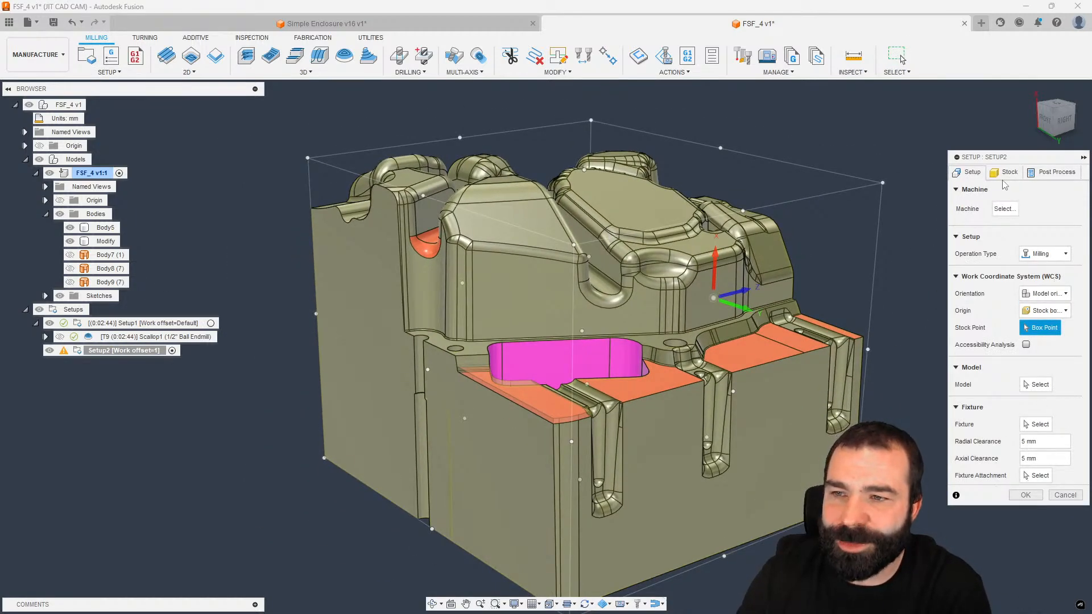
pyautogui.click(1034, 382)
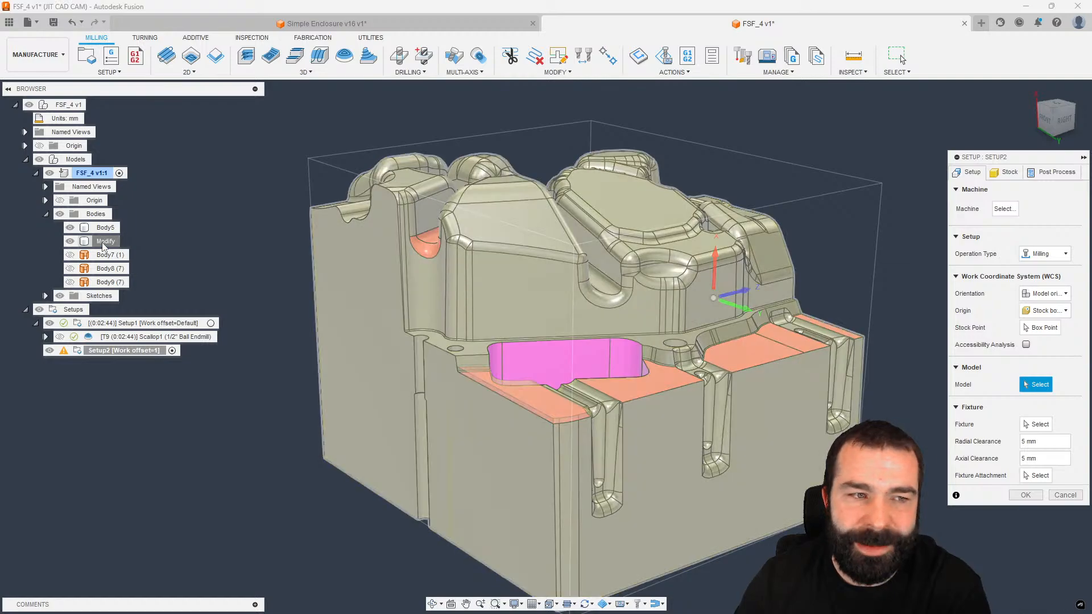
pyautogui.click(106, 241)
# Step: Define the Setup2 stock from a solid, using Body5 as the stock body, and accept the setup
pyautogui.click(1004, 172)
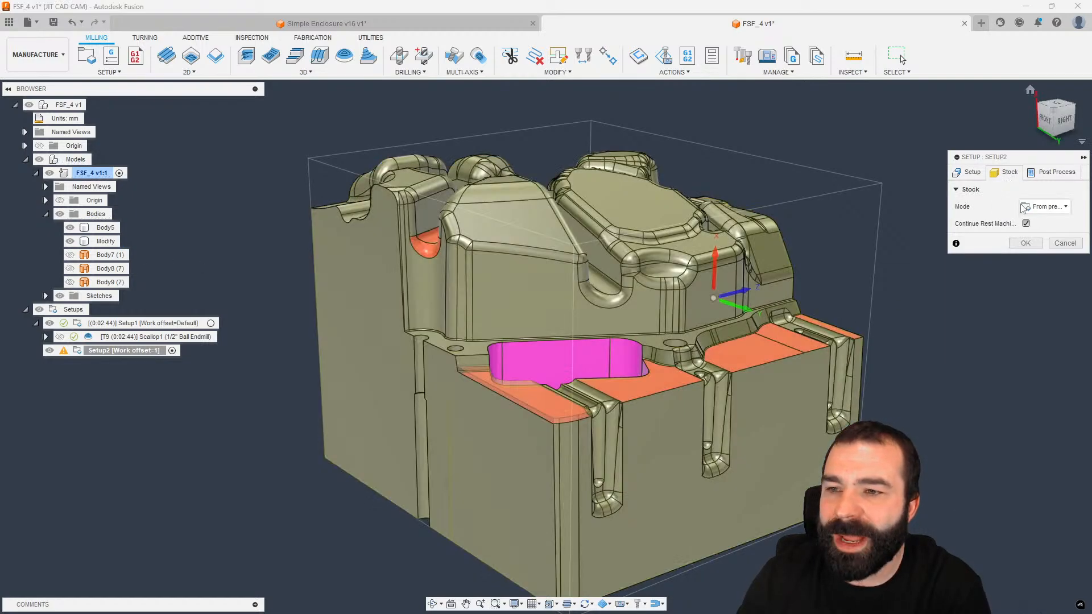
pyautogui.click(1044, 206)
pyautogui.click(1041, 291)
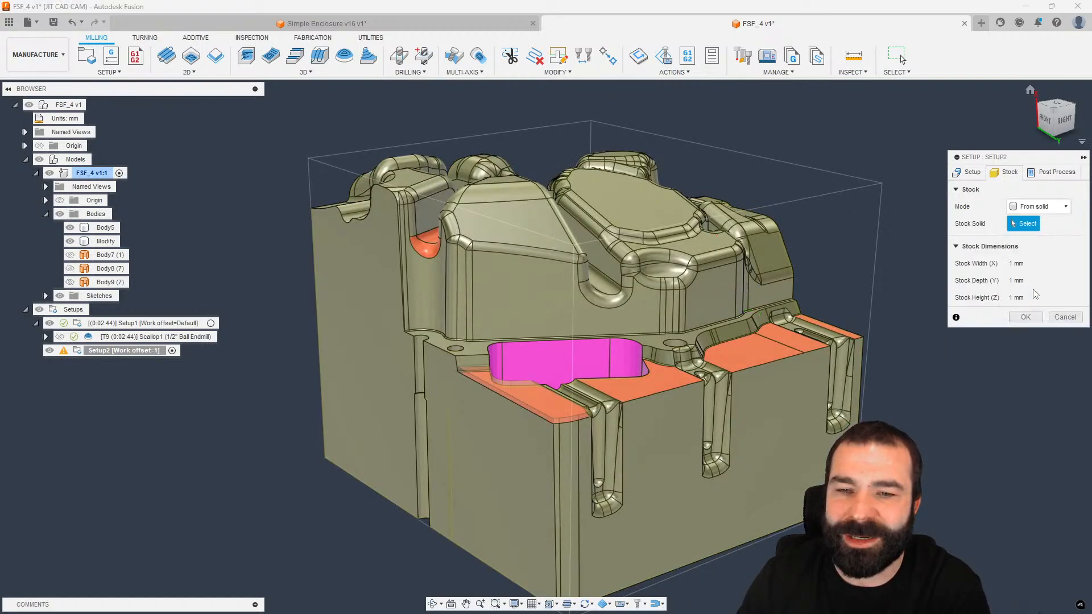
pyautogui.click(106, 228)
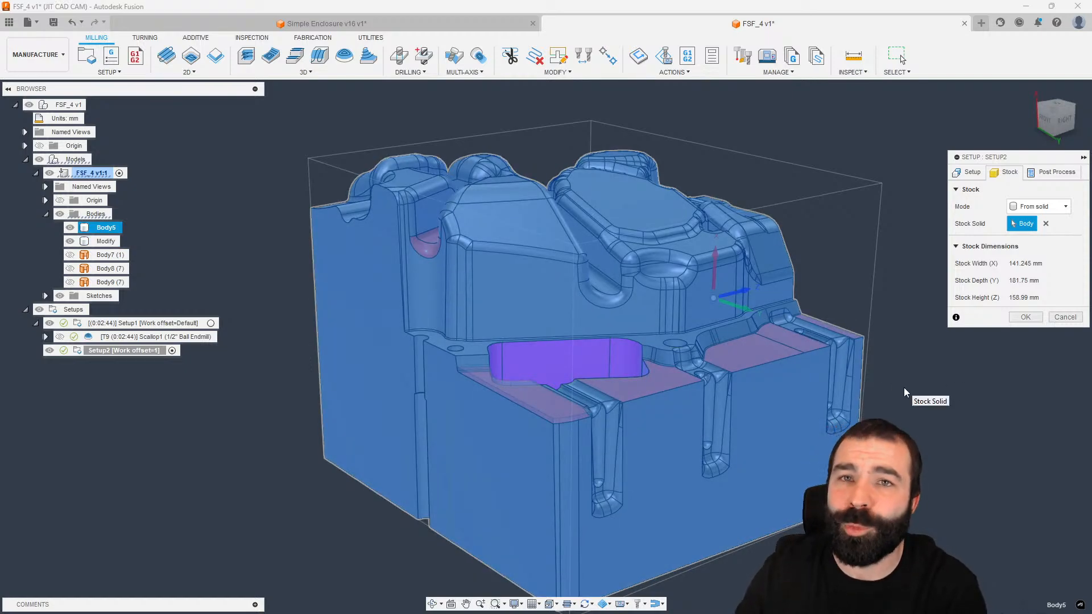
pyautogui.click(1025, 317)
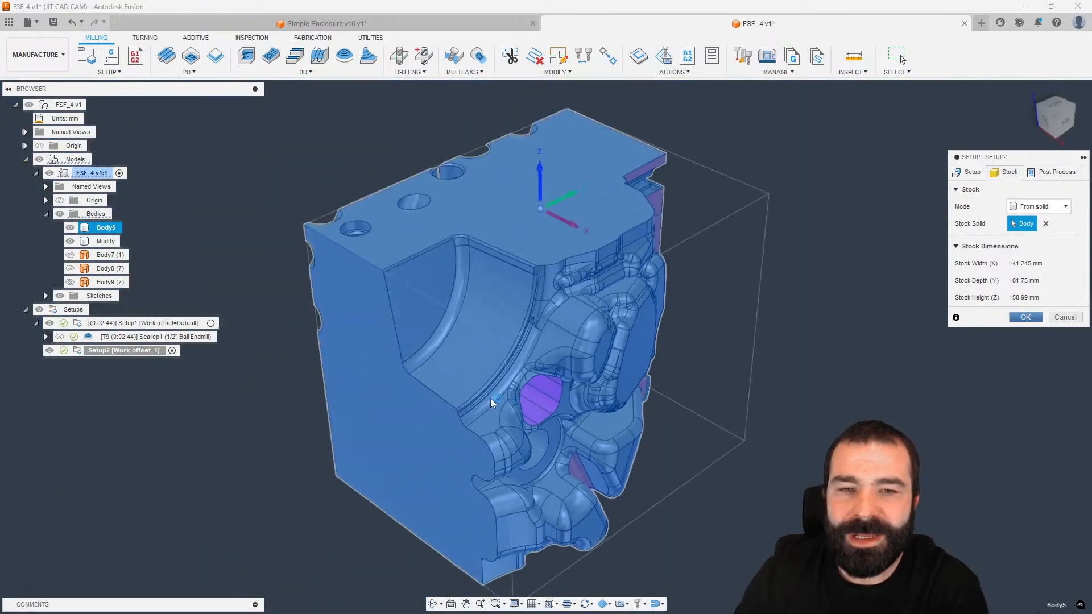
# Step: Start a 3D Adaptive Clearing operation in Setup2
pyautogui.scroll(-2, 603, 387)
pyautogui.keyDown('shift'); pyautogui.moveTo(603, 388); pyautogui.dragTo(438, 336, button='middle'); pyautogui.keyUp('shift')
pyautogui.scroll(3, 500, 357)
pyautogui.scroll(5, 373, 305)
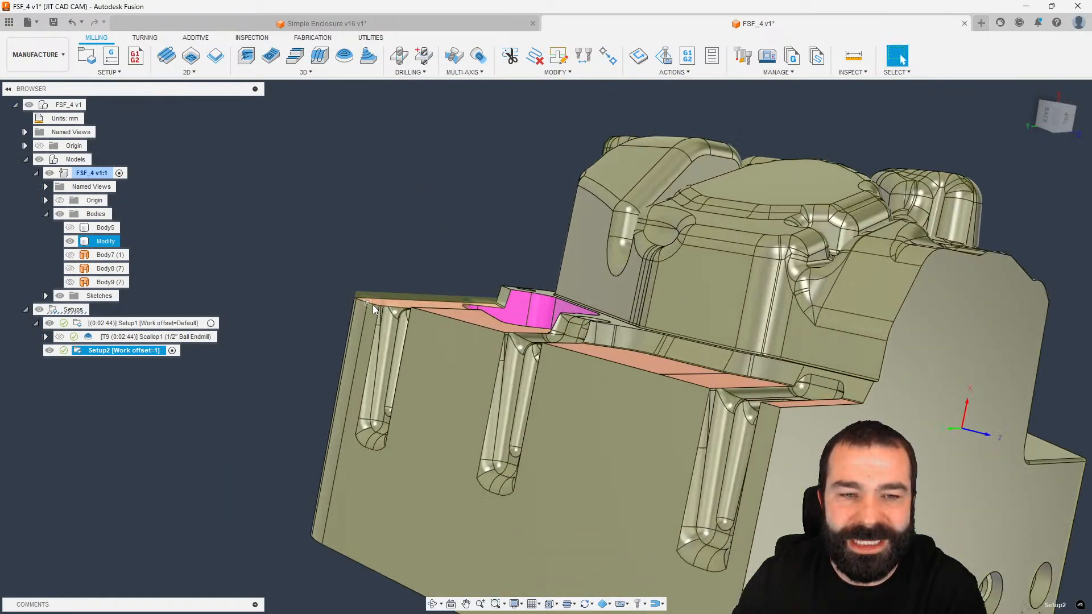
pyautogui.keyDown('shift'); pyautogui.moveTo(422, 292); pyautogui.dragTo(726, 390, button='middle'); pyautogui.keyUp('shift')
pyautogui.scroll(-3, 727, 390)
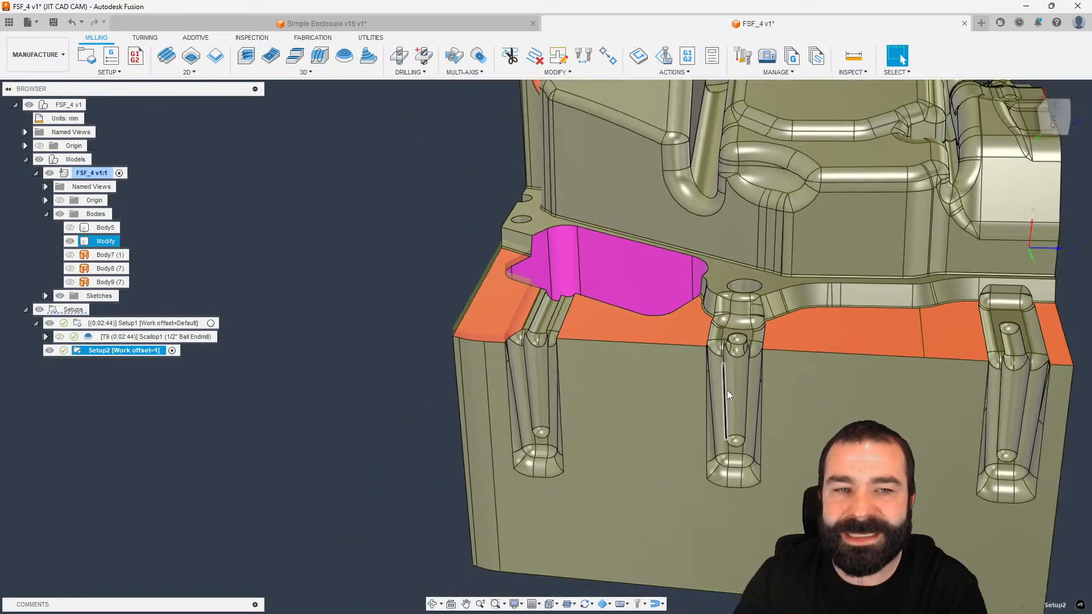
pyautogui.click(306, 72)
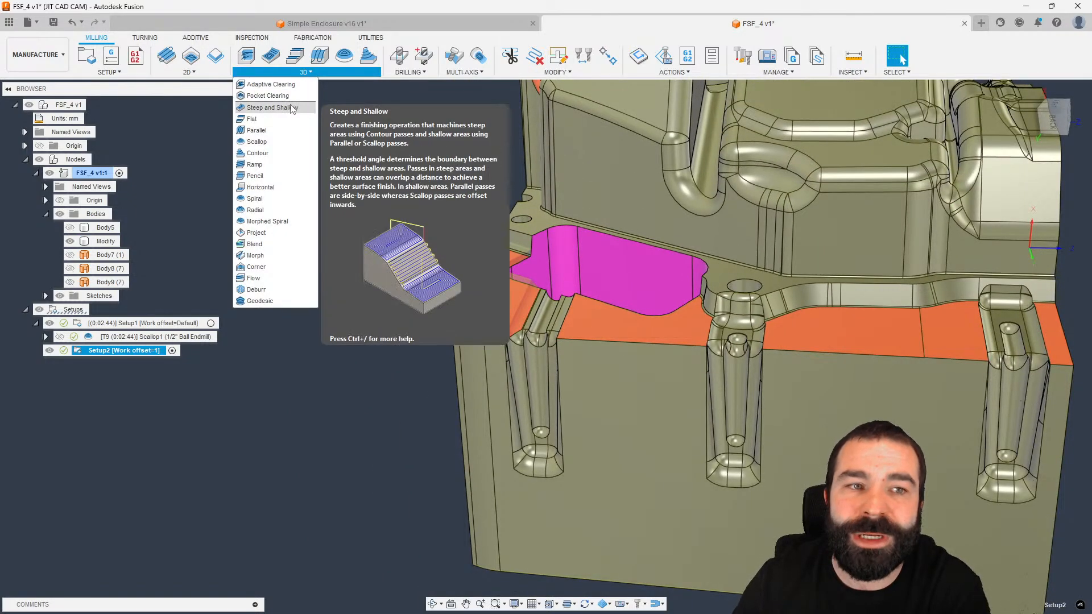
pyautogui.click(267, 84)
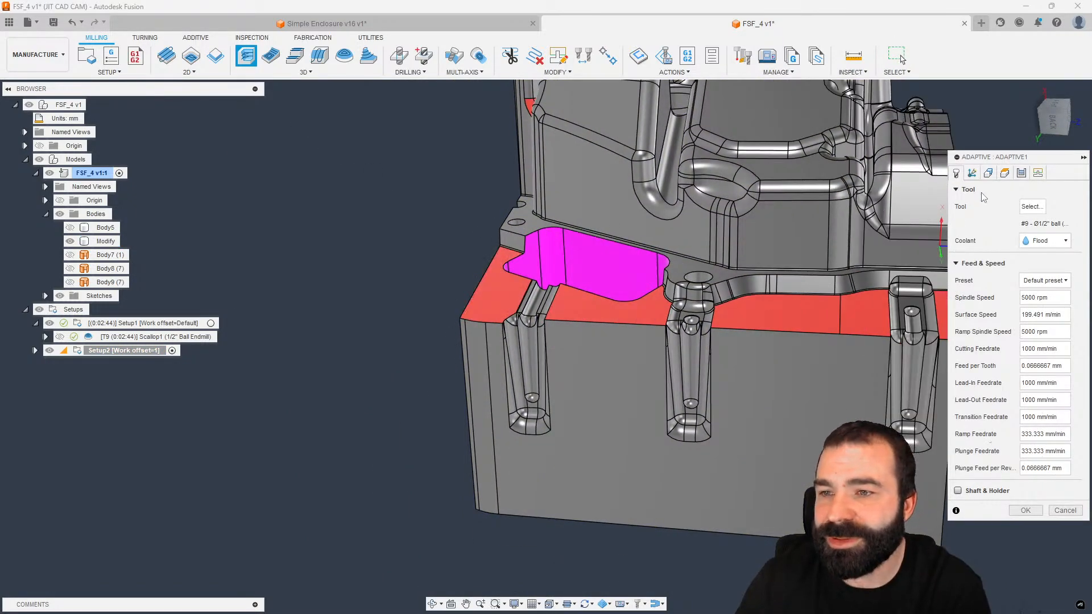
# Step: Review the Adaptive operation's stock definition and remaining-stock source options in its geometry settings
pyautogui.click(988, 174)
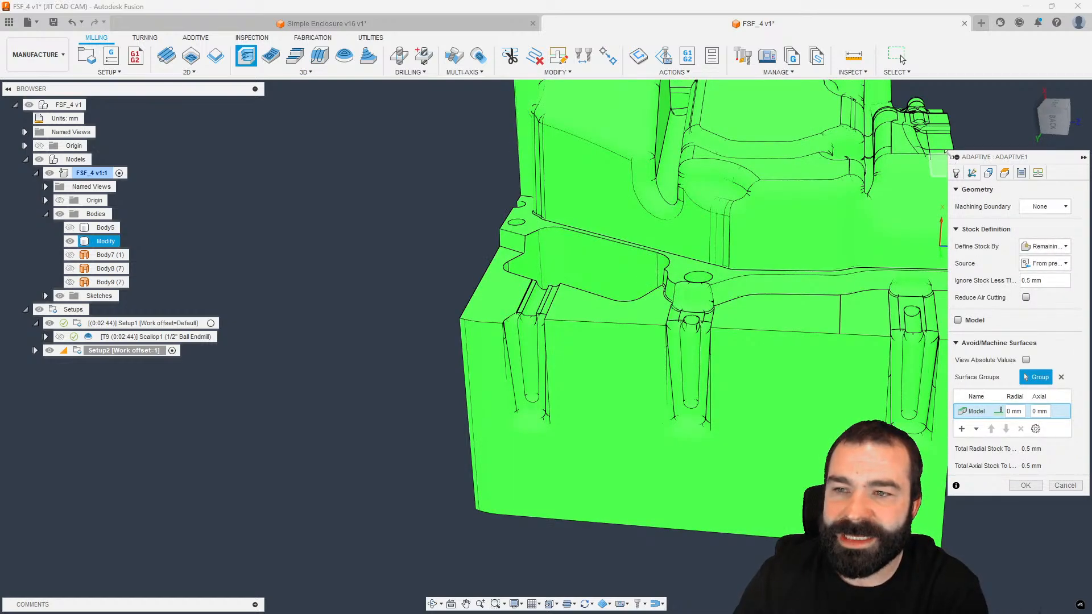
pyautogui.moveTo(946, 152); pyautogui.dragTo(900, 153)
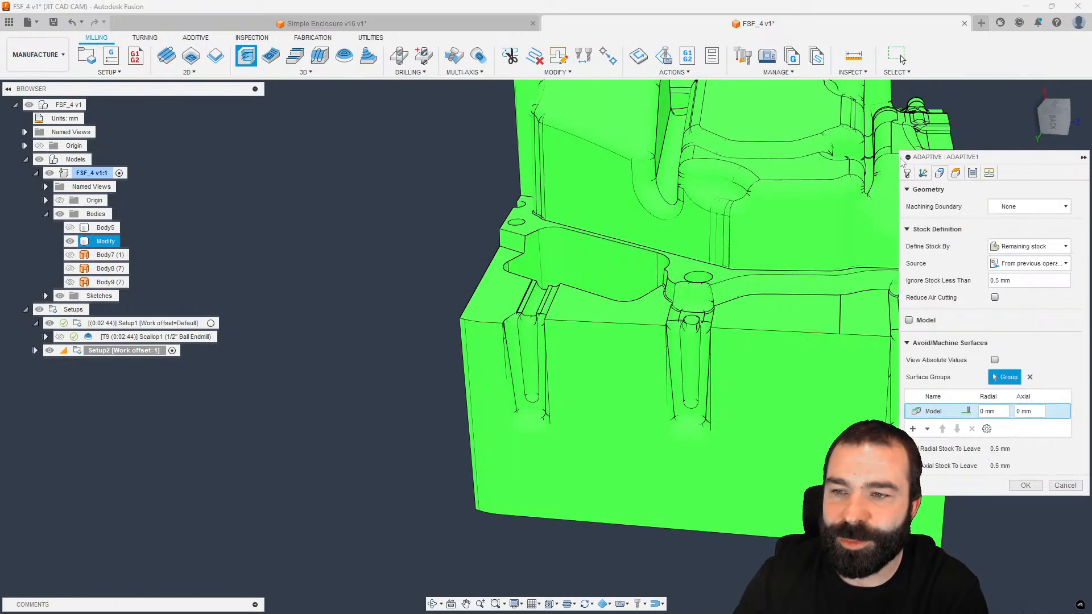
pyautogui.click(1027, 250)
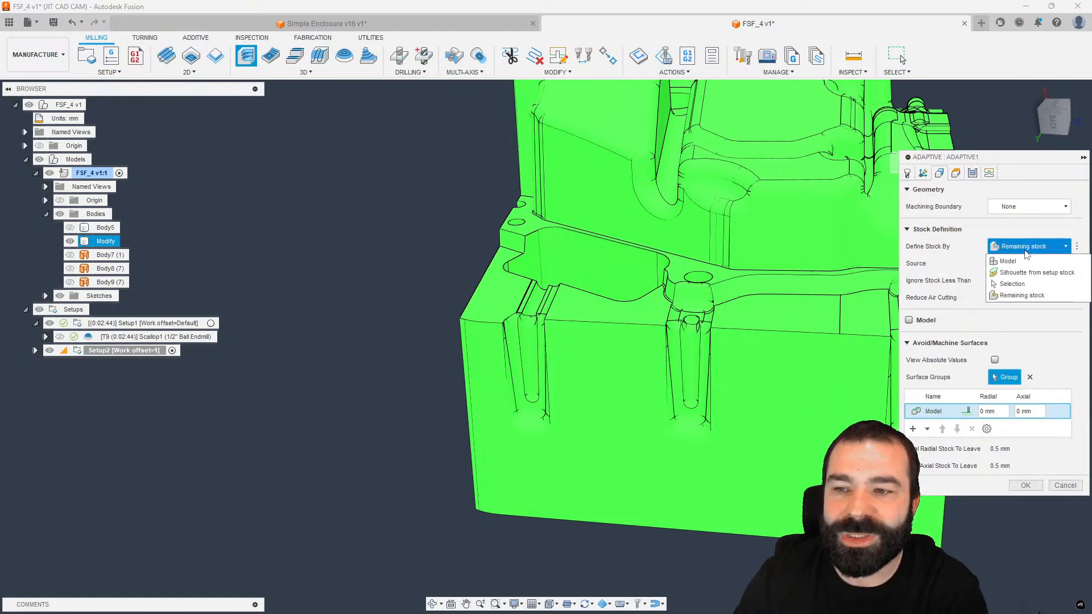
pyautogui.click(933, 281)
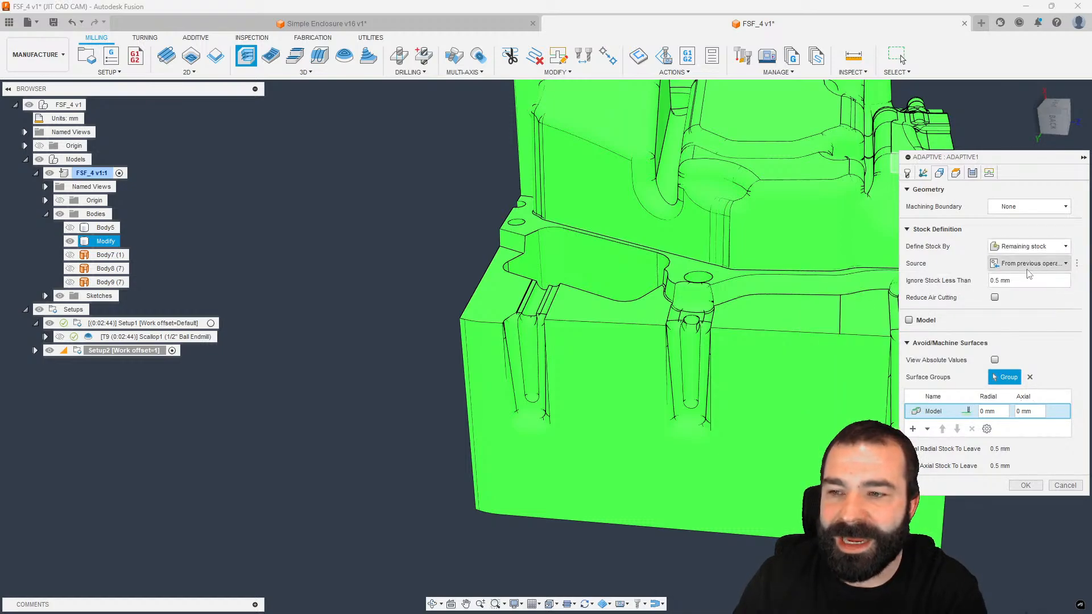
pyautogui.click(1028, 268)
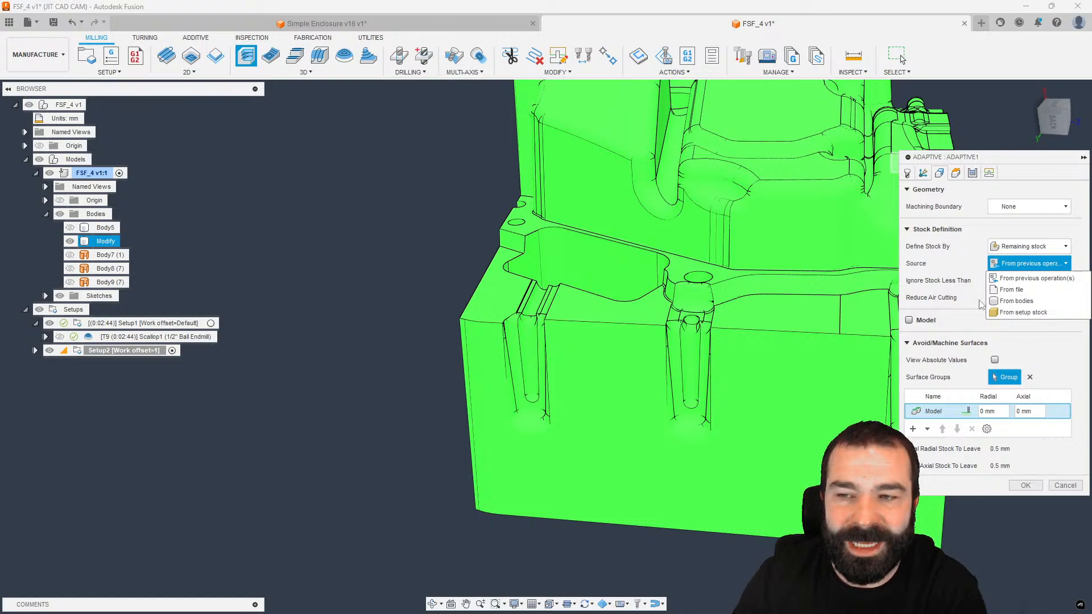
pyautogui.click(953, 290)
# Step: Assign tool 2, the 1/2" Flat Endmill from the VF2 library, to the Adaptive operation and generate the toolpath
pyautogui.click(908, 174)
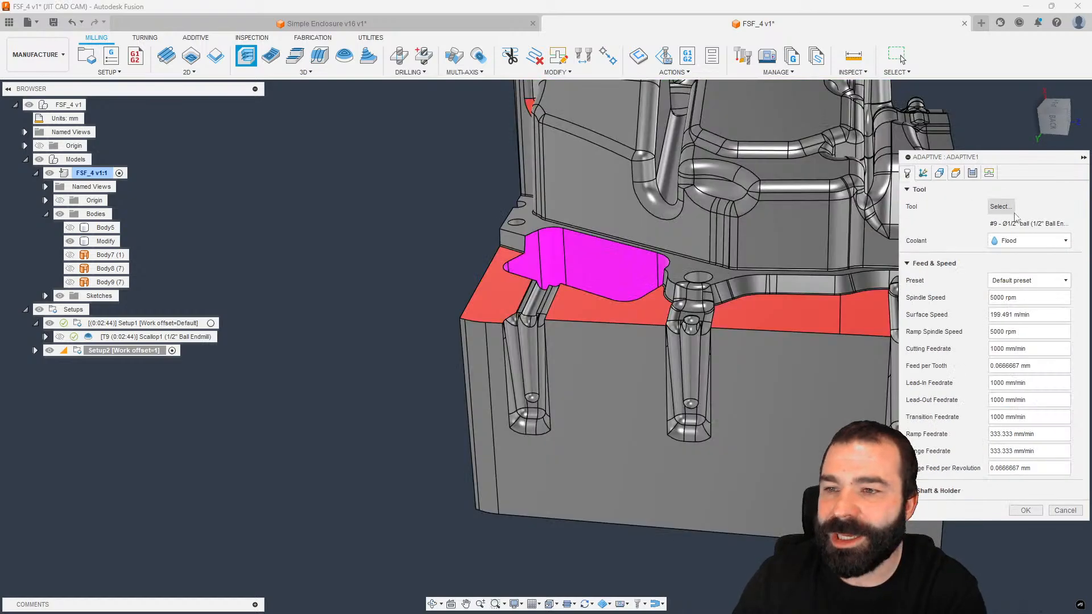
pyautogui.click(1000, 206)
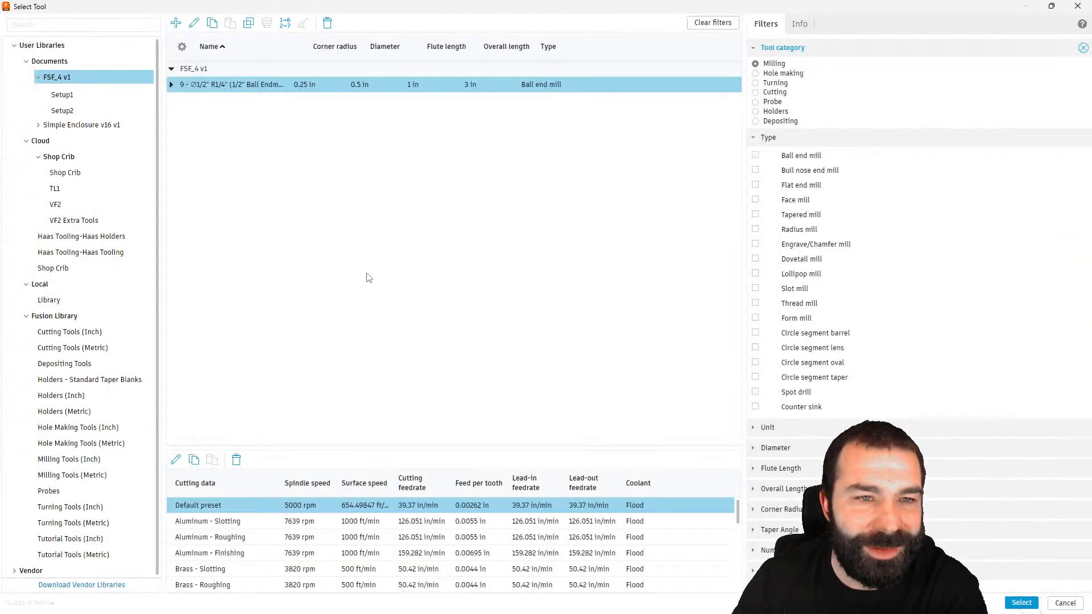
pyautogui.click(56, 204)
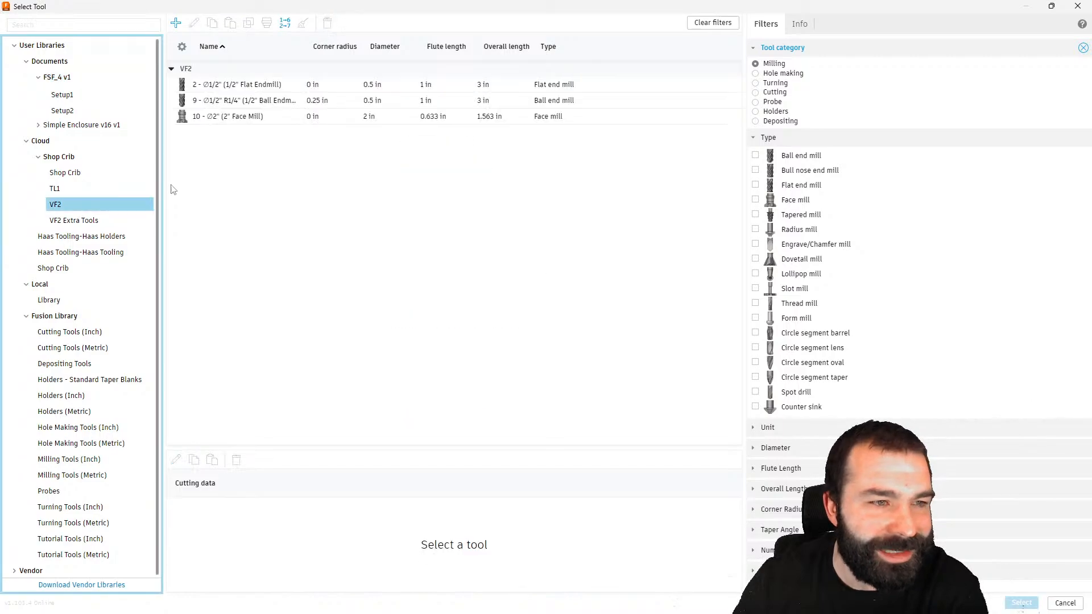
pyautogui.click(245, 85)
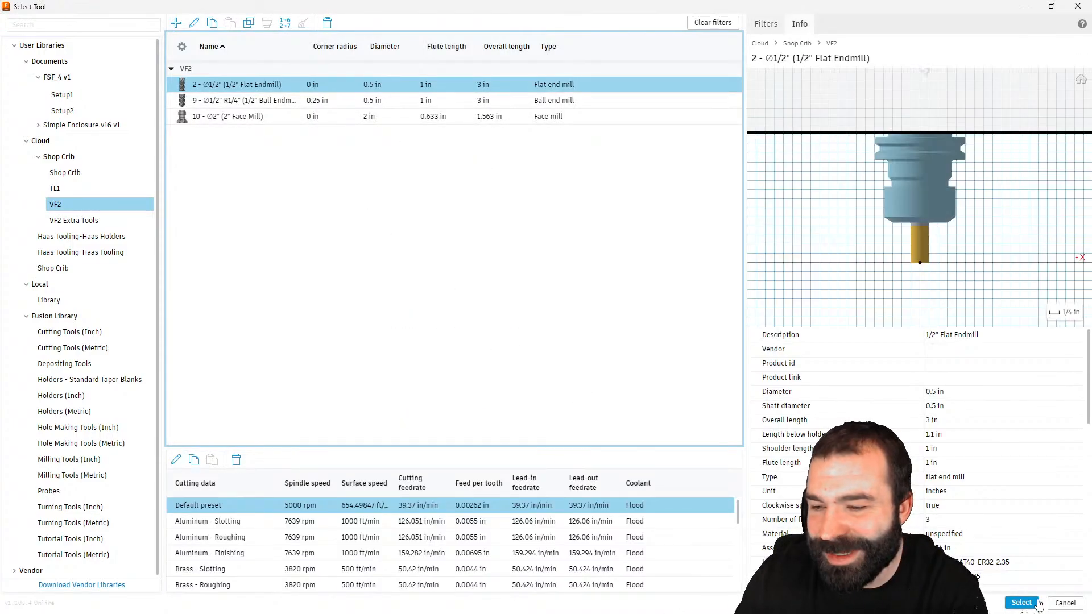
pyautogui.click(1018, 601)
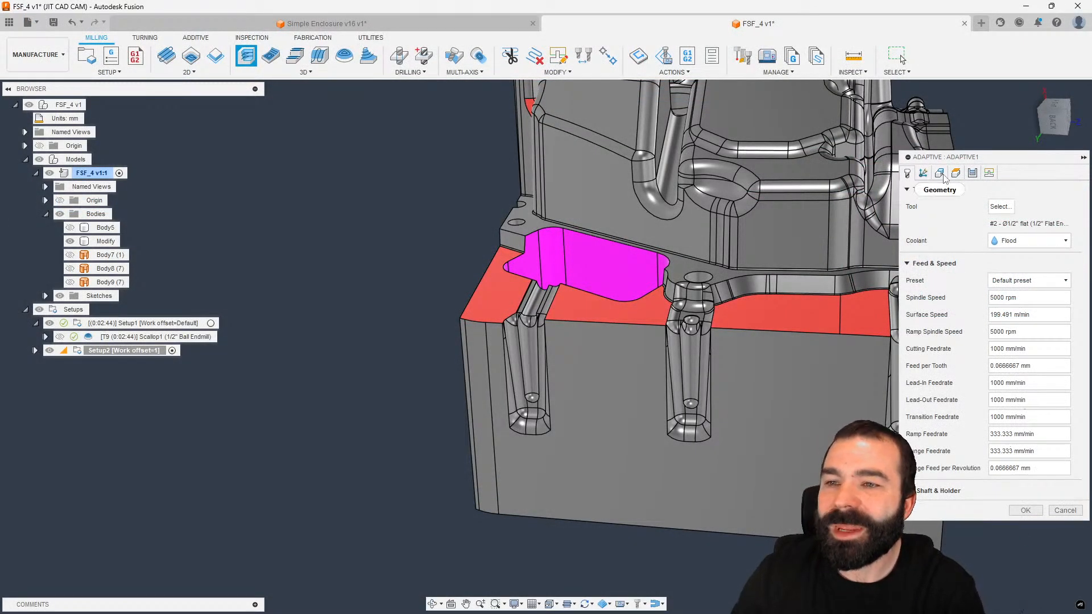
pyautogui.click(941, 175)
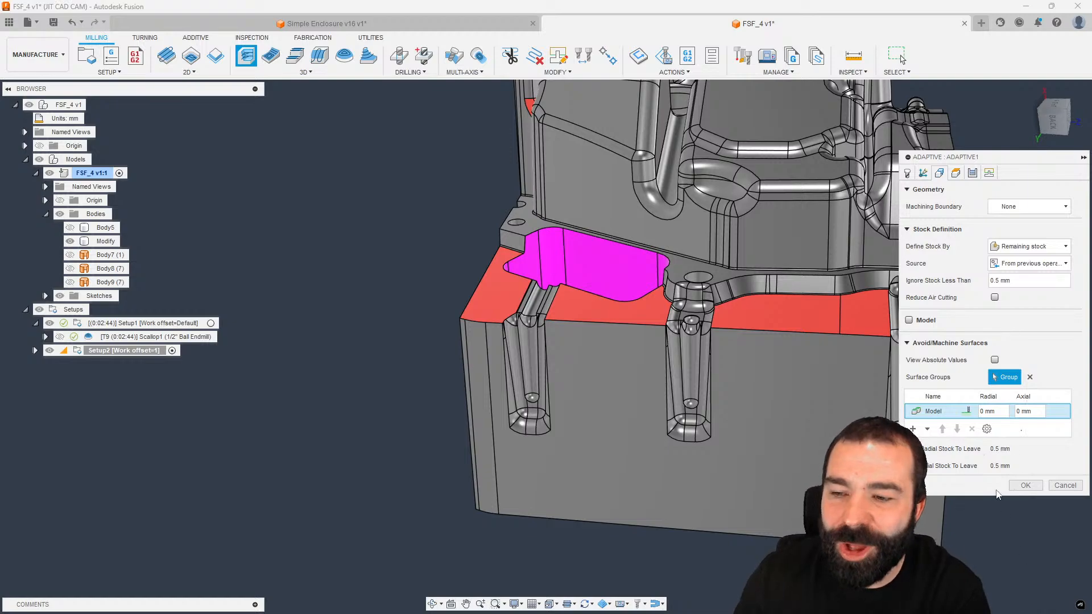
pyautogui.click(1025, 486)
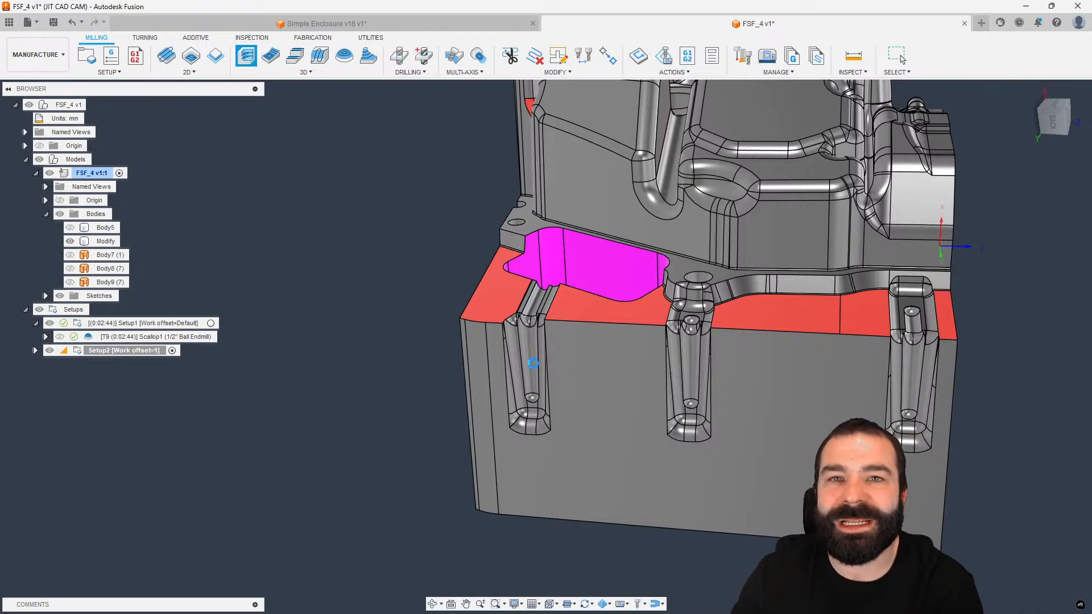
# Step: Inspect the part and read the generation log for the Adaptive1 warning
pyautogui.scroll(-5, 312, 329)
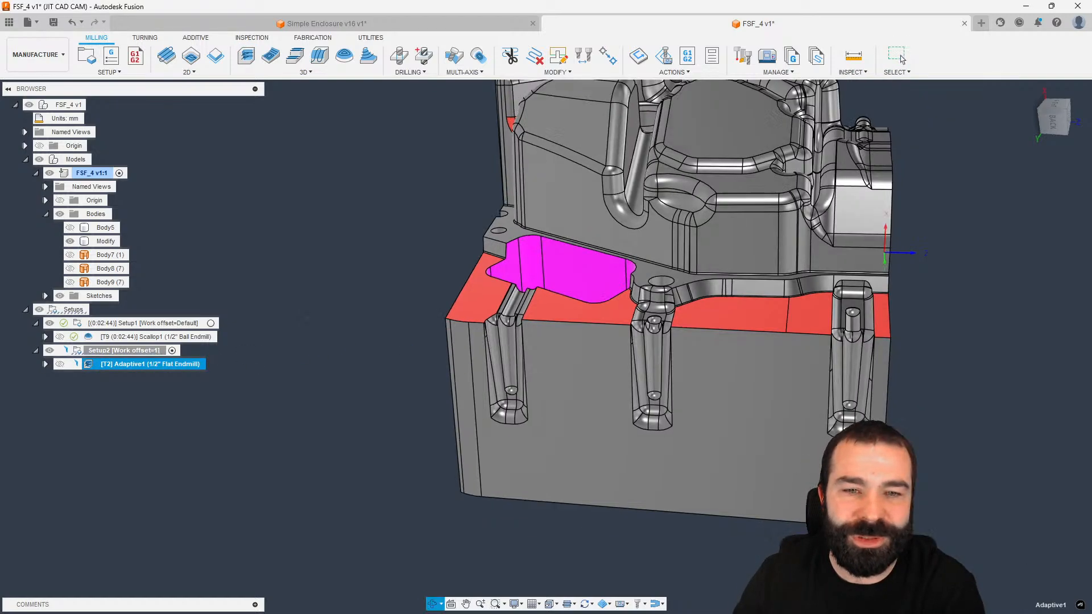
pyautogui.keyDown('shift'); pyautogui.moveTo(406, 368); pyautogui.dragTo(442, 355, button='middle'); pyautogui.keyUp('shift')
pyautogui.scroll(2, 437, 360)
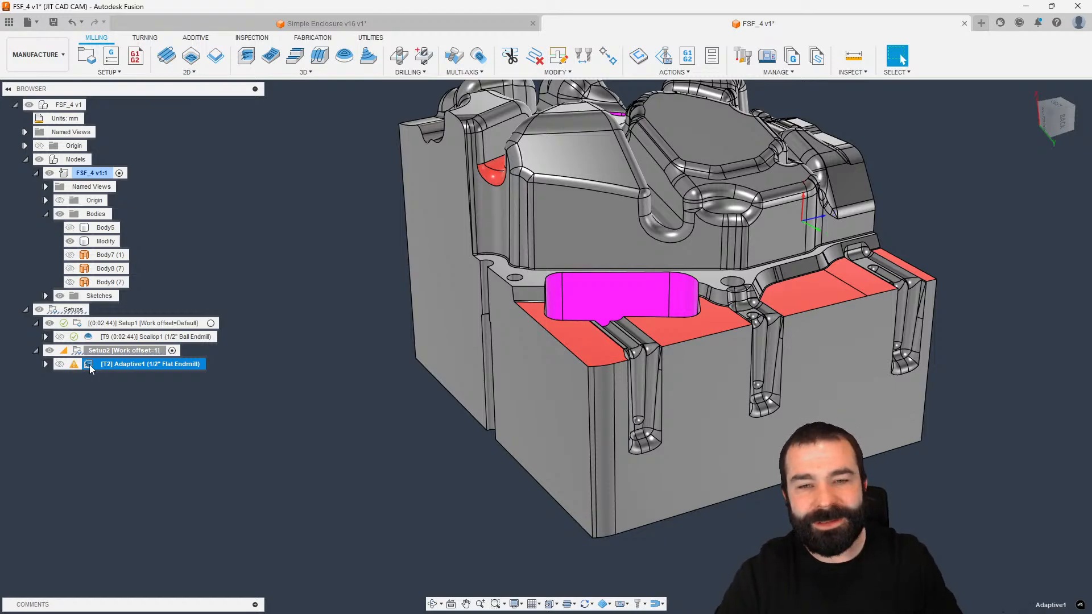
pyautogui.click(74, 365)
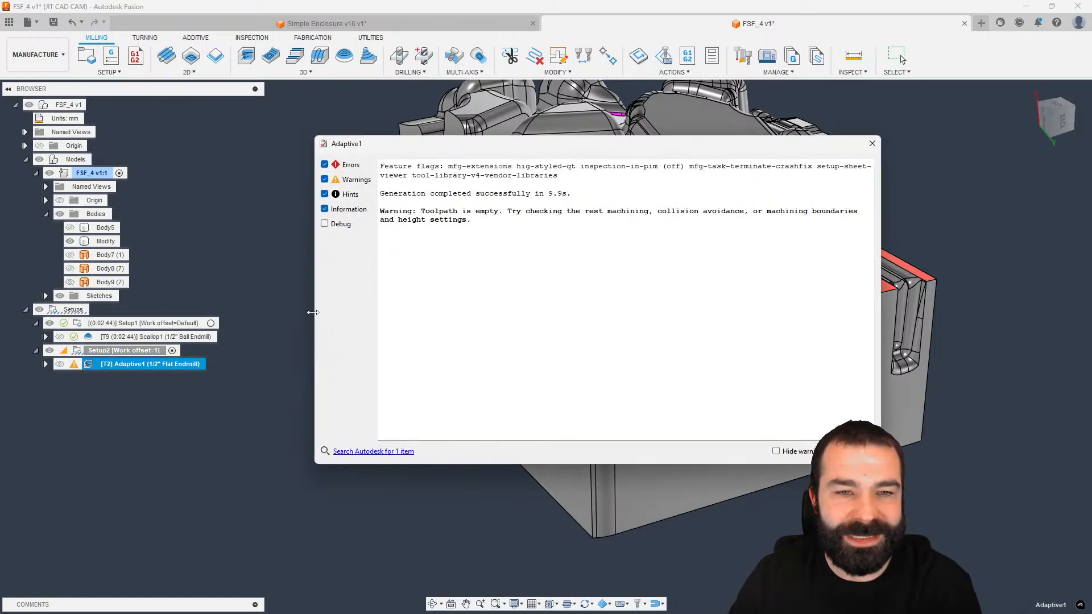
pyautogui.click(872, 143)
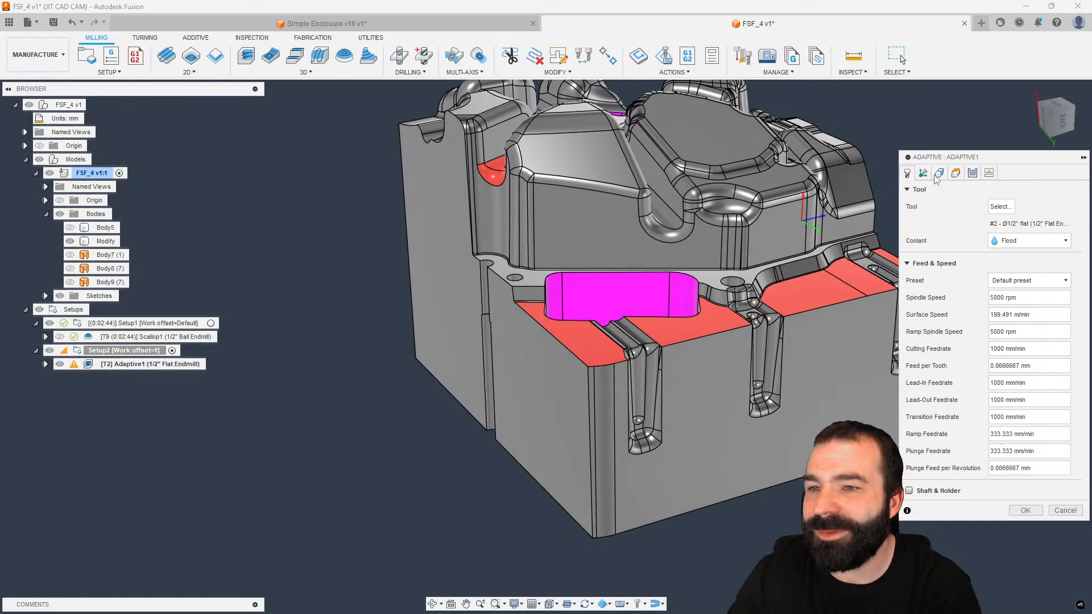
# Step: Set Adaptive1's remaining stock source to From setup stock and regenerate the toolpath
pyautogui.click(939, 173)
pyautogui.click(1035, 246)
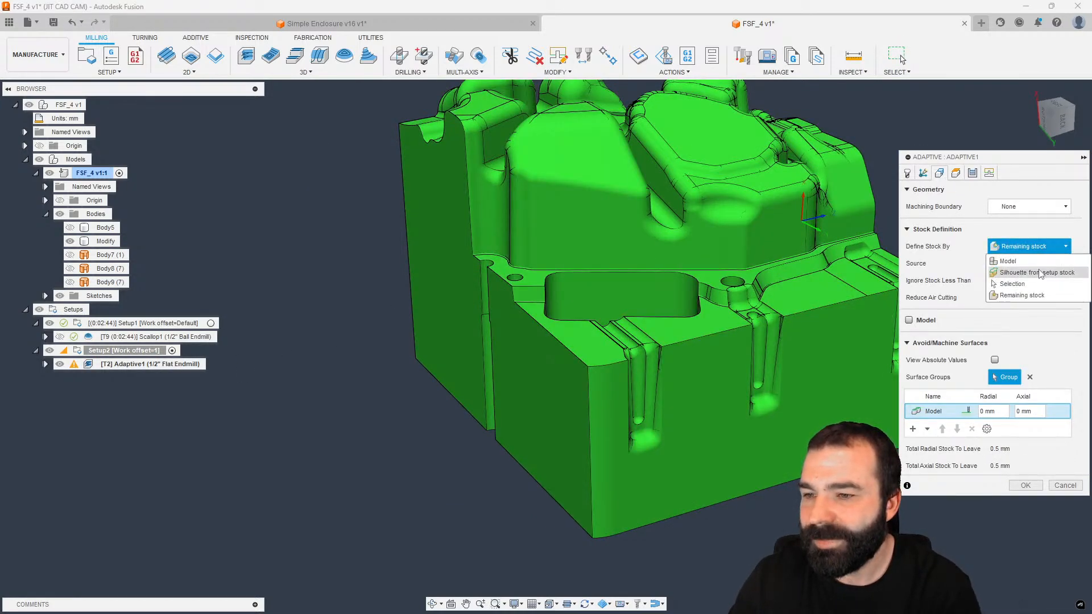
pyautogui.click(1022, 295)
pyautogui.click(1029, 263)
pyautogui.click(1025, 313)
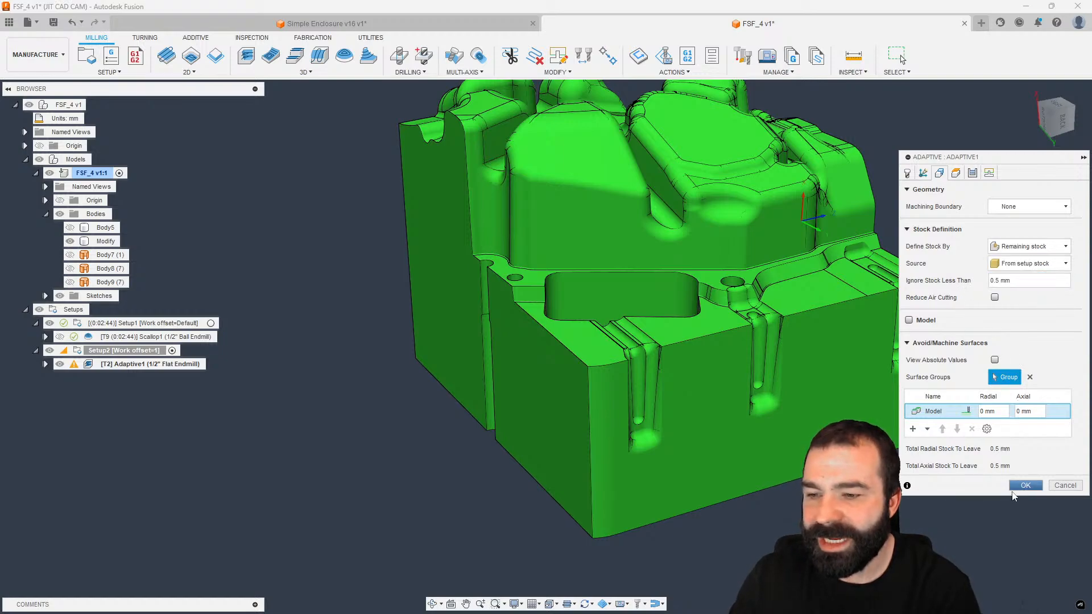
pyautogui.click(1025, 485)
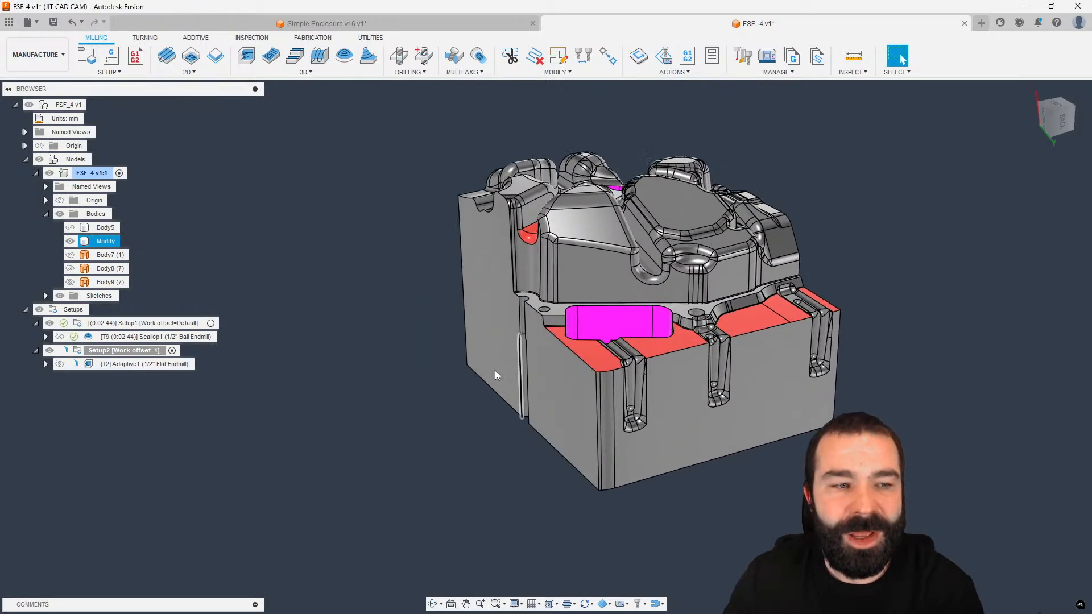
# Step: Read the warning details of the Adaptive1 operation under Setup2
pyautogui.click(98, 364)
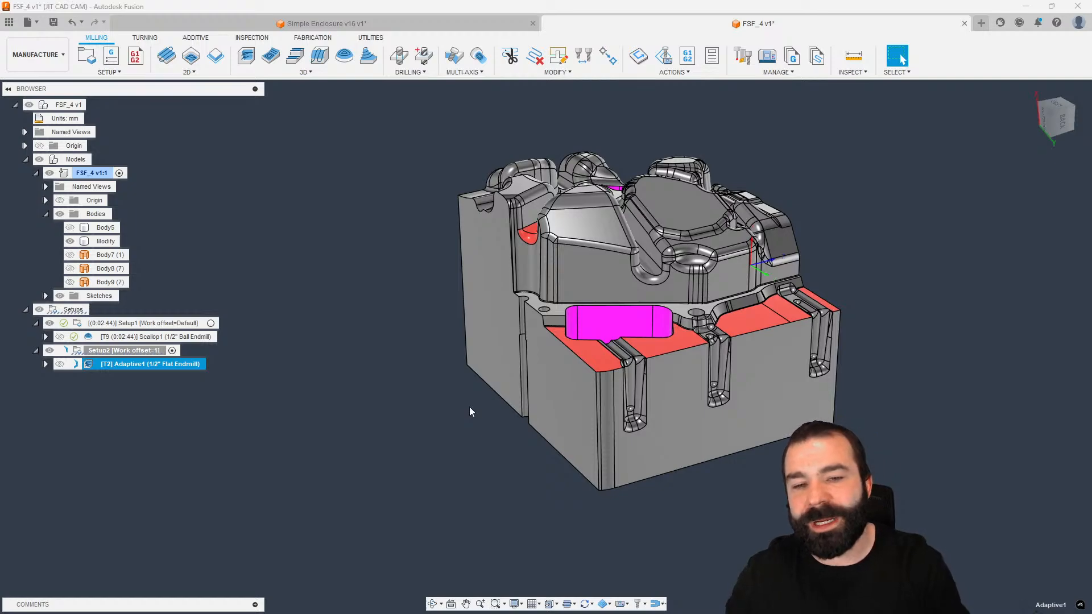
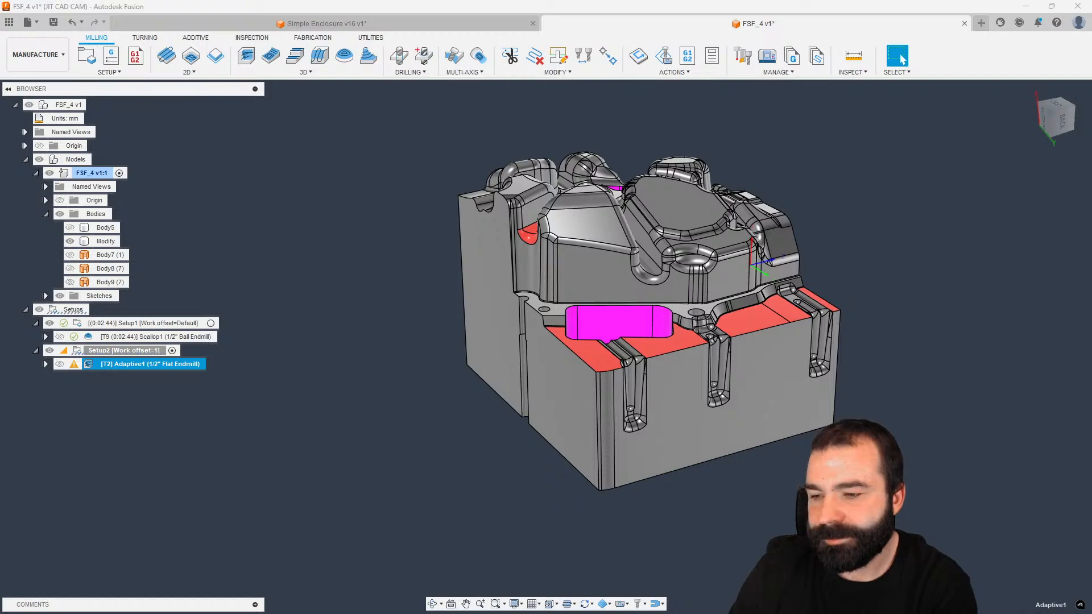
pyautogui.click(328, 383)
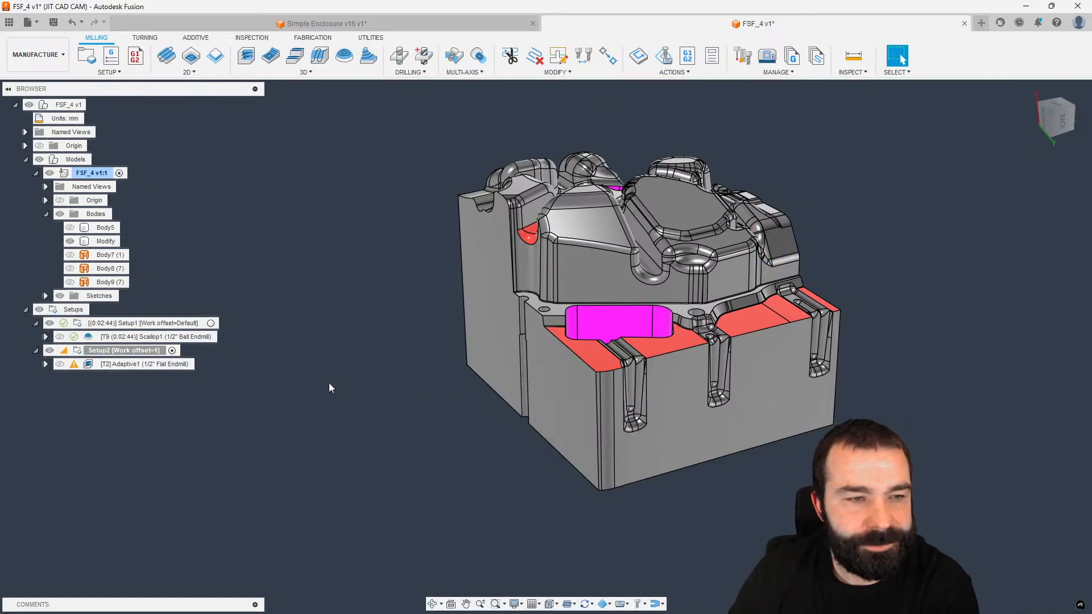
pyautogui.click(136, 364)
pyautogui.moveTo(77, 366)
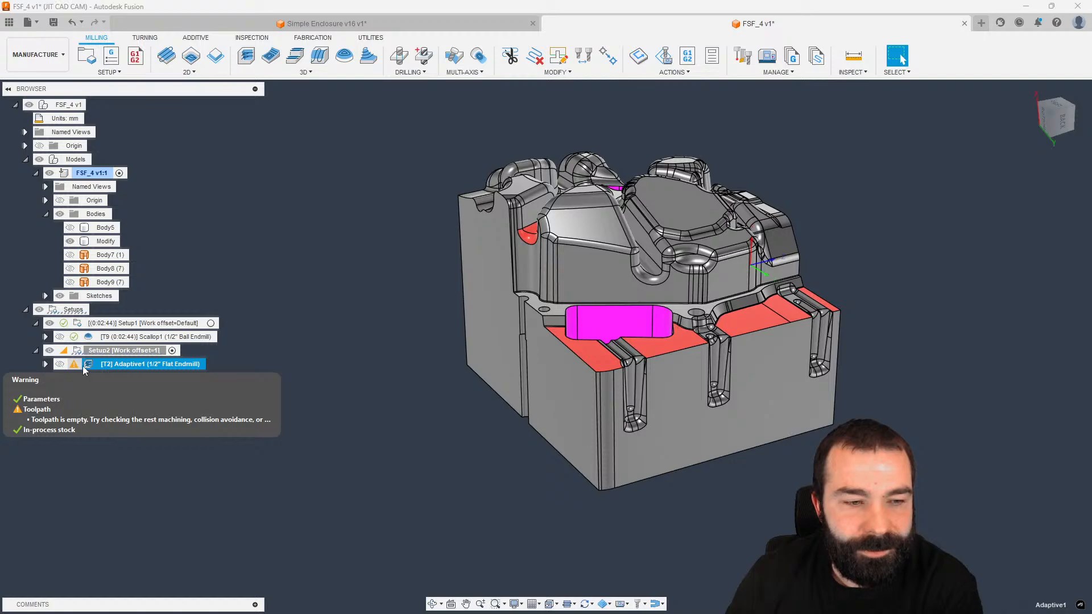
# Step: Review Adaptive1's stock definition and avoid/machine surfaces in its geometry settings, and inspect the part
pyautogui.doubleClick(85, 365)
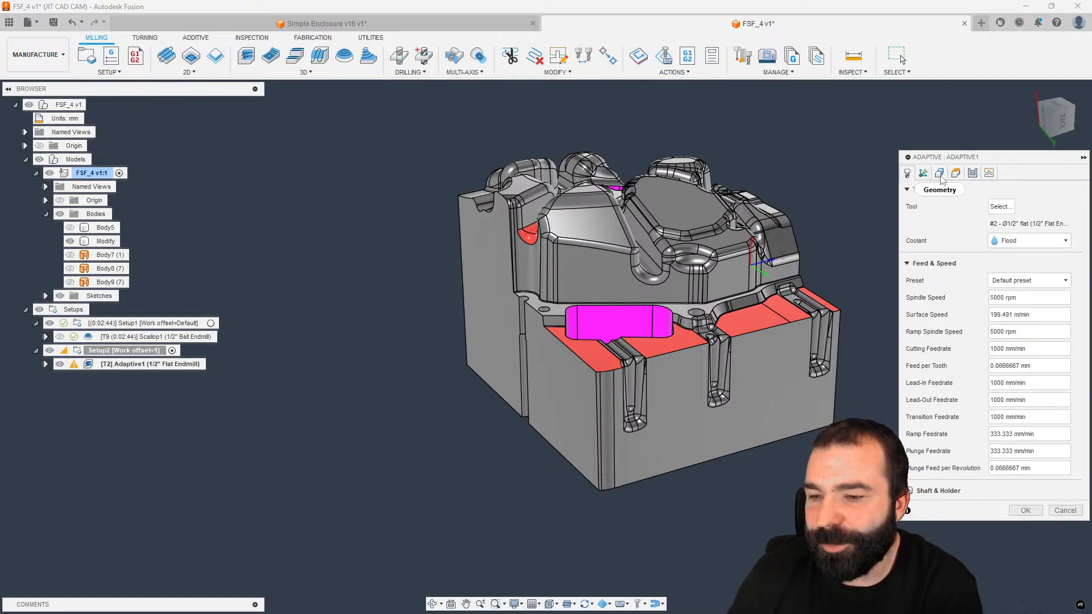
pyautogui.click(940, 175)
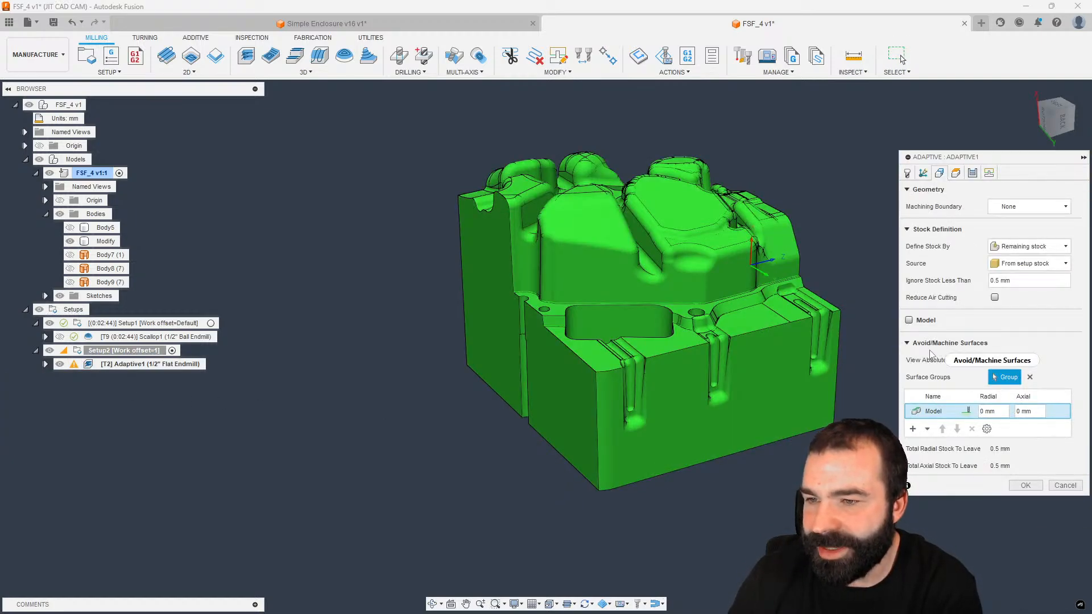
pyautogui.click(1025, 485)
pyautogui.scroll(-4, 694, 442)
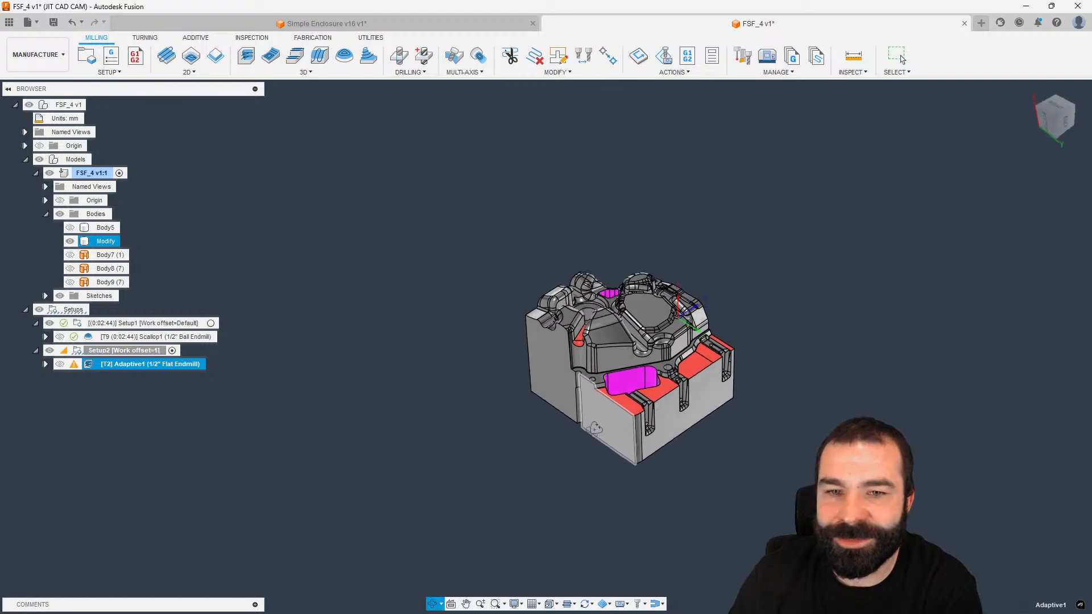
pyautogui.keyDown('shift'); pyautogui.moveTo(577, 419); pyautogui.dragTo(595, 421, button='middle'); pyautogui.keyUp('shift')
pyautogui.doubleClick(89, 366)
pyautogui.click(89, 367)
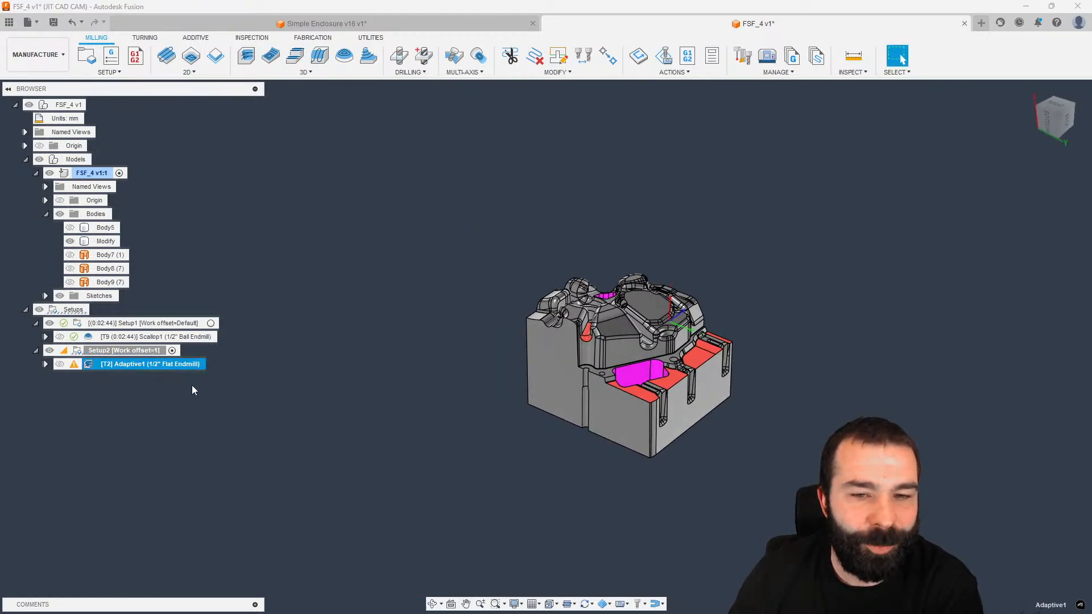
# Step: Turn on the tool display and compare the tool direction on the part for Scallop1 and Adaptive1
pyautogui.click(149, 337)
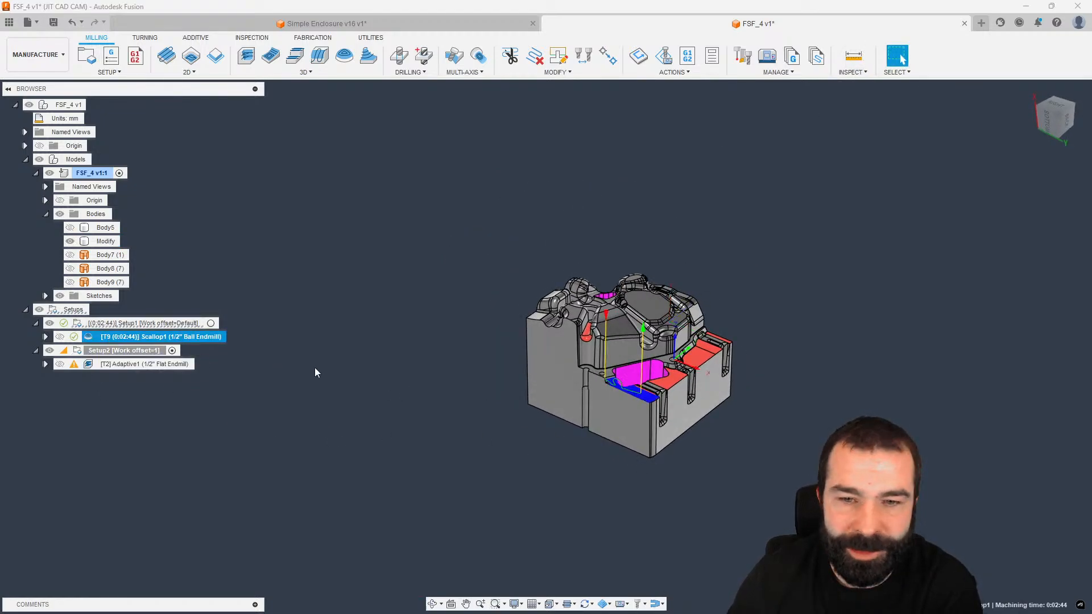
pyautogui.scroll(5, 599, 361)
pyautogui.click(642, 605)
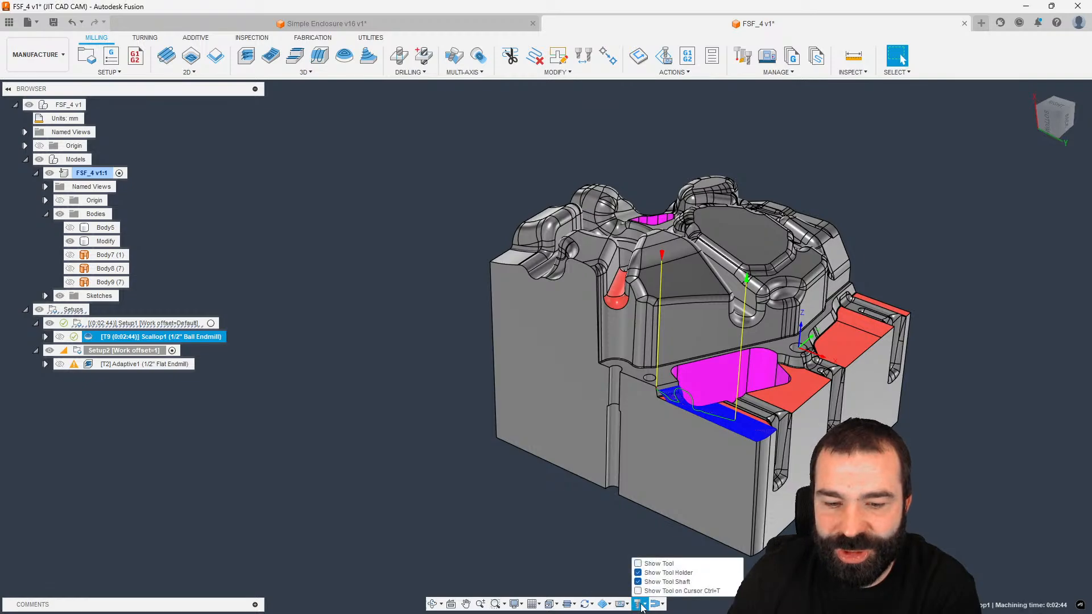
pyautogui.click(639, 564)
pyautogui.scroll(-3, 498, 512)
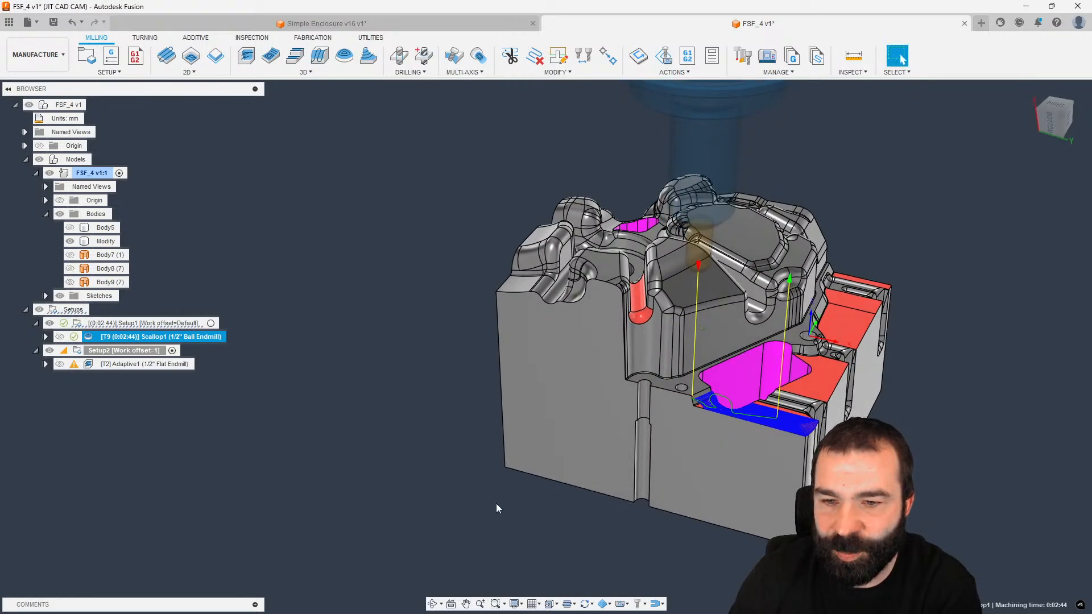
pyautogui.click(94, 364)
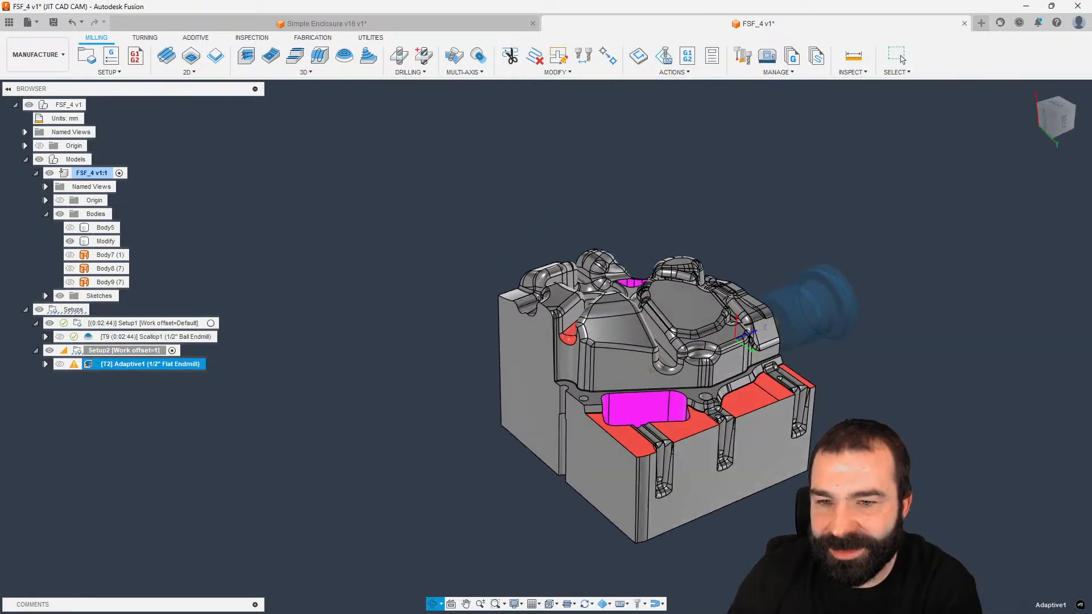
pyautogui.keyDown('shift'); pyautogui.moveTo(352, 377); pyautogui.dragTo(366, 396, button='middle'); pyautogui.keyUp('shift')
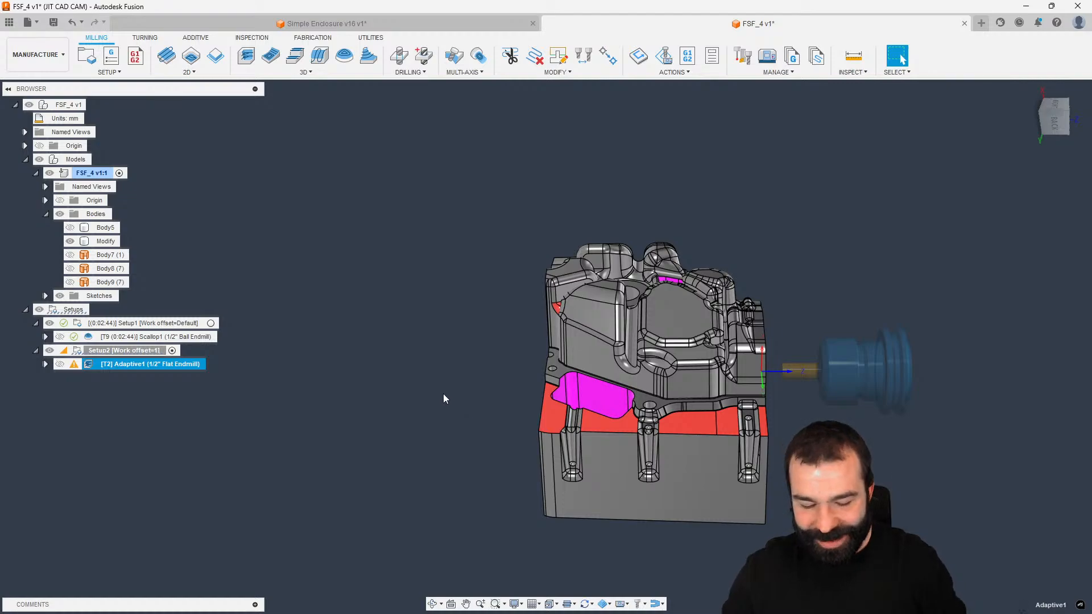
# Step: Set Setup2's orientation to Z axis/plane & X axis, using the block's underside face as Z with the Z axis flipped
pyautogui.doubleClick(91, 361)
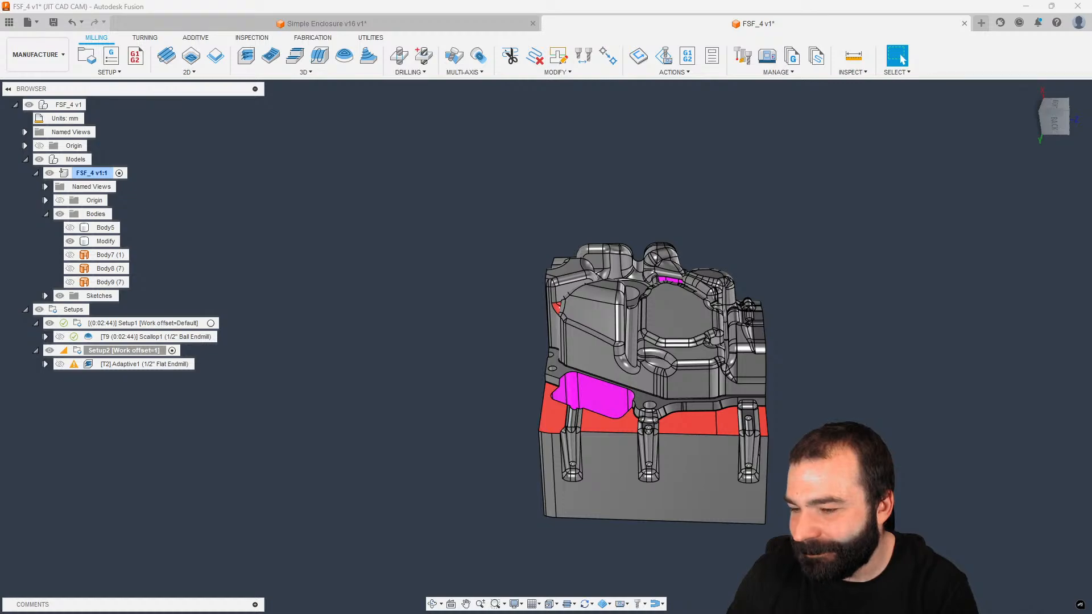
pyautogui.doubleClick(80, 353)
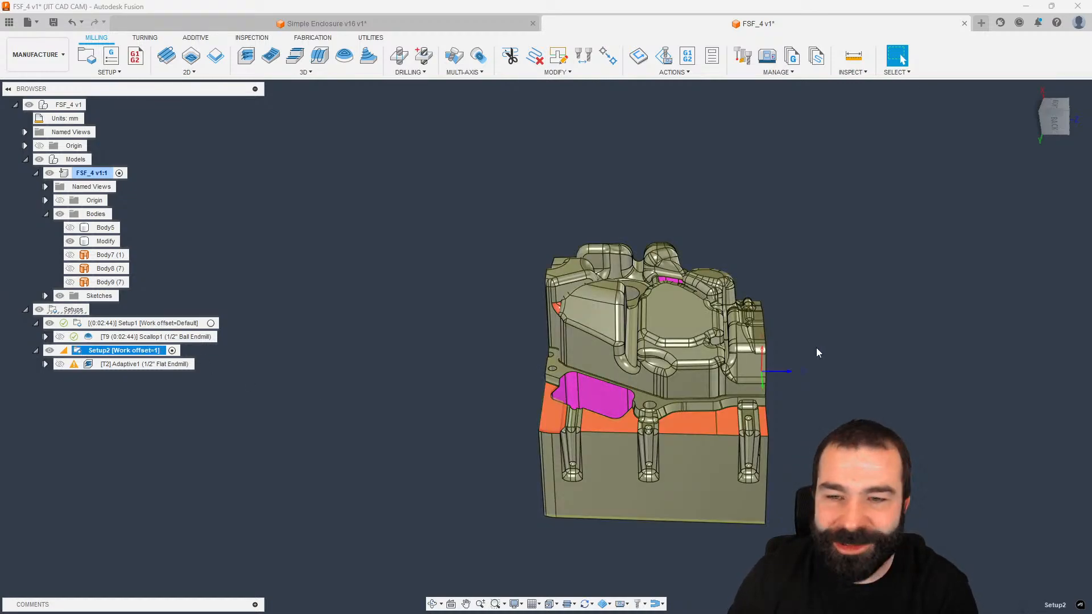
pyautogui.click(1012, 293)
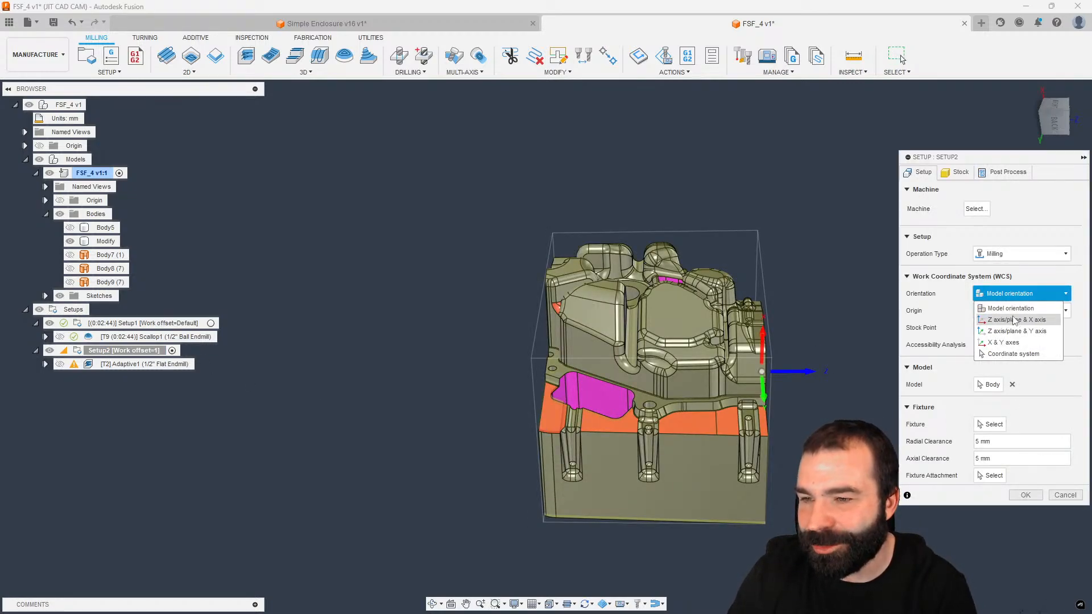
pyautogui.click(1015, 321)
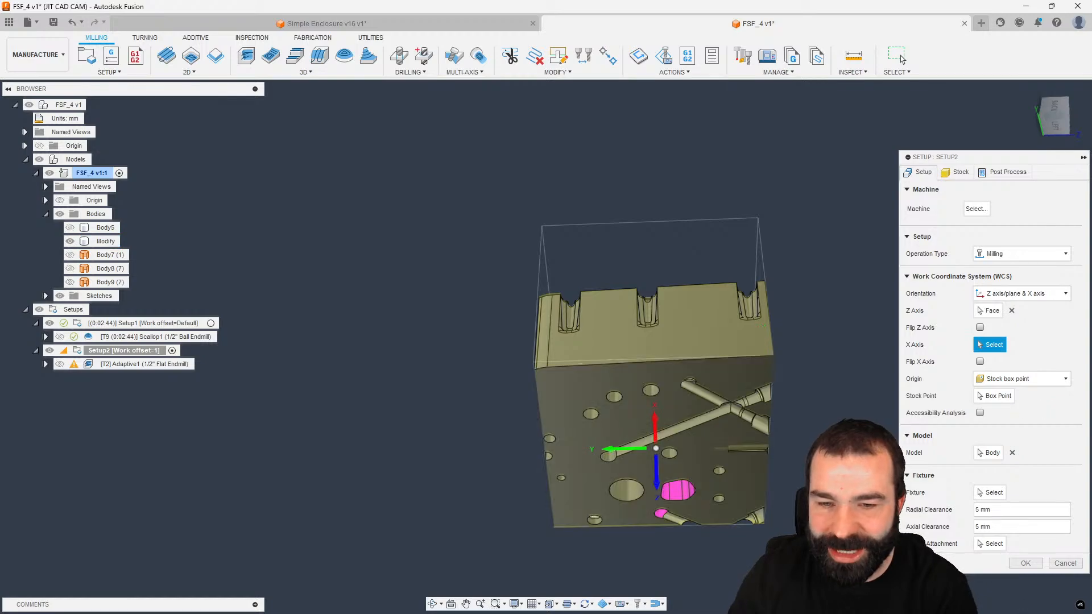
pyautogui.click(667, 412)
pyautogui.click(980, 327)
pyautogui.keyDown('shift'); pyautogui.moveTo(816, 343); pyautogui.dragTo(870, 455, button='middle'); pyautogui.keyUp('shift')
pyautogui.click(1028, 565)
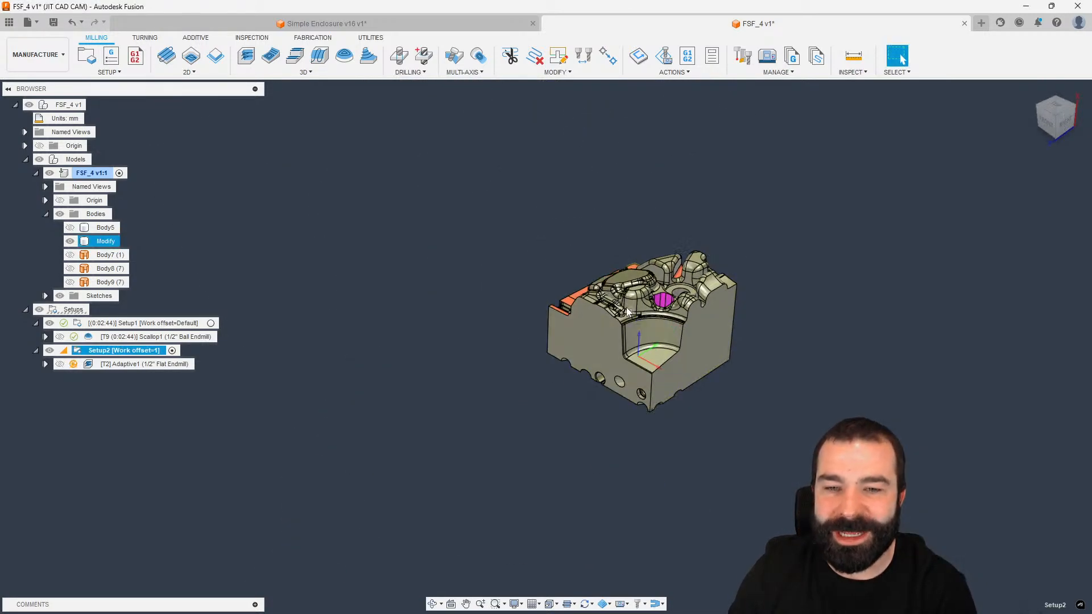
# Step: Regenerate the Adaptive1 toolpath with the new setup orientation and inspect the part's pockets
pyautogui.click(147, 364)
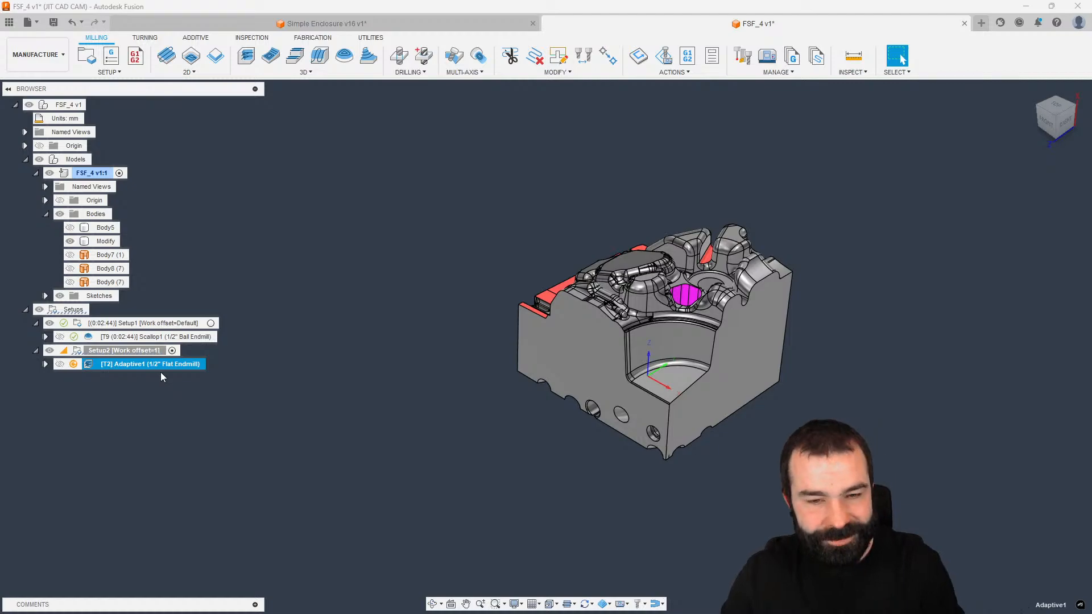
pyautogui.keyDown('shift'); pyautogui.moveTo(284, 387); pyautogui.dragTo(522, 411, button='middle'); pyautogui.keyUp('shift')
pyautogui.scroll(3, 692, 388)
pyautogui.moveTo(693, 388)
pyautogui.keyDown('shift'); pyautogui.mouseDown(button='middle')
pyautogui.moveTo(699, 376)
pyautogui.moveTo(700, 400)
pyautogui.mouseUp(button='middle'); pyautogui.keyUp('shift')
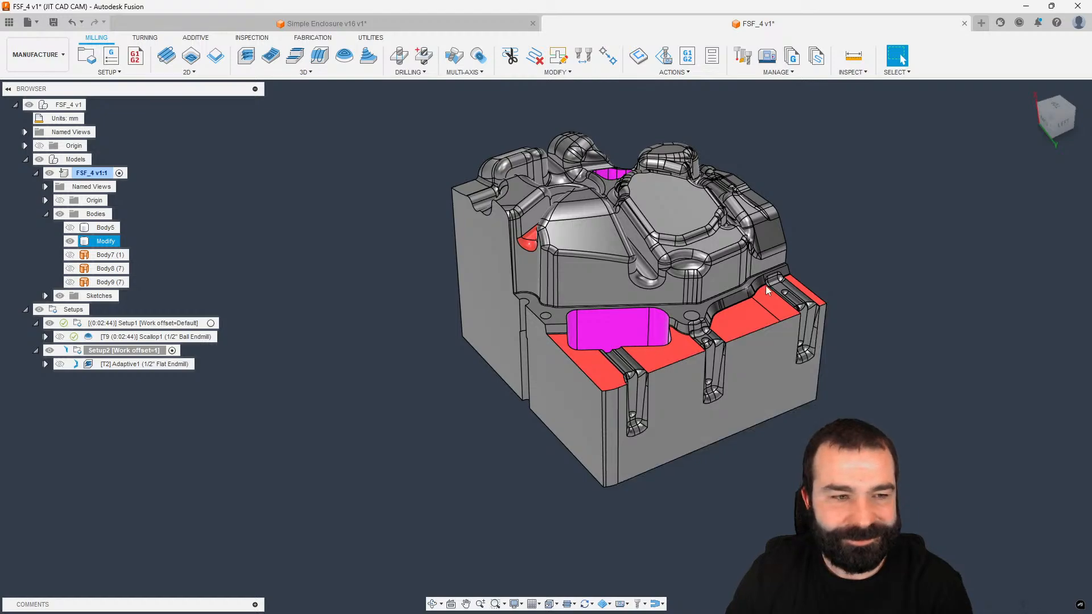
pyautogui.scroll(3, 810, 285)
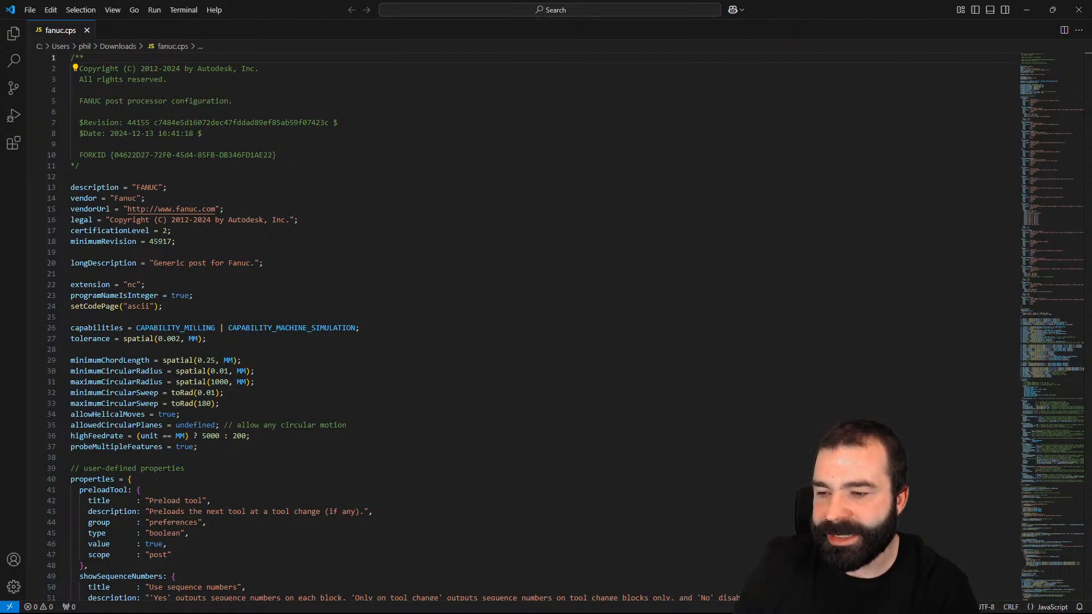
# Step: Review the details of the installed Autodesk Fusion Post Processor Utility extension and close its page
pyautogui.click(20, 39)
pyautogui.click(19, 146)
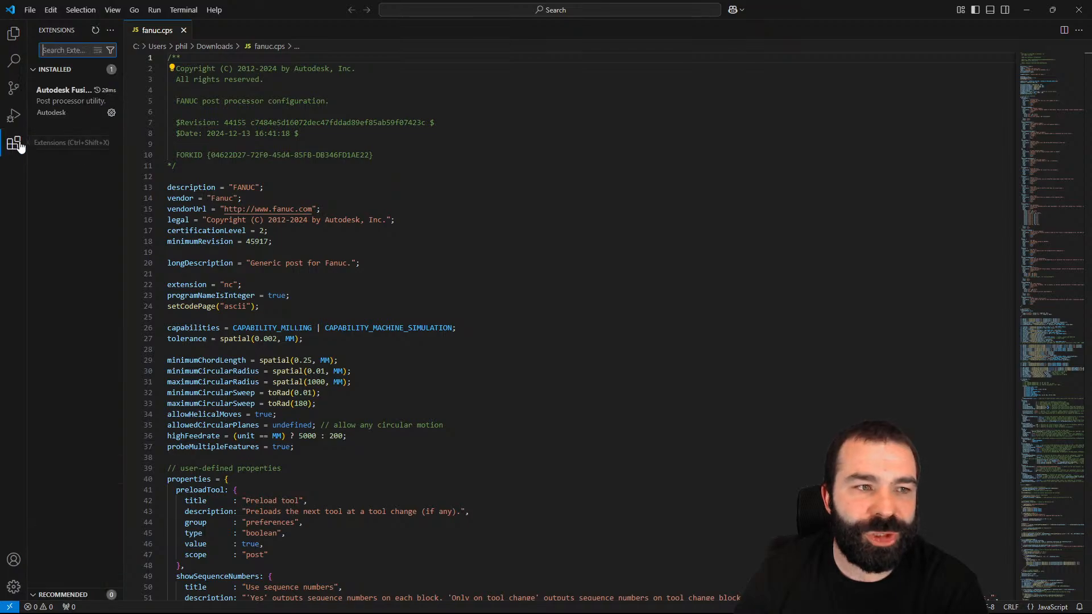
pyautogui.click(68, 100)
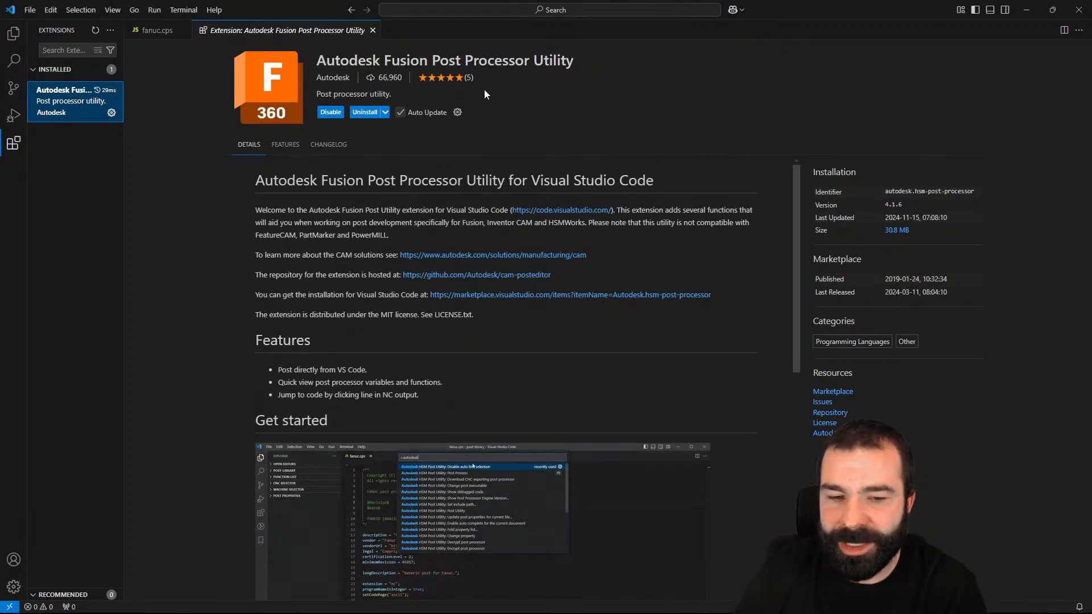
pyautogui.click(158, 37)
pyautogui.click(372, 30)
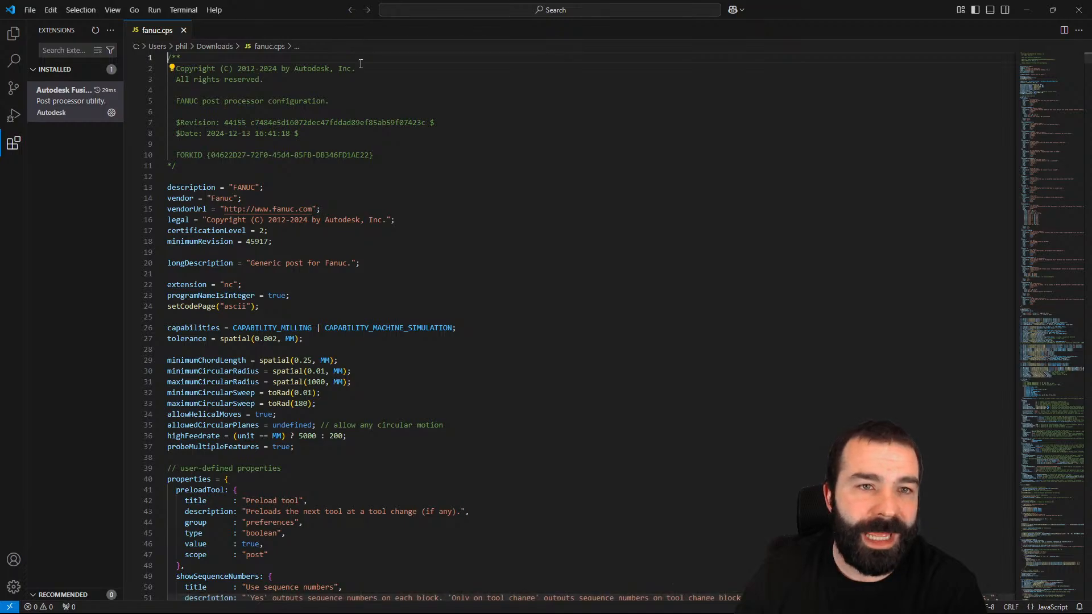
# Step: Post the 2D milling sample toolchange.cnc from the CNC selector with the fanuc.cps post processor
pyautogui.click(14, 43)
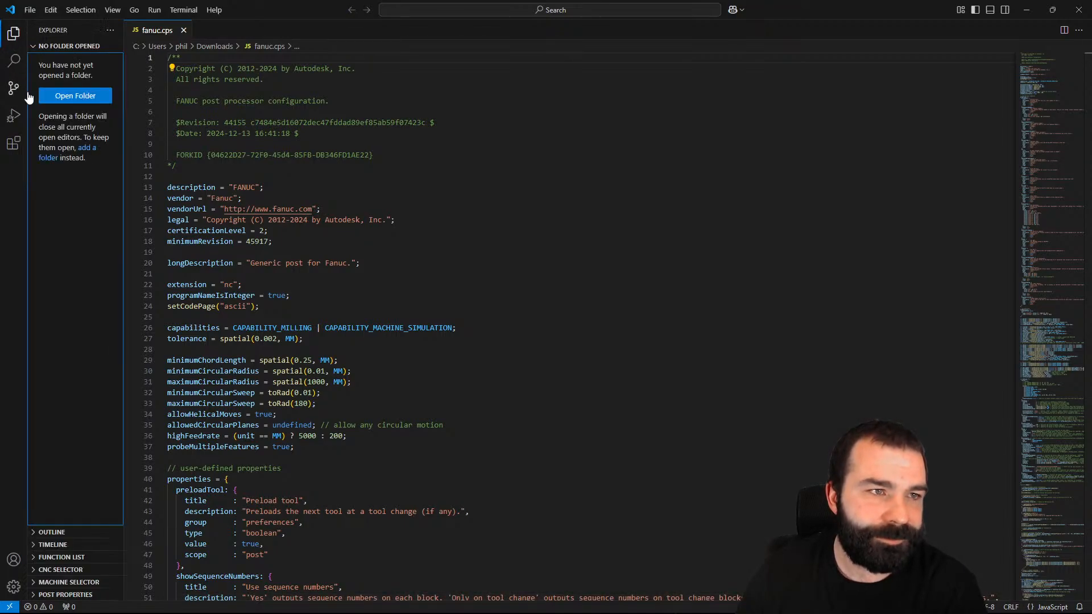
pyautogui.click(35, 573)
pyautogui.scroll(-2, 36, 566)
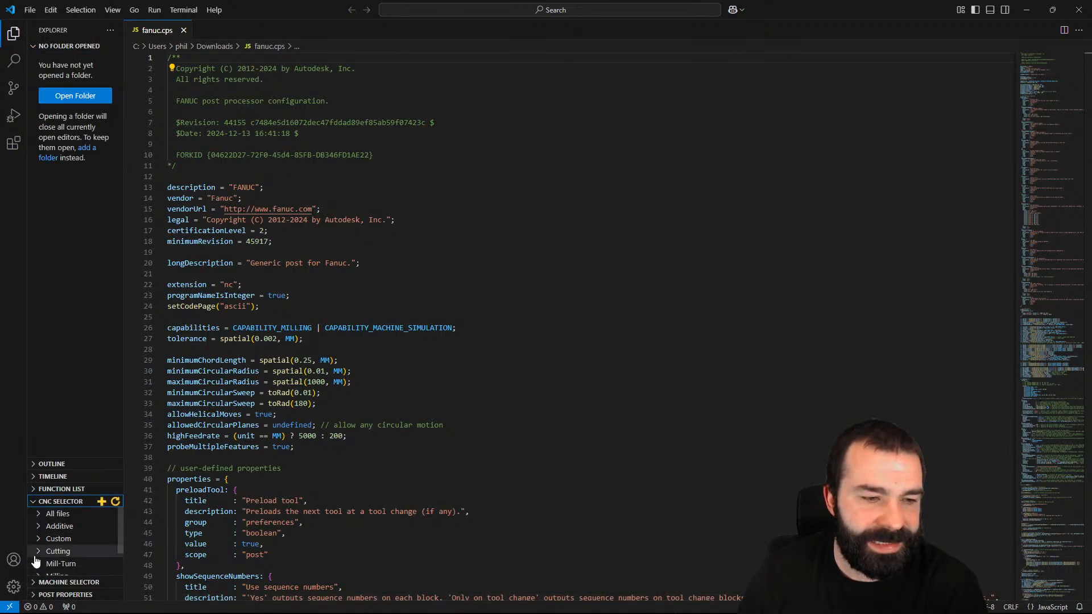
pyautogui.click(37, 552)
pyautogui.scroll(-1, 52, 557)
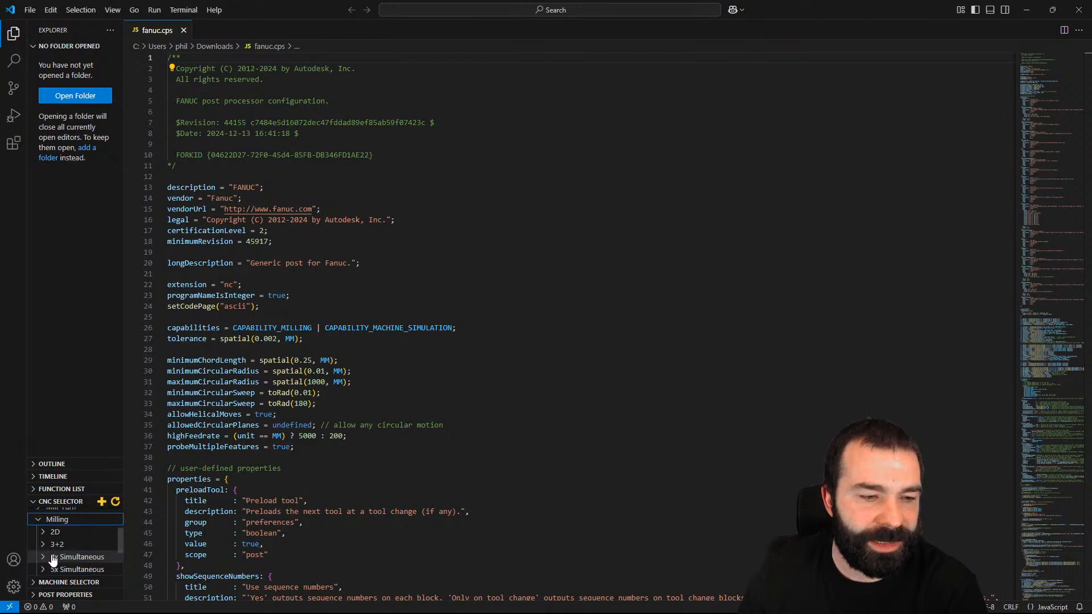
pyautogui.click(39, 533)
pyautogui.scroll(-1, 69, 538)
pyautogui.scroll(-2, 69, 541)
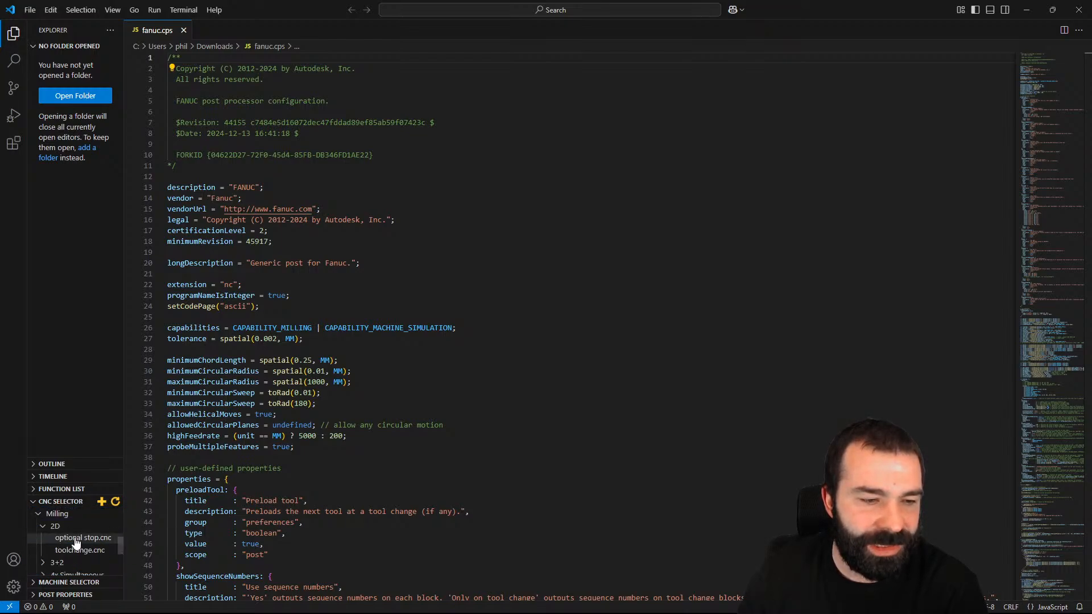
pyautogui.click(76, 550)
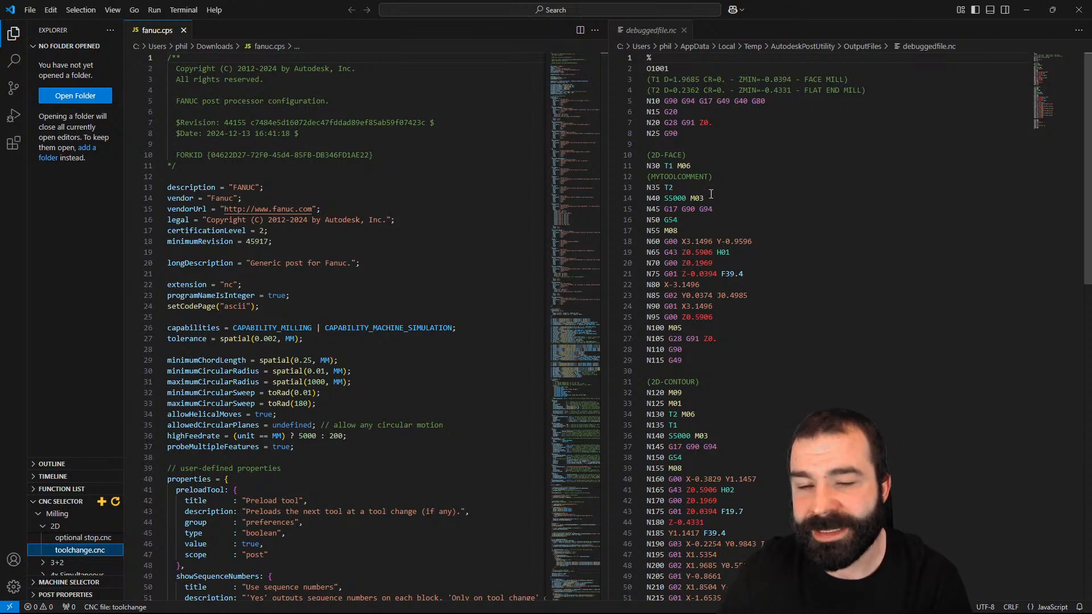
# Step: Trace the T1 code in block N30 to its writeToolCall line, remove the insertToolCall argument there and save fanuc.cps
pyautogui.click(669, 165)
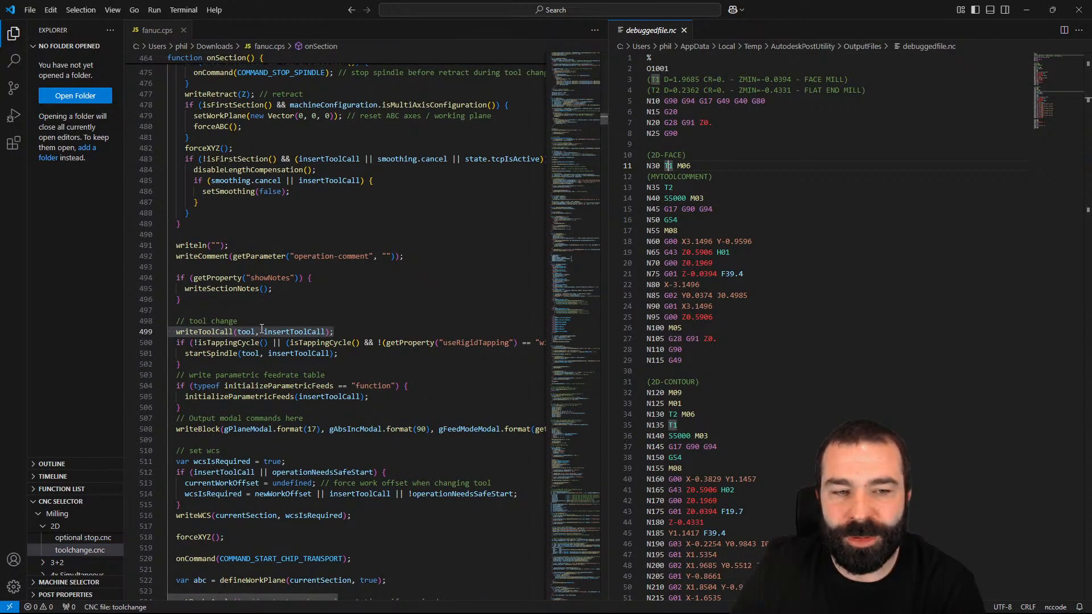
pyautogui.click(301, 334)
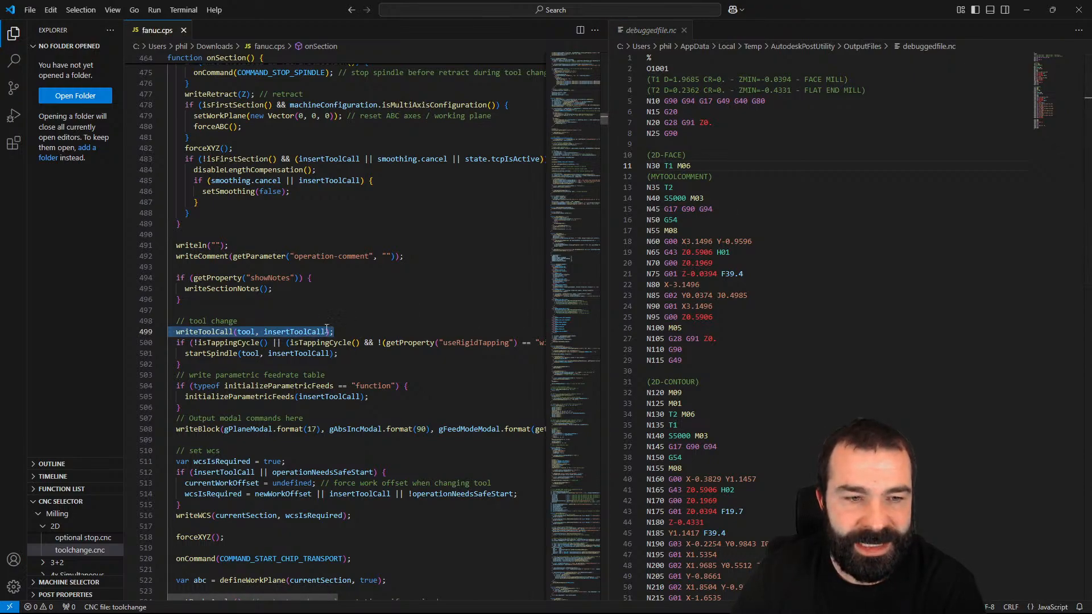
pyautogui.click(294, 331)
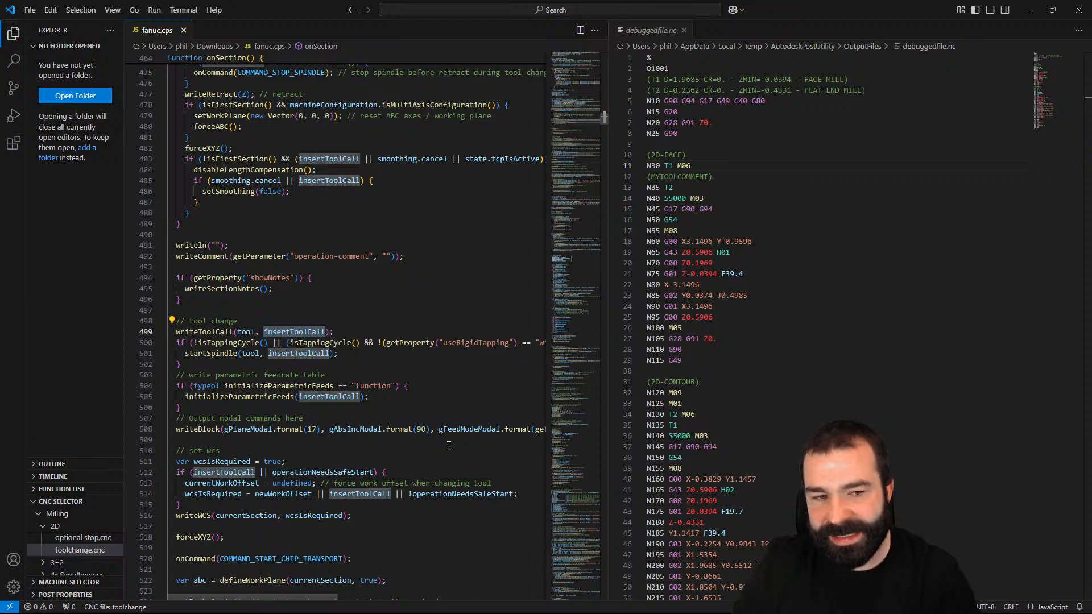
pyautogui.hotkey('ctrl', 'BackSpace')
pyautogui.press('BackSpace')
pyautogui.press('BackSpace')
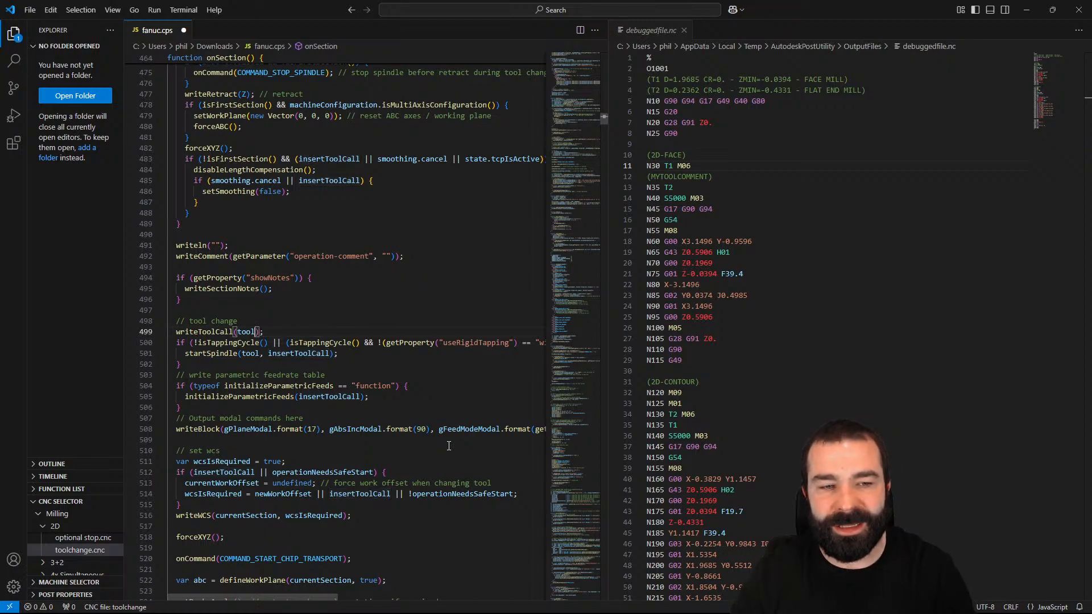
pyautogui.hotkey('ctrl', 's')
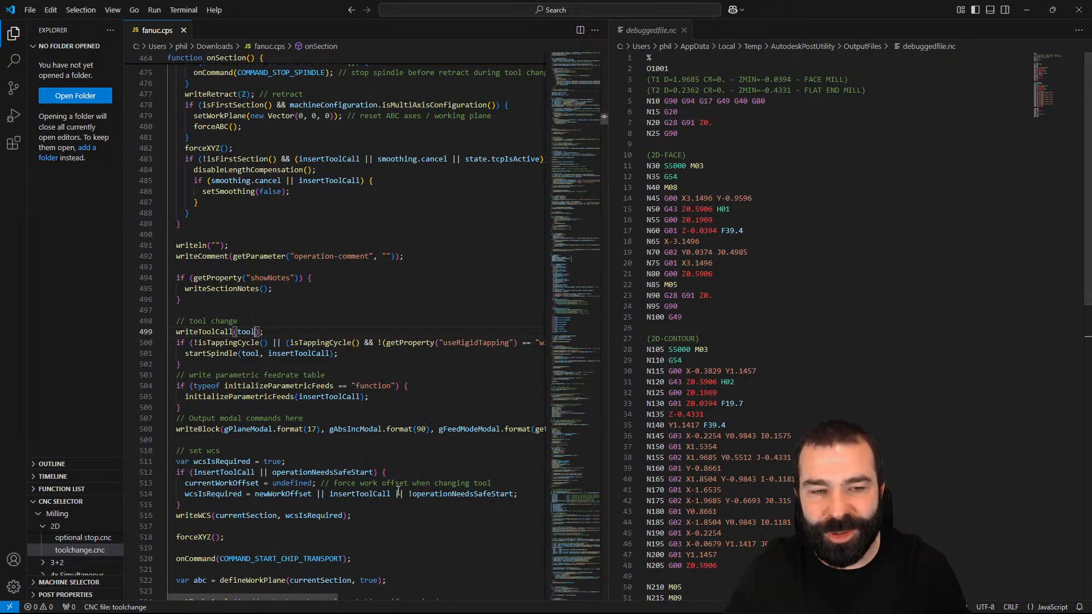
pyautogui.moveTo(607, 365); pyautogui.dragTo(713, 365)
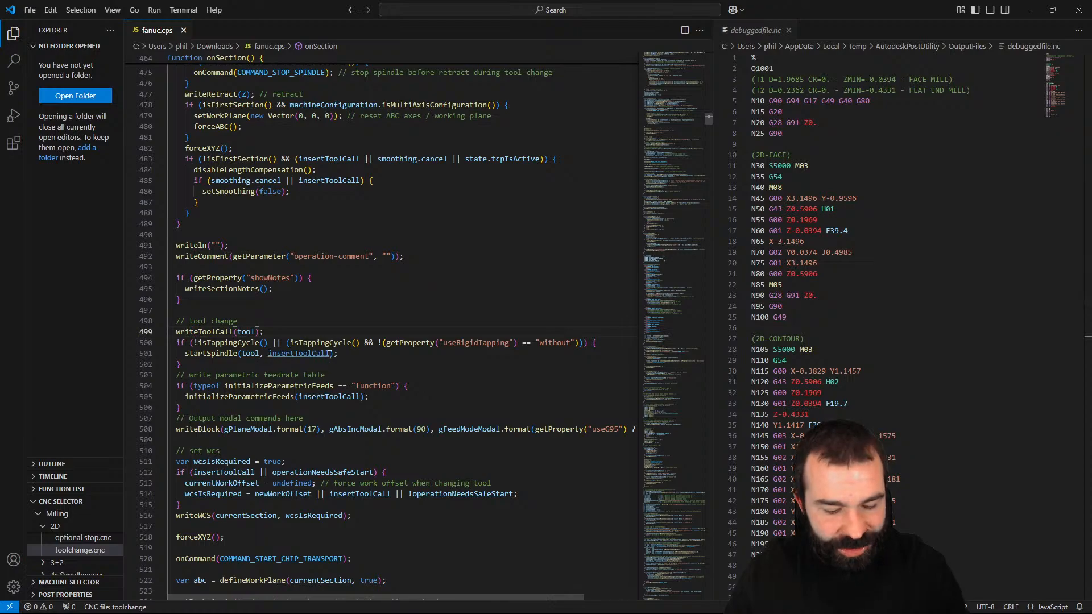
# Step: Undo the removal of the insertToolCall argument from the writeToolCall line and save fanuc.cps
pyautogui.hotkey('ctrl', 'z')
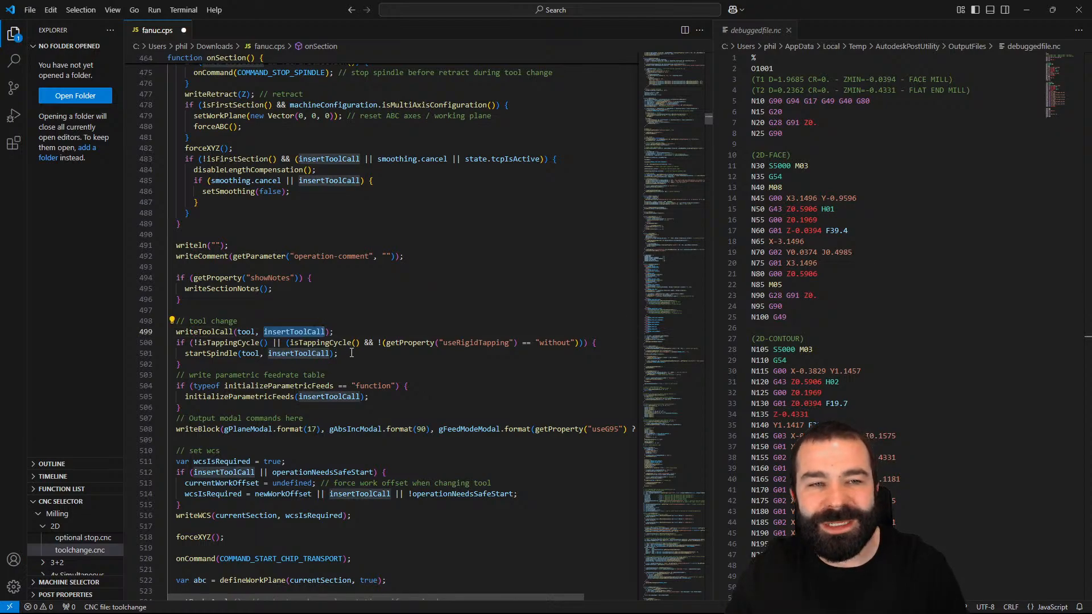
pyautogui.hotkey('ctrl', 's')
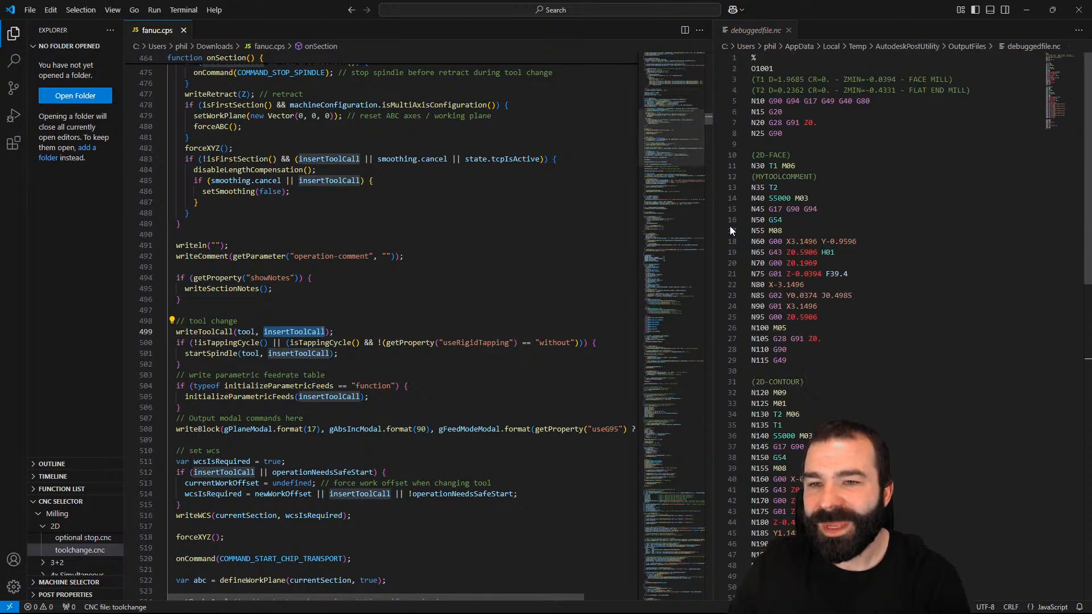
# Step: Trace the T1 code in block N30 through the post functions that generate it, up to the COMMAND_LOAD_TOOL call
pyautogui.click(776, 165)
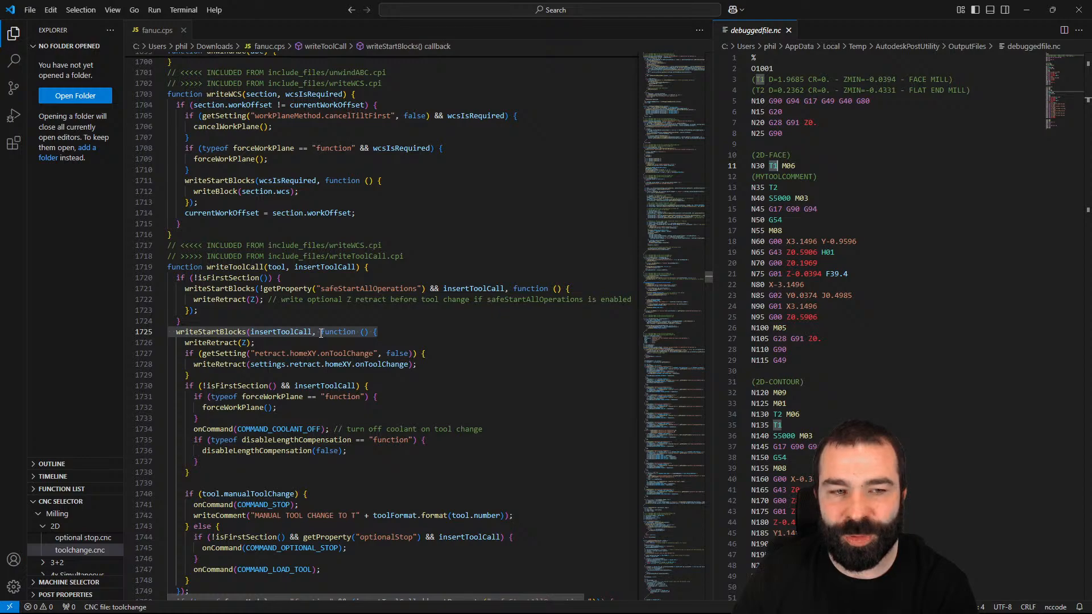
pyautogui.click(773, 165)
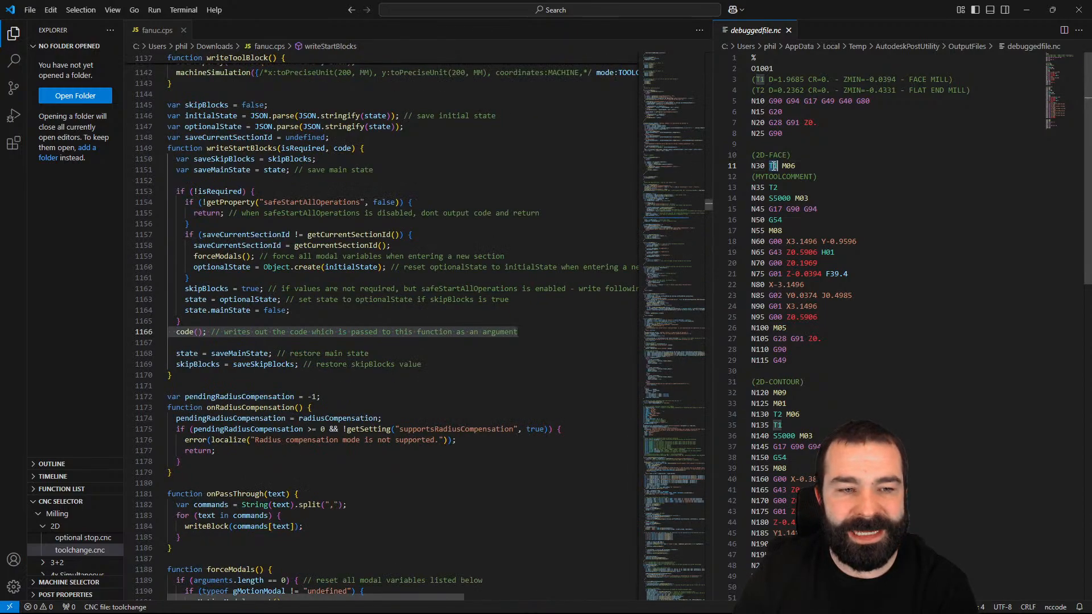
pyautogui.click(773, 165)
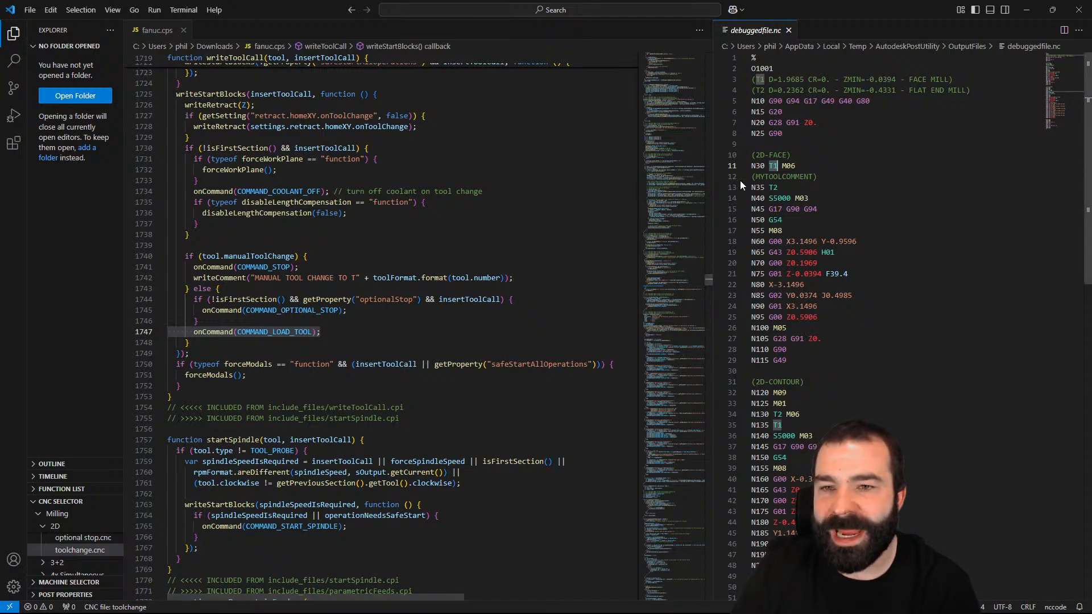
# Step: Locate the source line of M06 in block N30 and insert "(" before and ")" after mFormat.format(6)
pyautogui.click(790, 166)
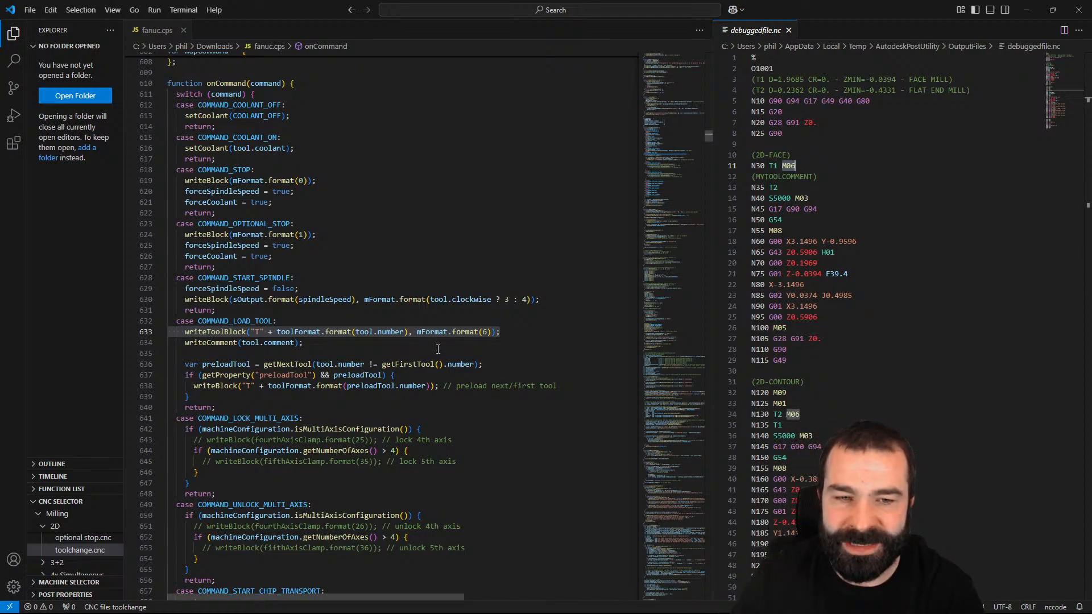
pyautogui.click(416, 333)
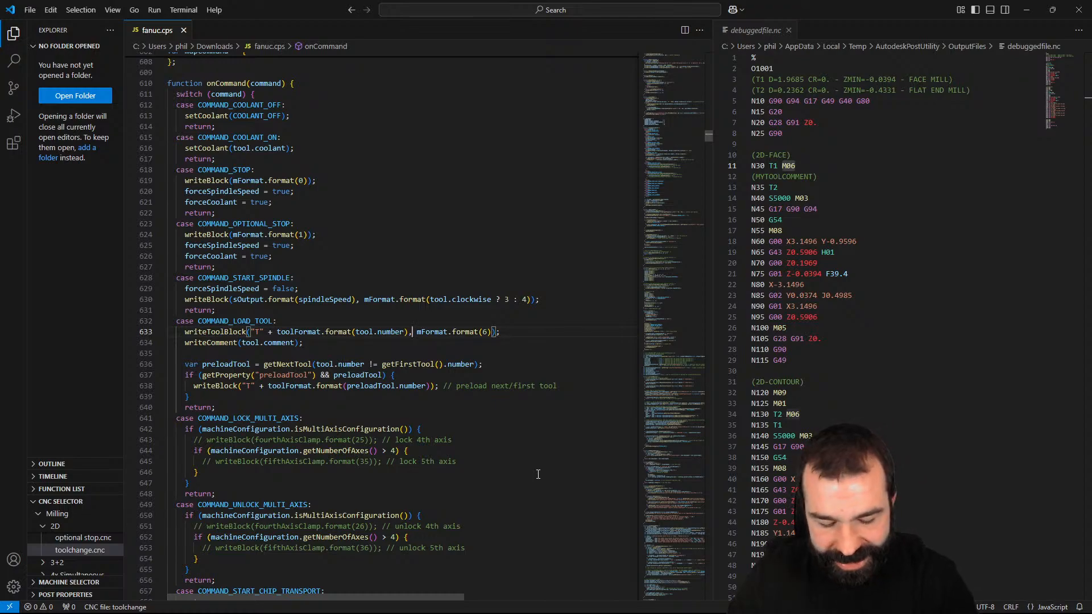
pyautogui.write('"" ')
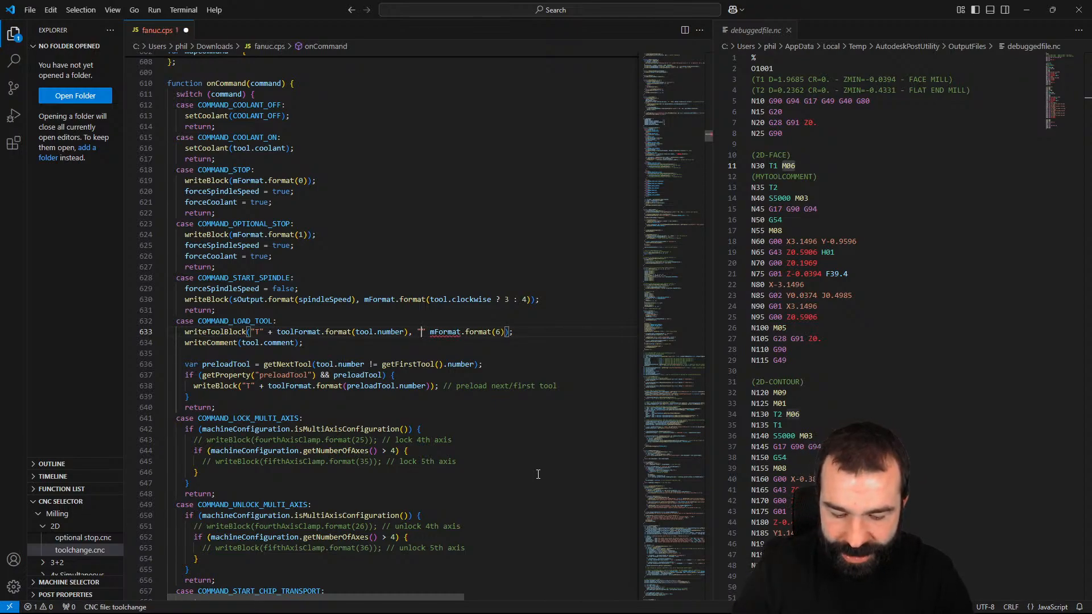
pyautogui.write('(')
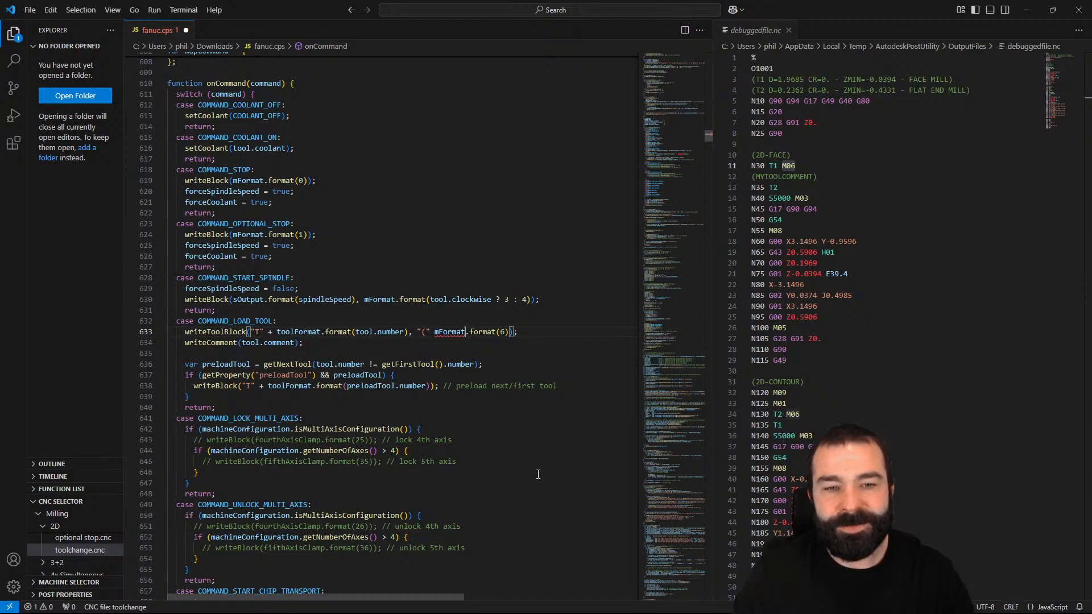
pyautogui.press('Right')
pyautogui.press('Right')
pyautogui.press('Right')
pyautogui.press('Right')
pyautogui.press('Right')
pyautogui.press('Right')
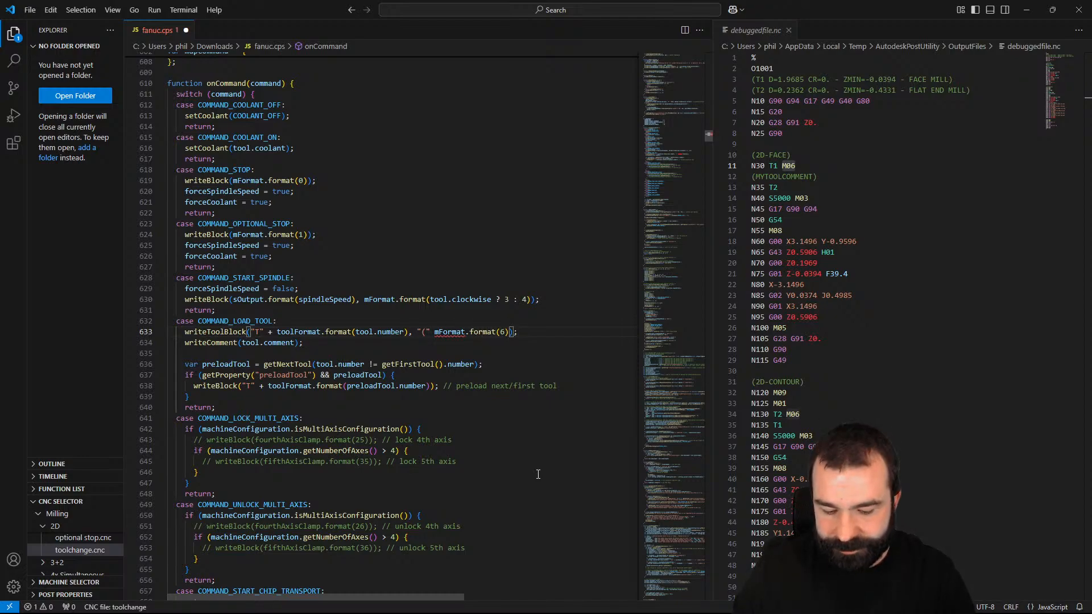
pyautogui.write('"')
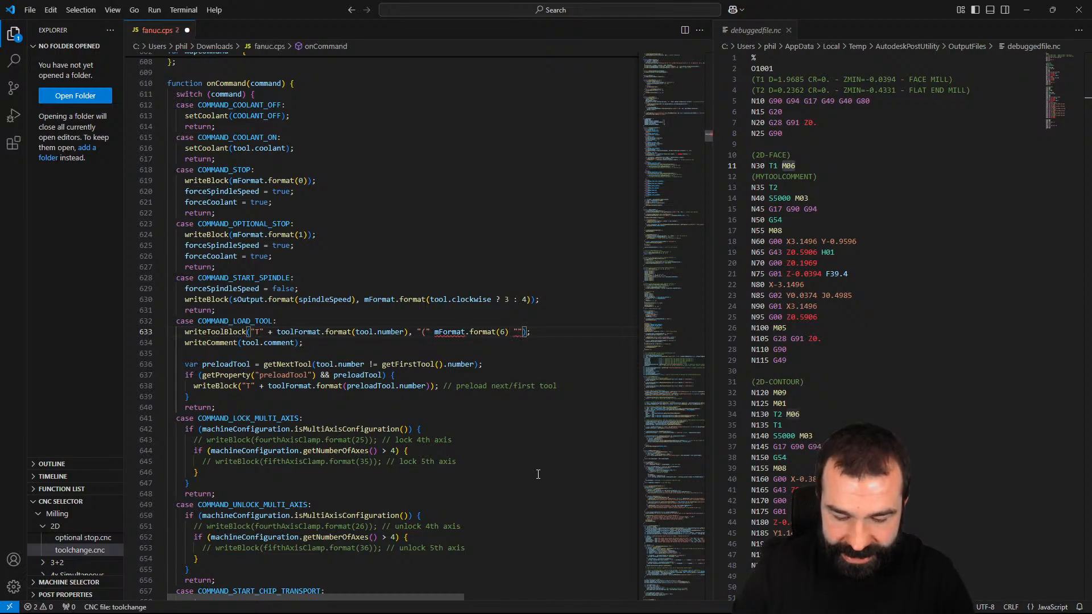
pyautogui.write(')')
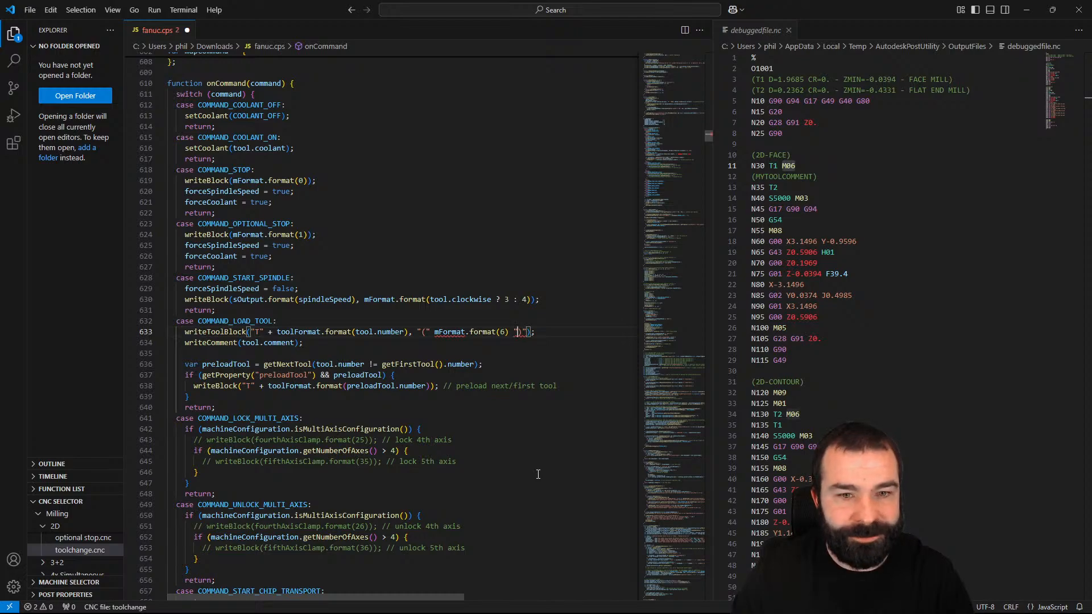
# Step: Join the two parenthesis strings to mFormat.format(6) with + operators in the writeToolBlock line and save fanuc.cps
pyautogui.press('Left')
pyautogui.press('Left')
pyautogui.write('=')
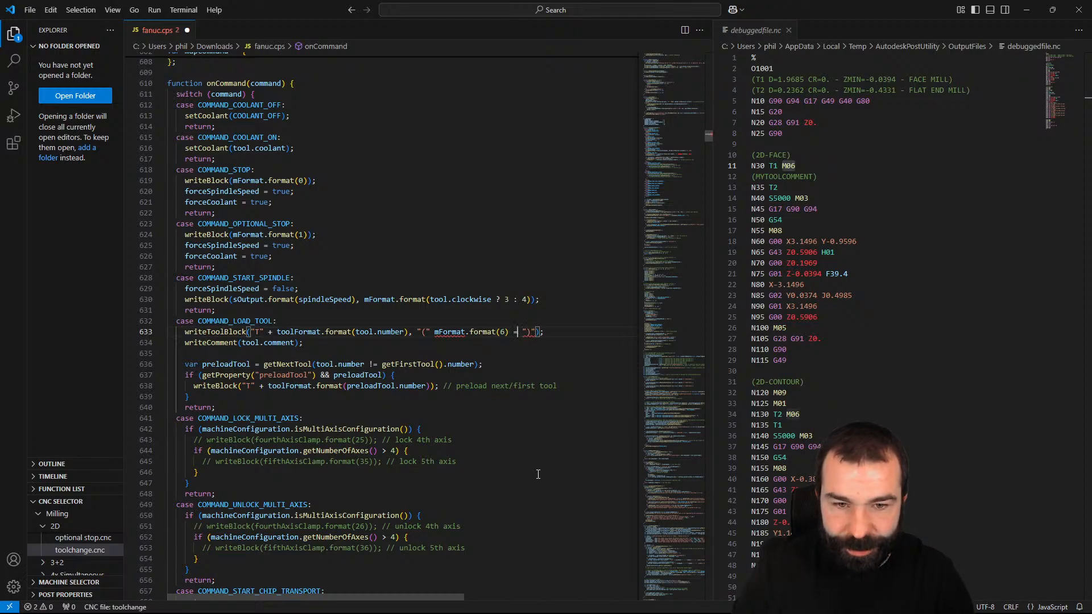
pyautogui.press('BackSpace')
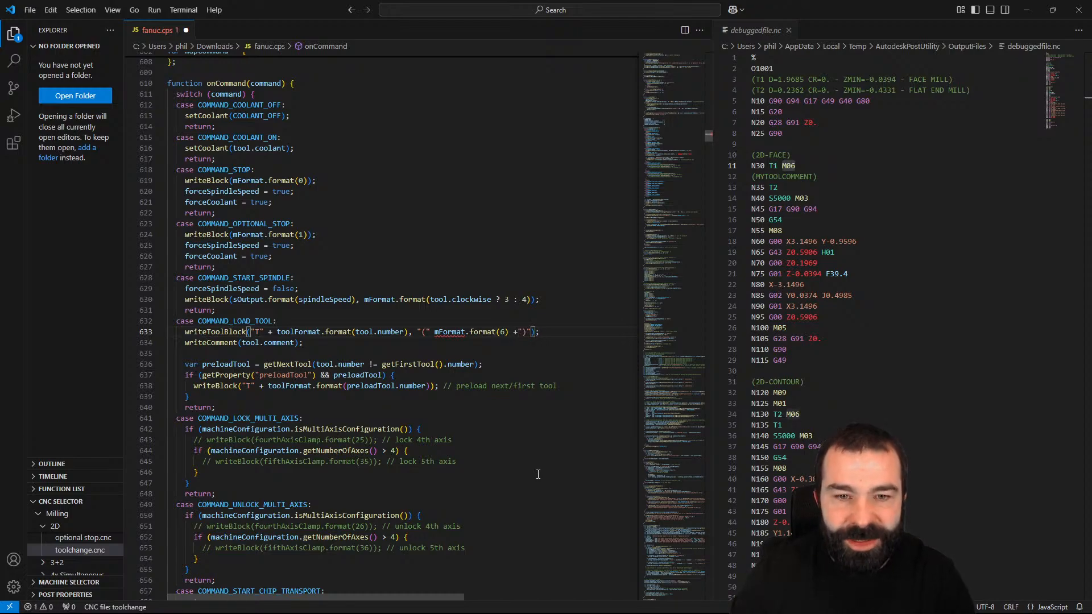
pyautogui.write('+')
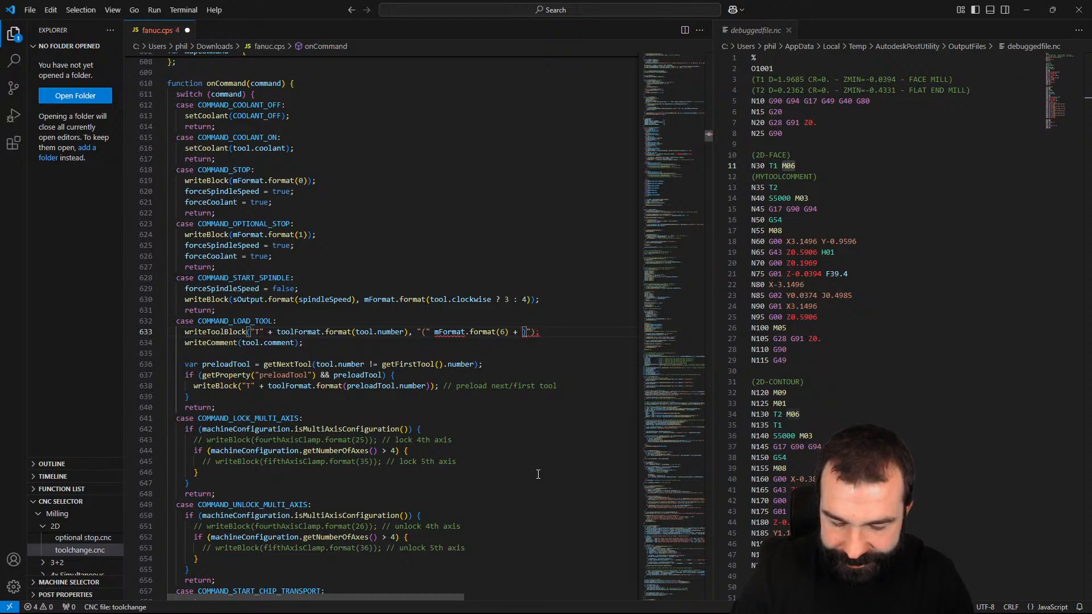
pyautogui.write('"')
pyautogui.press('Left')
pyautogui.press('Left')
pyautogui.press('Left')
pyautogui.press('Left')
pyautogui.press('Left')
pyautogui.press('Left')
pyautogui.press('Left')
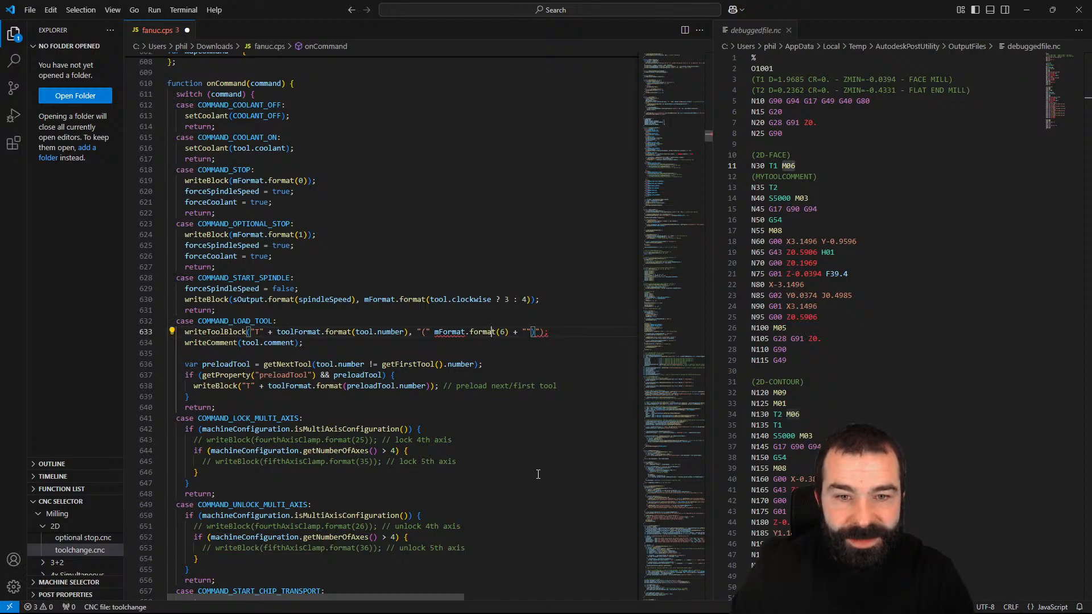
pyautogui.press('Right')
pyautogui.press('Right')
pyautogui.press('Right')
pyautogui.press('Right')
pyautogui.press('Right')
pyautogui.press('Right')
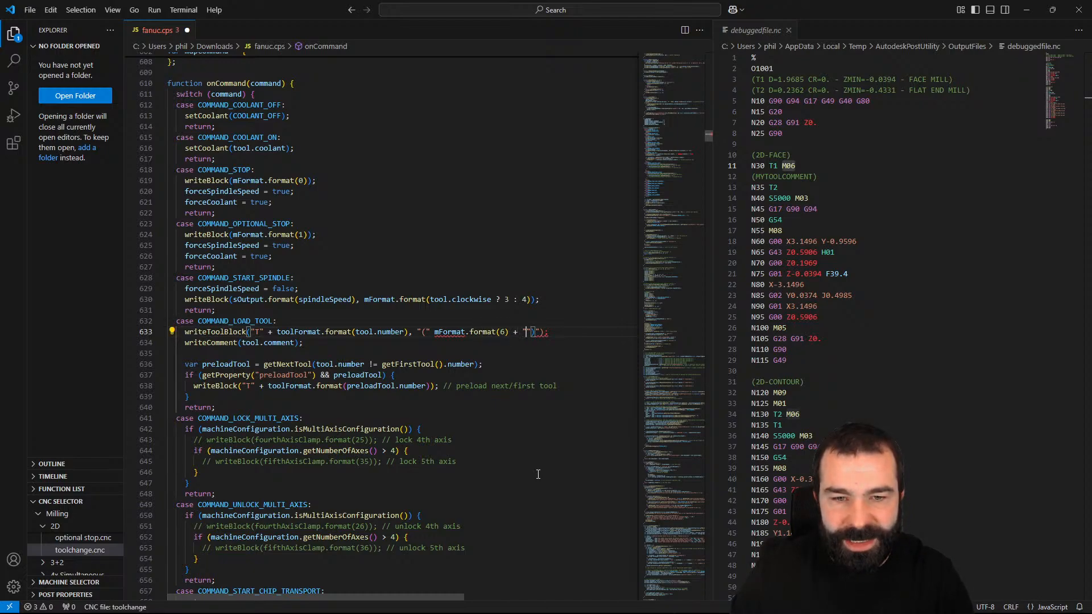
pyautogui.write(')')
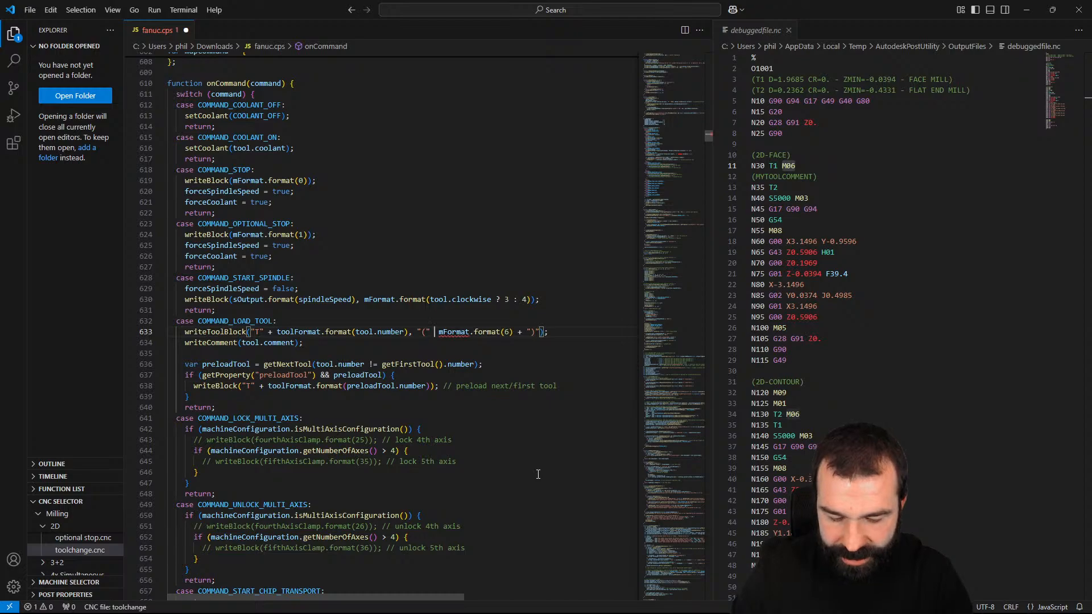
pyautogui.write(' +')
pyautogui.hotkey('ctrl', 's')
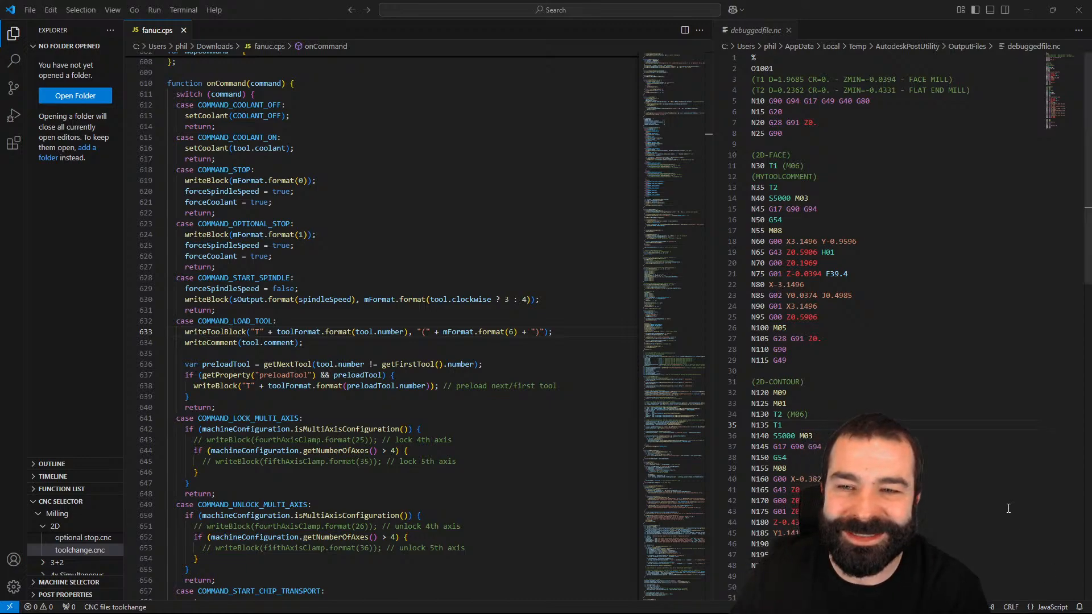
# Step: Copy the "(" + and + ")" snippets from the writeToolBlock line to the clipboard history
pyautogui.scroll(-2, 375, 333)
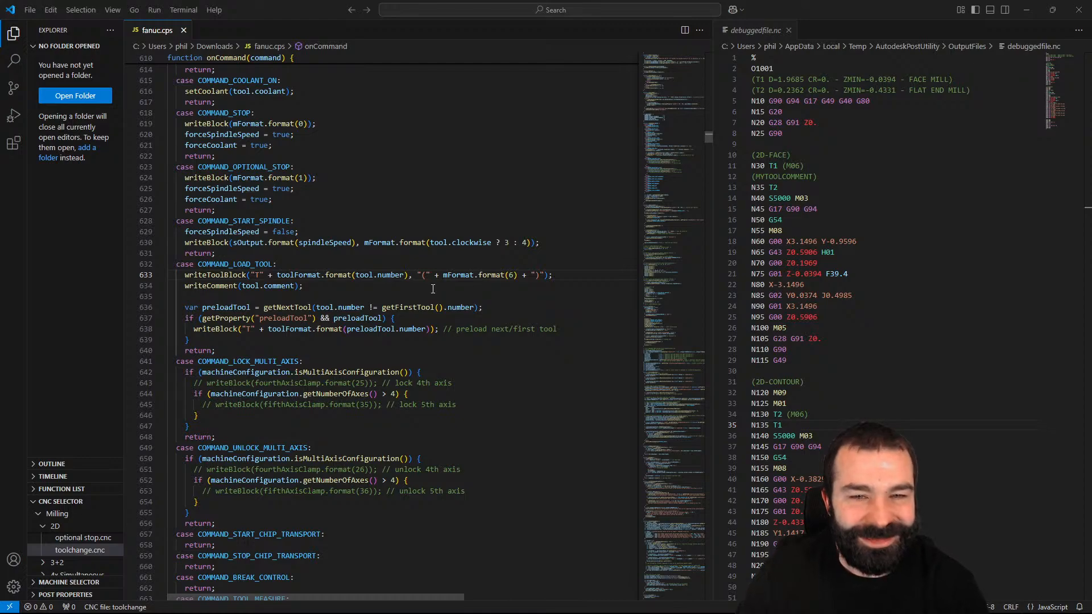
pyautogui.click(419, 274)
pyautogui.moveTo(418, 274); pyautogui.dragTo(439, 275)
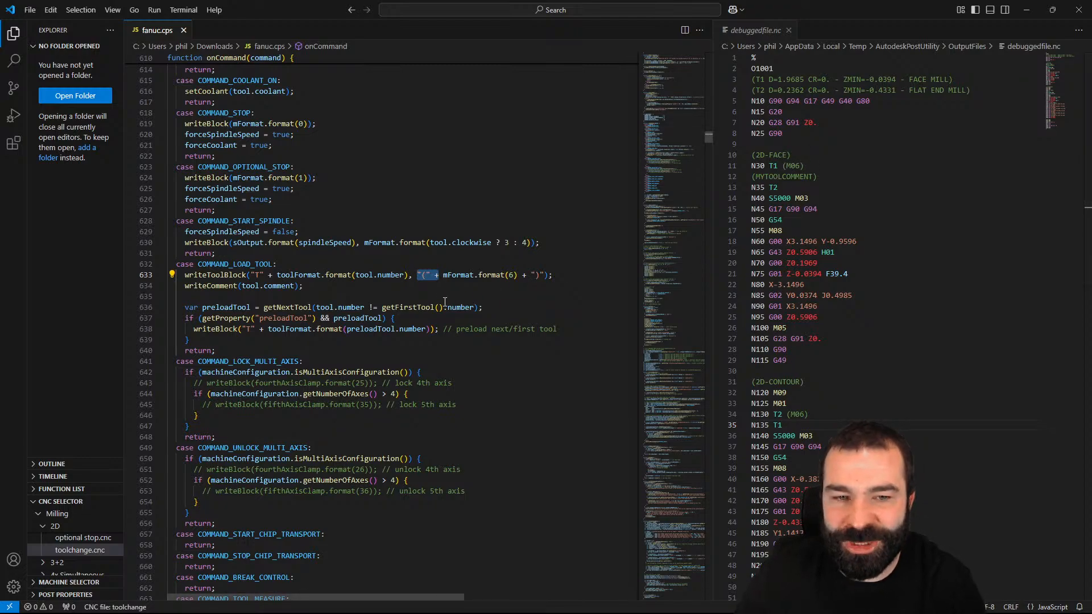
pyautogui.click(424, 283)
pyautogui.moveTo(418, 276); pyautogui.dragTo(440, 276)
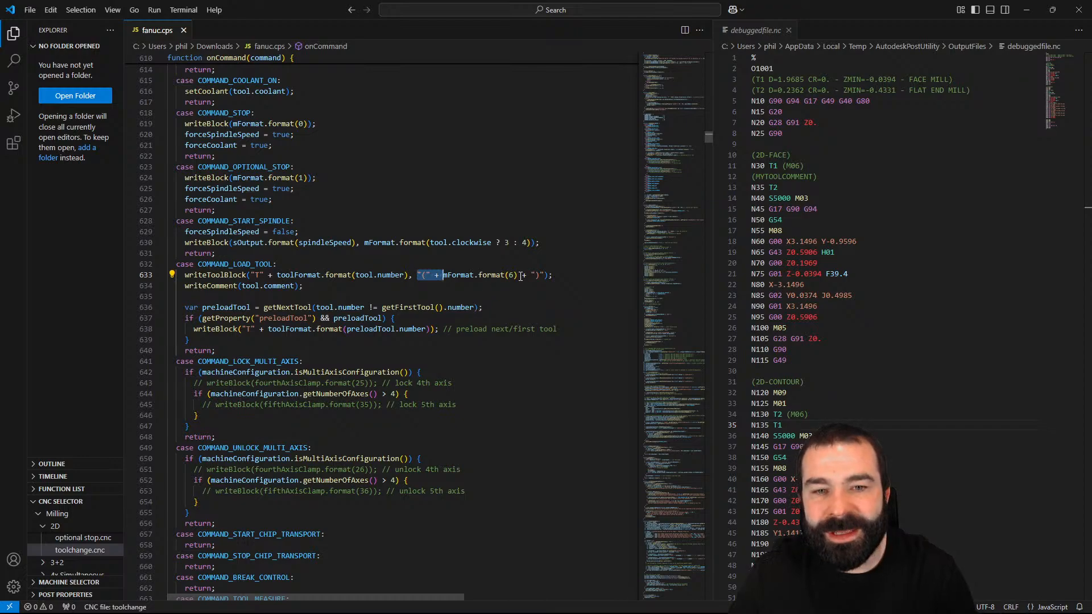
pyautogui.moveTo(519, 275); pyautogui.dragTo(545, 277)
pyautogui.press('super+c')
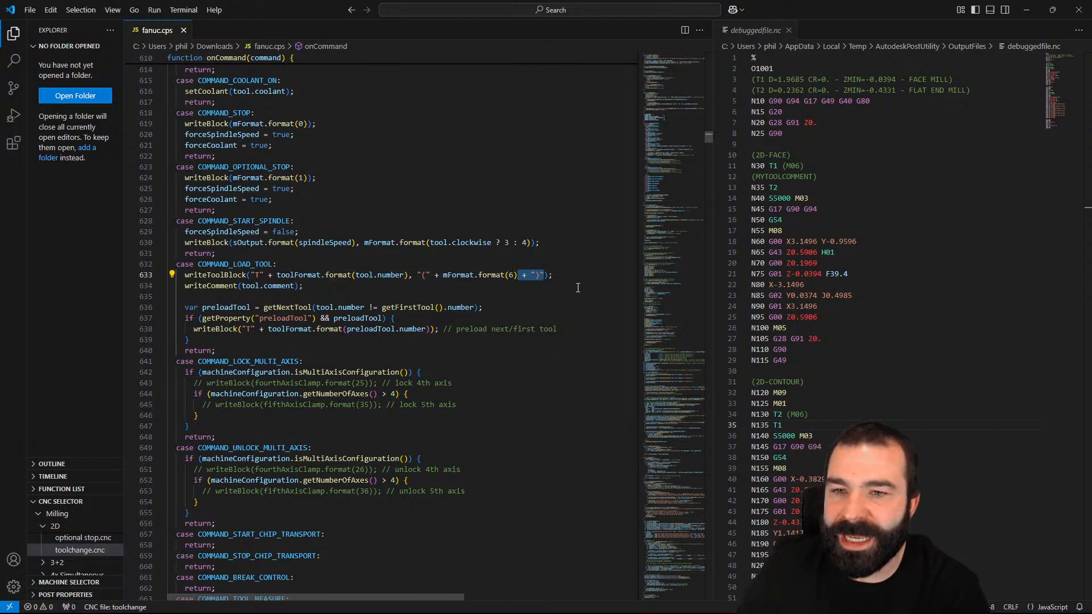
# Step: Locate the source line of T2 in block N35 and paste "(" + before "T" in its writeBlock call
pyautogui.doubleClick(773, 187)
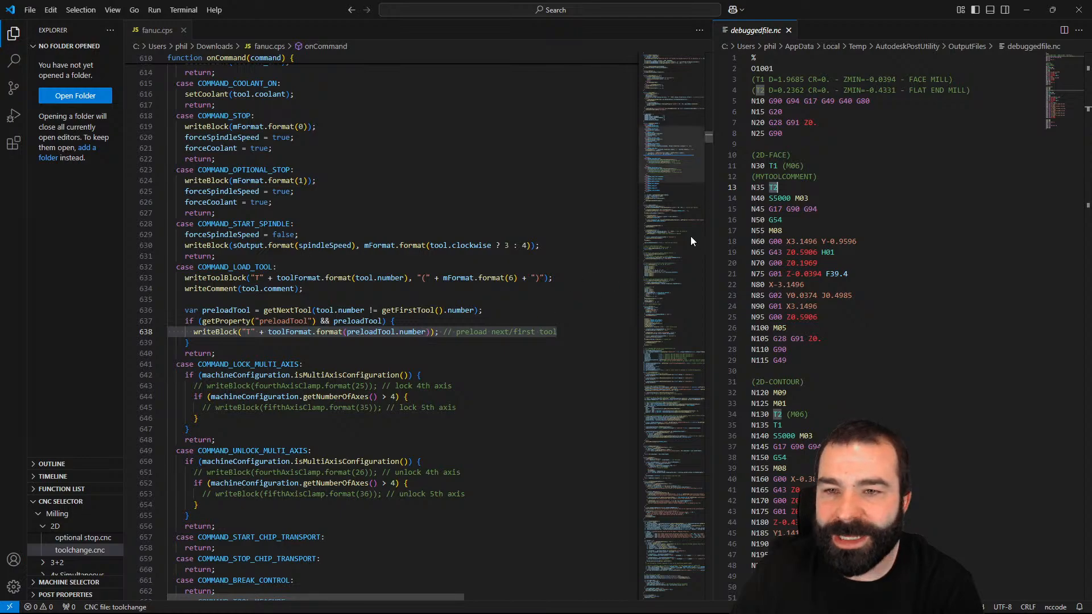
pyautogui.click(244, 332)
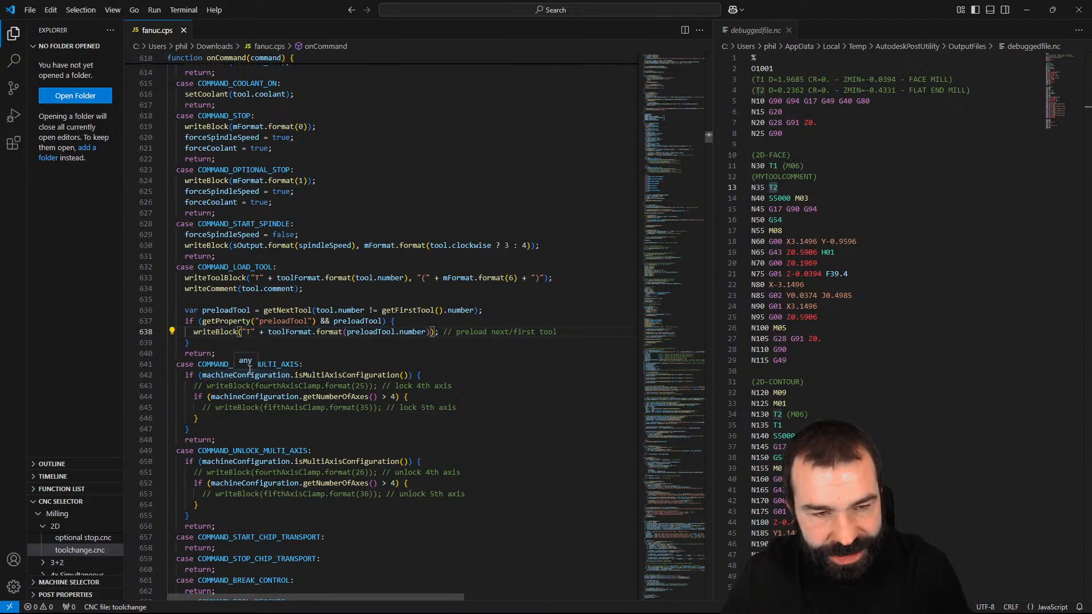
pyautogui.press('super+v')
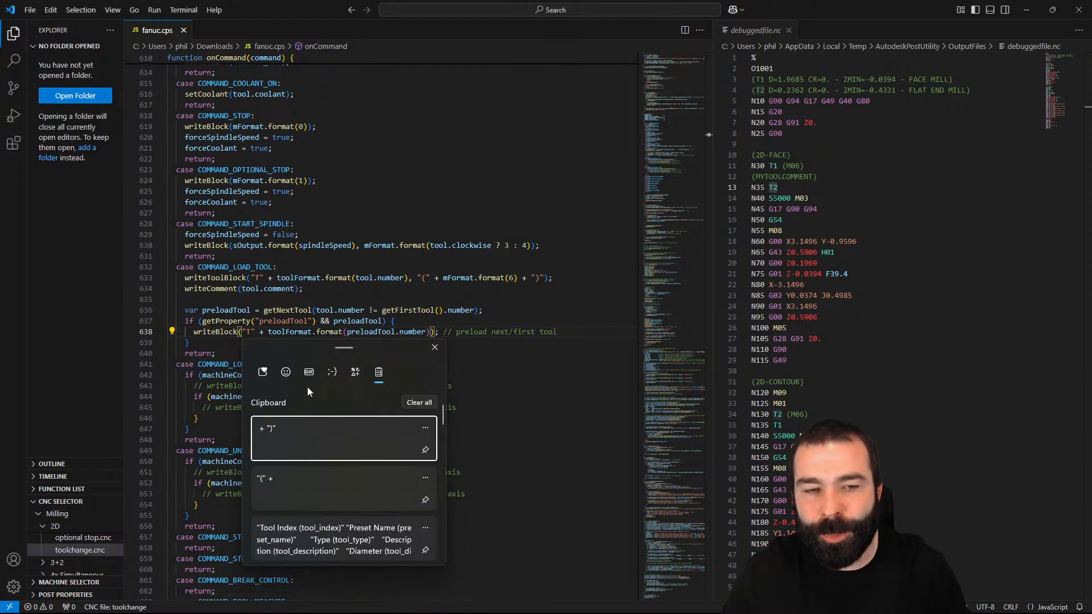
pyautogui.click(300, 487)
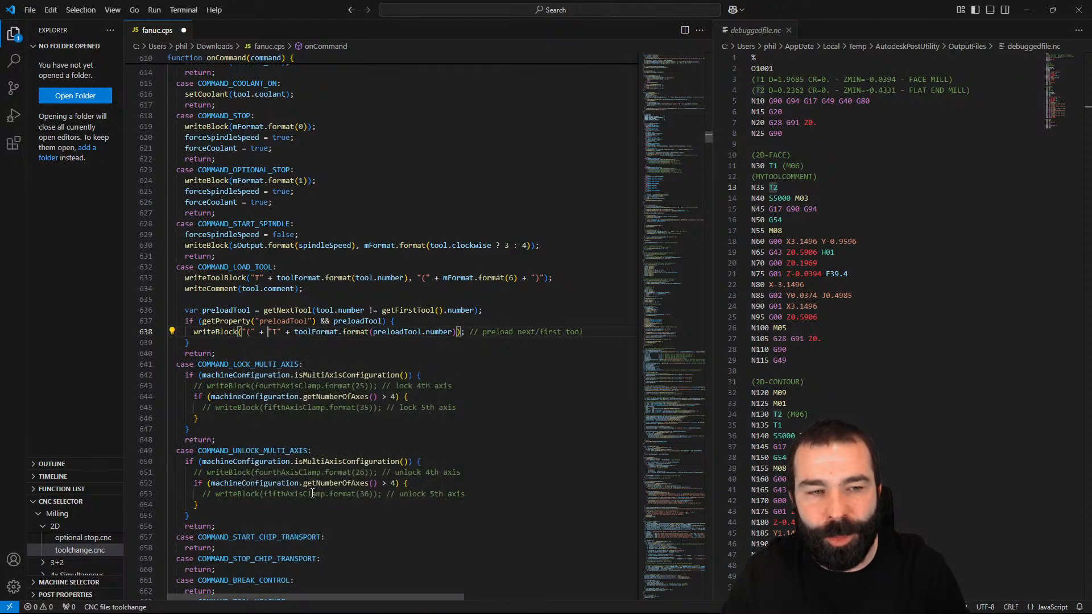
# Step: Append + ")" after toolFormat.format(preloadTool.number) in the preload-tool writeBlock on line 638 and save fanuc.cps
pyautogui.click(456, 333)
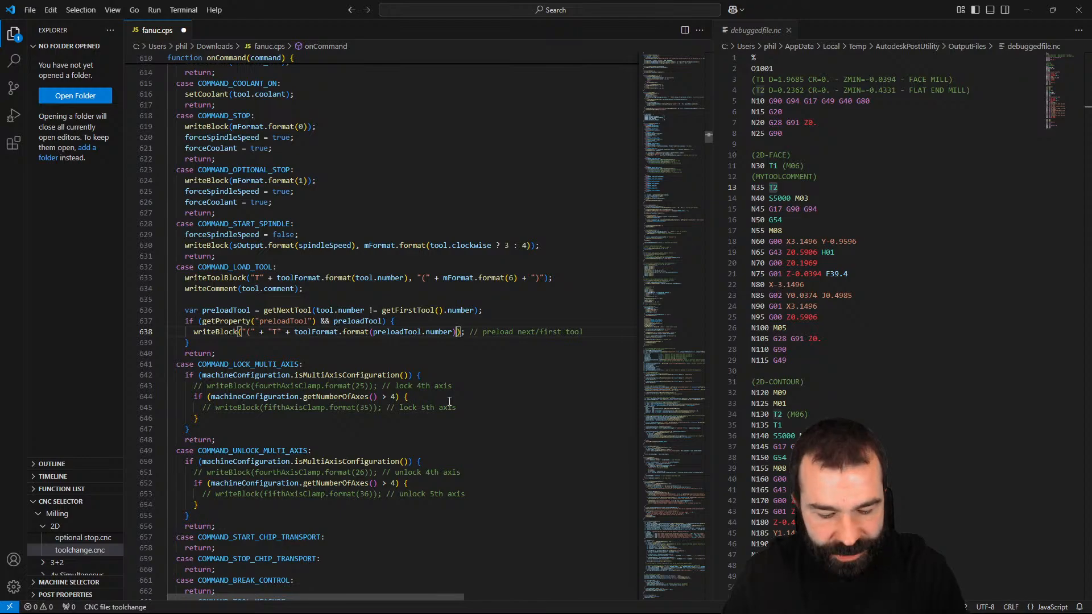
pyautogui.press('super+v')
pyautogui.click(502, 447)
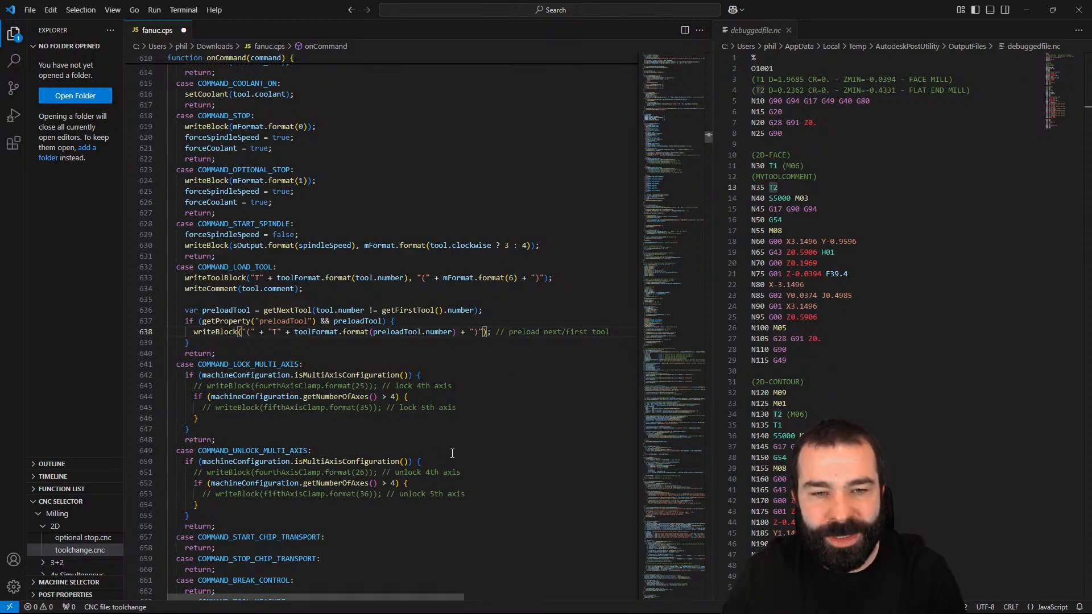
pyautogui.hotkey('ctrl', 's')
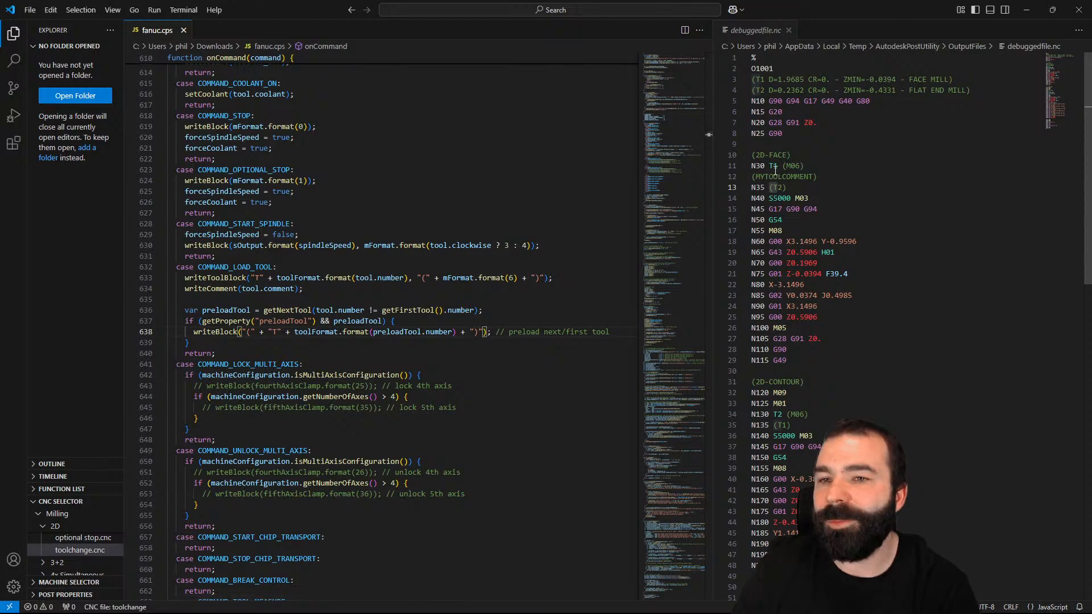
# Step: Trace the tool-change lines of the NC output back to their post-processor code and close the code editor to return to Autodesk Fusion
pyautogui.click(799, 165)
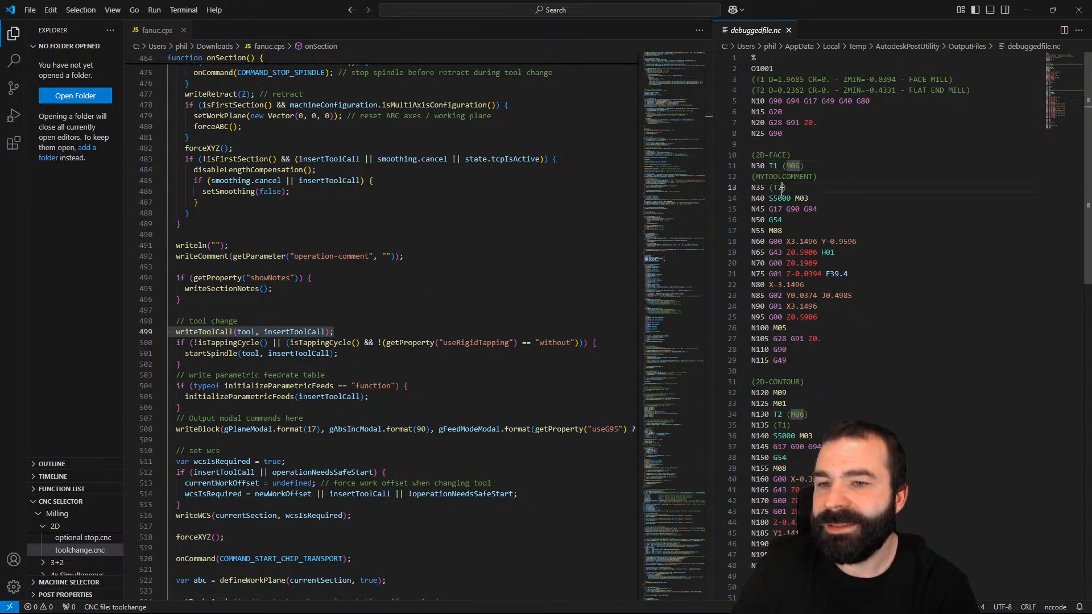
pyautogui.click(778, 187)
pyautogui.click(776, 165)
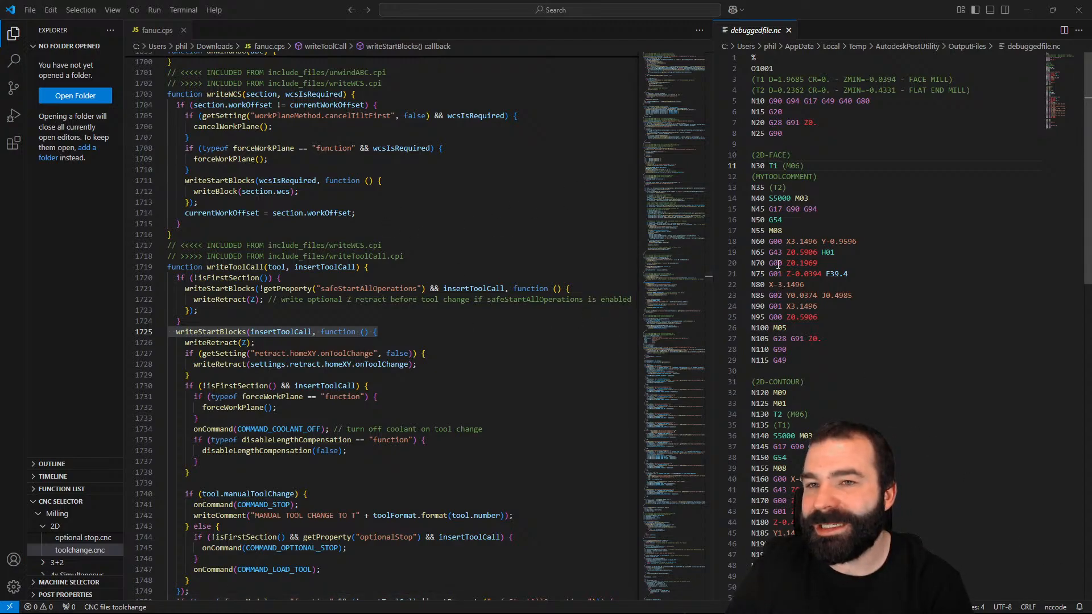
pyautogui.click(451, 226)
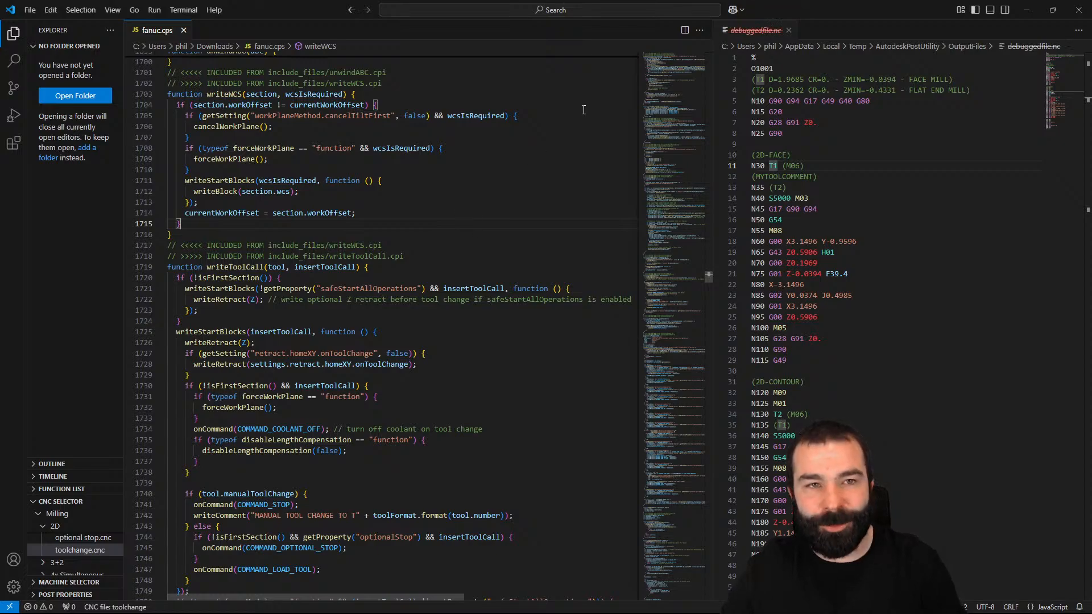
pyautogui.click(1078, 9)
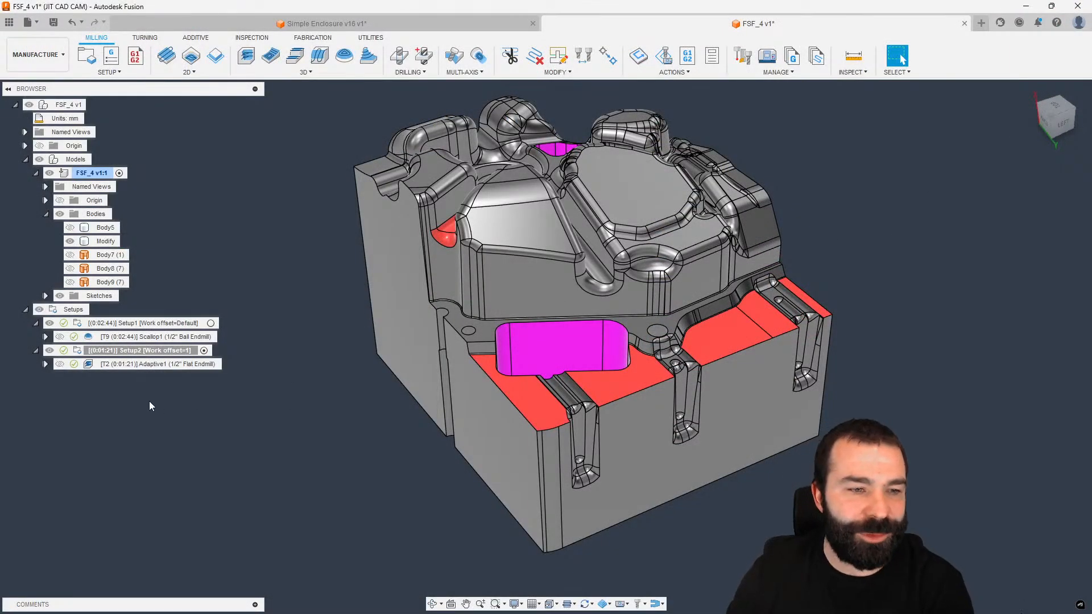
# Step: Display the Adaptive1 toolpath of Setup2 and examine it on the part
pyautogui.click(136, 364)
pyautogui.keyDown('shift'); pyautogui.moveTo(251, 398); pyautogui.dragTo(421, 390, button='middle'); pyautogui.keyUp('shift')
pyautogui.scroll(5, 759, 363)
pyautogui.moveTo(688, 355)
pyautogui.keyDown('shift'); pyautogui.mouseDown(button='middle')
pyautogui.moveTo(625, 341)
pyautogui.moveTo(708, 350)
pyautogui.mouseUp(button='middle'); pyautogui.keyUp('shift')
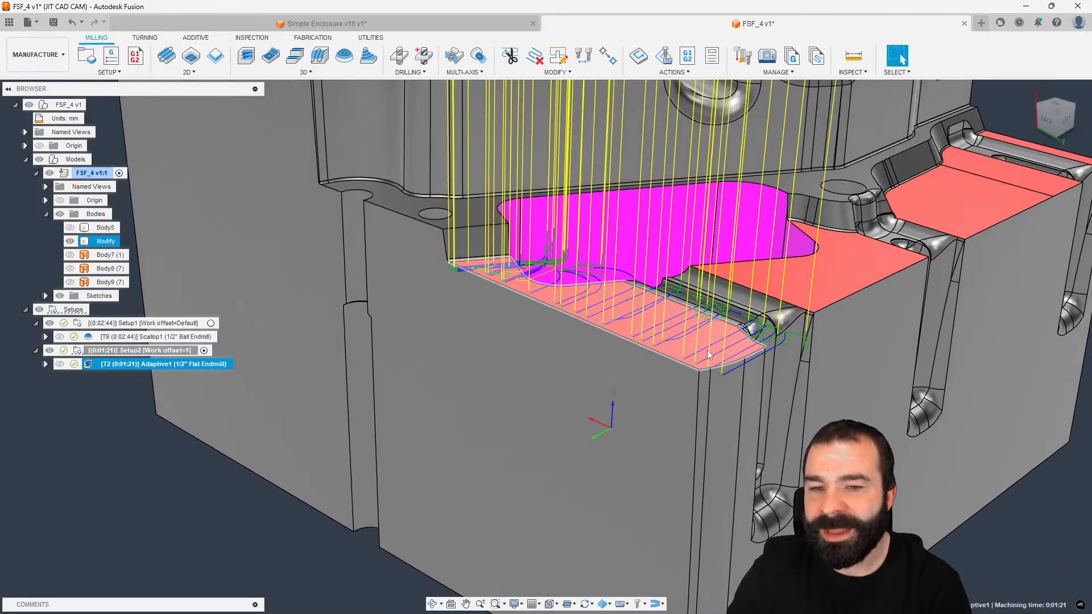
pyautogui.scroll(-5, 682, 387)
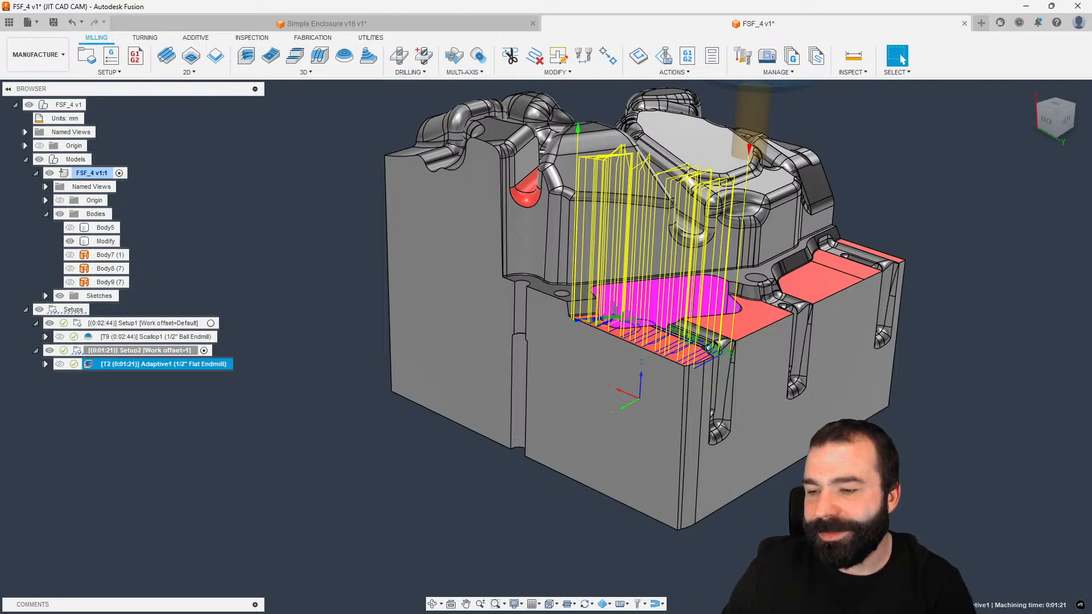
pyautogui.click(407, 325)
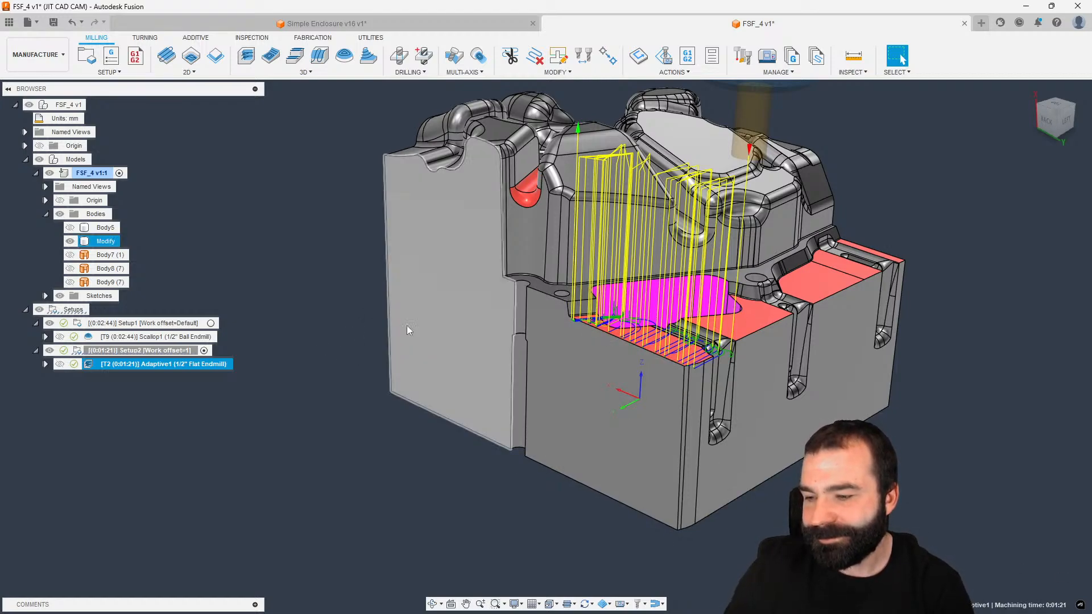
pyautogui.press('Escape')
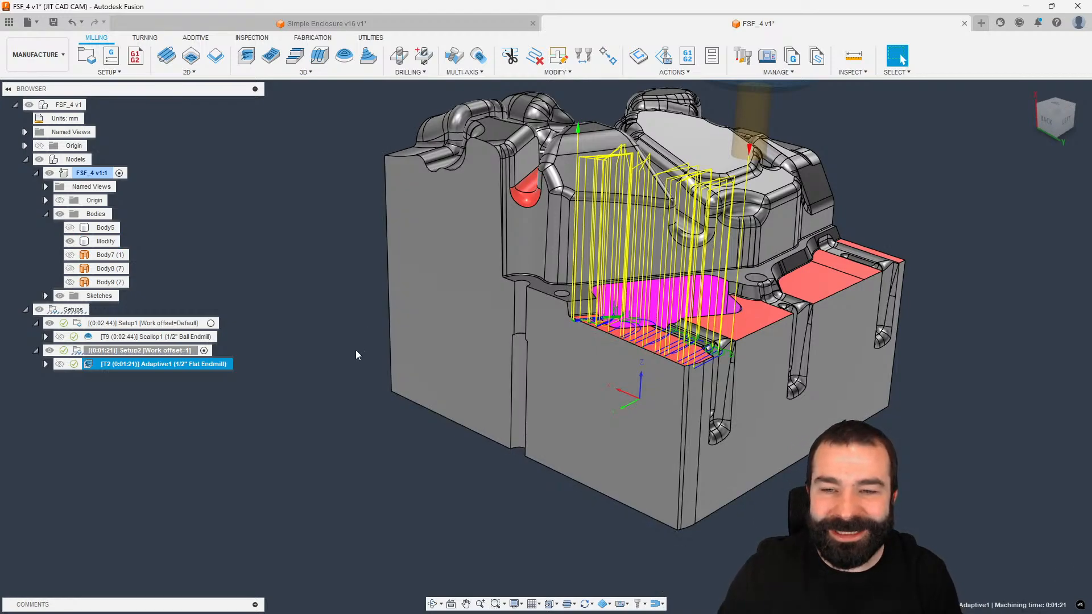
pyautogui.keyDown('shift'); pyautogui.moveTo(356, 350); pyautogui.dragTo(357, 368, button='middle'); pyautogui.keyUp('shift')
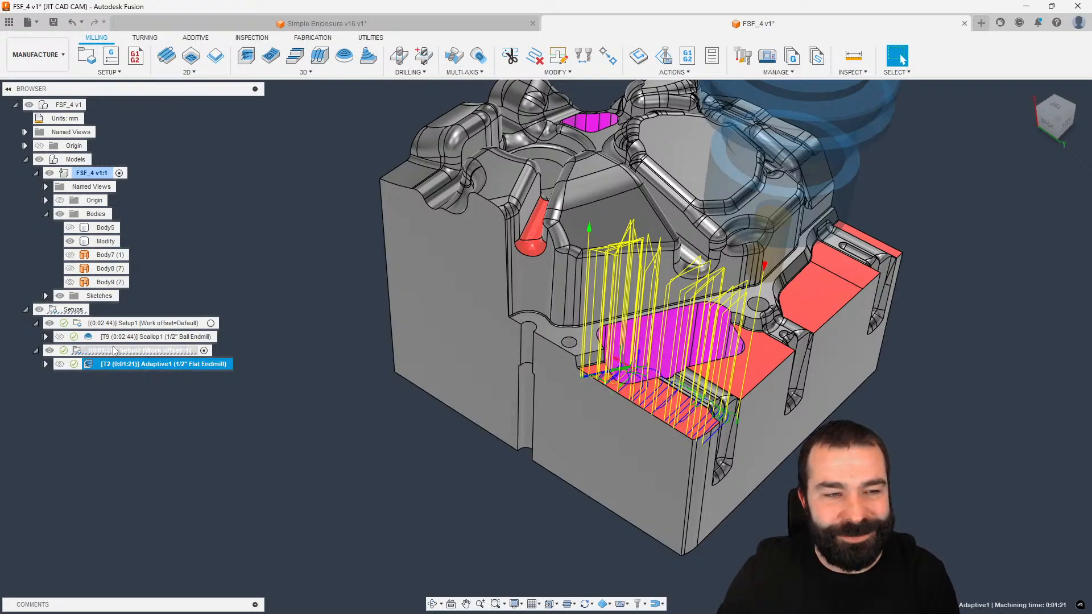
# Step: Display the Scallop1 toolpath of Setup1 on the part for review
pyautogui.click(95, 338)
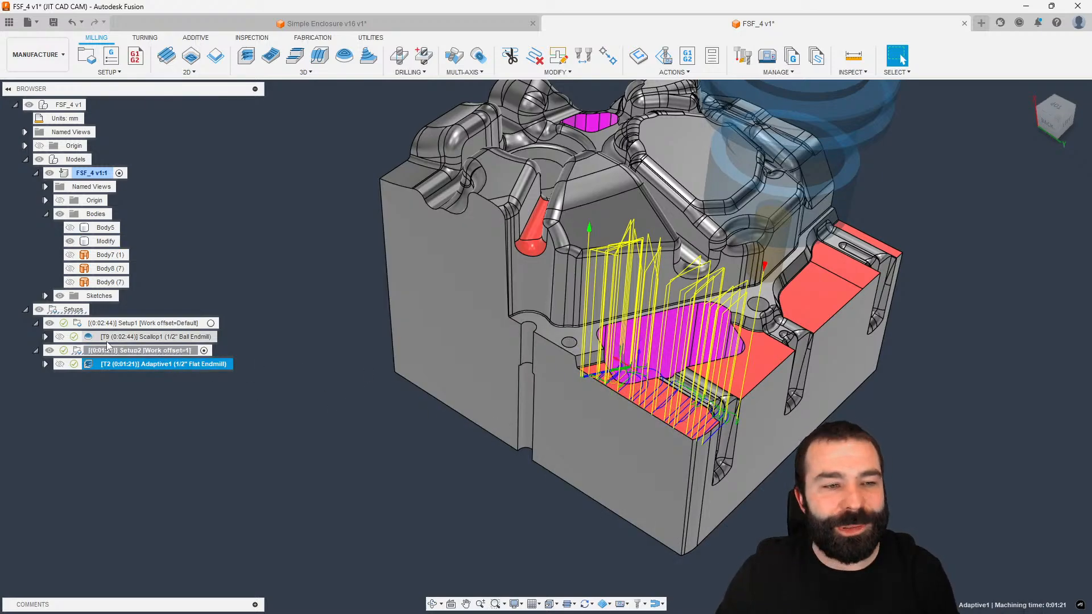
pyautogui.keyDown('shift'); pyautogui.moveTo(489, 458); pyautogui.dragTo(483, 435, button='middle'); pyautogui.keyUp('shift')
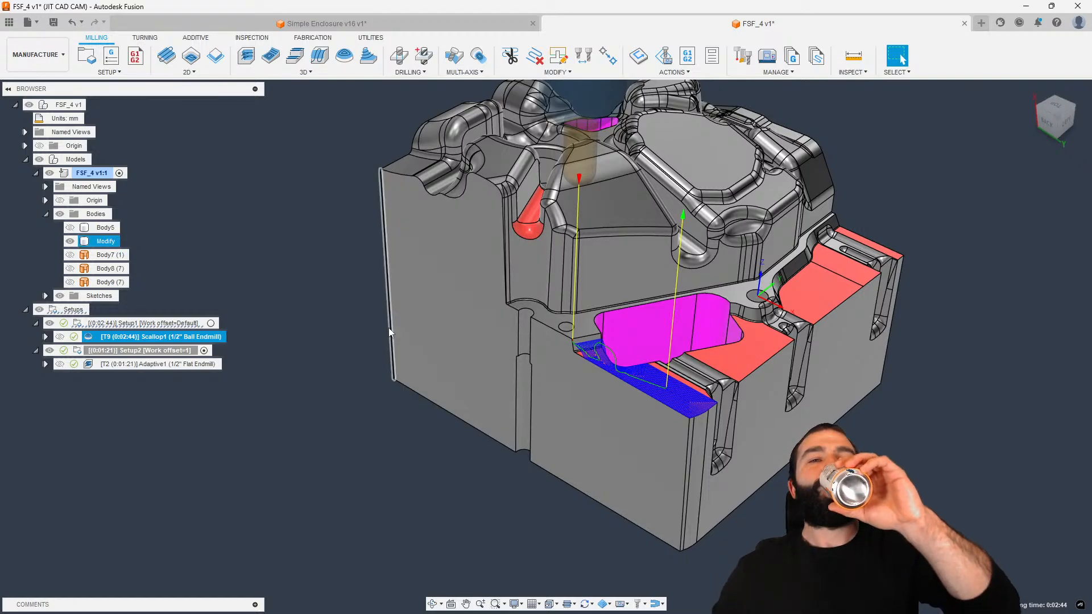
pyautogui.click(339, 408)
# Step: Make Setup1 the active setup
pyautogui.click(210, 323)
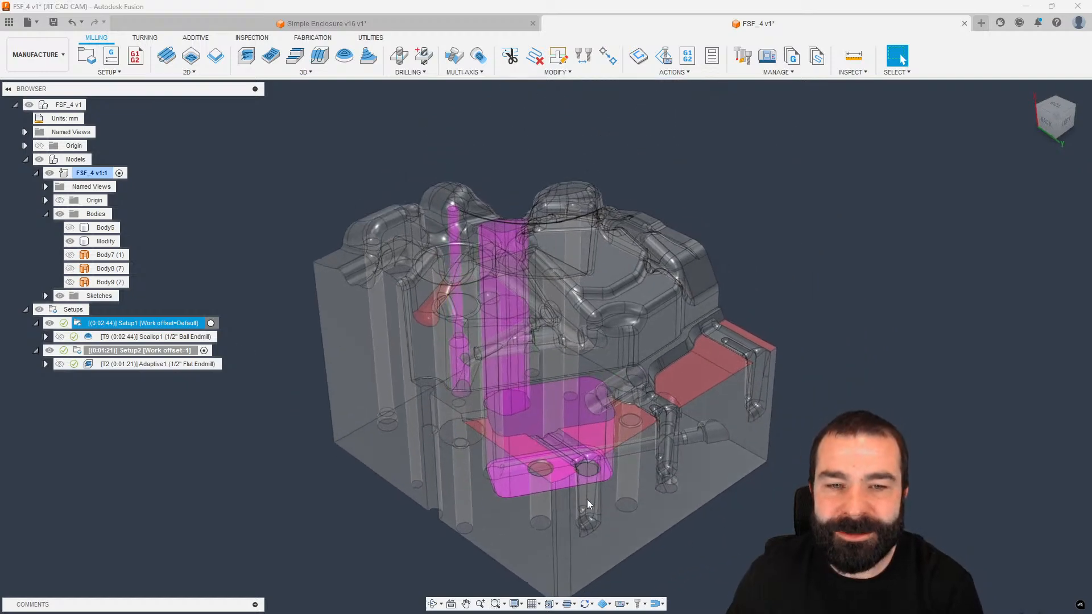
pyautogui.click(384, 437)
pyautogui.scroll(3, 588, 570)
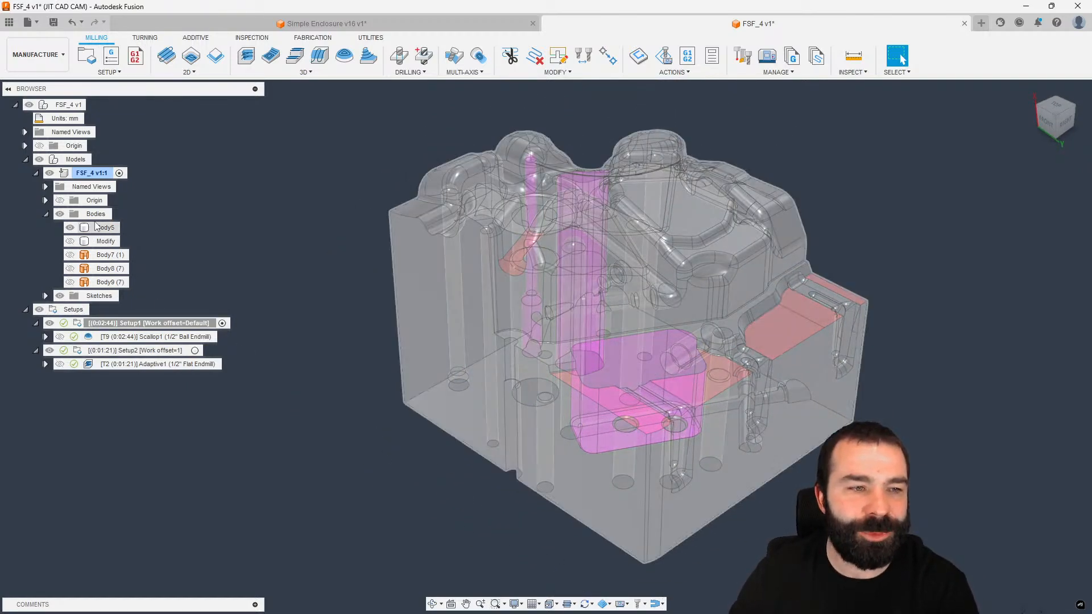
# Step: Set the opacity of Body5 to 100% in the Design workspace and return to the Manufacture workspace
pyautogui.click(49, 67)
pyautogui.click(25, 82)
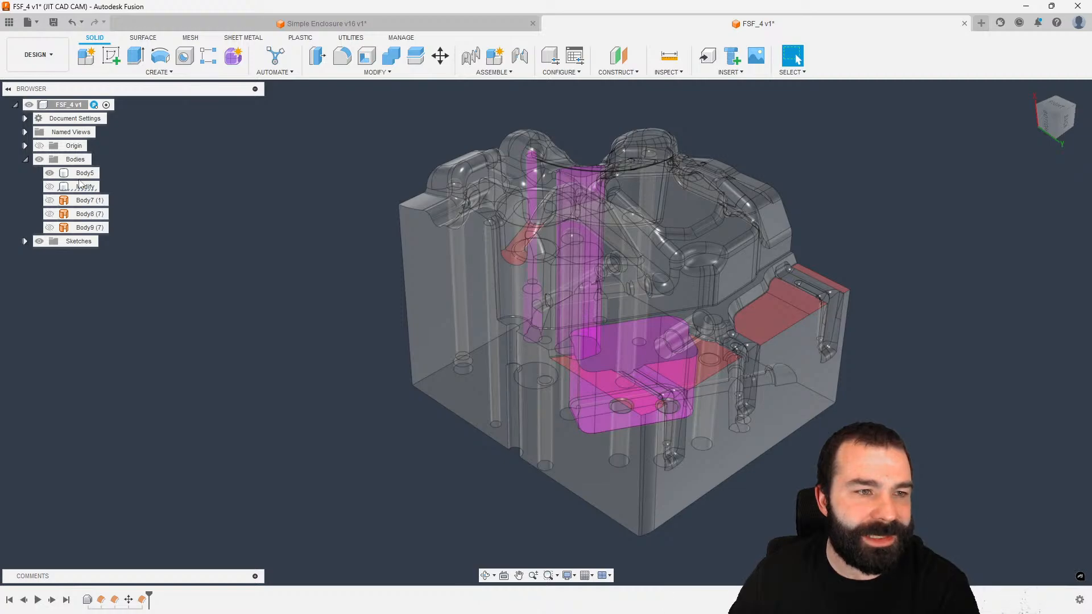
pyautogui.rightClick(83, 174)
pyautogui.moveTo(140, 428)
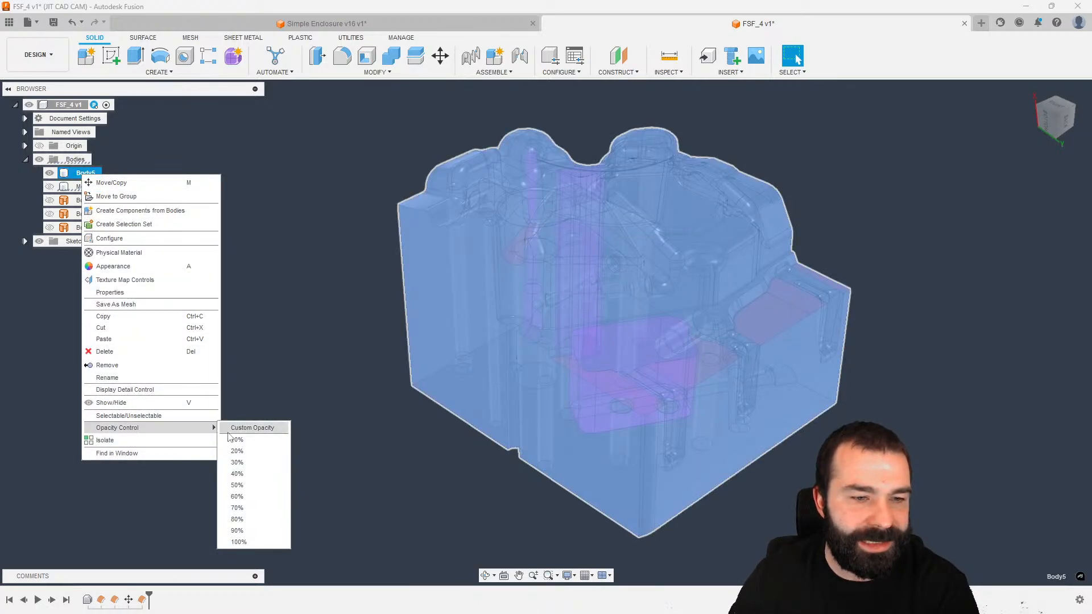
pyautogui.click(239, 542)
pyautogui.click(319, 507)
pyautogui.click(38, 55)
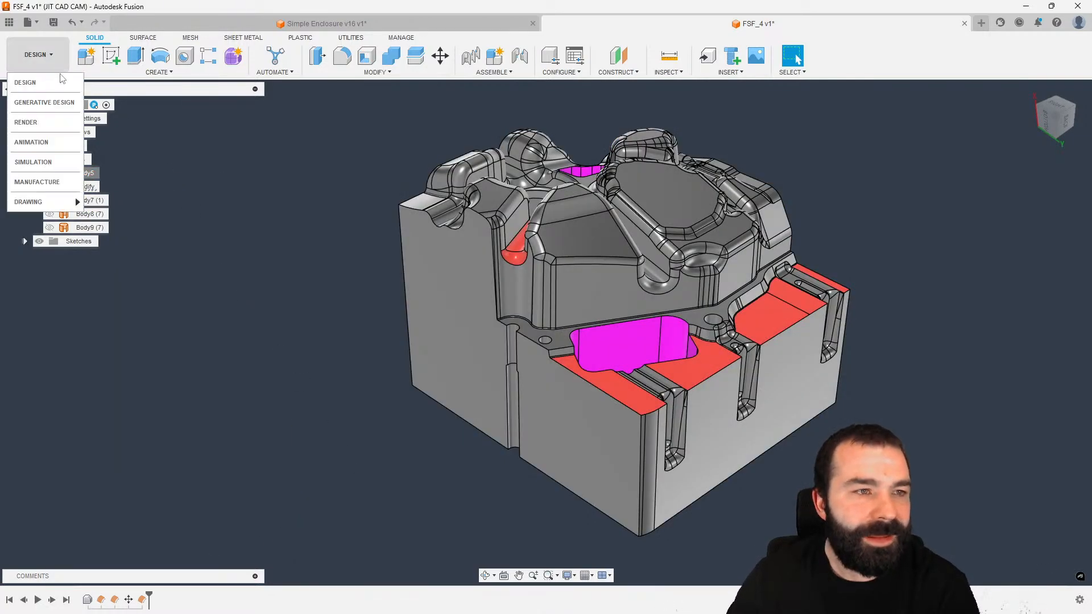
pyautogui.click(37, 182)
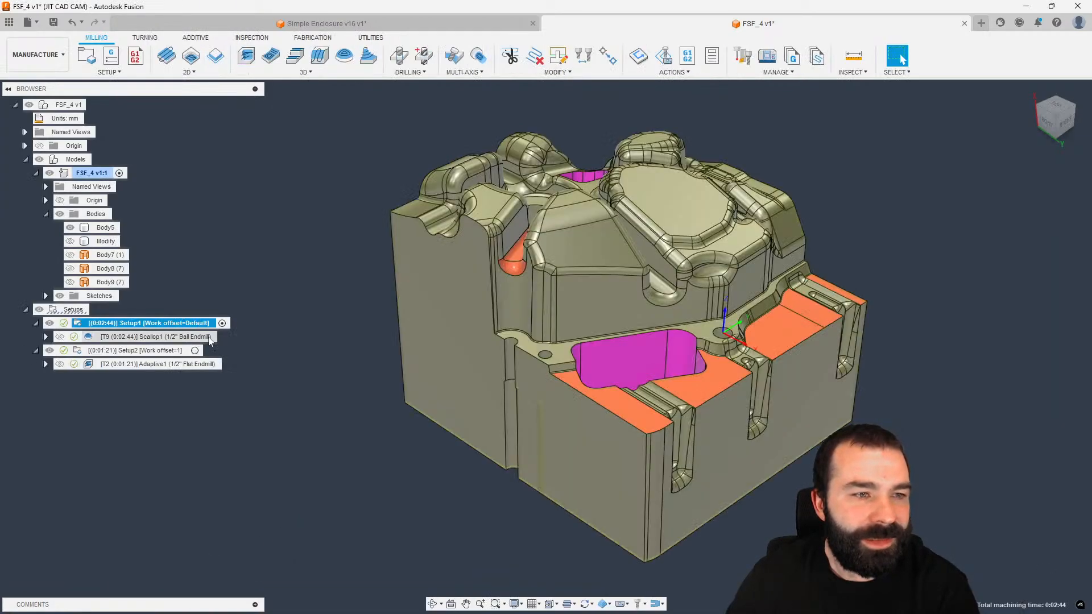
pyautogui.click(104, 228)
pyautogui.rightClick(103, 228)
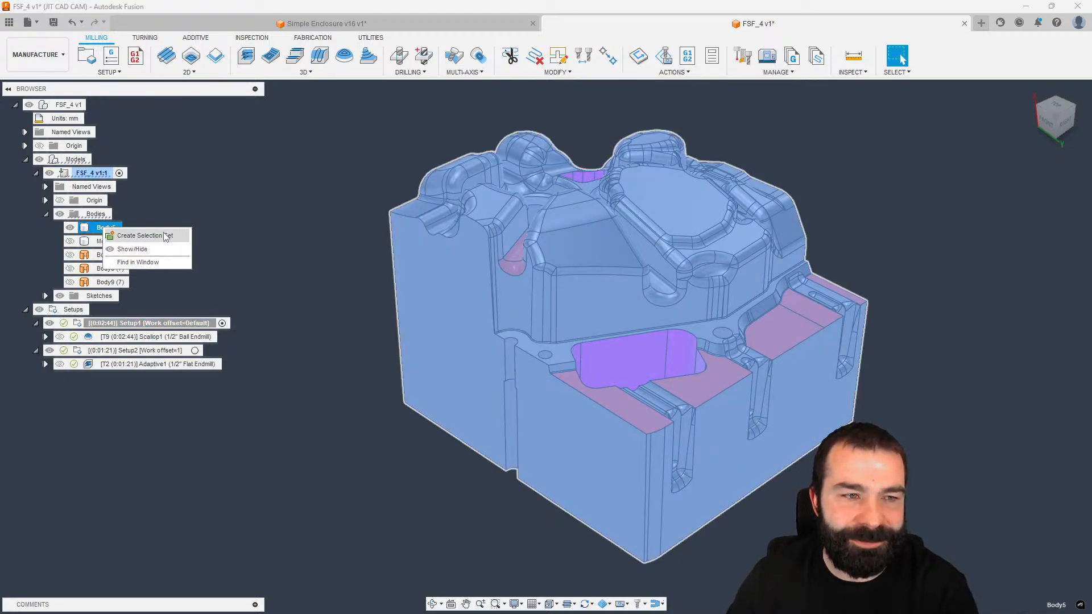
pyautogui.click(298, 279)
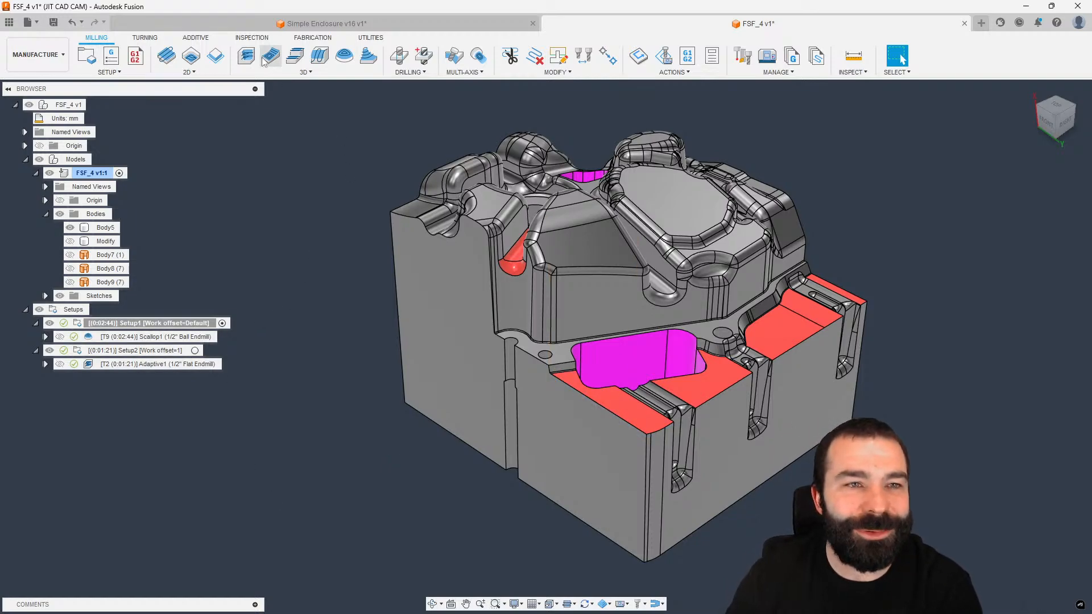
# Step: Create an Inspect Surface probing operation in Setup1
pyautogui.click(252, 38)
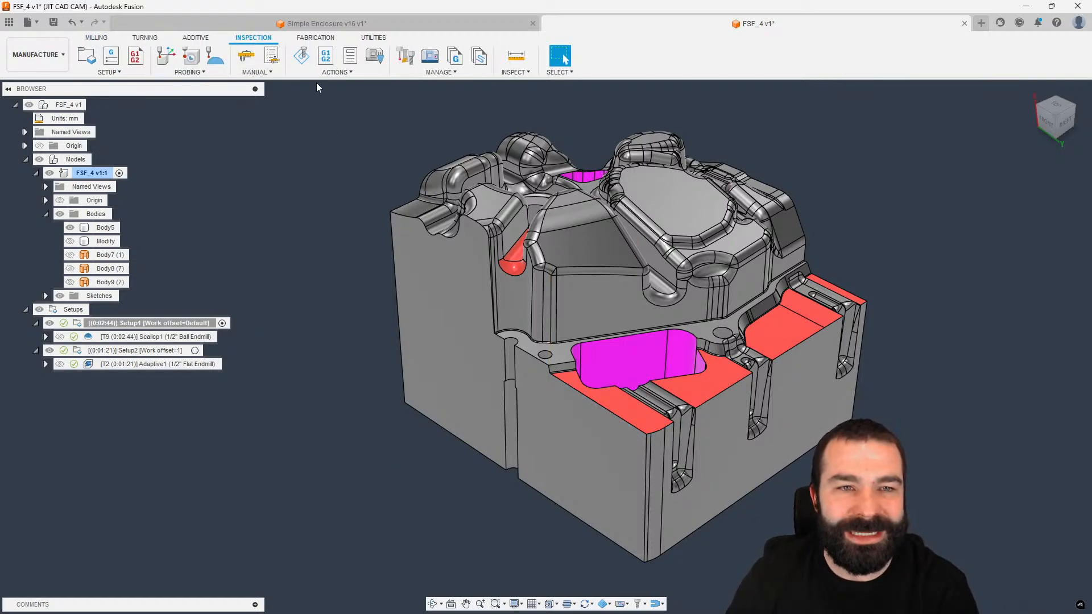
pyautogui.click(335, 72)
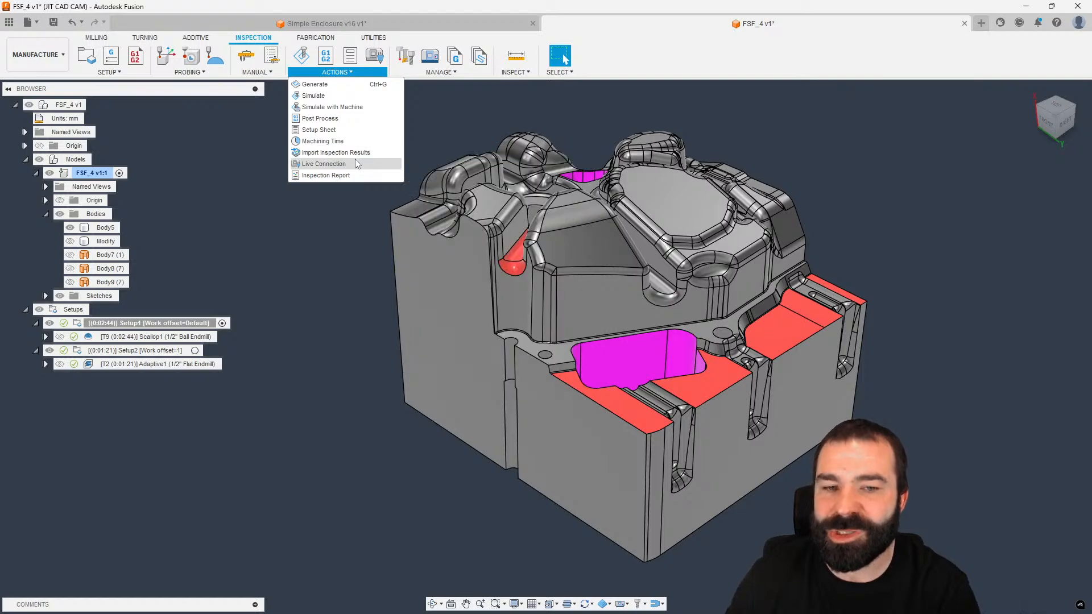
pyautogui.click(183, 73)
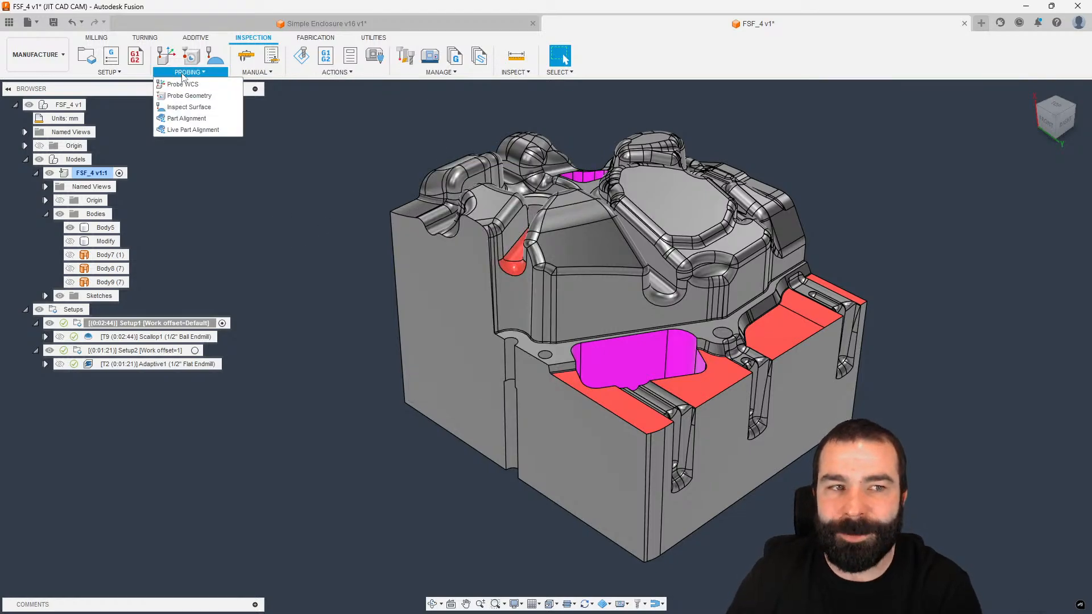
pyautogui.moveTo(197, 99)
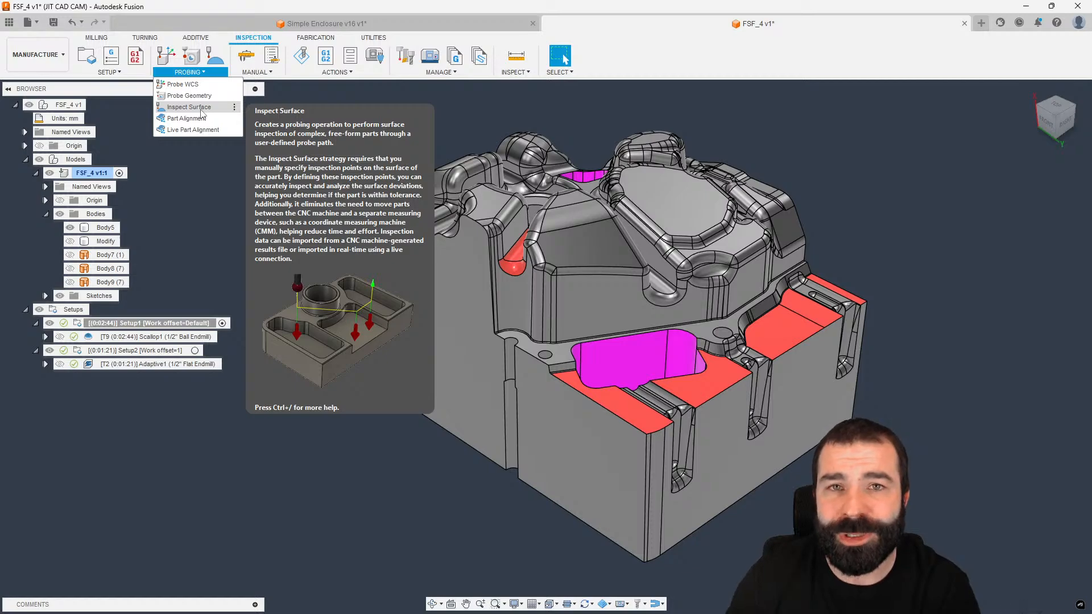
pyautogui.click(186, 107)
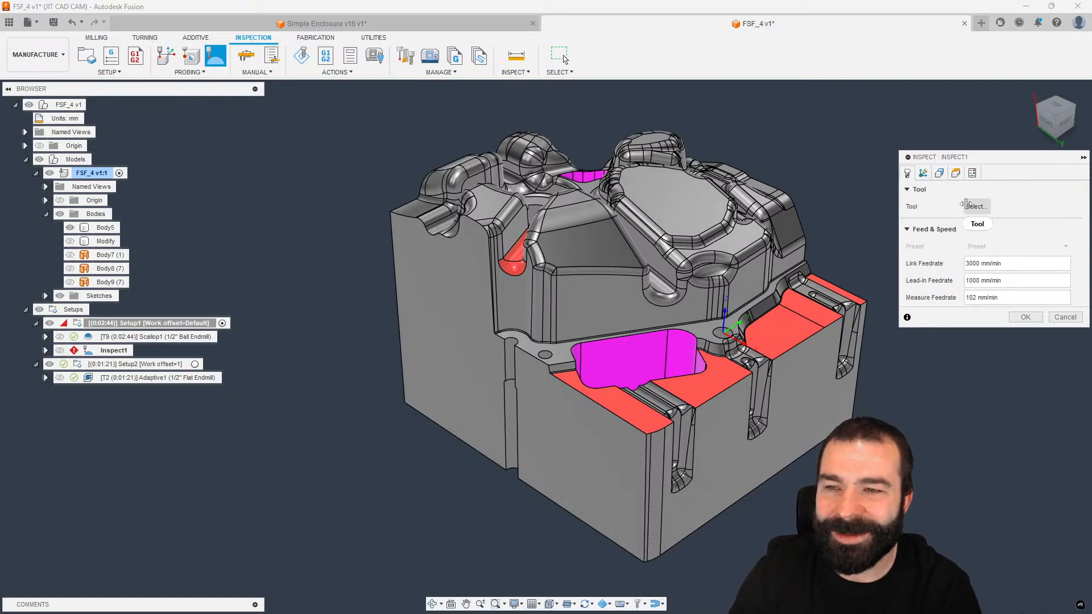
# Step: Assign the OMP400 50x6 probe from the cloud Shop Crib library to the inspection operation
pyautogui.click(976, 206)
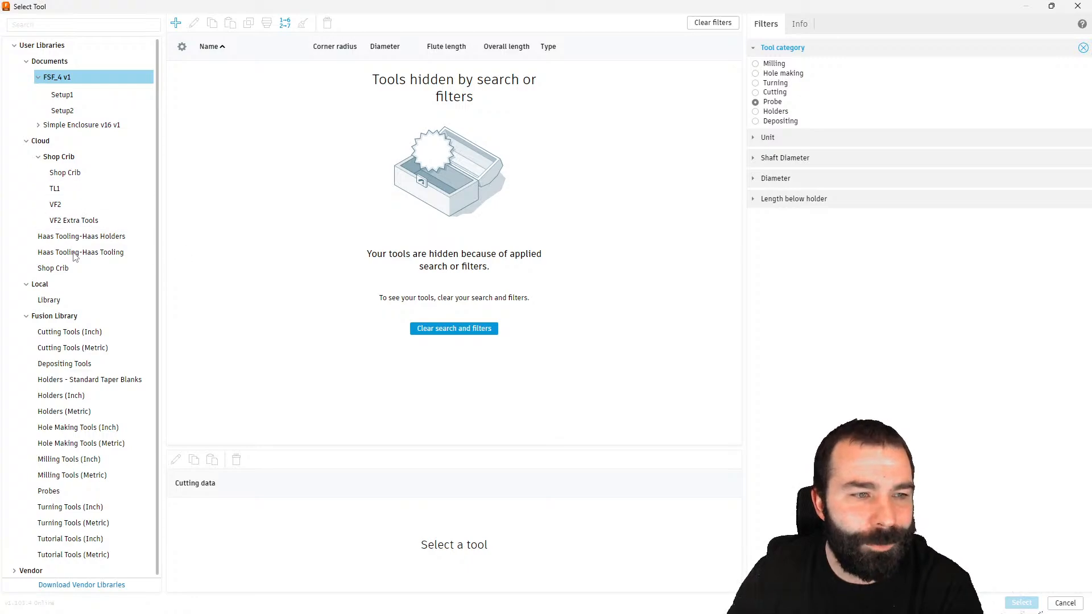
pyautogui.click(78, 221)
pyautogui.click(80, 204)
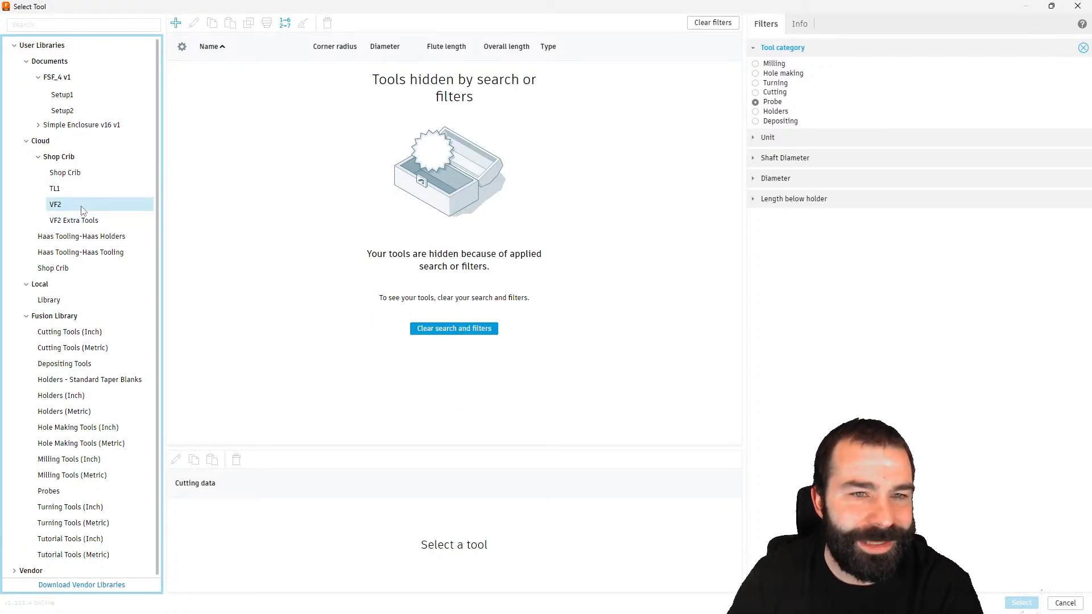
pyautogui.click(58, 157)
pyautogui.click(57, 268)
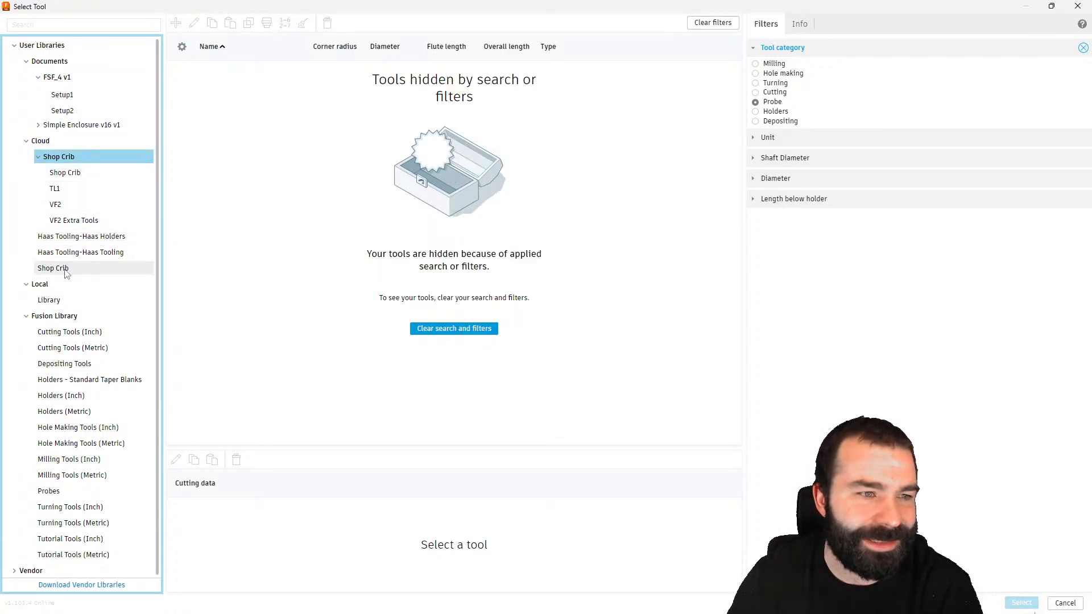
pyautogui.click(232, 86)
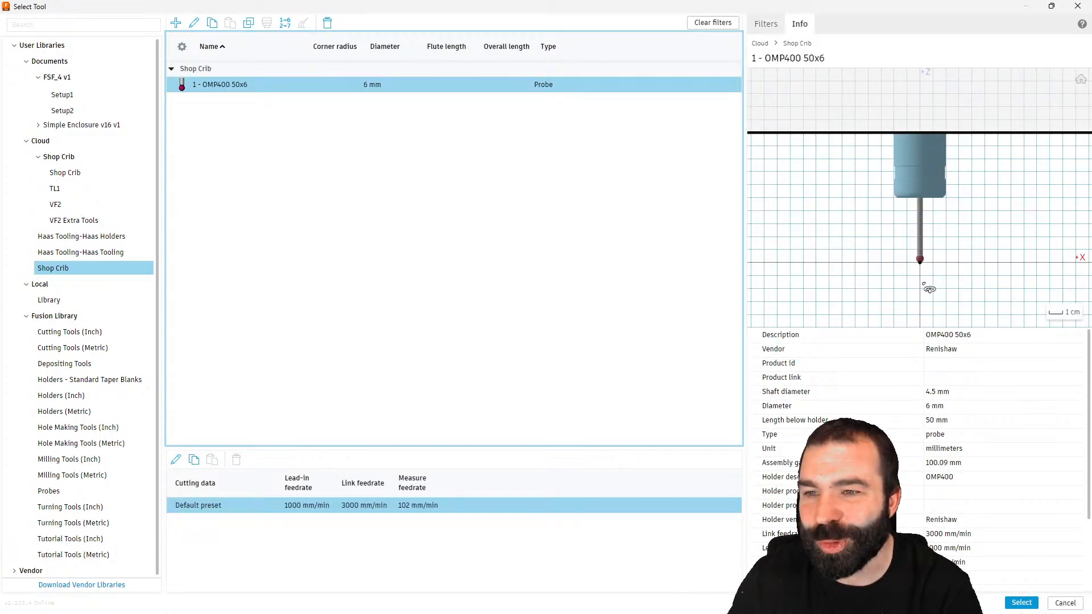
pyautogui.click(1022, 603)
# Step: Accept the selected probe and open the inspection operation's geometry settings
pyautogui.scroll(-1, 630, 445)
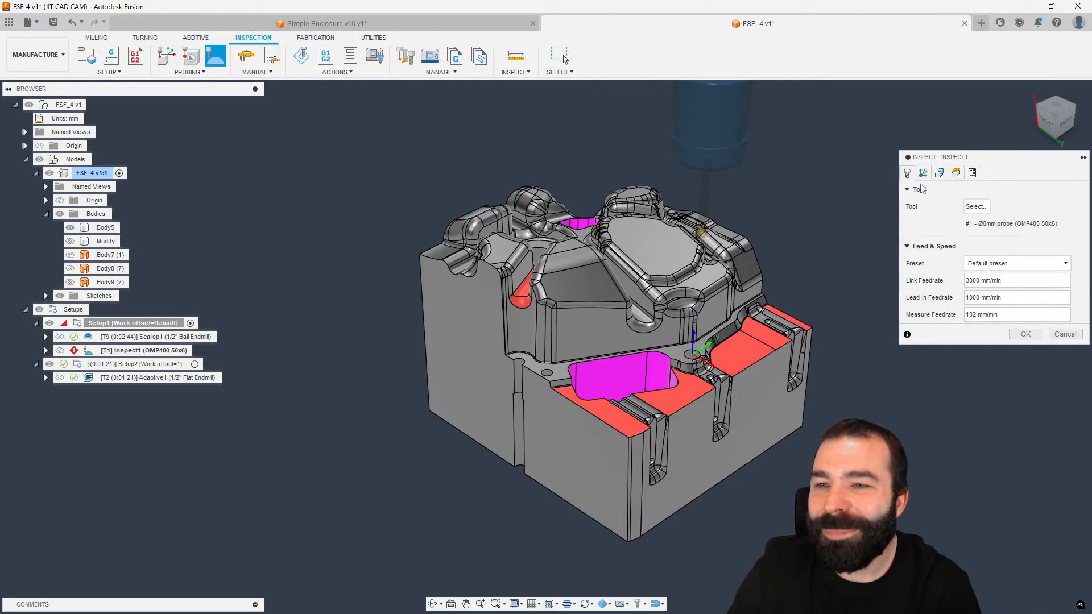
pyautogui.click(939, 173)
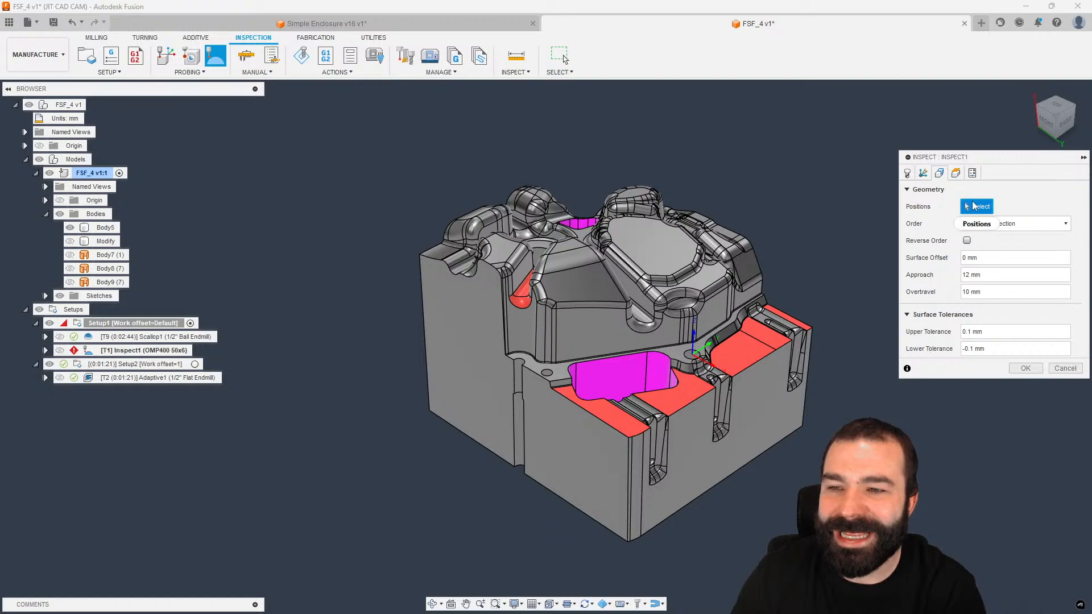
pyautogui.scroll(3, 552, 286)
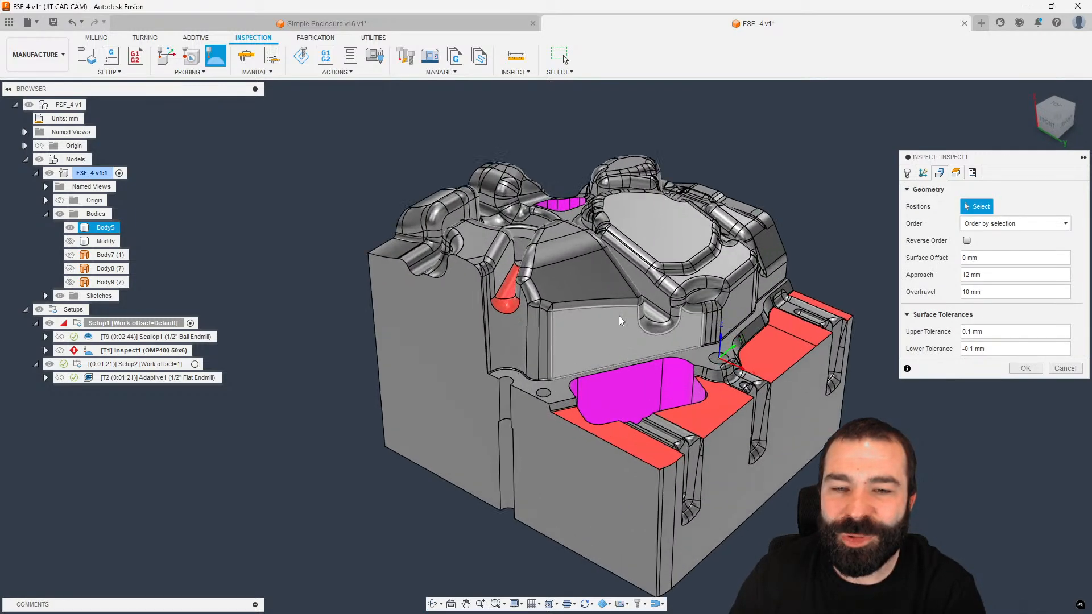
pyautogui.click(543, 271)
pyautogui.click(598, 264)
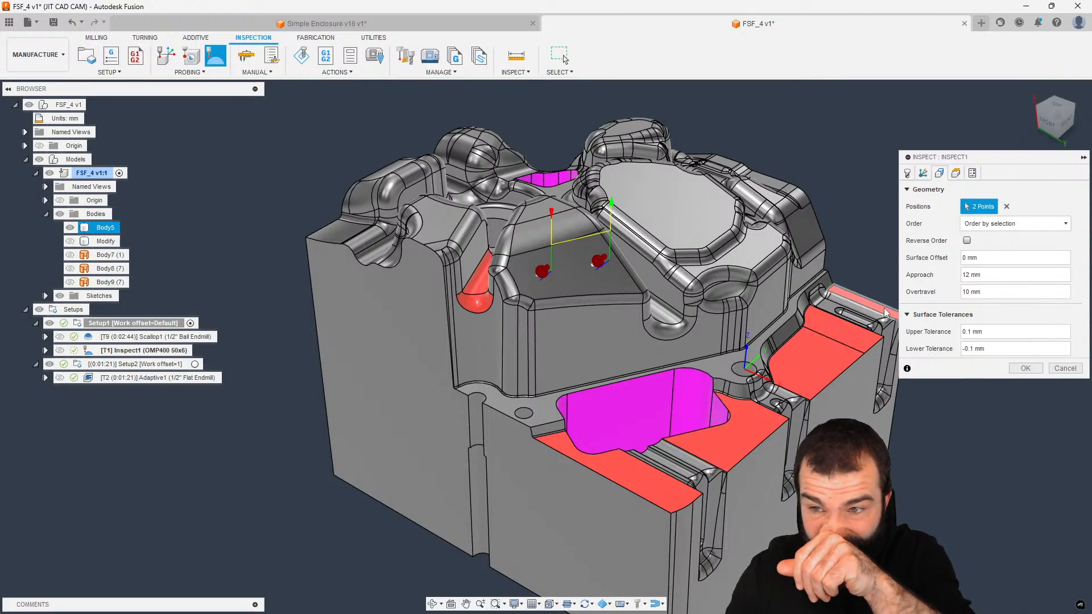
pyautogui.click(1007, 206)
# Step: Place two inspection points on the nearest red flat face and three on the adjacent red face beside the magenta pocket
pyautogui.scroll(4, 694, 495)
pyautogui.click(609, 466)
pyautogui.click(470, 399)
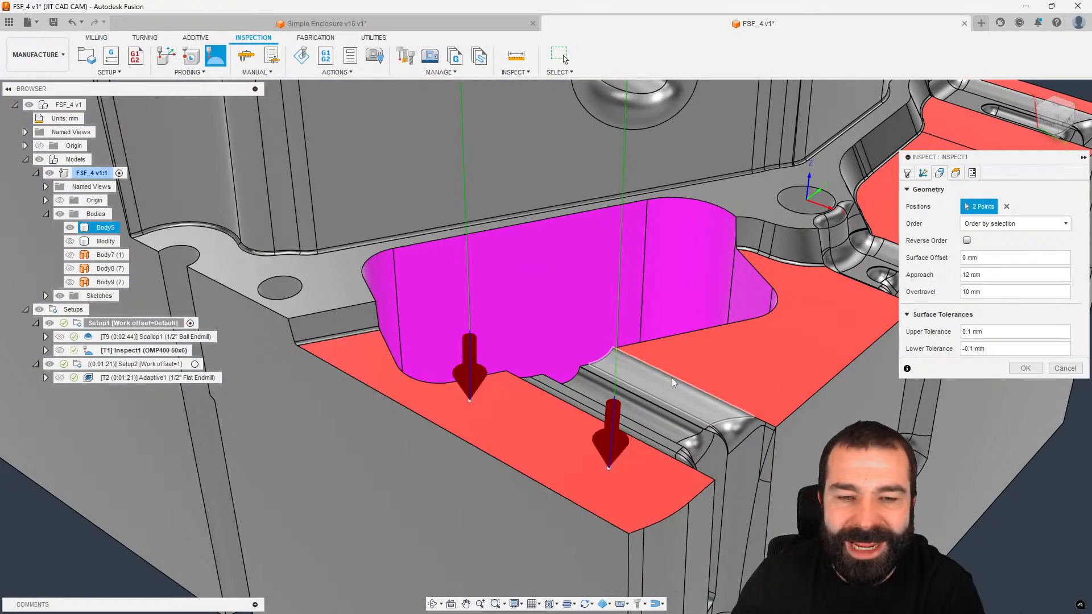
pyautogui.click(710, 347)
pyautogui.click(795, 366)
pyautogui.click(846, 292)
pyautogui.scroll(-4, 603, 436)
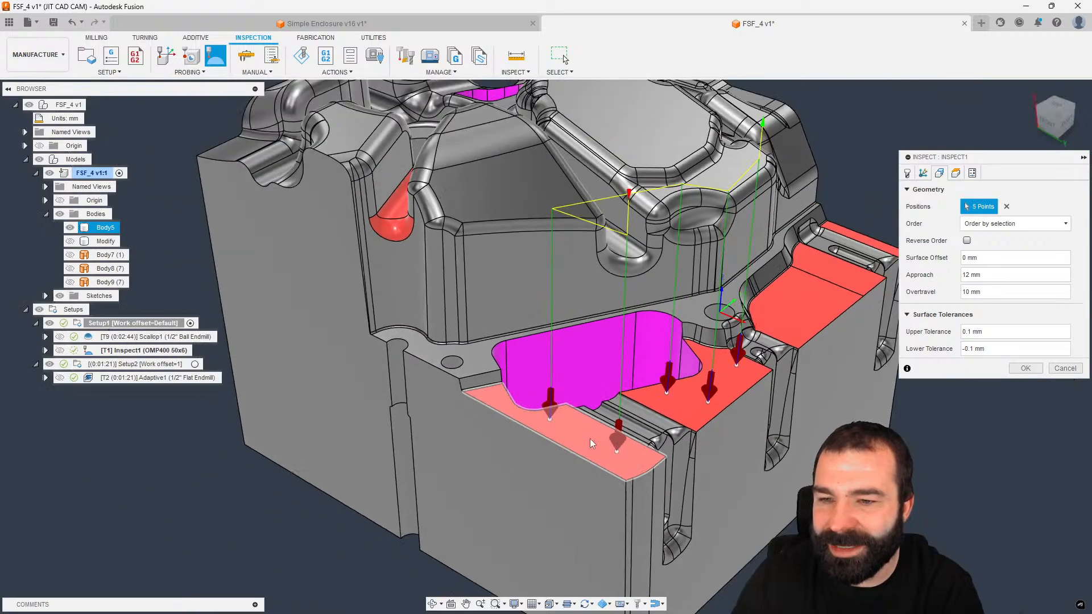
# Step: Add four inspection points on the red flat face beyond the WCS origin and confirm the operation
pyautogui.scroll(2, 802, 310)
pyautogui.click(756, 319)
pyautogui.click(806, 268)
pyautogui.click(850, 294)
pyautogui.click(800, 335)
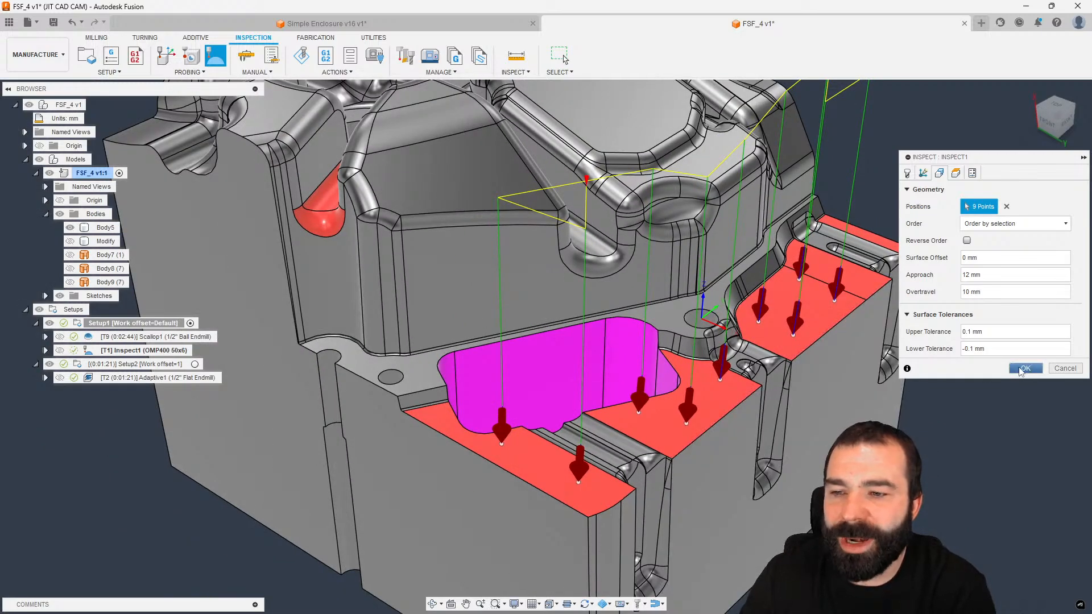
pyautogui.click(1026, 369)
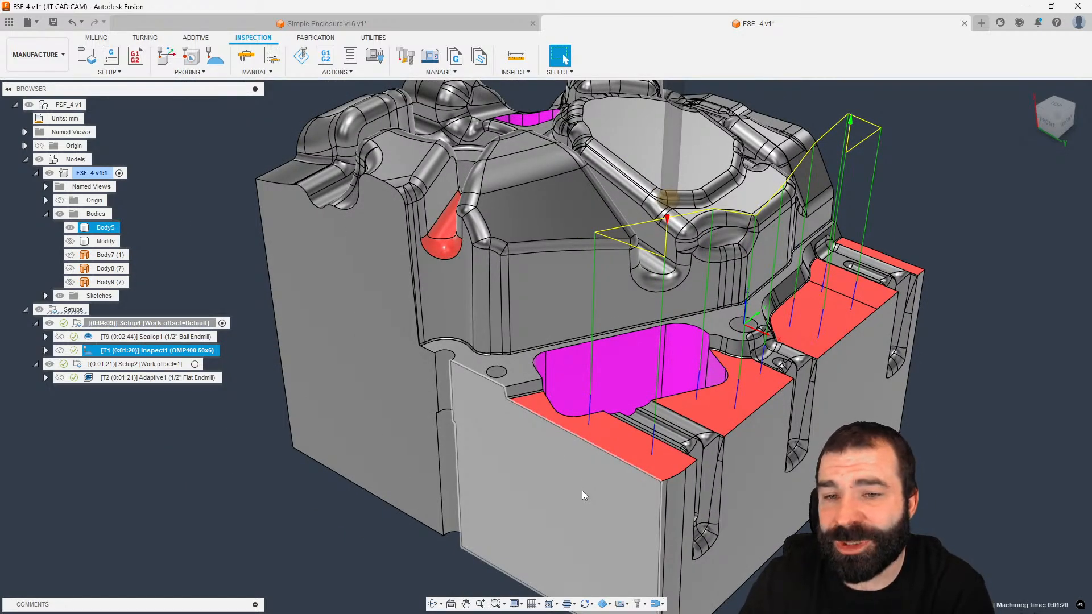
# Step: Post-process Inspect1 with the DN Solutions (Doosan) 3/5-axis VMC (FANUC) post, accepting the property change, and view the 1001.log file
pyautogui.rightClick(115, 360)
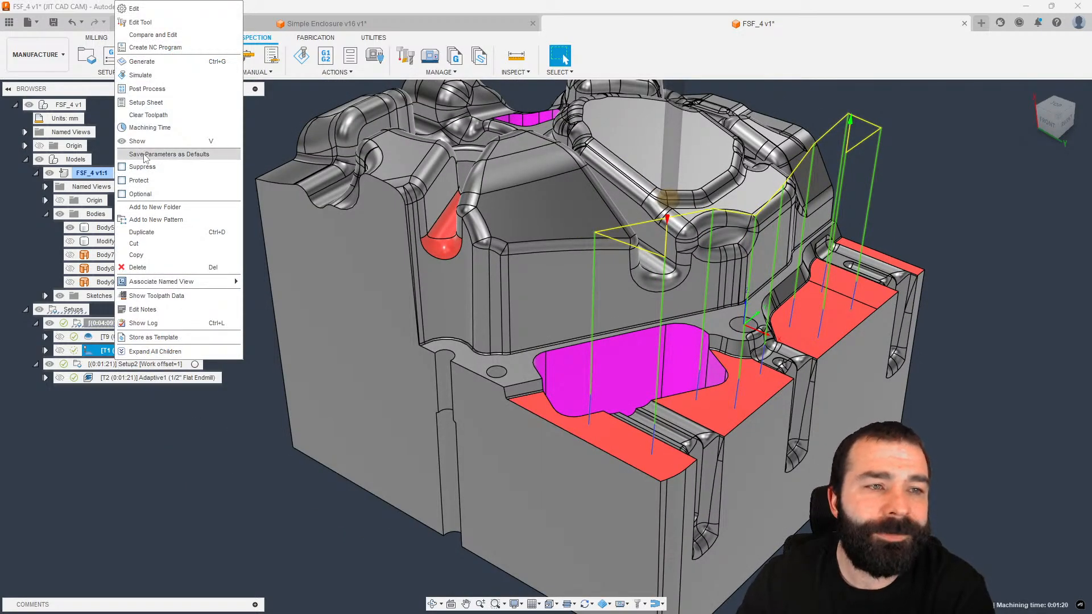
pyautogui.click(147, 92)
pyautogui.click(508, 162)
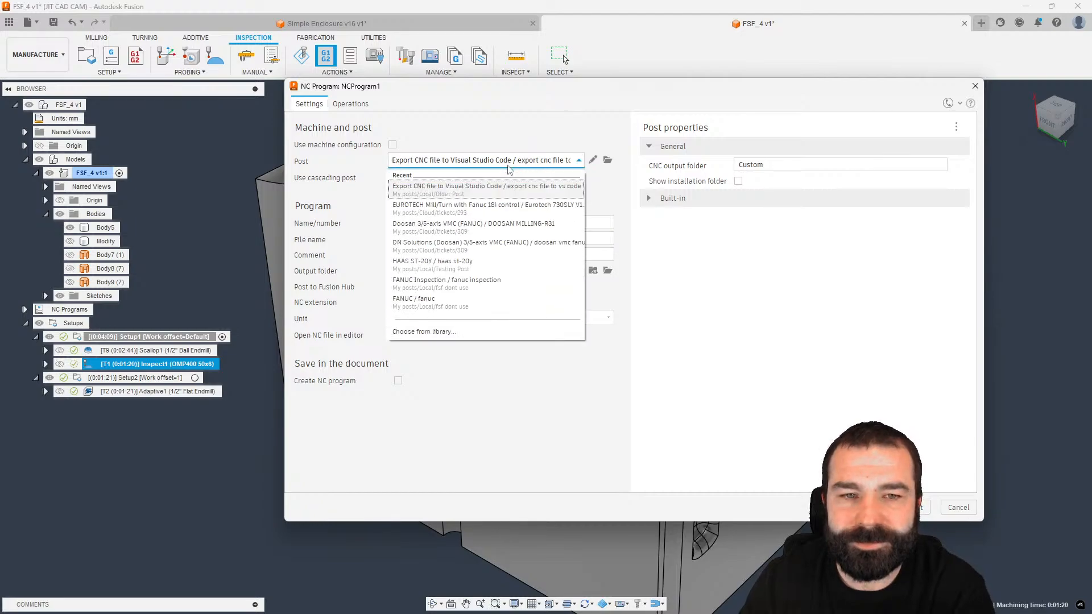
pyautogui.click(488, 244)
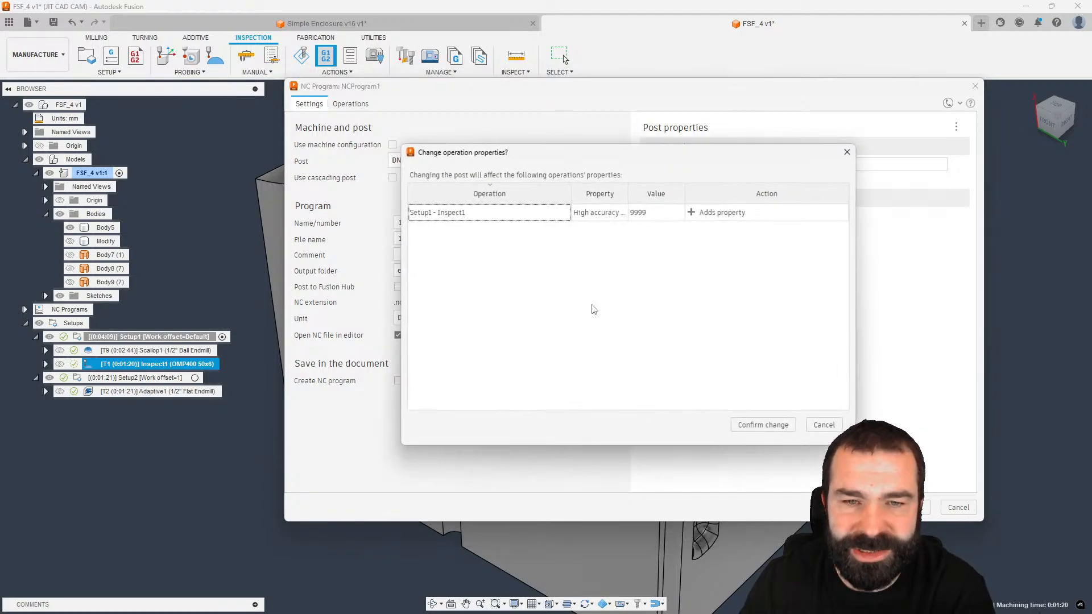
pyautogui.click(763, 425)
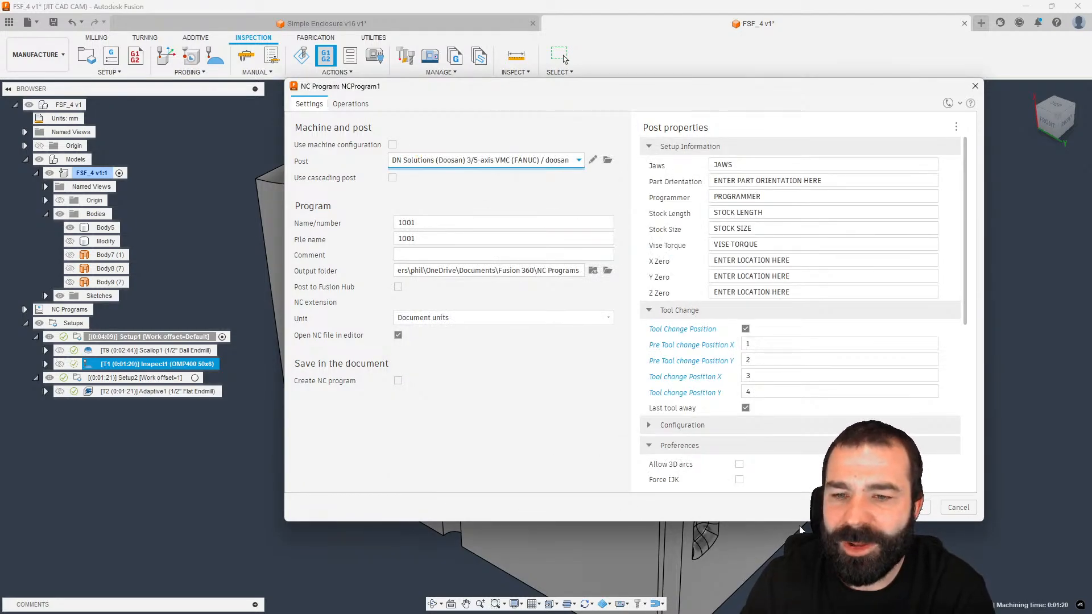
pyautogui.click(912, 507)
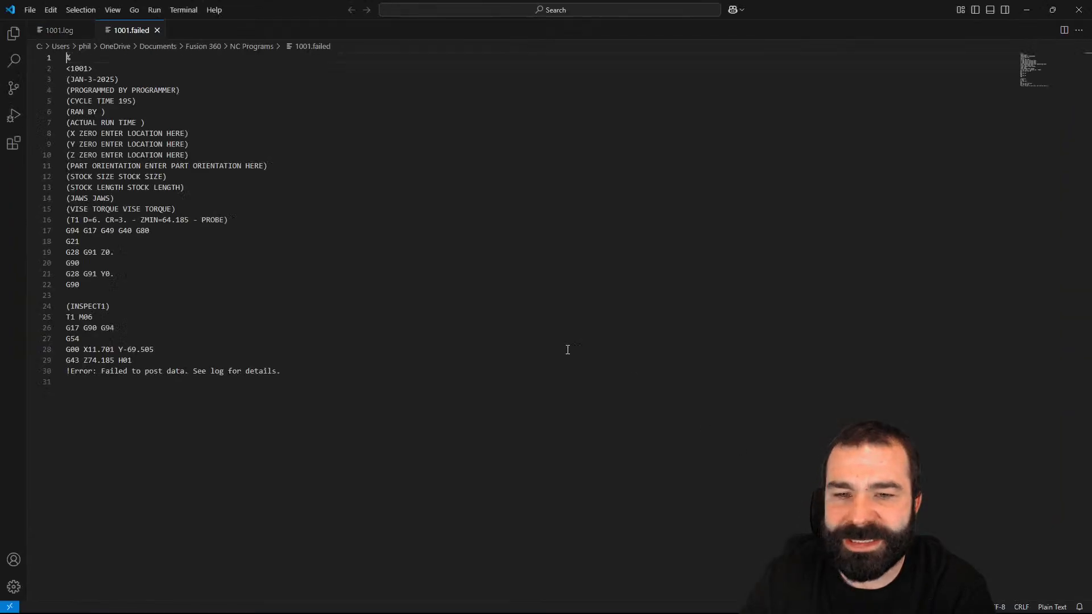
pyautogui.click(59, 30)
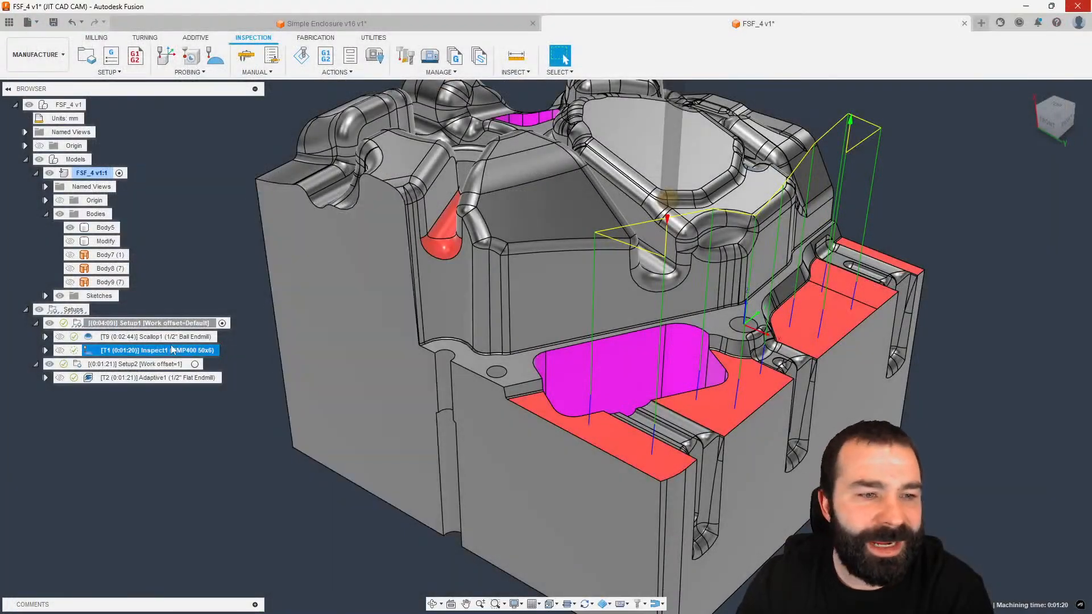
# Step: Set Setup1's WCS offset to 1, save that value as the user default, and confirm the setup
pyautogui.doubleClick(89, 324)
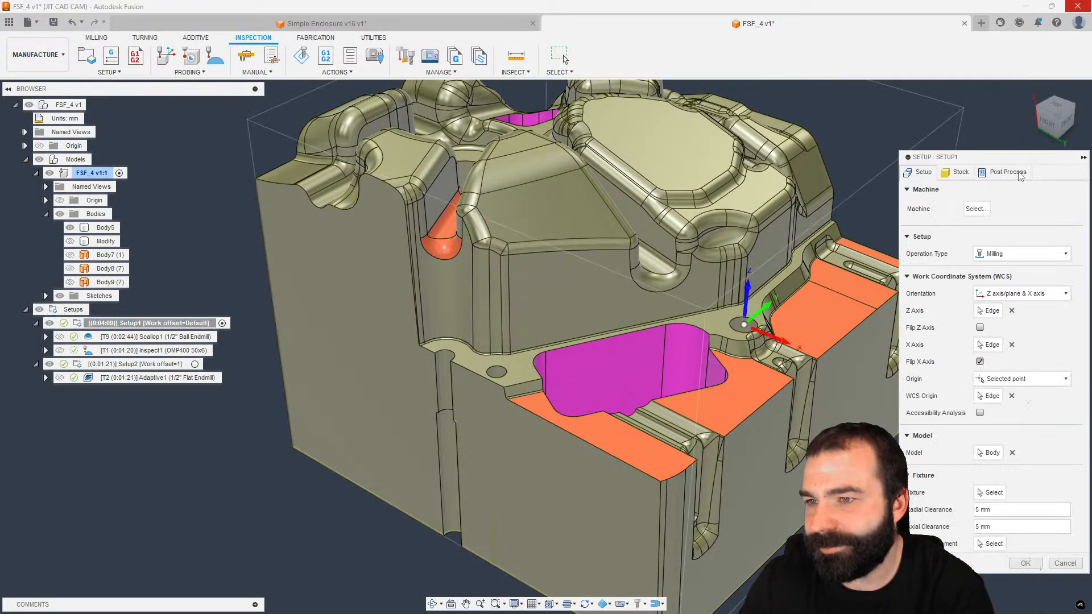
pyautogui.click(1008, 172)
pyautogui.moveTo(999, 264); pyautogui.dragTo(917, 275)
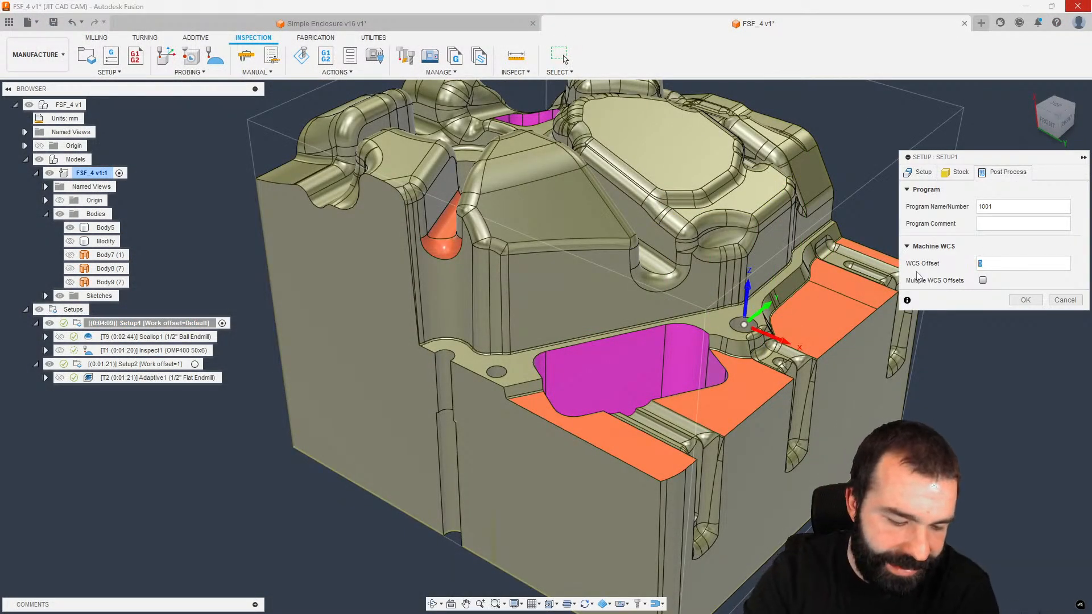
pyautogui.write('1')
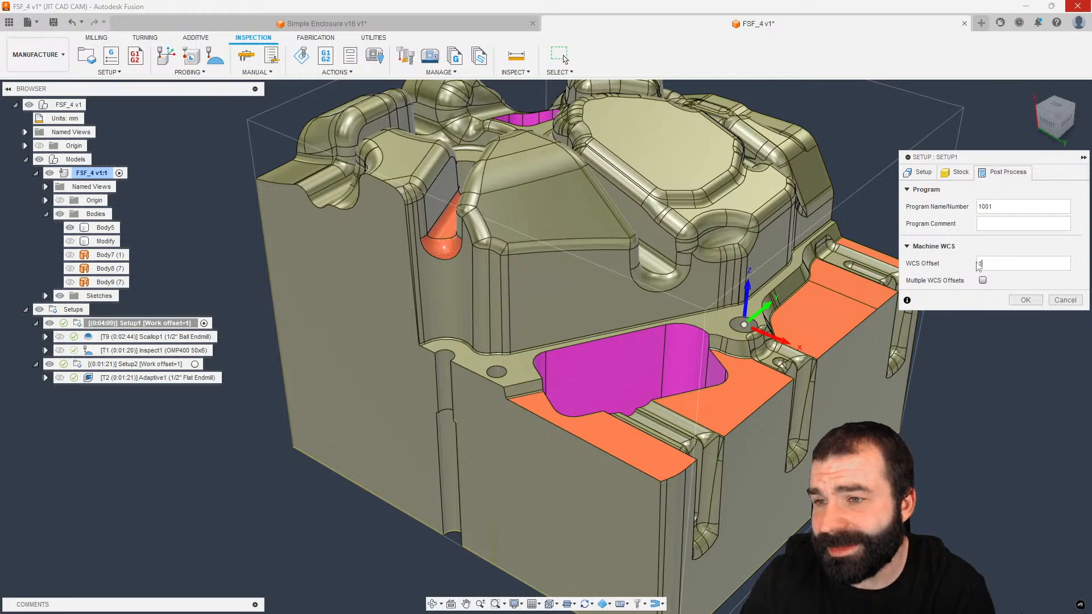
pyautogui.rightClick(1049, 265)
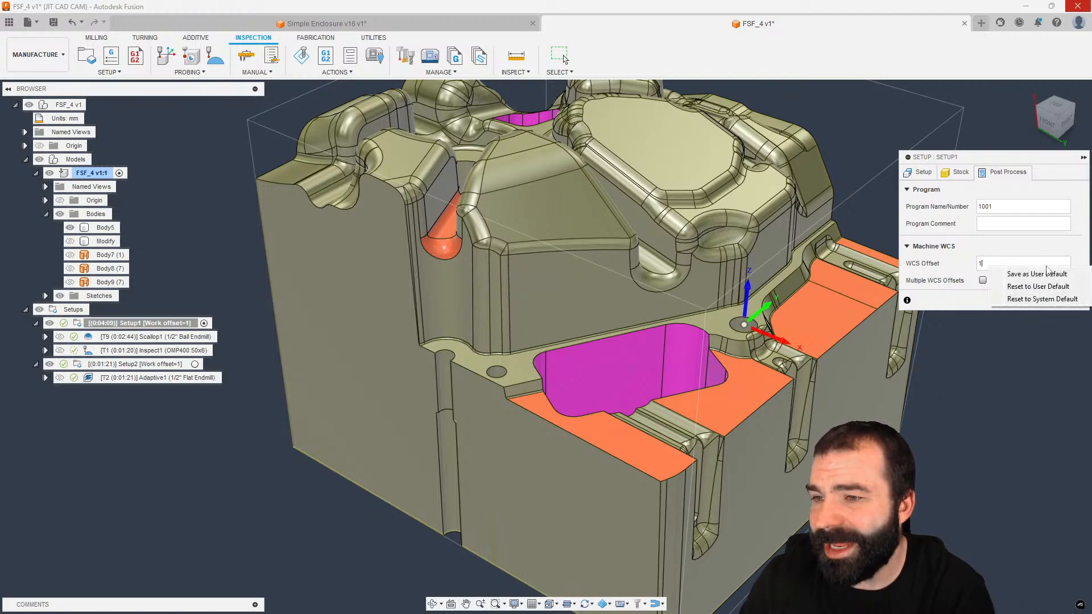
pyautogui.click(1034, 277)
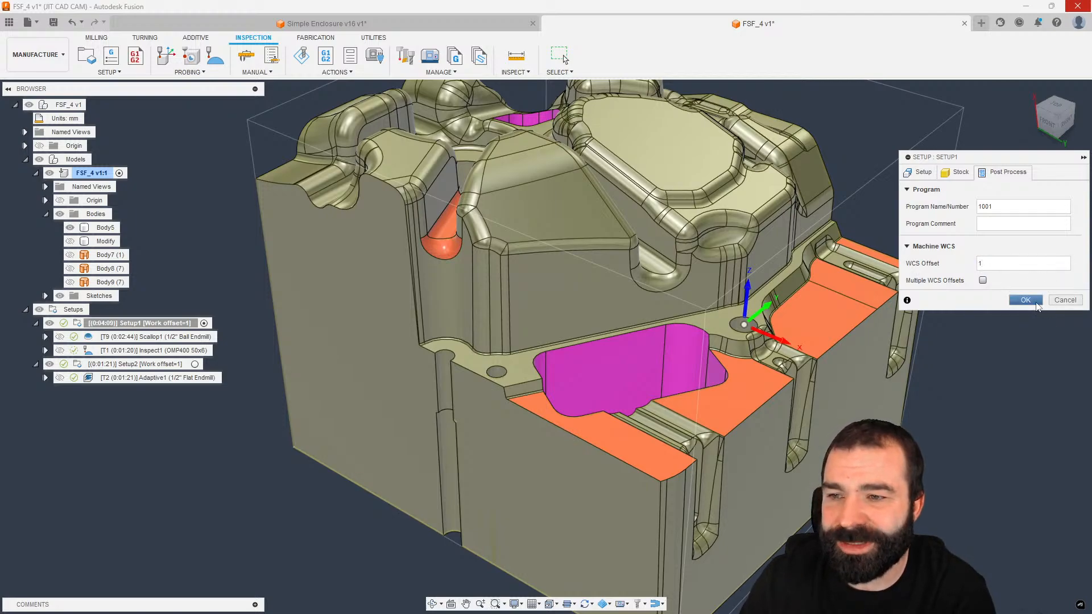
pyautogui.scroll(-3, 774, 387)
pyautogui.scroll(-1, 774, 387)
pyautogui.press('Return')
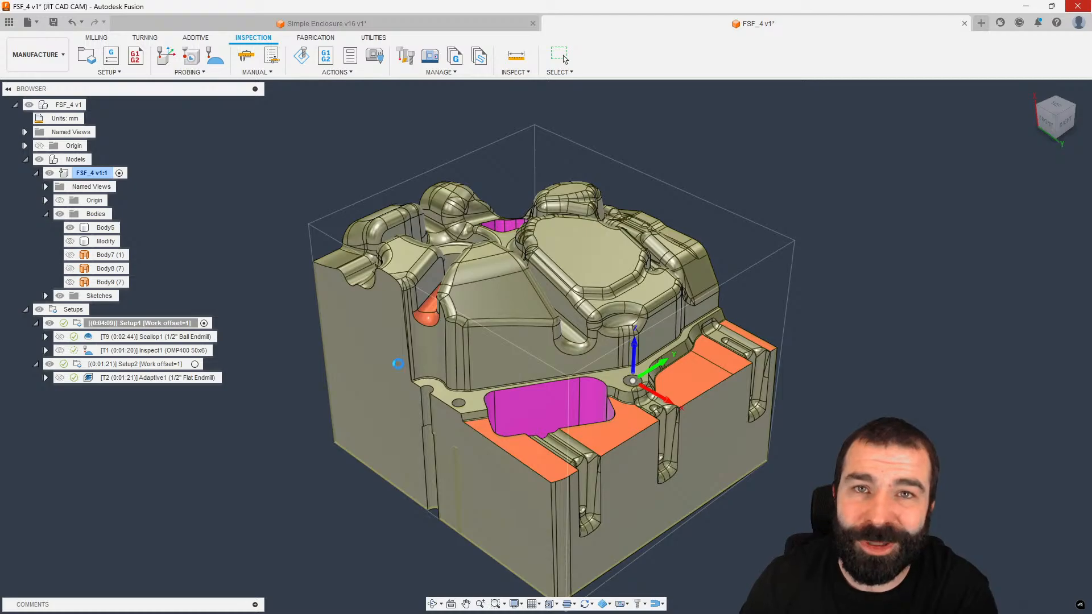
# Step: Post-process Inspect1 again with the same DN Solutions (Doosan) post and program number 1001
pyautogui.click(116, 351)
pyautogui.rightClick(116, 351)
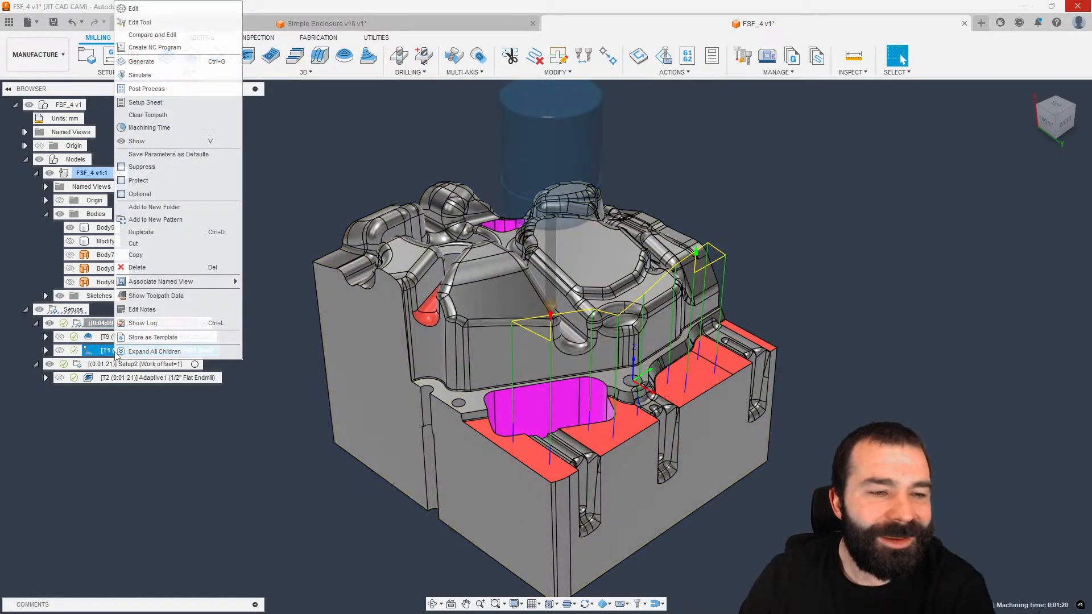
pyautogui.click(146, 89)
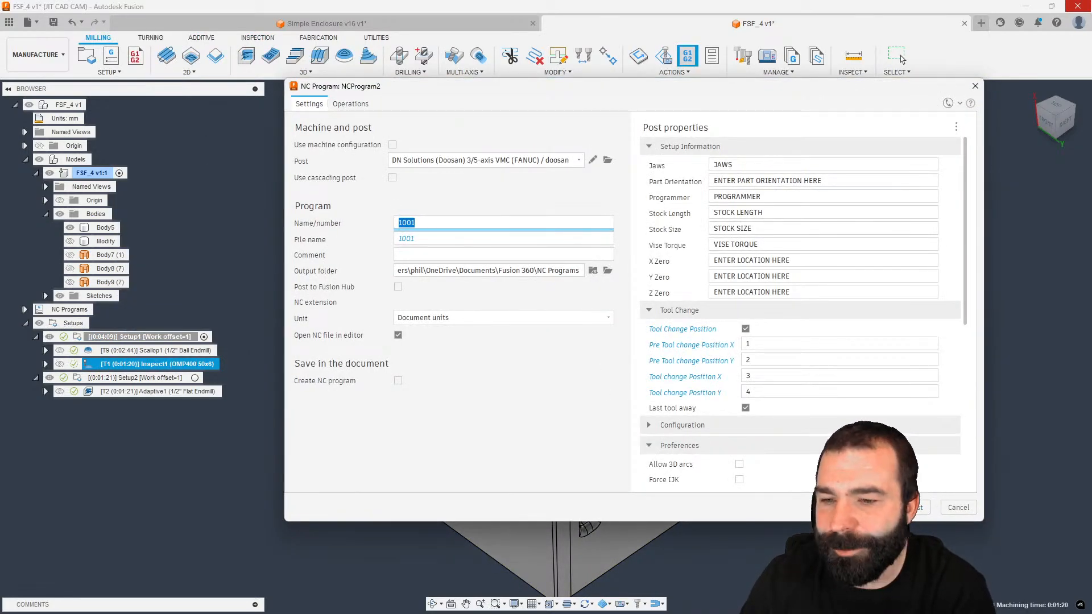
pyautogui.press('Return')
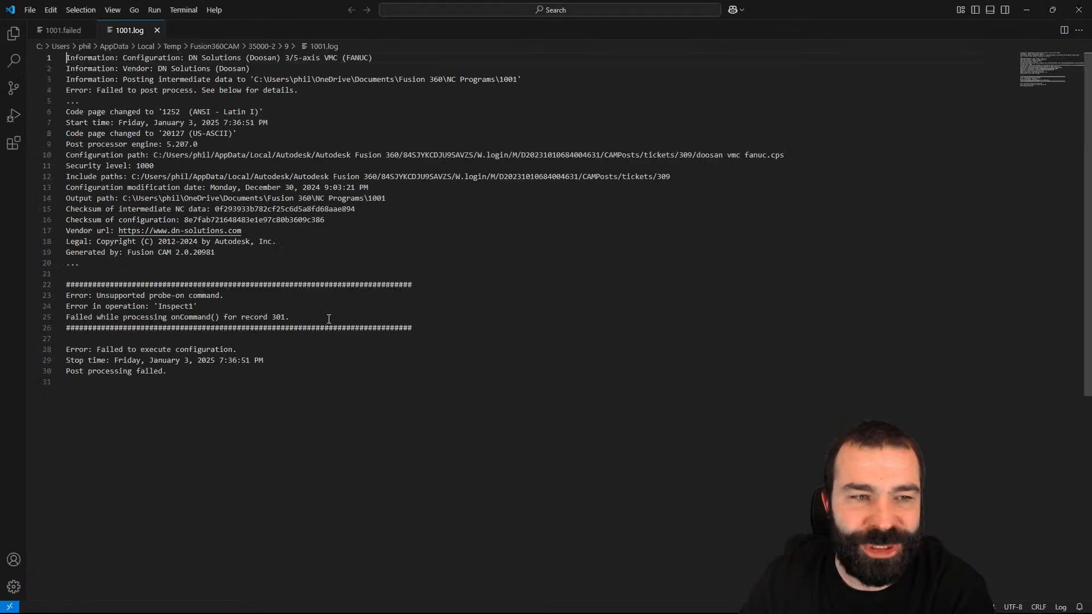
# Step: Examine the error entry in 1001.log, then close both output files and the code editor
pyautogui.moveTo(226, 295); pyautogui.dragTo(107, 286)
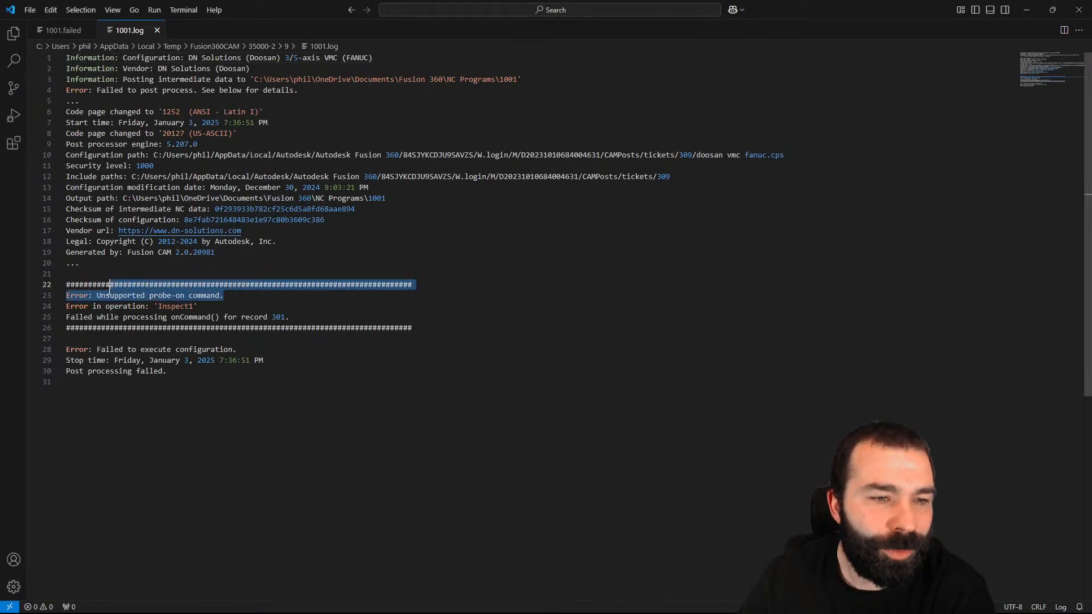
pyautogui.click(157, 31)
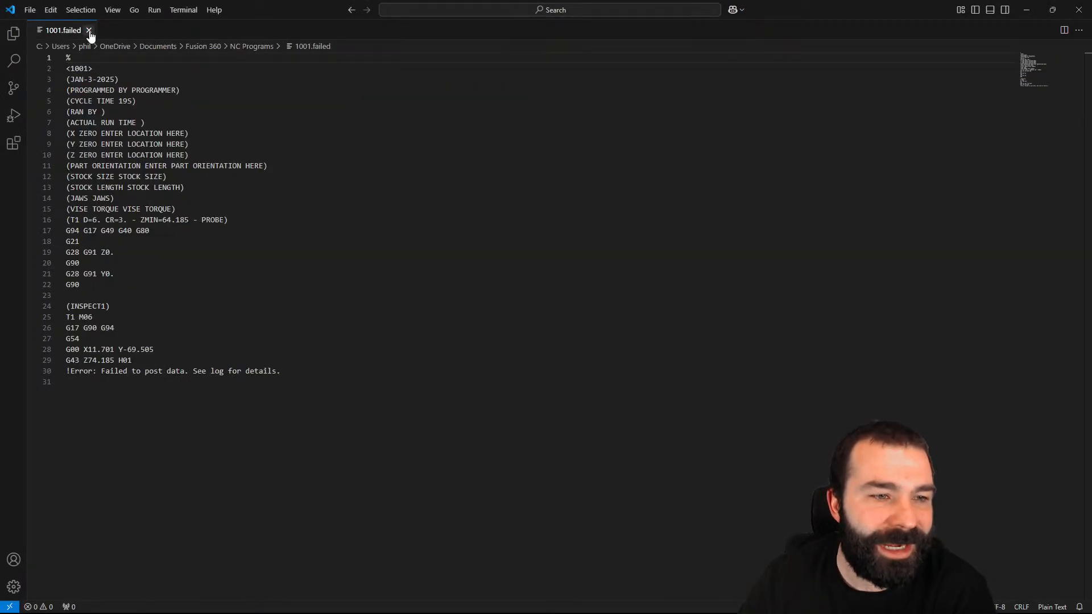
pyautogui.click(89, 31)
pyautogui.click(1079, 9)
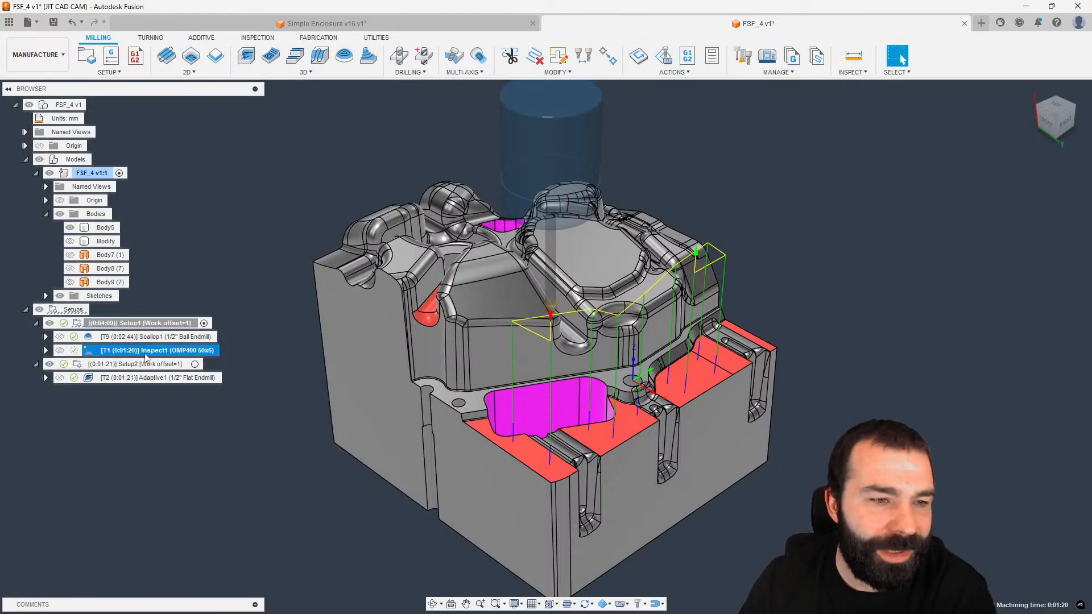
# Step: Start another post-process of Inspect1 and review the Doosan post's Probing and inspection properties
pyautogui.rightClick(94, 350)
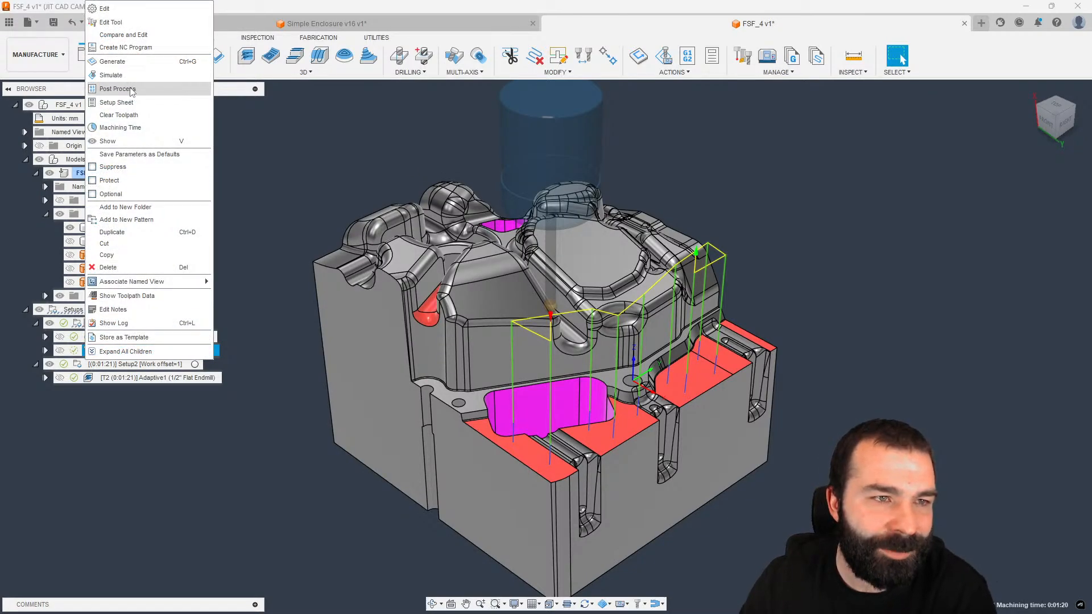
pyautogui.click(131, 89)
pyautogui.scroll(-3, 679, 357)
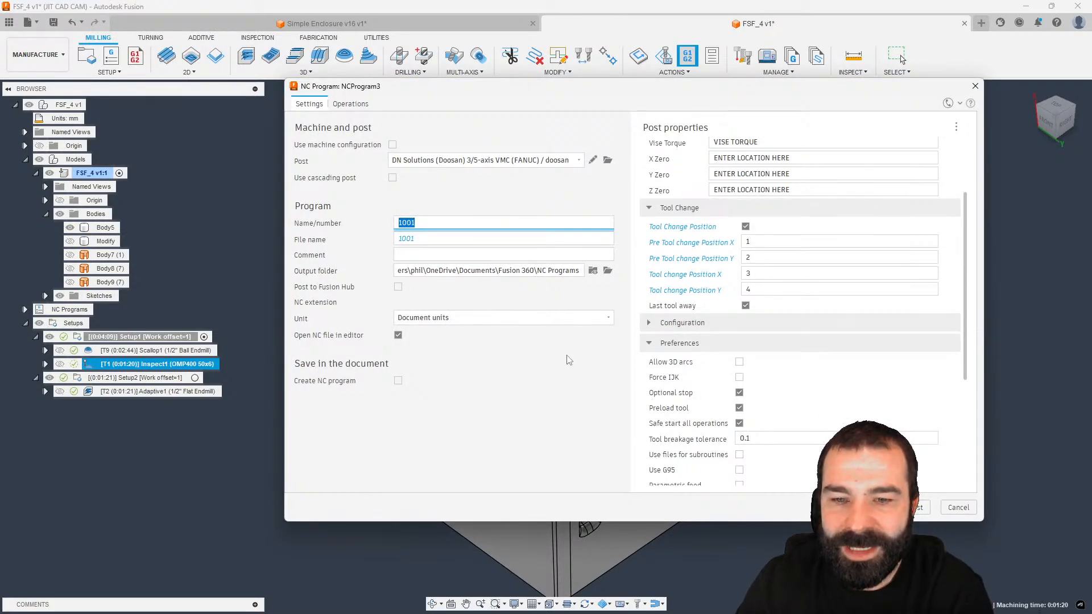
pyautogui.scroll(-3, 692, 364)
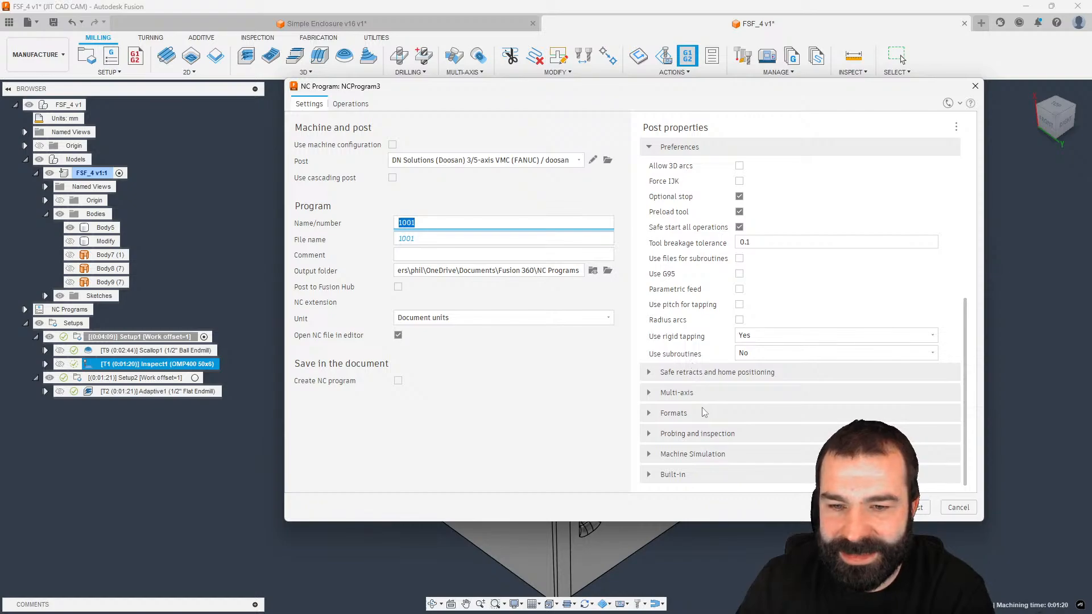
pyautogui.click(657, 434)
pyautogui.click(658, 438)
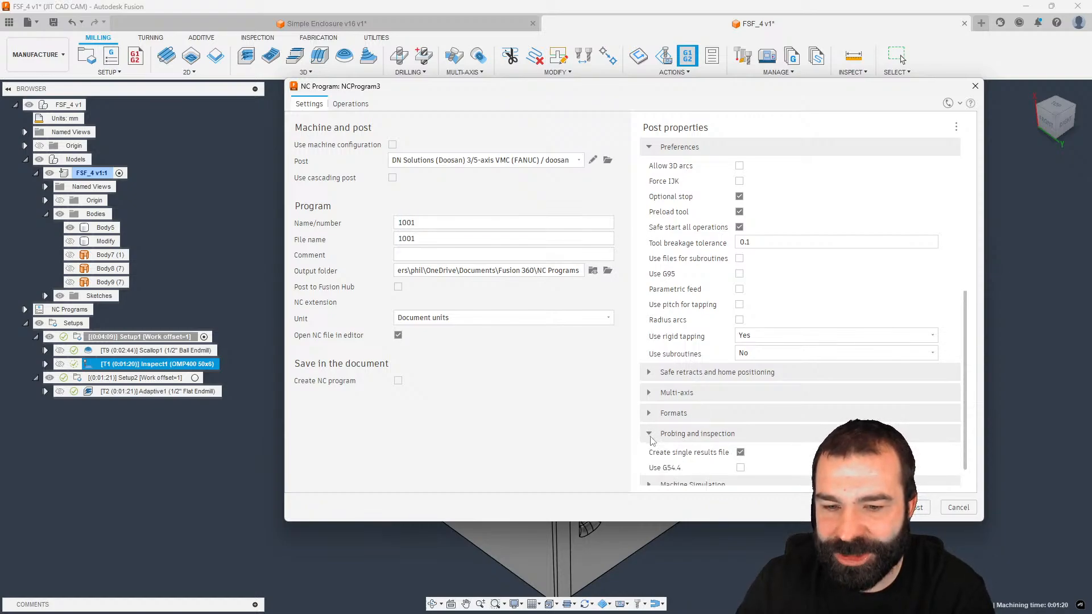
pyautogui.scroll(-2, 710, 416)
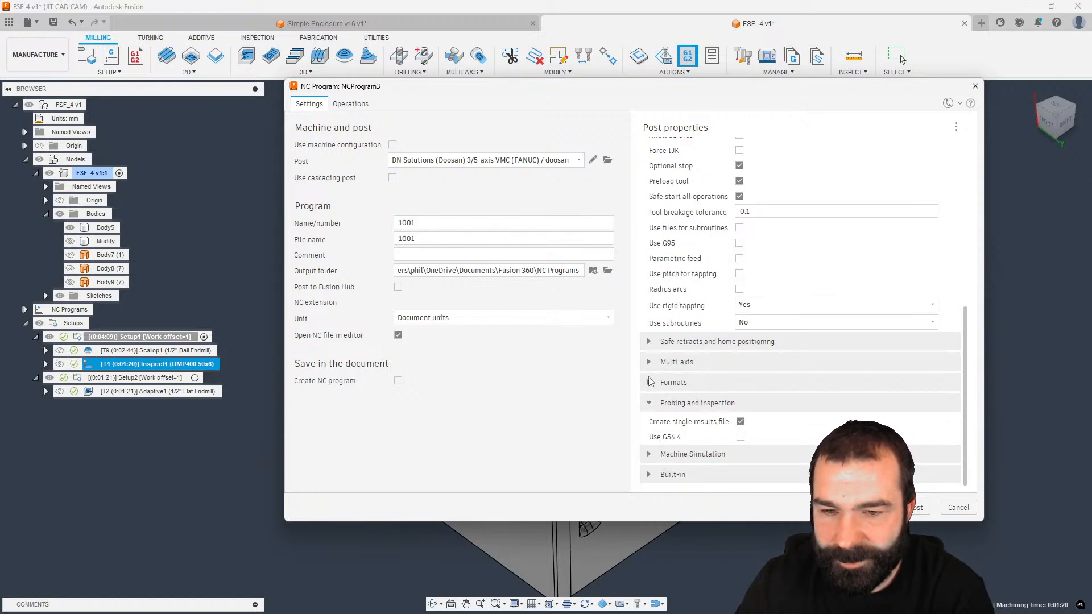
# Step: Open the post library and filter the Fusion library to milling posts from the vendor Haas Automation
pyautogui.click(607, 159)
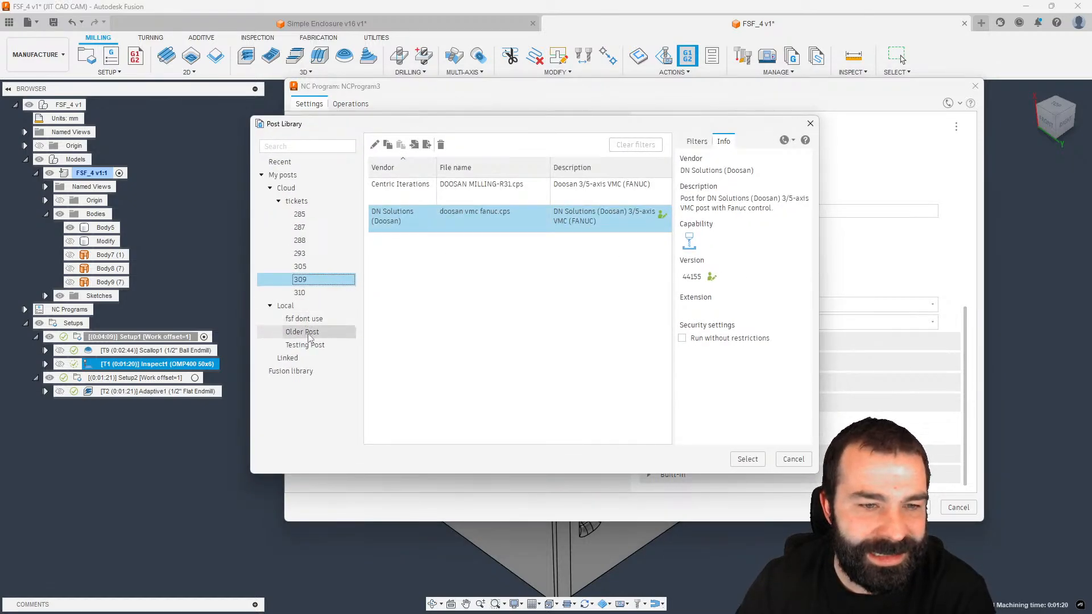
pyautogui.click(310, 345)
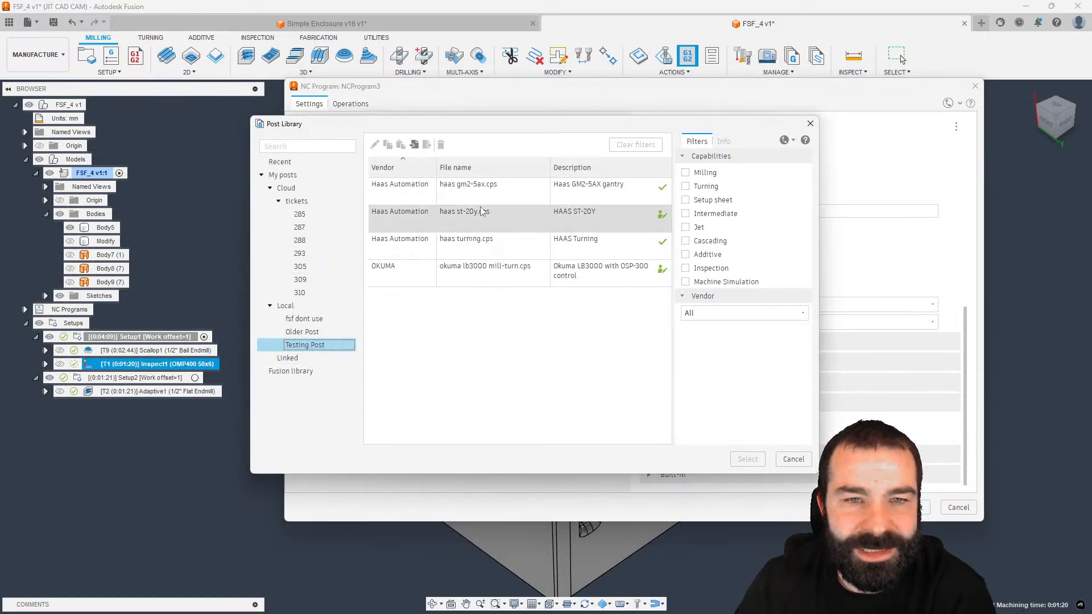
pyautogui.click(311, 375)
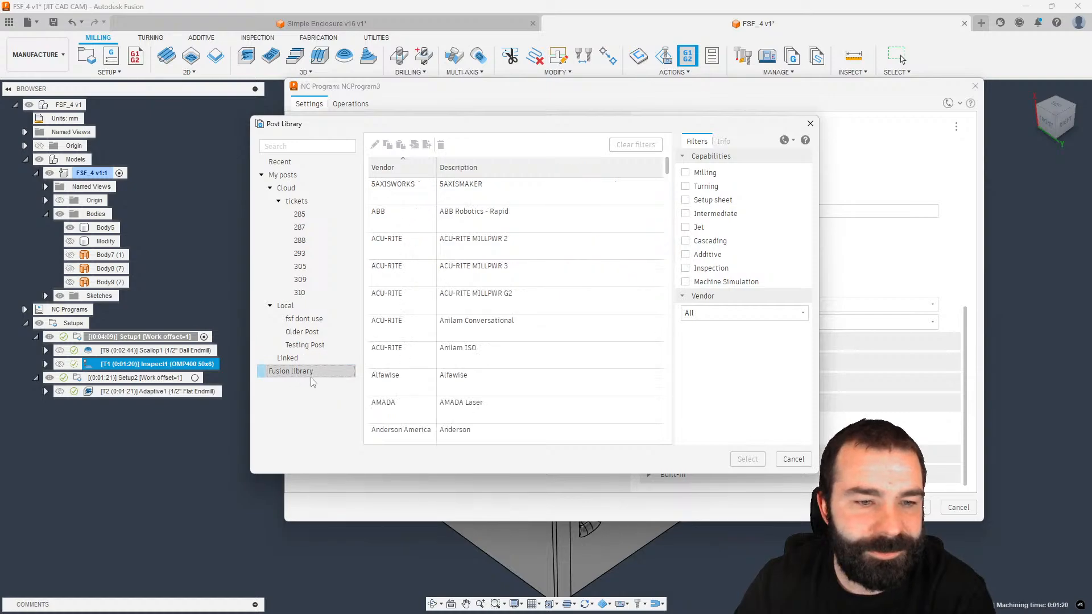
pyautogui.click(705, 172)
pyautogui.click(744, 313)
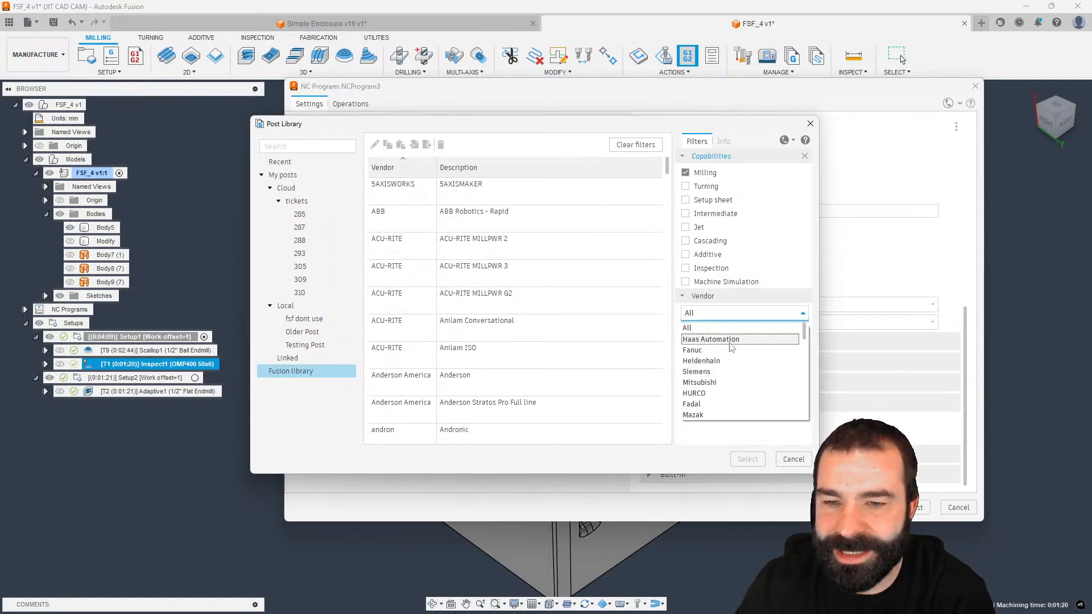
pyautogui.click(717, 340)
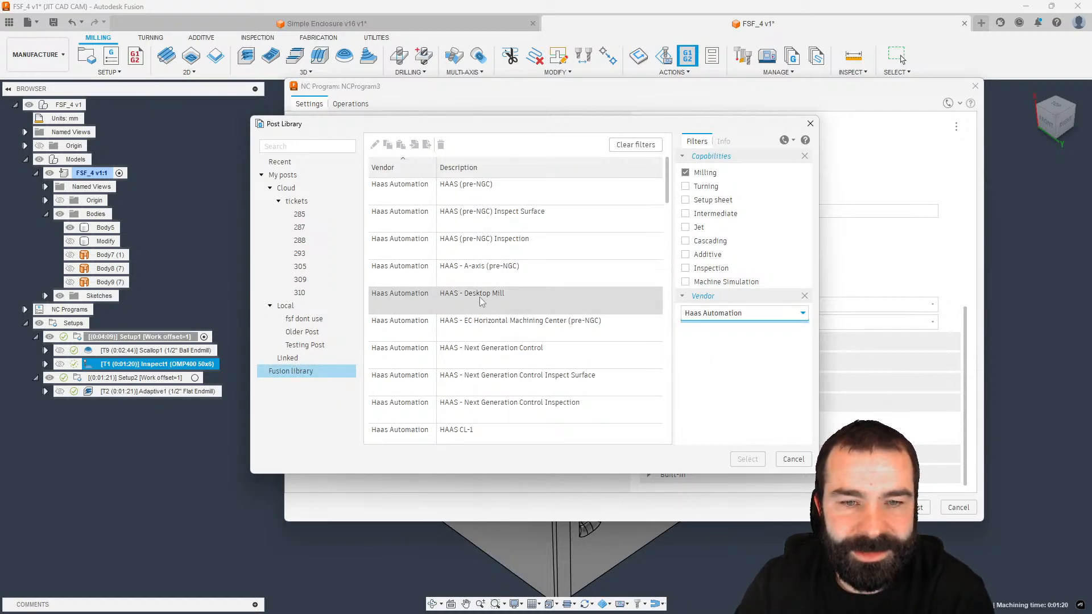
# Step: Review the Haas inspection posts' descriptions and copy the HAAS - Next Generation Control Inspect Surface post
pyautogui.click(500, 242)
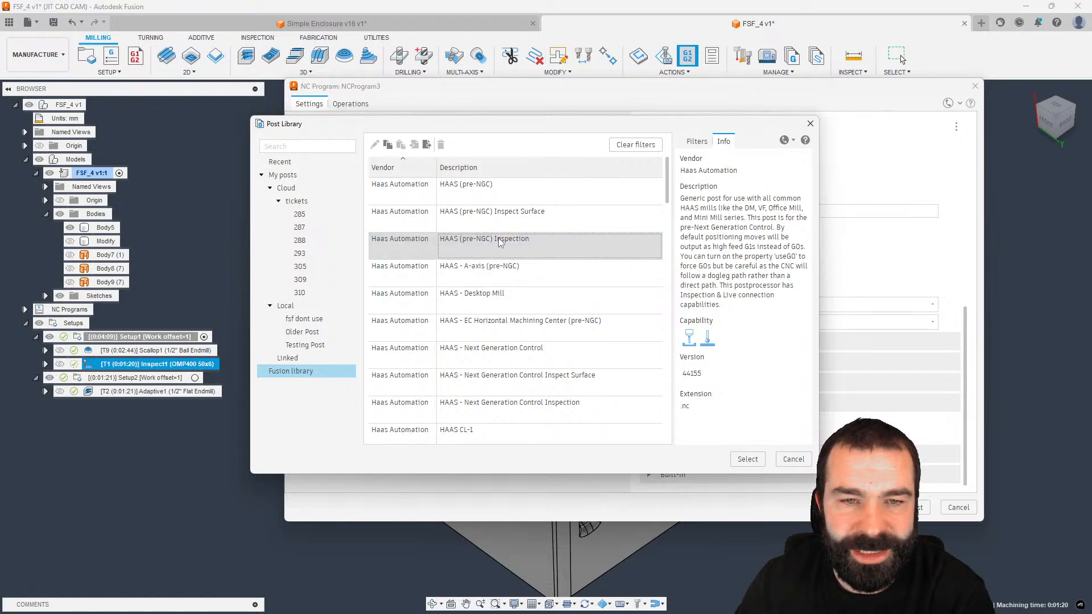
pyautogui.scroll(-1, 507, 293)
pyautogui.click(484, 329)
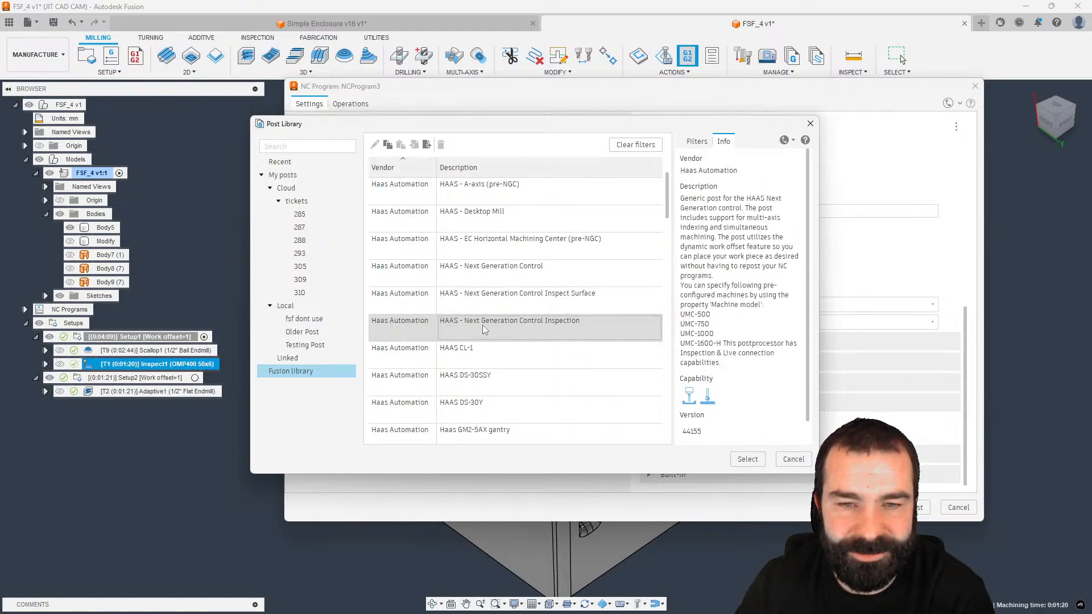
pyautogui.click(449, 303)
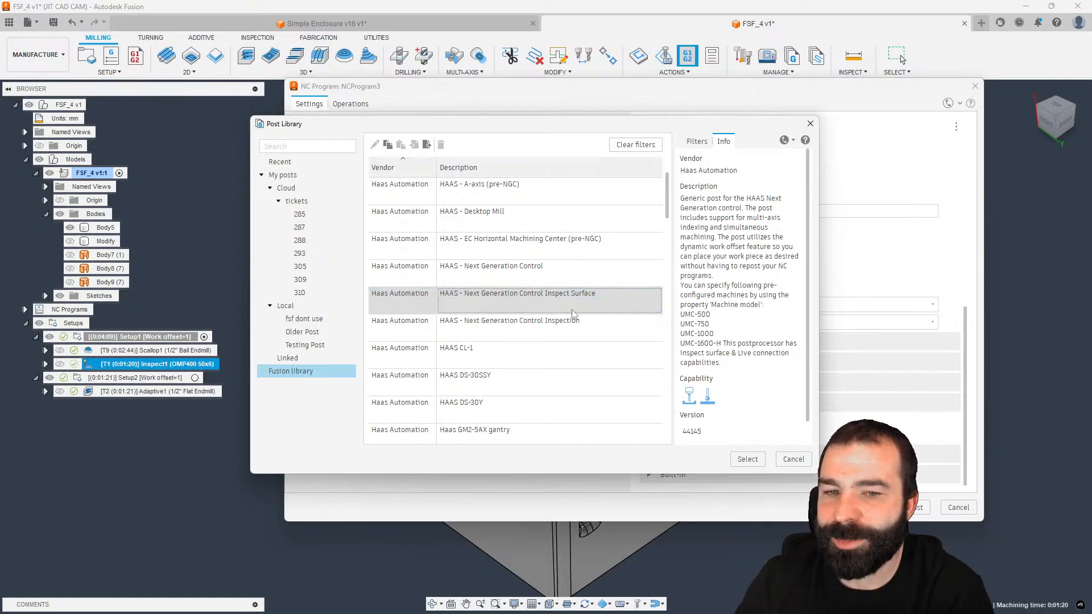
pyautogui.rightClick(441, 307)
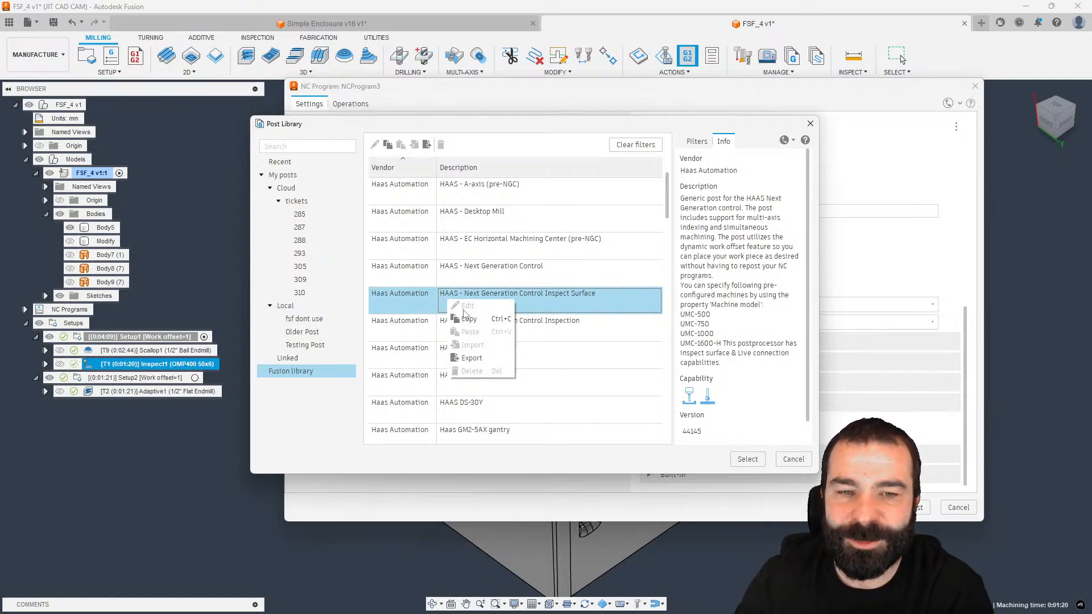
pyautogui.press('Escape')
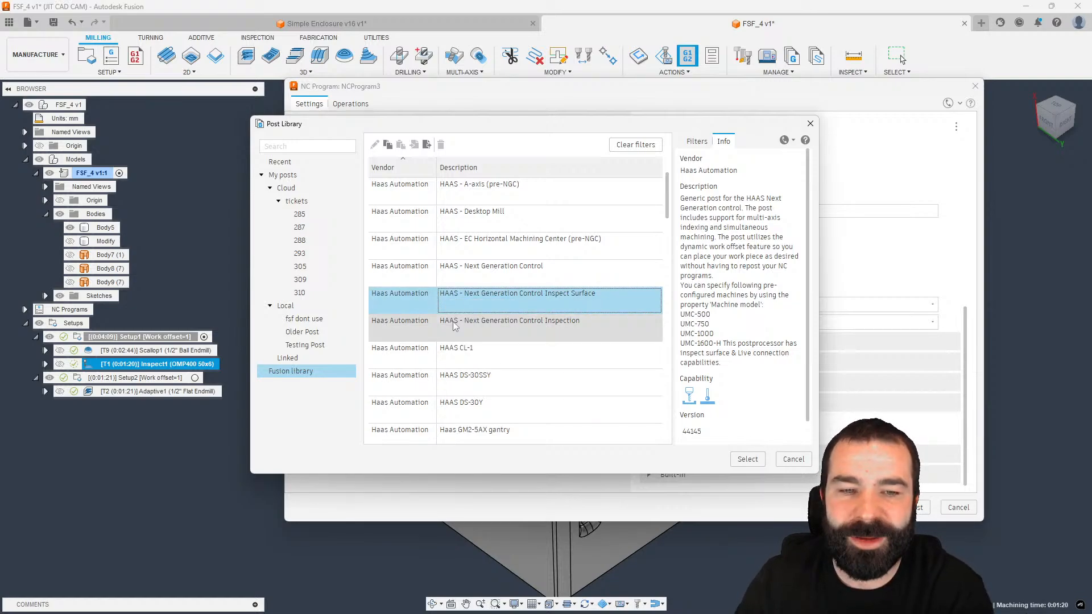
# Step: Paste the copied Haas post into the local folder "fsf dont use" and select it for the NC program
pyautogui.click(309, 346)
pyautogui.click(312, 323)
pyautogui.rightClick(437, 291)
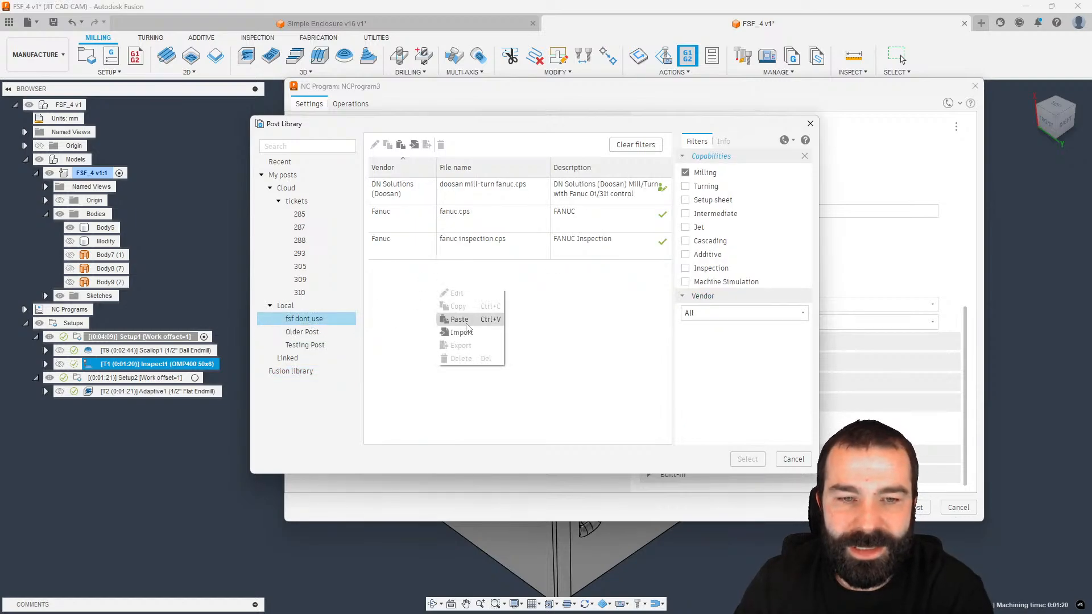
pyautogui.click(466, 321)
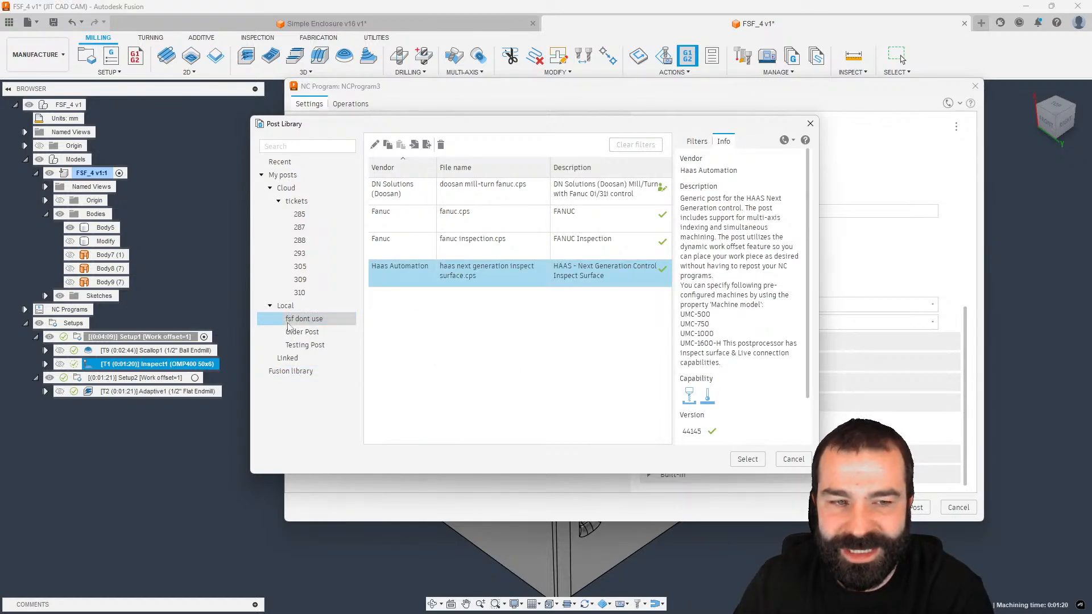
pyautogui.click(758, 459)
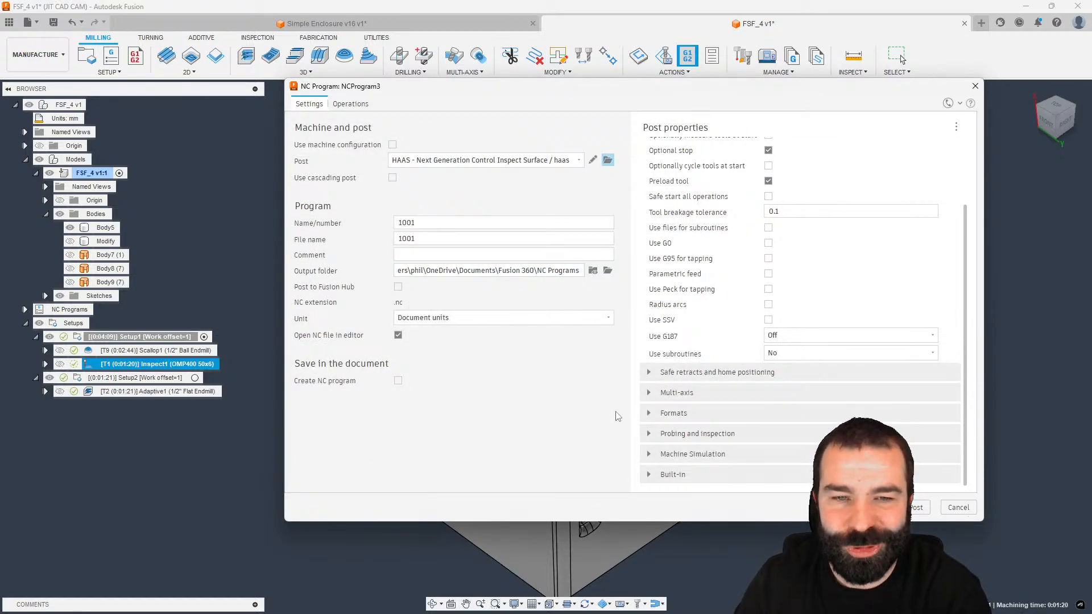
# Step: Post-process Inspect1 as program 1001 with the Haas Inspect Surface post and review the generated code
pyautogui.click(916, 507)
pyautogui.click(585, 326)
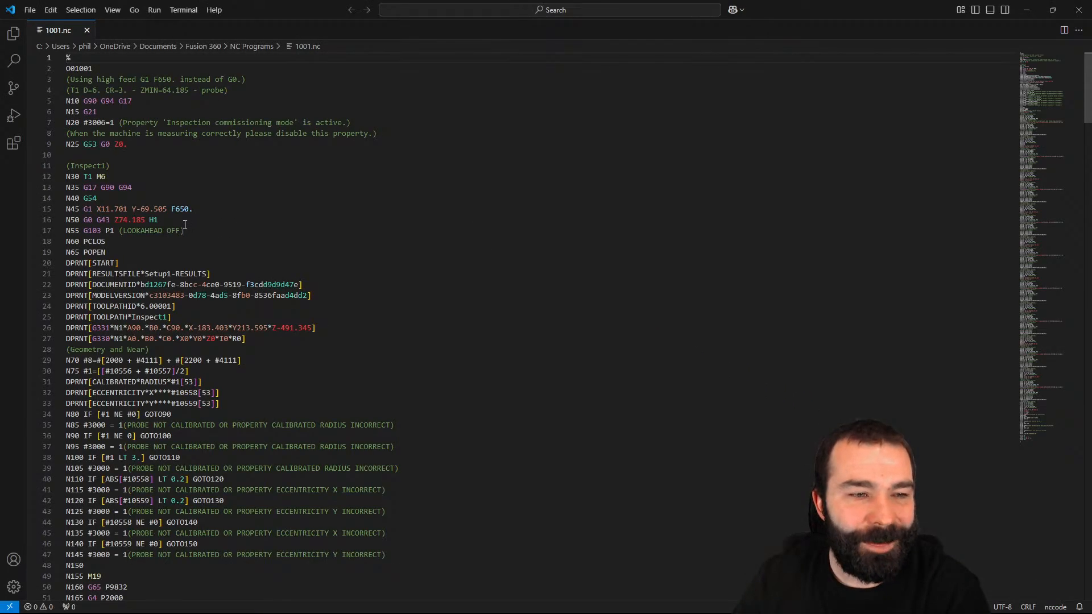
pyautogui.scroll(-3, 185, 225)
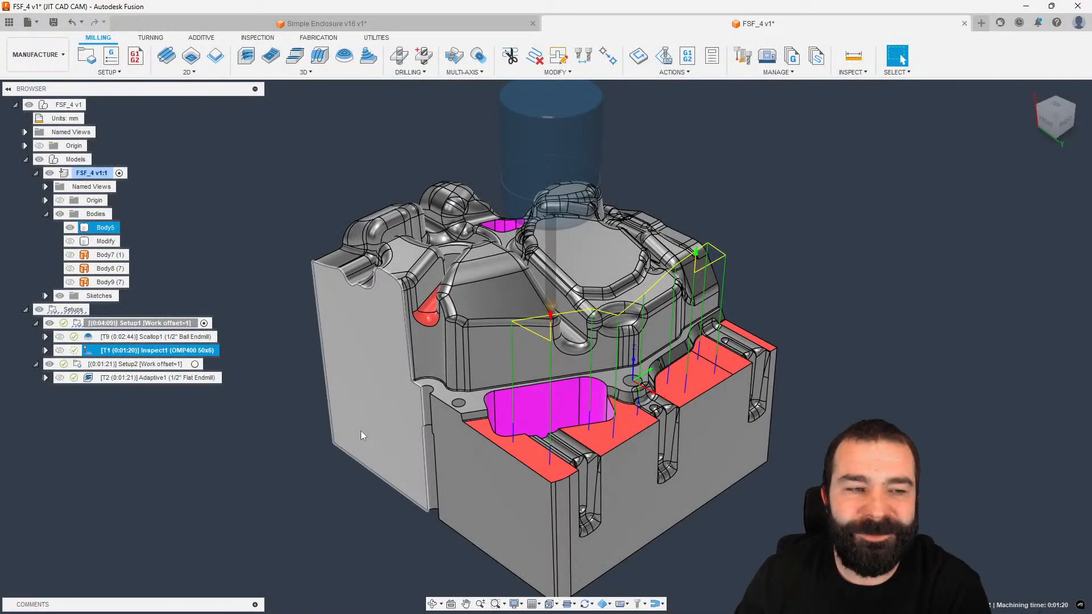
# Step: Start another post-process of Inspect1 and open the post library to choose a different post
pyautogui.click(92, 353)
pyautogui.rightClick(122, 353)
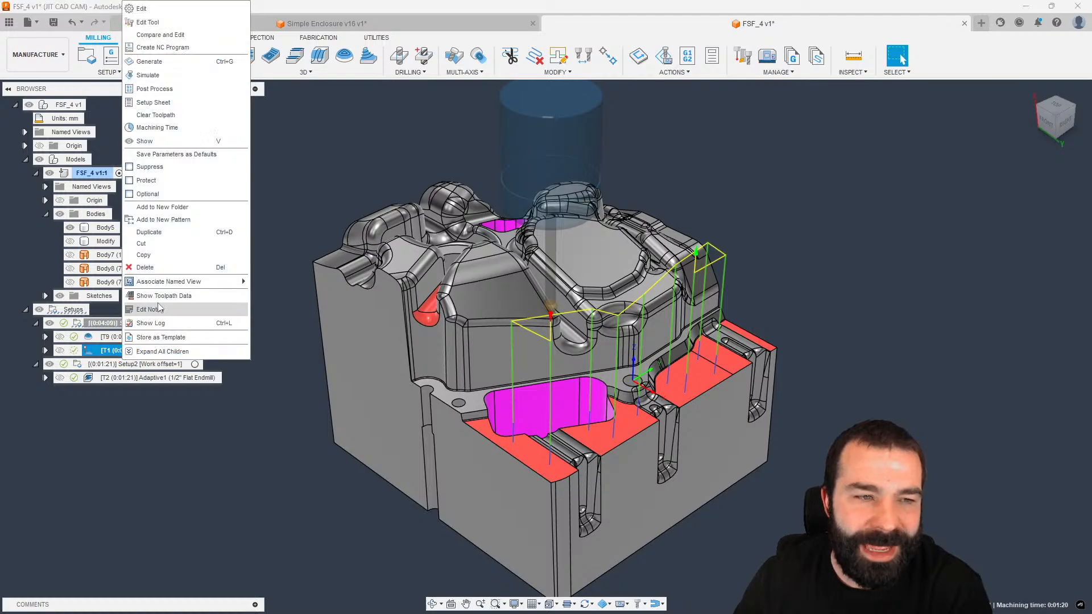
pyautogui.click(151, 97)
pyautogui.click(530, 161)
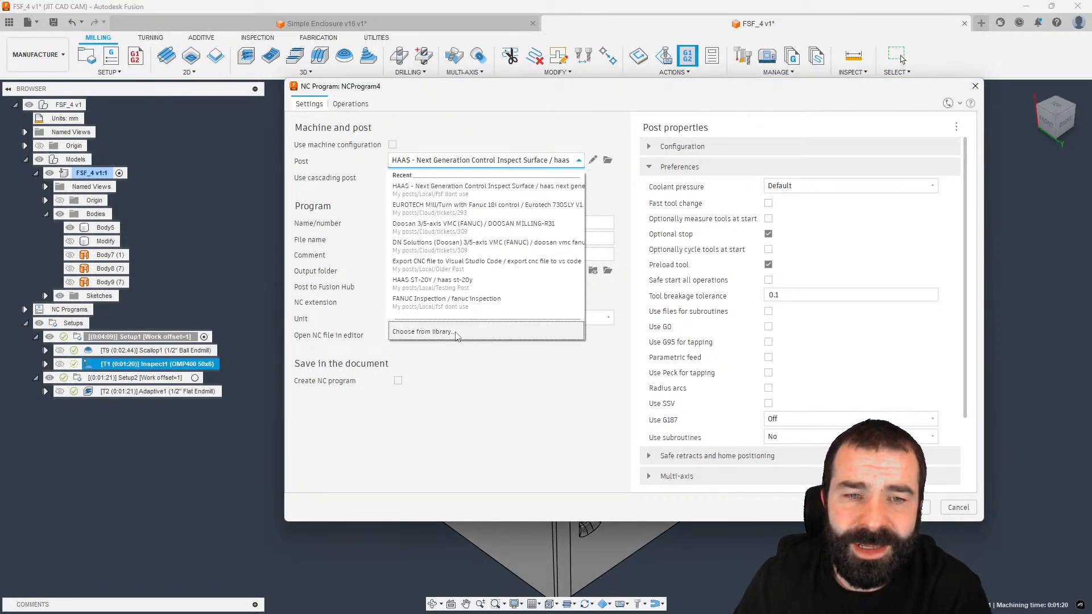
pyautogui.click(457, 333)
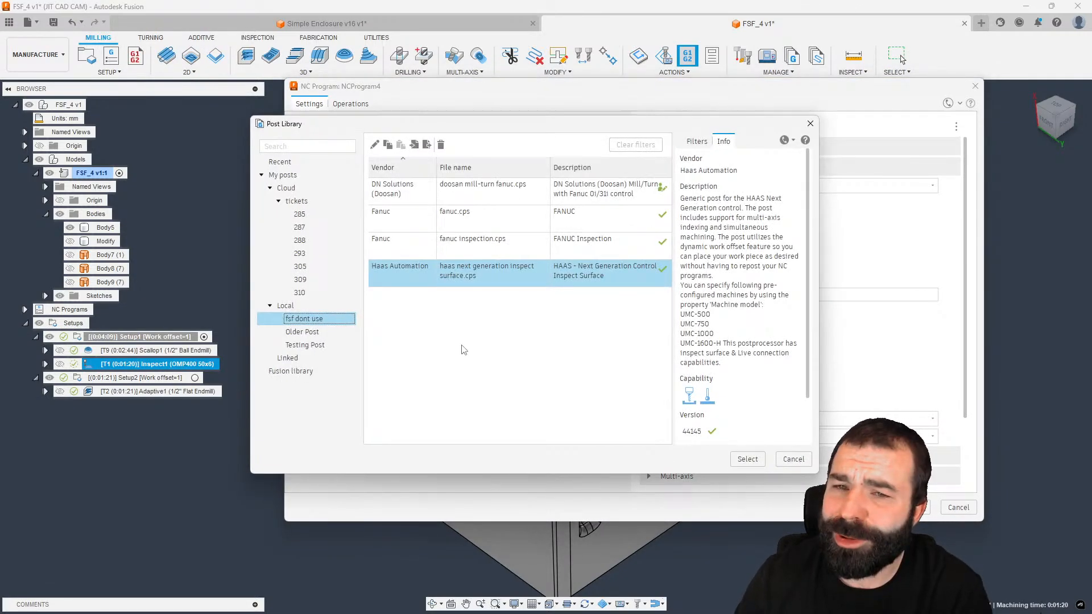
# Step: Filter the Fusion library posts to the vendor Autodesk
pyautogui.click(320, 373)
pyautogui.click(718, 313)
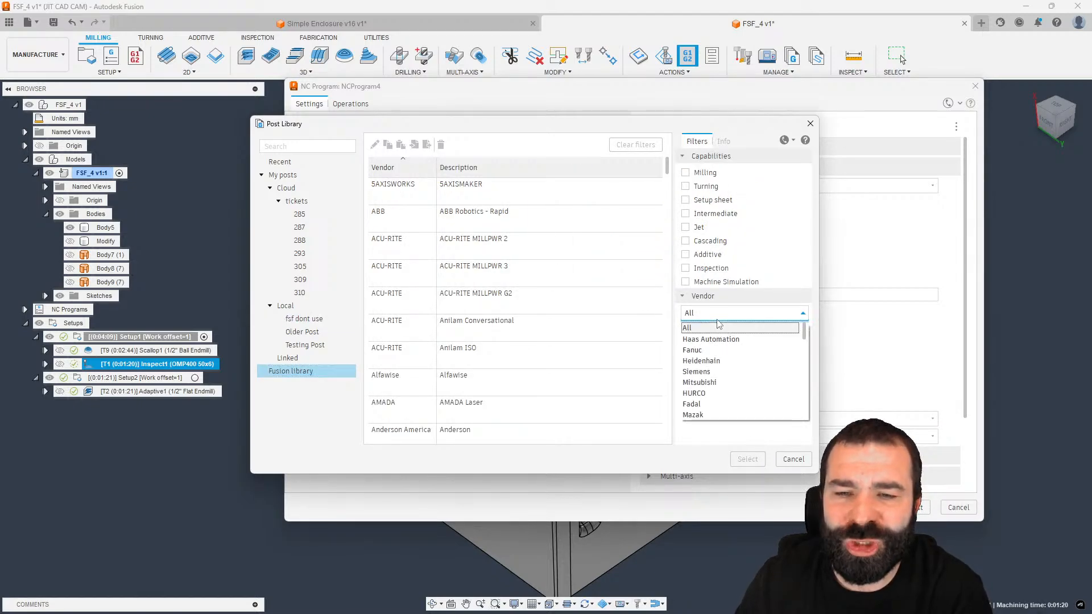
pyautogui.scroll(-5, 722, 352)
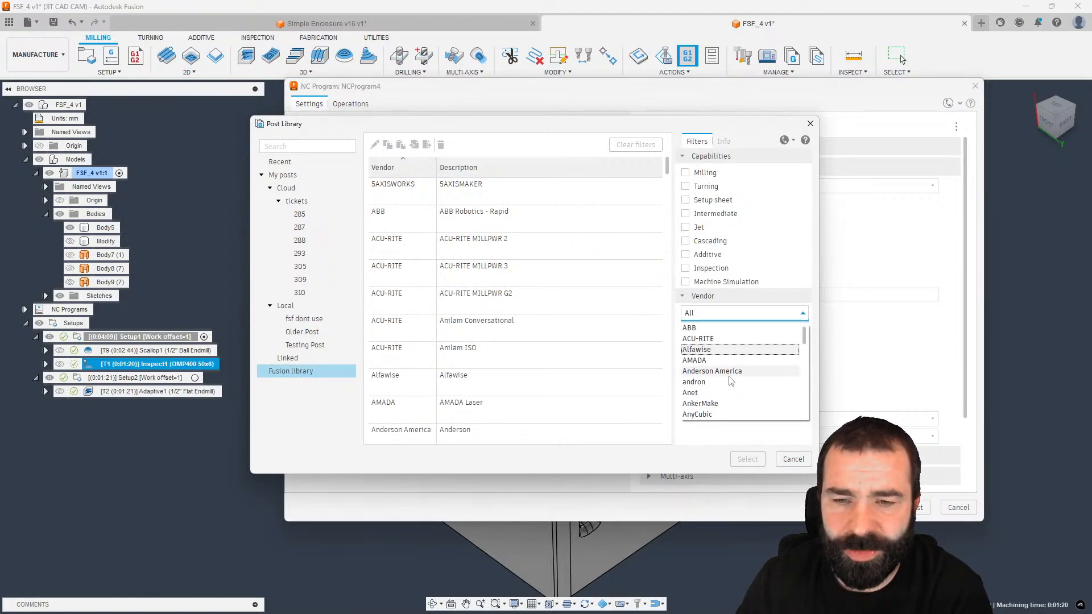
pyautogui.scroll(-5, 732, 384)
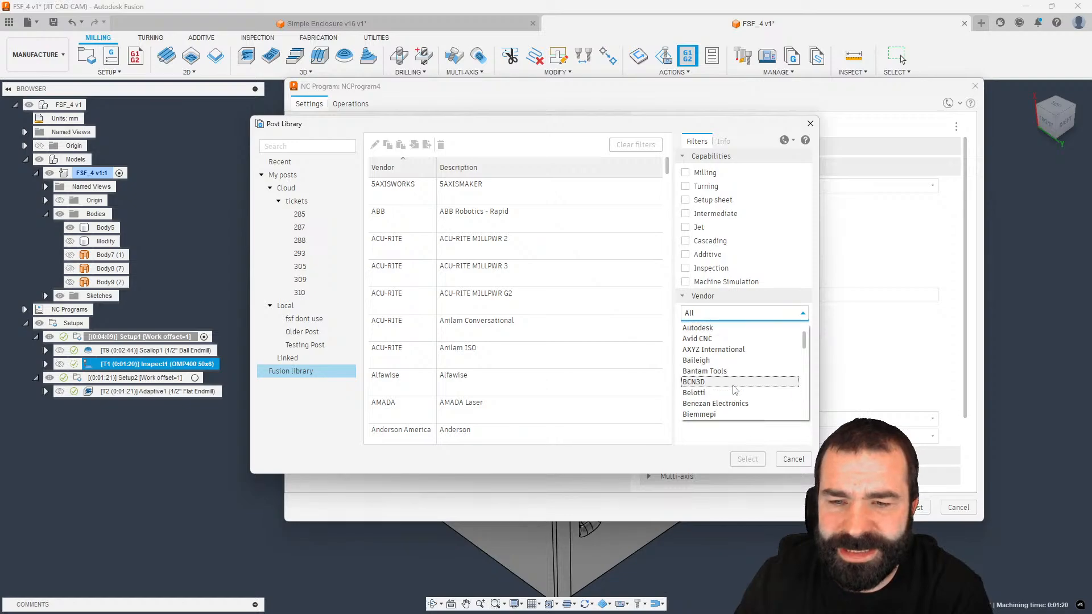
pyautogui.scroll(2, 734, 390)
pyautogui.click(710, 367)
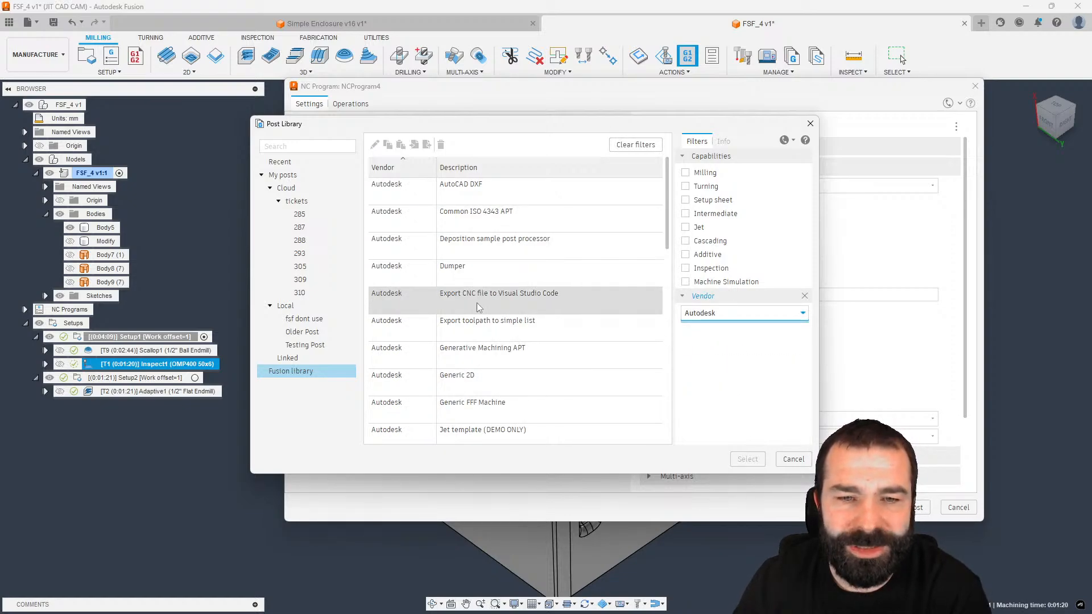
# Step: Copy the "Results file generator for probing and inspection" post to "fsf dont use", post Inspect1 with it as 1001, and close the output file
pyautogui.scroll(-1, 512, 392)
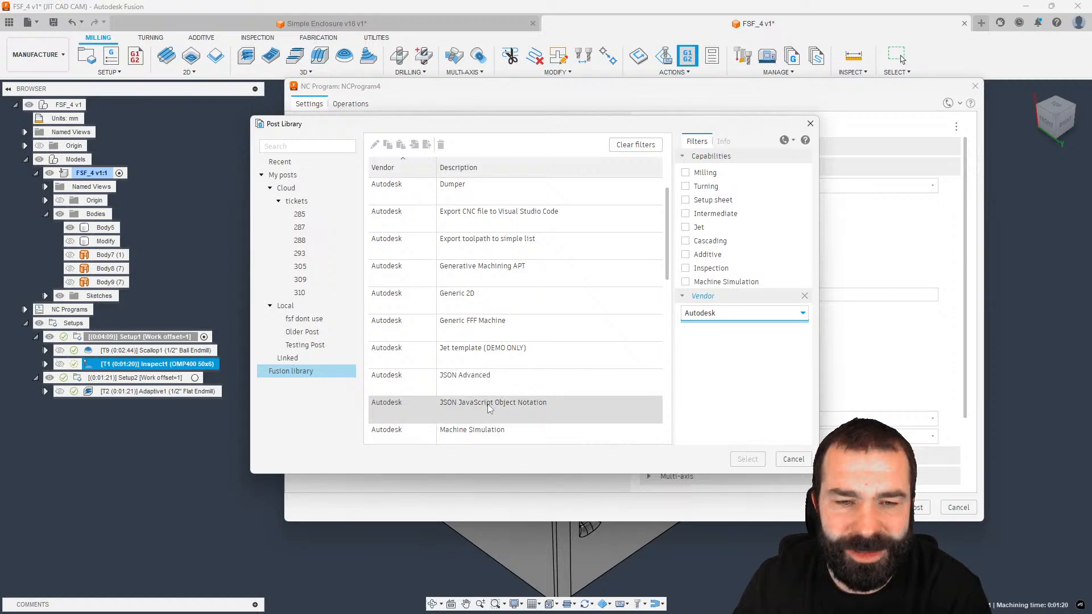
pyautogui.scroll(-1, 539, 418)
pyautogui.scroll(-1, 539, 418)
pyautogui.click(513, 356)
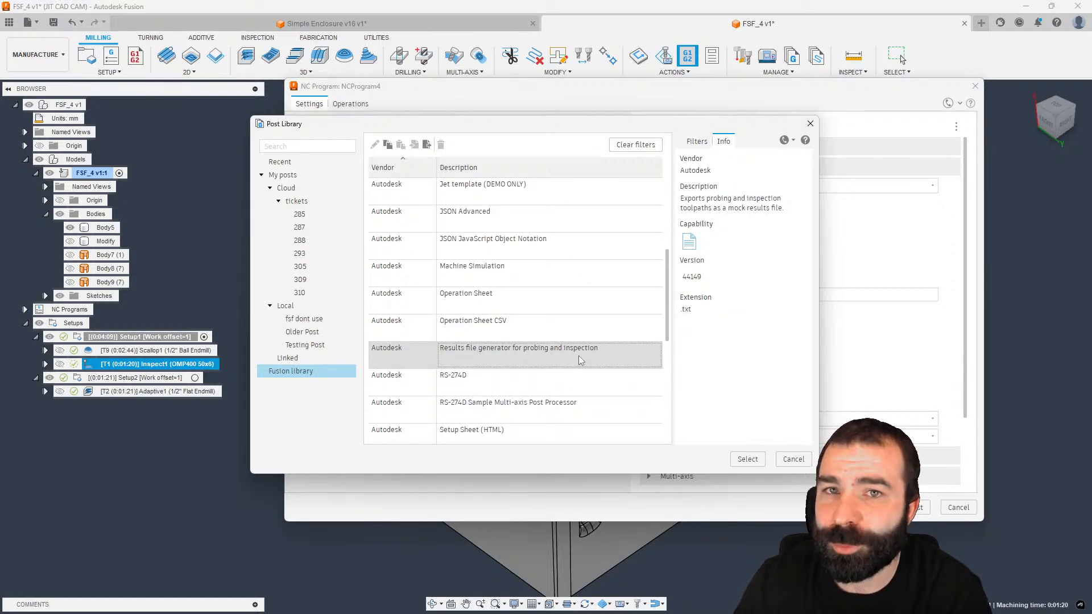
pyautogui.click(746, 459)
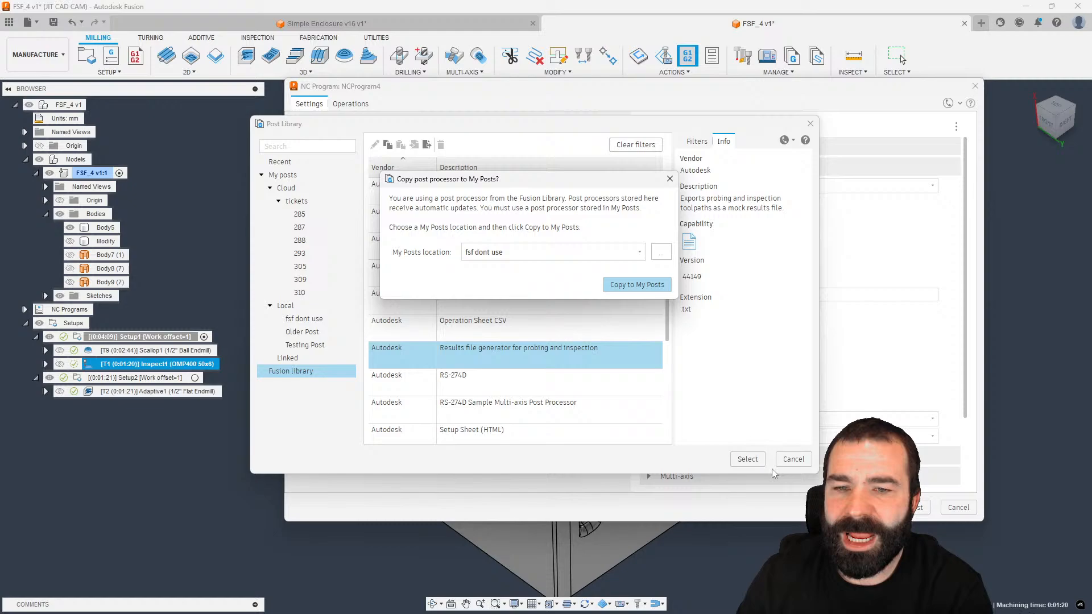
pyautogui.click(622, 286)
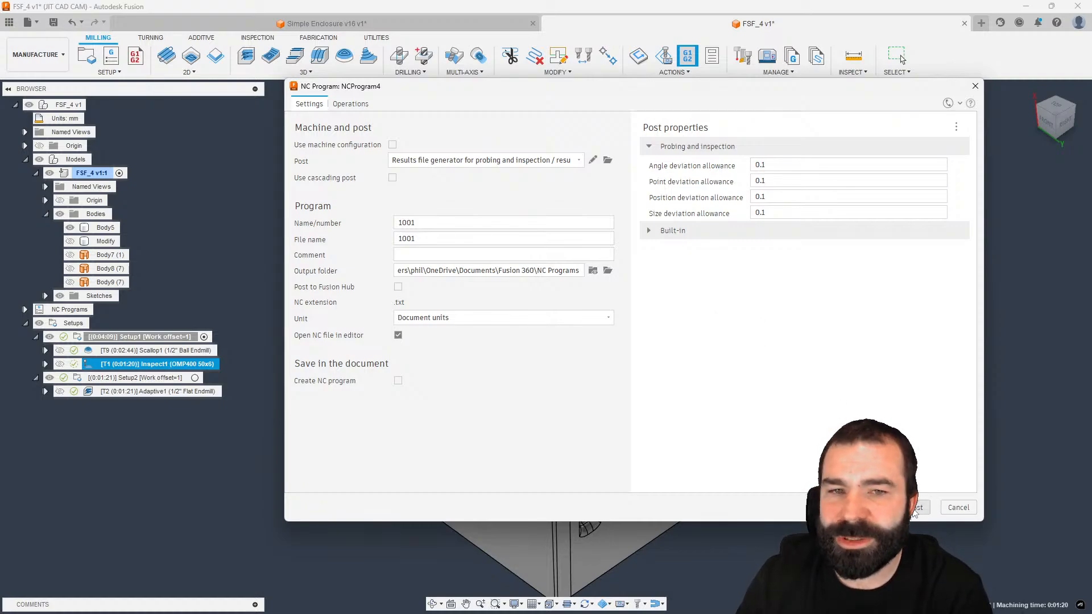
pyautogui.click(914, 510)
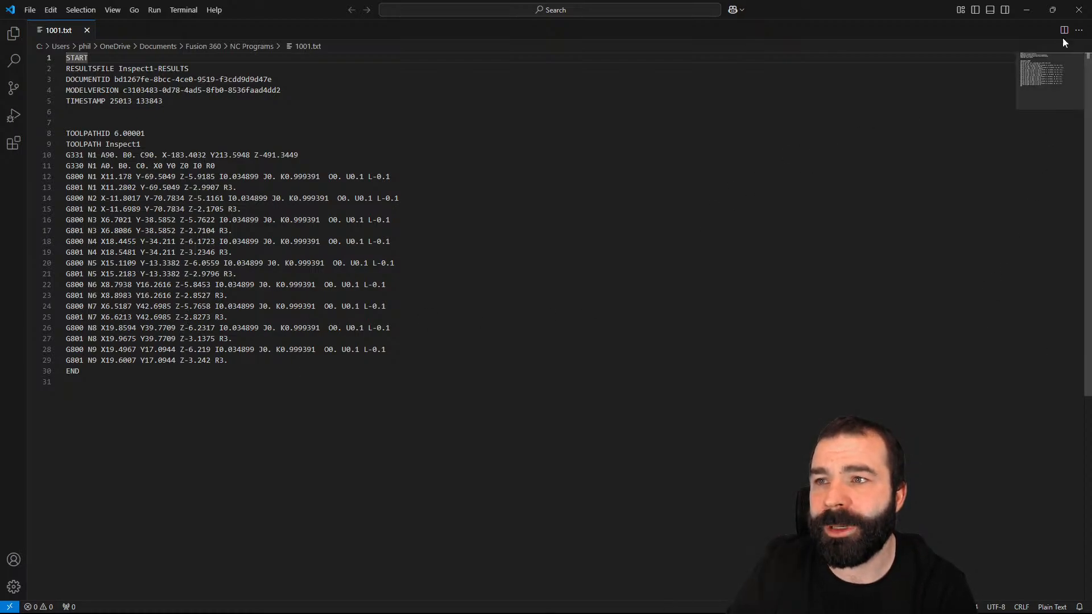
pyautogui.click(1078, 10)
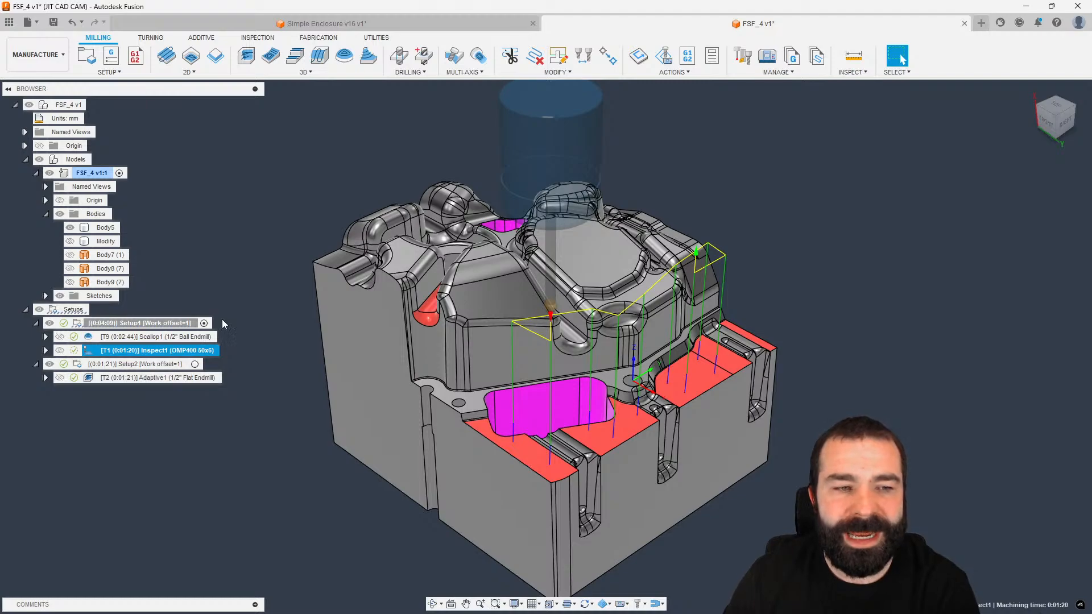
pyautogui.click(259, 37)
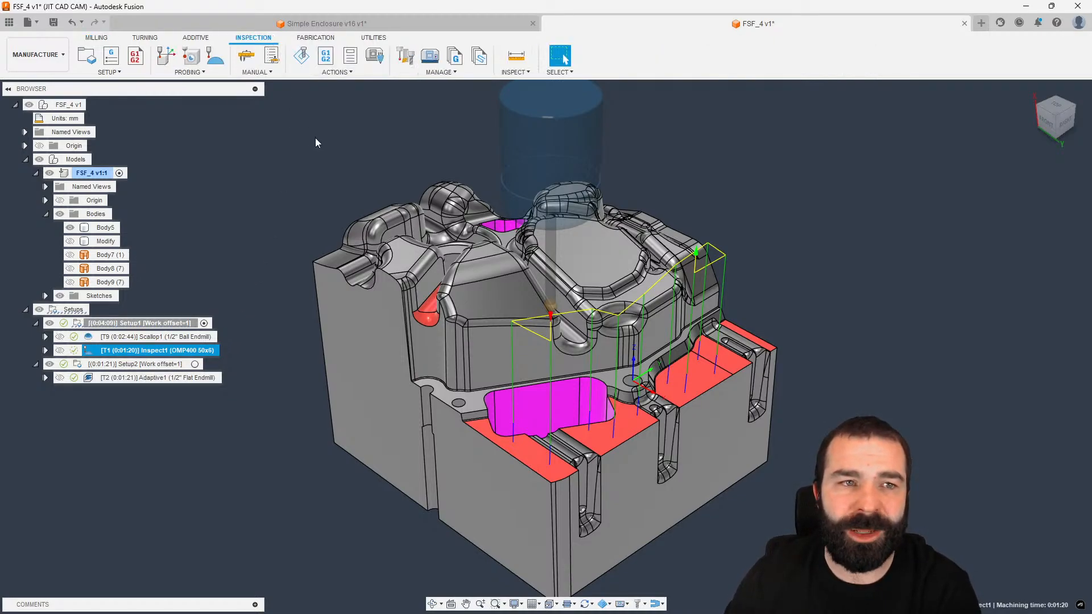
pyautogui.click(329, 73)
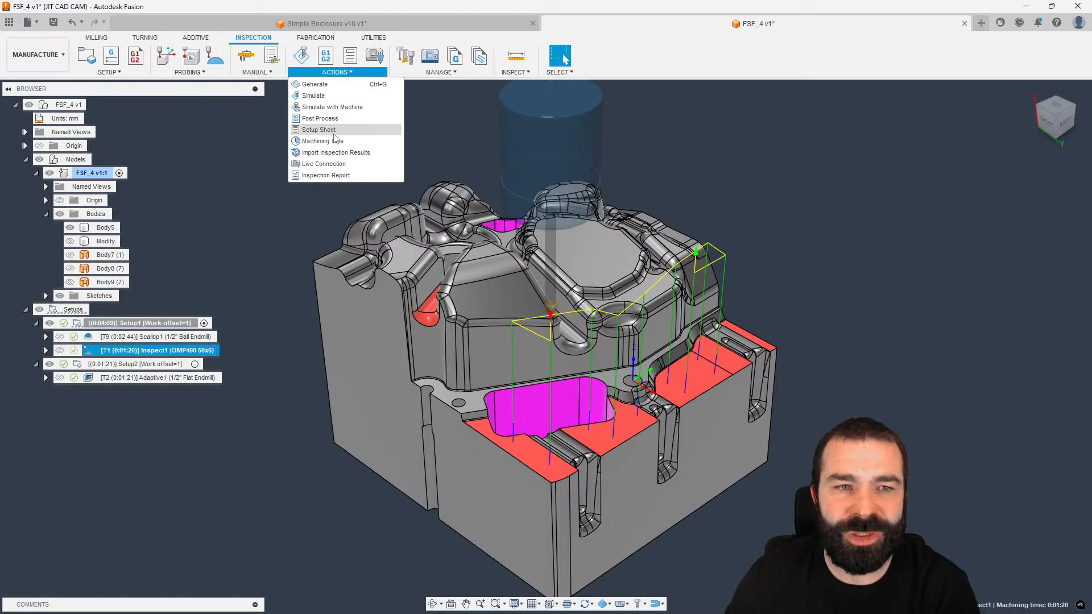
pyautogui.click(335, 153)
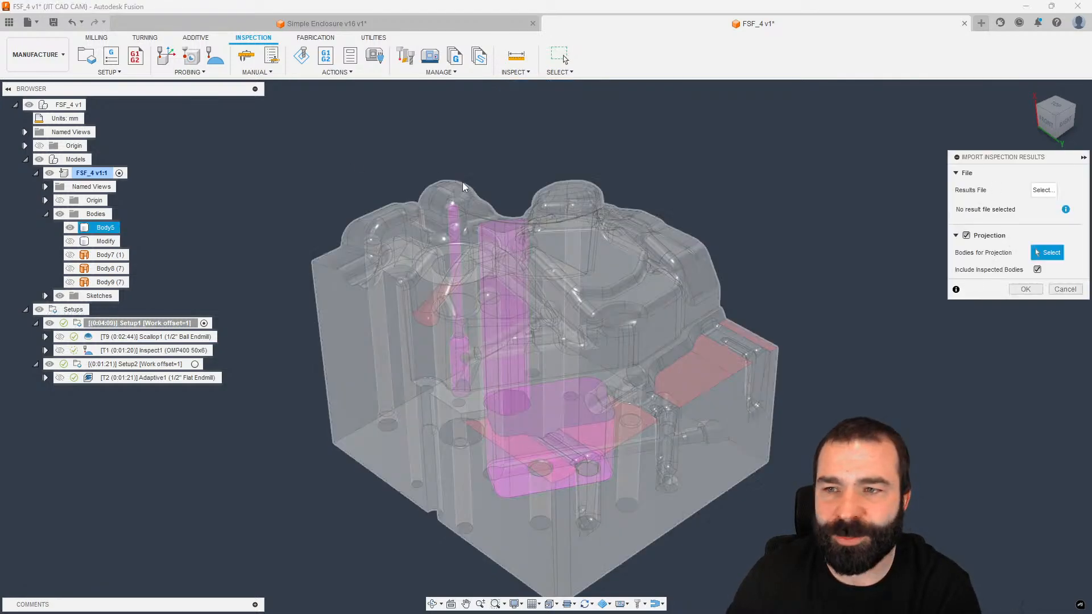
pyautogui.click(1045, 191)
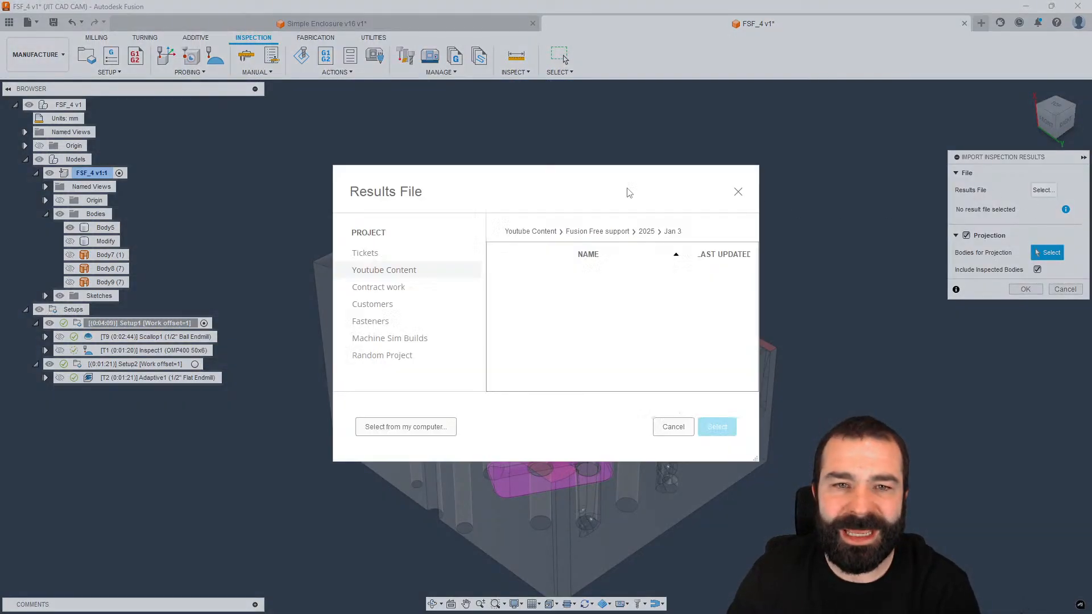
pyautogui.click(424, 431)
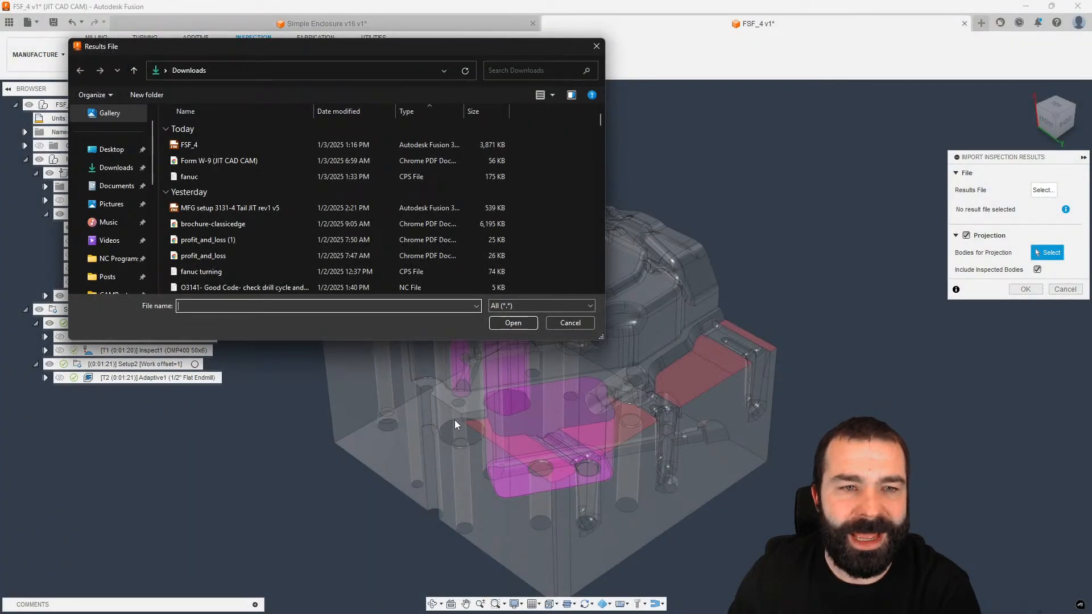
pyautogui.click(116, 259)
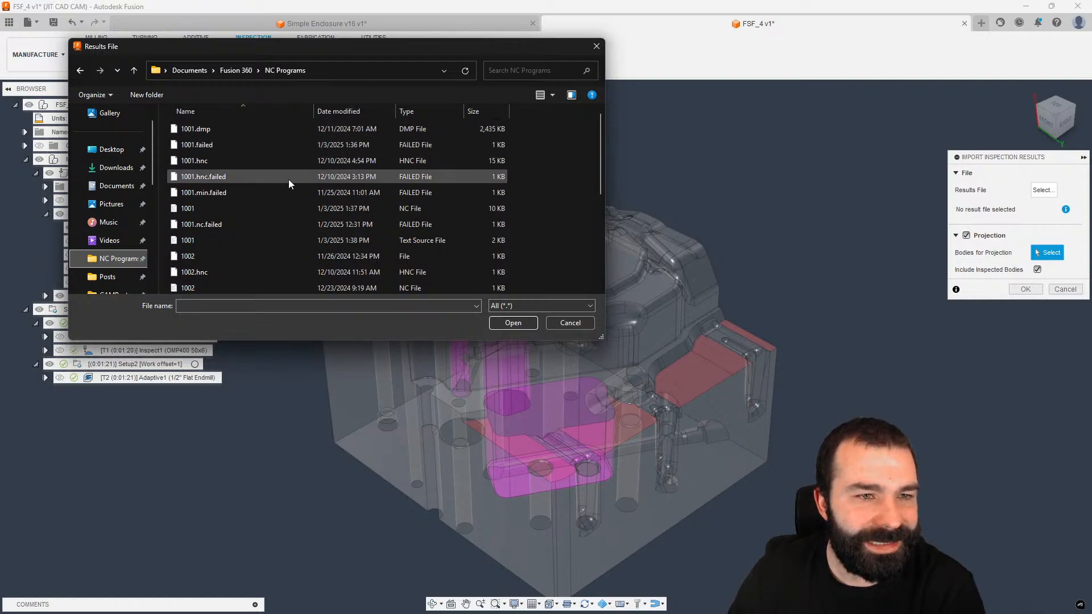
pyautogui.scroll(-2, 288, 181)
pyautogui.scroll(-3, 289, 182)
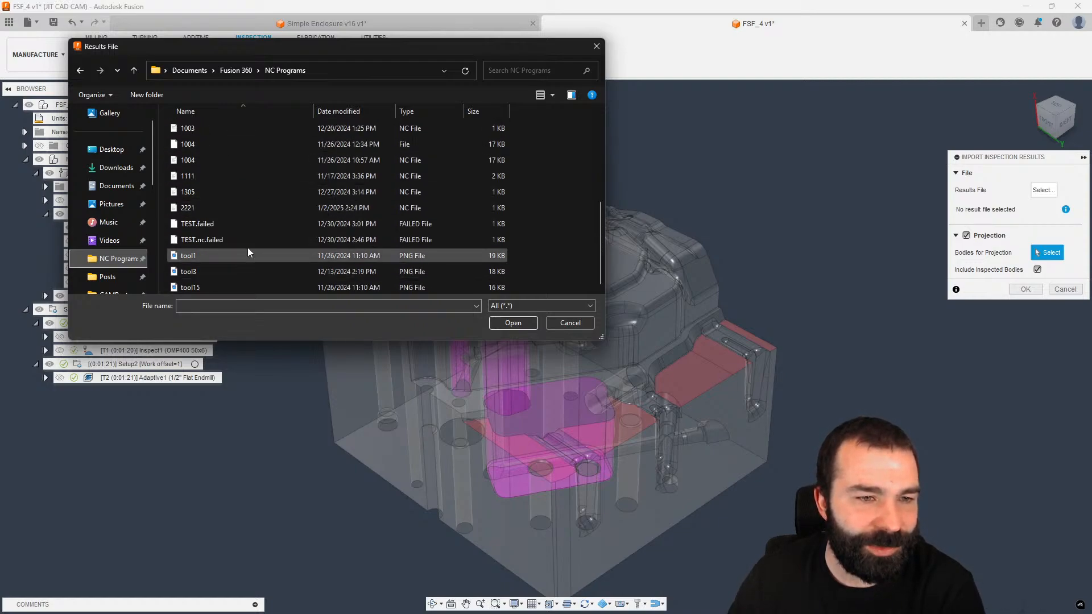
pyautogui.click(595, 46)
pyautogui.click(1064, 289)
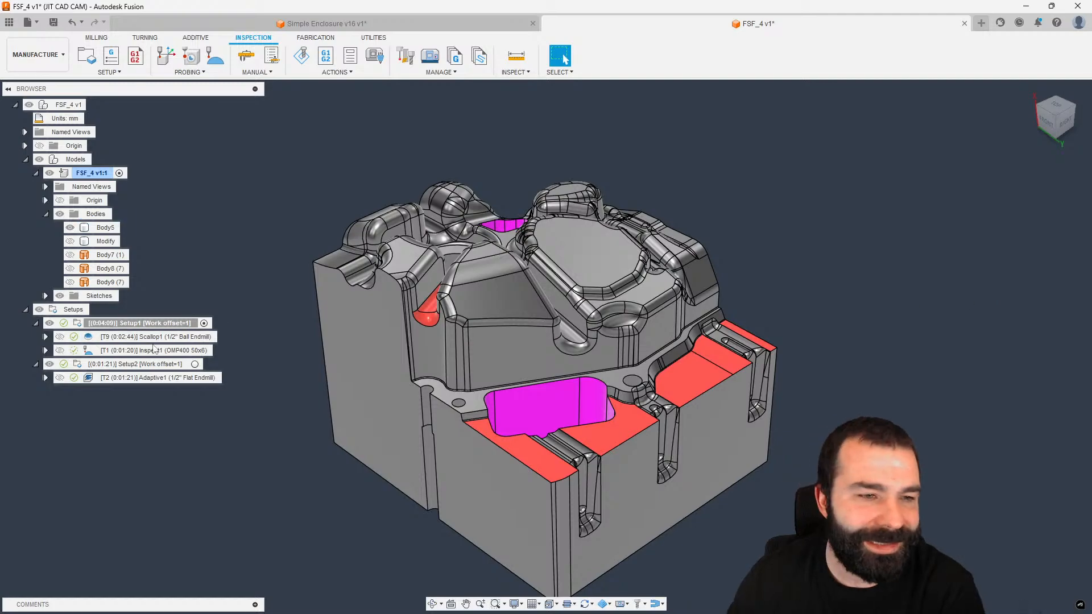
# Step: Post-process Inspect1 as 1001 to the Desktop folder with the results file generator post, and close the output file
pyautogui.click(153, 350)
pyautogui.rightClick(154, 350)
pyautogui.click(131, 90)
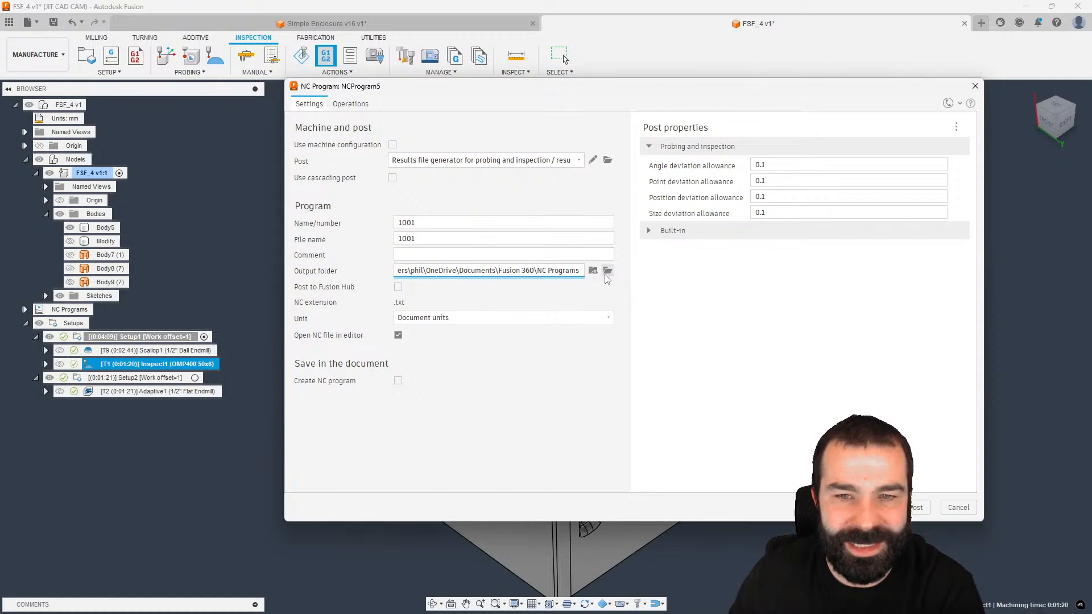
pyautogui.click(607, 272)
pyautogui.click(329, 211)
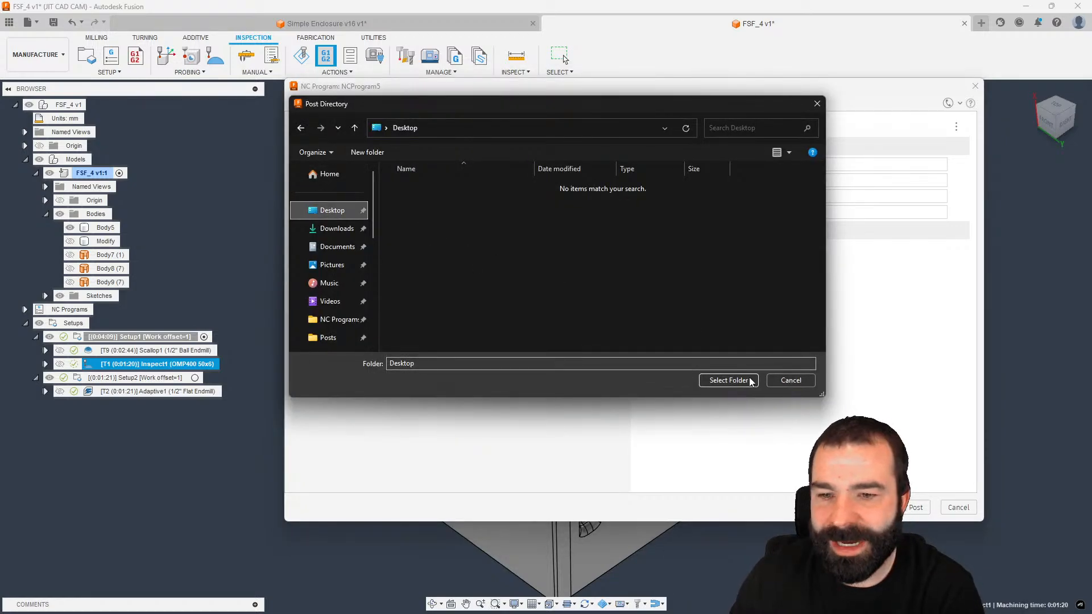
pyautogui.click(729, 380)
pyautogui.click(915, 507)
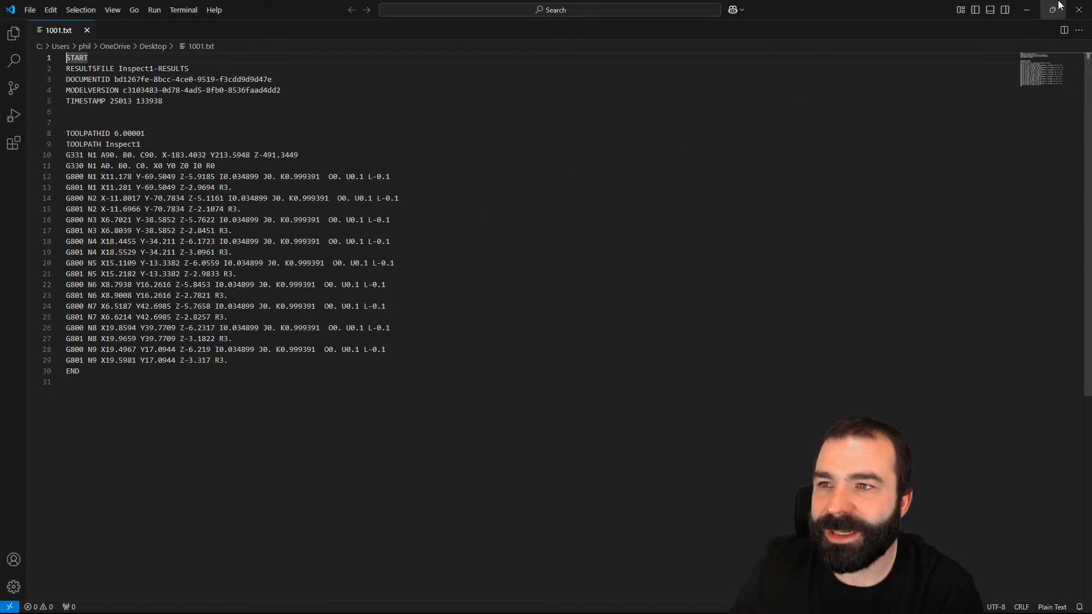
pyautogui.click(1079, 10)
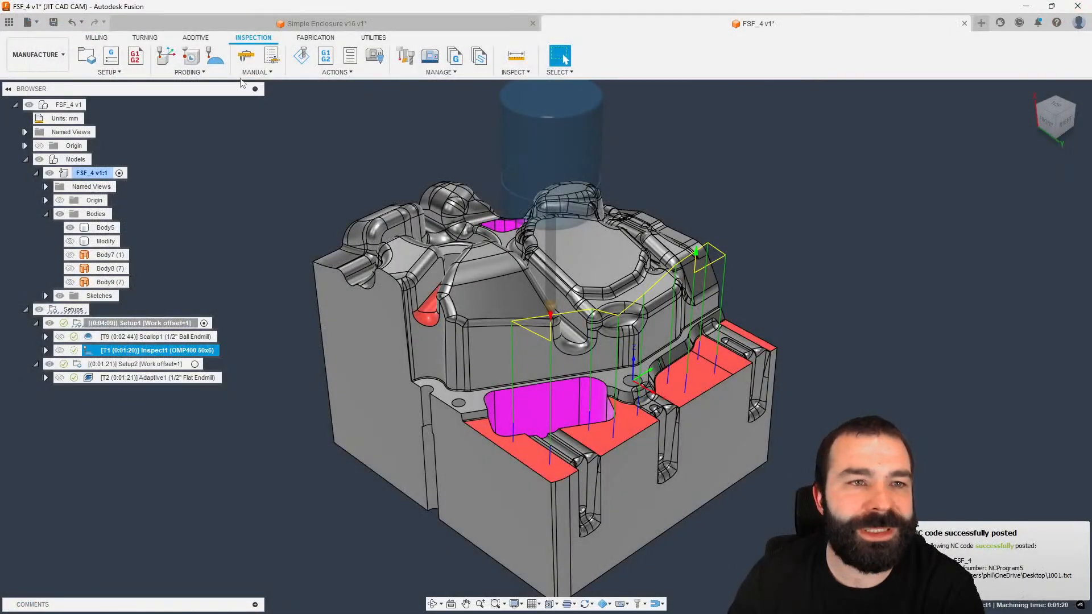
# Step: Start an inspection results import and load the 1001 text file from the Desktop as the results file
pyautogui.click(335, 72)
pyautogui.click(339, 166)
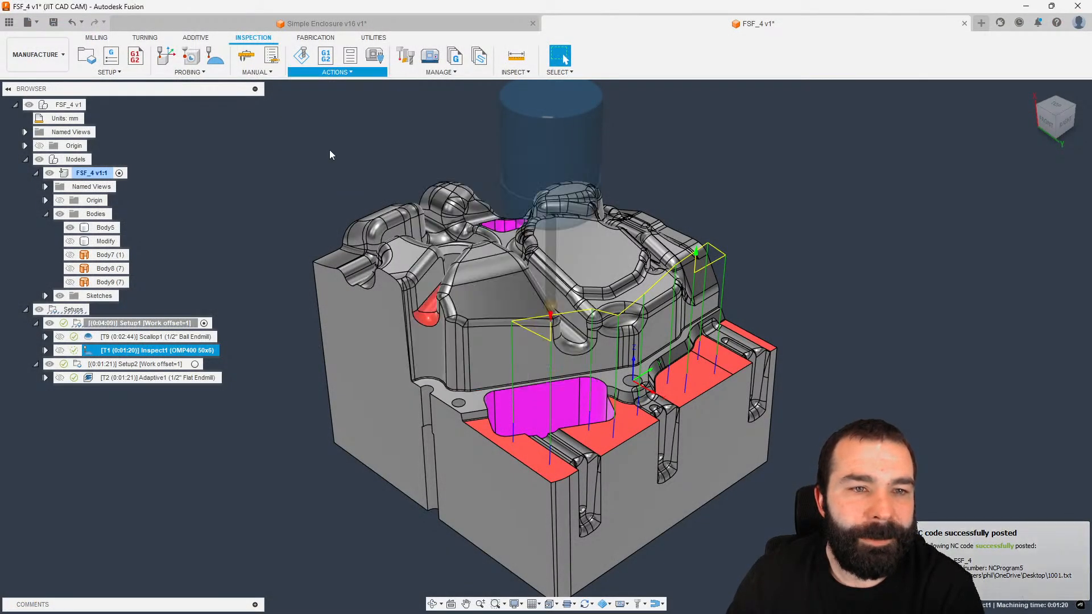
pyautogui.click(1043, 190)
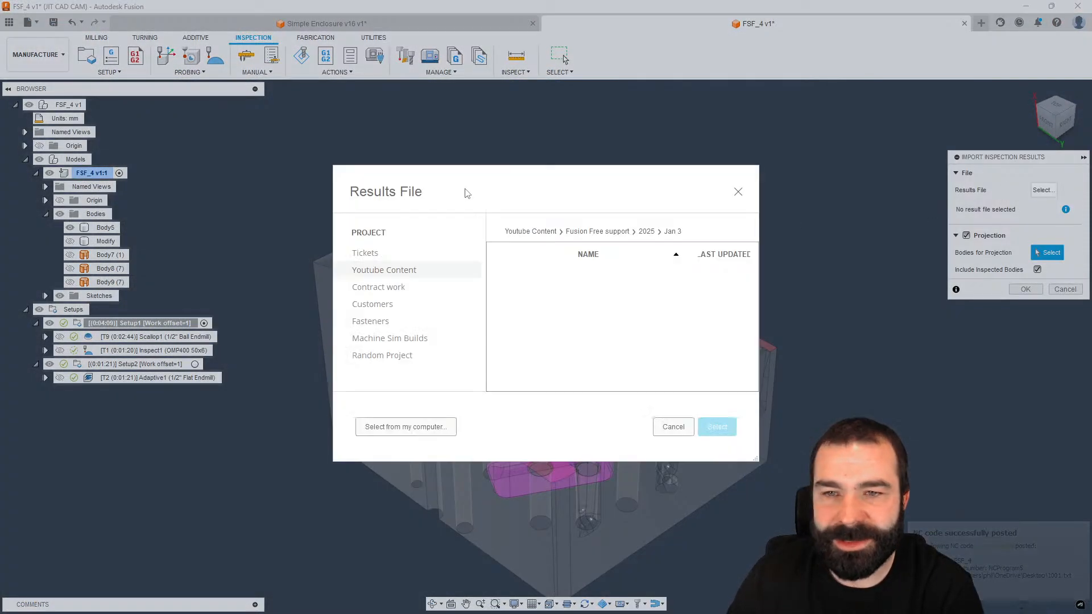
pyautogui.click(426, 426)
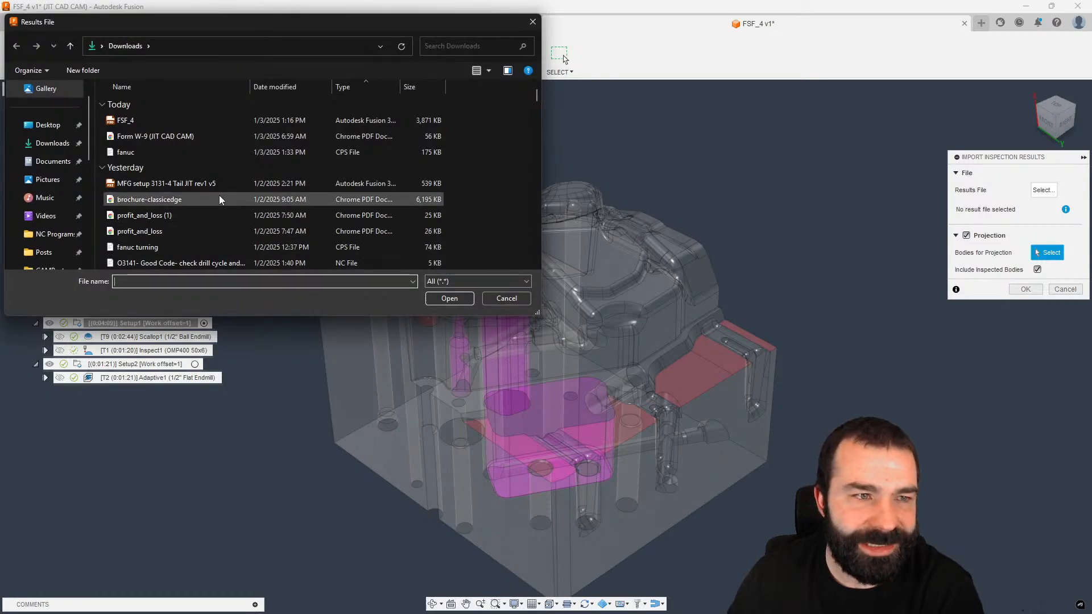
pyautogui.click(54, 126)
pyautogui.click(171, 104)
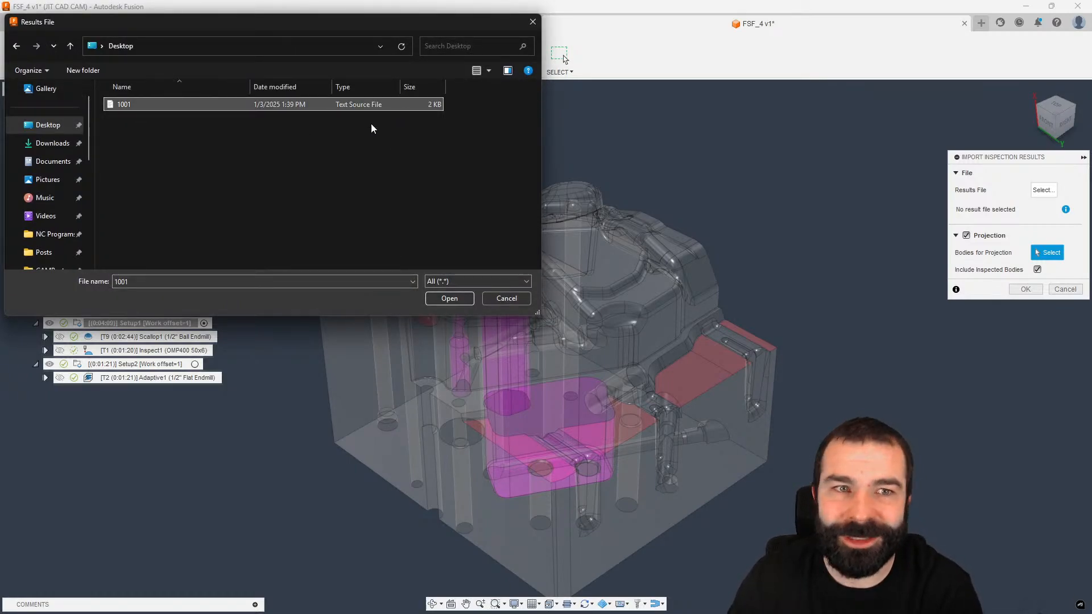
pyautogui.click(449, 298)
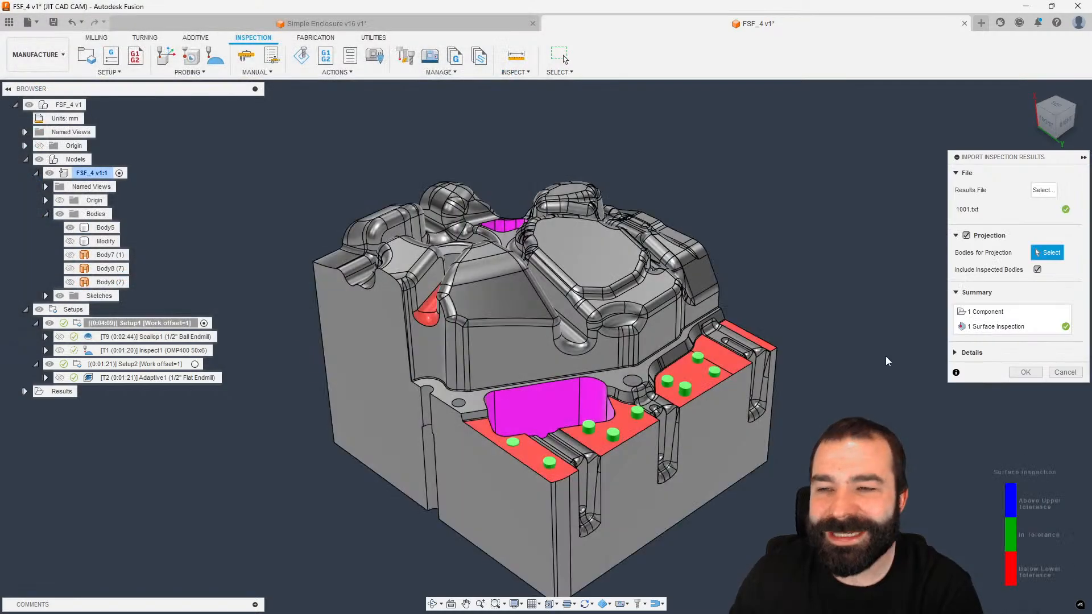
# Step: Examine the projected inspection points on the part, expand the import details, and accept the results import
pyautogui.keyDown('shift'); pyautogui.moveTo(508, 313); pyautogui.dragTo(711, 372, button='middle'); pyautogui.keyUp('shift')
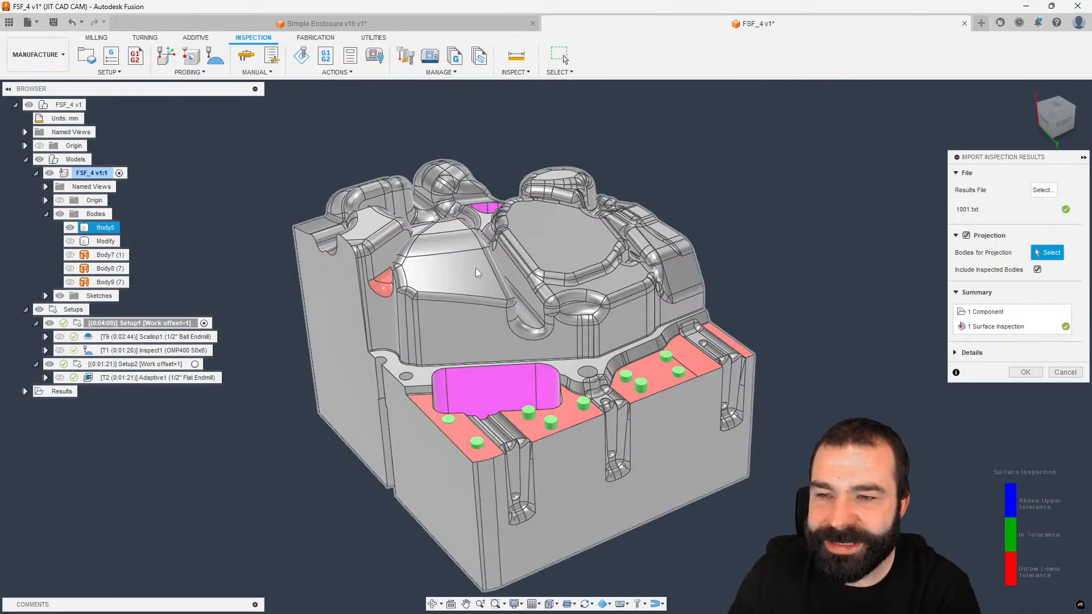
pyautogui.scroll(2, 446, 238)
pyautogui.scroll(-3, 490, 276)
pyautogui.scroll(2, 519, 330)
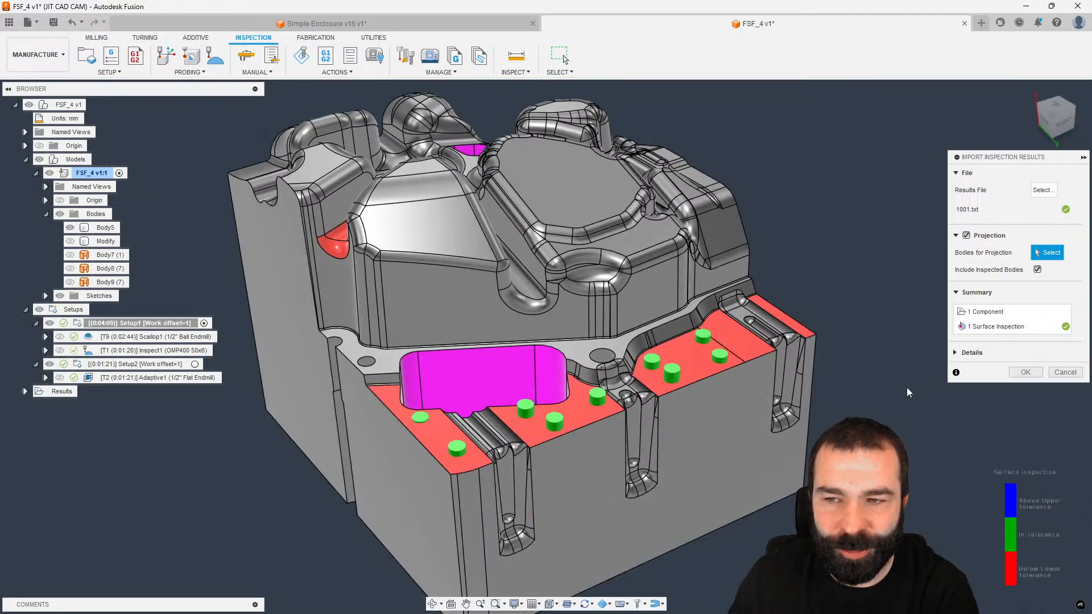
pyautogui.click(956, 354)
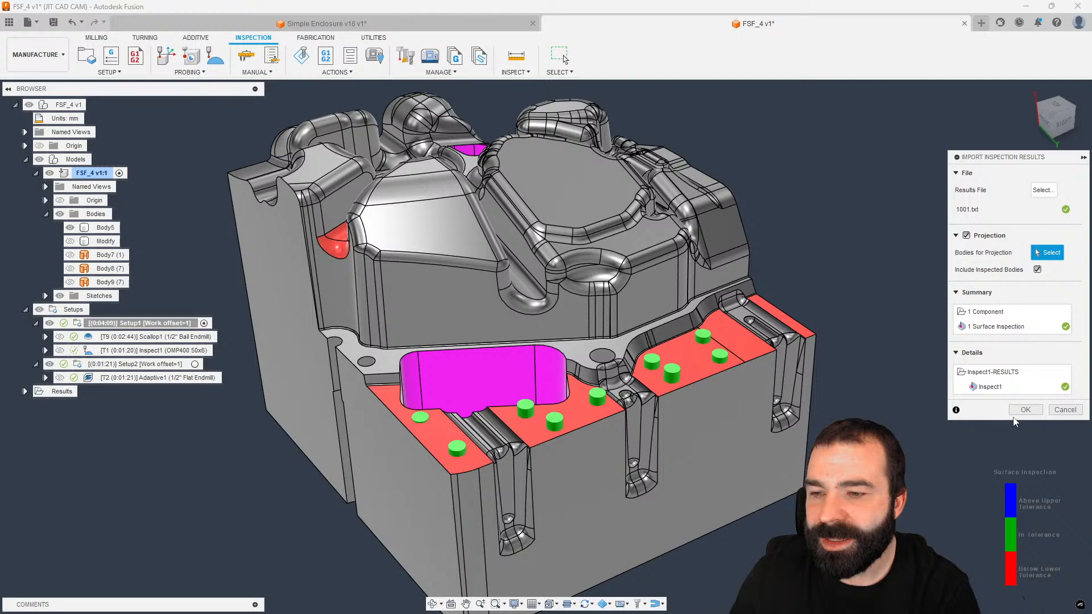
pyautogui.click(1022, 410)
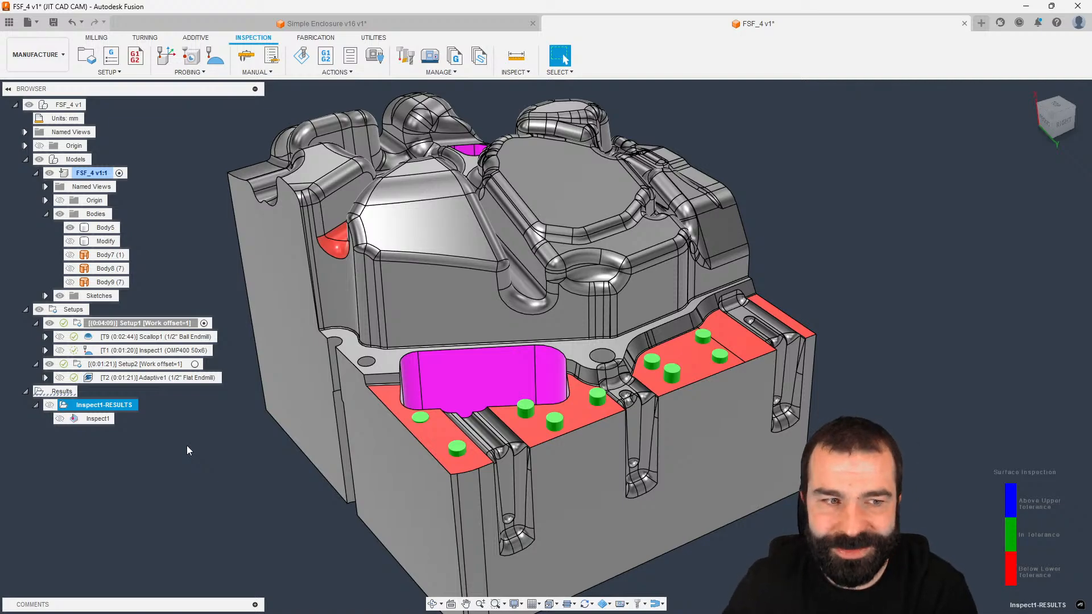
# Step: Show the results table of the imported Inspect1 inspection to review the point deviations, and close it
pyautogui.rightClick(91, 420)
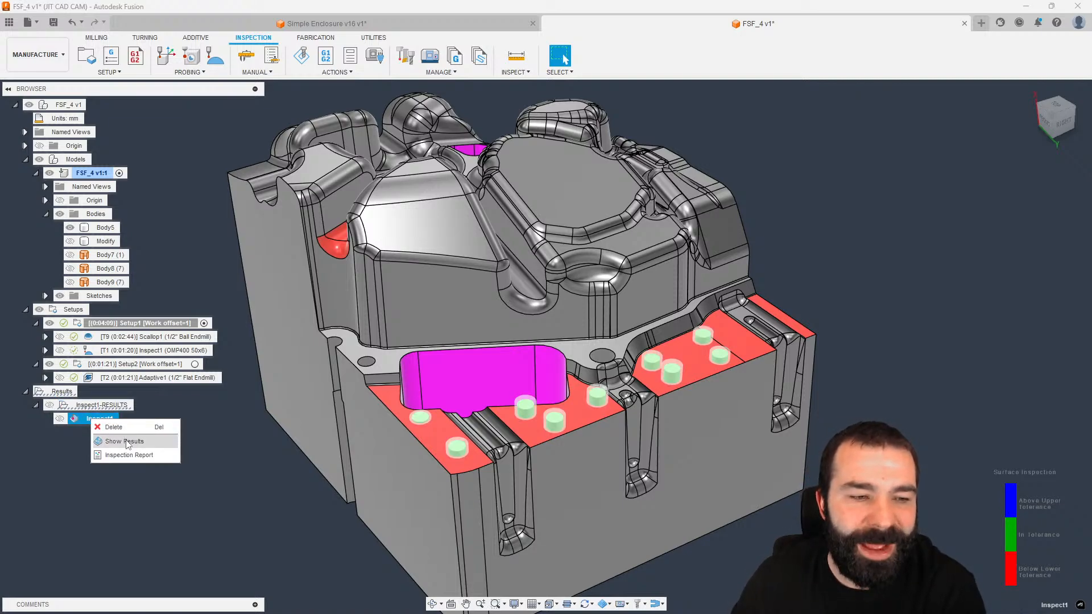
pyautogui.click(124, 442)
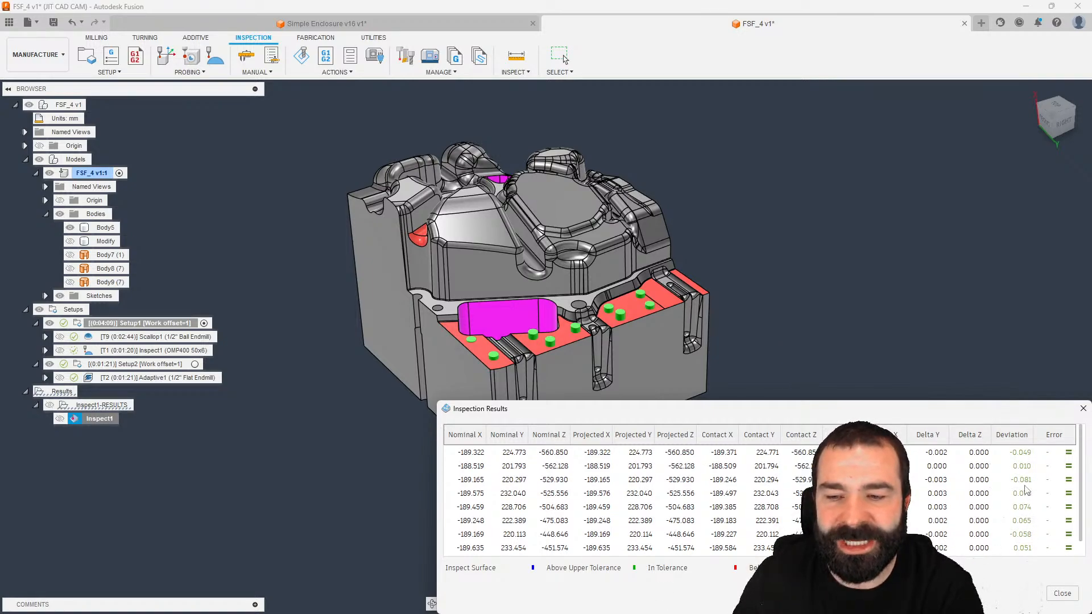
pyautogui.scroll(5, 512, 381)
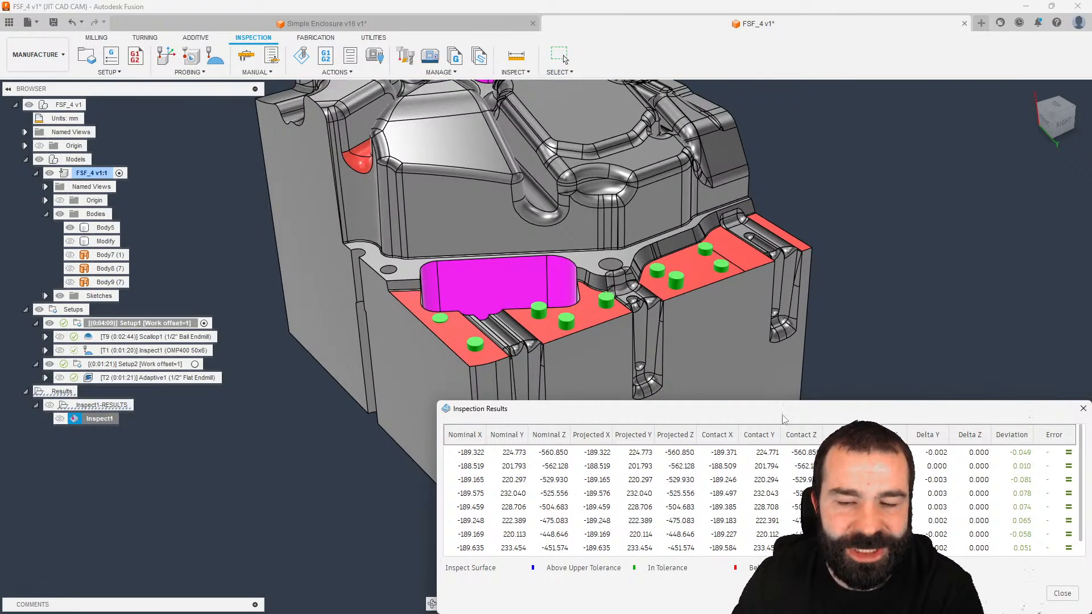
pyautogui.click(1061, 593)
# Step: Save a PDF inspection report named Inspect1 in the Jan 3 project folder, view it in the browser, and return to Fusion
pyautogui.rightClick(98, 421)
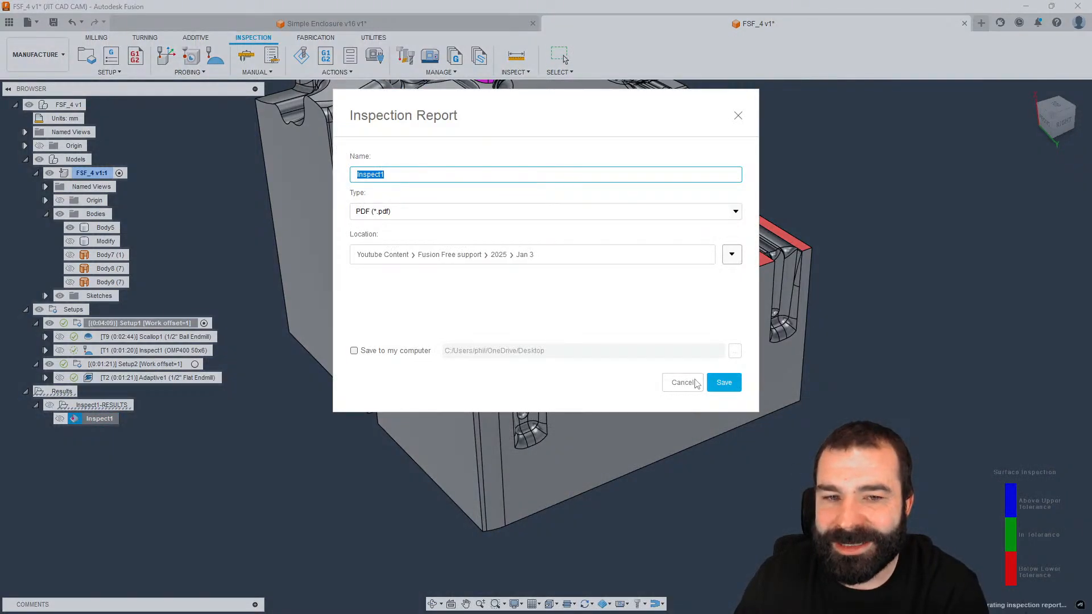
pyautogui.click(724, 385)
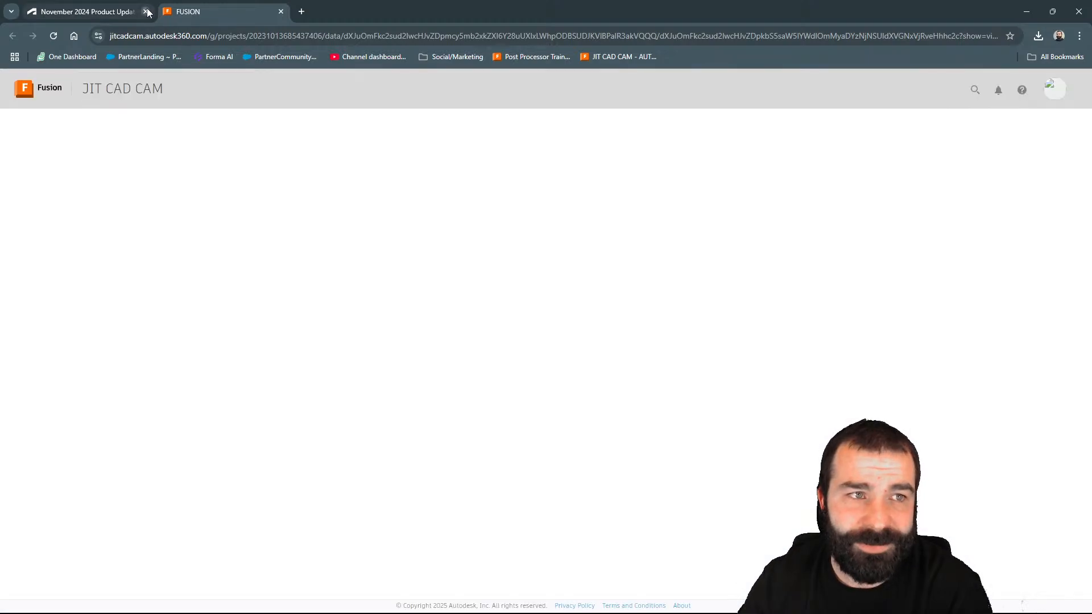
pyautogui.click(145, 11)
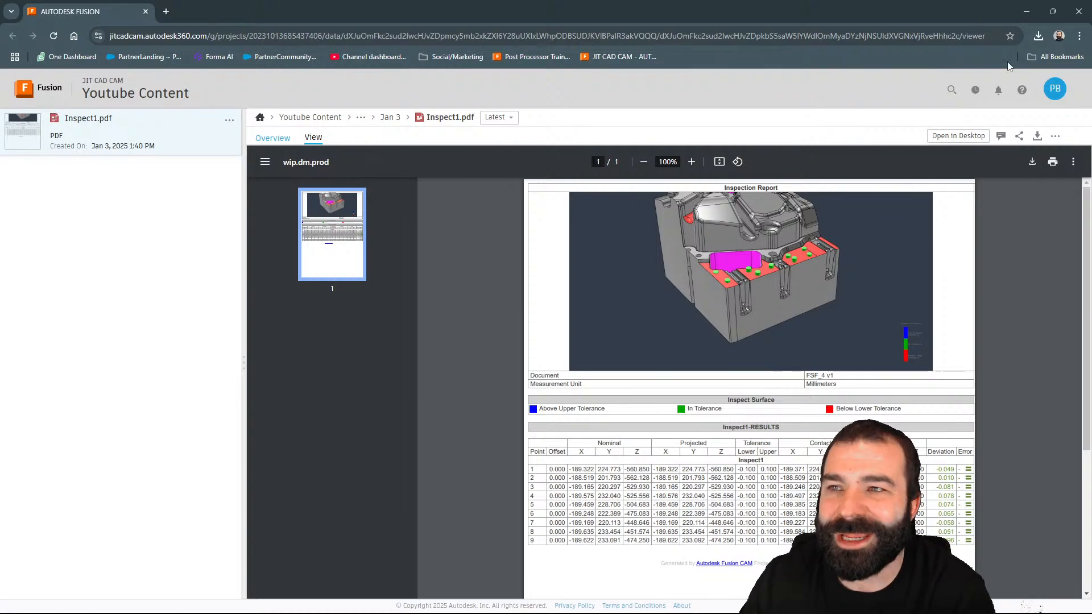
pyautogui.click(1034, 11)
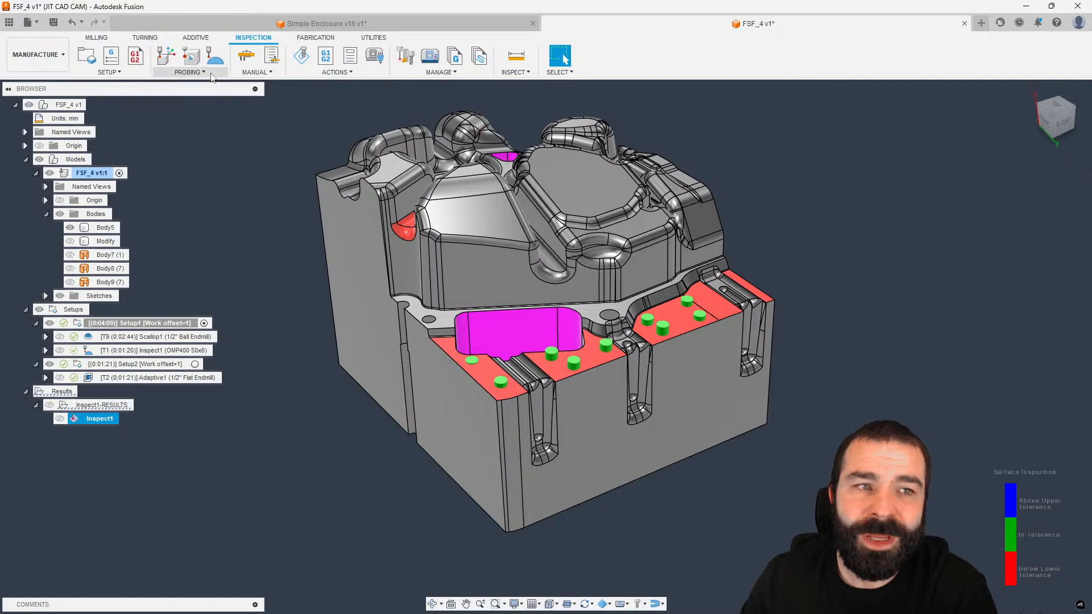
# Step: Create a part alignment in Setup1 with the 5 axis method, using Inspect1-RESULTS as the results for calculation
pyautogui.click(208, 73)
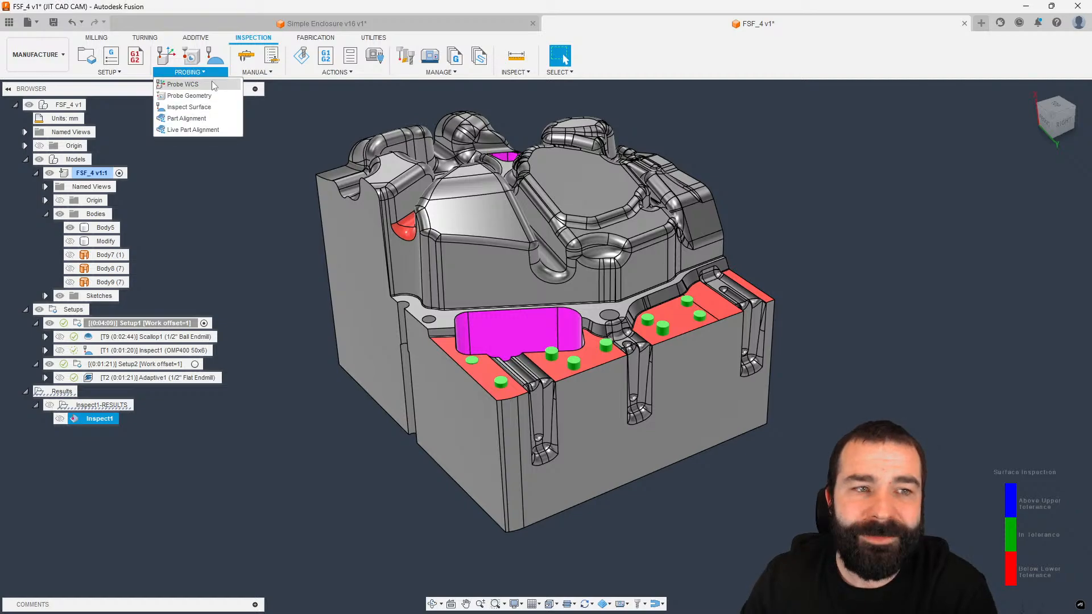
pyautogui.click(205, 119)
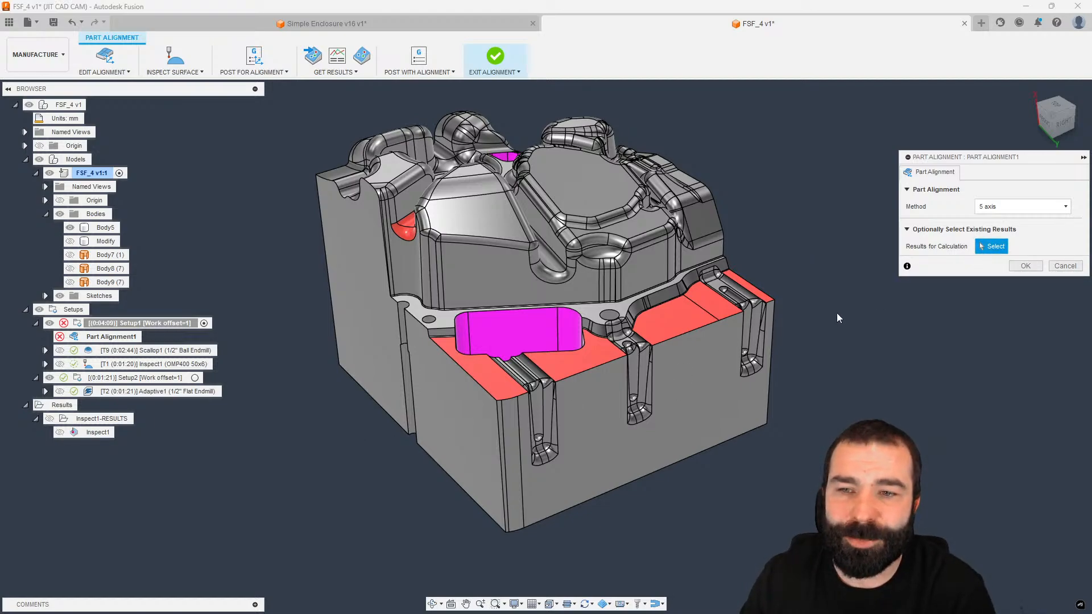
pyautogui.click(102, 419)
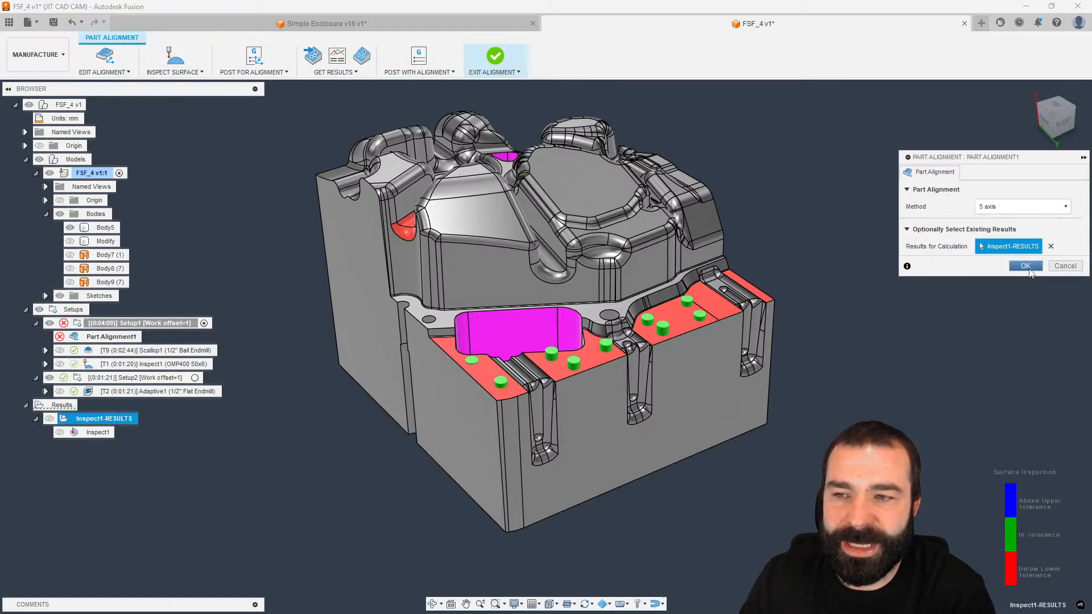
pyautogui.click(1027, 267)
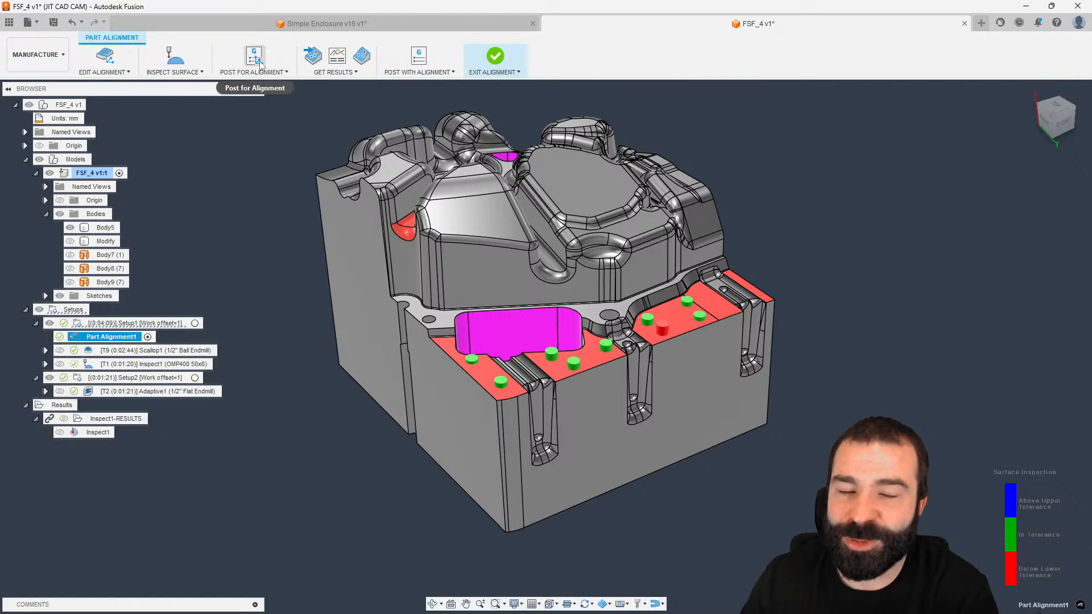
# Step: Show the part alignment information to review its translation, rotation and deviation chart, close it, and examine the points on the part
pyautogui.click(326, 72)
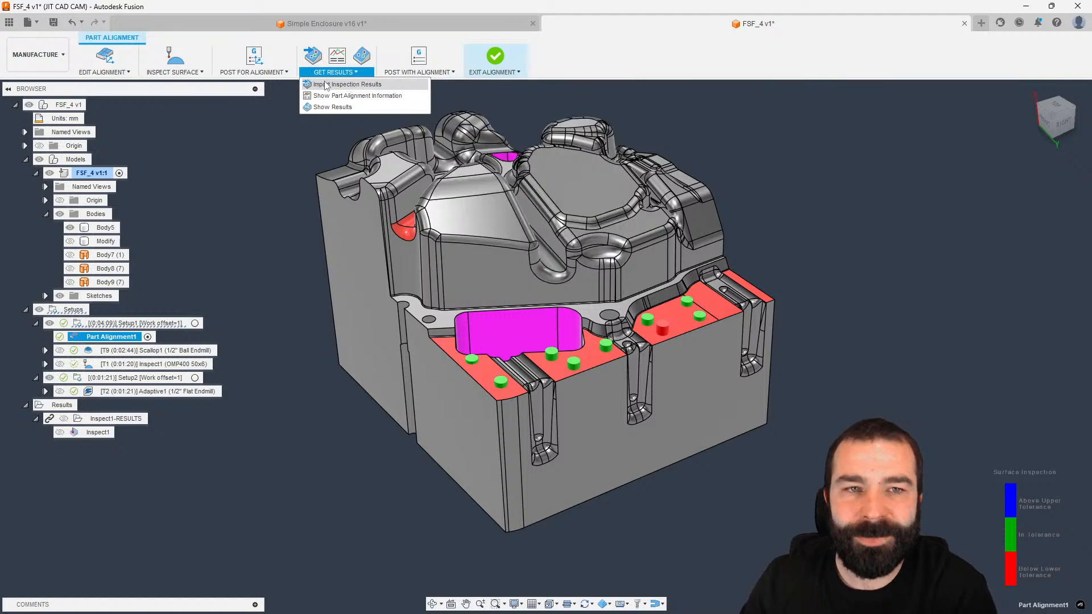
pyautogui.click(353, 95)
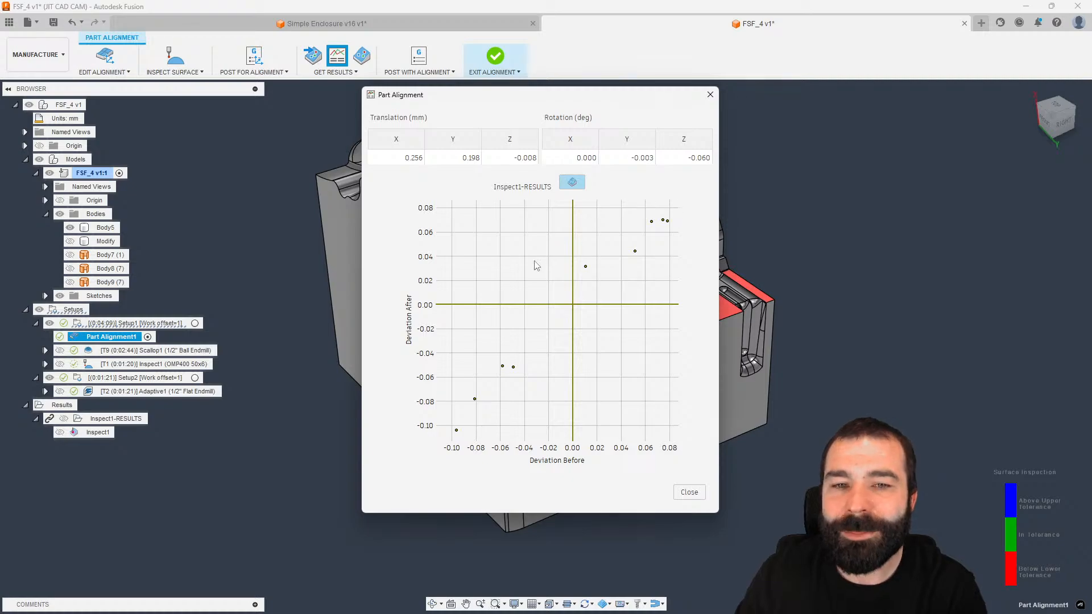
pyautogui.click(690, 492)
pyautogui.scroll(3, 654, 364)
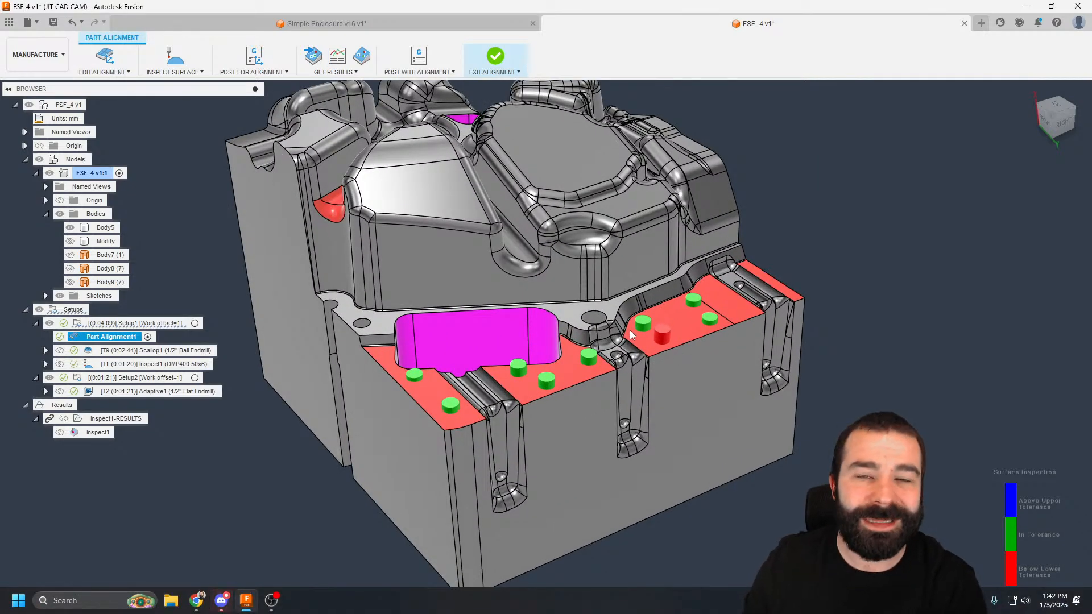
# Step: Save the picture IMG_0430 as a PNG in the Downloads folder, view it over the model, and close it
pyautogui.click(802, 228)
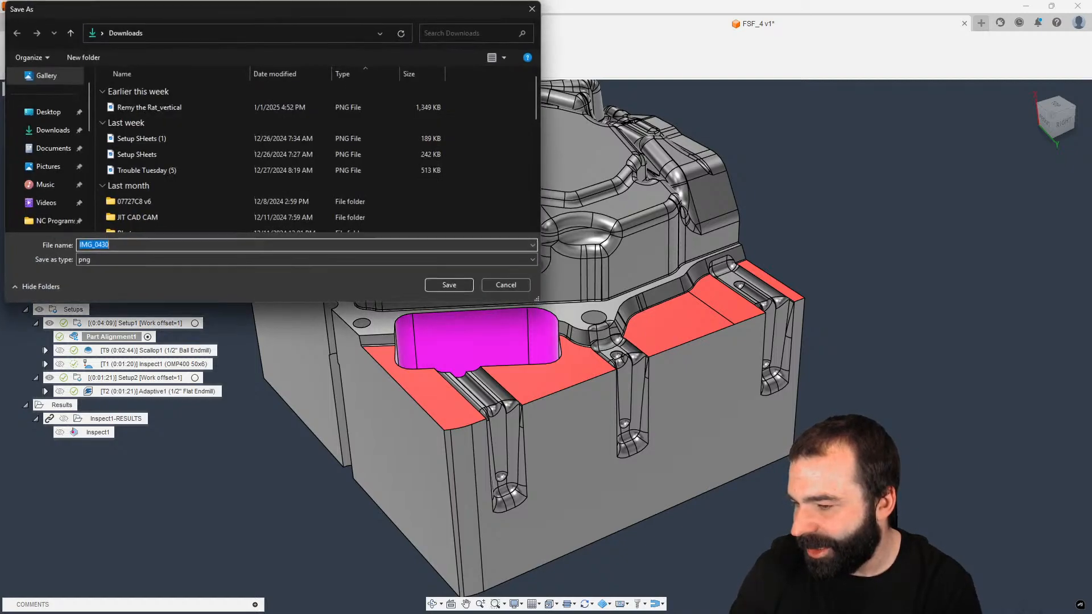
pyautogui.click(450, 285)
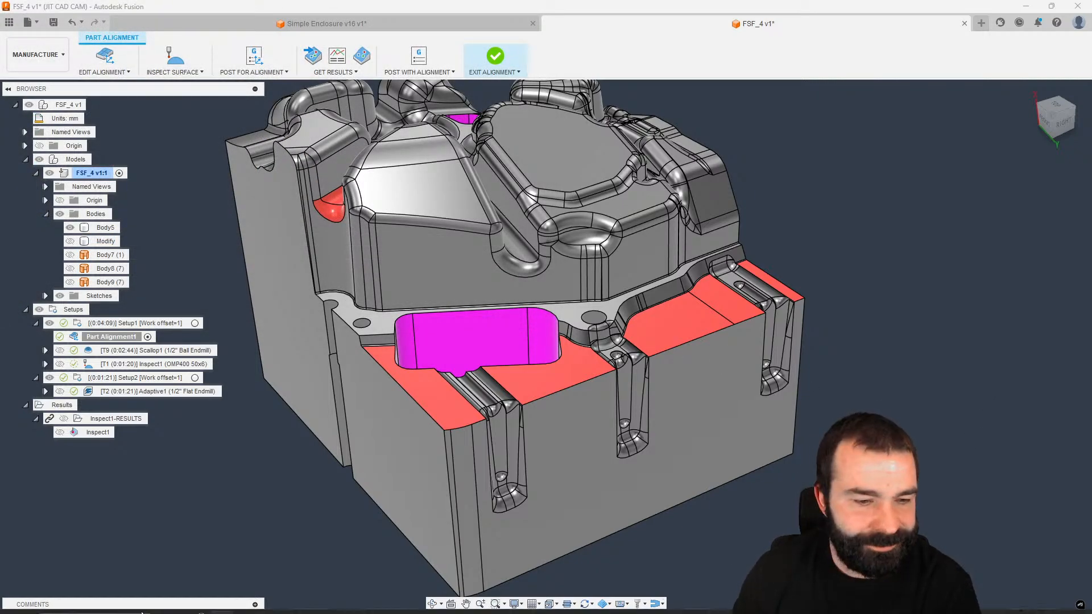
pyautogui.moveTo(169, 605)
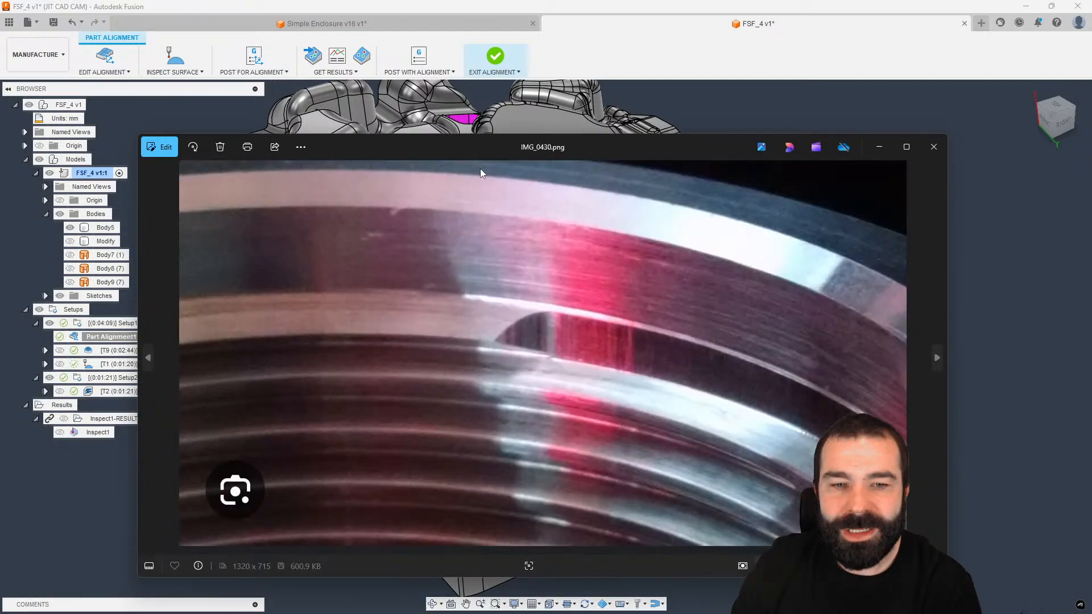
pyautogui.moveTo(468, 146); pyautogui.dragTo(411, 115)
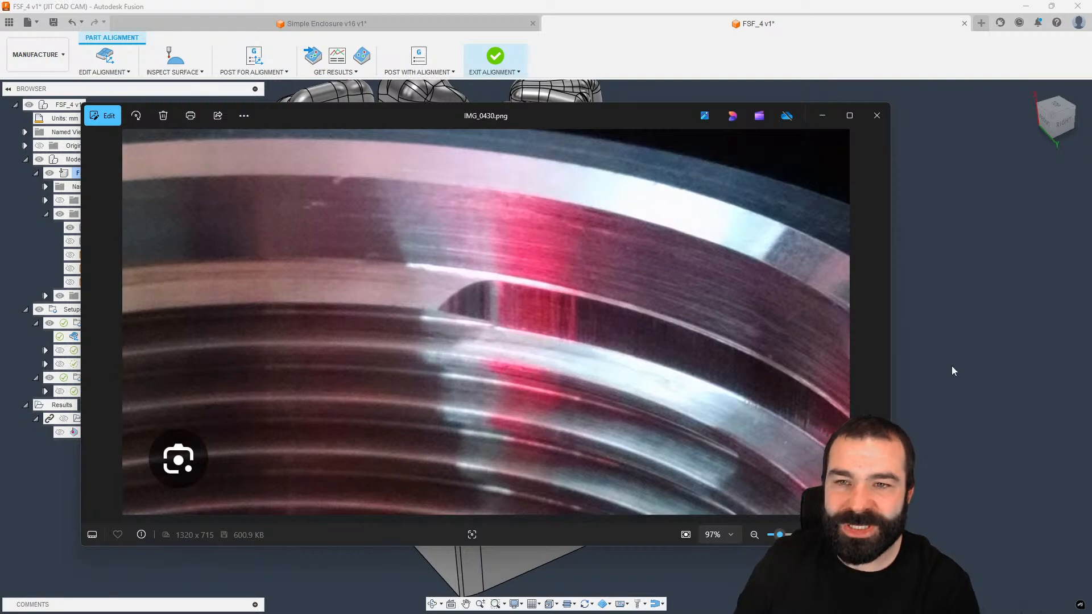
pyautogui.click(876, 116)
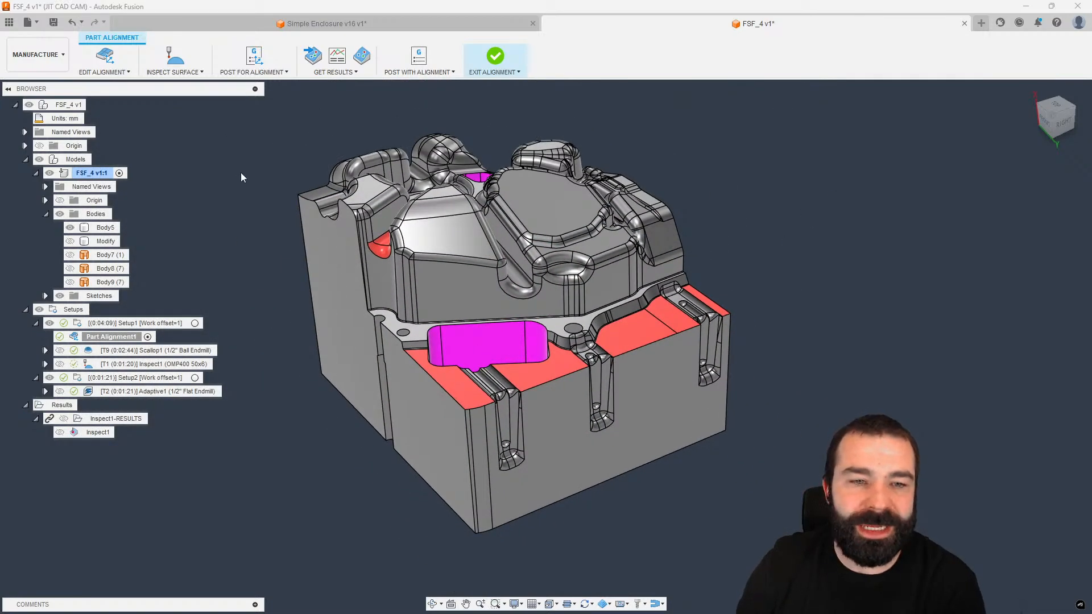
# Step: Switch to the Simple Enclosure v16 document and set Setup1's work coordinate system orientation to Z axis/plane & X axis
pyautogui.click(415, 26)
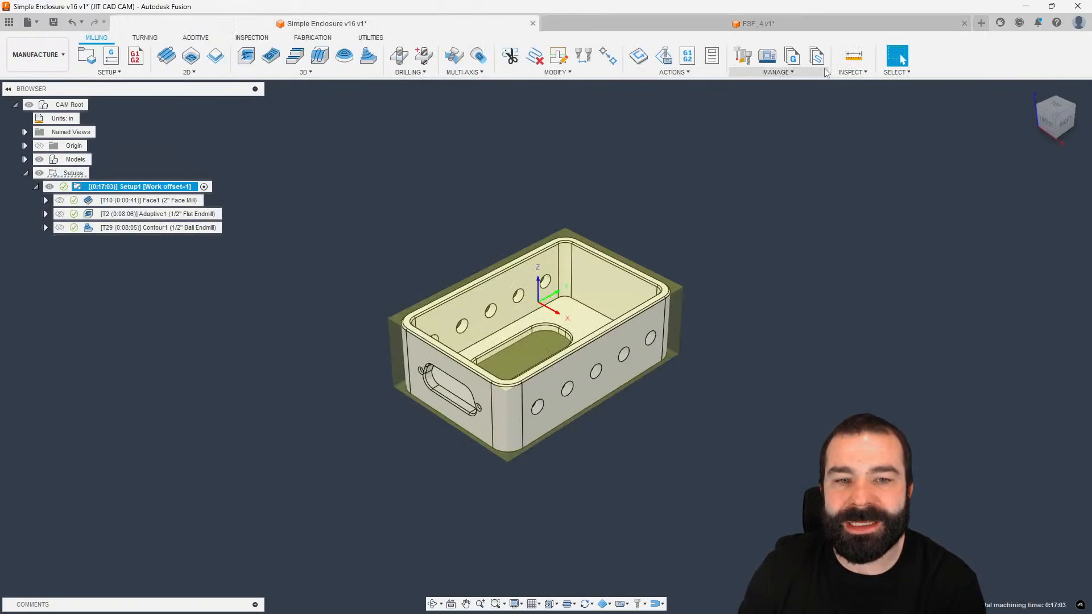
pyautogui.keyDown('shift'); pyautogui.moveTo(603, 227); pyautogui.dragTo(450, 356, button='middle'); pyautogui.keyUp('shift')
pyautogui.click(203, 307)
pyautogui.doubleClick(109, 188)
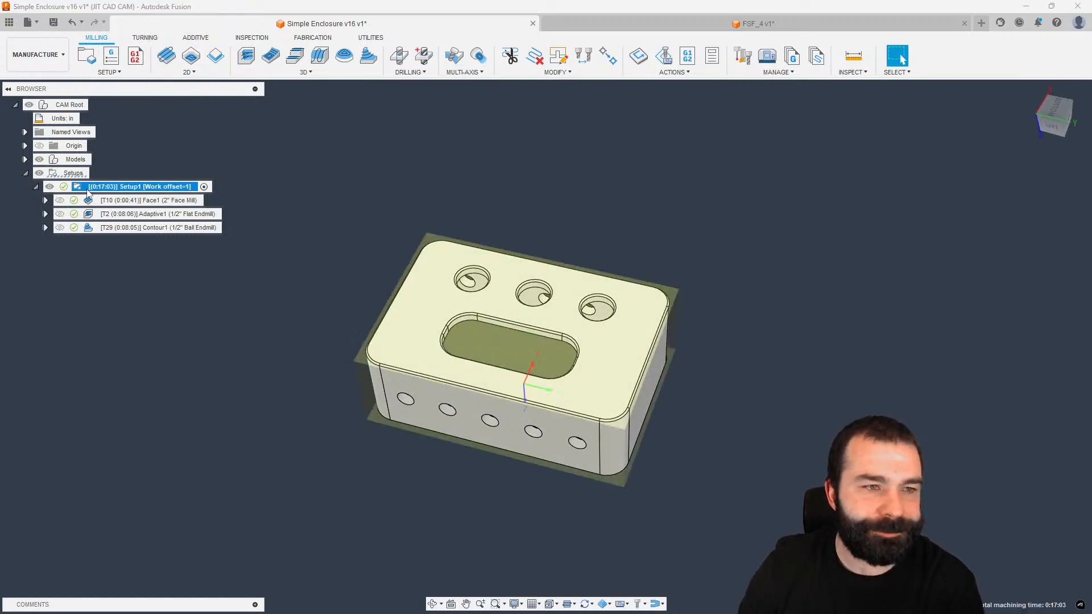
pyautogui.click(1018, 293)
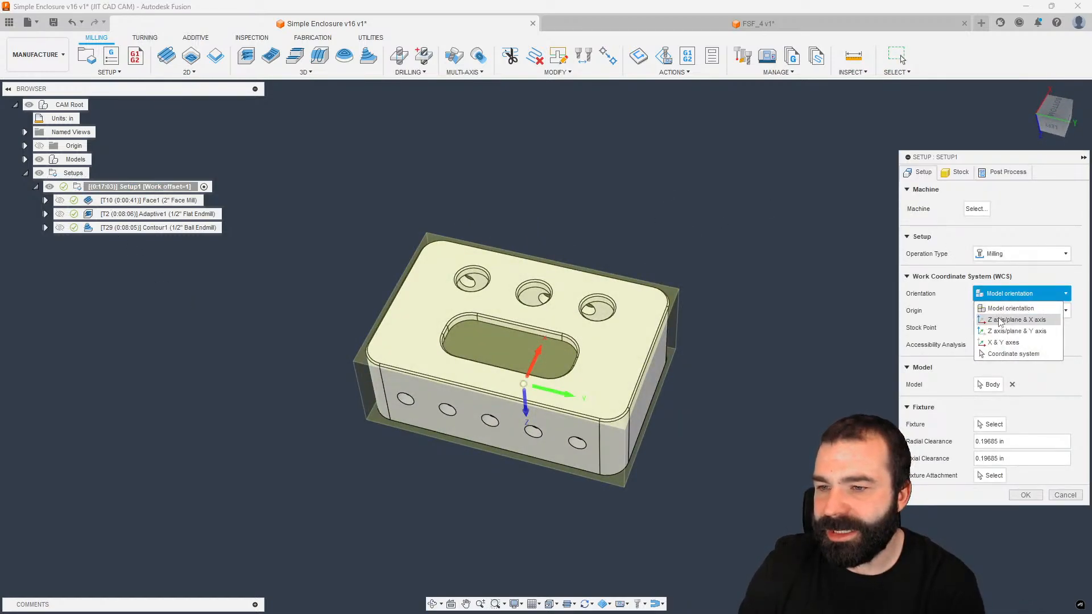
pyautogui.click(1007, 315)
pyautogui.click(1028, 565)
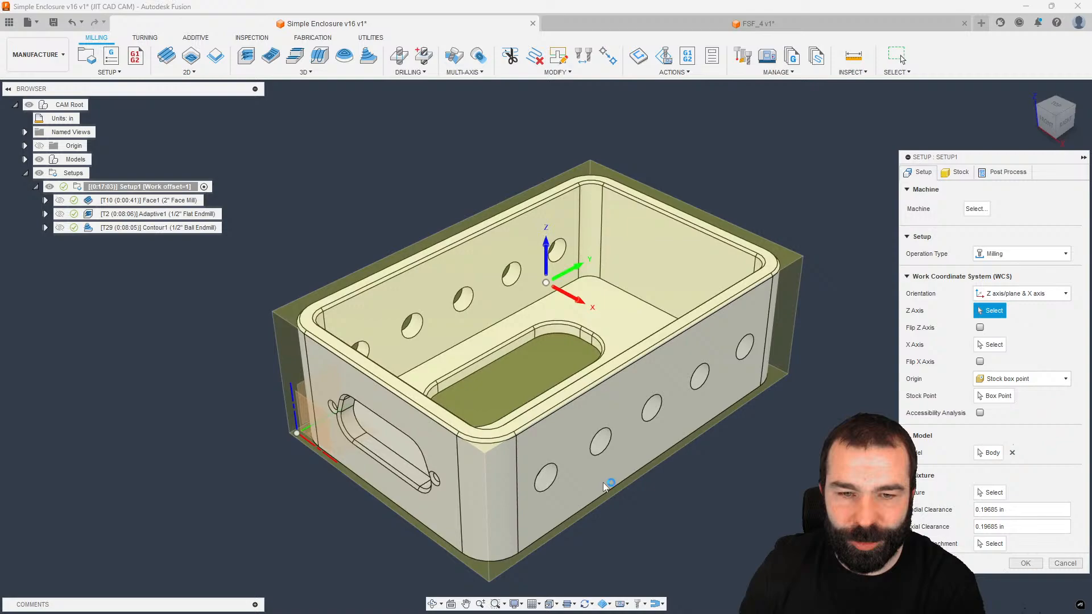
# Step: Flip the Z axis of Setup1's work coordinate system so it points out of the enclosure's closed side with the slot and three holes
pyautogui.scroll(-2, 621, 459)
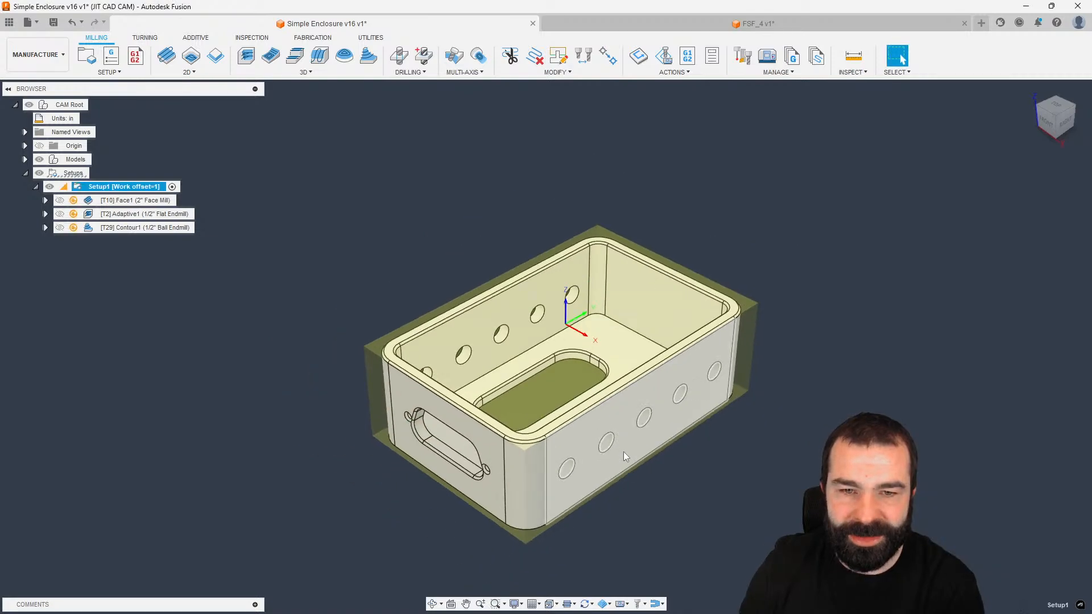
pyautogui.moveTo(623, 451)
pyautogui.keyDown('shift'); pyautogui.mouseDown(button='middle')
pyautogui.moveTo(601, 481)
pyautogui.moveTo(614, 449)
pyautogui.mouseUp(button='middle'); pyautogui.keyUp('shift')
pyautogui.doubleClick(113, 187)
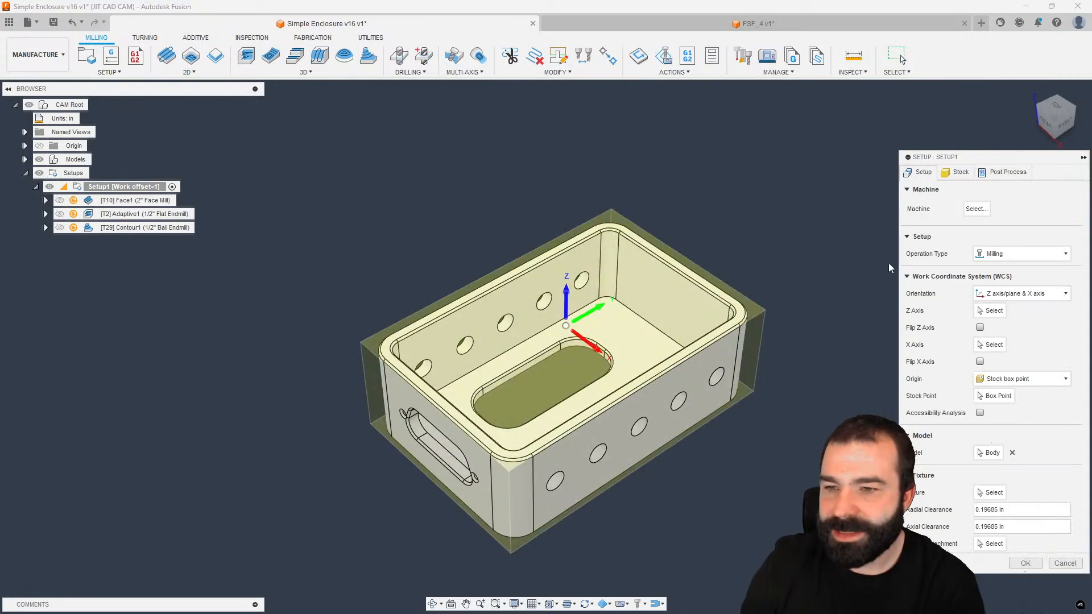
pyautogui.click(980, 329)
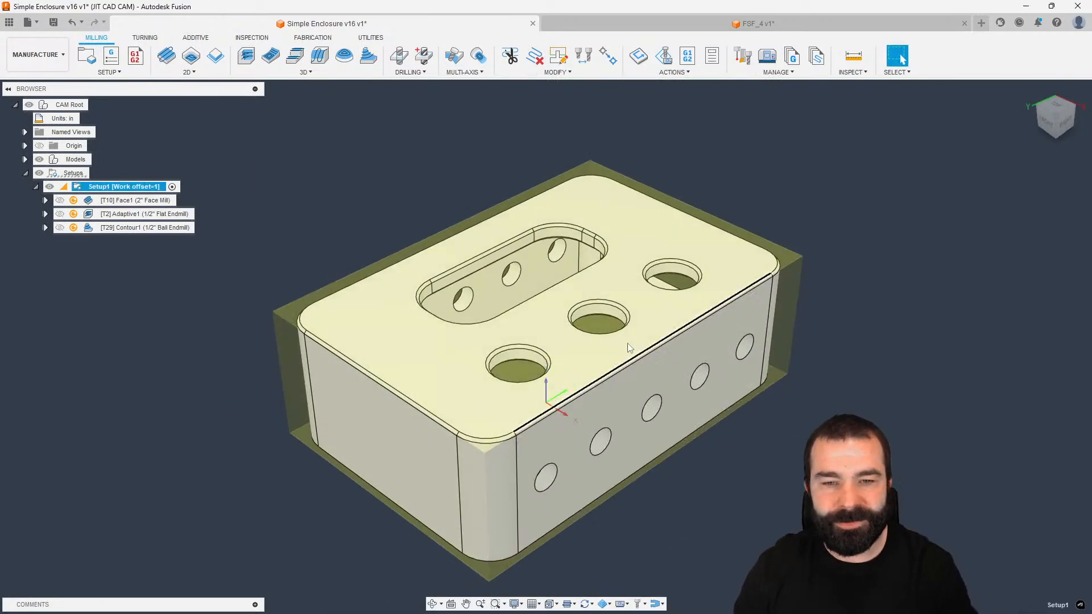
pyautogui.scroll(-2, 626, 343)
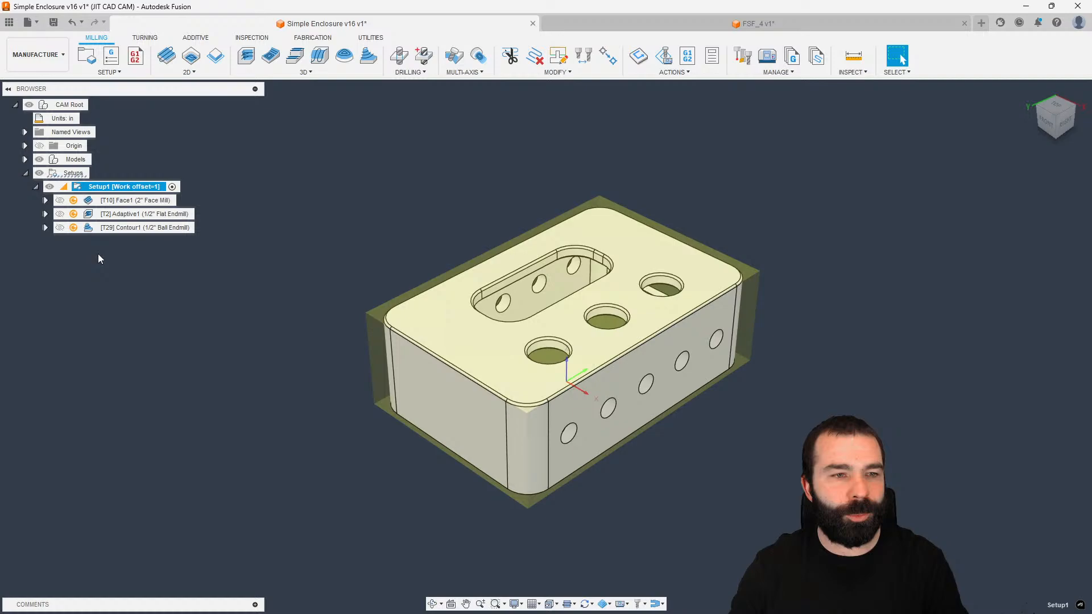
# Step: Regenerate the toolpaths of Setup1 and delete the Contour1 operation
pyautogui.hotkey('ctrl', 'g')
pyautogui.doubleClick(113, 229)
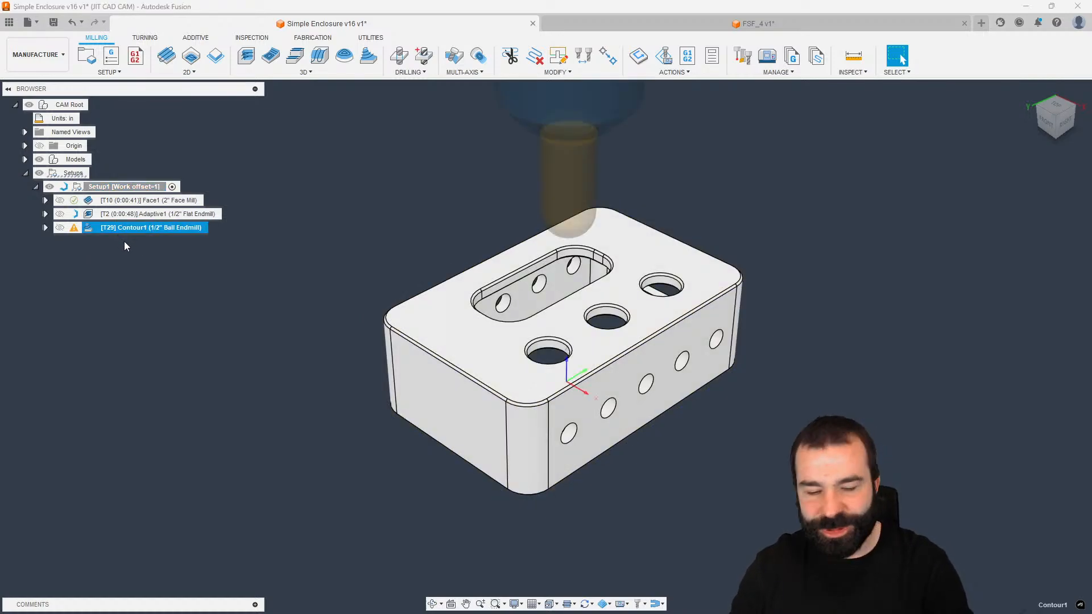
pyautogui.press('Delete')
# Step: Examine the Face1 and Adaptive1 toolpaths on the flipped enclosure
pyautogui.click(134, 201)
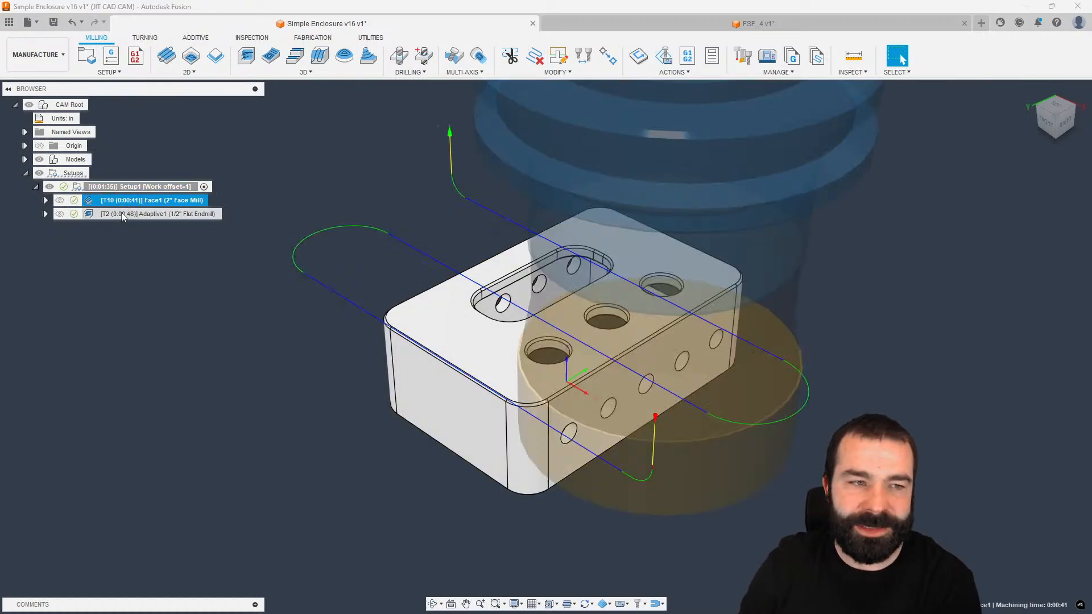
pyautogui.click(137, 214)
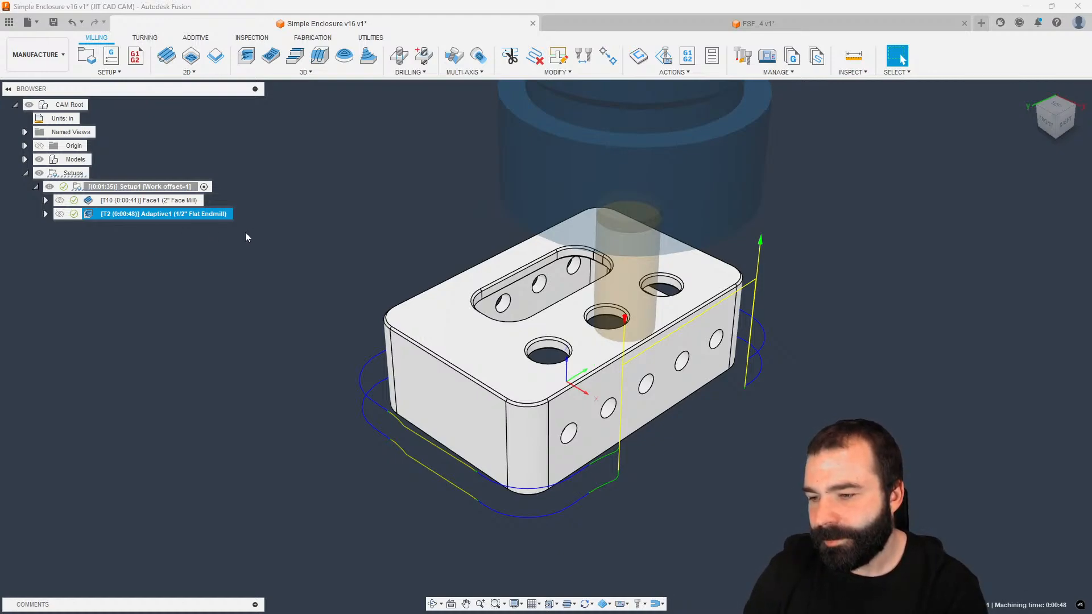
pyautogui.scroll(3, 700, 392)
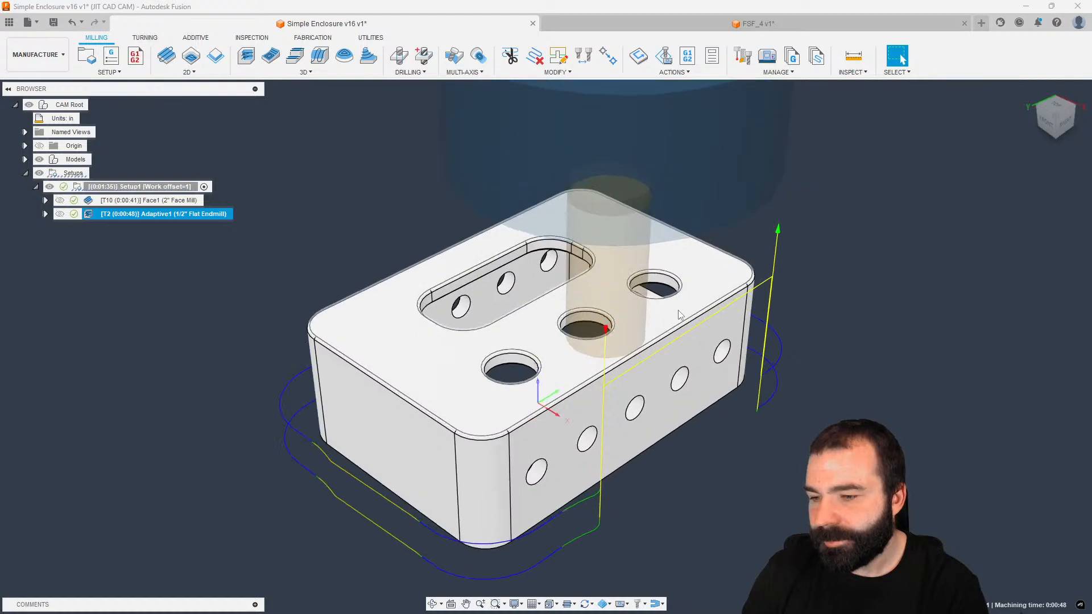
pyautogui.scroll(-1, 743, 432)
pyautogui.click(336, 197)
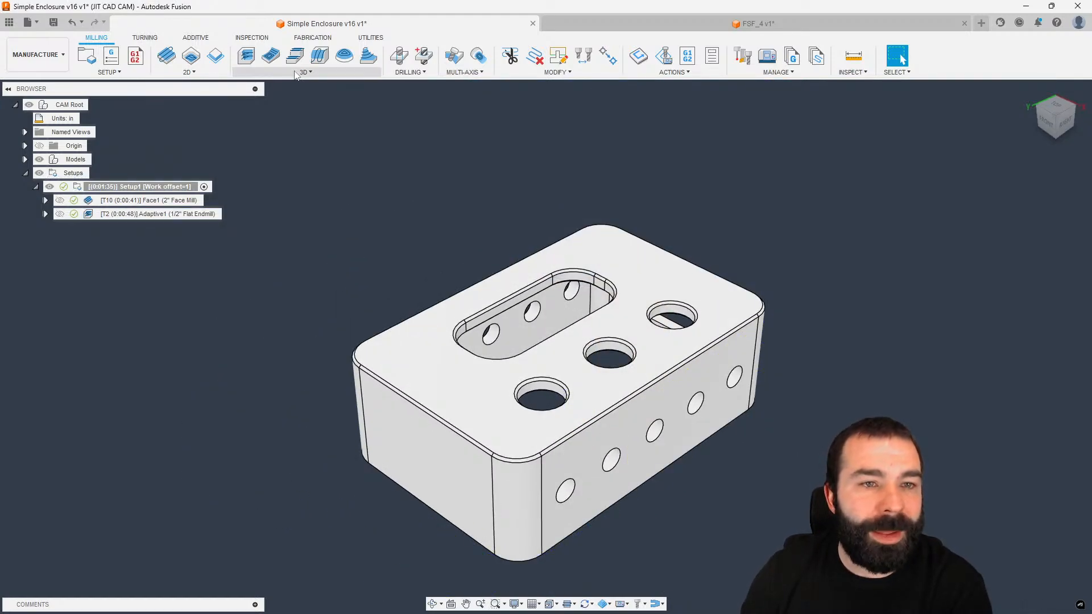
# Step: Start a 2D Thread operation in Setup1 and examine the start angle setting of its passes
pyautogui.click(204, 74)
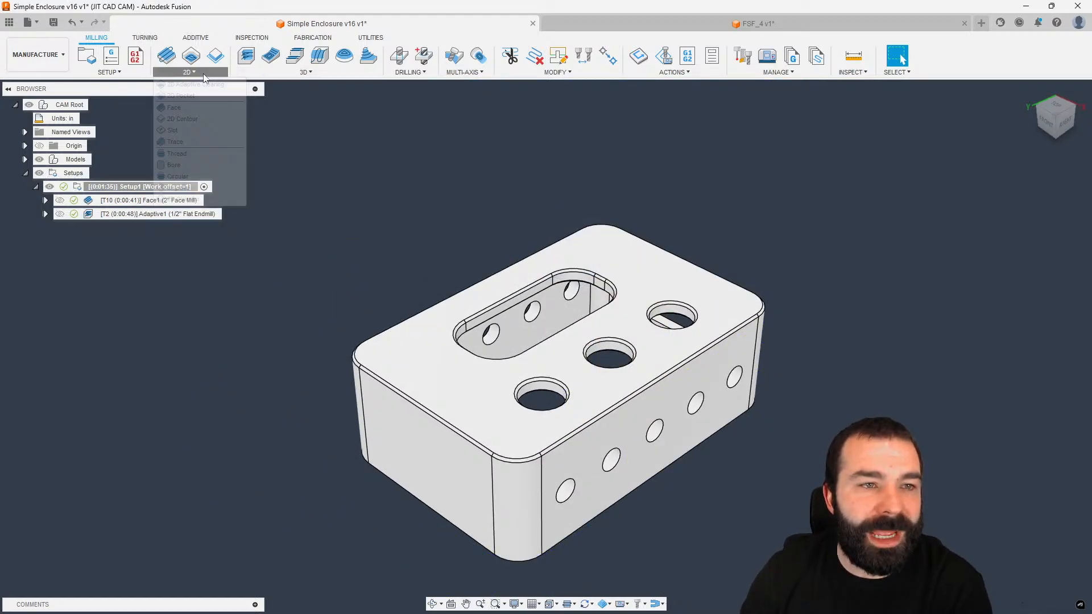
pyautogui.click(175, 153)
pyautogui.click(972, 173)
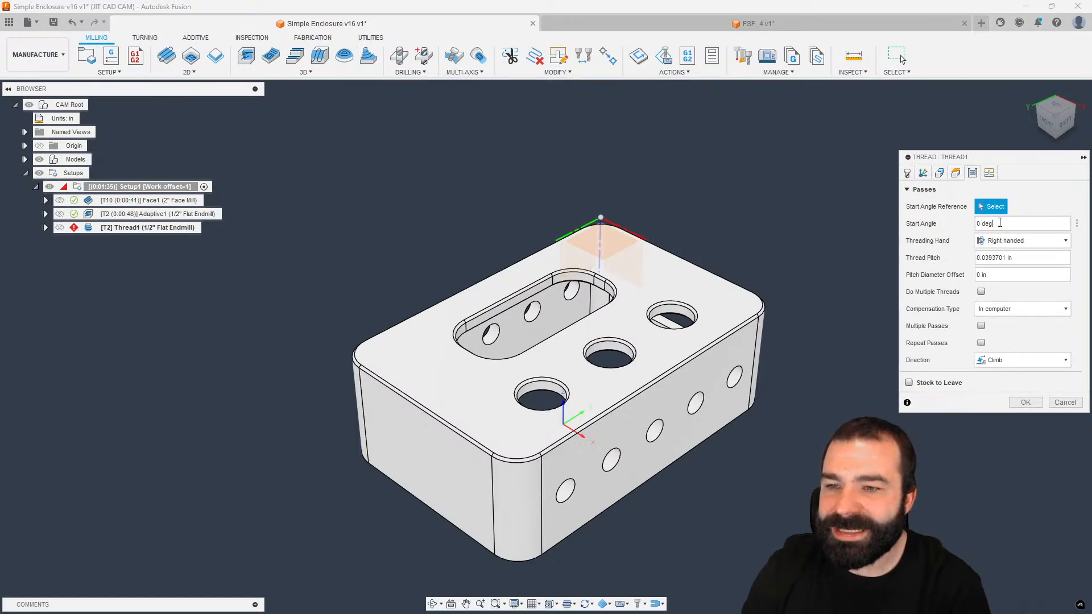
pyautogui.click(994, 222)
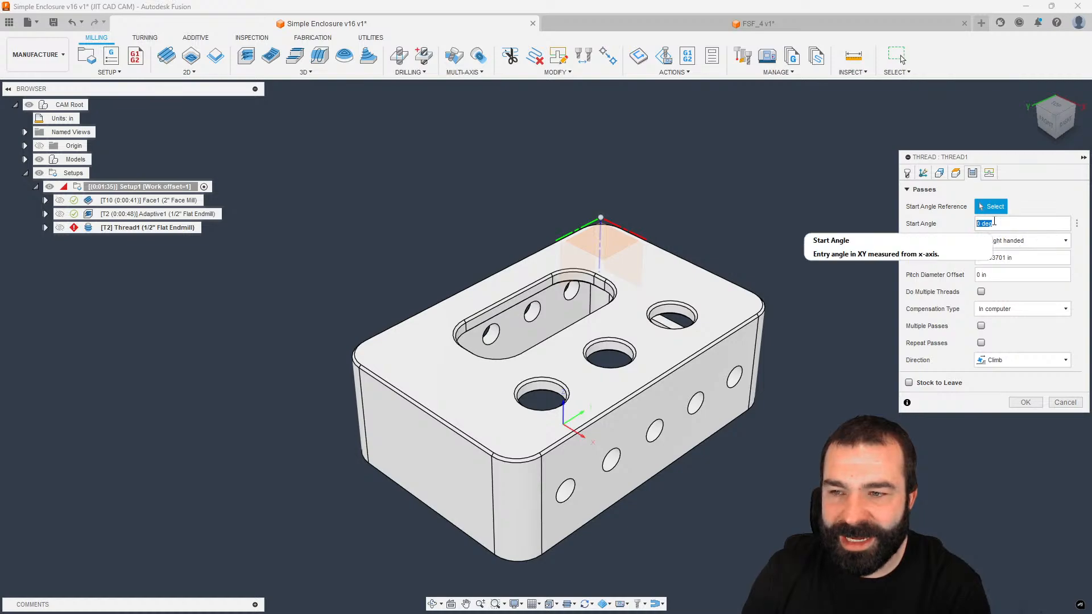
pyautogui.click(930, 222)
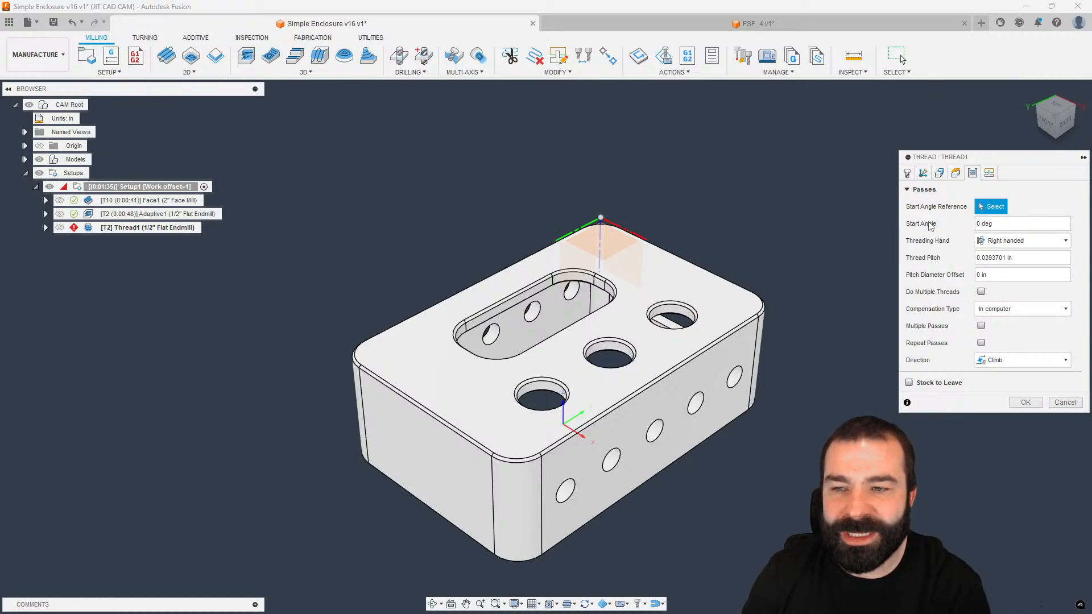
# Step: Choose the 0.18 in 1/4-20 TPI thread mill from the Fusion Library as the thread operation's tool
pyautogui.click(908, 173)
pyautogui.click(999, 207)
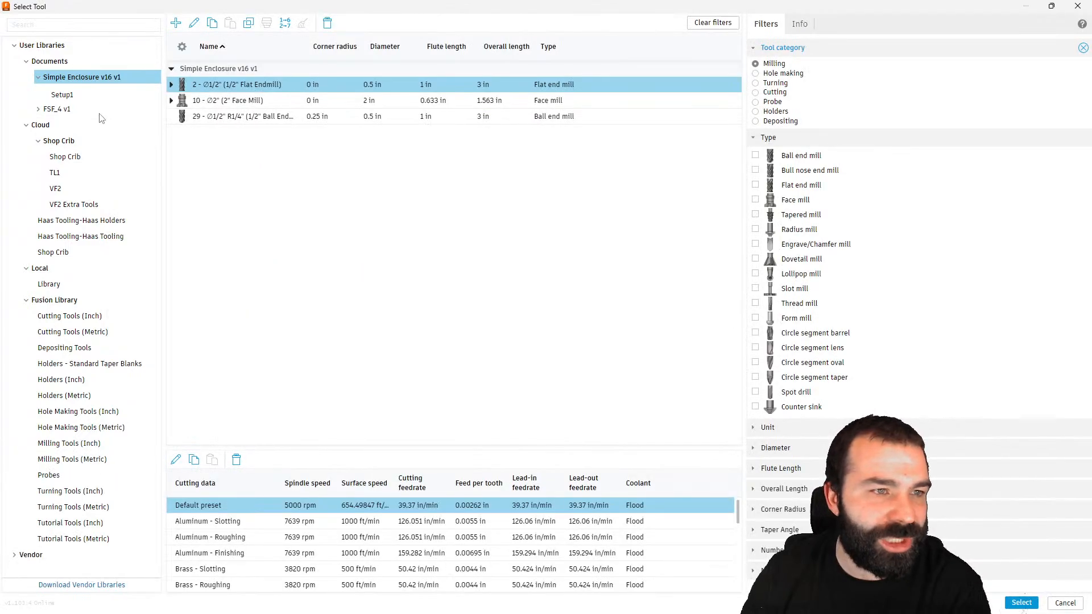
pyautogui.click(62, 299)
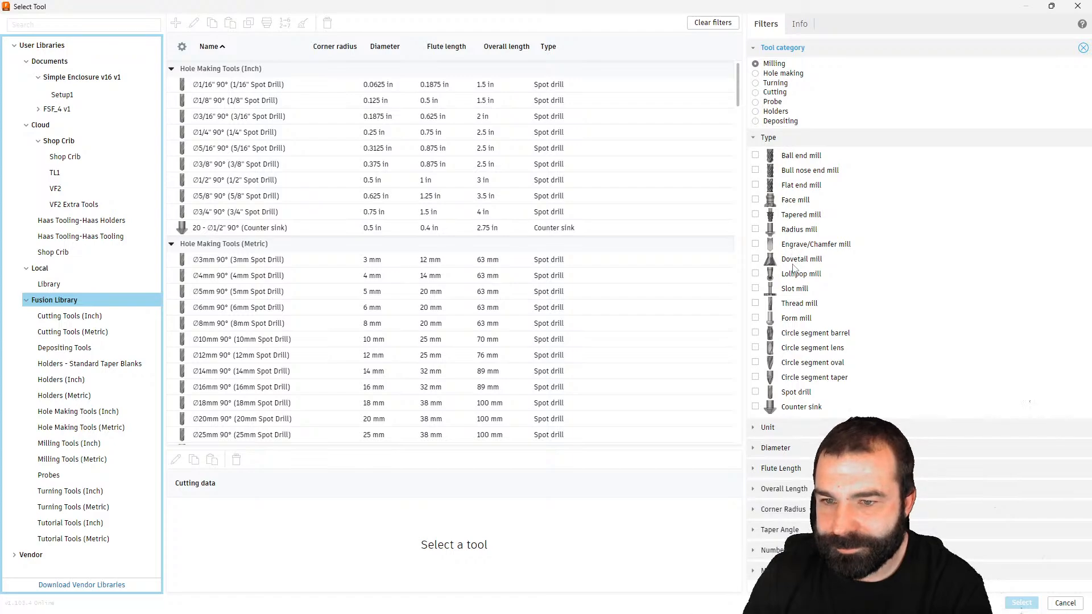
pyautogui.click(794, 303)
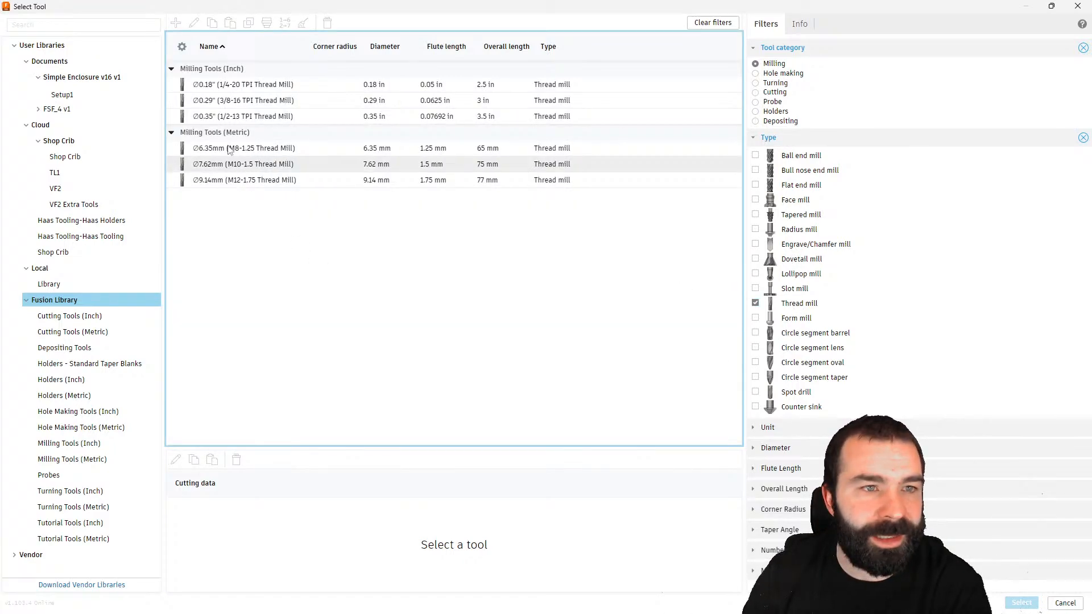
pyautogui.click(224, 87)
pyautogui.click(1021, 603)
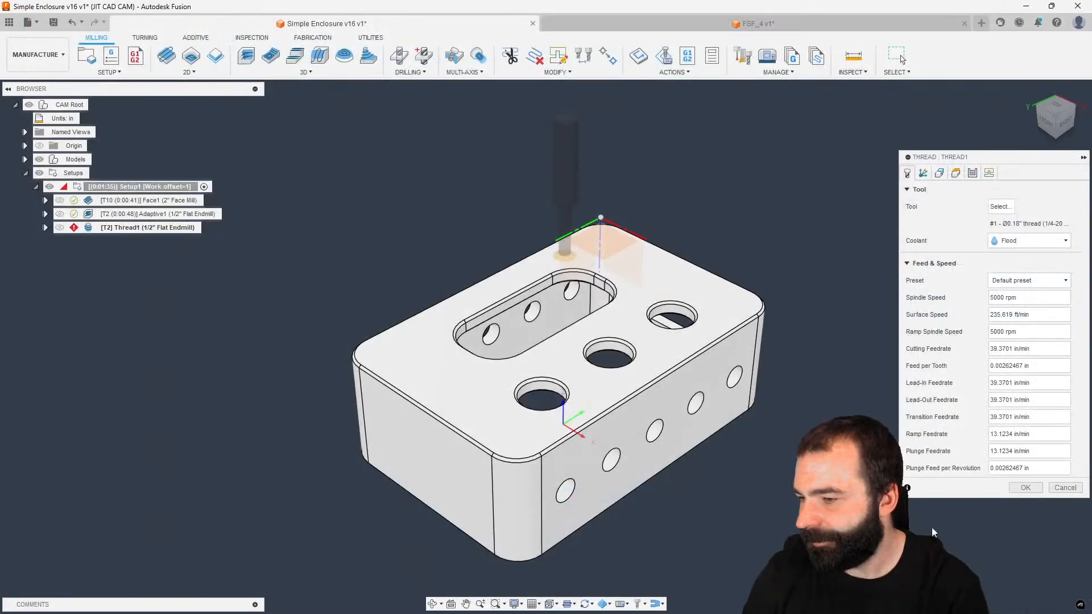
# Step: Create the thread toolpath on the face of an end hole in the row of three, and examine it from the top
pyautogui.click(939, 174)
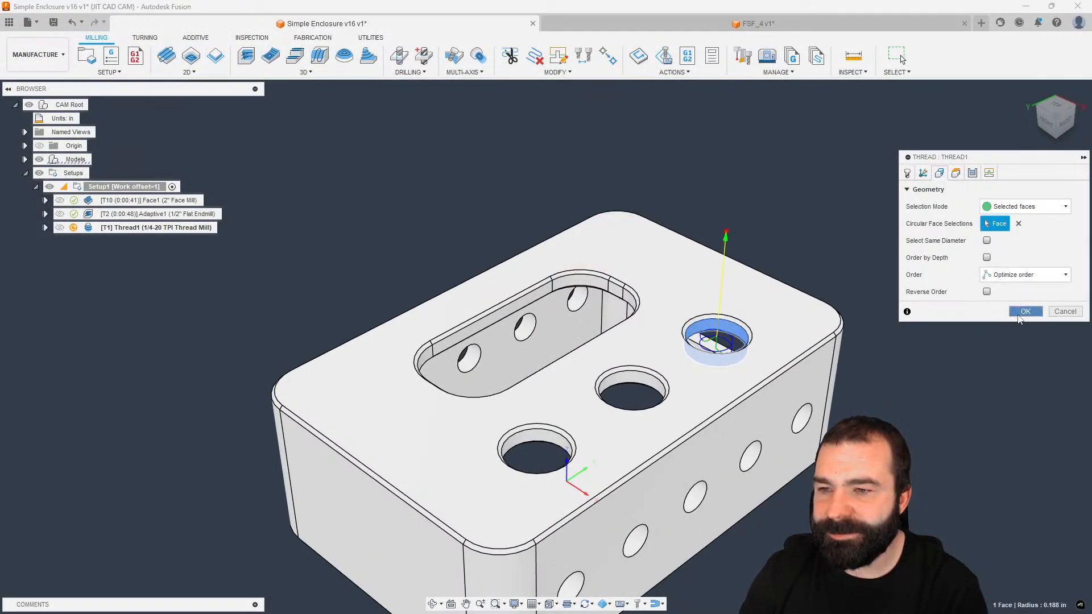
pyautogui.click(1025, 312)
pyautogui.keyDown('shift'); pyautogui.moveTo(785, 324); pyautogui.dragTo(583, 401, button='middle'); pyautogui.keyUp('shift')
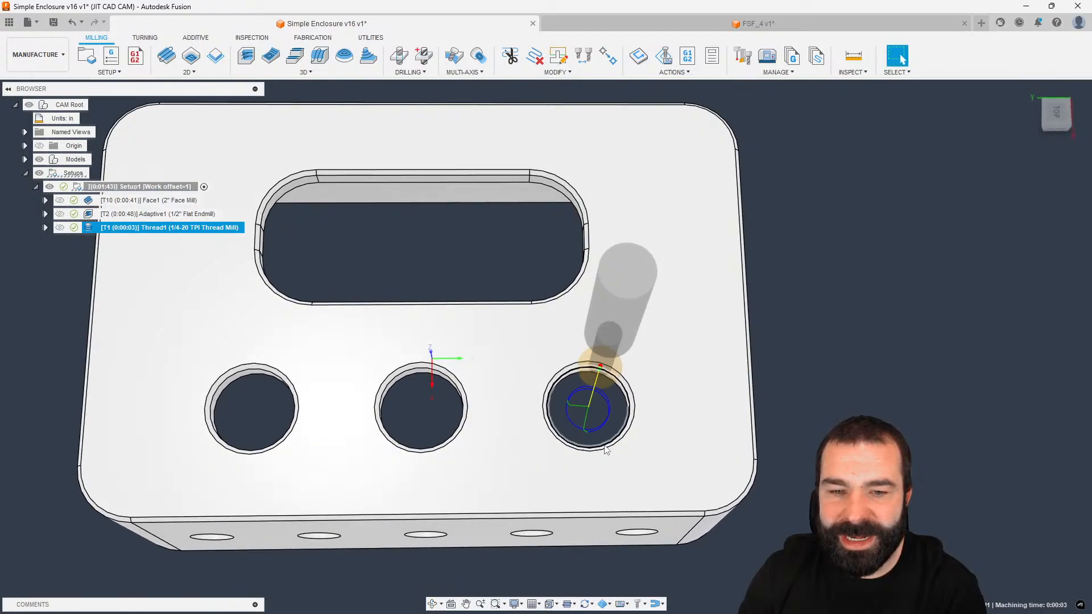
pyautogui.scroll(3, 588, 408)
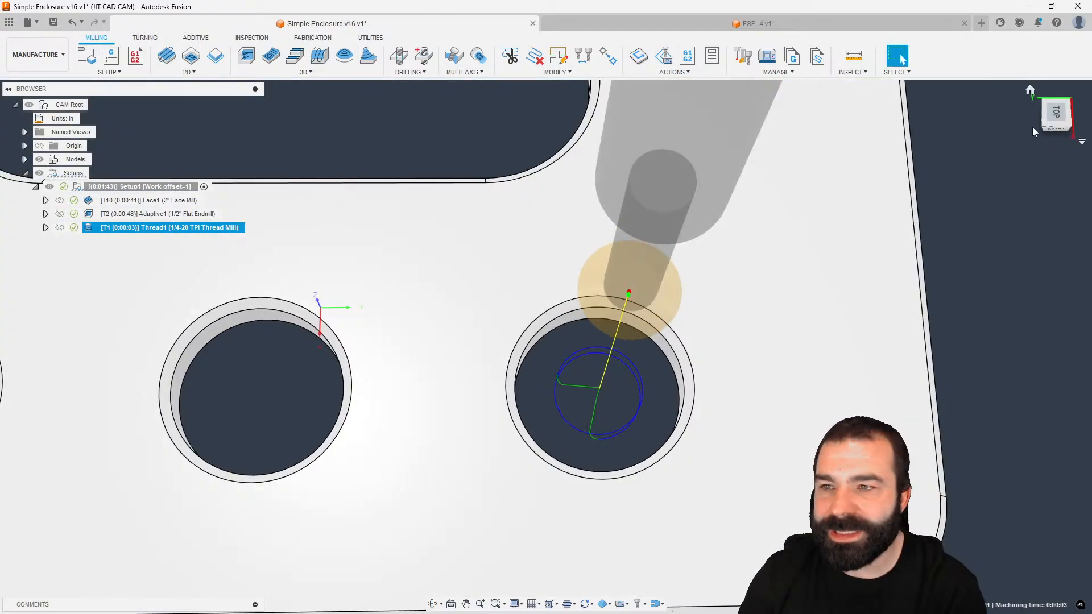
pyautogui.click(1055, 114)
pyautogui.scroll(-1, 757, 244)
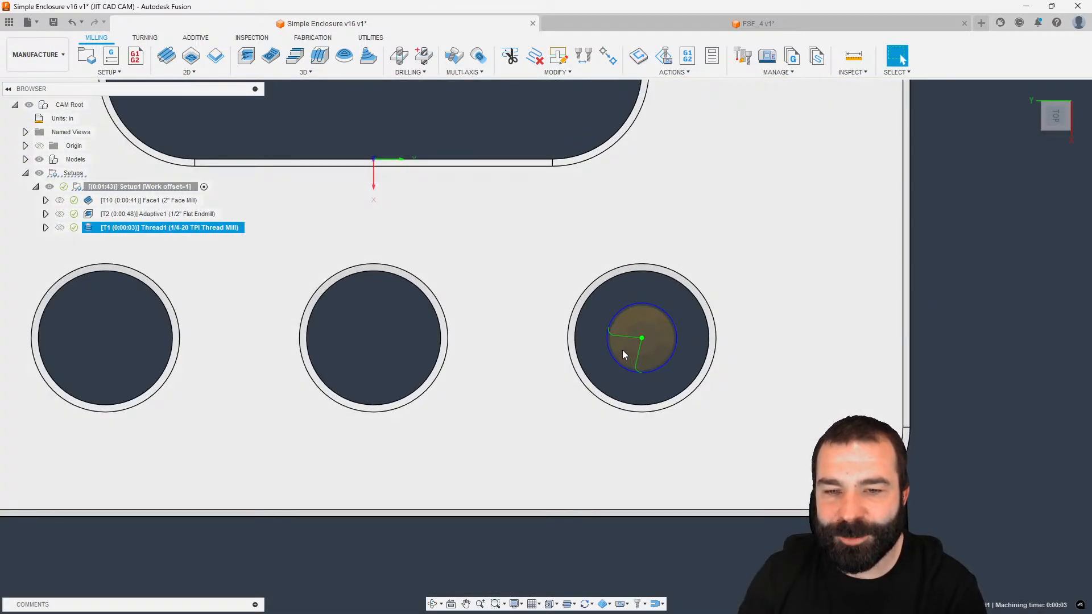
pyautogui.scroll(-2, 682, 342)
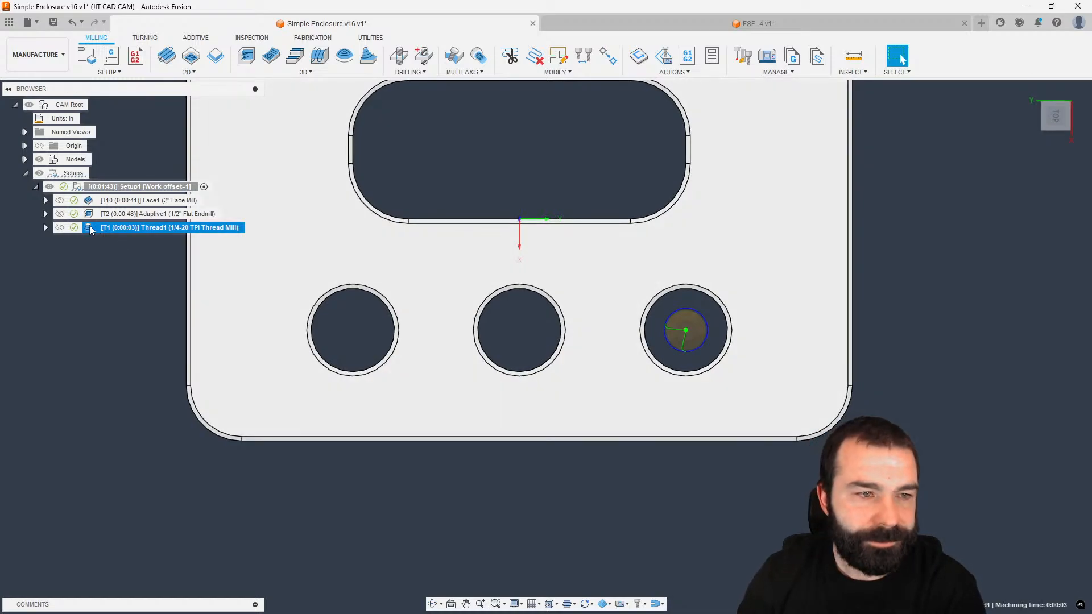
# Step: Review the tool, feed and speed settings of the Thread1 operation, and close them
pyautogui.doubleClick(227, 228)
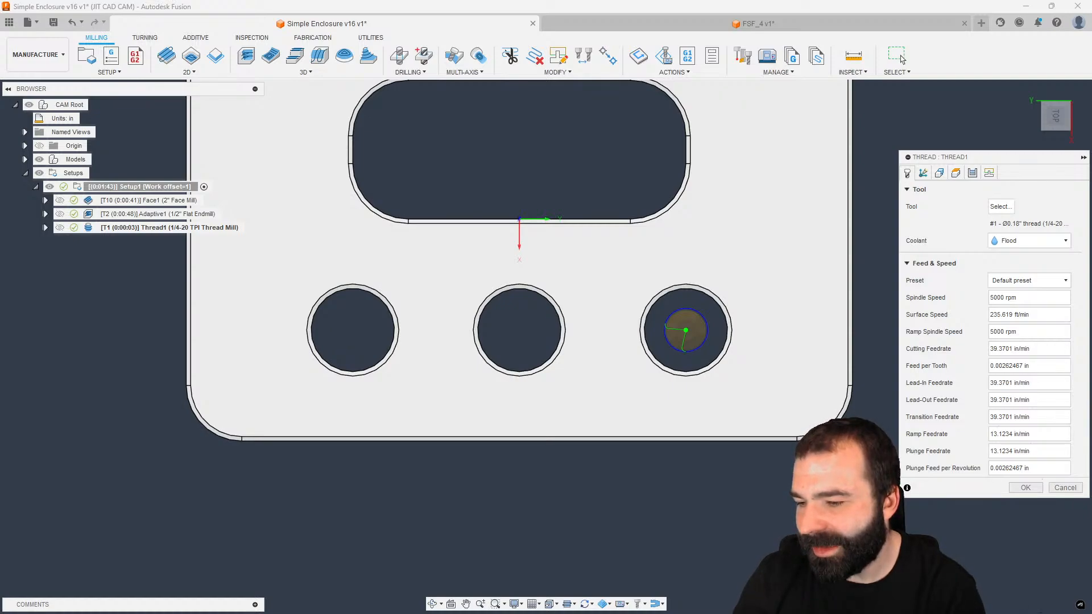
pyautogui.click(1025, 487)
pyautogui.scroll(-4, 665, 325)
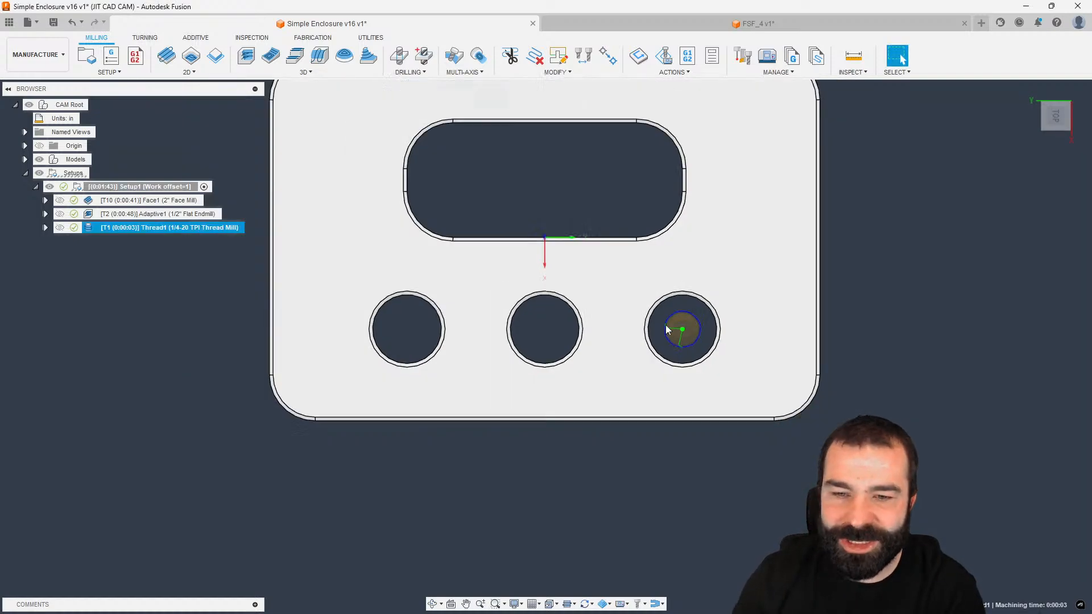
# Step: Show the list of all projects in the team's data
pyautogui.click(8, 23)
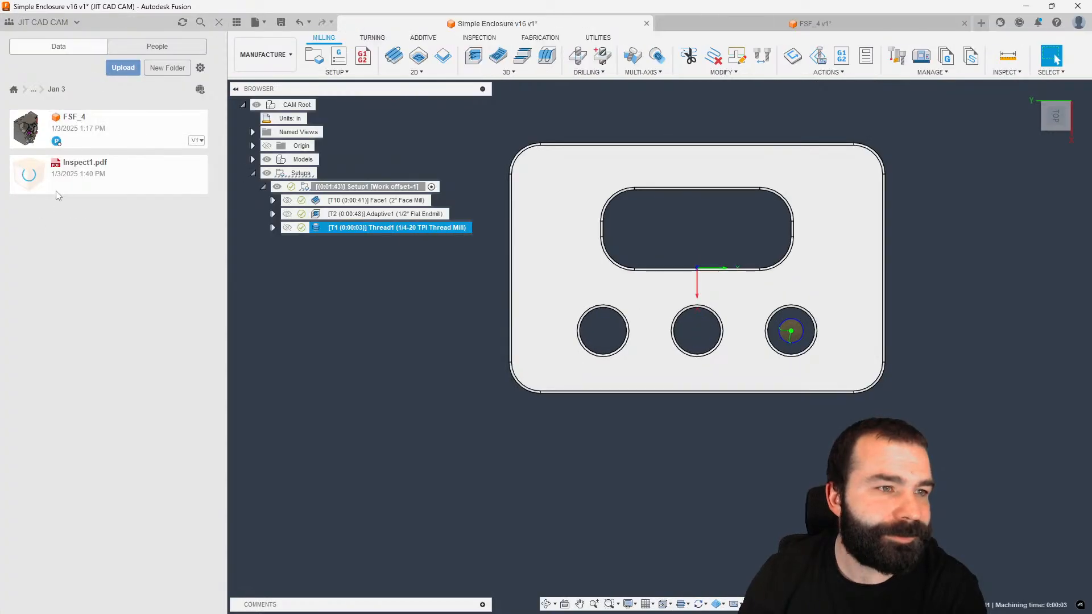
pyautogui.click(13, 91)
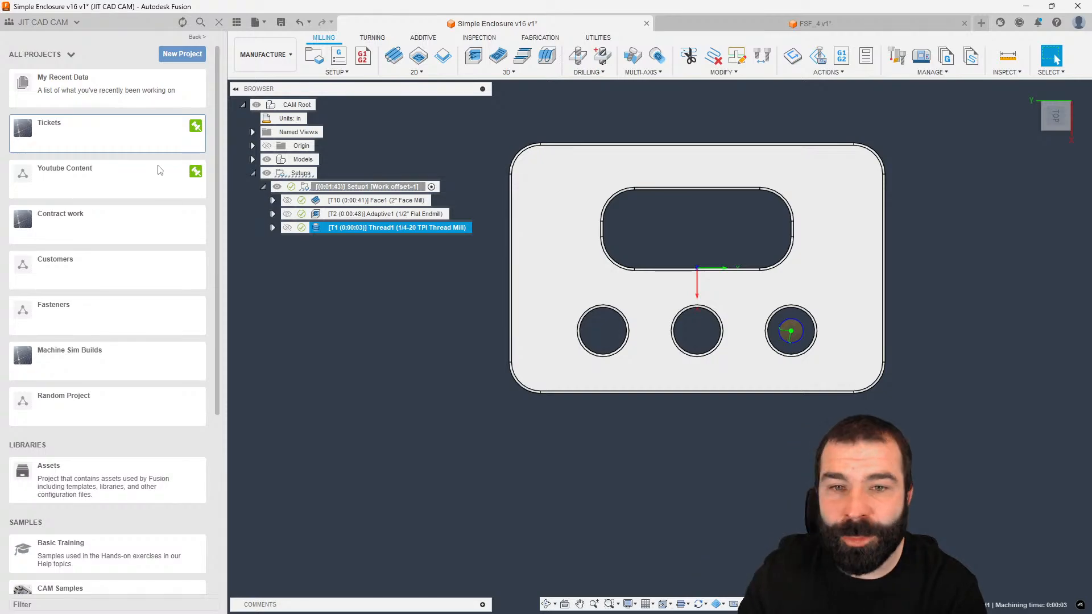
# Step: Set the start angle of the Thread1 operation's passes to 90 degrees, and examine the toolpath in the hole
pyautogui.doubleClick(315, 227)
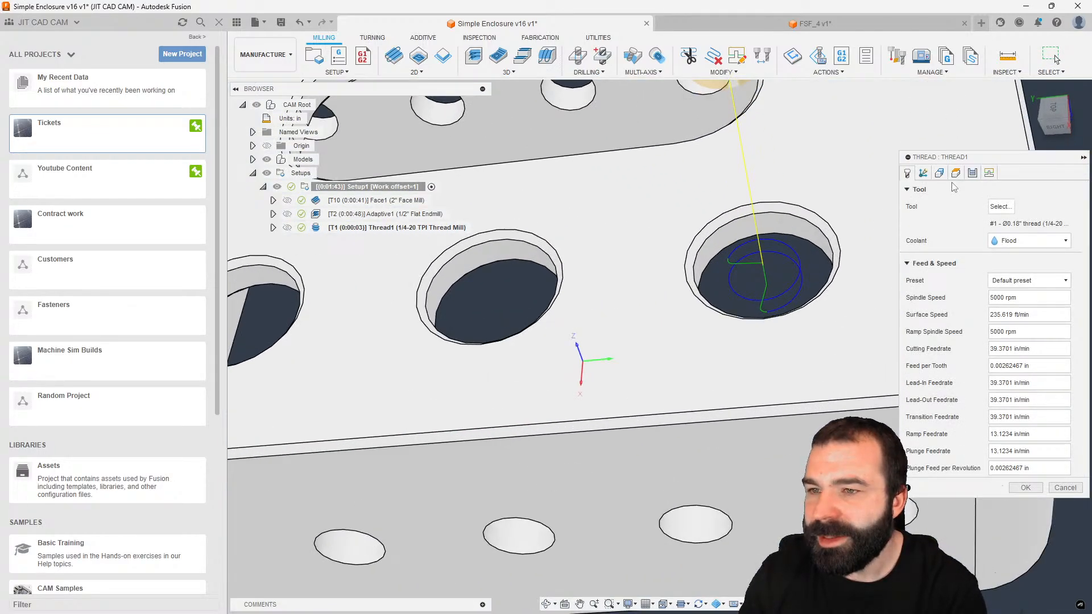
pyautogui.click(973, 173)
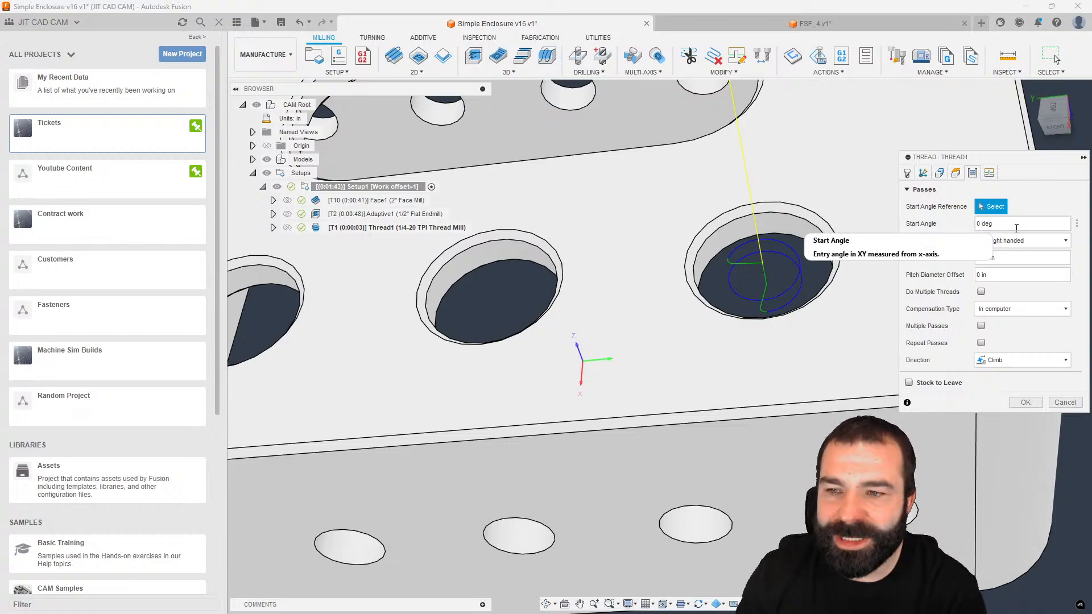
pyautogui.click(1017, 226)
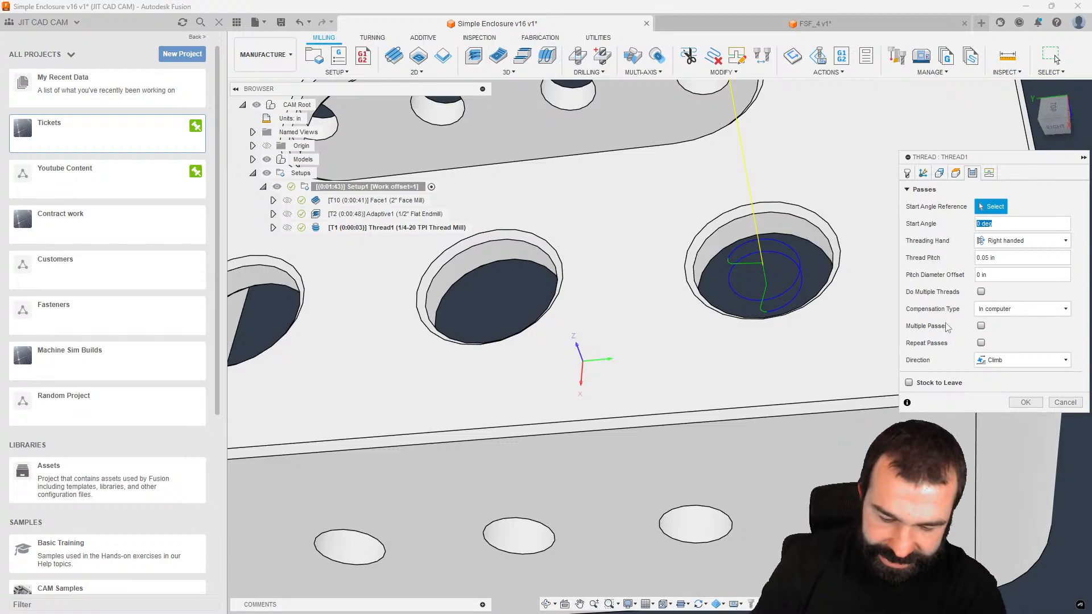
pyautogui.write('90')
pyautogui.press('Return')
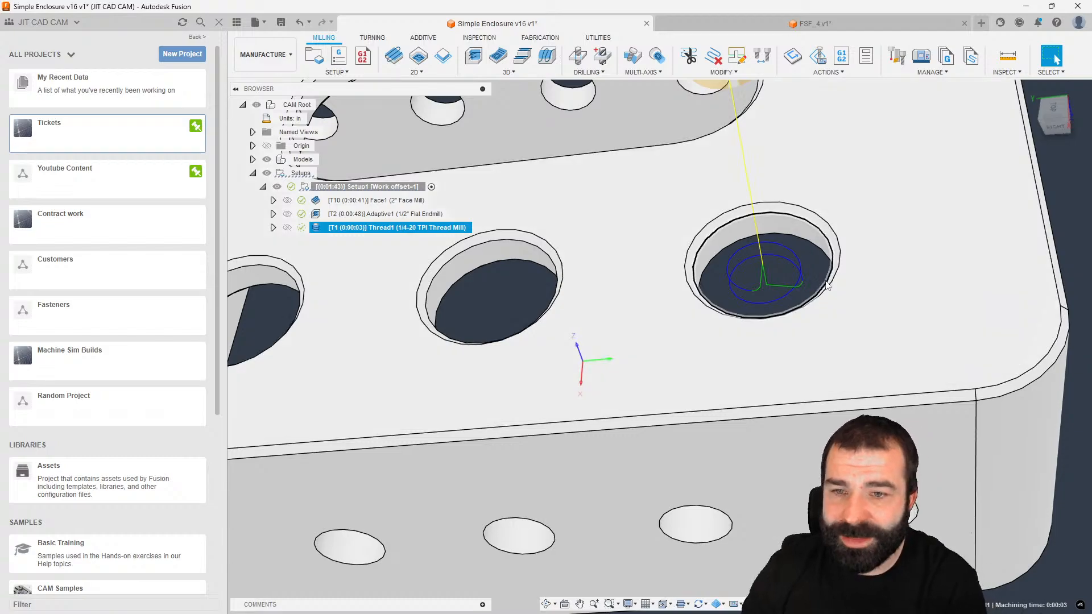
pyautogui.keyDown('shift'); pyautogui.moveTo(774, 266); pyautogui.dragTo(779, 277, button='middle'); pyautogui.keyUp('shift')
pyautogui.scroll(1, 779, 277)
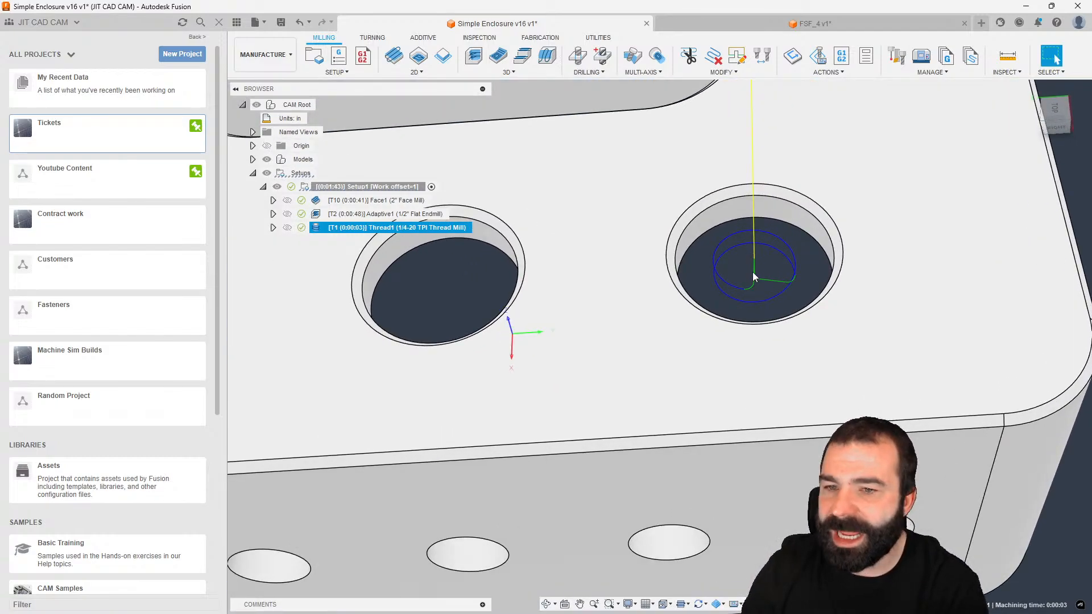
# Step: Try a 120-degree start angle with multiple threads on the Thread1 operation, and discard the changes
pyautogui.doubleClick(397, 228)
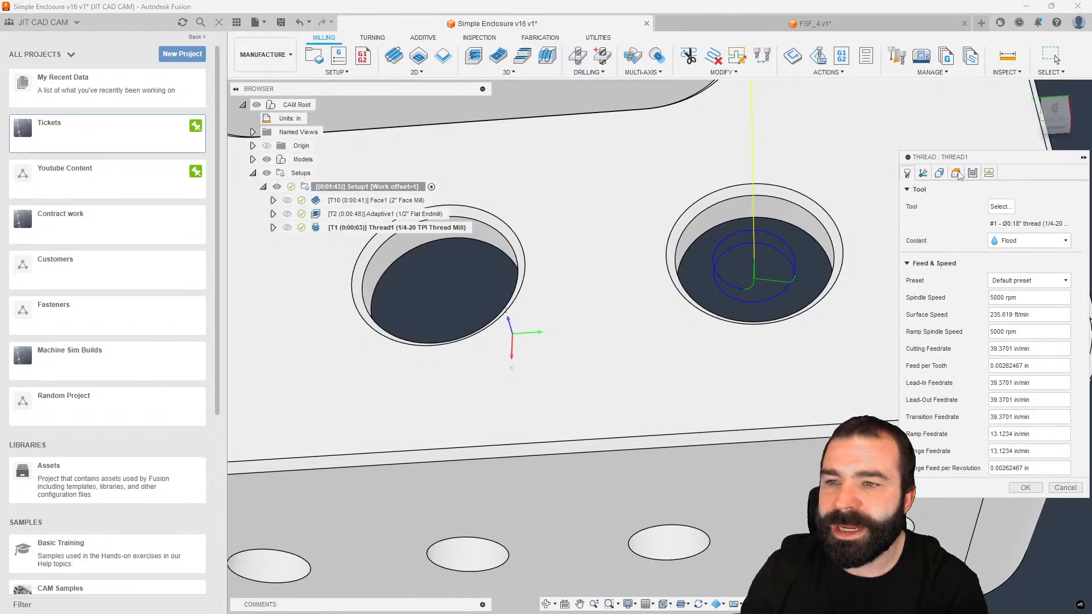
pyautogui.click(956, 174)
pyautogui.click(1014, 223)
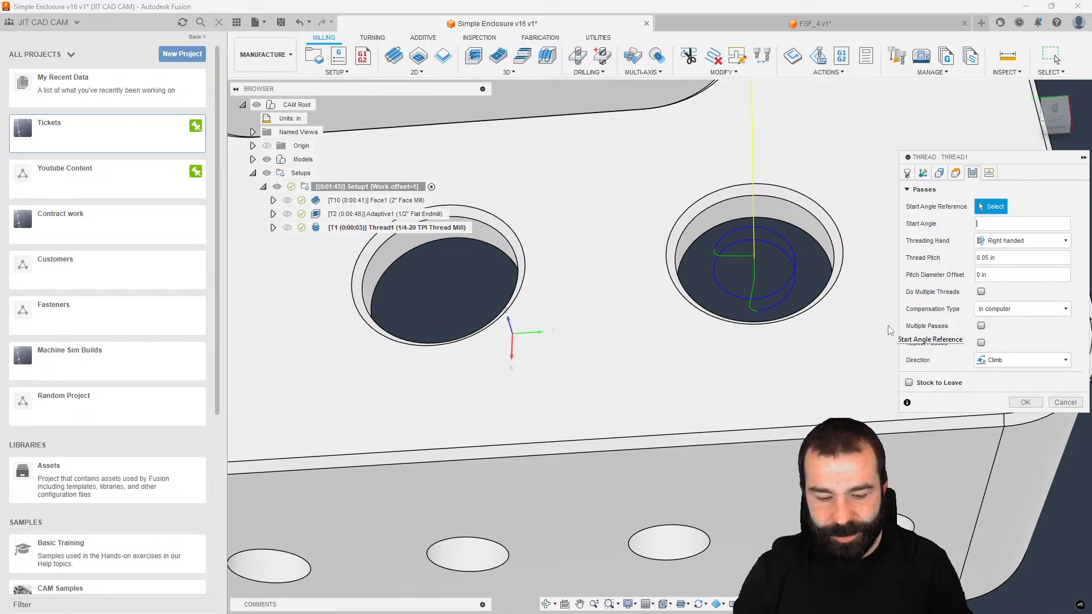
pyautogui.write('120')
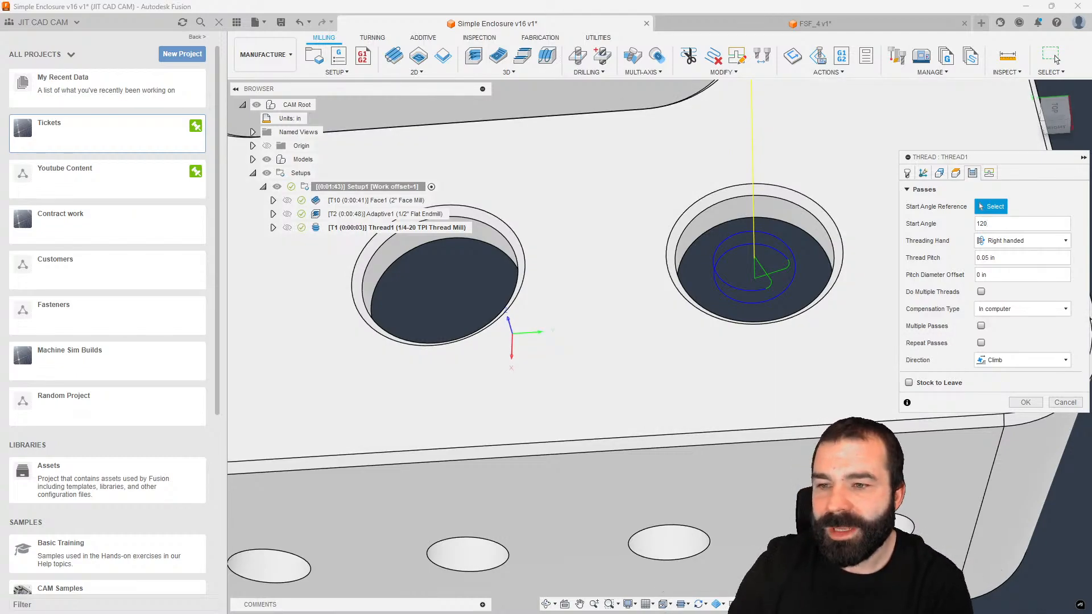
pyautogui.click(981, 292)
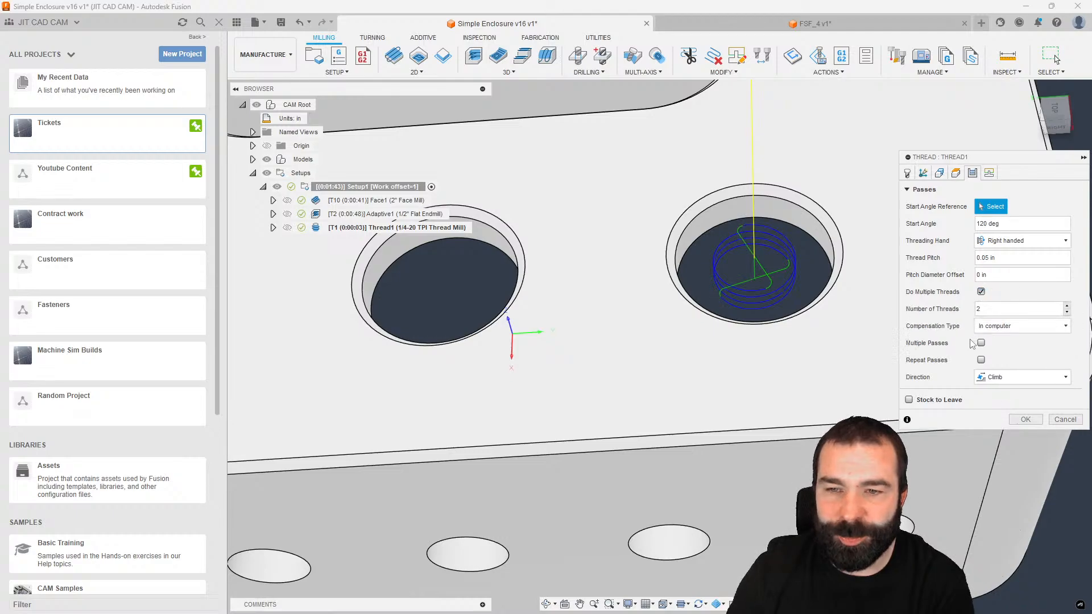
pyautogui.scroll(-2, 794, 323)
pyautogui.scroll(2, 795, 323)
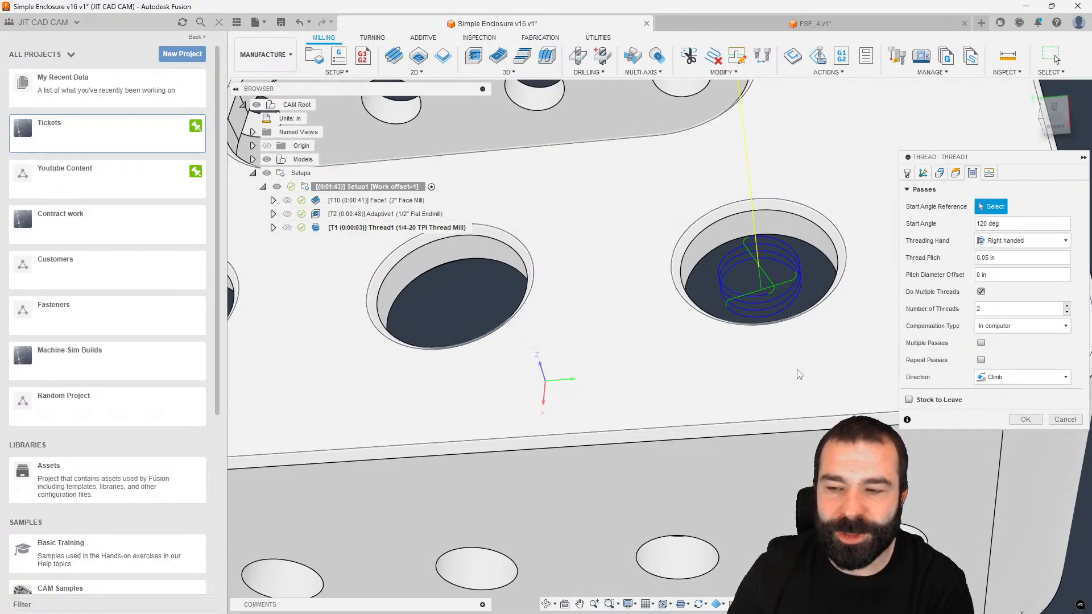
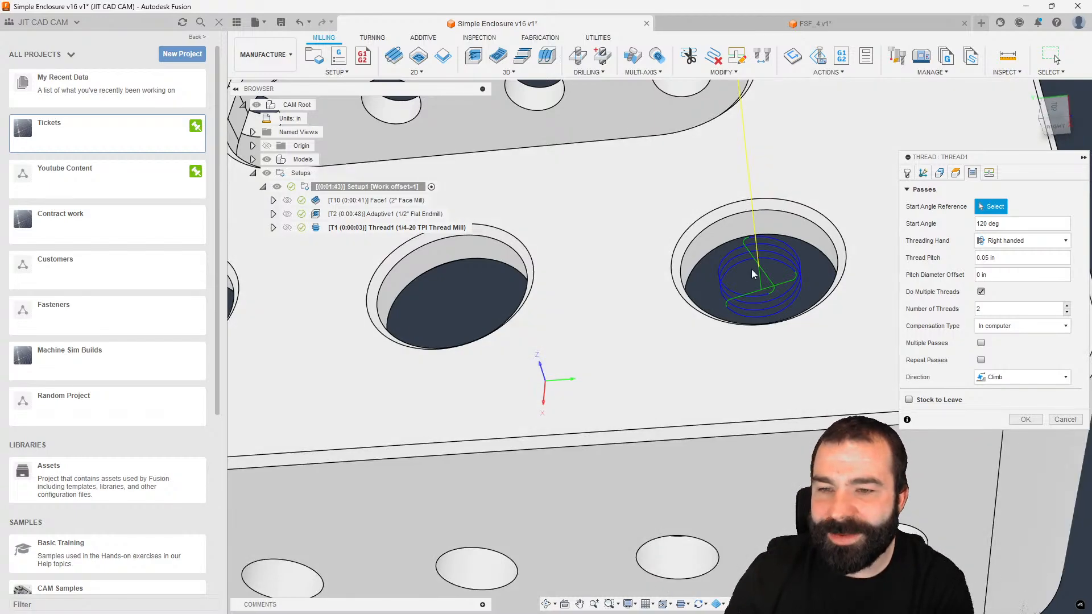
pyautogui.scroll(-6, 754, 276)
pyautogui.click(1065, 420)
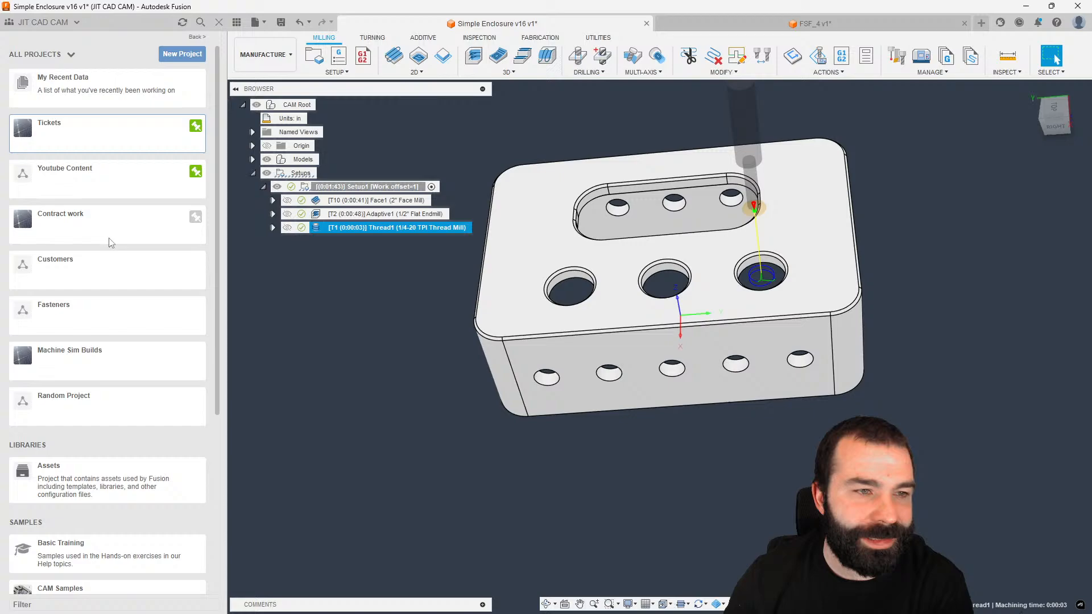
# Step: Open the 2X Turning - Quick Release design from the Turning Tuesday folder of the Youtube Content project
pyautogui.click(340, 357)
pyautogui.click(74, 180)
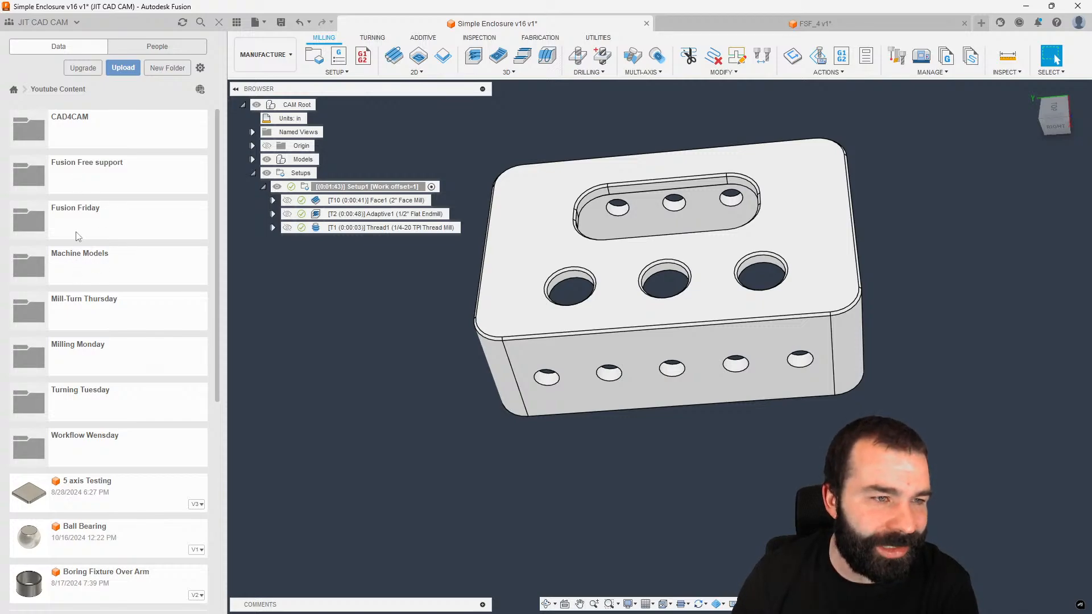
pyautogui.click(104, 397)
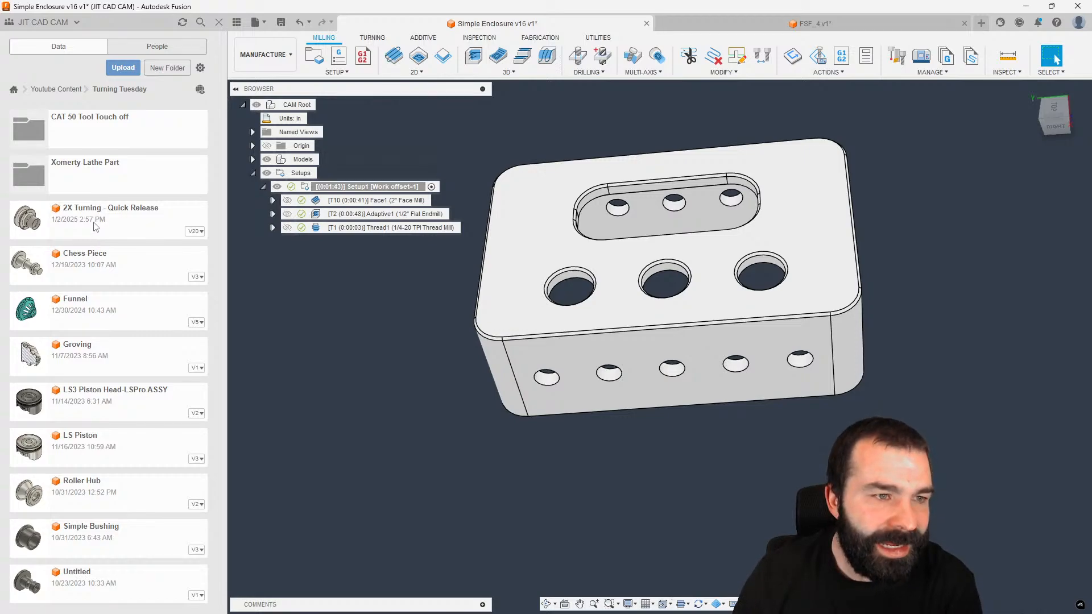
pyautogui.doubleClick(110, 227)
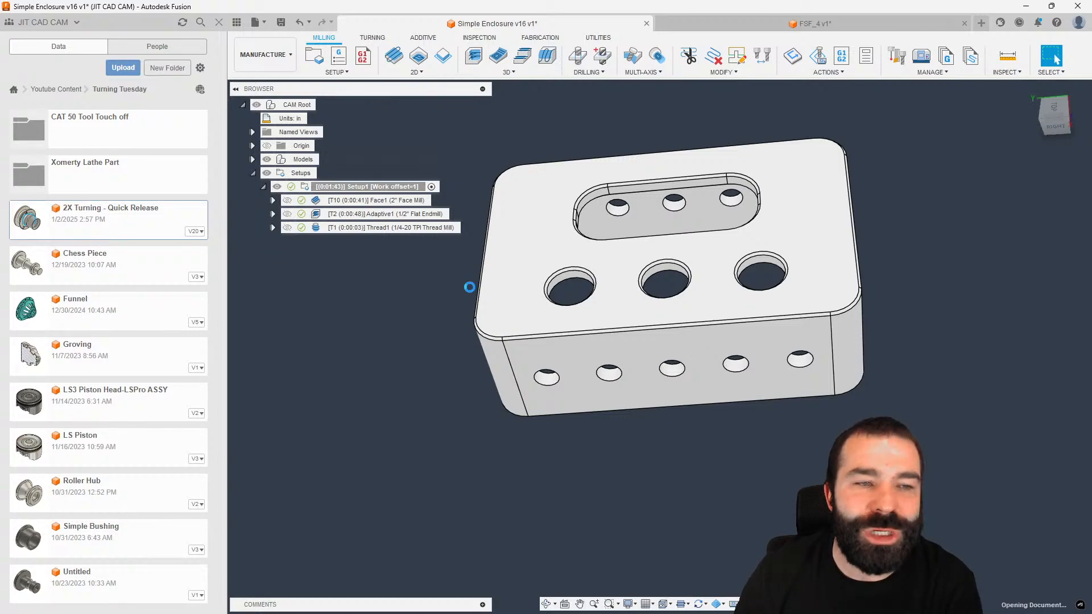
pyautogui.scroll(-2, 681, 292)
pyautogui.click(493, 421)
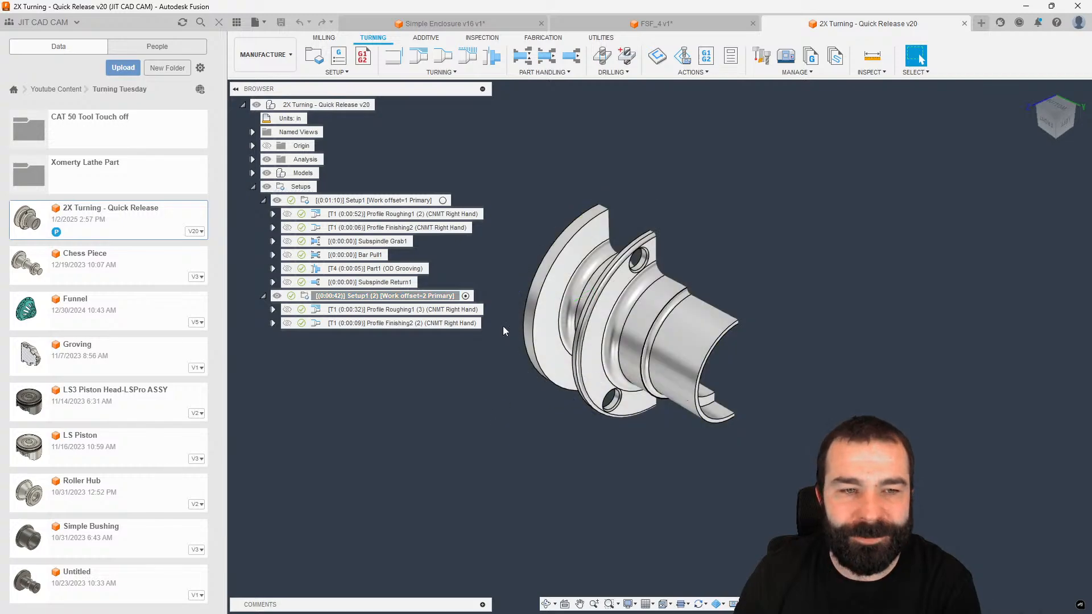
# Step: Make Setup1 the active setup and examine the sectioned part up close
pyautogui.click(443, 200)
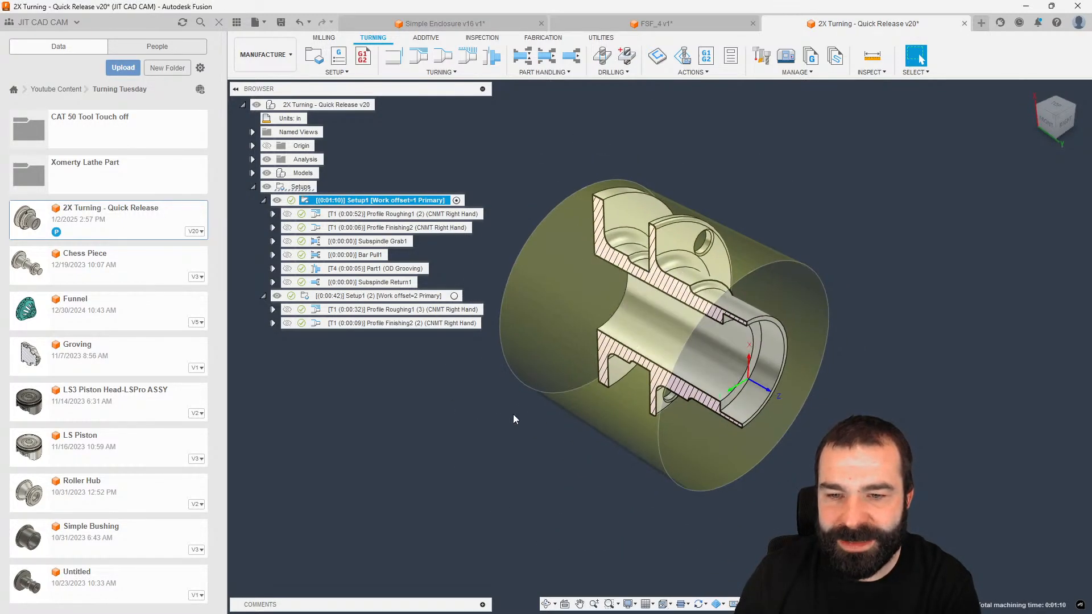
pyautogui.click(795, 366)
pyautogui.scroll(3, 794, 362)
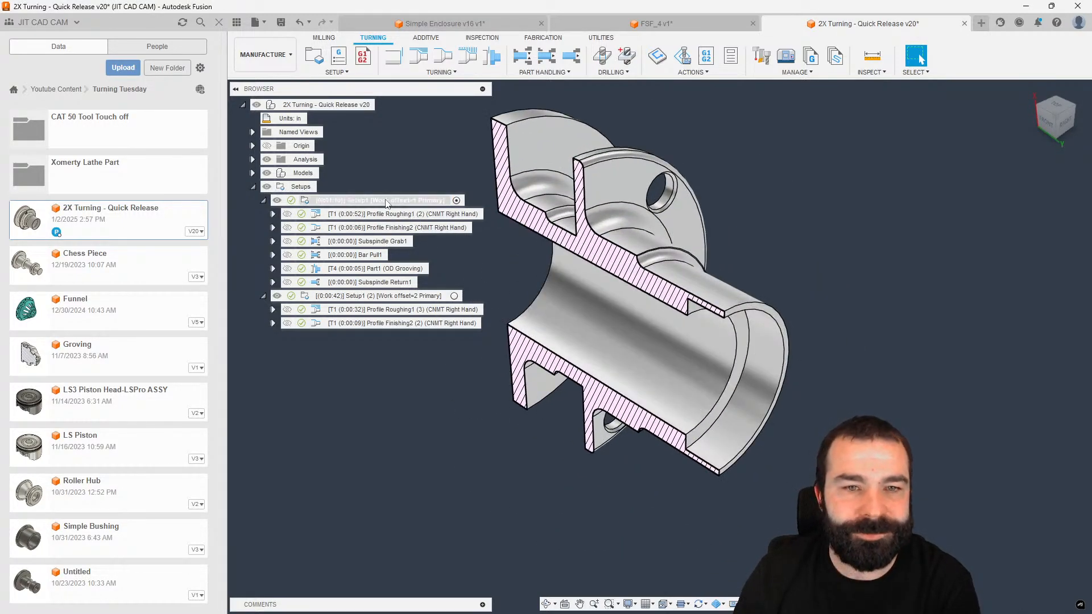
# Step: Start a Turning Thread operation and look through the turning tools in the Fusion Library
pyautogui.click(442, 72)
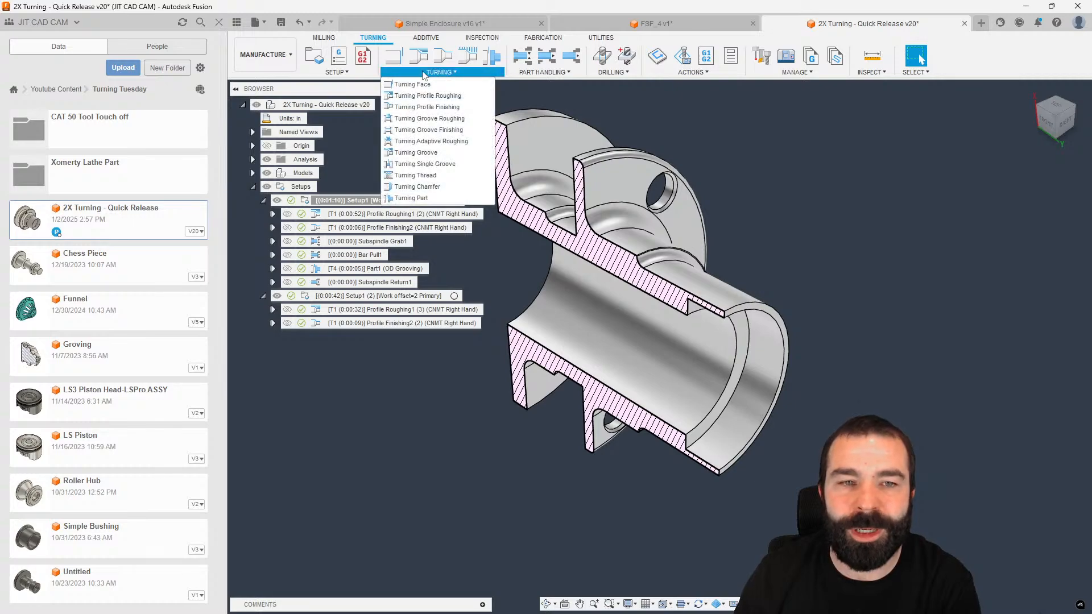
pyautogui.click(434, 178)
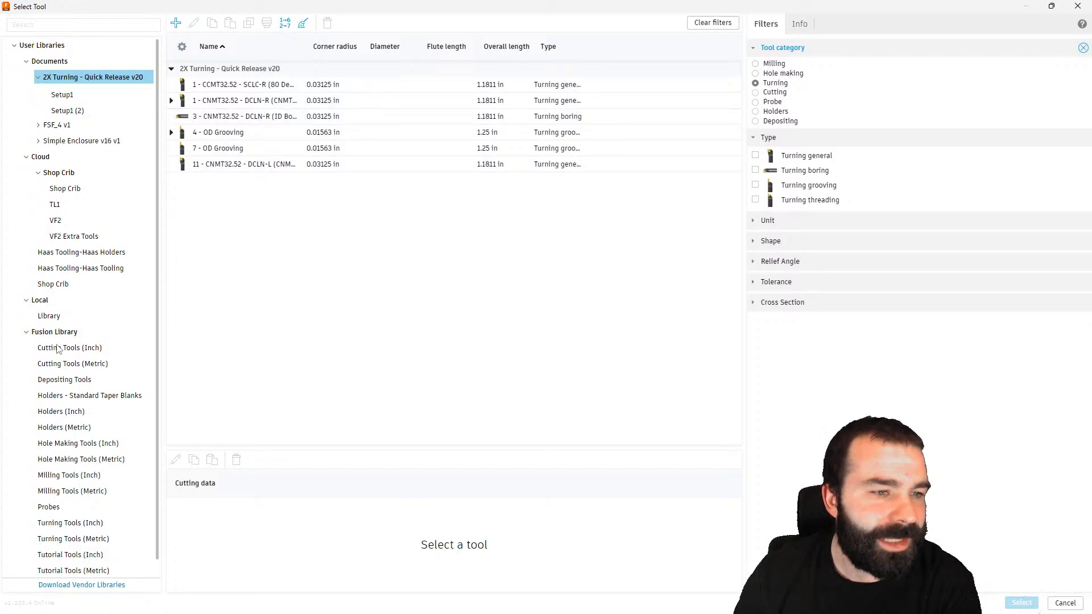
pyautogui.click(50, 316)
pyautogui.click(54, 332)
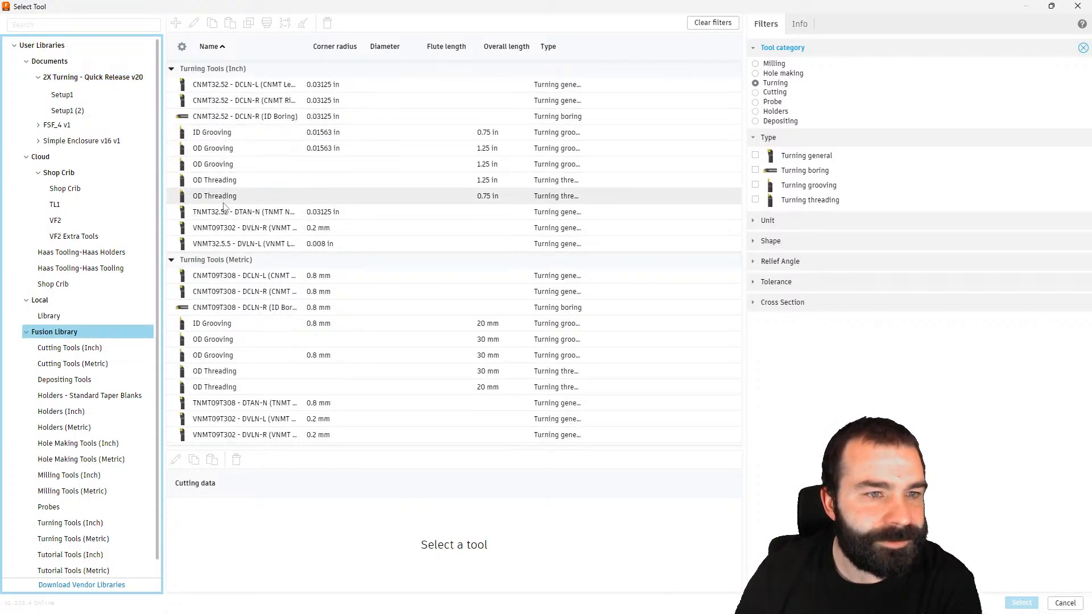
# Step: Begin a new turning threading tool in the 2X Turning - Quick Release document's tool library
pyautogui.click(62, 78)
pyautogui.click(176, 22)
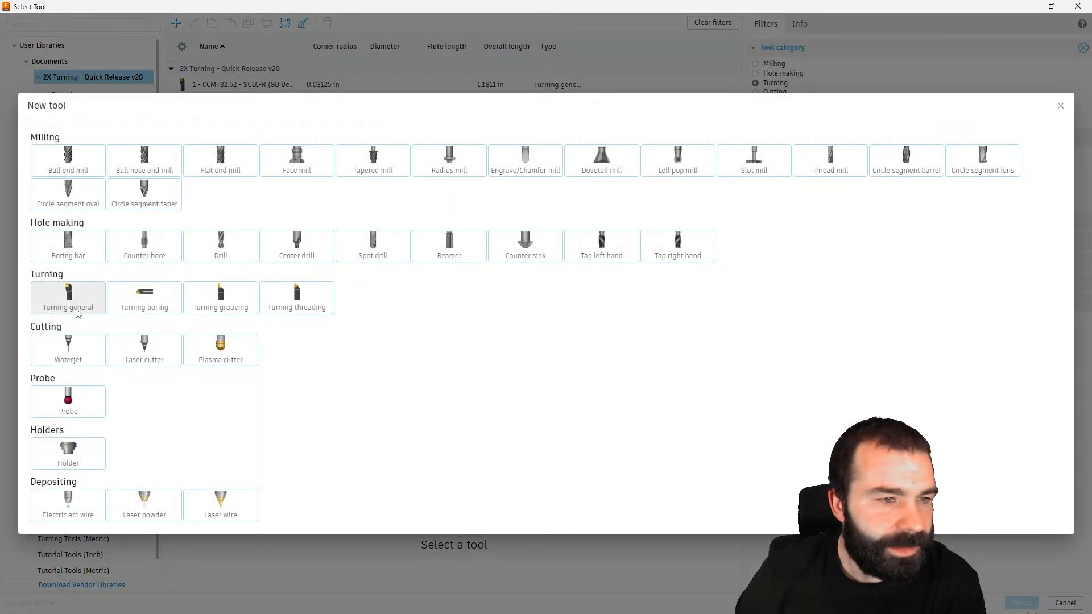
pyautogui.click(299, 303)
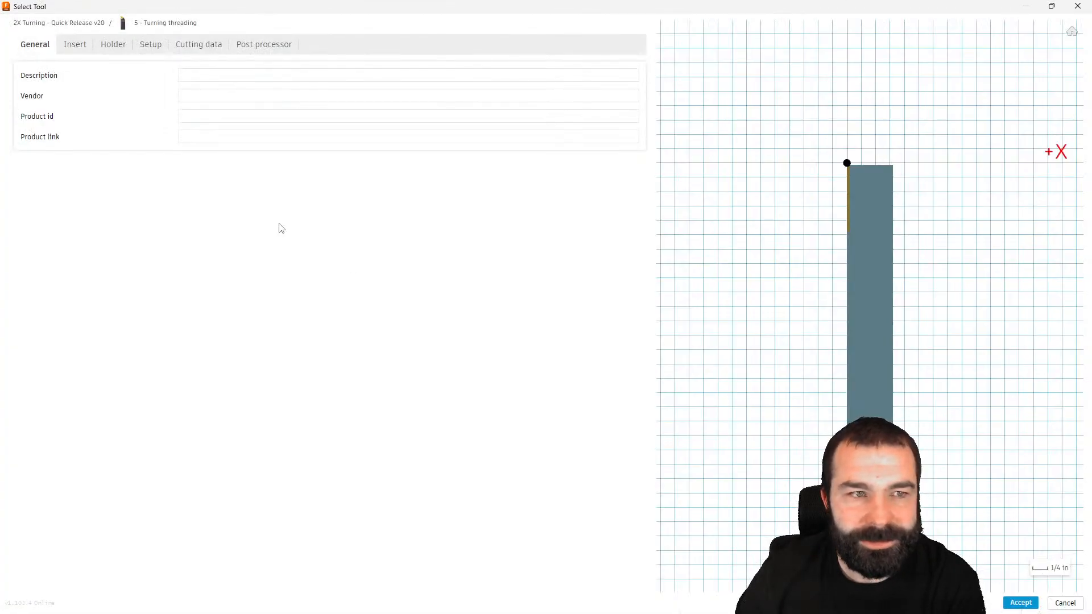
# Step: Review the new threading tool's general, insert, holder, setup, cutting data and post processor settings, including the holder's hand options
pyautogui.click(89, 55)
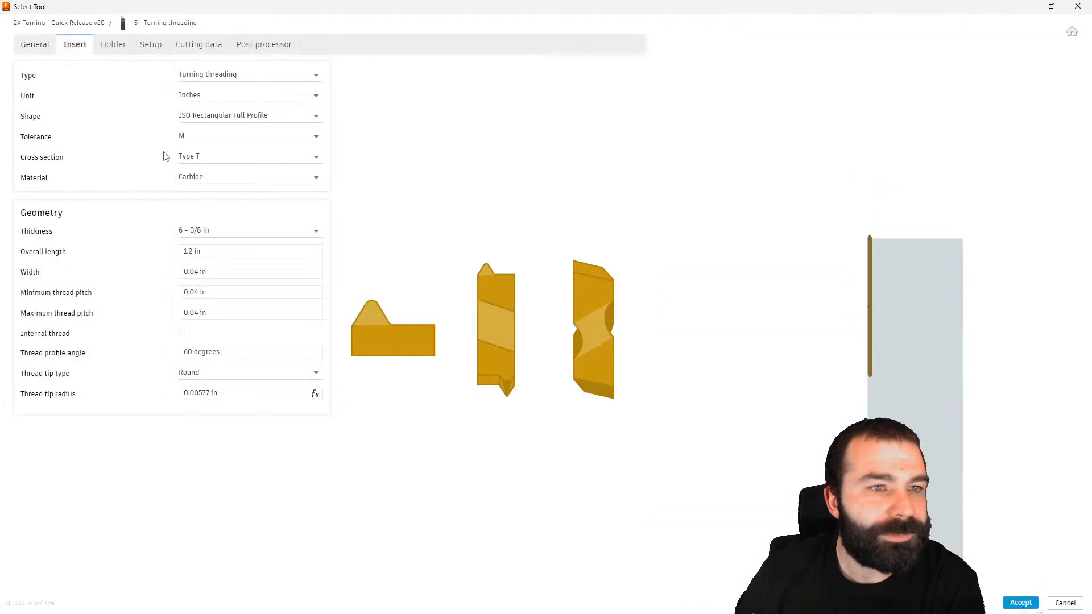
pyautogui.click(113, 53)
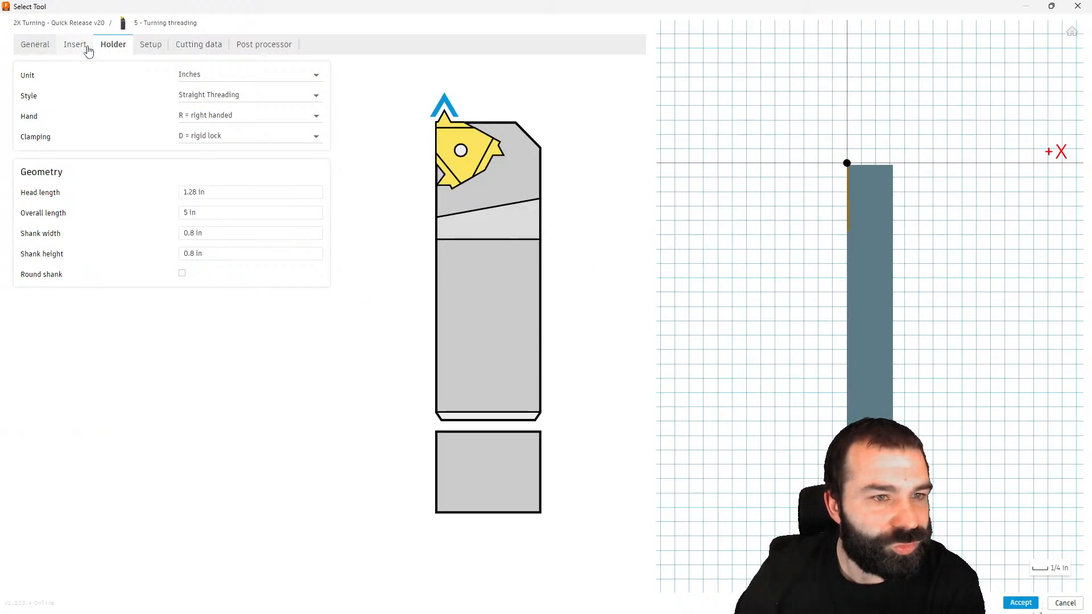
pyautogui.click(88, 51)
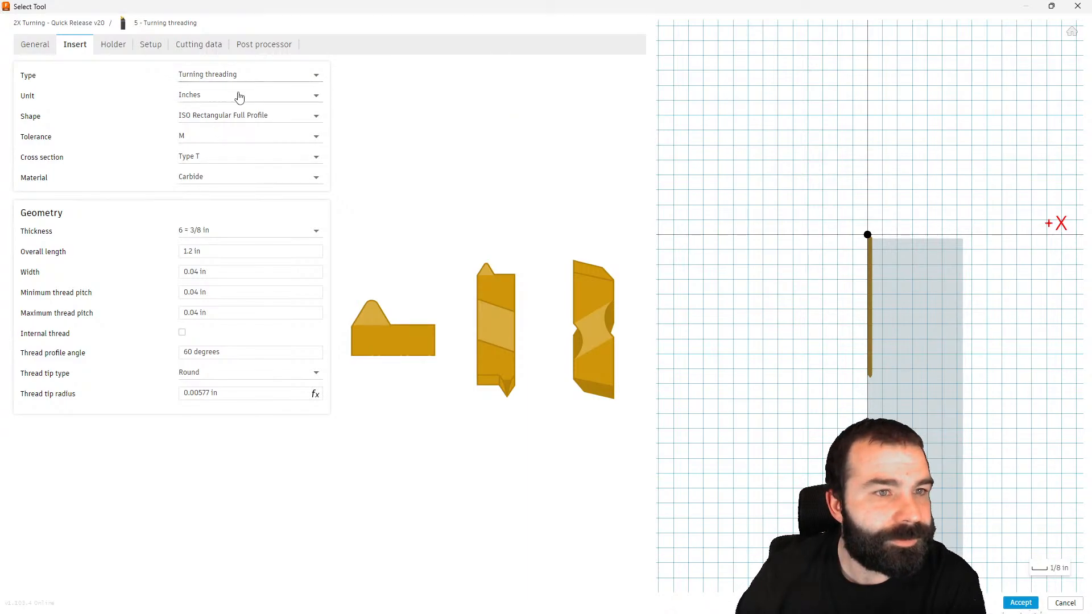
pyautogui.click(35, 44)
pyautogui.click(74, 44)
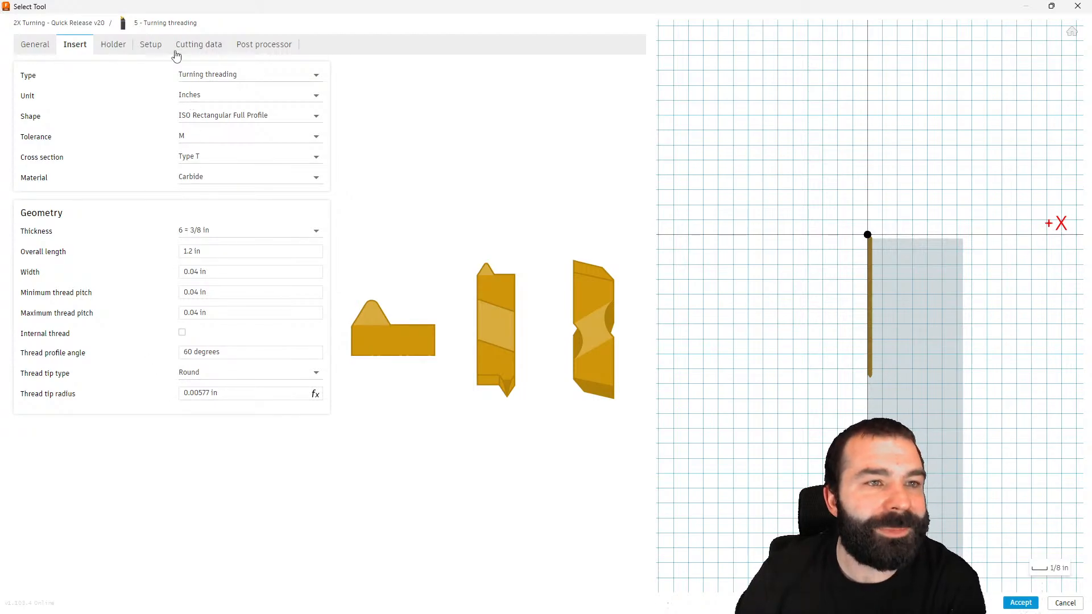
pyautogui.click(101, 46)
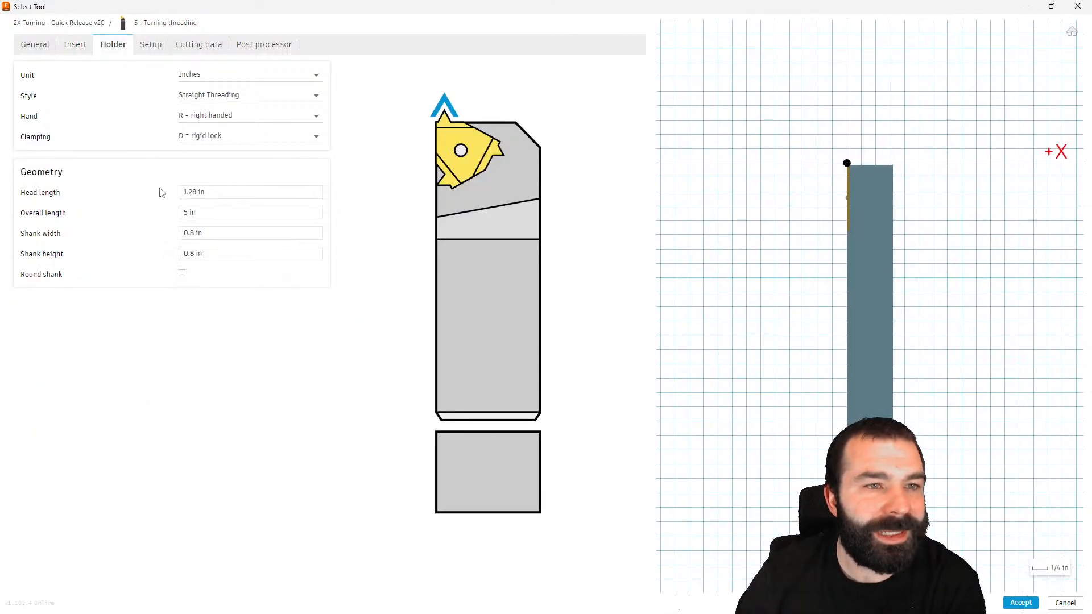
pyautogui.click(231, 118)
pyautogui.click(236, 152)
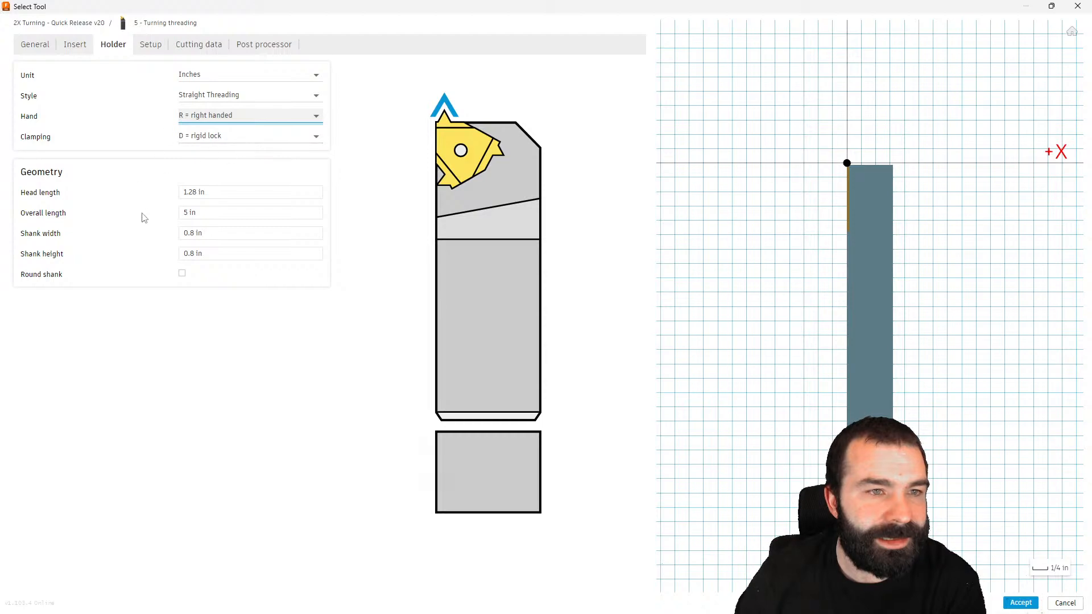
pyautogui.click(124, 321)
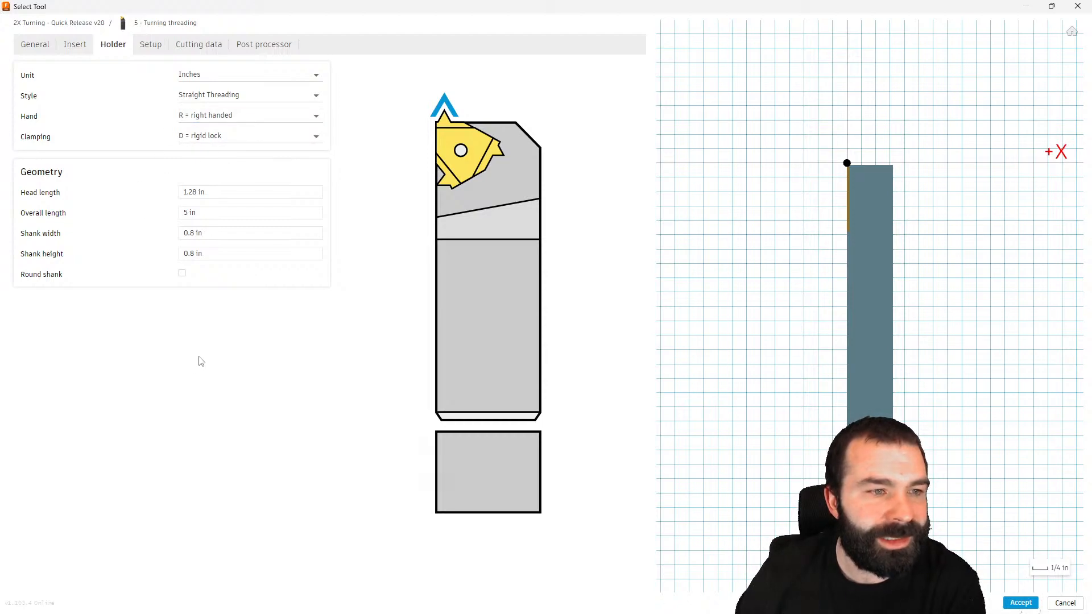
pyautogui.click(151, 44)
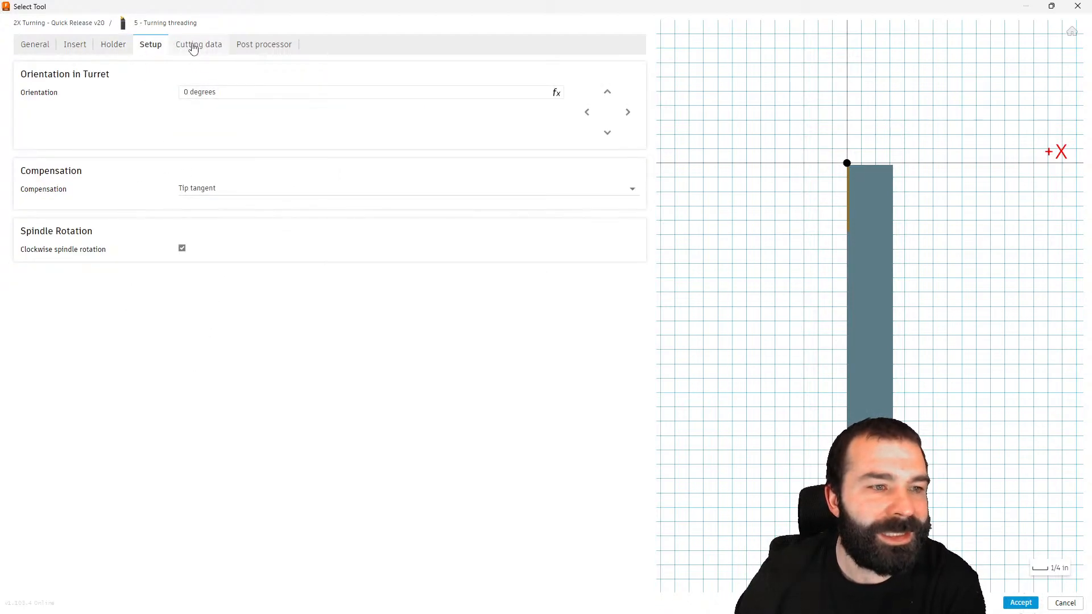
pyautogui.click(199, 48)
pyautogui.click(249, 45)
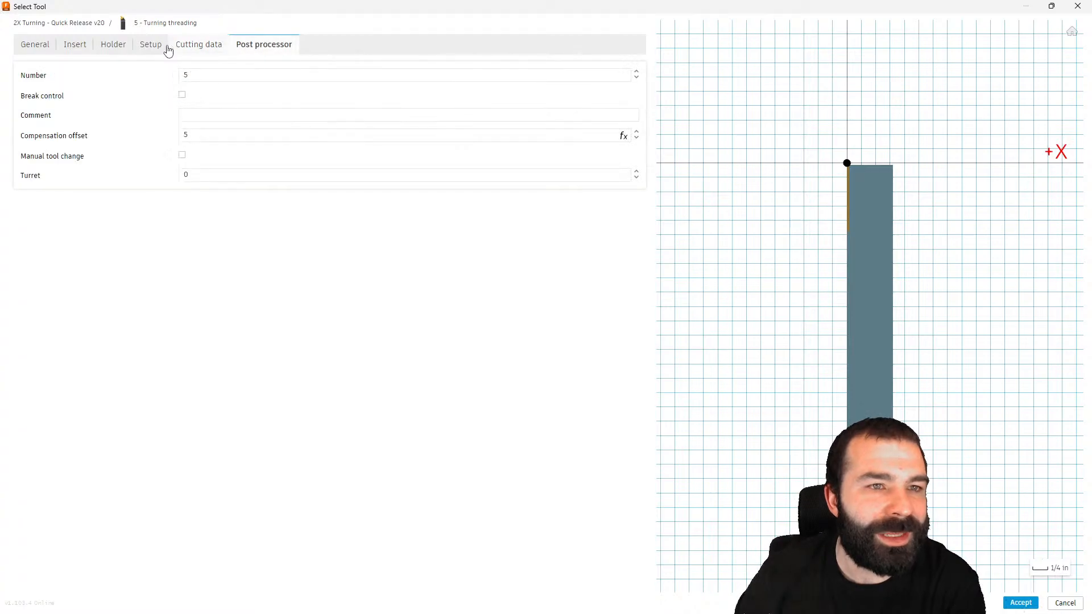
pyautogui.click(90, 48)
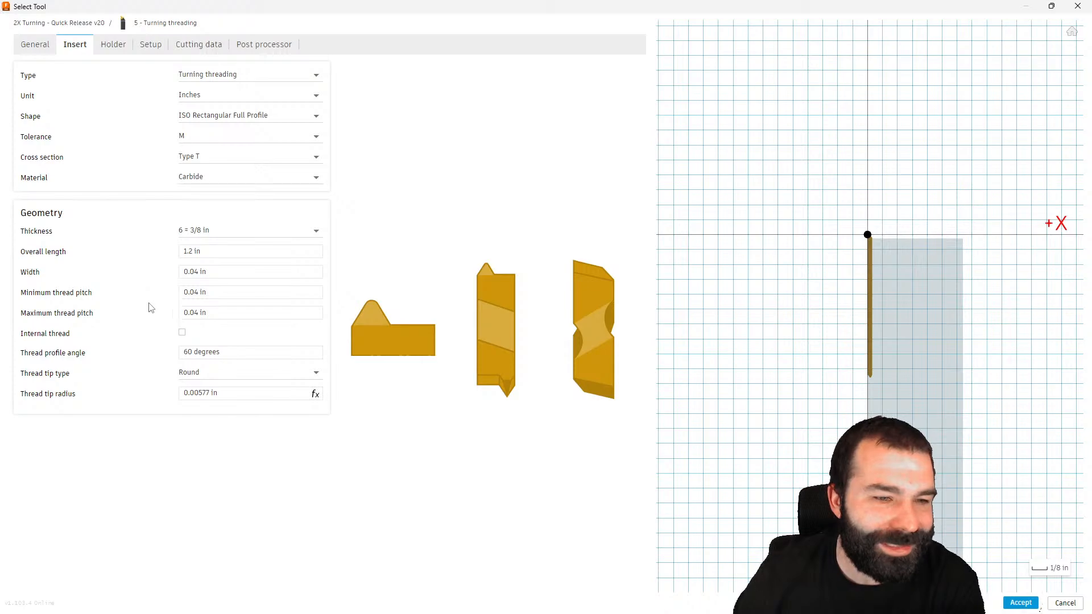
# Step: Mark the new threading tool as an internal thread tool and use it in the Thread operation with Inside threading mode
pyautogui.click(182, 332)
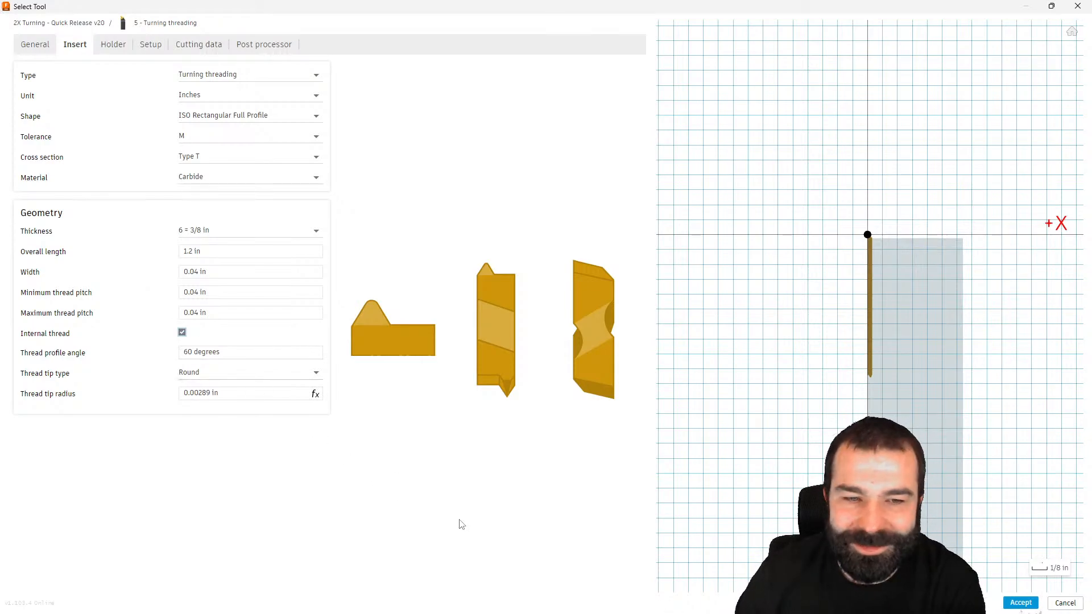
pyautogui.click(1021, 603)
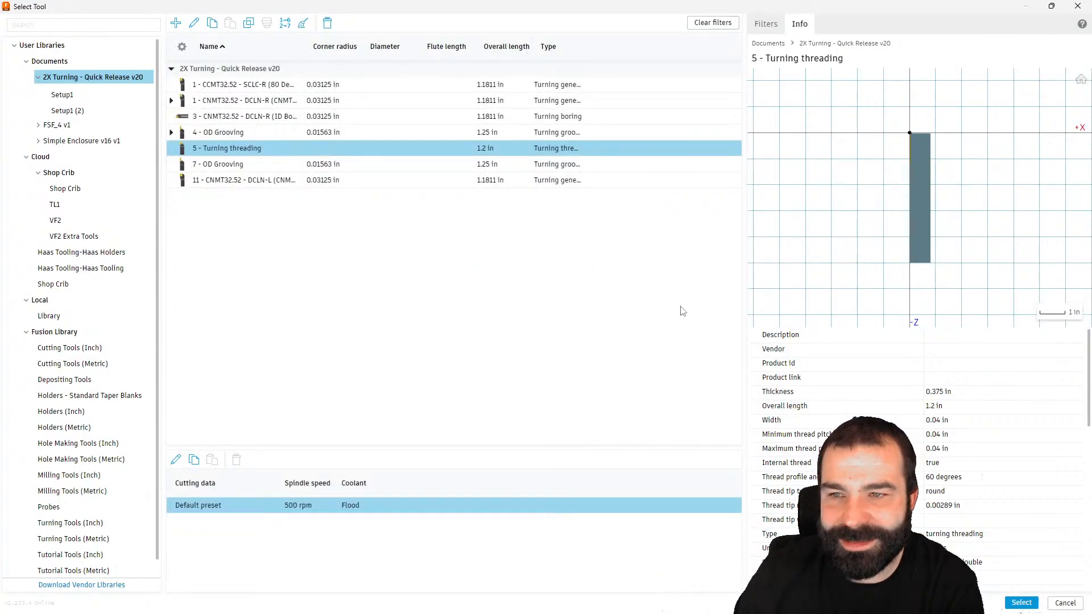
pyautogui.doubleClick(221, 153)
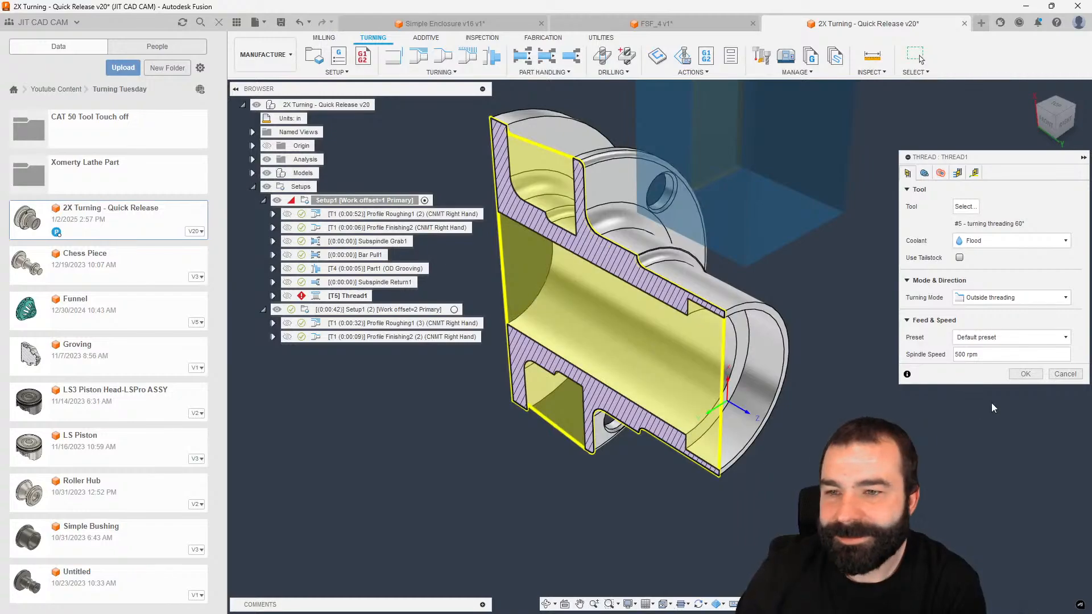
pyautogui.click(1013, 298)
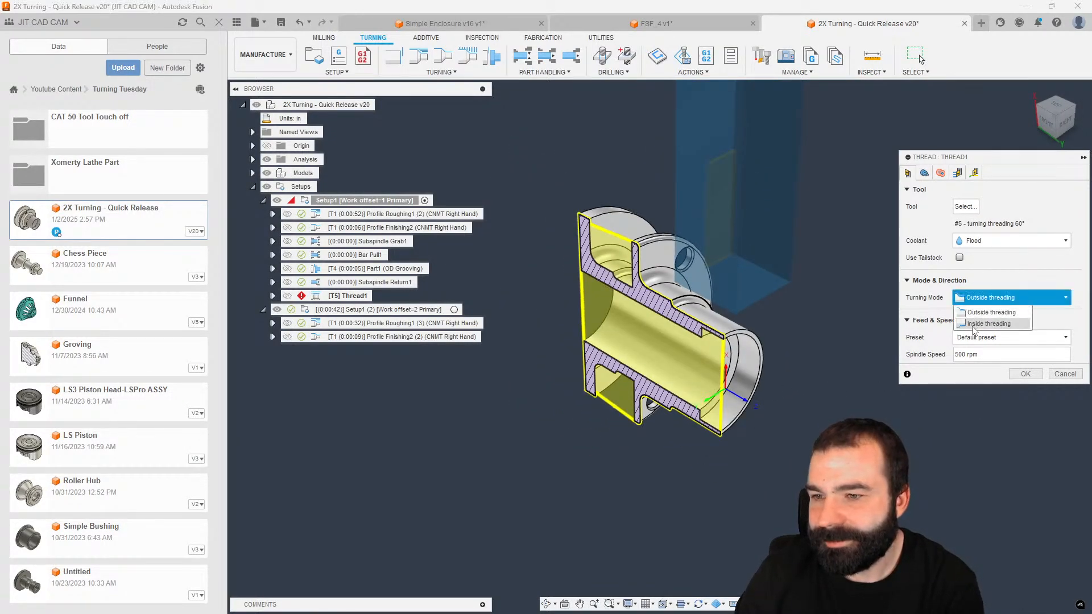
pyautogui.click(993, 328)
# Step: Edit the threading tool's holder, setting its overall length to 1.25 in and head length to 1 in
pyautogui.click(967, 207)
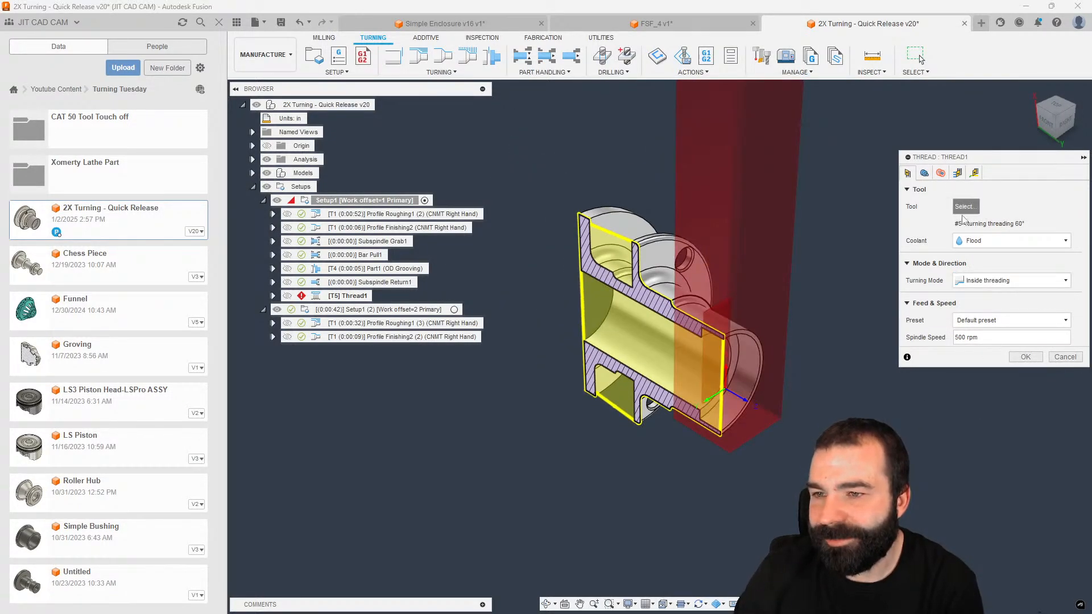
pyautogui.rightClick(234, 149)
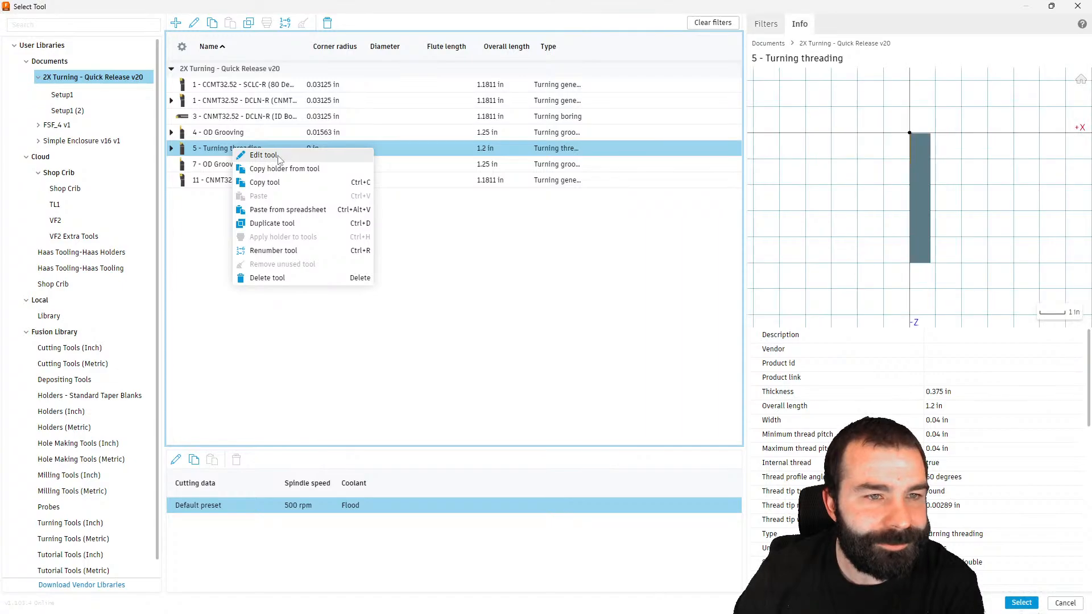
pyautogui.click(274, 156)
pyautogui.click(63, 49)
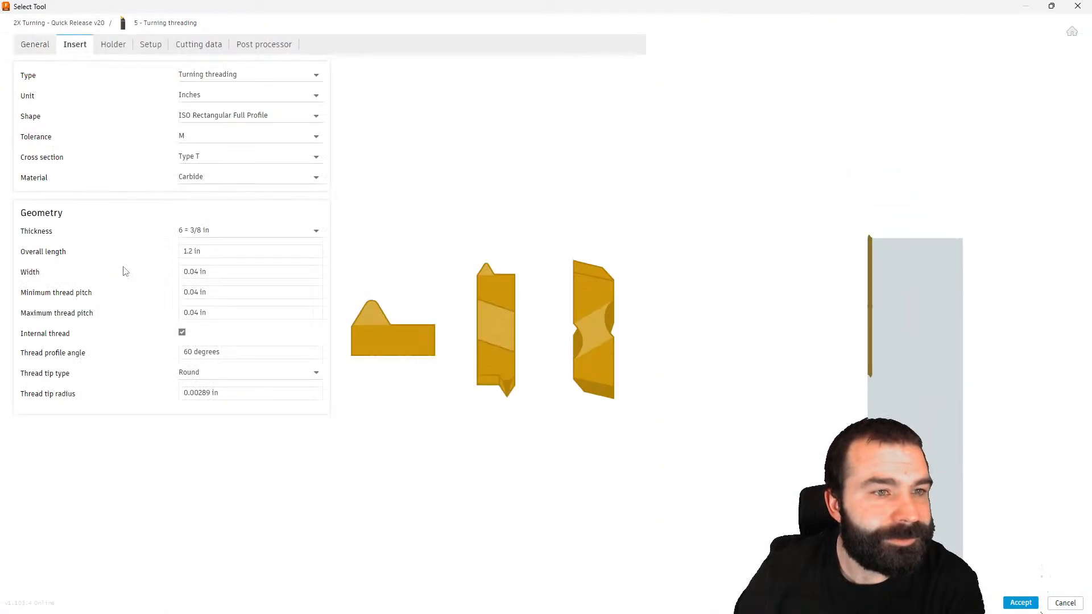
pyautogui.click(129, 45)
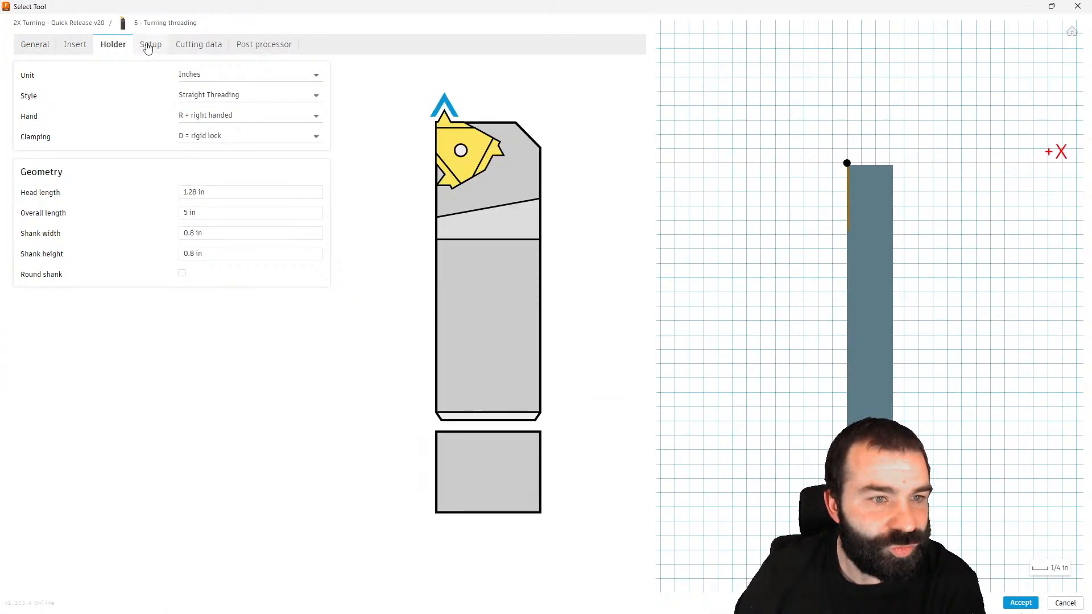
pyautogui.click(212, 213)
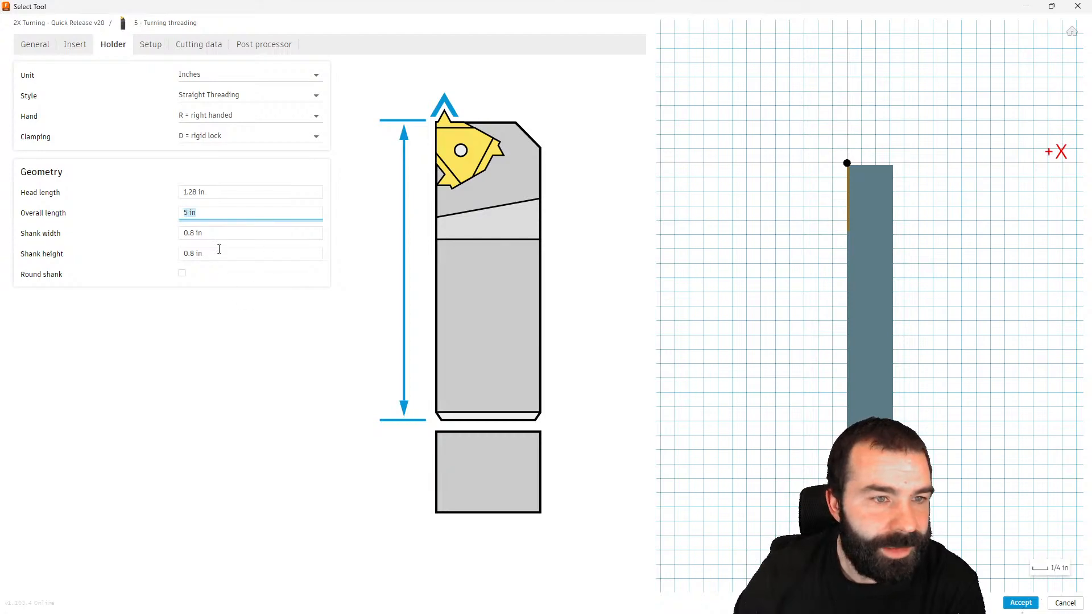
pyautogui.write('1')
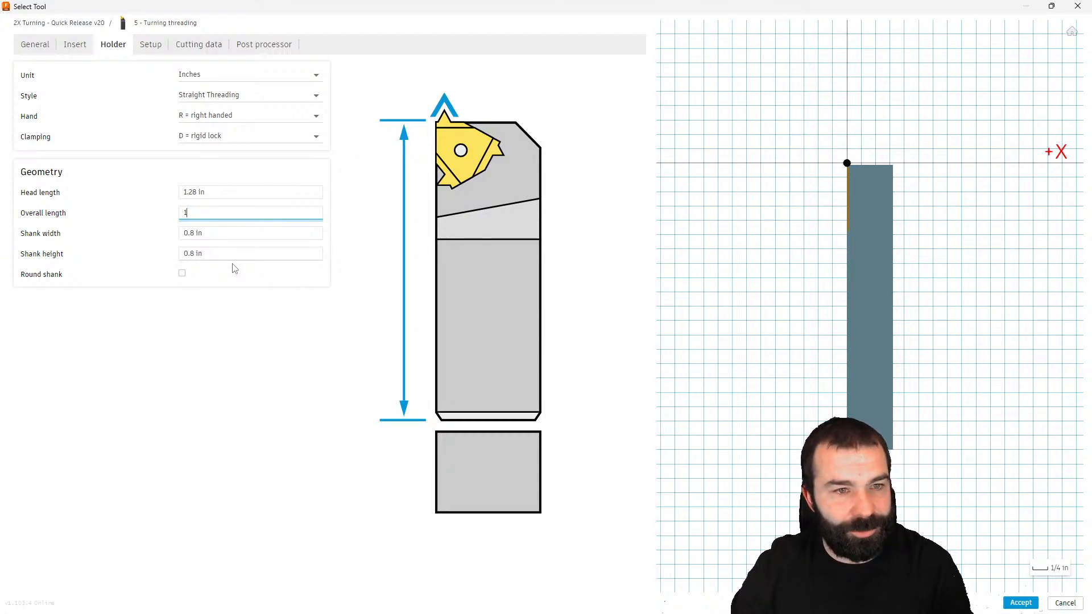
pyautogui.press('Tab')
pyautogui.click(215, 233)
pyautogui.write('1')
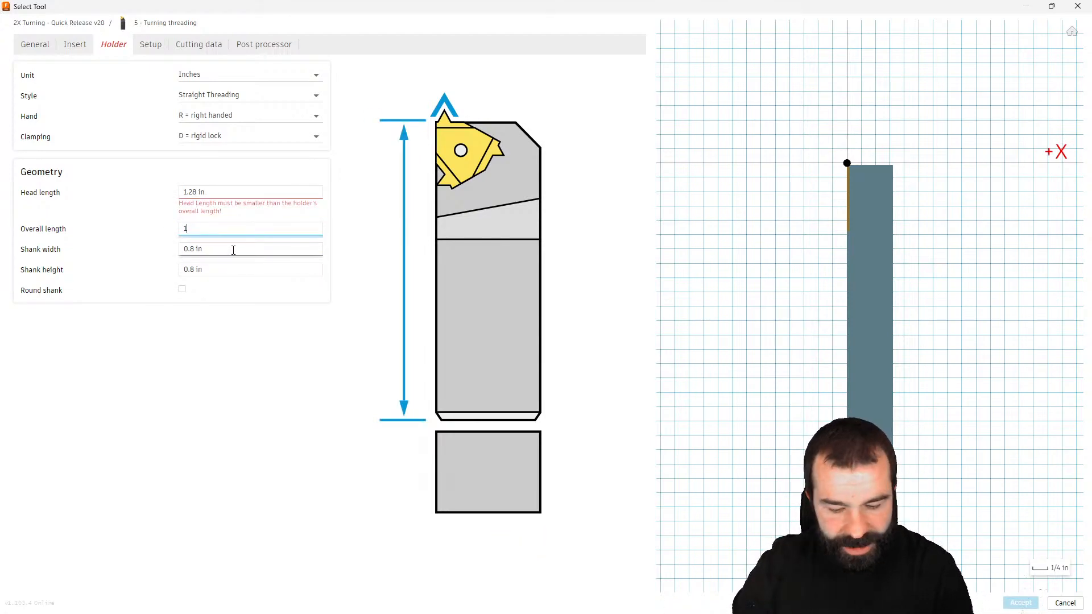
pyautogui.write('.25')
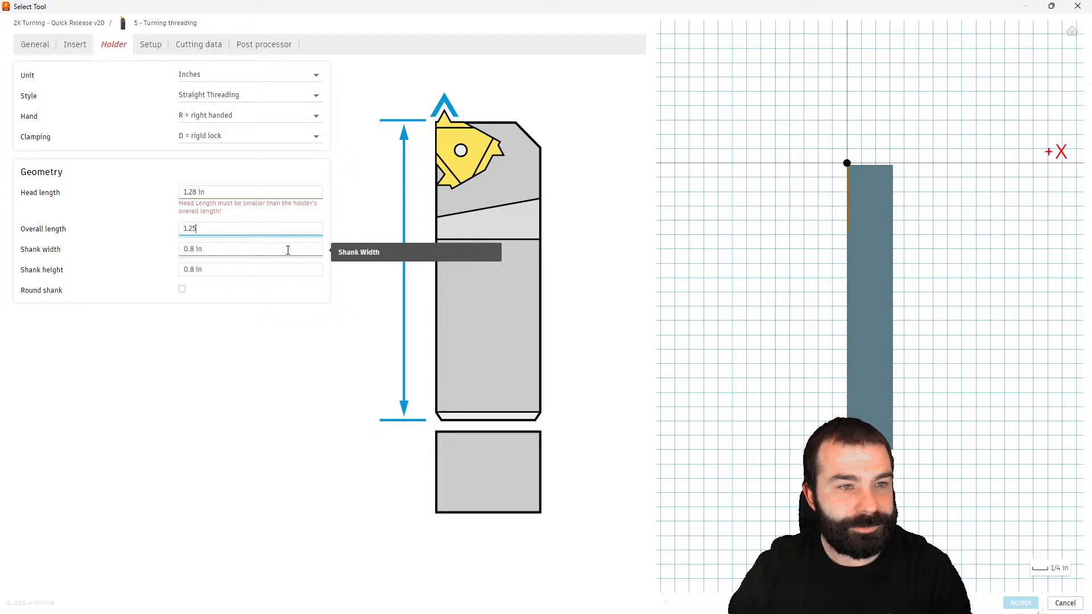
pyautogui.click(222, 191)
pyautogui.write('1')
pyautogui.click(229, 358)
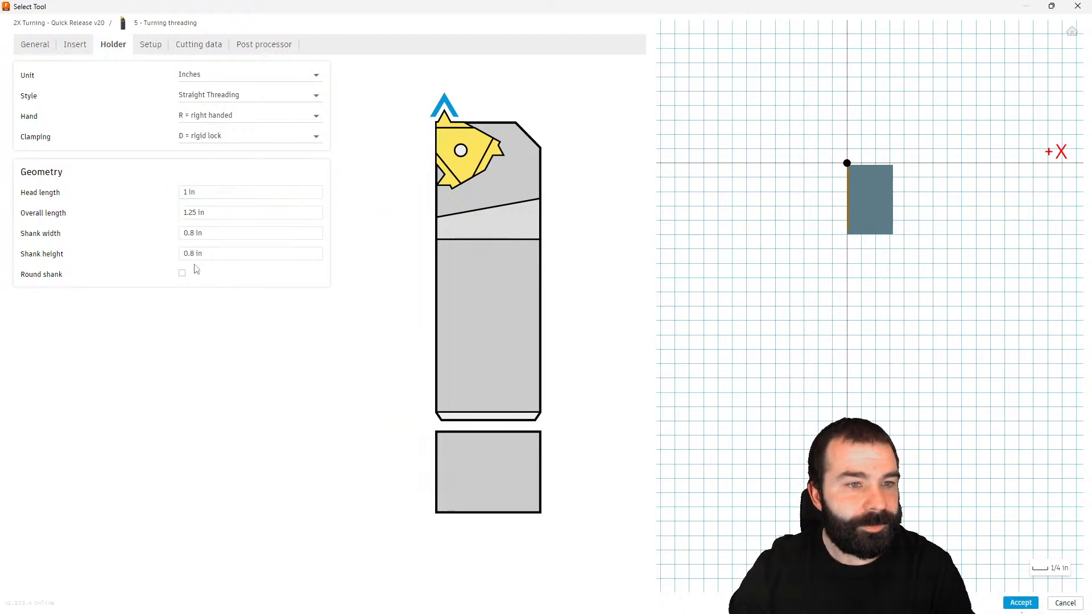
# Step: Set the holder's shank width to 5 in and apply the edited tool to the Thread operation in Outside threading mode
pyautogui.click(215, 238)
pyautogui.click(207, 251)
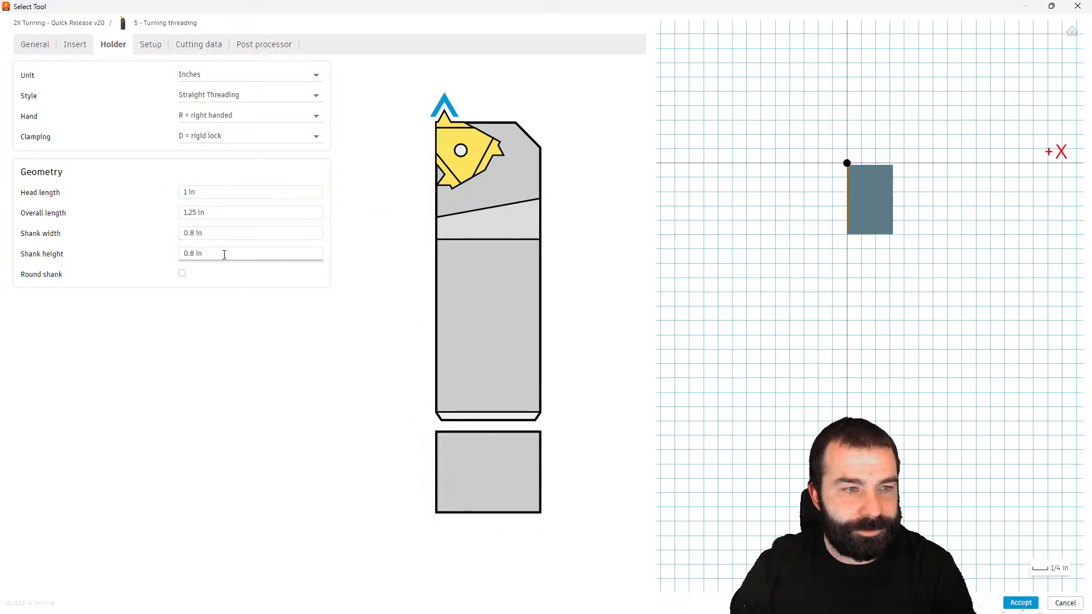
pyautogui.click(224, 235)
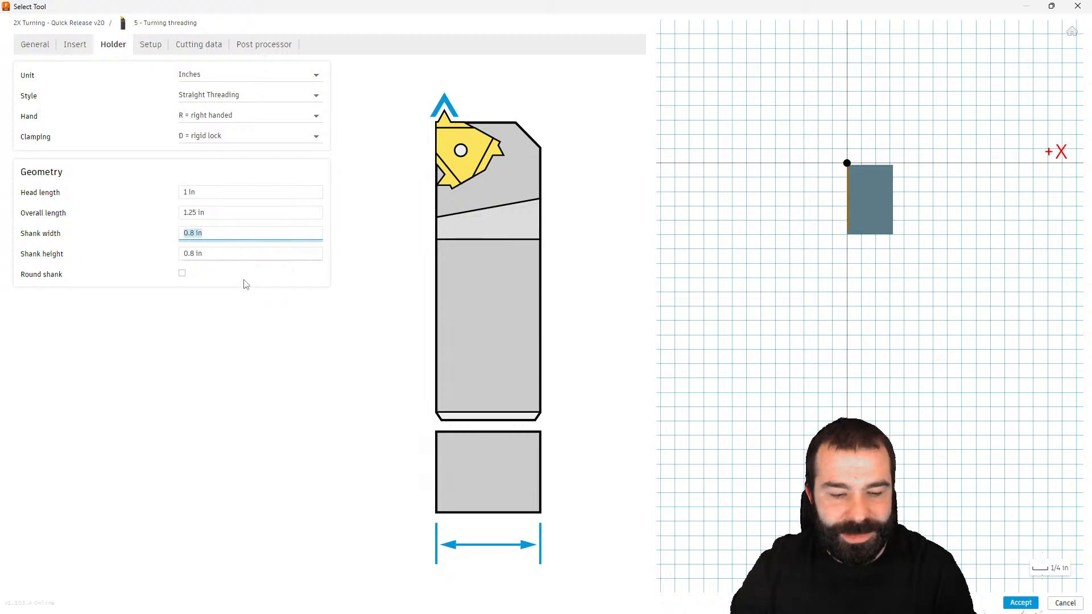
pyautogui.click(247, 414)
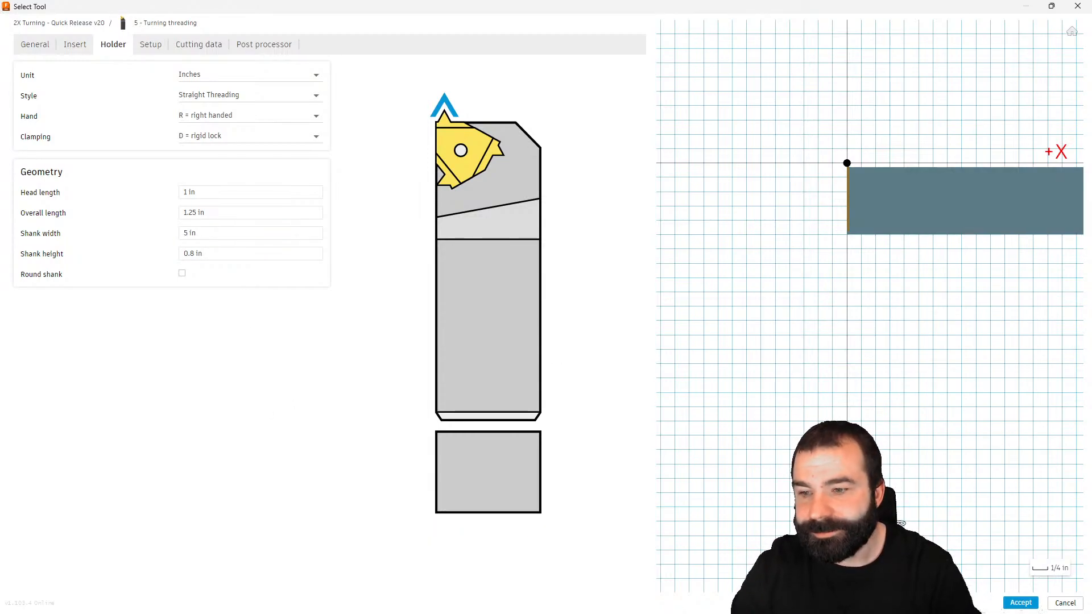
pyautogui.click(1021, 603)
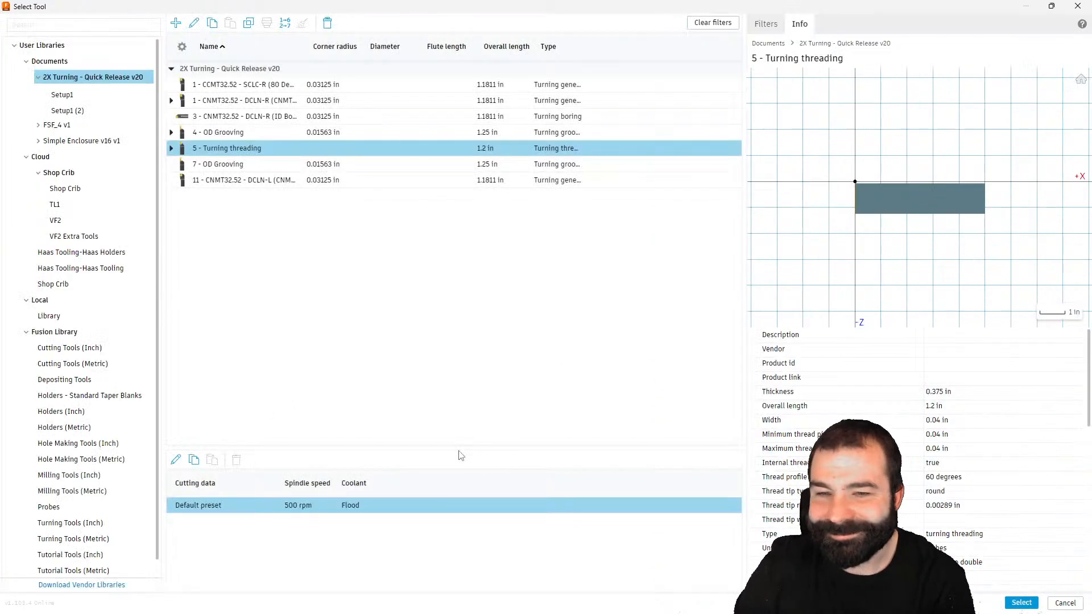
pyautogui.click(1022, 603)
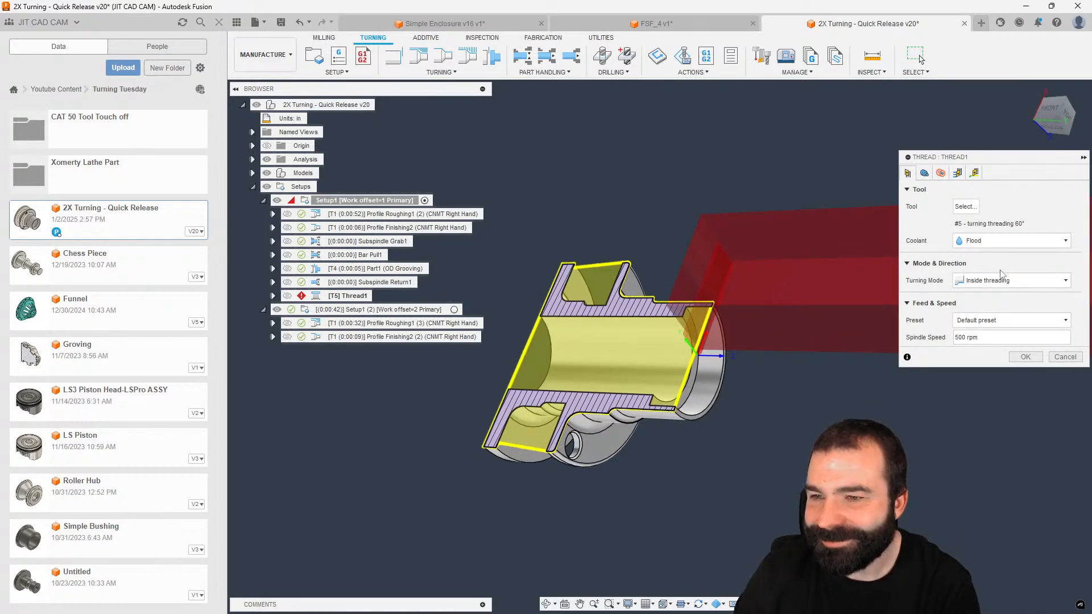
pyautogui.click(1002, 279)
pyautogui.click(987, 291)
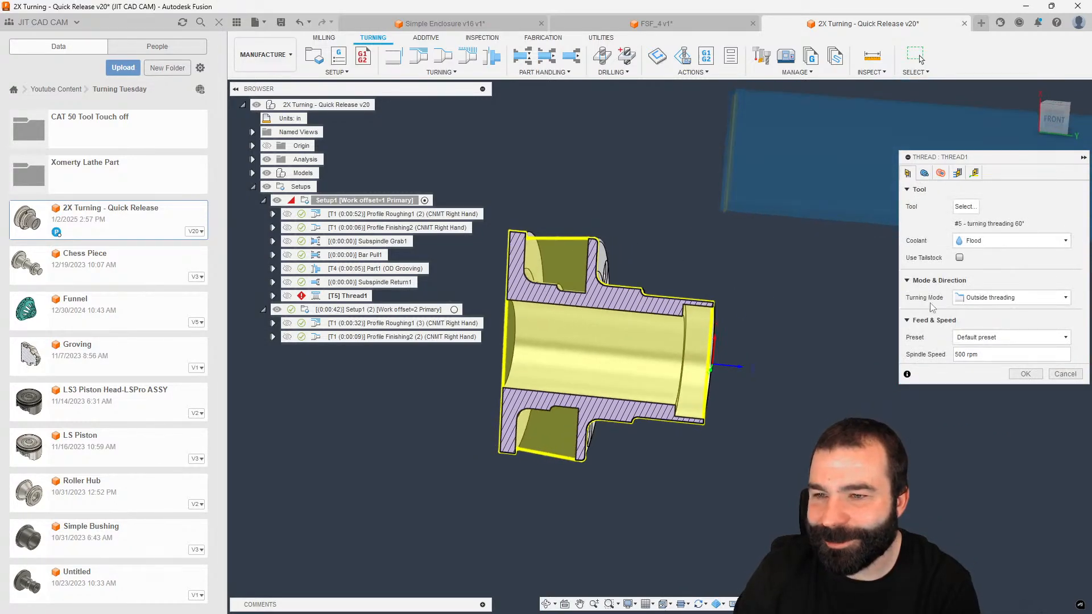
# Step: Try a 180-degree turret orientation for the threading tool and return it to 0 degrees
pyautogui.click(965, 206)
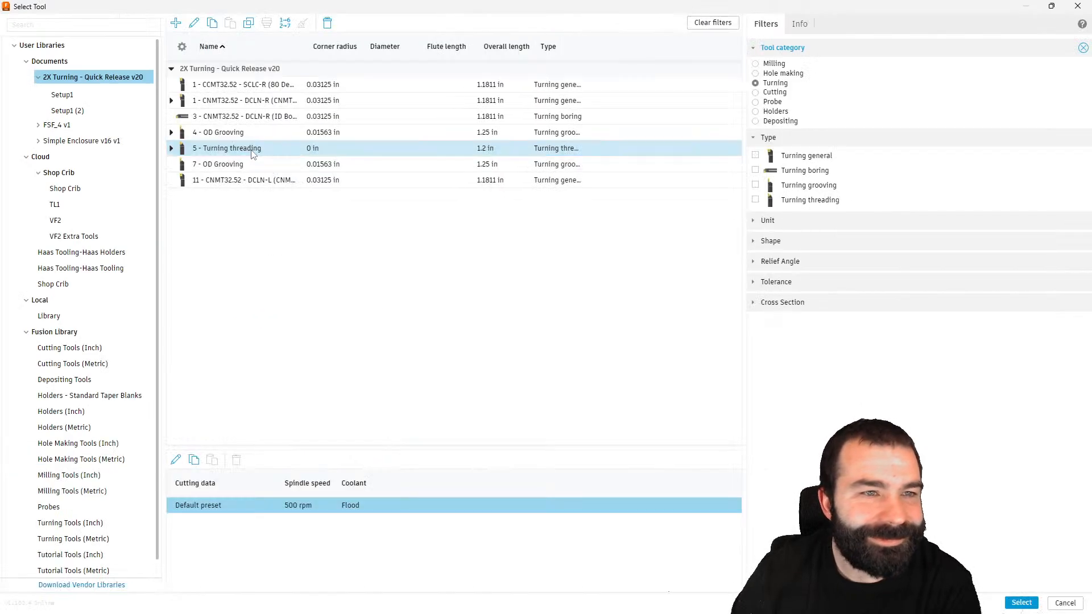
pyautogui.rightClick(253, 151)
pyautogui.click(290, 157)
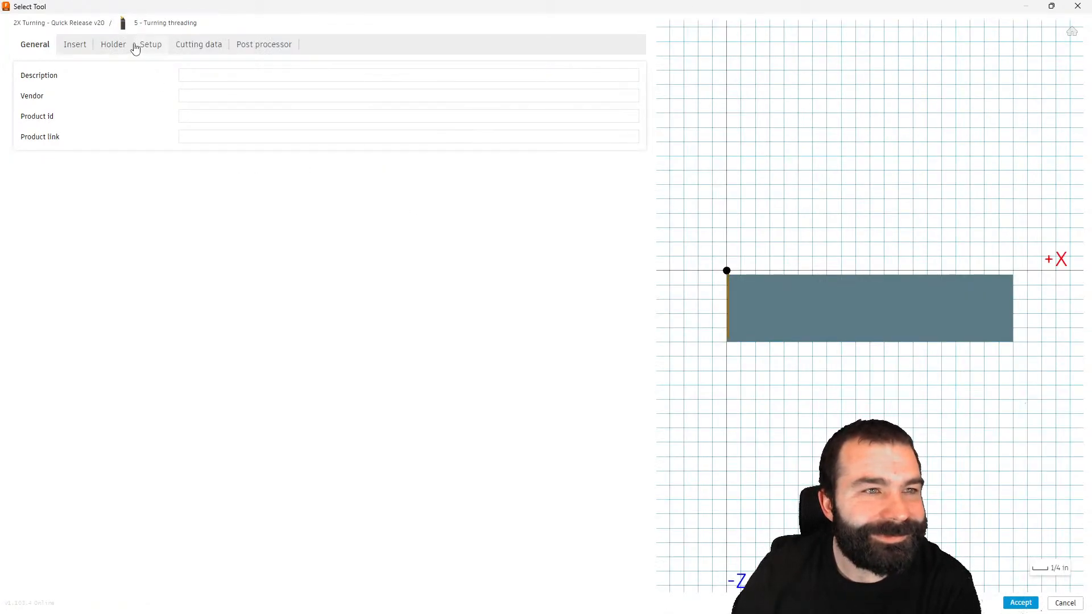
pyautogui.click(115, 46)
pyautogui.click(143, 47)
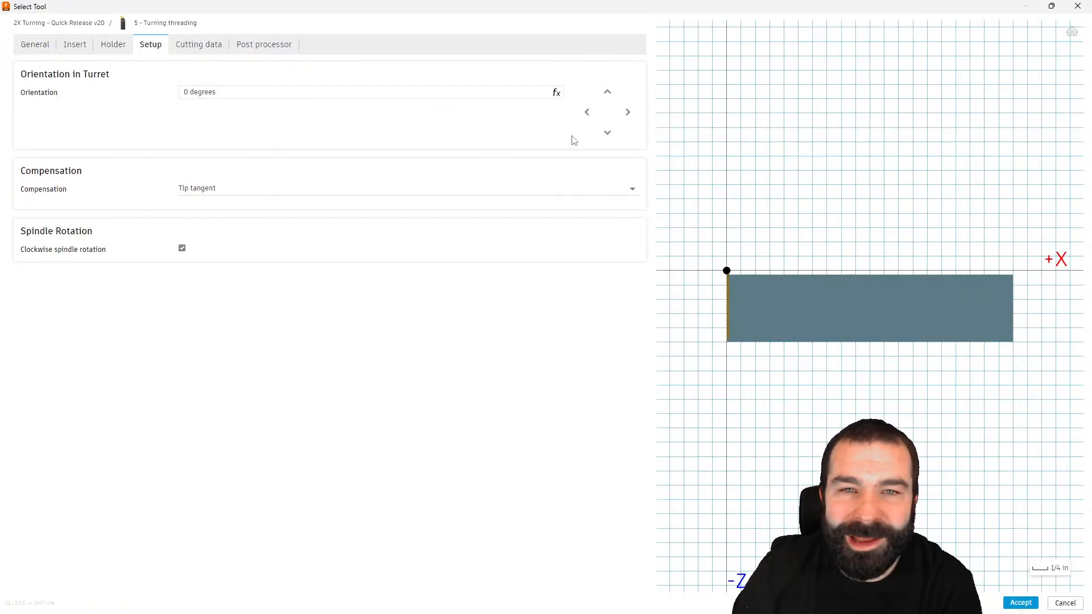
pyautogui.click(608, 132)
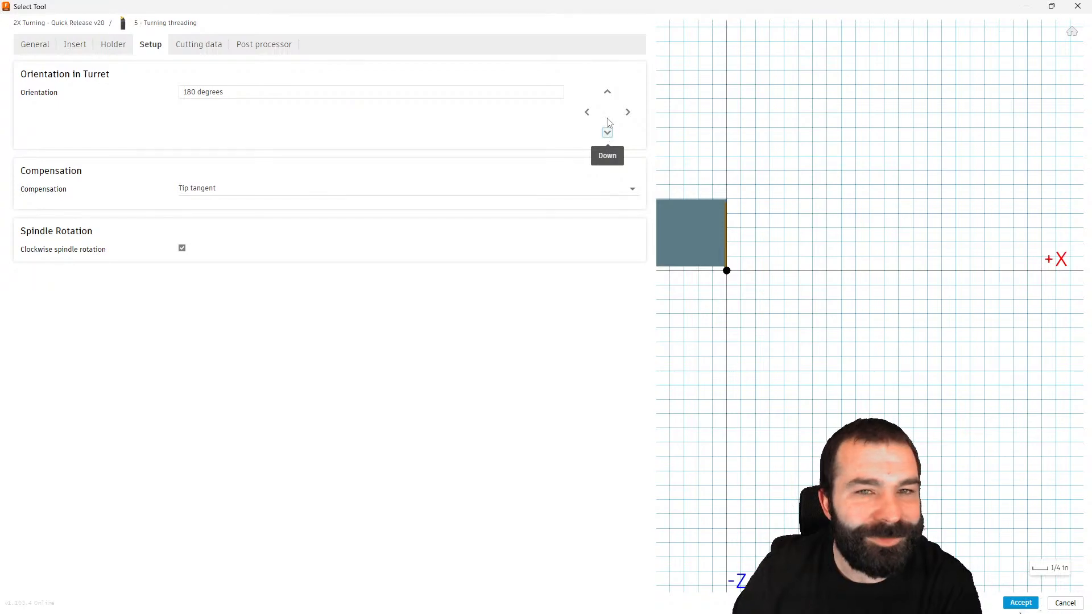
pyautogui.click(607, 92)
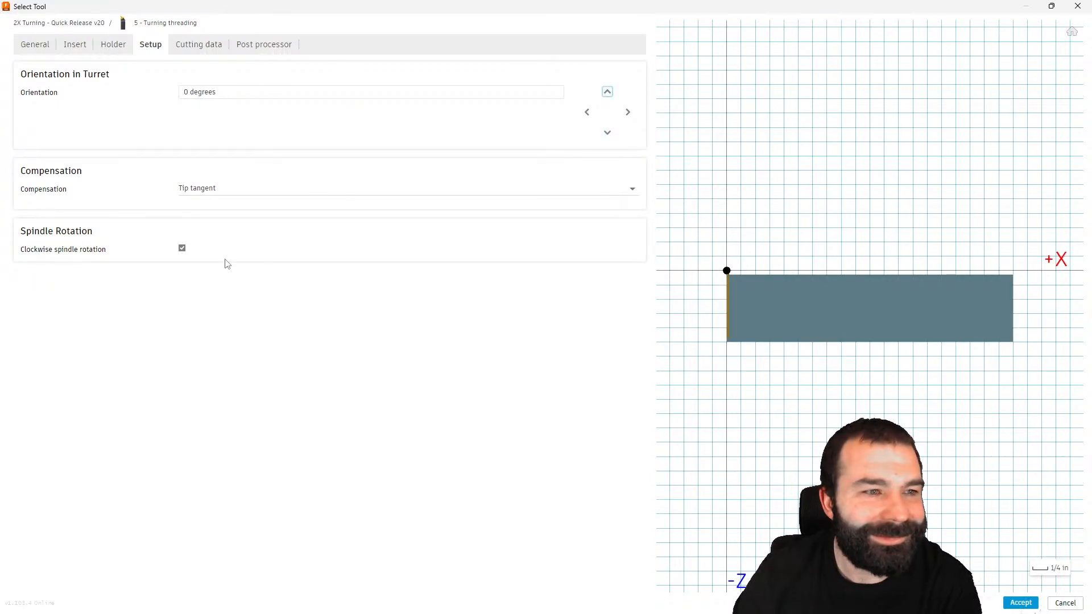
# Step: Turn off clockwise spindle rotation for the threading tool and apply the edited tool to the Thread operation
pyautogui.click(183, 249)
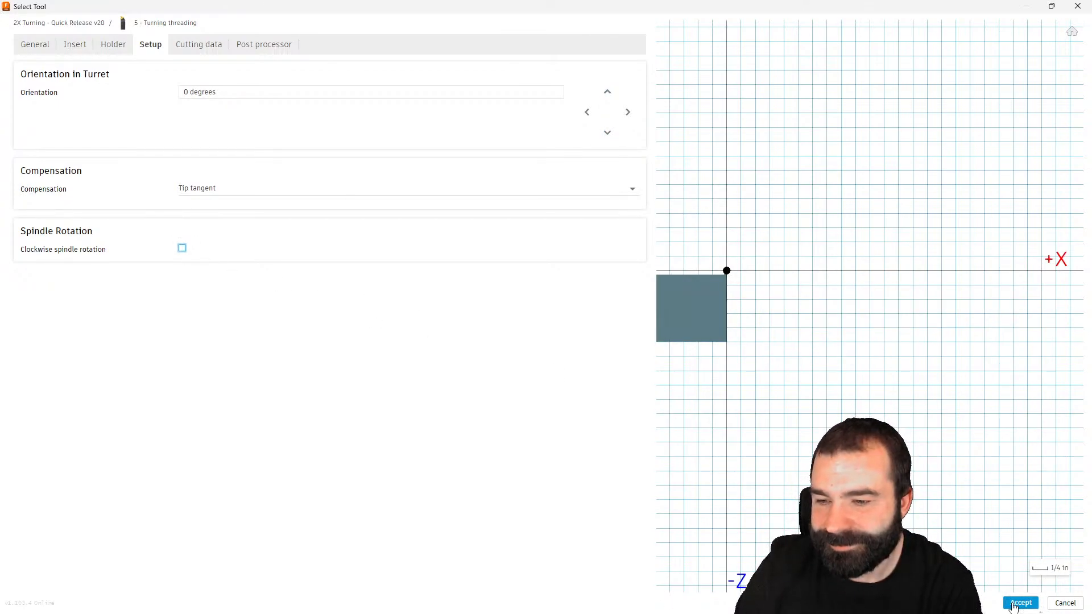
pyautogui.scroll(-6, 973, 402)
pyautogui.scroll(3, 819, 366)
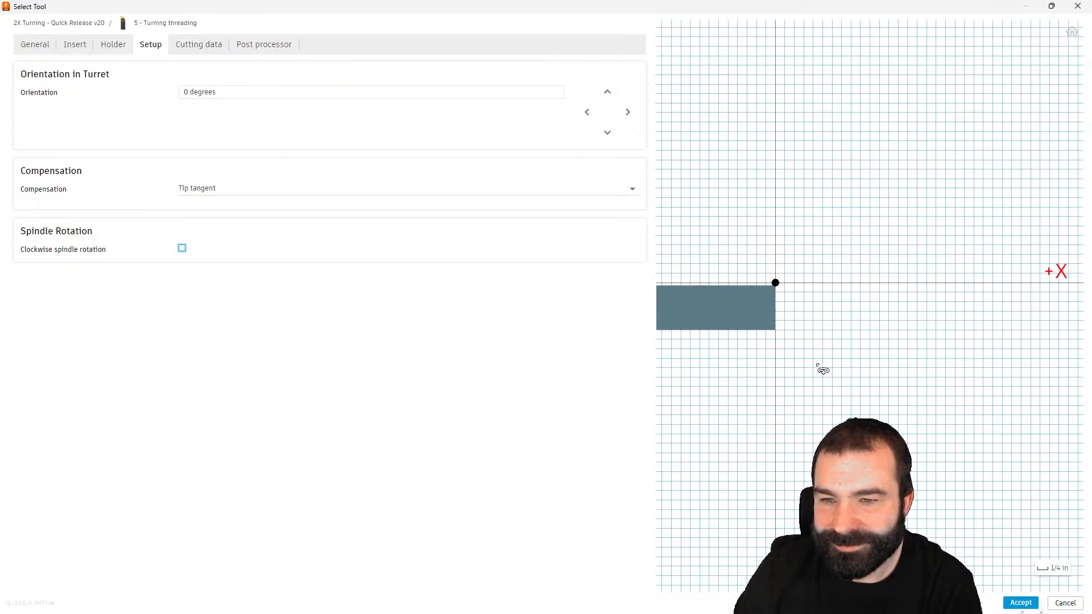
pyautogui.click(1021, 602)
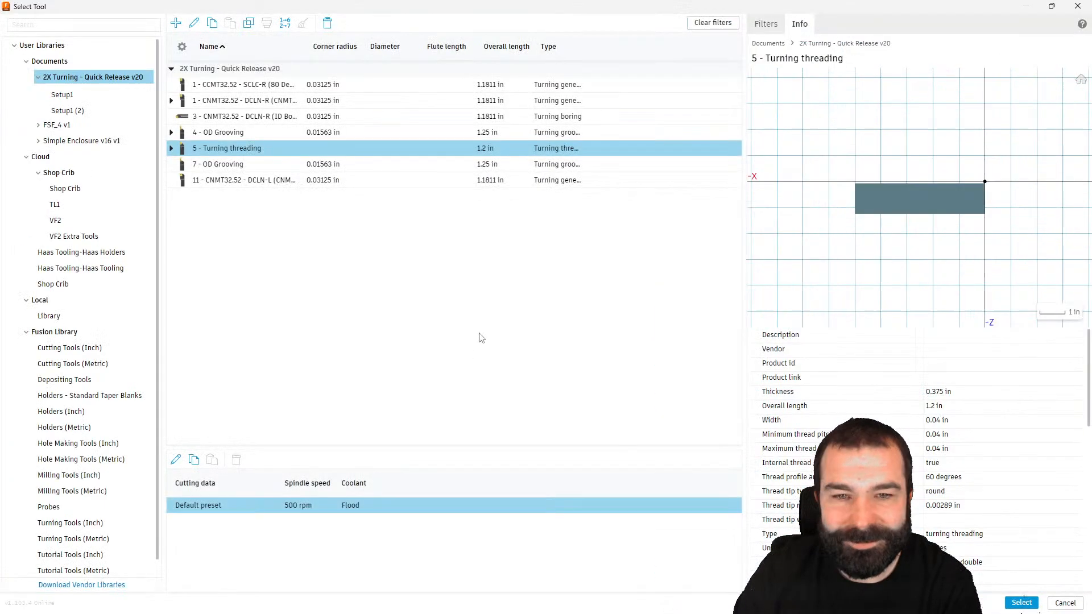
pyautogui.click(1027, 606)
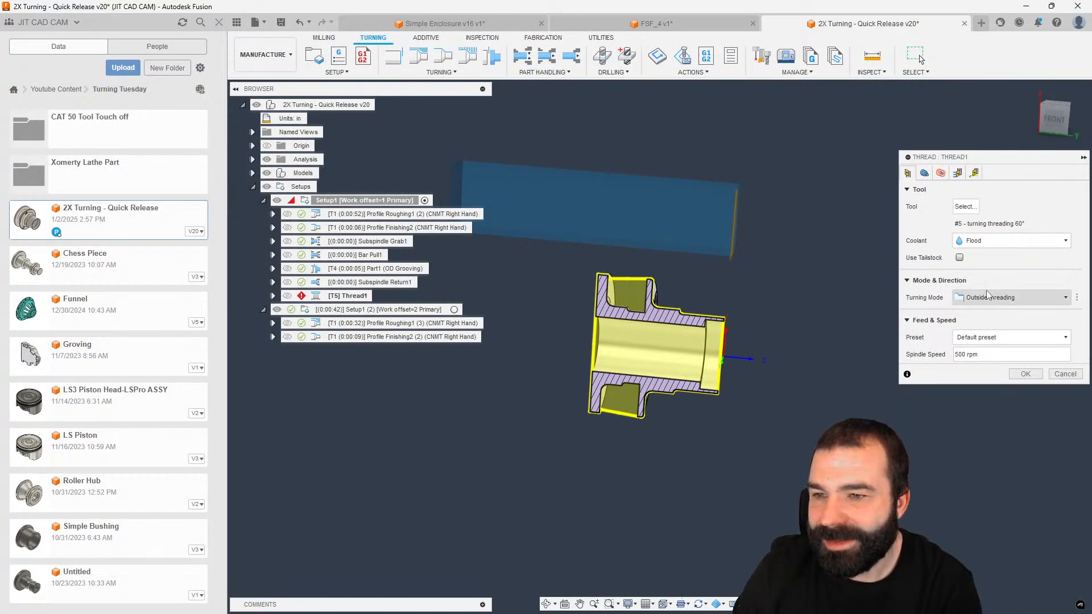
# Step: Try Inside threading mode with the edited tool and discard the Thread operation
pyautogui.click(988, 295)
pyautogui.click(990, 315)
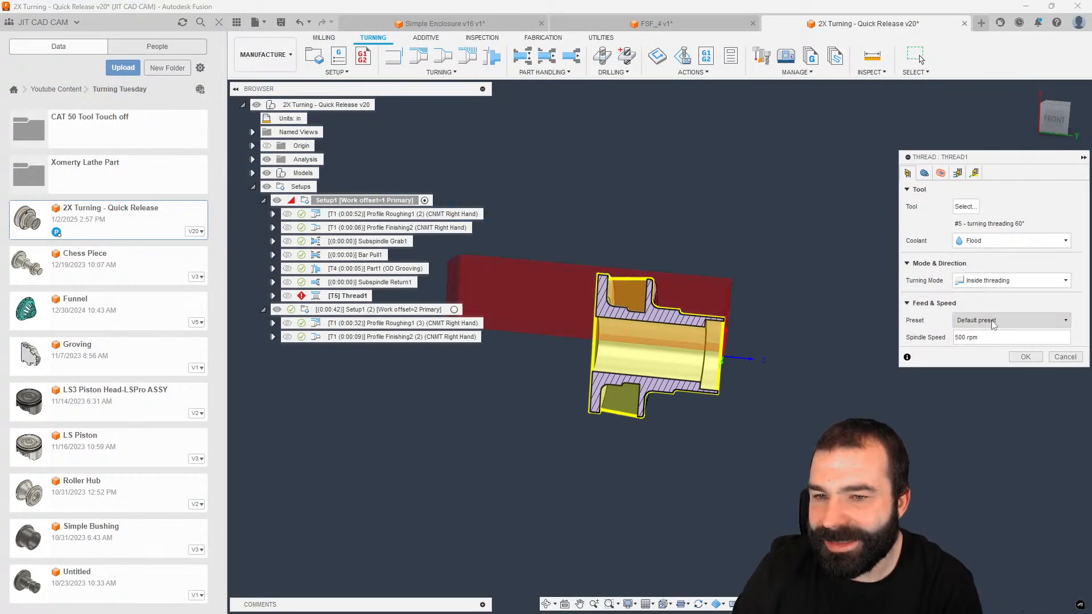
pyautogui.click(1064, 356)
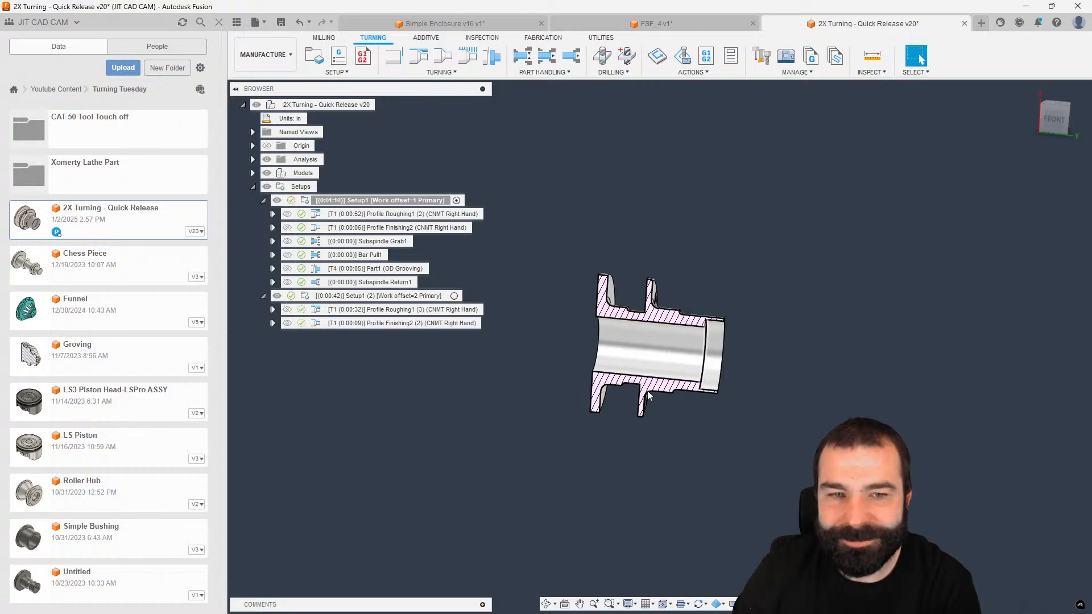
# Step: Start a new Turning Thread operation in Setup1
pyautogui.click(323, 286)
pyautogui.click(330, 308)
pyautogui.click(332, 212)
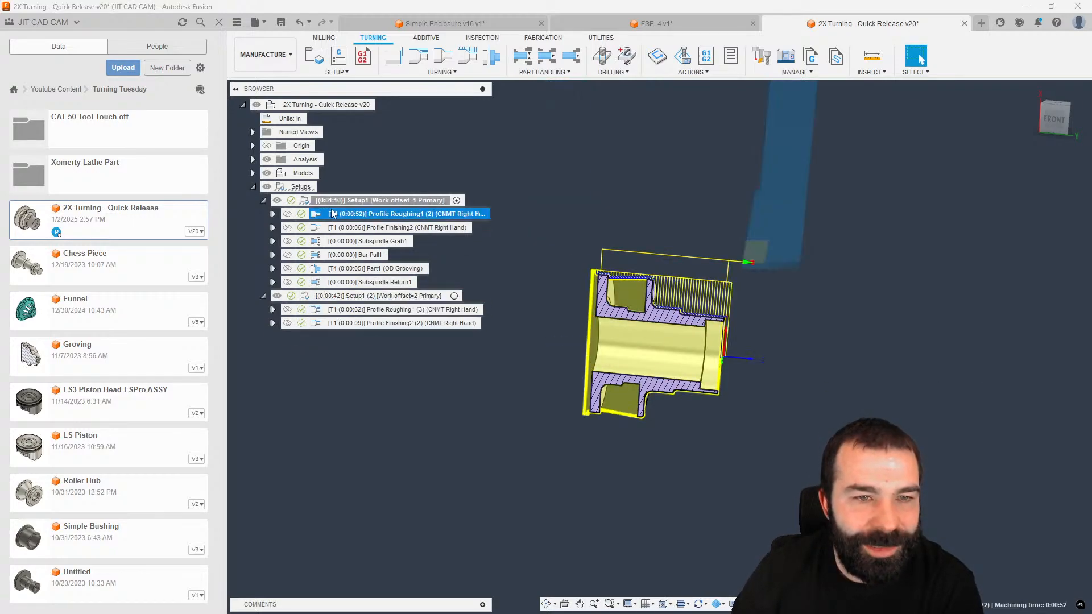
pyautogui.click(332, 201)
pyautogui.click(442, 72)
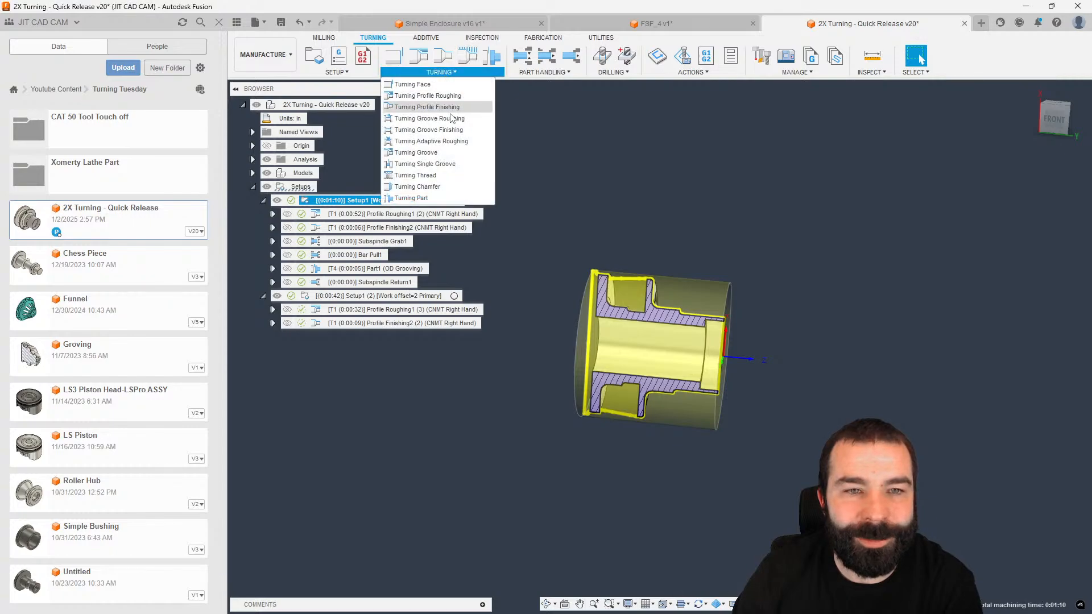
pyautogui.click(418, 175)
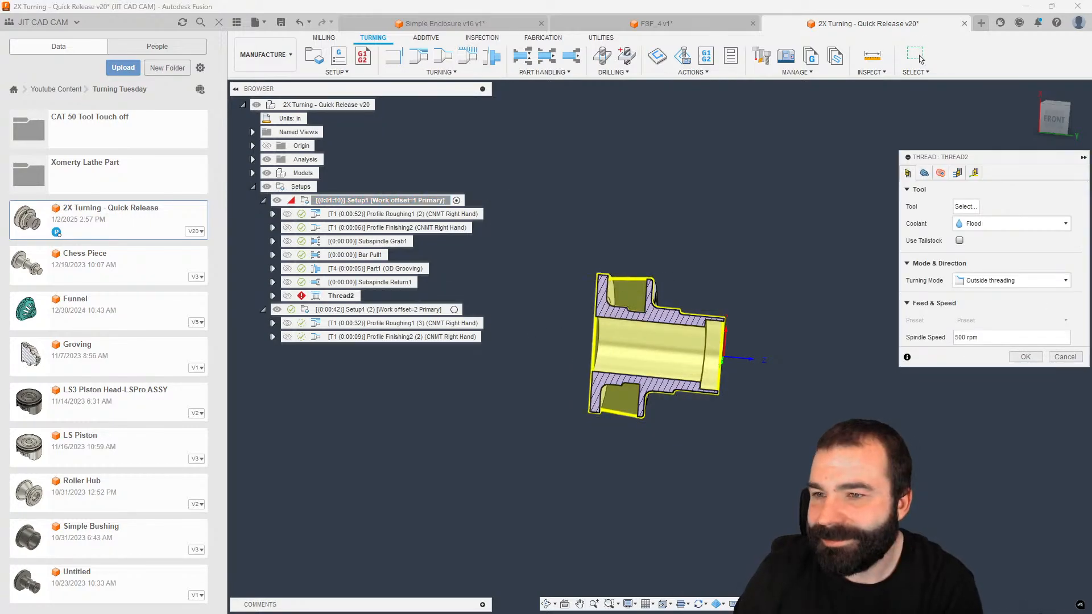
# Step: Duplicate the tool 3 ID boring bar within the document's tool library while choosing a tool for the Thread operation
pyautogui.click(965, 207)
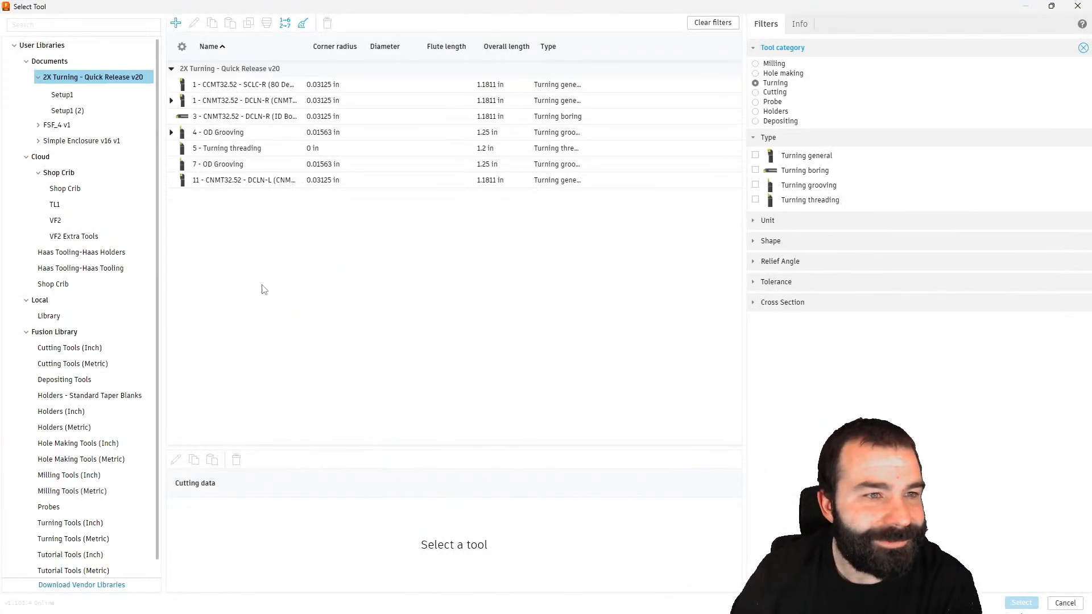
pyautogui.click(227, 119)
pyautogui.rightClick(239, 117)
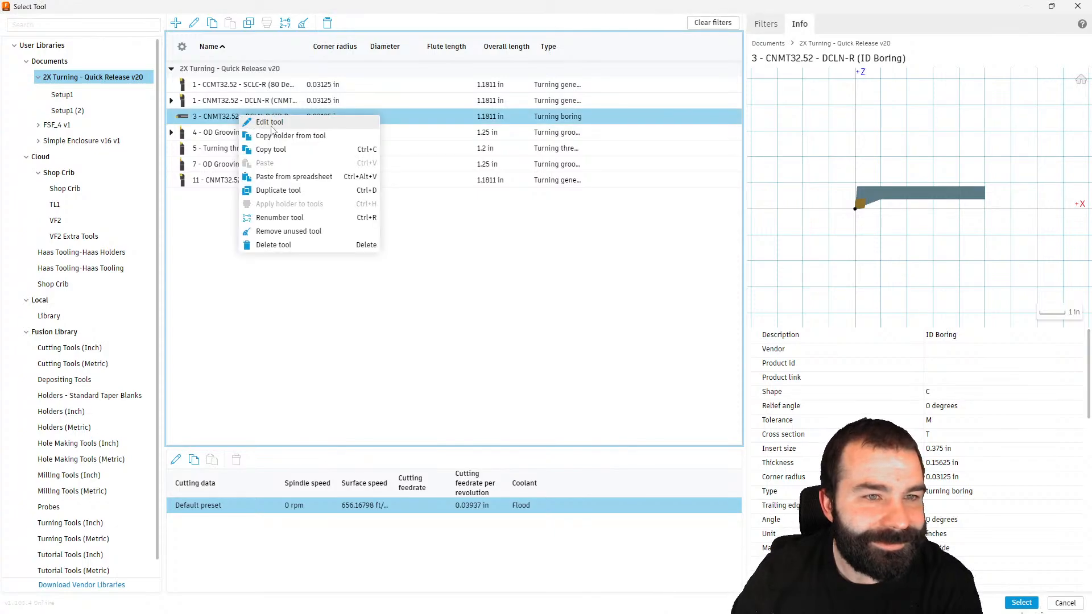
pyautogui.click(289, 149)
pyautogui.rightClick(293, 271)
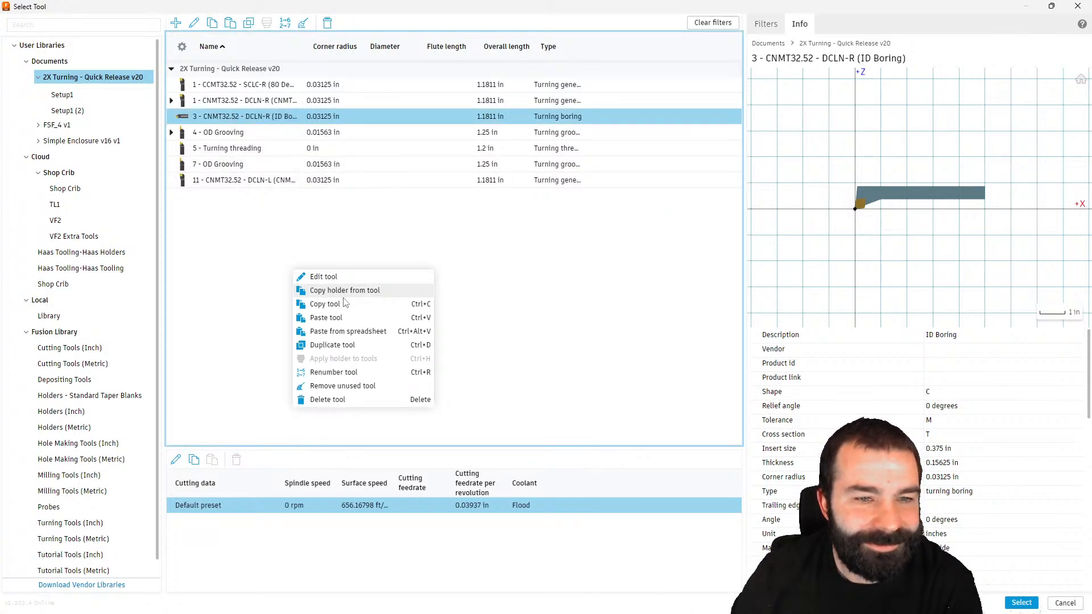
pyautogui.click(336, 318)
# Step: Try changing the copied ID boring tool's insert type to Turning threading
pyautogui.rightClick(216, 133)
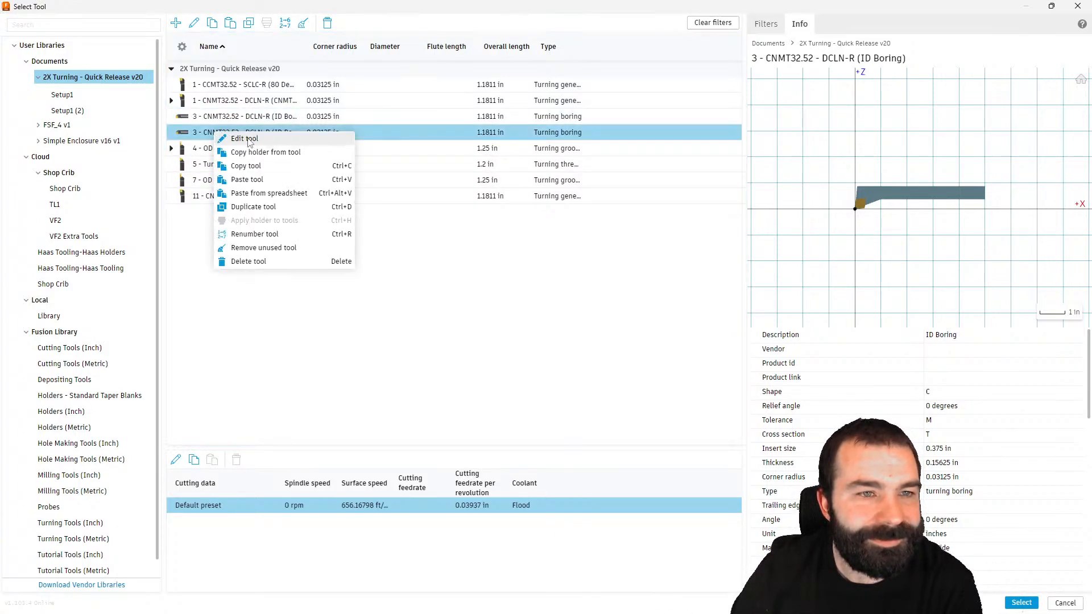
pyautogui.click(249, 141)
pyautogui.click(71, 46)
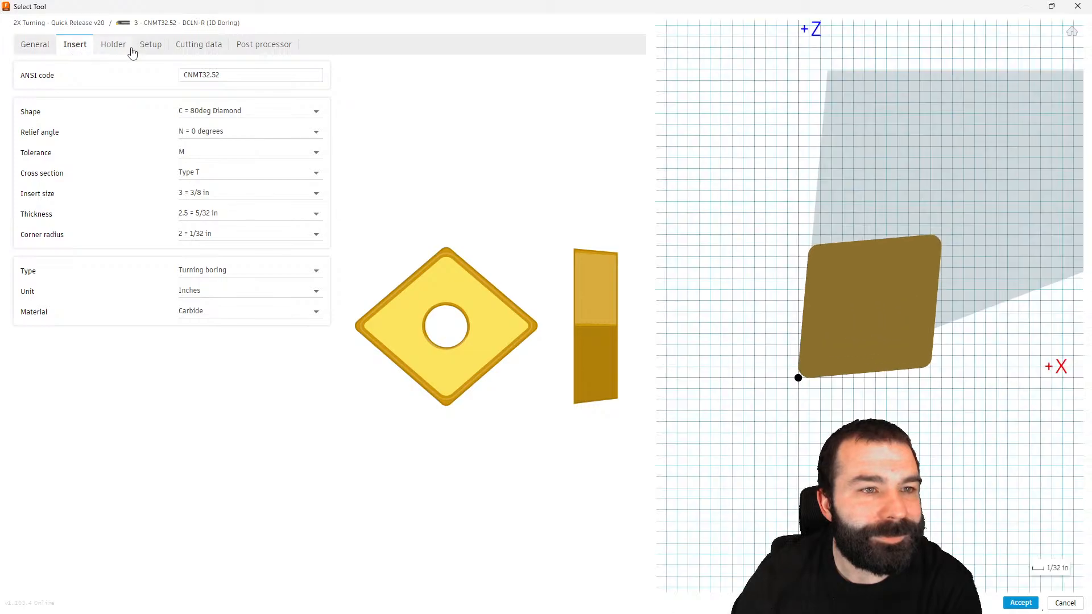
pyautogui.click(127, 55)
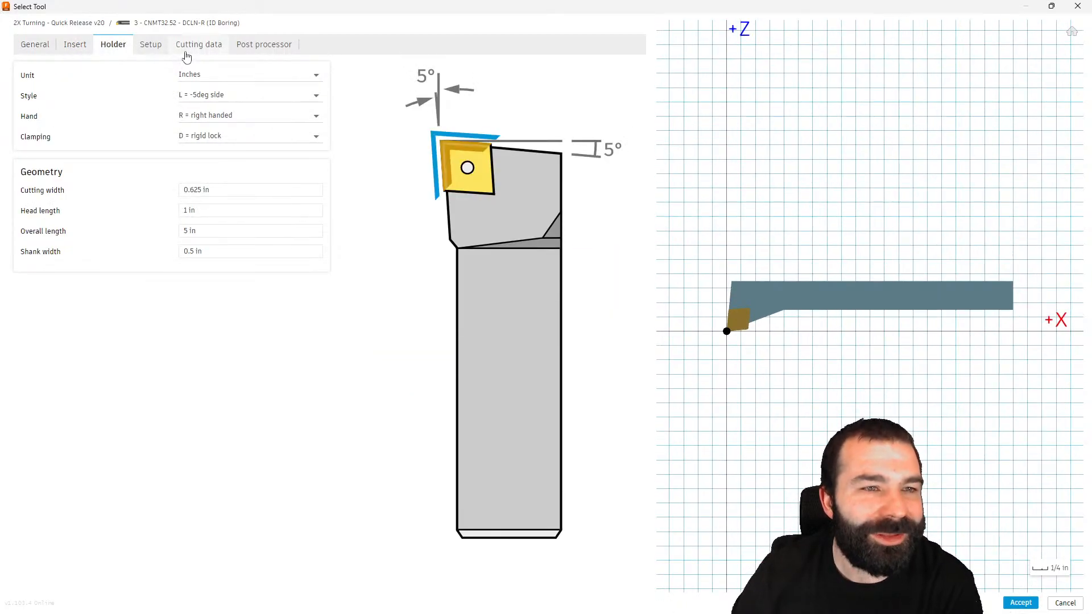
pyautogui.click(86, 50)
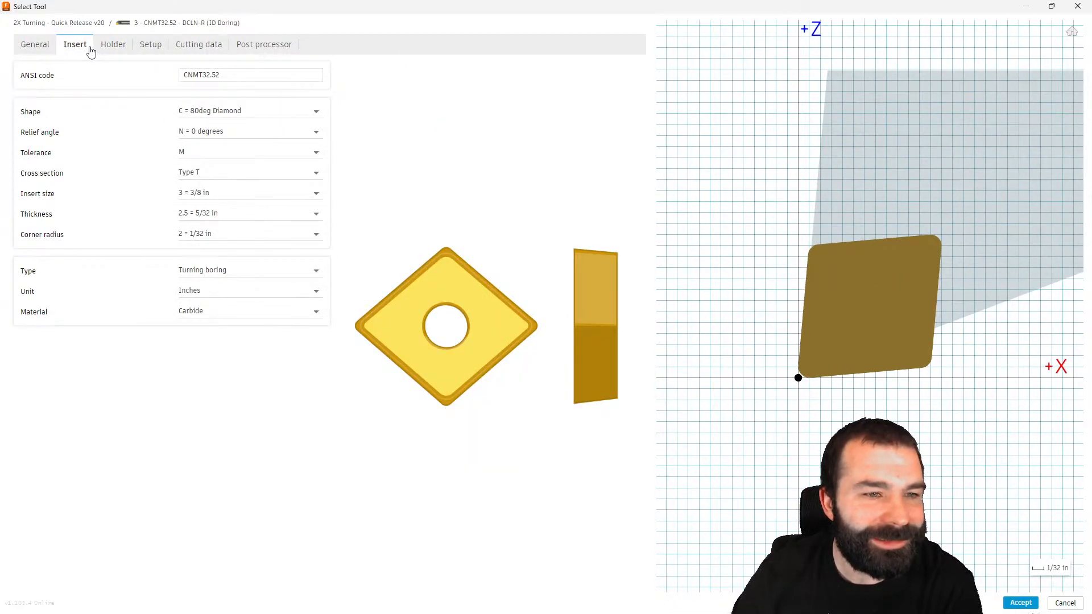
pyautogui.click(246, 271)
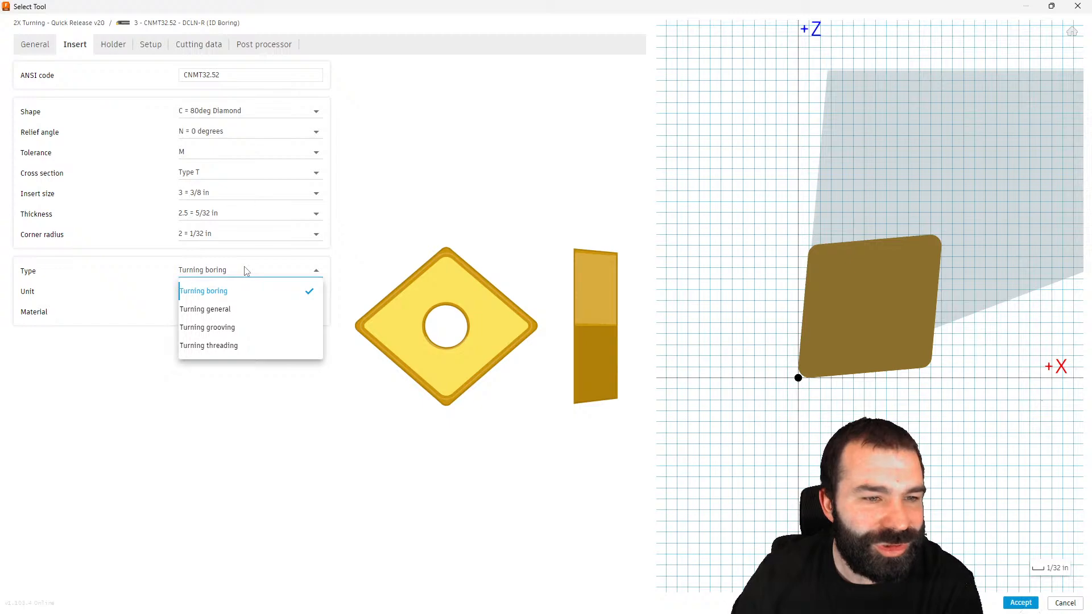
pyautogui.click(228, 348)
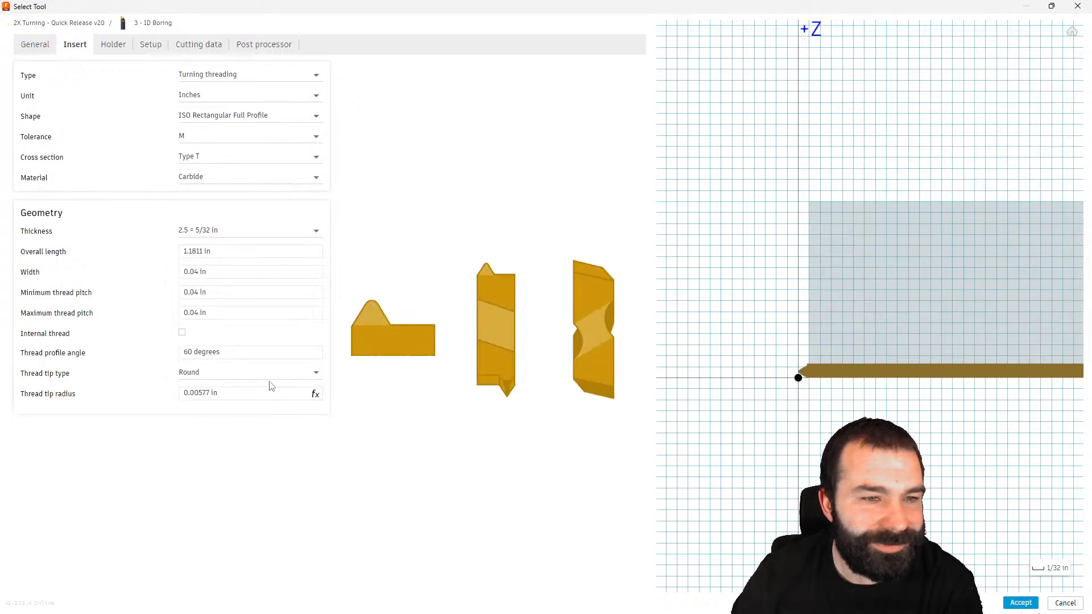
# Step: Try enabling Internal thread for the copied tool's insert and check its geometry preview
pyautogui.click(182, 334)
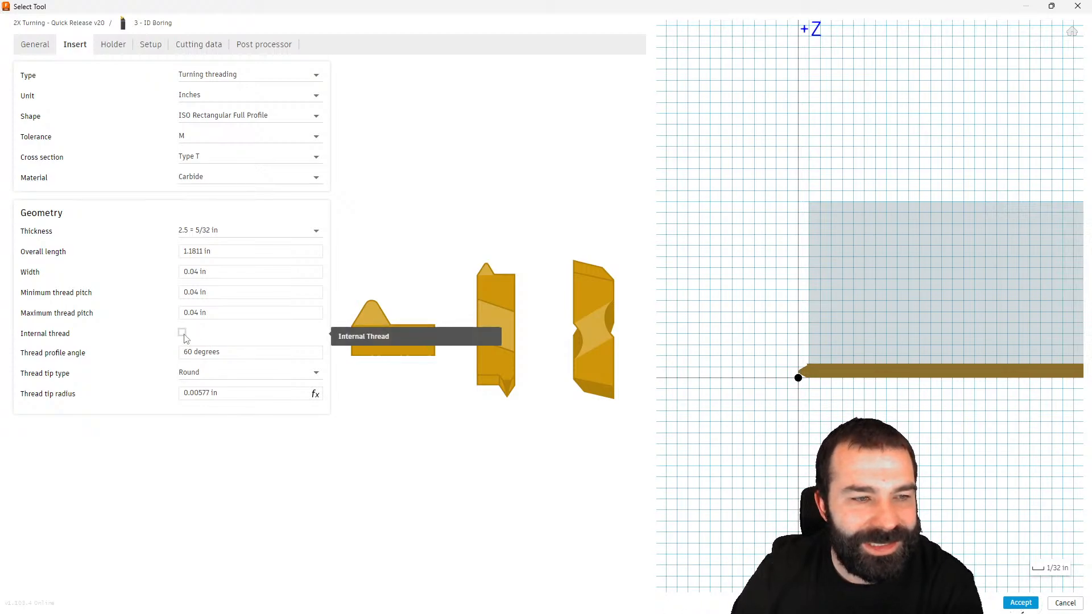
pyautogui.click(183, 335)
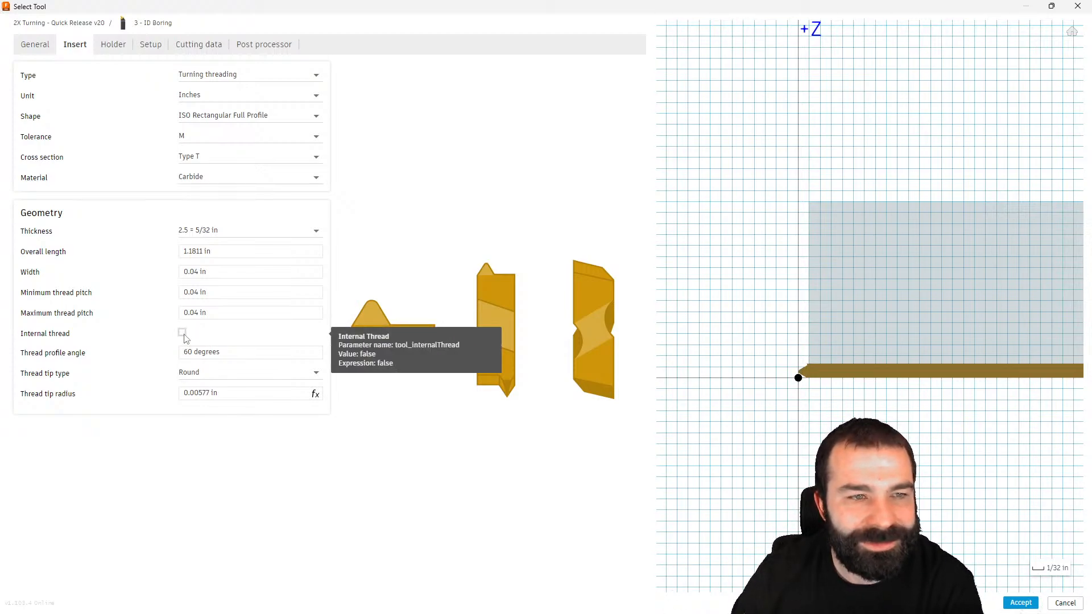
pyautogui.click(184, 335)
pyautogui.scroll(-2, 760, 322)
pyautogui.scroll(-2, 762, 327)
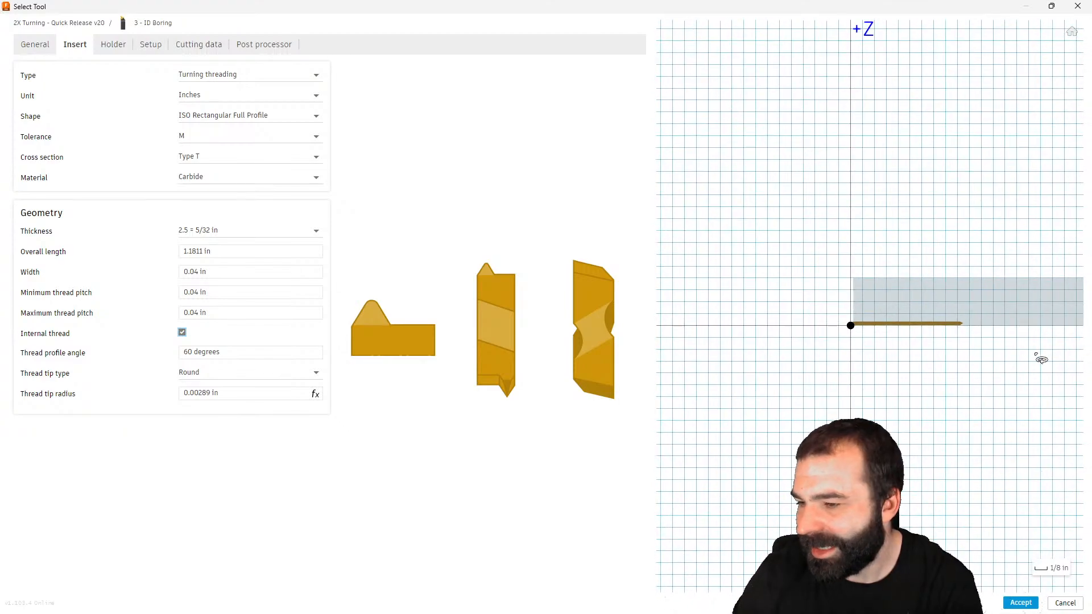
pyautogui.scroll(2, 1009, 353)
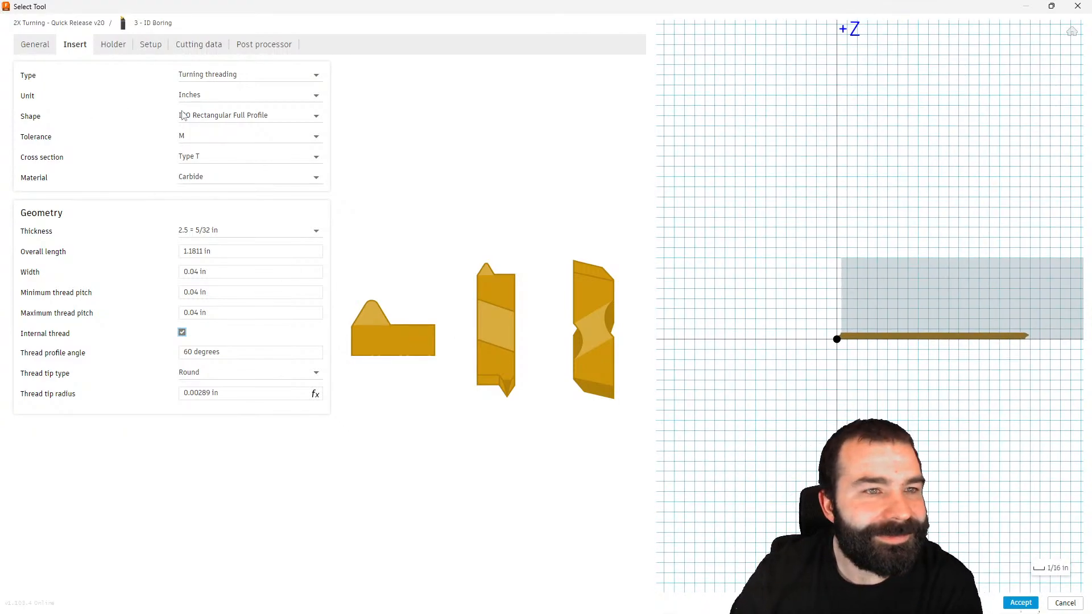
# Step: Try the ISO Triangular Full Profile shape for the copied tool's threading insert
pyautogui.click(239, 79)
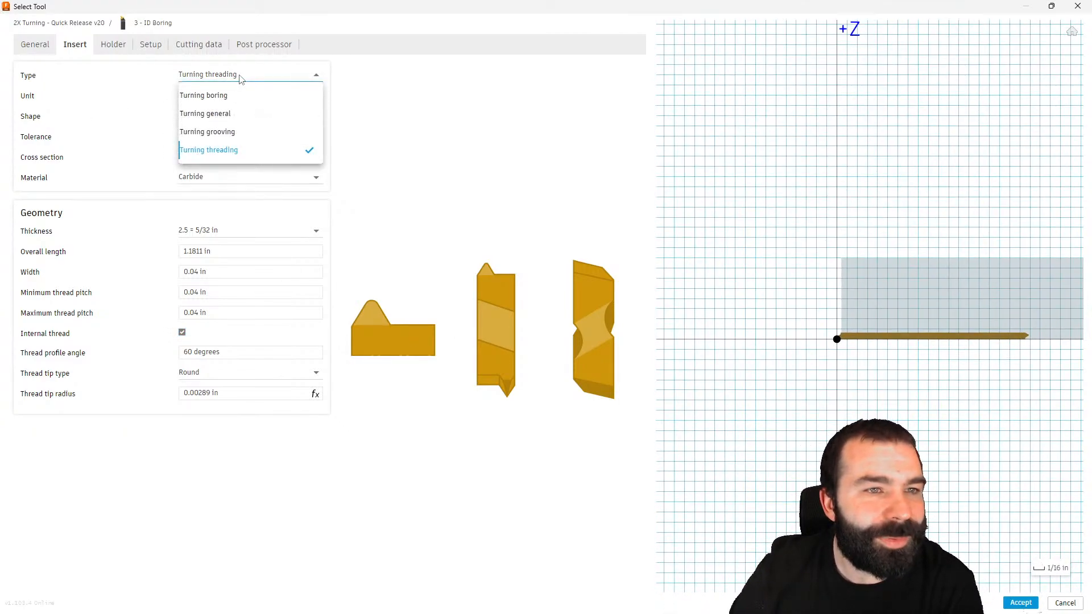
pyautogui.click(240, 79)
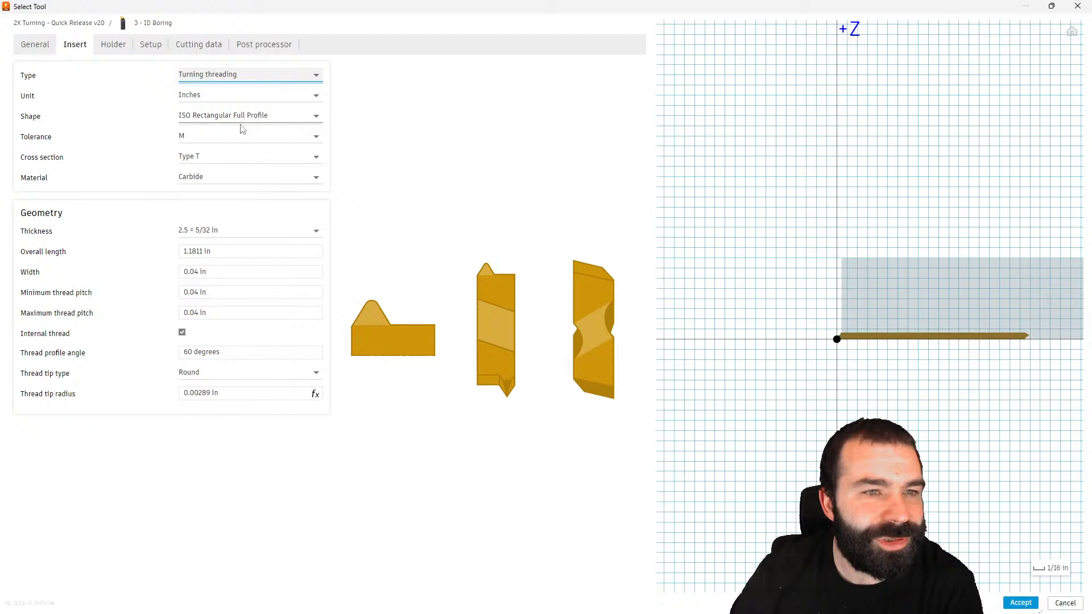
pyautogui.click(239, 116)
pyautogui.click(234, 157)
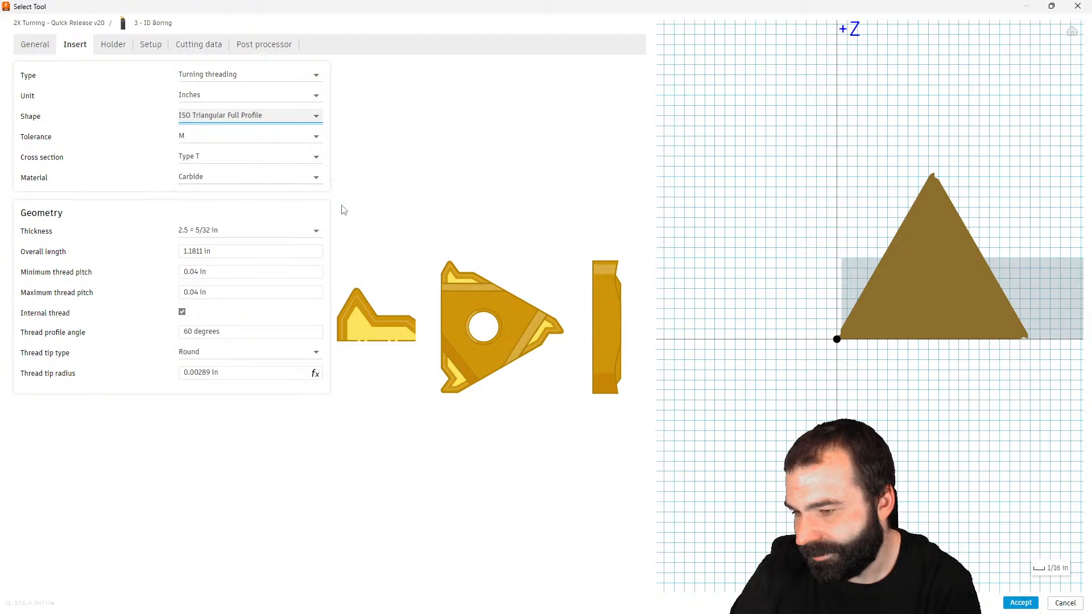
# Step: Try the Internal Threading holder style on the copied tool and discard all of its edits
pyautogui.click(135, 45)
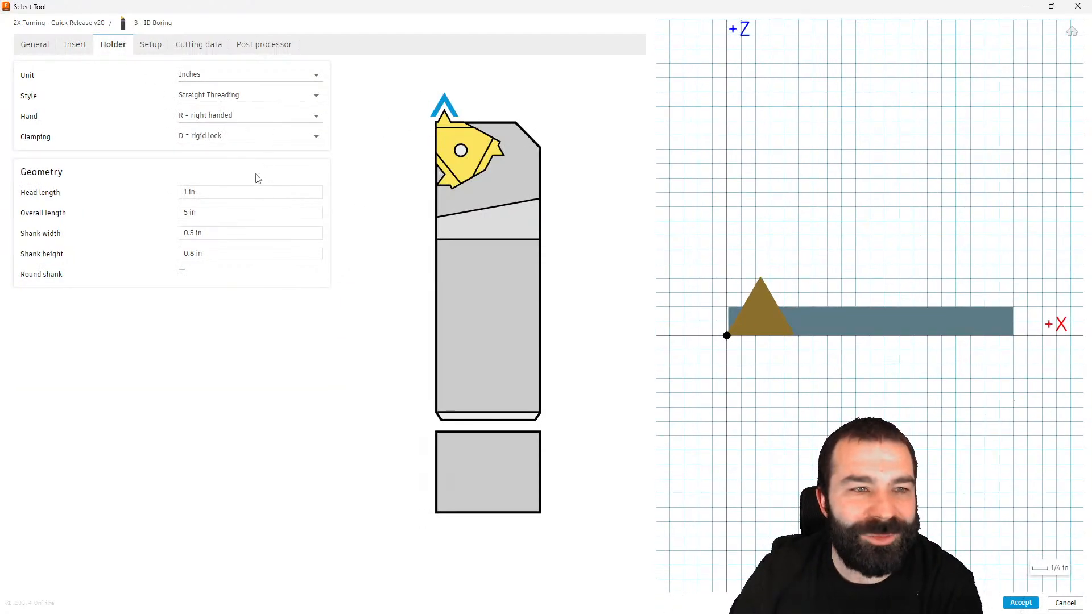
pyautogui.click(251, 95)
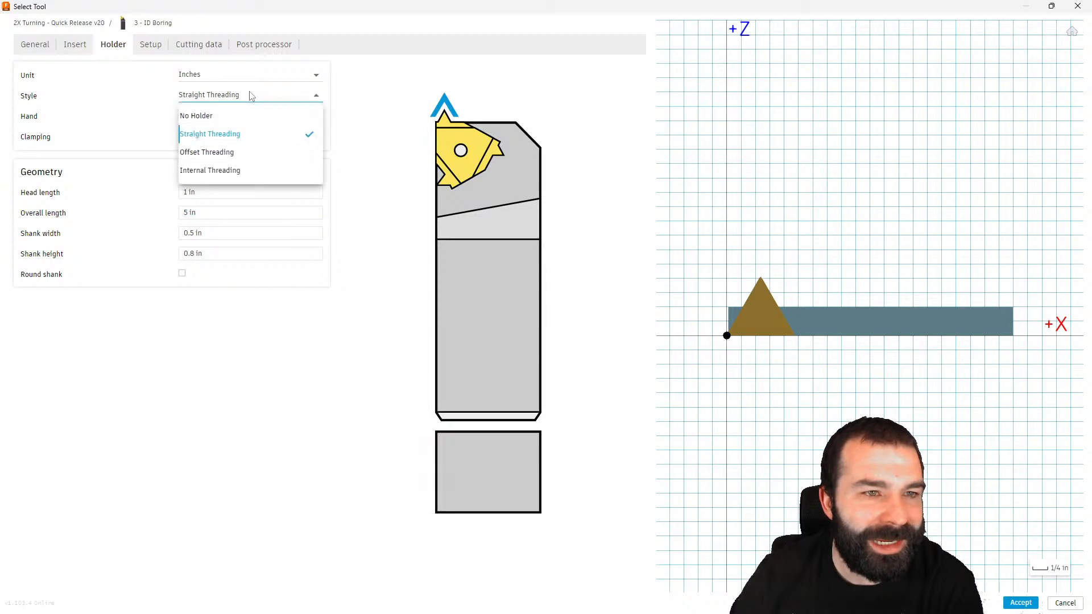
pyautogui.click(242, 173)
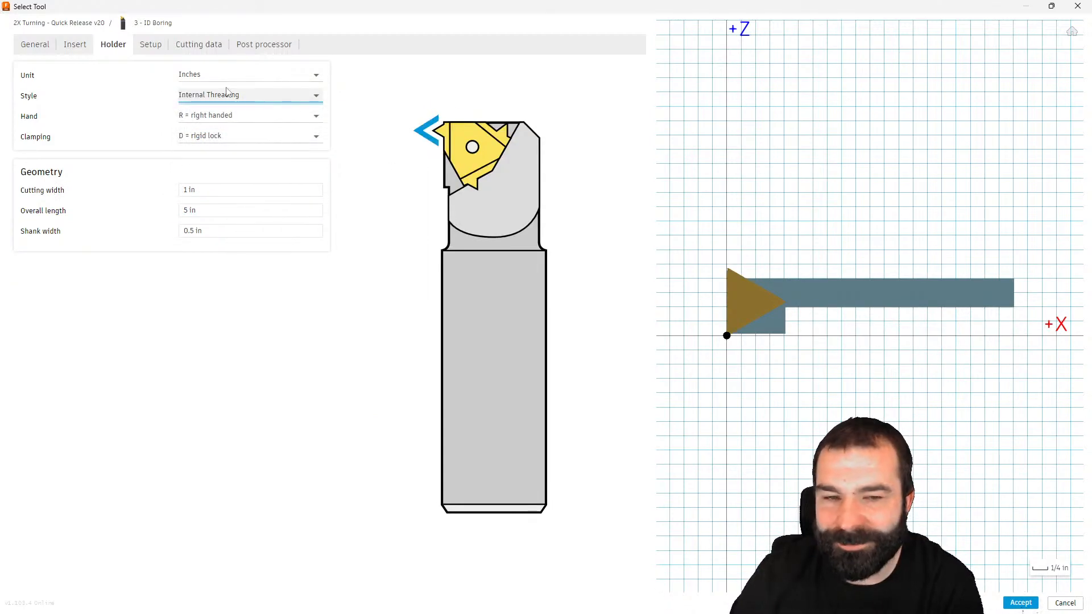
pyautogui.click(1065, 604)
# Step: Edit tool 5, the Turning threading tool, and set its holder style to Internal Threading
pyautogui.click(227, 179)
pyautogui.click(233, 165)
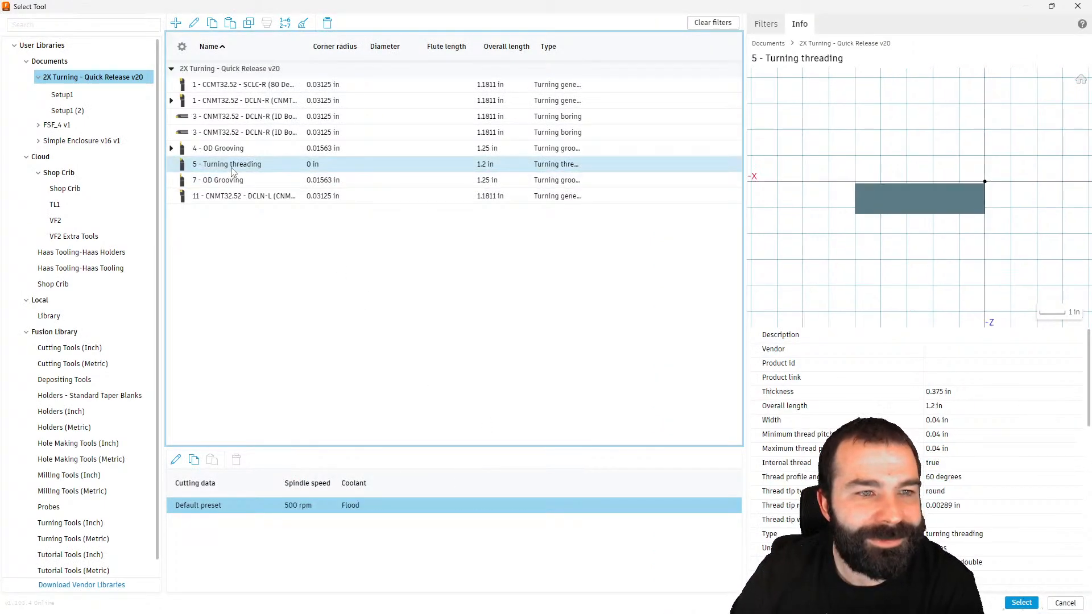
pyautogui.rightClick(233, 170)
pyautogui.click(242, 167)
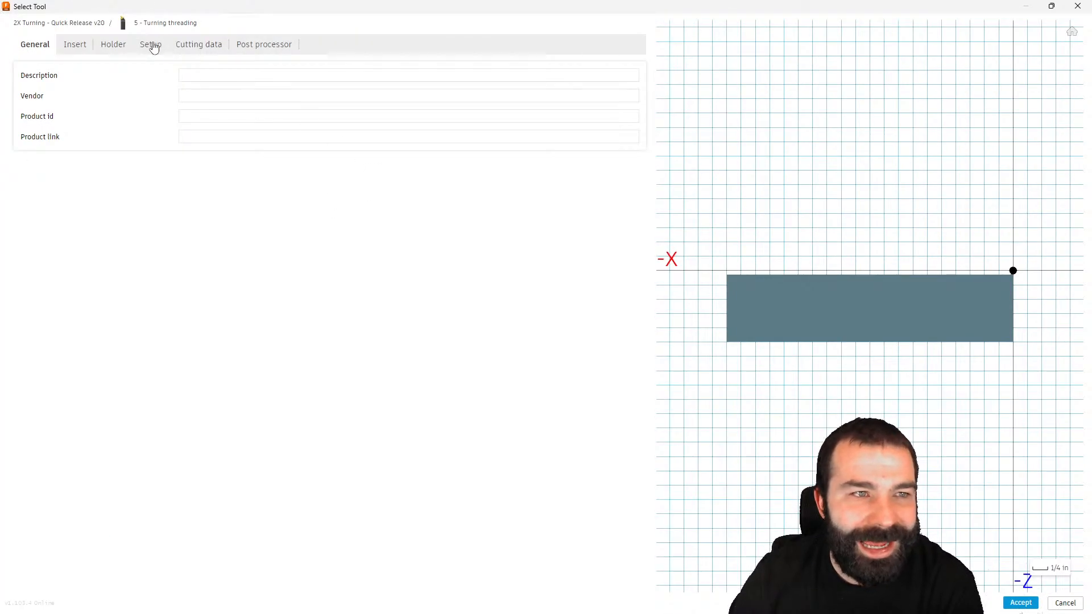
pyautogui.click(130, 47)
pyautogui.click(153, 47)
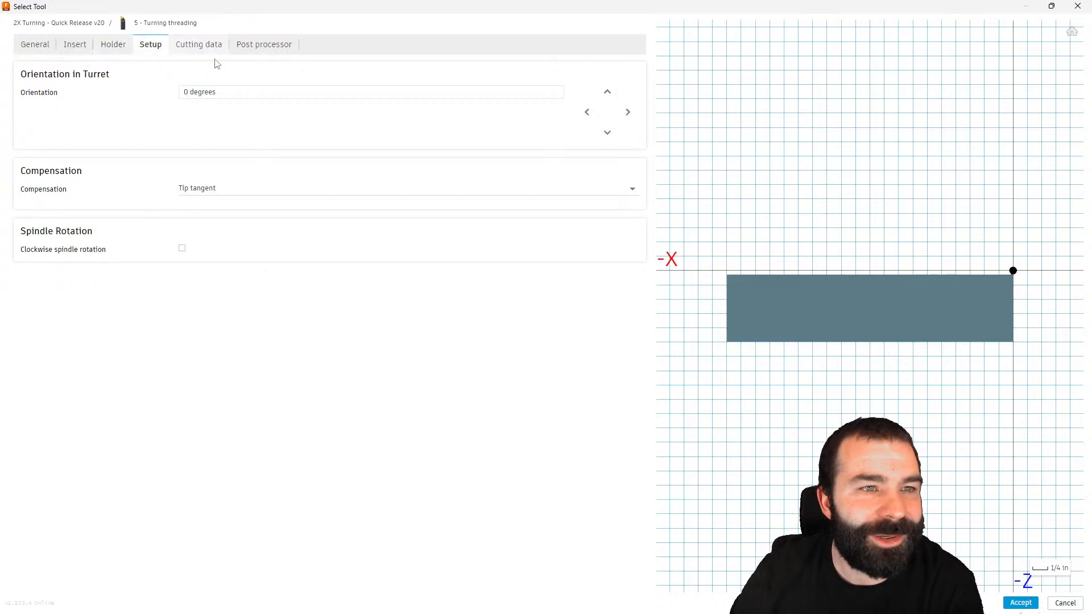
pyautogui.click(197, 49)
pyautogui.click(119, 51)
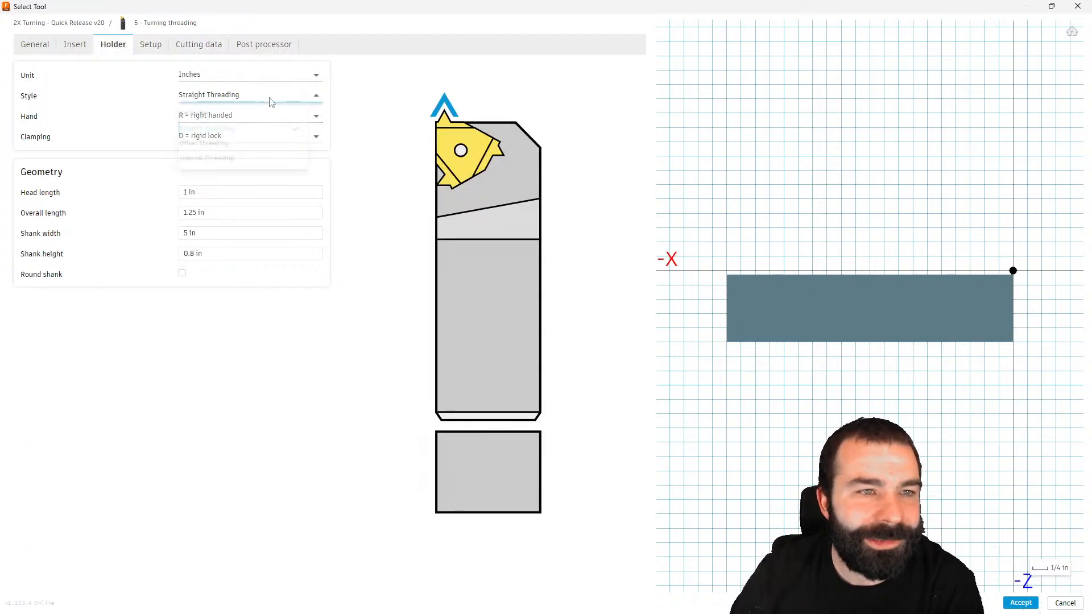
pyautogui.click(270, 96)
pyautogui.click(228, 170)
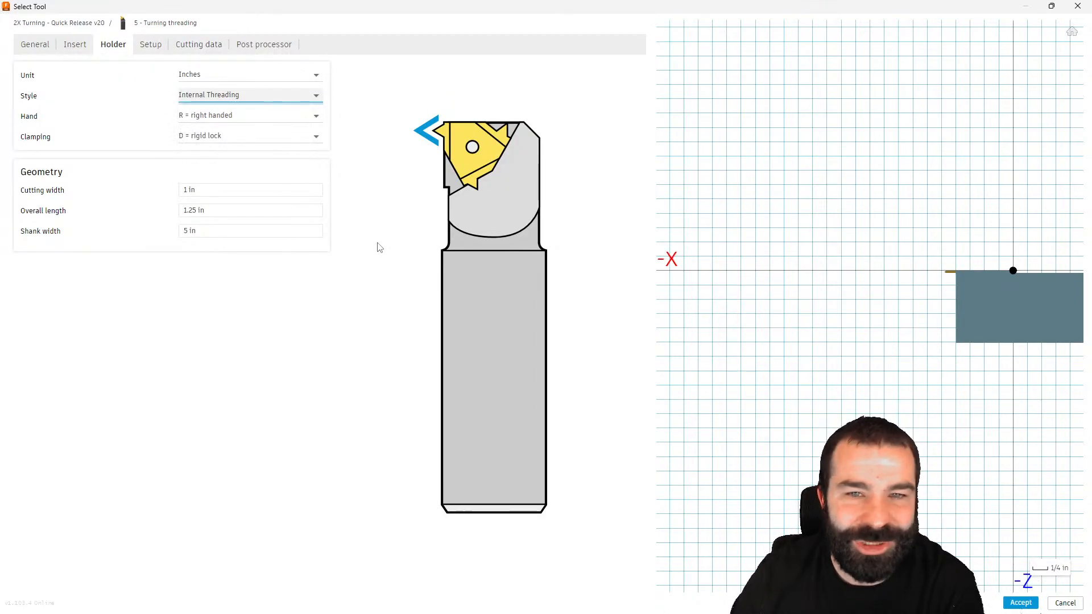
# Step: Examine the threading tool's turret setup, holder hand options and insert settings against the tool preview
pyautogui.click(161, 45)
pyautogui.scroll(-5, 811, 364)
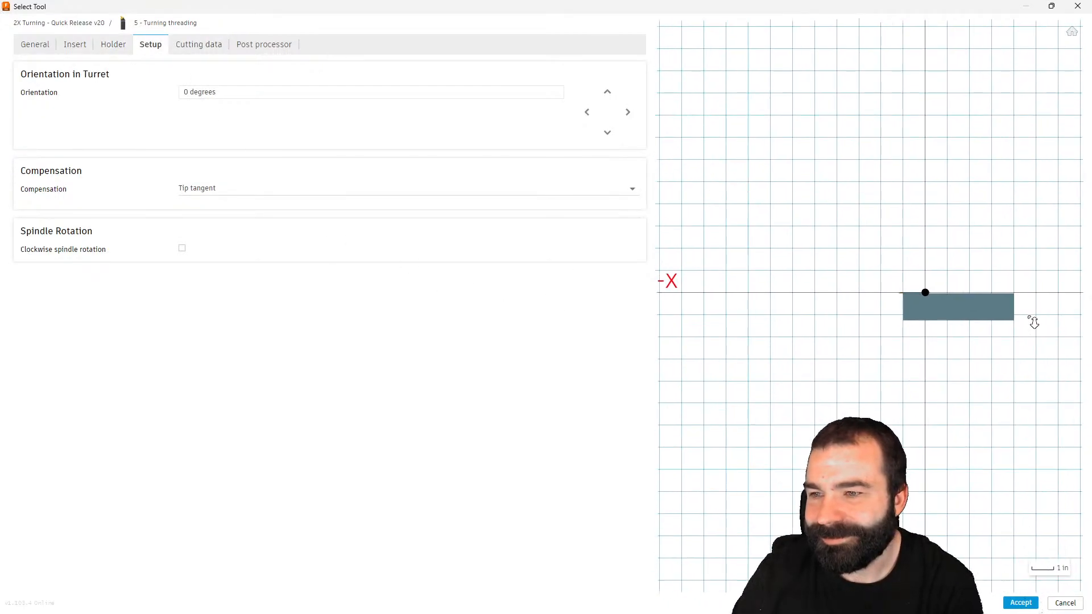
pyautogui.scroll(6, 1001, 305)
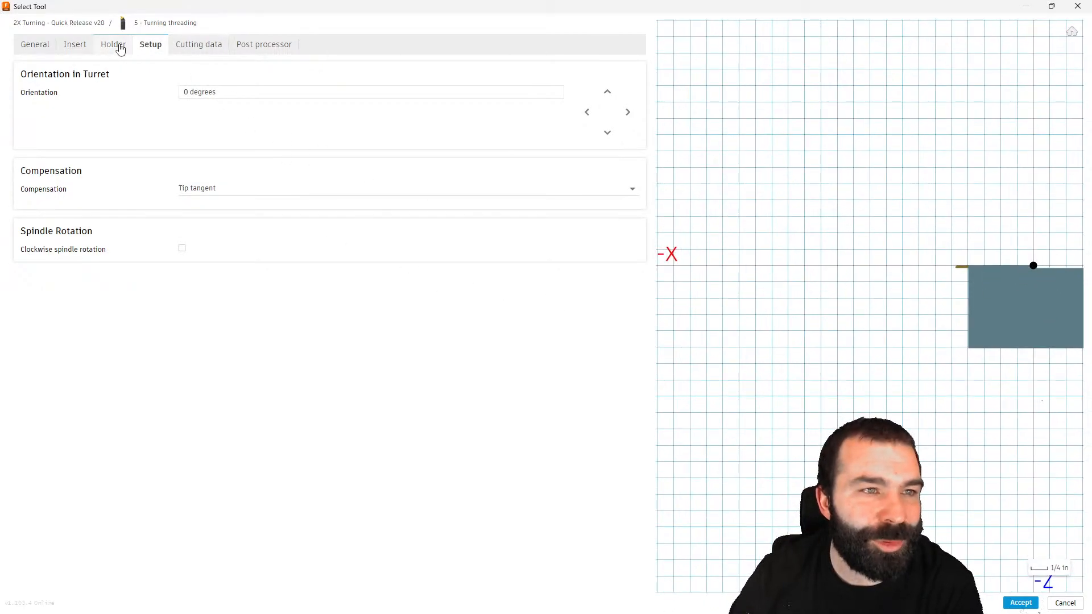
pyautogui.click(116, 46)
pyautogui.click(238, 118)
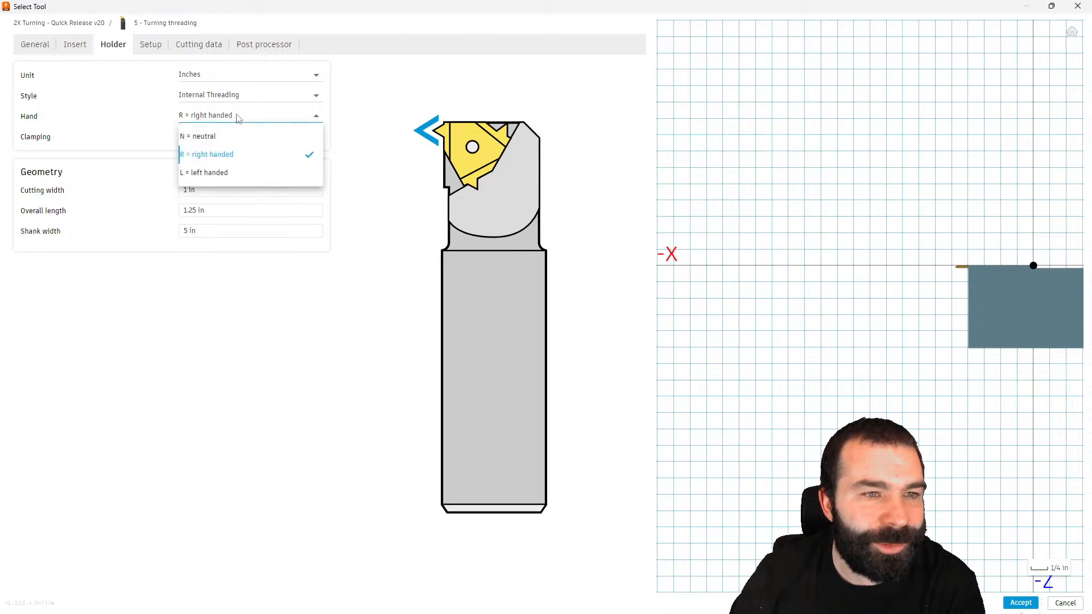
pyautogui.click(238, 116)
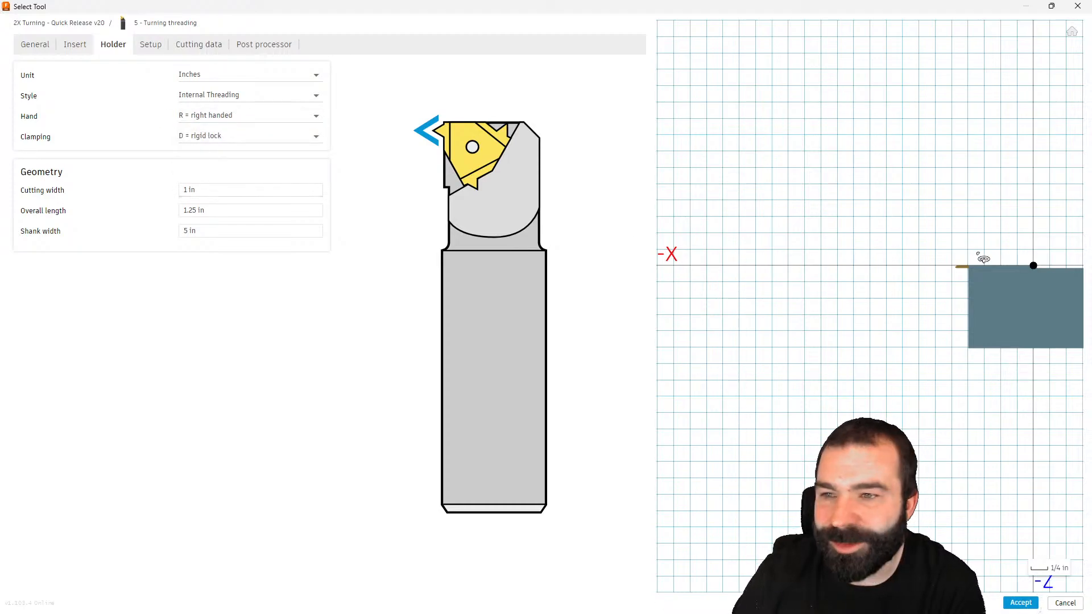
pyautogui.click(85, 44)
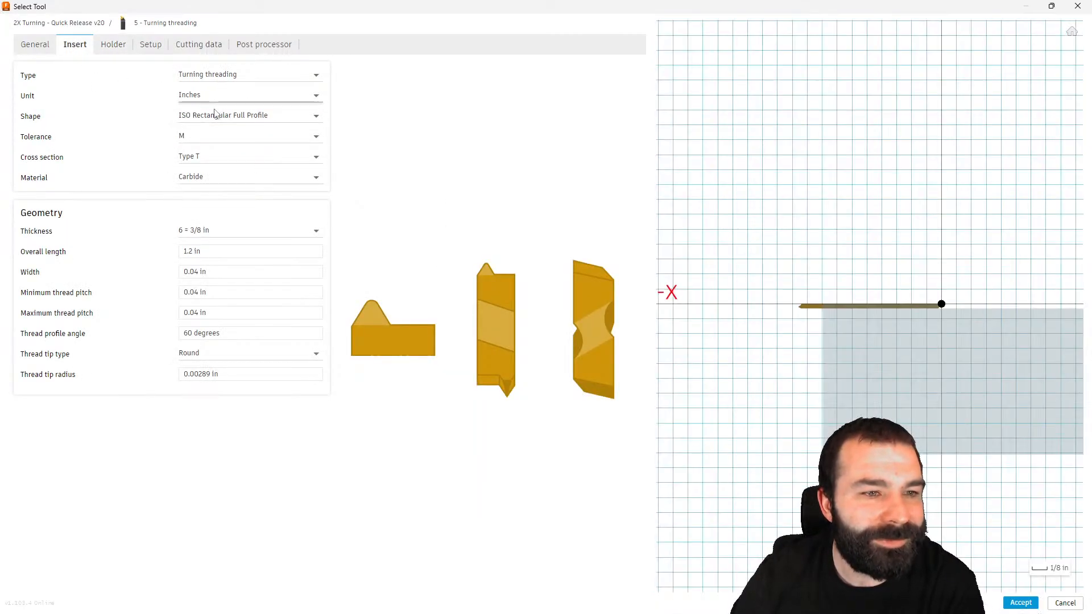
pyautogui.click(112, 43)
pyautogui.click(76, 45)
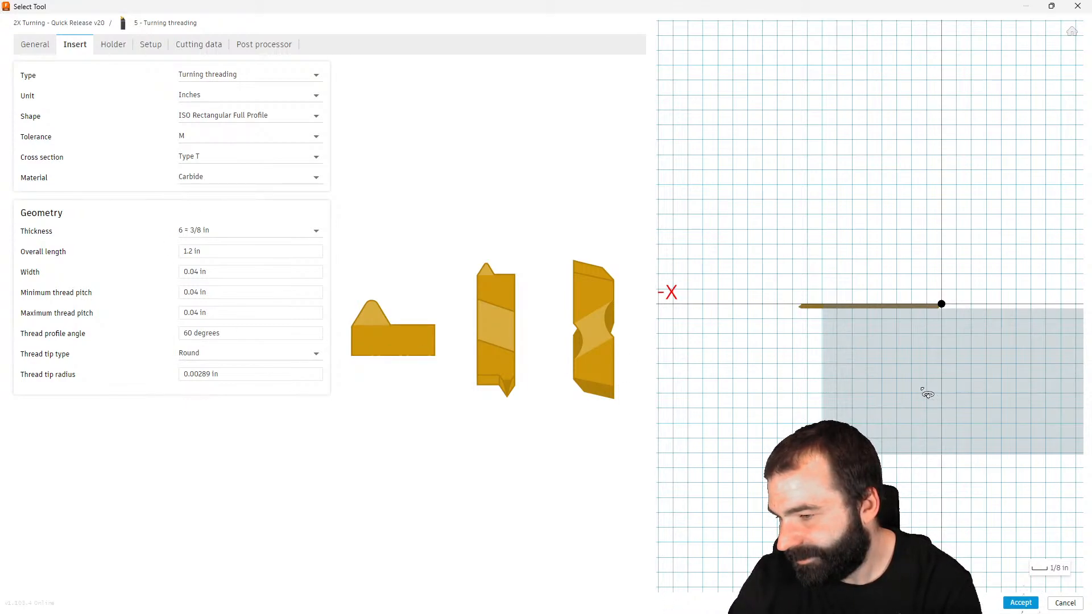
pyautogui.scroll(-1, 864, 371)
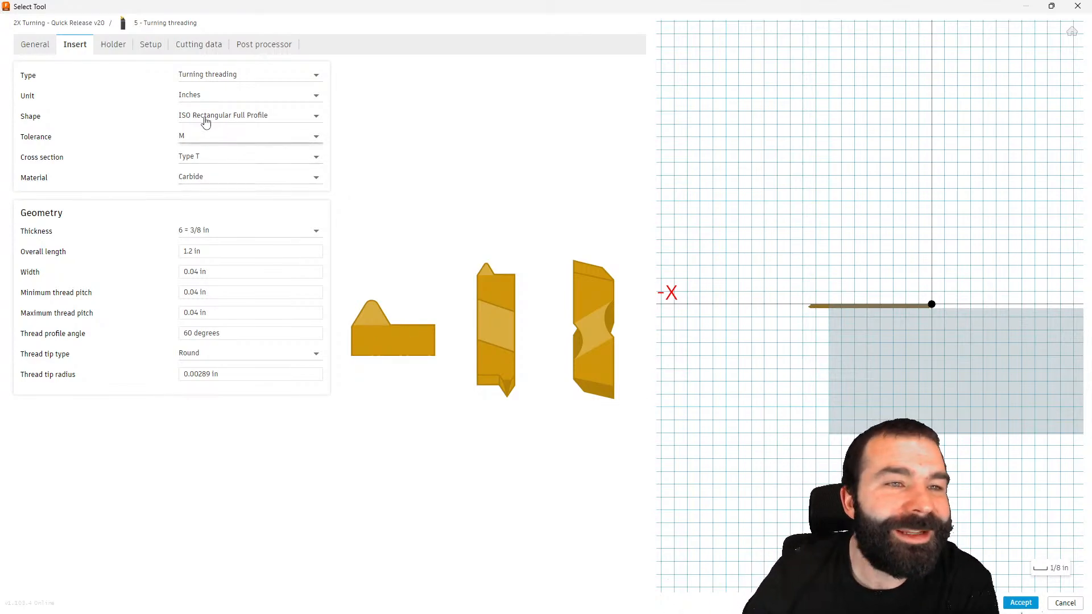
pyautogui.click(151, 51)
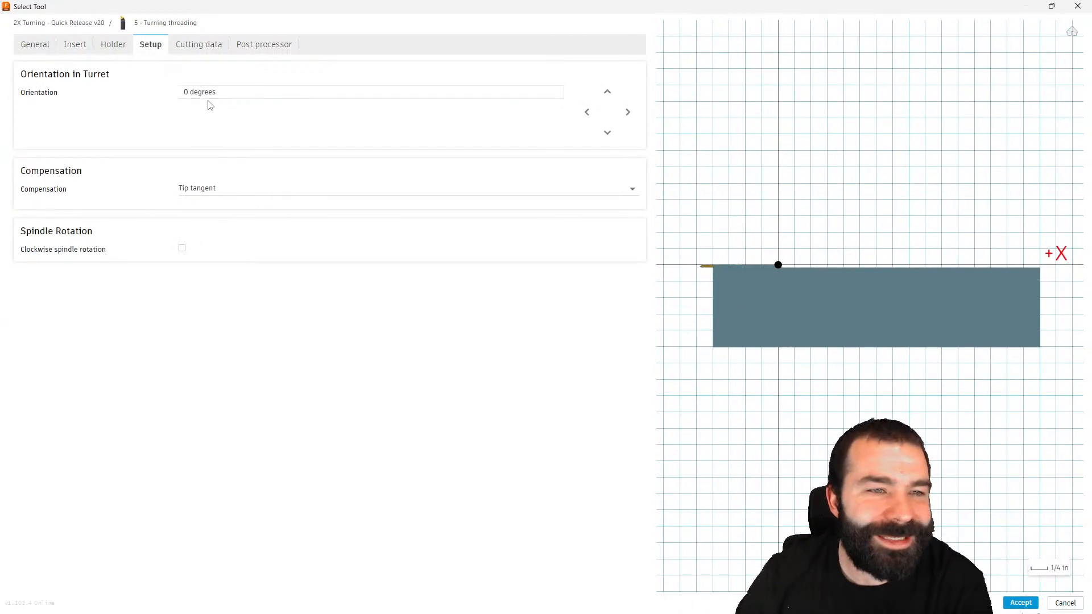
# Step: Check the internal holder's cutting width, overall length and shank width fields, keeping the hand as R = right handed
pyautogui.click(113, 45)
pyautogui.click(205, 190)
pyautogui.click(210, 211)
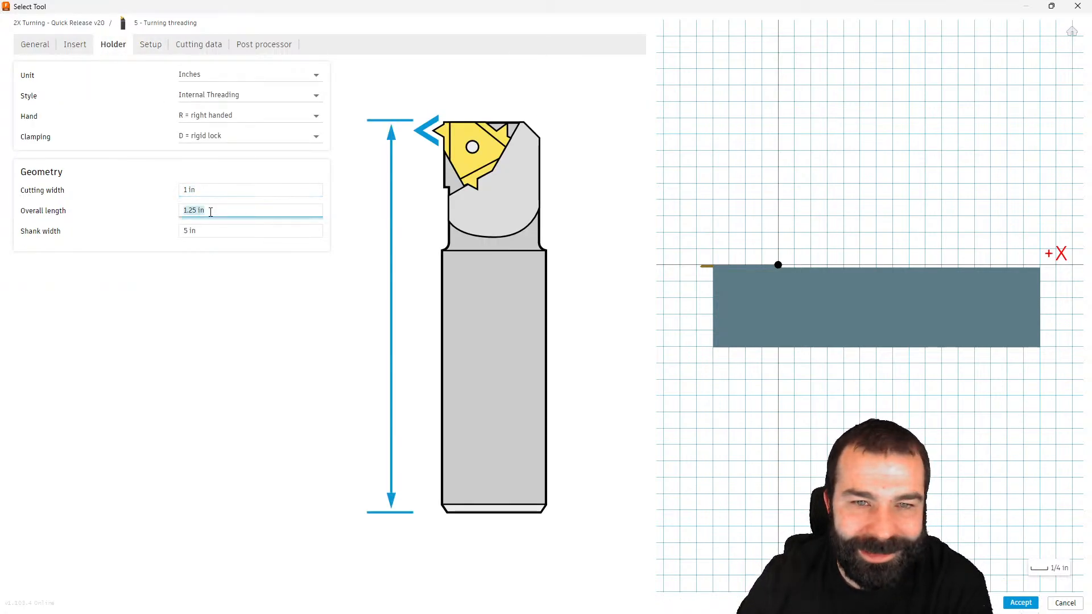
pyautogui.click(222, 230)
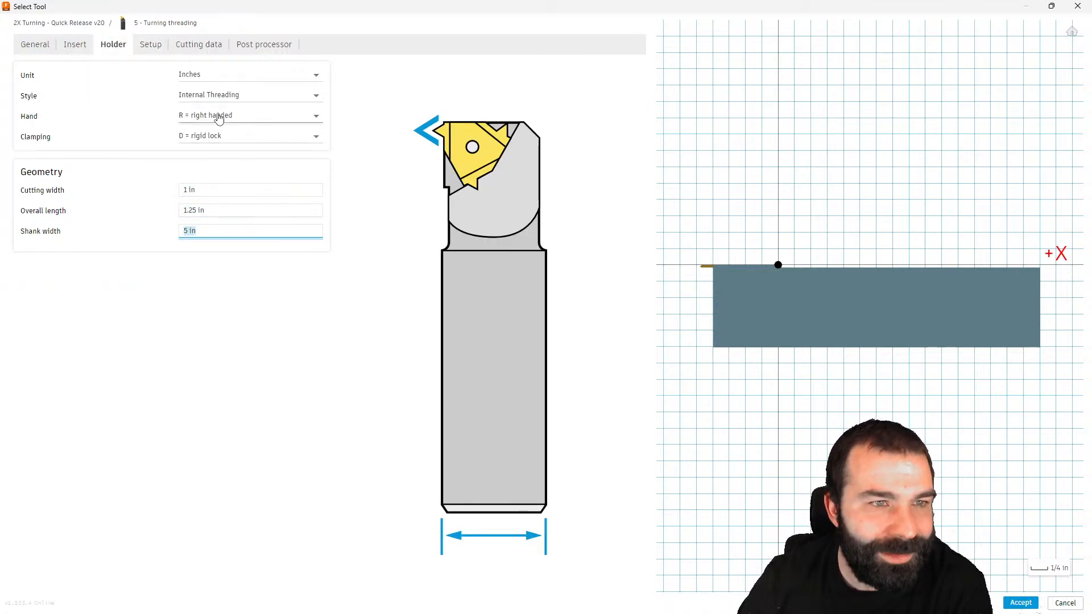
pyautogui.click(239, 114)
pyautogui.click(239, 152)
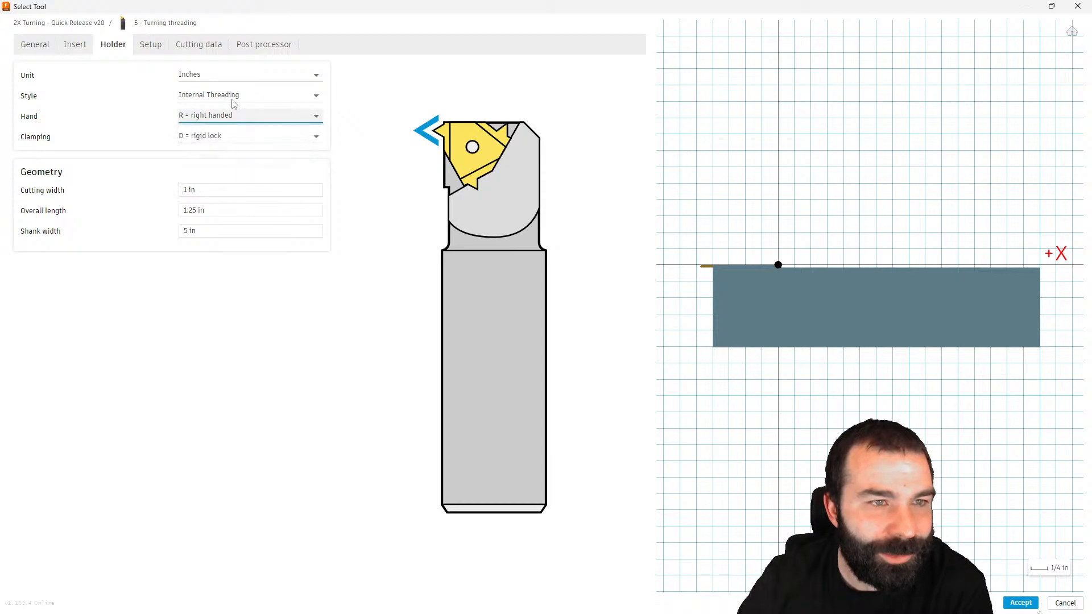
# Step: Change the threading insert's shape to ISO Triangular Full Profile and inspect it in the tool preview
pyautogui.click(89, 48)
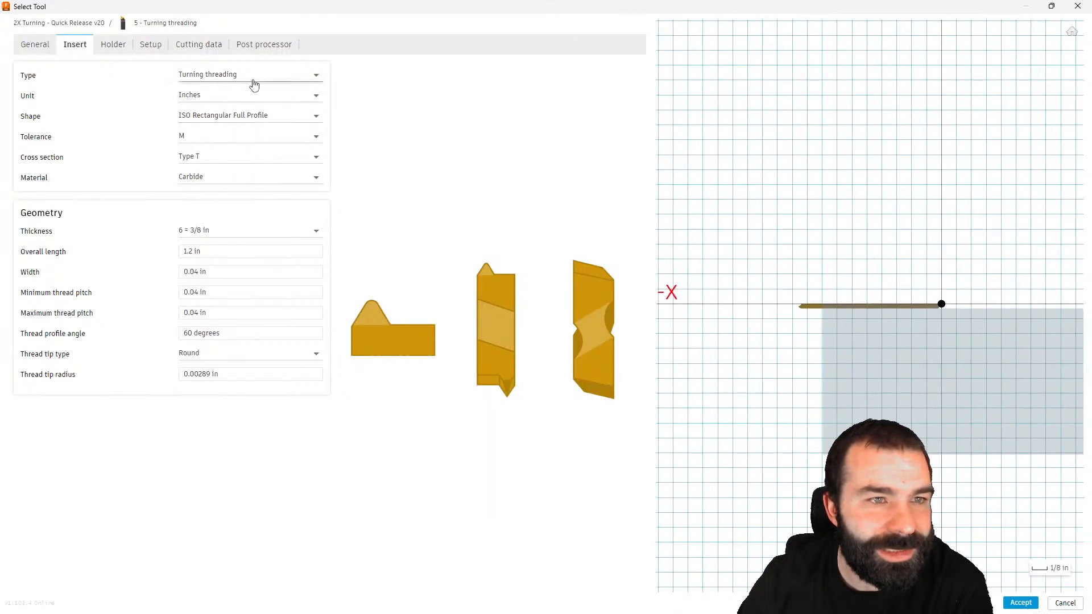
pyautogui.click(254, 76)
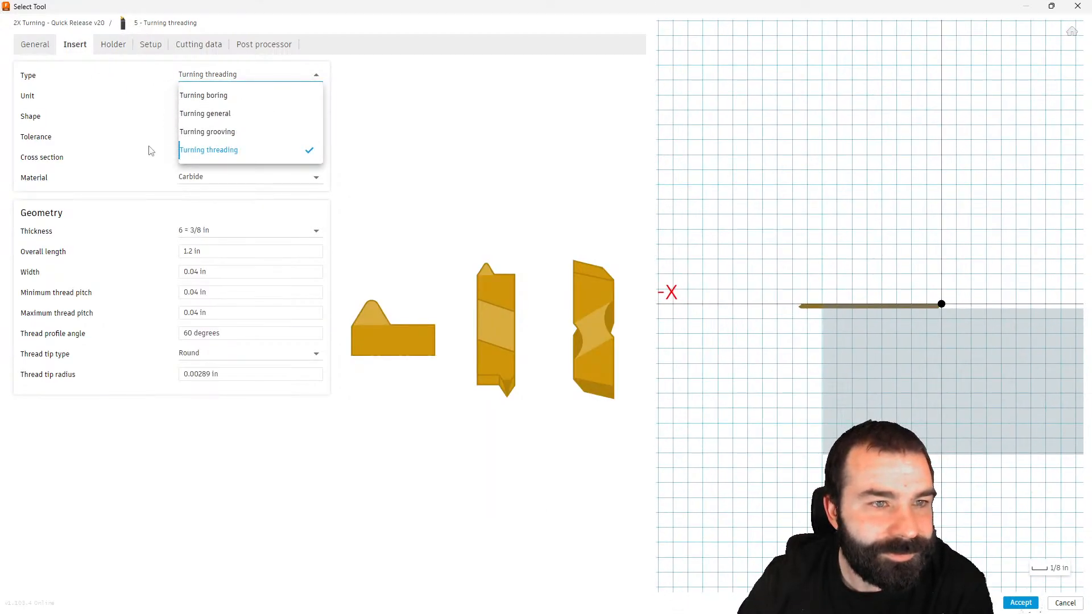
pyautogui.click(150, 151)
pyautogui.click(253, 121)
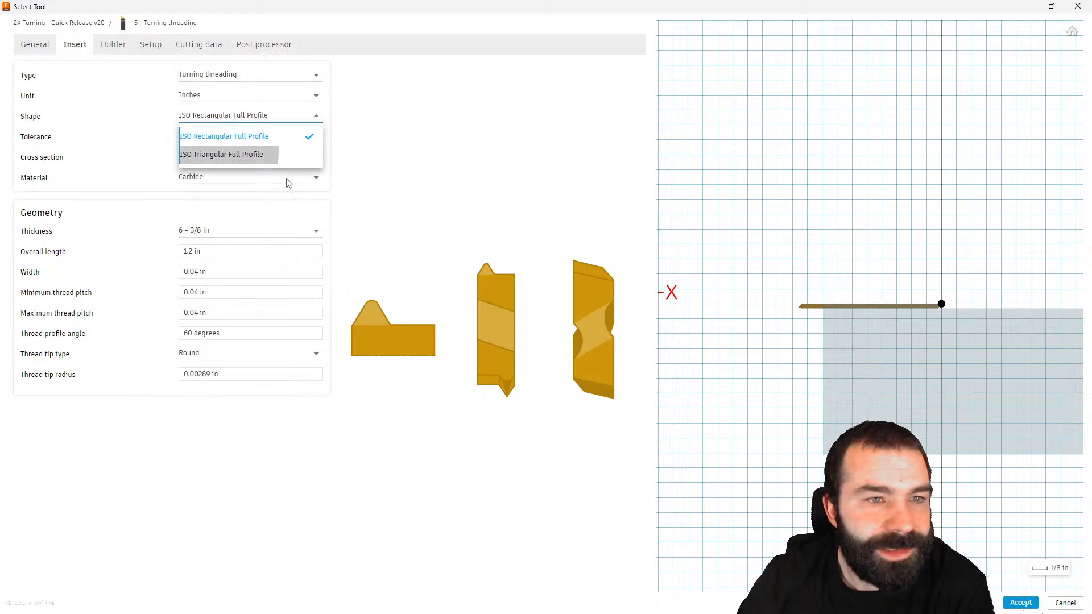
pyautogui.click(220, 153)
pyautogui.scroll(-8, 836, 347)
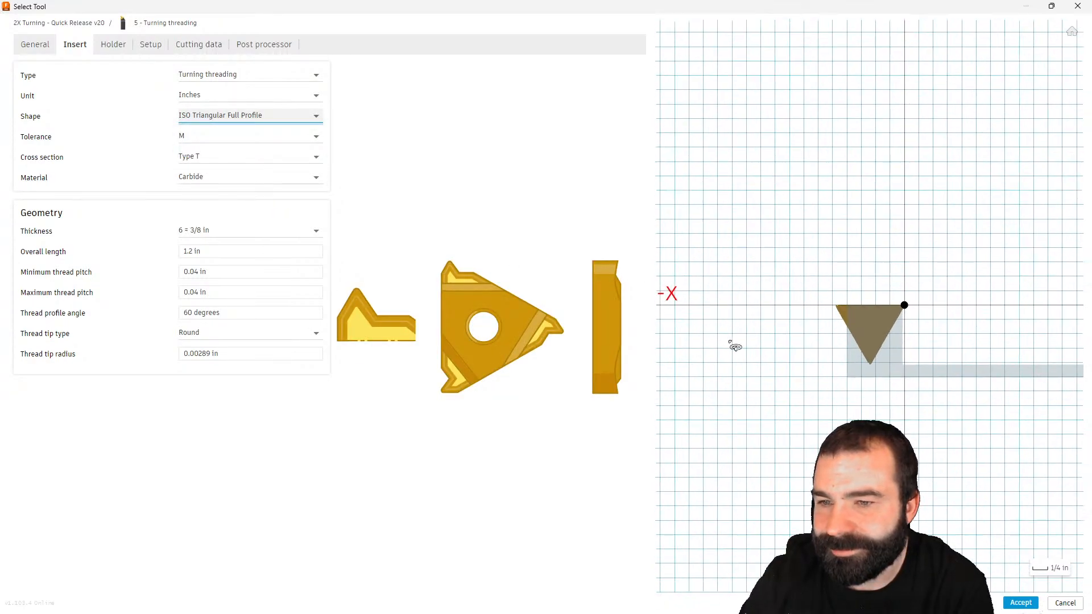
pyautogui.scroll(4, 913, 320)
pyautogui.scroll(3, 914, 320)
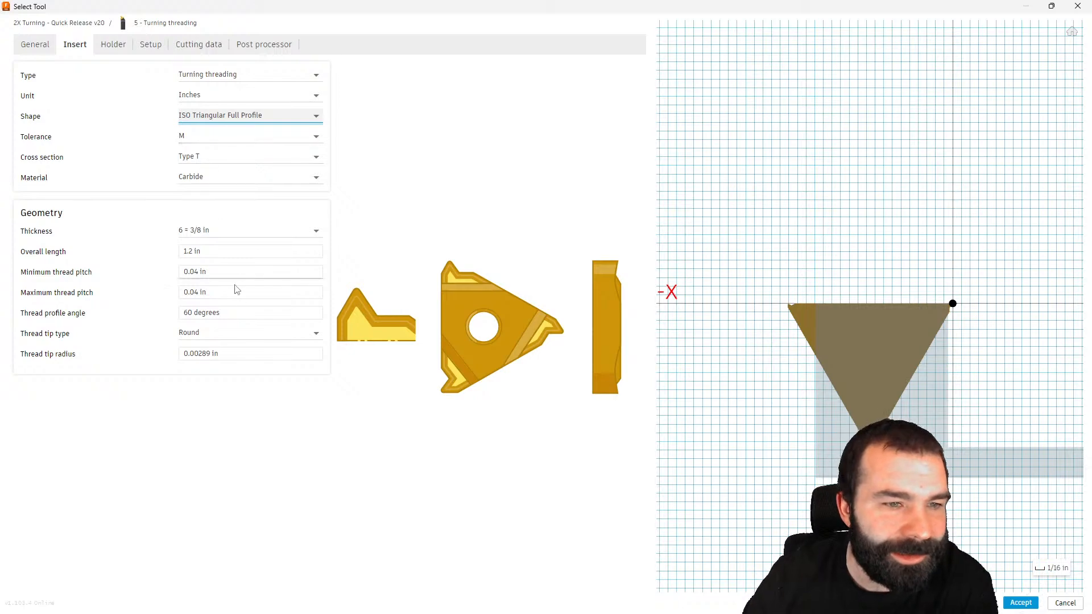
# Step: Check the insert's cross section, unit and type options, keeping the type as Turning threading
pyautogui.click(217, 159)
pyautogui.click(216, 160)
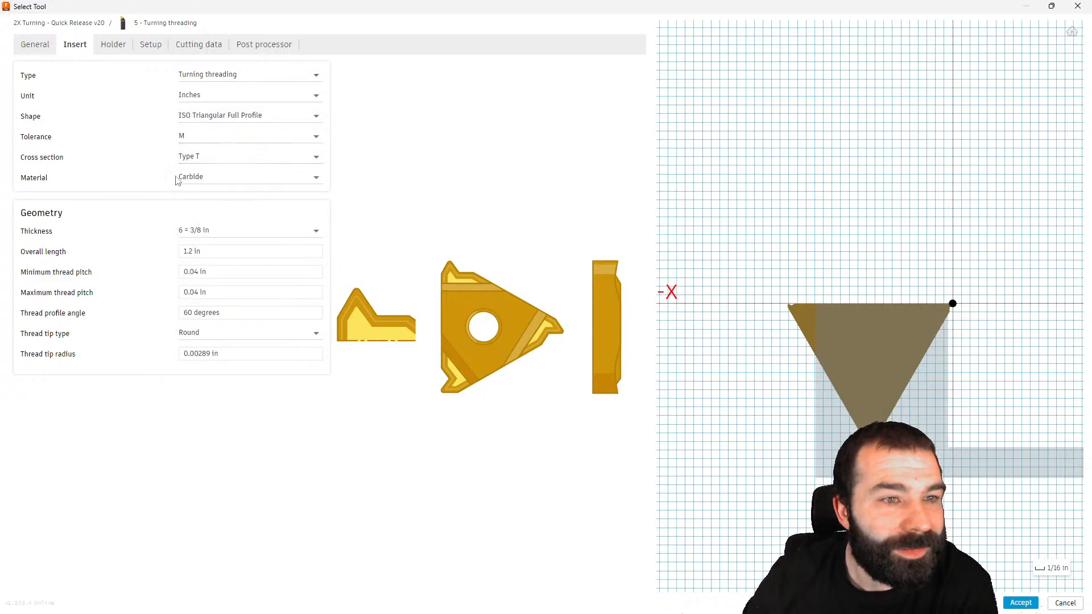
pyautogui.click(217, 95)
pyautogui.click(223, 79)
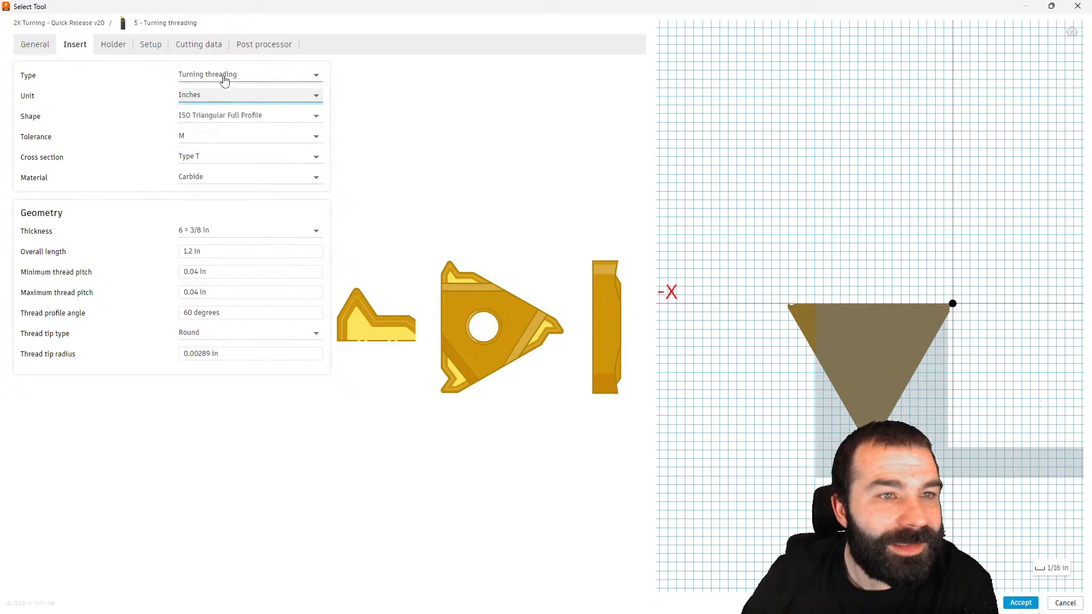
pyautogui.click(226, 79)
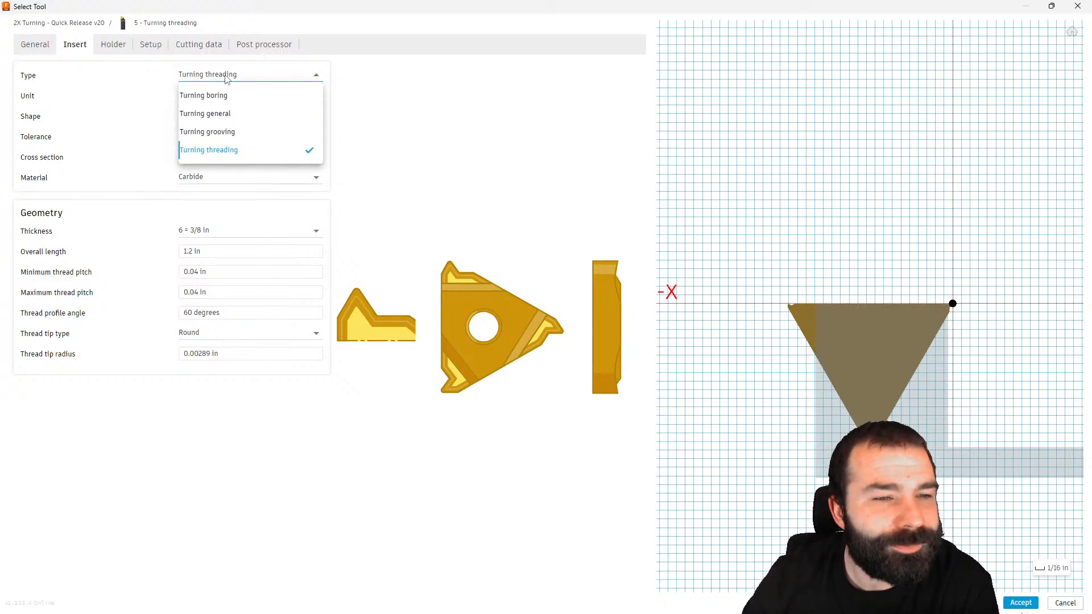
pyautogui.click(225, 80)
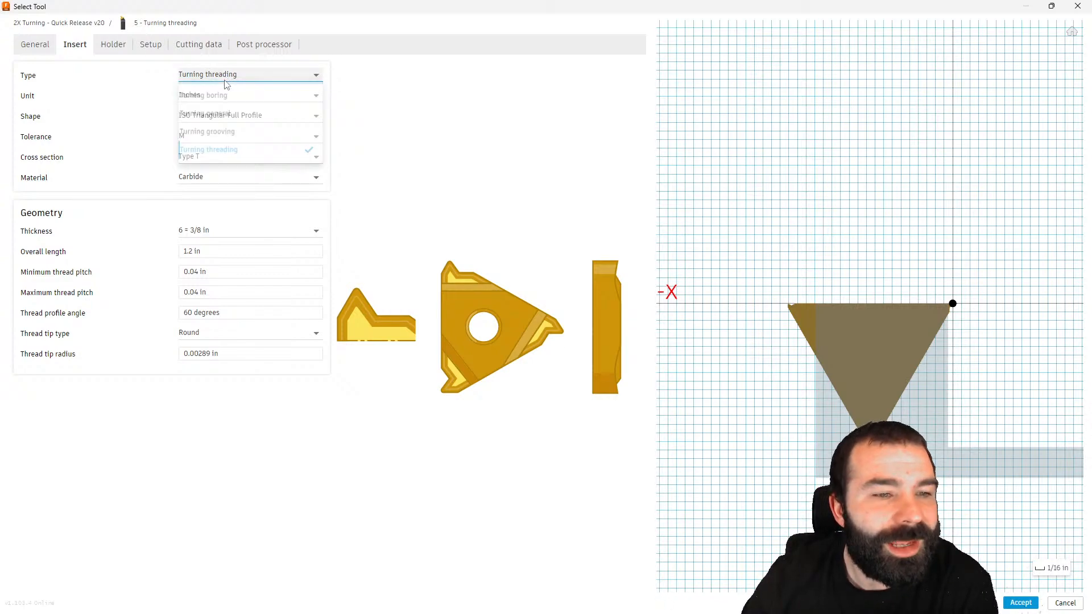
# Step: Review the holder's cutting width, overall length and style options, along with the turret orientation and spindle rotation settings
pyautogui.click(111, 49)
pyautogui.click(198, 190)
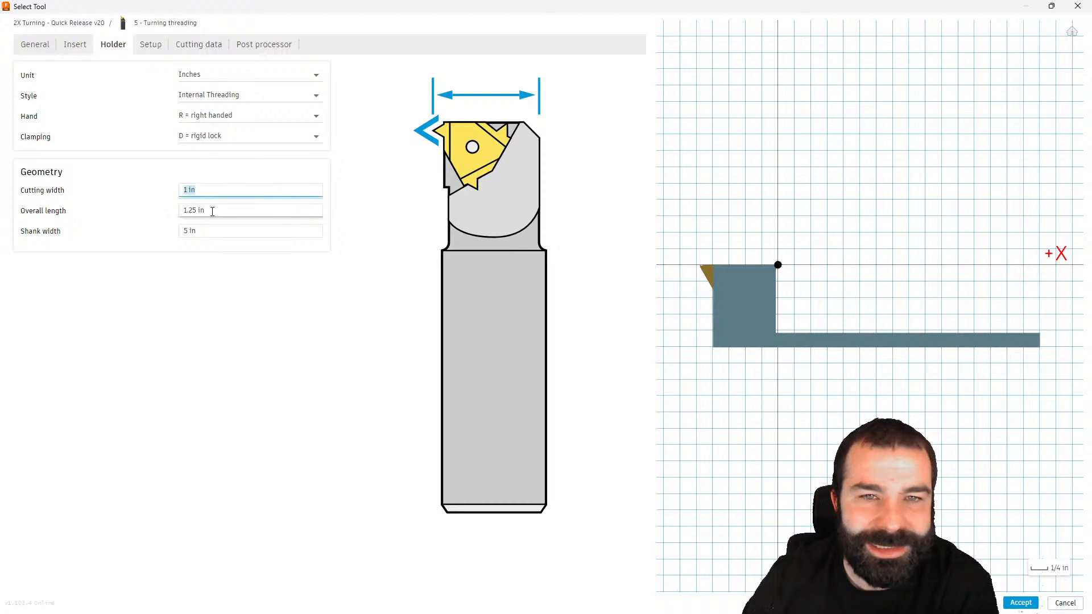
pyautogui.click(214, 211)
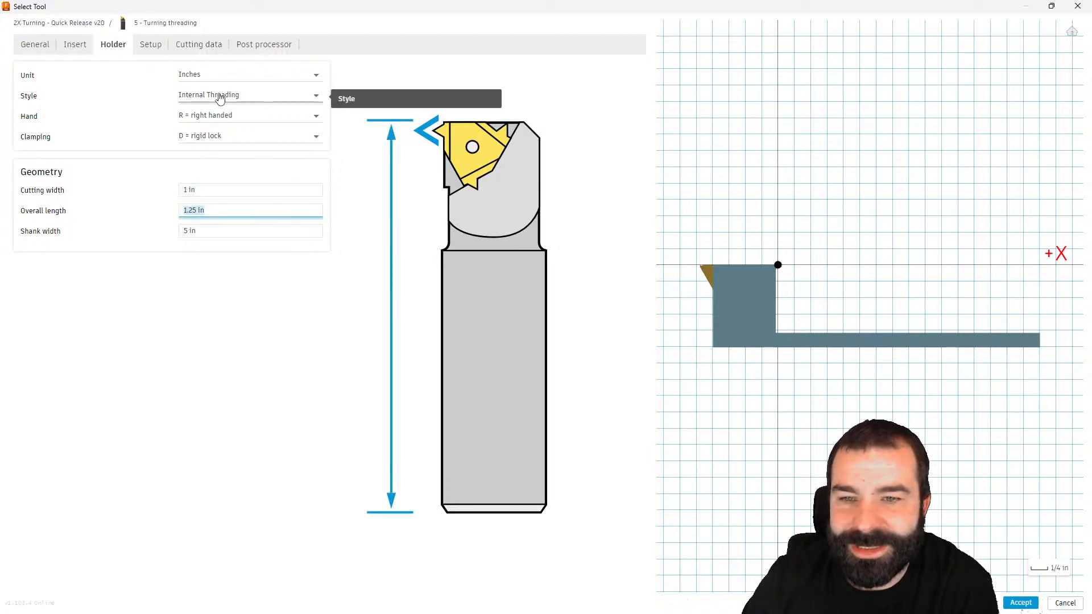
pyautogui.click(188, 52)
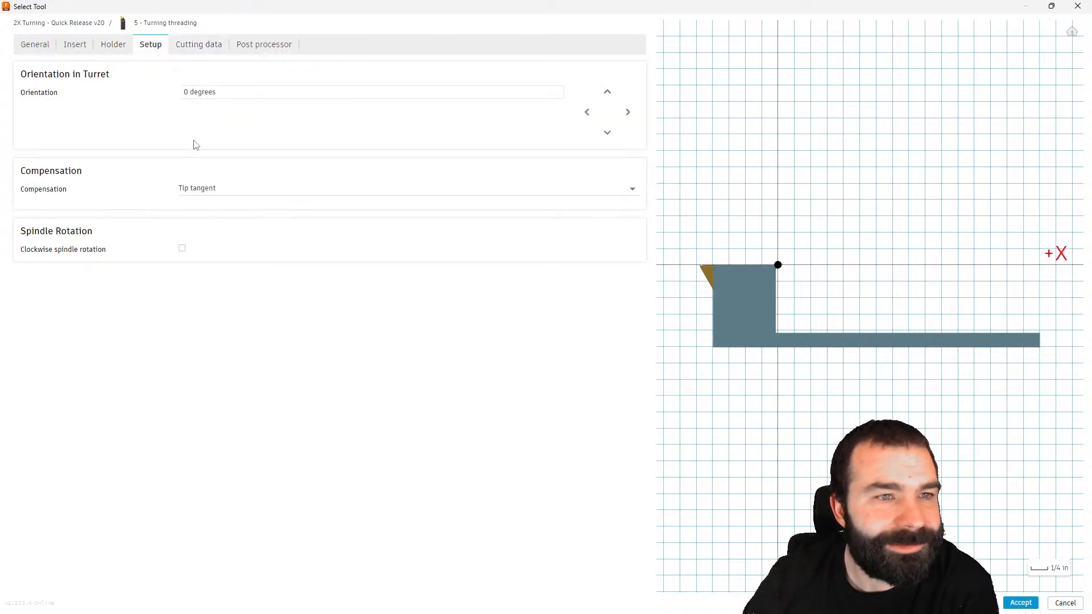
pyautogui.click(182, 248)
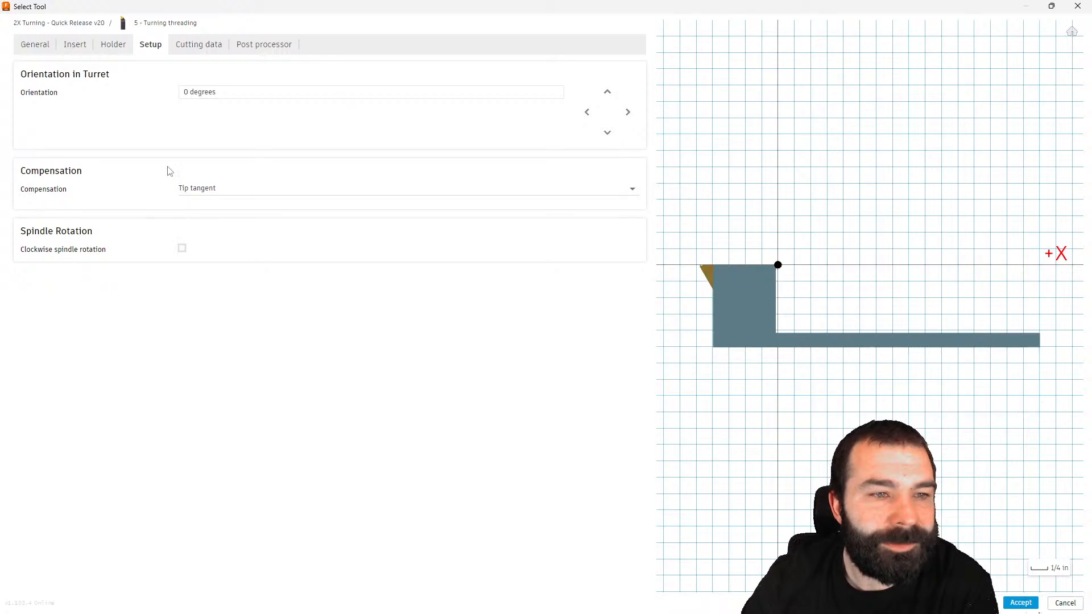
pyautogui.click(109, 44)
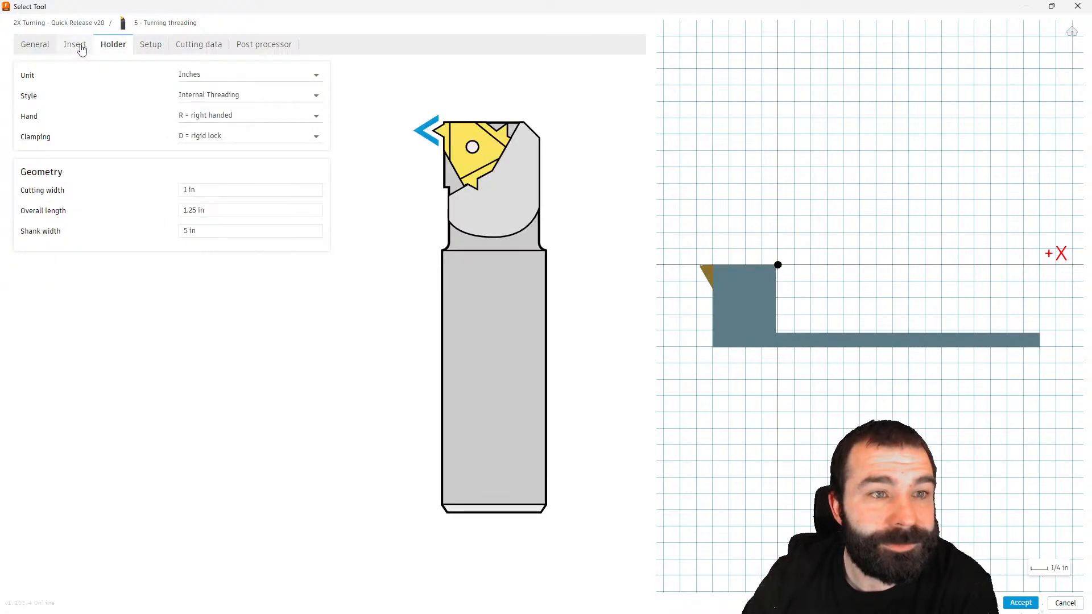
pyautogui.click(254, 93)
pyautogui.click(253, 94)
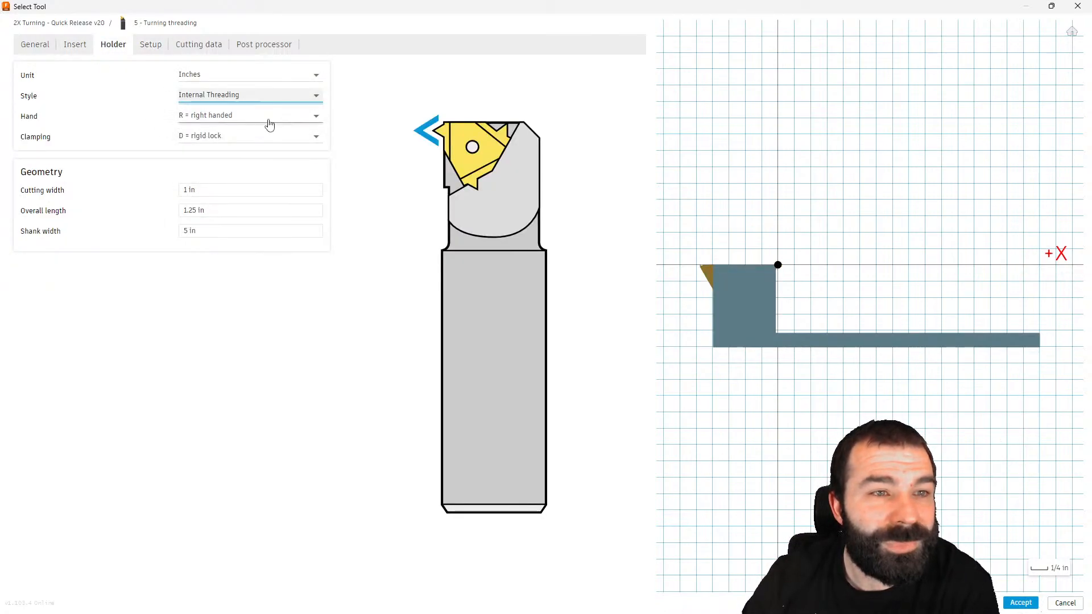
# Step: Try the N = neutral hand on the internal threading holder and restore R = right handed
pyautogui.click(269, 118)
pyautogui.click(274, 138)
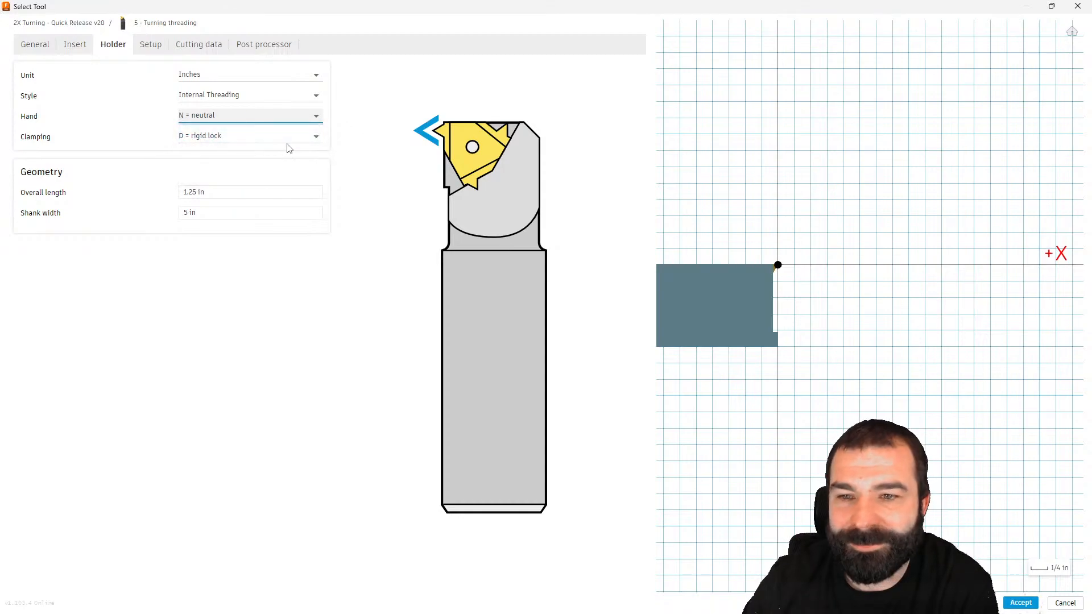
pyautogui.click(269, 120)
pyautogui.click(244, 156)
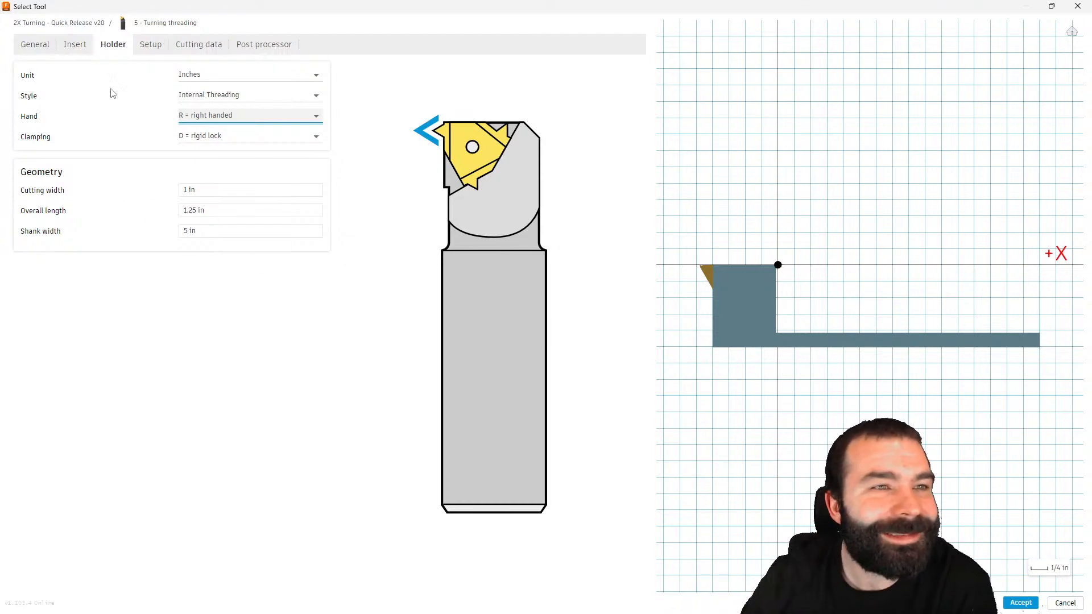
# Step: Examine the triangular insert's shape and tolerance options and its thread profile angle
pyautogui.click(77, 45)
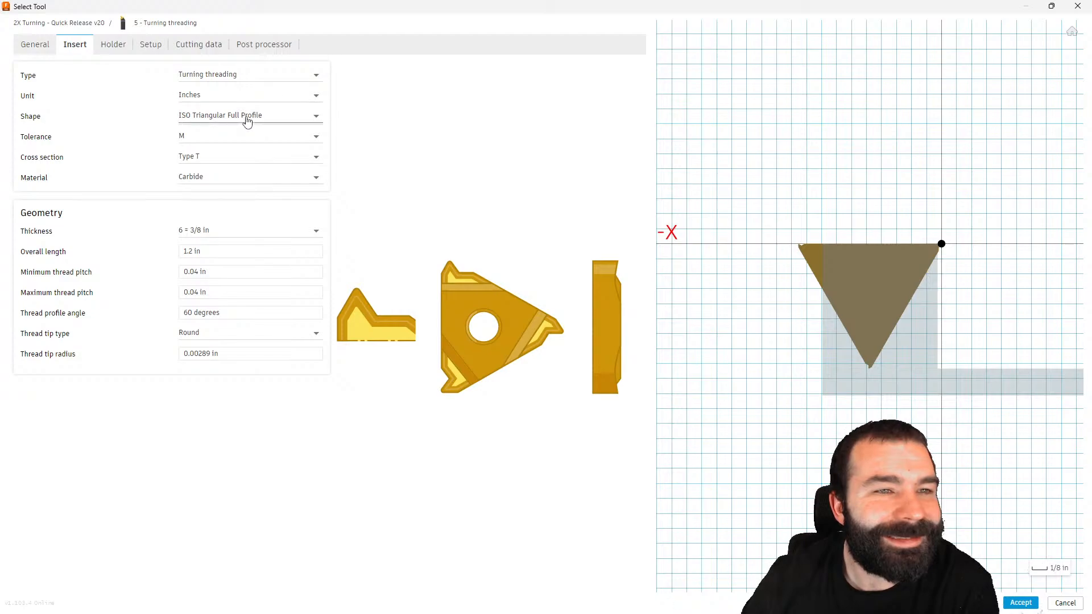
pyautogui.click(248, 122)
pyautogui.click(251, 124)
pyautogui.click(252, 137)
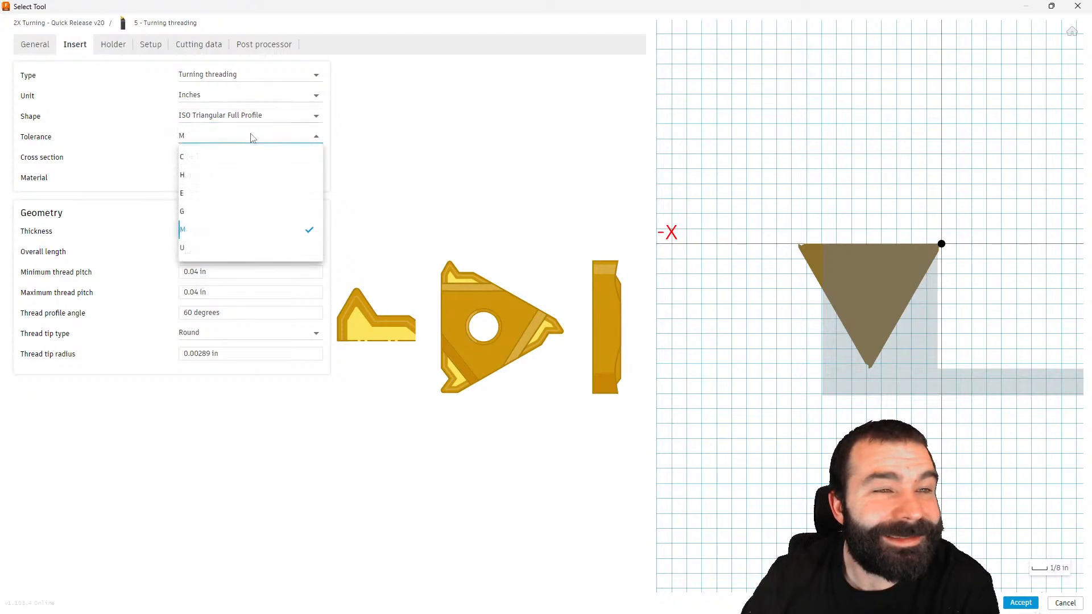
pyautogui.click(252, 137)
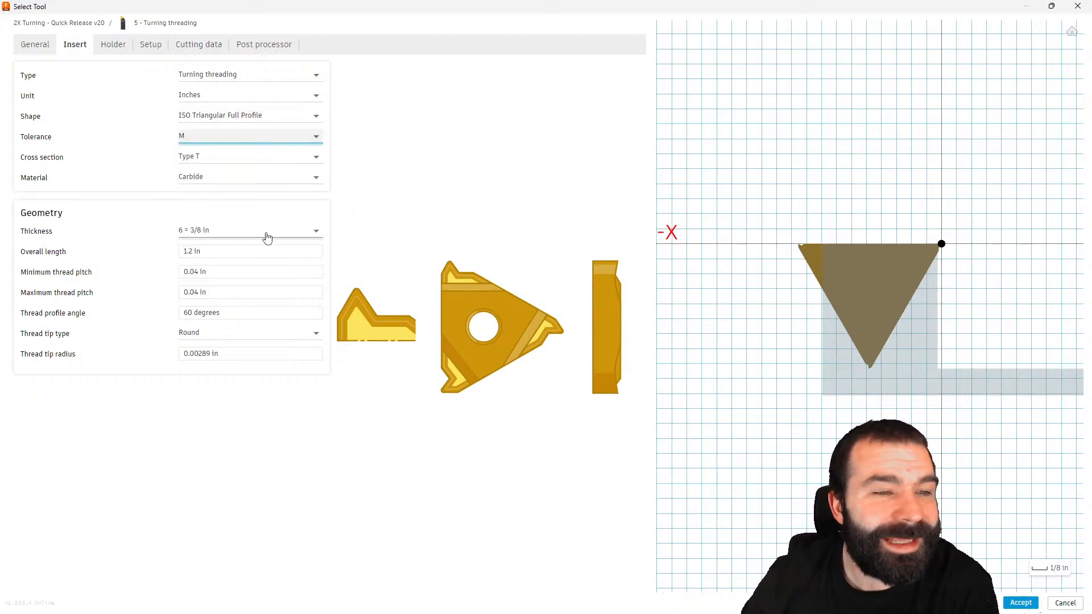
pyautogui.click(184, 312)
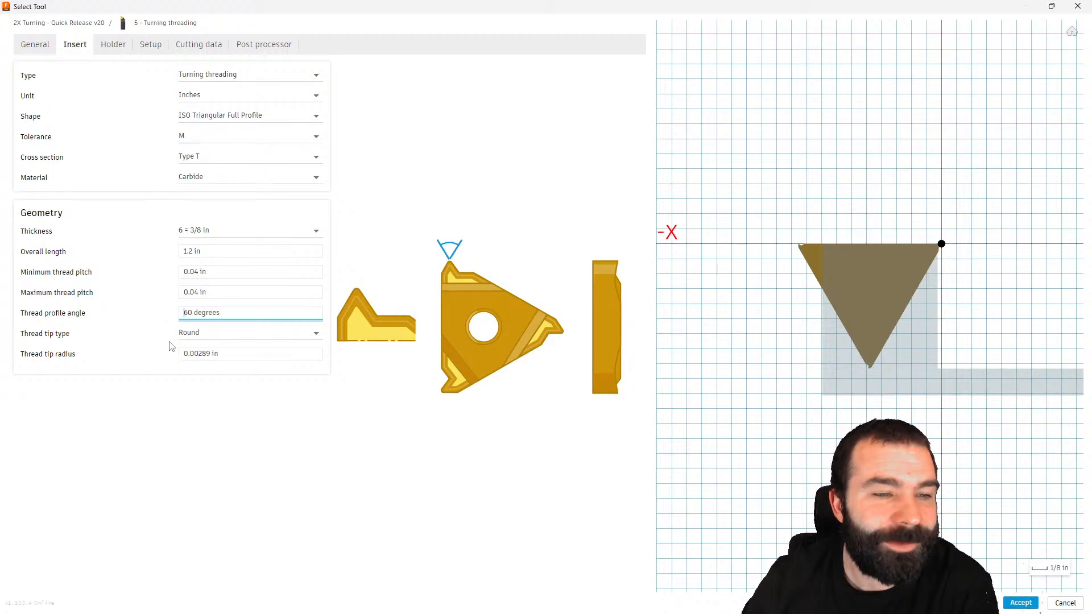
# Step: Try the Point thread tip type, restore Round, and inspect the insert tip in the preview
pyautogui.click(202, 334)
pyautogui.click(189, 373)
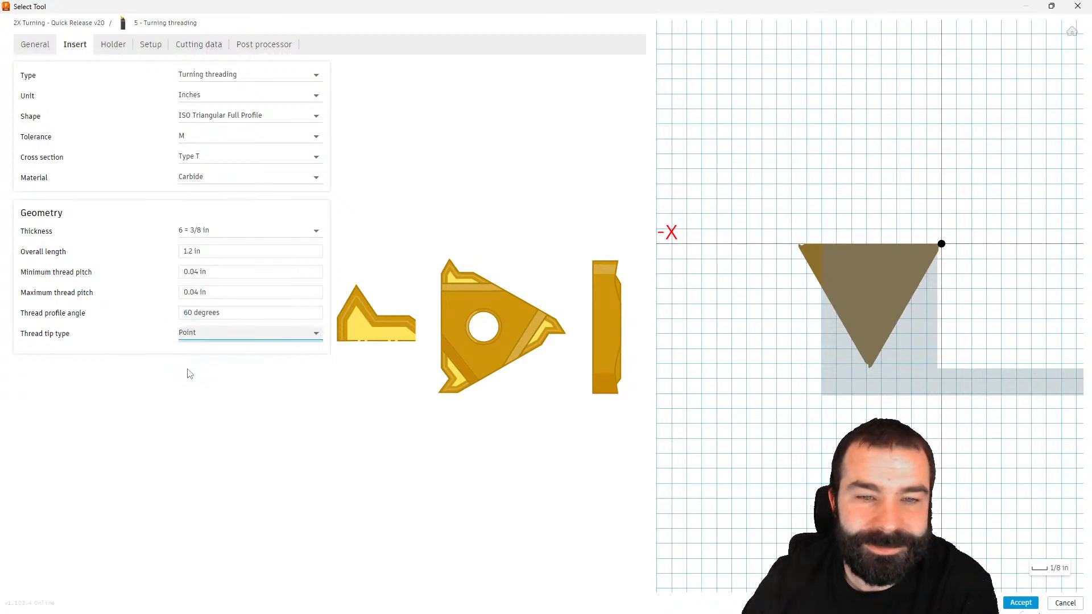
pyautogui.click(209, 332)
pyautogui.click(196, 388)
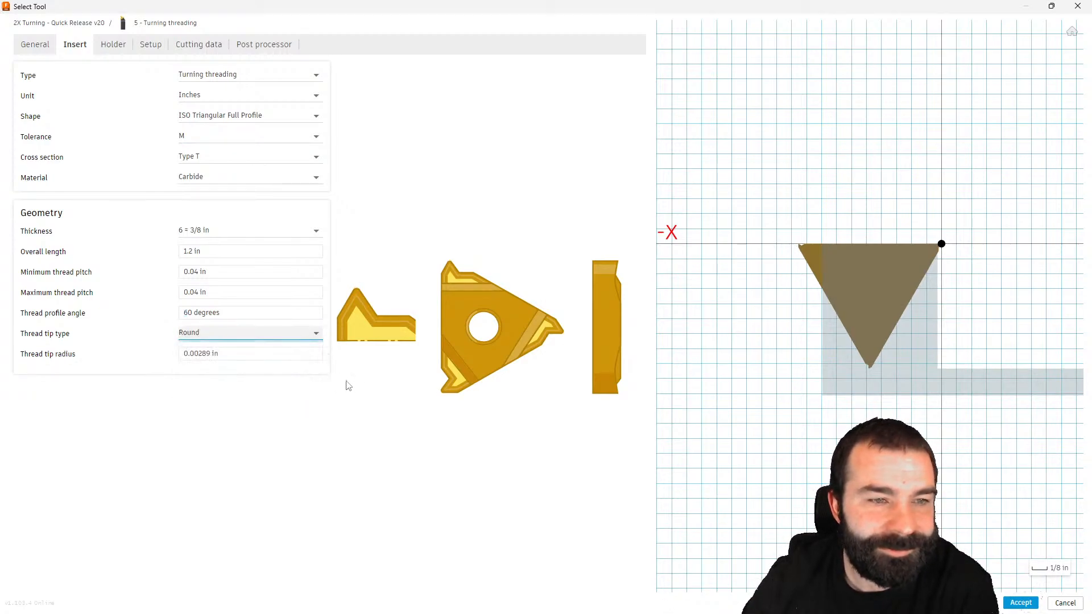
pyautogui.scroll(5, 865, 295)
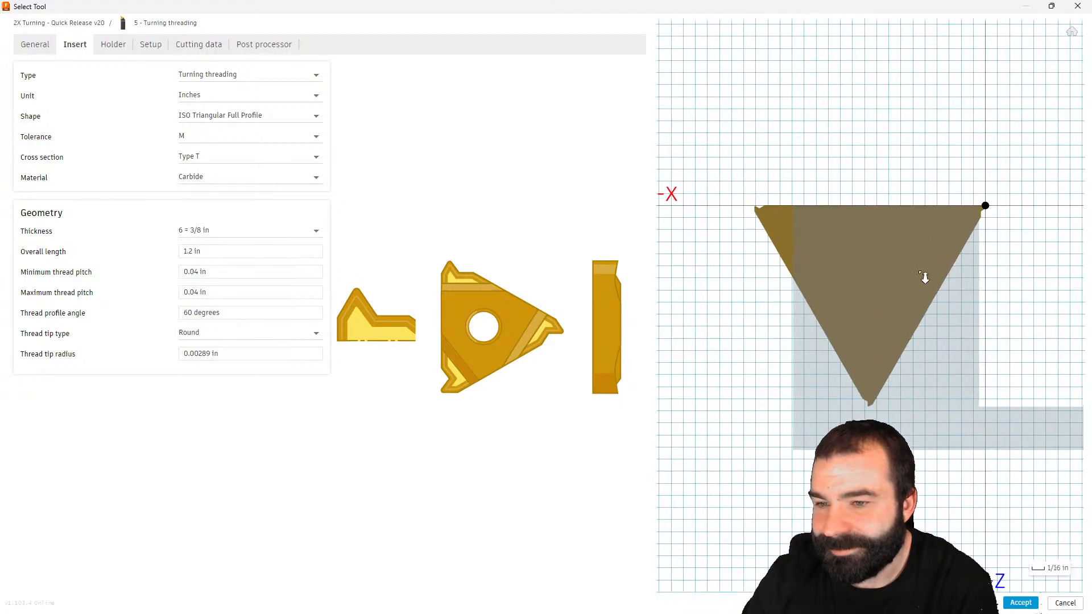
pyautogui.scroll(-2, 971, 225)
pyautogui.scroll(-2, 969, 223)
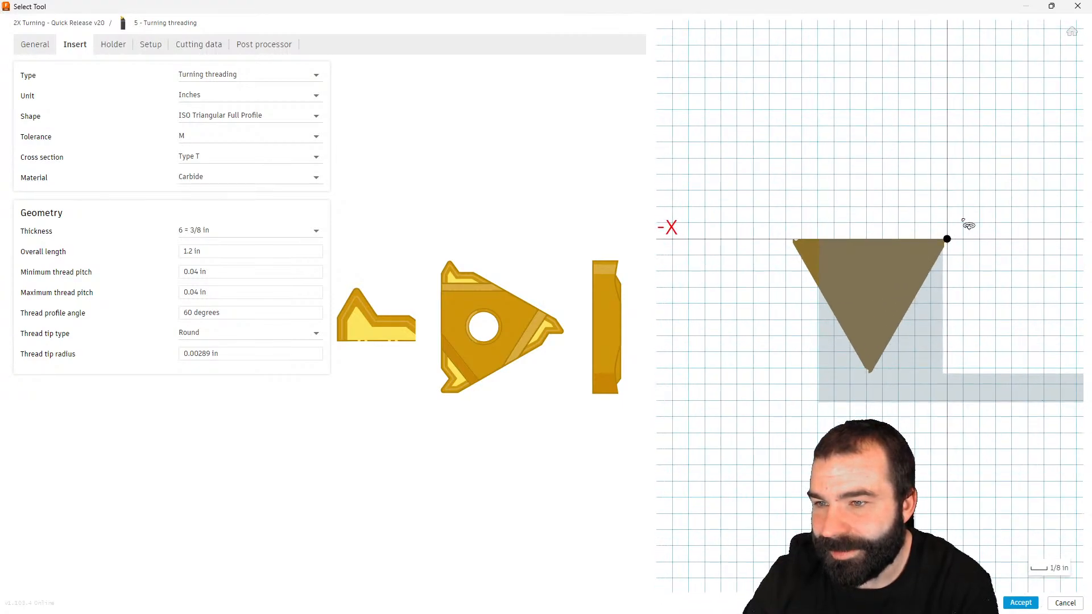
# Step: Set the internal threading holder's shank width to 1 in and its overall length to 5 in
pyautogui.click(109, 51)
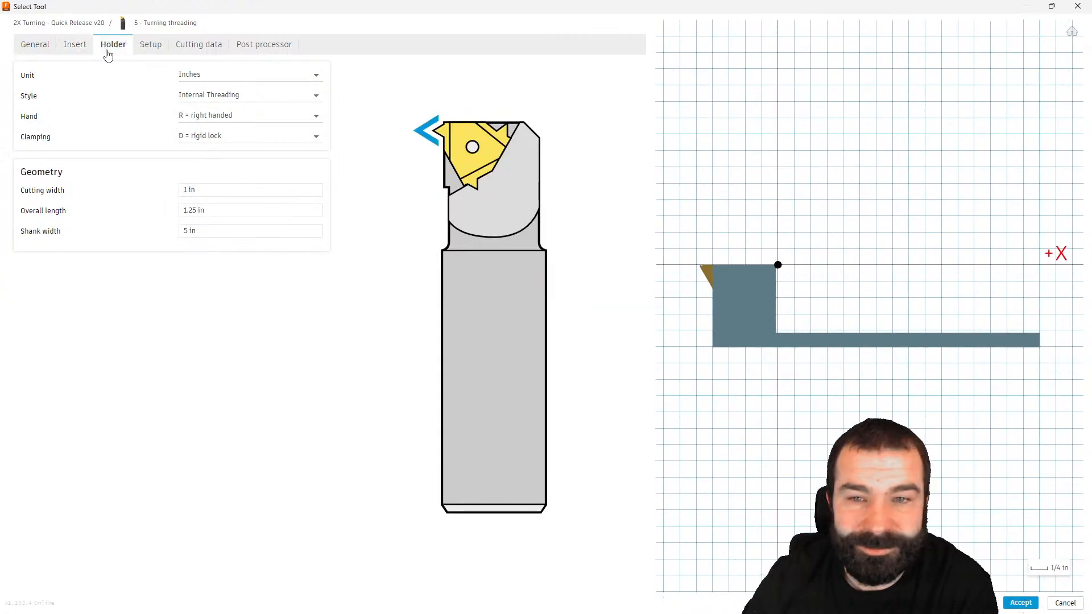
pyautogui.click(229, 213)
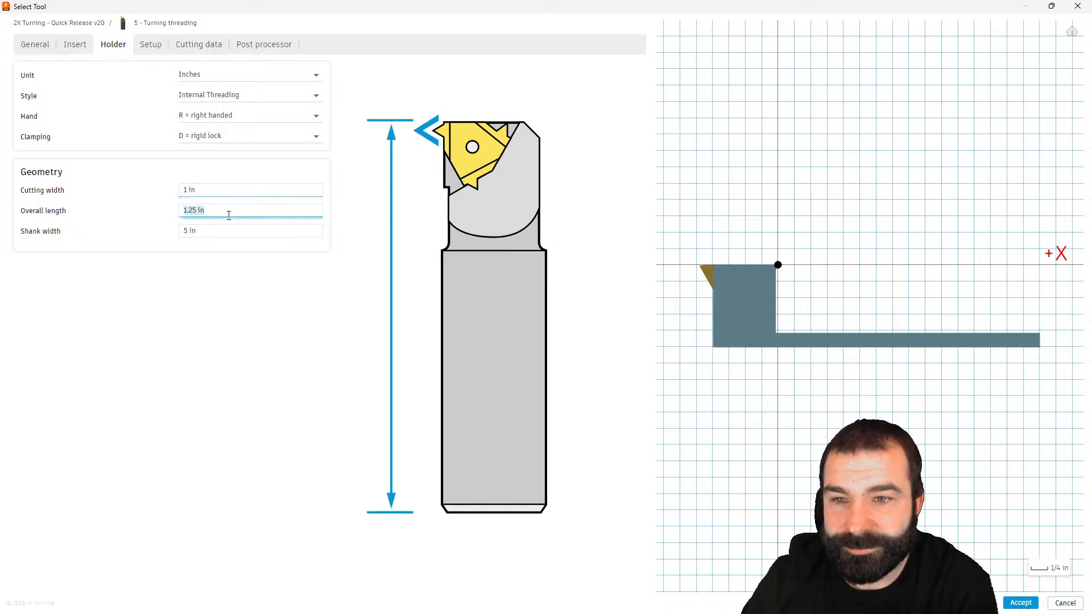
pyautogui.click(226, 232)
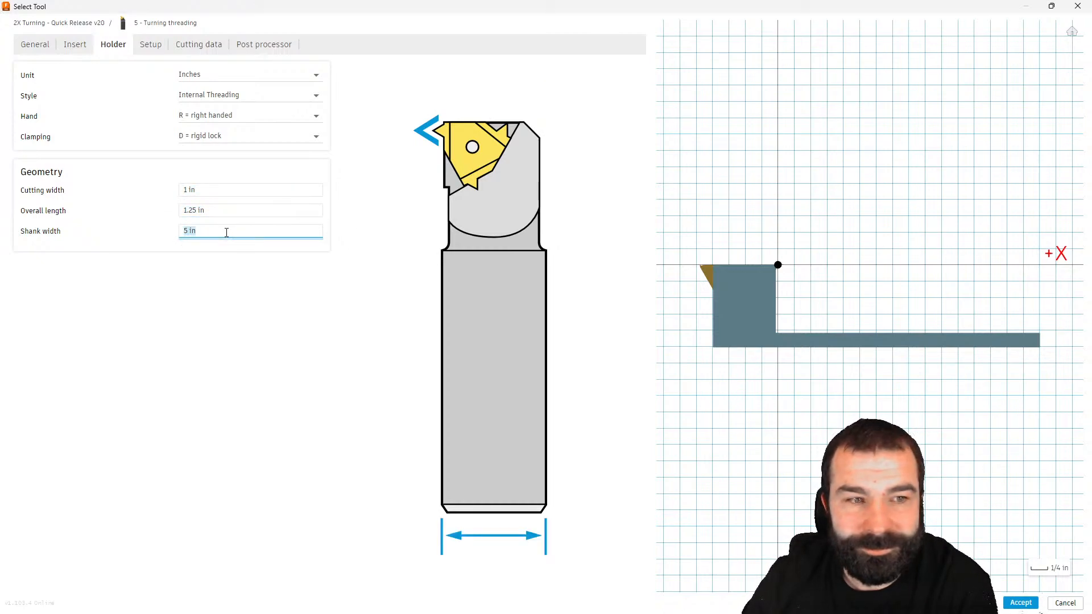
pyautogui.click(232, 211)
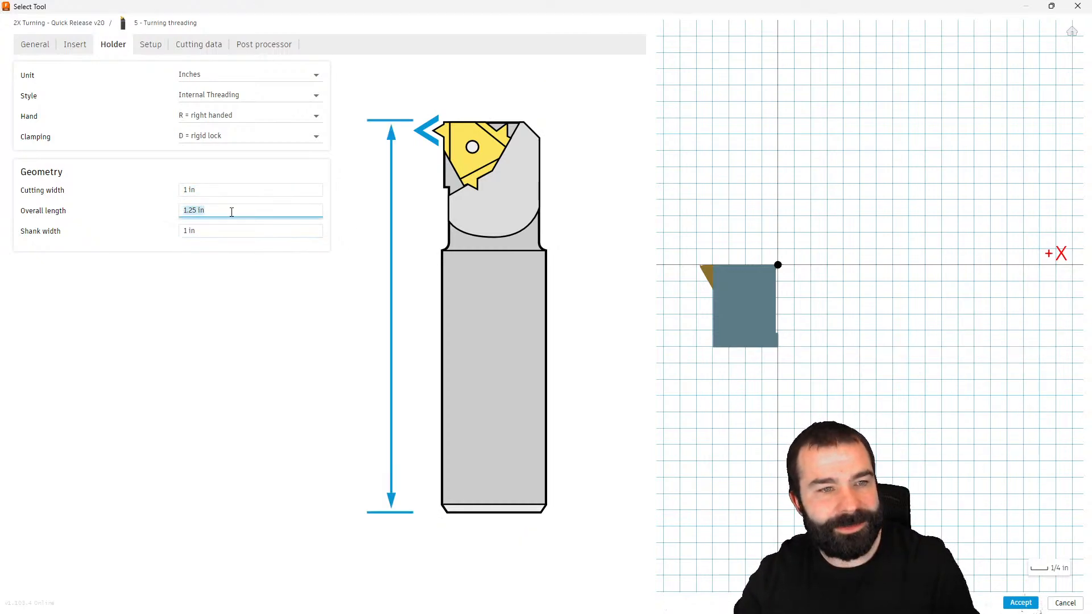
pyautogui.write('5')
pyautogui.click(267, 307)
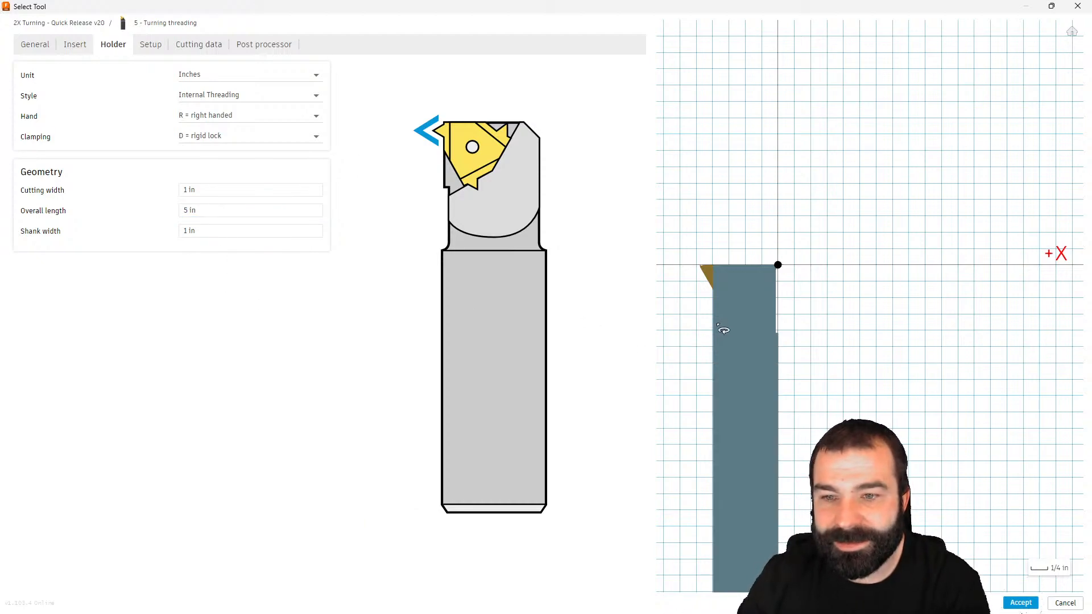
# Step: Rotate the tool's orientation in the turret to 90 degrees and inspect the insert against the holder
pyautogui.click(224, 189)
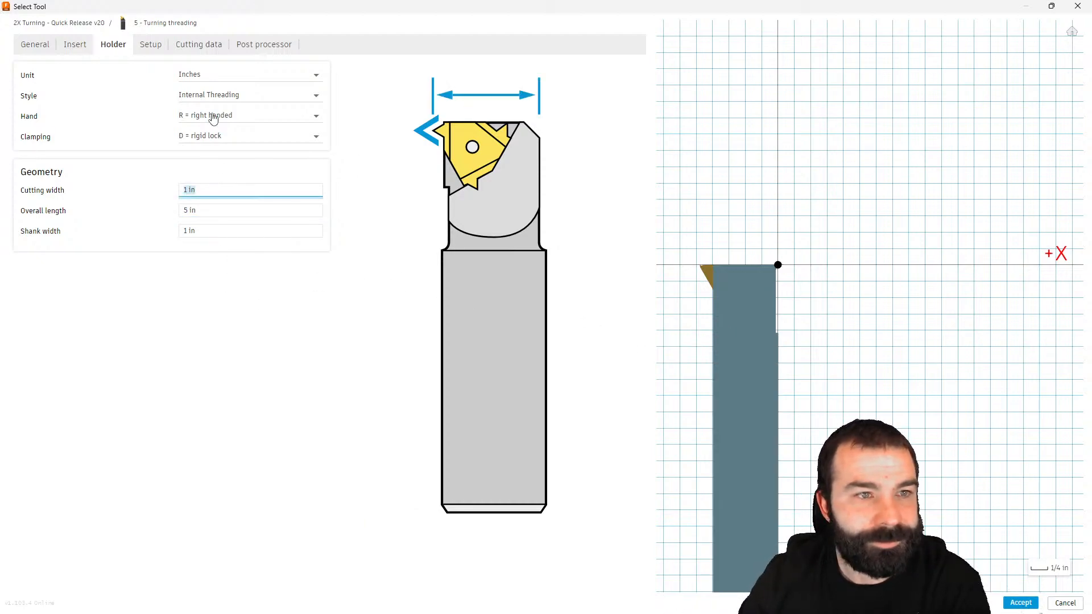
pyautogui.click(151, 44)
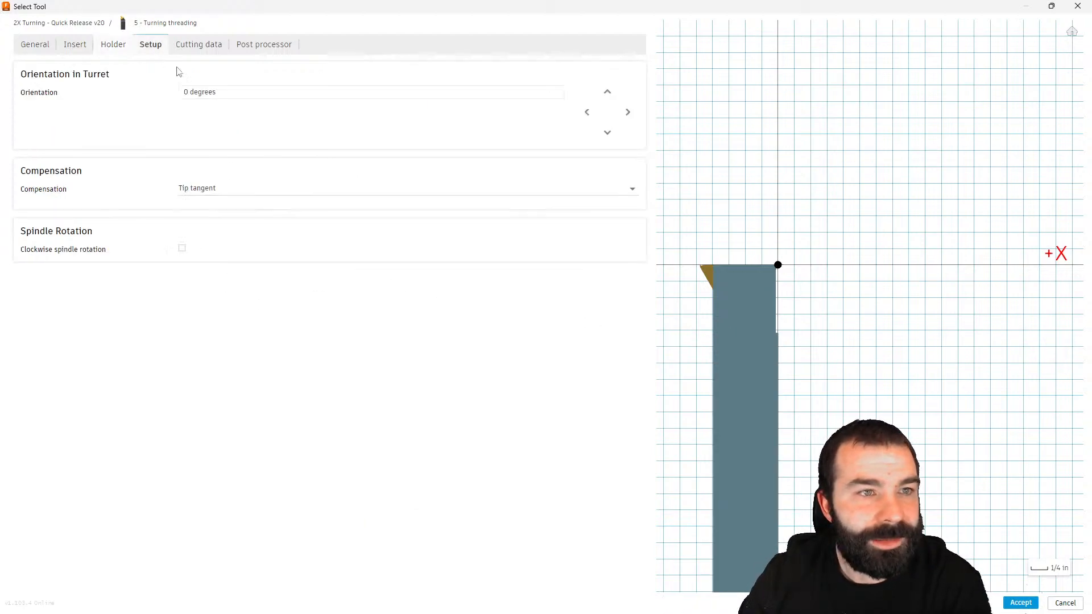
pyautogui.click(588, 113)
pyautogui.scroll(3, 810, 286)
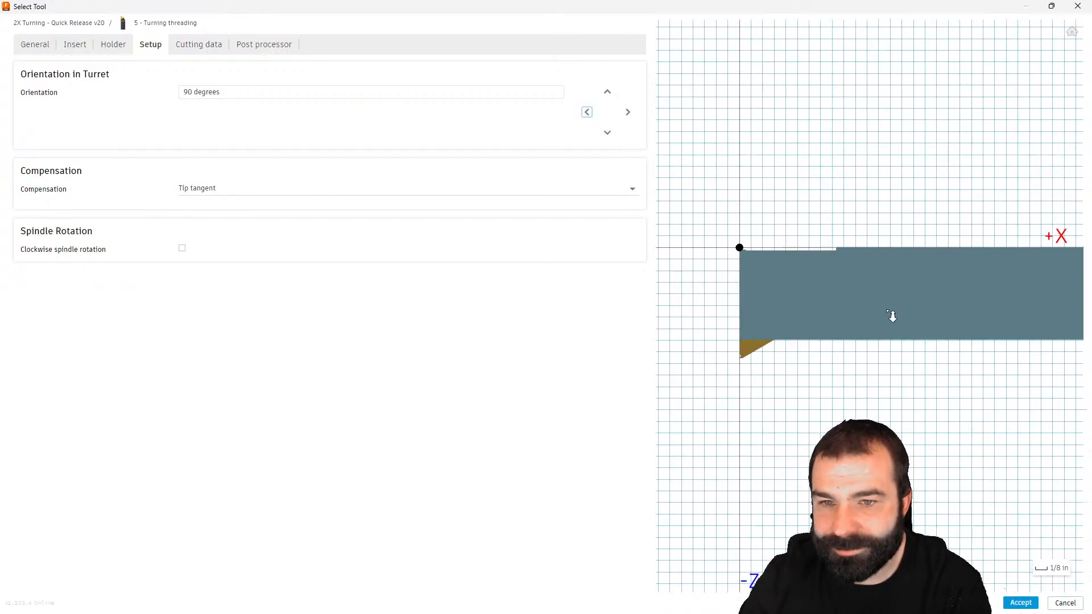
pyautogui.scroll(2, 892, 317)
# Step: Check the triangular insert's thickness options against the rotated tool preview
pyautogui.click(75, 46)
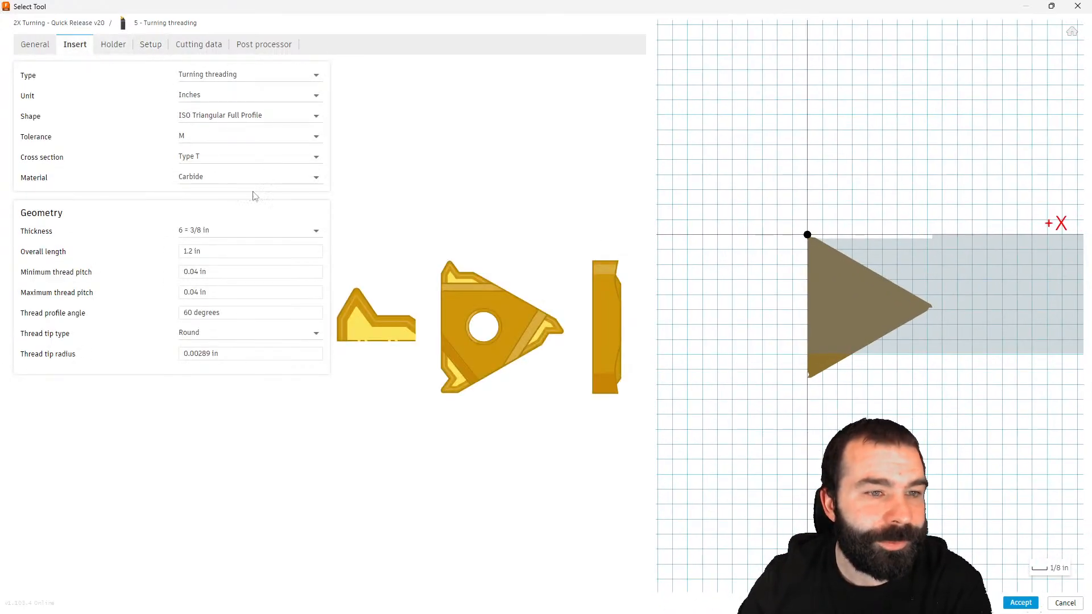
pyautogui.click(220, 231)
pyautogui.click(222, 231)
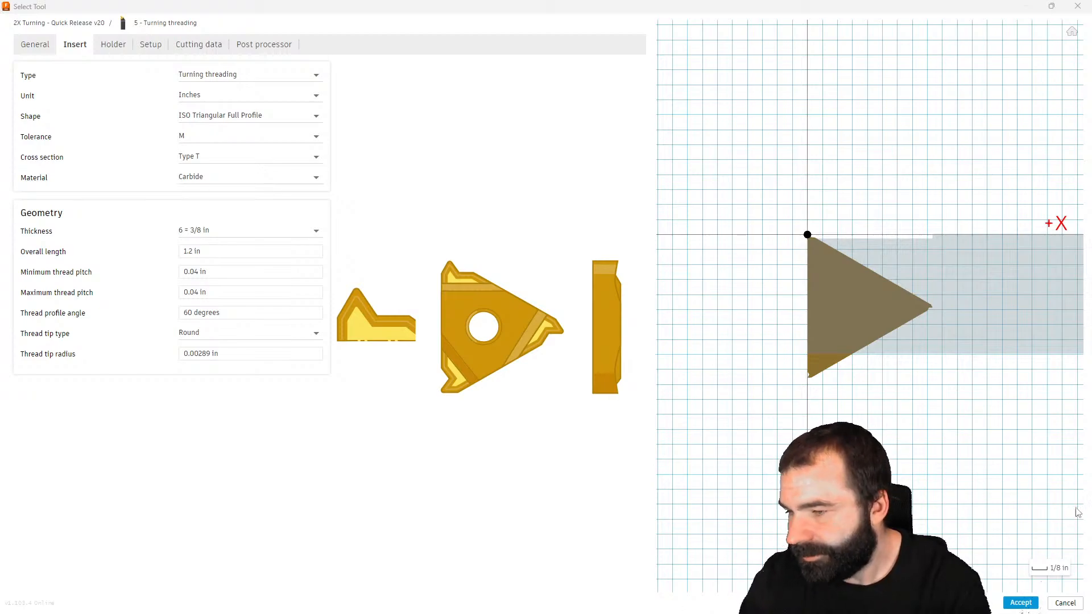
# Step: Change the threading insert's shape to ISO Rectangular Full Profile
pyautogui.click(226, 82)
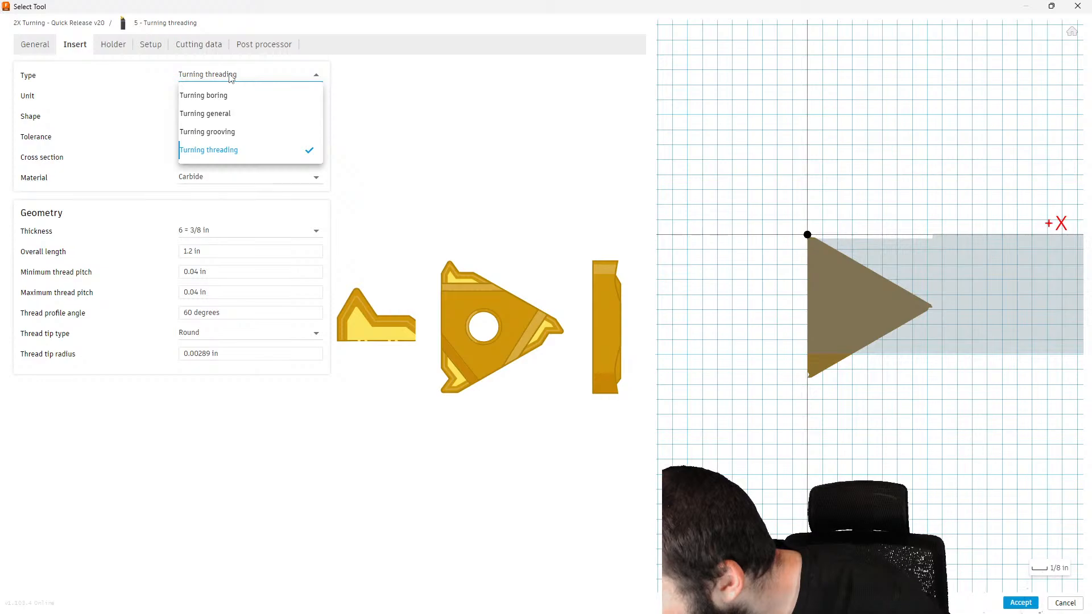
pyautogui.click(140, 109)
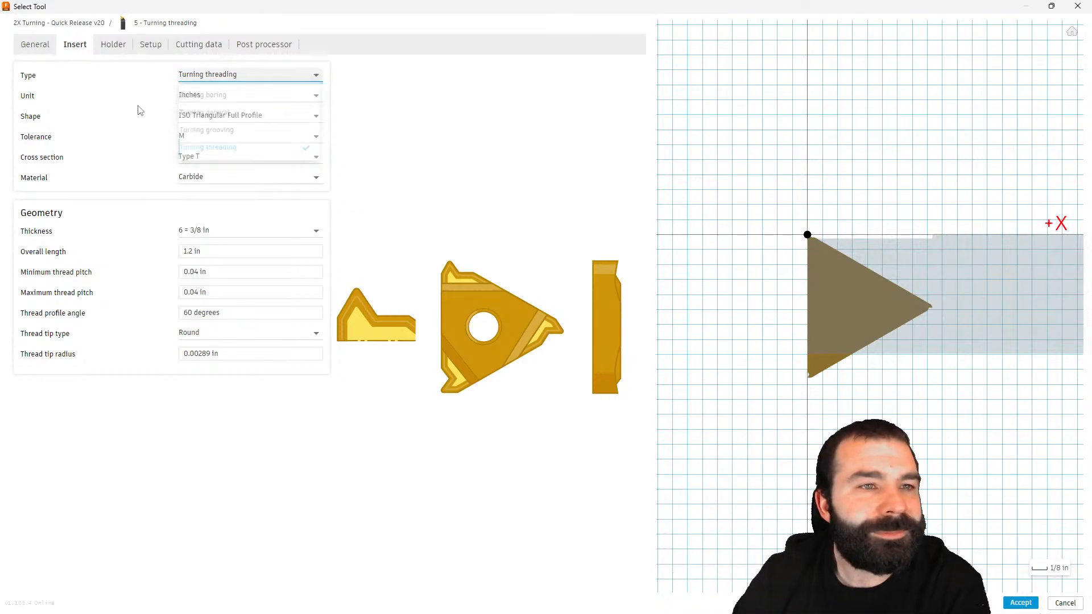
pyautogui.click(207, 97)
pyautogui.click(214, 130)
pyautogui.click(208, 118)
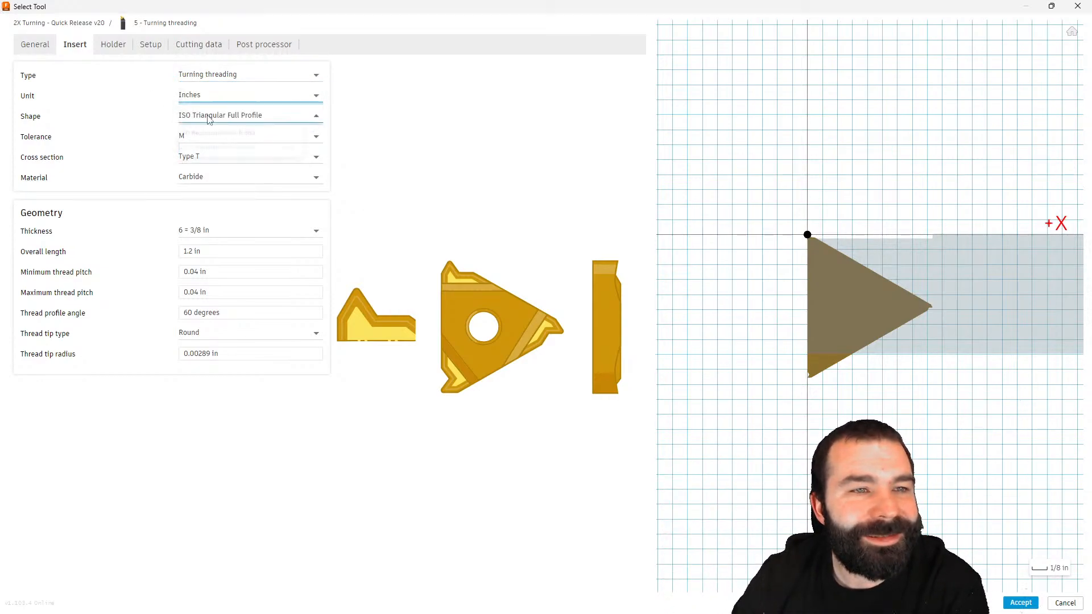
pyautogui.click(214, 135)
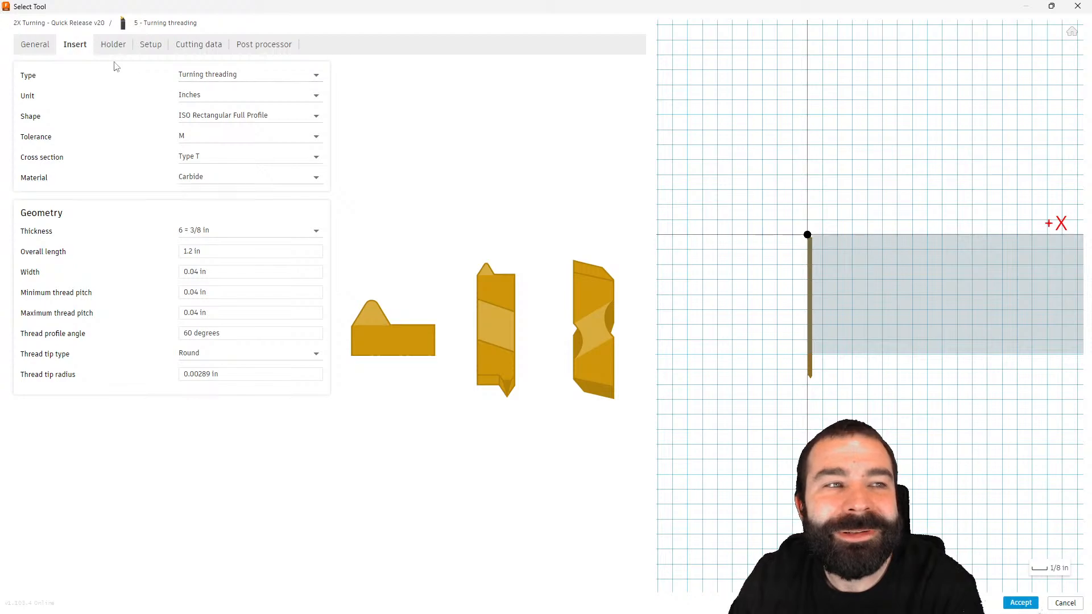
# Step: Review the insert shape options, keeping ISO Rectangular Full Profile, and set the insert's overall length to 0.25 in
pyautogui.click(35, 47)
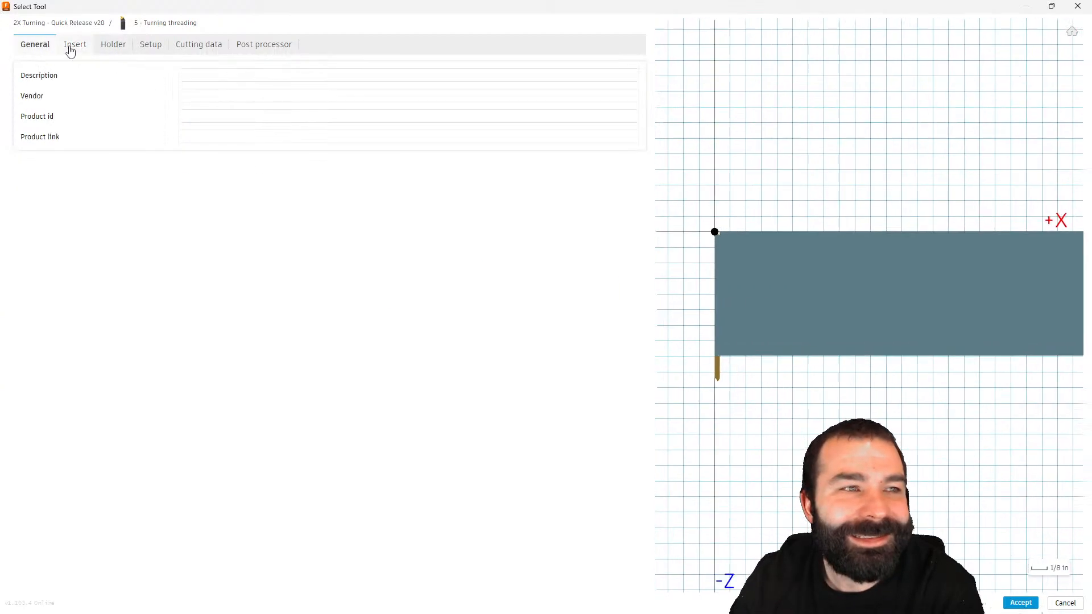
pyautogui.click(70, 48)
pyautogui.click(246, 119)
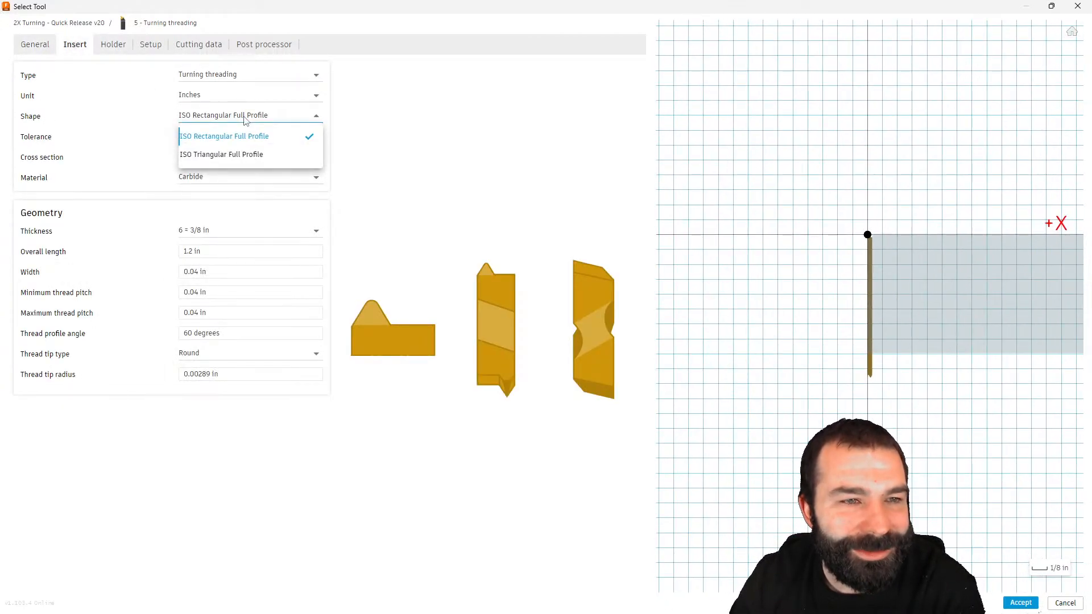
pyautogui.click(193, 136)
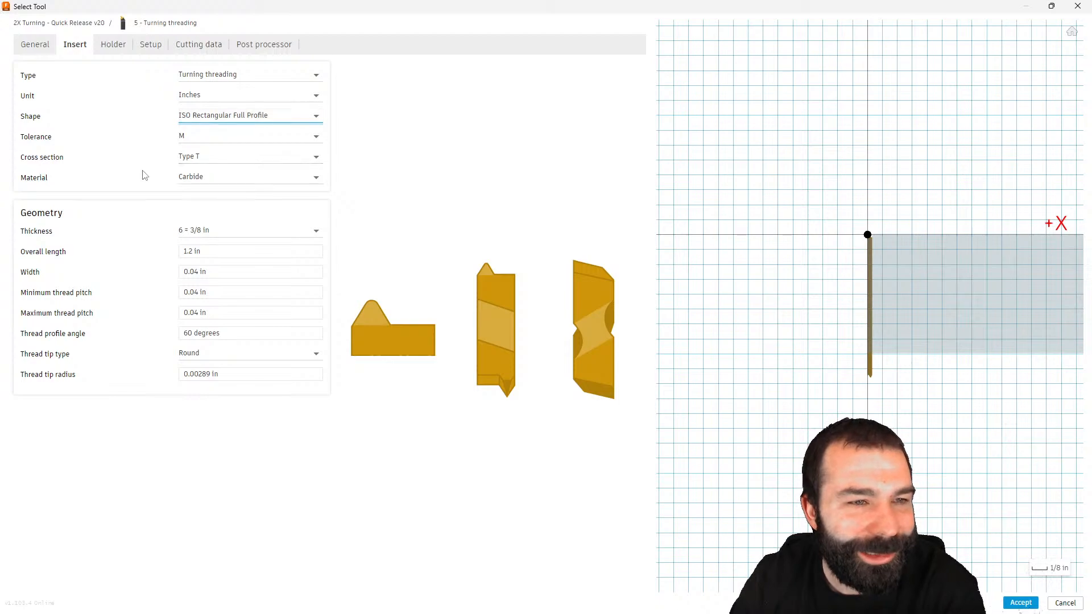
pyautogui.click(251, 250)
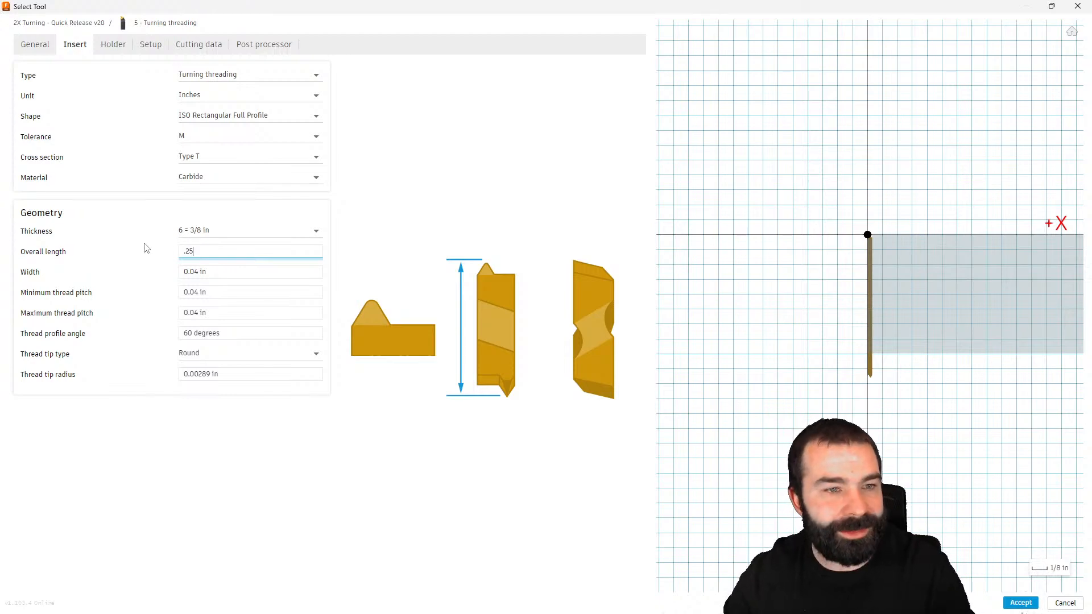
pyautogui.press('Return')
# Step: Set the internal threading holder's cutting width to 0.5 in
pyautogui.click(113, 45)
pyautogui.click(134, 190)
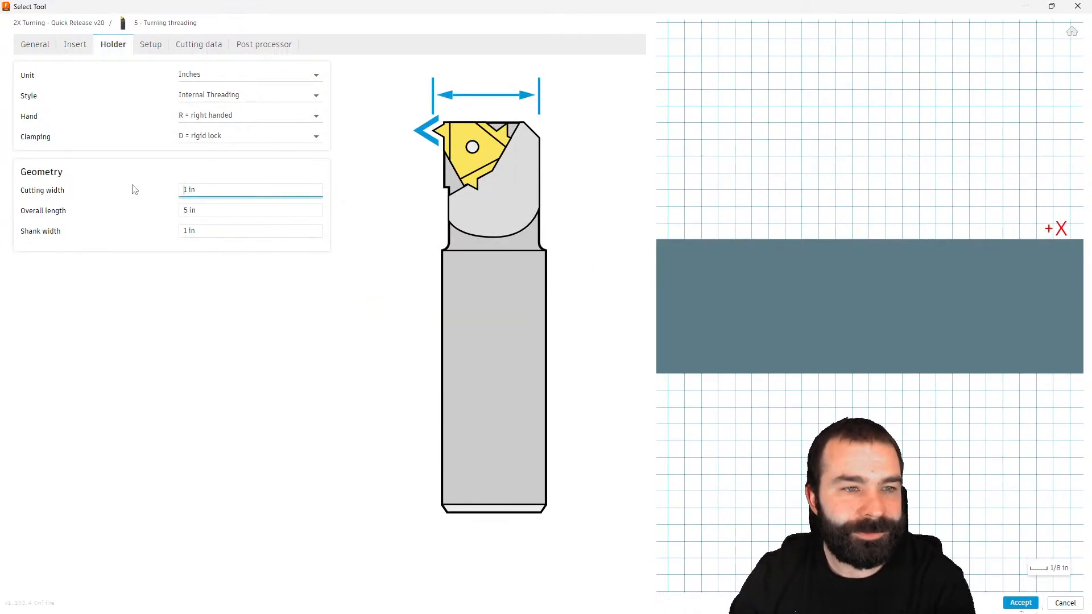
pyautogui.press('Delete')
pyautogui.press('Delete')
pyautogui.press('Delete')
pyautogui.press('Delete')
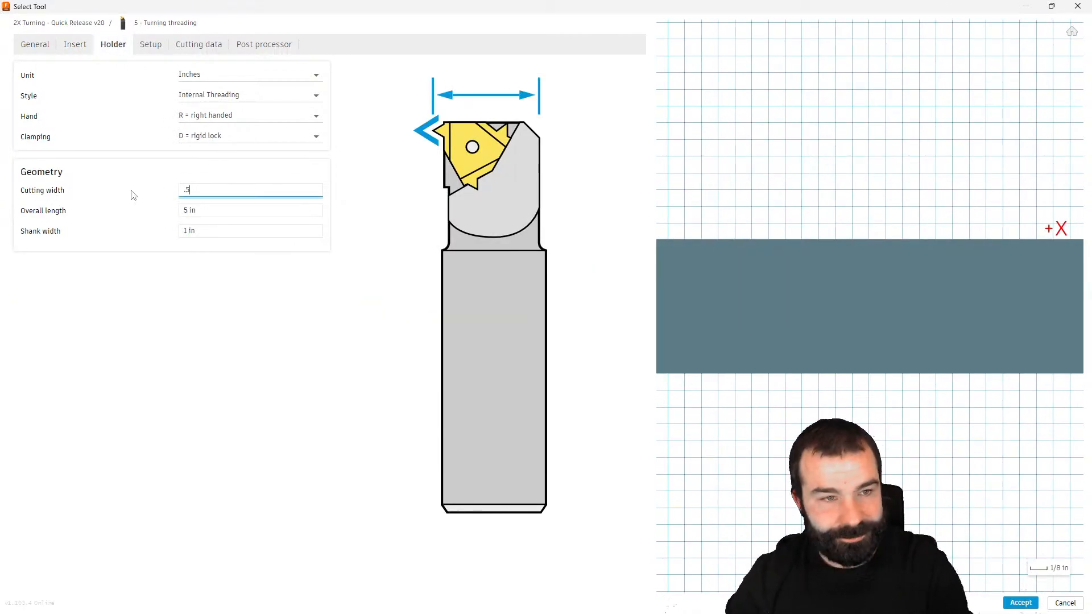
# Step: Set the holder's shank width to 0.375 in, accept the tool changes and use this tool for the thread operation
pyautogui.click(195, 214)
pyautogui.click(194, 232)
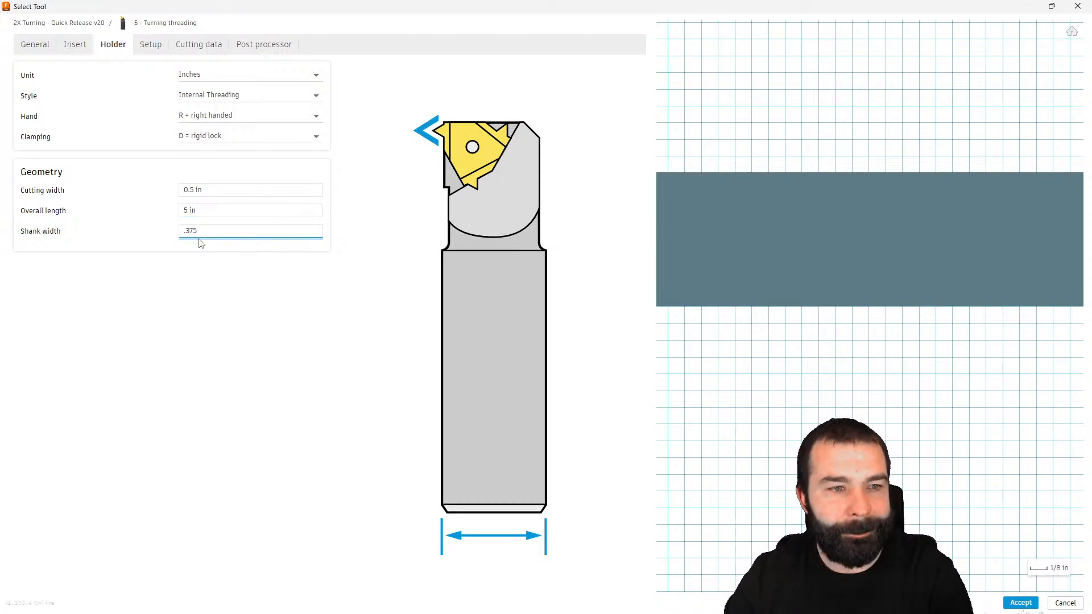
pyautogui.press('Return')
pyautogui.scroll(-5, 940, 282)
pyautogui.scroll(3, 864, 408)
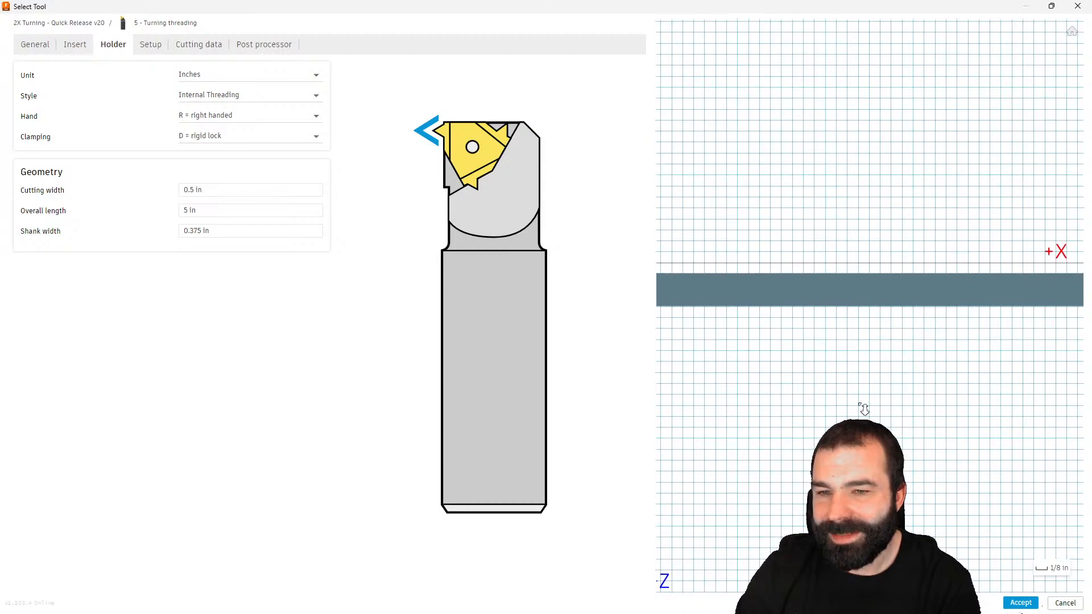
pyautogui.click(1022, 603)
pyautogui.click(1016, 603)
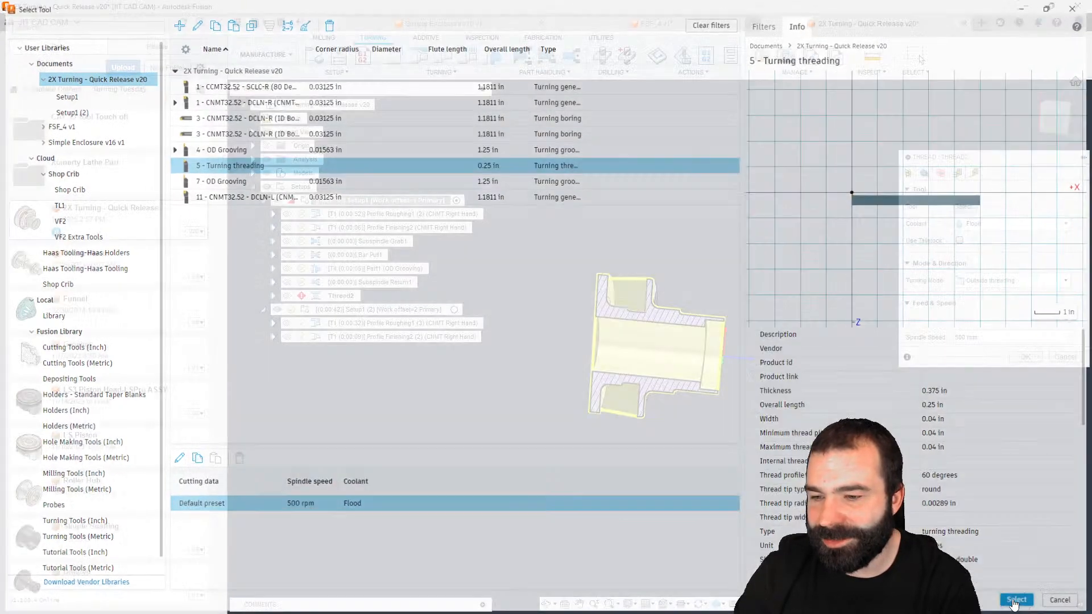
# Step: Choose the counterbore's inner cylindrical face at the part's front end as Thread2's thread face, dismissing any message
pyautogui.click(924, 173)
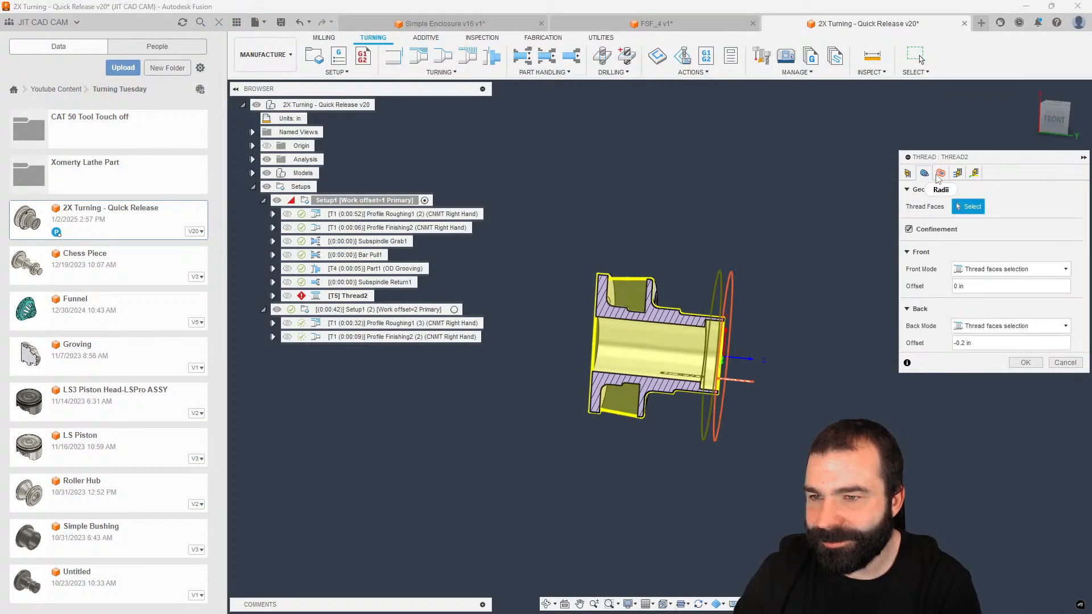
pyautogui.click(908, 173)
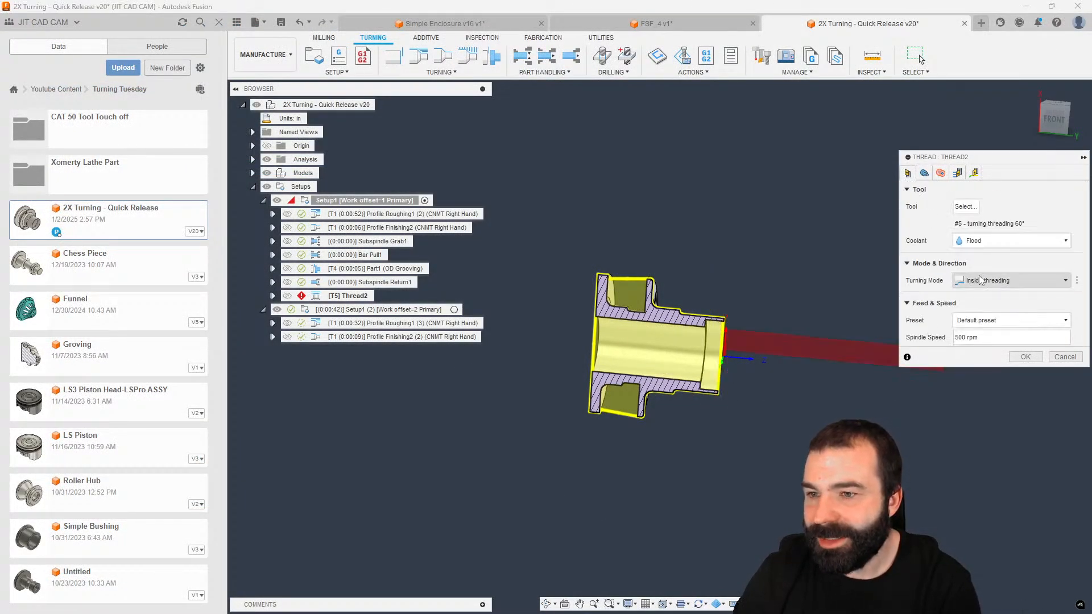
pyautogui.click(925, 175)
pyautogui.scroll(3, 800, 342)
pyautogui.scroll(1, 684, 355)
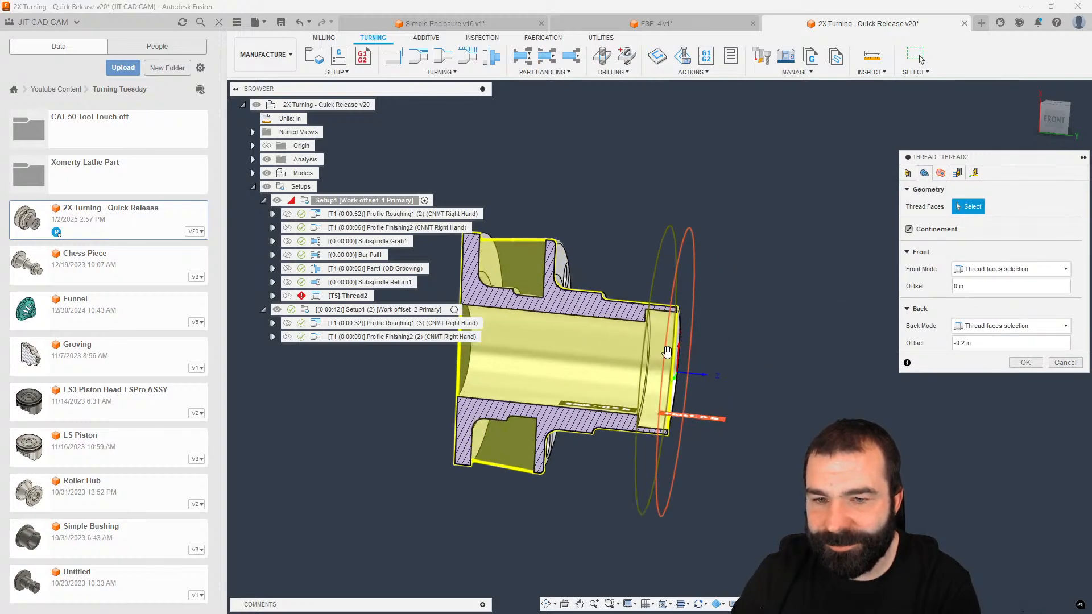
pyautogui.scroll(2, 671, 350)
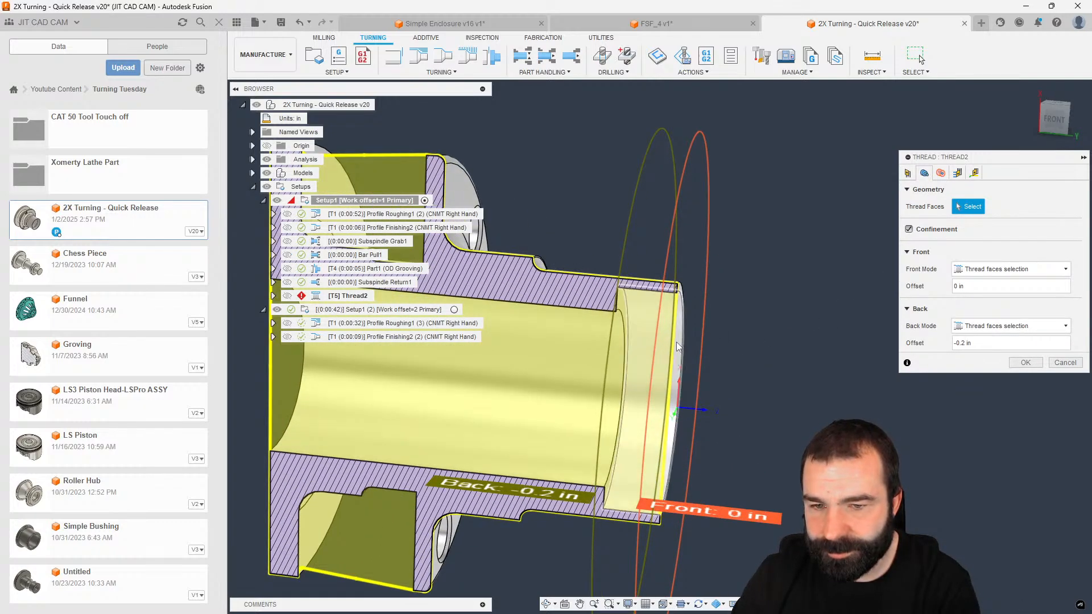
pyautogui.click(678, 346)
pyautogui.scroll(-3, 671, 347)
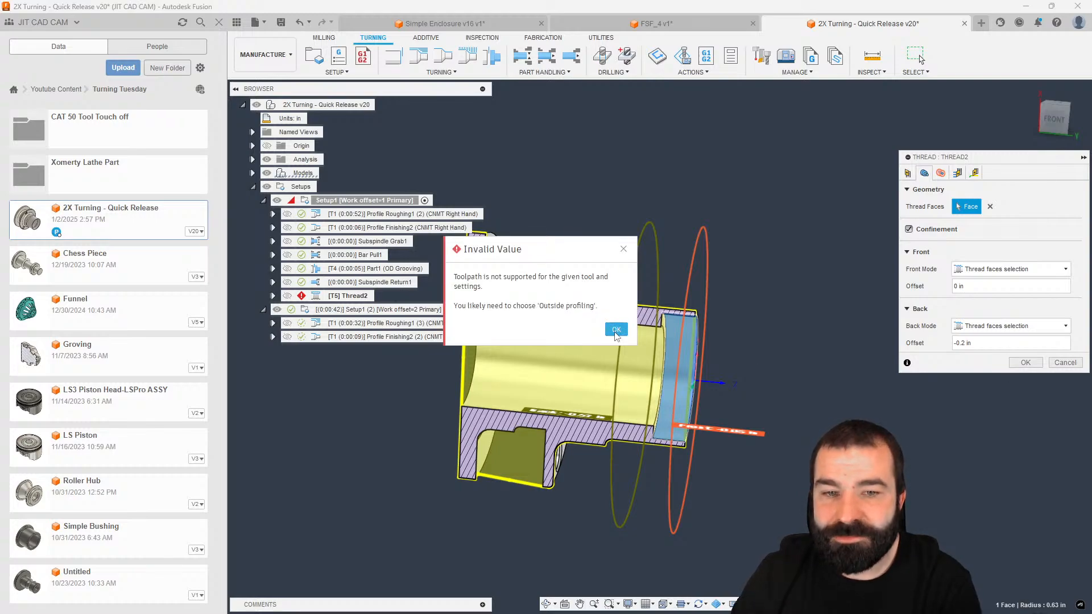
pyautogui.click(617, 331)
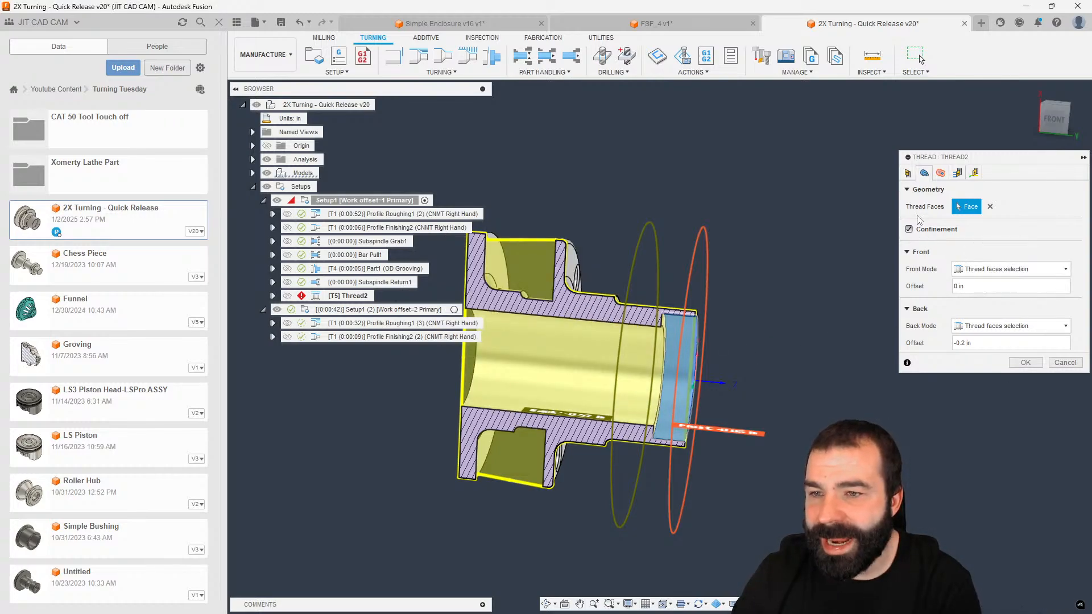
# Step: Try Outside threading as Thread2's turning mode and return it to Inside threading
pyautogui.click(909, 175)
pyautogui.click(1009, 280)
pyautogui.click(993, 290)
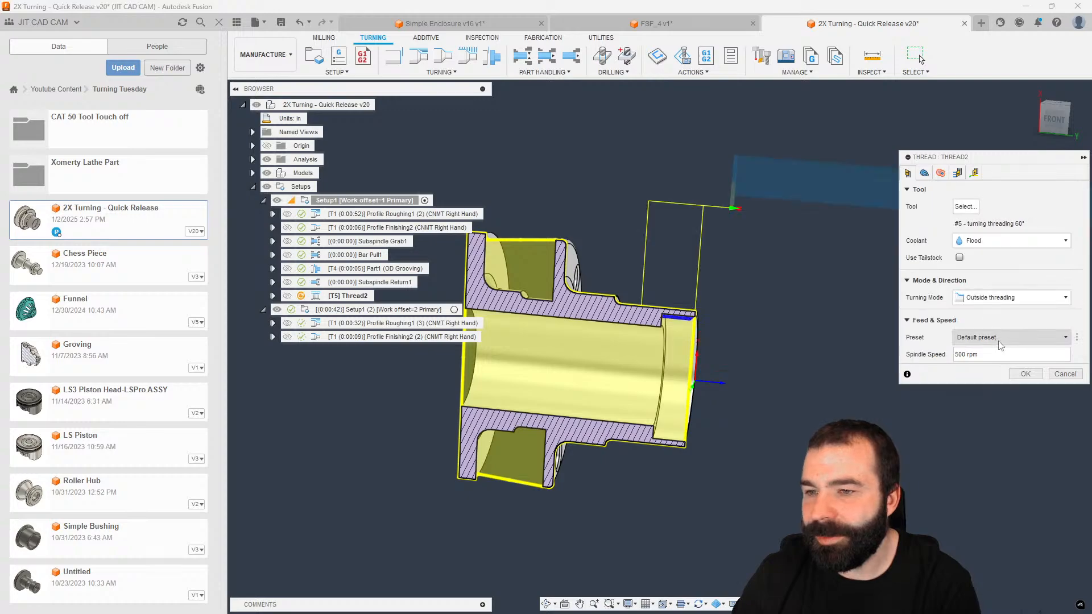
pyautogui.click(1010, 297)
pyautogui.click(992, 322)
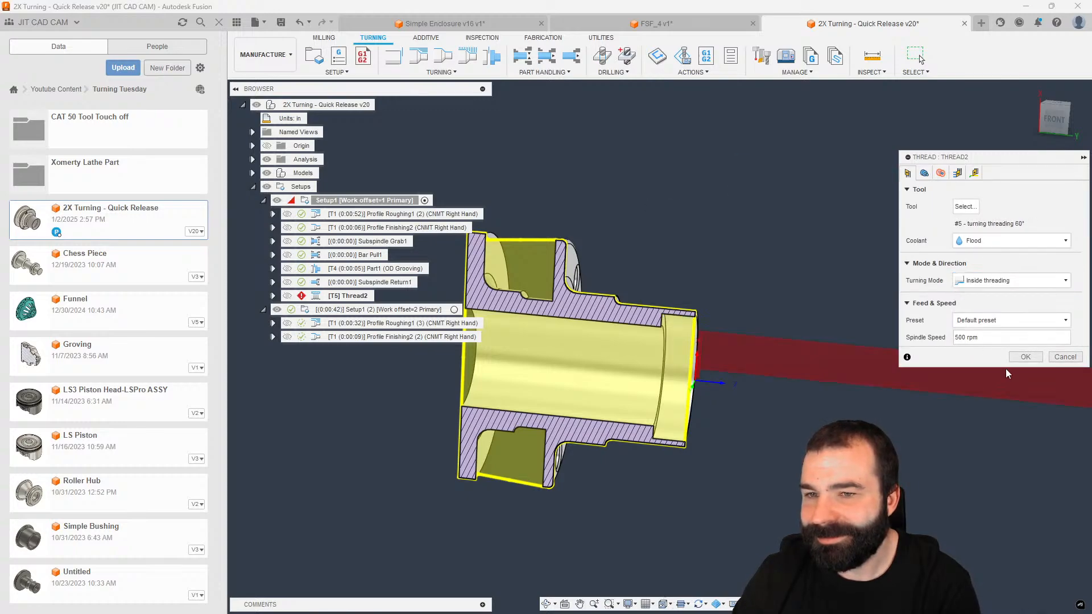
# Step: Switch Thread2's turning mode to Outside threading and confirm the operation
pyautogui.click(1009, 281)
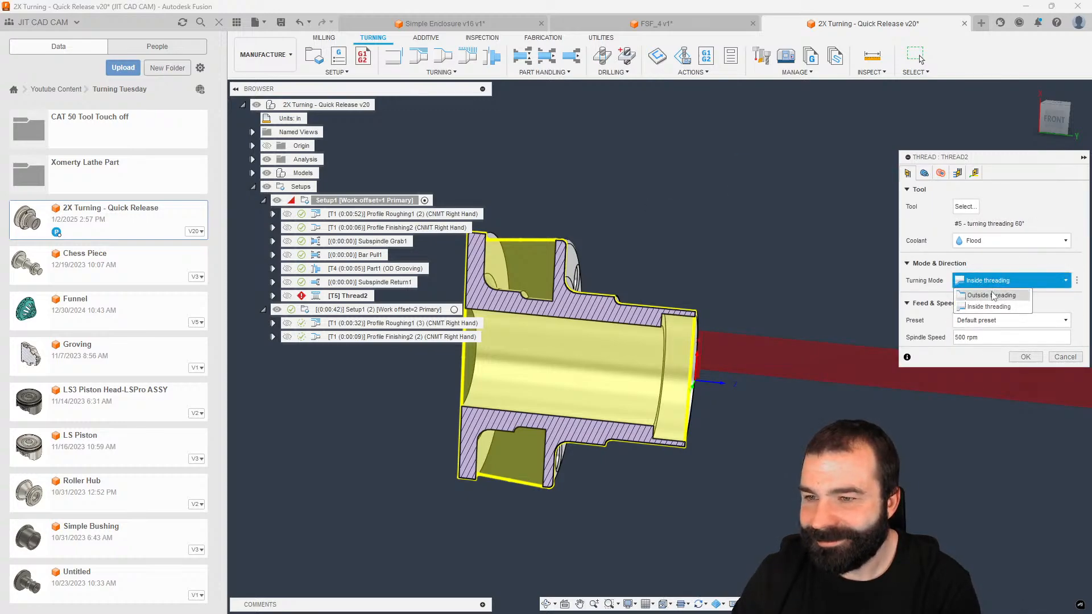
pyautogui.click(992, 291)
pyautogui.click(1025, 375)
# Step: Edit the Thread2 operation's tool and enable clockwise spindle rotation in its setup settings
pyautogui.rightClick(324, 296)
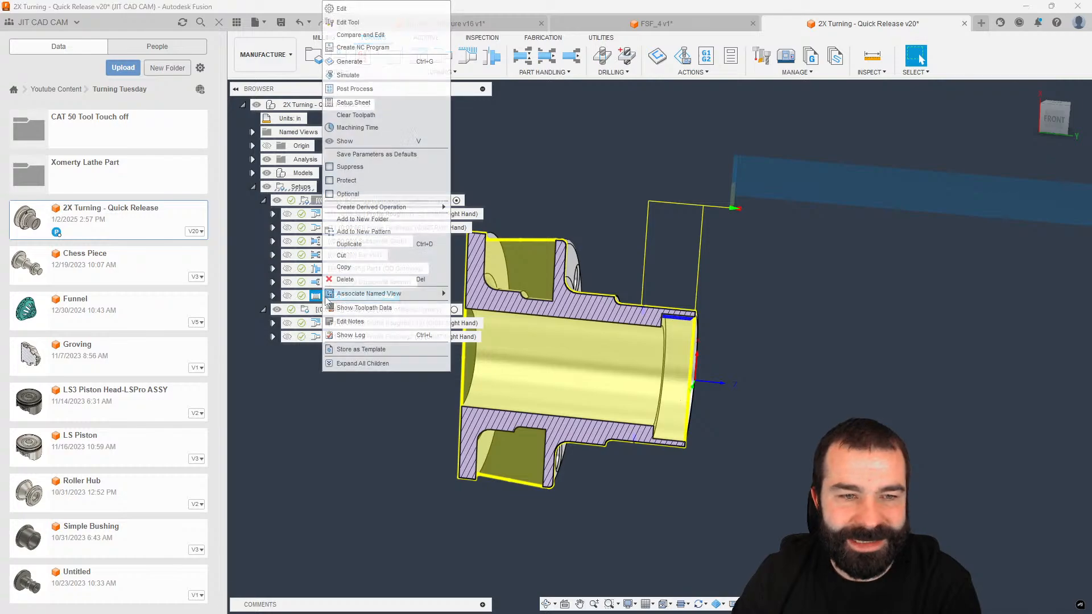
pyautogui.click(348, 22)
pyautogui.click(73, 48)
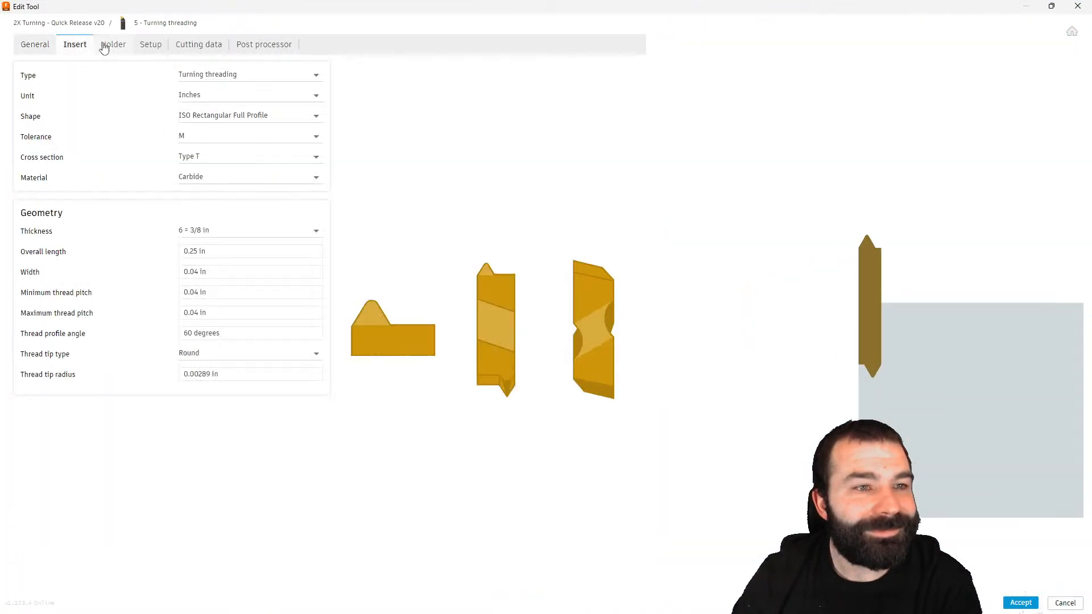
pyautogui.click(113, 50)
pyautogui.click(147, 45)
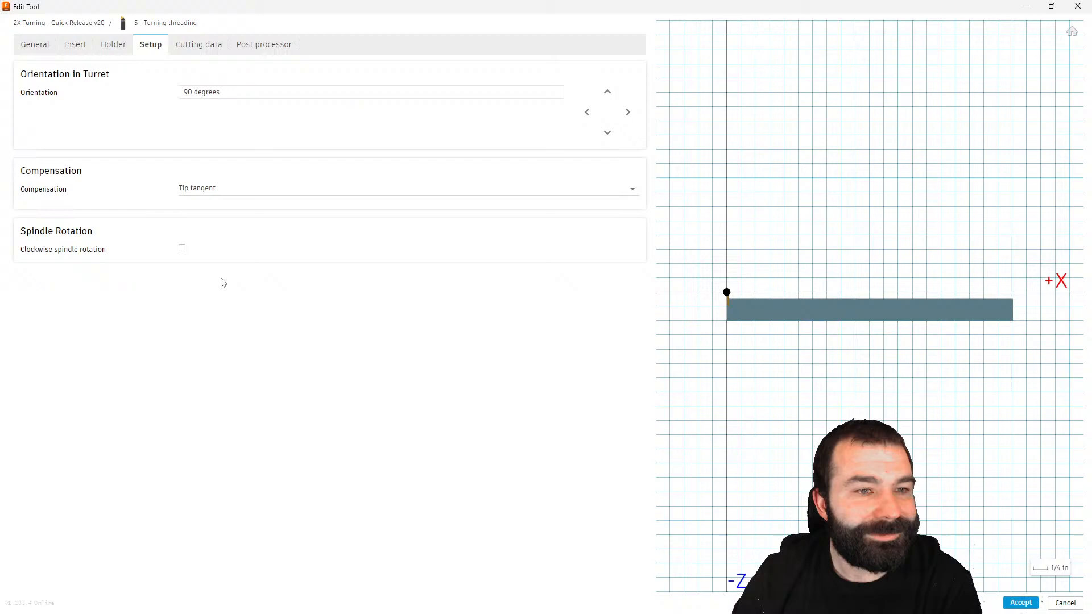
pyautogui.click(182, 249)
pyautogui.click(1021, 603)
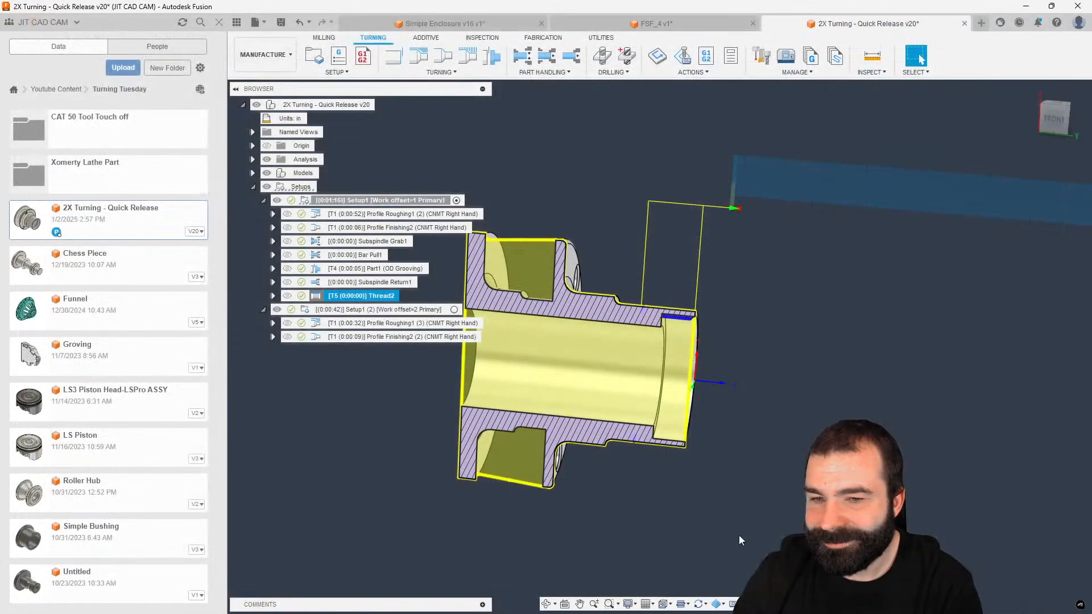
# Step: Reopen the Thread2 operation and set its turning mode to Inside threading
pyautogui.doubleClick(361, 296)
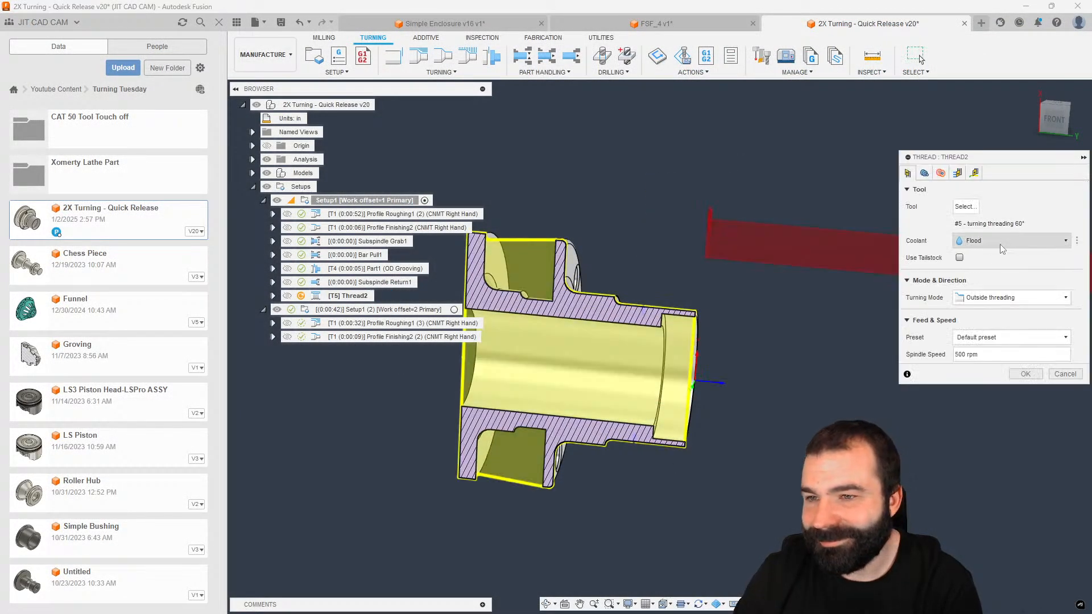
pyautogui.click(1012, 298)
pyautogui.click(992, 312)
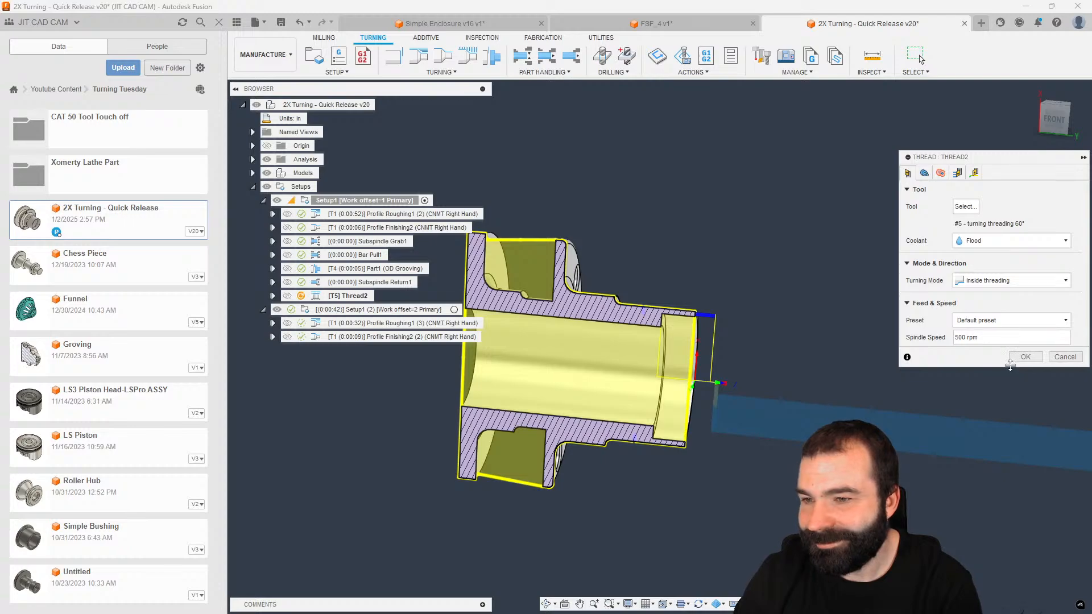
# Step: Set Thread2's clearance to be measured from a selection, pick the counterbore's inner face as reference, and confirm the operation
pyautogui.click(940, 173)
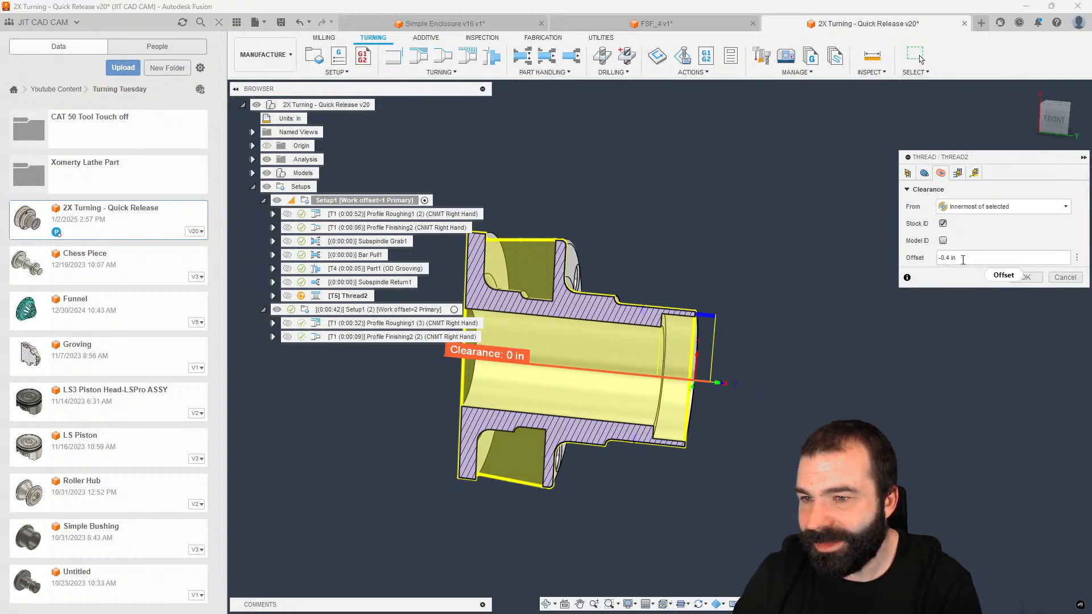
pyautogui.click(965, 211)
pyautogui.click(963, 244)
pyautogui.click(677, 378)
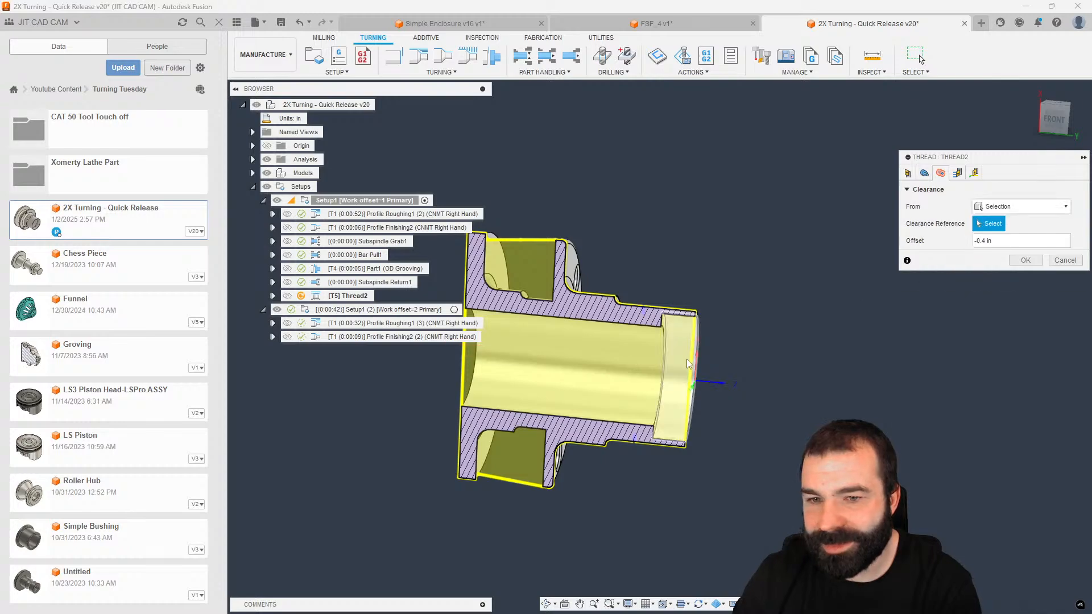
pyautogui.click(1025, 261)
# Step: Inspect the inside threading toolpath at the bore opening, and simulate Thread2 with the machine to examine the cut thread
pyautogui.scroll(6, 680, 325)
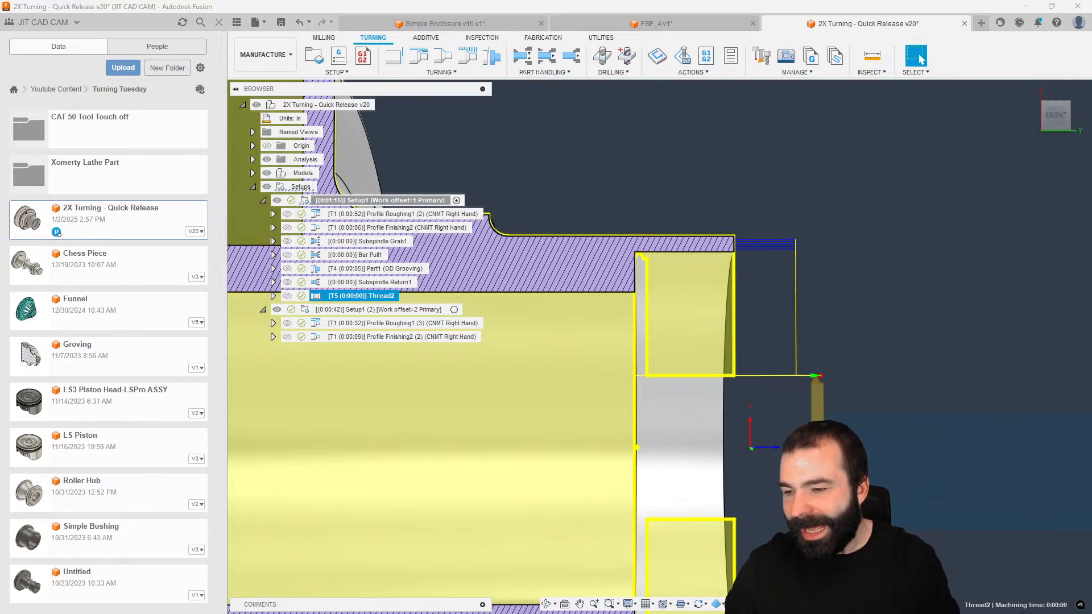
pyautogui.keyDown('shift'); pyautogui.moveTo(677, 354); pyautogui.dragTo(832, 260, button='middle'); pyautogui.keyUp('shift')
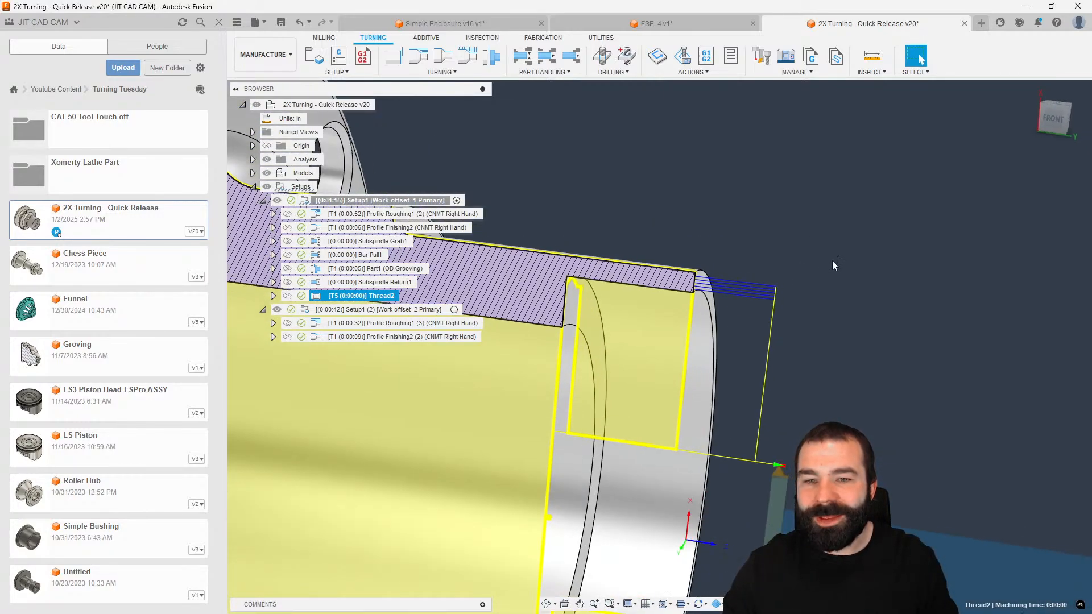
pyautogui.scroll(-3, 832, 260)
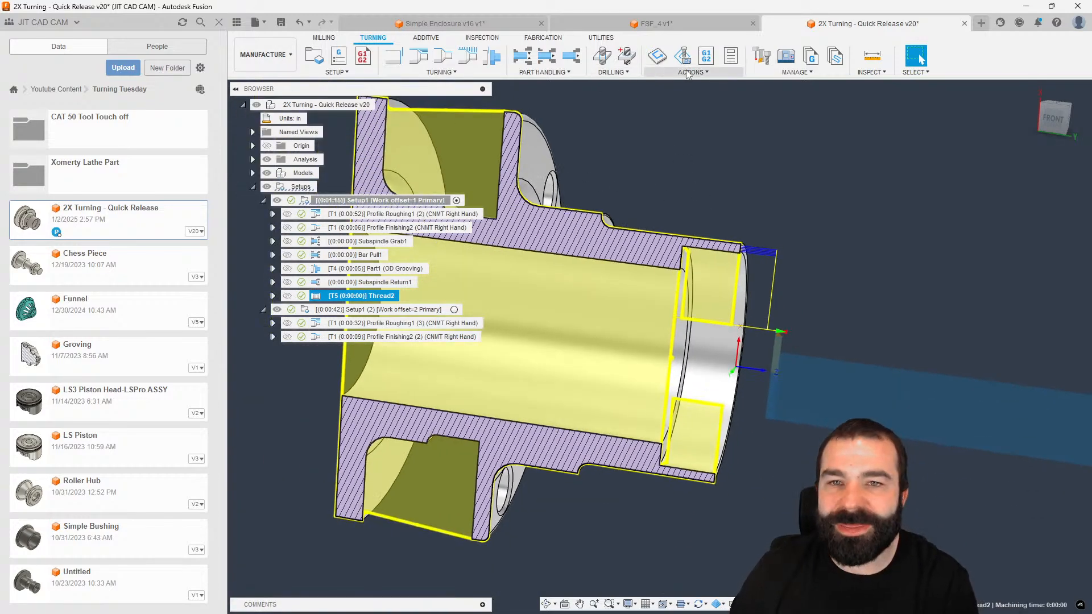
pyautogui.click(682, 55)
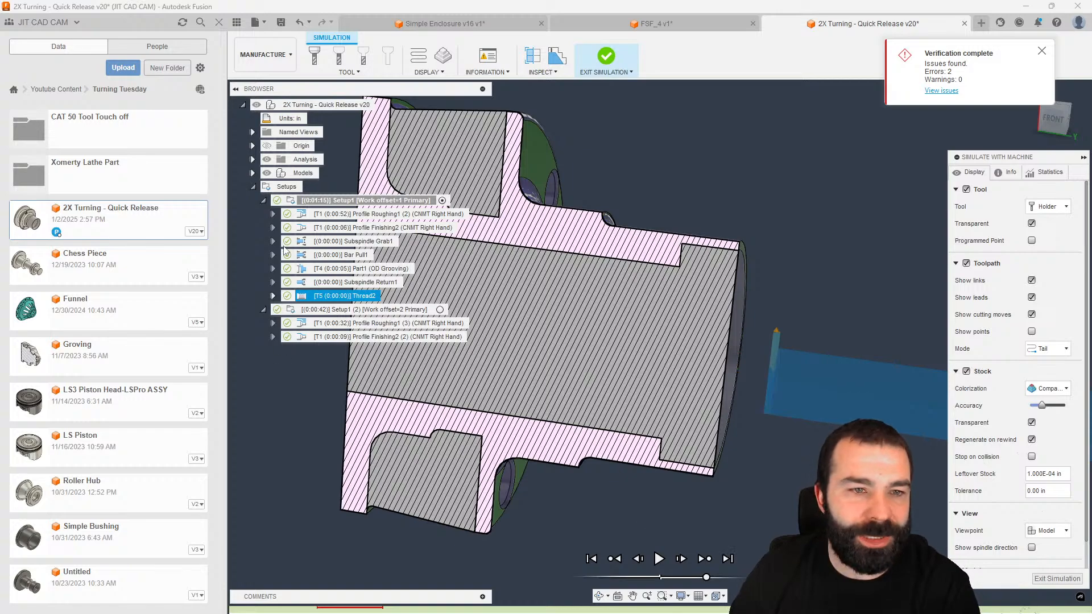
pyautogui.keyDown('shift'); pyautogui.moveTo(654, 352); pyautogui.dragTo(771, 439, button='middle'); pyautogui.keyUp('shift')
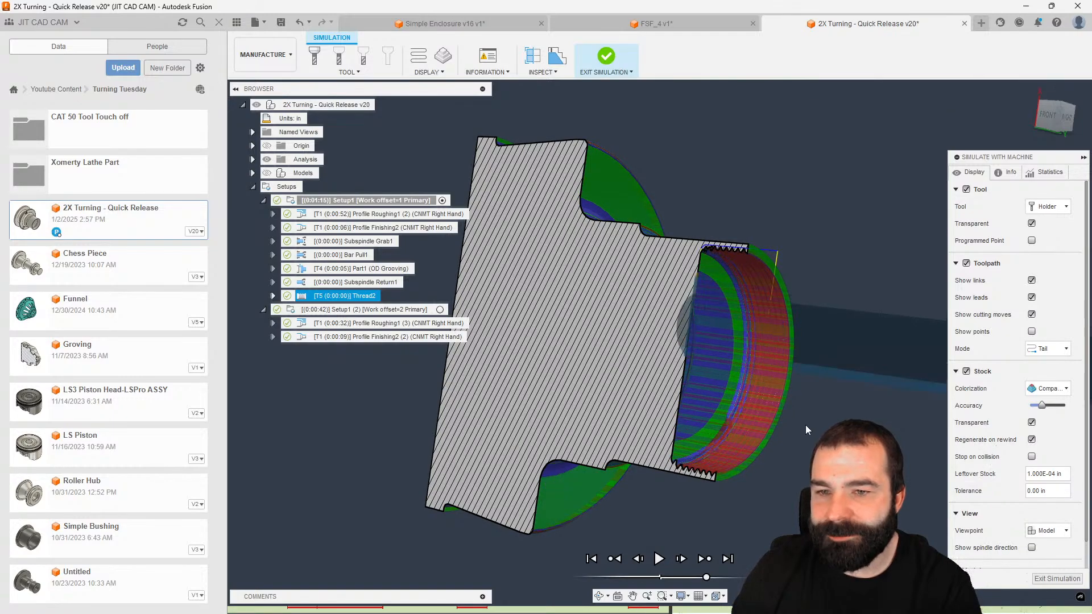
# Step: Examine the simulated inside thread profile in the sectioned bore from several angles
pyautogui.scroll(3, 761, 225)
pyautogui.keyDown('shift'); pyautogui.moveTo(761, 225); pyautogui.dragTo(747, 248, button='middle'); pyautogui.keyUp('shift')
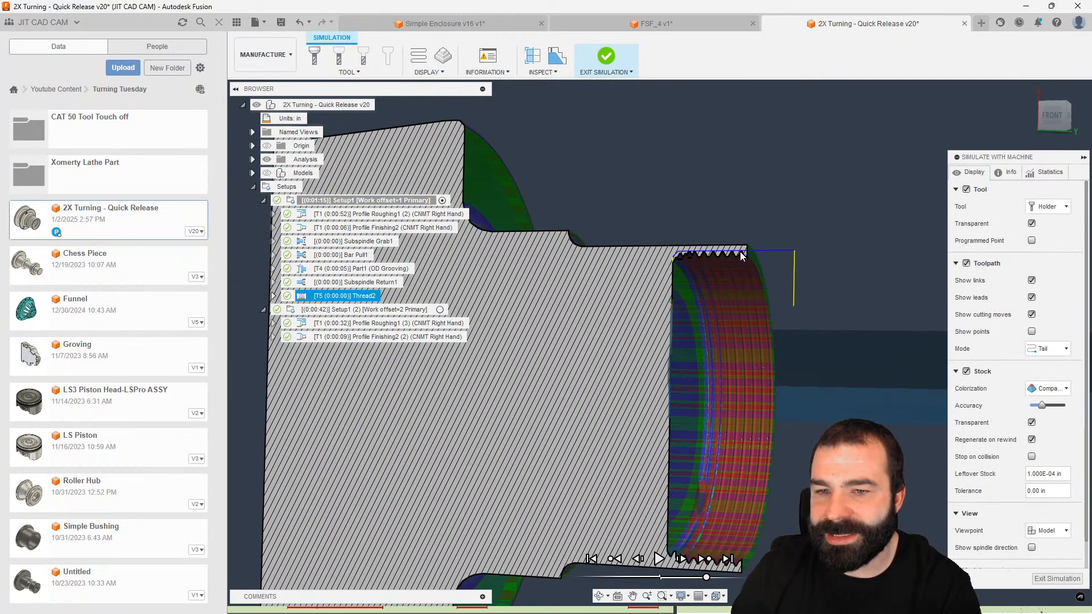
pyautogui.scroll(8, 740, 254)
pyautogui.scroll(-6, 768, 231)
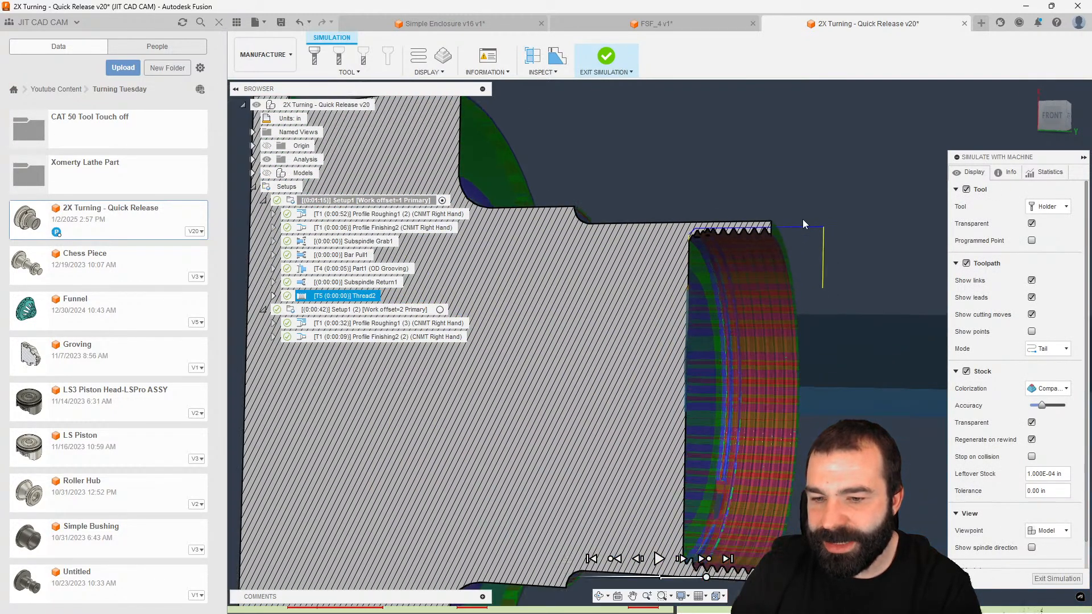
pyautogui.keyDown('shift'); pyautogui.moveTo(803, 221); pyautogui.dragTo(767, 364, button='middle'); pyautogui.keyUp('shift')
pyautogui.scroll(1, 760, 517)
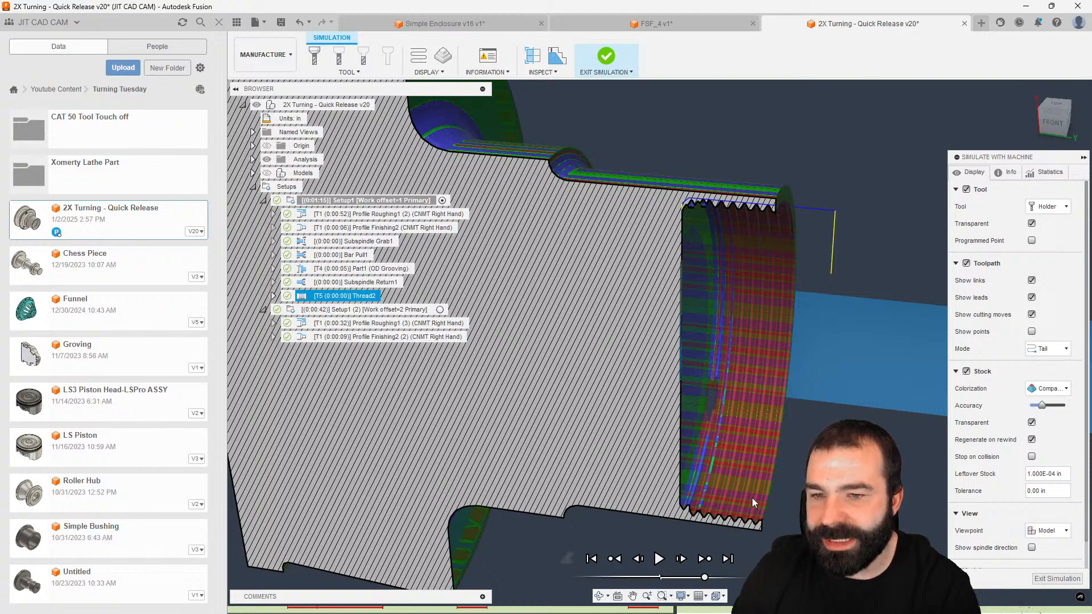
pyautogui.moveTo(752, 501)
pyautogui.keyDown('shift'); pyautogui.mouseDown(button='middle')
pyautogui.moveTo(657, 486)
pyautogui.moveTo(748, 486)
pyautogui.mouseUp(button='middle'); pyautogui.keyUp('shift')
pyautogui.keyDown('shift'); pyautogui.moveTo(567, 558); pyautogui.dragTo(692, 493, button='middle'); pyautogui.keyUp('shift')
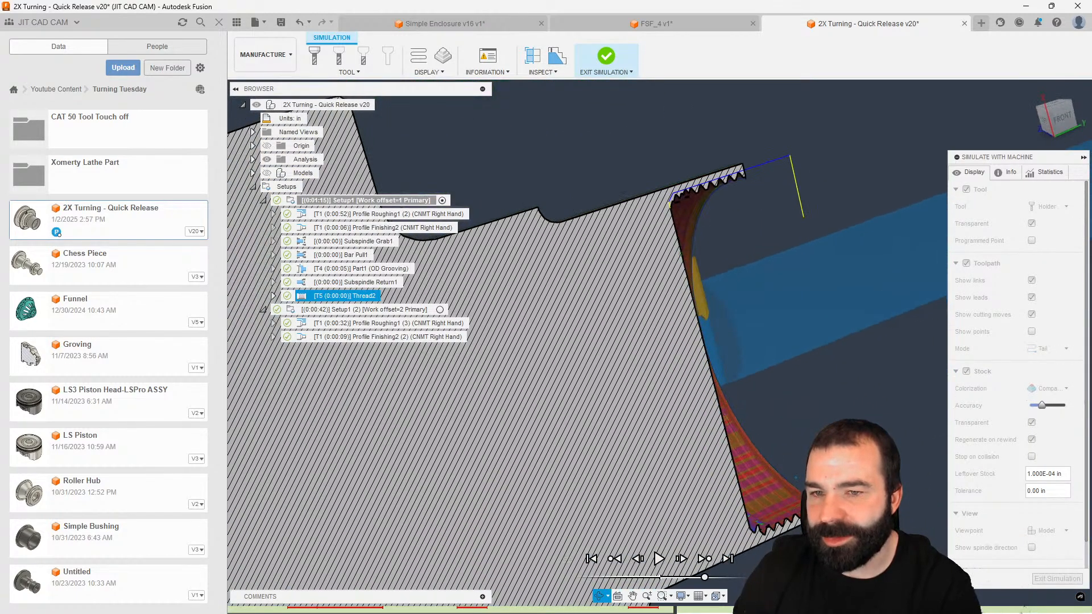
# Step: Play the Thread2 simulation to watch the threading tool pass through the bore, inspect the thread from the open end, and exit the simulation
pyautogui.press('space')
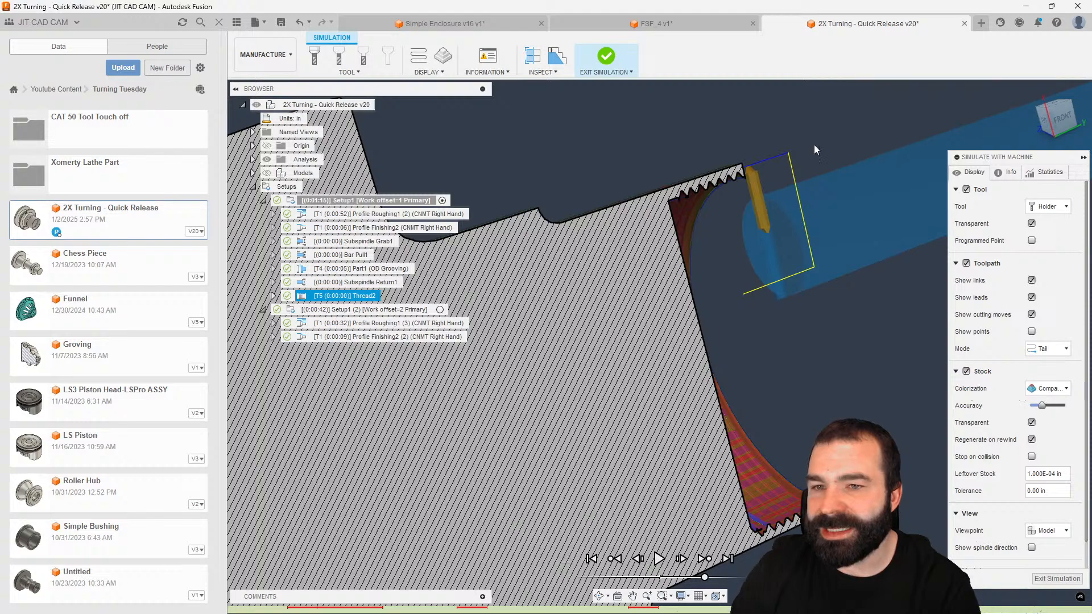
pyautogui.keyDown('shift'); pyautogui.moveTo(814, 146); pyautogui.dragTo(758, 169, button='middle'); pyautogui.keyUp('shift')
pyautogui.press('space')
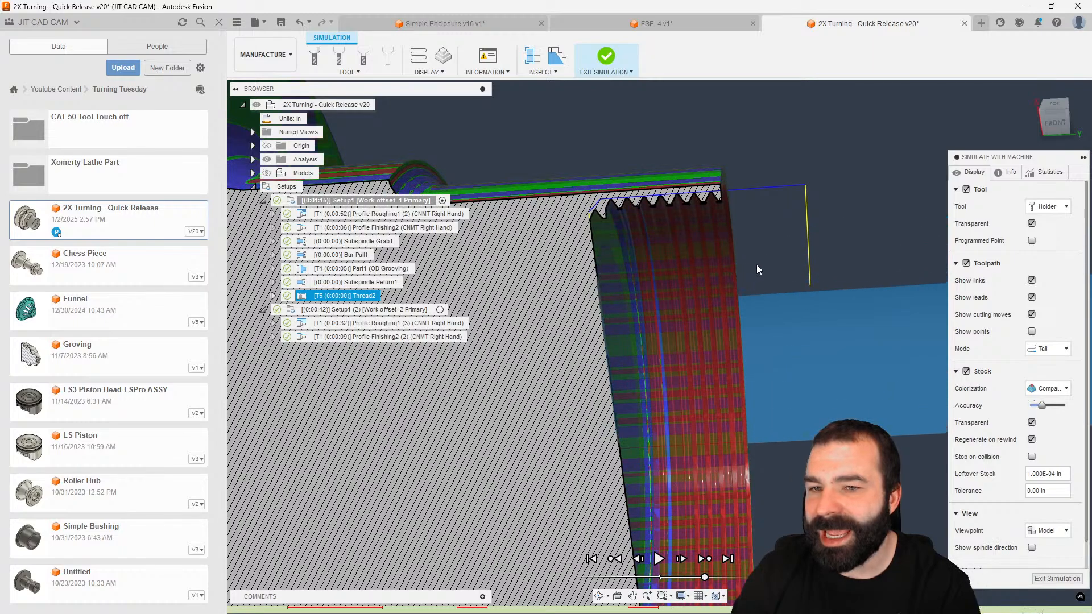
pyautogui.keyDown('shift'); pyautogui.moveTo(722, 203); pyautogui.dragTo(688, 188, button='middle'); pyautogui.keyUp('shift')
pyautogui.scroll(-4, 699, 189)
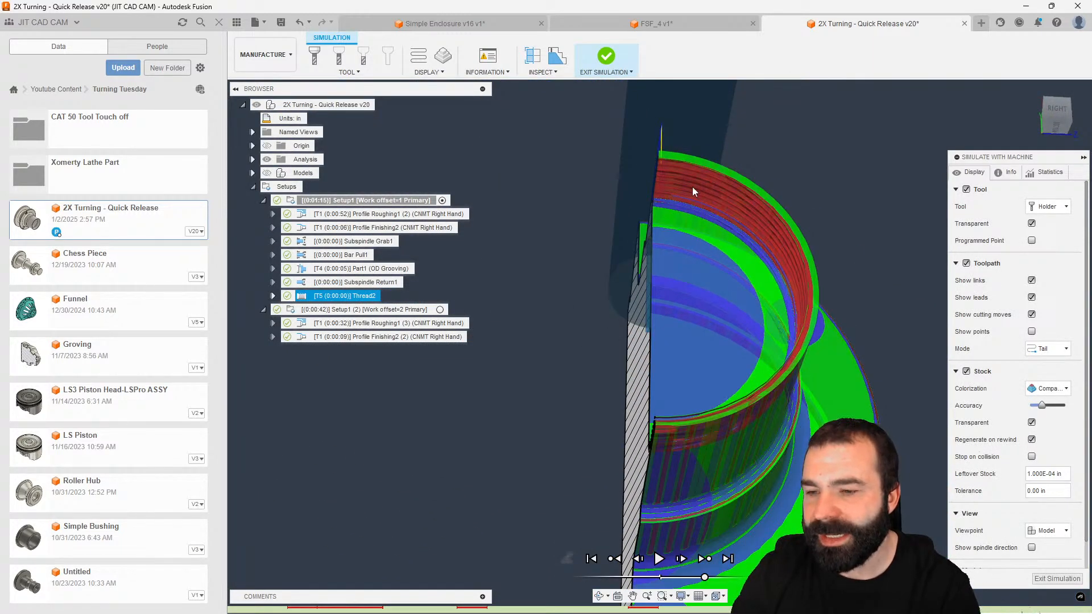
pyautogui.click(1040, 583)
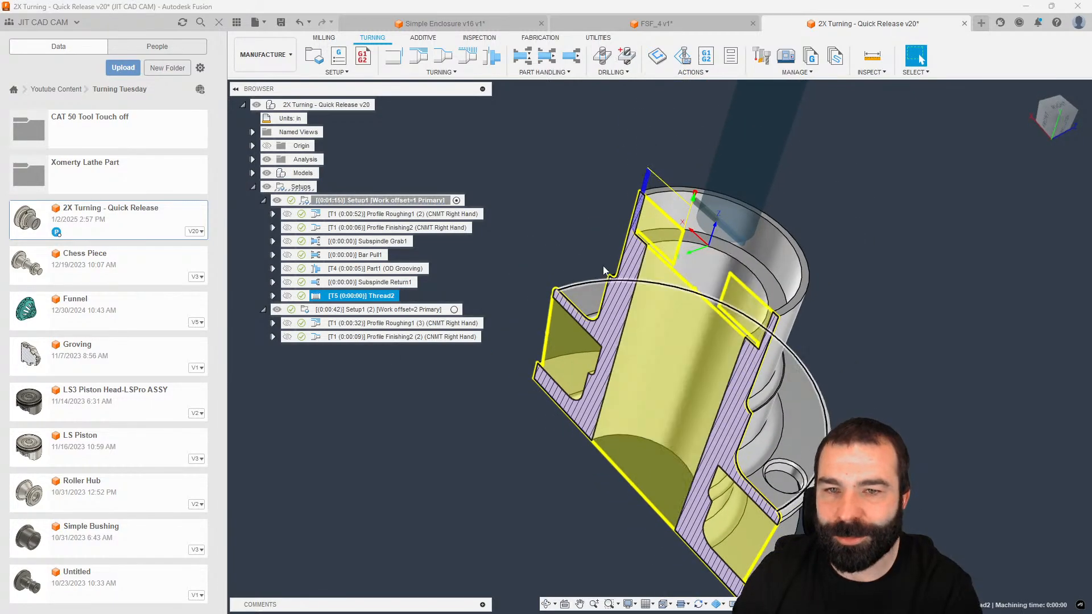
# Step: Copy the 1/4-20 TPI Thread Mill operation Thread1 from the Simple Enclosure document into Setup1 of the 2X Turning - Quick Release document
pyautogui.click(620, 26)
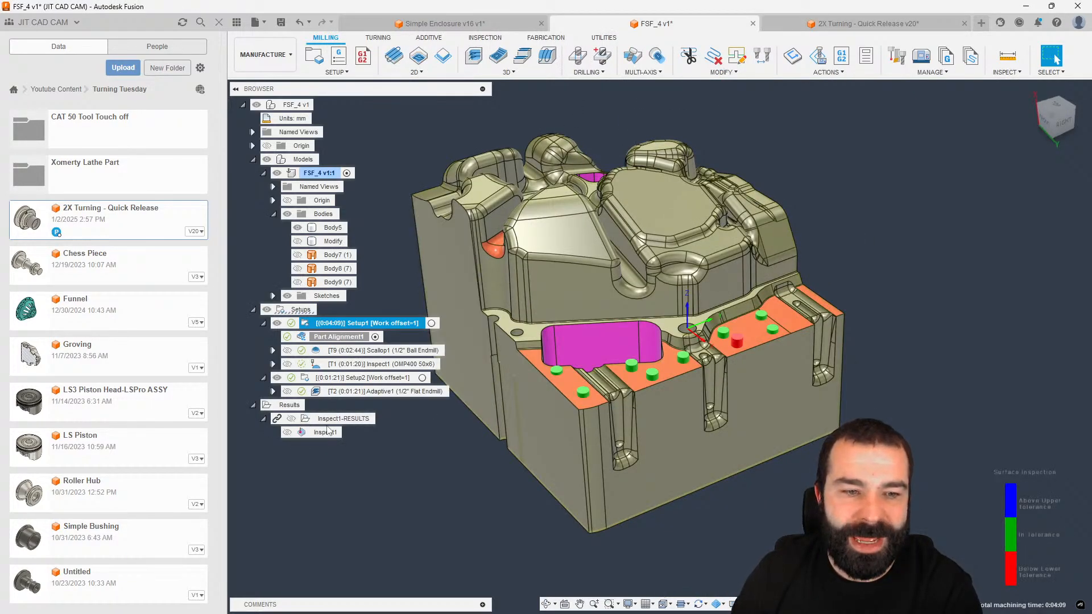
pyautogui.click(437, 25)
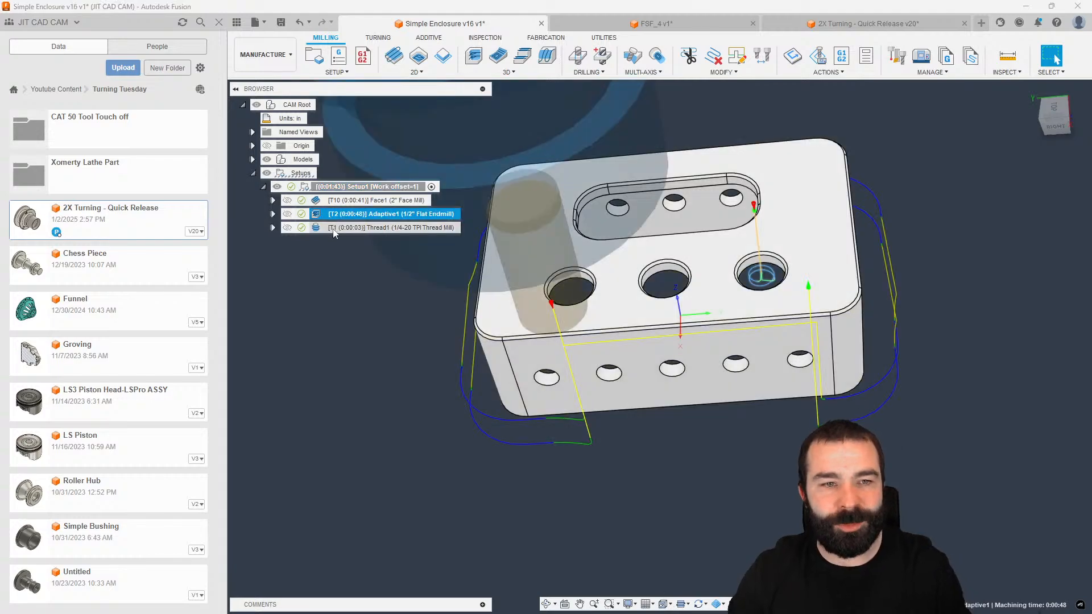
pyautogui.click(341, 228)
pyautogui.click(830, 26)
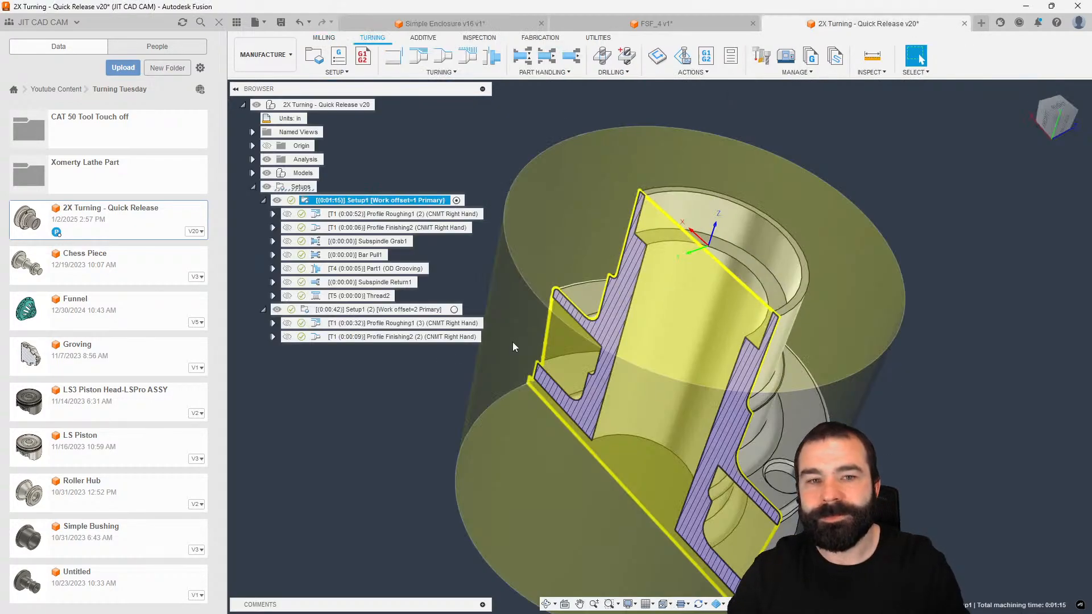
pyautogui.hotkey('ctrl', 'v')
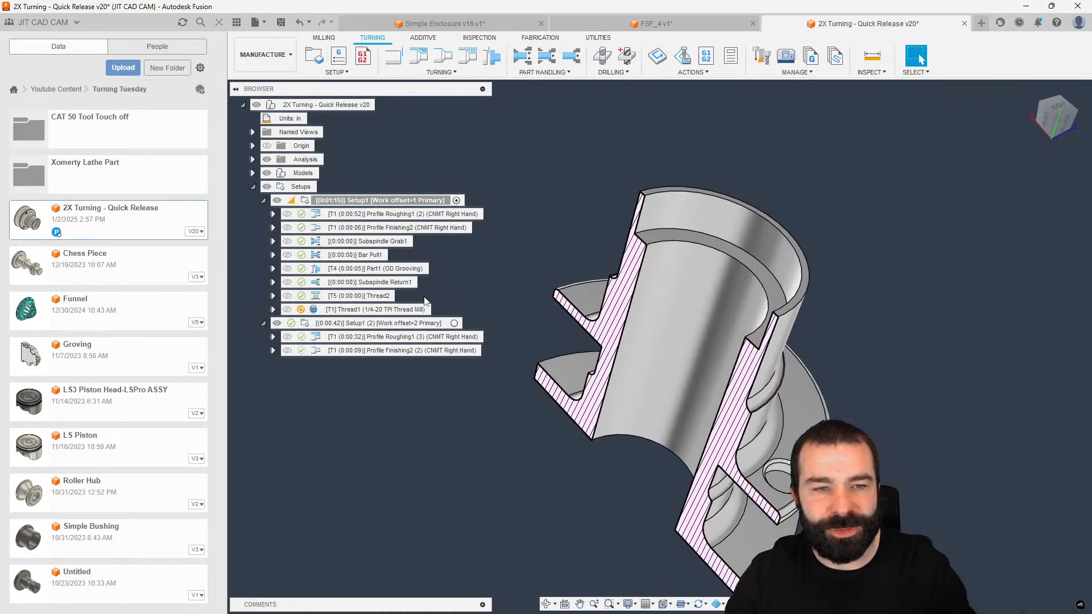
# Step: Edit the pasted Thread1 operation to use the counterbore's inner cylindrical face as its circular face selection, and confirm it
pyautogui.doubleClick(327, 312)
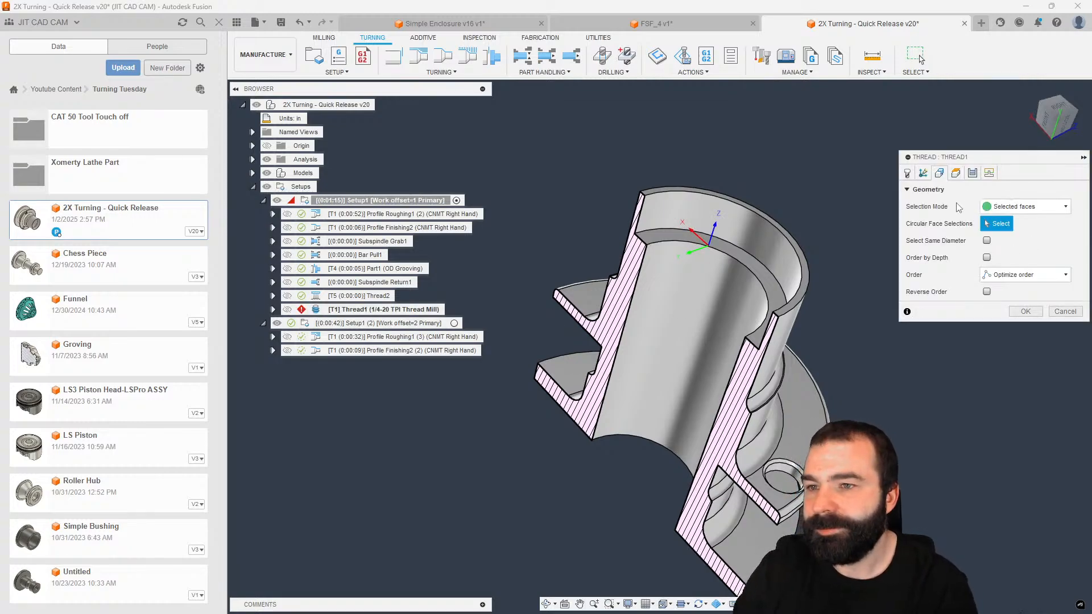
pyautogui.click(736, 227)
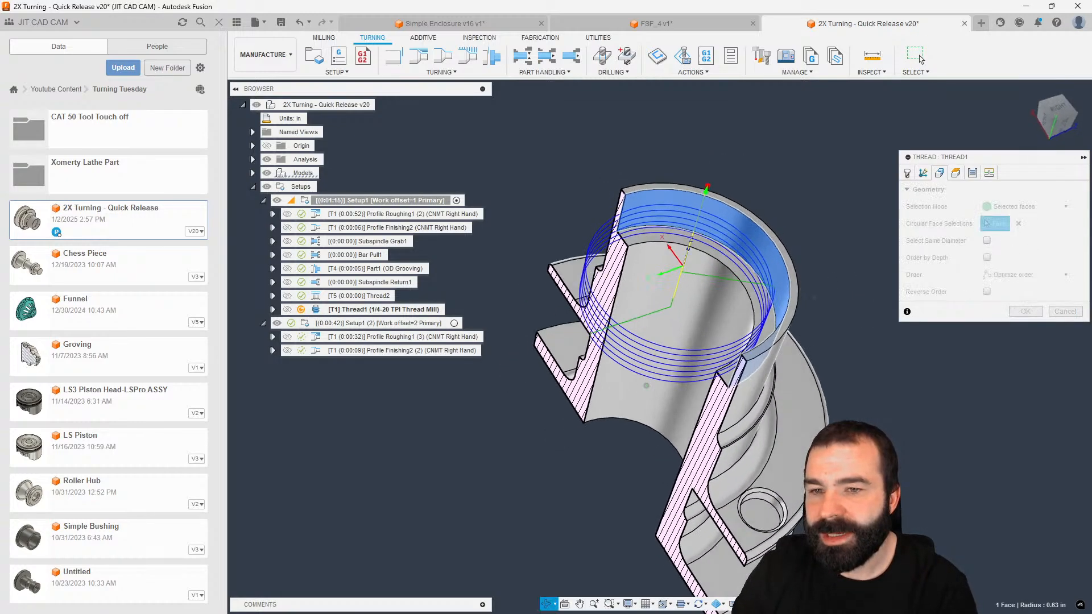
pyautogui.click(1025, 312)
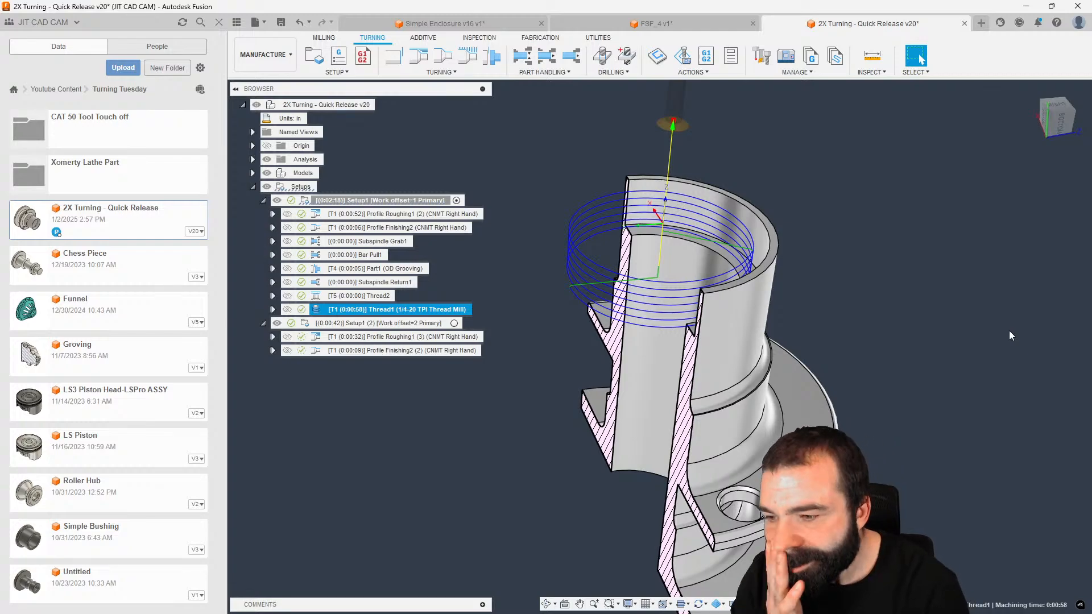
# Step: Compare the Thread2 turning toolpath with the helical Thread1 milling toolpath around the counterbore
pyautogui.keyDown('shift'); pyautogui.moveTo(850, 197); pyautogui.dragTo(890, 216, button='middle'); pyautogui.keyUp('shift')
pyautogui.click(359, 295)
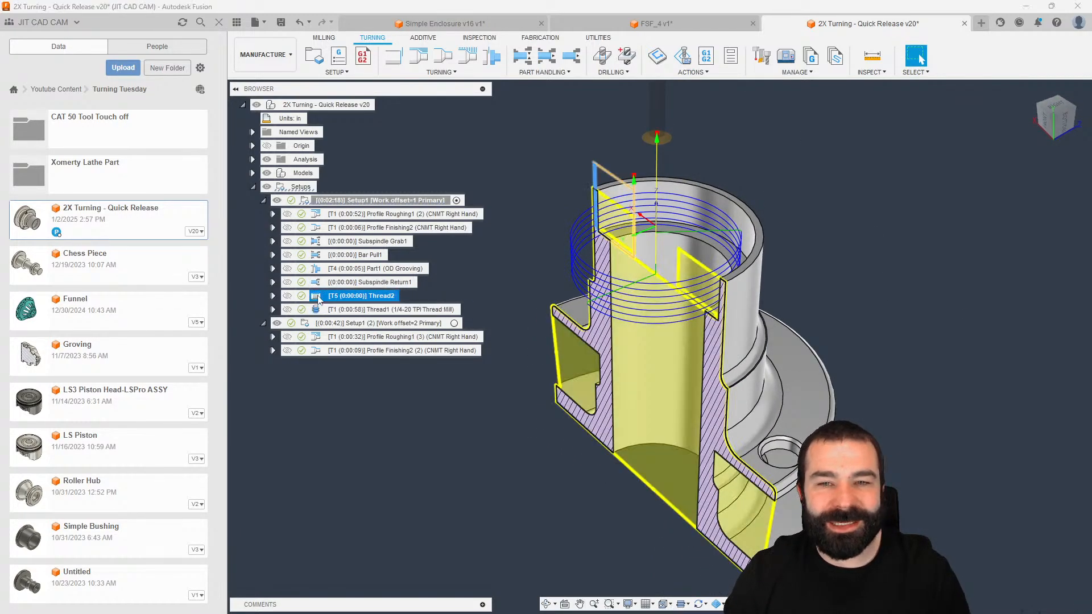
pyautogui.scroll(5, 591, 191)
pyautogui.scroll(4, 605, 202)
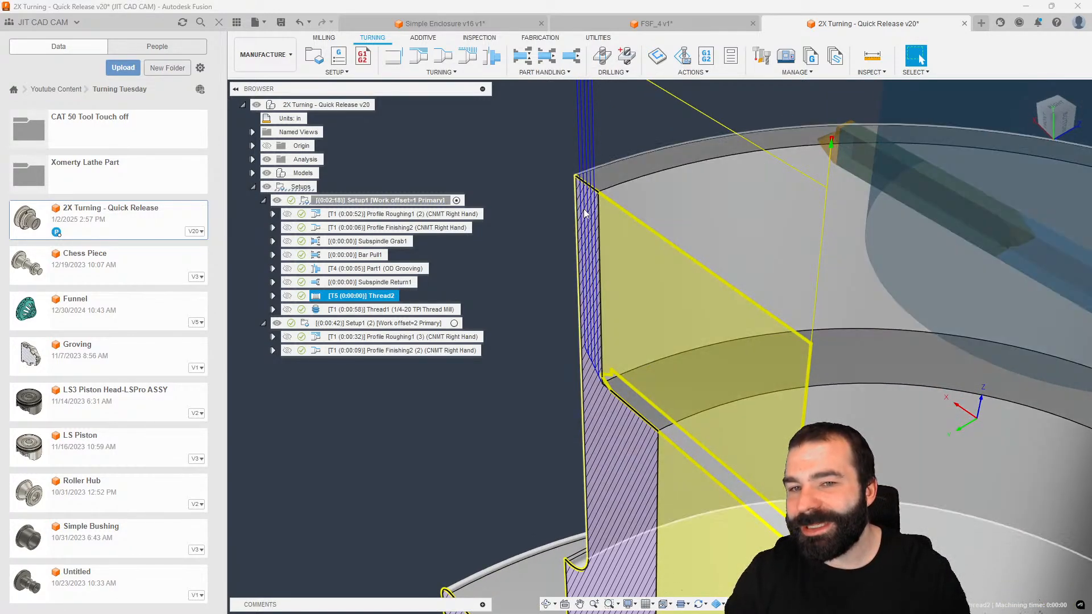
pyautogui.scroll(-5, 600, 196)
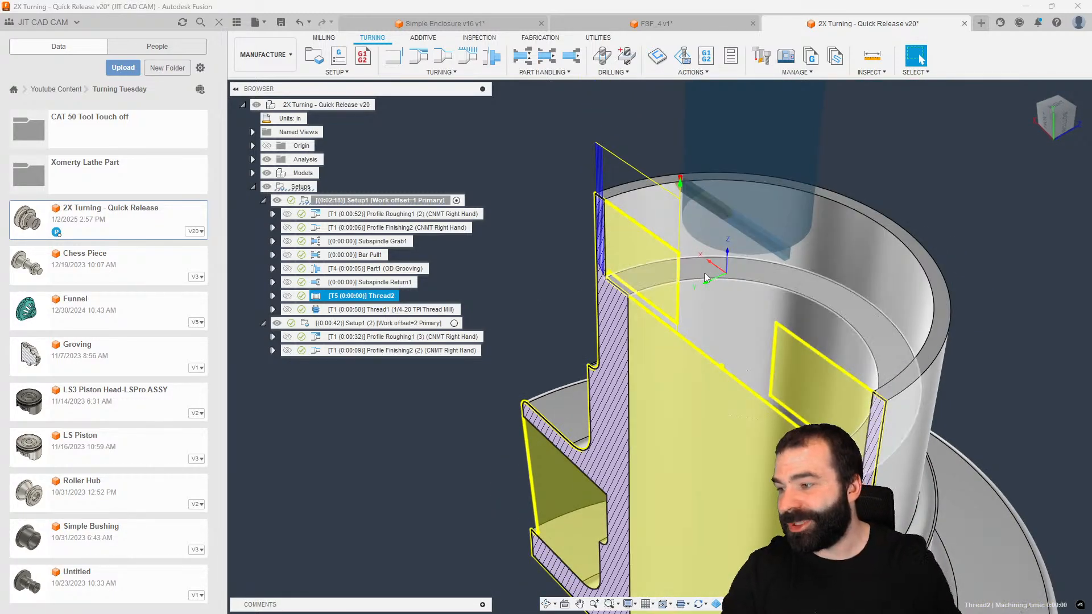
pyautogui.click(342, 310)
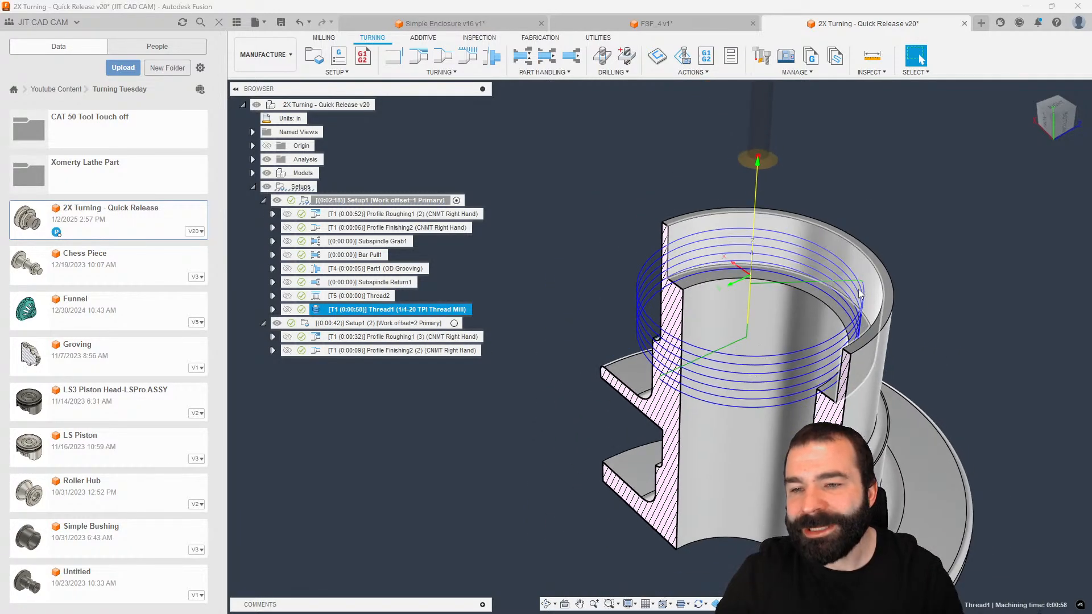
# Step: Review the threading pass settings of Thread2 and the thread pitch settings of Thread1, closing each operation and clearing the selection
pyautogui.doubleClick(371, 295)
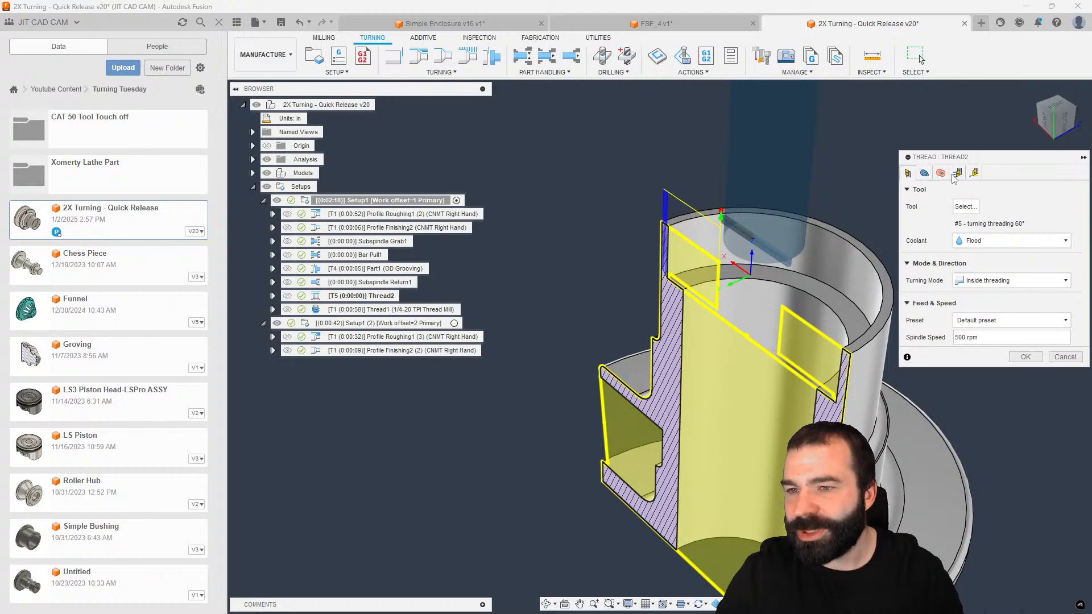
pyautogui.click(956, 174)
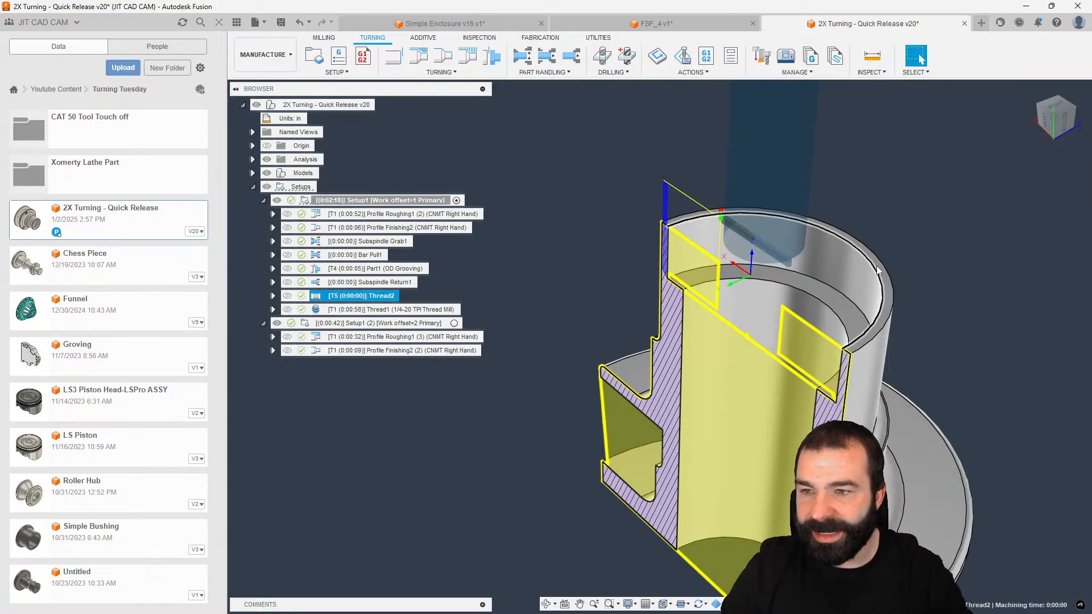
pyautogui.doubleClick(393, 310)
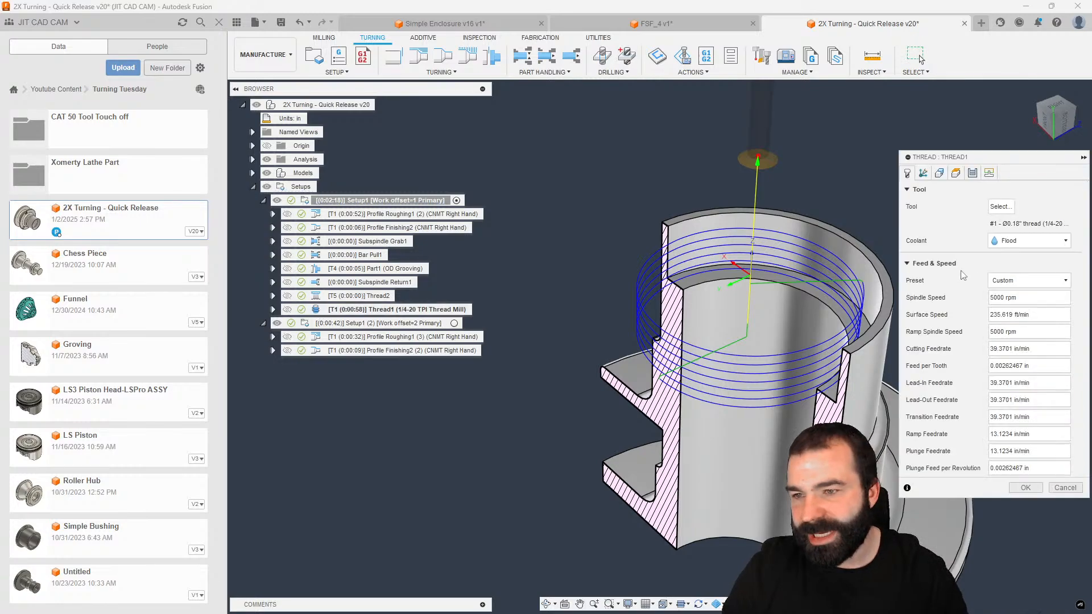
pyautogui.click(975, 173)
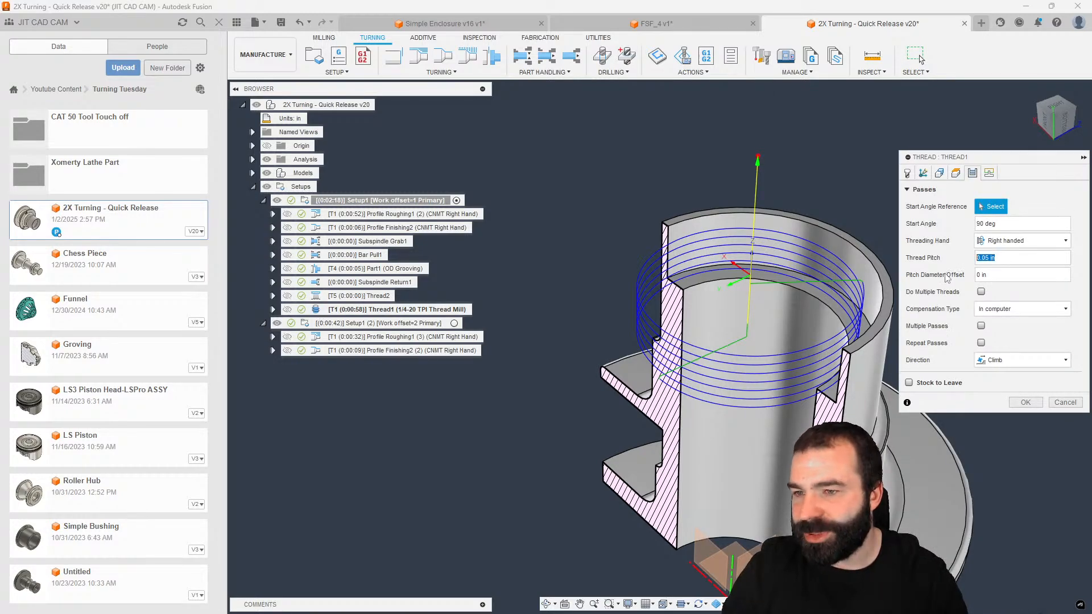
pyautogui.click(1025, 401)
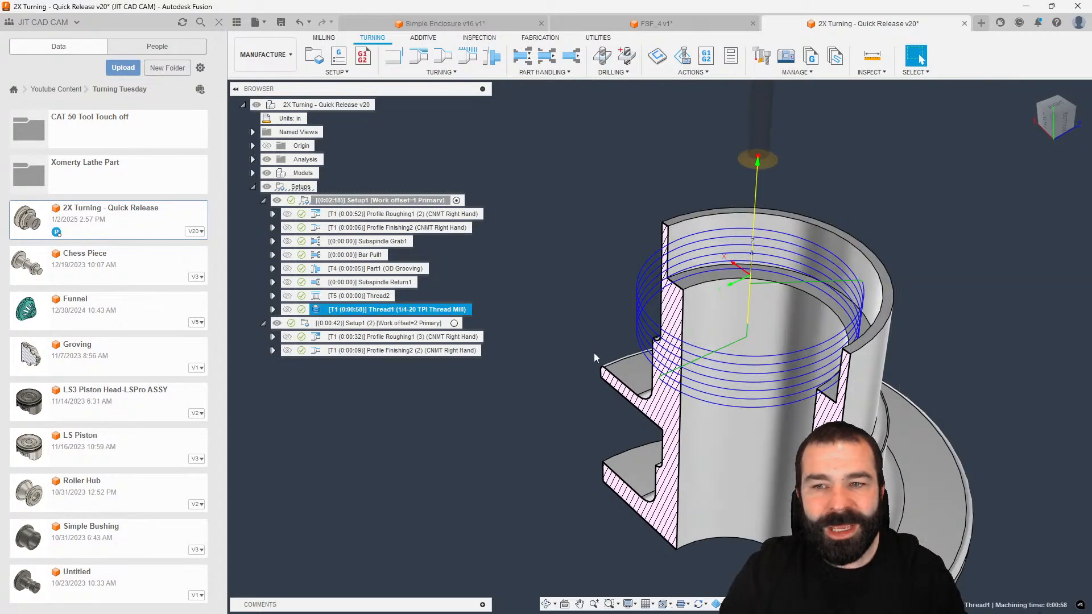
pyautogui.click(532, 425)
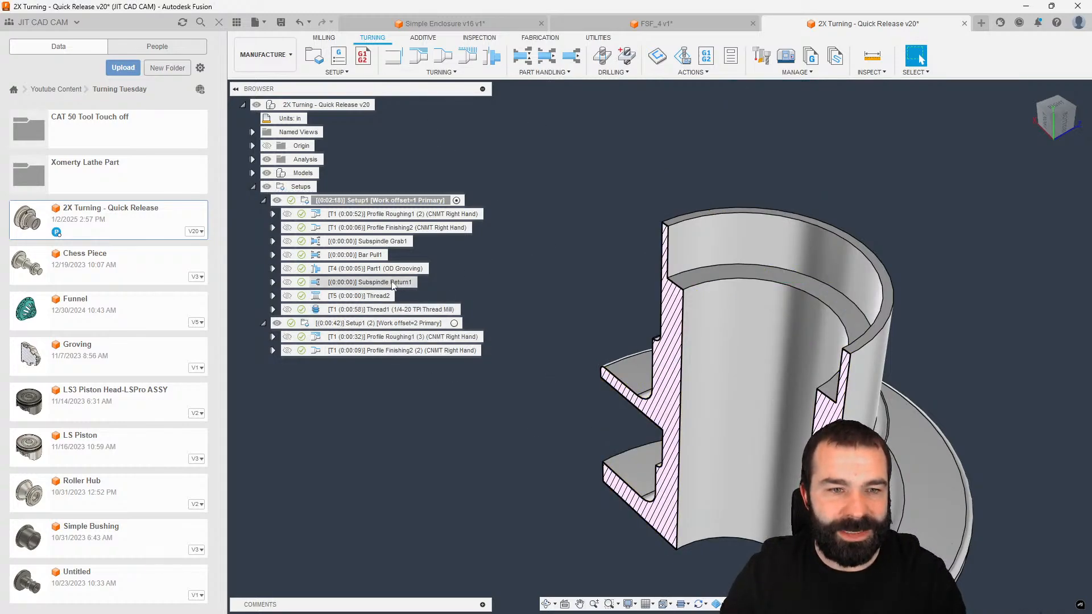
# Step: Simulate Thread2 and Thread1 together and examine the threads cut in the counterbore wall
pyautogui.click(370, 296)
pyautogui.keyDown('shift'); pyautogui.click(373, 310); pyautogui.keyUp('shift')
pyautogui.rightClick(407, 312)
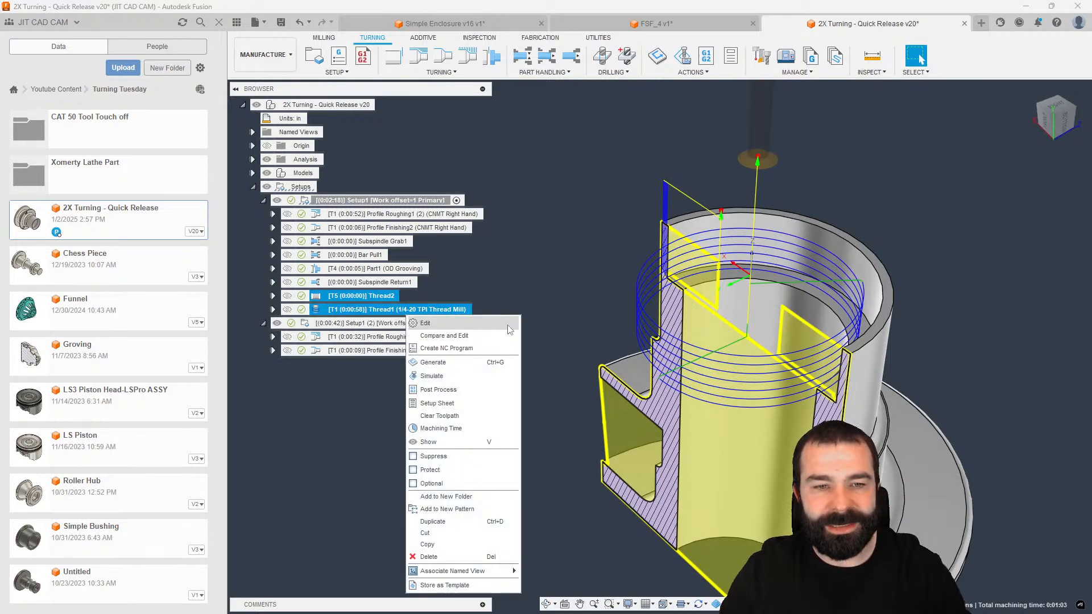
pyautogui.click(431, 376)
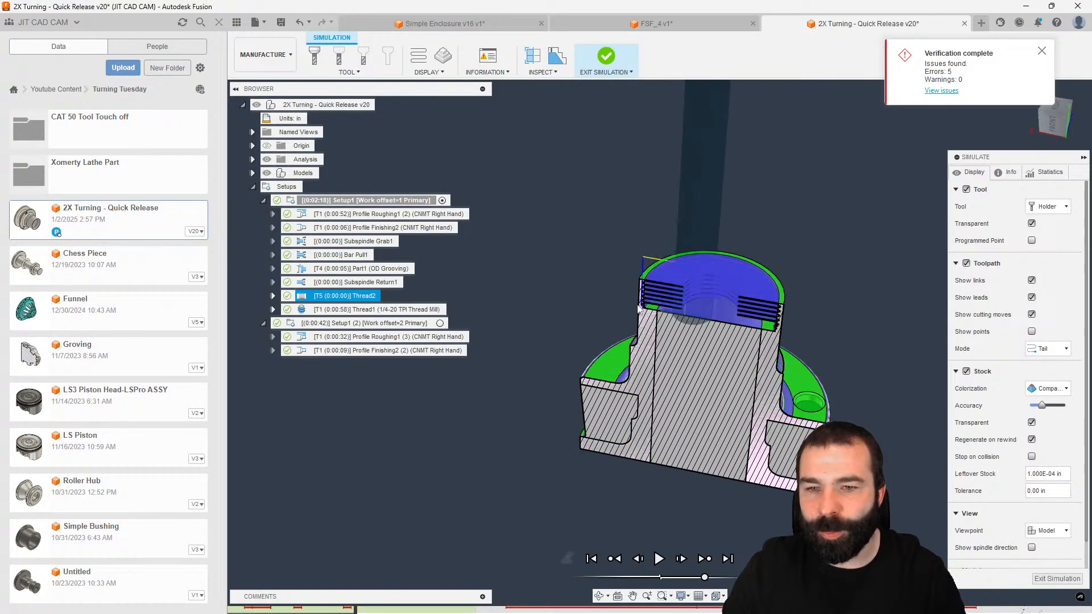
pyautogui.scroll(-3, 652, 324)
pyautogui.scroll(5, 652, 324)
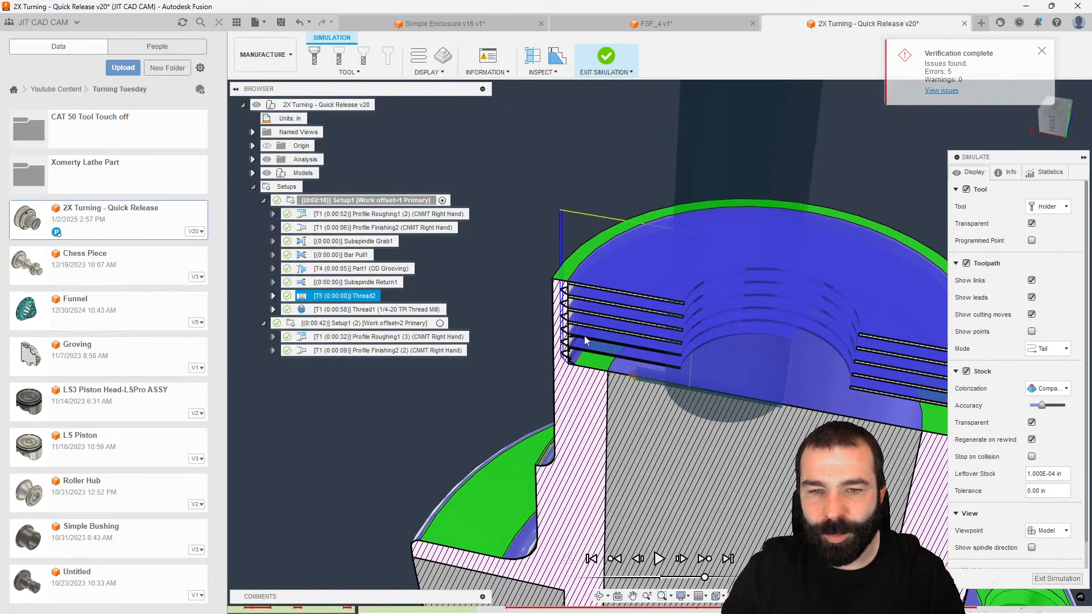
# Step: Exit the simulation and change Setup1's stock mode to a fixed size tube with a 1 in inner diameter
pyautogui.click(1057, 579)
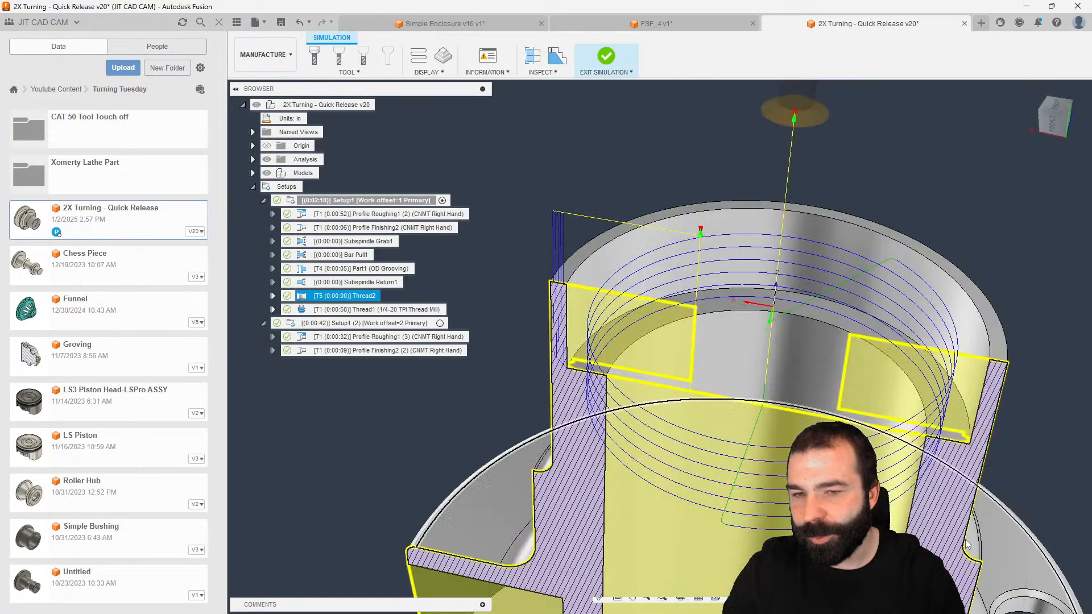
pyautogui.scroll(-2, 784, 279)
pyautogui.click(441, 392)
pyautogui.doubleClick(380, 200)
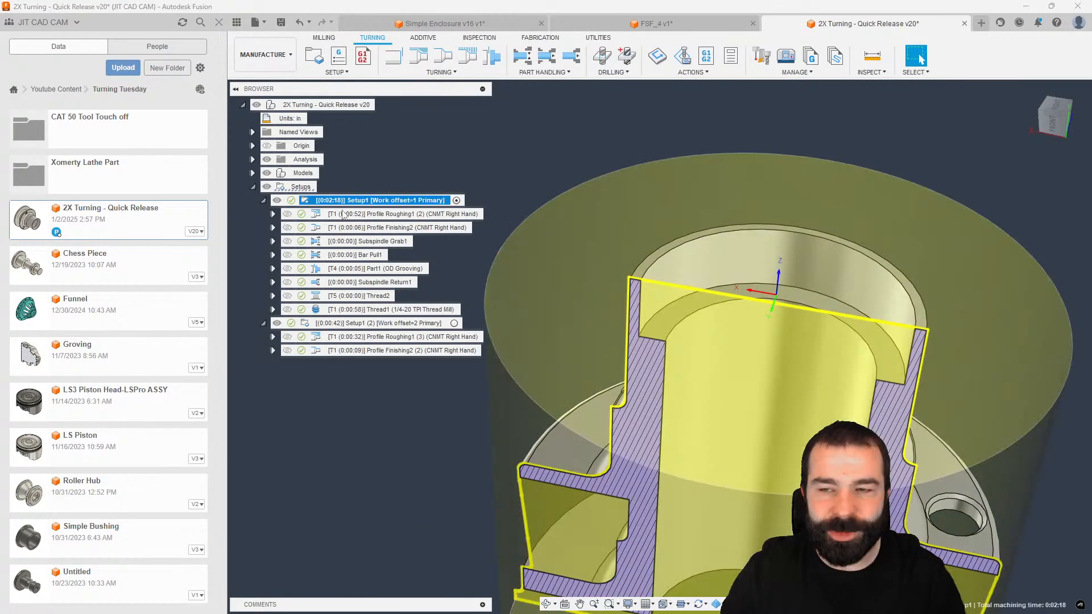
pyautogui.click(960, 171)
pyautogui.click(1024, 206)
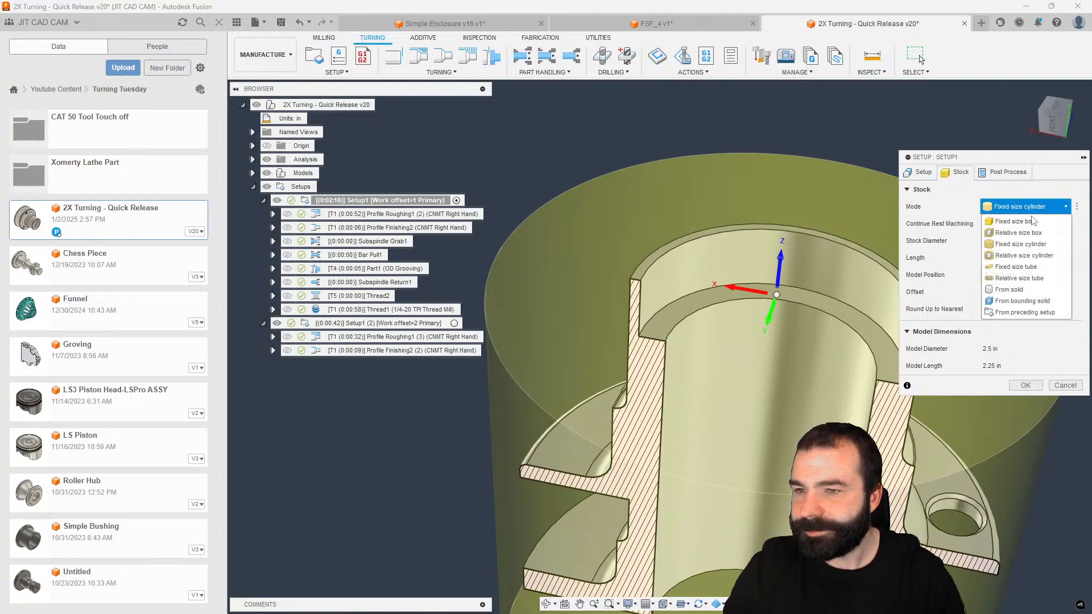
pyautogui.click(1022, 259)
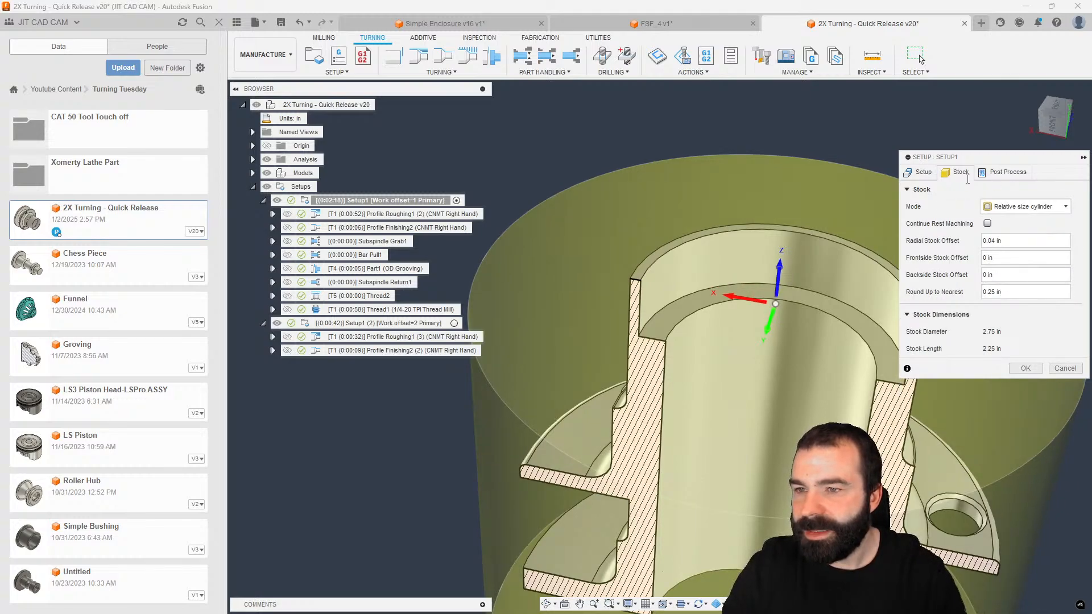
pyautogui.click(1021, 206)
pyautogui.click(1017, 267)
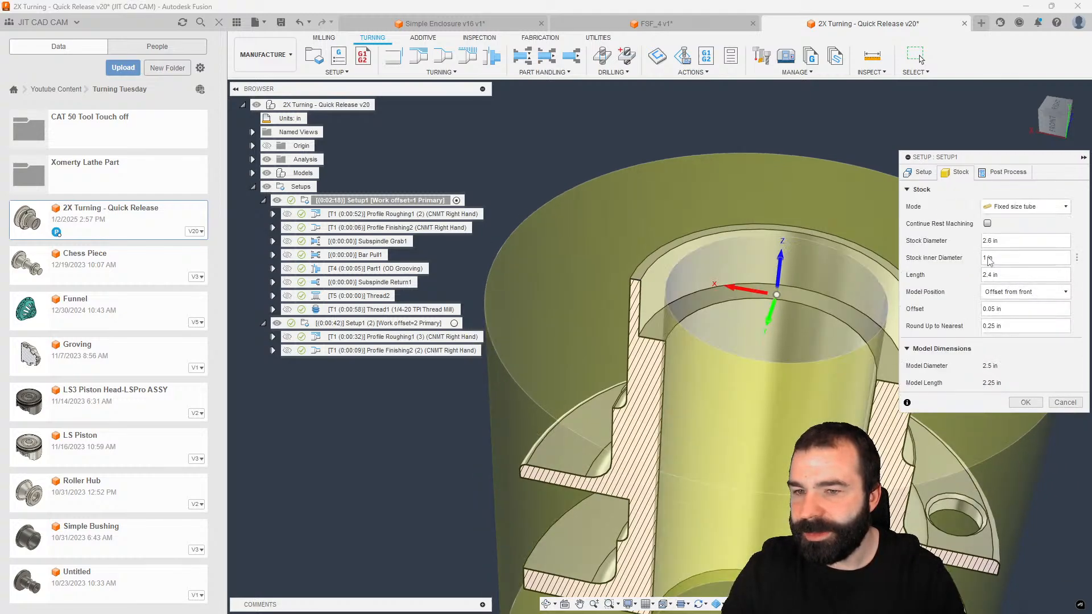
pyautogui.click(1023, 402)
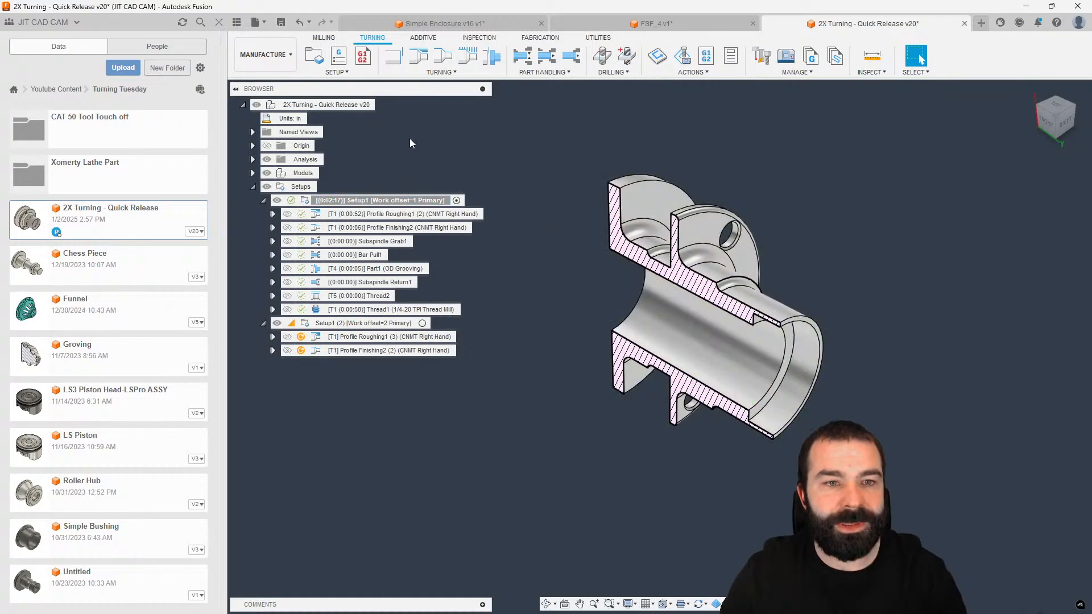
# Step: Start a Profile Roughing operation in Setup1 using tool #3, the CNMT32.52 DCLN-R ID boring tool
pyautogui.click(419, 56)
pyautogui.click(1007, 207)
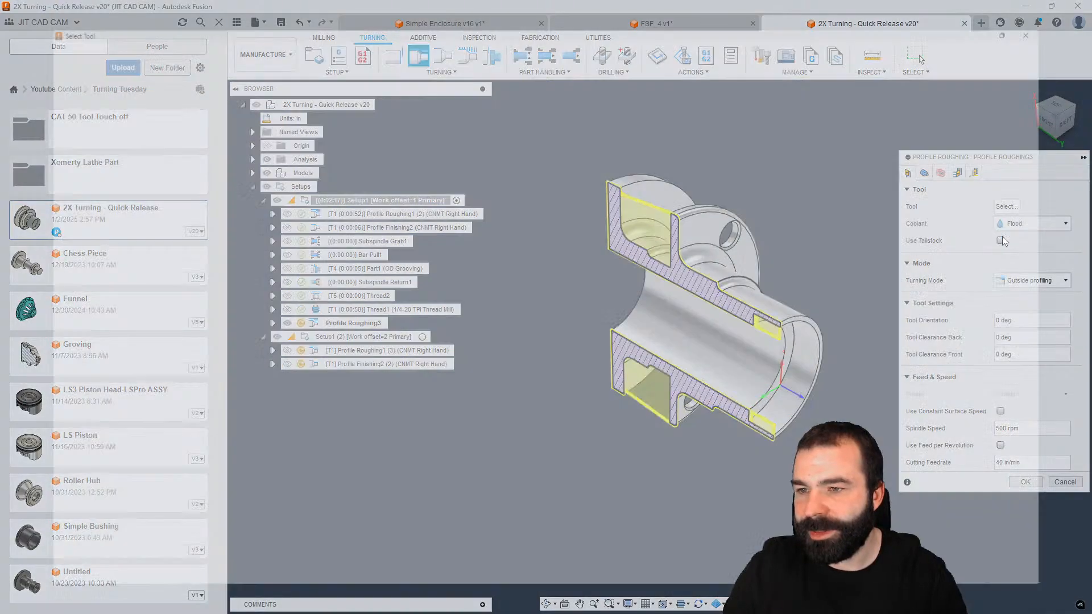
pyautogui.click(232, 118)
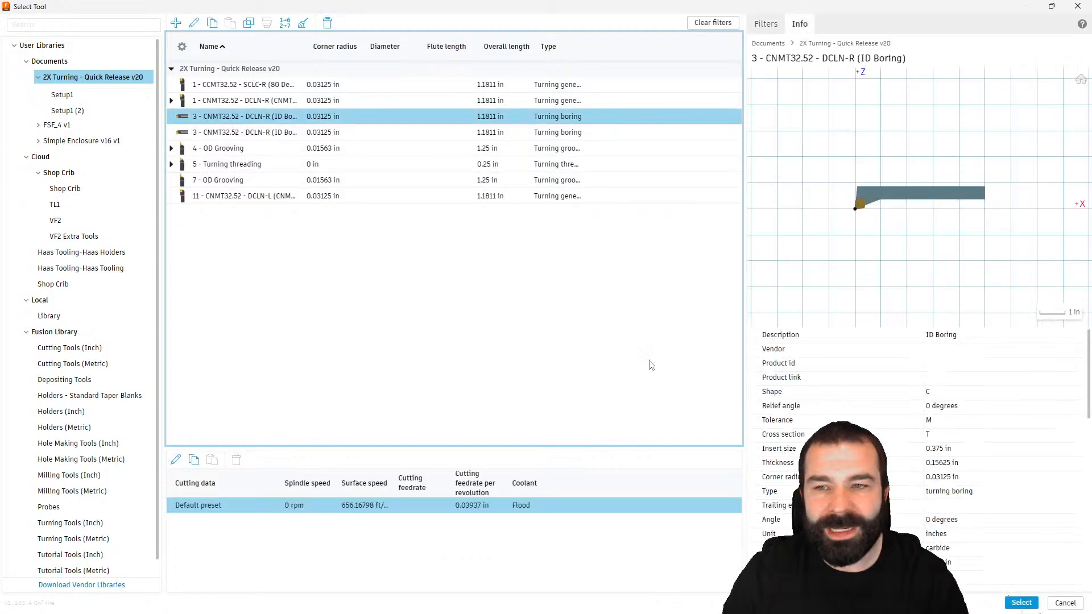
pyautogui.click(1024, 602)
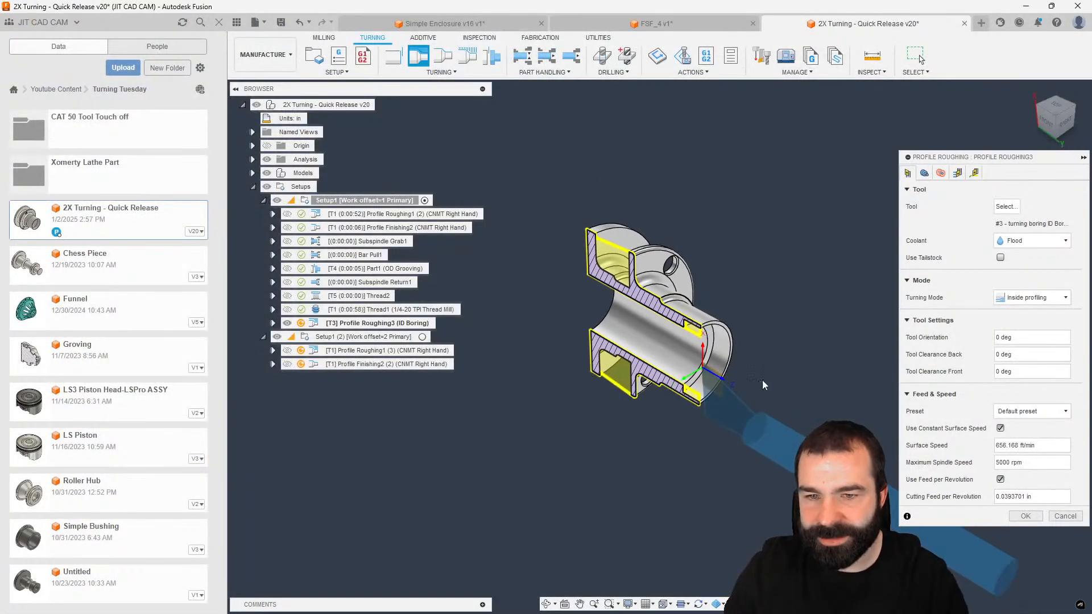
# Step: Reference both the inner radius and the clearance to the bore face, with a -0.04 in clearance offset, and create the roughing operation
pyautogui.click(940, 173)
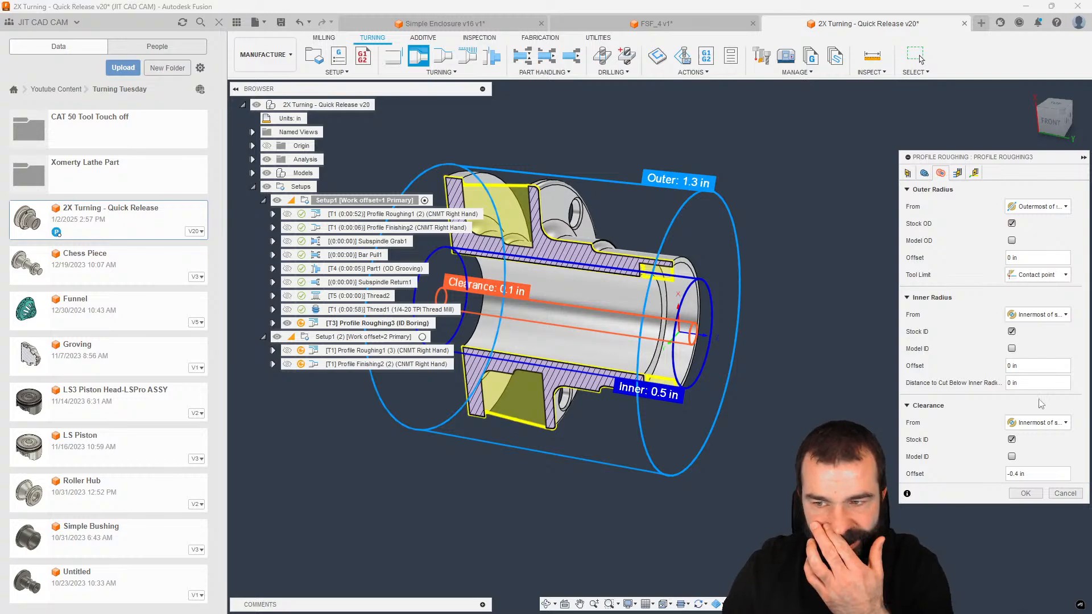
pyautogui.click(1041, 314)
pyautogui.click(1026, 375)
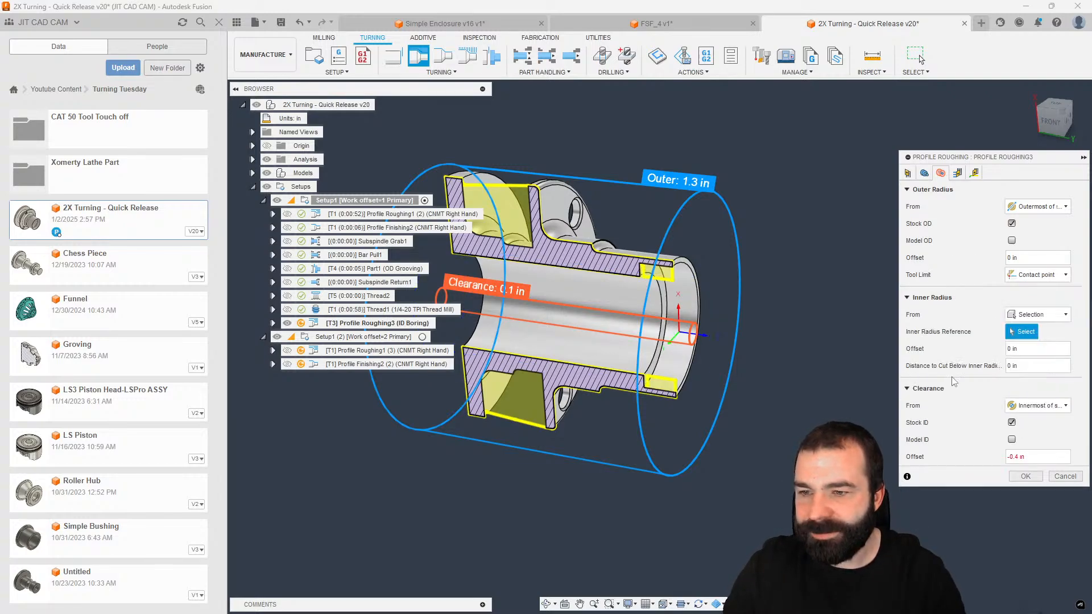
pyautogui.click(683, 357)
pyautogui.click(1033, 405)
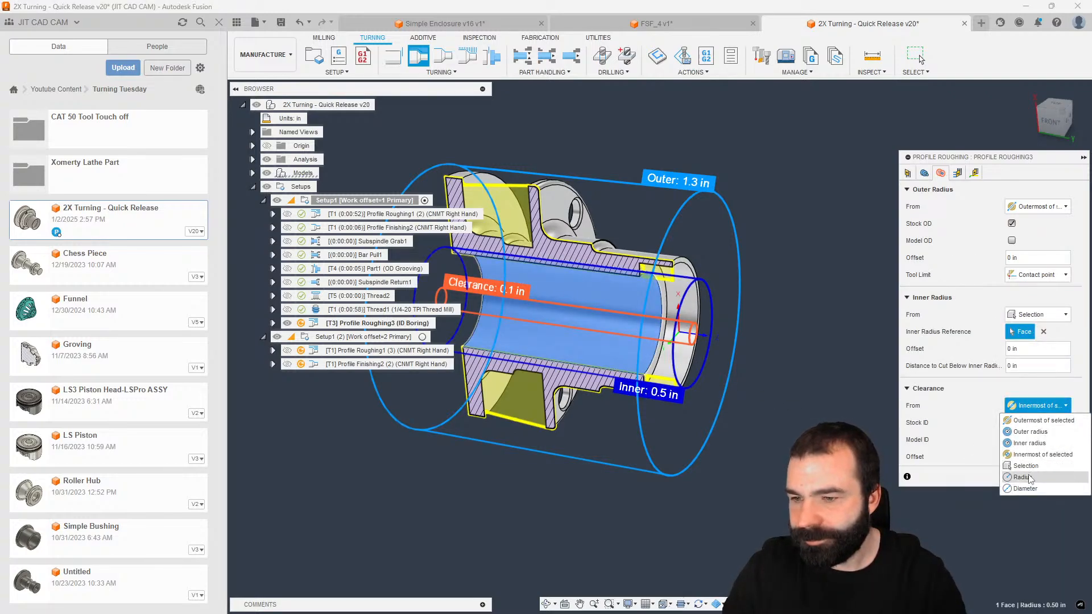
pyautogui.click(1027, 467)
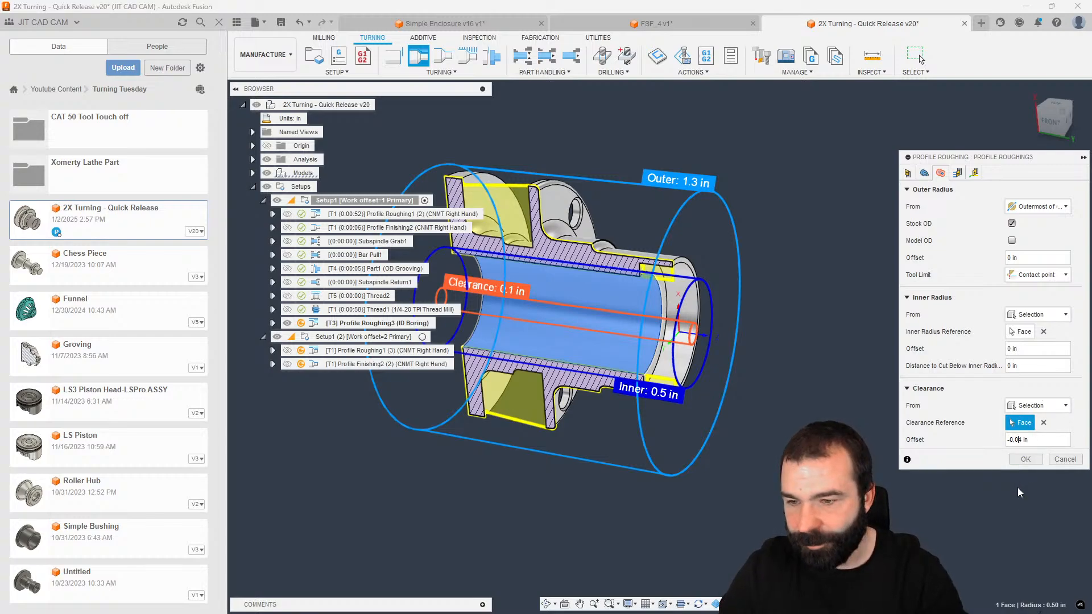
pyautogui.press('Return')
# Step: Move the ID boring Profile Roughing3 operation ahead of Thread2 in Setup1
pyautogui.scroll(3, 620, 244)
pyautogui.moveTo(370, 323); pyautogui.dragTo(351, 292)
pyautogui.click(343, 297)
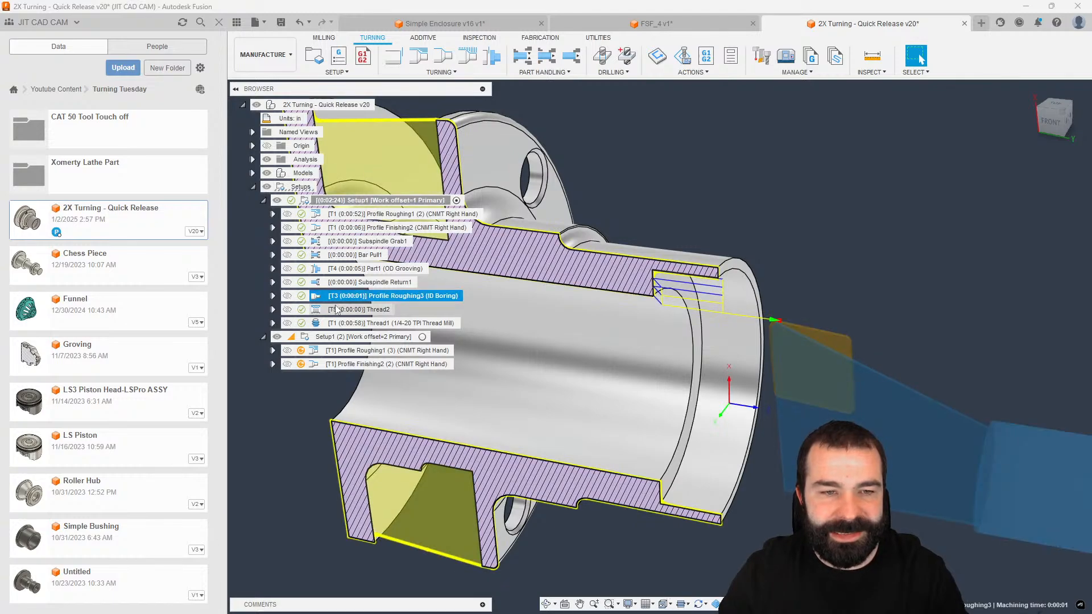
# Step: Simulate Profile Roughing3, Thread2 and Thread1 together with the machine, and hide the models
pyautogui.keyDown('ctrl'); pyautogui.click(341, 310); pyautogui.keyUp('ctrl')
pyautogui.keyDown('ctrl'); pyautogui.click(341, 323); pyautogui.keyUp('ctrl')
pyautogui.scroll(-2, 707, 195)
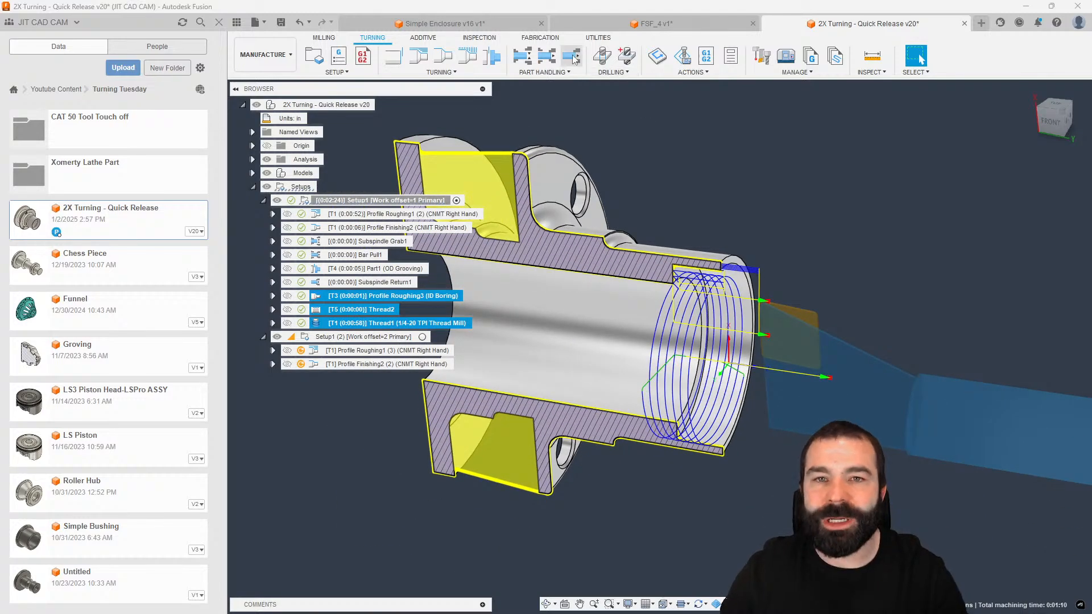
pyautogui.click(683, 56)
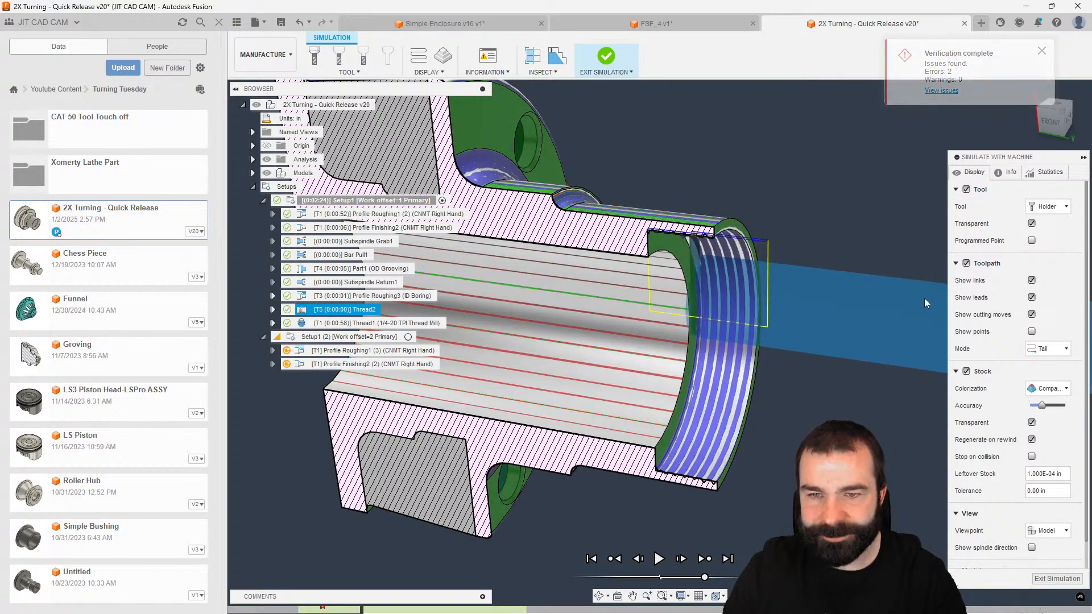
pyautogui.click(264, 55)
pyautogui.click(264, 55)
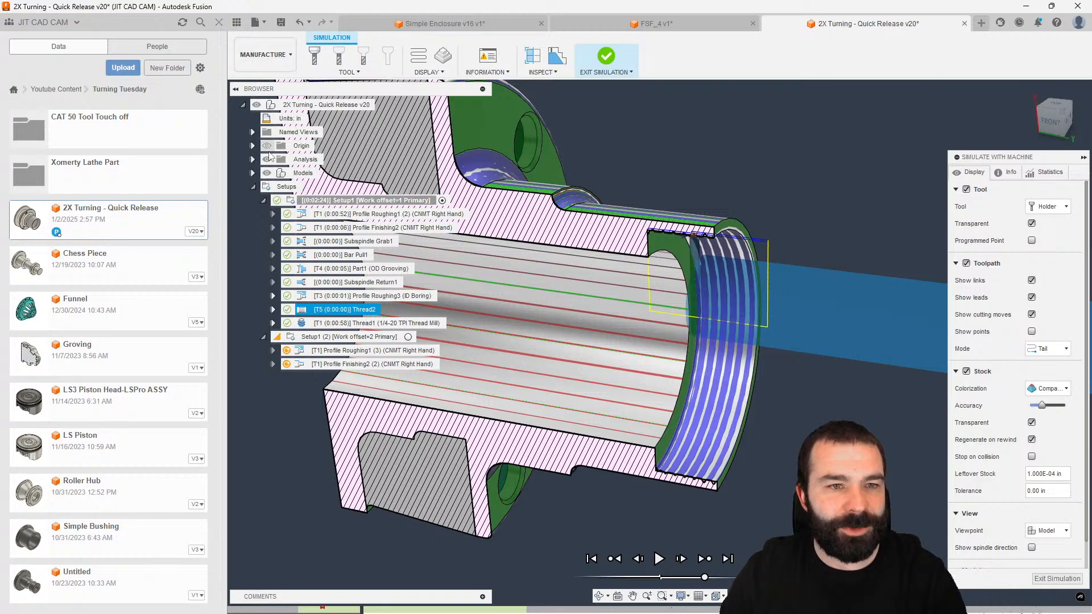
pyautogui.click(266, 173)
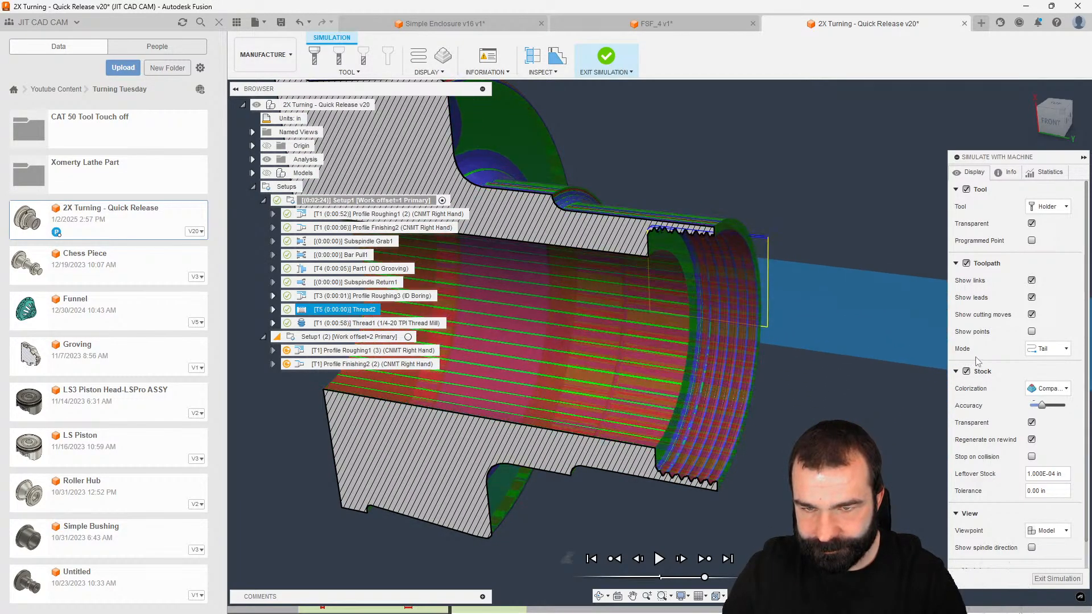
# Step: Examine the sectioned threads while moving the simulation back and forth around the start of the Thread1 thread milling operation
pyautogui.scroll(-2, 757, 262)
pyautogui.keyDown('shift'); pyautogui.moveTo(691, 245); pyautogui.dragTo(650, 295, button='middle'); pyautogui.keyUp('shift')
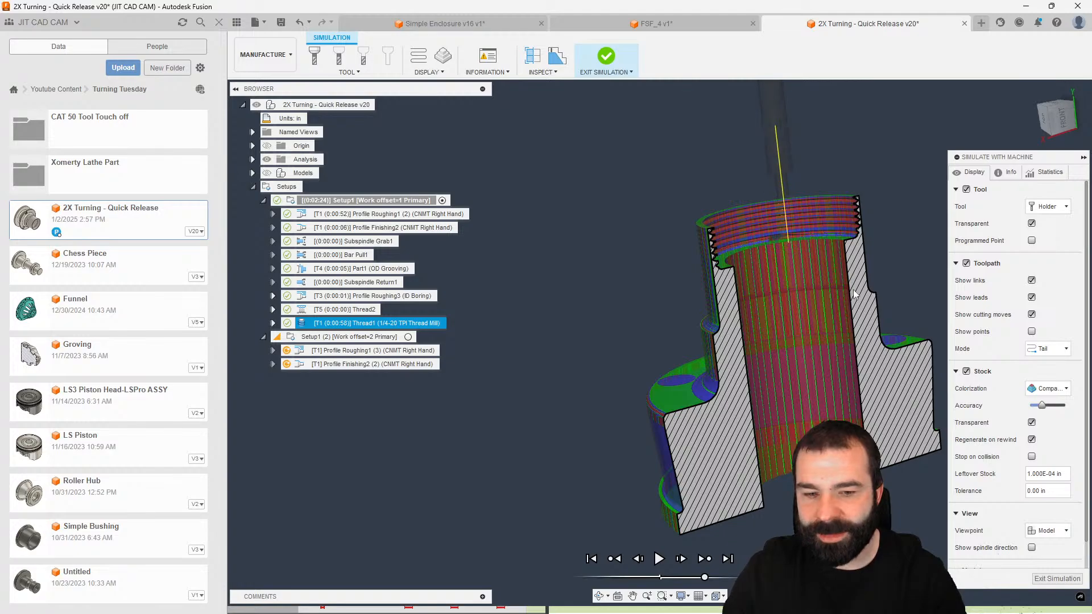
pyautogui.scroll(10, 790, 238)
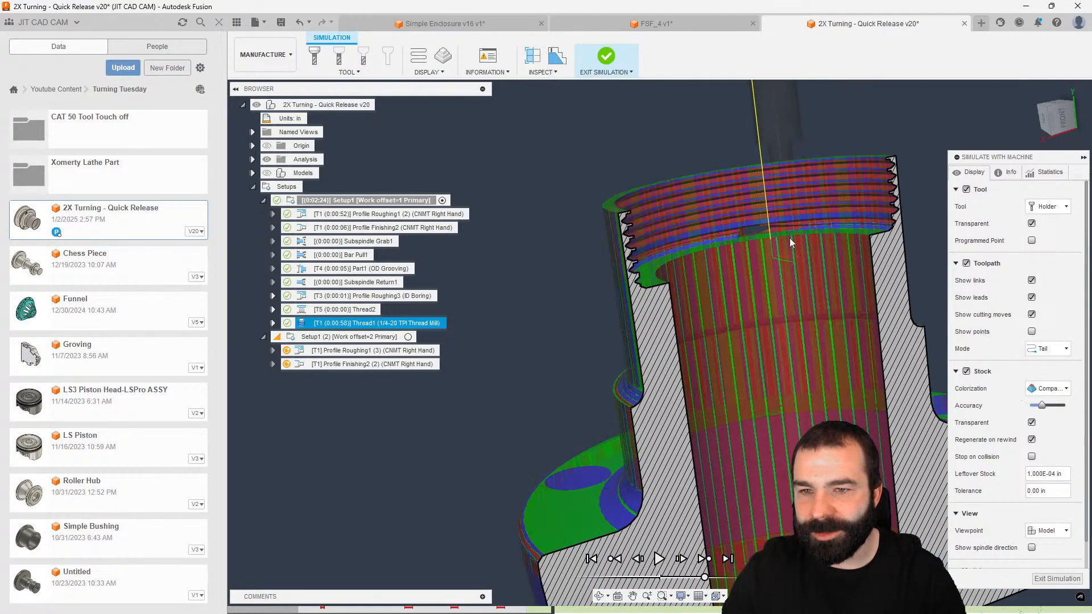
pyautogui.keyDown('shift'); pyautogui.moveTo(748, 245); pyautogui.dragTo(776, 279, button='middle'); pyautogui.keyUp('shift')
pyautogui.scroll(-5, 776, 279)
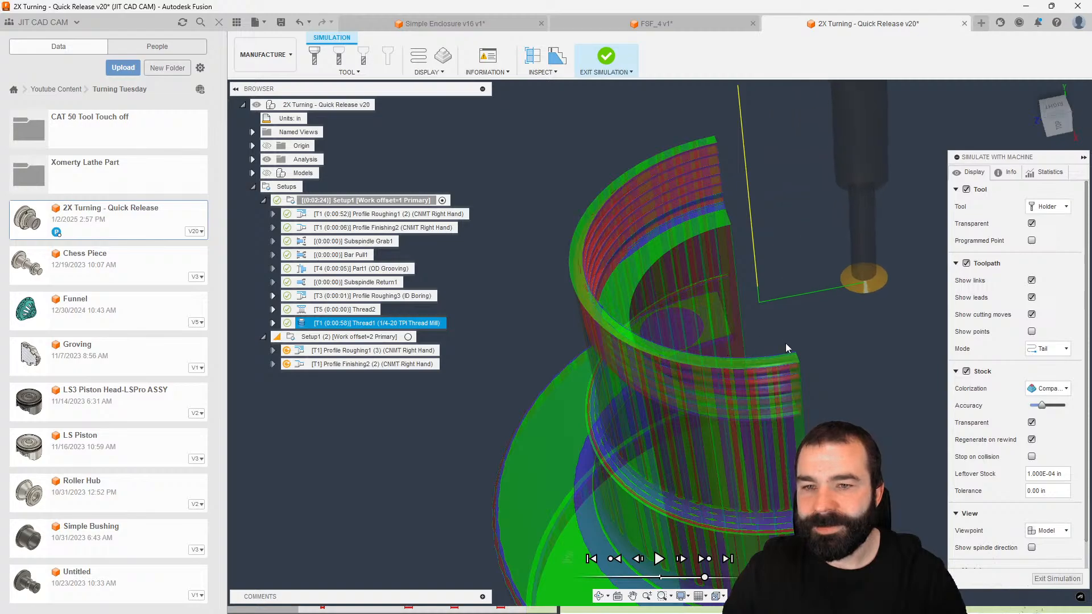
pyautogui.press('Right')
pyautogui.press('Right')
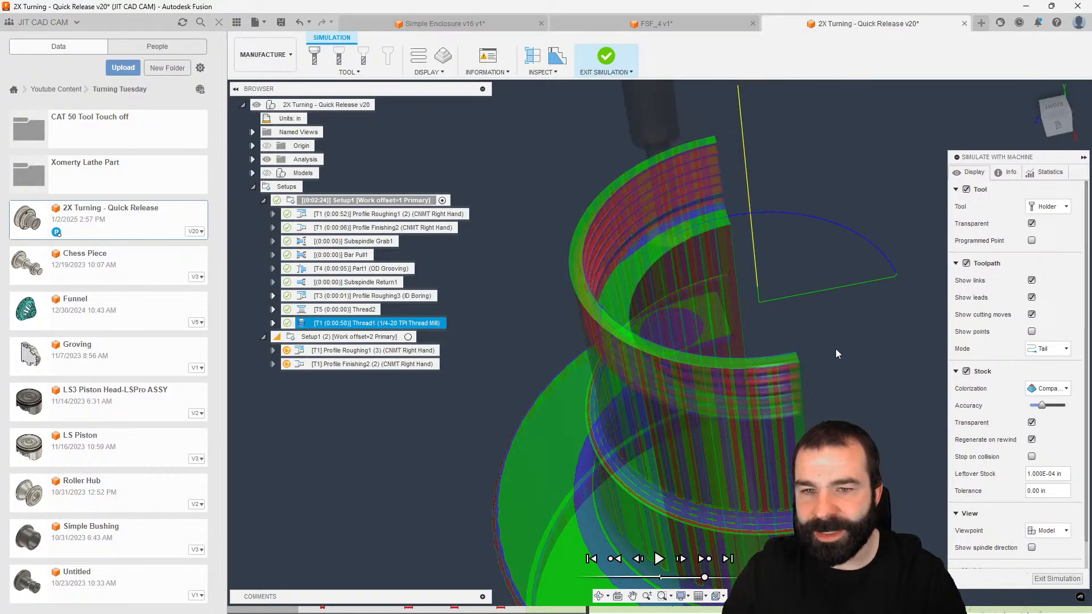
pyautogui.moveTo(817, 339)
pyautogui.keyDown('shift'); pyautogui.mouseDown(button='middle')
pyautogui.moveTo(739, 302)
pyautogui.moveTo(759, 292)
pyautogui.mouseUp(button='middle'); pyautogui.keyUp('shift')
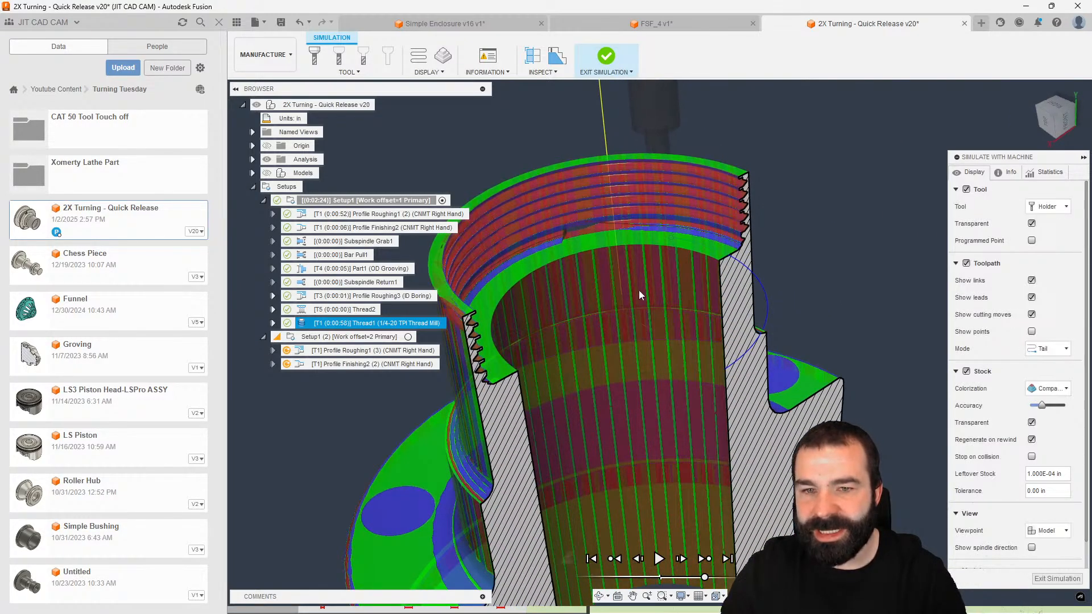
pyautogui.press('Left')
pyautogui.press('Left')
pyautogui.press('Left')
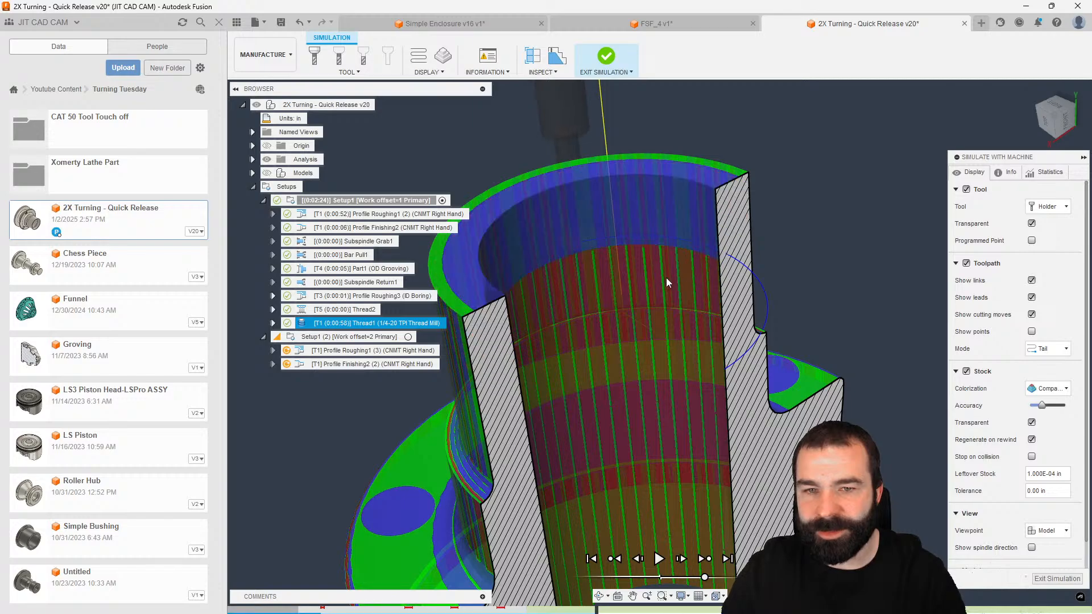
# Step: Color the simulated stock by operation
pyautogui.click(1049, 394)
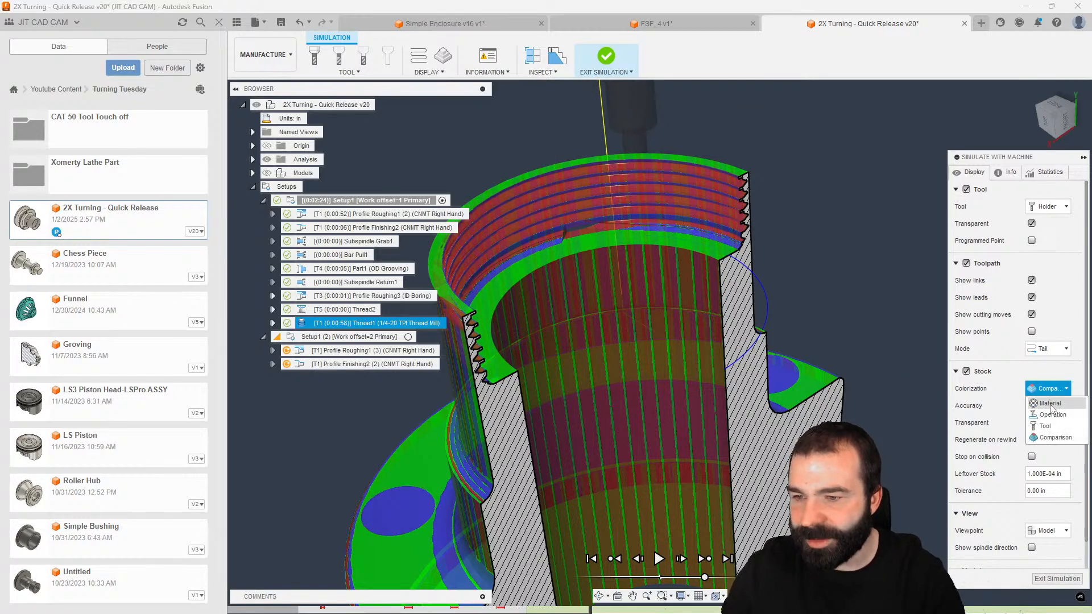
pyautogui.click(1046, 410)
pyautogui.moveTo(602, 306); pyautogui.dragTo(704, 309)
pyautogui.keyDown('shift'); pyautogui.moveTo(704, 309); pyautogui.dragTo(524, 344, button='middle'); pyautogui.keyUp('shift')
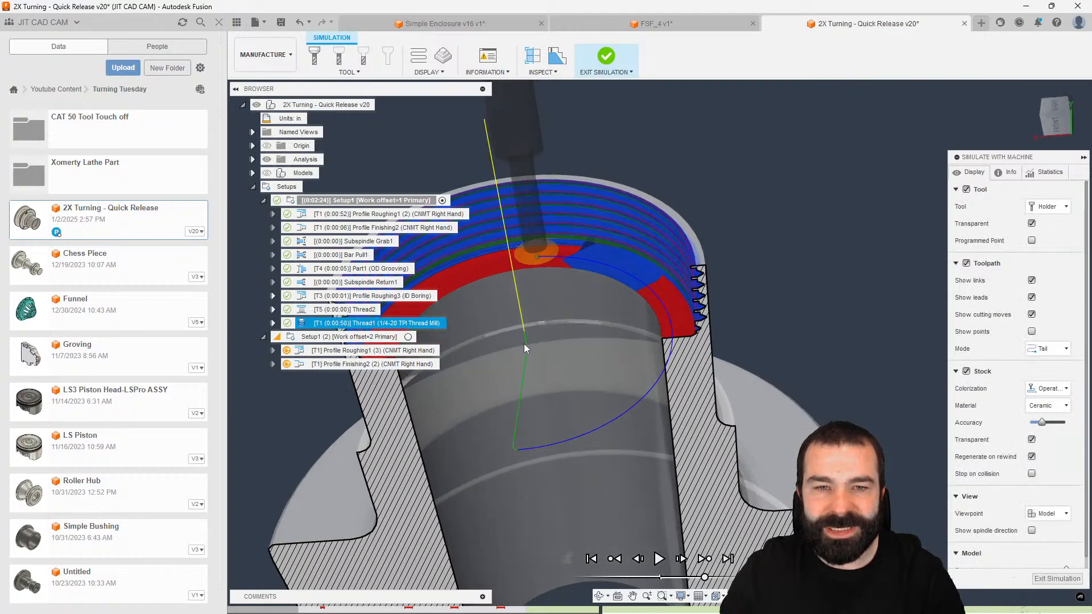
# Step: Inspect the thread profile and the thread mill's engagement near the base of the threaded counterbore
pyautogui.moveTo(524, 344); pyautogui.dragTo(643, 340)
pyautogui.scroll(-3, 721, 312)
pyautogui.keyDown('shift'); pyautogui.moveTo(721, 313); pyautogui.dragTo(635, 302, button='middle'); pyautogui.keyUp('shift')
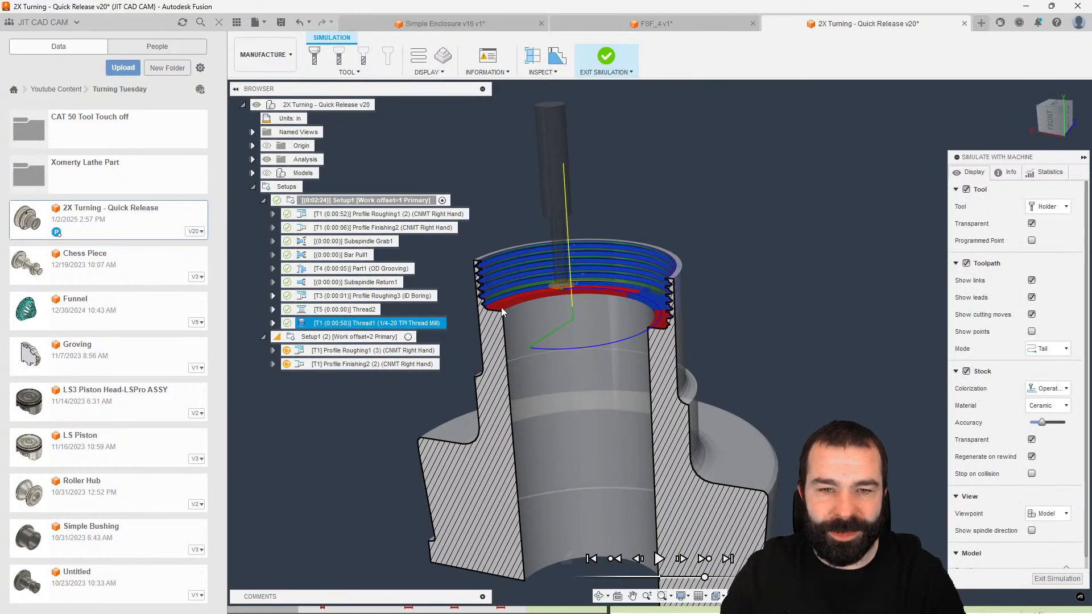
pyautogui.scroll(5, 511, 316)
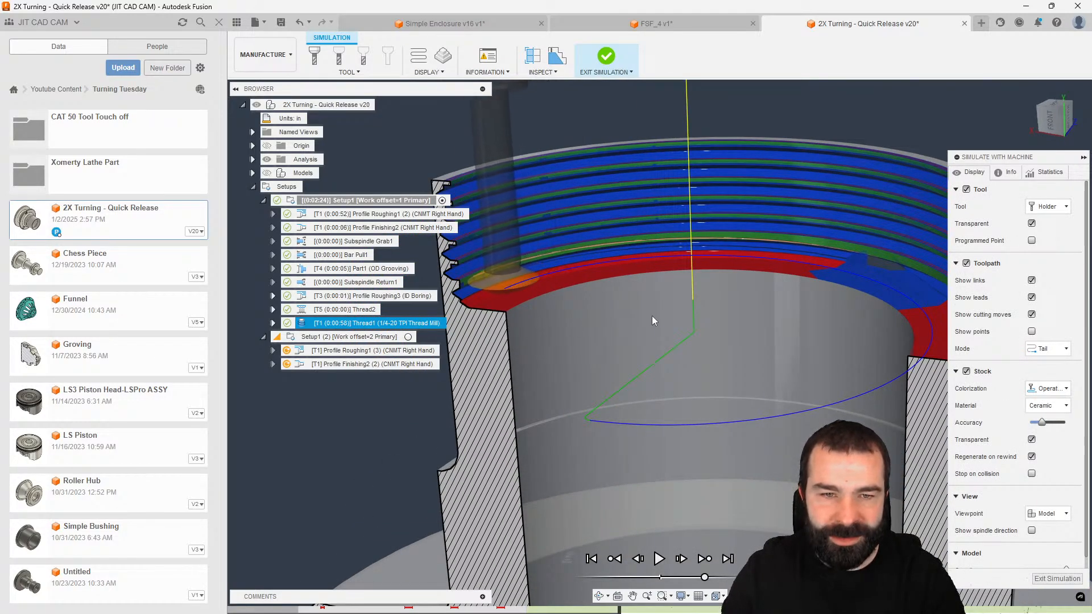
pyautogui.scroll(-3, 654, 312)
pyautogui.keyDown('shift'); pyautogui.moveTo(654, 313); pyautogui.dragTo(676, 296, button='middle'); pyautogui.keyUp('shift')
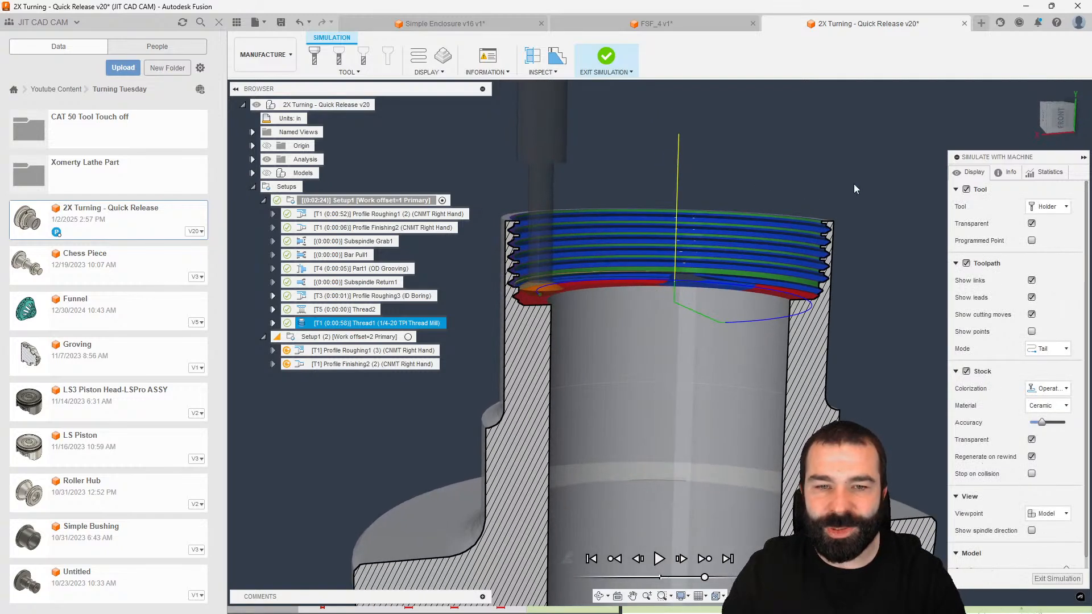
pyautogui.scroll(10, 500, 279)
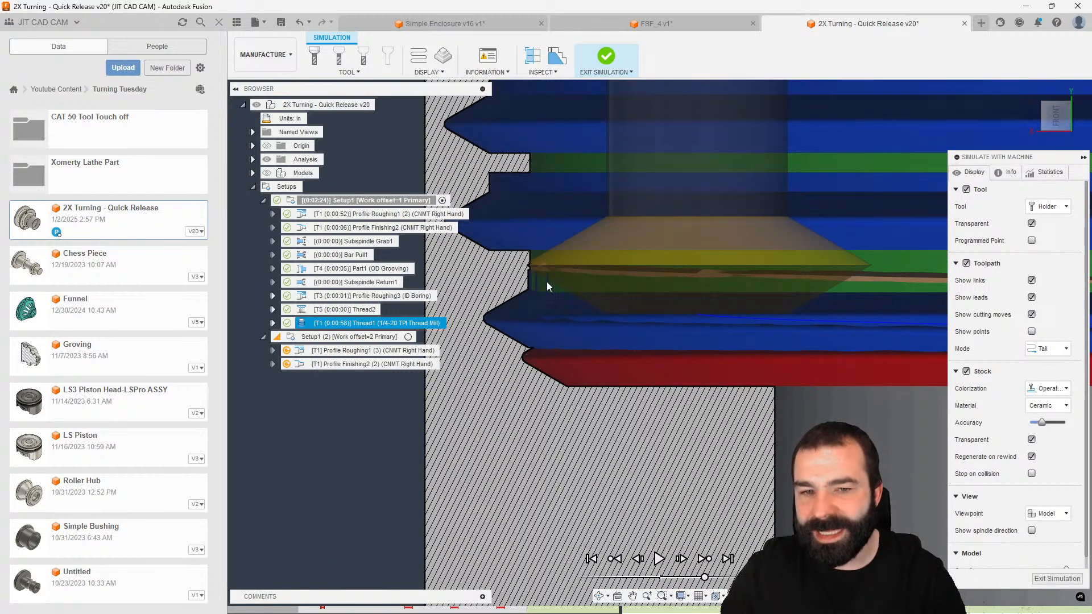
pyautogui.scroll(-2, 622, 258)
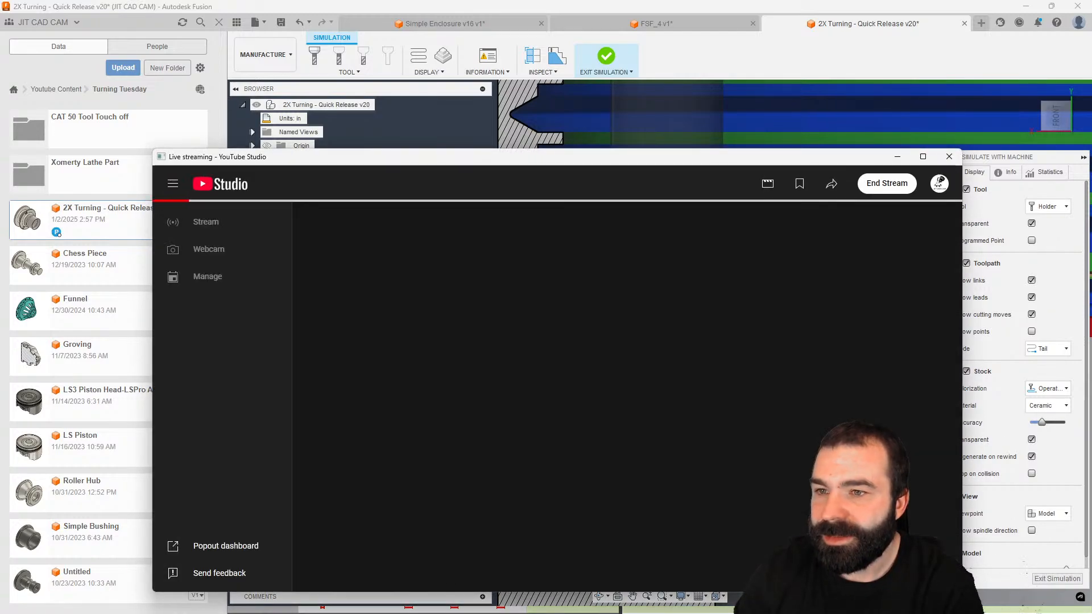
# Step: Close the live streaming window, exit the simulation and clear the operation selection
pyautogui.click(949, 156)
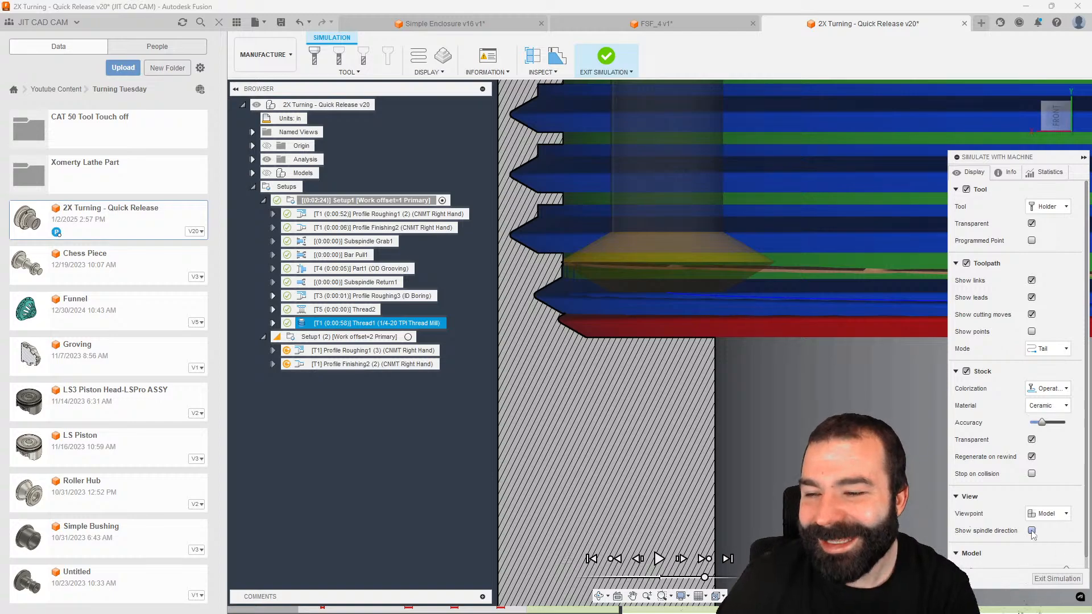
pyautogui.click(1057, 579)
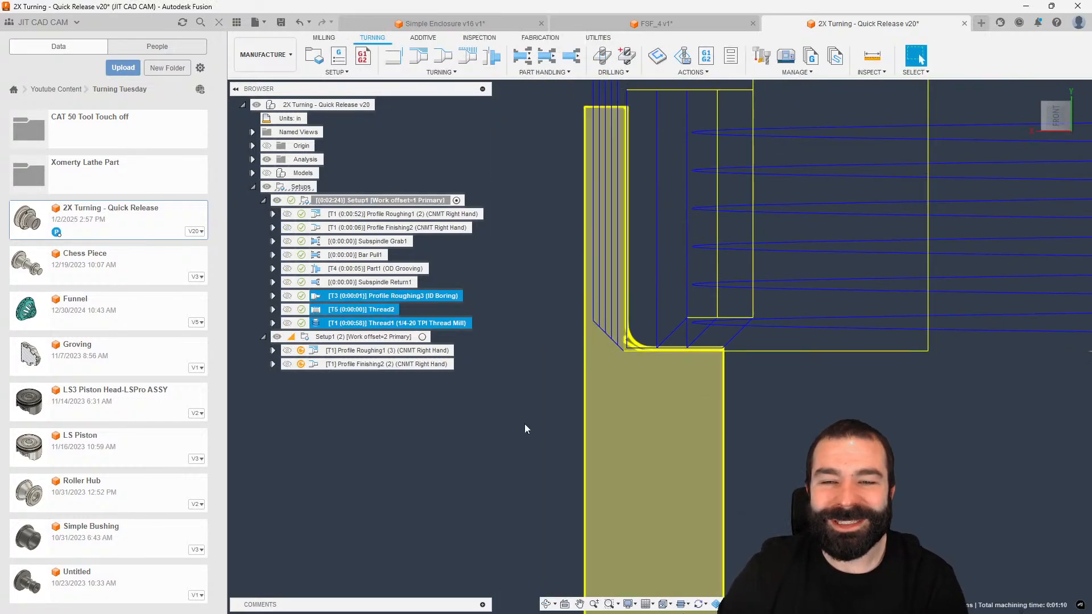
pyautogui.click(525, 425)
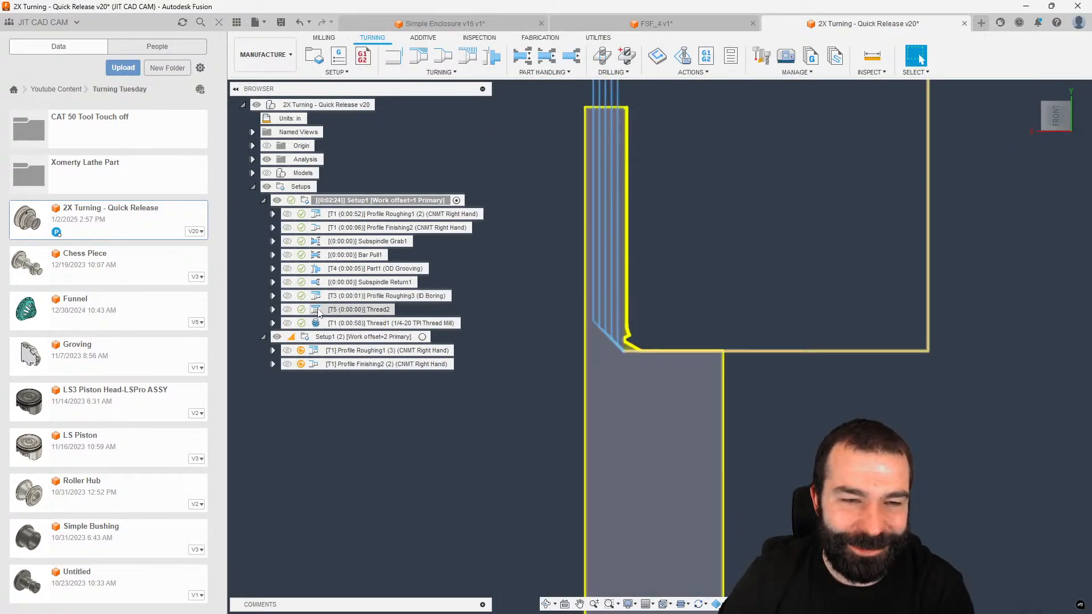
# Step: Enable multiple threads in the Thread2 turning operation and set the number of threads to 3
pyautogui.doubleClick(318, 312)
pyautogui.click(957, 173)
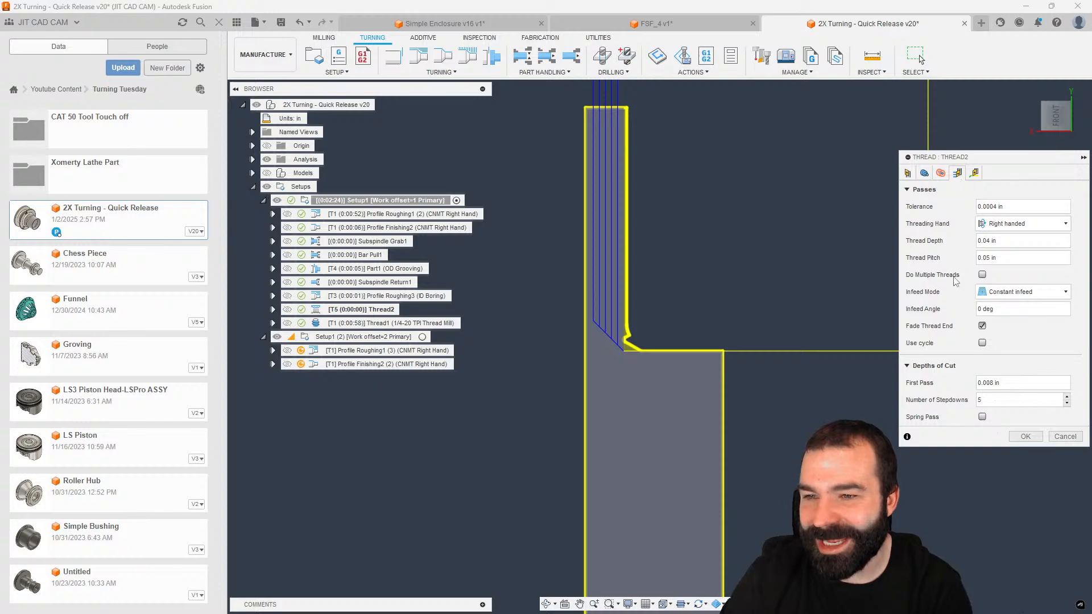
pyautogui.click(982, 276)
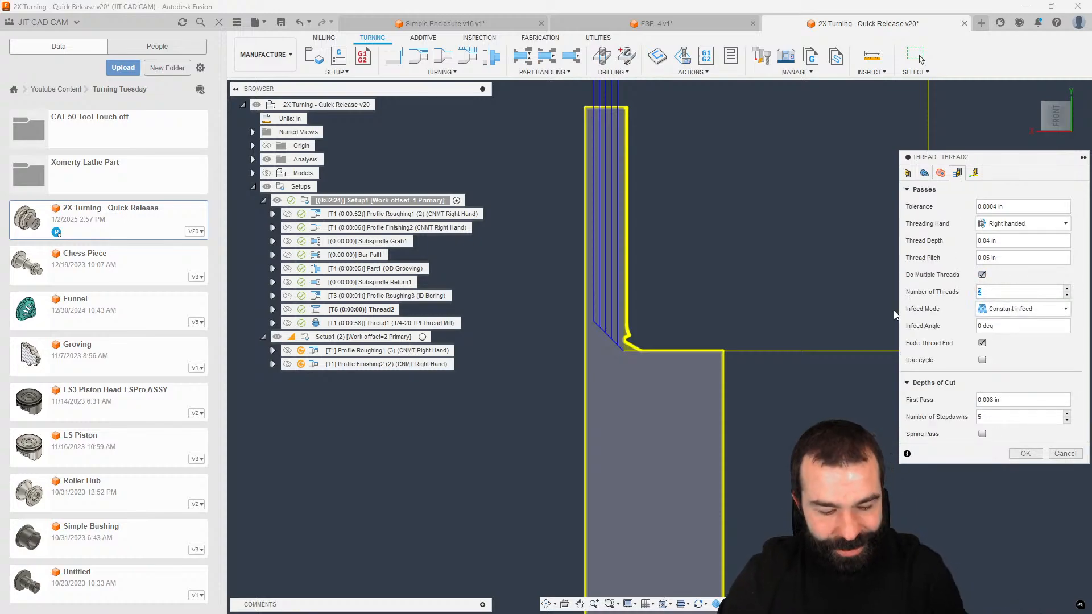
pyautogui.write('3')
pyautogui.click(1025, 454)
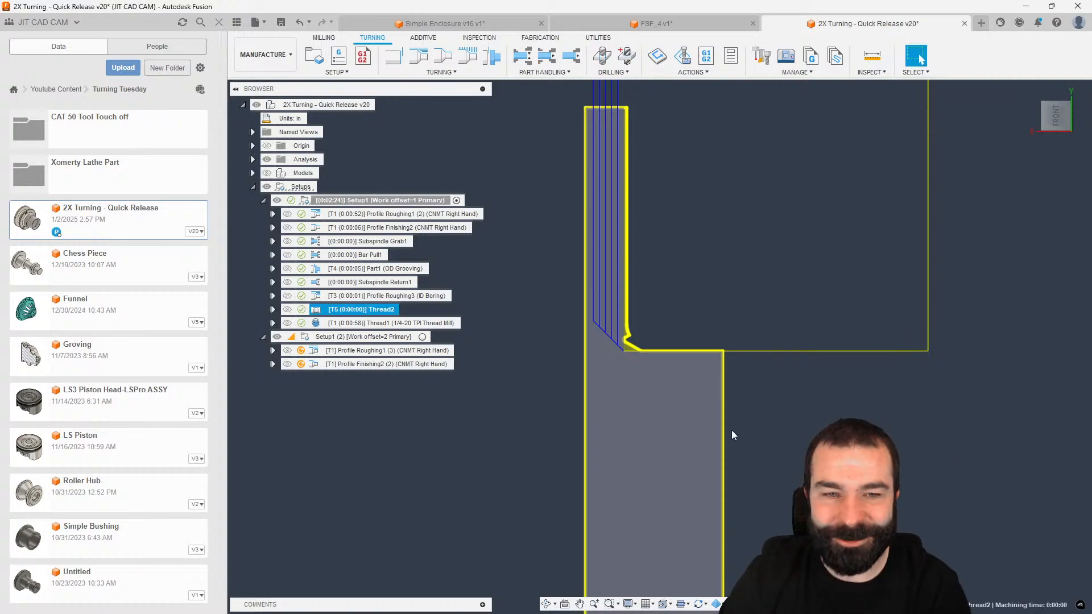
# Step: Enable multiple threads in the Thread1 thread milling operation with 3 threads and a pitch diameter offset of 0.1 in
pyautogui.doubleClick(364, 323)
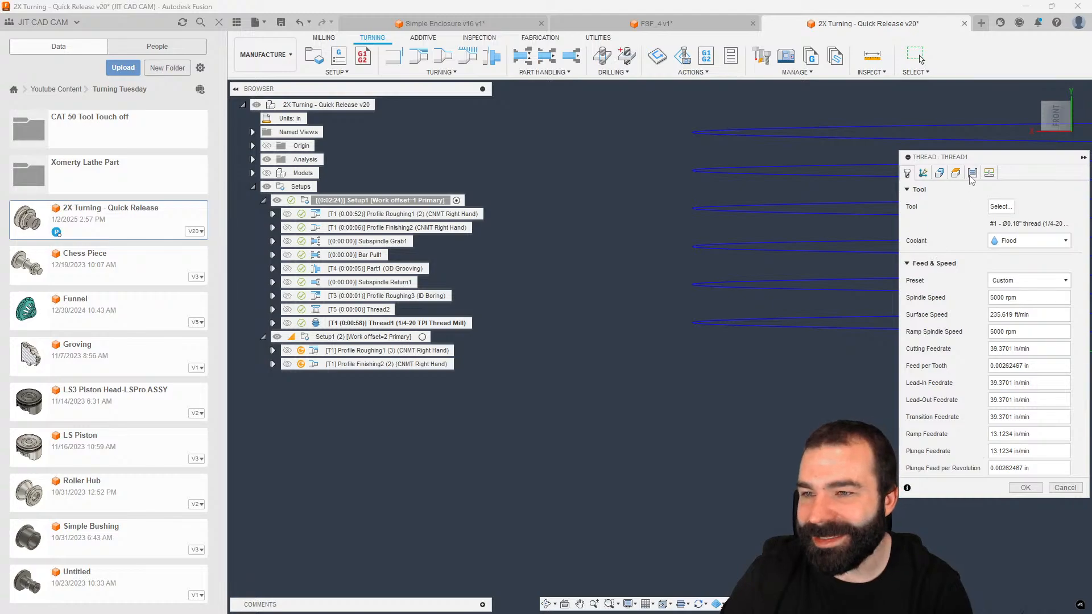
pyautogui.click(972, 174)
pyautogui.click(981, 293)
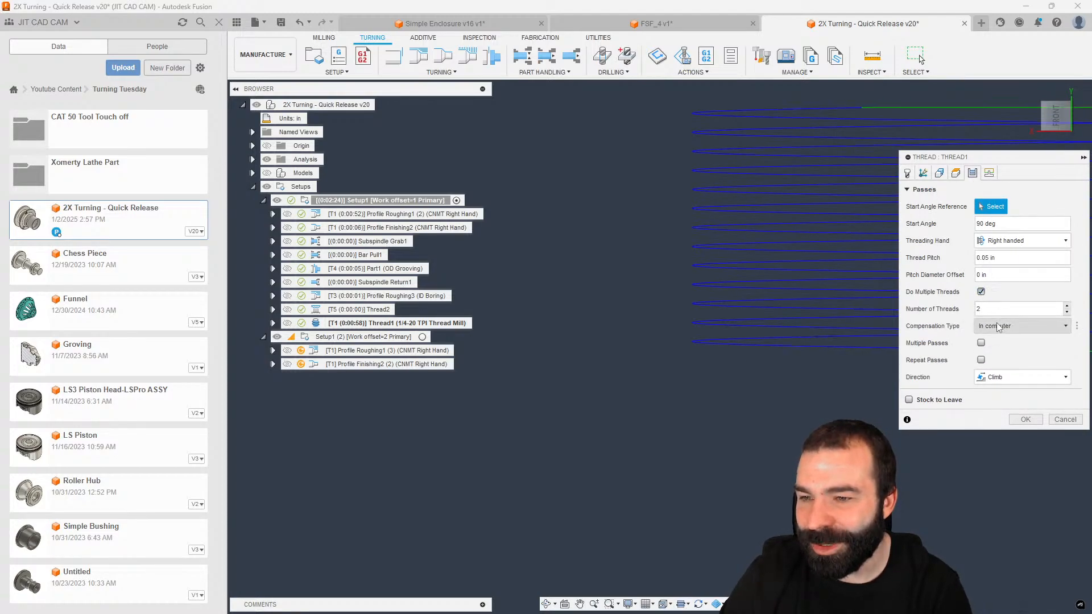
pyautogui.write('3')
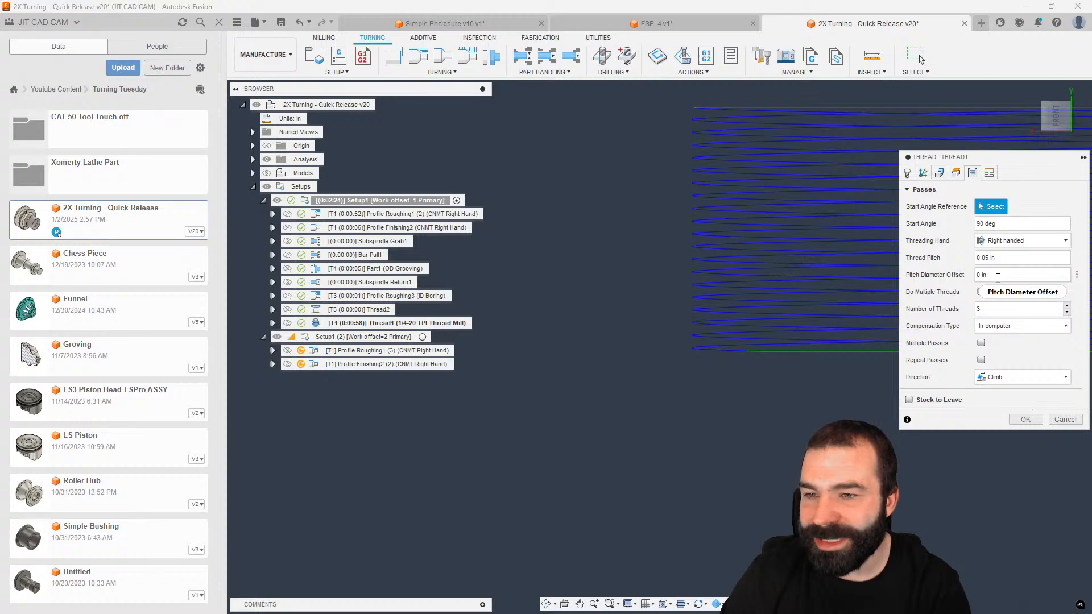
pyautogui.click(998, 276)
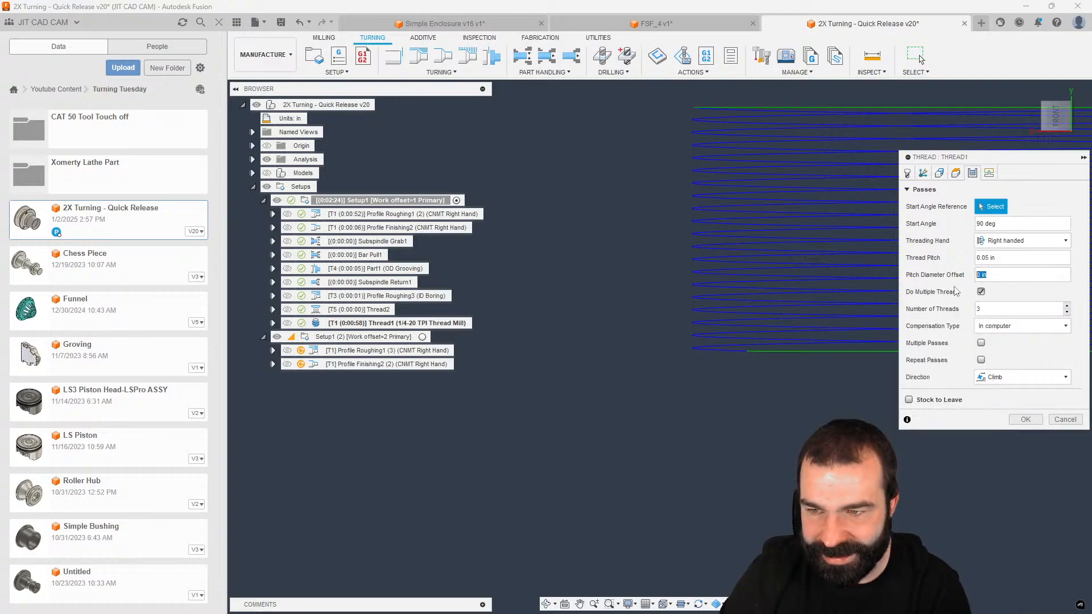
pyautogui.write('.05')
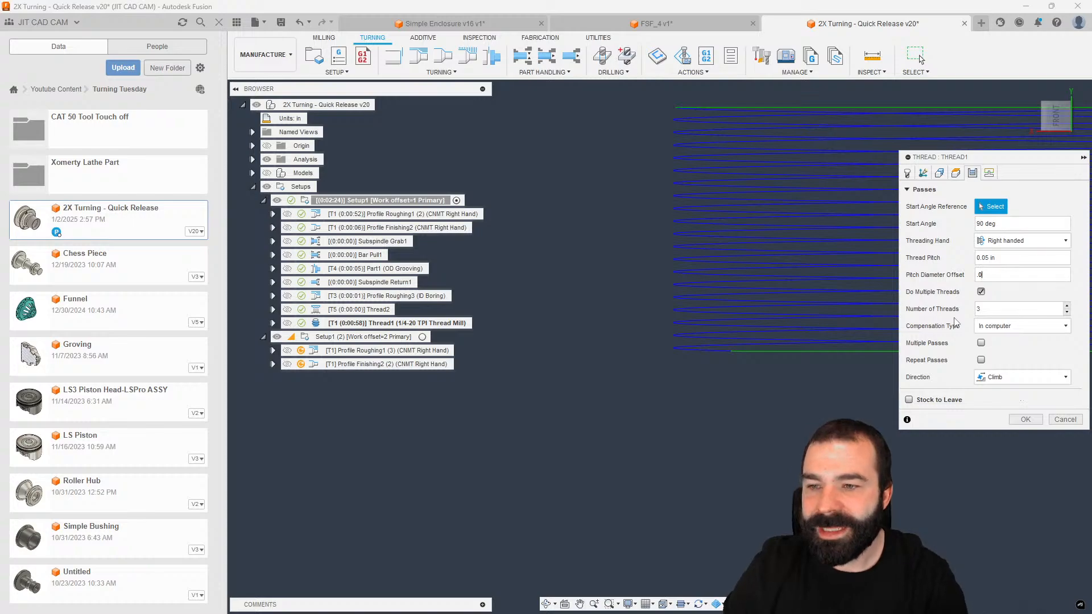
pyautogui.press('Return')
# Step: Simulate the Thread2 and Thread1 operations together
pyautogui.scroll(-1, 760, 301)
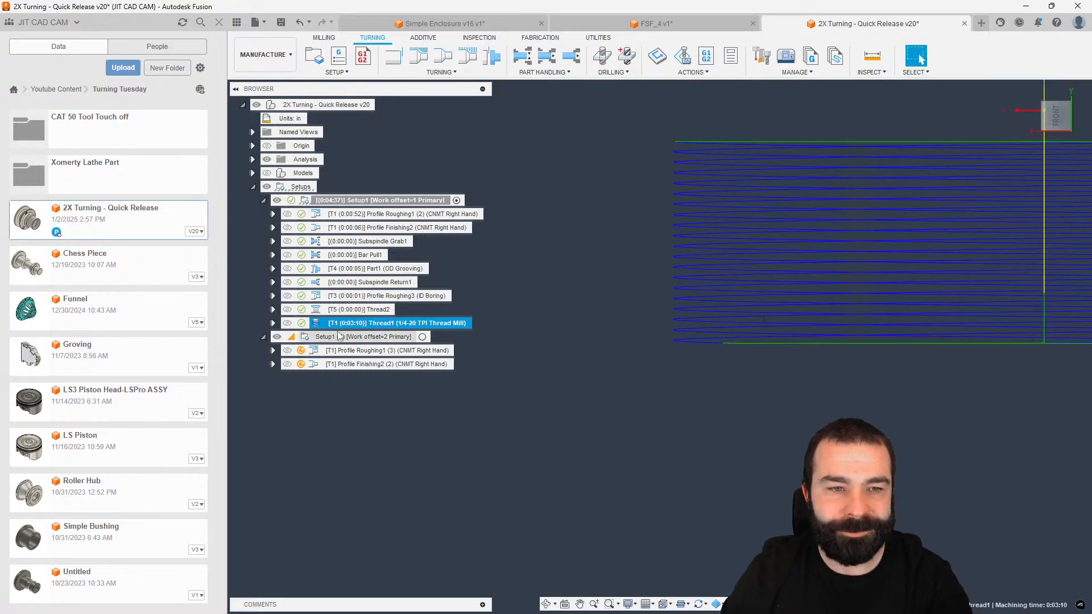
pyautogui.click(356, 311)
pyautogui.click(351, 323)
pyautogui.click(354, 311)
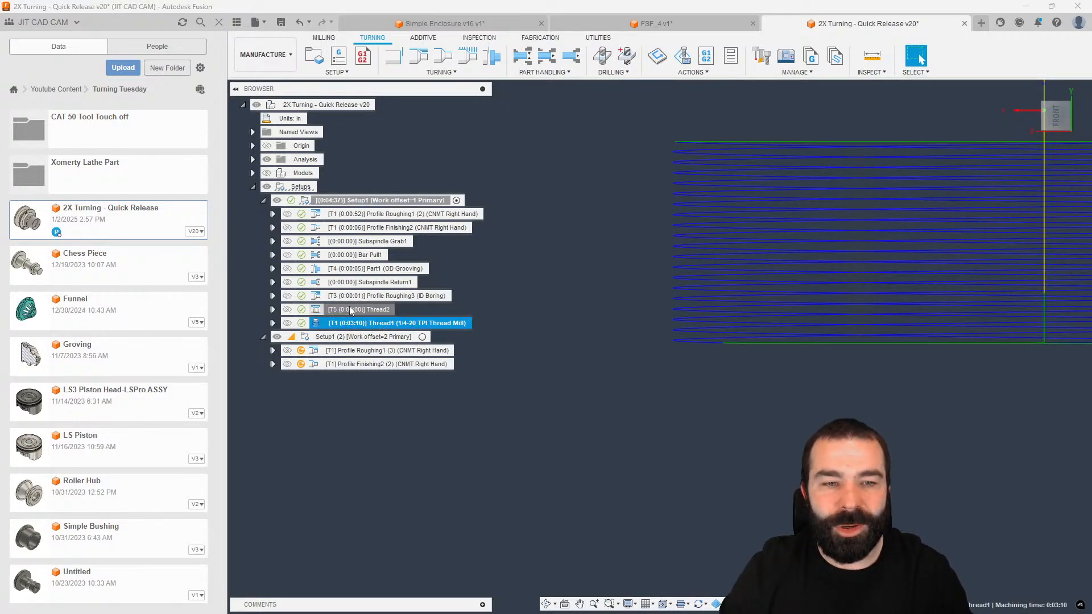
pyautogui.keyDown('ctrl'); pyautogui.click(352, 322); pyautogui.keyUp('ctrl')
pyautogui.rightClick(361, 323)
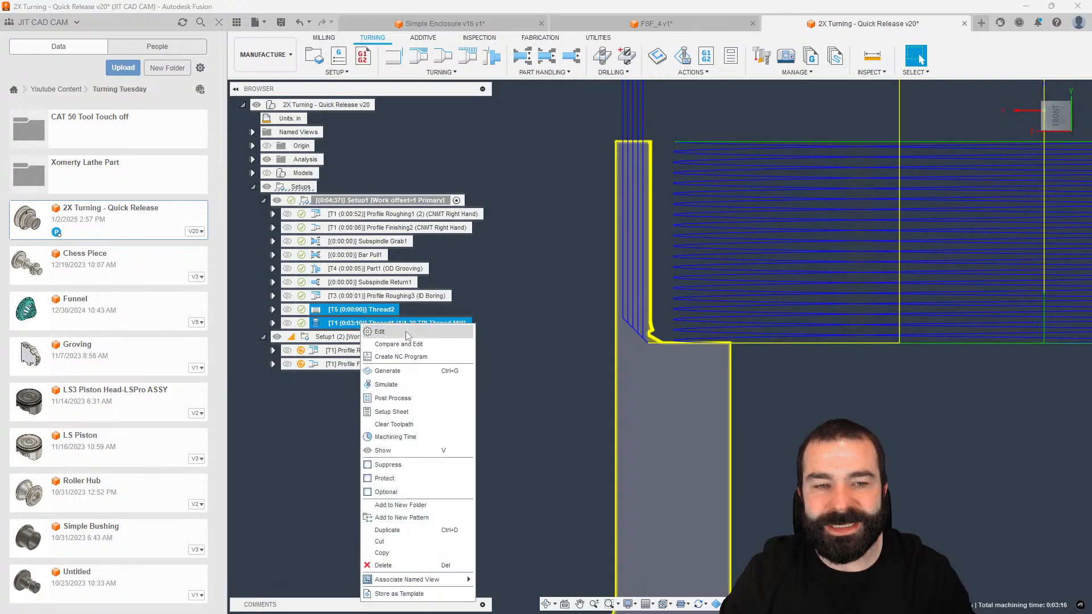
pyautogui.click(398, 384)
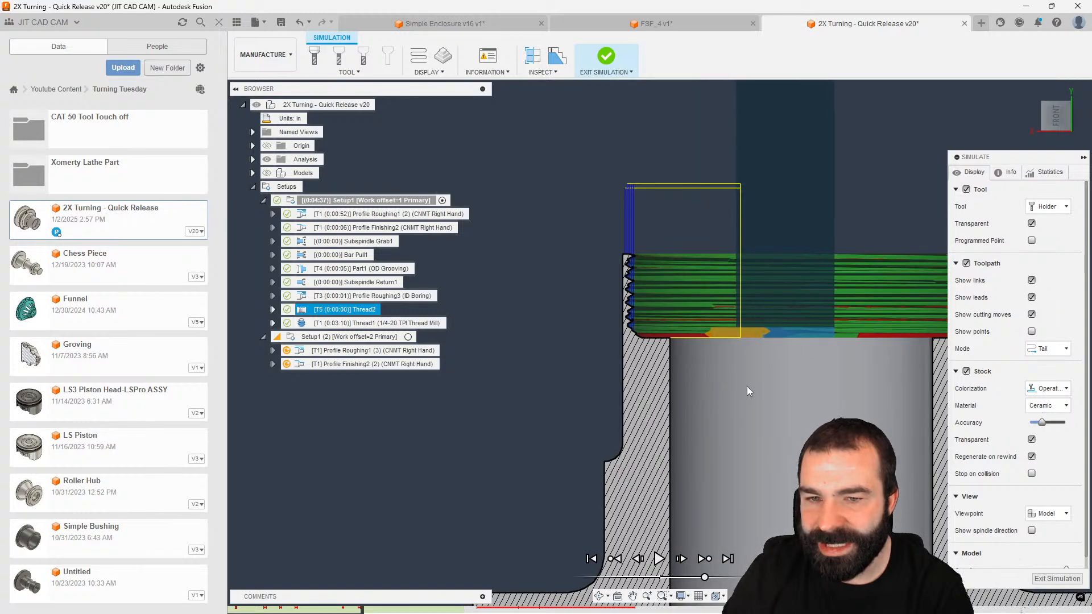
# Step: Advance the simulation to the Thread1 operation and examine the multi-start threads of the sectioned counterbore from an angle
pyautogui.keyDown('shift'); pyautogui.moveTo(666, 382); pyautogui.dragTo(684, 508, button='middle'); pyautogui.keyUp('shift')
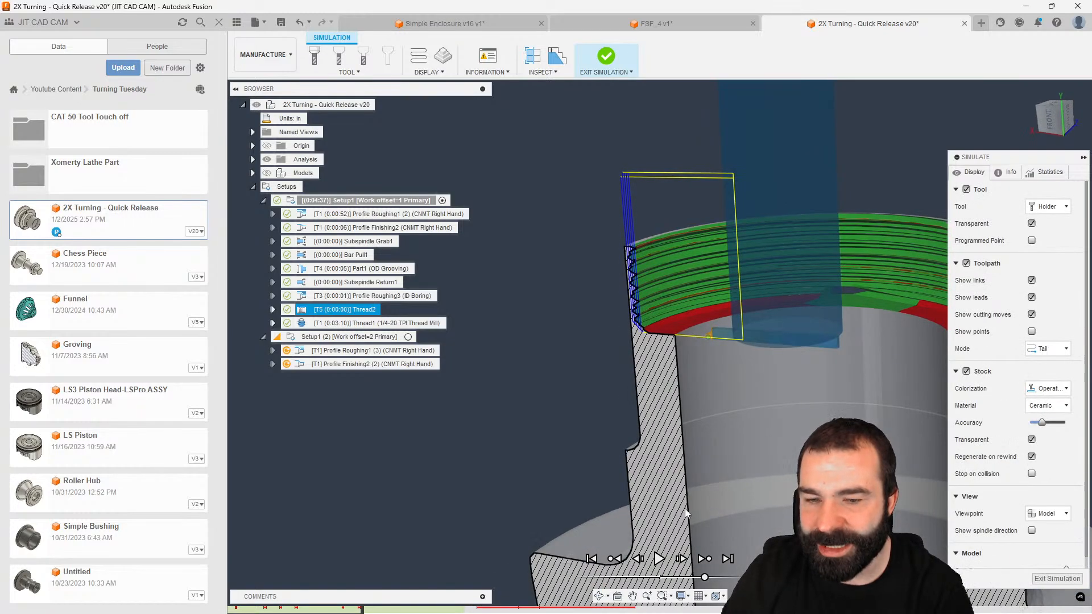
pyautogui.click(520, 610)
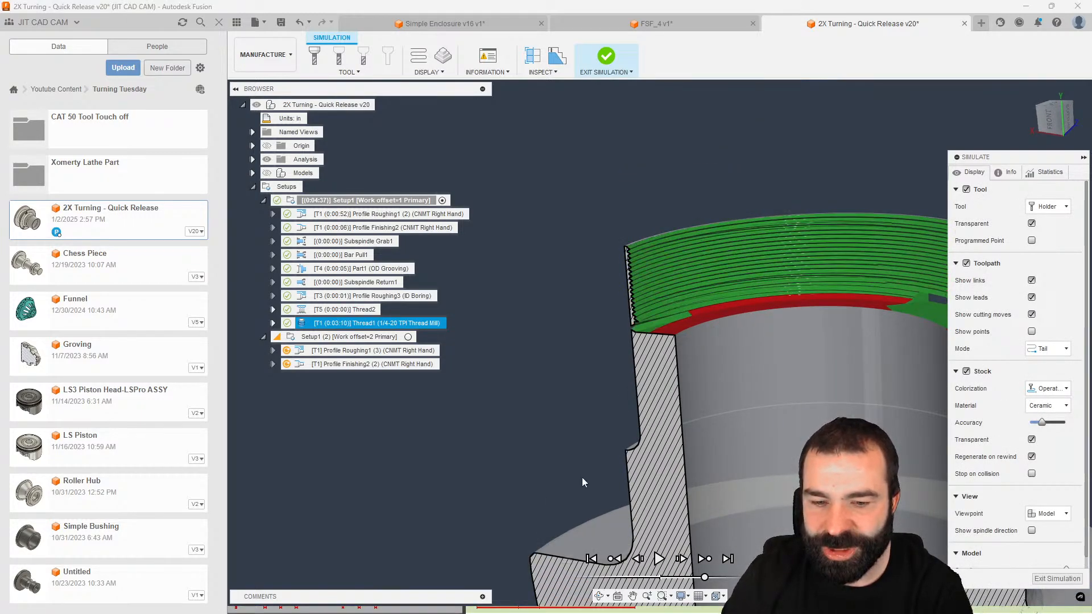
pyautogui.scroll(5, 606, 272)
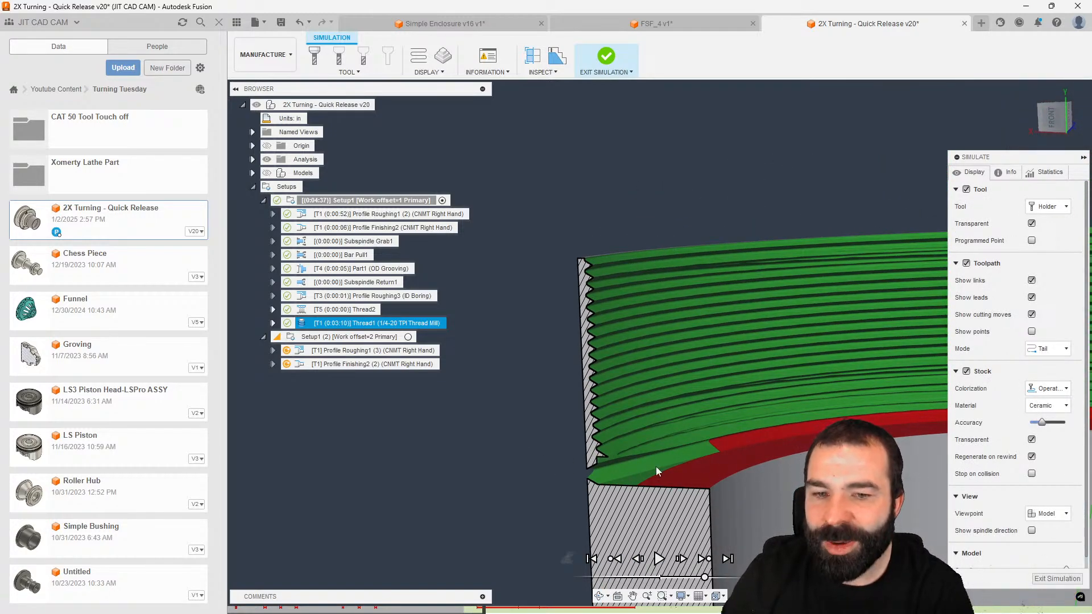
pyautogui.scroll(-4, 500, 449)
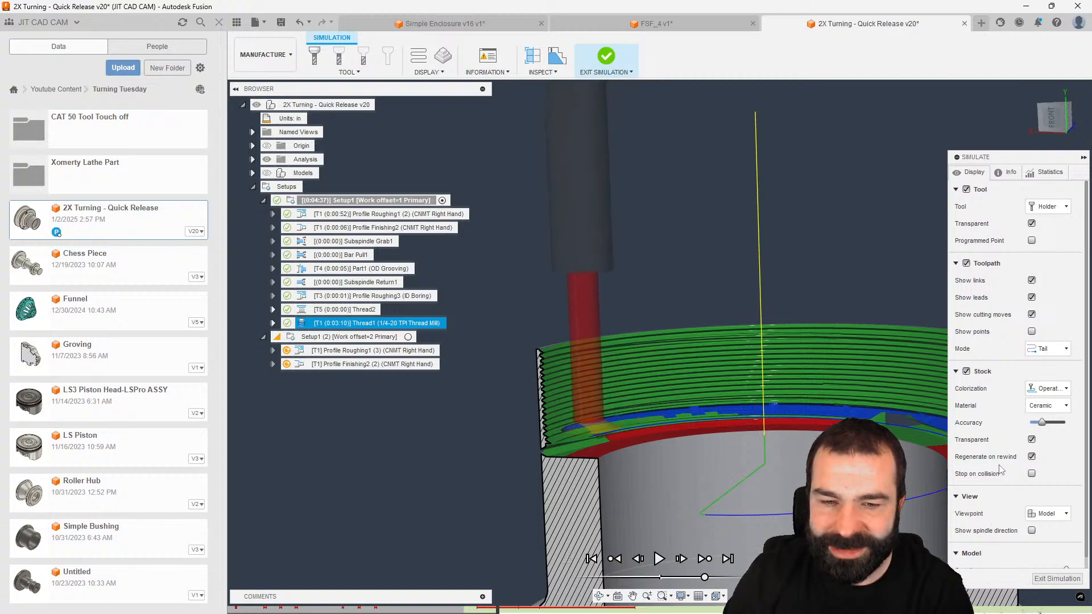
pyautogui.keyDown('shift'); pyautogui.moveTo(712, 364); pyautogui.dragTo(744, 381, button='middle'); pyautogui.keyUp('shift')
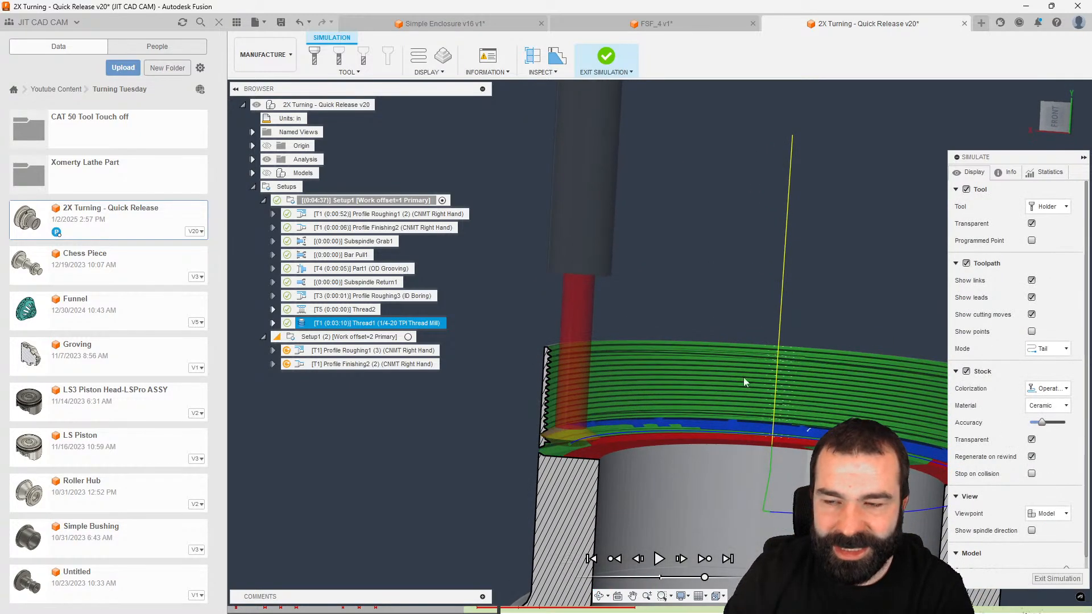
# Step: Inspect the thread mill's engagement with the sectioned thread profile near the counterbore's base from the front, and exit the simulation
pyautogui.click(1044, 121)
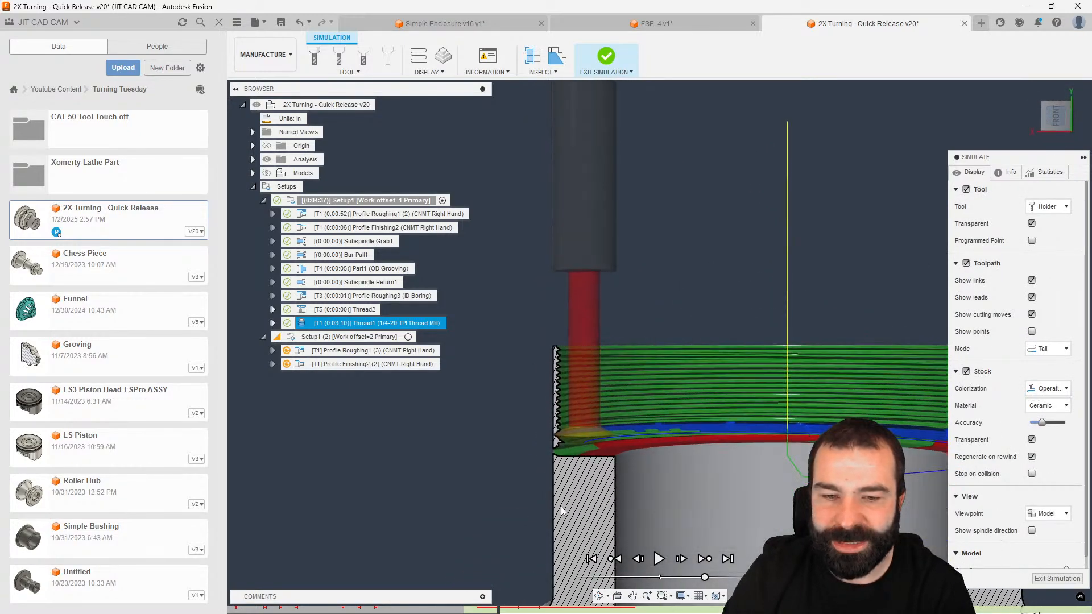
pyautogui.scroll(3, 571, 428)
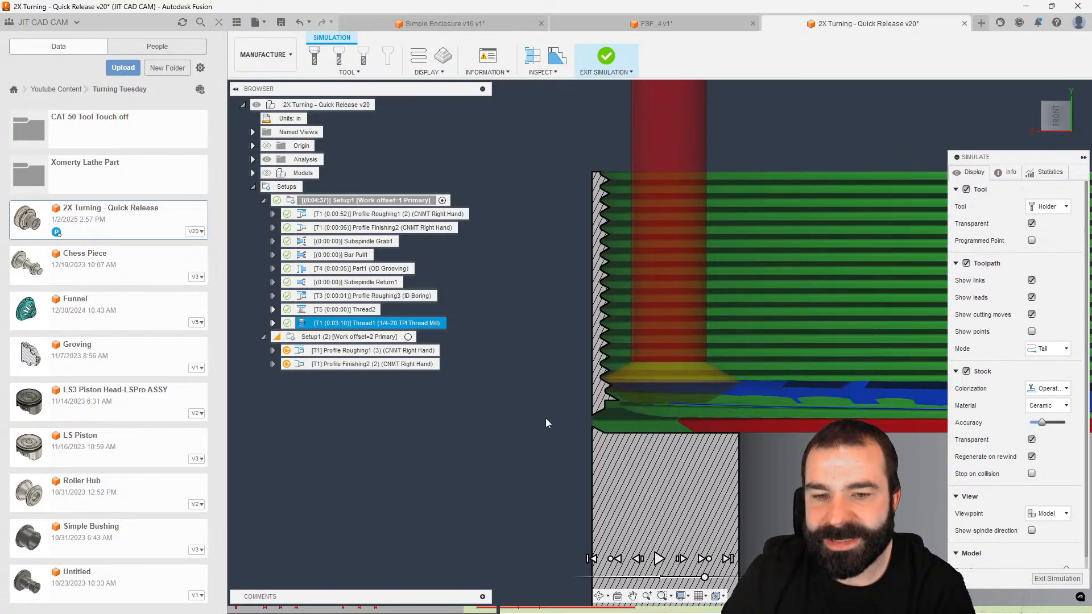
pyautogui.scroll(3, 613, 387)
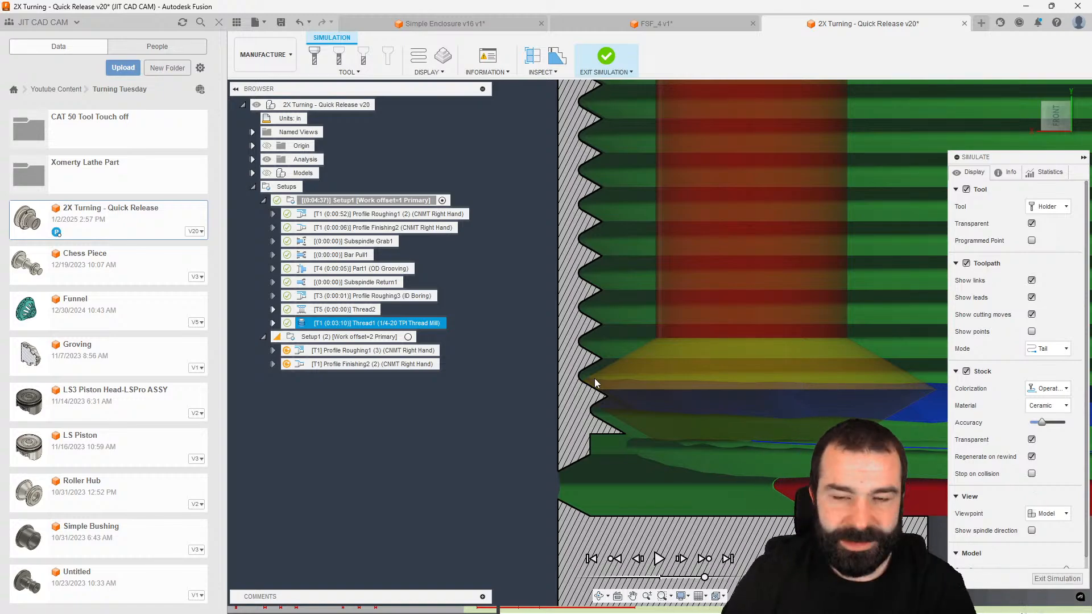
pyautogui.scroll(-2, 523, 445)
pyautogui.scroll(-1, 492, 449)
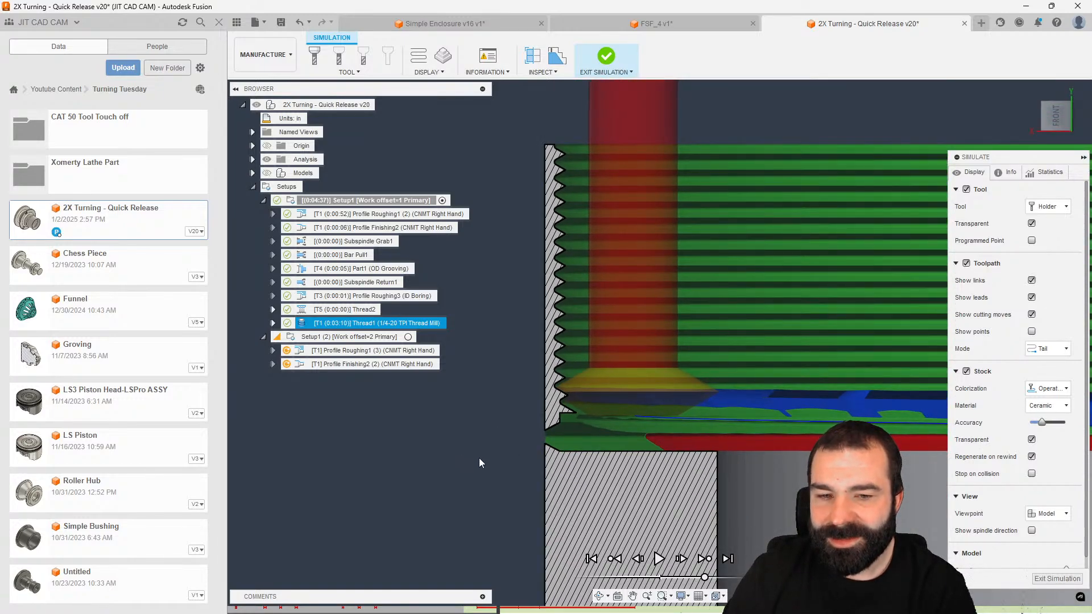
pyautogui.scroll(2, 497, 459)
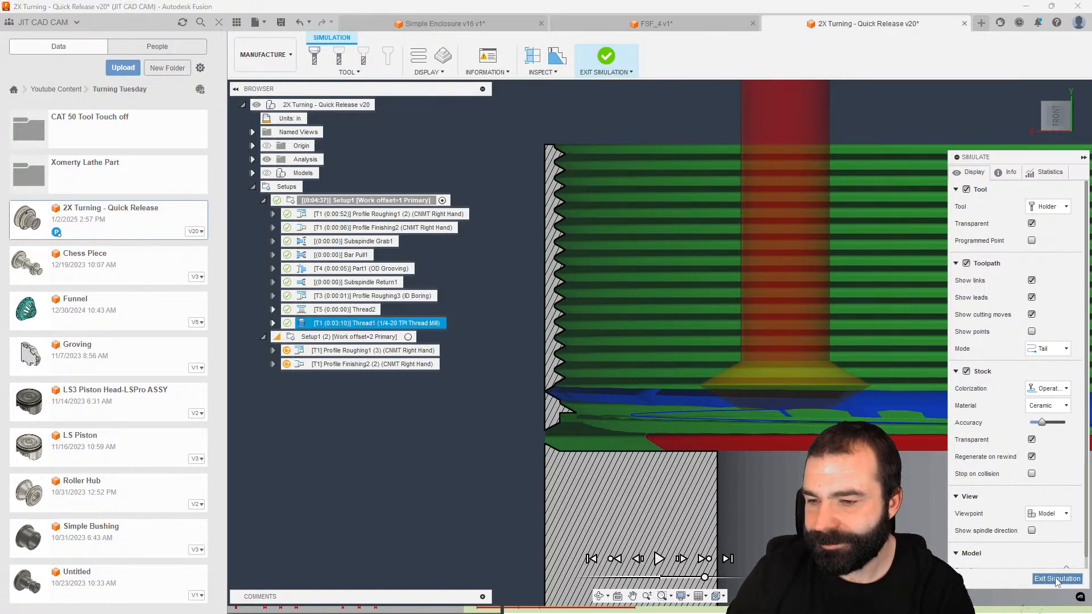
pyautogui.press('Escape')
pyautogui.click(573, 425)
# Step: Check the thread depth and other passes settings of the Thread2 operation
pyautogui.doubleClick(316, 311)
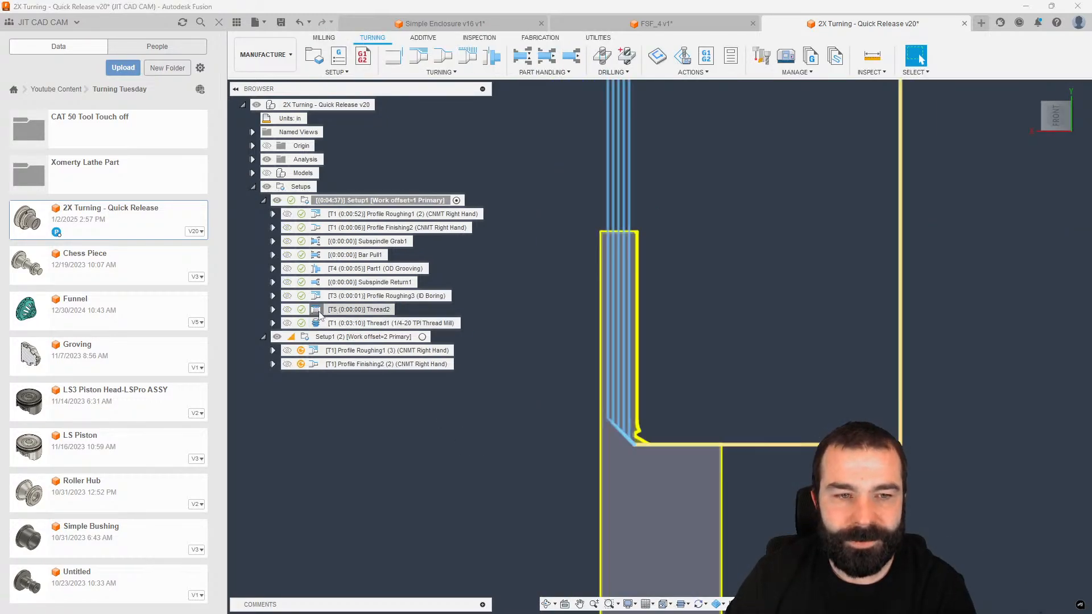
pyautogui.click(957, 173)
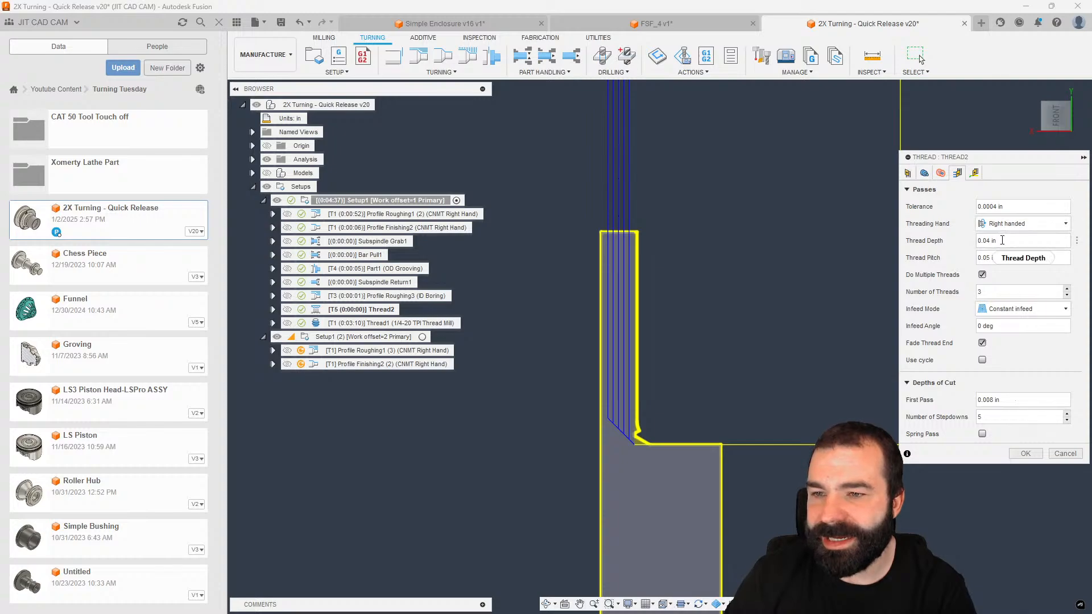
pyautogui.click(1065, 453)
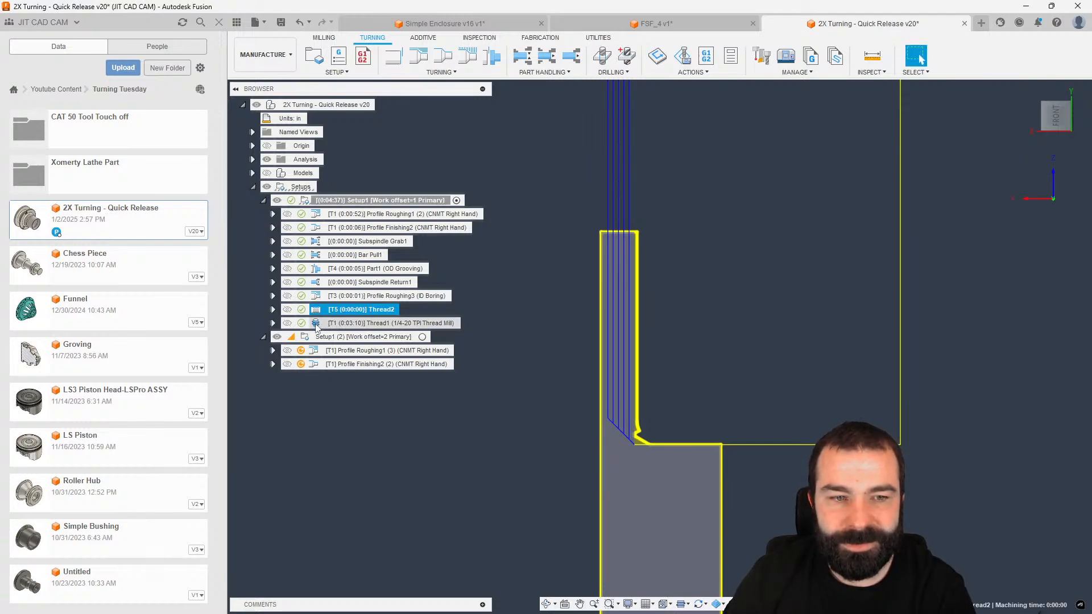
# Step: Reduce the pitch diameter offset of the Thread1 thread milling operation
pyautogui.doubleClick(397, 323)
pyautogui.click(973, 173)
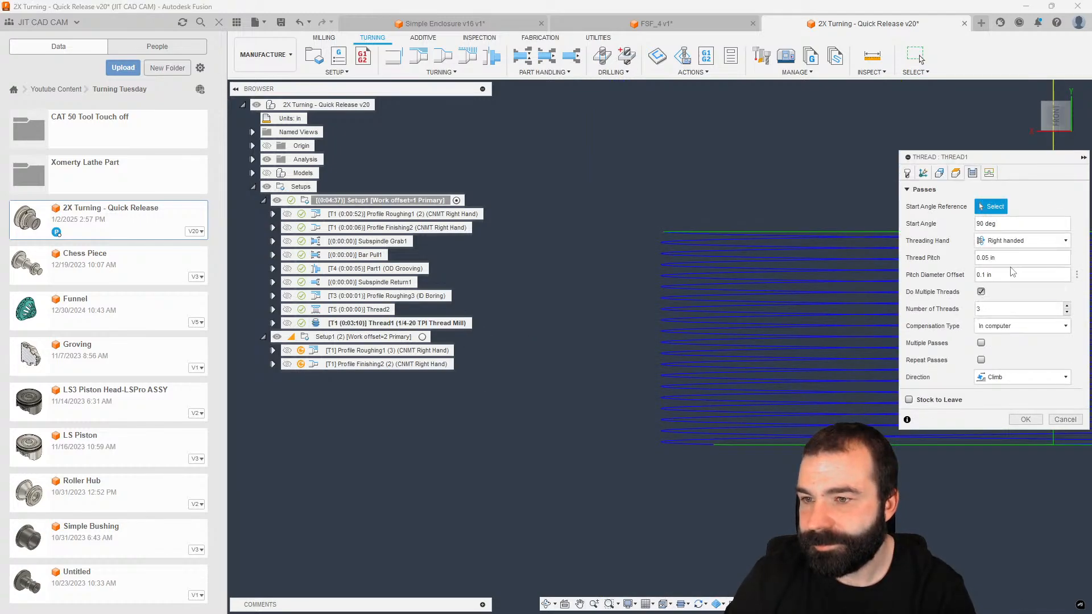
pyautogui.press('Tab')
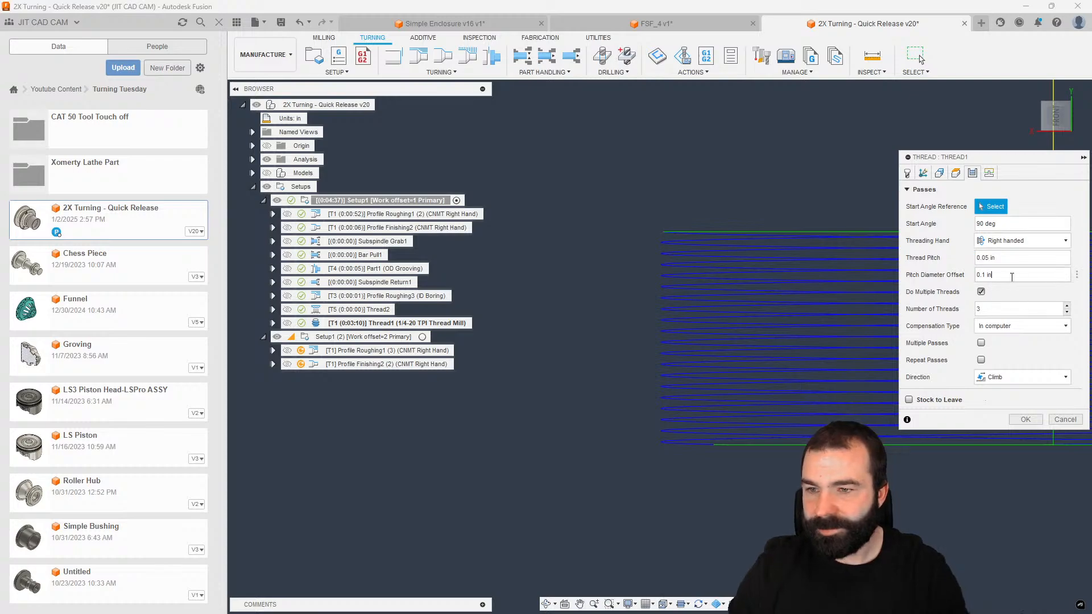
pyautogui.press('BackSpace')
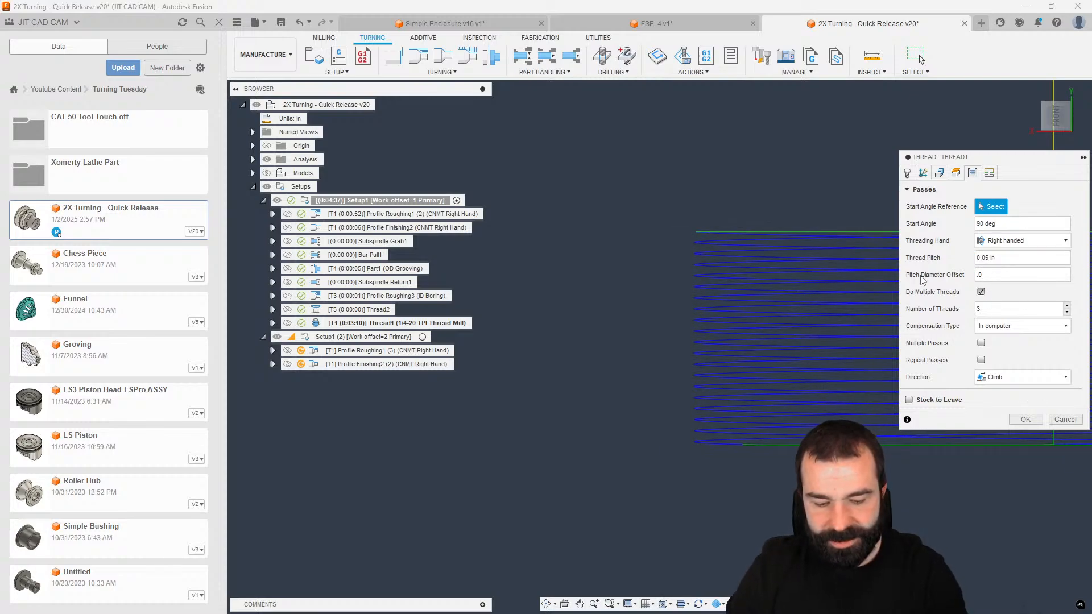
pyautogui.press('Return')
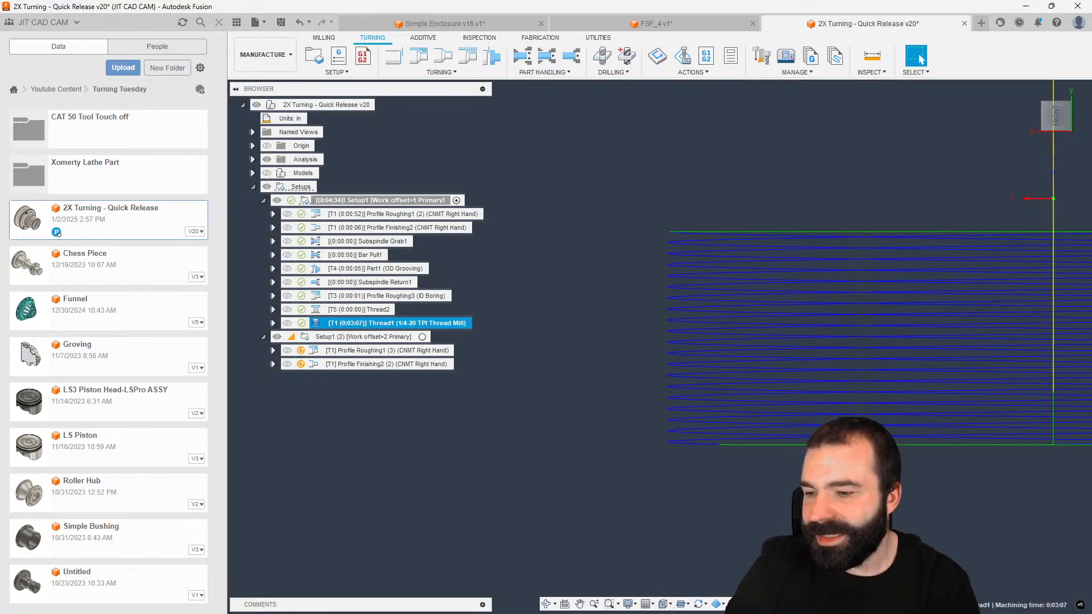
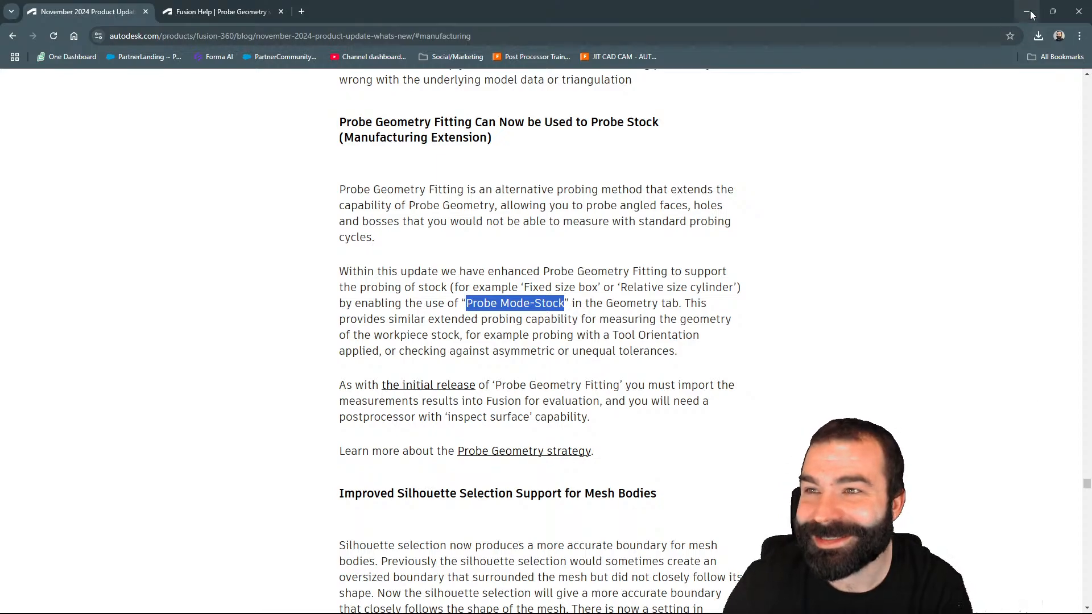
# Step: Switch to Fusion and check the probe mode options in the Probe WCS2 operation's geometry settings without changing them
pyautogui.click(1027, 11)
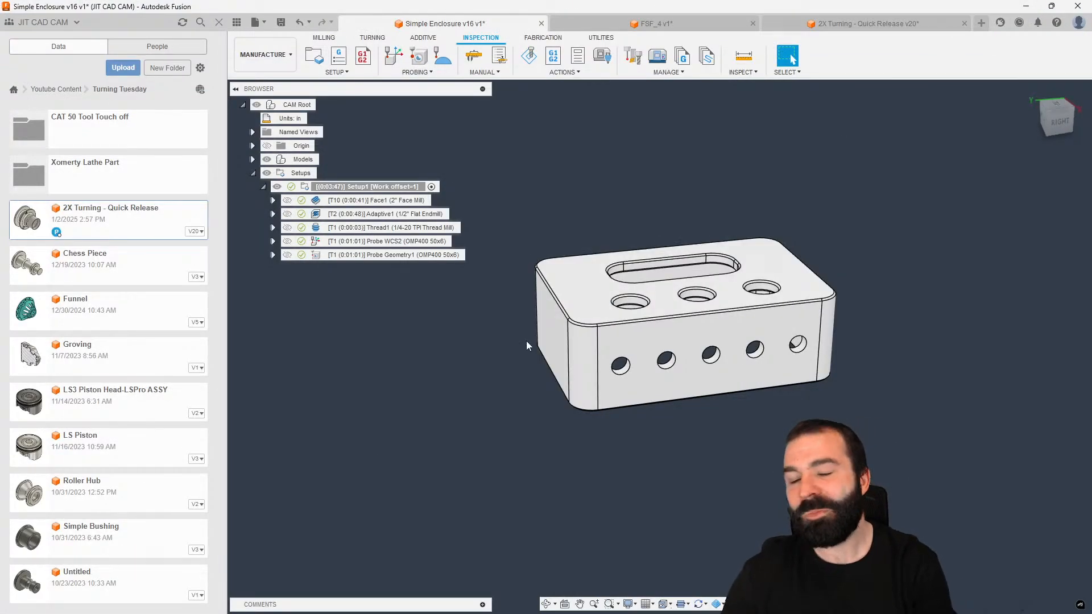
pyautogui.click(327, 255)
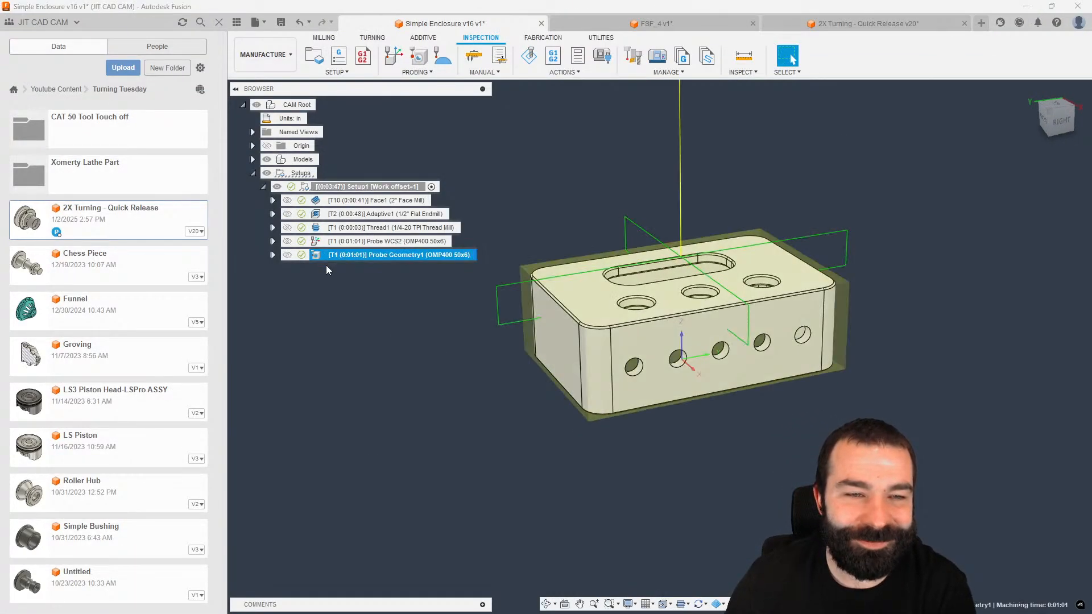
pyautogui.click(321, 243)
pyautogui.doubleClick(321, 243)
pyautogui.click(940, 173)
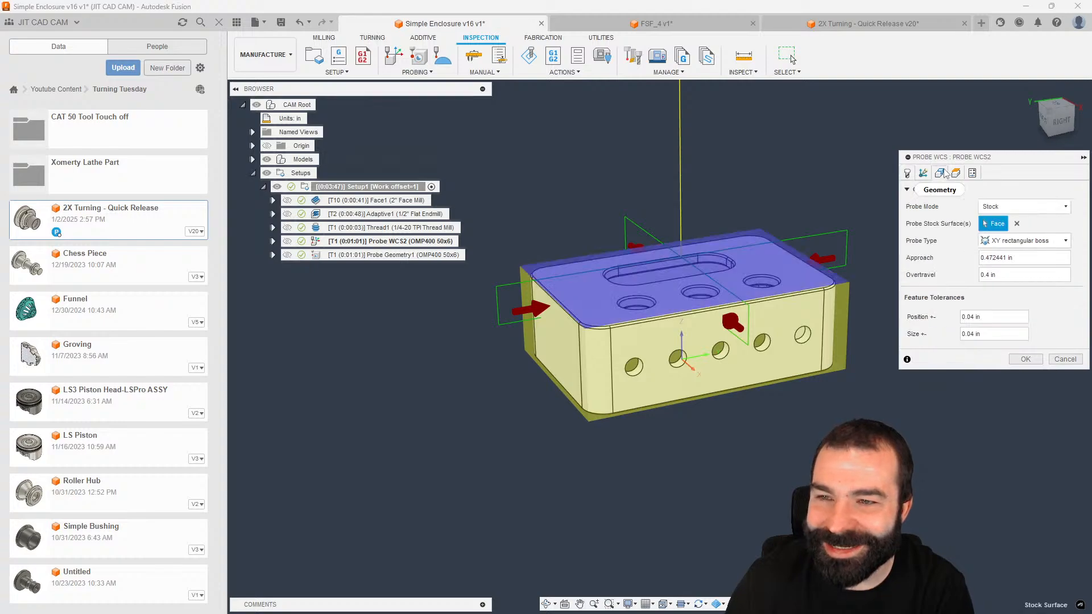
pyautogui.click(997, 208)
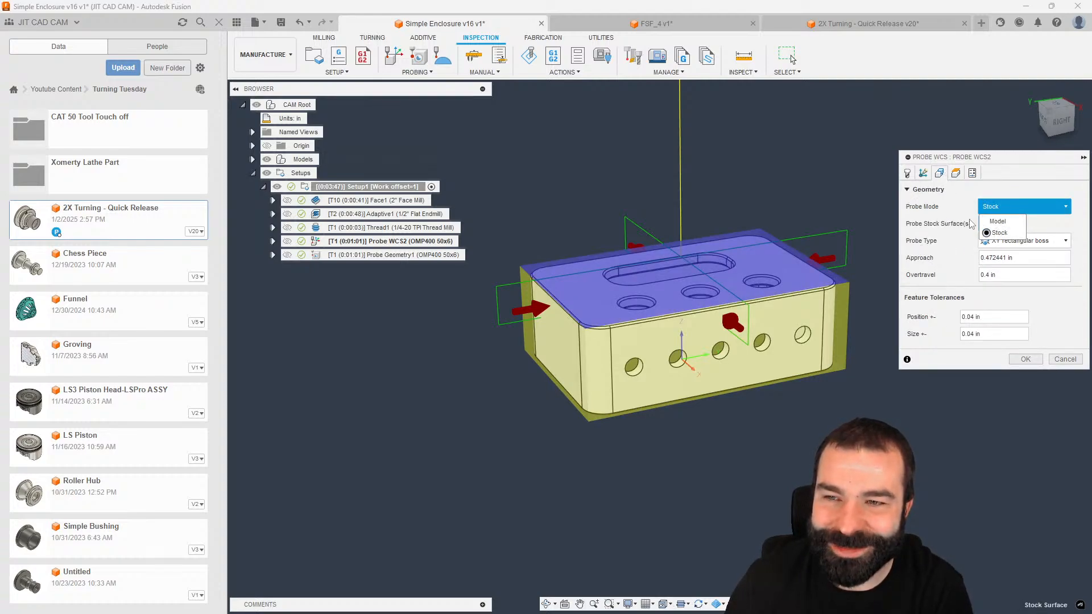
pyautogui.click(940, 215)
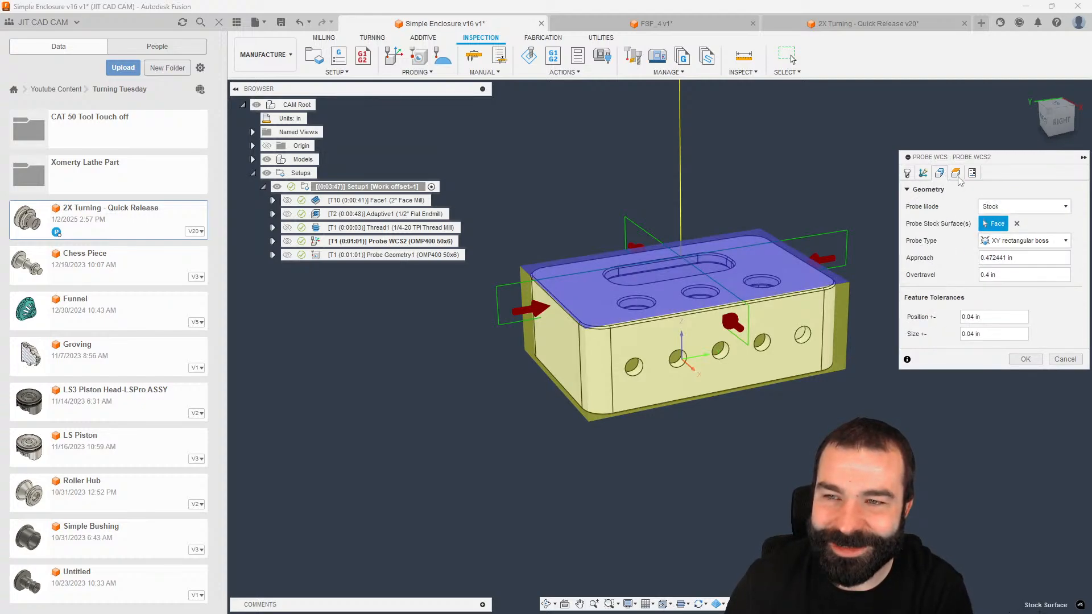
pyautogui.click(1063, 360)
# Step: Compare the Stock and Model probe modes in the Probe Geometry1 operation's geometry settings, and discard the edit
pyautogui.click(322, 257)
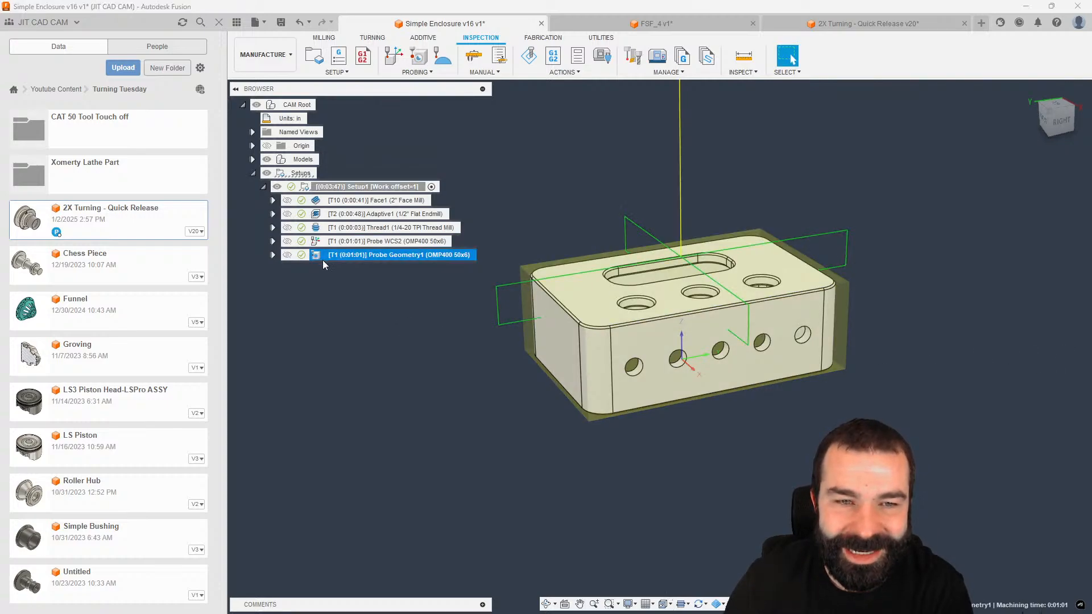
pyautogui.doubleClick(323, 261)
pyautogui.click(957, 174)
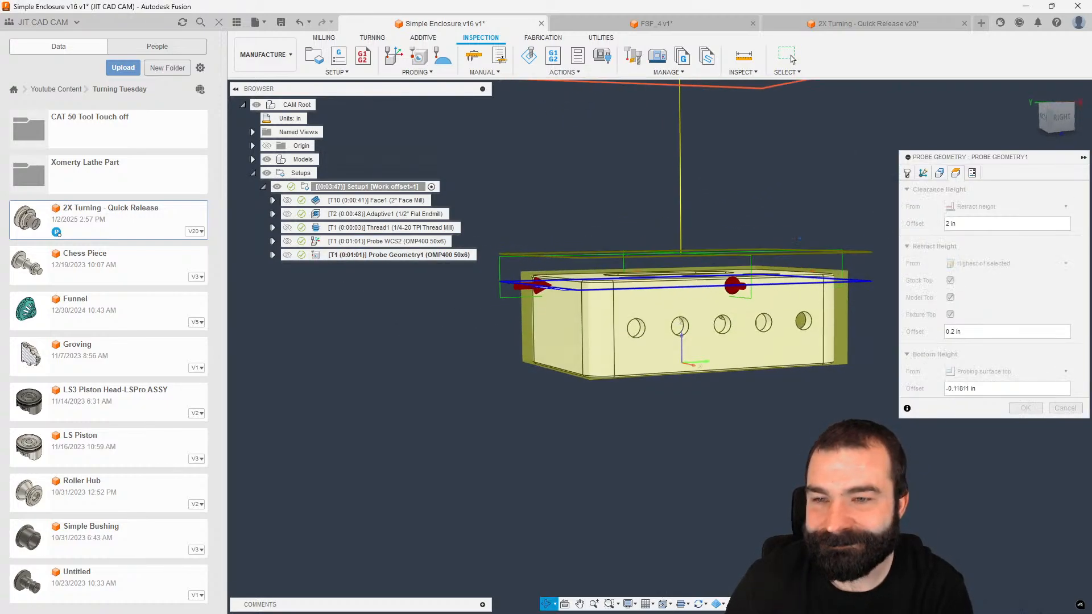
pyautogui.click(939, 173)
pyautogui.click(1013, 206)
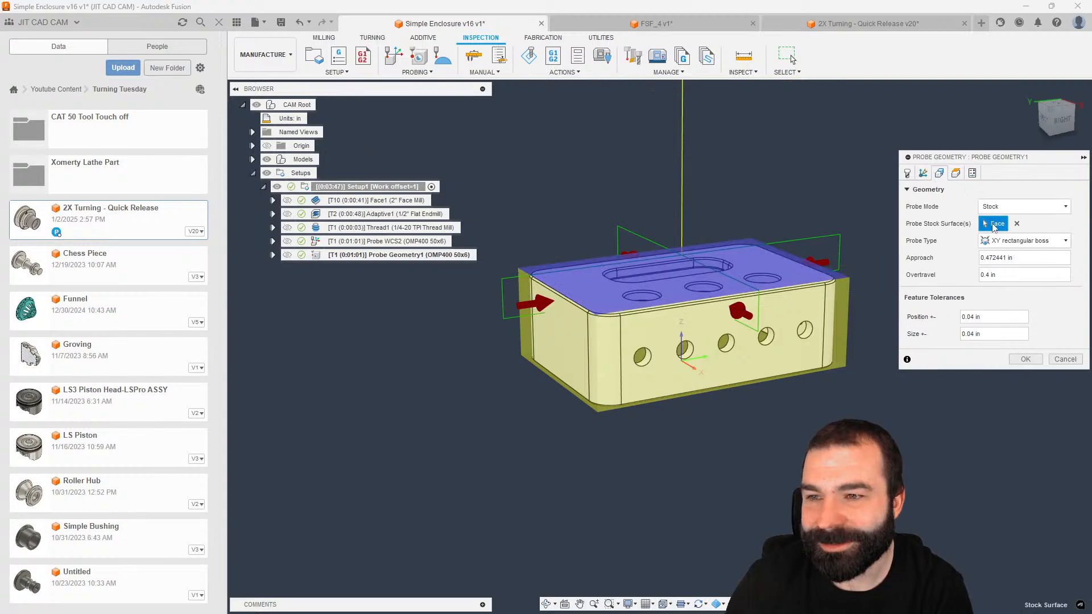
pyautogui.click(1003, 222)
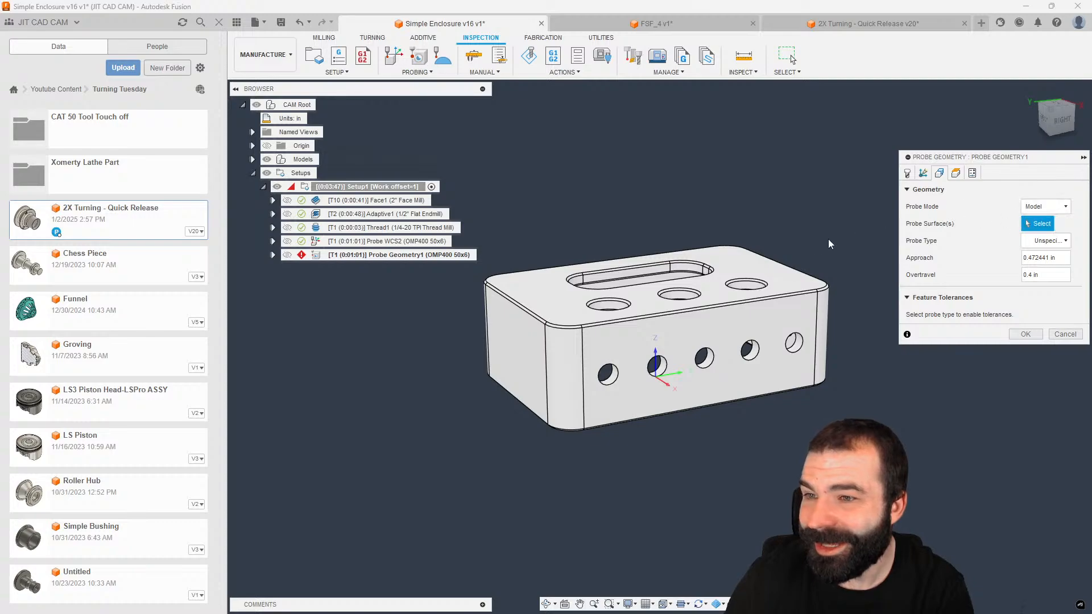
pyautogui.click(1047, 207)
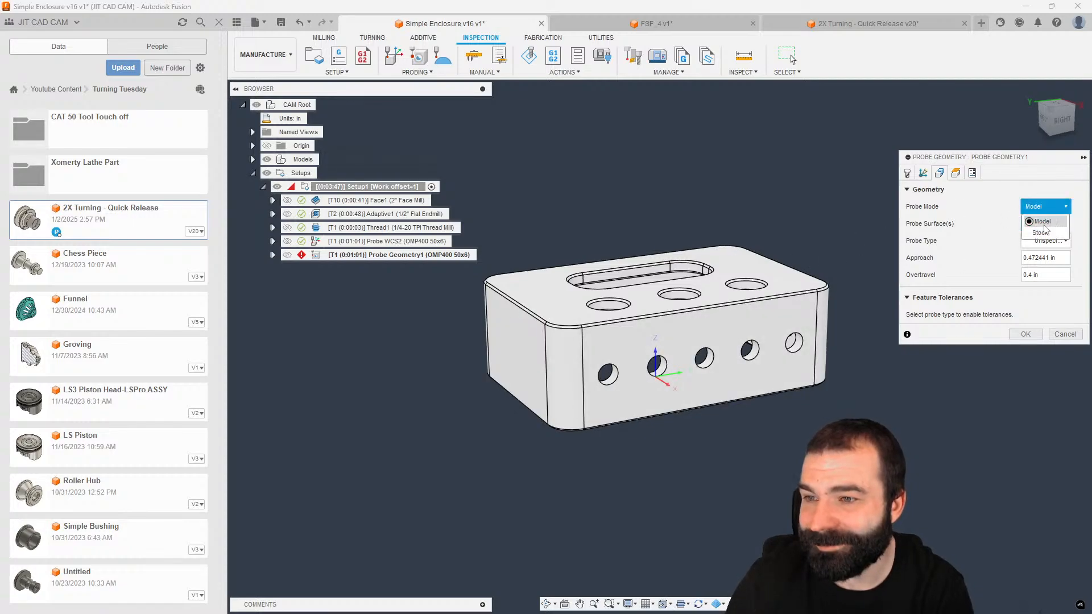
pyautogui.click(1002, 214)
pyautogui.click(1051, 336)
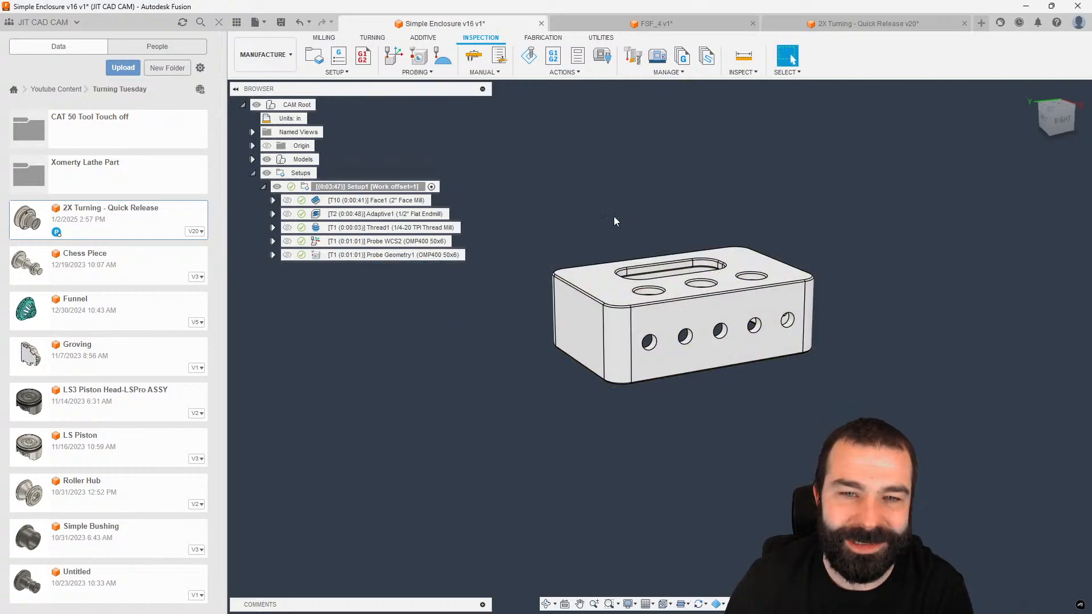
# Step: In the Design workspace, sketch a rectangle on the enclosure's top face that extends beyond the part on all sides
pyautogui.click(265, 55)
pyautogui.click(264, 83)
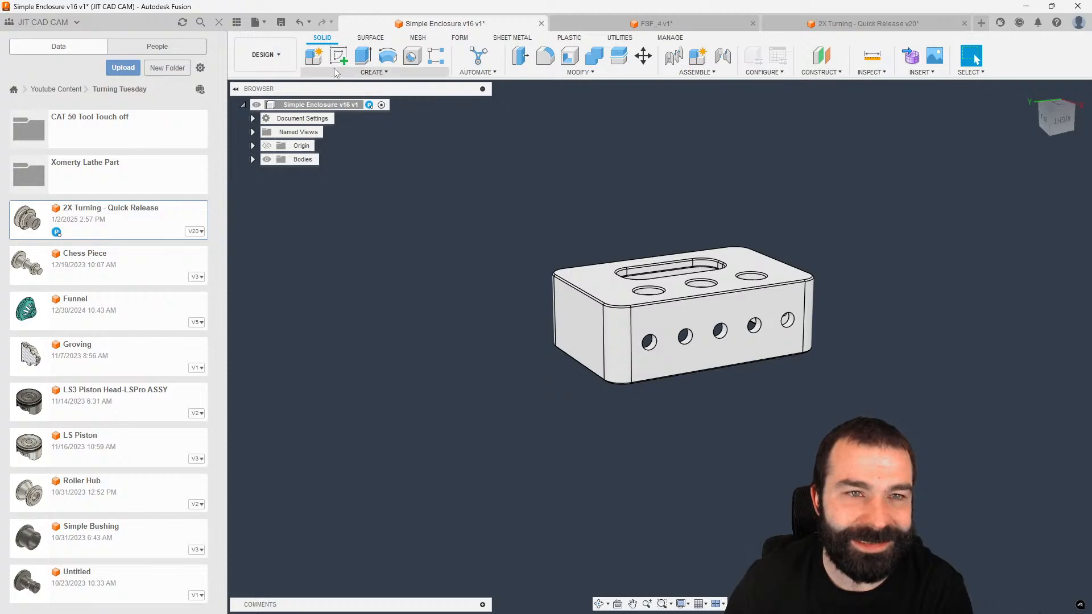
pyautogui.click(618, 292)
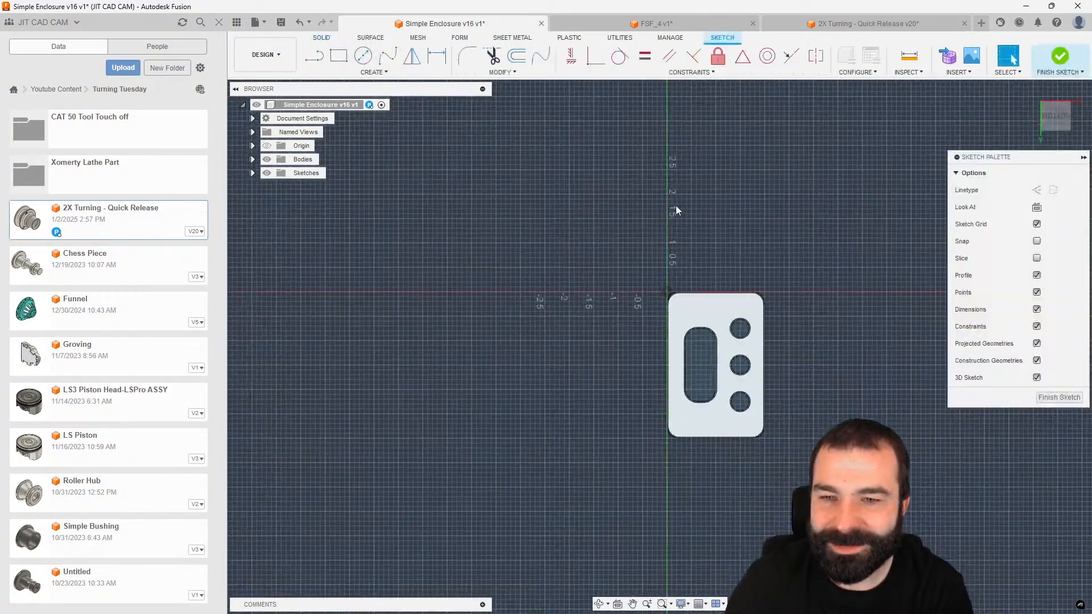
pyautogui.press('r')
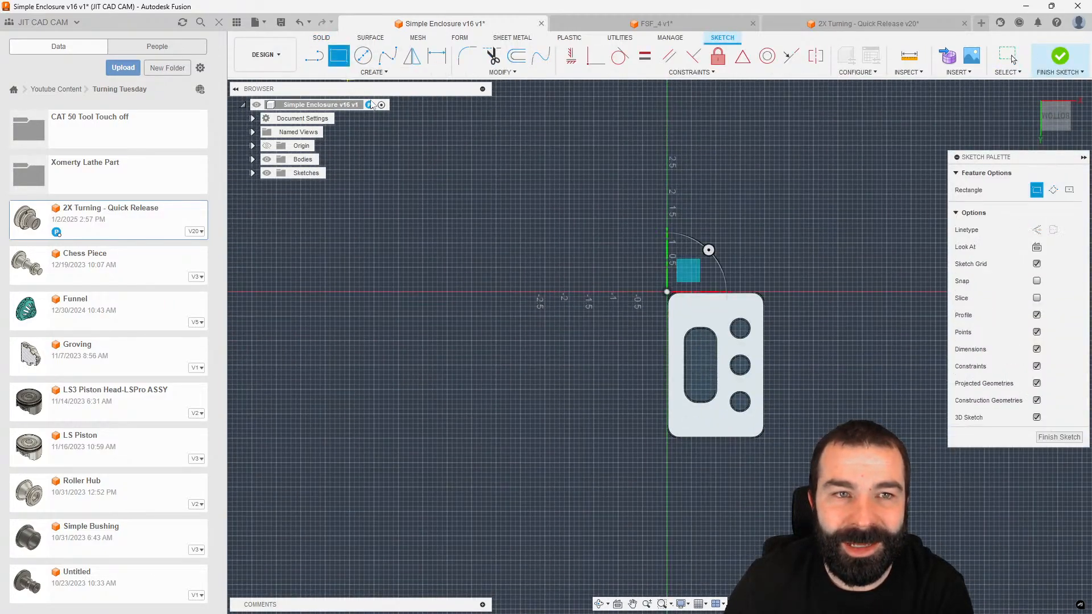
pyautogui.click(627, 263)
pyautogui.click(821, 471)
pyautogui.keyDown('shift'); pyautogui.moveTo(797, 459); pyautogui.dragTo(775, 389, button='middle'); pyautogui.keyUp('shift')
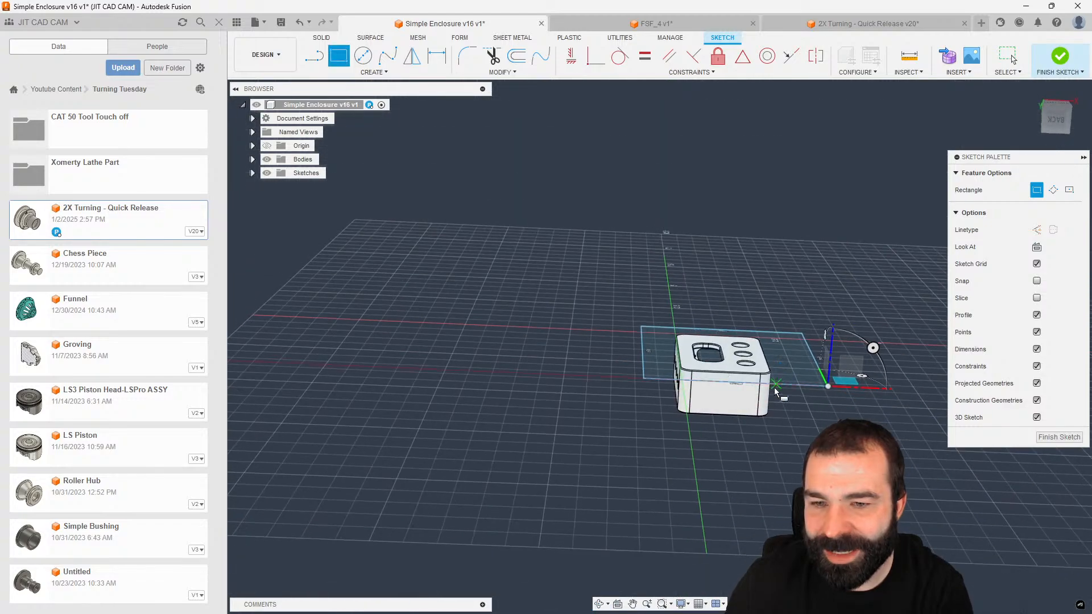
# Step: Preview a 0.10 in upward Extrude of the rectangle together with the enclosed top face, slot and hole profiles
pyautogui.press('e')
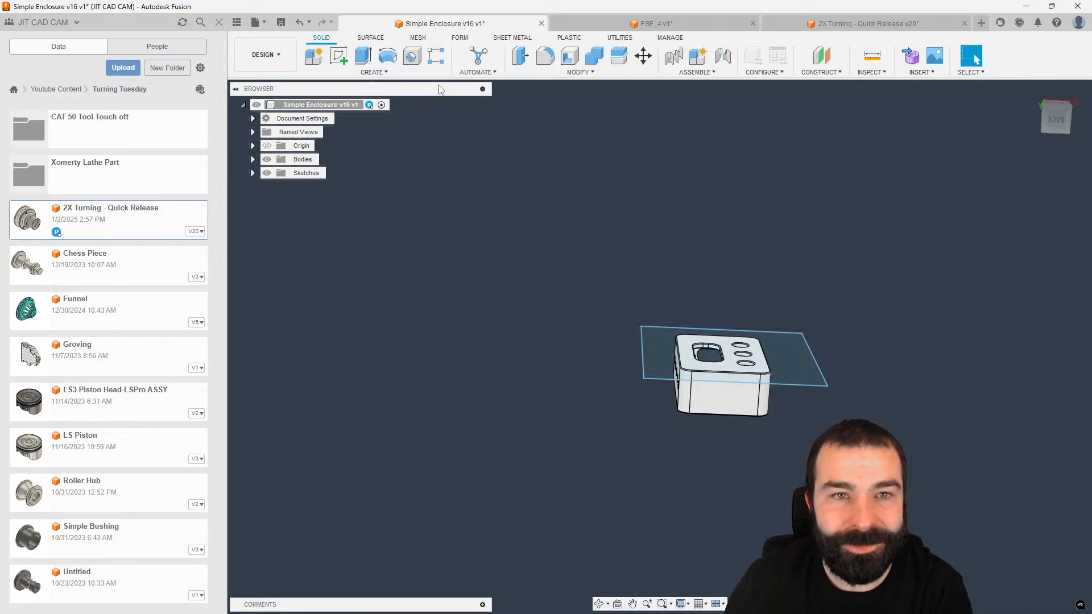
pyautogui.click(777, 353)
pyautogui.scroll(3, 775, 353)
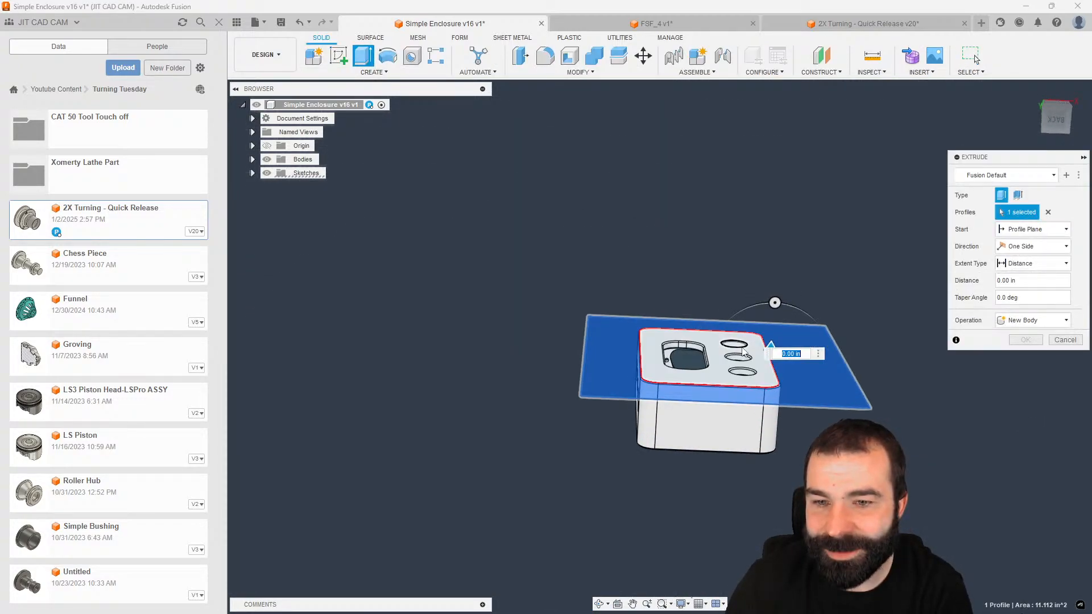
pyautogui.scroll(3, 722, 356)
pyautogui.click(710, 355)
pyautogui.click(670, 360)
pyautogui.click(762, 387)
pyautogui.click(753, 360)
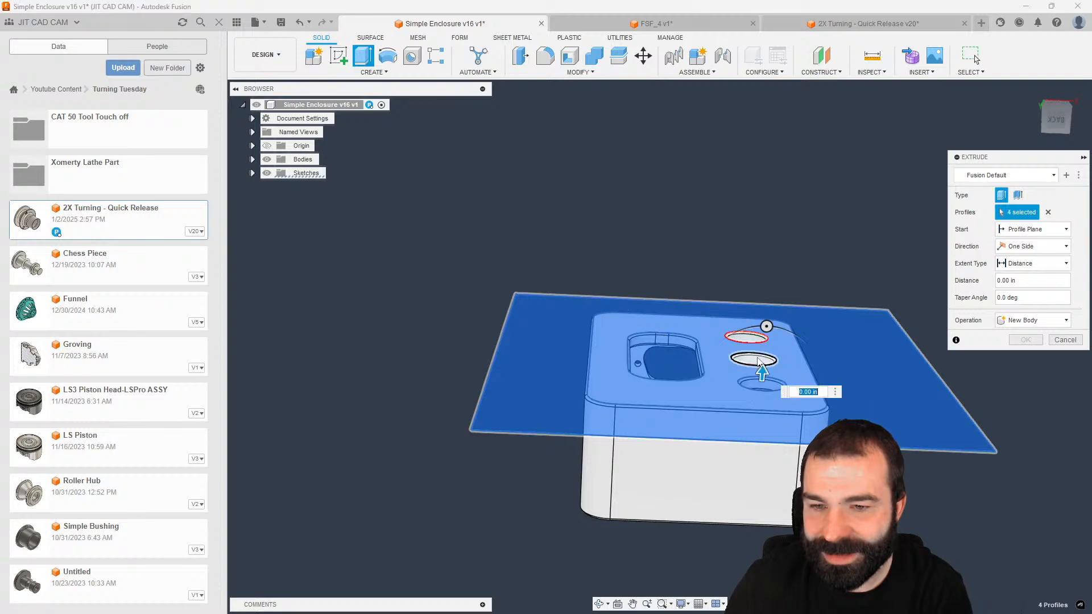
pyautogui.click(747, 337)
pyautogui.moveTo(748, 327); pyautogui.dragTo(752, 323)
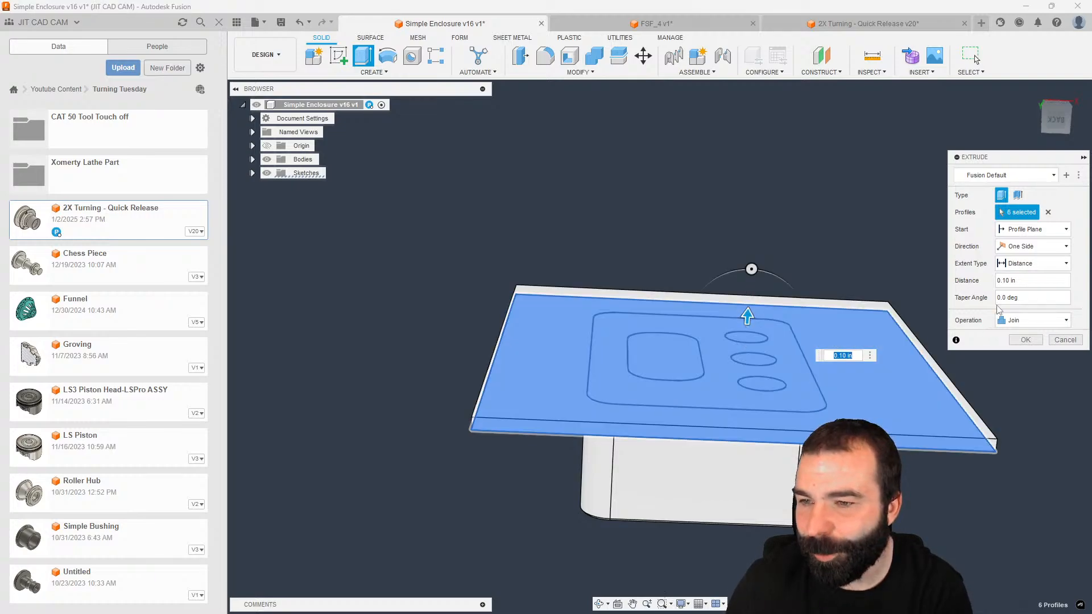
# Step: Try a two-sided extrusion with 1.00 in downward on the second side, and cancel the extrusion
pyautogui.click(1020, 247)
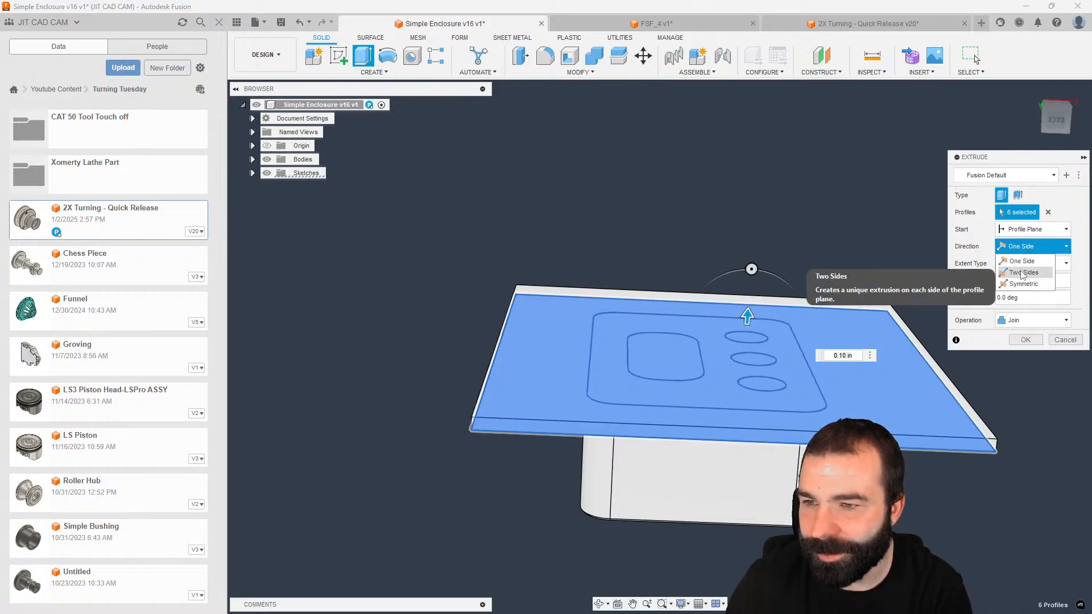
pyautogui.click(1023, 275)
pyautogui.moveTo(747, 349); pyautogui.dragTo(755, 452)
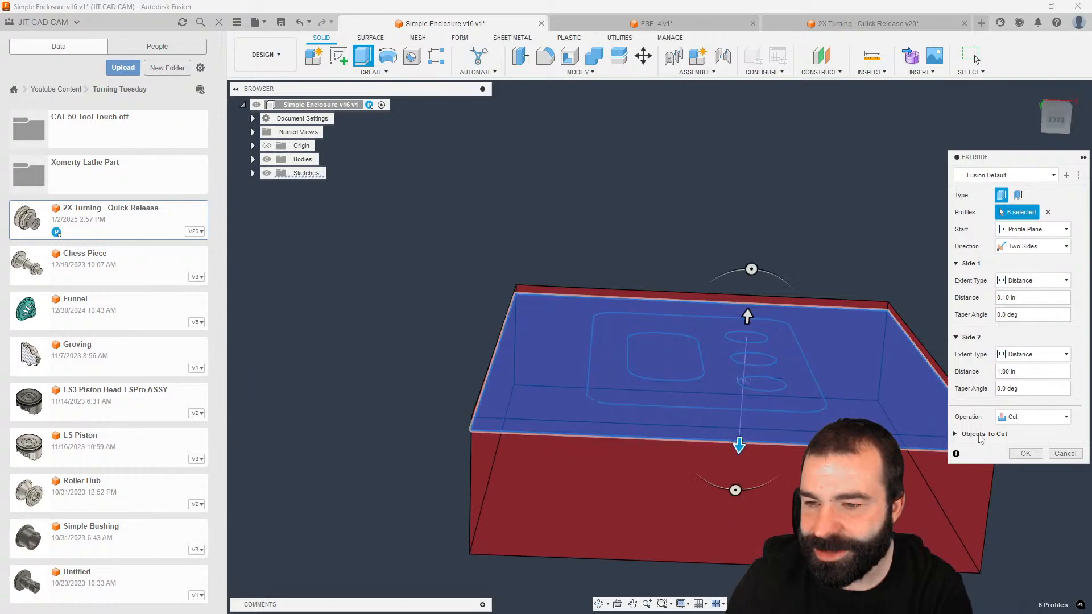
pyautogui.click(1068, 455)
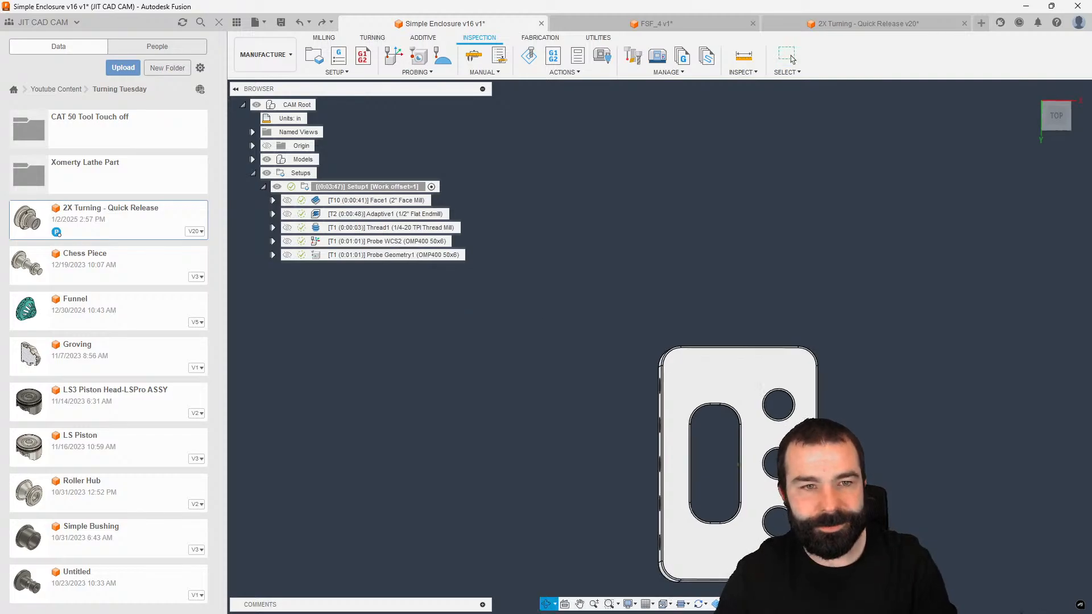
# Step: Return to the Design workspace and turn on design history capture for the Simple Enclosure
pyautogui.click(265, 54)
pyautogui.click(253, 83)
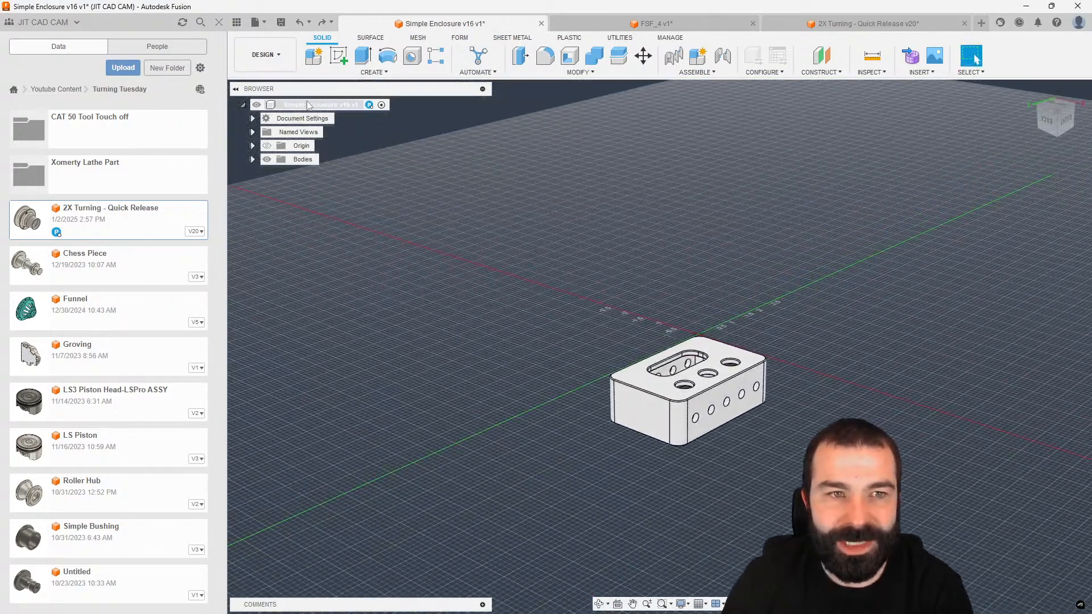
pyautogui.rightClick(308, 105)
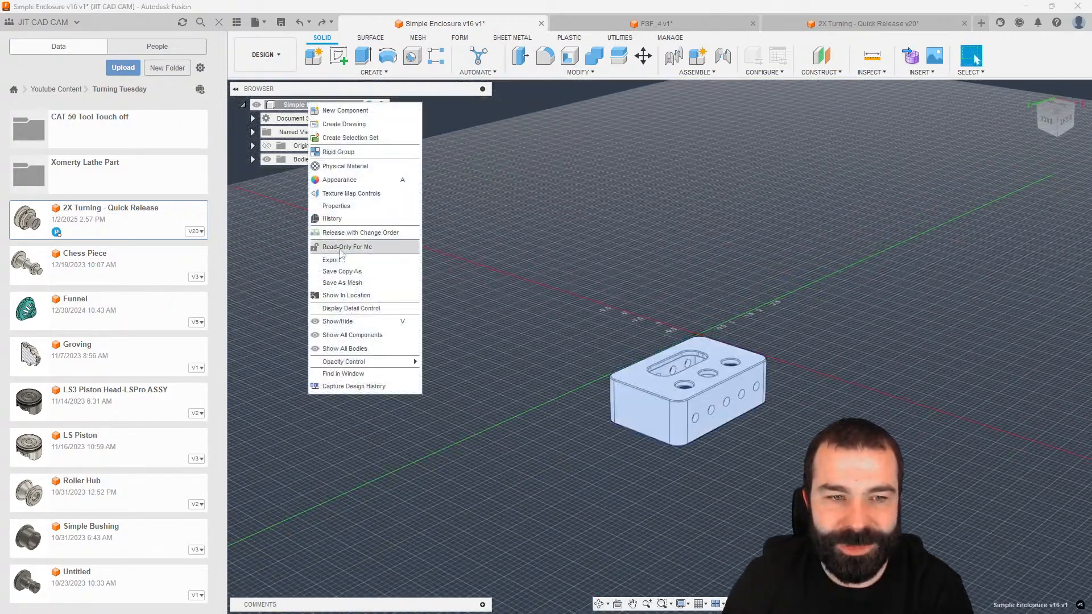
pyautogui.click(347, 386)
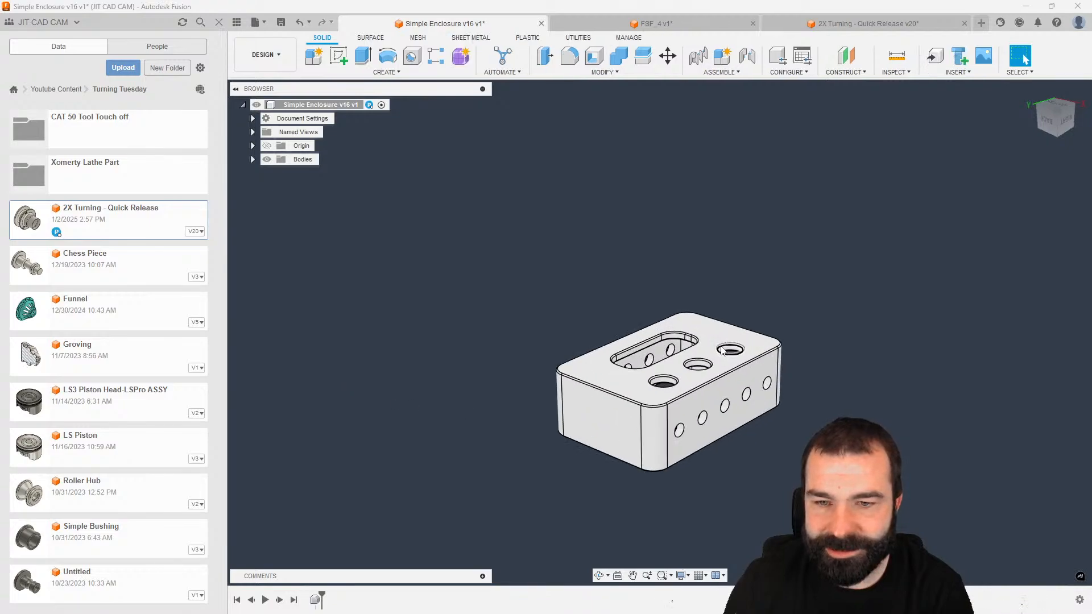
# Step: Try Replace with Primitives on the enclosure body, resizing the box to 2.60 in long and 0.75 in wide, and cancel it
pyautogui.click(592, 73)
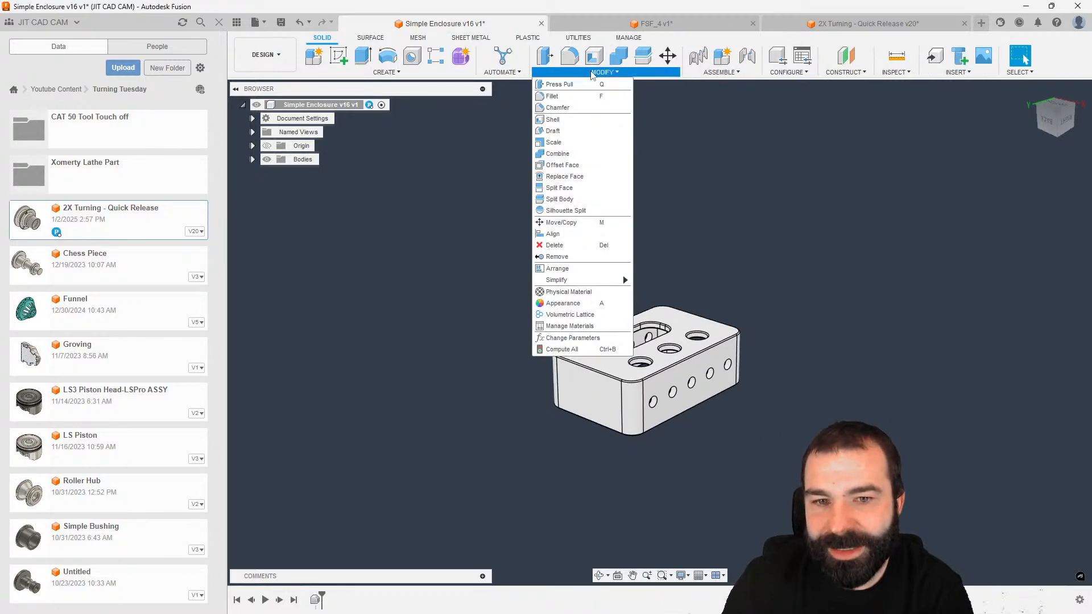
pyautogui.moveTo(611, 281)
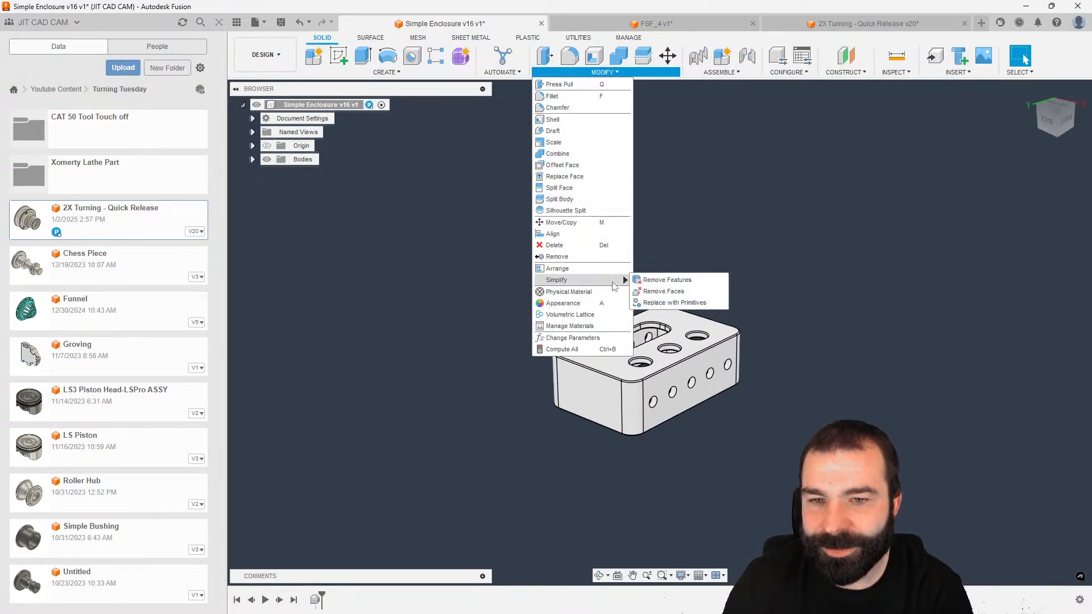
pyautogui.click(660, 305)
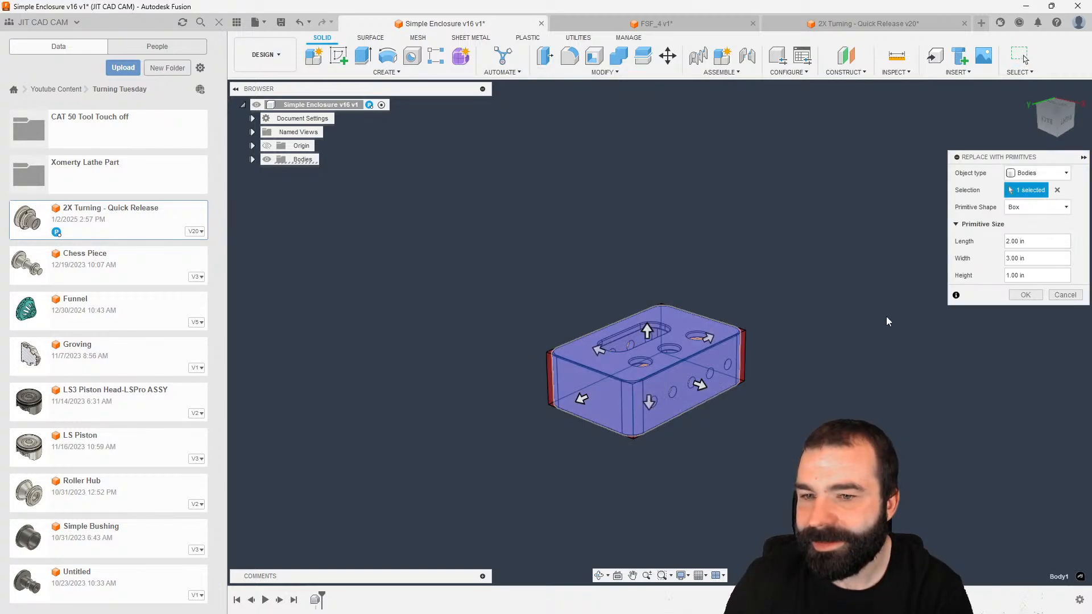
pyautogui.keyDown('shift'); pyautogui.moveTo(717, 364); pyautogui.dragTo(739, 353, button='middle'); pyautogui.keyUp('shift')
pyautogui.moveTo(704, 380); pyautogui.dragTo(720, 383)
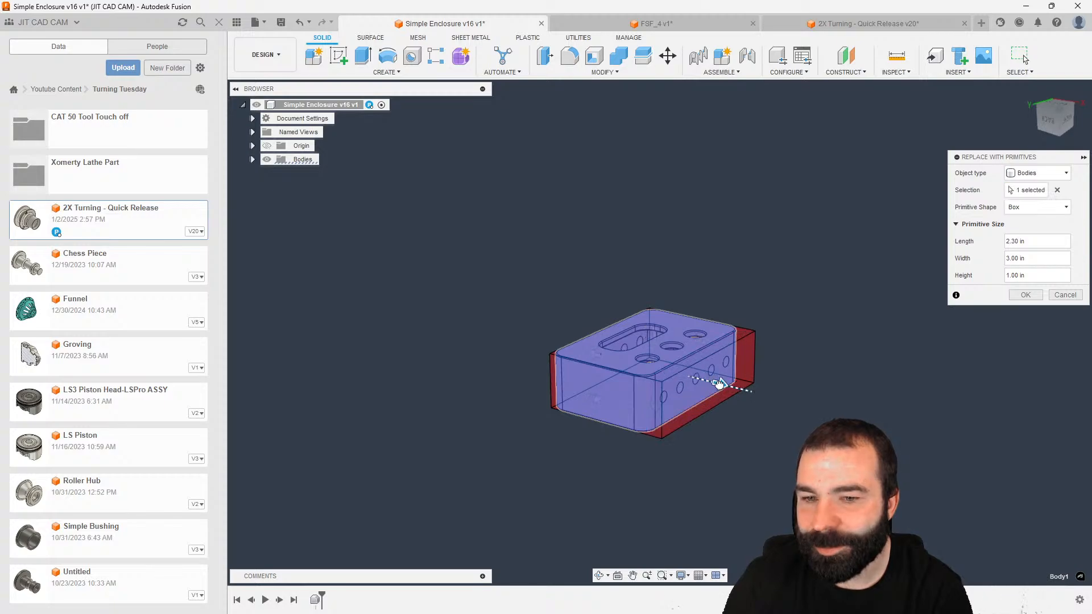
pyautogui.moveTo(590, 355); pyautogui.dragTo(576, 351)
pyautogui.moveTo(586, 399); pyautogui.dragTo(700, 341)
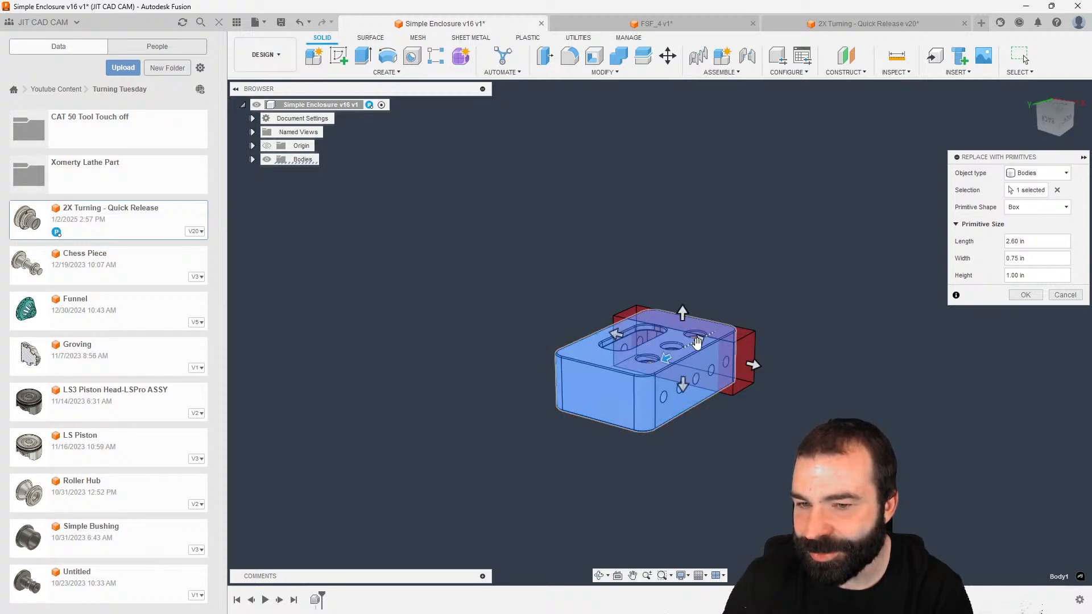
pyautogui.click(1049, 209)
pyautogui.click(1055, 250)
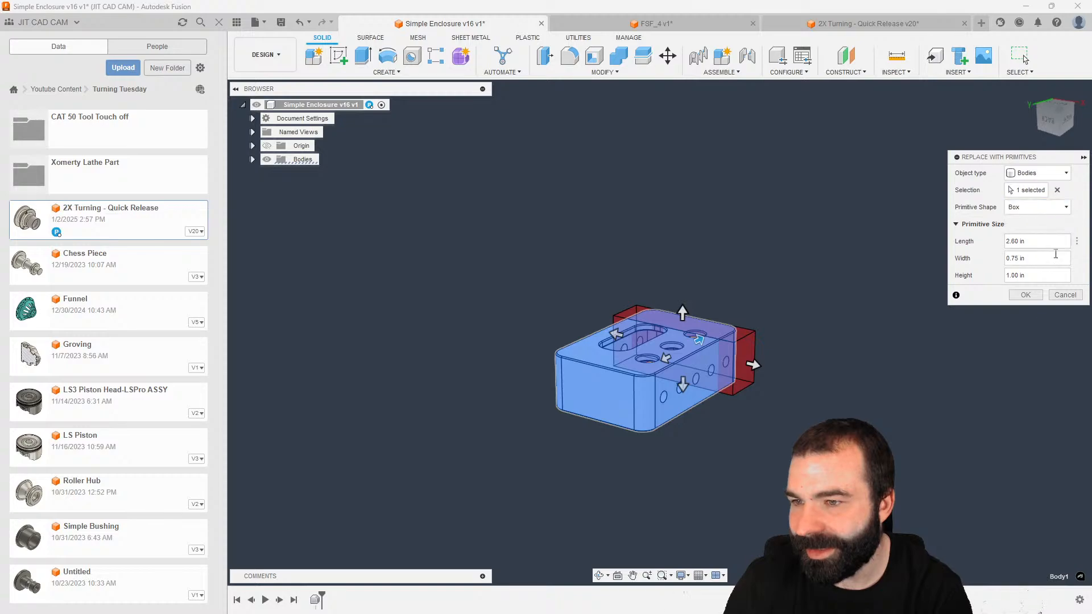
pyautogui.click(1064, 295)
# Step: Replace Body1 with a box primitive at its default size using Replace with Primitives
pyautogui.click(253, 159)
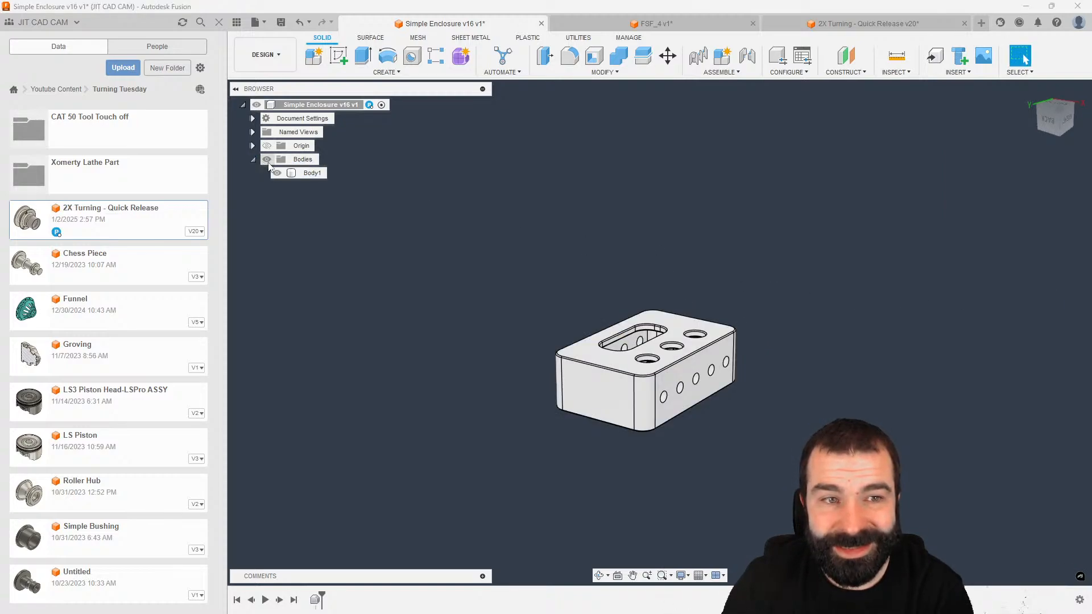
pyautogui.click(301, 173)
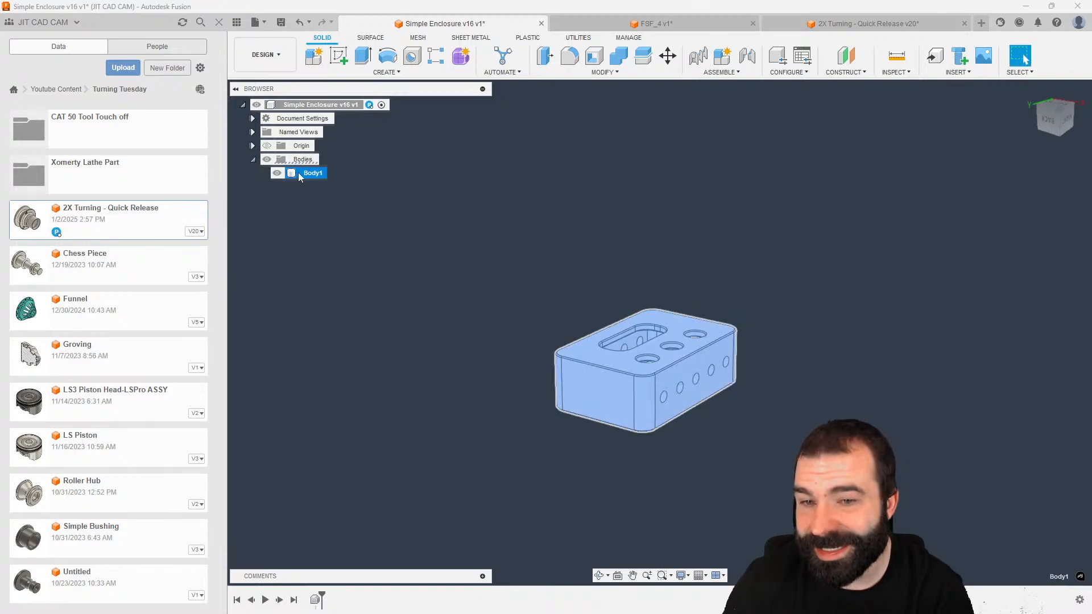
pyautogui.click(604, 72)
pyautogui.moveTo(620, 281)
pyautogui.click(671, 281)
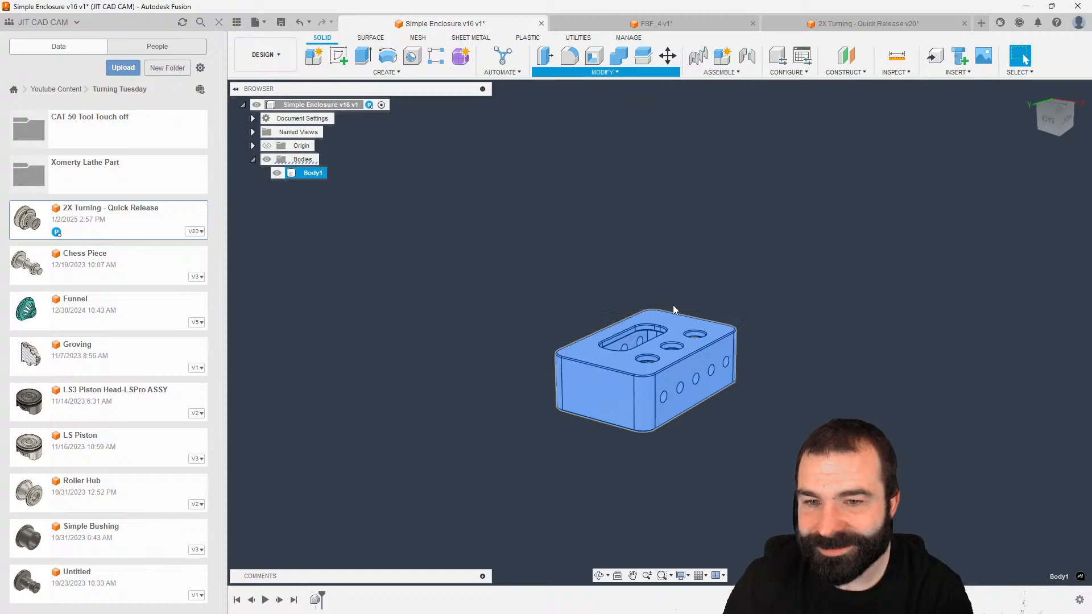
pyautogui.click(1025, 296)
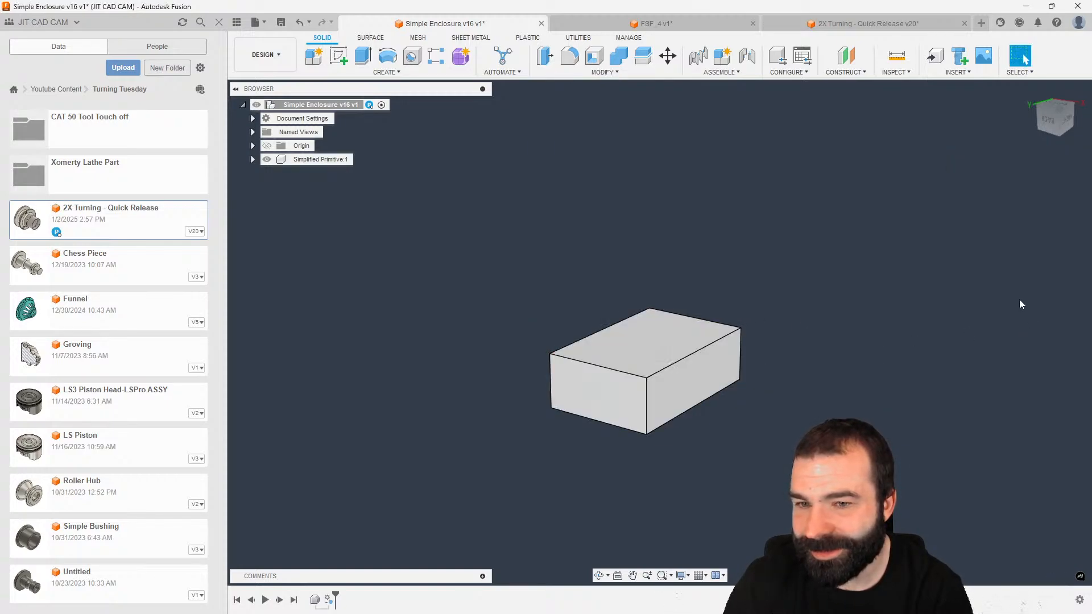
# Step: Inspect the body inside the simplified primitive component, and undo the box replacement
pyautogui.click(253, 159)
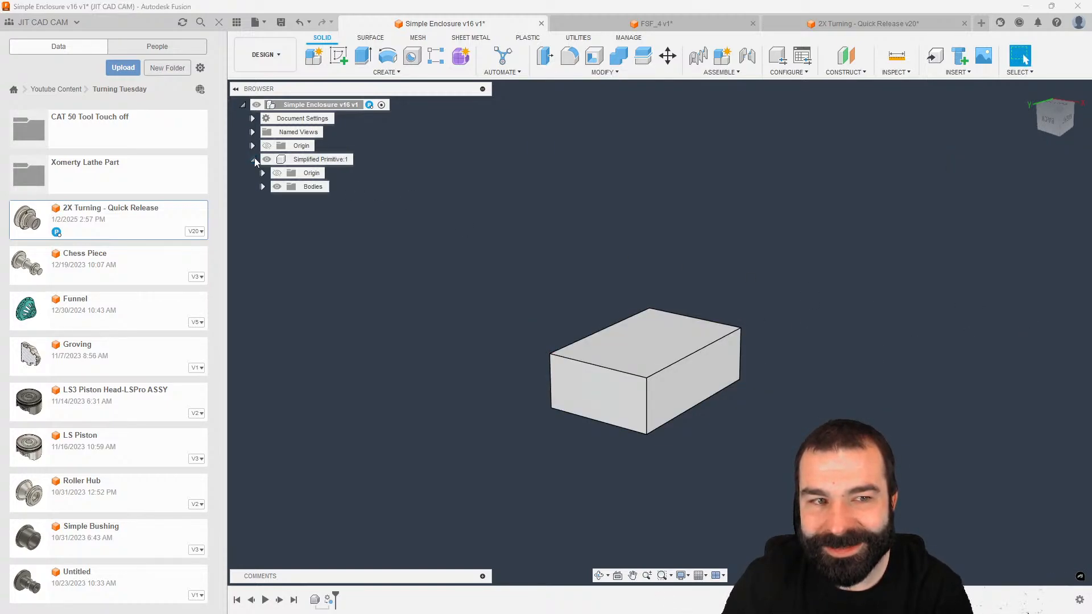
pyautogui.click(263, 187)
pyautogui.click(317, 203)
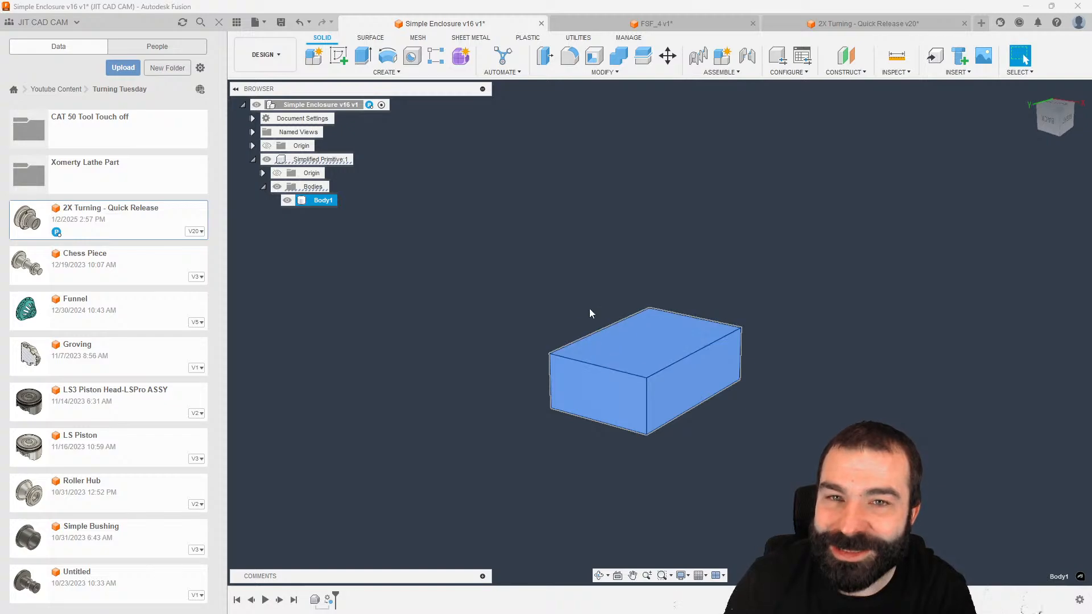
pyautogui.click(564, 303)
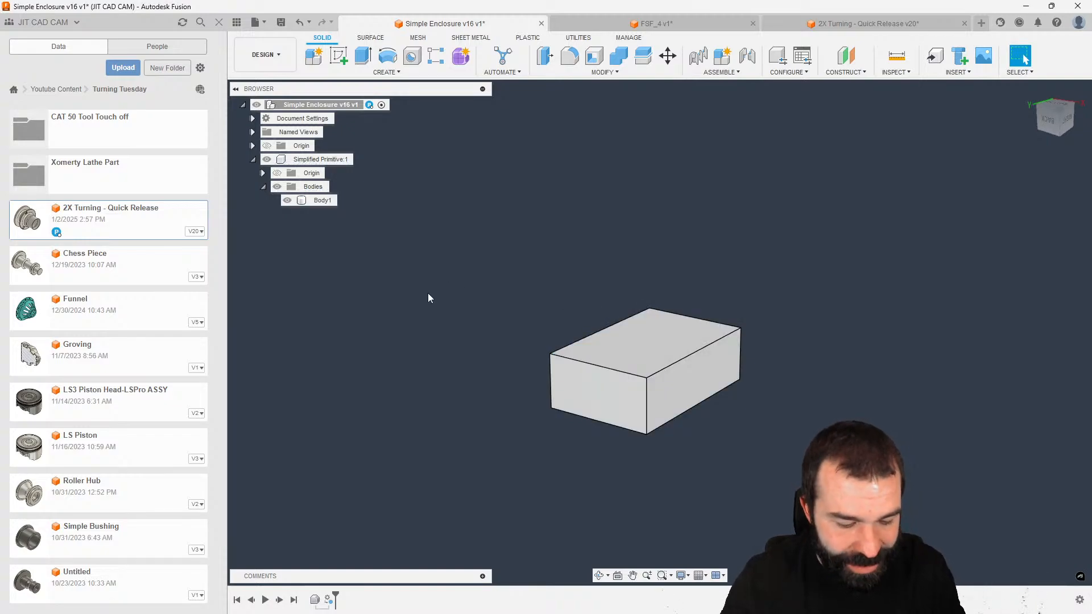
pyautogui.hotkey('ctrl', 'z')
# Step: Try Replace with Primitives on Body1 with a box 3 in long, 4 in wide and 2 in high, and cancel it
pyautogui.click(296, 173)
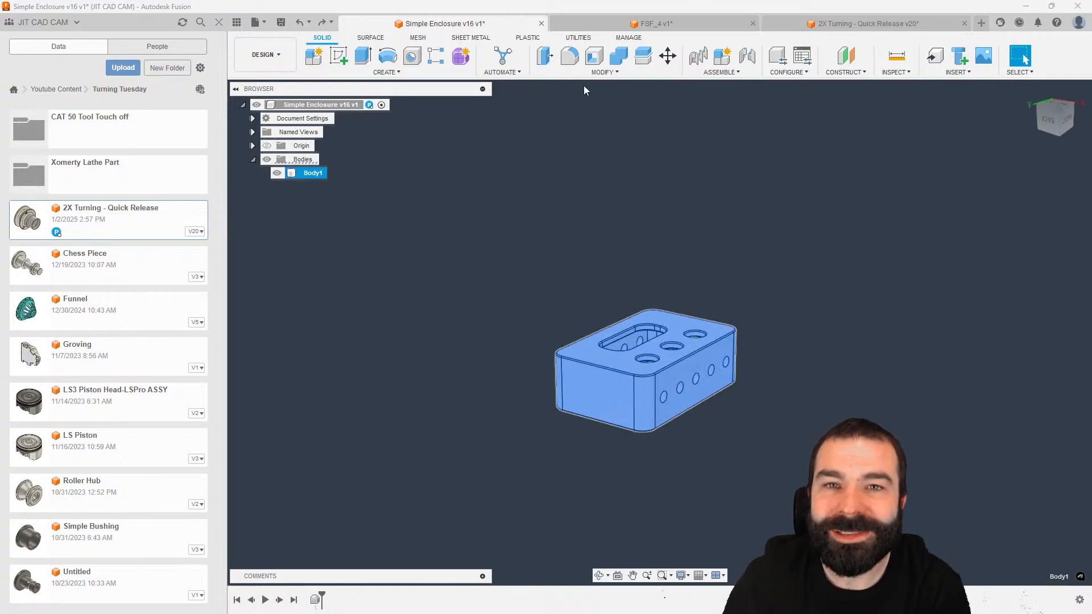
pyautogui.click(603, 72)
pyautogui.moveTo(628, 286)
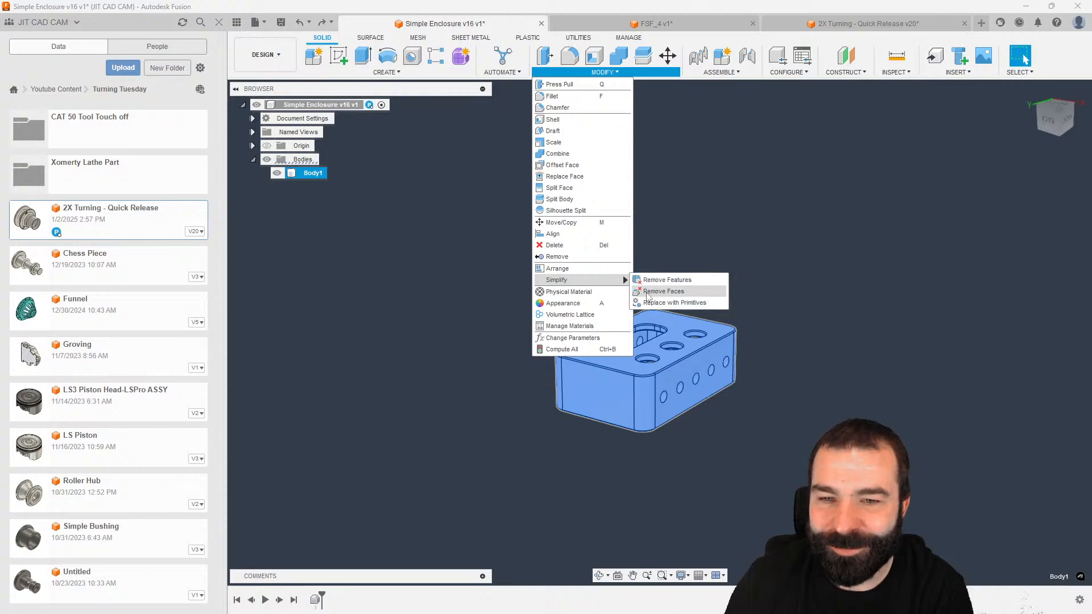
pyautogui.click(674, 302)
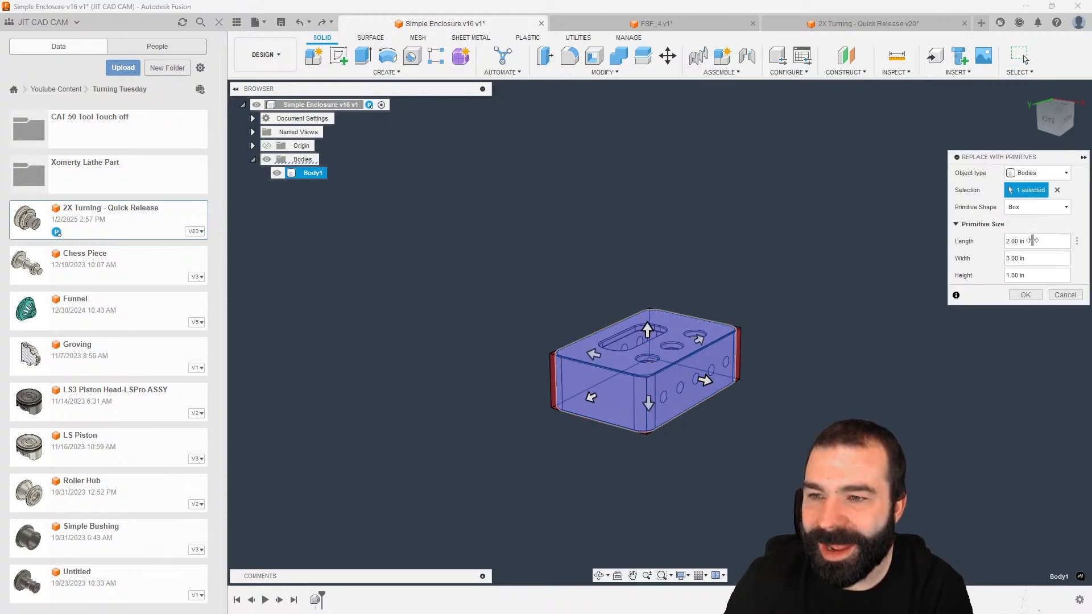
pyautogui.moveTo(1033, 242); pyautogui.dragTo(985, 247)
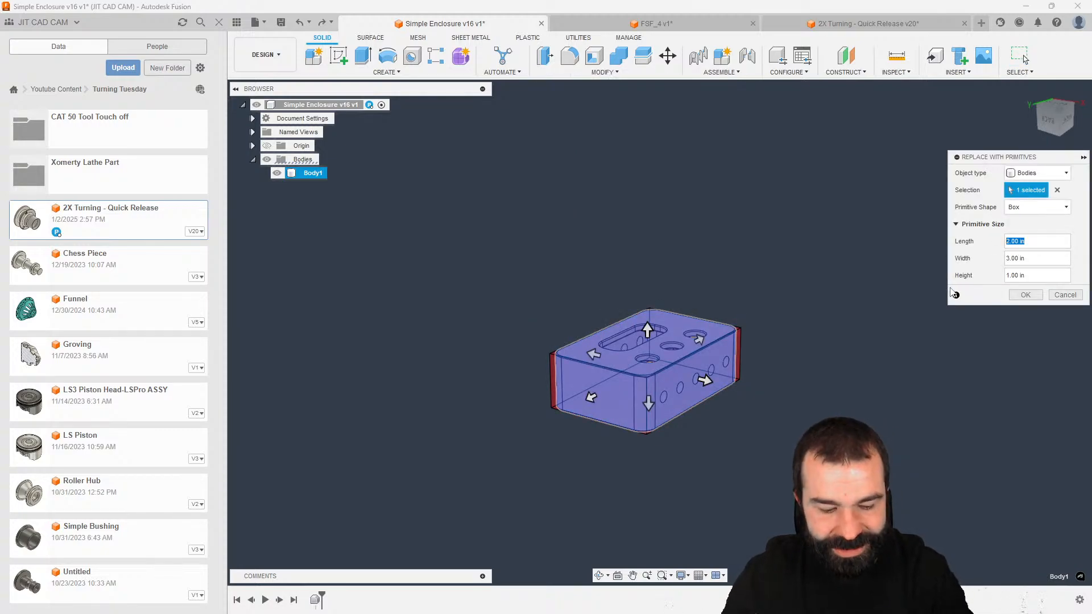
pyautogui.write('3')
pyautogui.click(1060, 112)
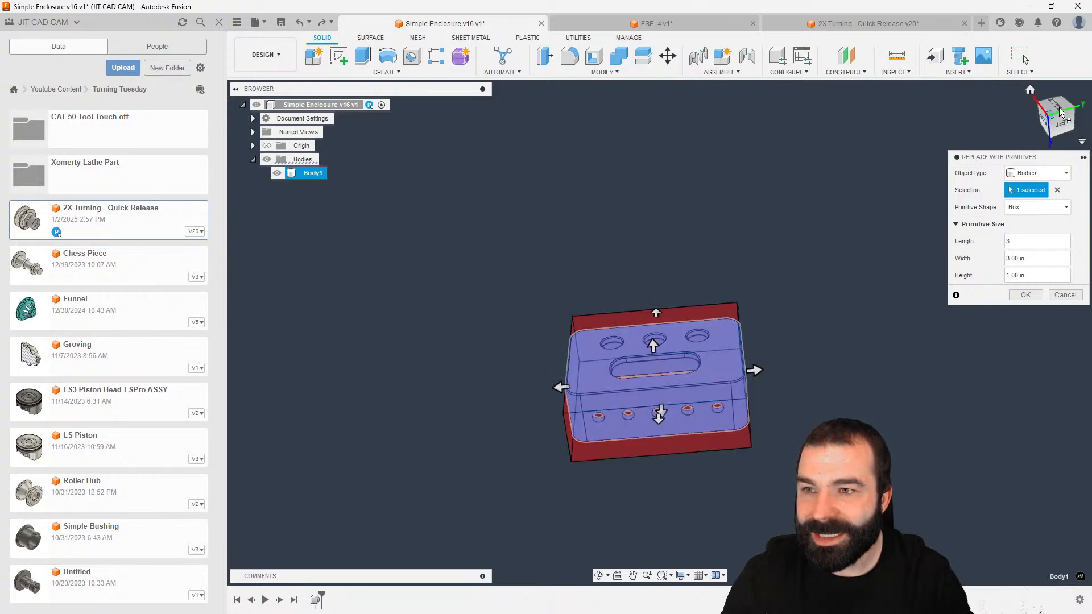
pyautogui.press('Tab')
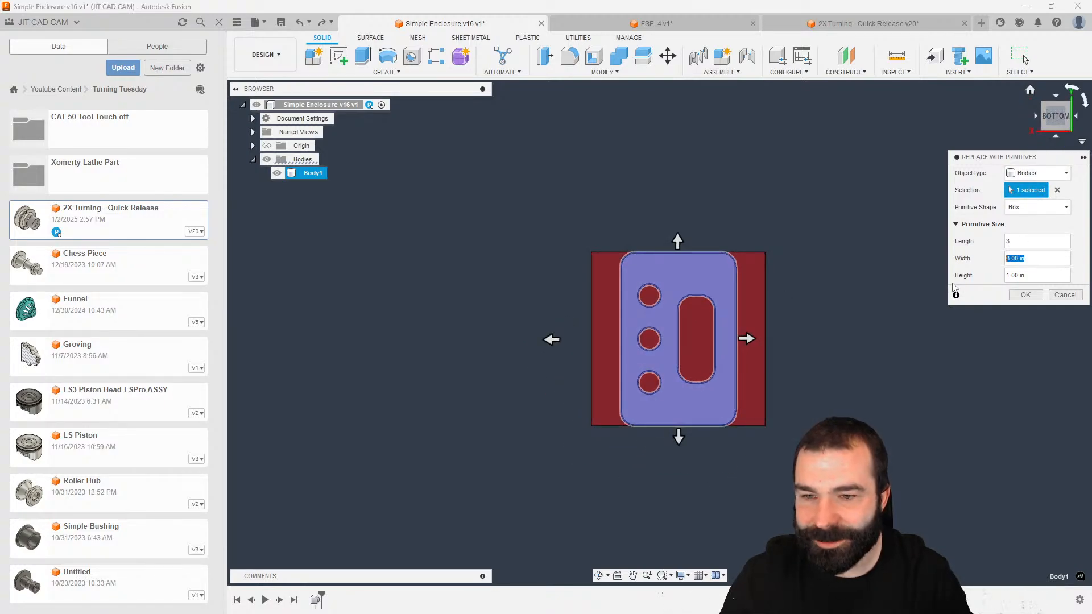
pyautogui.click(1006, 277)
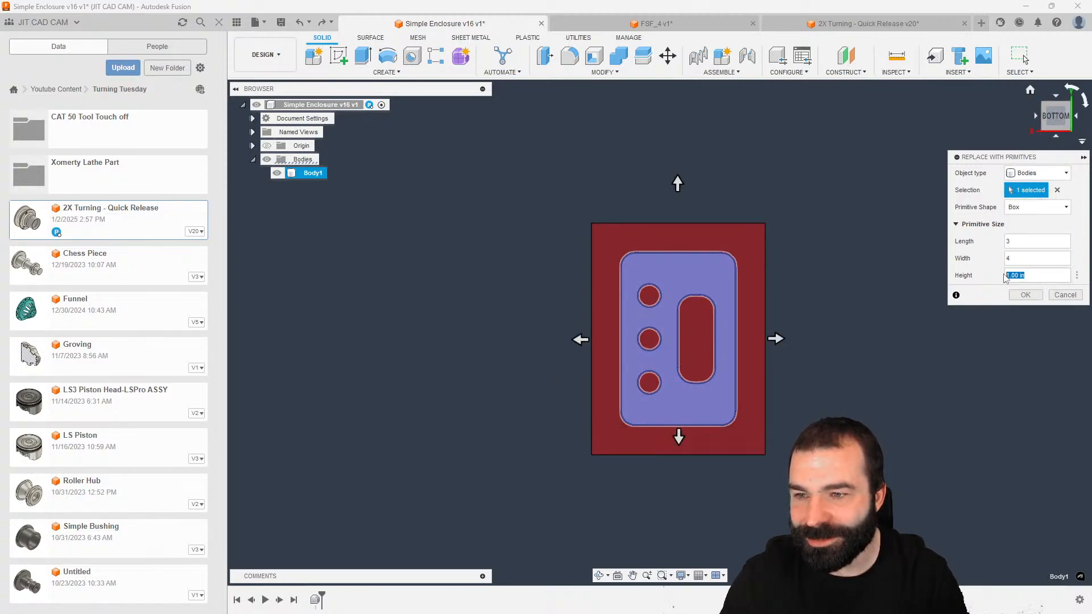
pyautogui.write('2')
pyautogui.click(1056, 136)
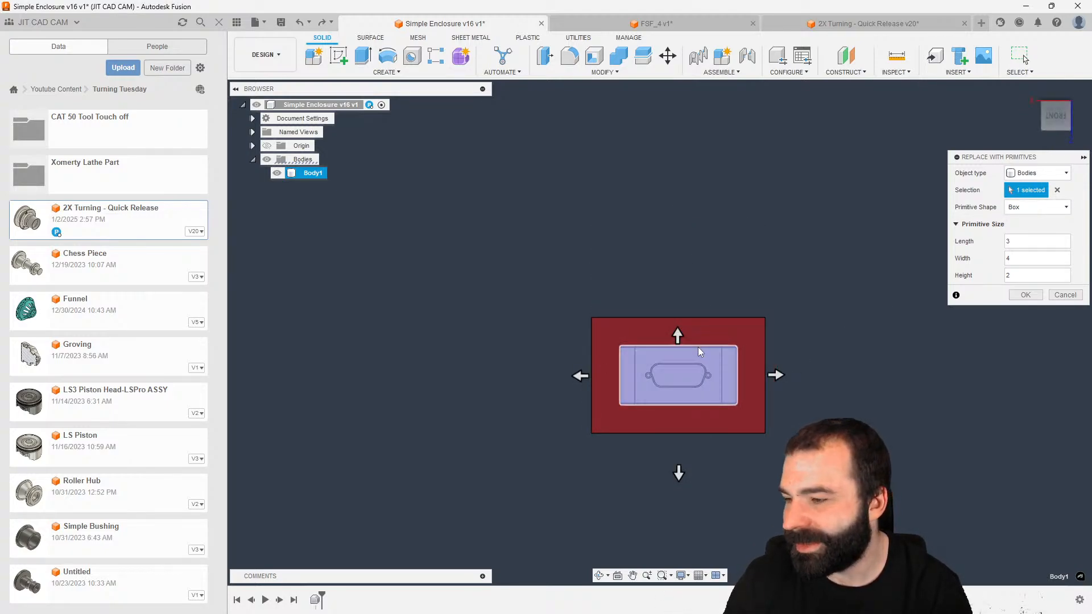
pyautogui.keyDown('shift'); pyautogui.moveTo(687, 359); pyautogui.dragTo(734, 407, button='middle'); pyautogui.keyUp('shift')
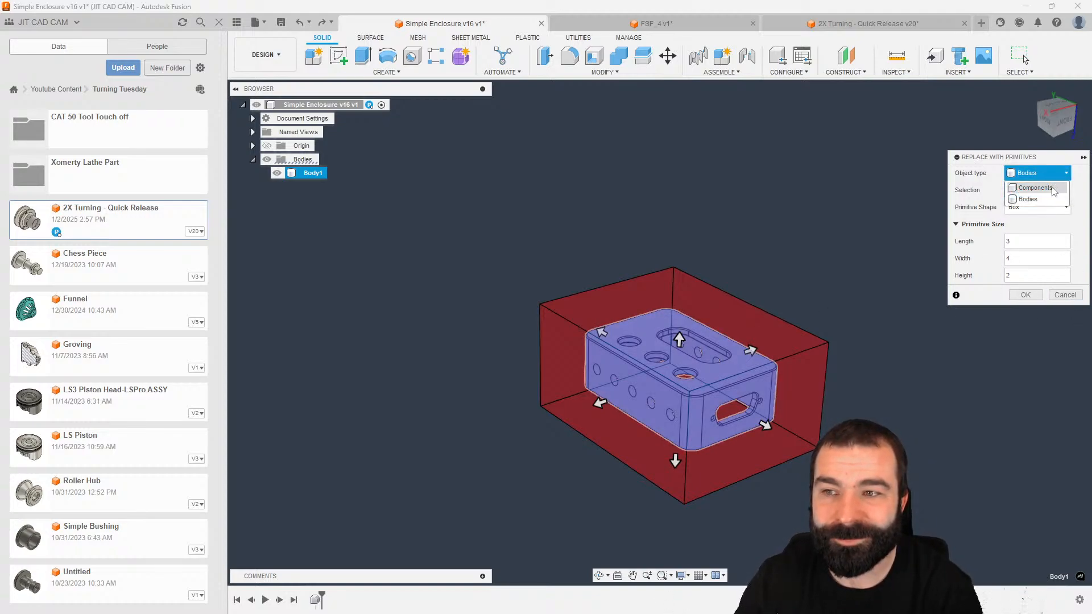
pyautogui.click(1065, 295)
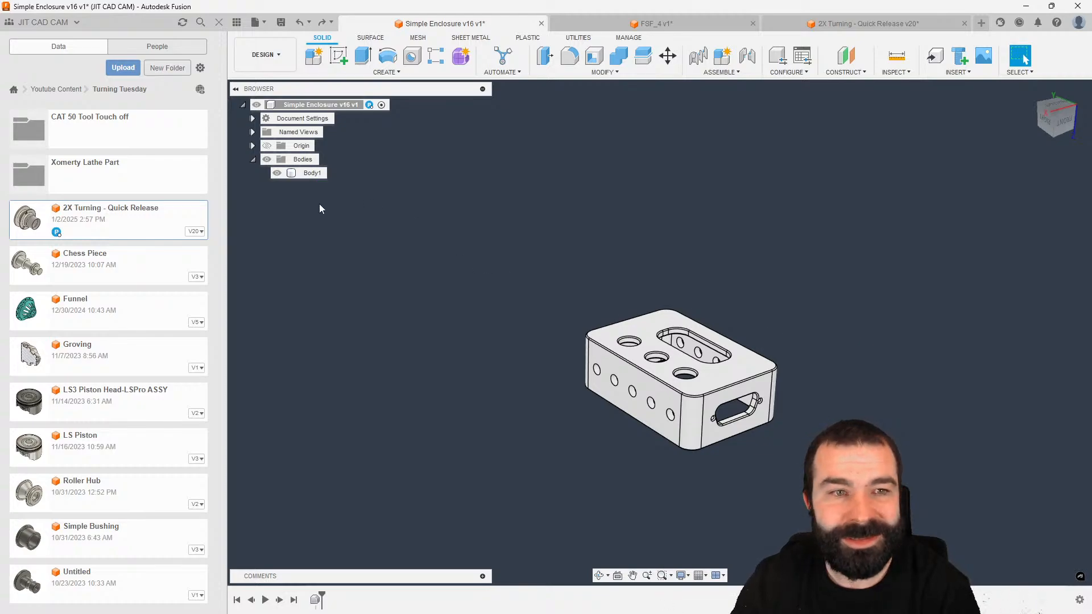
# Step: Duplicate Body1 in place without moving the copy
pyautogui.click(310, 172)
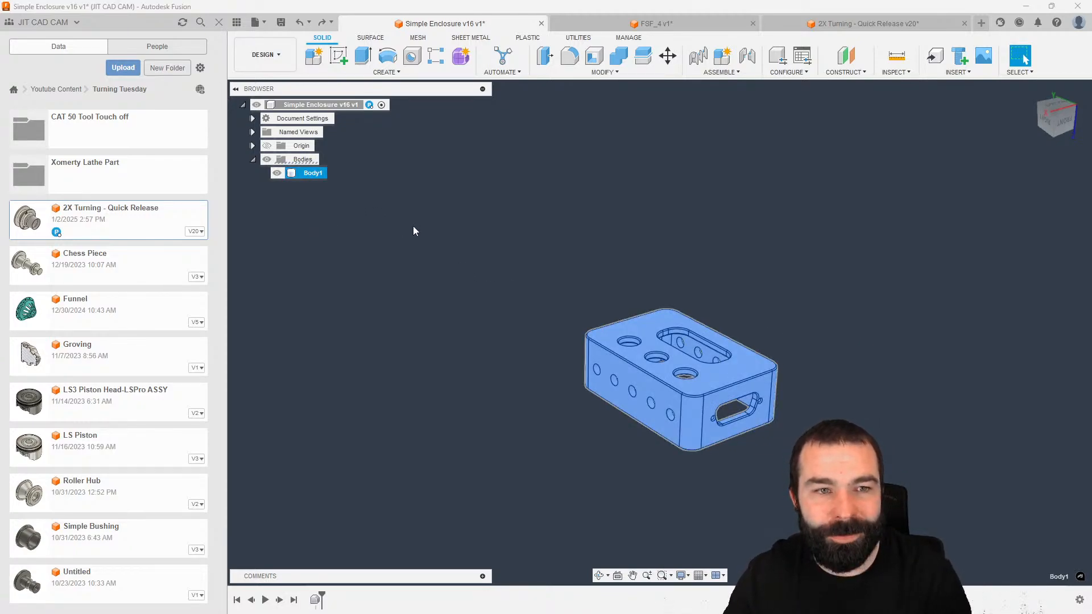
pyautogui.hotkey('ctrl', 'c')
pyautogui.hotkey('ctrl', 'v')
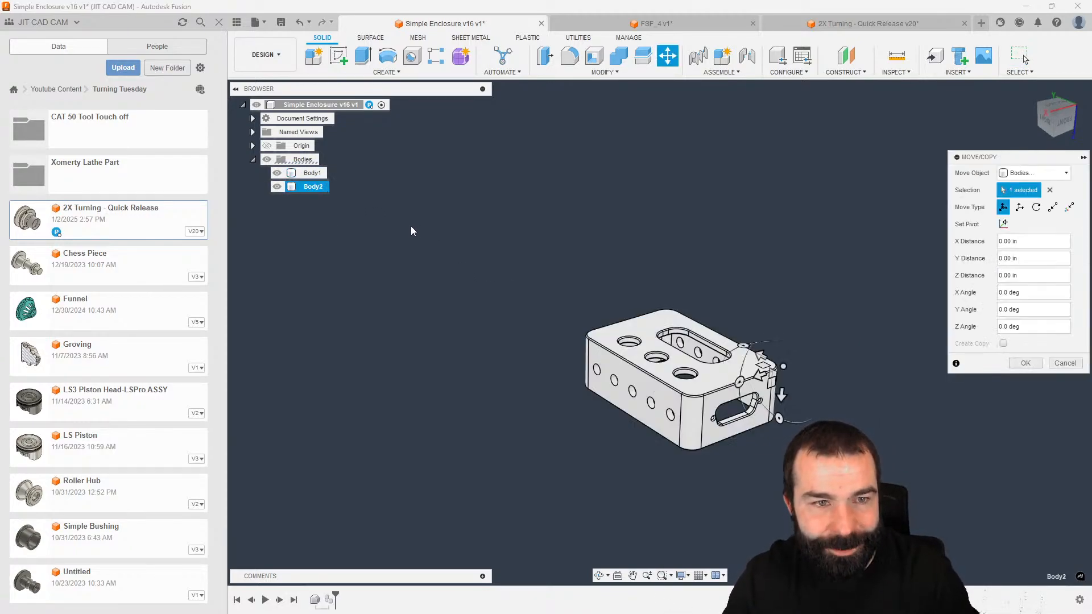
pyautogui.click(1027, 362)
# Step: Replace the copied body with a box primitive 2.25 in long, 3.25 in wide and 1.25 in high using Replace with Primitives
pyautogui.click(594, 57)
pyautogui.click(596, 74)
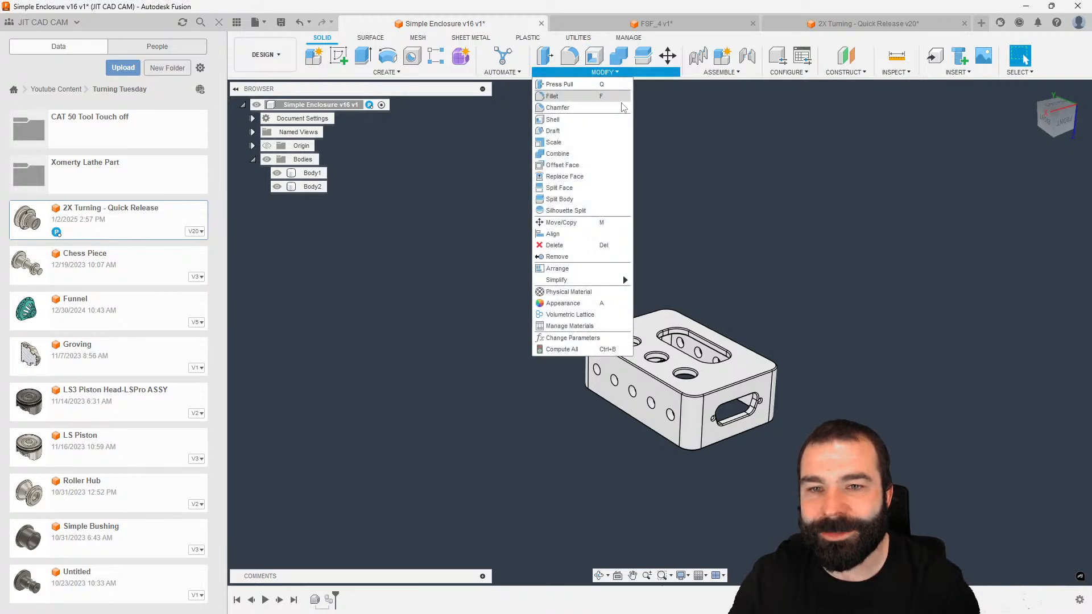
pyautogui.moveTo(620, 279)
pyautogui.click(671, 302)
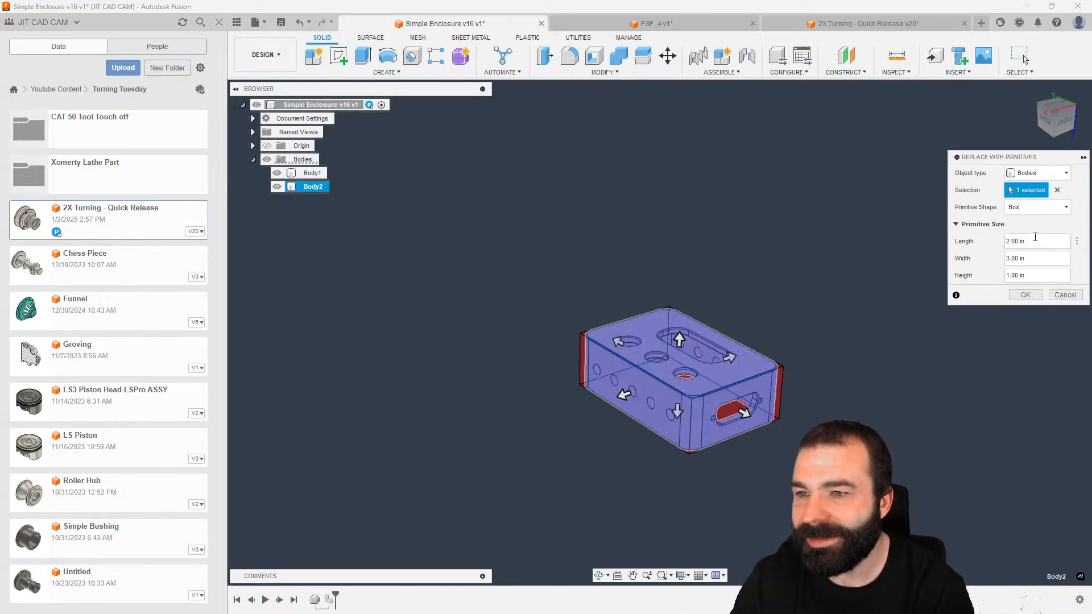
pyautogui.write('2.25')
pyautogui.press('Tab')
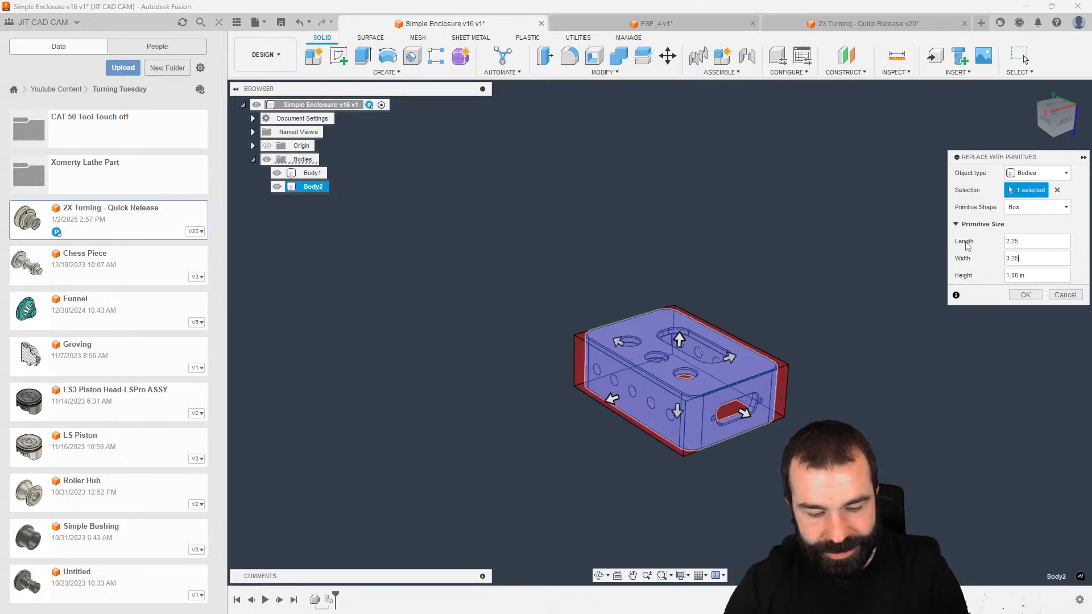
pyautogui.press('Tab')
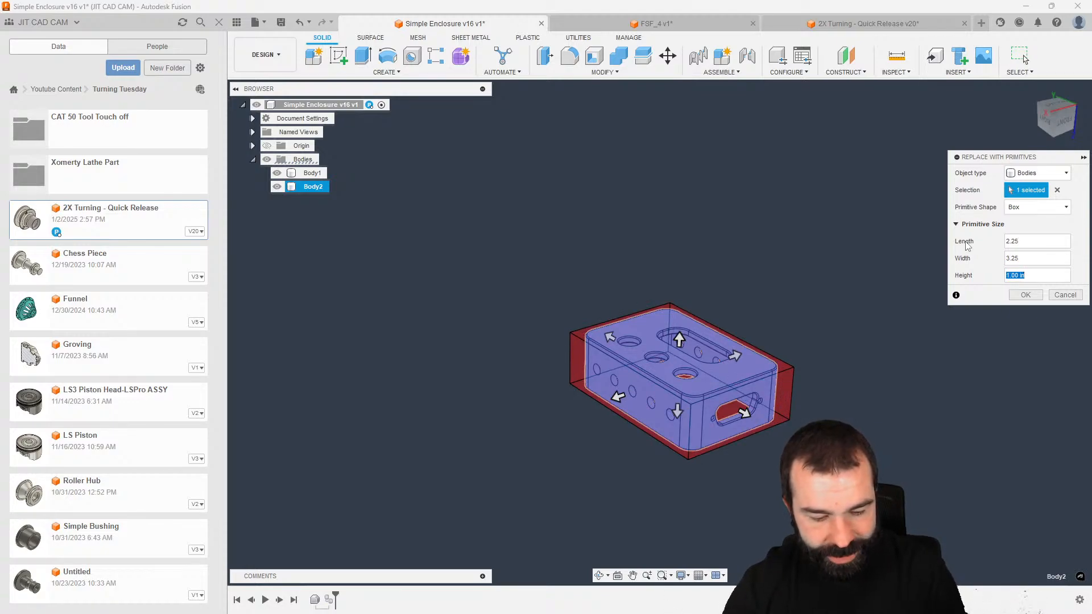
pyautogui.write('1.25')
pyautogui.press('Return')
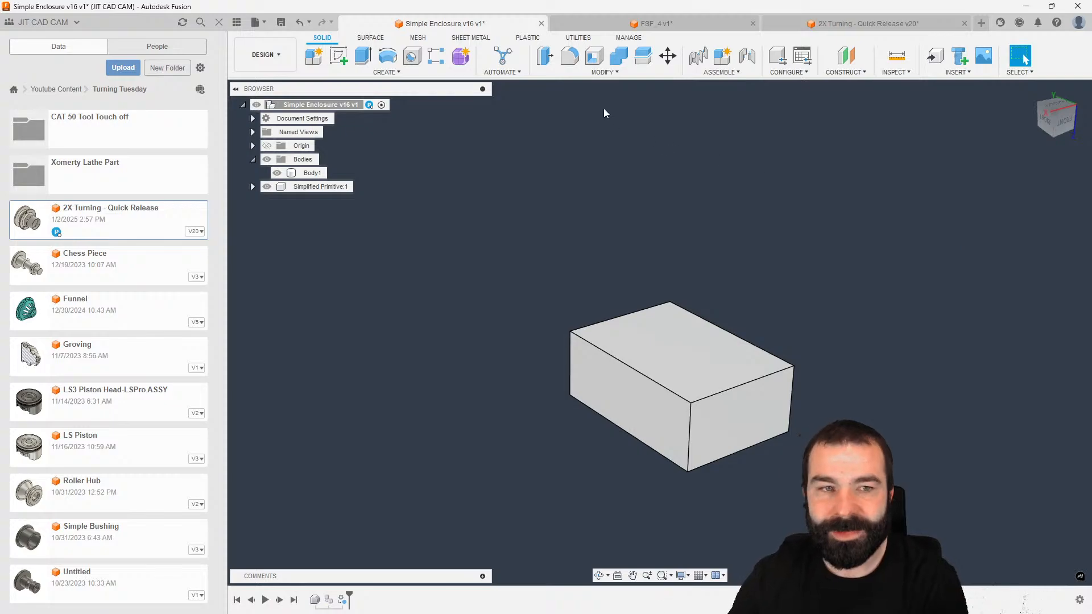
# Step: Check the simplified primitive against Body1, and switch to the Manufacture workspace
pyautogui.click(298, 190)
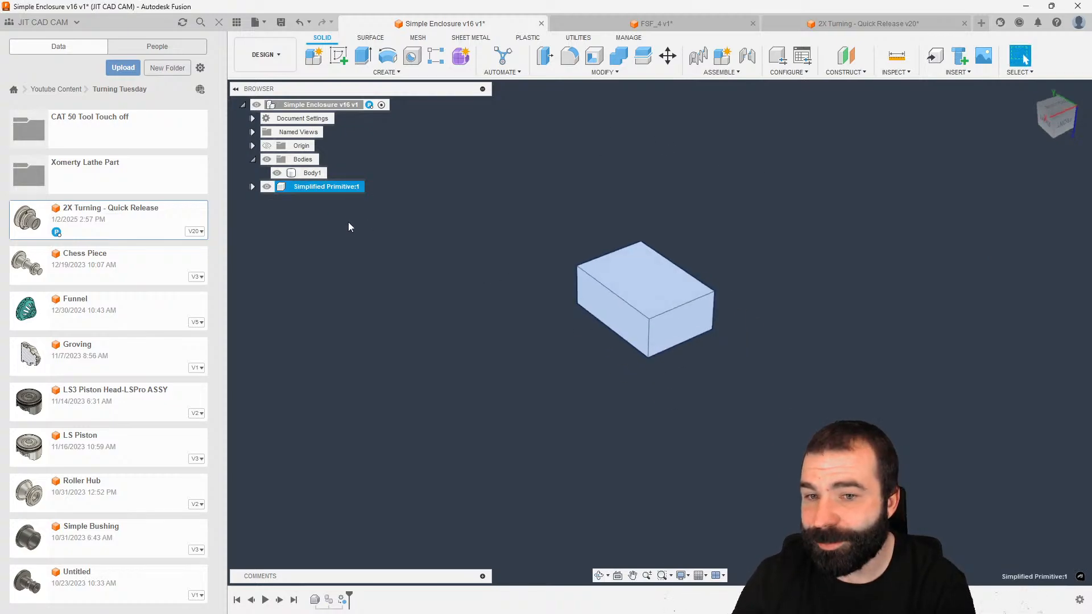
pyautogui.click(307, 174)
pyautogui.click(310, 216)
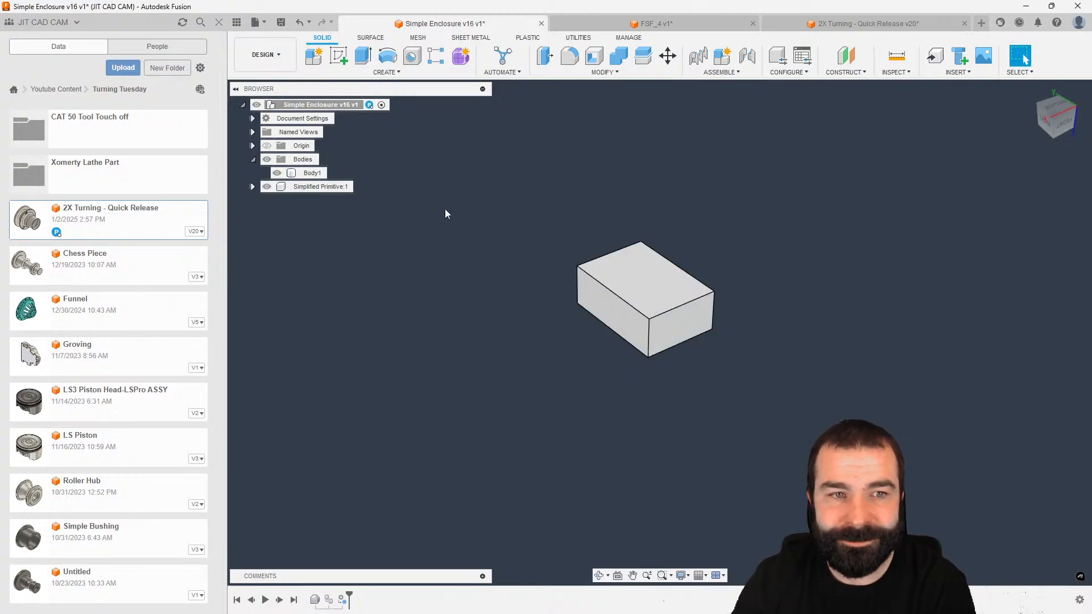
pyautogui.click(267, 54)
pyautogui.click(284, 182)
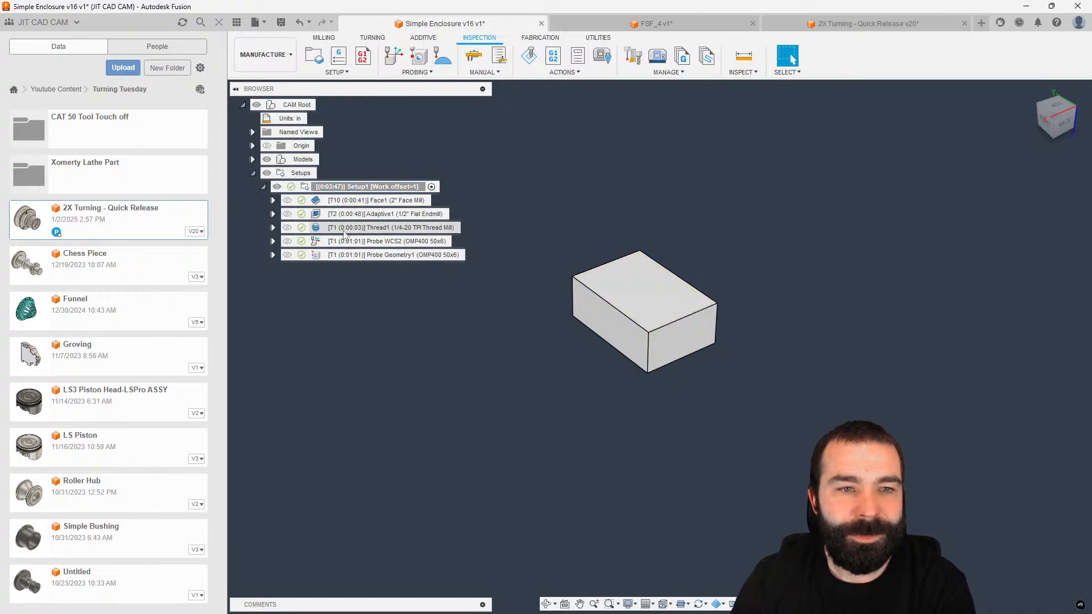
# Step: Edit Setup1's stock, set its mode to From bounding solid, and expand the enclosure model down to the simplified primitive
pyautogui.doubleClick(308, 187)
pyautogui.click(961, 172)
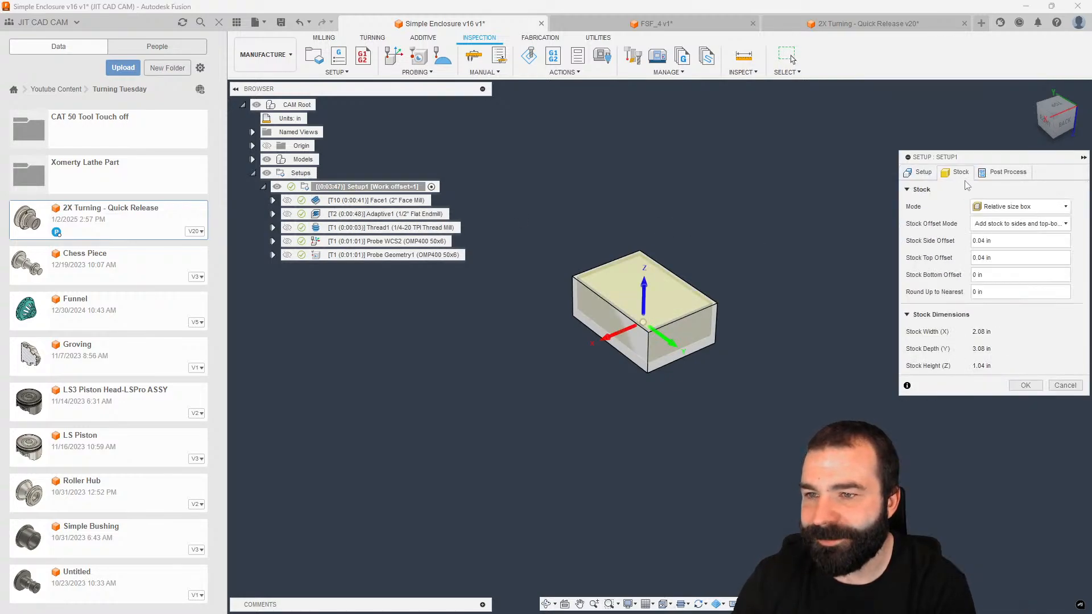
pyautogui.click(989, 207)
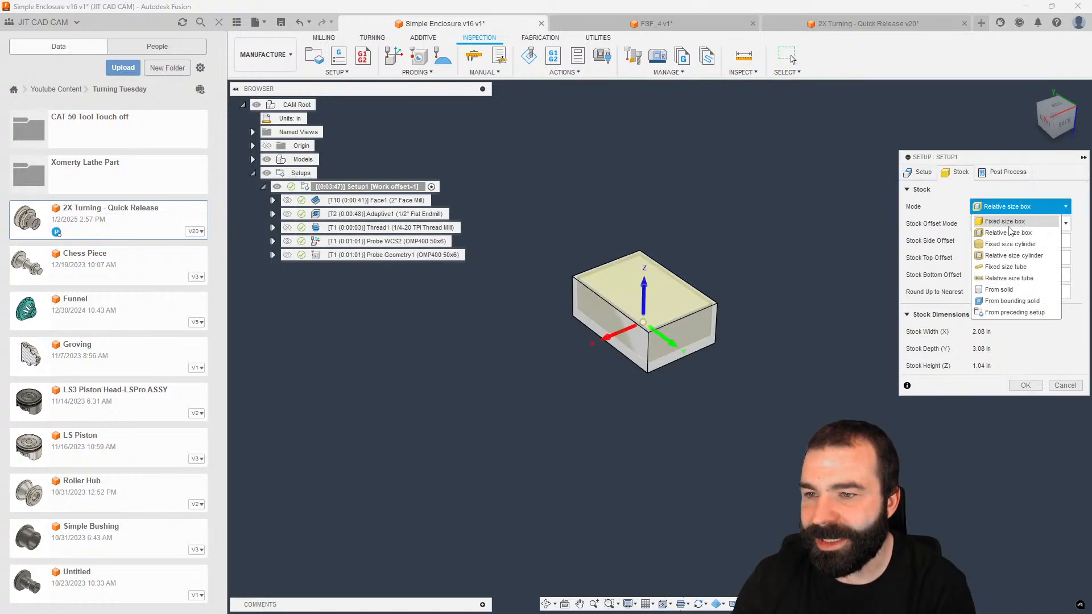
pyautogui.click(1021, 301)
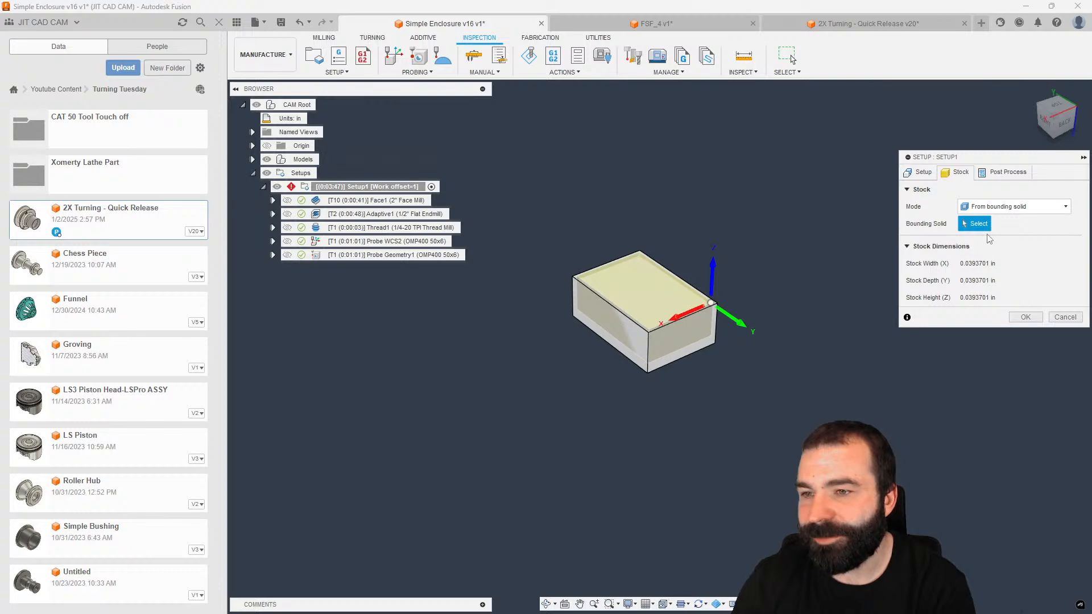
pyautogui.click(253, 159)
pyautogui.click(263, 173)
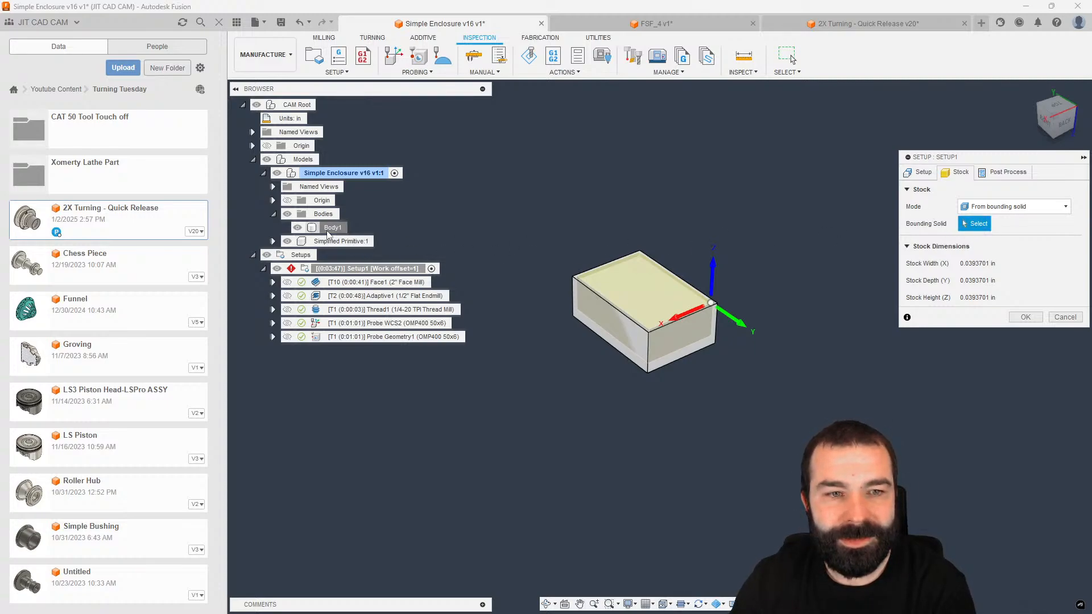
pyautogui.click(273, 241)
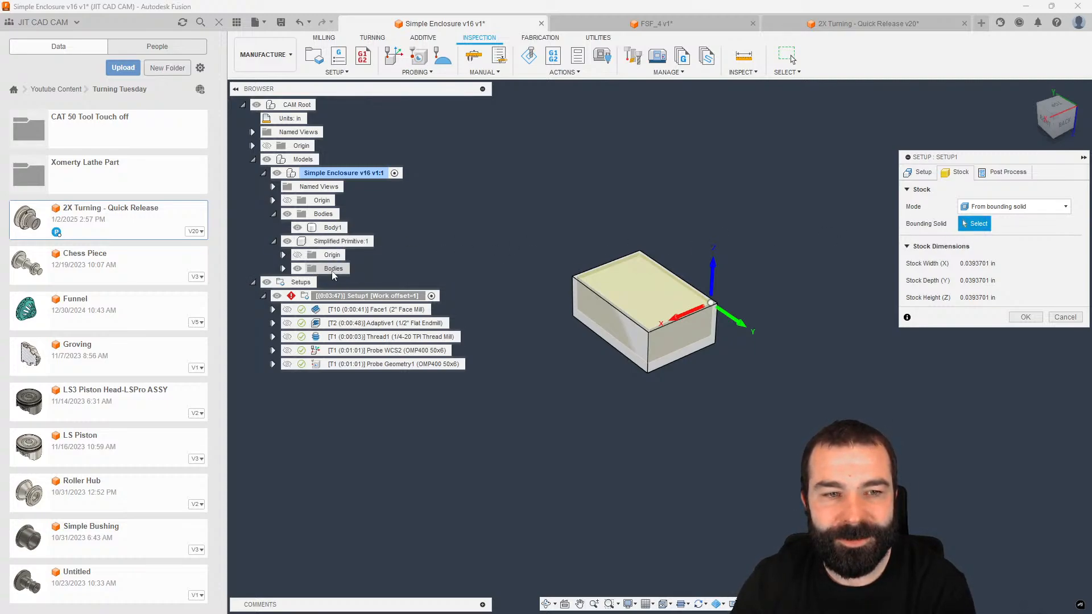
# Step: Set Setup1's stock mode to From solid with the simplified primitive component as the stock solid
pyautogui.click(1018, 207)
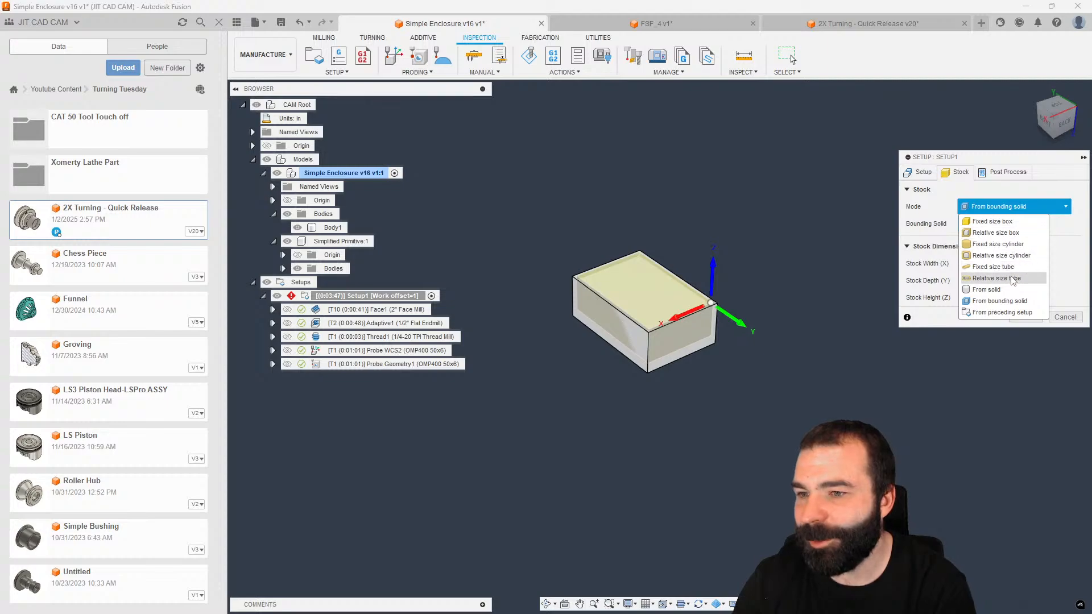
pyautogui.click(1006, 291)
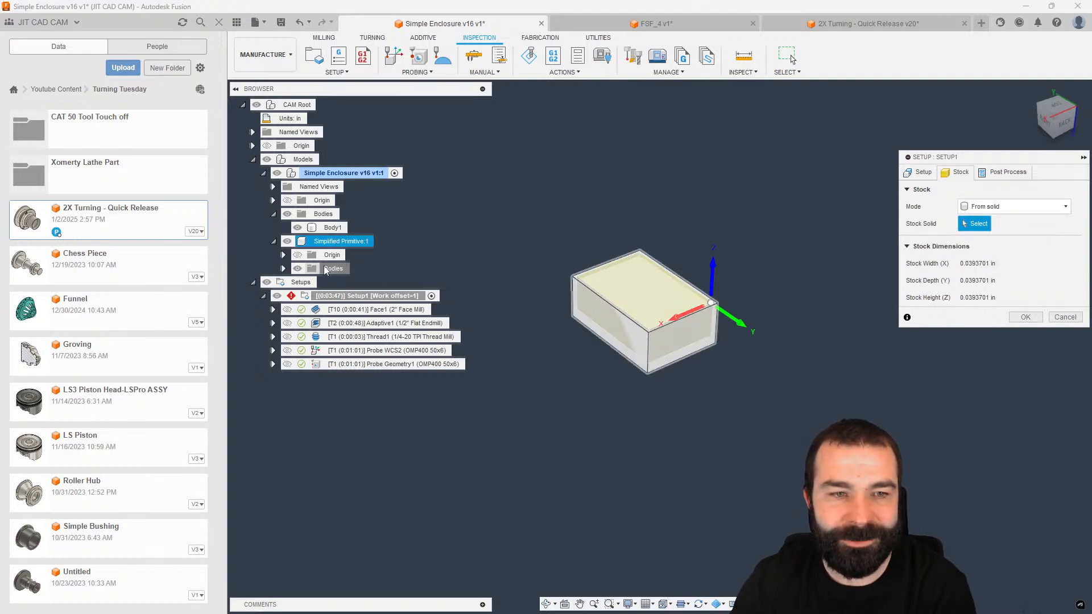
pyautogui.click(341, 241)
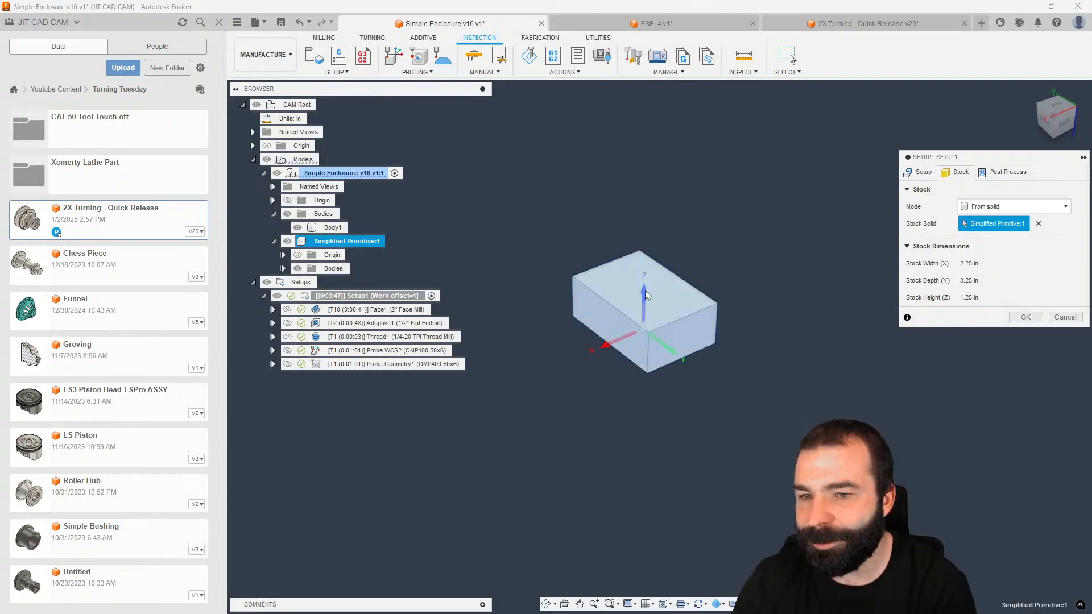
pyautogui.press('Return')
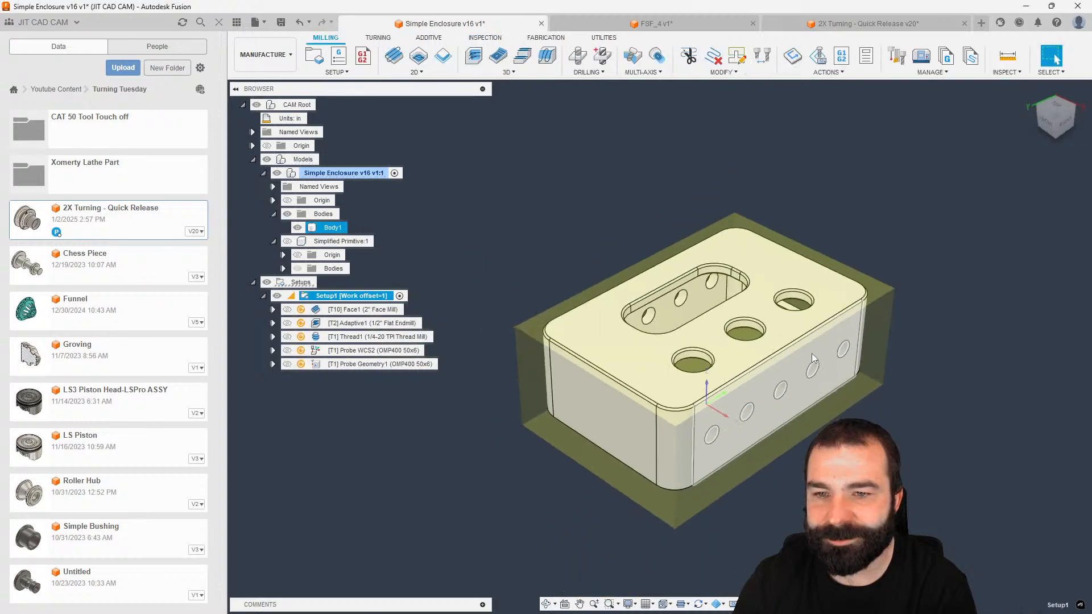
# Step: Edit Probe Geometry1 with the simplified primitive shown, and try selecting its top face as the probe surface in Model and Stock modes
pyautogui.doubleClick(318, 366)
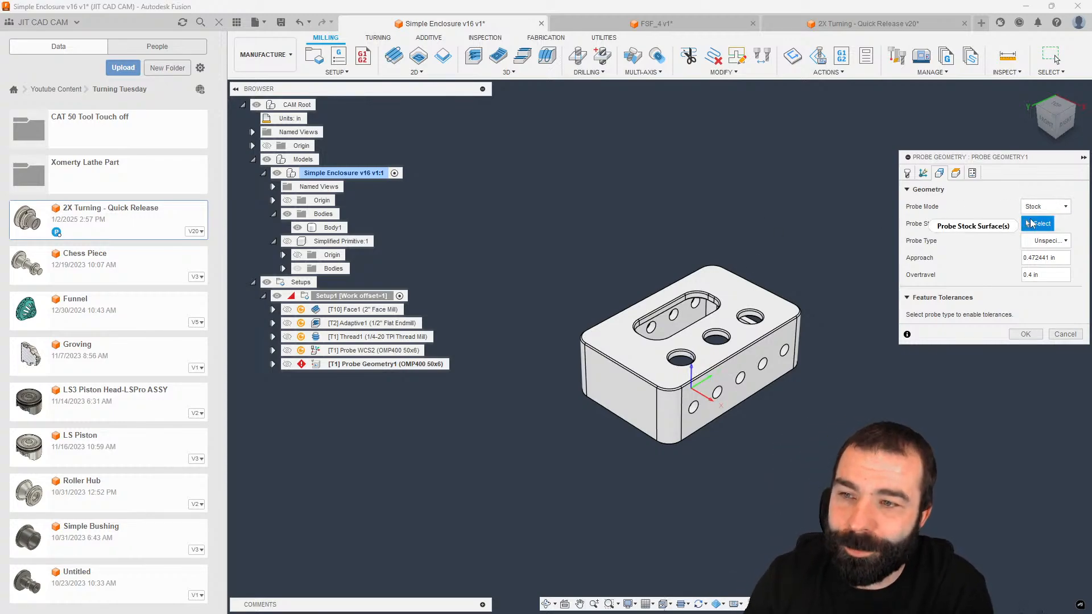
pyautogui.click(287, 241)
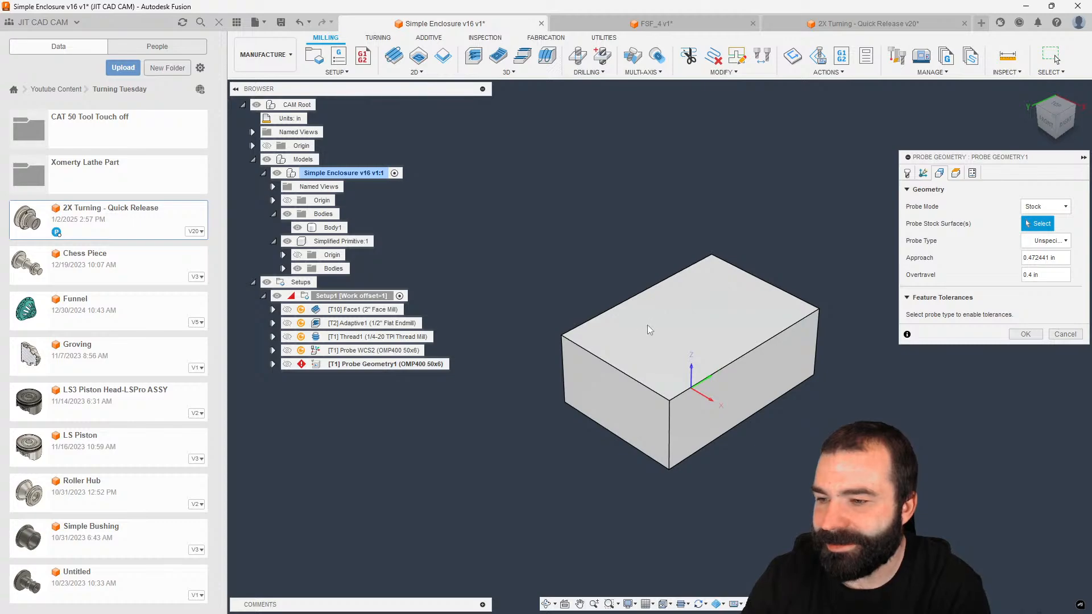
pyautogui.click(1045, 206)
pyautogui.click(1036, 223)
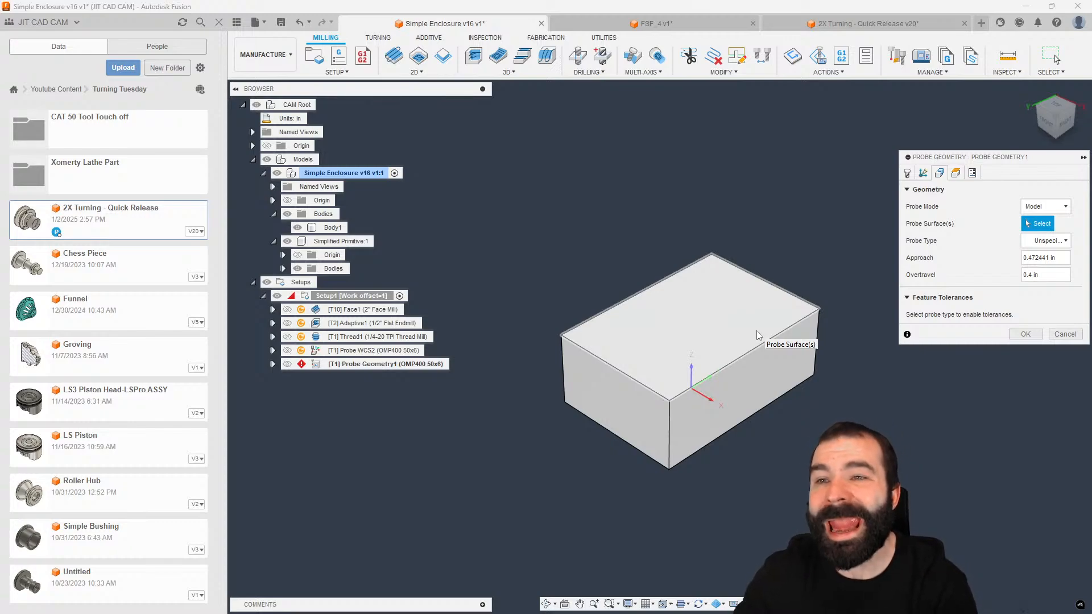
pyautogui.click(1046, 207)
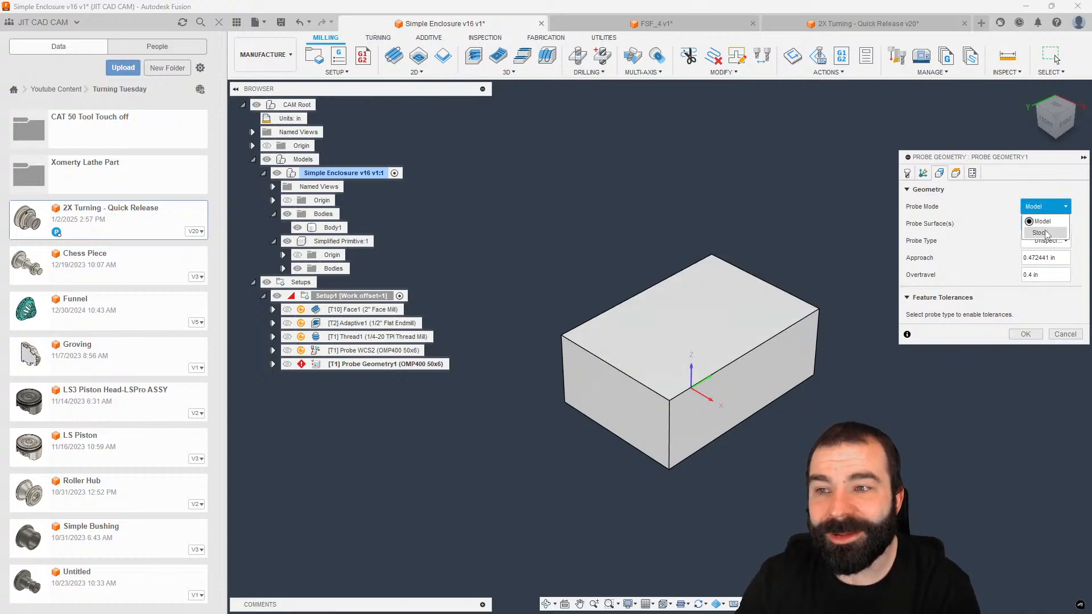
pyautogui.click(1041, 229)
pyautogui.click(672, 307)
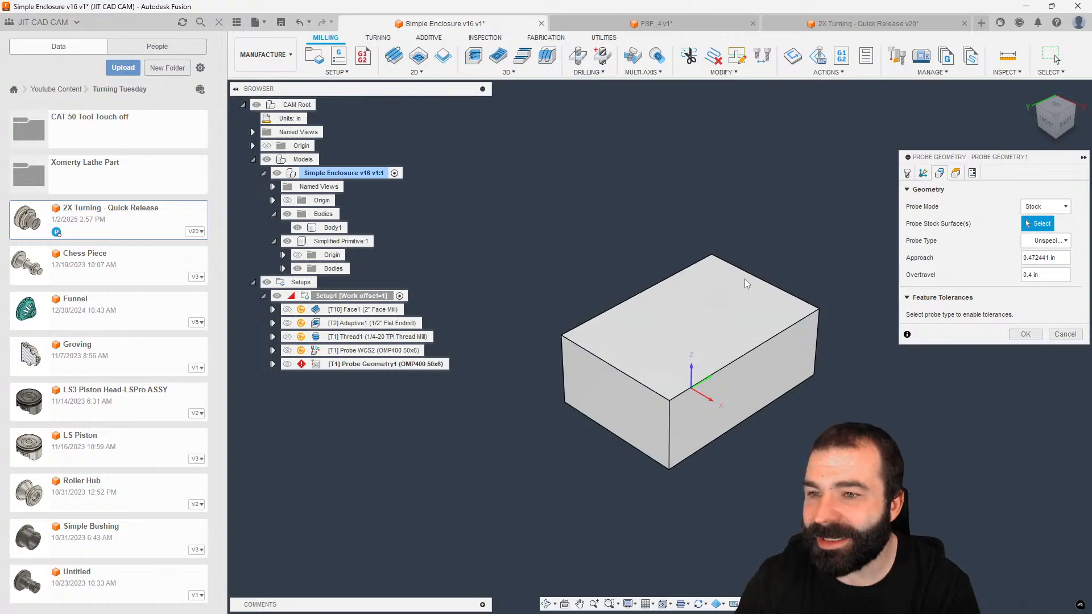
pyautogui.click(1024, 336)
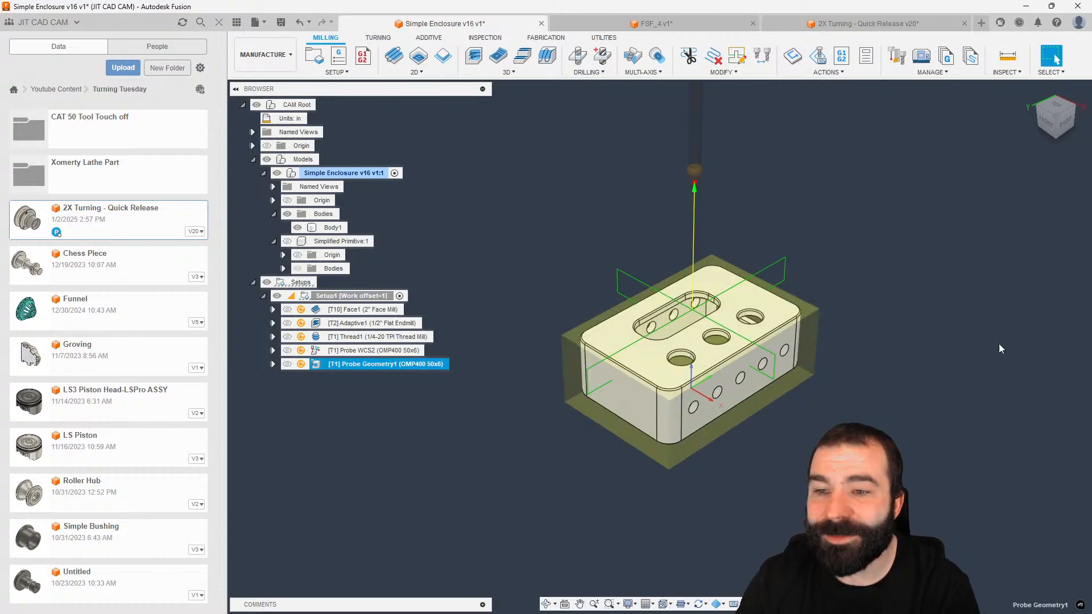
# Step: Edit Setup1's stock and set its mode to Fixed size box
pyautogui.doubleClick(312, 300)
pyautogui.click(961, 171)
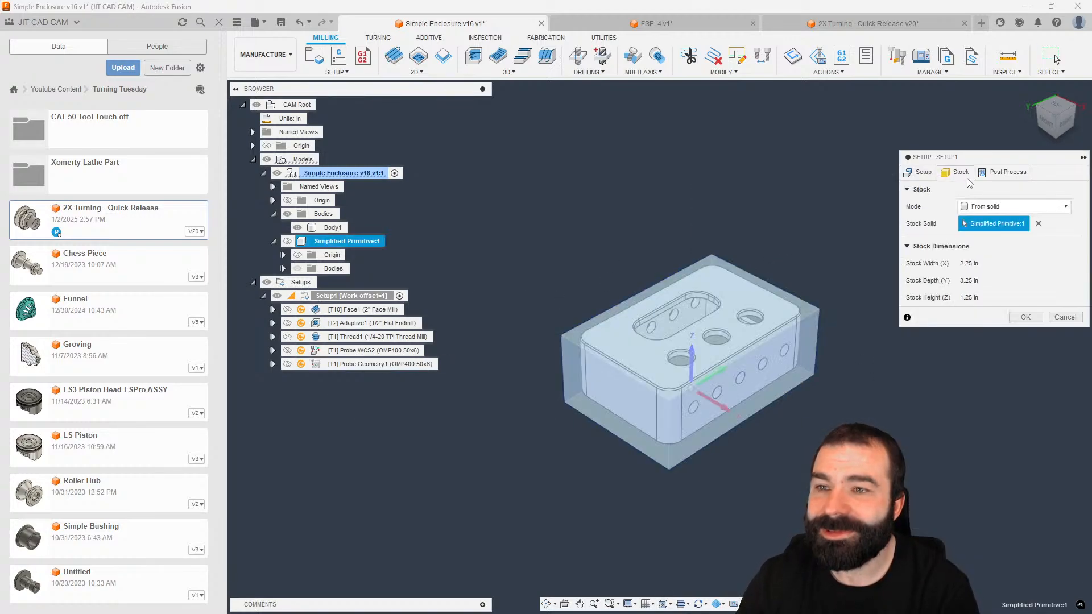
pyautogui.click(1003, 212)
pyautogui.click(1009, 219)
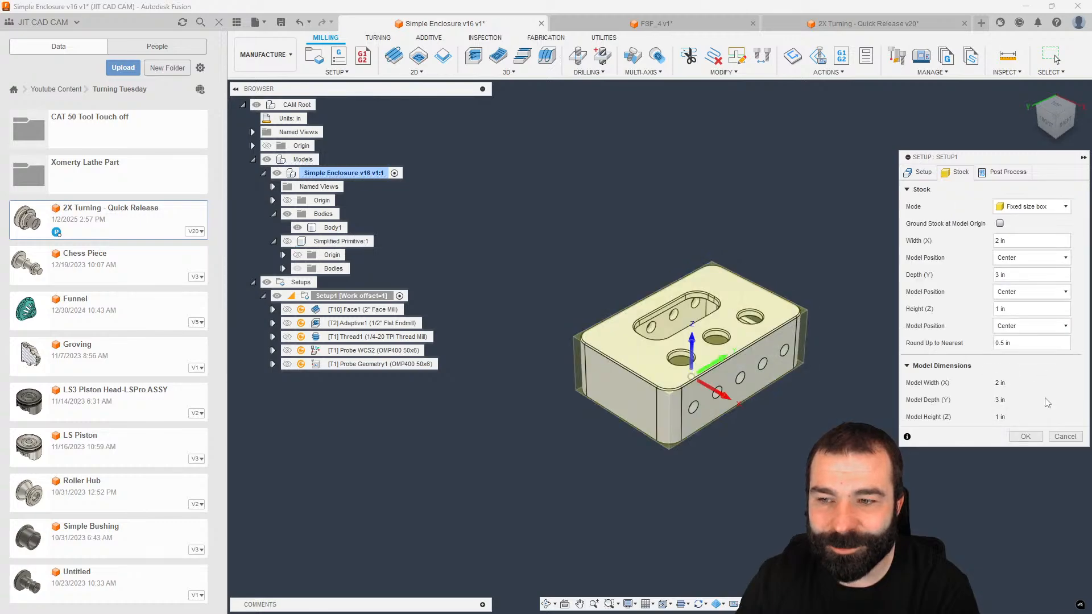
pyautogui.click(1032, 441)
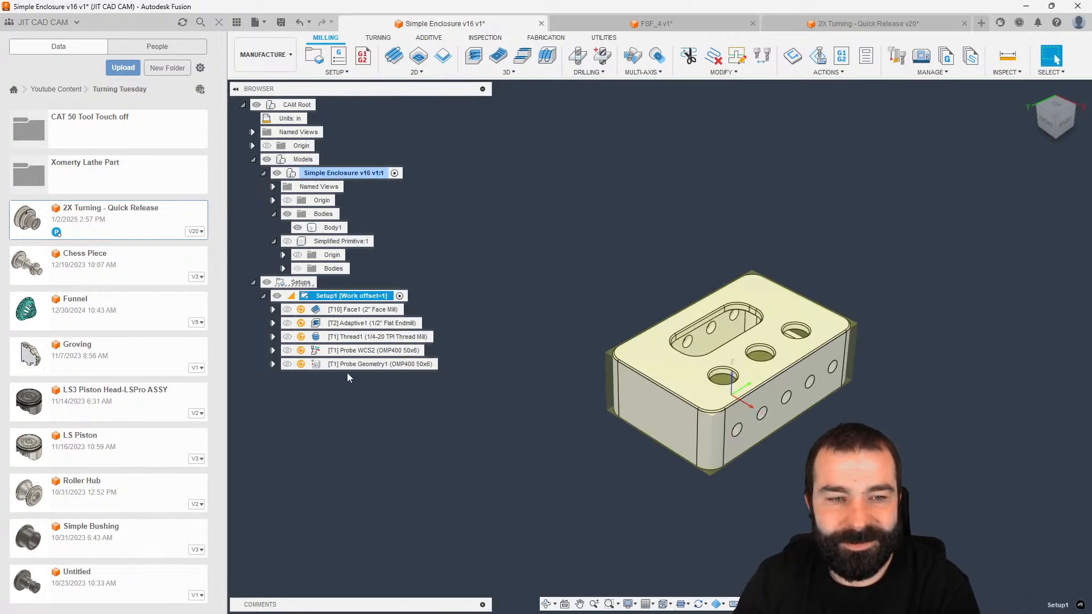
# Step: Reopen Probe Geometry1 and inspect its heights, stock probe face and probe mode without changing the operation
pyautogui.doubleClick(352, 364)
pyautogui.click(956, 173)
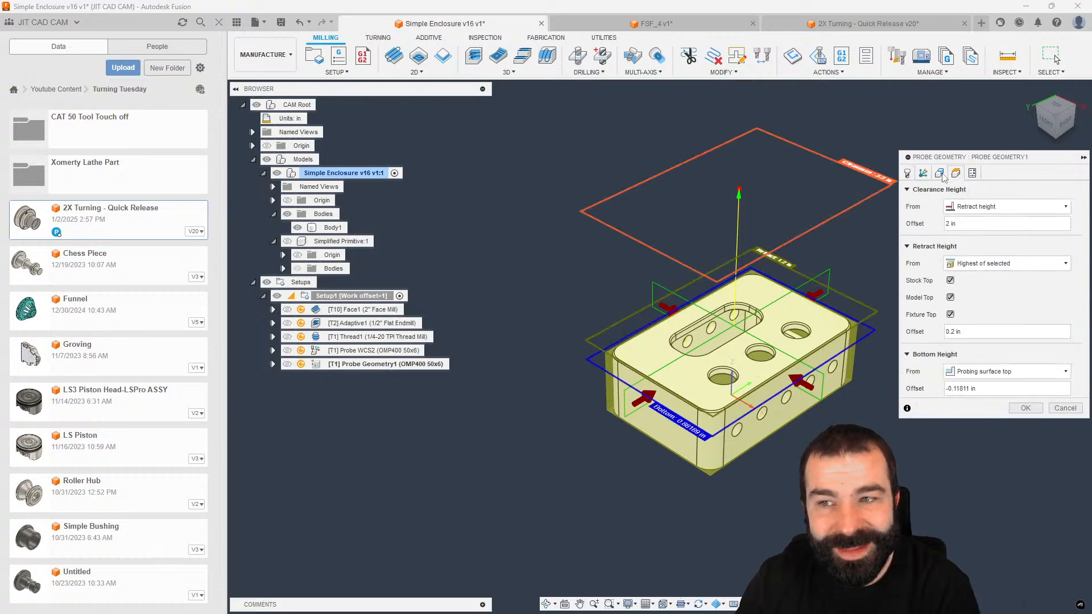
pyautogui.click(939, 173)
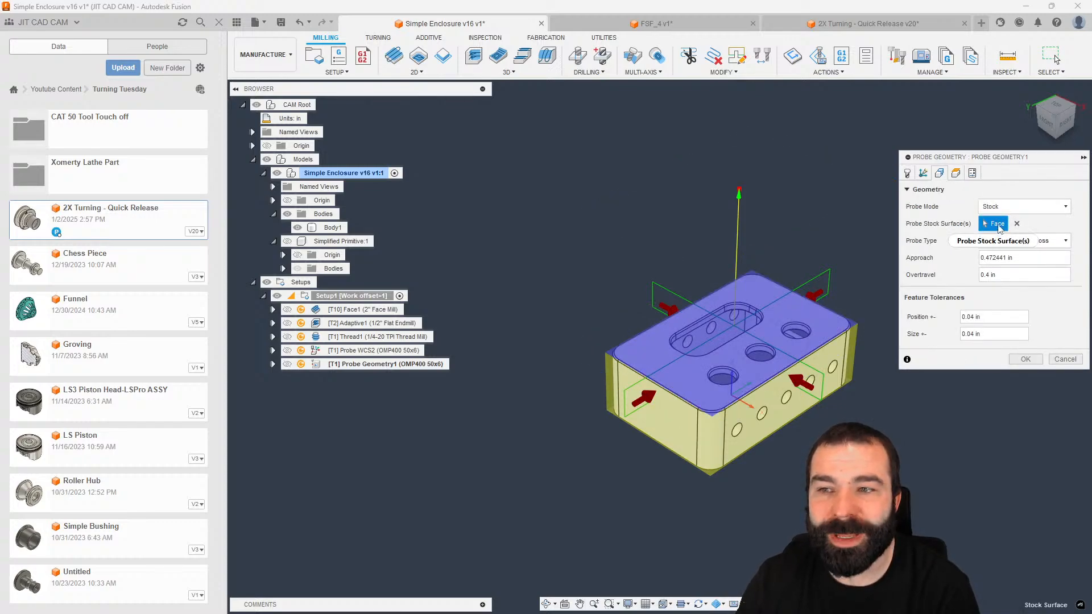
pyautogui.keyDown('shift'); pyautogui.moveTo(857, 373); pyautogui.dragTo(833, 331, button='middle'); pyautogui.keyUp('shift')
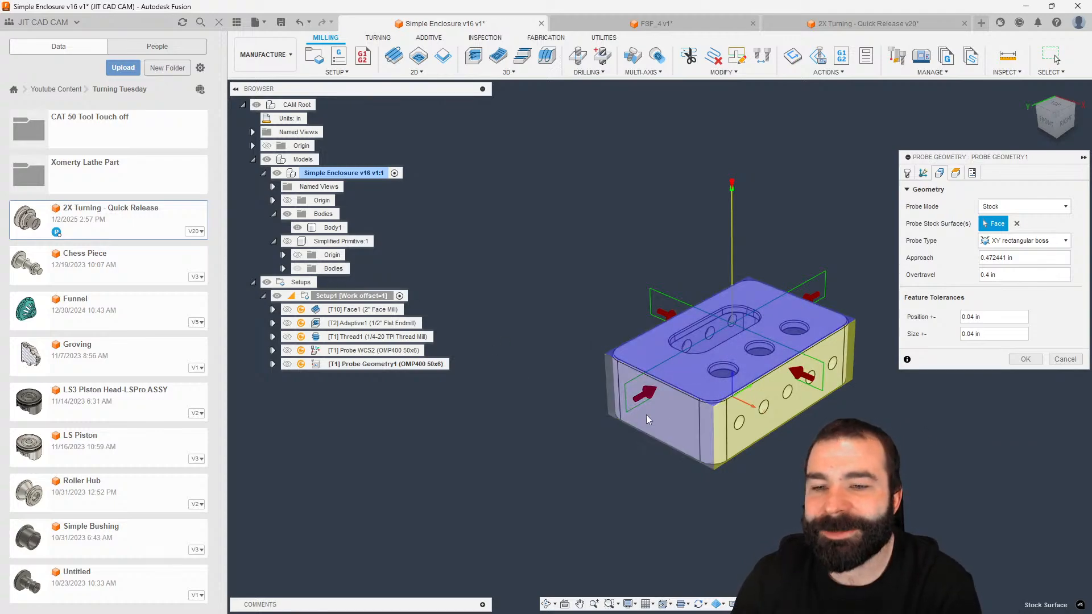
pyautogui.click(1002, 208)
pyautogui.click(995, 232)
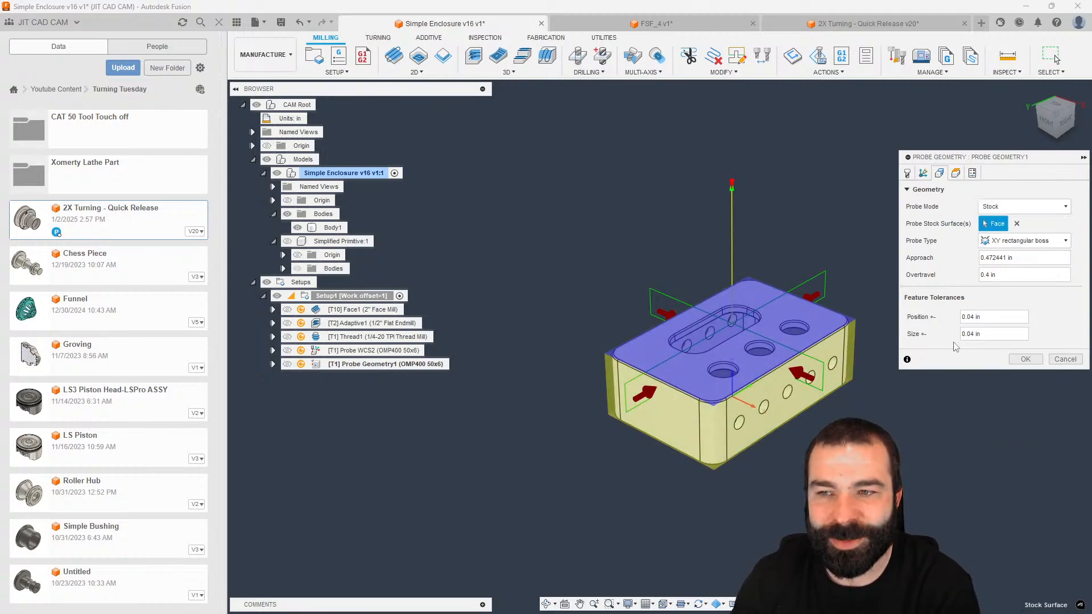
pyautogui.click(1063, 360)
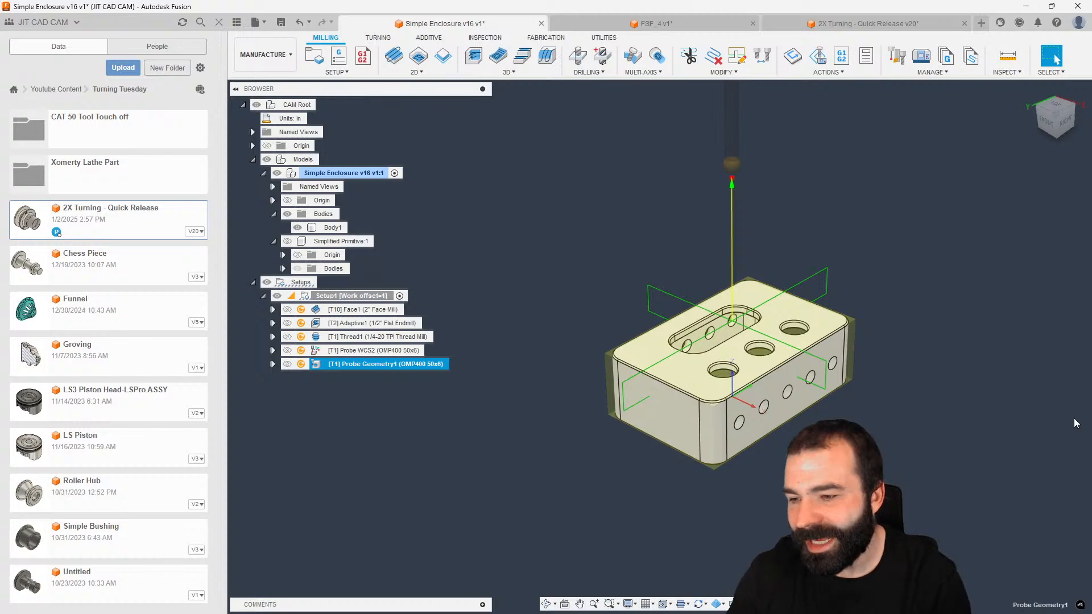
# Step: Try switching Setup1's stock mode to From bounding solid and picking a bounding solid from the enclosure model
pyautogui.click(410, 445)
pyautogui.click(306, 296)
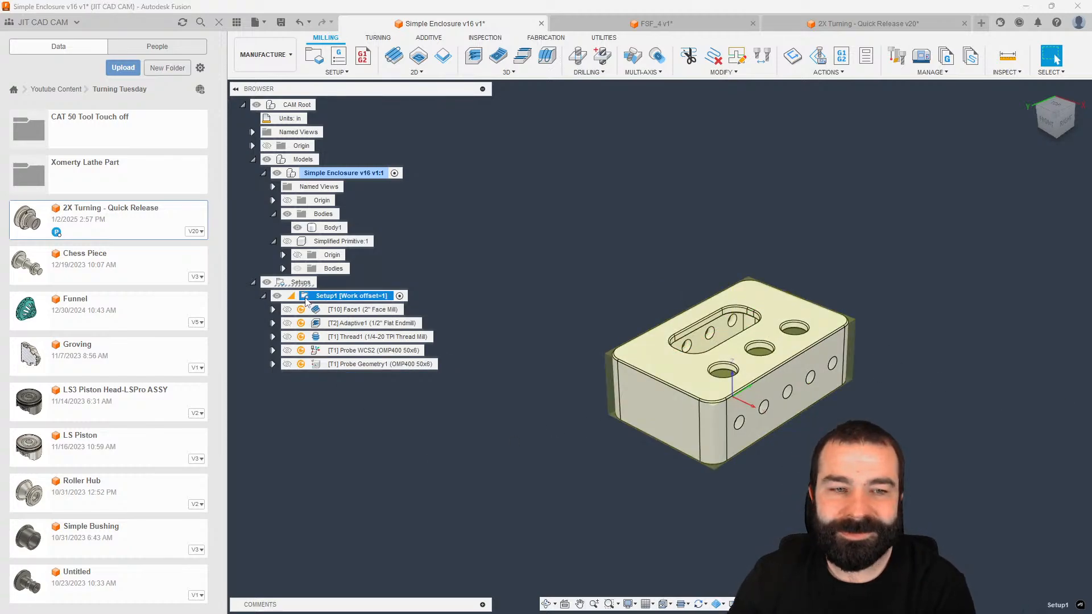
pyautogui.doubleClick(305, 297)
pyautogui.click(960, 172)
pyautogui.click(1033, 206)
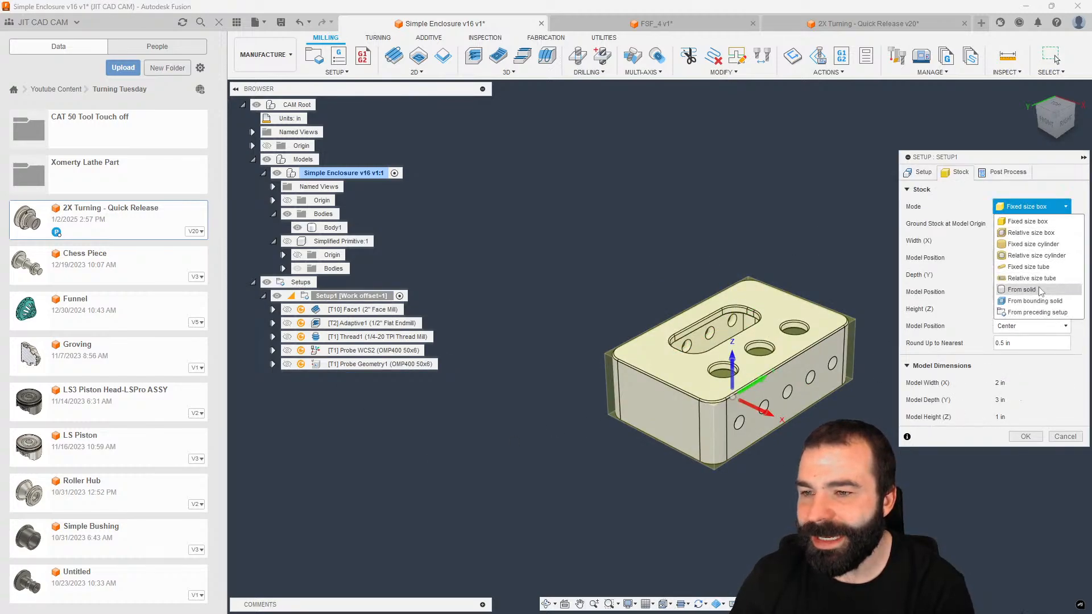
pyautogui.click(1035, 300)
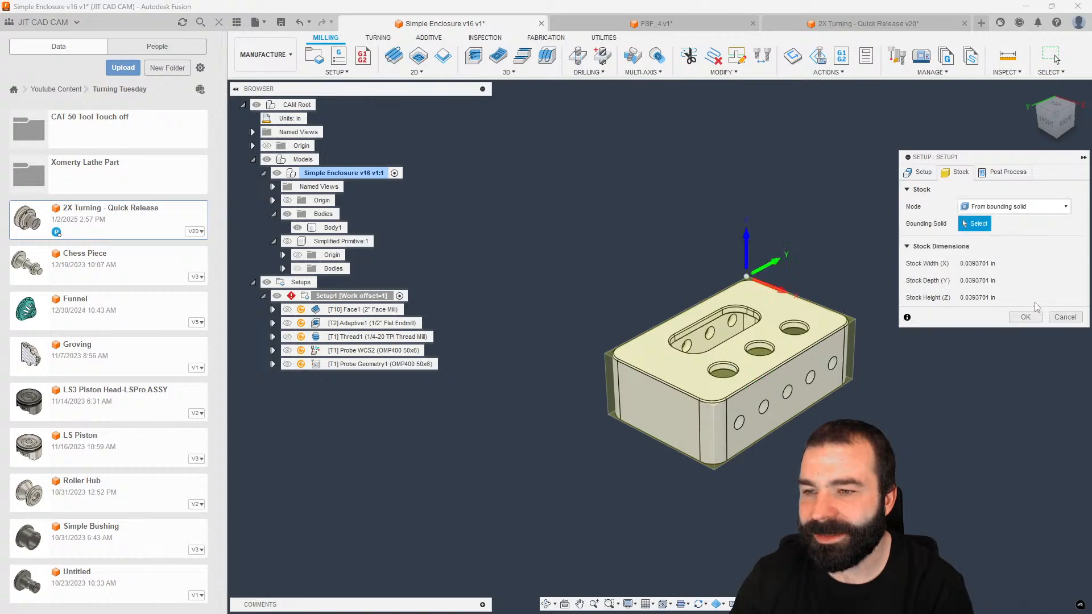
pyautogui.click(979, 228)
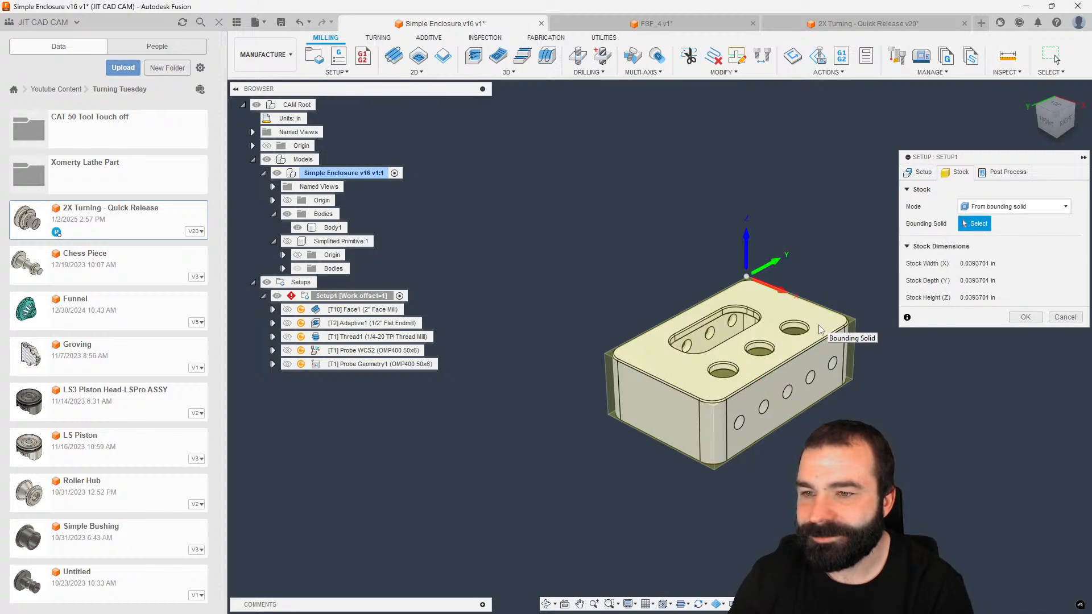
pyautogui.keyDown('shift'); pyautogui.moveTo(873, 302); pyautogui.dragTo(878, 279, button='middle'); pyautogui.keyUp('shift')
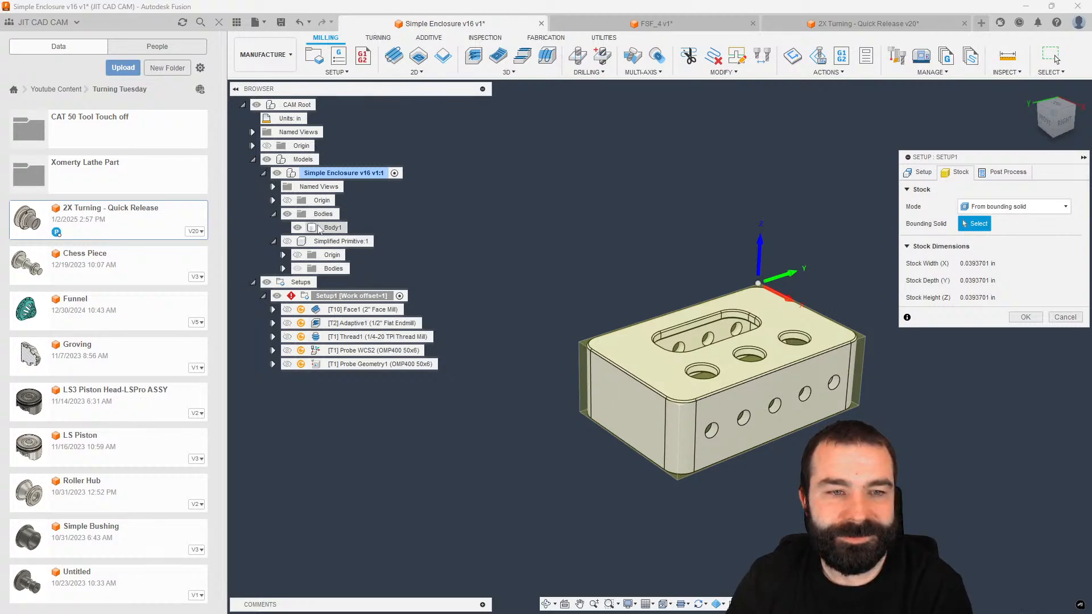
pyautogui.keyDown('shift'); pyautogui.moveTo(887, 267); pyautogui.dragTo(813, 312, button='middle'); pyautogui.keyUp('shift')
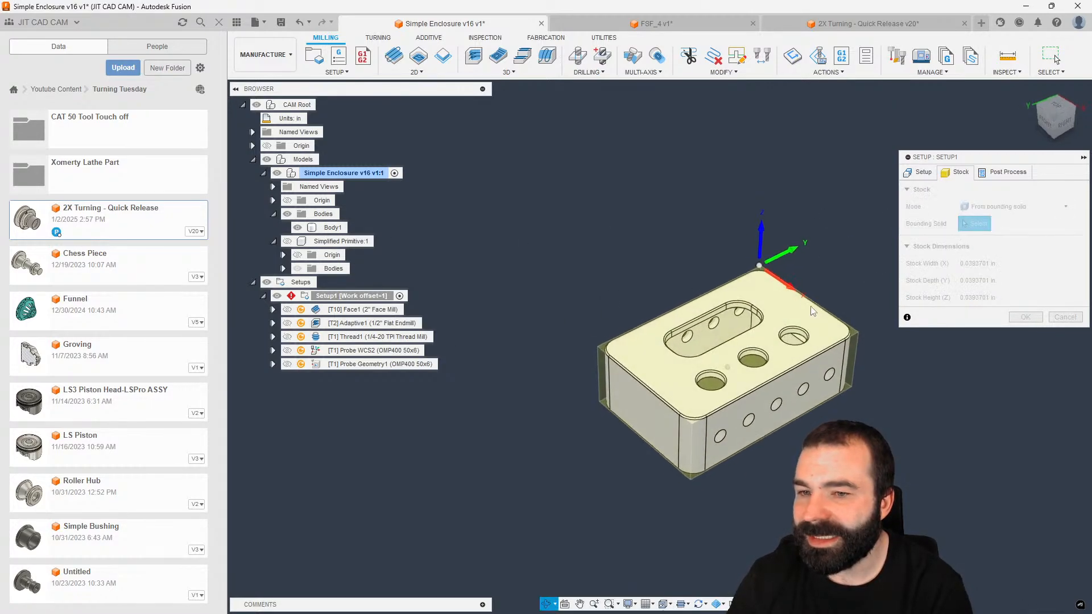
pyautogui.click(1010, 207)
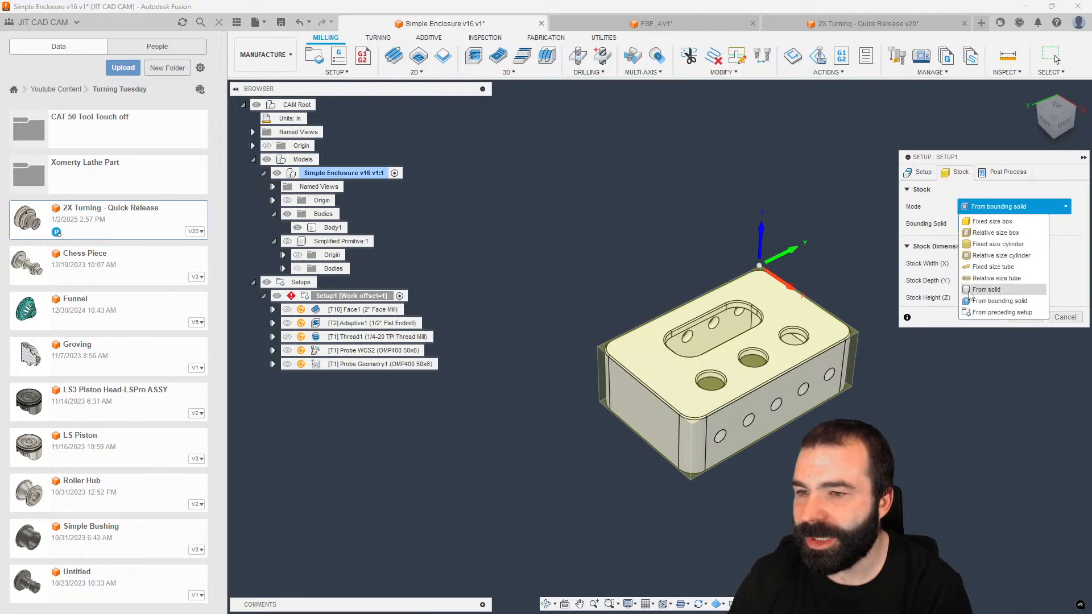
pyautogui.click(999, 300)
pyautogui.click(1059, 317)
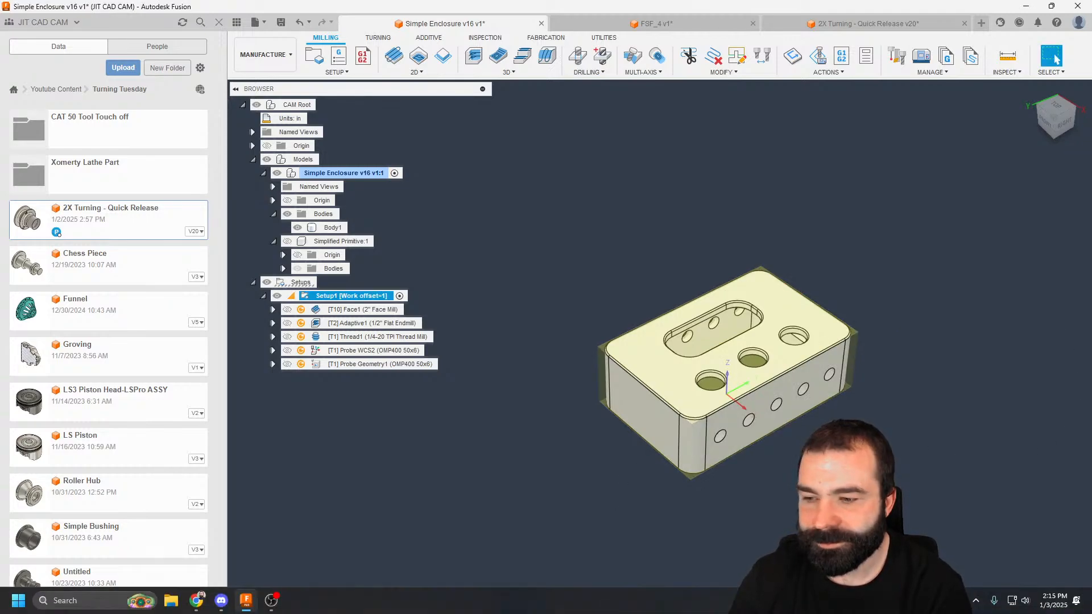
# Step: Switch to the browser and examine the November 2024 product update from the stock probing section through Additive Manufacturing
pyautogui.moveTo(207, 603)
pyautogui.click(314, 555)
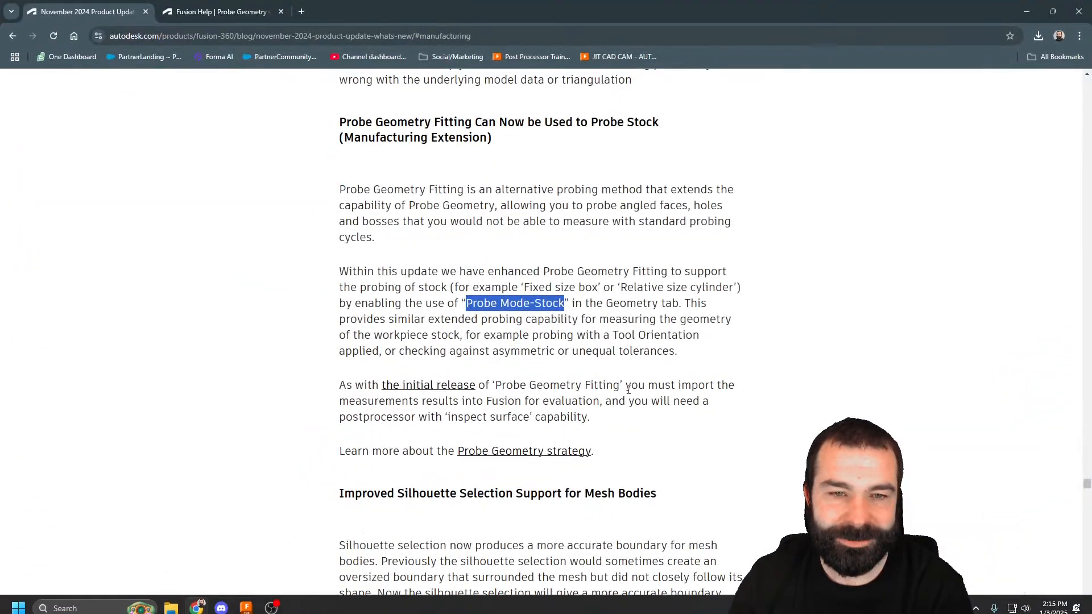
pyautogui.scroll(-2, 598, 328)
pyautogui.scroll(-1, 598, 328)
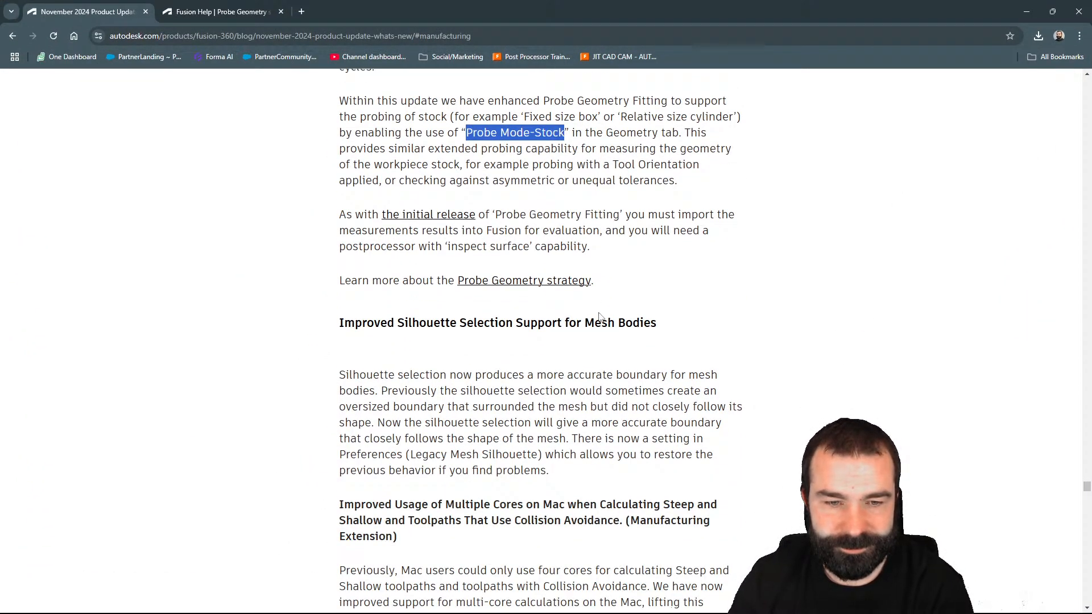
pyautogui.scroll(-15, 599, 312)
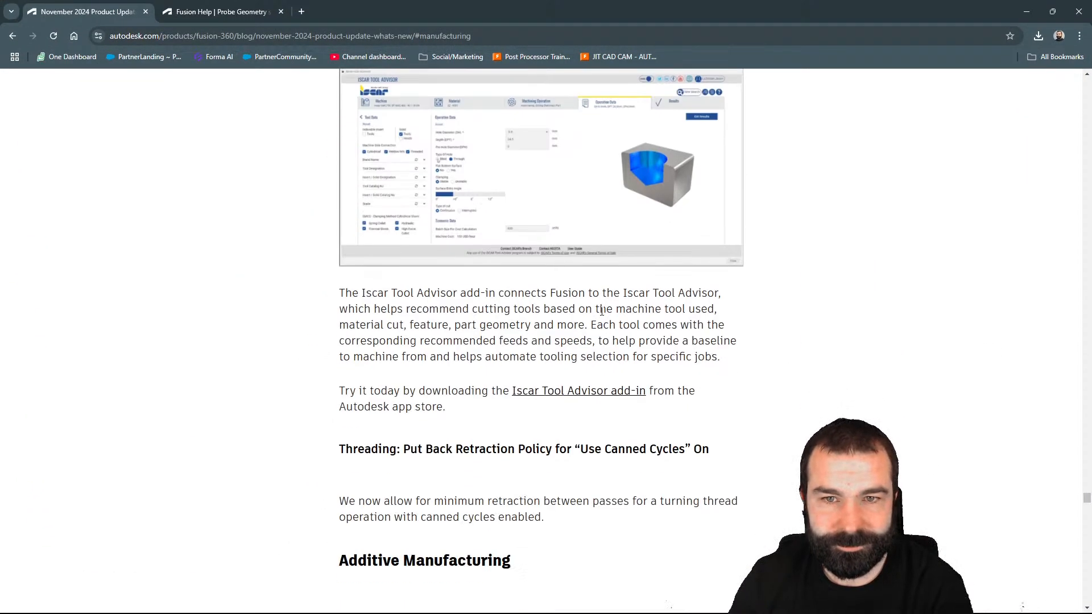
pyautogui.scroll(11, 604, 316)
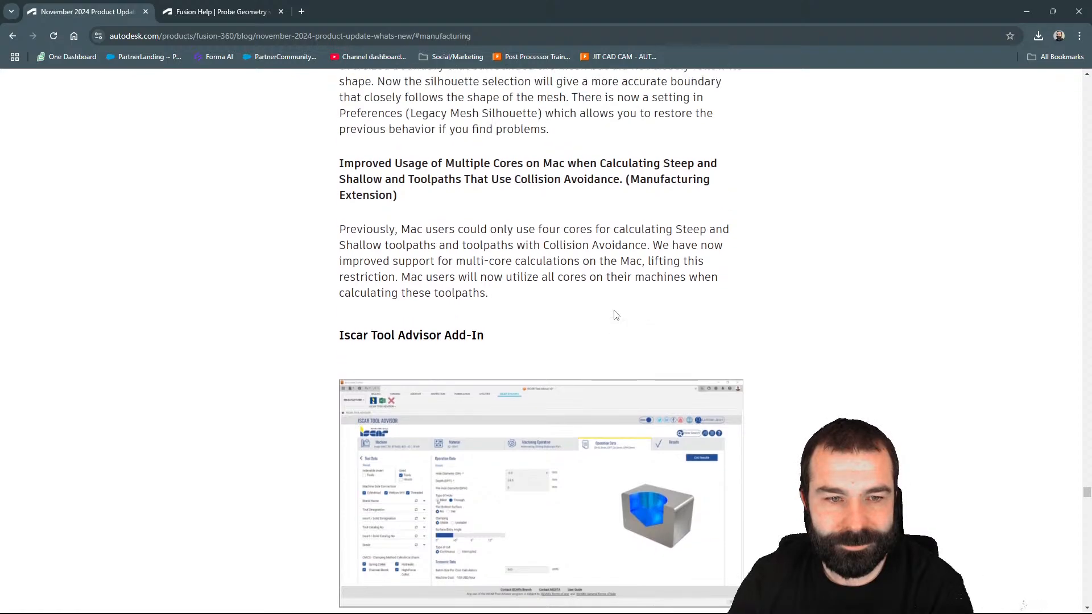
pyautogui.scroll(-7, 613, 314)
pyautogui.scroll(-12, 614, 313)
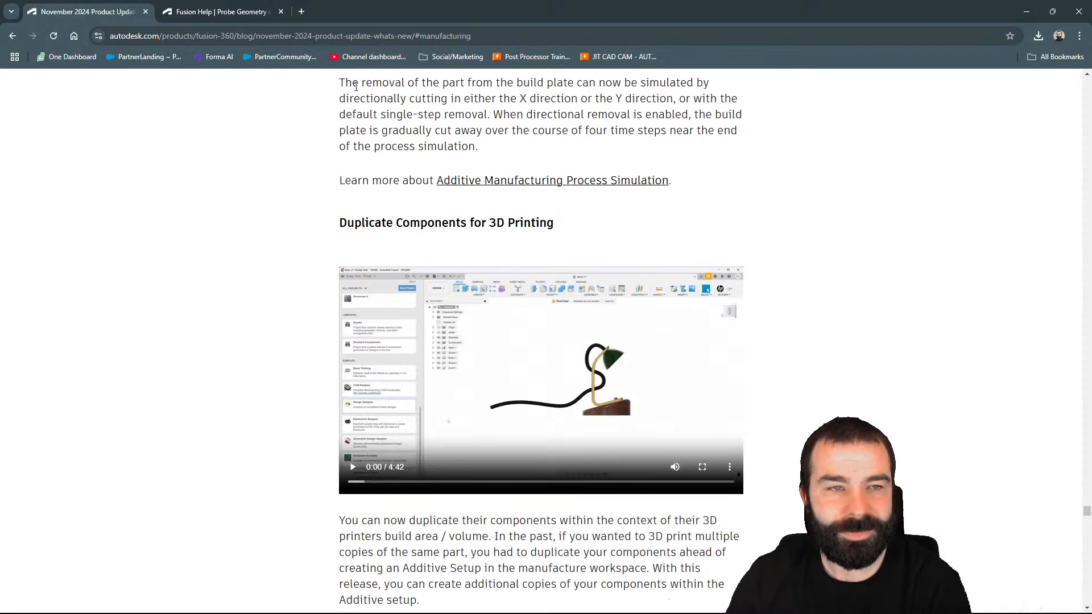
# Step: Search the Fusion Help documentation for "From bounding soild" and look through the results
pyautogui.click(267, 13)
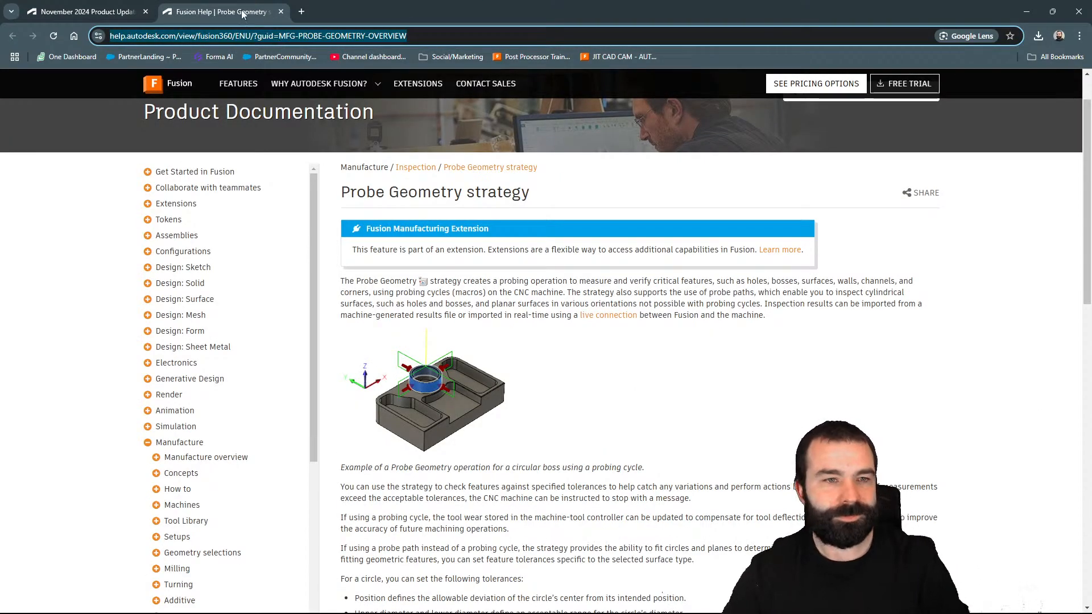
pyautogui.scroll(1, 581, 302)
pyautogui.click(818, 149)
pyautogui.write('From bounding soild')
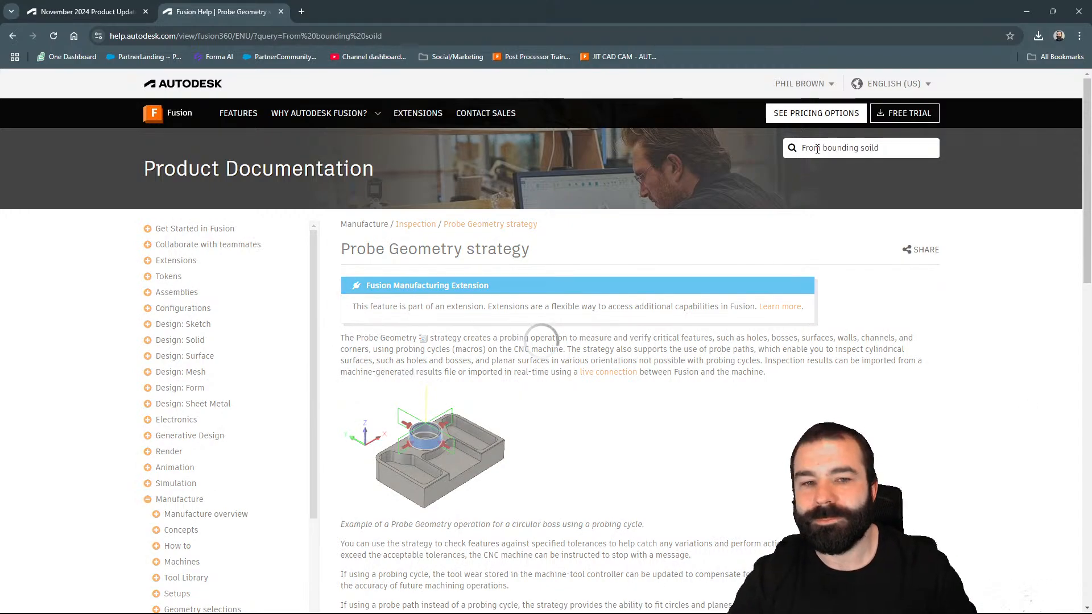
pyautogui.press('Return')
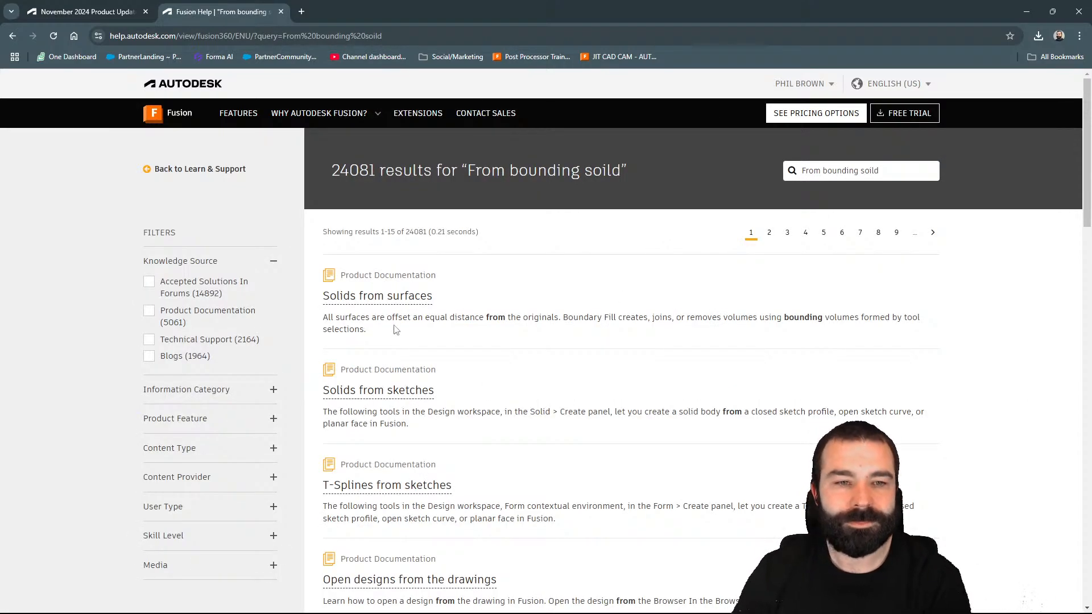
pyautogui.scroll(-9, 428, 316)
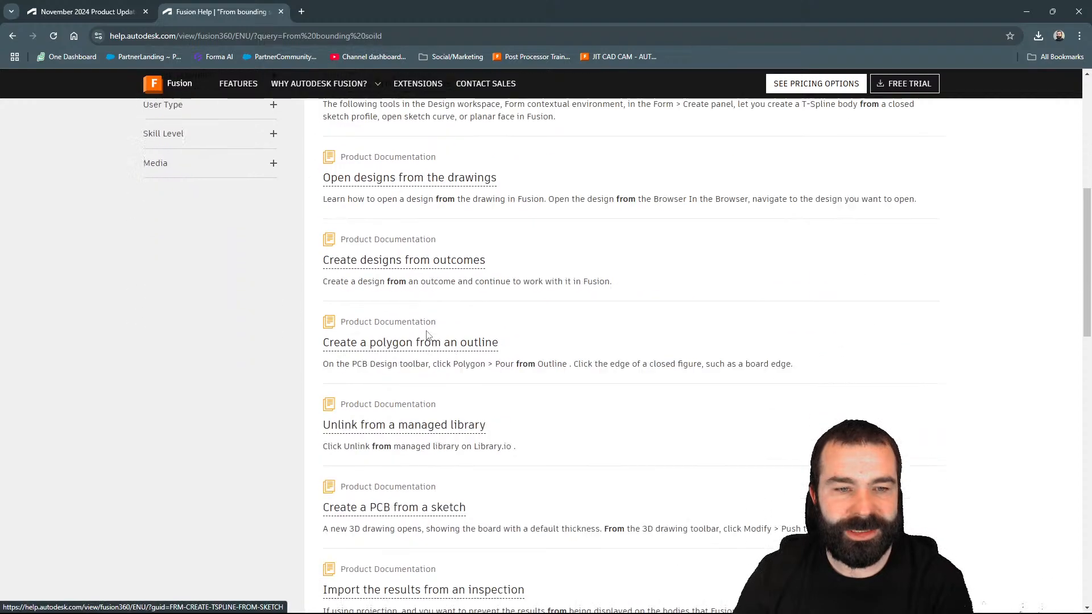
pyautogui.scroll(9, 427, 331)
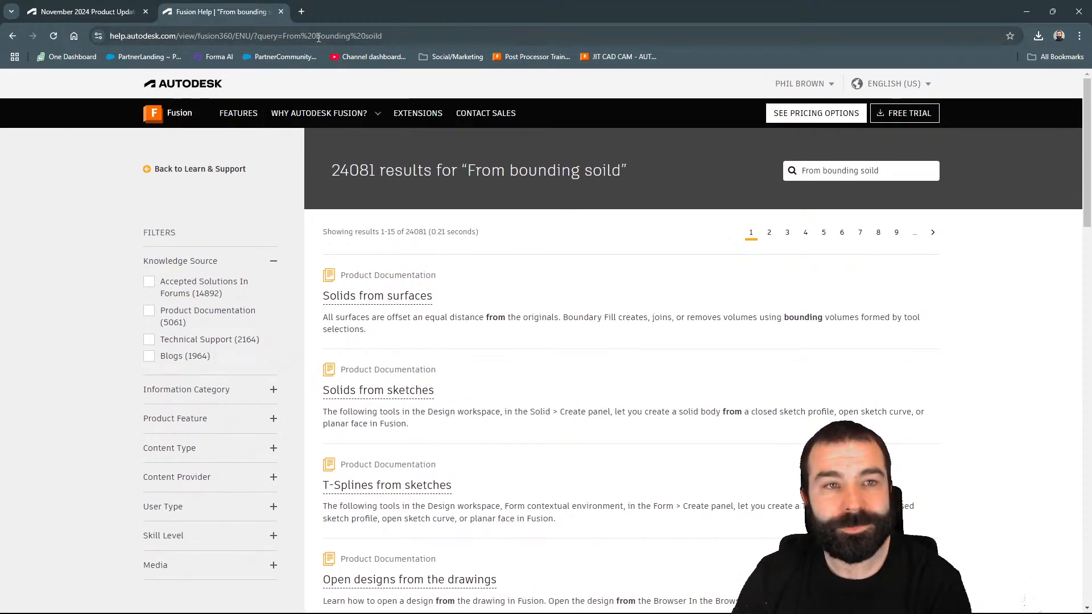
# Step: Search the web for "Autodesk stock selection From Solid bounding" and look through the results
pyautogui.click(280, 39)
pyautogui.write('Autode')
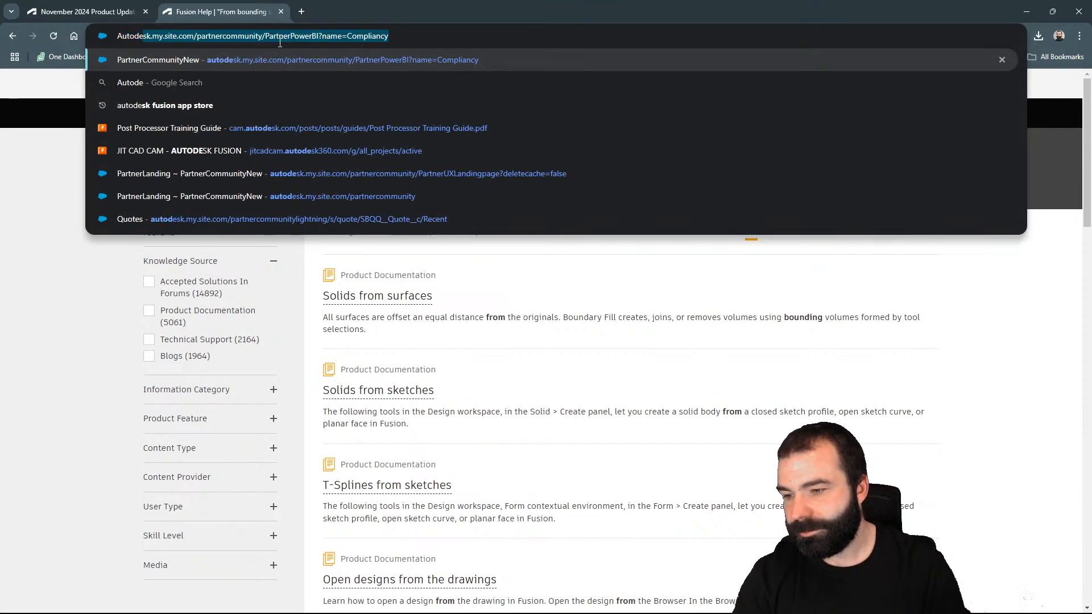
pyautogui.write('sk surfa')
pyautogui.press('BackSpace')
pyautogui.press('BackSpace')
pyautogui.press('BackSpace')
pyautogui.press('BackSpace')
pyautogui.press('BackSpace')
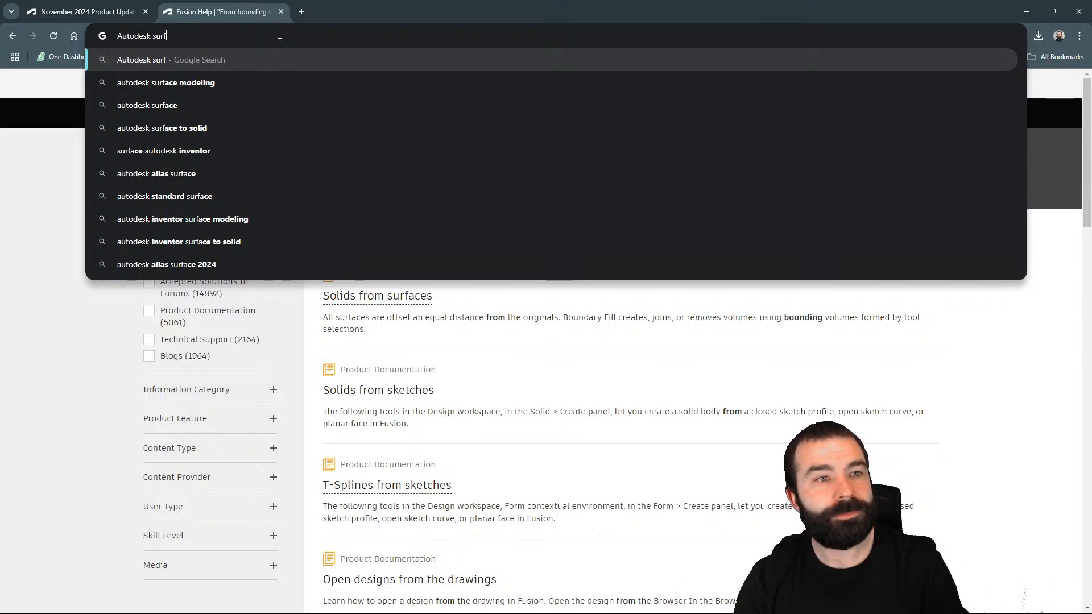
pyautogui.write('tock s')
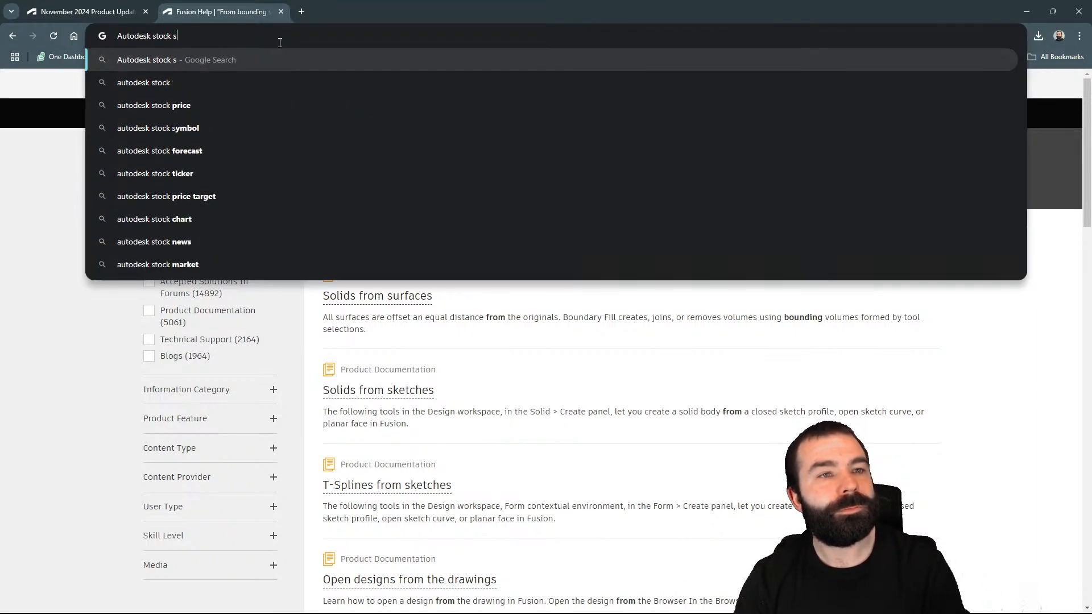
pyautogui.write('election')
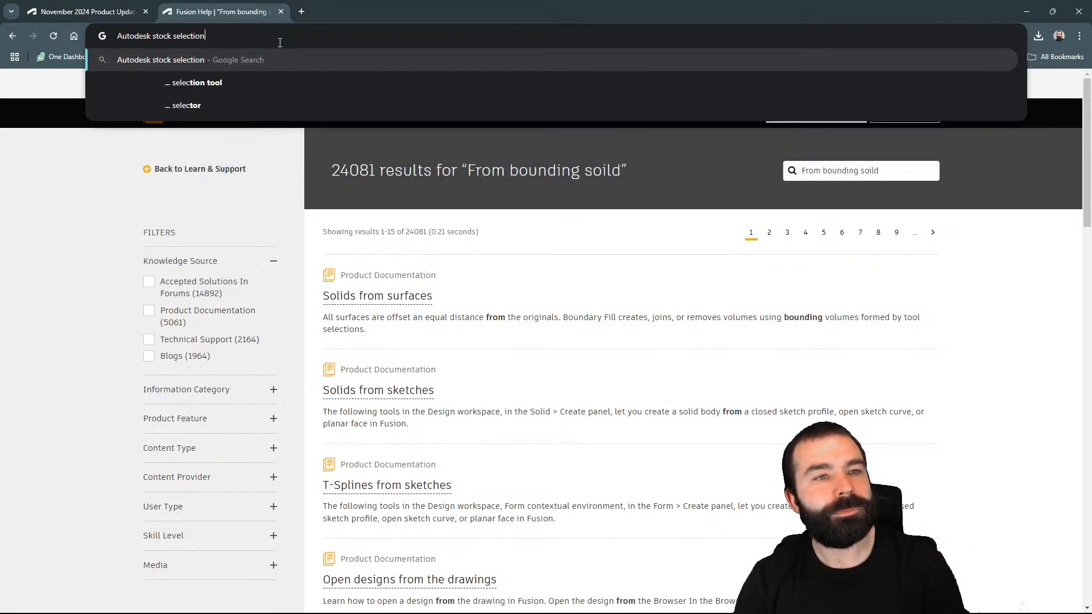
pyautogui.write(' From Solid ')
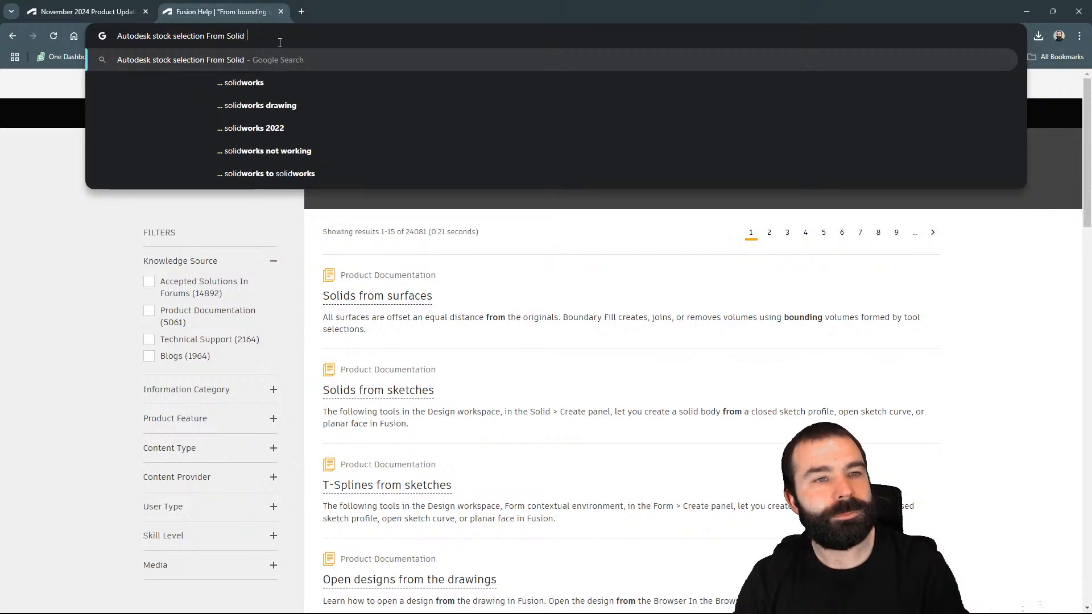
pyautogui.write('bounding')
pyautogui.press('Return')
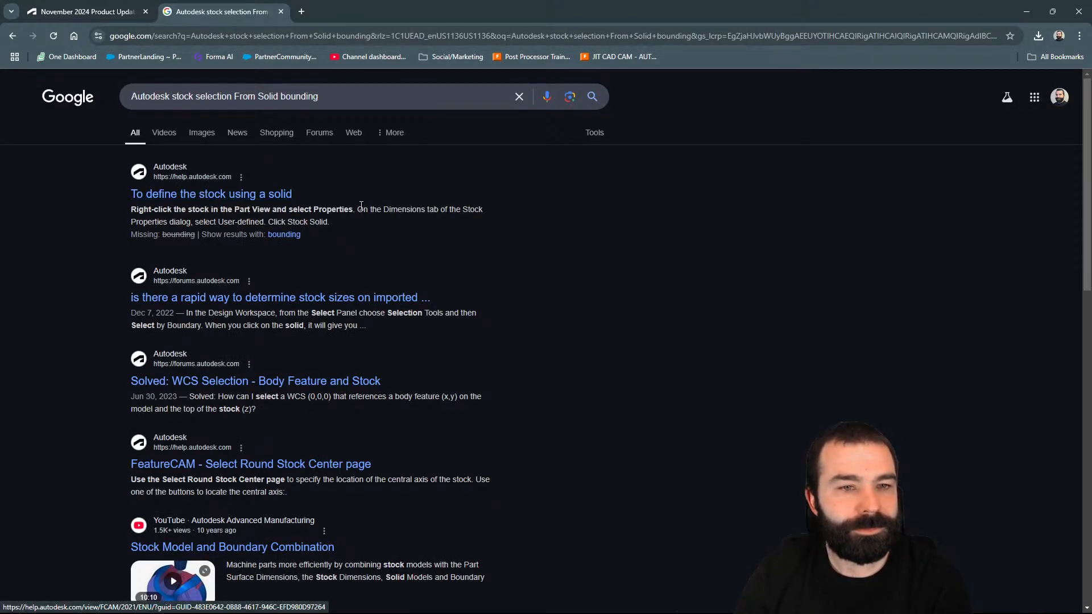
pyautogui.scroll(-2, 346, 227)
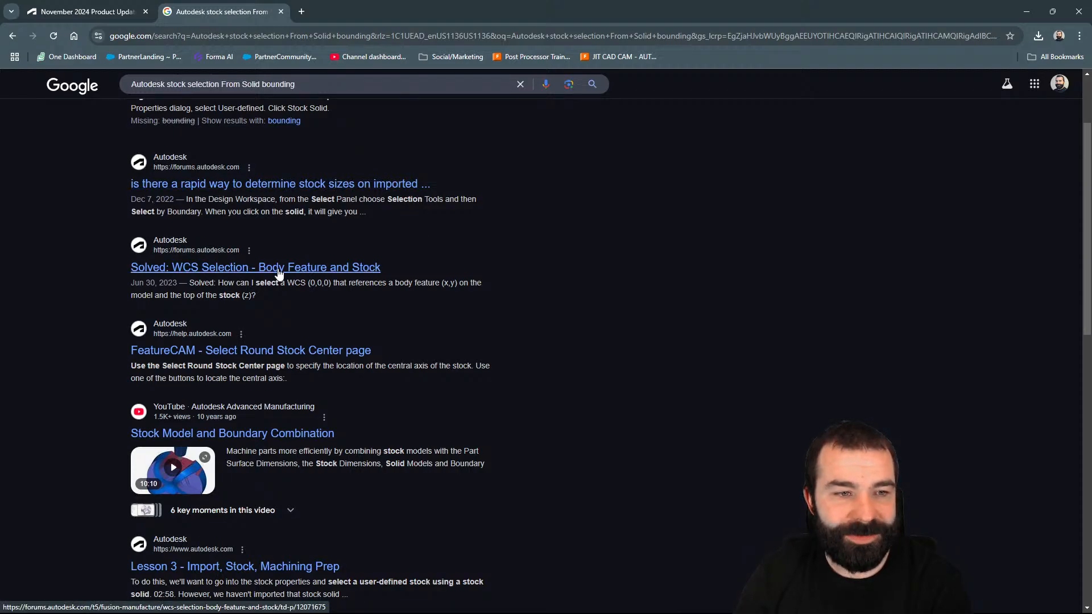
pyautogui.scroll(-1, 283, 271)
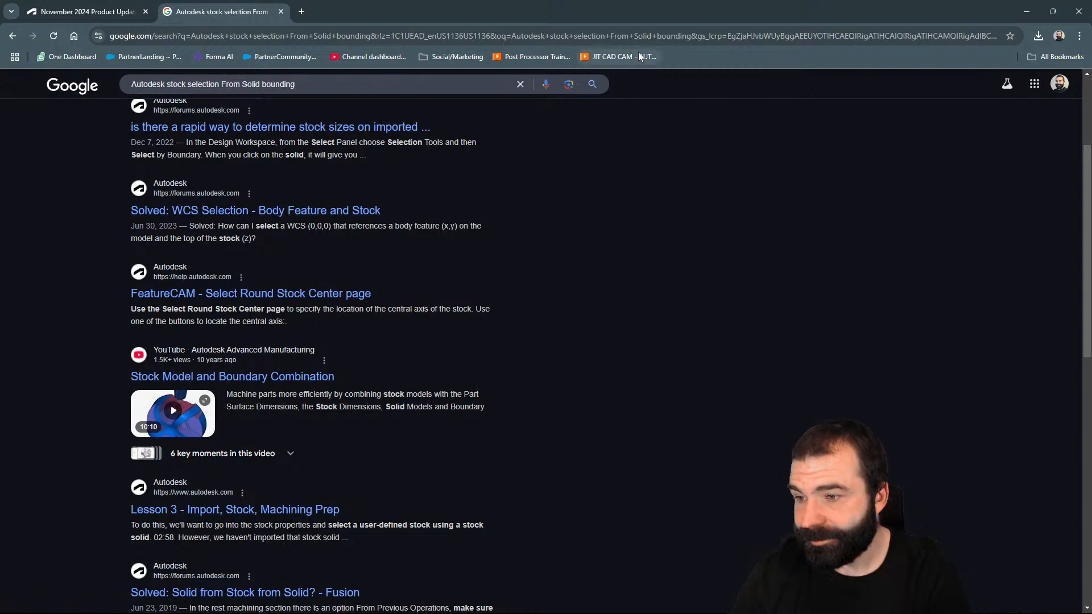
# Step: Return to Fusion and delete all of Setup1's operations, from Face1 through Probe Geometry1
pyautogui.click(1076, 11)
pyautogui.scroll(-3, 576, 262)
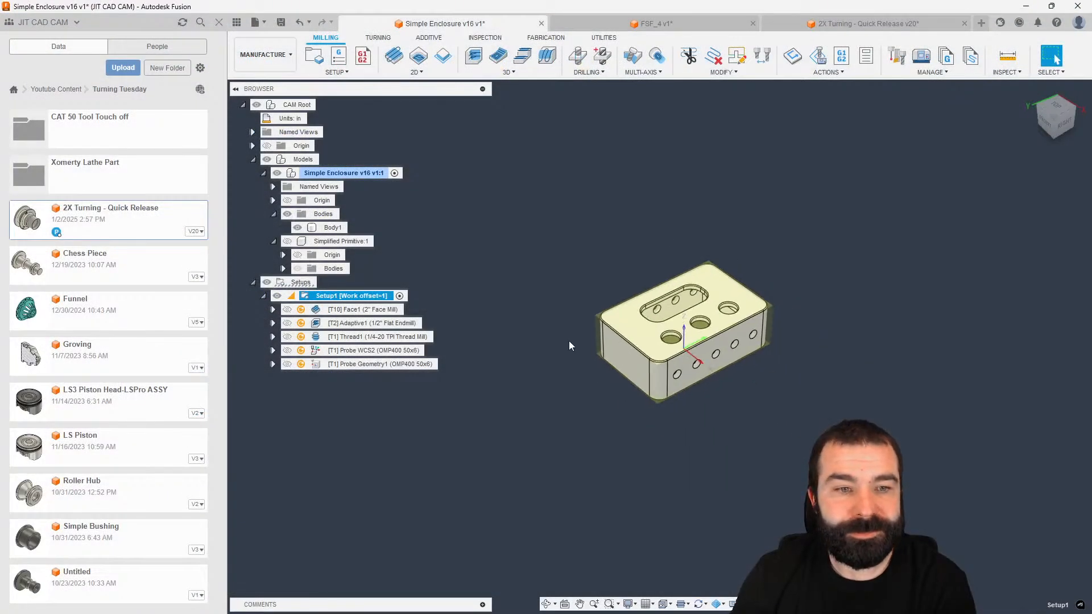
pyautogui.click(568, 340)
pyautogui.click(325, 297)
pyautogui.click(364, 310)
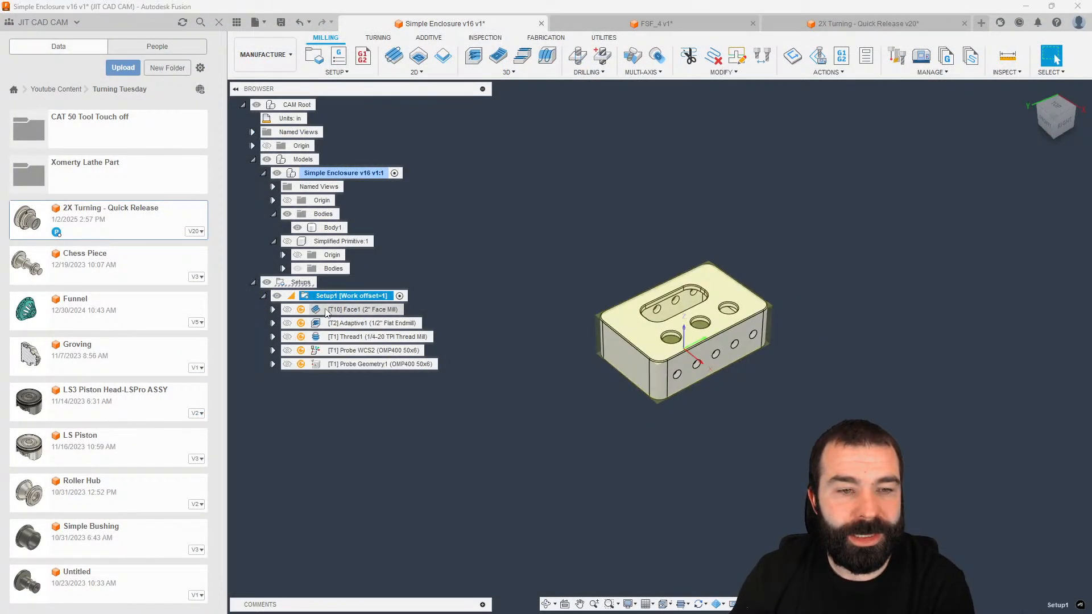
pyautogui.keyDown('shift'); pyautogui.click(343, 365); pyautogui.keyUp('shift')
pyautogui.press('Delete')
# Step: Try the From bounding solid stock mode in Setup1, read the Mode description, and discard the change
pyautogui.doubleClick(303, 296)
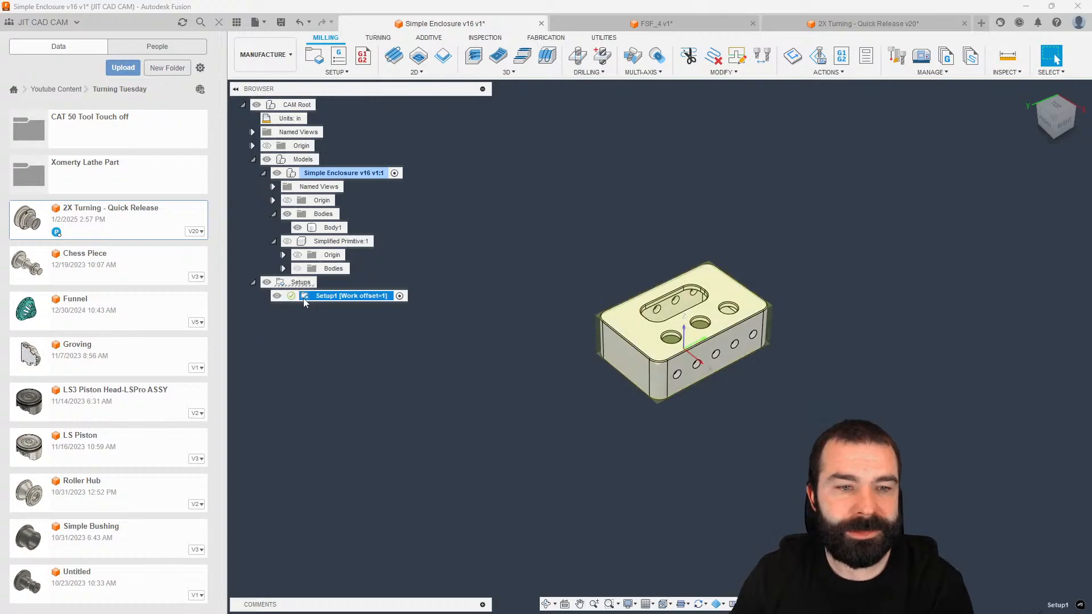
pyautogui.click(961, 172)
pyautogui.click(1029, 207)
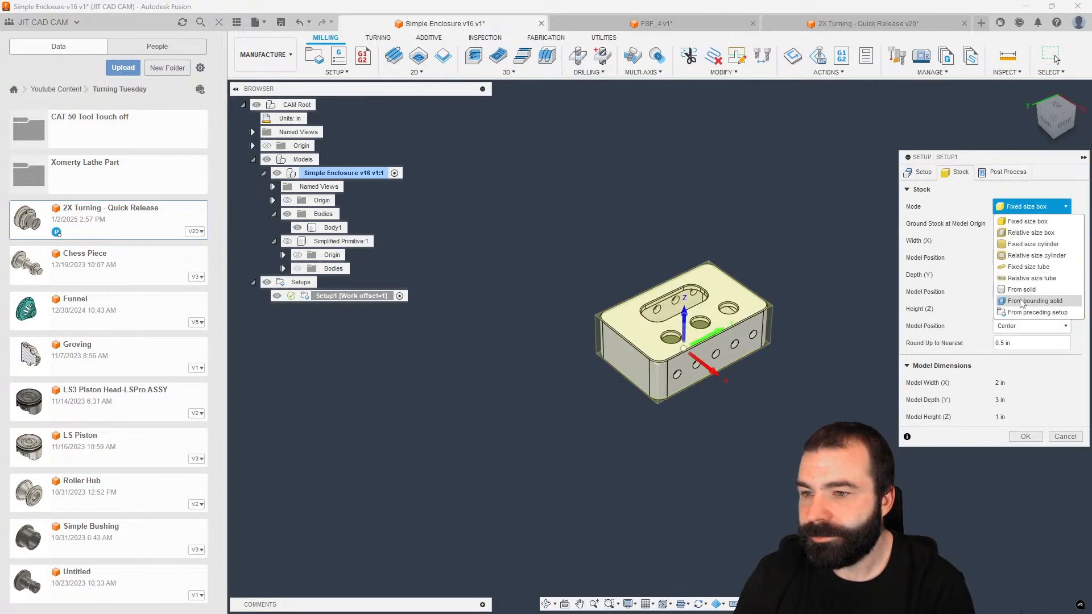
pyautogui.click(1021, 301)
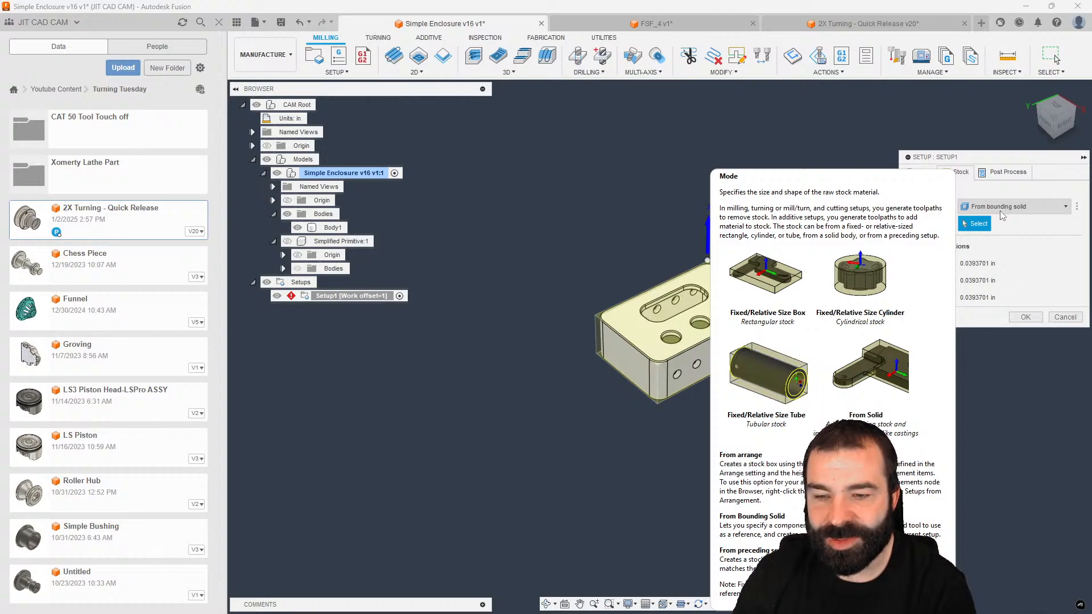
pyautogui.click(1064, 317)
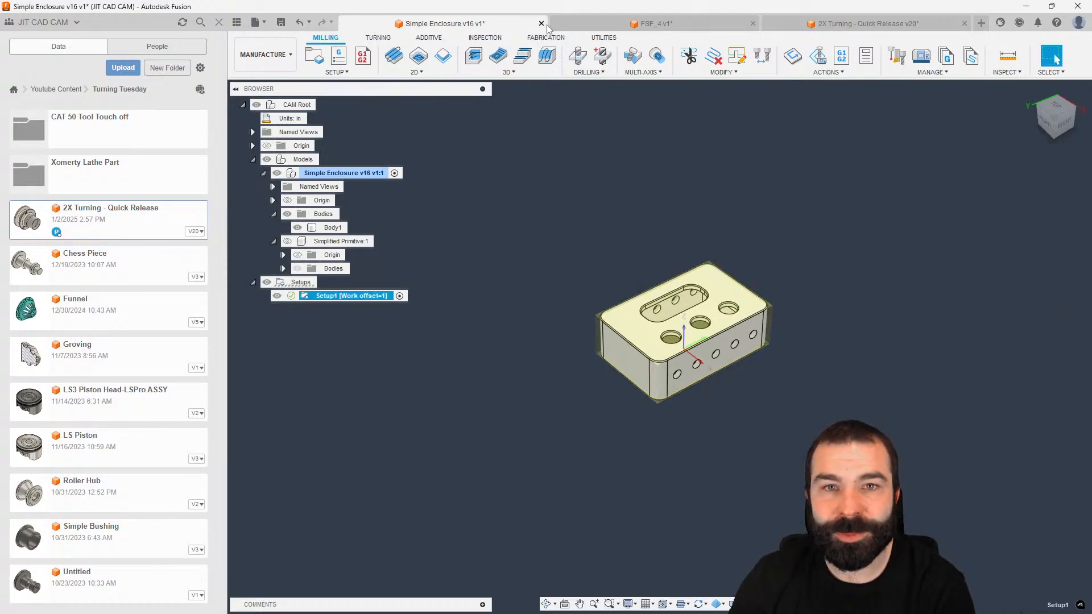
# Step: Examine the Select By Boundary command and its selection type options in the FSF_4 document, and cancel it
pyautogui.click(600, 26)
pyautogui.click(602, 38)
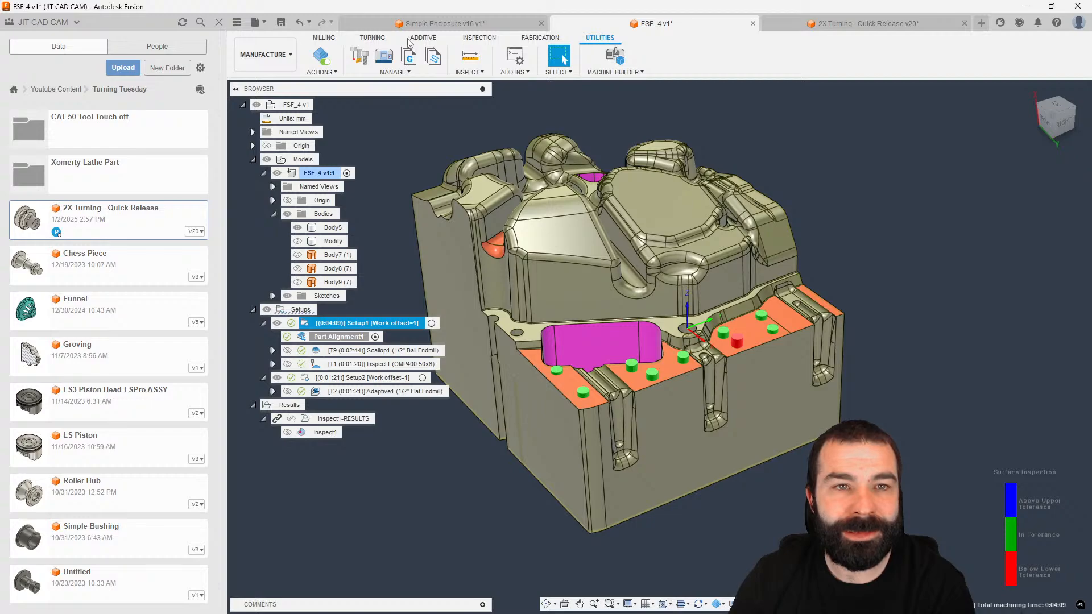
pyautogui.click(330, 38)
pyautogui.click(437, 133)
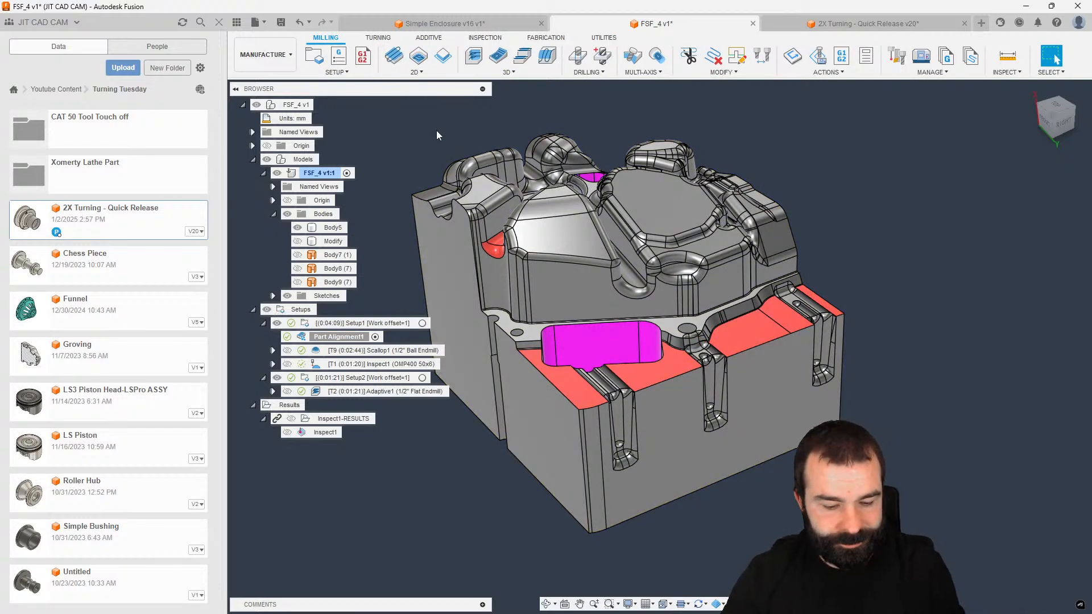
pyautogui.write('sbou')
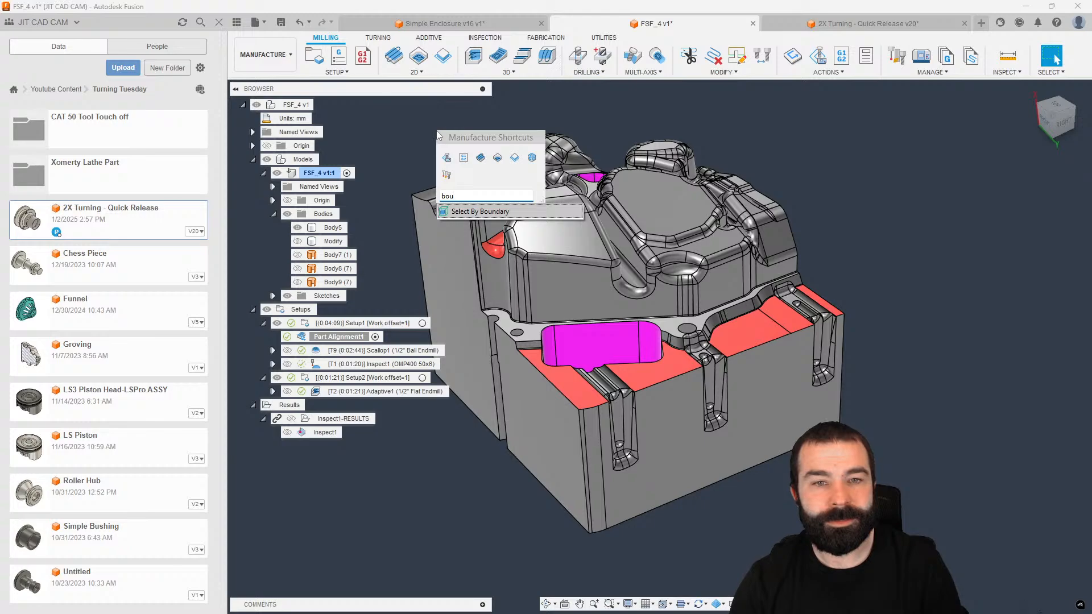
pyautogui.press('Return')
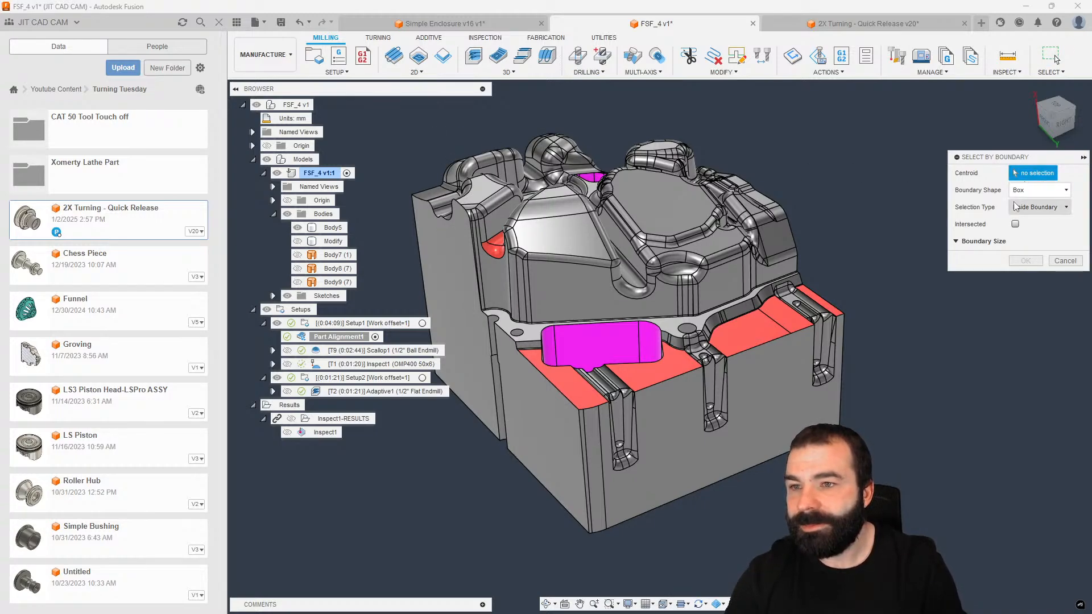
pyautogui.click(1032, 209)
pyautogui.click(1032, 209)
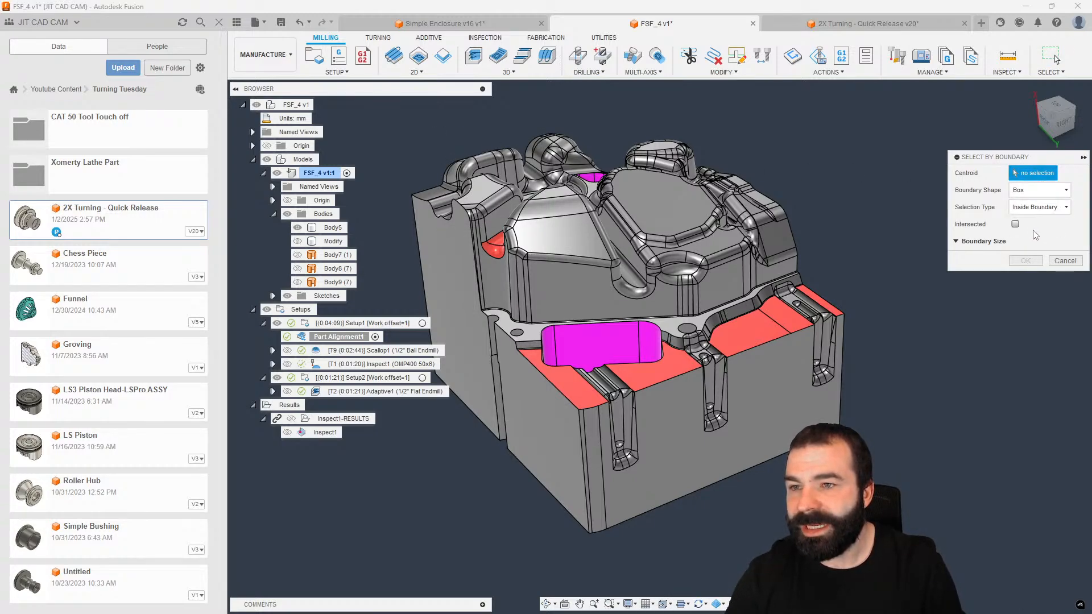
pyautogui.click(1043, 210)
pyautogui.click(1044, 212)
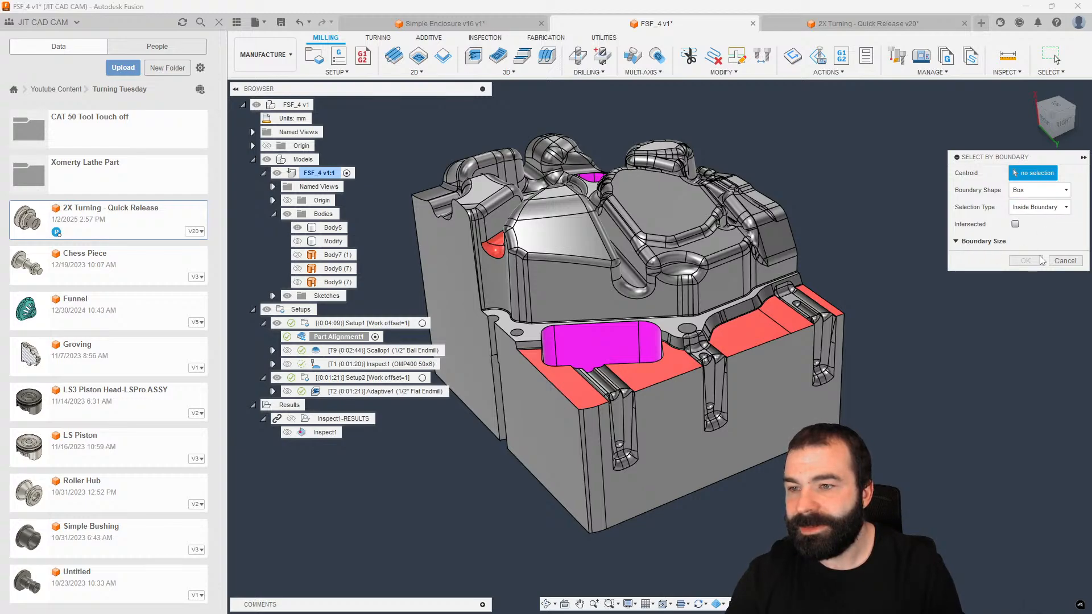
pyautogui.click(1065, 260)
pyautogui.scroll(-4, 978, 253)
# Step: Try Select By Boundary on the Simple Enclosure with a 4 x 4 x 2 in box centred on Body1, and clear the selection
pyautogui.click(446, 24)
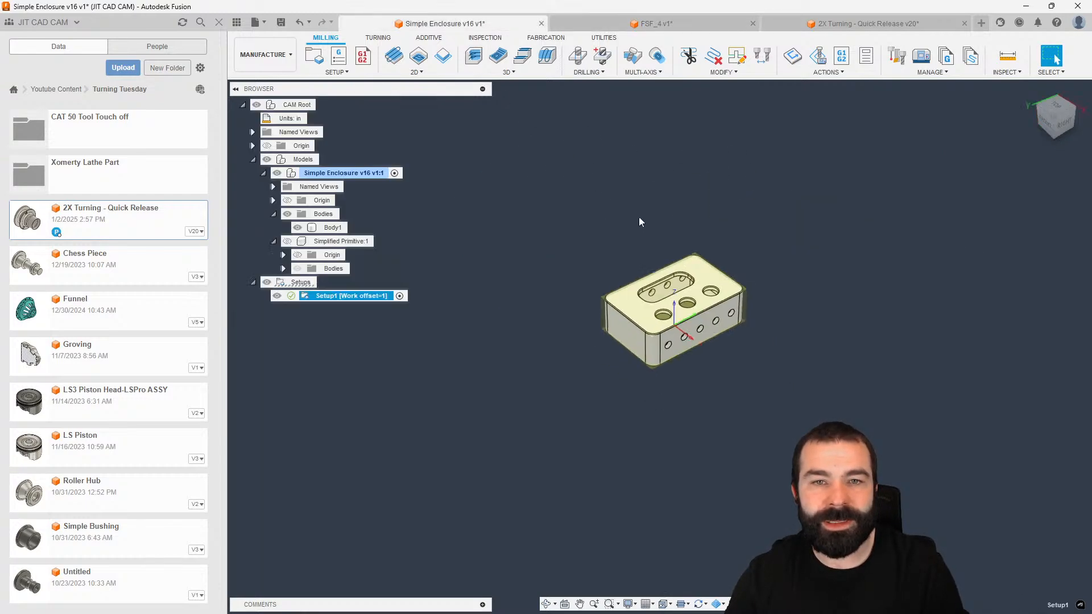
pyautogui.write('s')
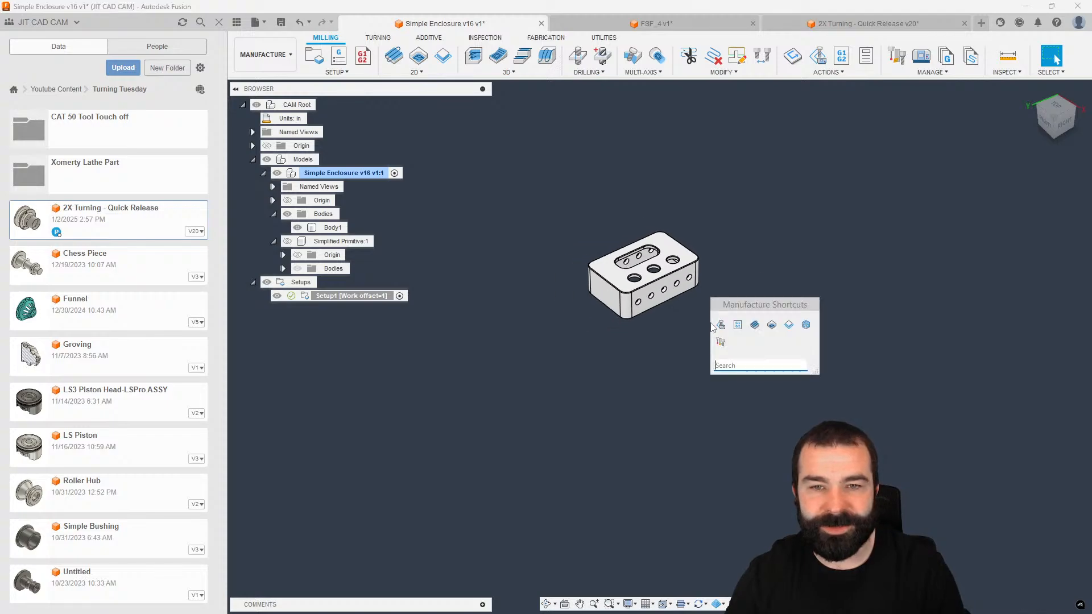
pyautogui.write('bou')
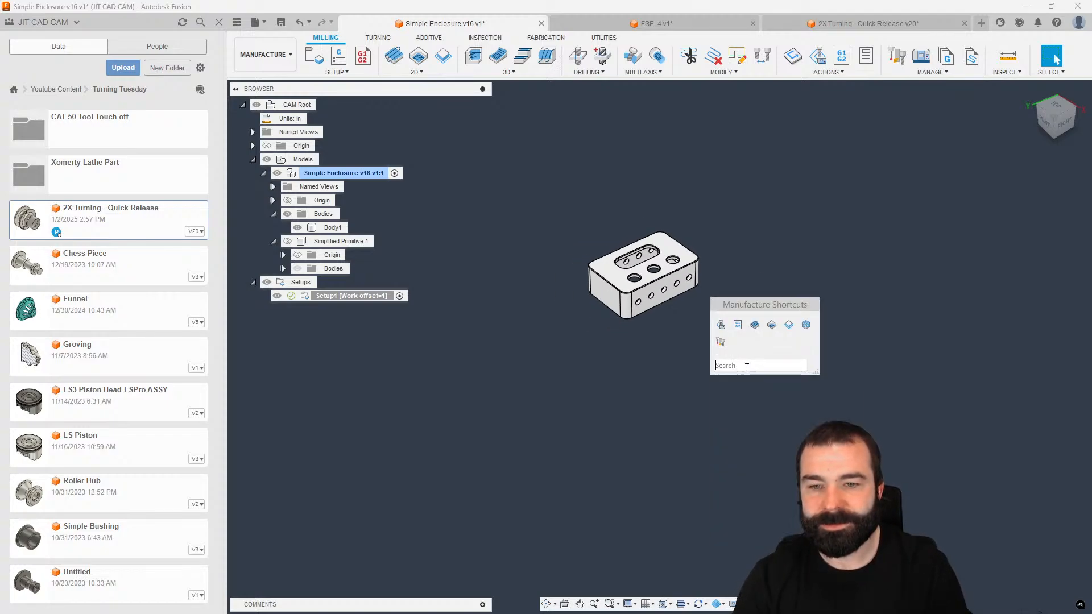
pyautogui.press('Return')
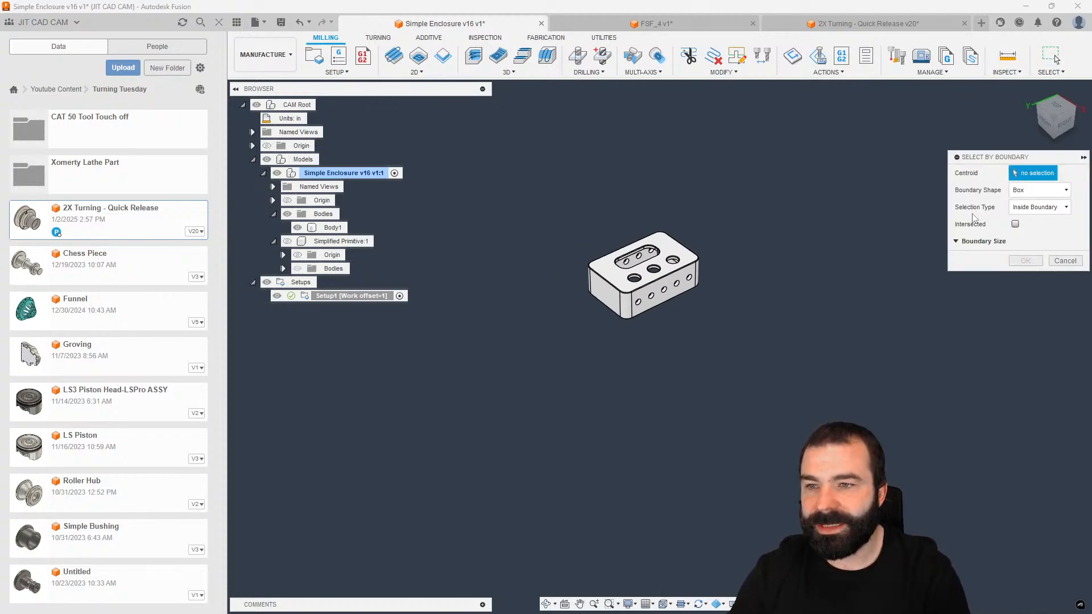
pyautogui.click(666, 274)
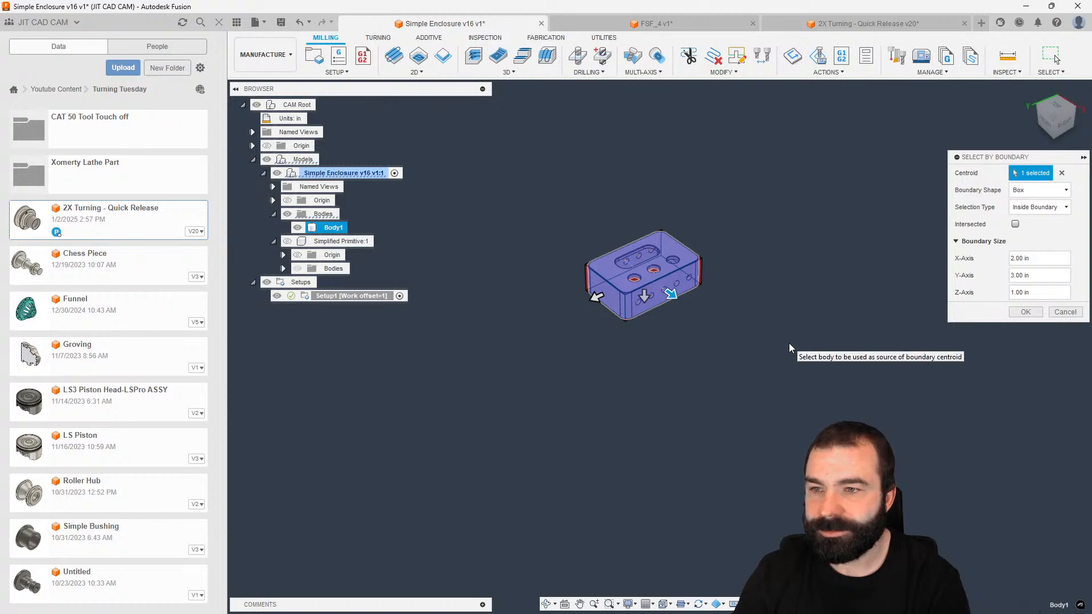
pyautogui.moveTo(671, 294); pyautogui.dragTo(693, 309)
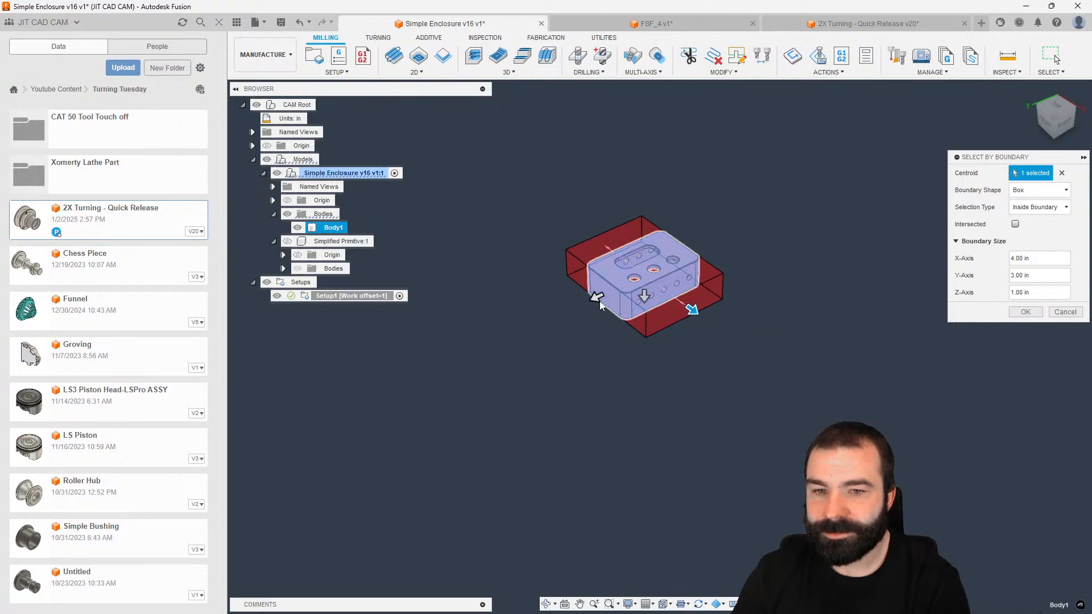
pyautogui.moveTo(597, 298); pyautogui.dragTo(645, 309)
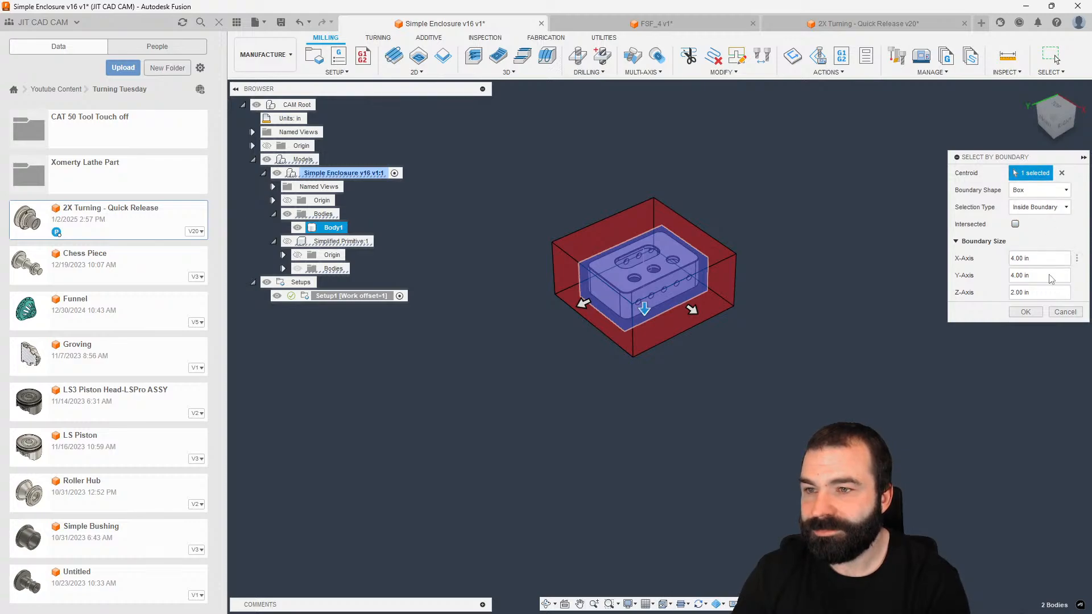
pyautogui.click(1025, 312)
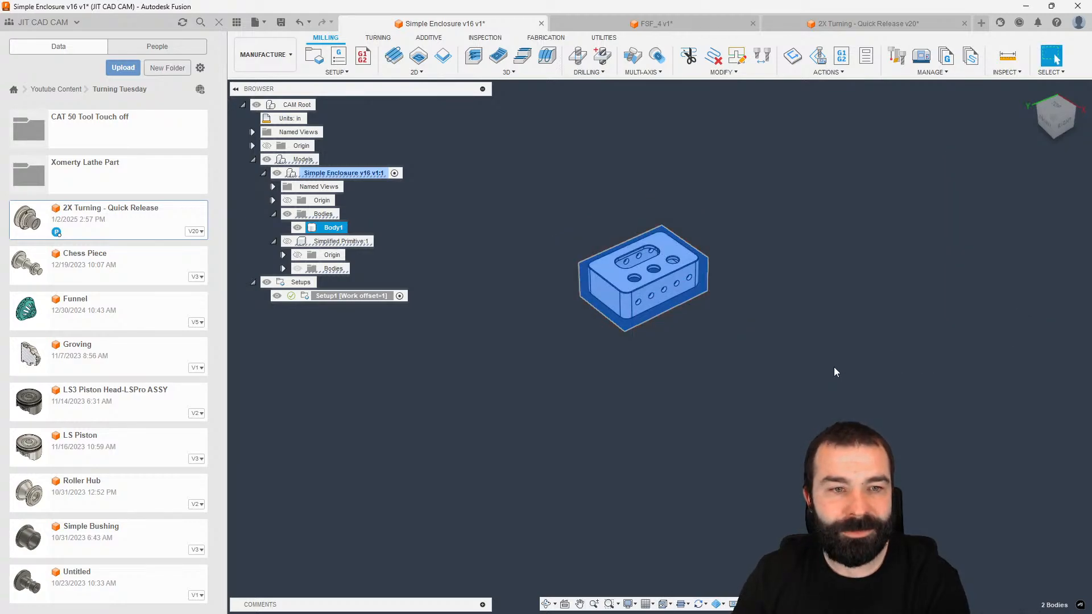
pyautogui.click(834, 372)
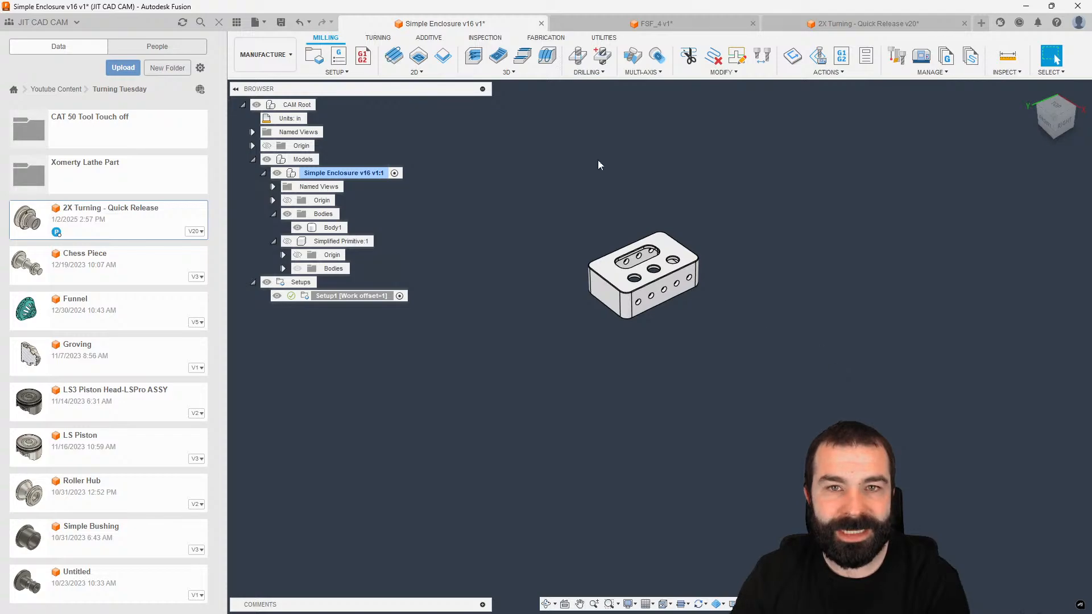
pyautogui.click(599, 39)
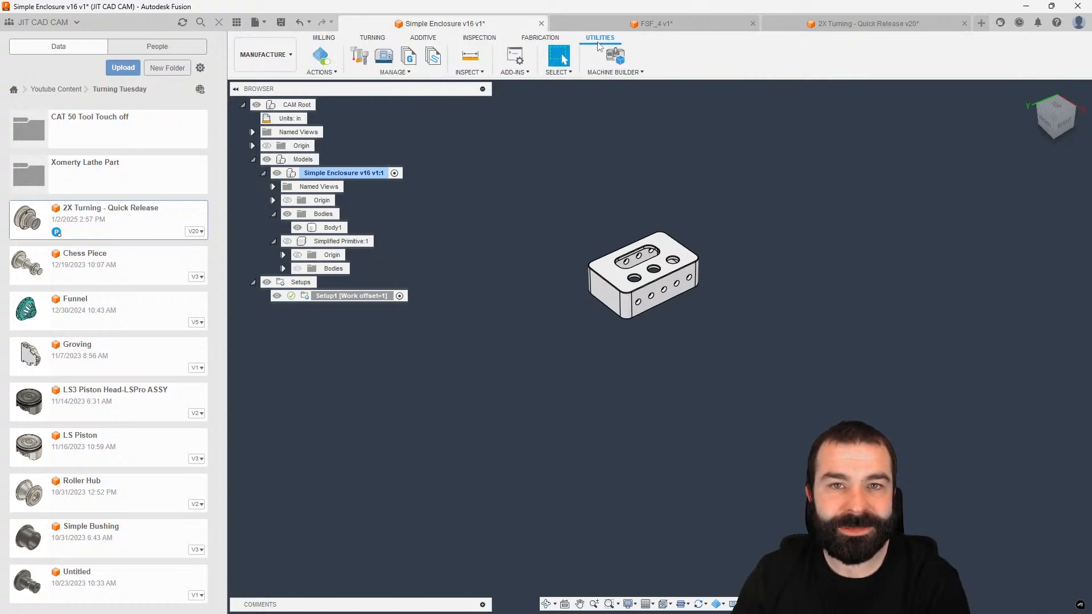
pyautogui.click(324, 38)
pyautogui.click(352, 73)
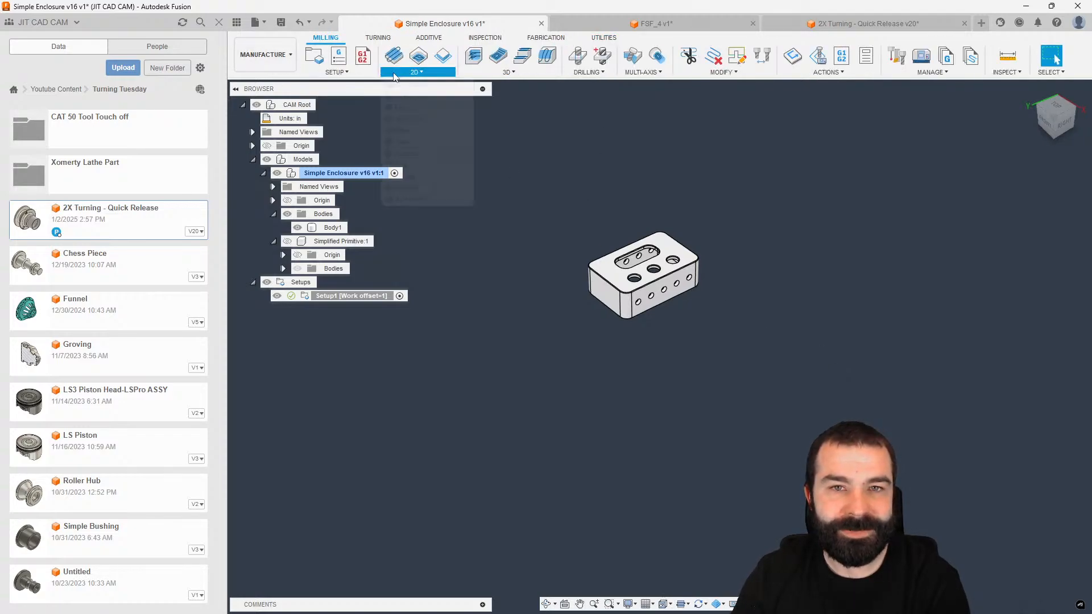
pyautogui.click(858, 73)
pyautogui.moveTo(748, 76)
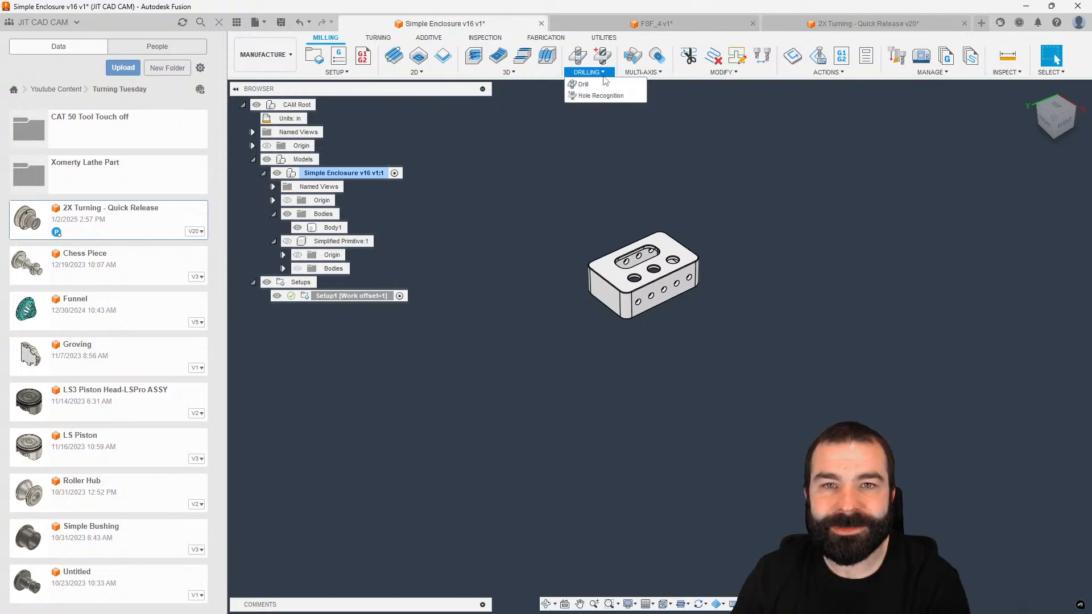
pyautogui.moveTo(350, 78)
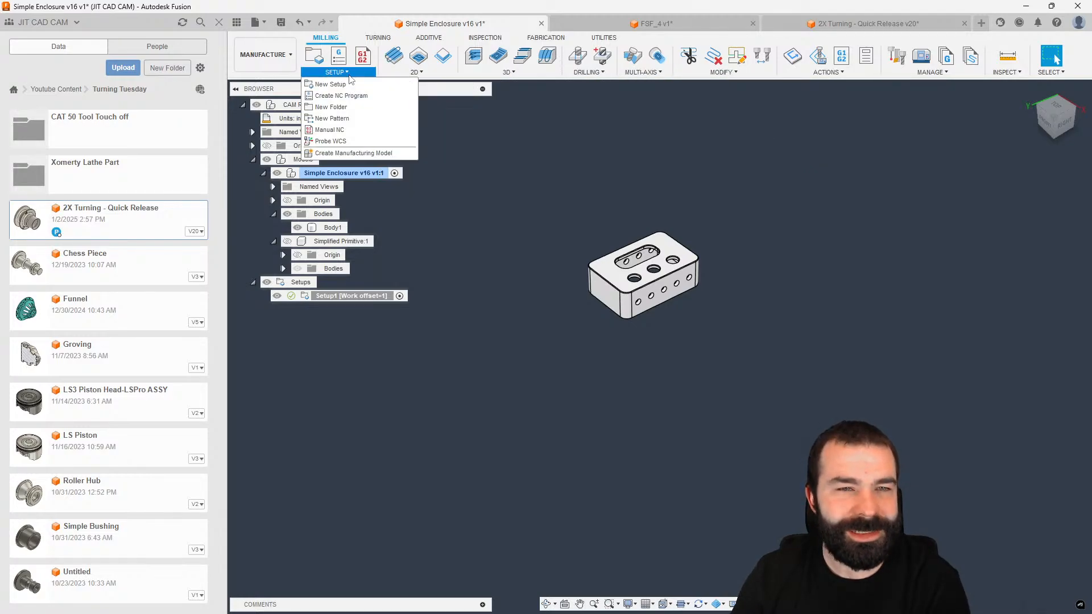
pyautogui.click(658, 20)
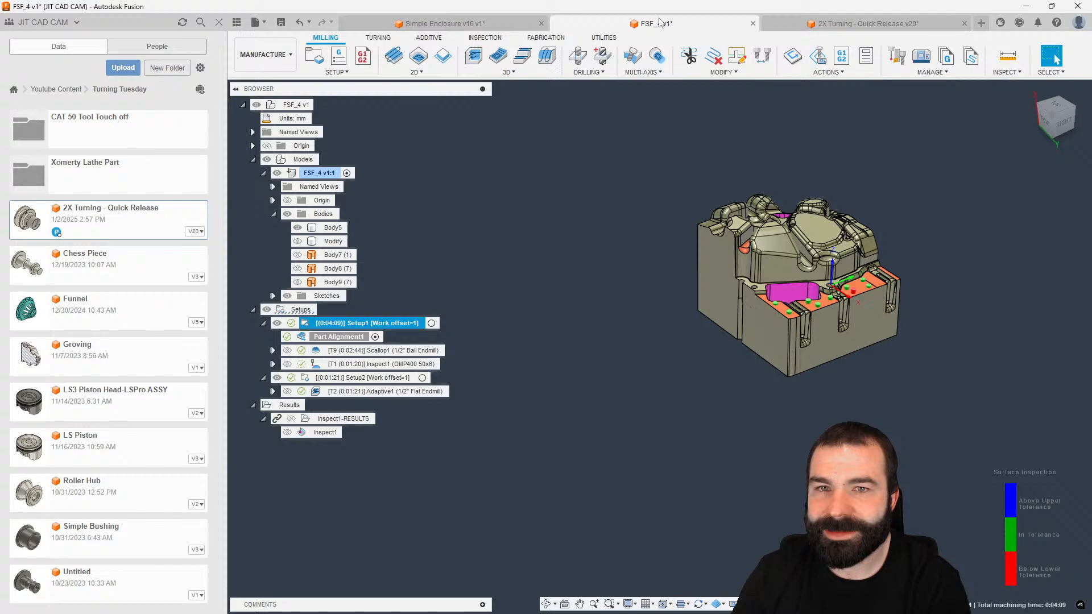
# Step: Switch the Simple Enclosure document to the Design workspace
pyautogui.click(500, 25)
pyautogui.click(265, 55)
pyautogui.click(263, 80)
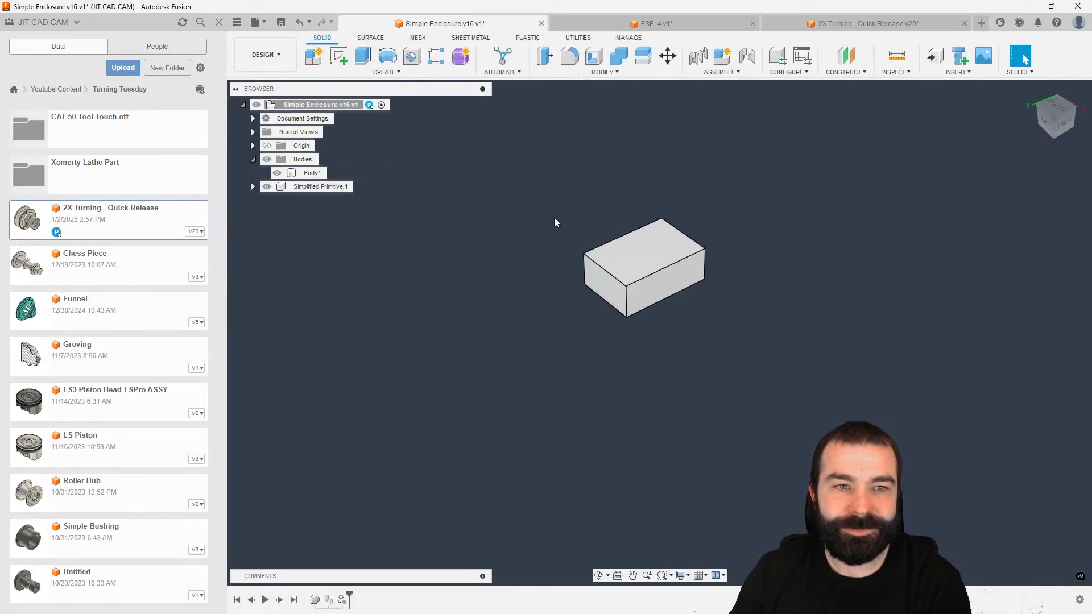
# Step: Try the Seed And Boundary selection on the simplified box in the Simple Enclosure, and cancel it
pyautogui.press('s')
pyautogui.write('oud')
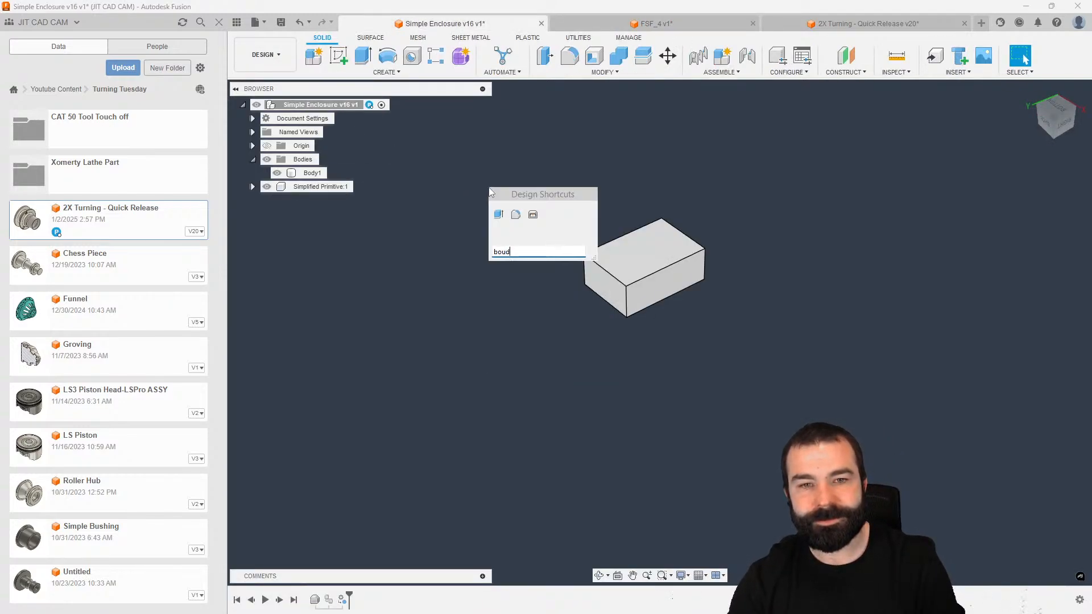
pyautogui.press('BackSpace')
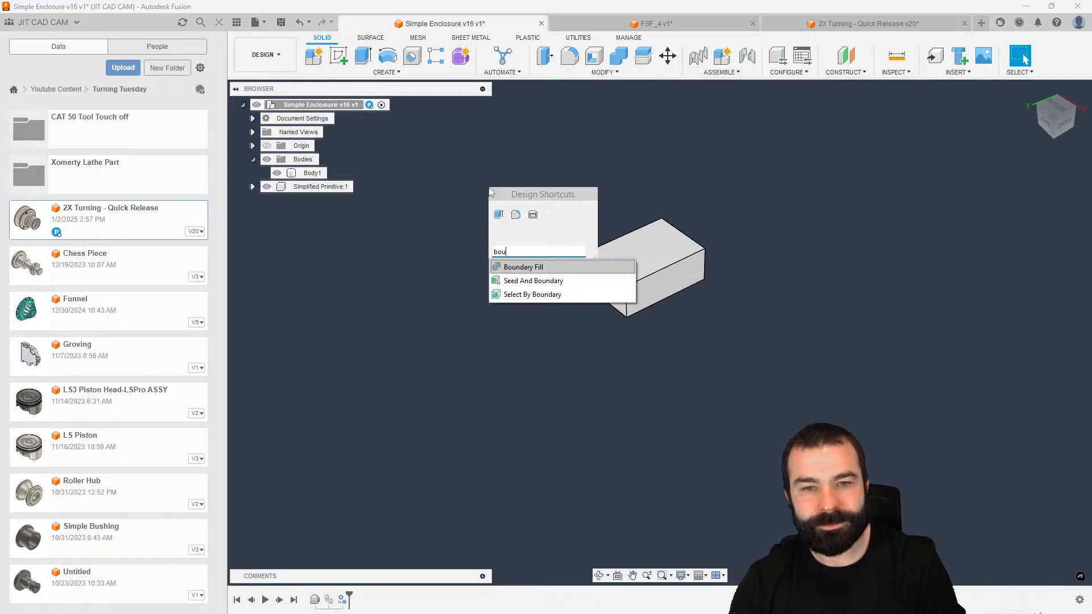
pyautogui.click(534, 282)
pyautogui.click(666, 267)
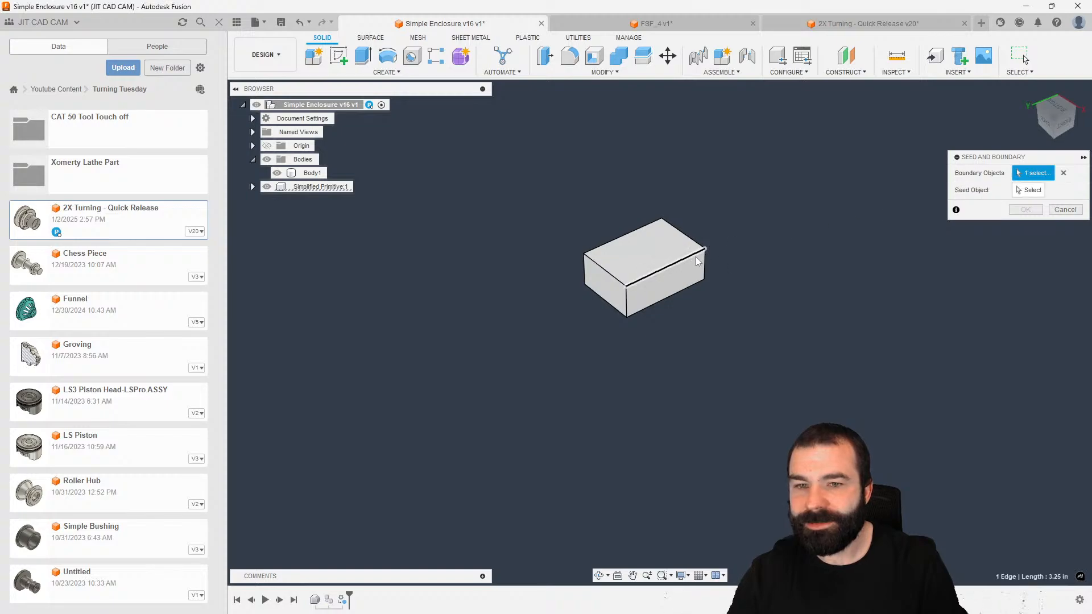
pyautogui.click(1066, 209)
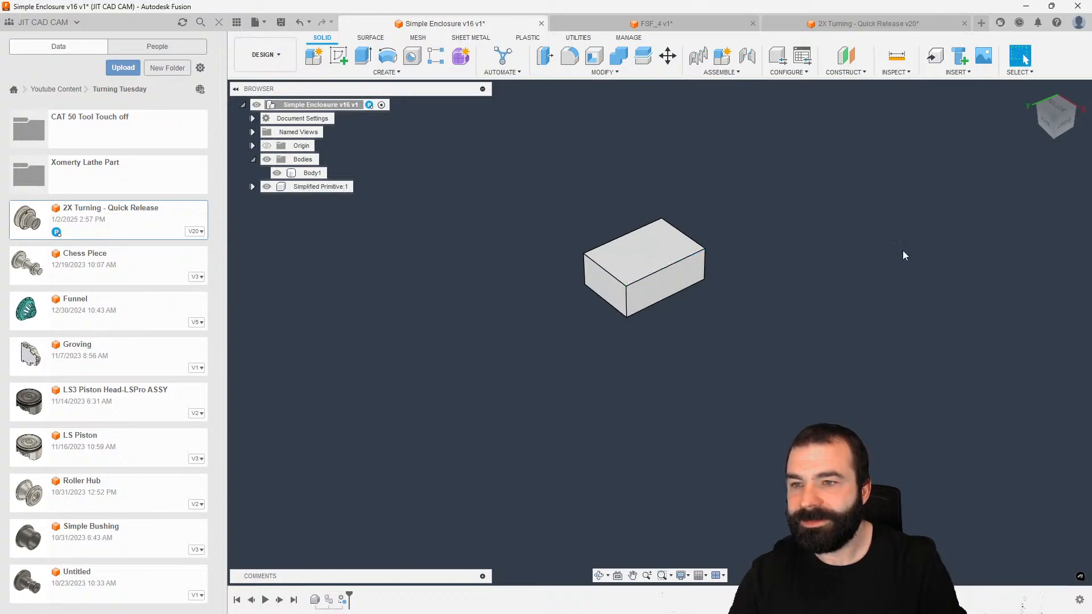
# Step: Switch the Simple Enclosure document to the Manufacture workspace
pyautogui.click(868, 23)
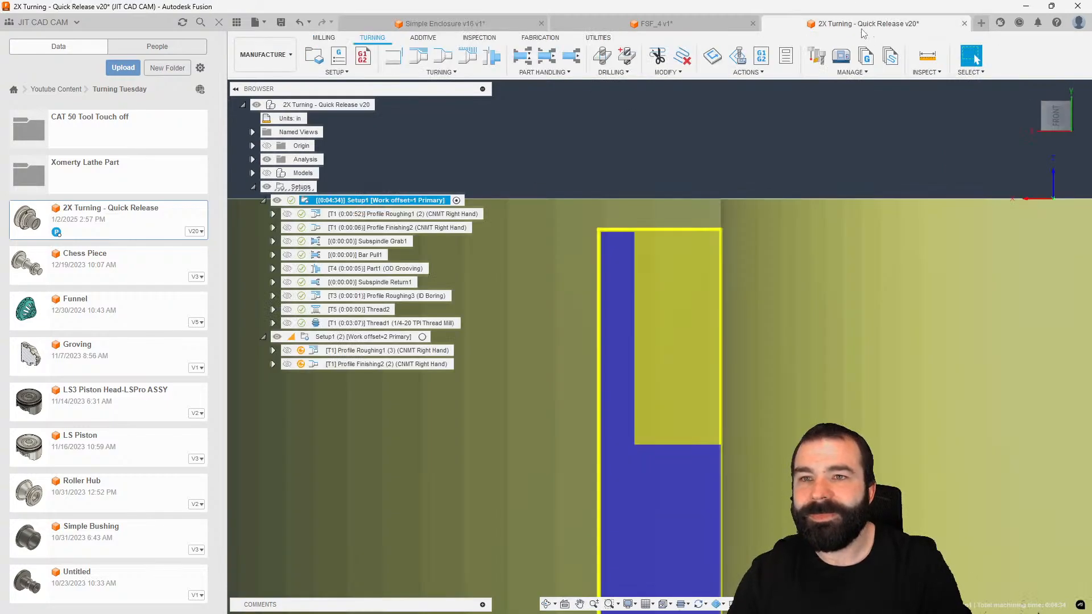
pyautogui.click(443, 23)
pyautogui.click(265, 54)
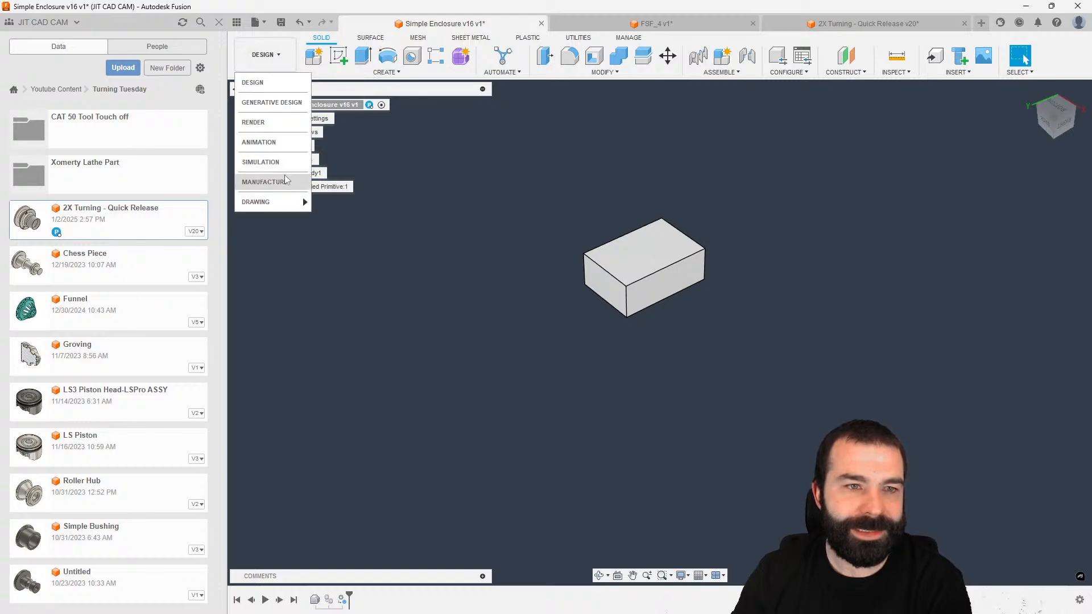
pyautogui.click(284, 181)
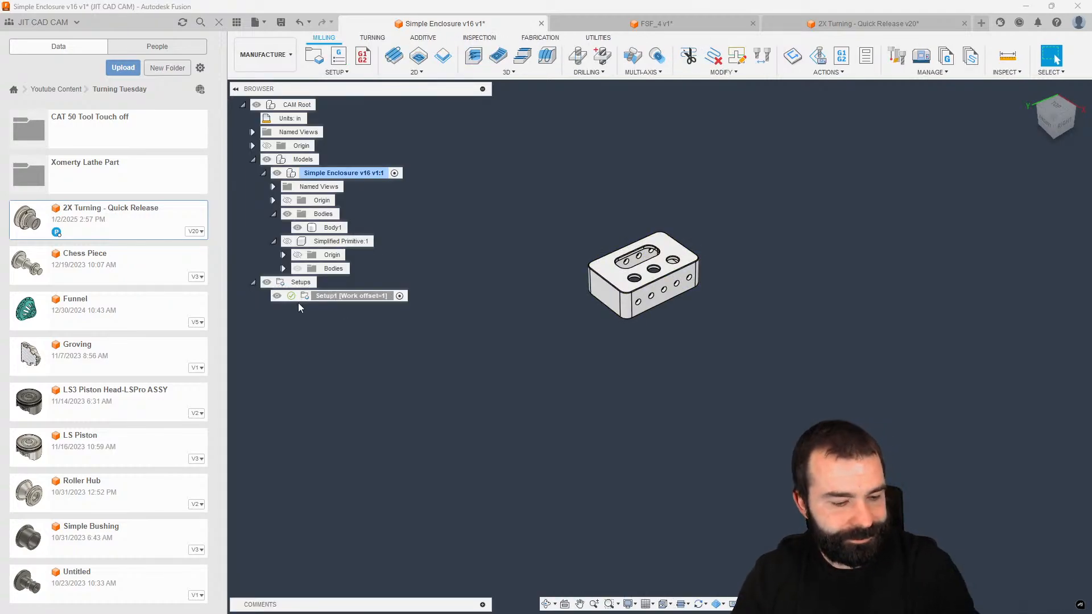
# Step: Try the From bounding solid stock mode again in Setup1, and discard the change
pyautogui.doubleClick(313, 297)
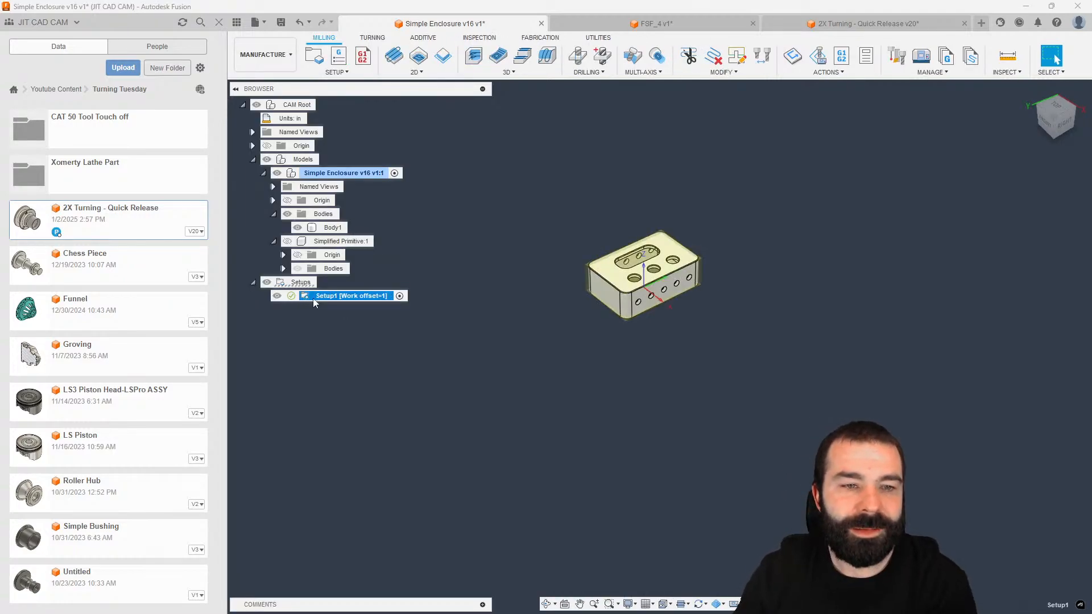
pyautogui.click(958, 174)
pyautogui.click(1031, 206)
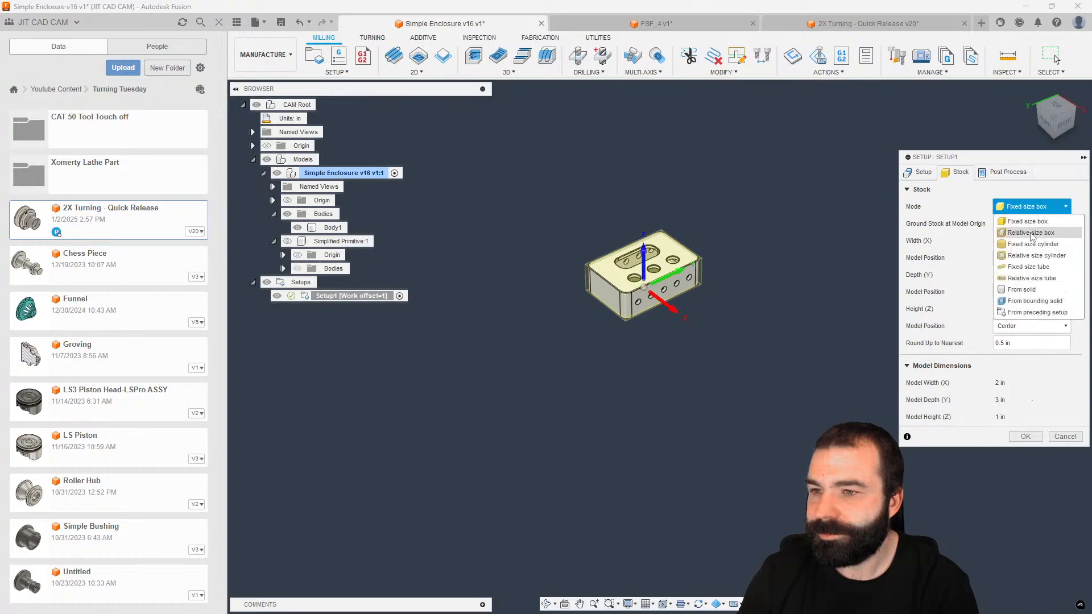
pyautogui.click(1031, 301)
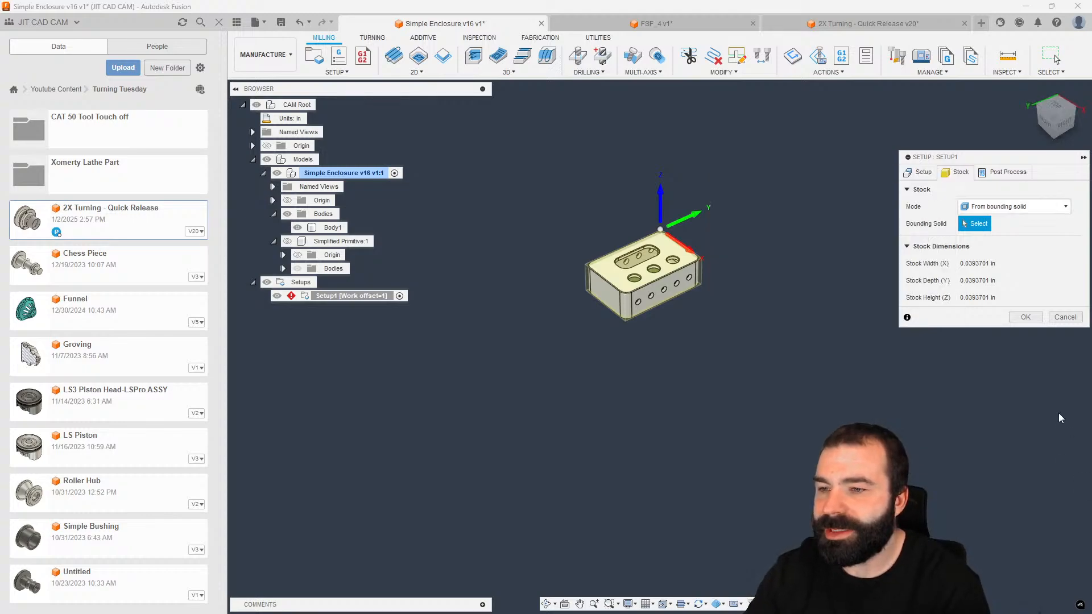
pyautogui.click(1065, 319)
pyautogui.click(708, 548)
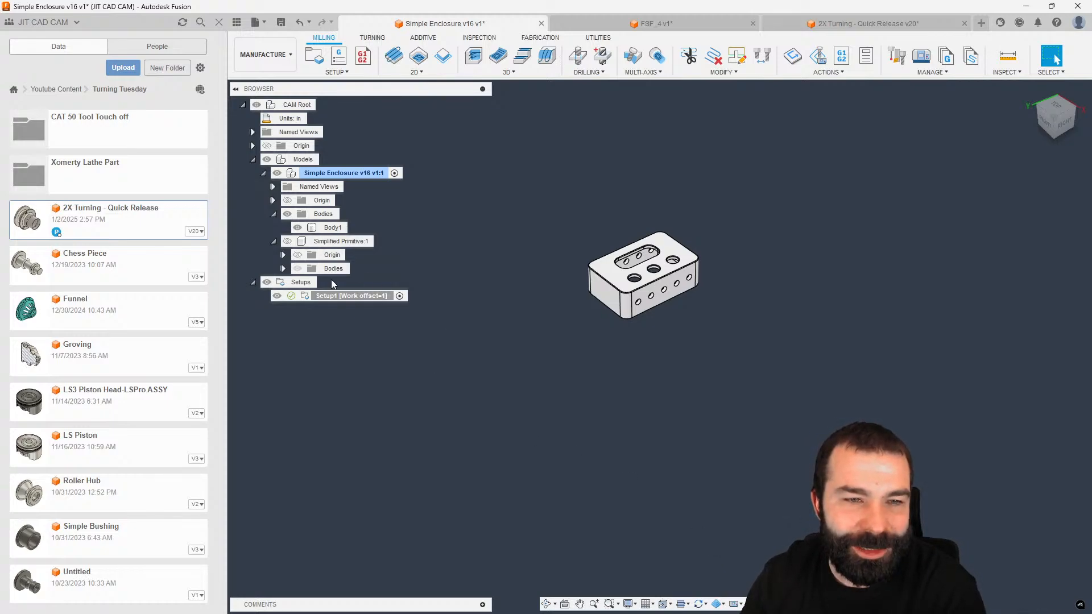
pyautogui.click(305, 297)
pyautogui.click(374, 311)
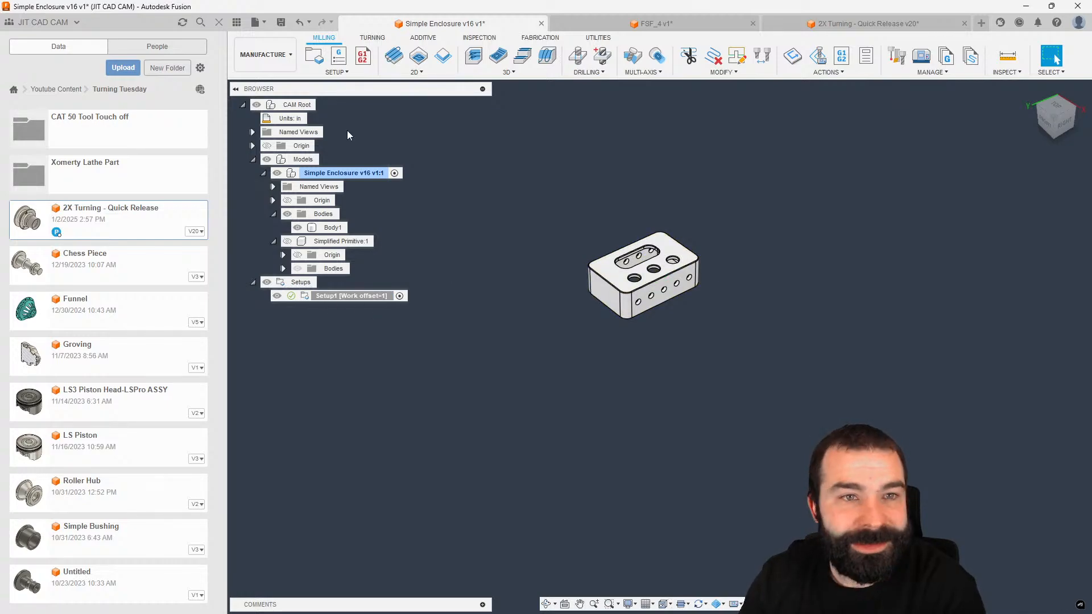
# Step: Create a manufacturing model of the Simple Enclosure and open it for editing with the Simplified Primitive component hidden
pyautogui.click(336, 72)
pyautogui.click(358, 156)
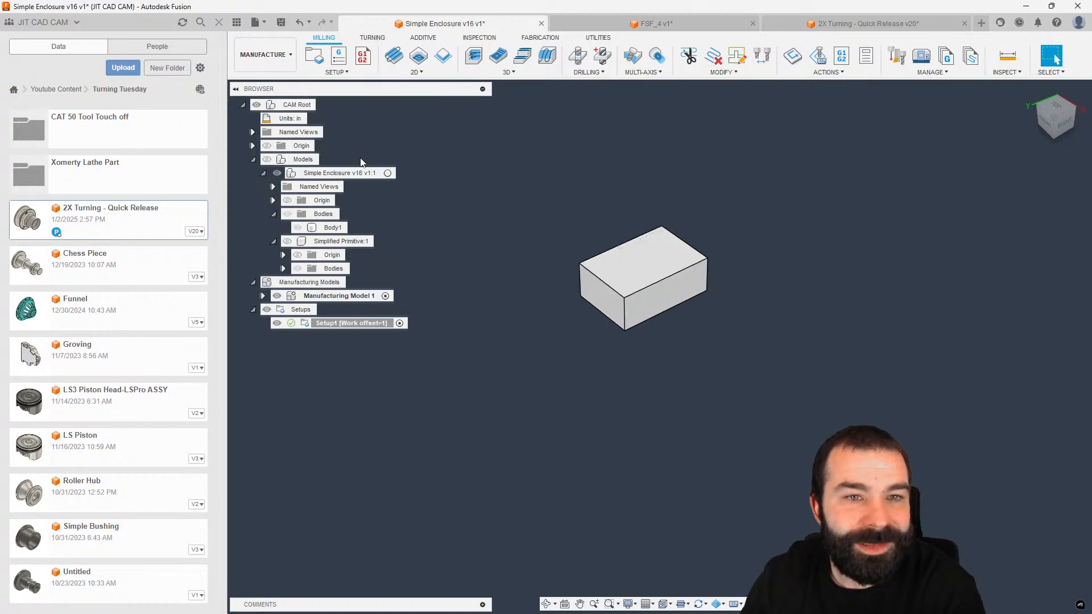
pyautogui.rightClick(310, 298)
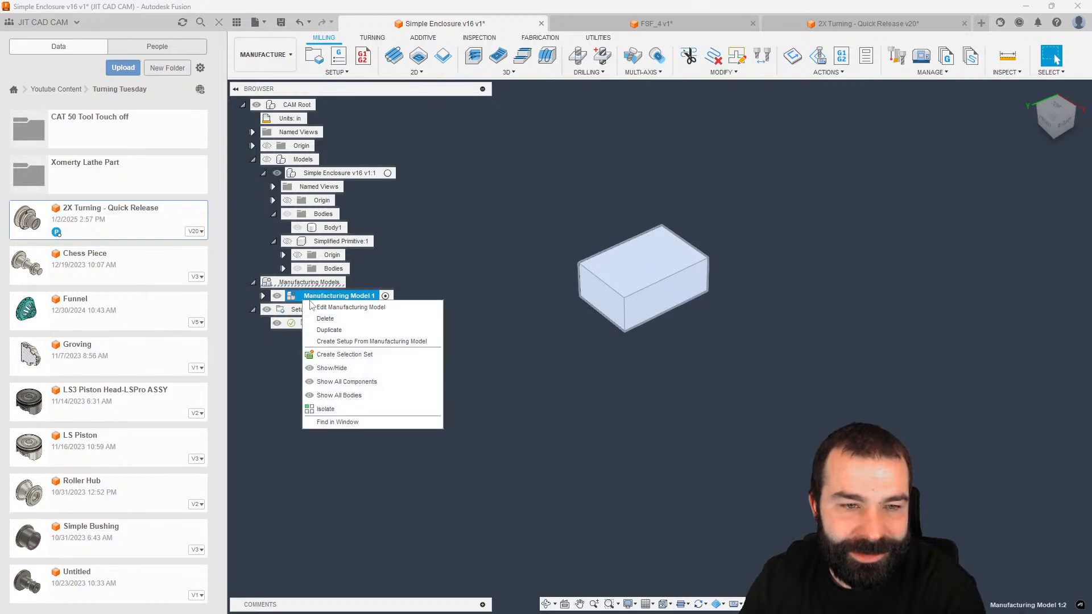
pyautogui.click(312, 307)
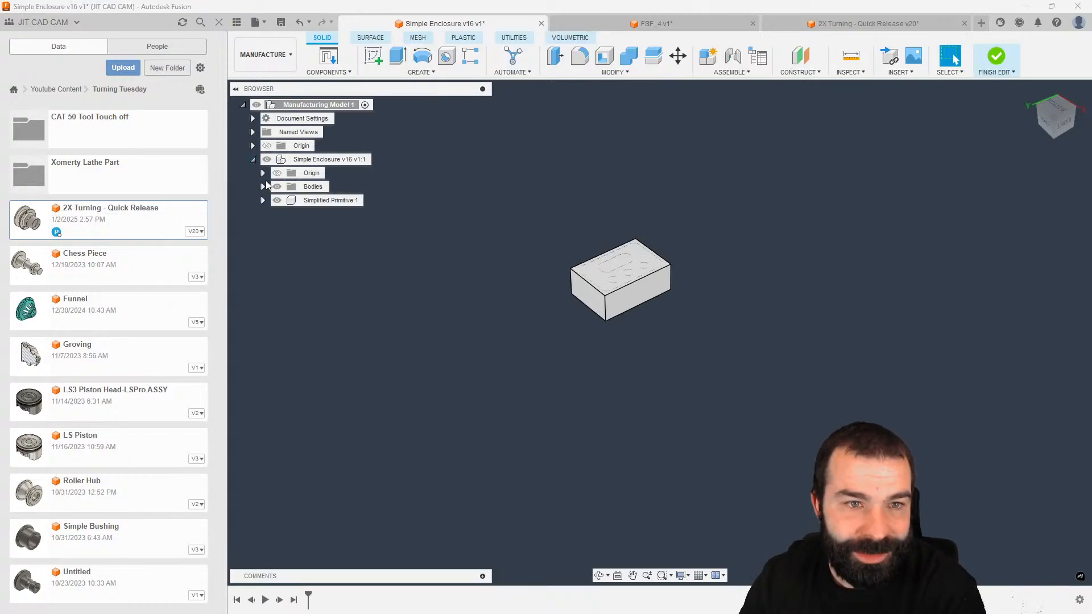
pyautogui.click(277, 201)
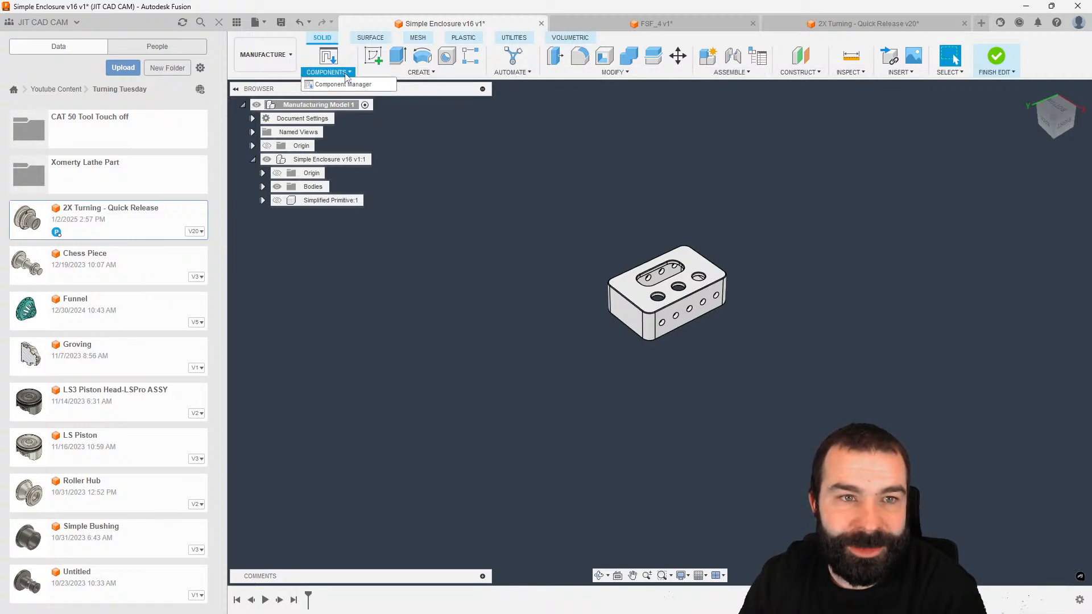
# Step: Look through the manufacturing model's creation, modification and volumetric commands for a bounding solid tool, and search the commands for "bou"
pyautogui.click(395, 73)
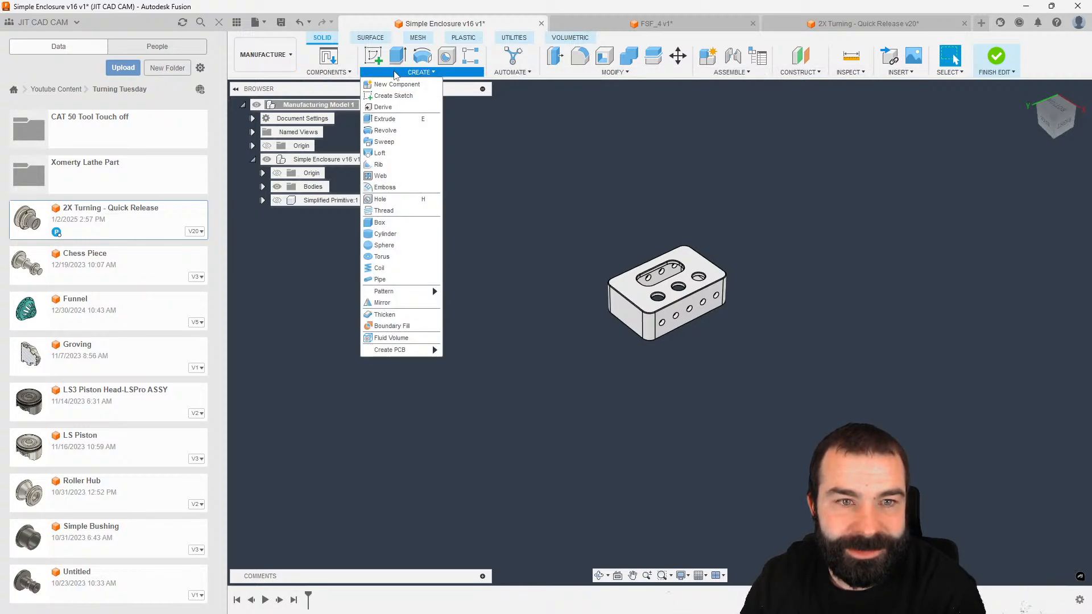
pyautogui.click(591, 73)
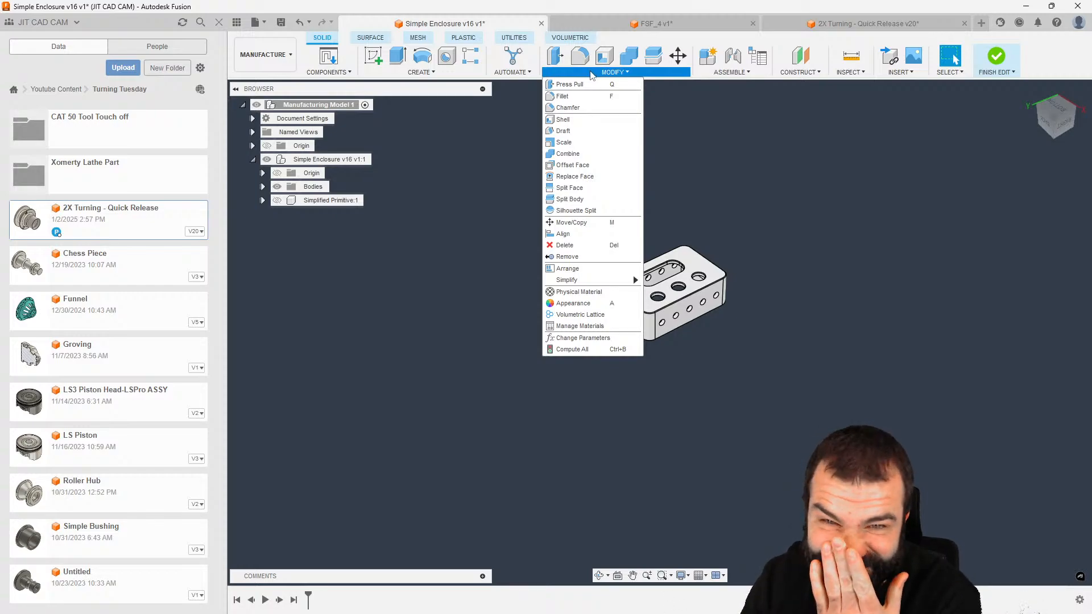
pyautogui.moveTo(718, 77)
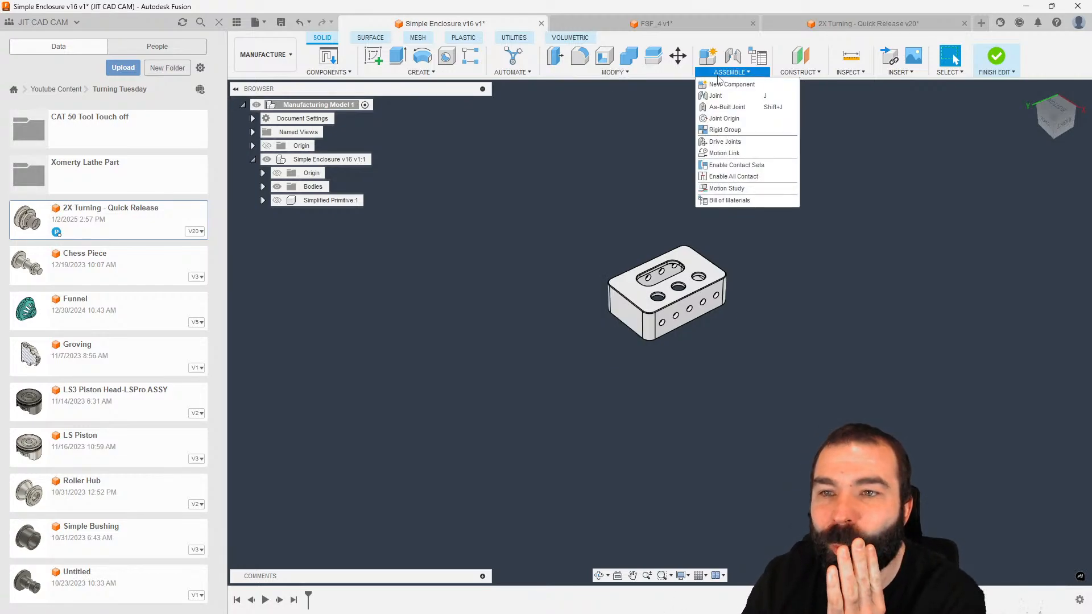
pyautogui.moveTo(806, 78)
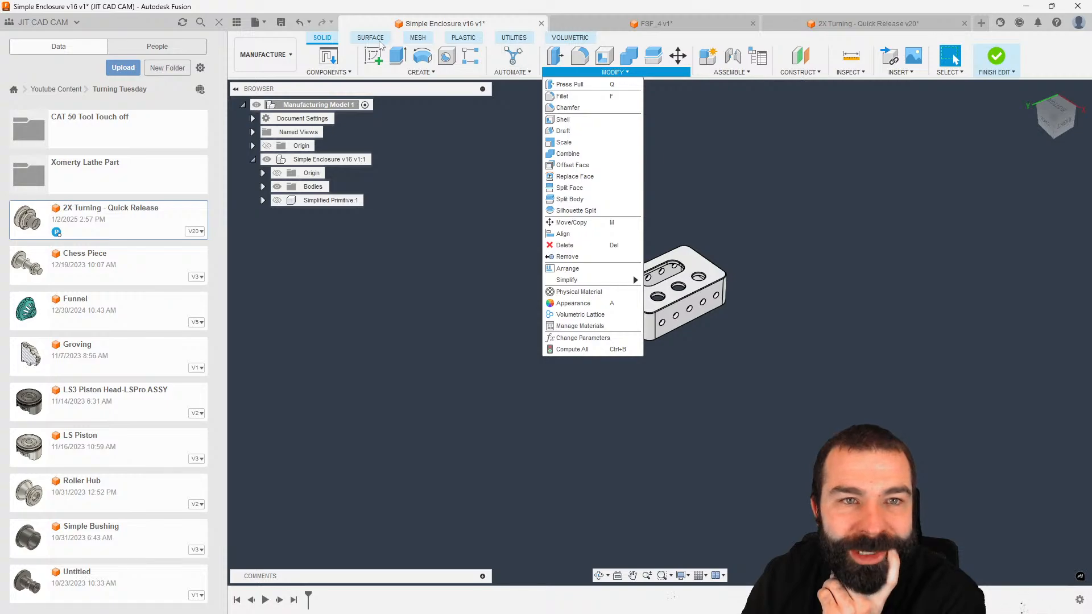
pyautogui.click(515, 37)
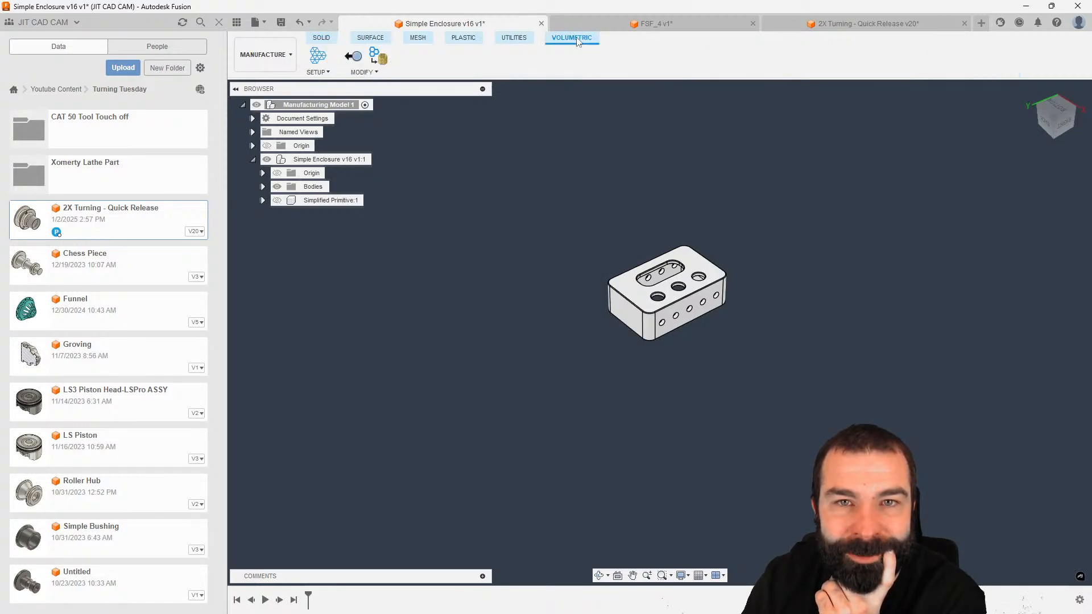
pyautogui.click(323, 39)
pyautogui.write('s')
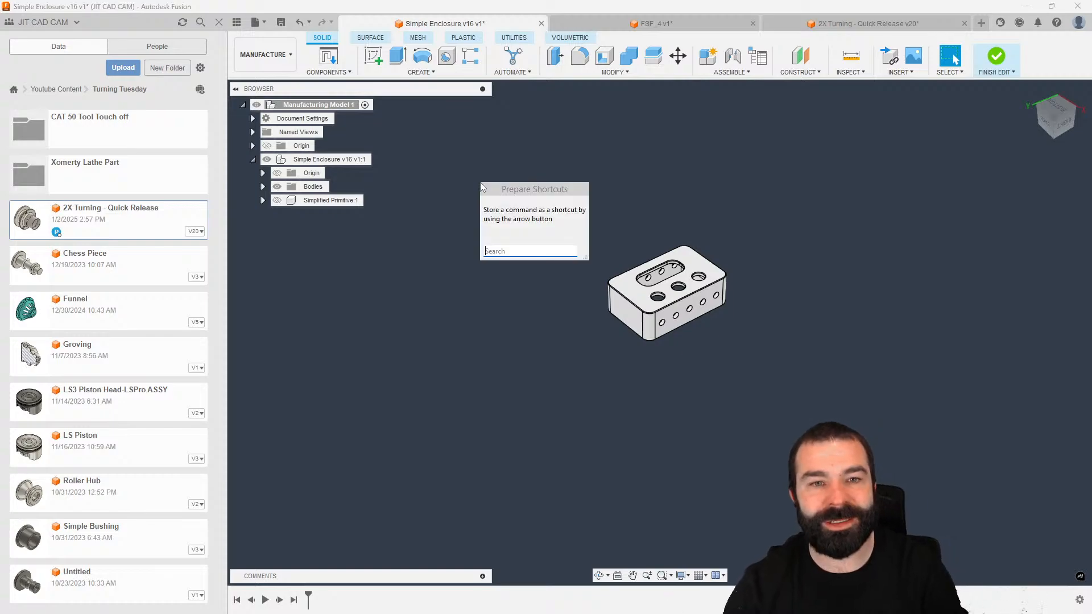
pyautogui.write('bou')
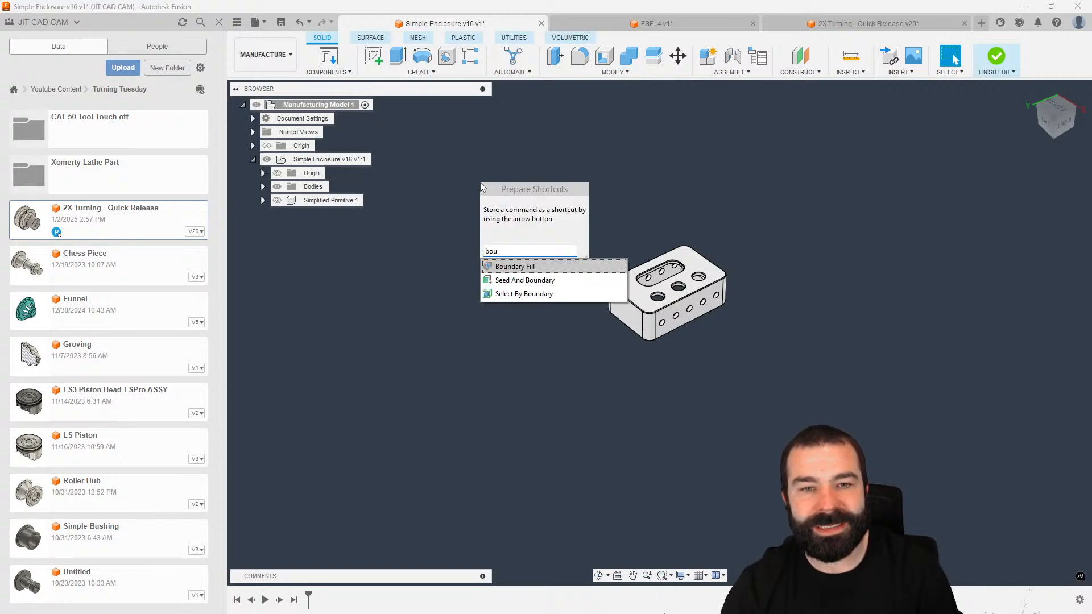
pyautogui.press('Escape')
pyautogui.press('Escape')
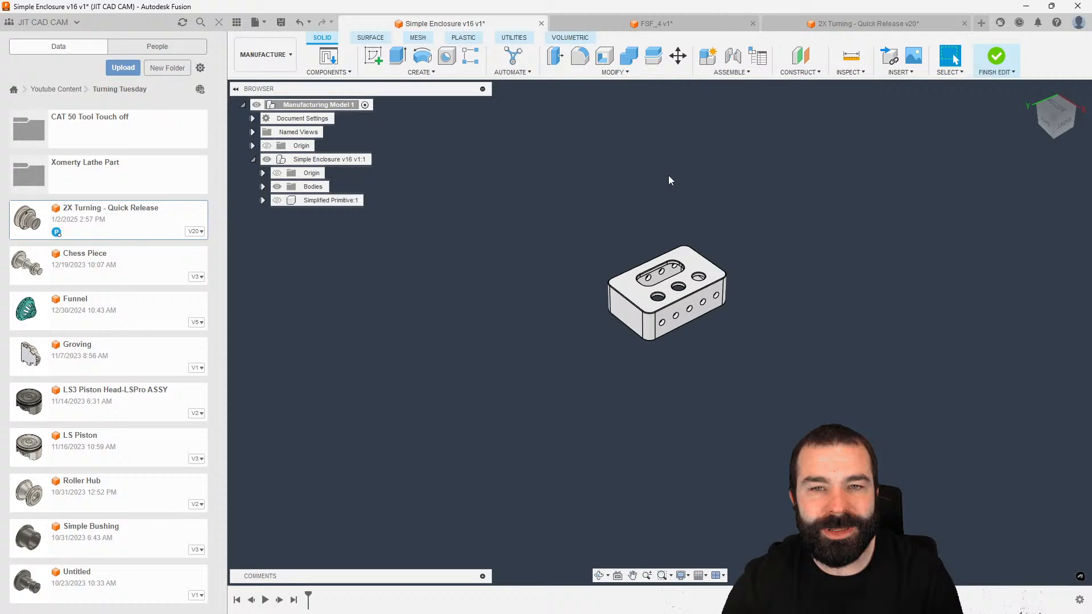
# Step: Examine the Object type and Primitive Shape options of the Replace With Primitives command, and cancel it
pyautogui.click(612, 72)
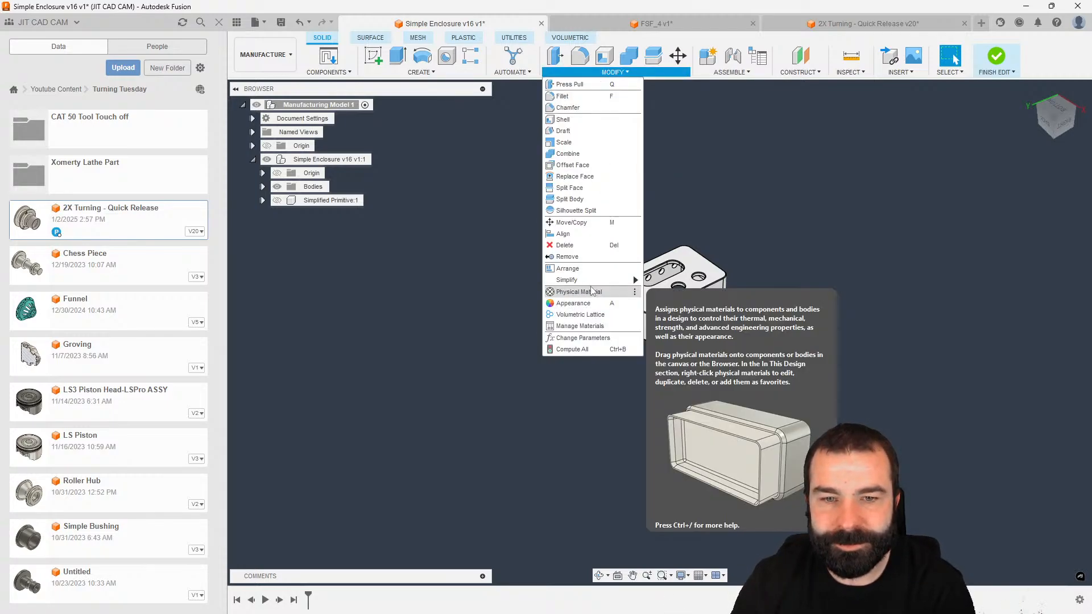
pyautogui.moveTo(594, 280)
pyautogui.click(677, 303)
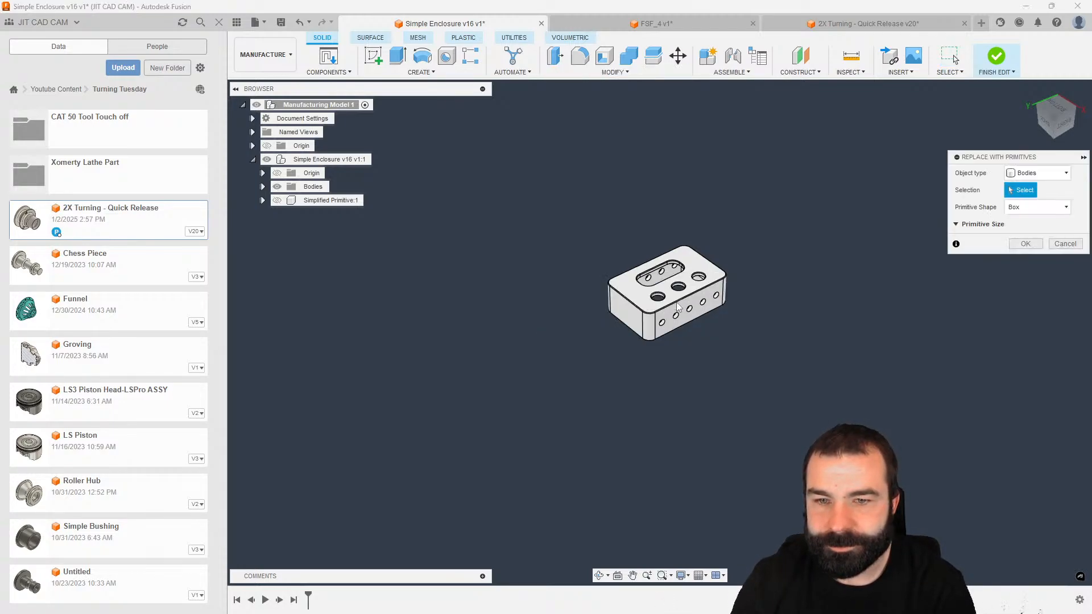
pyautogui.click(1037, 172)
pyautogui.click(1036, 172)
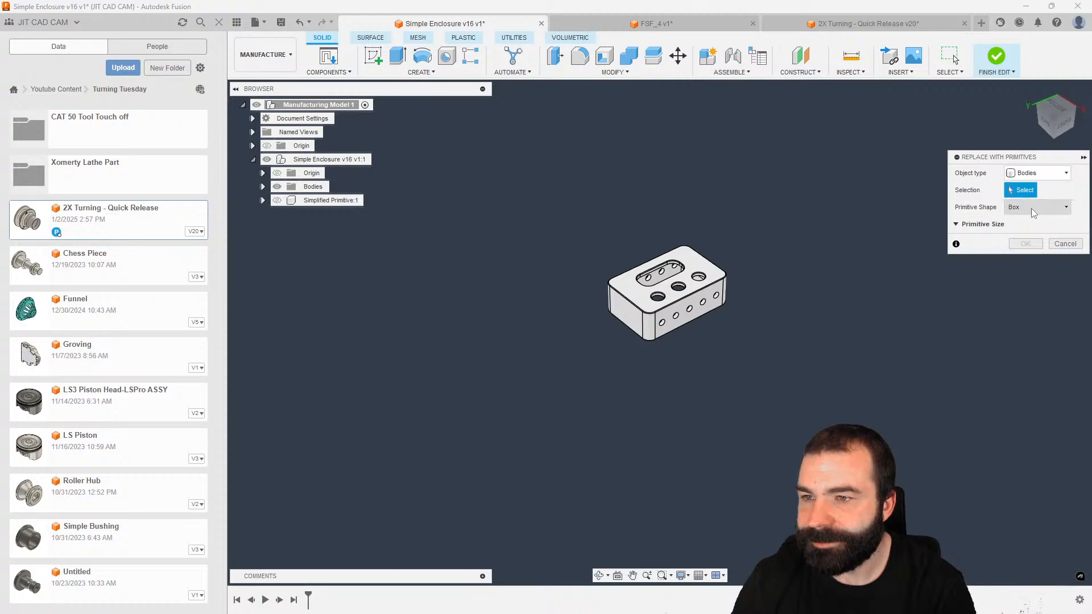
pyautogui.click(1034, 214)
pyautogui.click(1034, 214)
pyautogui.press('Escape')
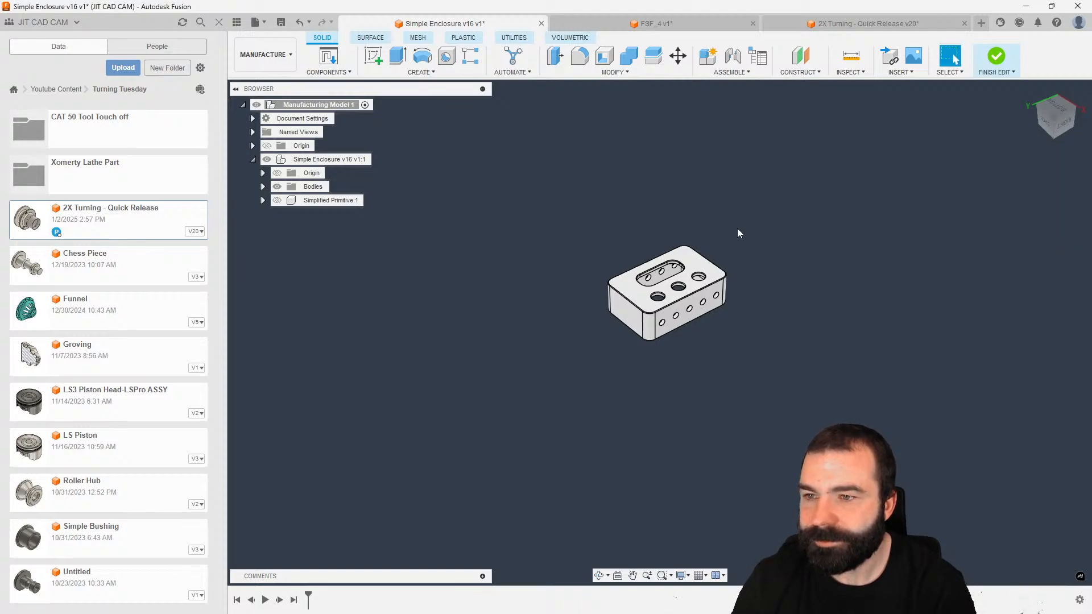
# Step: Check the simplification, arrangement and solid creation commands again for a way to make a bounding body
pyautogui.click(603, 71)
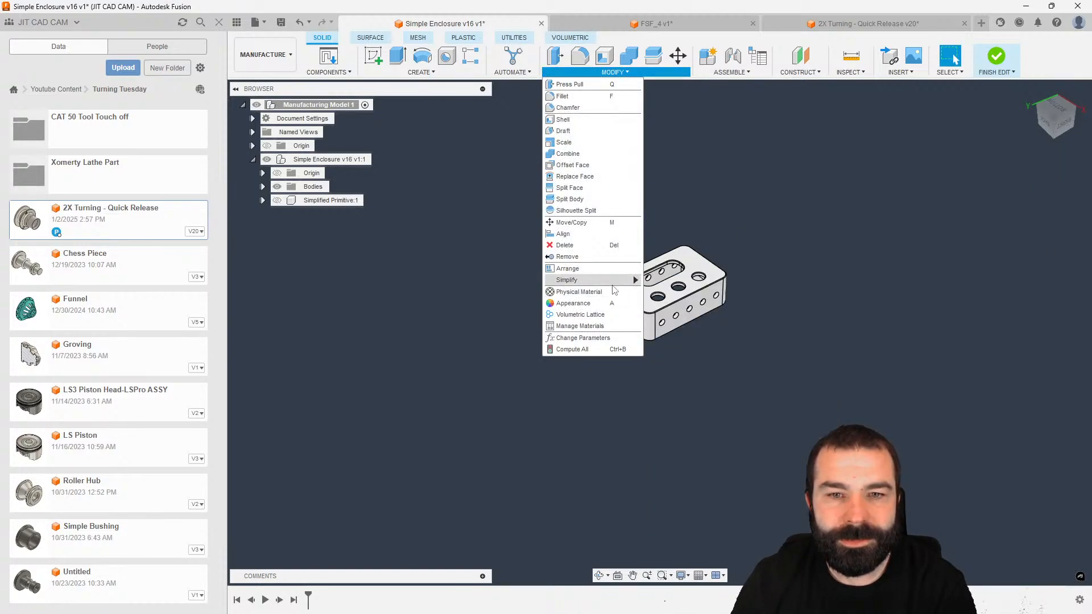
pyautogui.moveTo(623, 286)
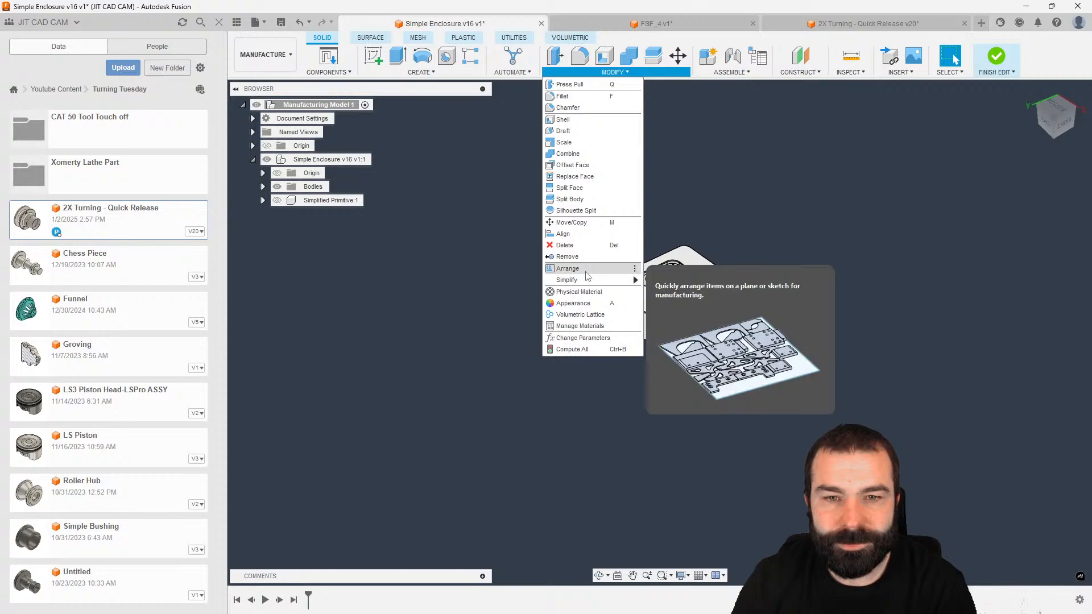
pyautogui.click(481, 255)
pyautogui.click(372, 75)
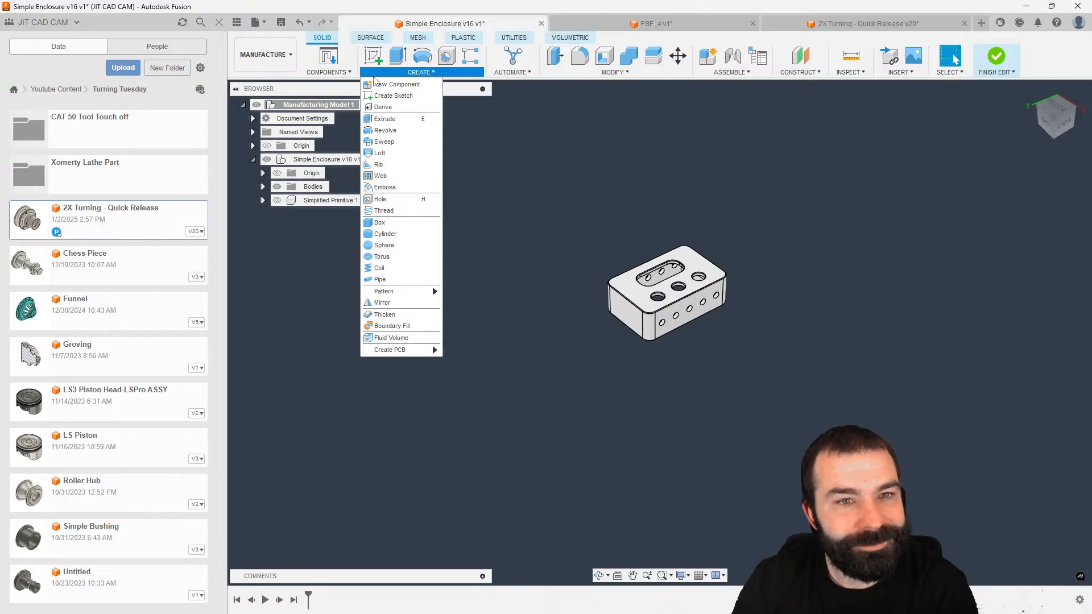
pyautogui.click(328, 57)
pyautogui.click(406, 72)
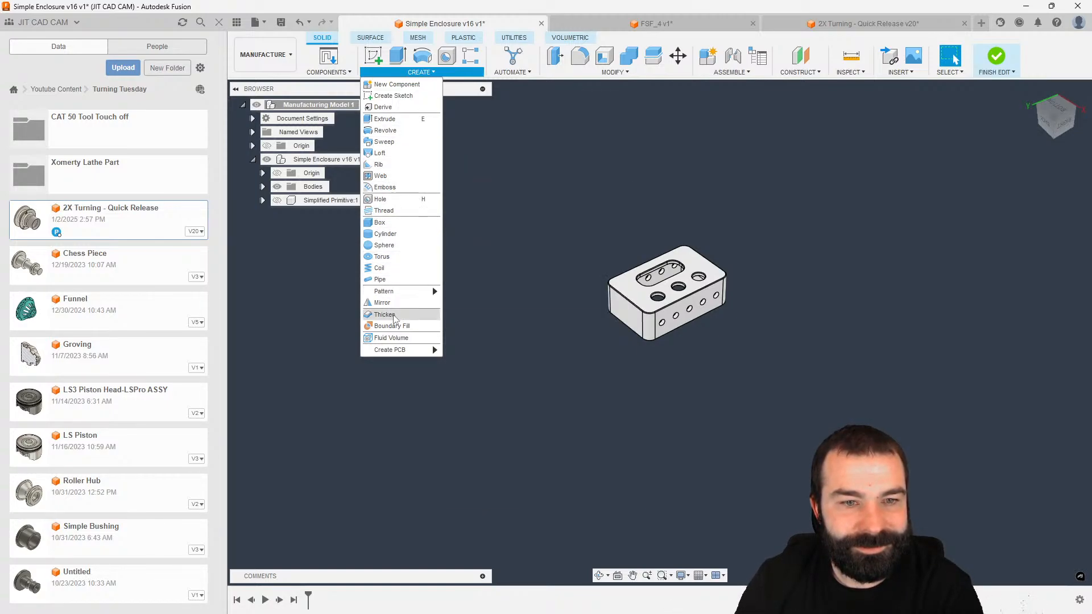
pyautogui.moveTo(410, 291)
# Step: Examine the components listed in the Component Manager, and cancel it
pyautogui.click(328, 66)
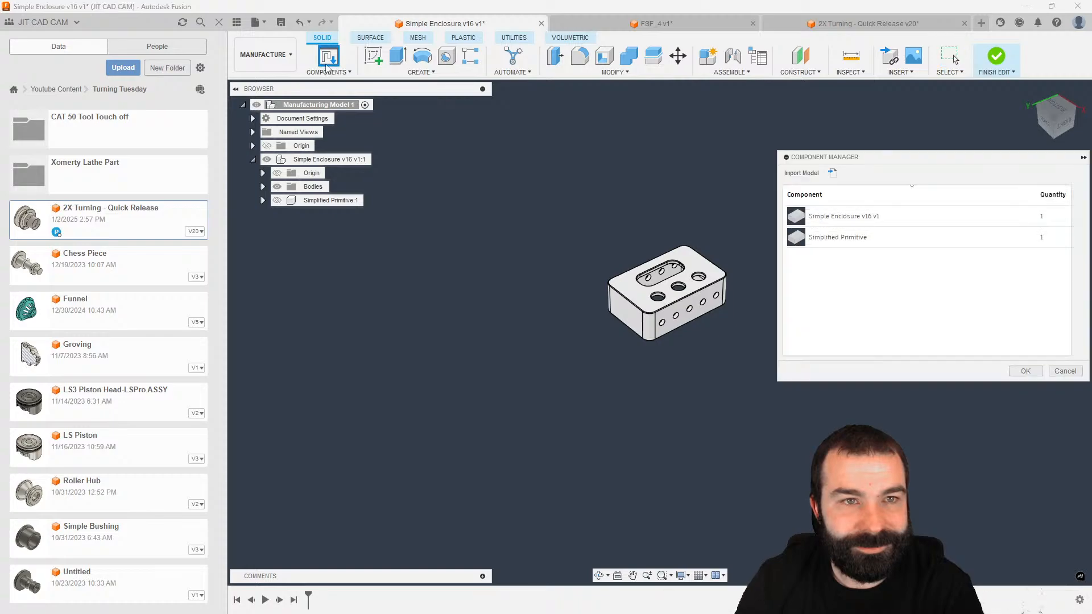
pyautogui.click(874, 223)
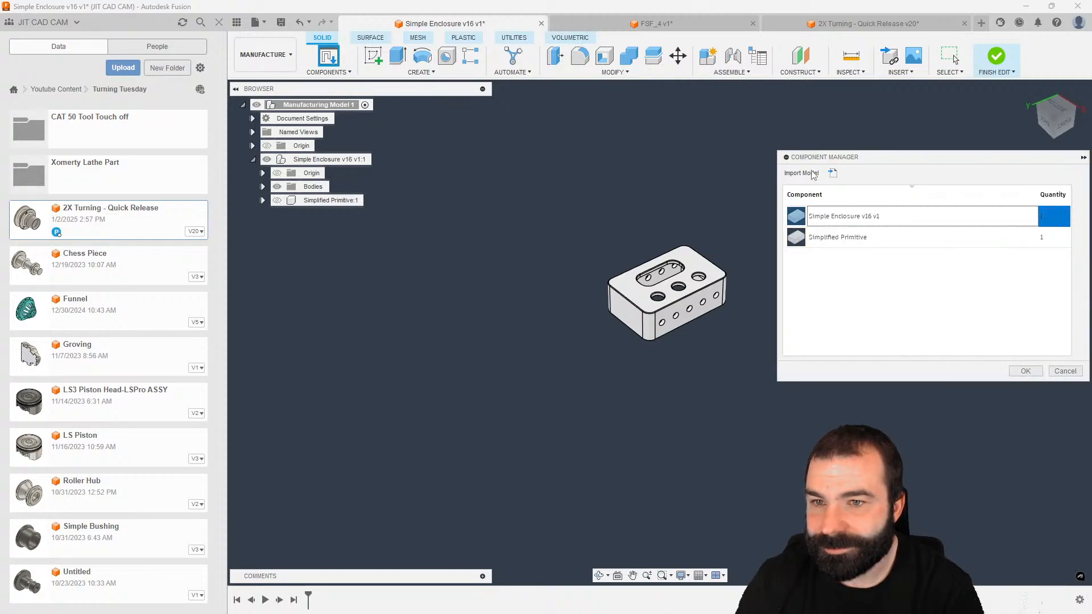
pyautogui.click(882, 308)
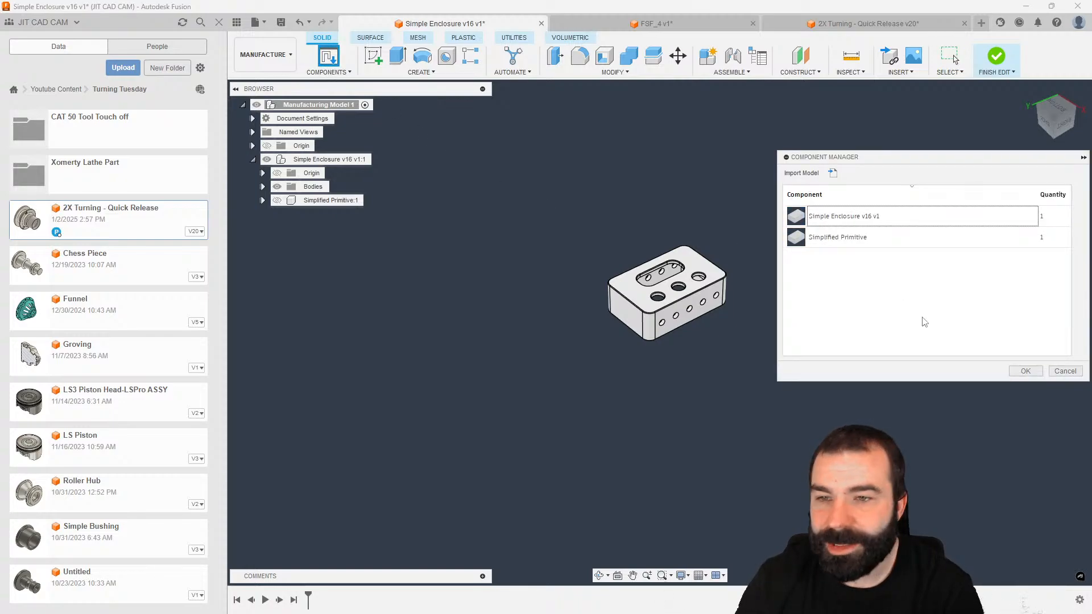
pyautogui.click(1065, 372)
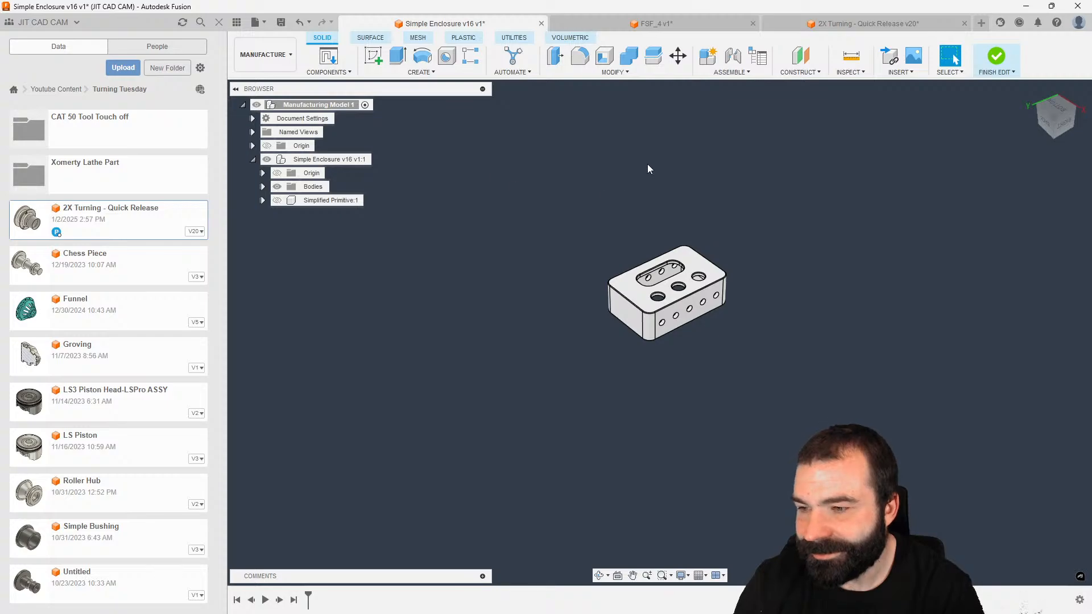
# Step: Look through the utilities, plastic, mesh, surface and solid commands, including modify, assemble, inspect and insert, for a bounding solid tool
pyautogui.click(517, 39)
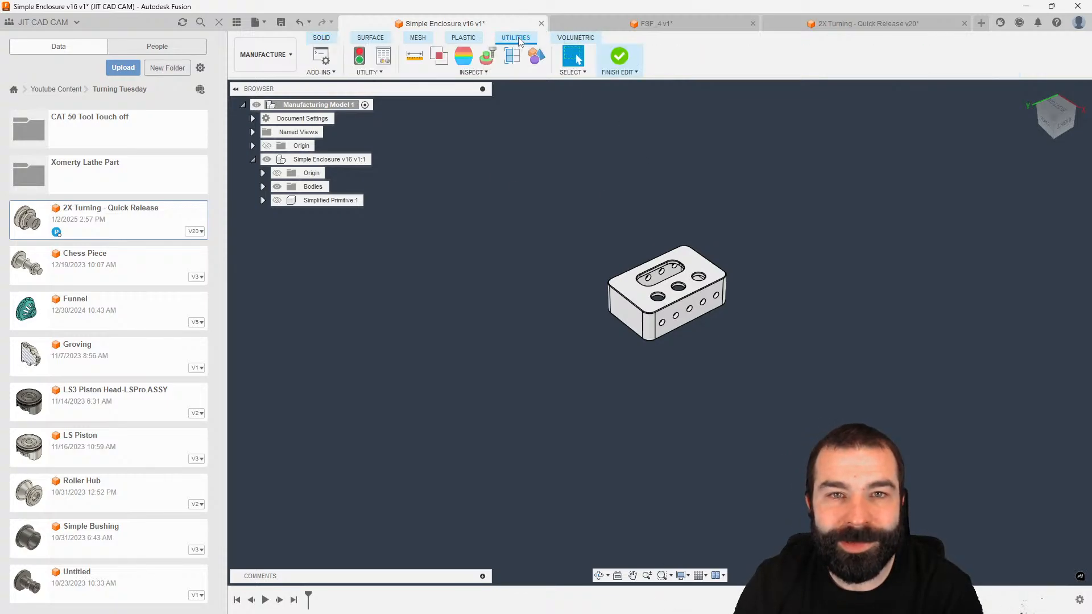
pyautogui.click(474, 40)
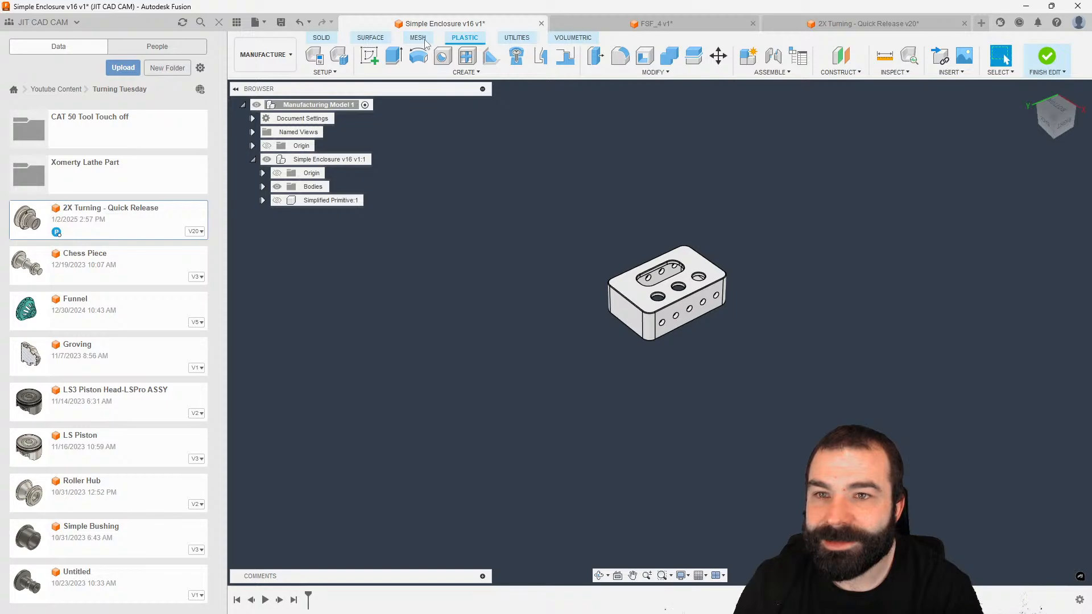
pyautogui.click(420, 40)
pyautogui.click(370, 38)
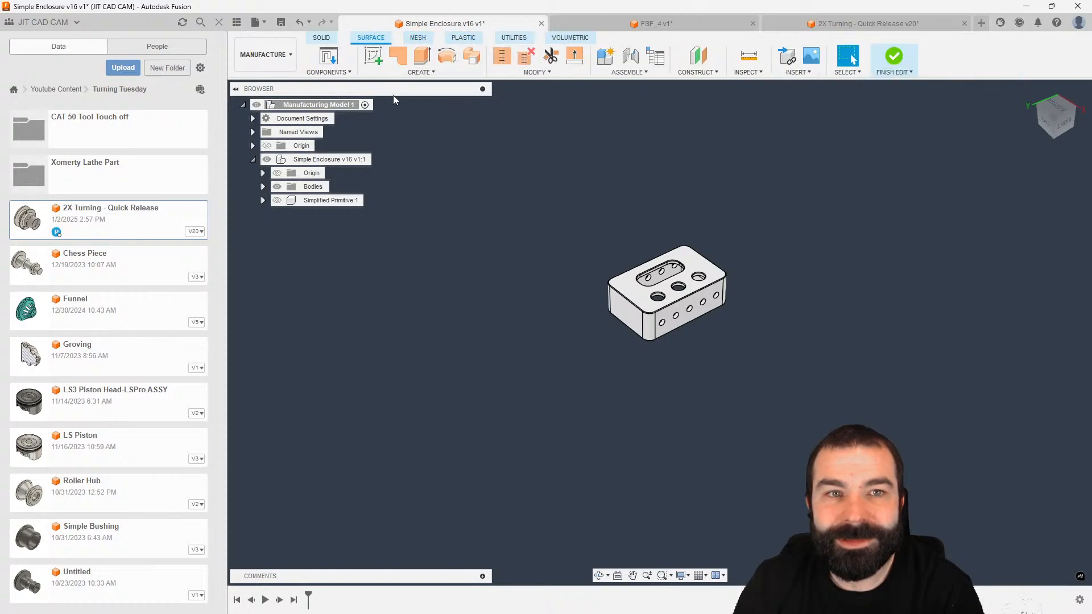
pyautogui.click(332, 42)
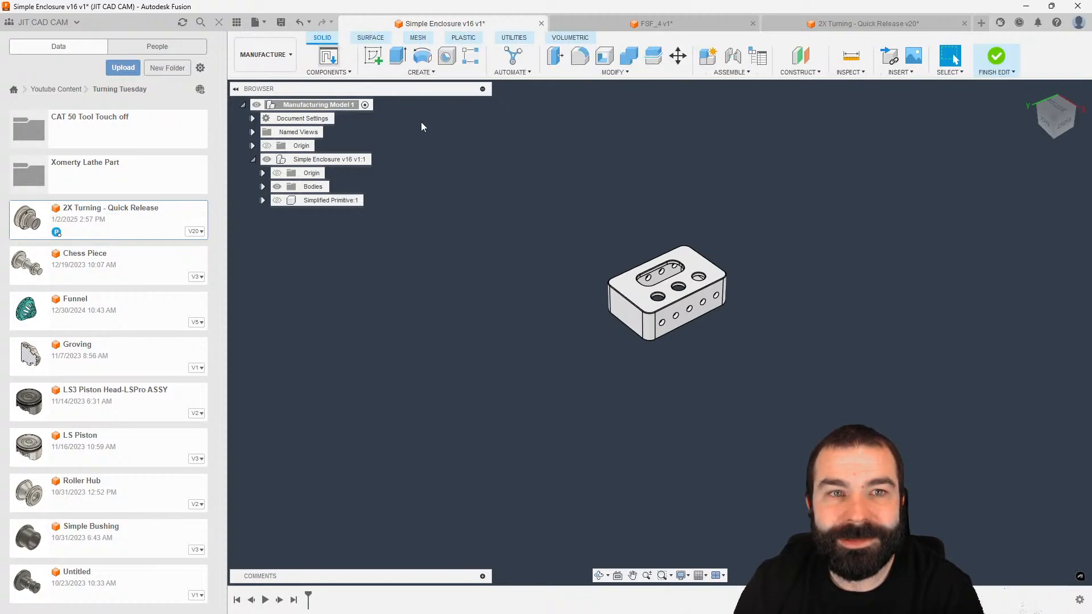
pyautogui.click(428, 74)
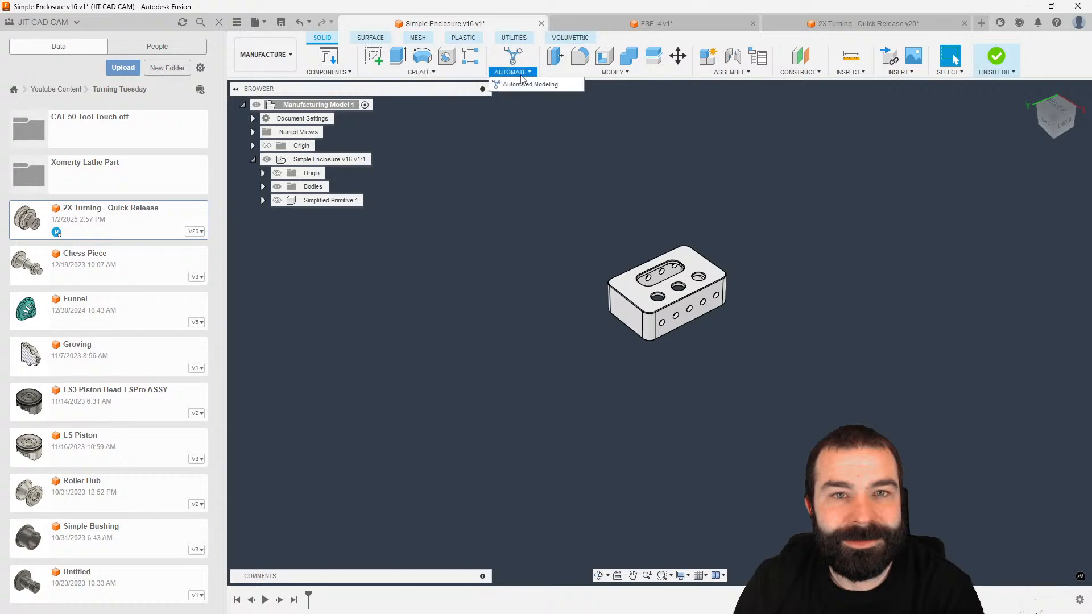
pyautogui.click(594, 72)
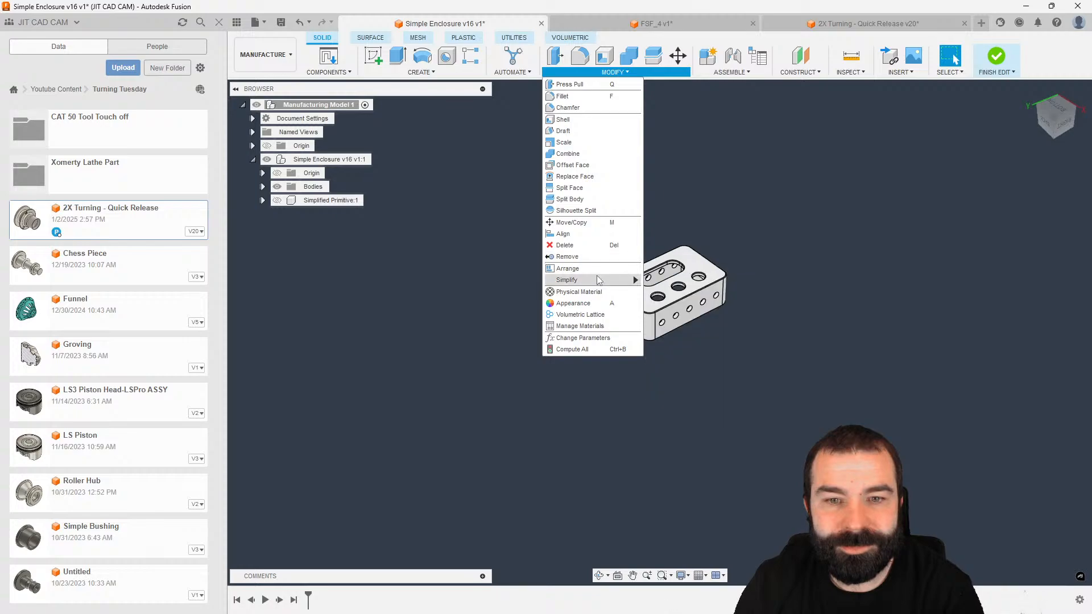
pyautogui.click(730, 72)
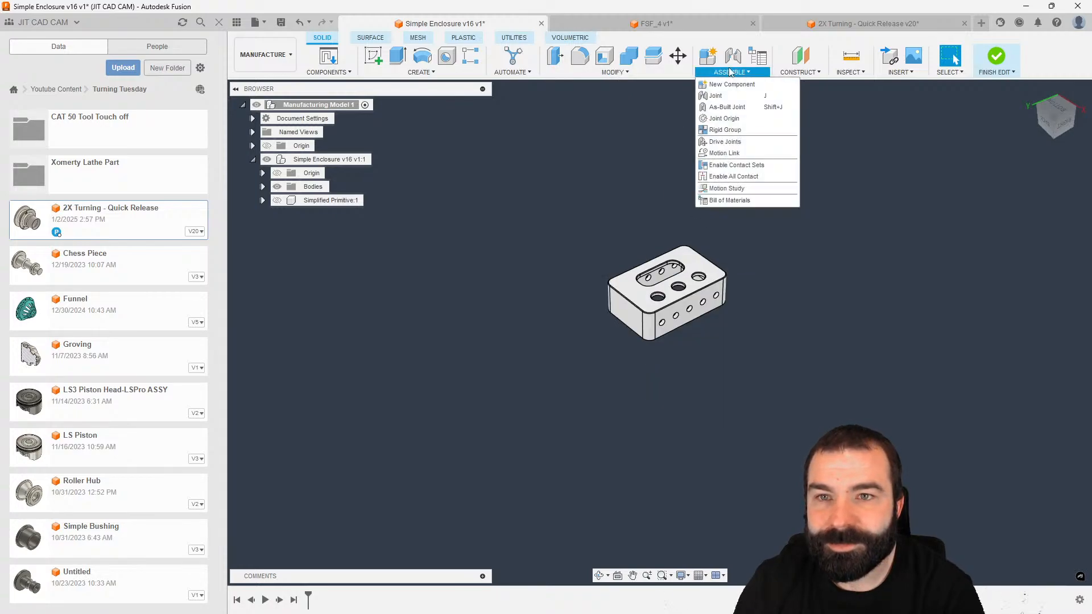
pyautogui.click(840, 74)
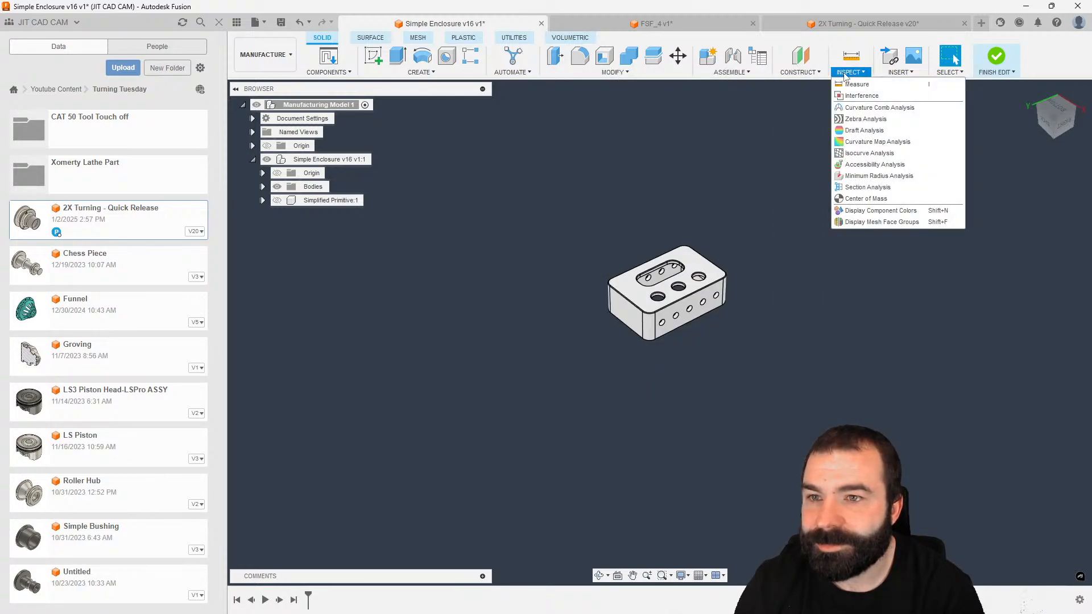
pyautogui.click(910, 72)
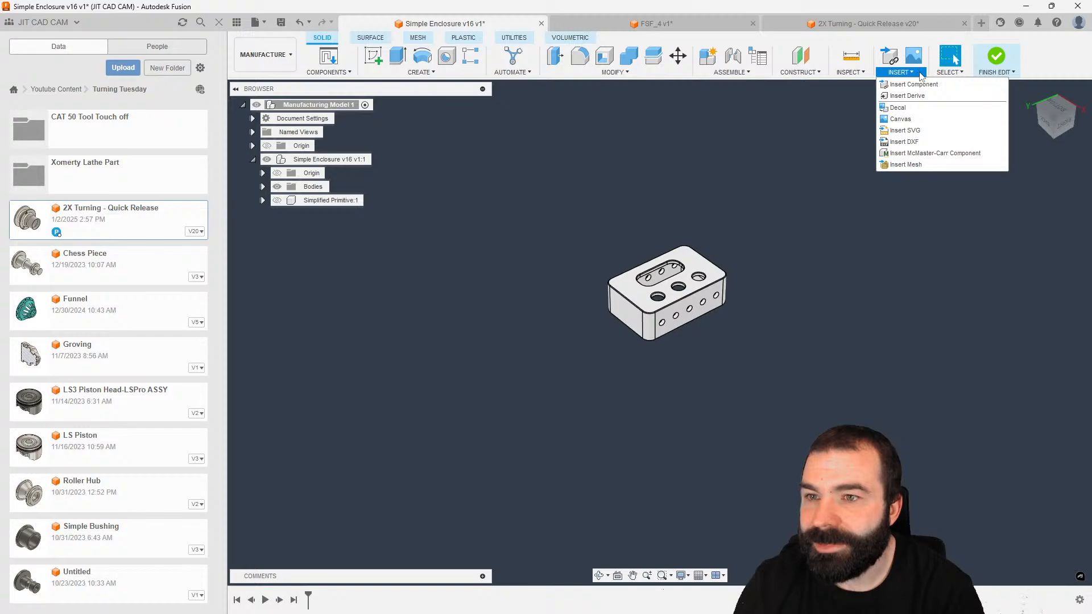
# Step: Finish editing the manufacturing model and look through the milling, additive, inspection and utility commands for a bounding solid tool
pyautogui.click(997, 72)
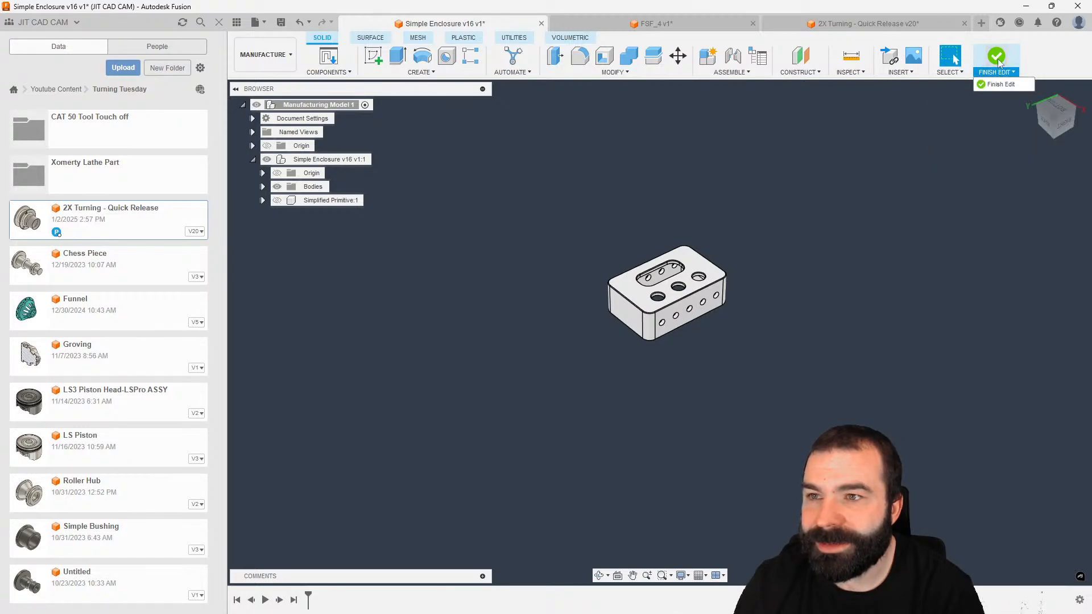
pyautogui.click(998, 85)
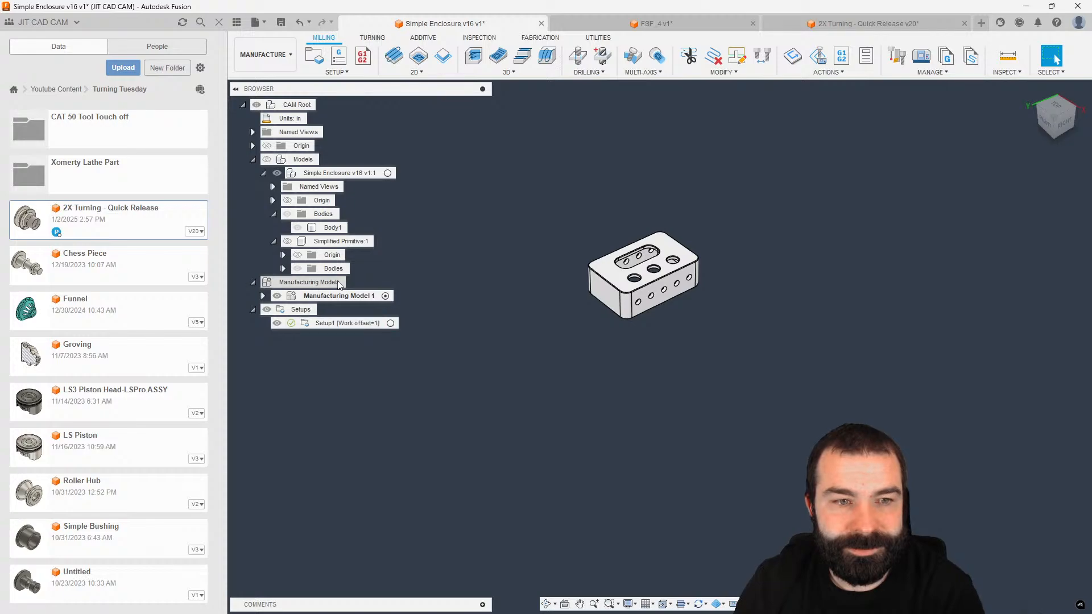
pyautogui.click(420, 73)
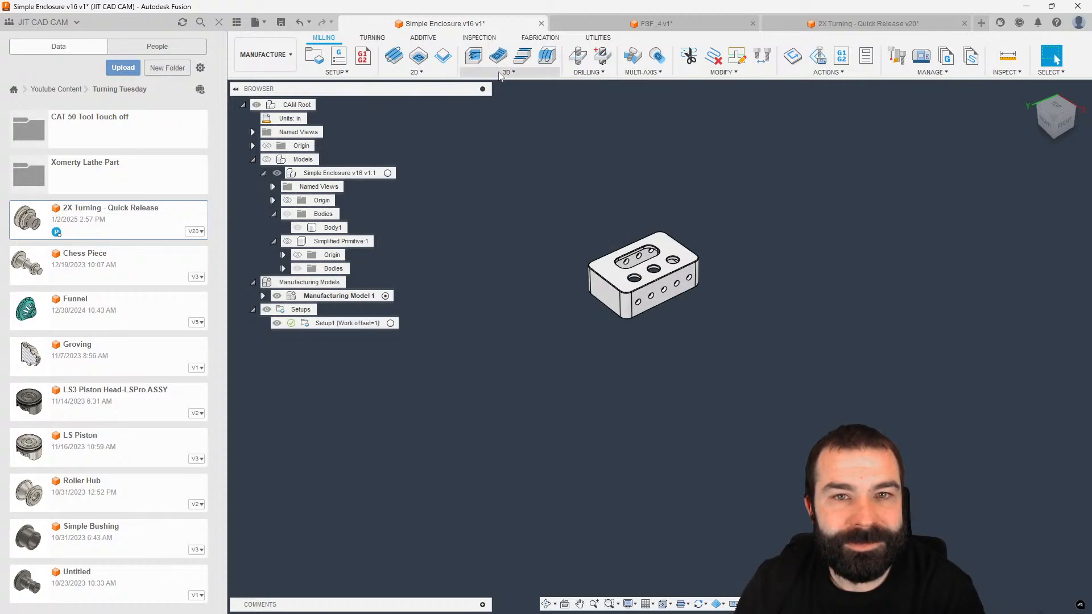
pyautogui.click(722, 72)
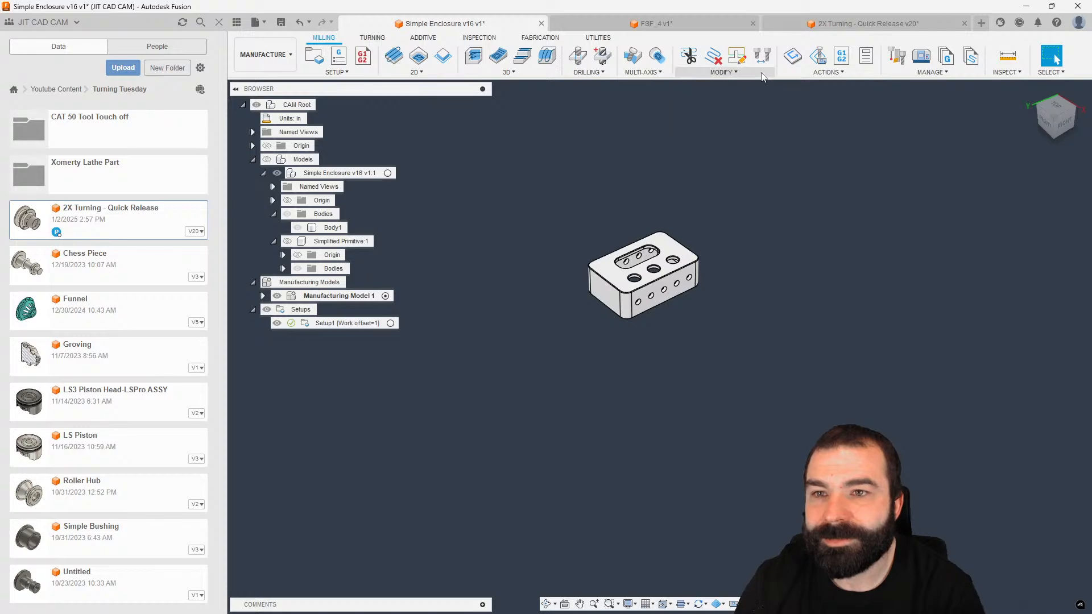
pyautogui.click(829, 72)
pyautogui.click(941, 73)
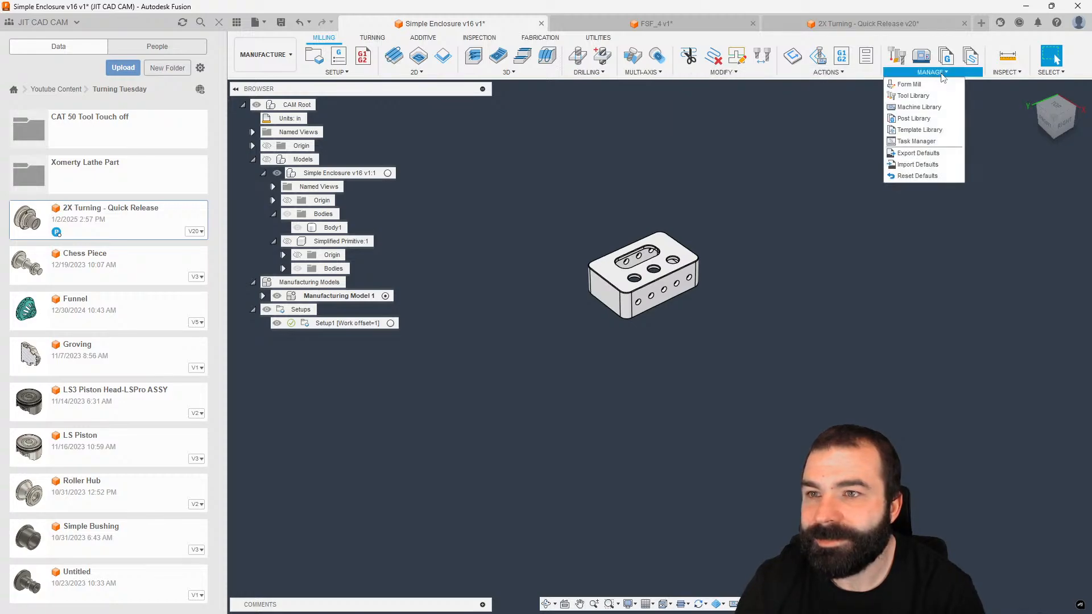
pyautogui.click(424, 38)
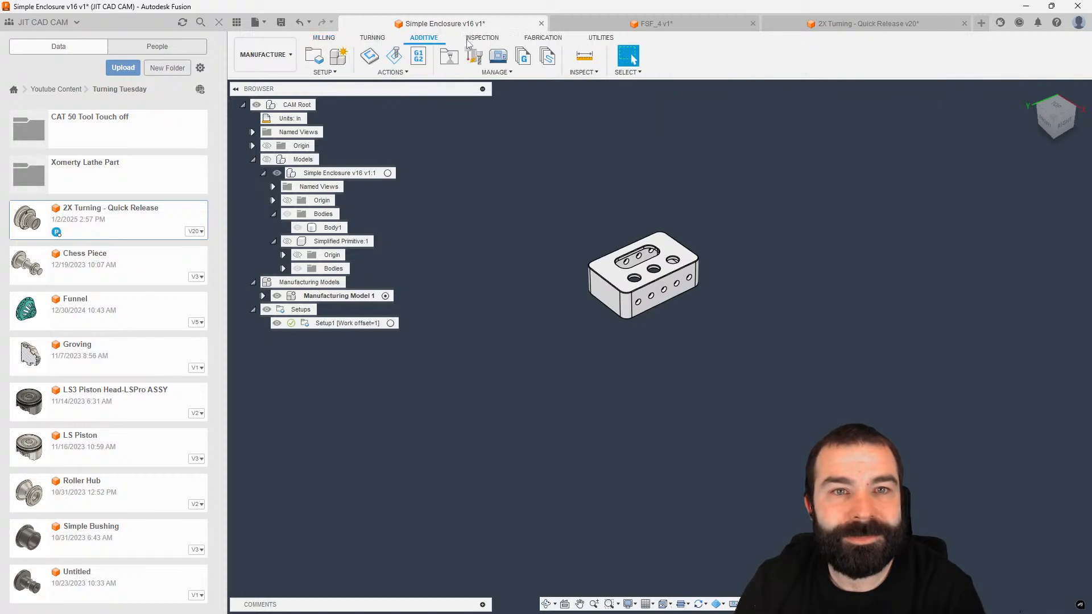
pyautogui.click(469, 40)
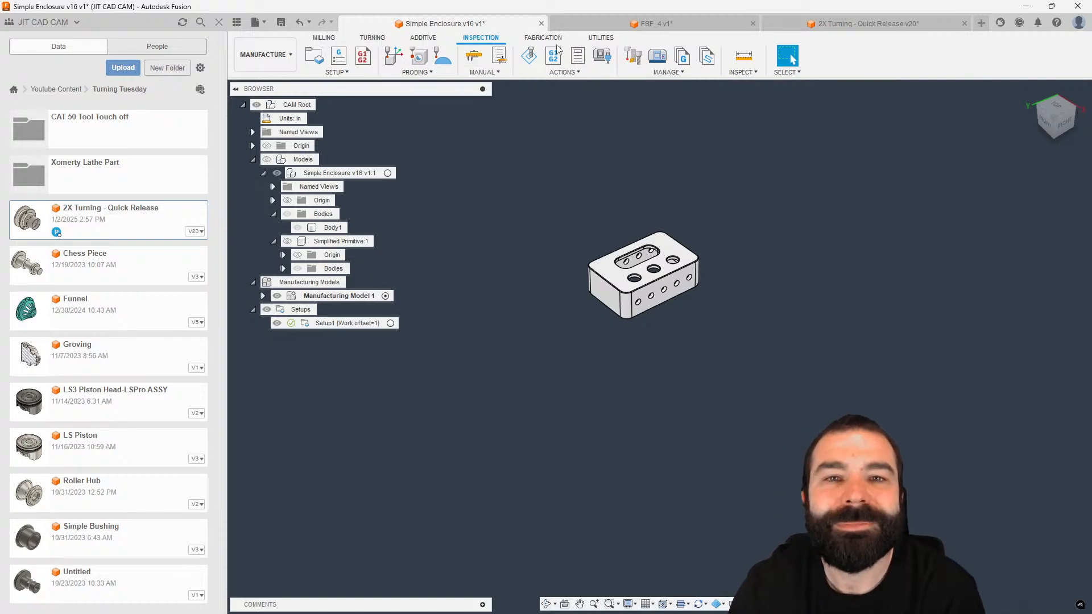
pyautogui.click(604, 38)
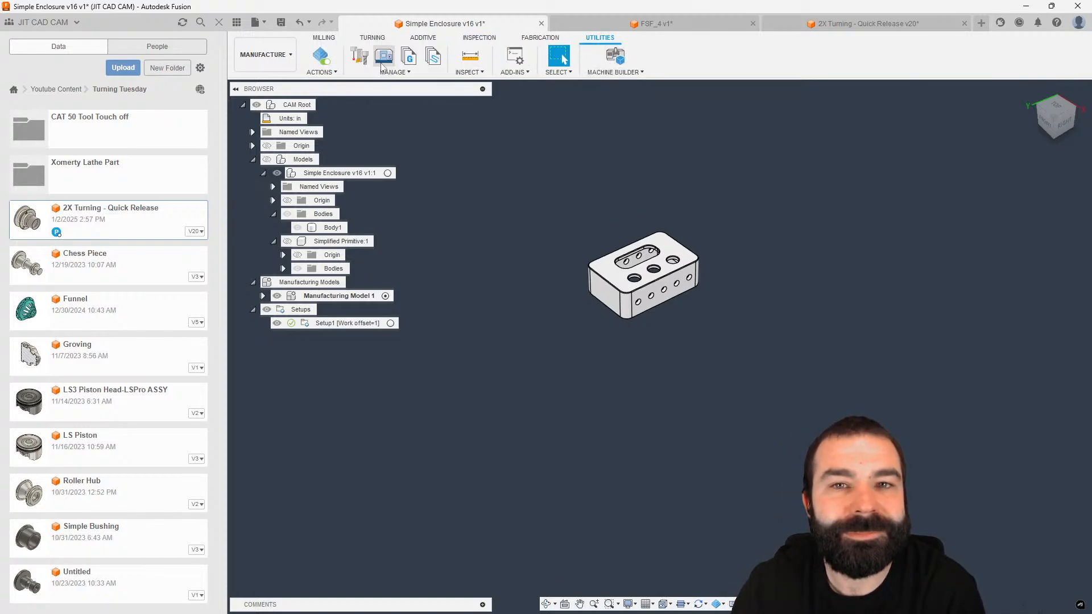
pyautogui.click(326, 38)
pyautogui.click(338, 72)
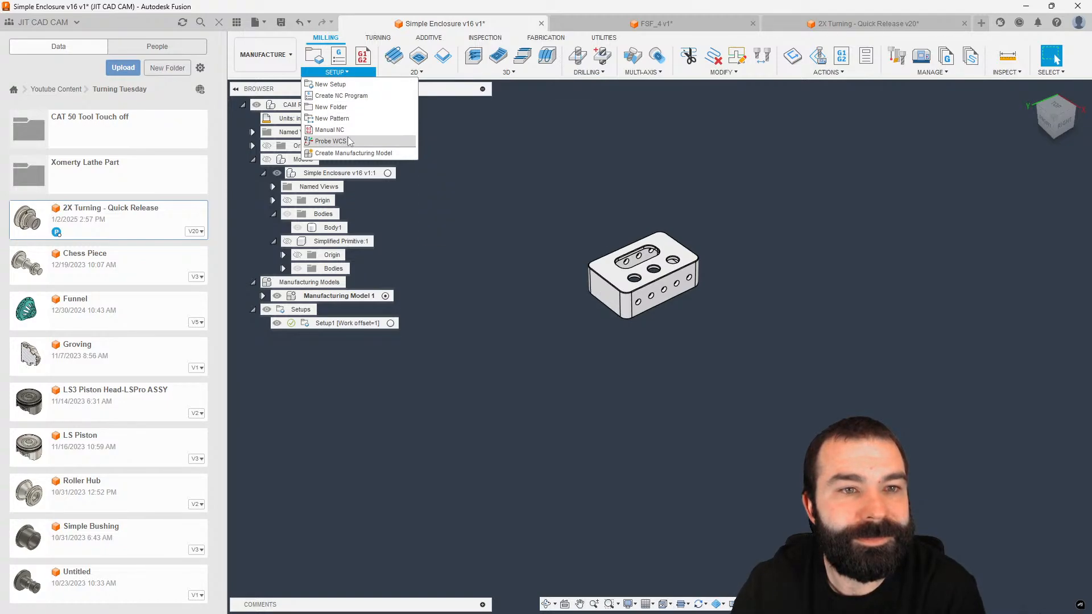
pyautogui.click(452, 166)
# Step: Examine the From bounding solid stock mode and its Bounding Solid selection in Setup1, and cancel the setup edit
pyautogui.doubleClick(312, 329)
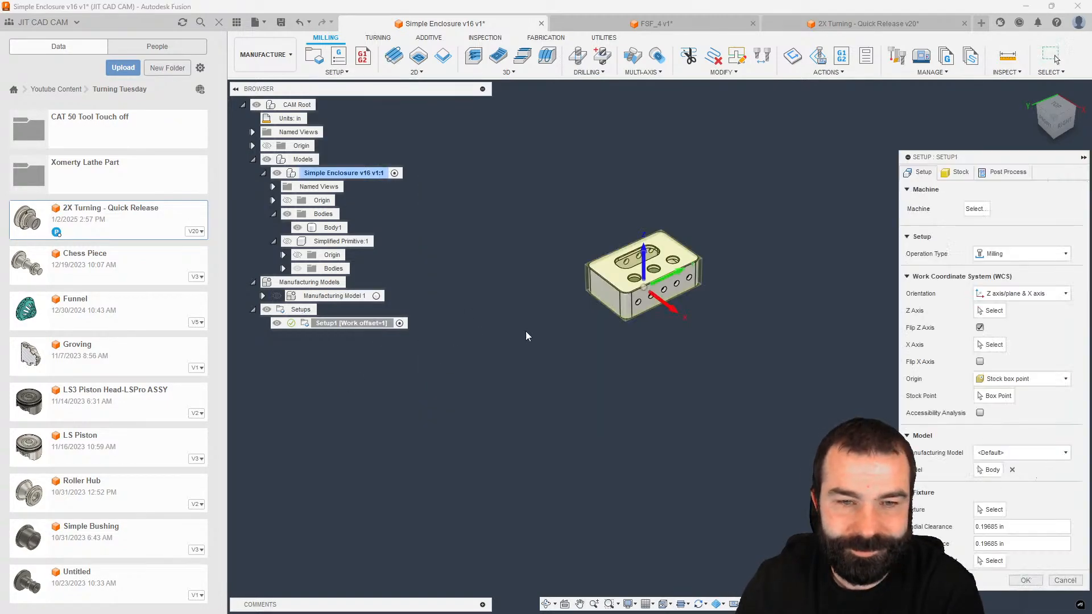
pyautogui.click(957, 172)
pyautogui.click(1032, 206)
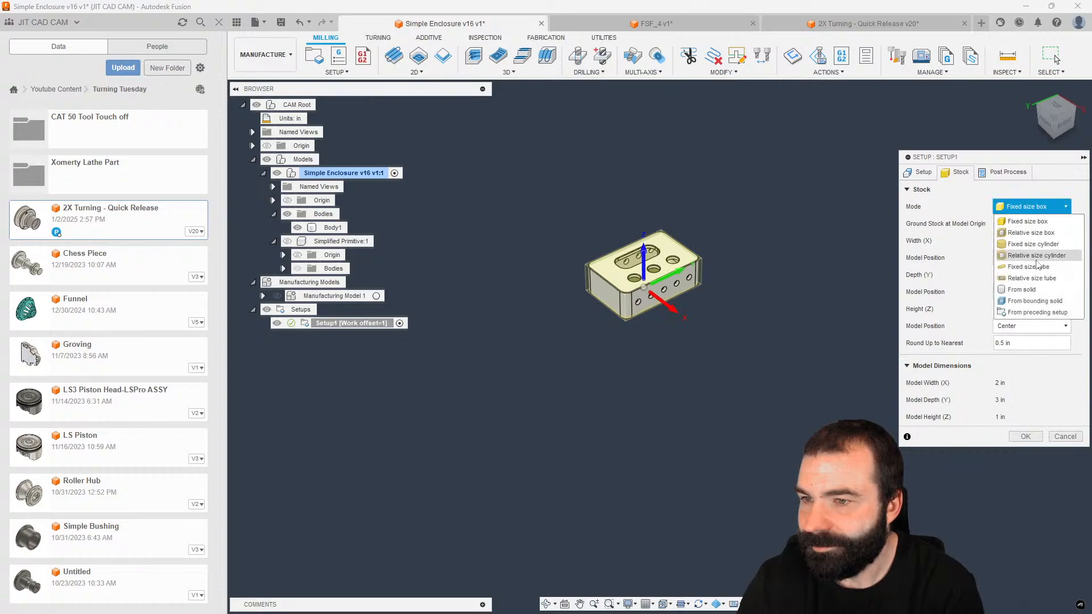
pyautogui.click(1024, 290)
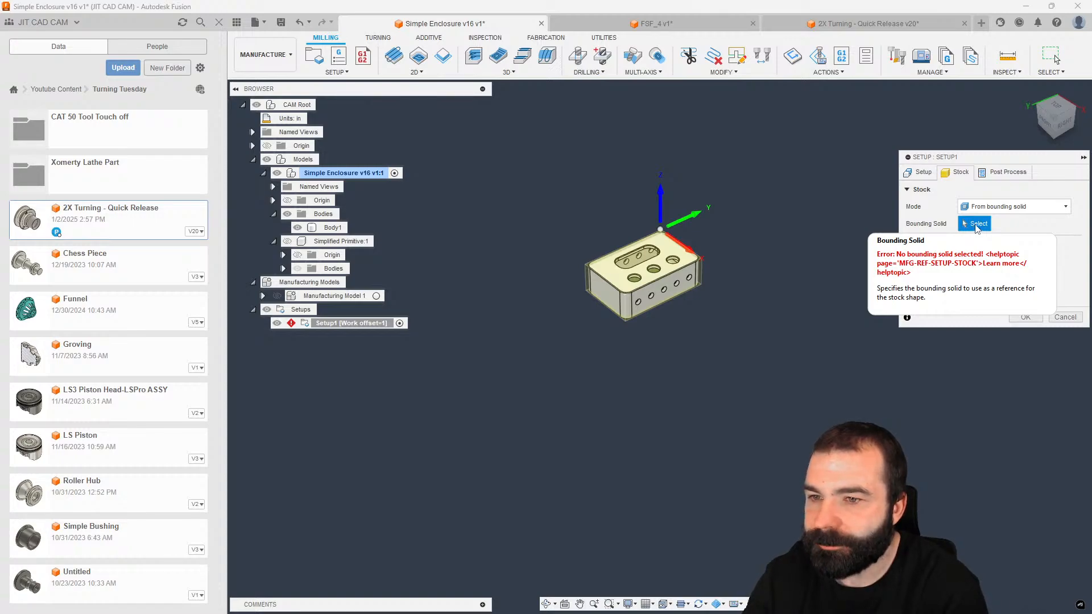
pyautogui.moveTo(992, 215)
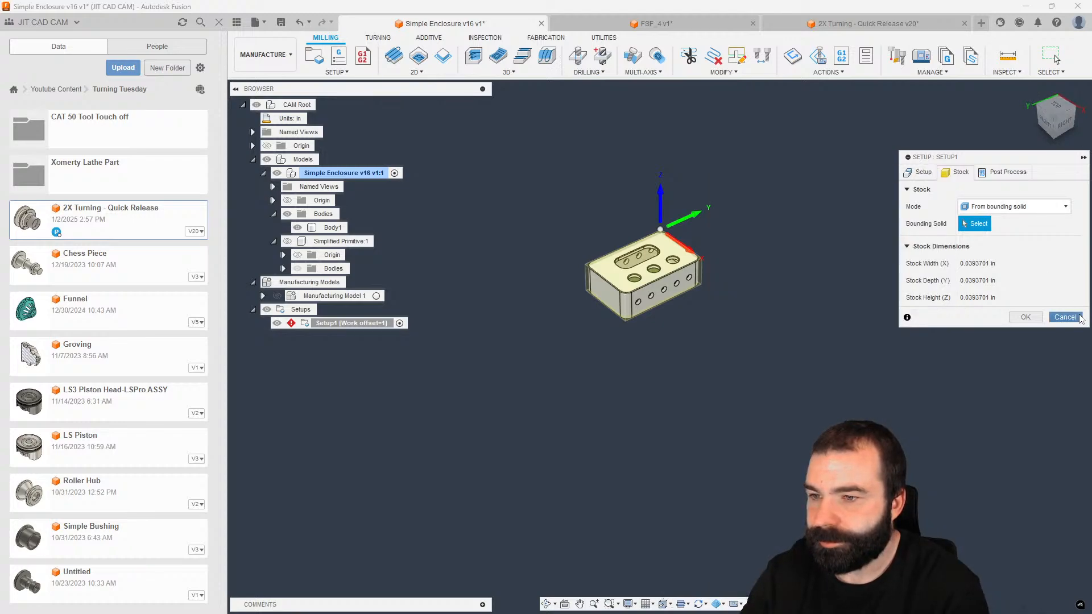
pyautogui.click(1026, 317)
# Step: Open Manufacturing Model 1 for editing again
pyautogui.click(307, 297)
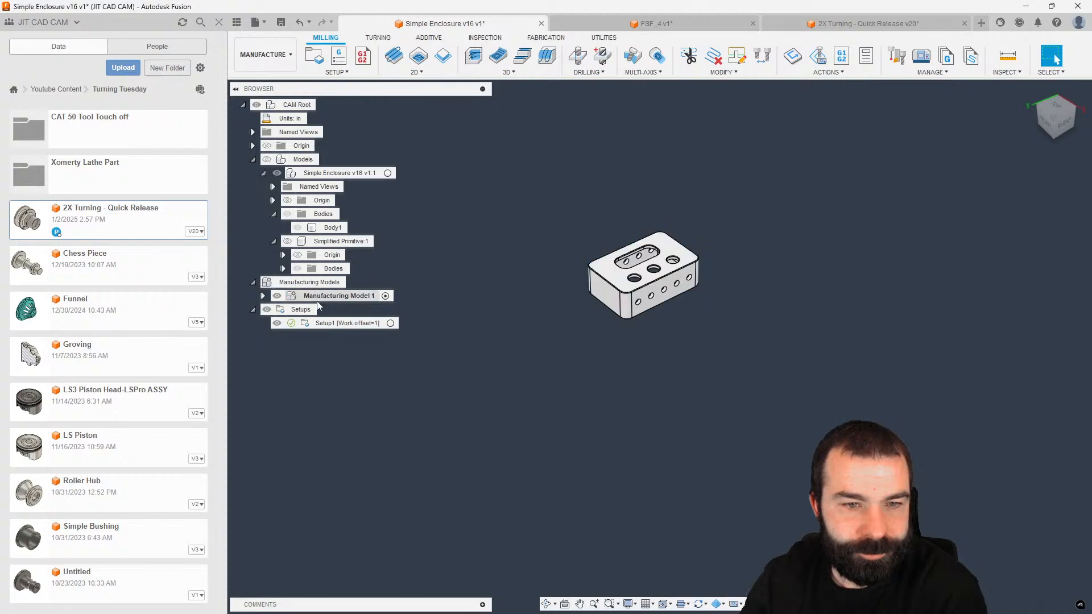
pyautogui.rightClick(298, 298)
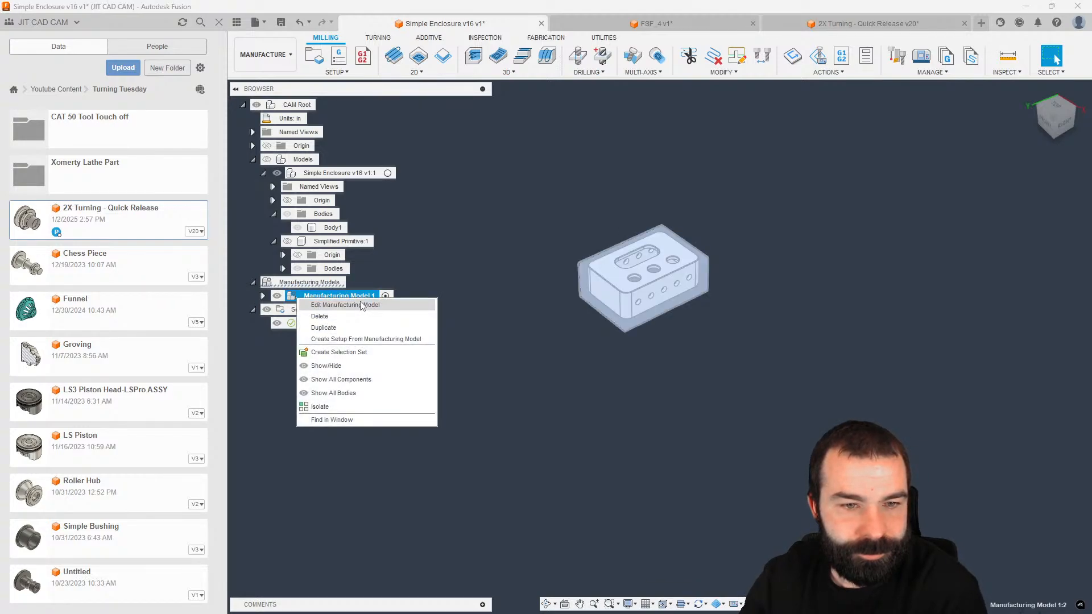
pyautogui.click(362, 305)
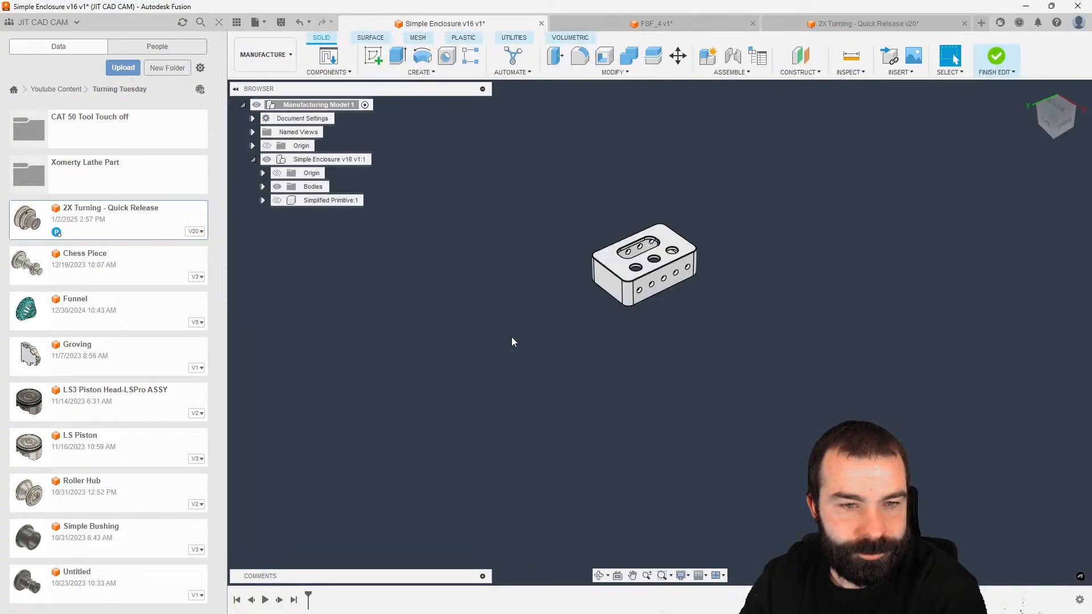
# Step: Search the manufacturing model's commands for "boudning" and "sol", and close the search
pyautogui.write('s')
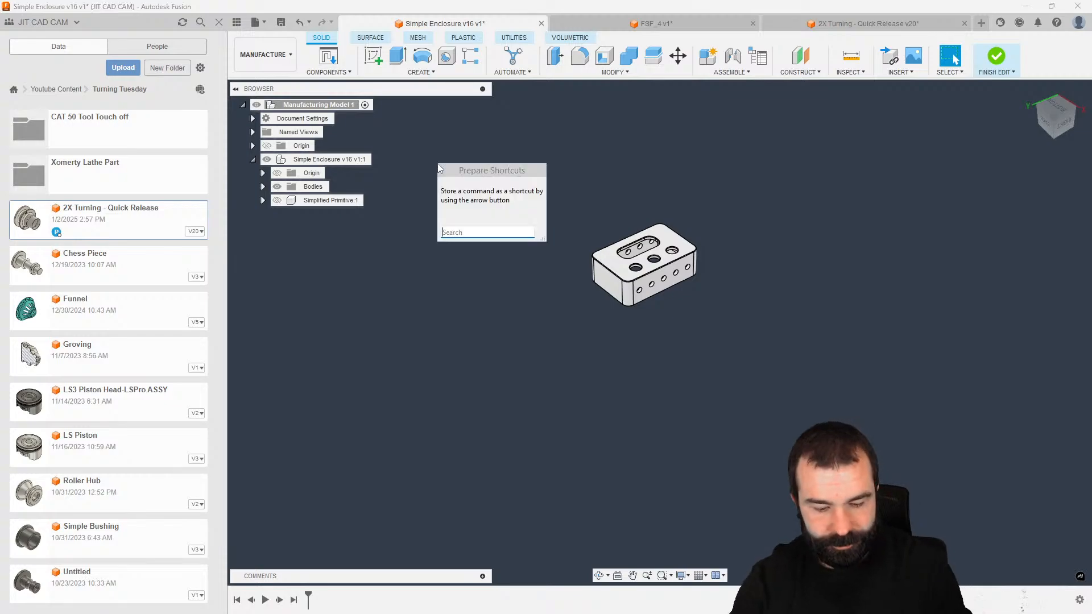
pyautogui.write('bou')
pyautogui.write('dnary')
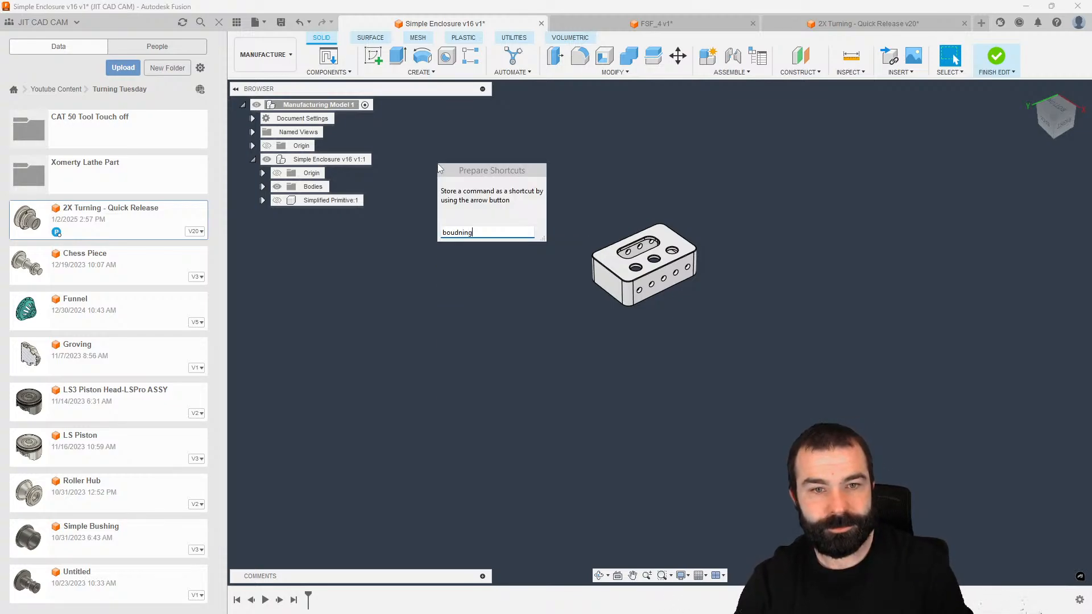
pyautogui.press('BackSpace')
pyautogui.press('BackSpace')
pyautogui.press('BackSpace')
pyautogui.press('BackSpace')
pyautogui.press('BackSpace')
pyautogui.press('BackSpace')
pyautogui.press('BackSpace')
pyautogui.press('BackSpace')
pyautogui.write('simp')
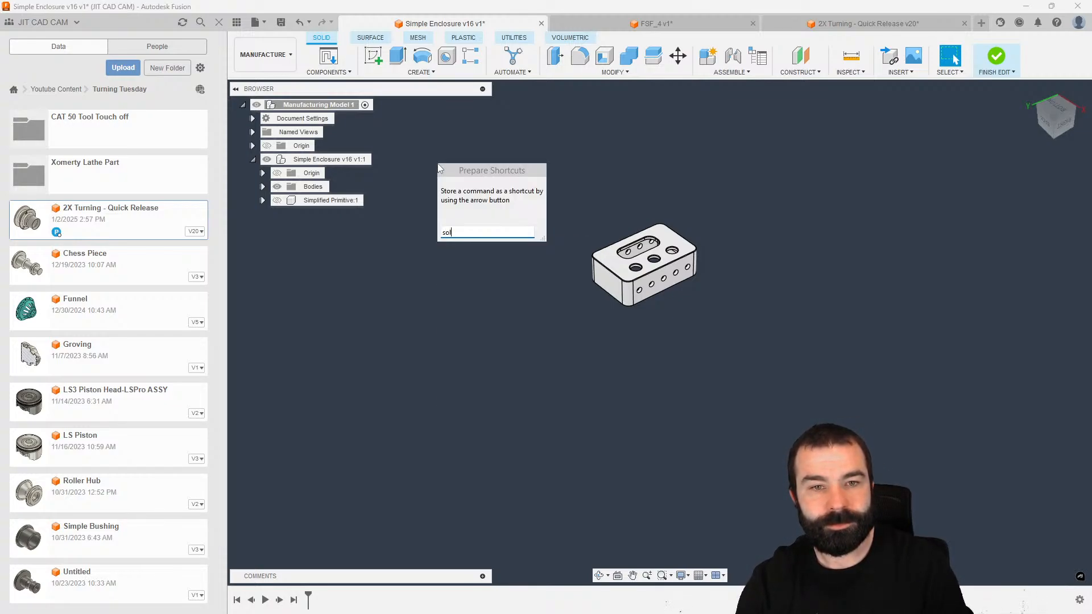
pyautogui.press('BackSpace')
pyautogui.press('BackSpace')
pyautogui.press('BackSpace')
pyautogui.press('BackSpace')
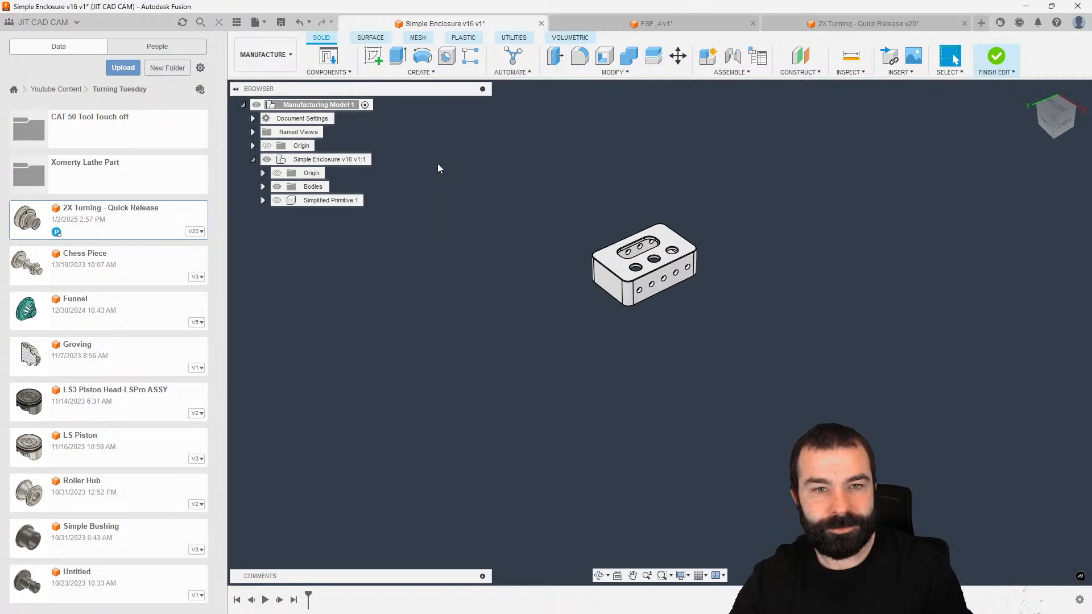
# Step: Check the Boundary Fill command's tool and cell selections as a way to make a bounding solid, and cancel it
pyautogui.click(384, 72)
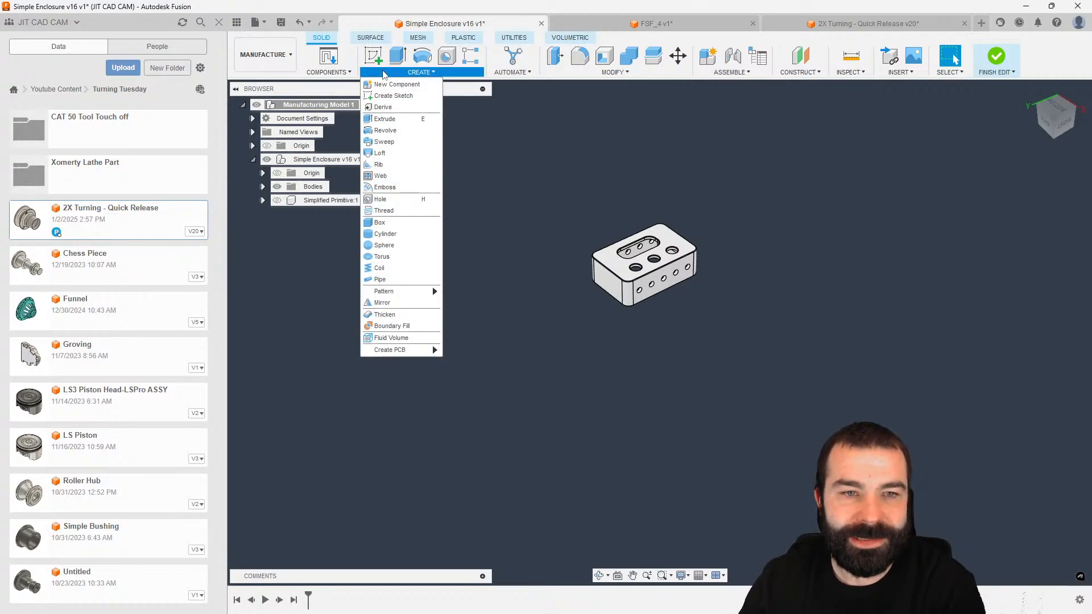
pyautogui.moveTo(413, 294)
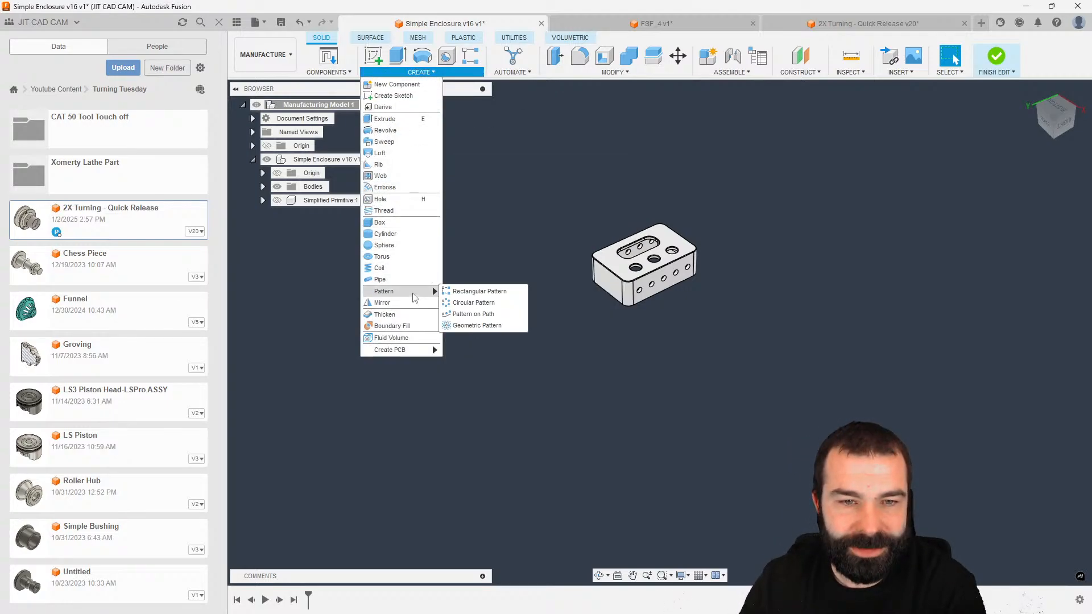
pyautogui.click(388, 326)
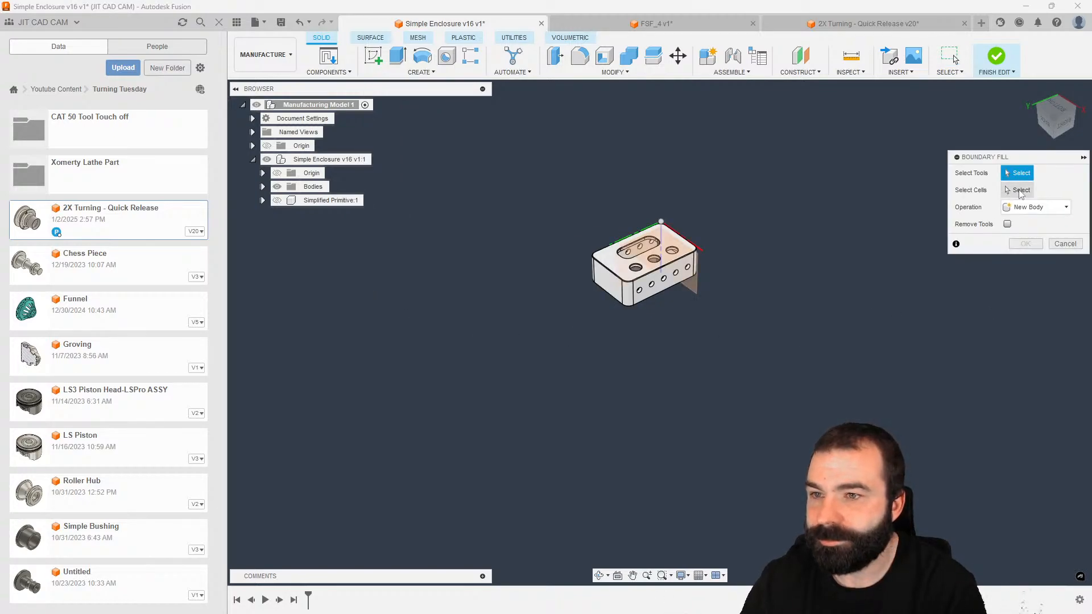
pyautogui.click(1053, 245)
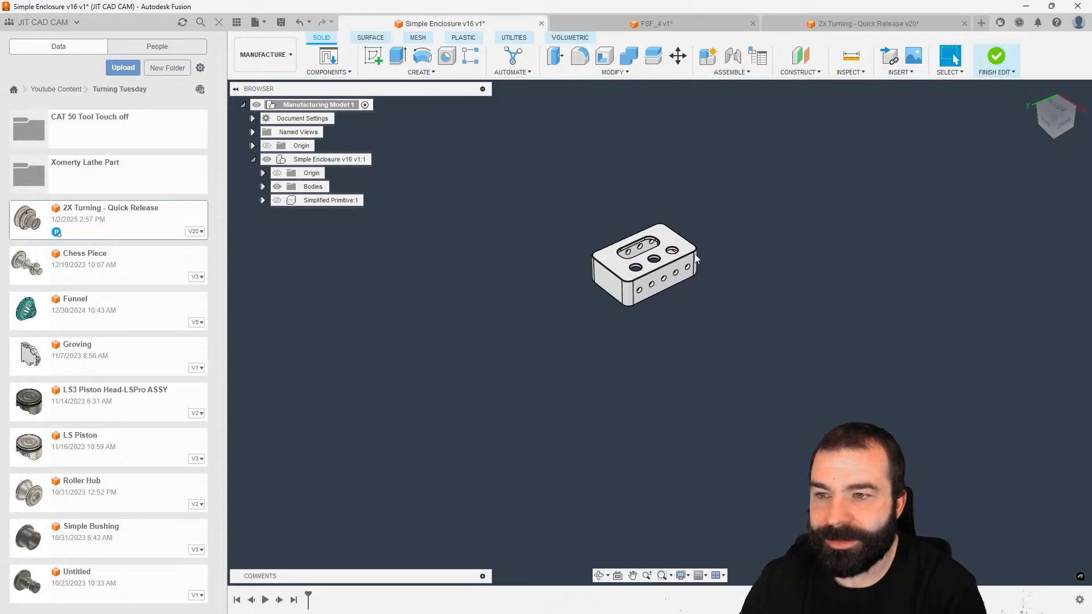
# Step: Look through the solid, component, volumetric, utility, plastic, mesh and surface commands for a bounding solid tool
pyautogui.click(421, 72)
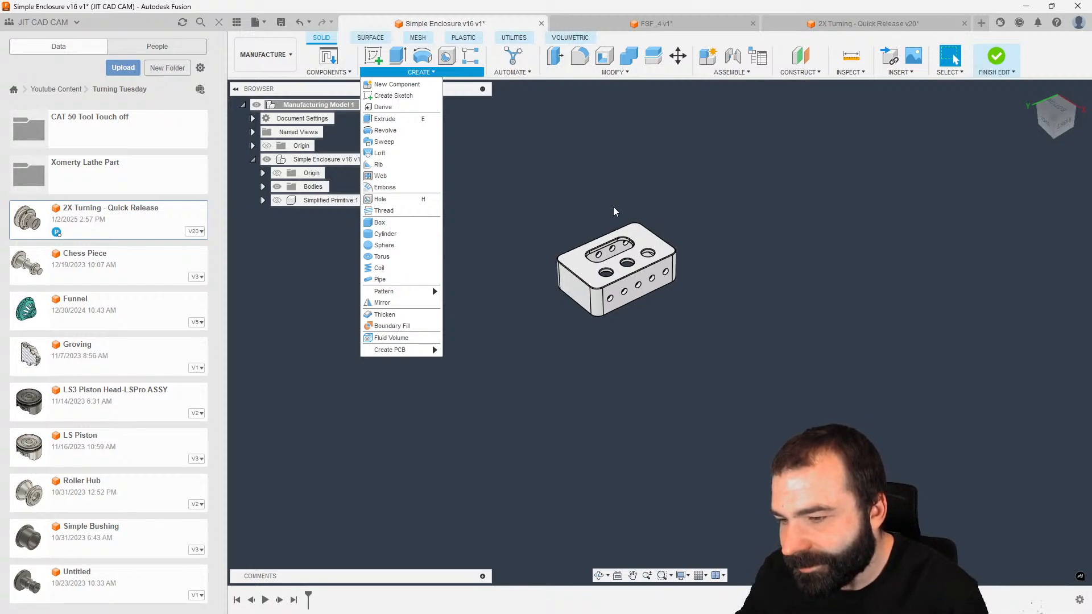
pyautogui.click(738, 217)
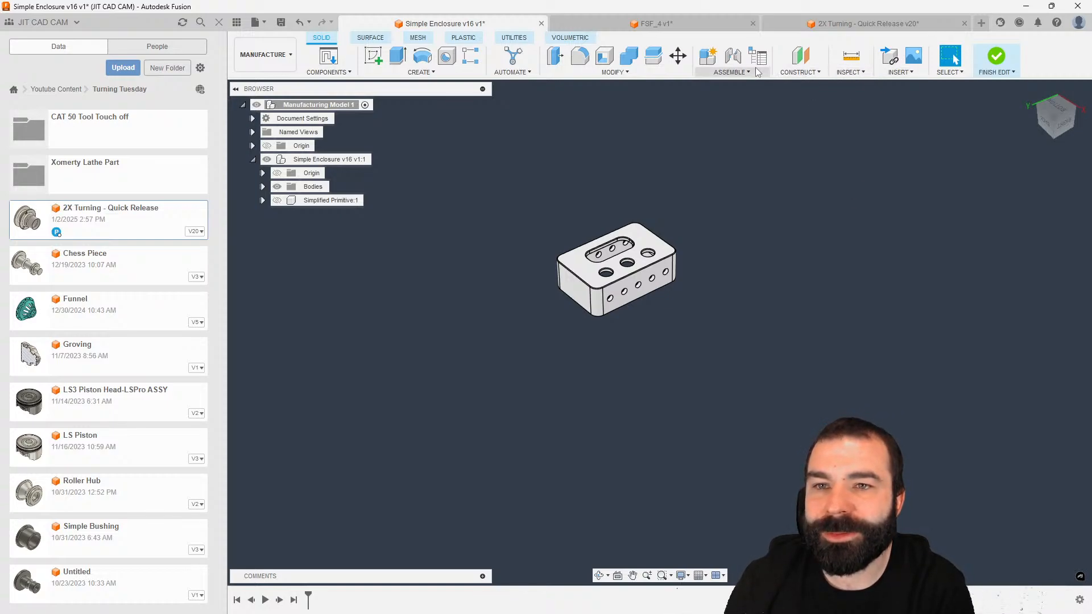
pyautogui.click(613, 72)
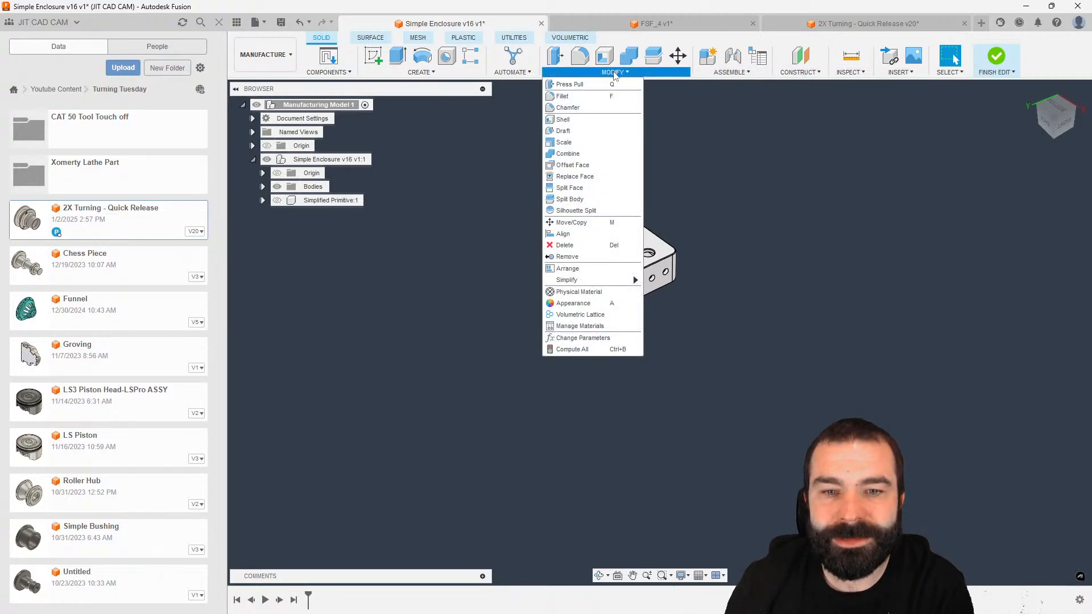
pyautogui.click(615, 74)
pyautogui.rightClick(334, 160)
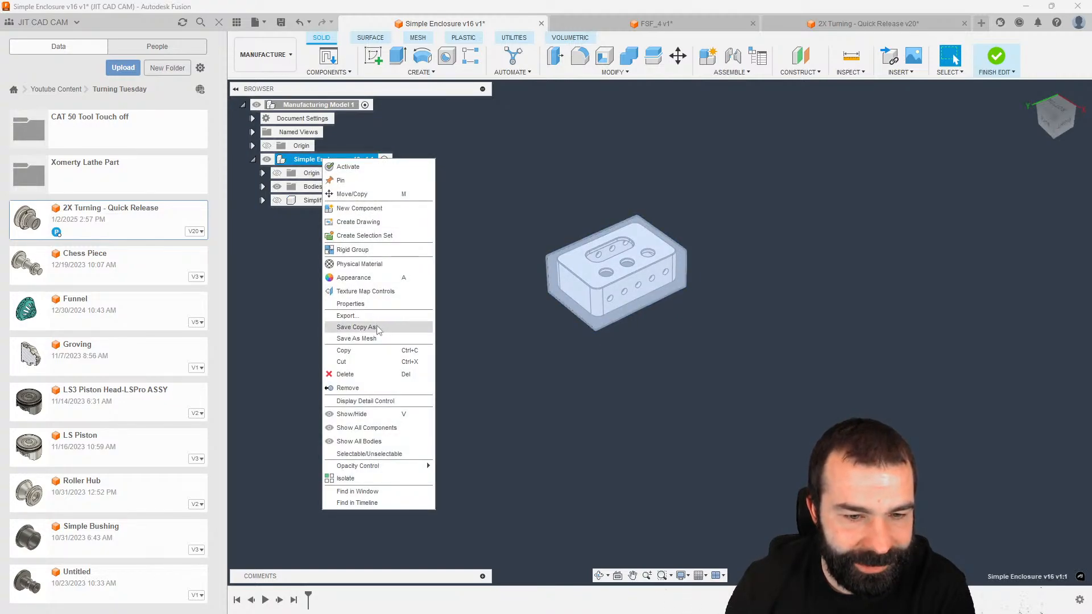
pyautogui.click(267, 320)
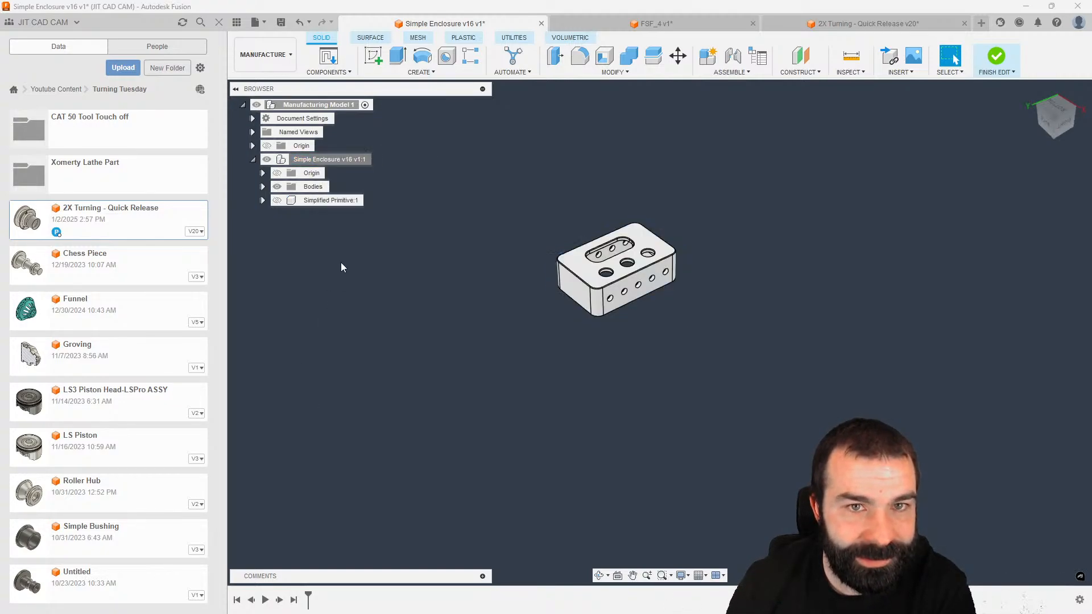
pyautogui.click(573, 39)
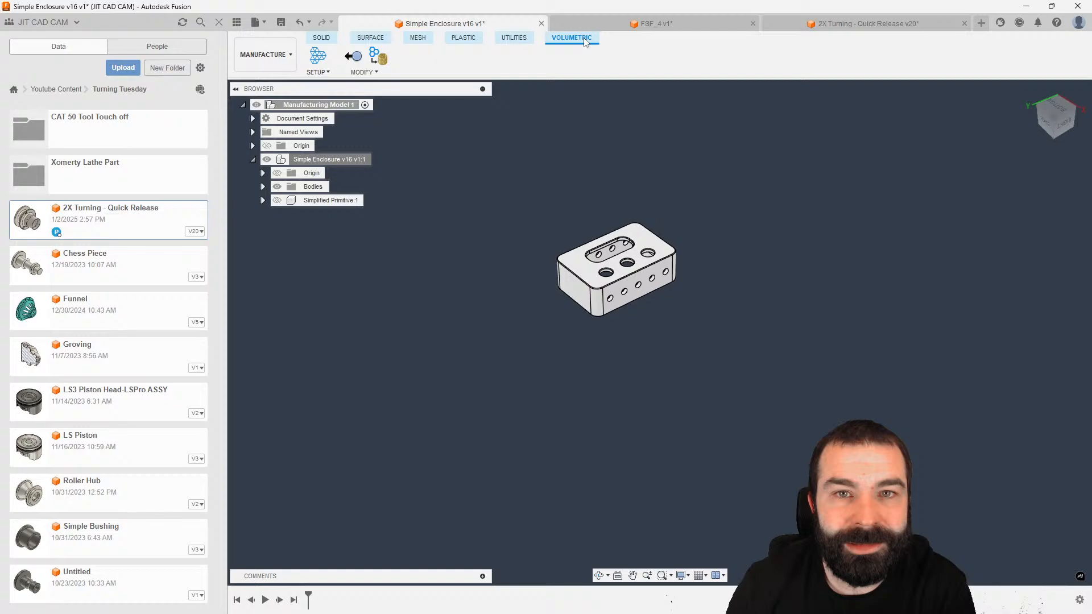
pyautogui.click(515, 38)
pyautogui.click(472, 39)
pyautogui.click(415, 38)
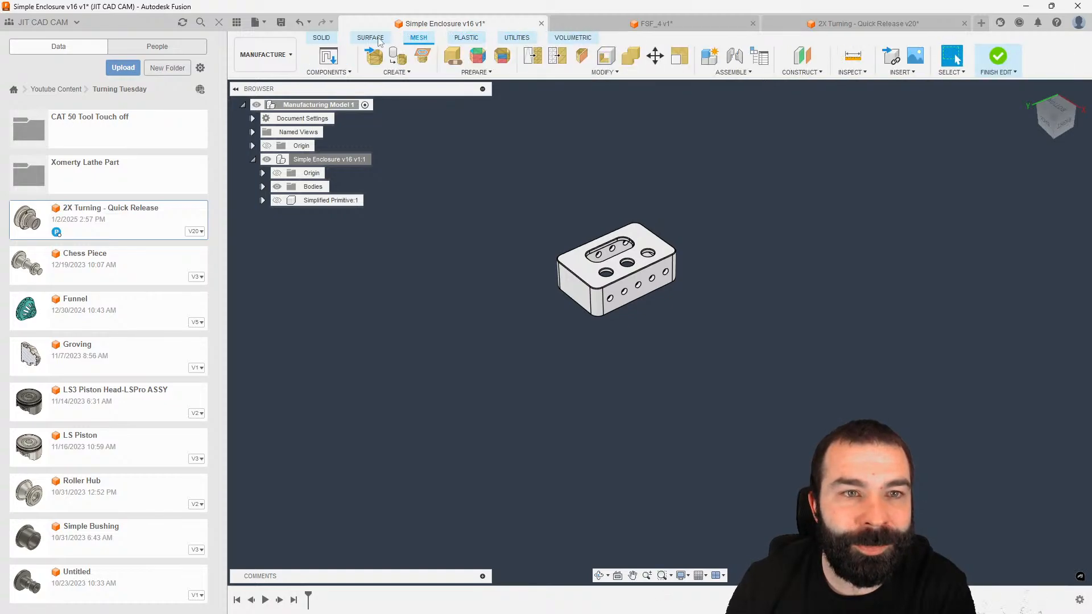
pyautogui.click(370, 38)
pyautogui.click(322, 39)
# Step: Switch to Chrome and search the web for "Autodesk Fusion From bouding solid"
pyautogui.moveTo(196, 601)
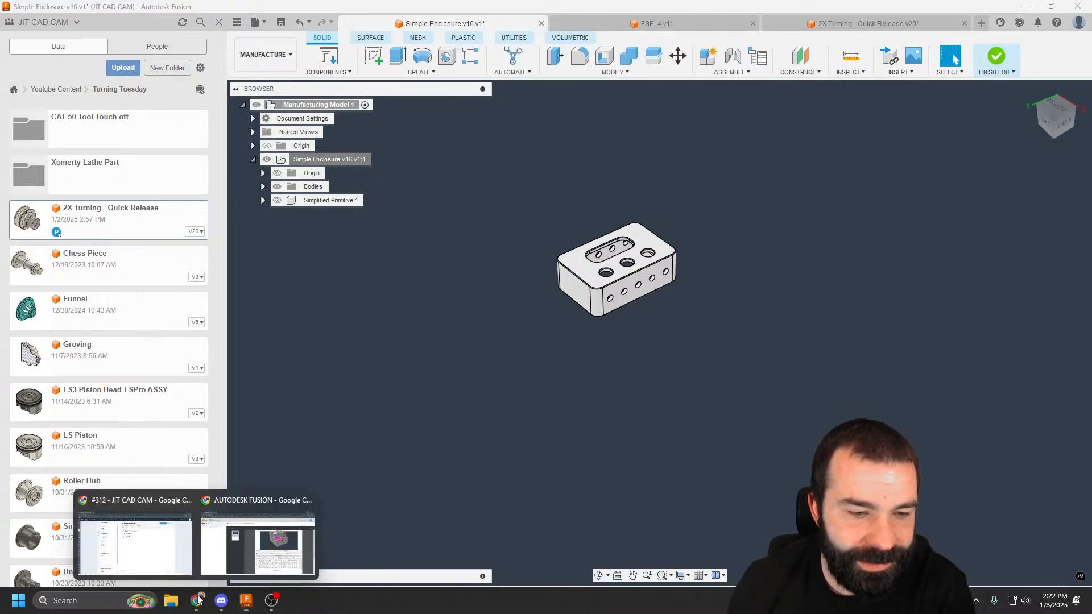
pyautogui.click(287, 541)
pyautogui.click(166, 11)
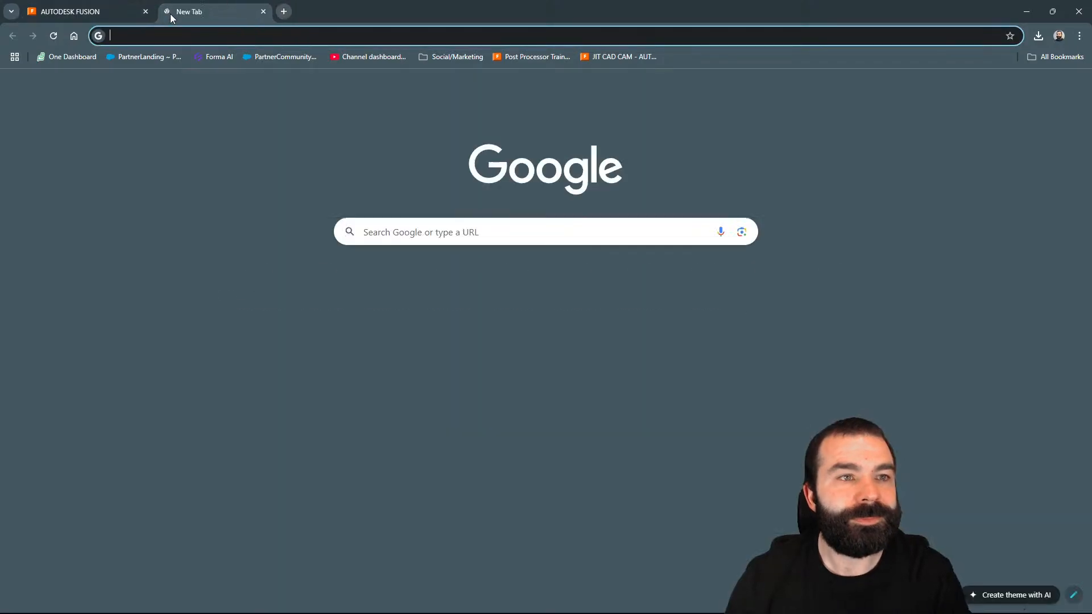
pyautogui.write('Autodesk F')
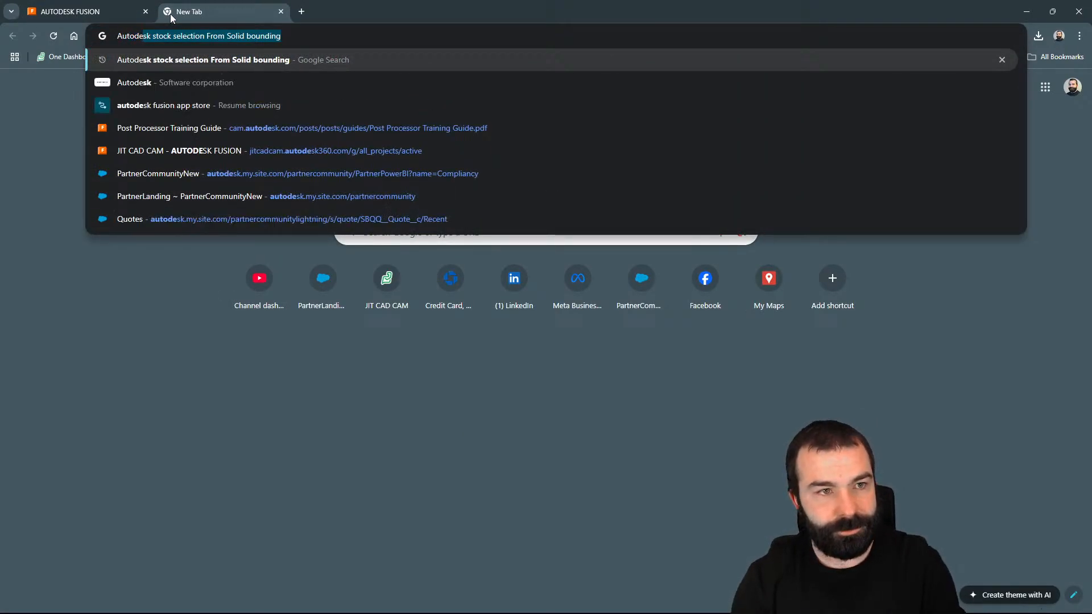
pyautogui.write('usion From ')
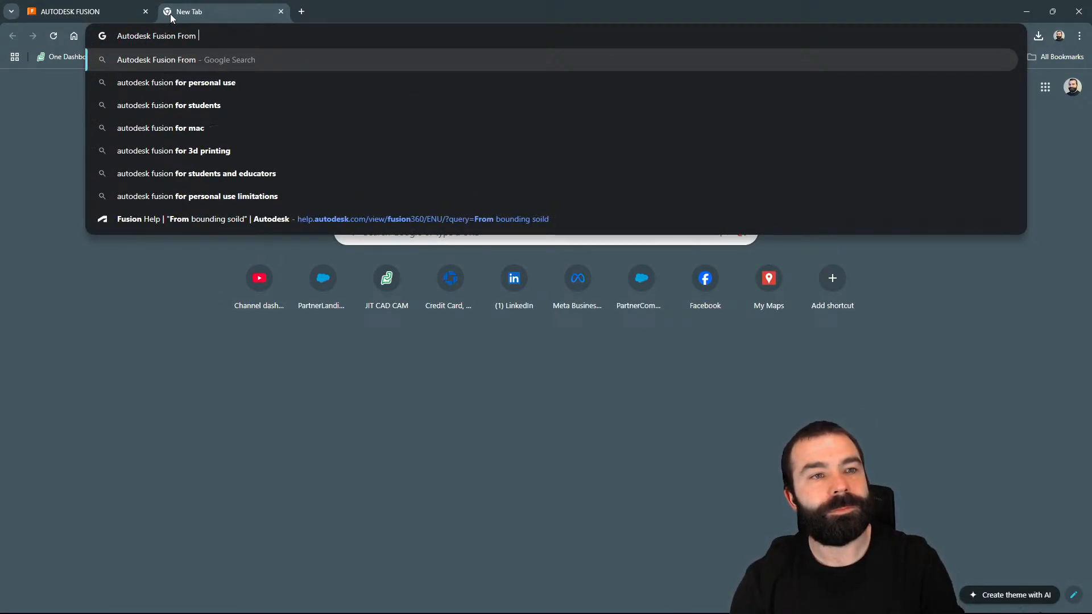
pyautogui.write('bouding soid')
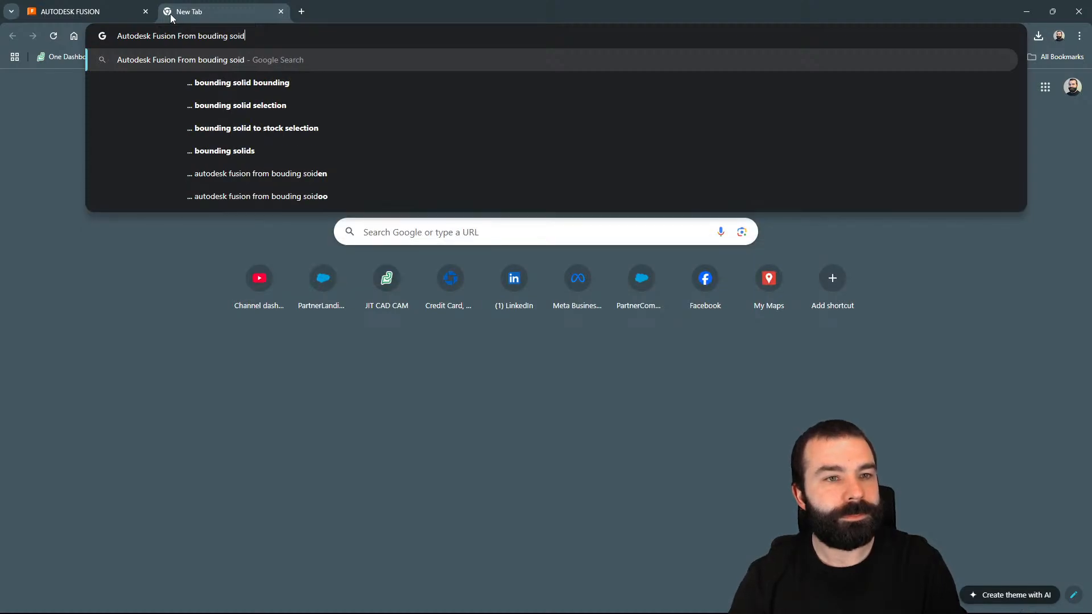
pyautogui.press('Return')
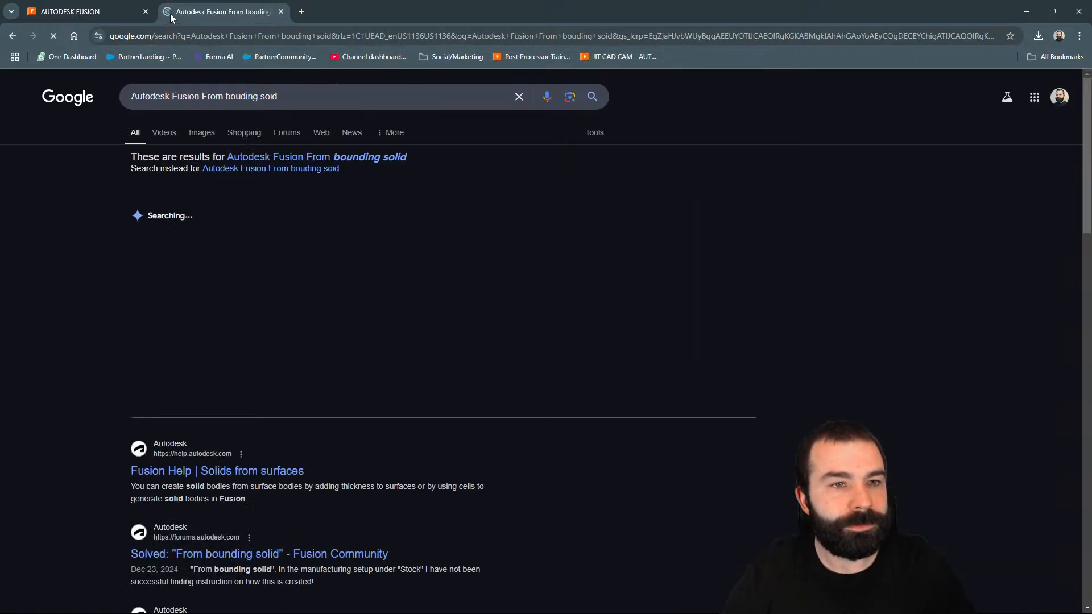
pyautogui.click(263, 96)
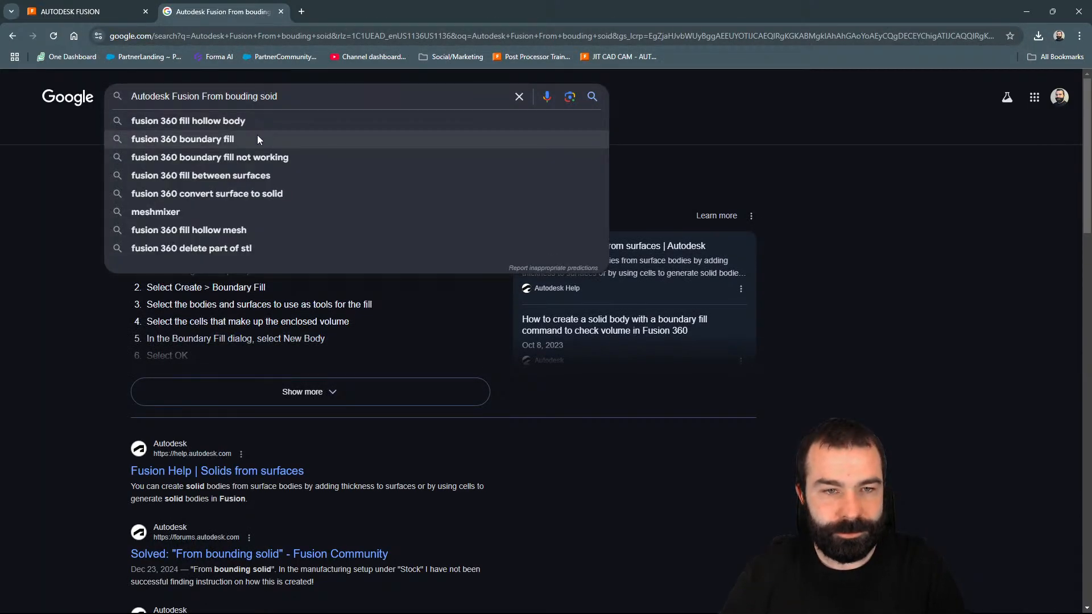
pyautogui.write('l')
pyautogui.press('Return')
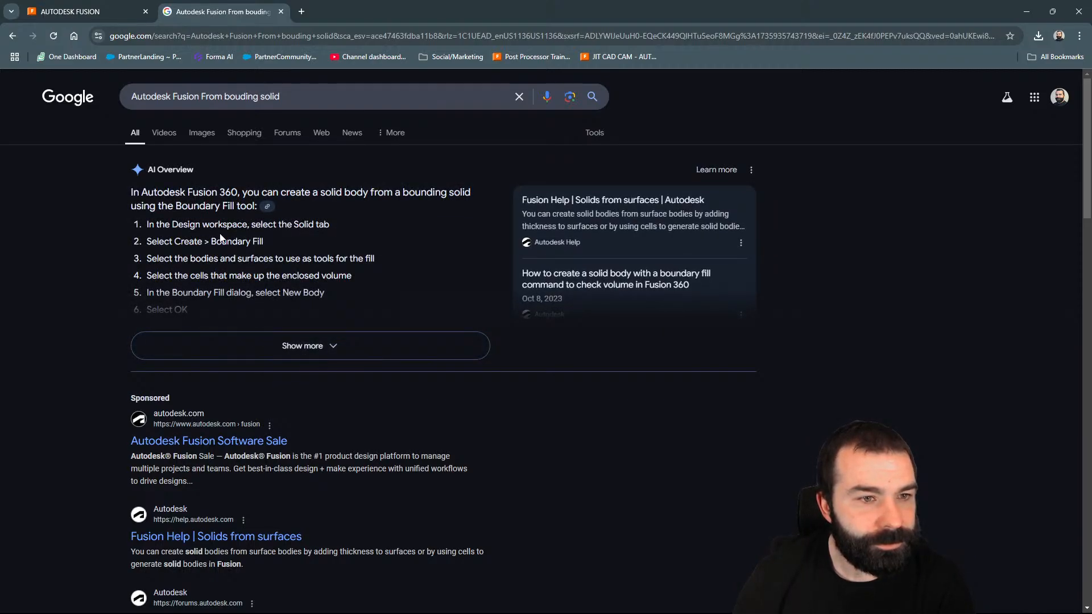
# Step: Read the solved "From bounding solid" thread on the Fusion Community forum, and close the browser to return to Fusion
pyautogui.scroll(-3, 236, 303)
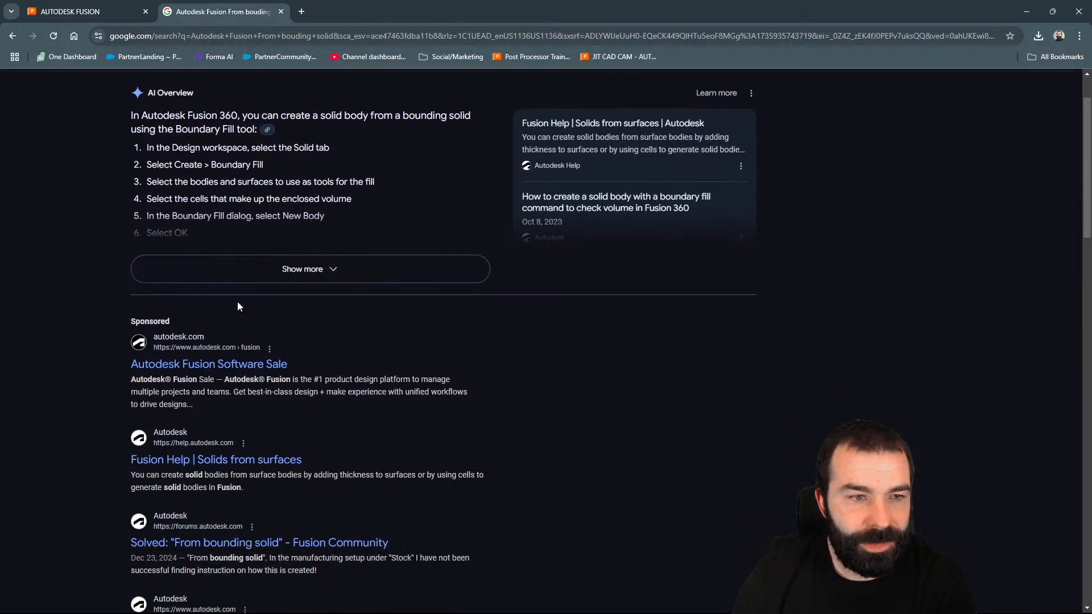
pyautogui.scroll(-2, 232, 303)
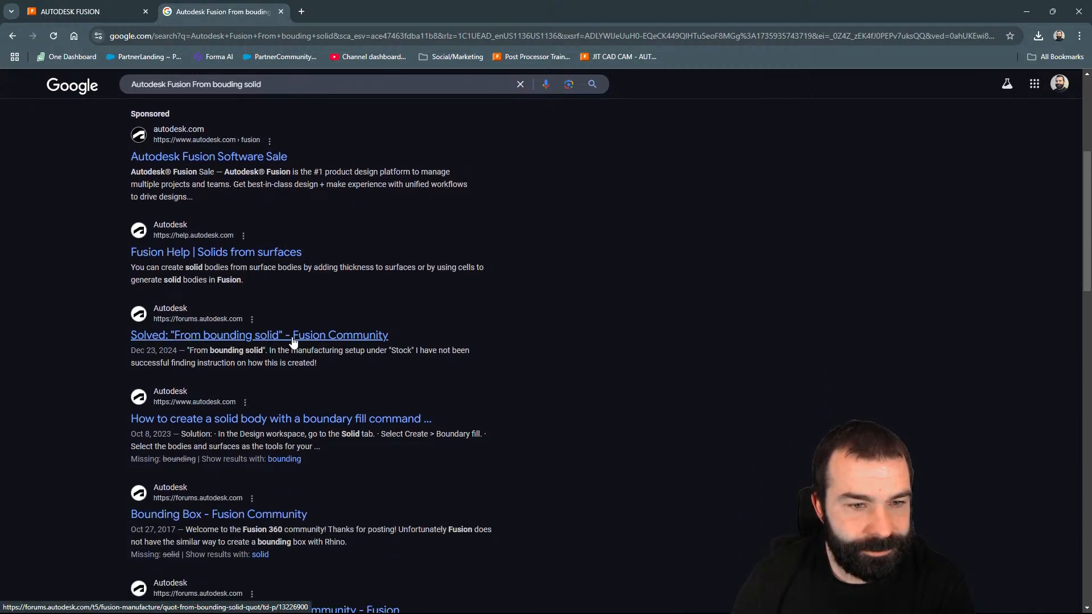
pyautogui.click(290, 340)
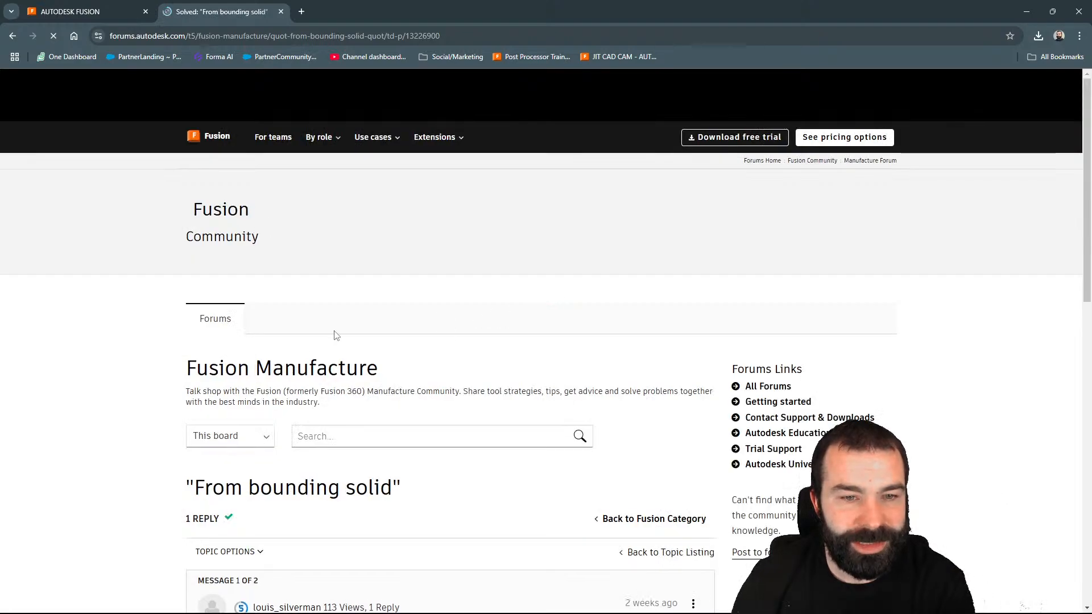
pyautogui.scroll(-4, 325, 326)
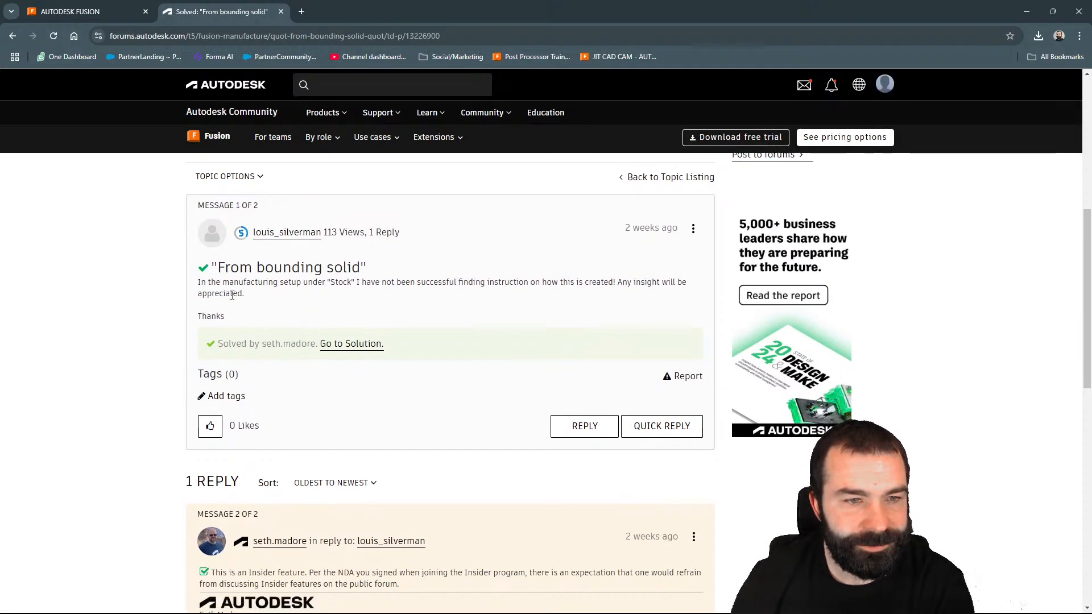
pyautogui.scroll(-4, 385, 292)
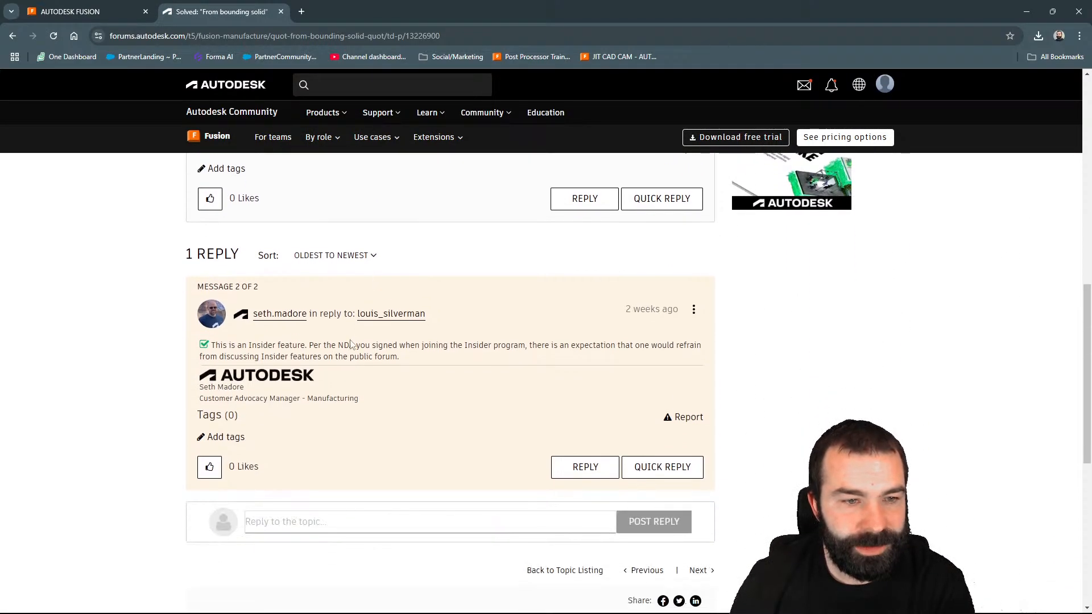
pyautogui.scroll(8, 381, 324)
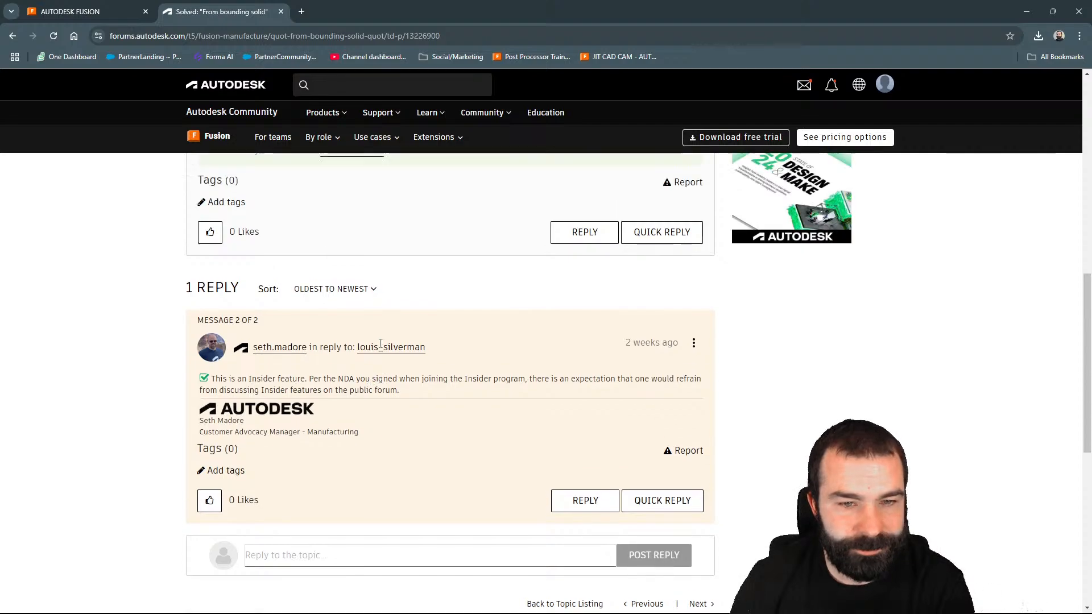
pyautogui.click(281, 11)
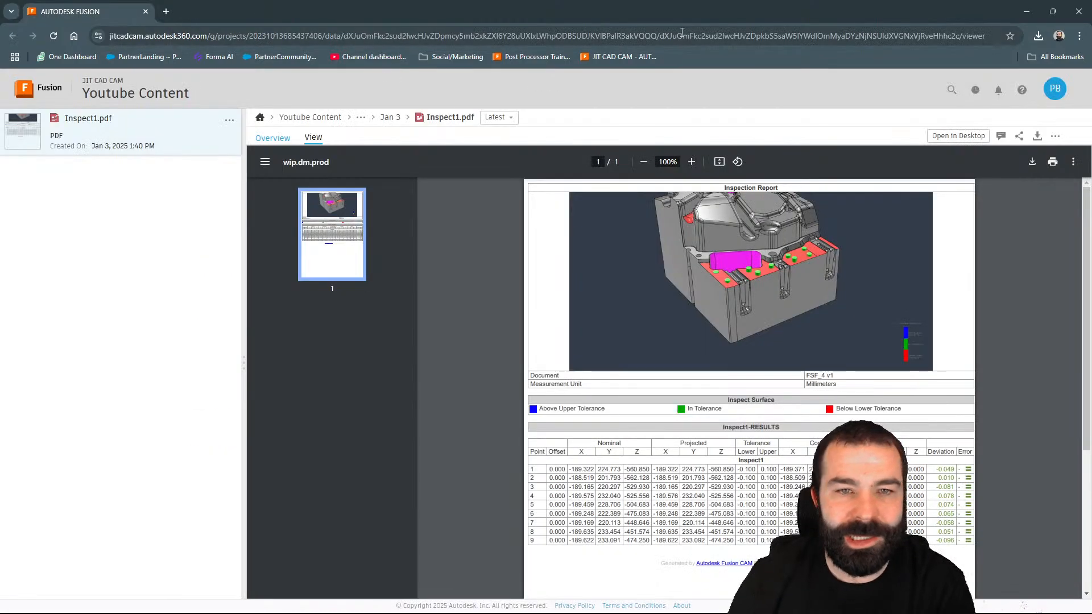
pyautogui.click(1078, 13)
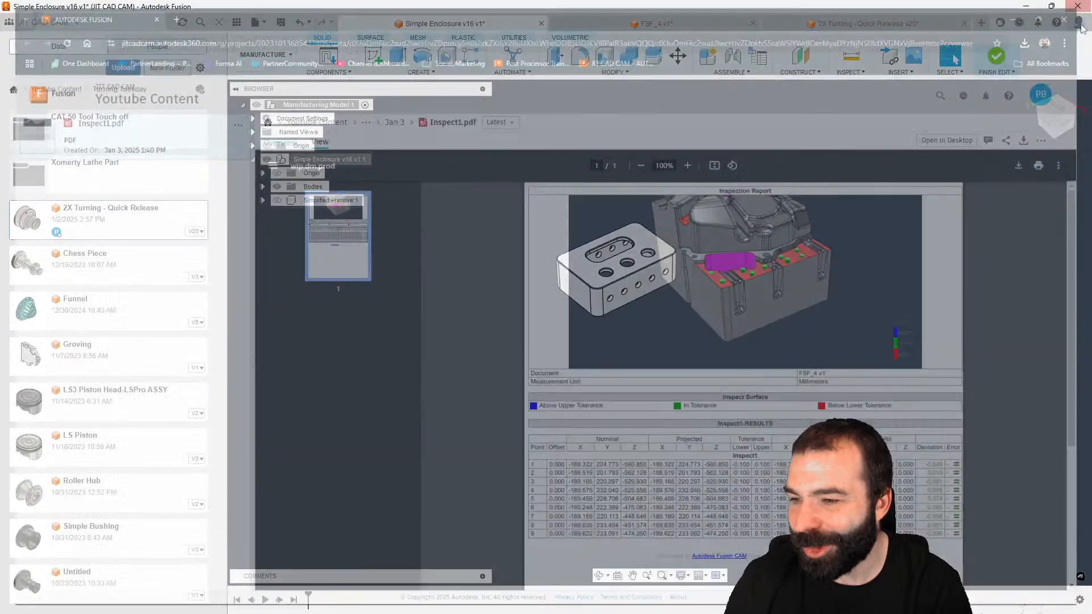
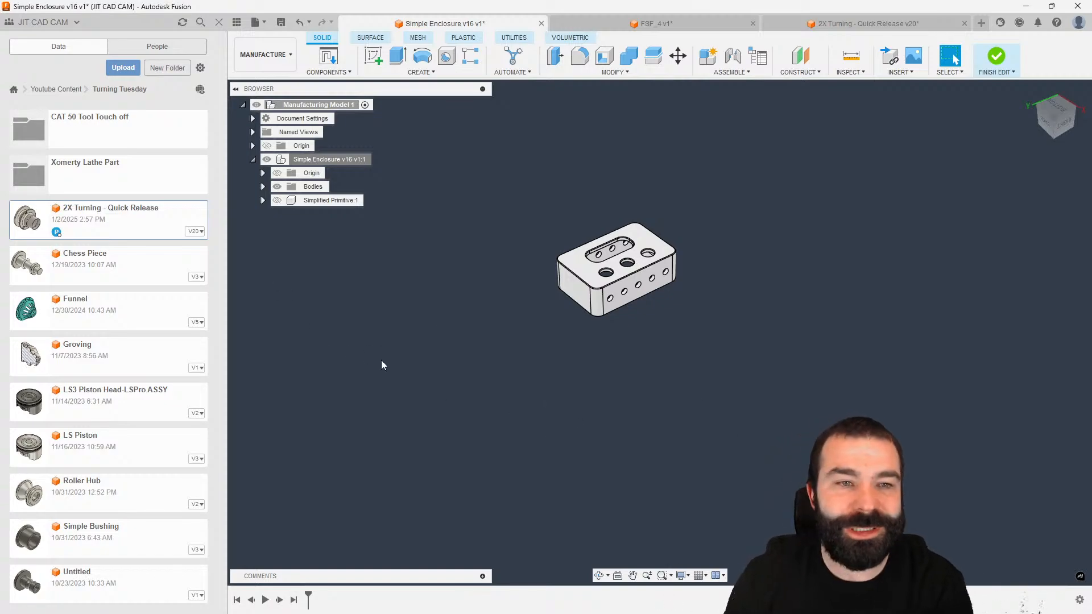
# Step: Finish editing Manufacturing Model 1, and view and close Setup1's log of errors, warnings and hints
pyautogui.click(286, 72)
pyautogui.click(267, 180)
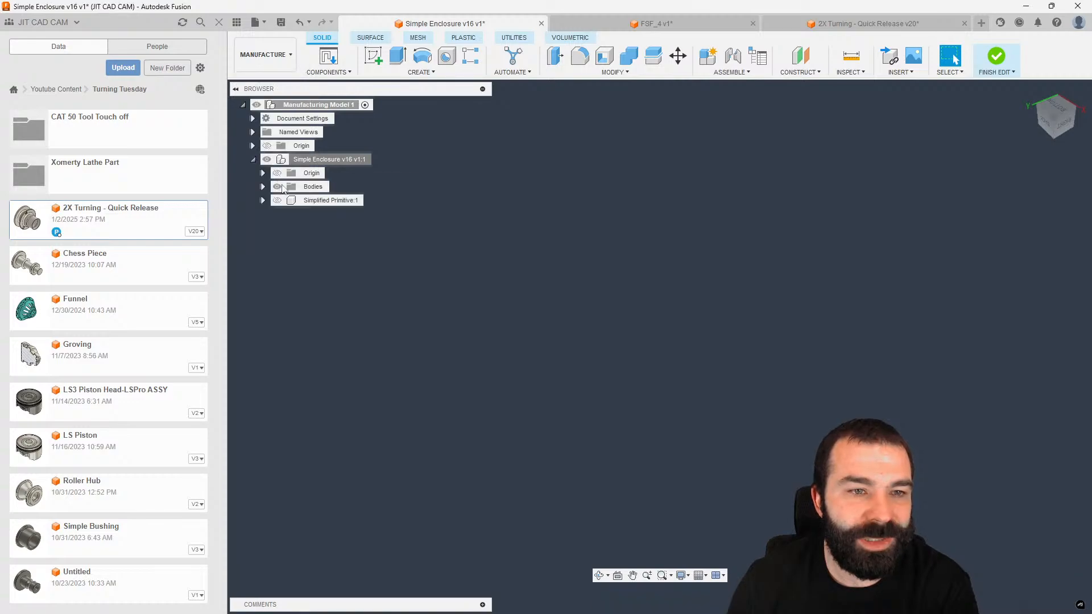
pyautogui.click(292, 323)
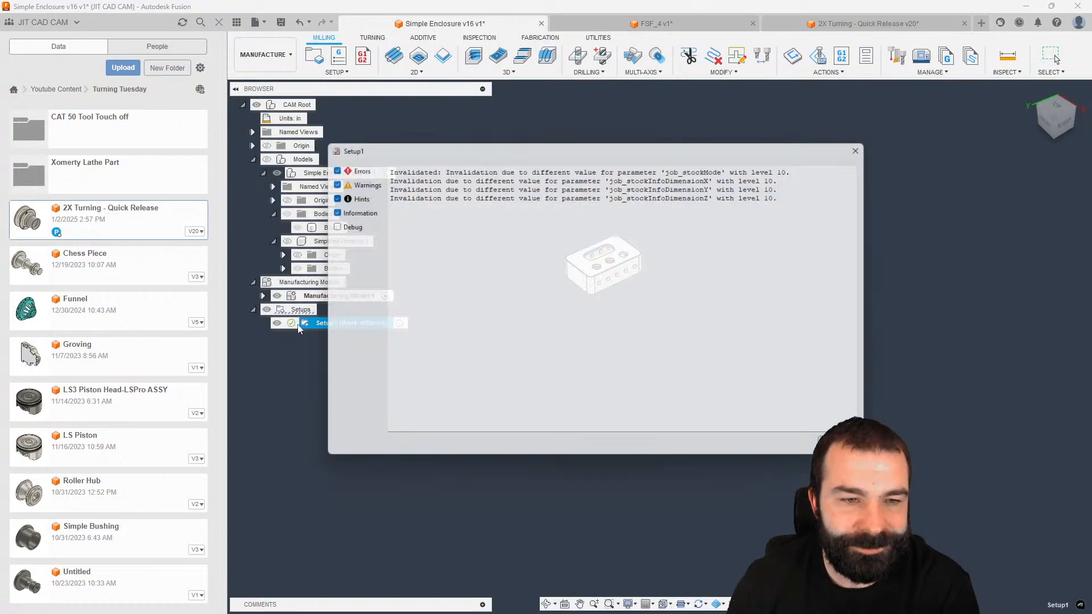
pyautogui.click(847, 451)
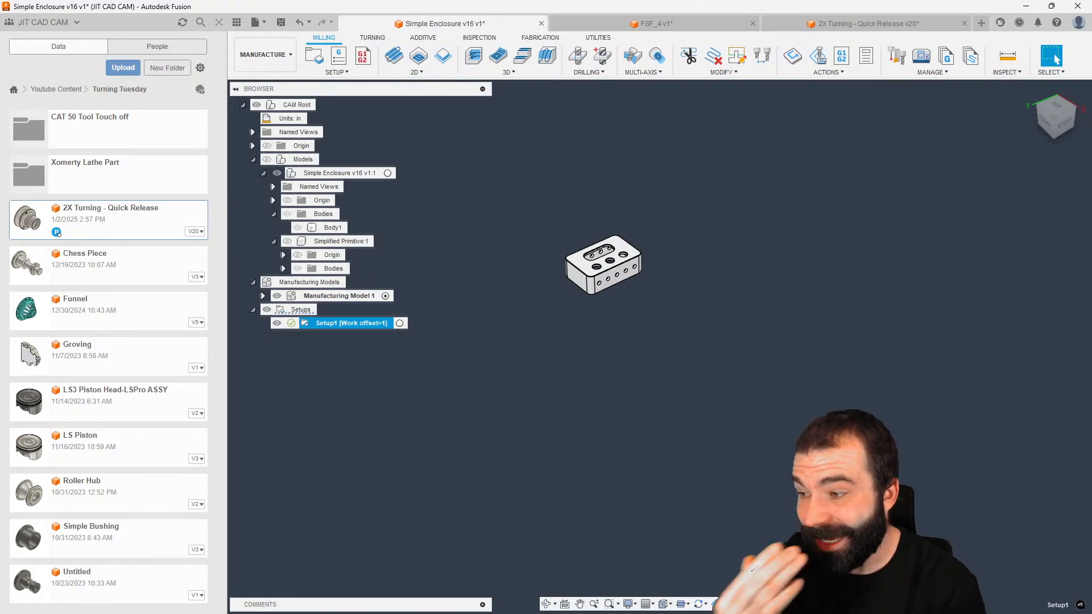
# Step: Select Manufacturing Model 1 and examine the enclosure part closely
pyautogui.click(652, 423)
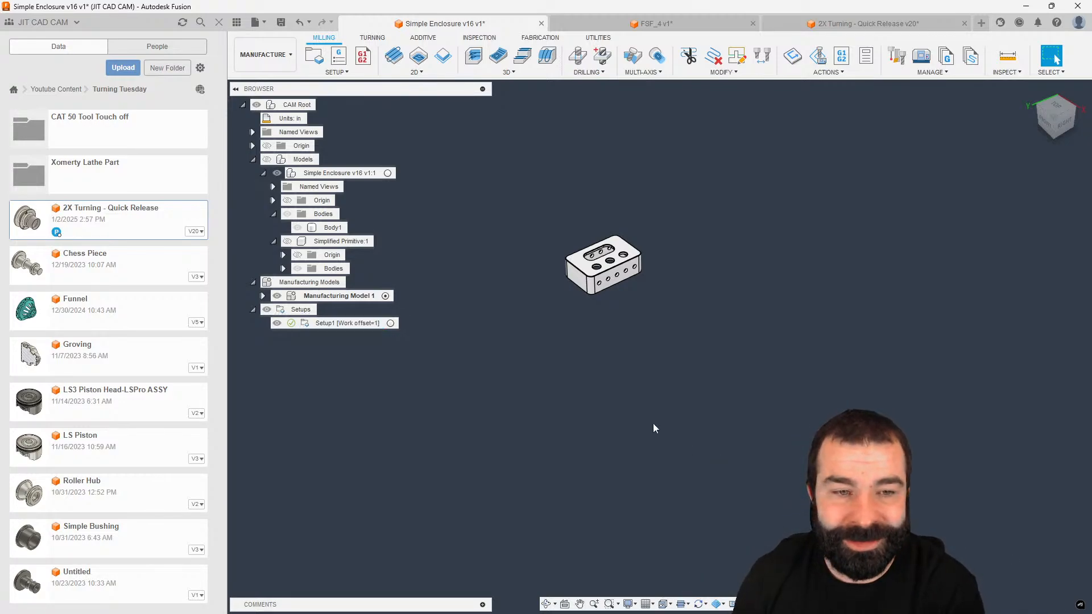
pyautogui.scroll(5, 571, 240)
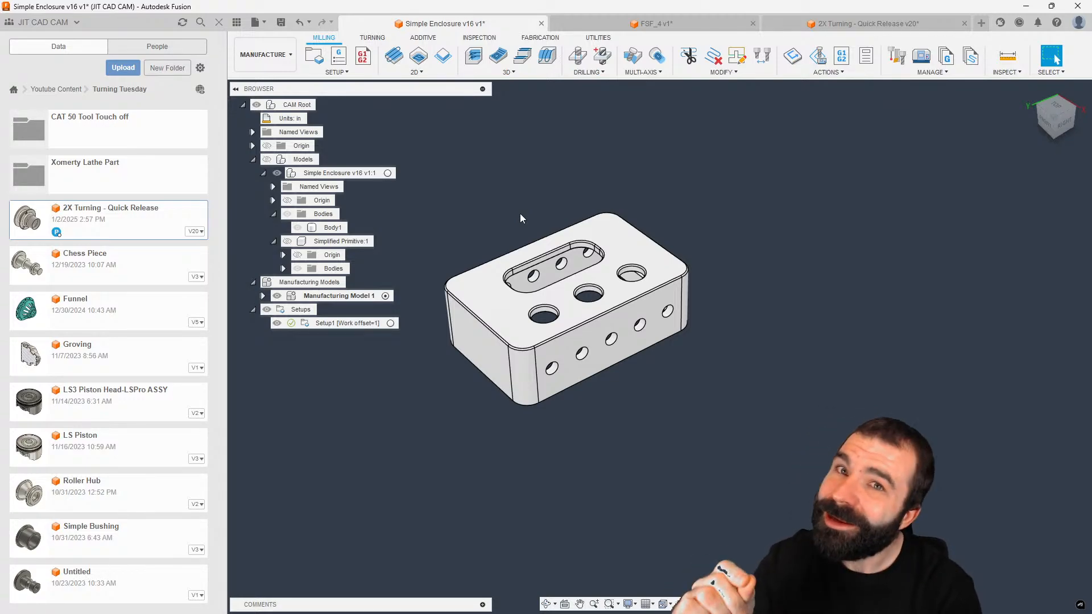
pyautogui.click(339, 296)
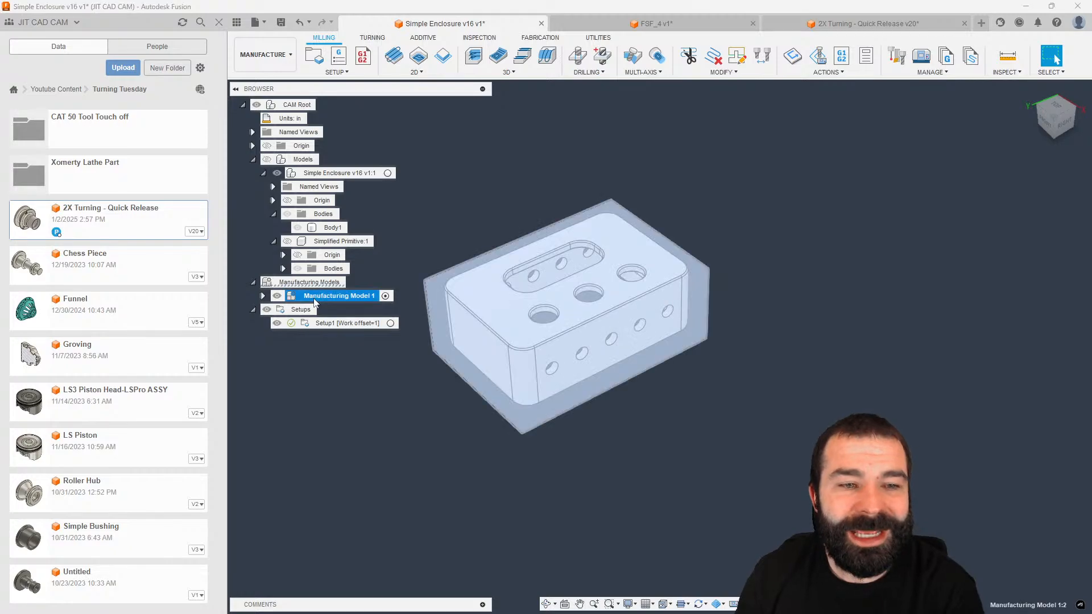
pyautogui.scroll(-2, 662, 492)
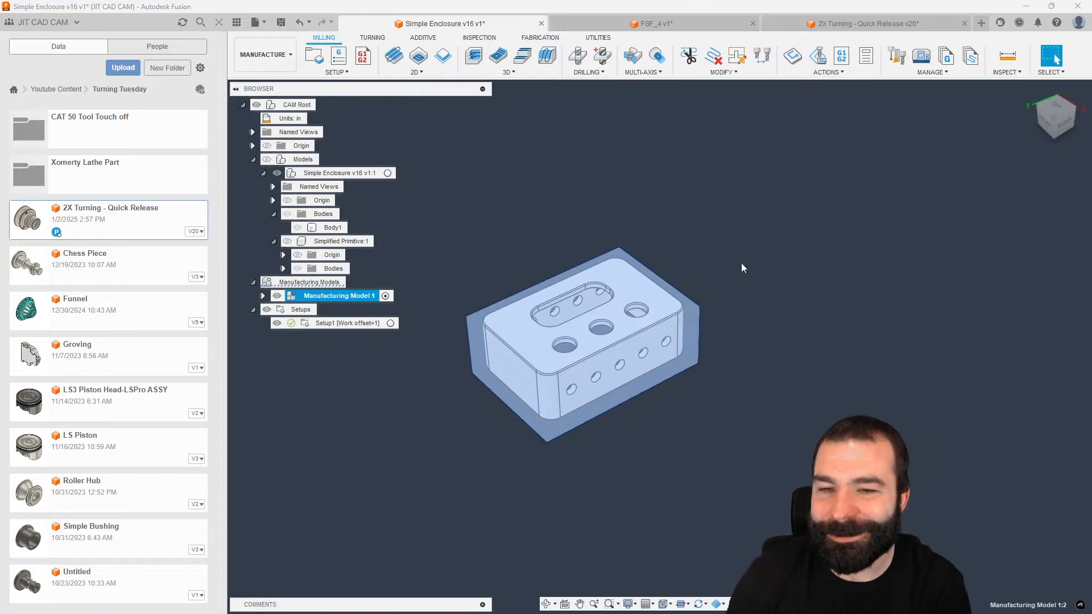
# Step: Edit Setup1 and assign the HAAS VF-4SS from the local machine library as its machine
pyautogui.click(723, 298)
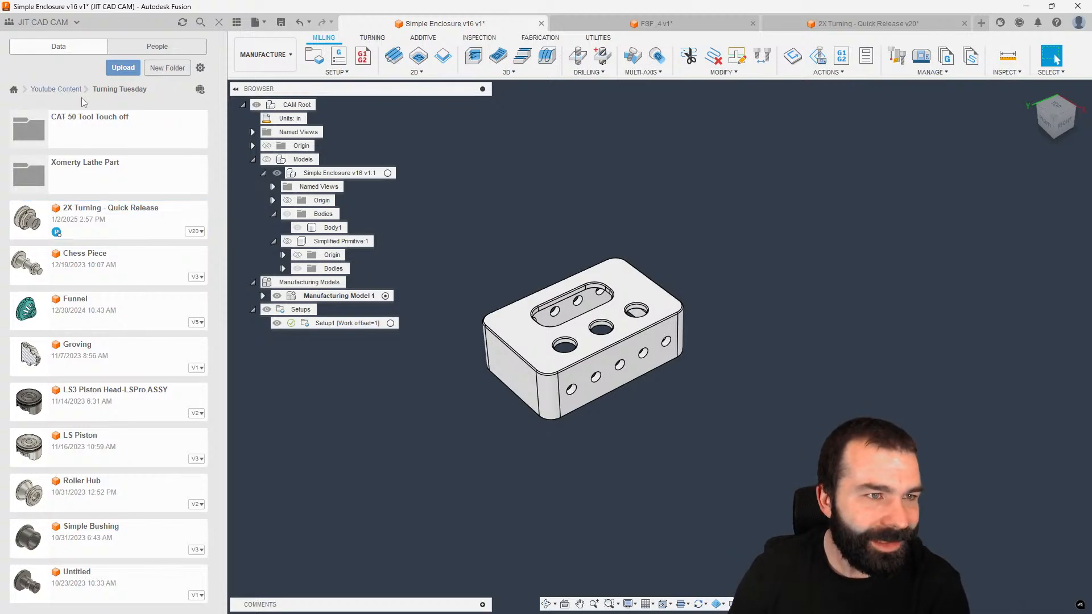
pyautogui.click(299, 323)
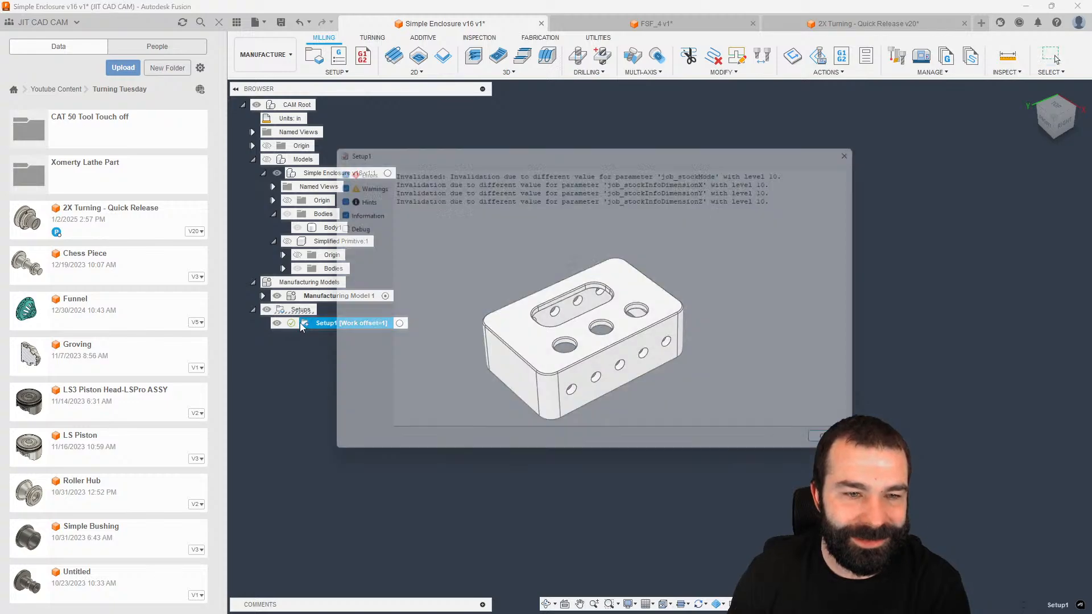
pyautogui.doubleClick(307, 324)
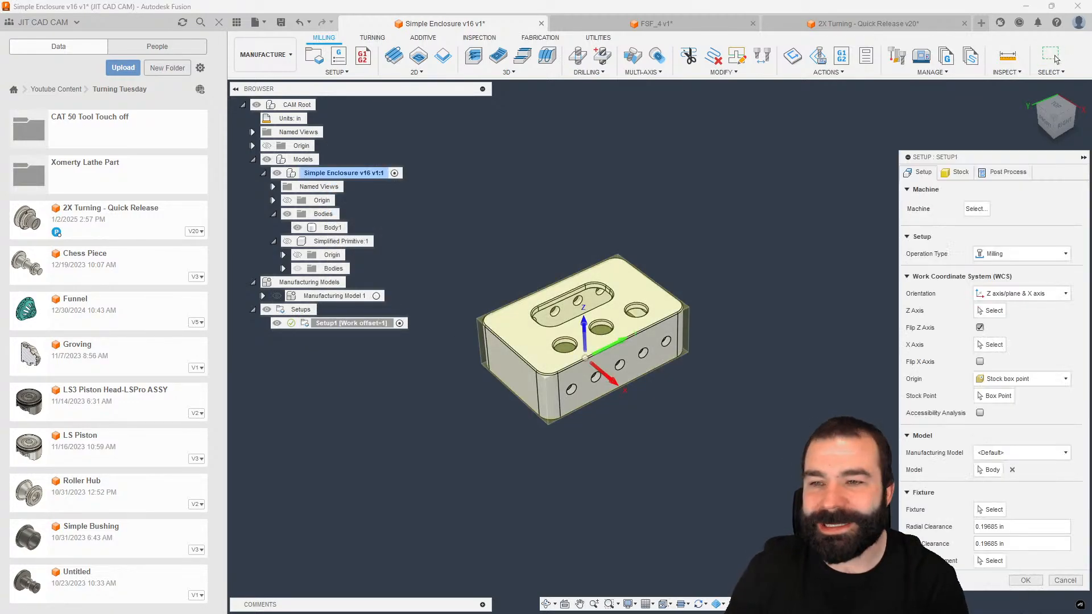
pyautogui.click(990, 212)
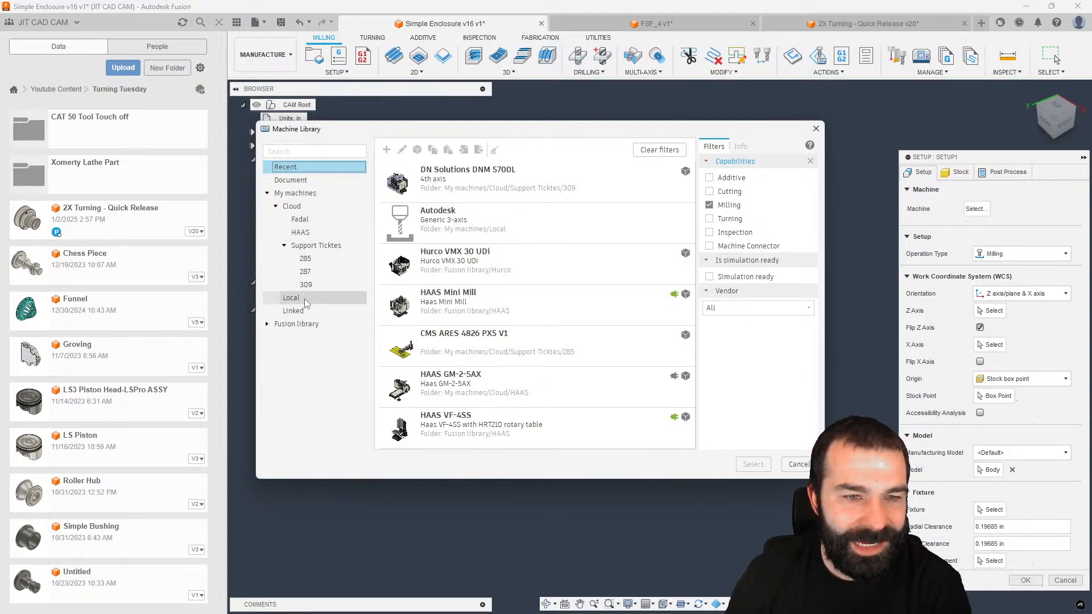
pyautogui.click(321, 300)
pyautogui.click(456, 349)
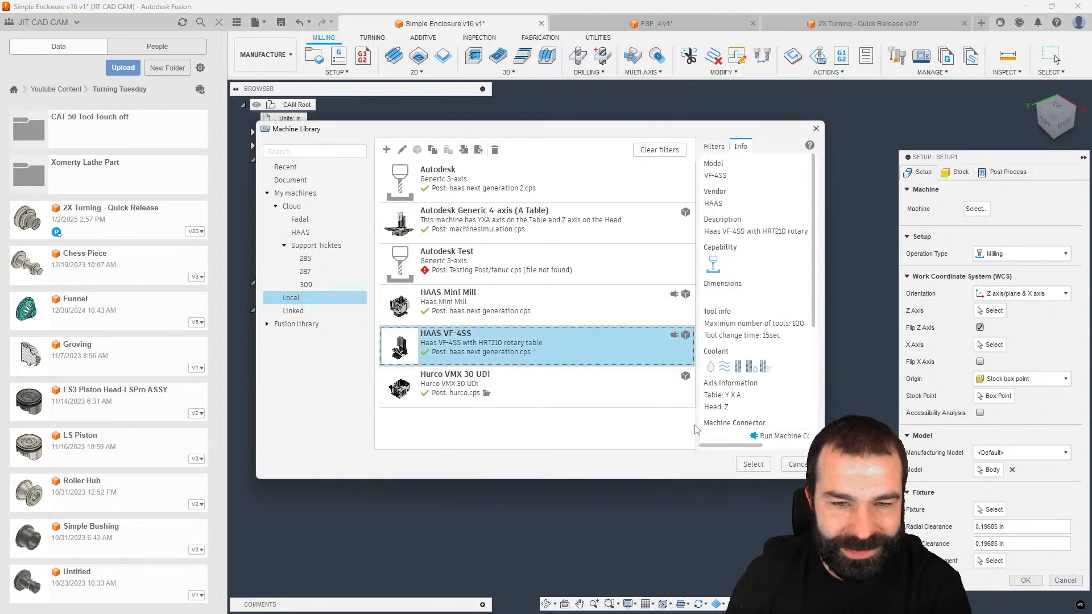
pyautogui.click(760, 467)
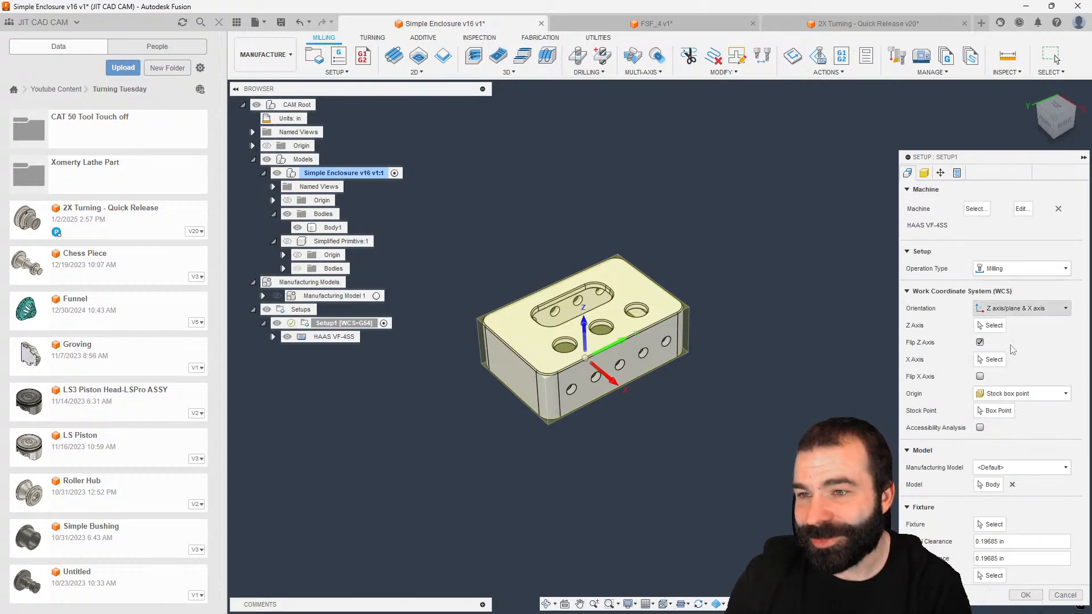
pyautogui.scroll(5, 772, 330)
pyautogui.press('Return')
pyautogui.scroll(-12, 775, 331)
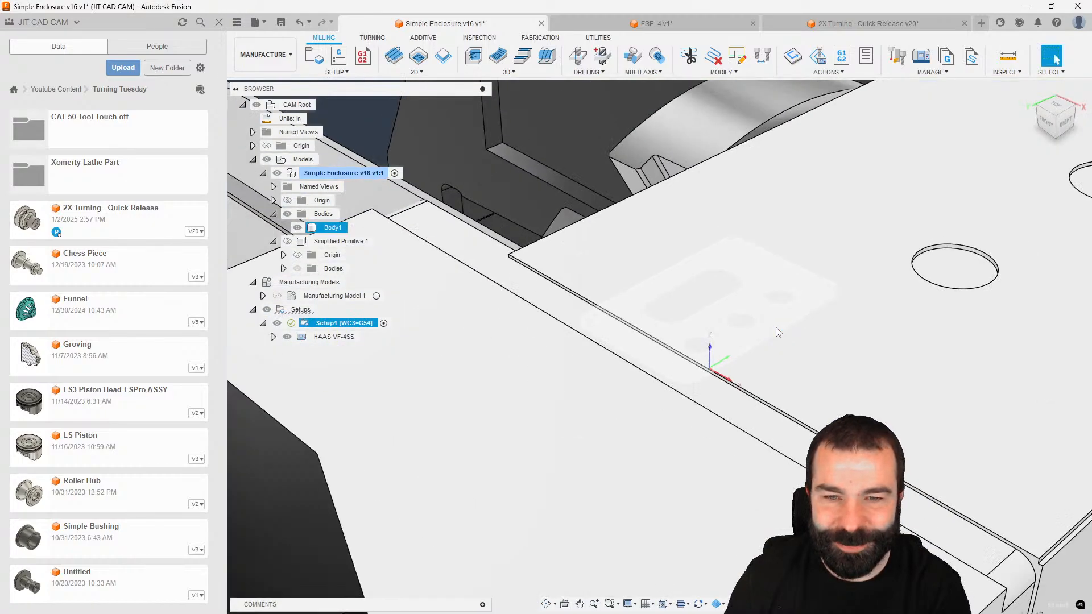
pyautogui.keyDown('shift'); pyautogui.moveTo(777, 341); pyautogui.dragTo(849, 401, button='middle'); pyautogui.keyUp('shift')
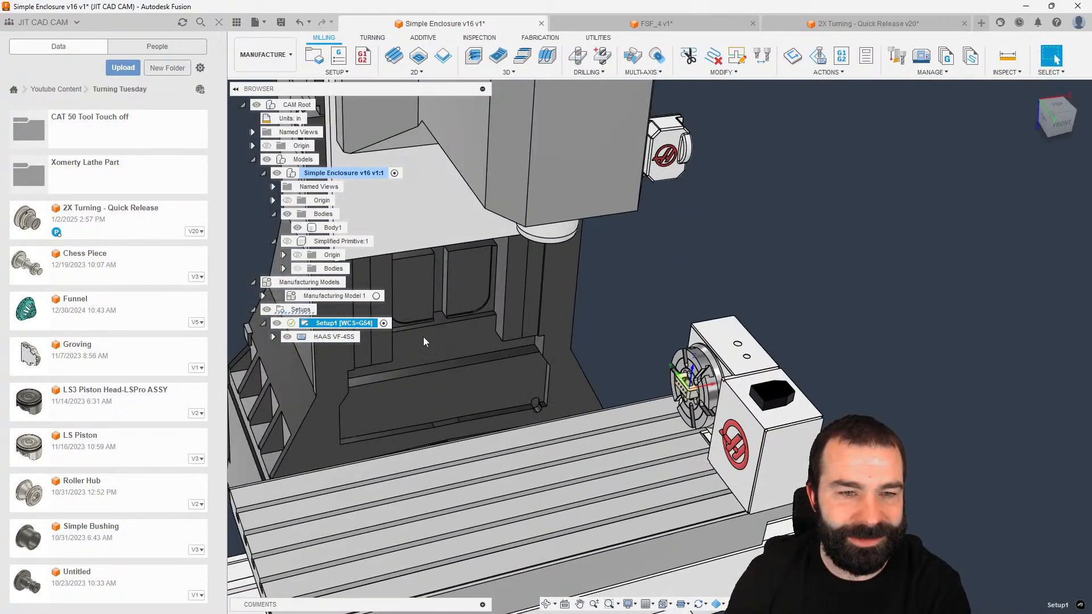
# Step: Position Setup1's part on the machine at an X distance of -11 in and raise it above the table
pyautogui.doubleClick(344, 323)
pyautogui.click(940, 173)
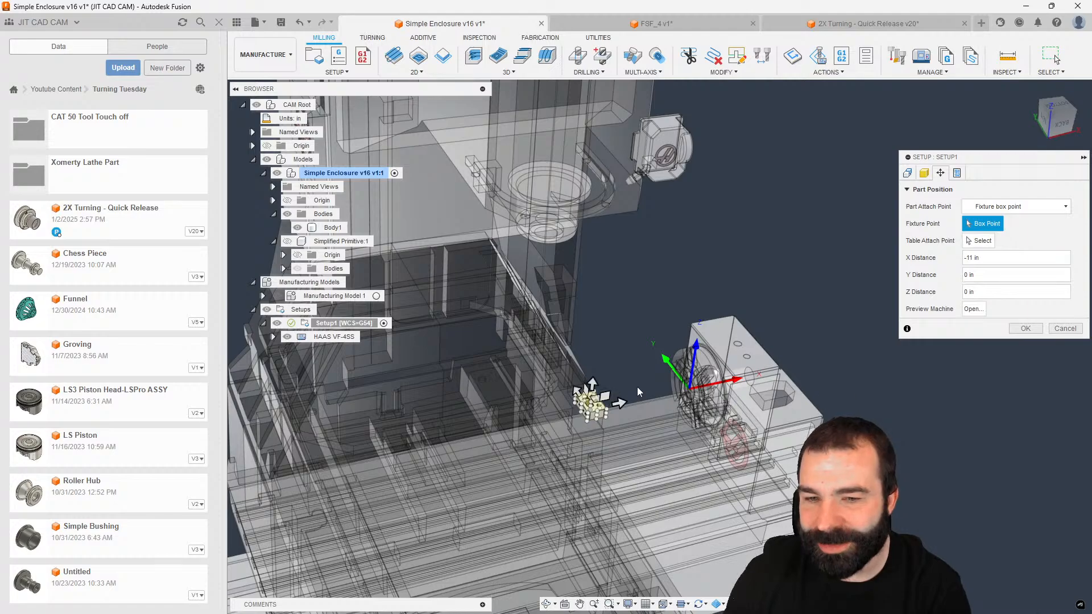
pyautogui.moveTo(594, 382); pyautogui.dragTo(596, 359)
pyautogui.click(1029, 330)
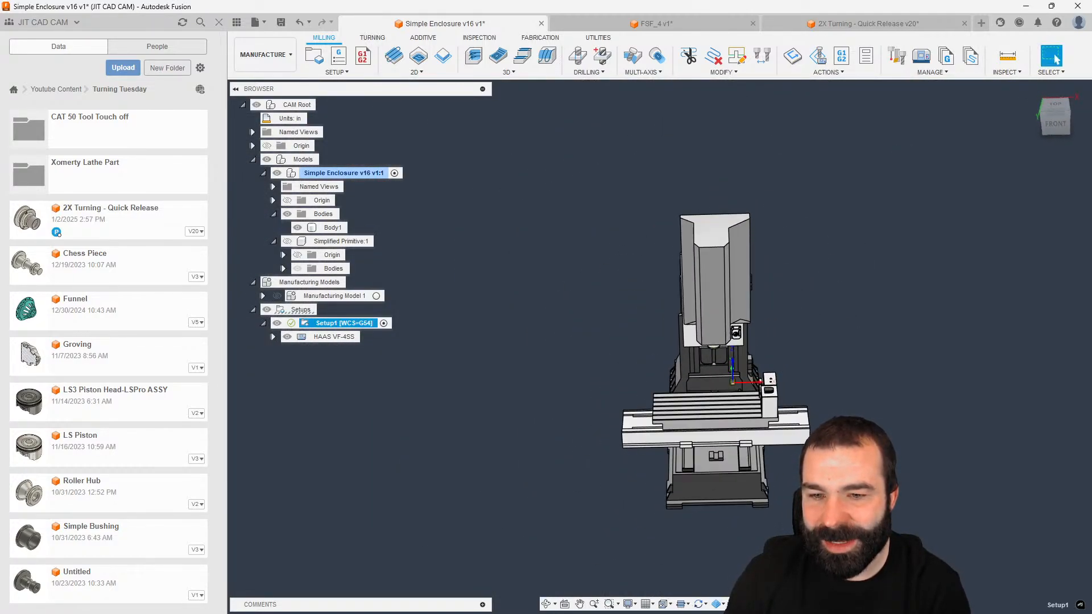
# Step: Create a Face toolpath with the #10 2" Face Mill, and briefly view its simulation on the machine
pyautogui.click(394, 56)
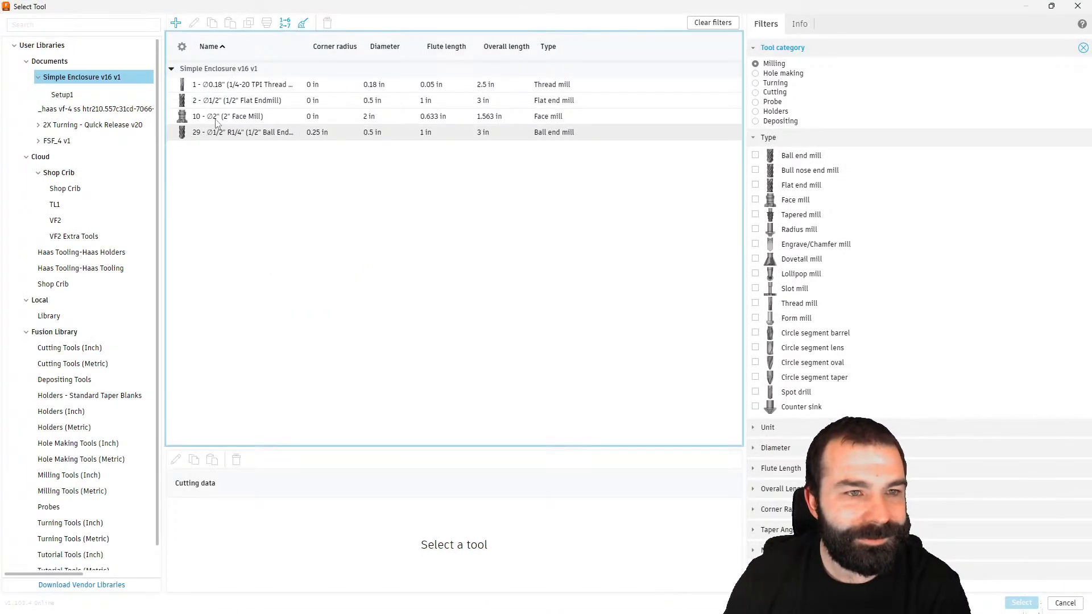
pyautogui.click(228, 117)
pyautogui.click(1021, 603)
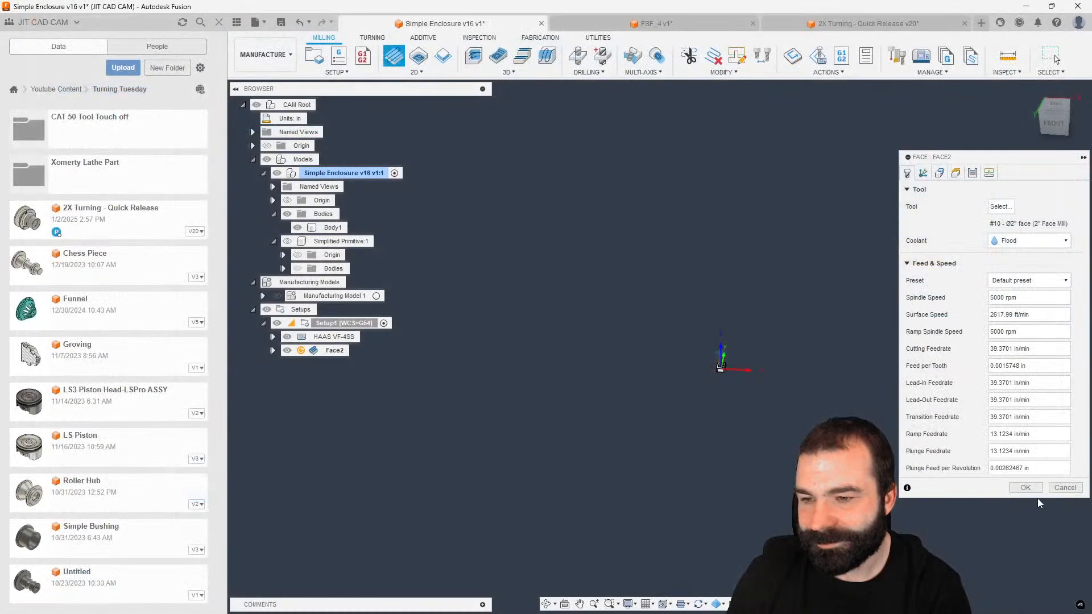
pyautogui.click(1024, 488)
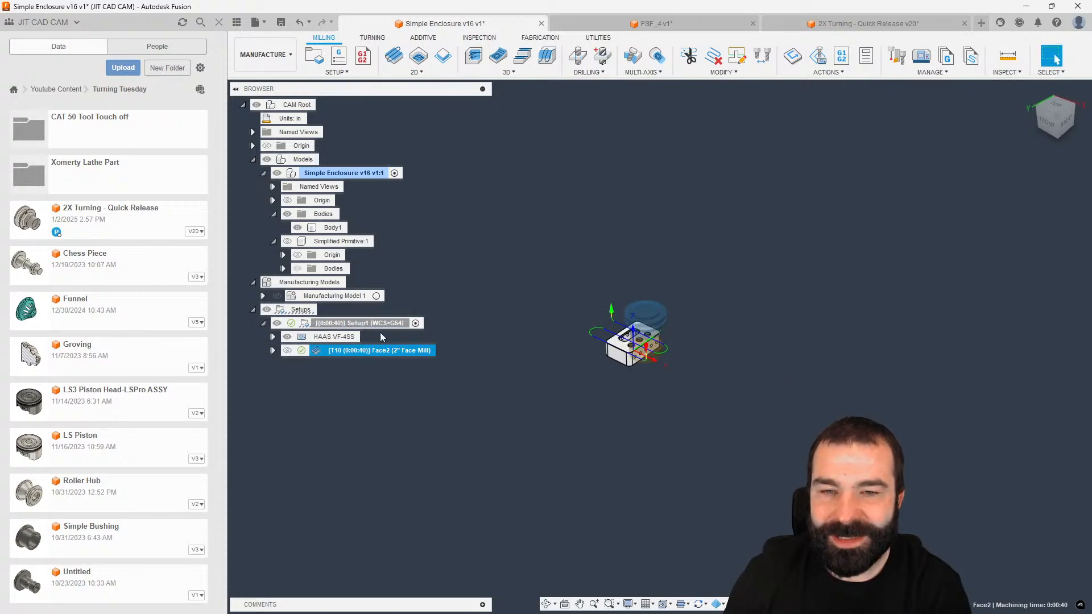
pyautogui.click(824, 60)
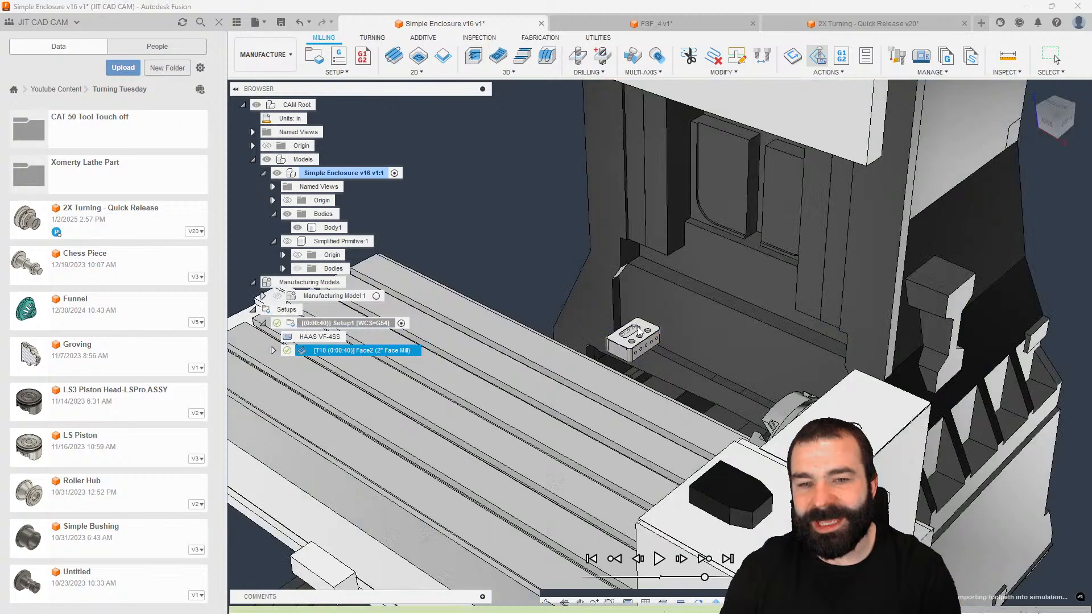
pyautogui.click(630, 57)
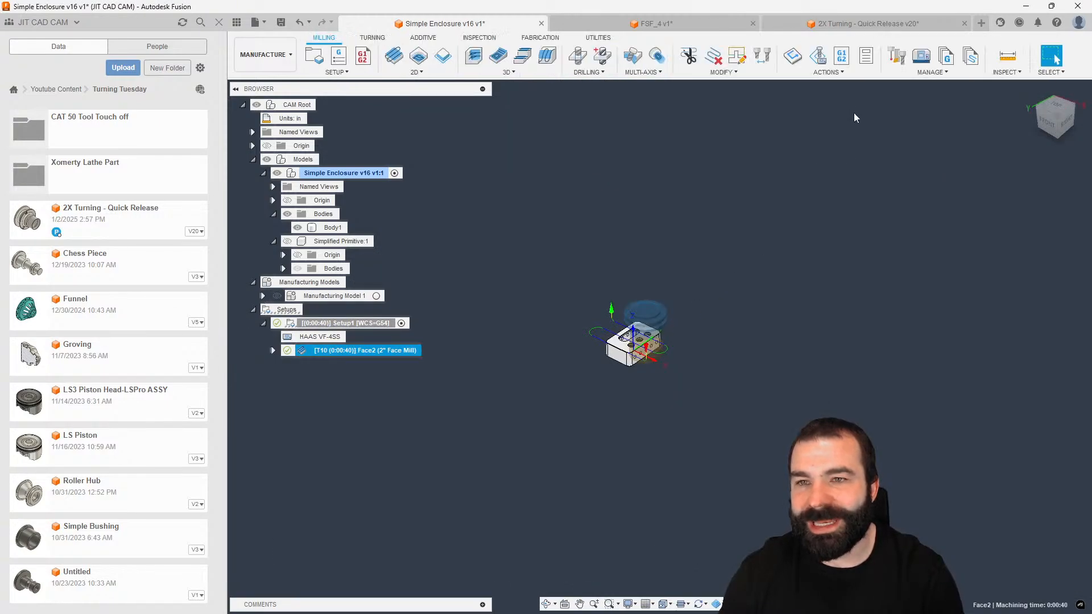
# Step: Open the local HAAS VF-4SS's machine model for editing from the Machine Library
pyautogui.click(922, 59)
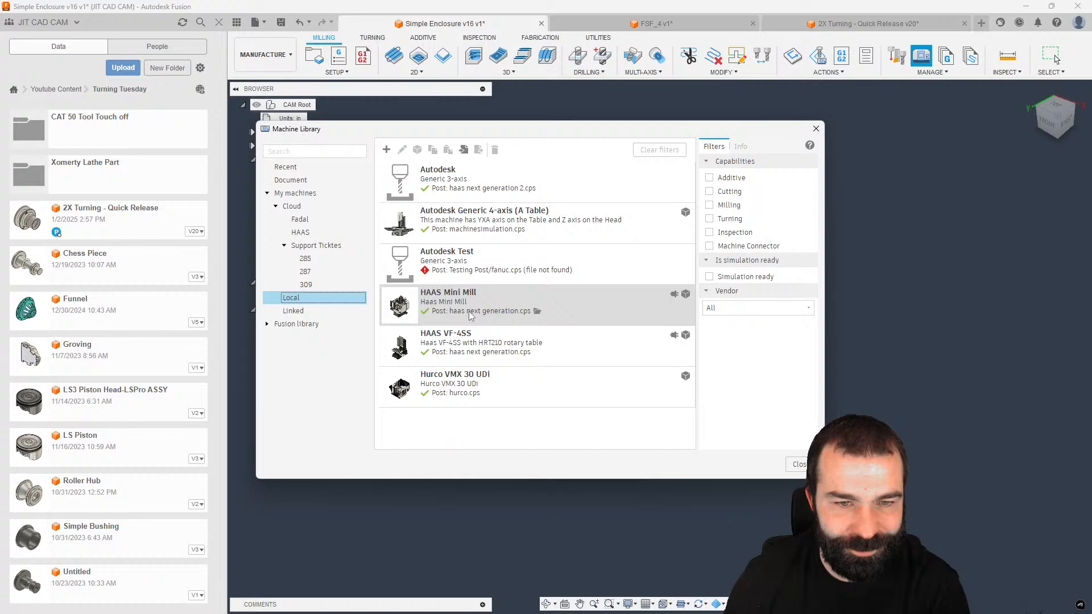
pyautogui.click(482, 351)
pyautogui.rightClick(530, 340)
pyautogui.click(577, 371)
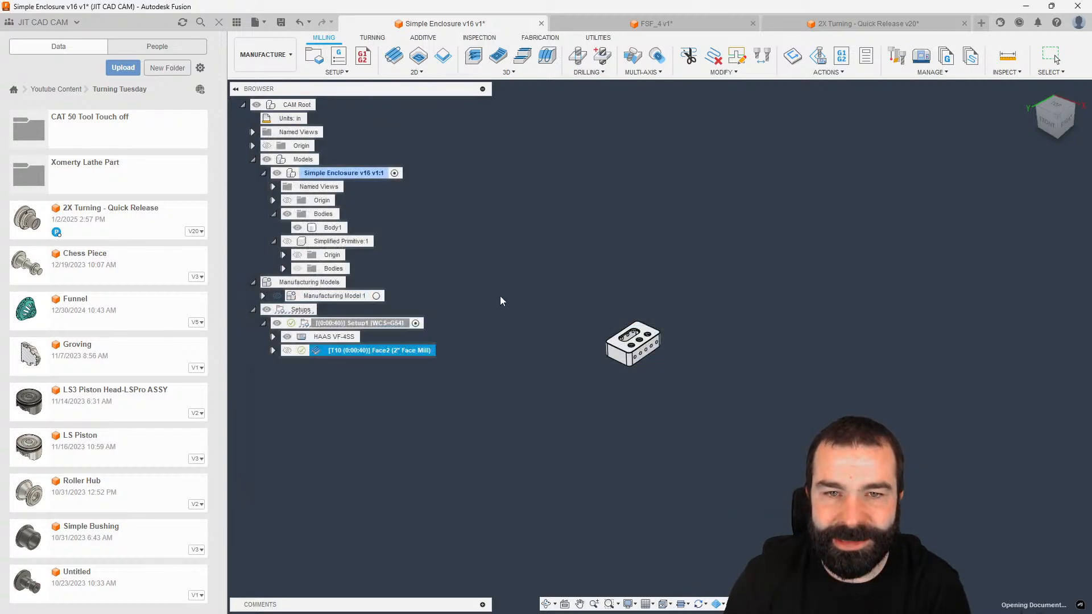
pyautogui.scroll(3, 514, 275)
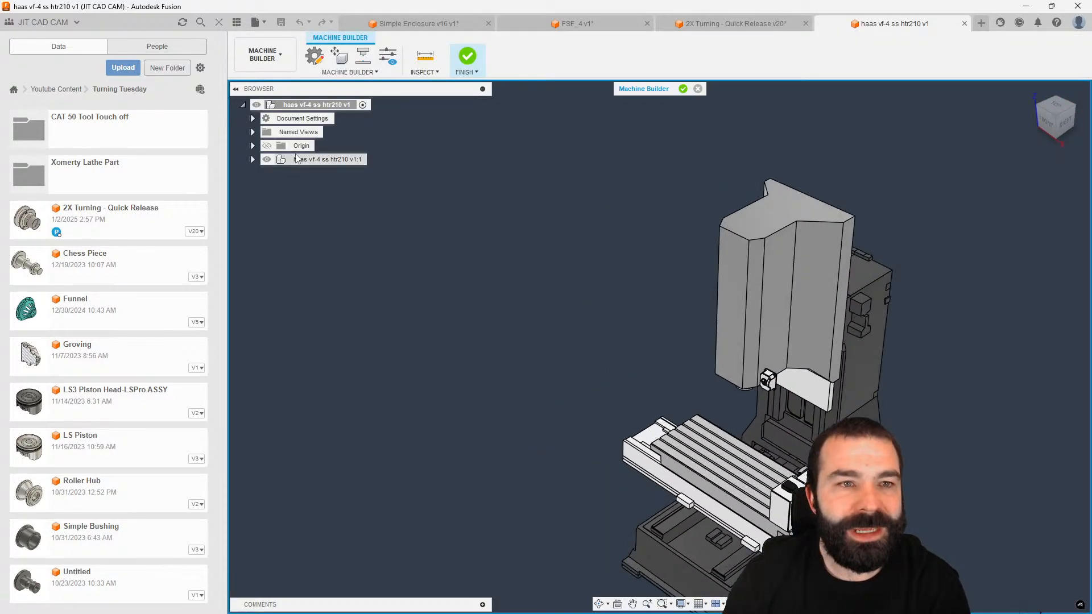
# Step: Try to clear the Z head's component selection in the machine model setup
pyautogui.click(362, 55)
pyautogui.scroll(-3, 604, 282)
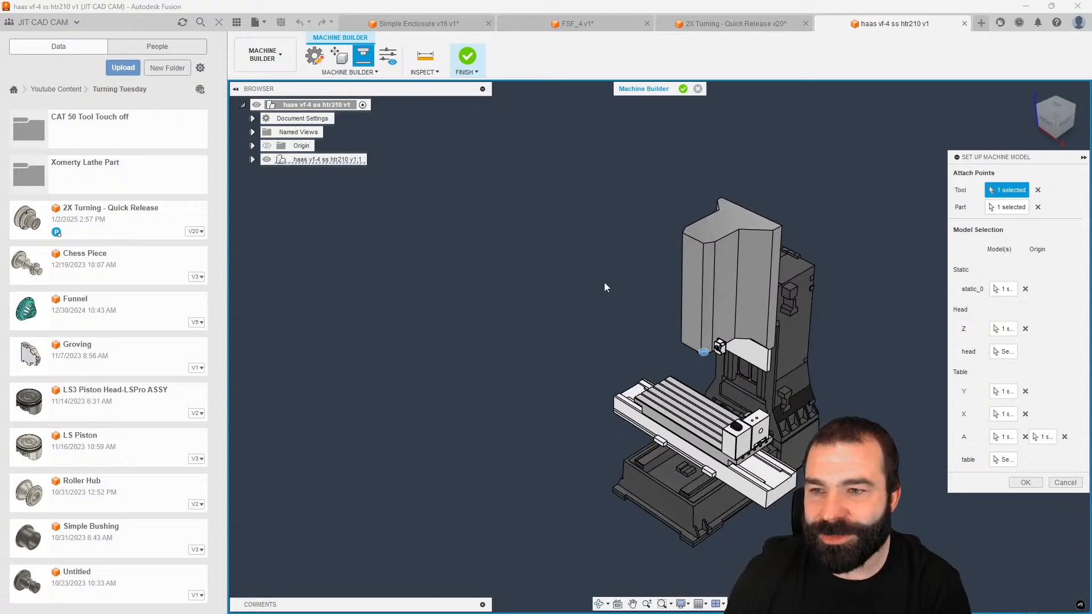
pyautogui.scroll(1, 697, 332)
pyautogui.keyDown('shift'); pyautogui.moveTo(913, 446); pyautogui.dragTo(941, 412, button='middle'); pyautogui.keyUp('shift')
pyautogui.click(1003, 352)
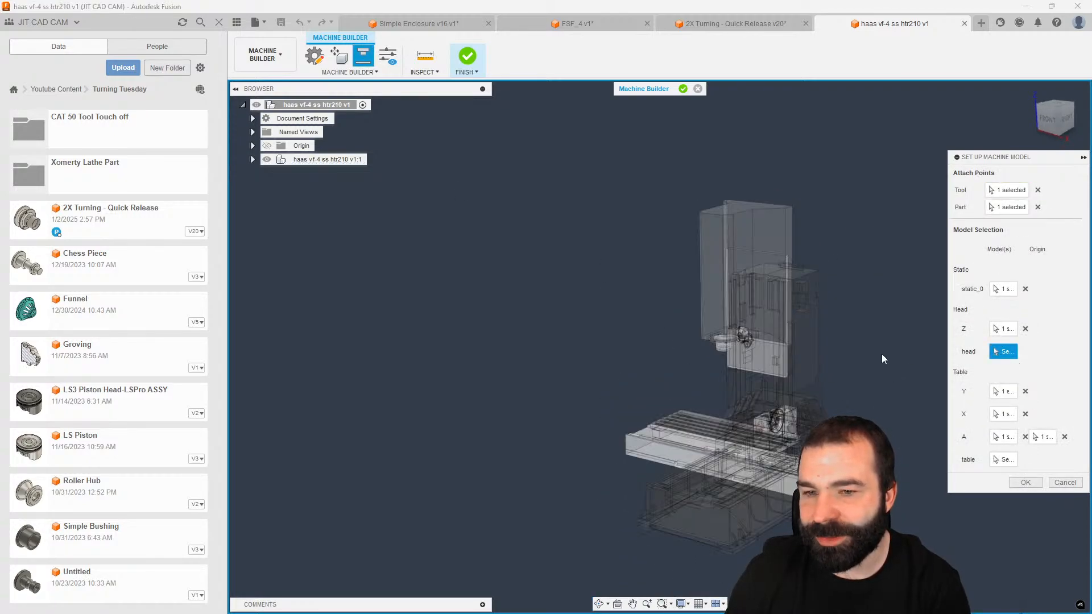
pyautogui.click(1004, 330)
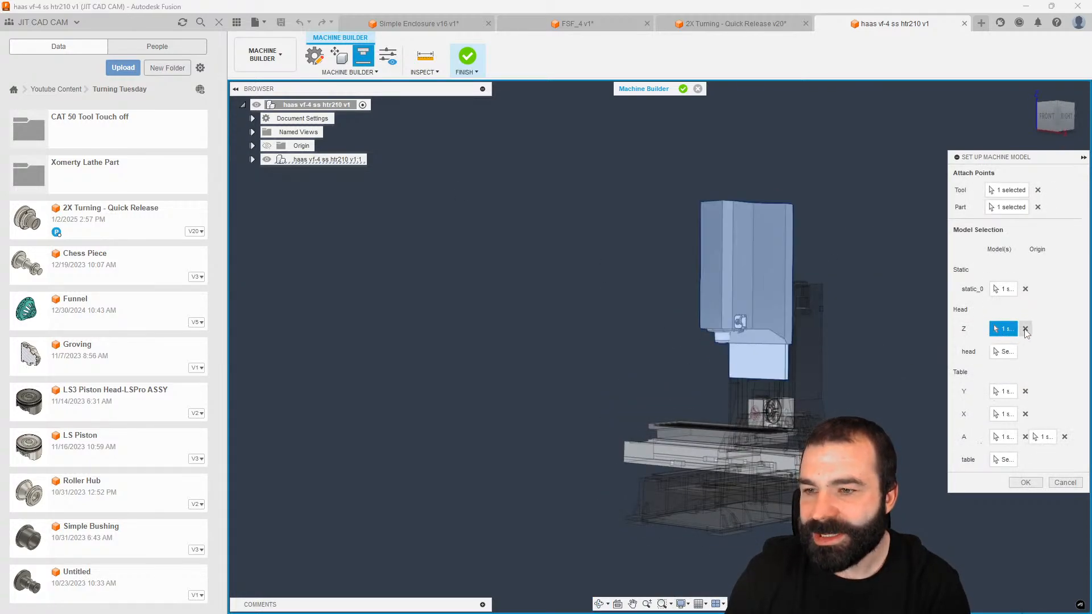
pyautogui.scroll(4, 739, 296)
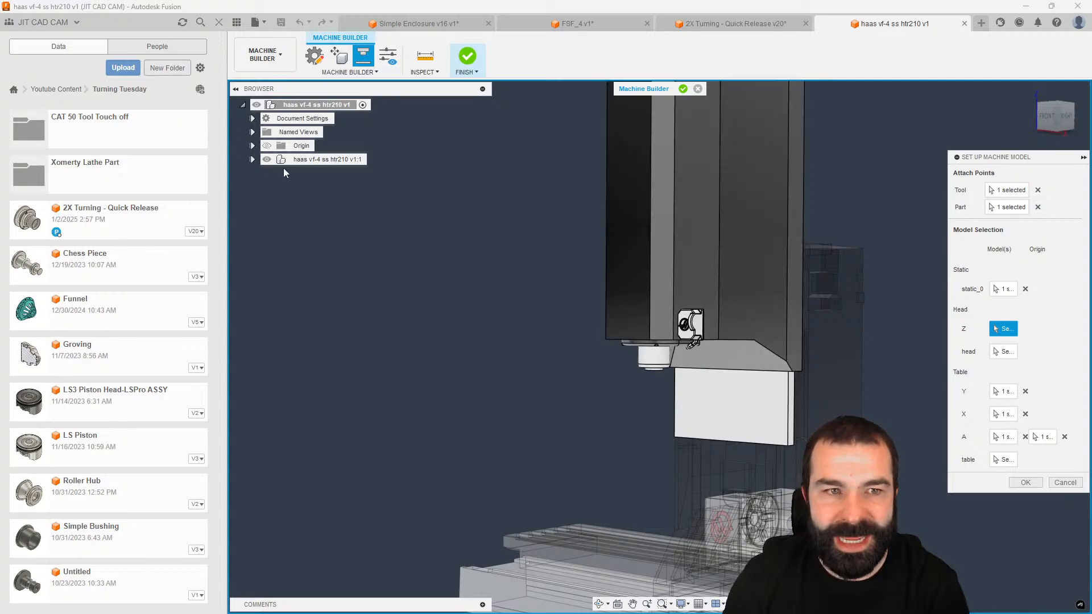
# Step: List the bodies of the z axis head component, and cancel the machine model setup
pyautogui.click(252, 160)
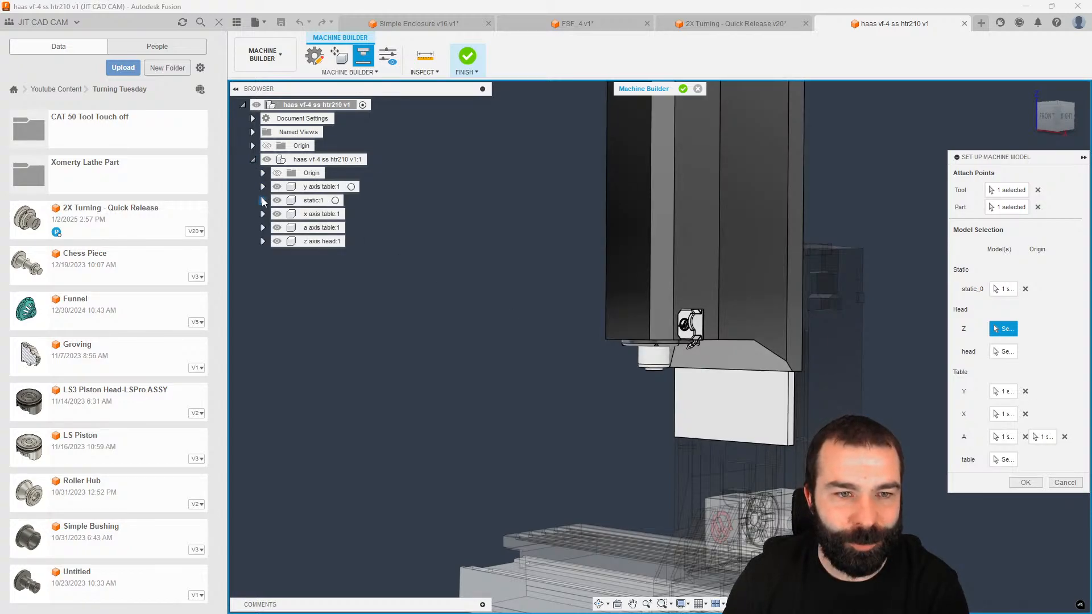
pyautogui.click(262, 241)
pyautogui.click(274, 269)
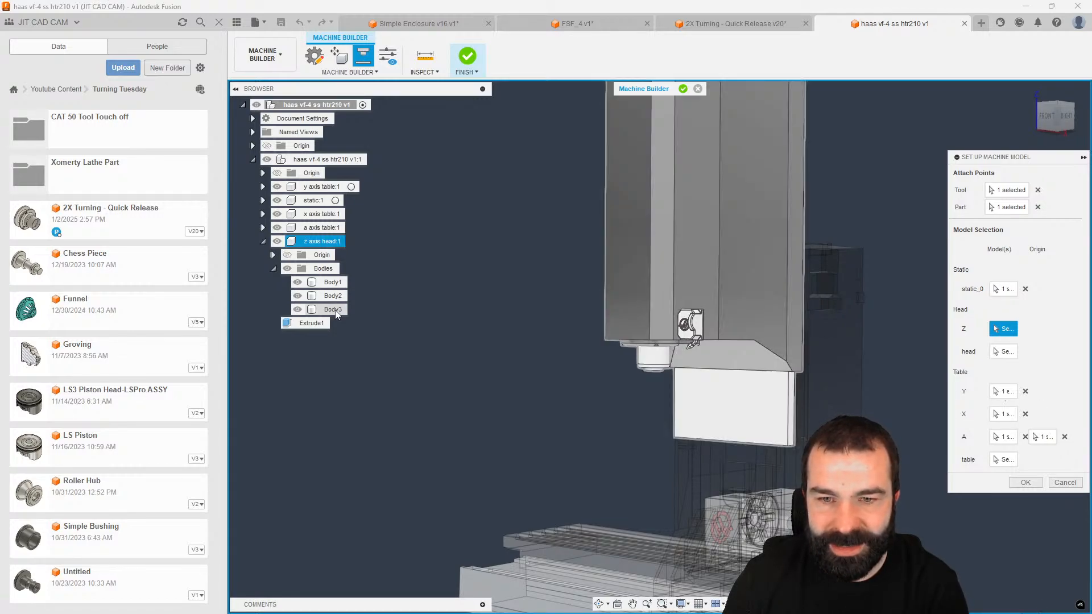
pyautogui.scroll(-5, 560, 273)
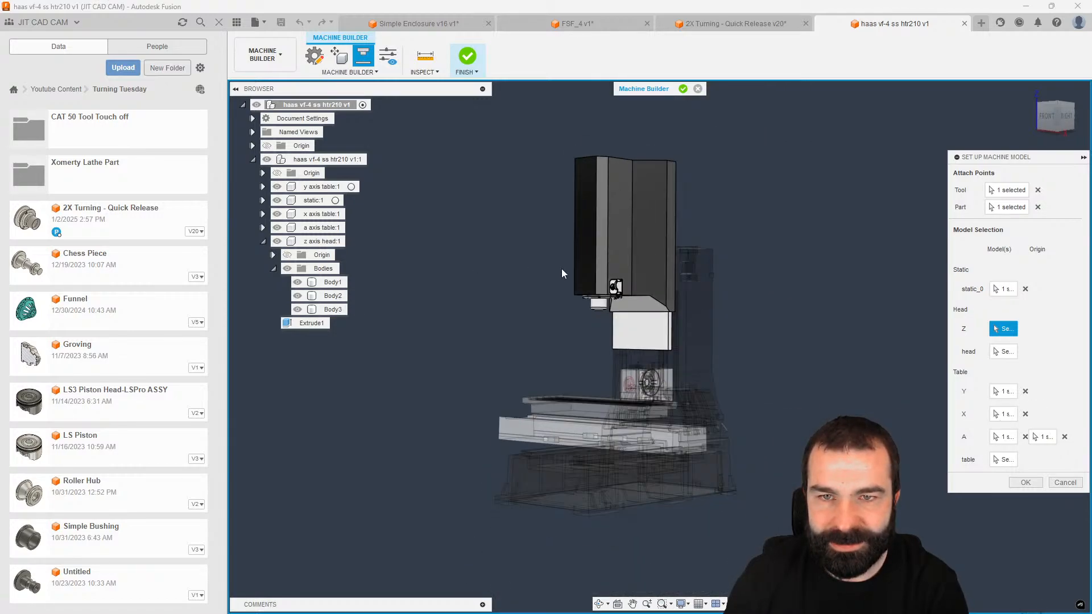
pyautogui.click(1062, 484)
# Step: Toggle the visibility of the z axis head's bodies to identify each one, leaving Body2 hidden
pyautogui.click(296, 282)
pyautogui.click(296, 296)
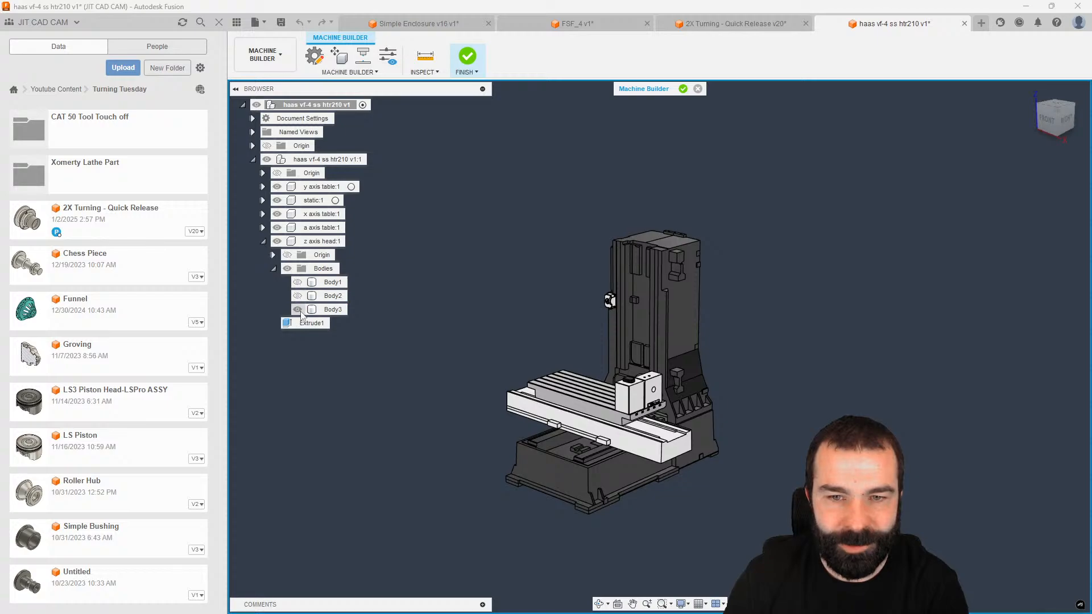
pyautogui.click(298, 311)
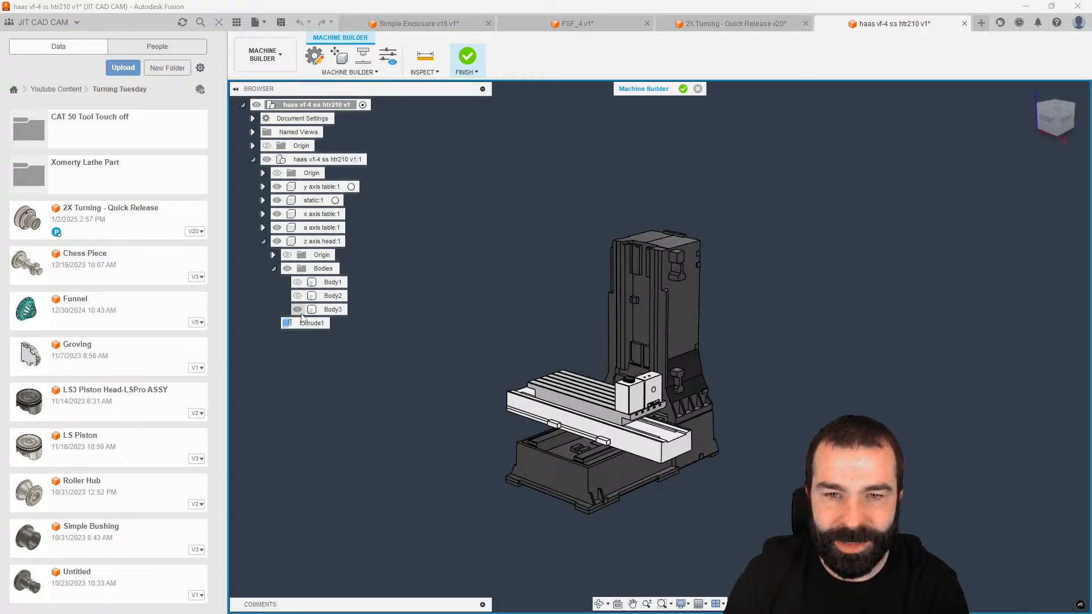
pyautogui.click(298, 282)
pyautogui.click(327, 298)
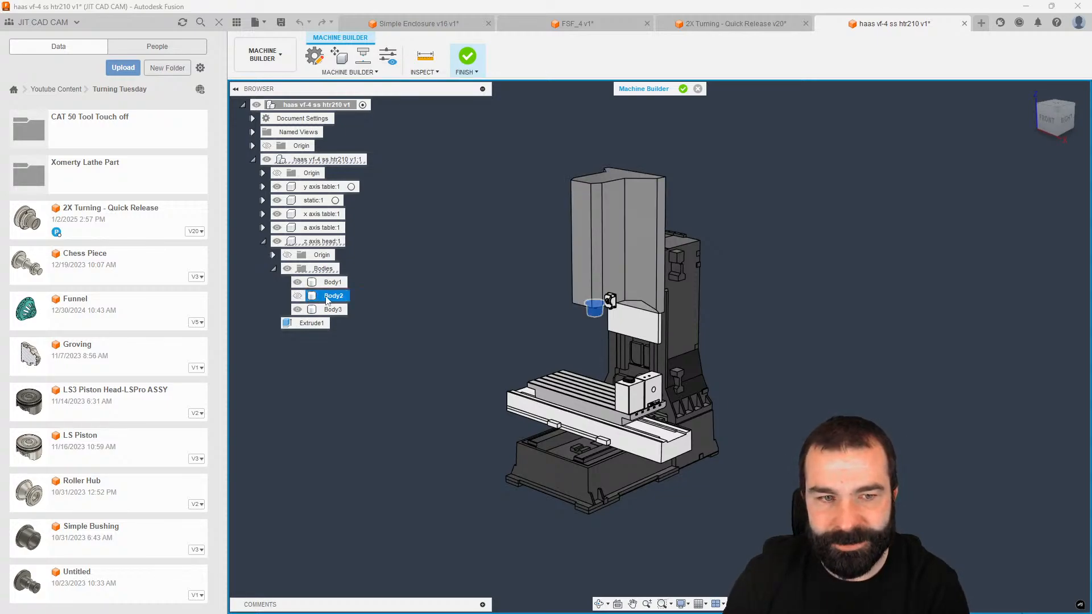
pyautogui.click(414, 302)
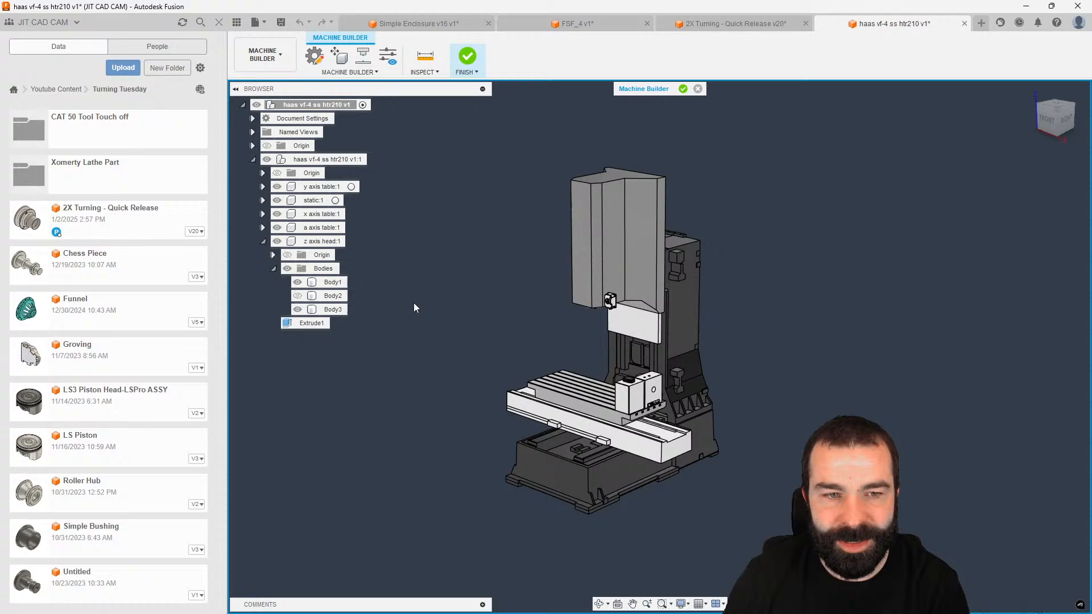
# Step: Try to assign only Body1 of the z axis head as the Z model in the machine model setup
pyautogui.click(363, 55)
pyautogui.click(1003, 328)
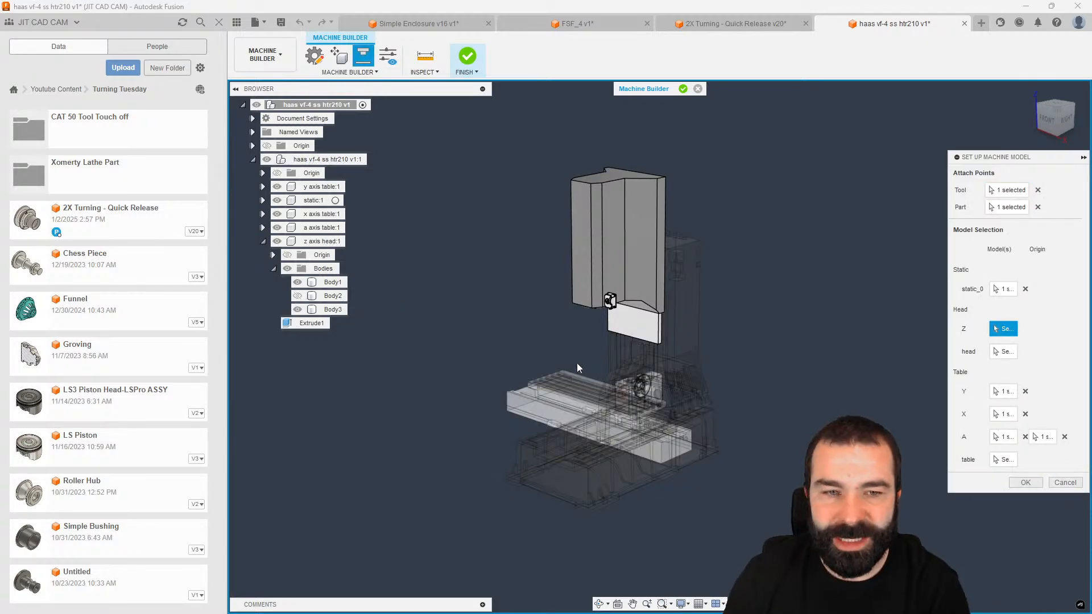
pyautogui.click(336, 284)
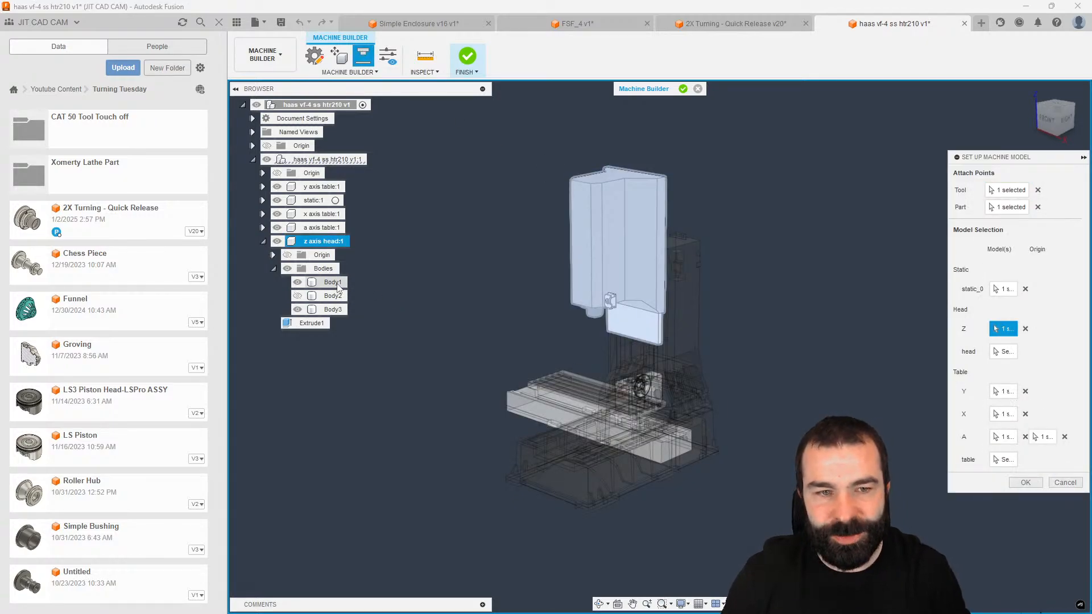
# Step: Show Body2 of the z axis head, try to reassign the Z model to a single body, and cancel the machine model setup
pyautogui.click(1004, 351)
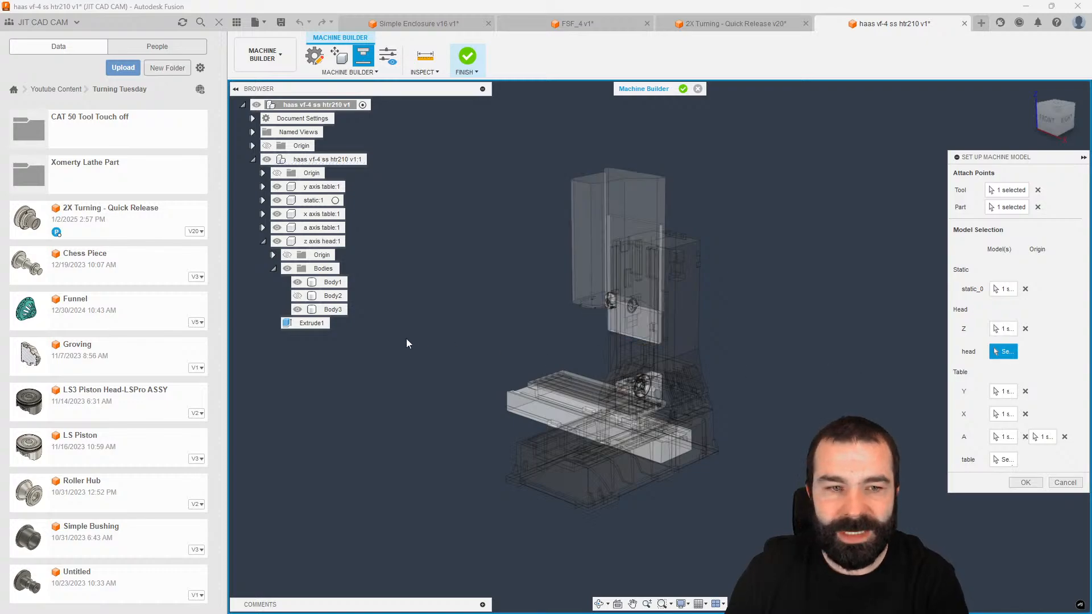
pyautogui.click(298, 296)
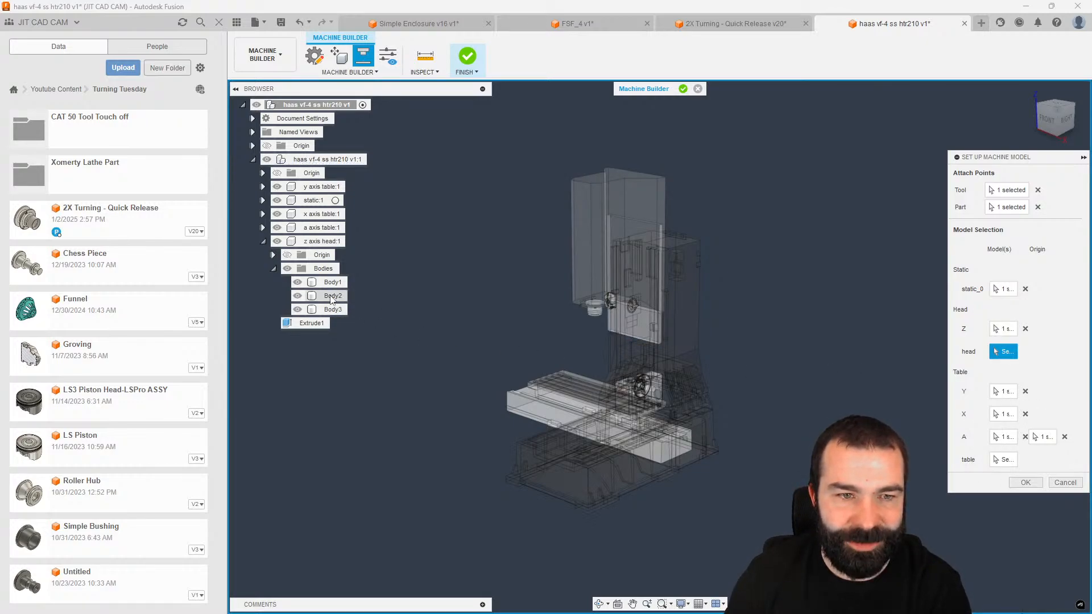
pyautogui.click(1021, 329)
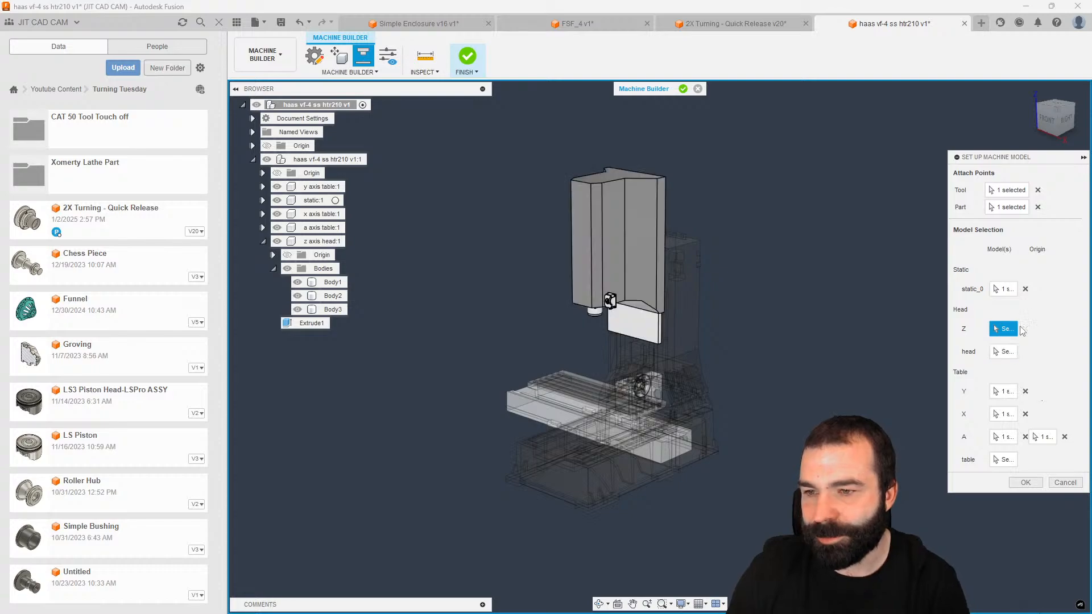
pyautogui.click(322, 241)
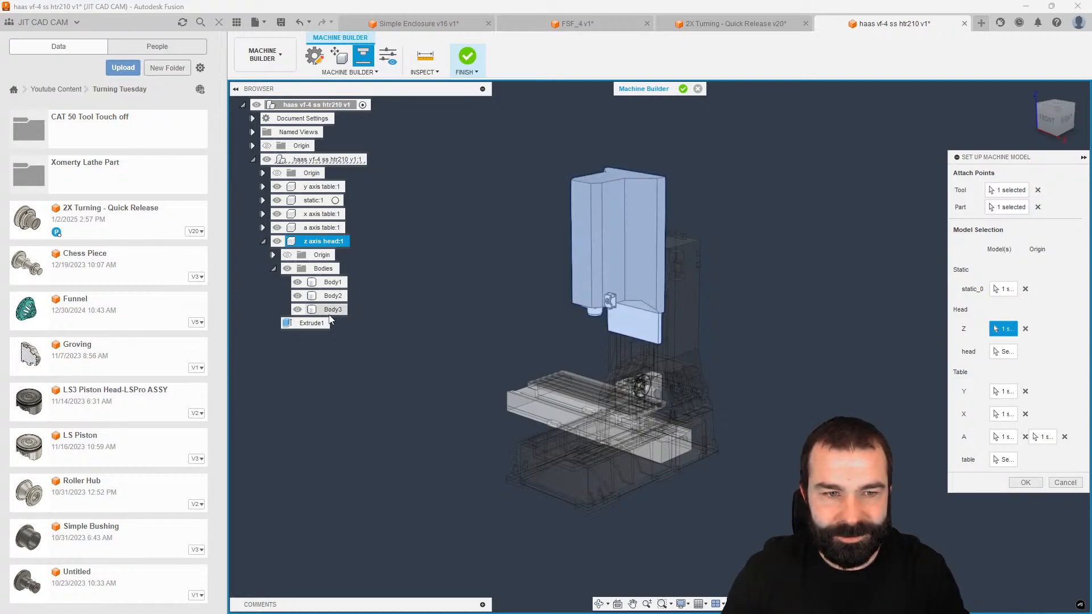
pyautogui.click(1025, 329)
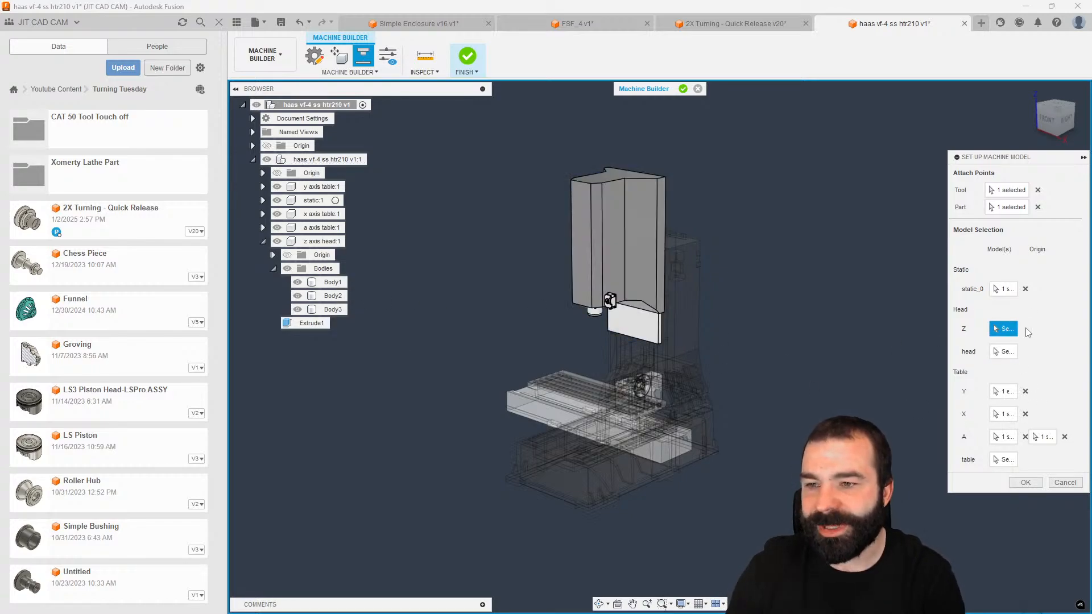
pyautogui.press('Escape')
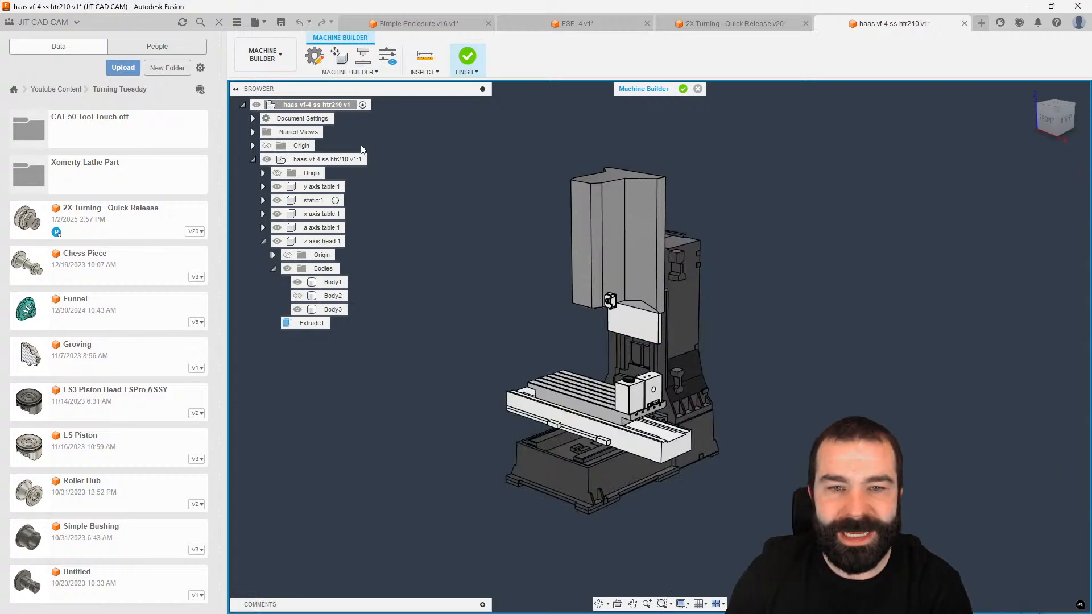
# Step: Try to split the z axis head's bodies into components in the Design workspace, starting from Body1 and Body3
pyautogui.click(265, 55)
pyautogui.click(258, 82)
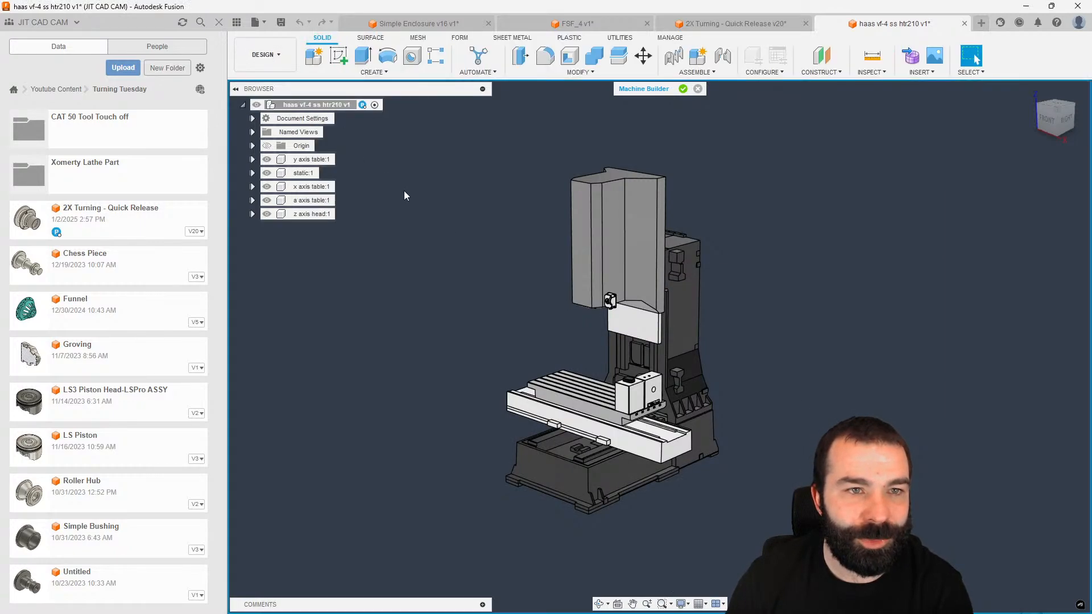
pyautogui.click(252, 213)
pyautogui.click(323, 255)
pyautogui.keyDown('ctrl'); pyautogui.click(323, 282); pyautogui.keyUp('ctrl')
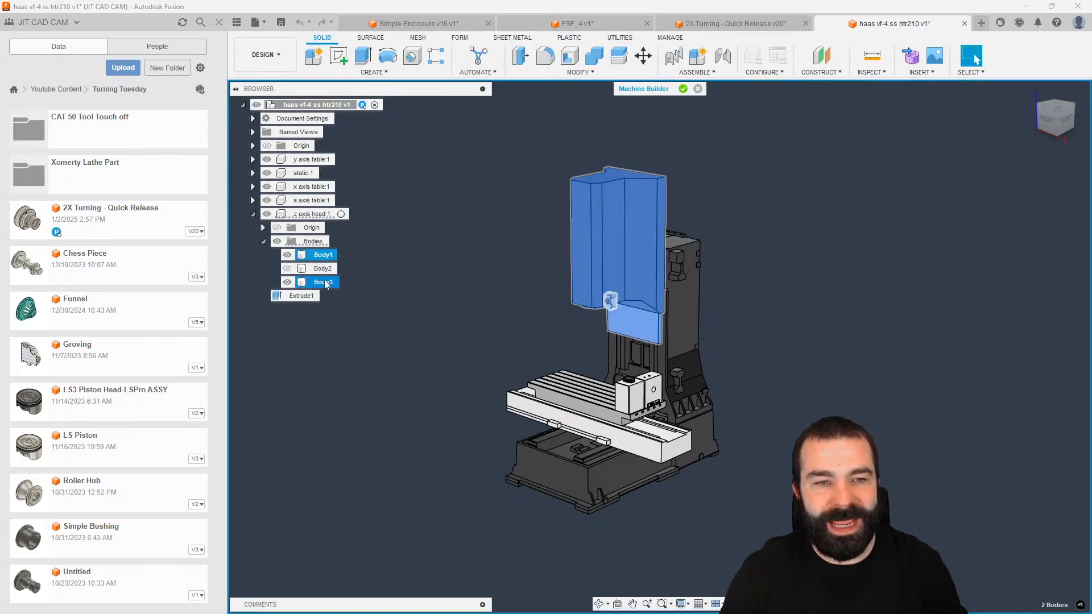
pyautogui.rightClick(324, 283)
pyautogui.click(352, 305)
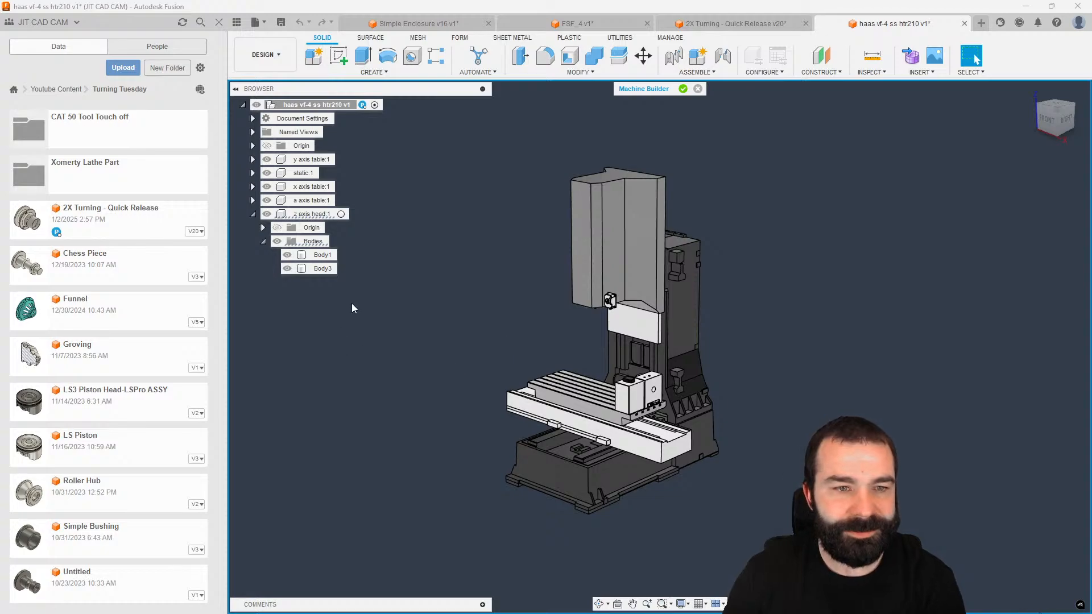
# Step: Try again to convert Body1 and Body3 of the z axis head into components, and exit Machine Builder without keeping the changes
pyautogui.click(322, 269)
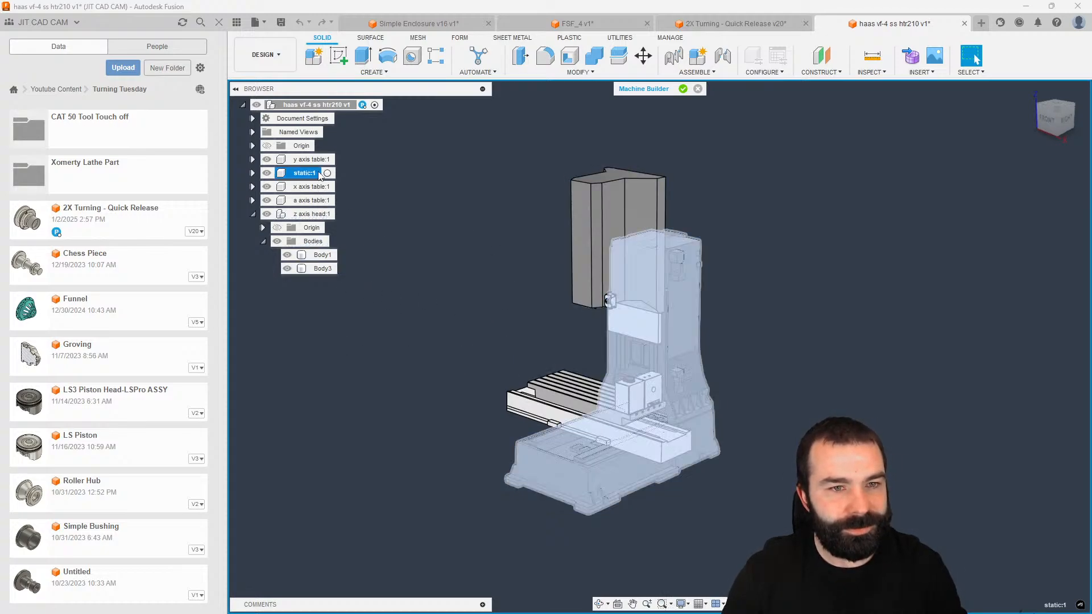
pyautogui.click(417, 242)
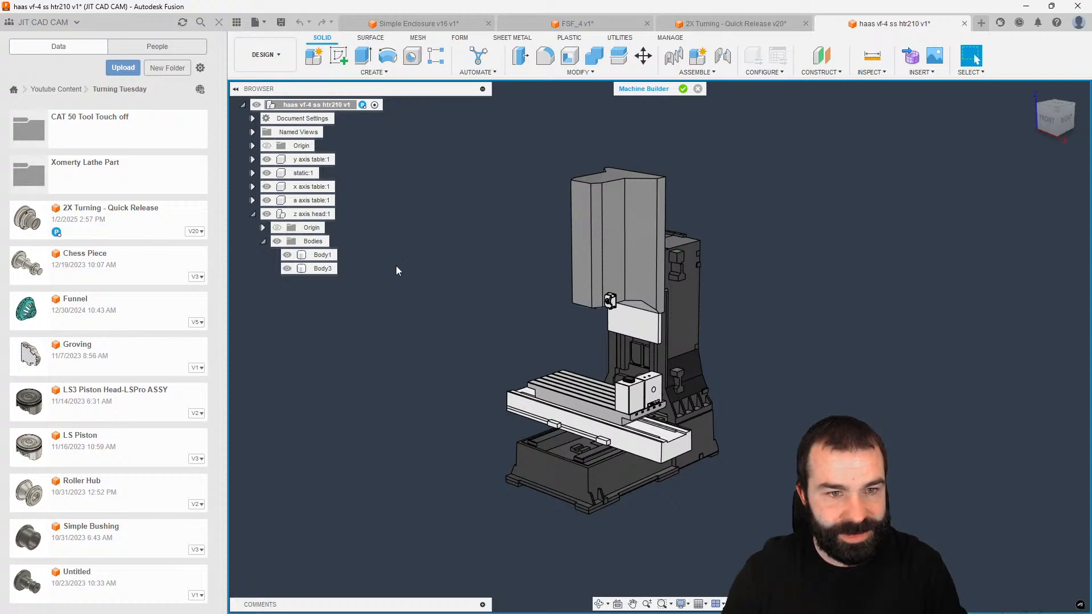
pyautogui.click(322, 255)
pyautogui.keyDown('shift'); pyautogui.click(323, 270); pyautogui.keyUp('shift')
pyautogui.rightClick(323, 269)
pyautogui.click(382, 319)
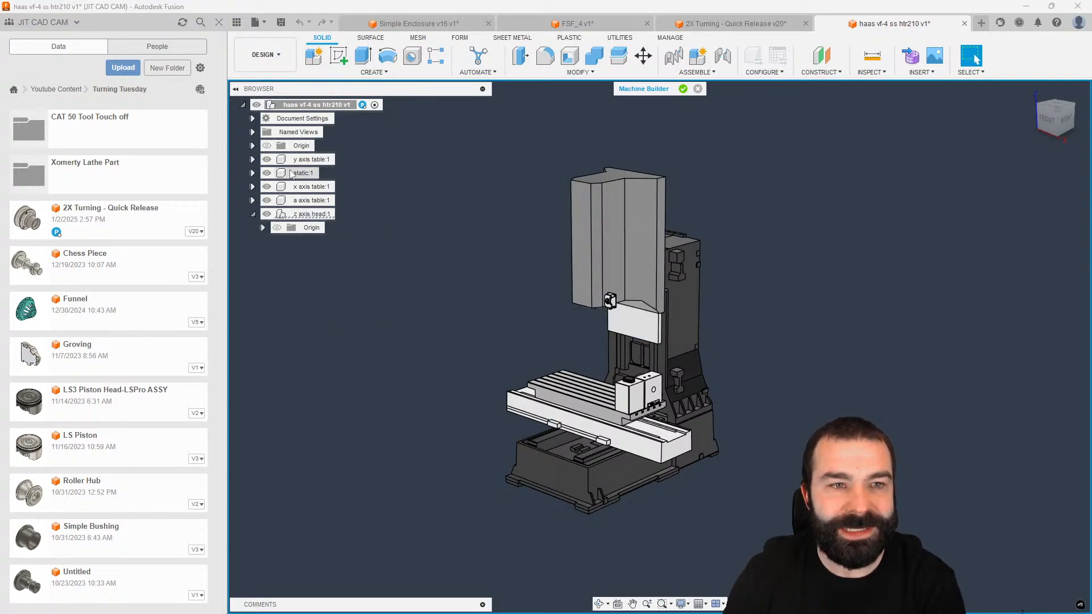
pyautogui.click(697, 89)
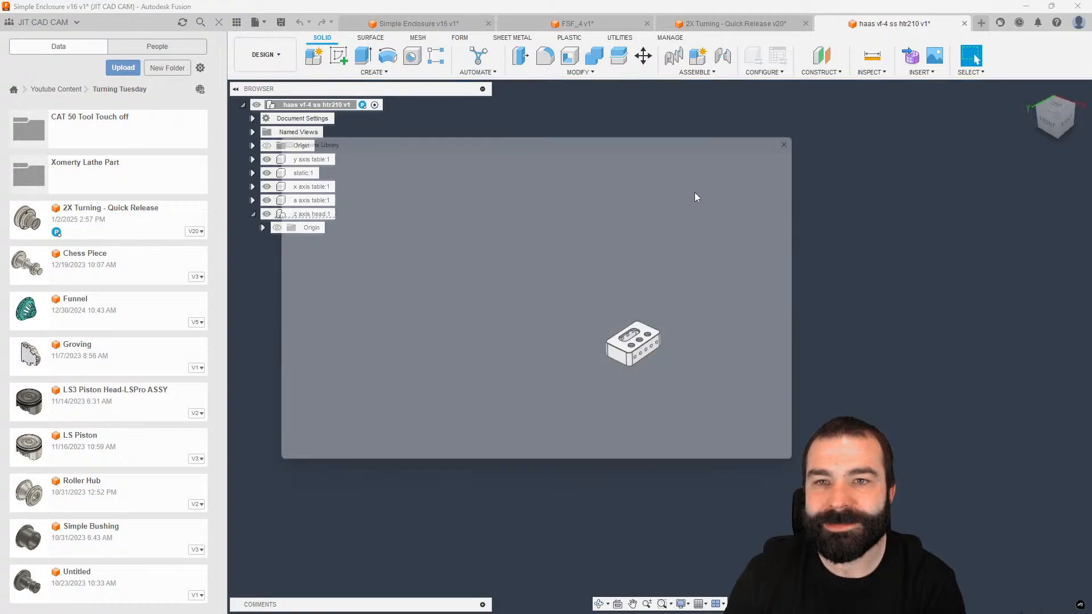
# Step: Reopen the HAAS VF-4SS machine model in the Design workspace and capture its design history
pyautogui.rightClick(491, 337)
pyautogui.click(532, 357)
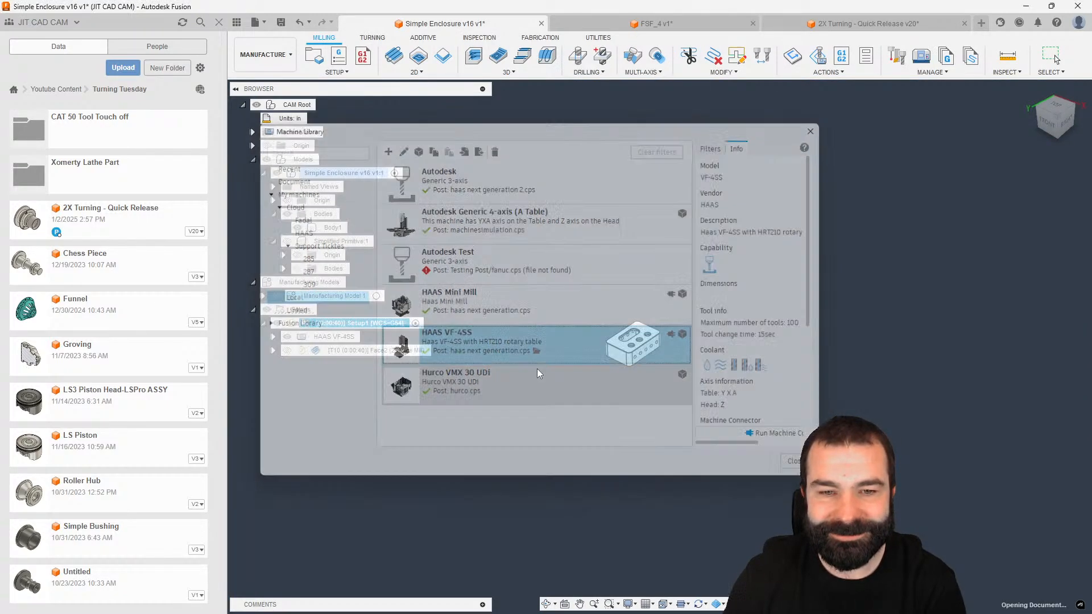
pyautogui.click(268, 64)
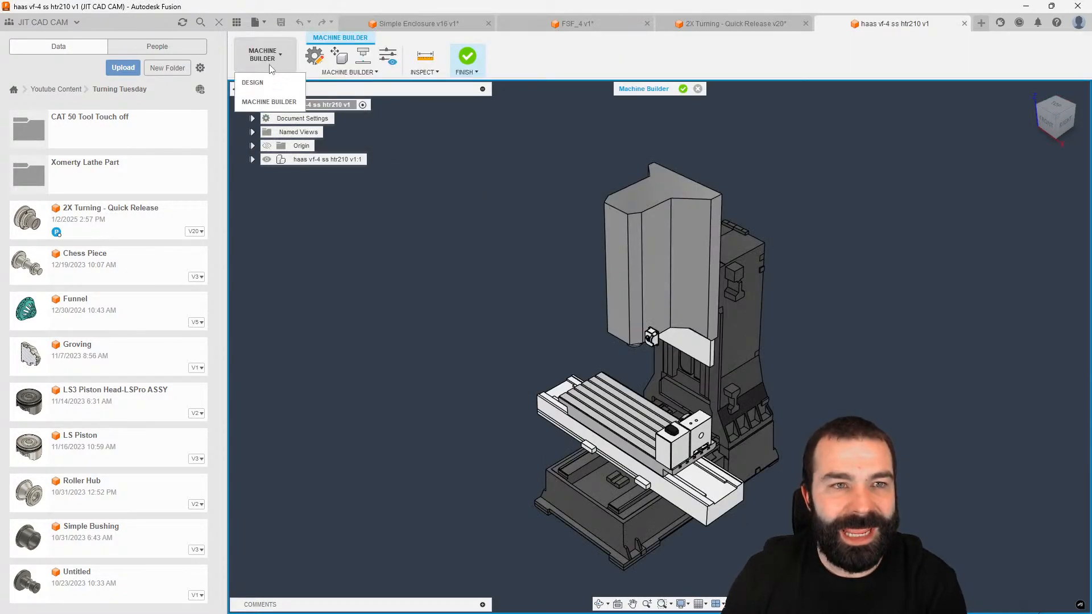
pyautogui.click(271, 98)
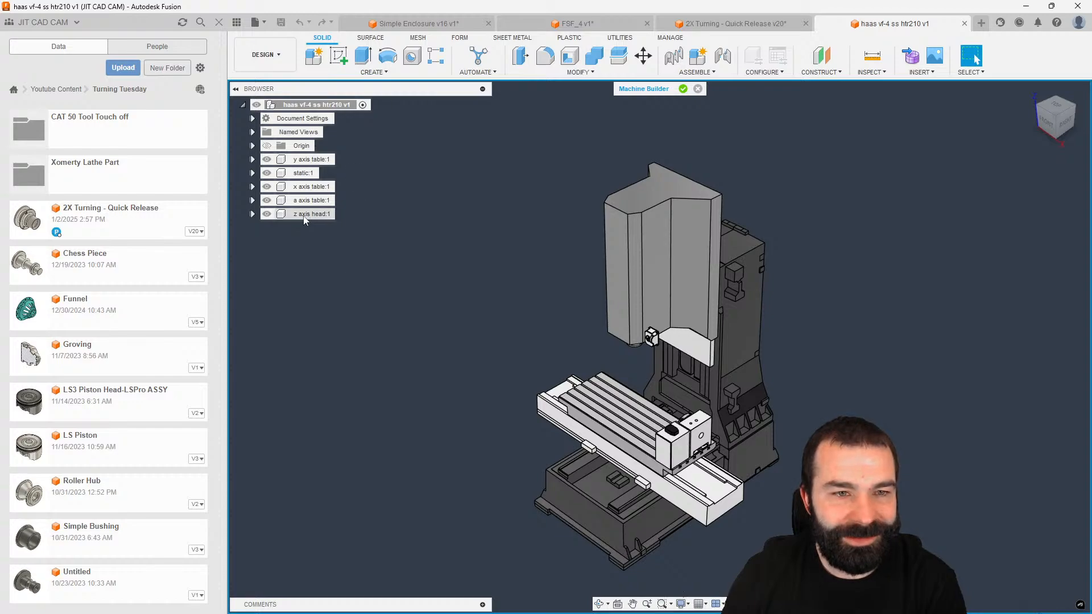
pyautogui.rightClick(308, 106)
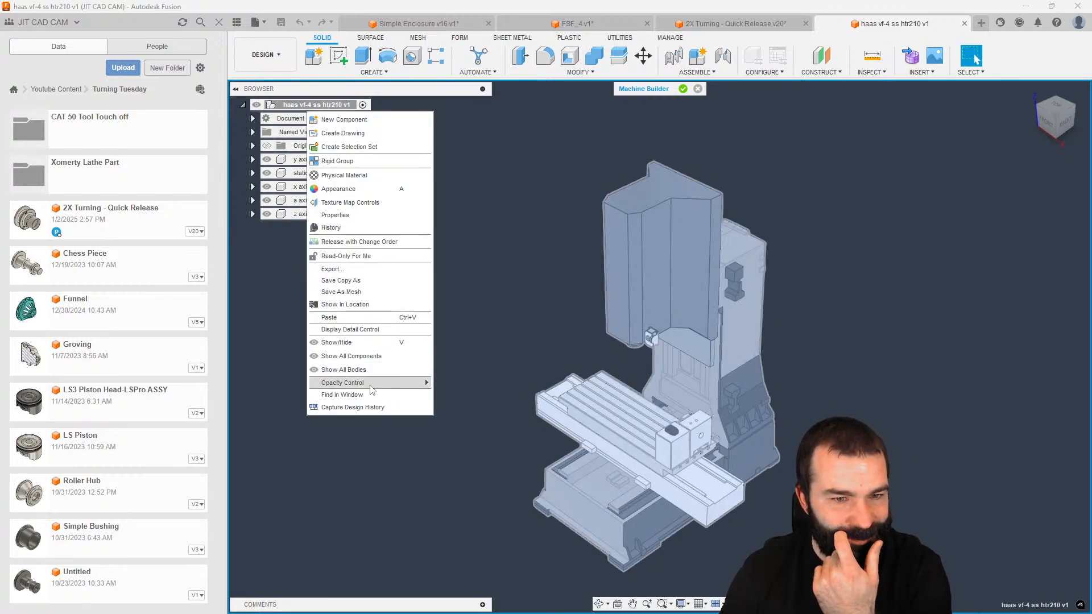
pyautogui.click(392, 407)
# Step: Create a component from Body2, the spindle nose of the z axis head
pyautogui.click(252, 214)
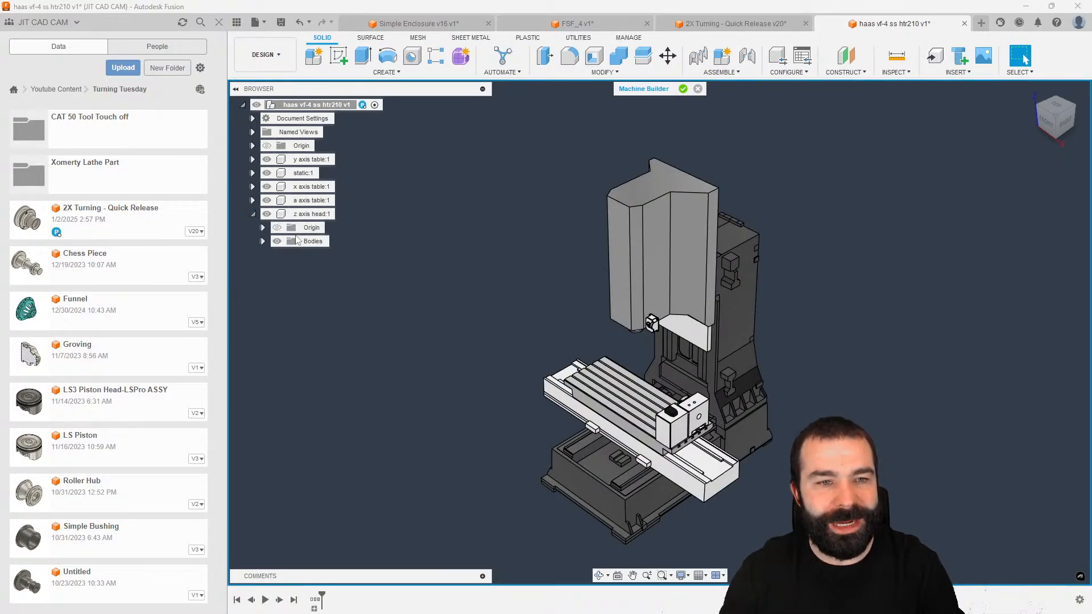
pyautogui.click(262, 241)
pyautogui.rightClick(324, 269)
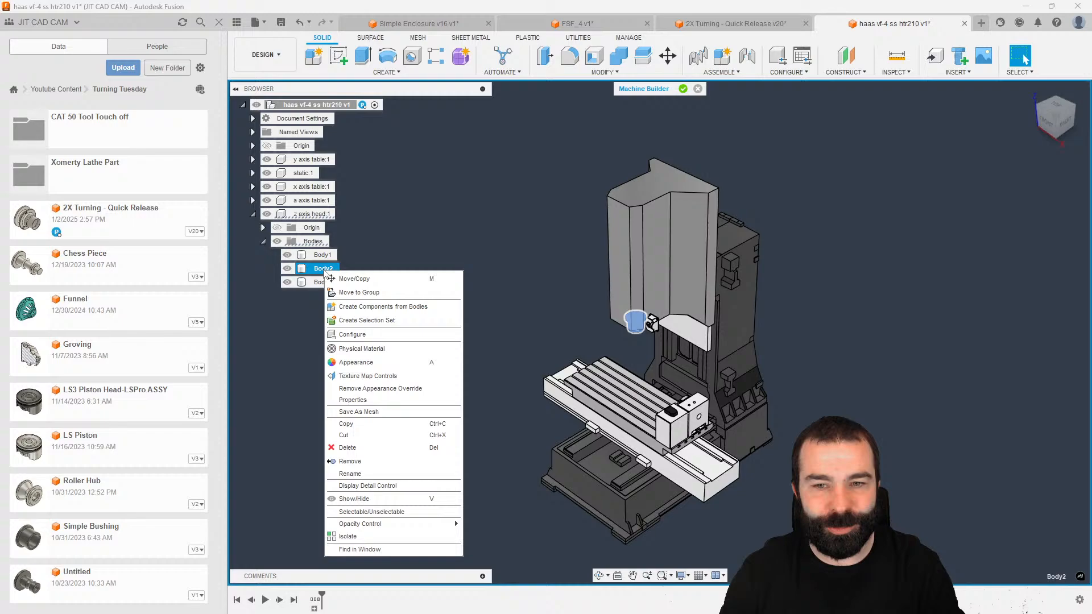
pyautogui.click(374, 306)
# Step: Create separate components from Body1 and Body3 of the z axis head
pyautogui.click(322, 254)
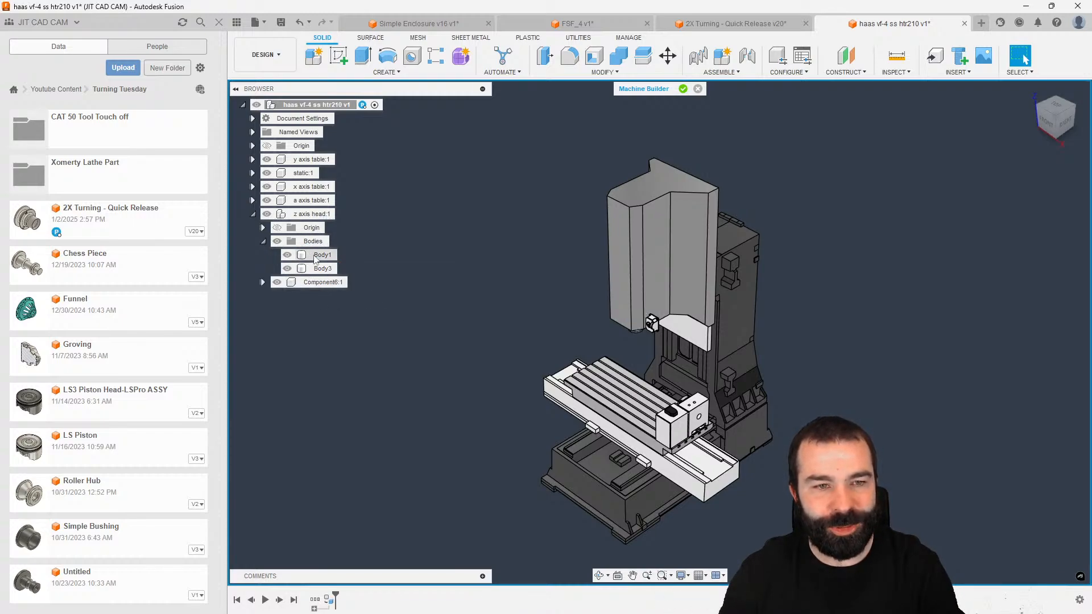
pyautogui.keyDown('shift'); pyautogui.click(323, 268); pyautogui.keyUp('shift')
pyautogui.rightClick(329, 272)
pyautogui.click(392, 323)
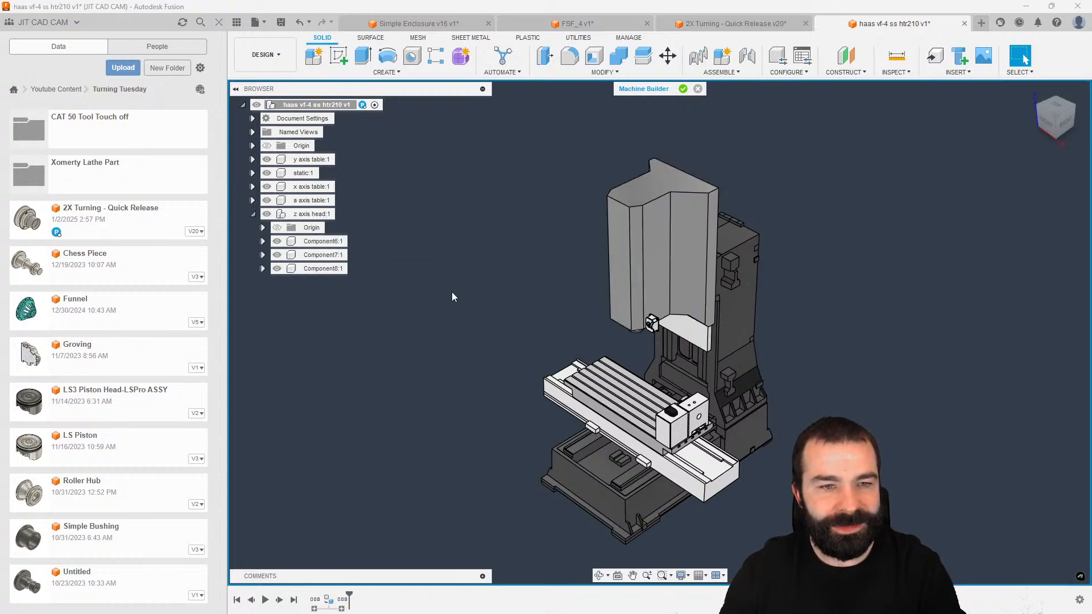
pyautogui.click(325, 255)
pyautogui.click(471, 278)
pyautogui.scroll(-2, 466, 233)
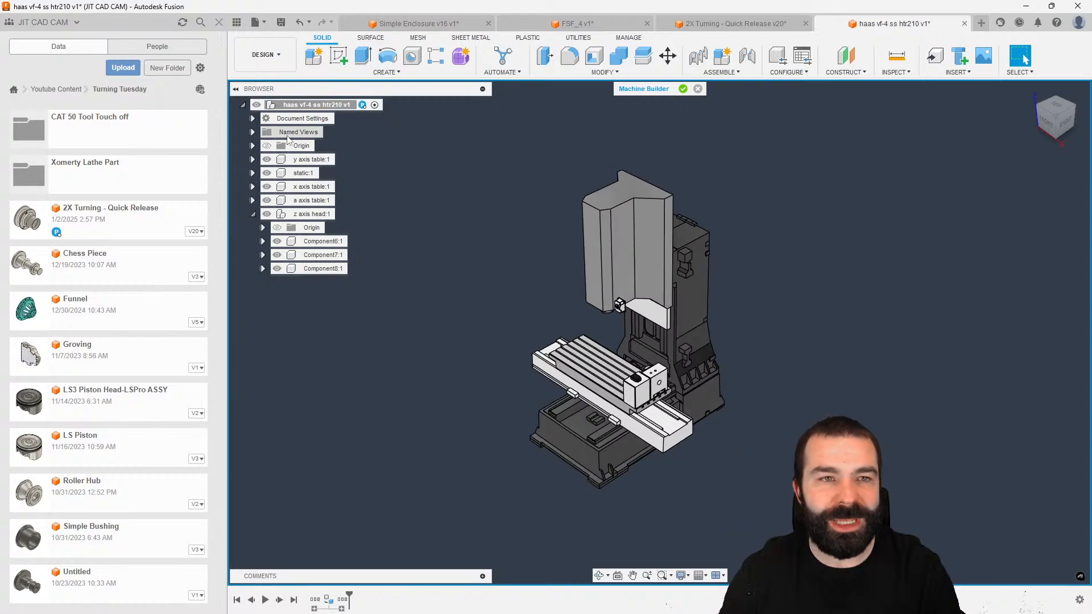
# Step: Assign Component7 and Component8 of the z axis head as the Z model in the Machine Builder model setup
pyautogui.click(269, 58)
pyautogui.click(269, 102)
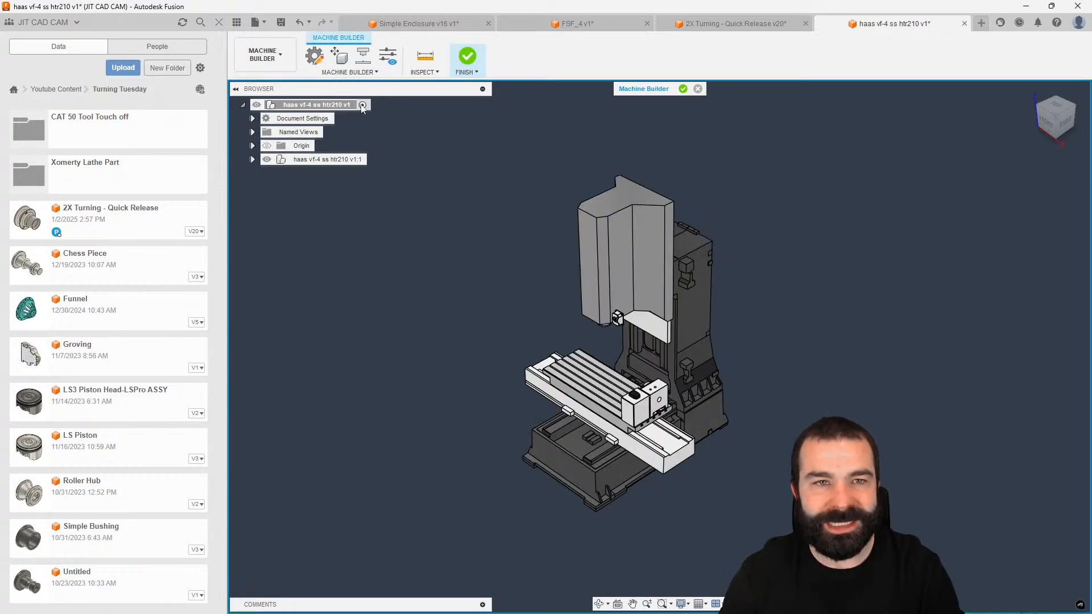
pyautogui.click(362, 55)
pyautogui.click(1004, 329)
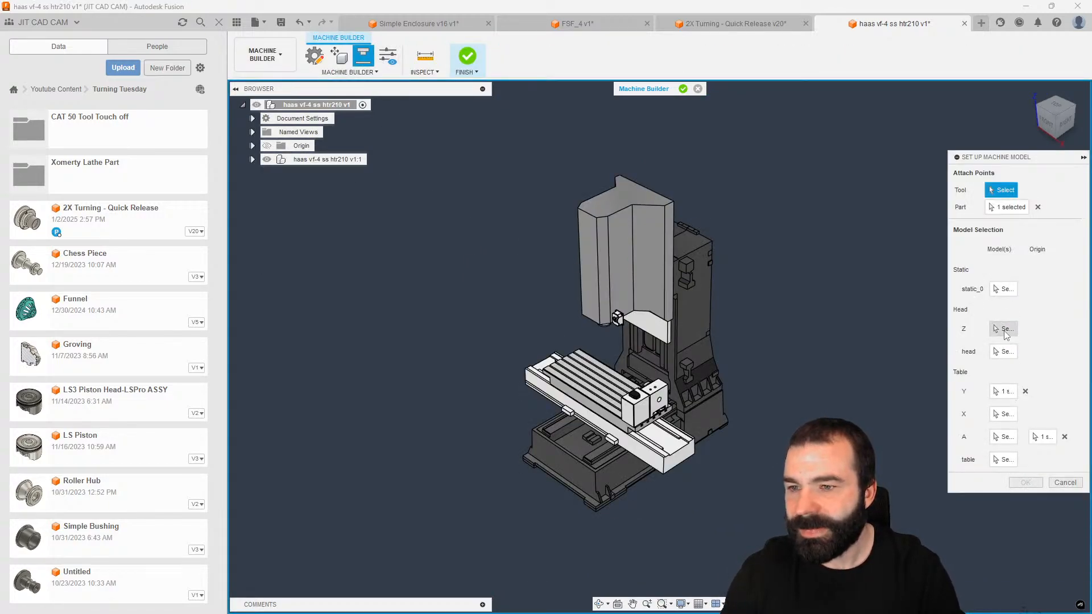
pyautogui.click(253, 160)
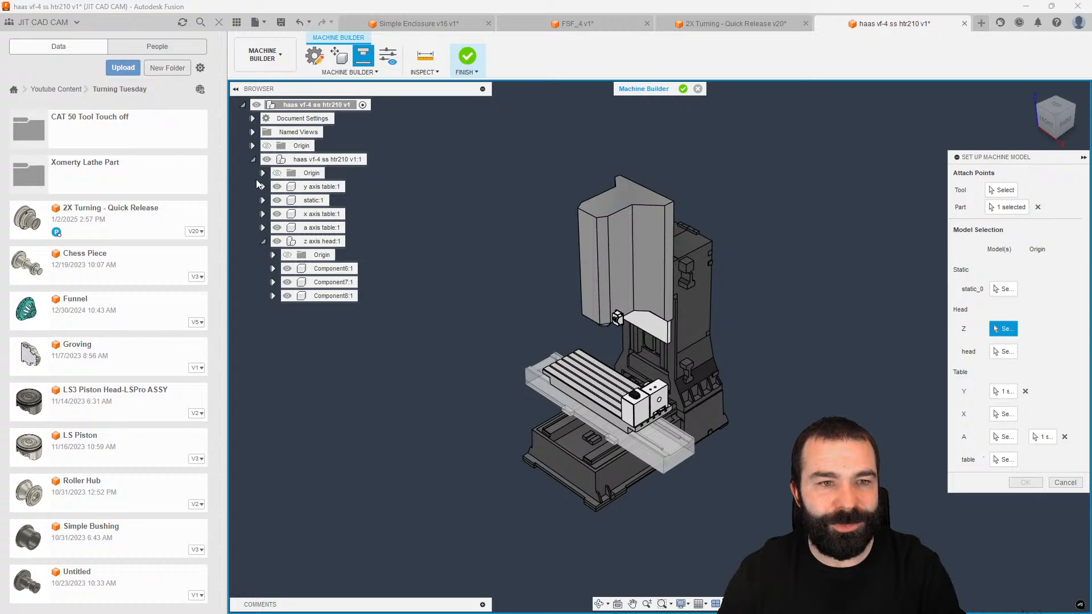
pyautogui.click(337, 271)
pyautogui.click(337, 271)
pyautogui.click(334, 282)
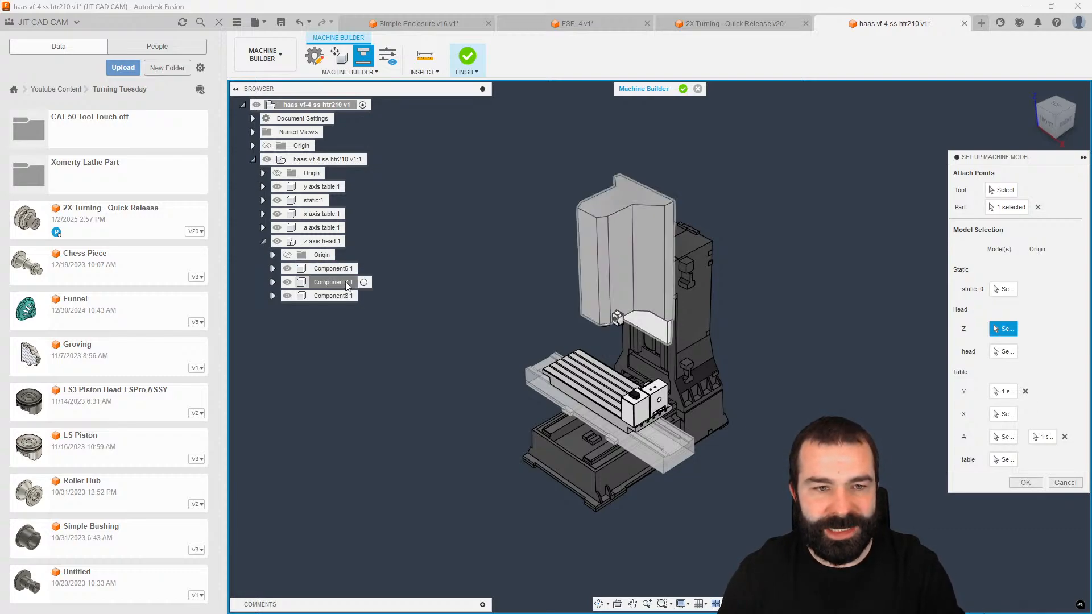
pyautogui.click(335, 296)
# Step: Assign Component6 as the head model and confirm the setup, and exit Machine Builder and the machine library
pyautogui.click(1004, 351)
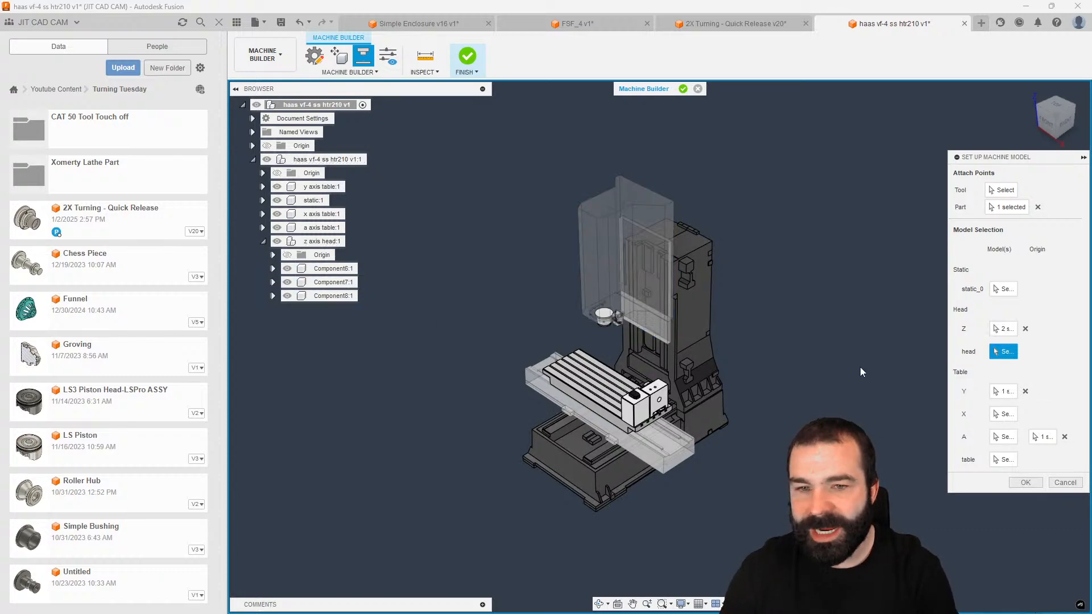
pyautogui.click(338, 271)
pyautogui.click(1026, 482)
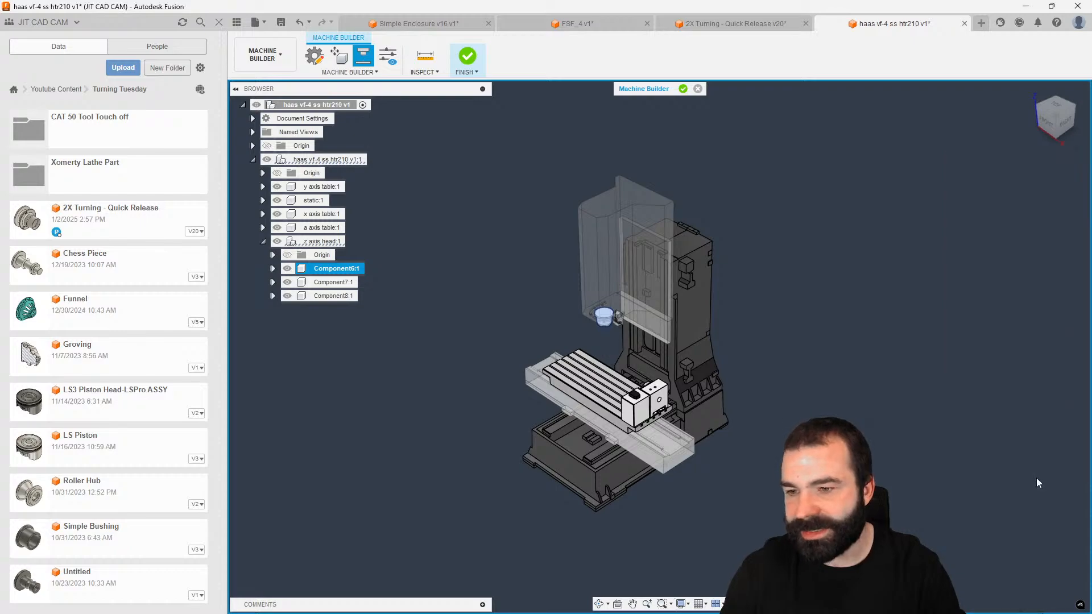
pyautogui.click(697, 90)
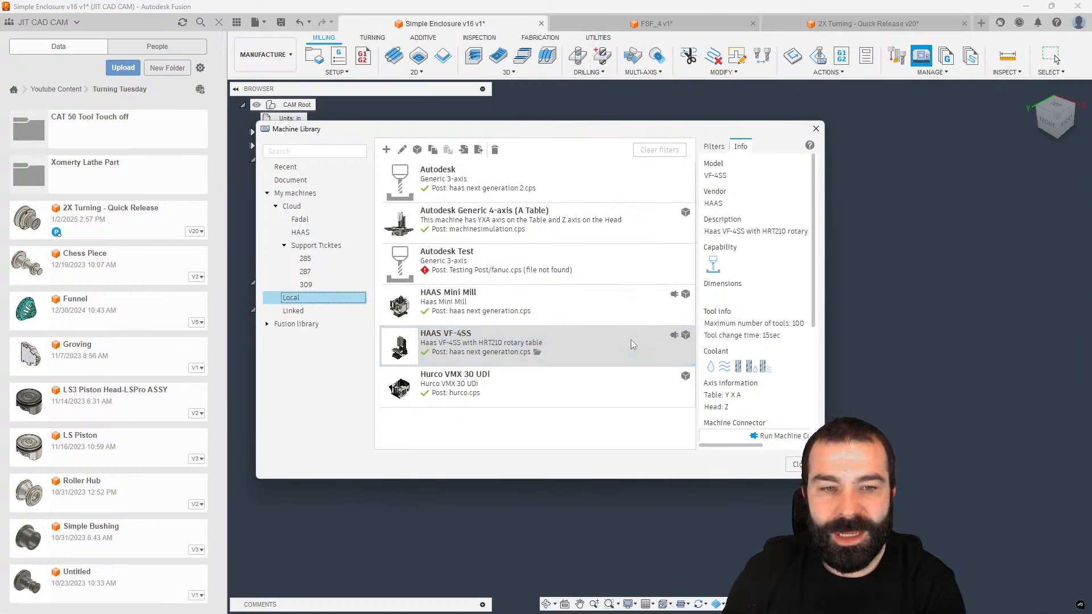
pyautogui.click(795, 464)
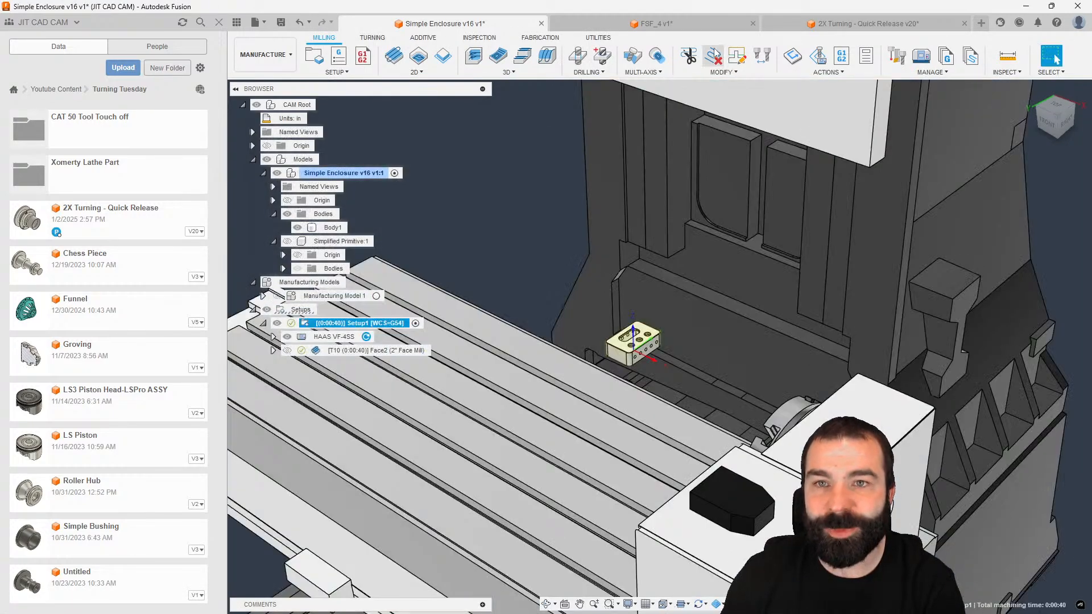
# Step: Refresh the HAAS VF-4SS machine in Setup1 and regenerate the toolpath of the Face2 (2" Face Mill) operation
pyautogui.click(366, 338)
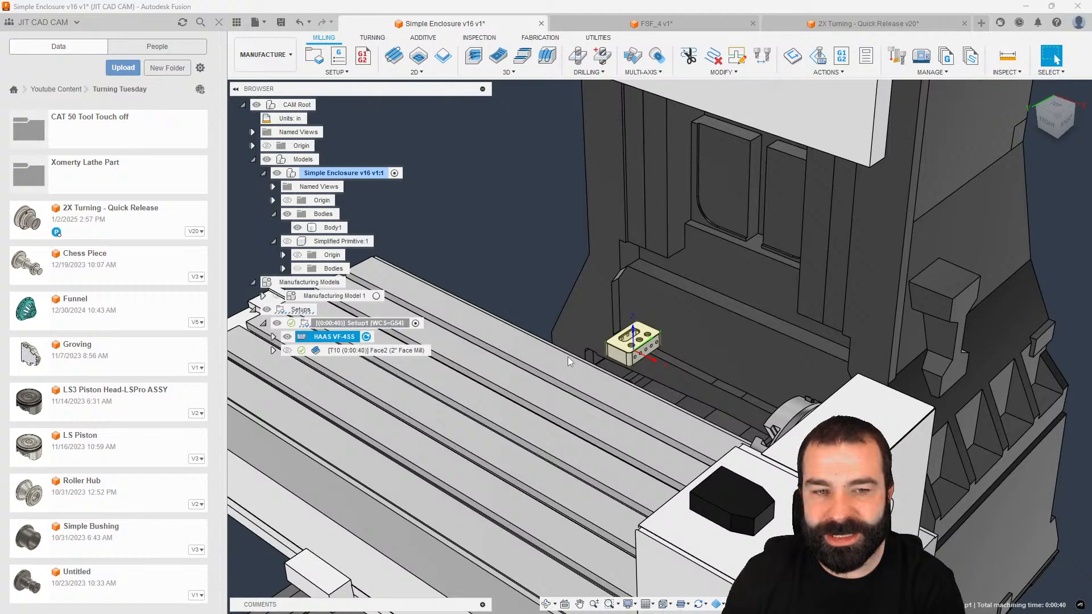
pyautogui.click(366, 337)
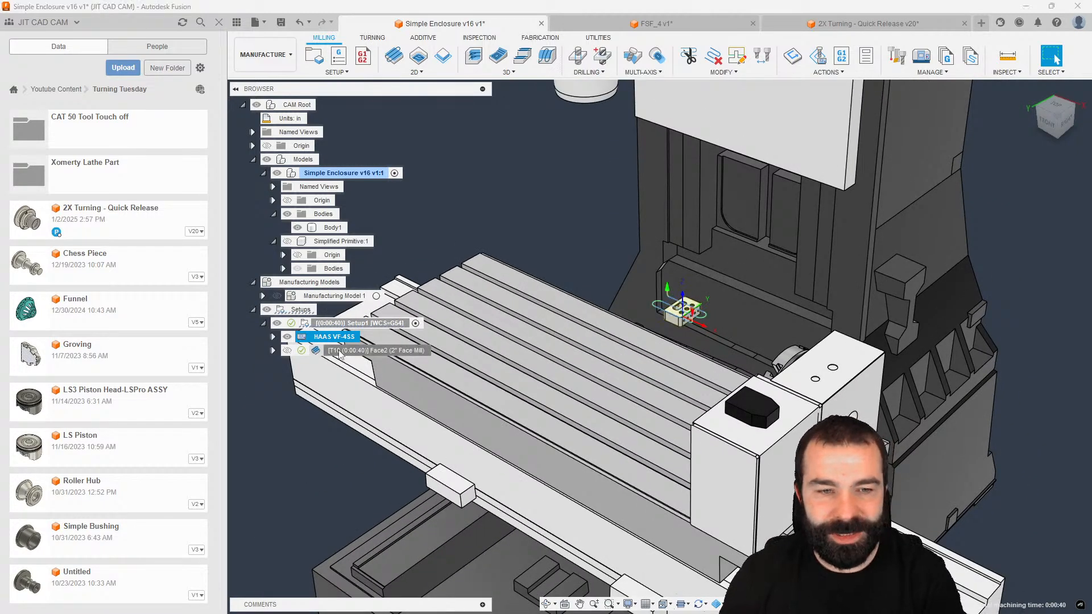
pyautogui.click(342, 351)
pyautogui.hotkey('ctrl', 'g')
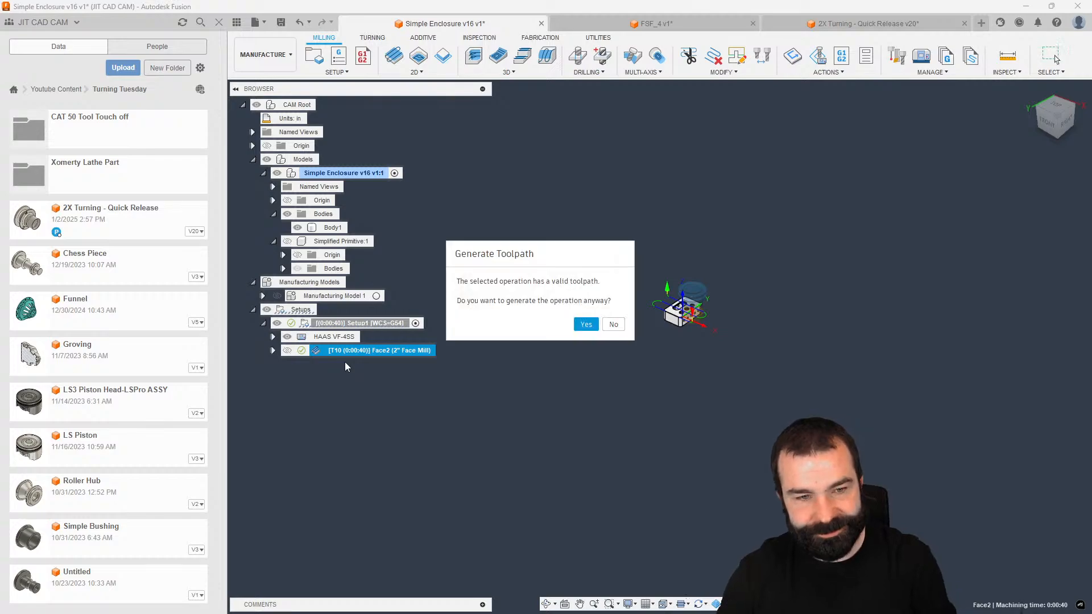
pyautogui.click(585, 325)
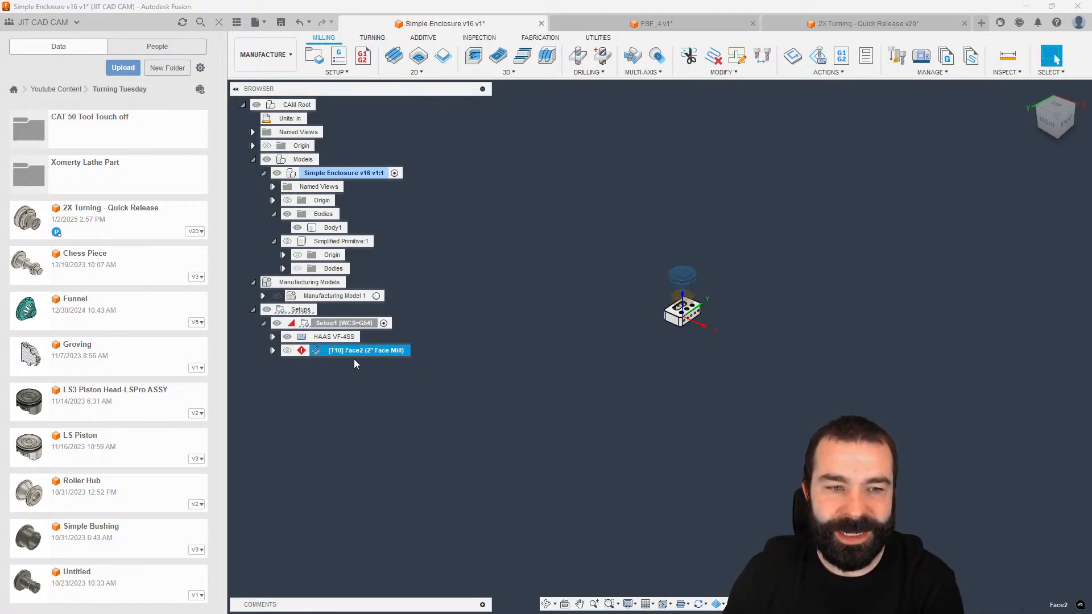
# Step: Expand the Face2 operation's entries and examine its tool above the part up close
pyautogui.scroll(5, 706, 309)
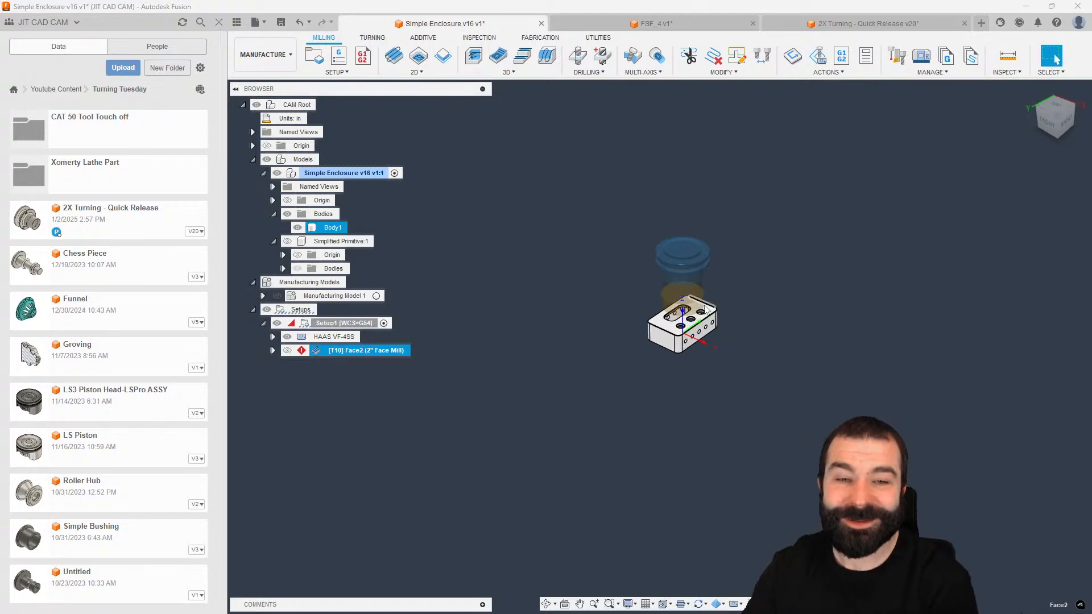
pyautogui.click(273, 350)
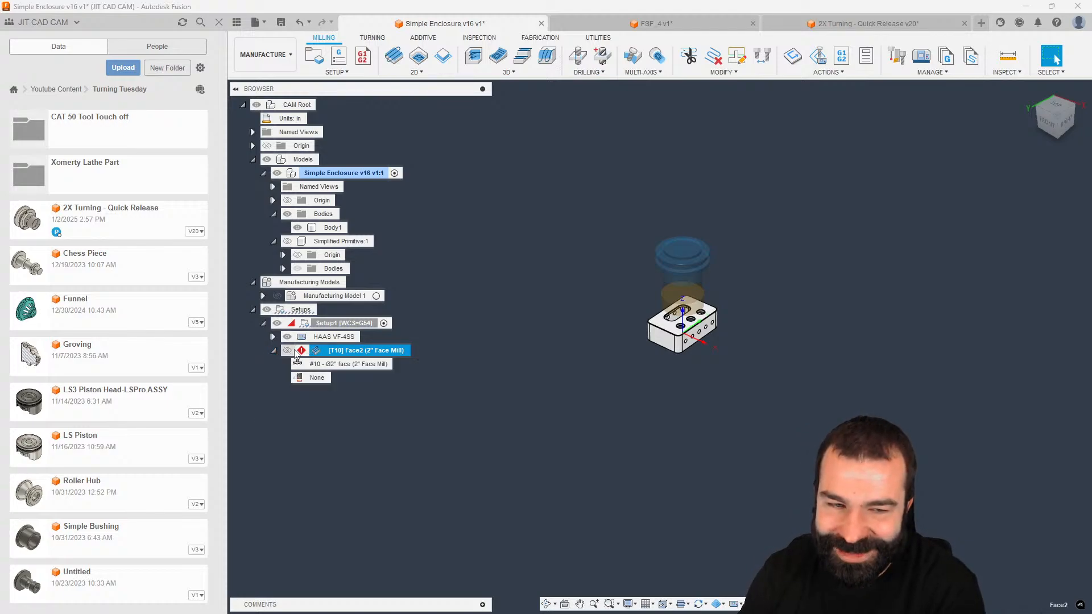
pyautogui.moveTo(300, 354)
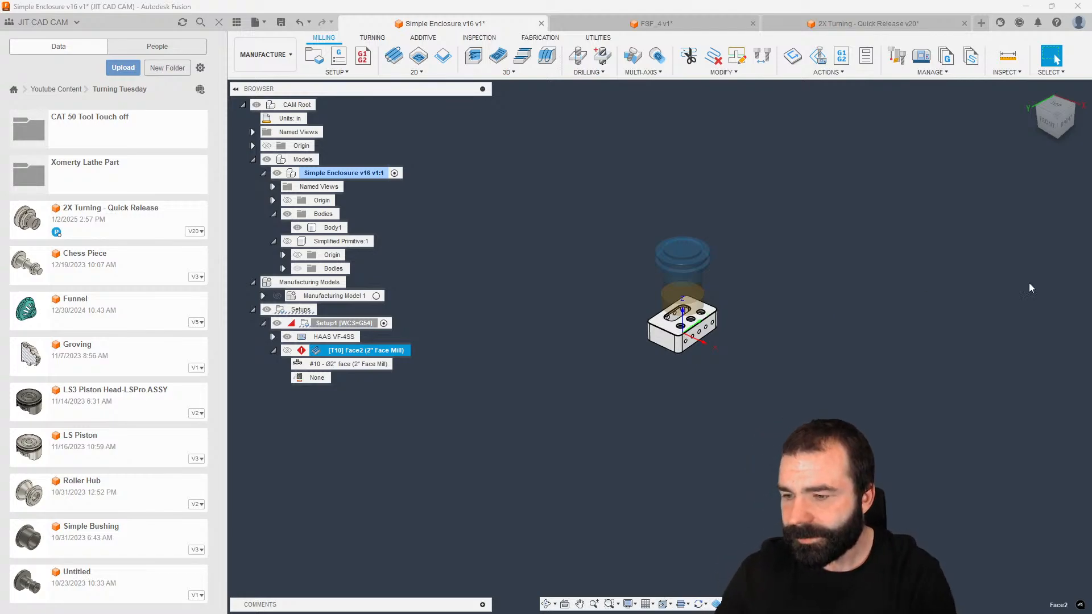
pyautogui.scroll(2, 775, 296)
pyautogui.scroll(2, 773, 292)
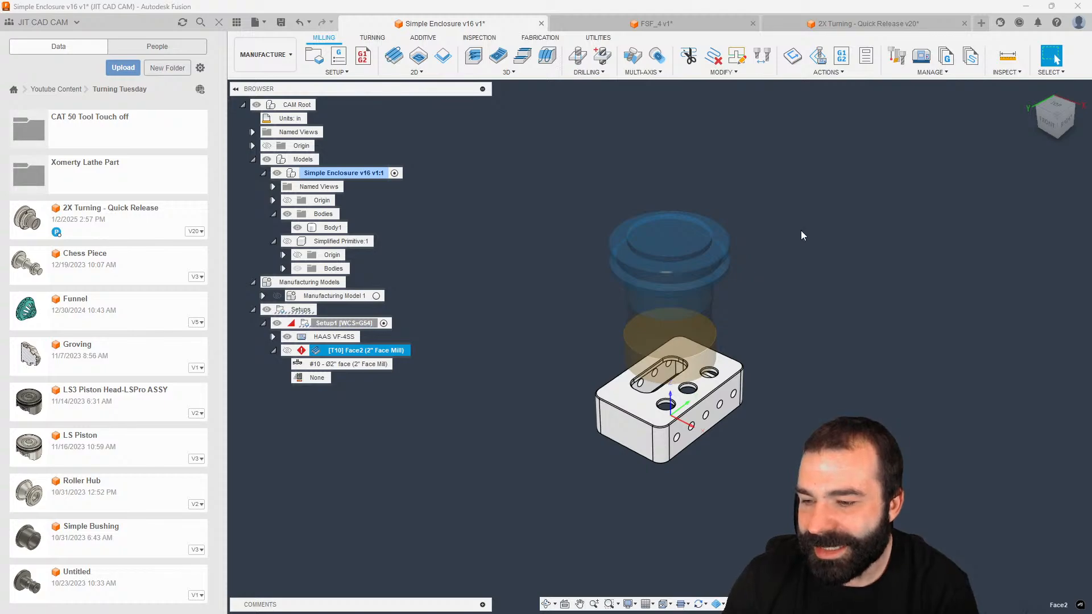
# Step: Switch to the browser and search the Autodesk Fusion post library for "doos", "dm" and finally "dn"
pyautogui.moveTo(248, 586)
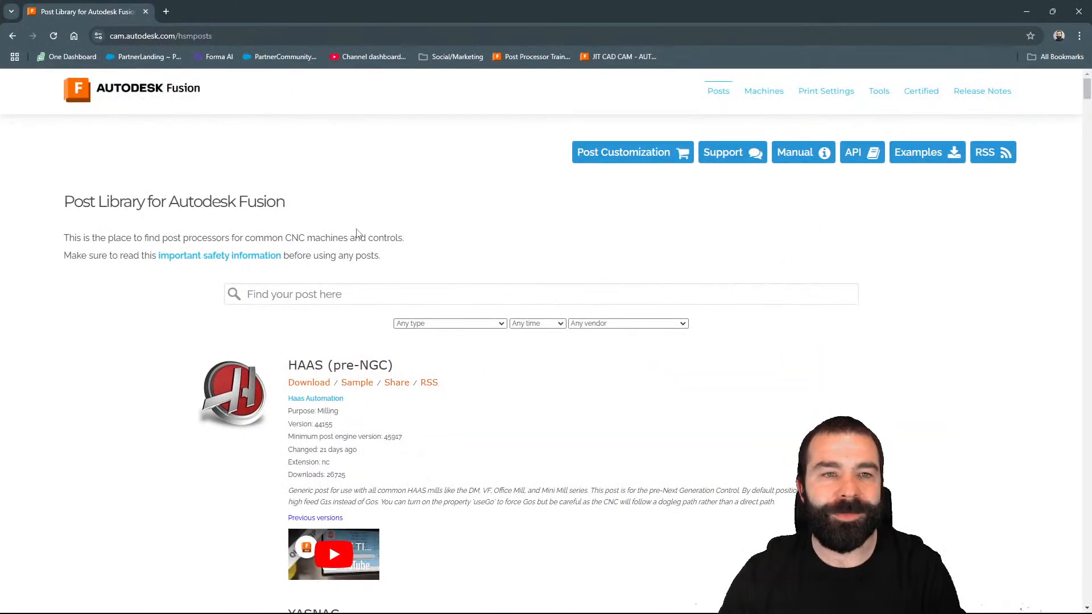
pyautogui.click(332, 293)
pyautogui.write('doosn')
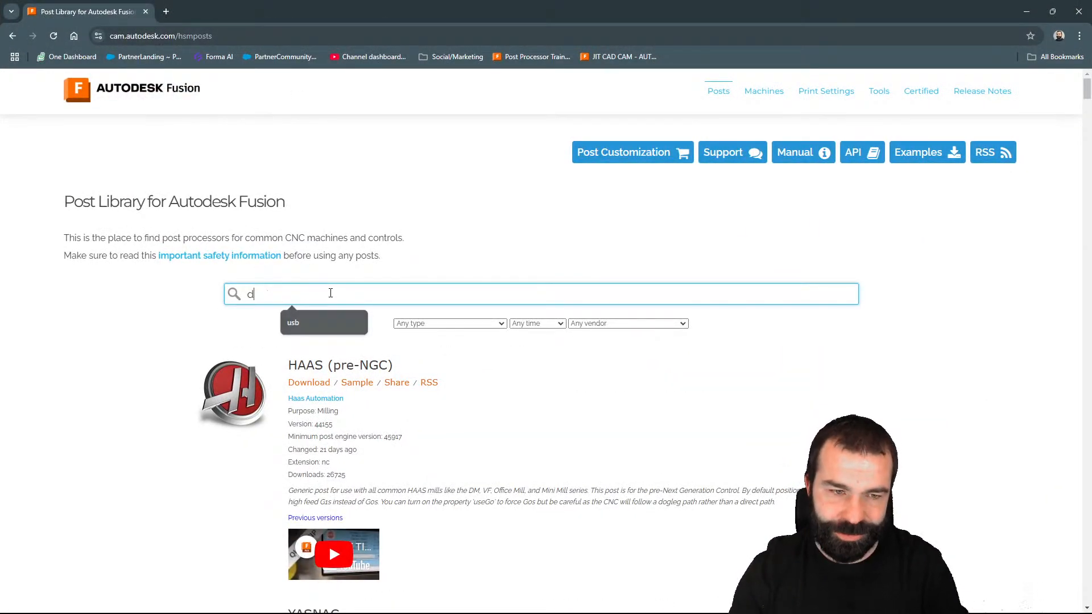
pyautogui.press('BackSpace')
pyautogui.press('BackSpace')
pyautogui.press('BackSpace')
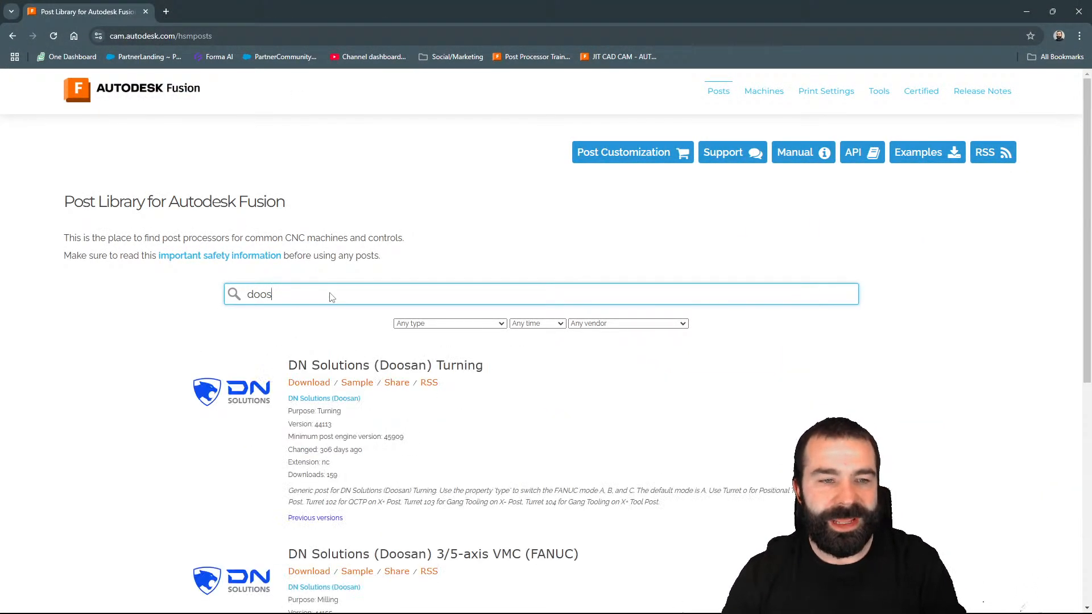
pyautogui.press('BackSpace')
pyautogui.write('m')
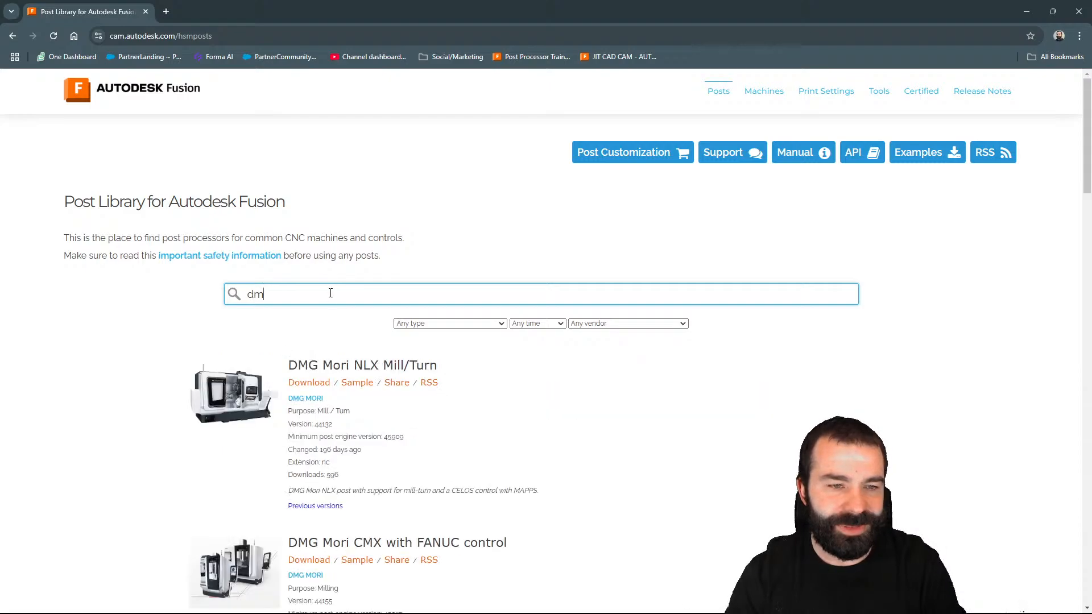
pyautogui.press('BackSpace')
pyautogui.write('n')
# Step: Download the DN Solutions (Doosan) 3/5-axis VMC (FANUC) post and open the file in Visual Studio Code
pyautogui.scroll(-2, 464, 445)
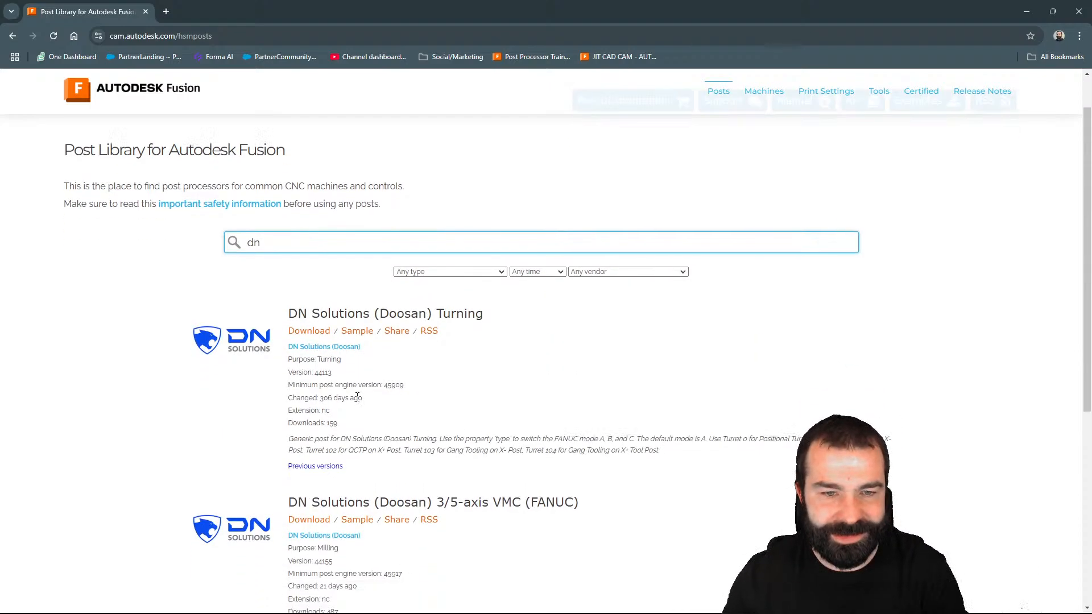
pyautogui.click(312, 458)
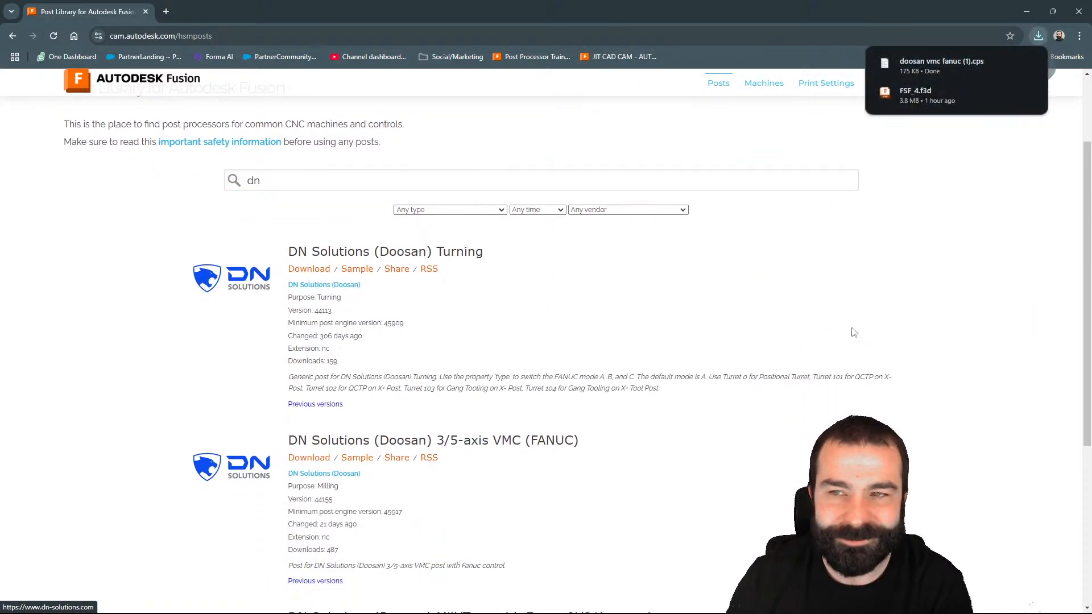
pyautogui.click(933, 64)
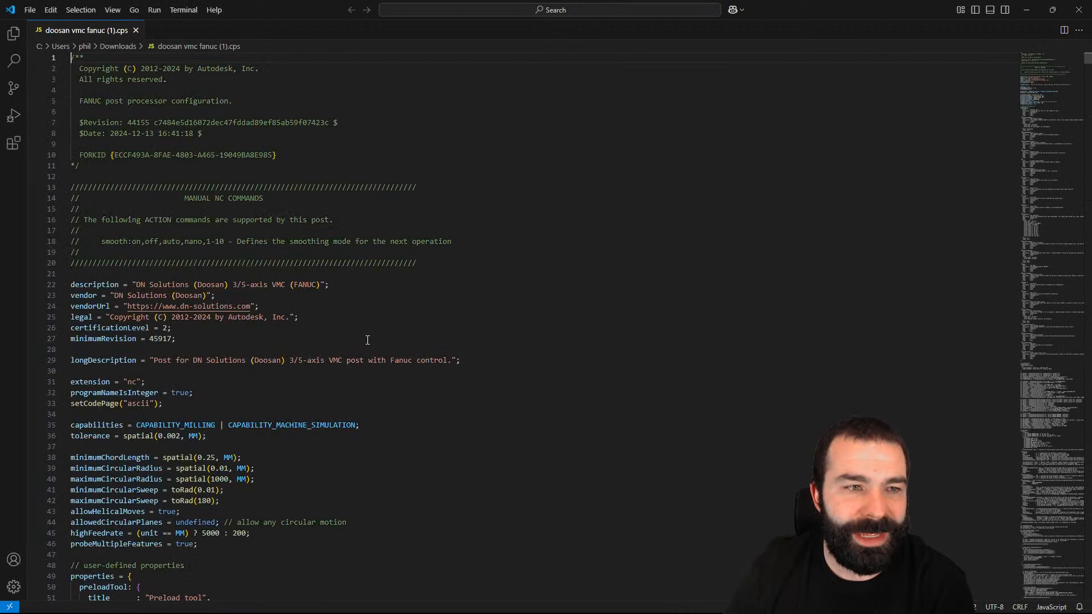
# Step: View the details of the installed Autodesk Fusion Post Processor Utility extension, and return to the post file
pyautogui.click(15, 145)
pyautogui.click(73, 102)
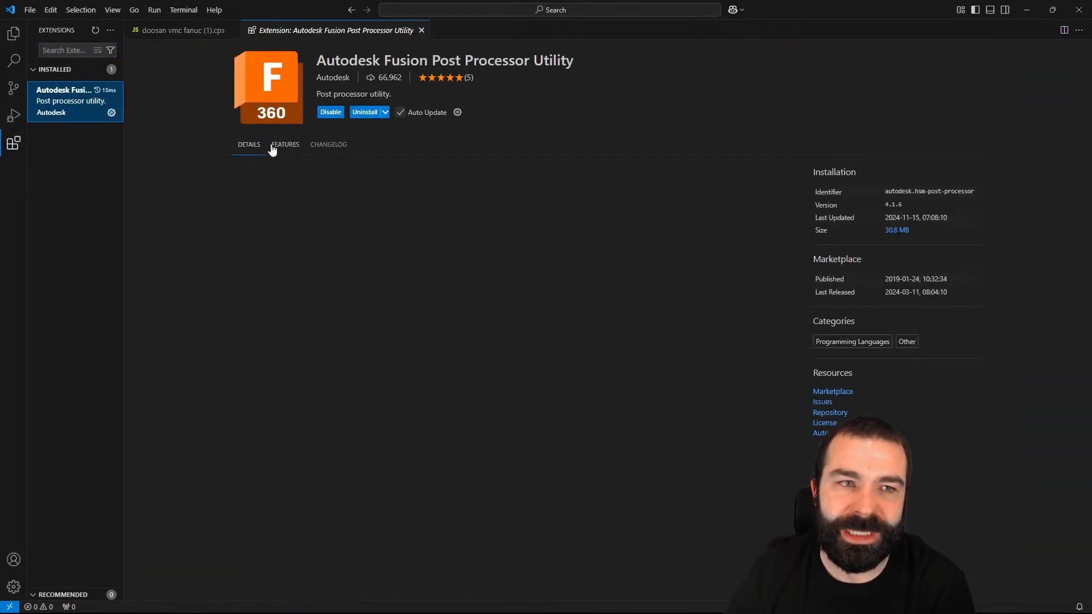
pyautogui.click(182, 31)
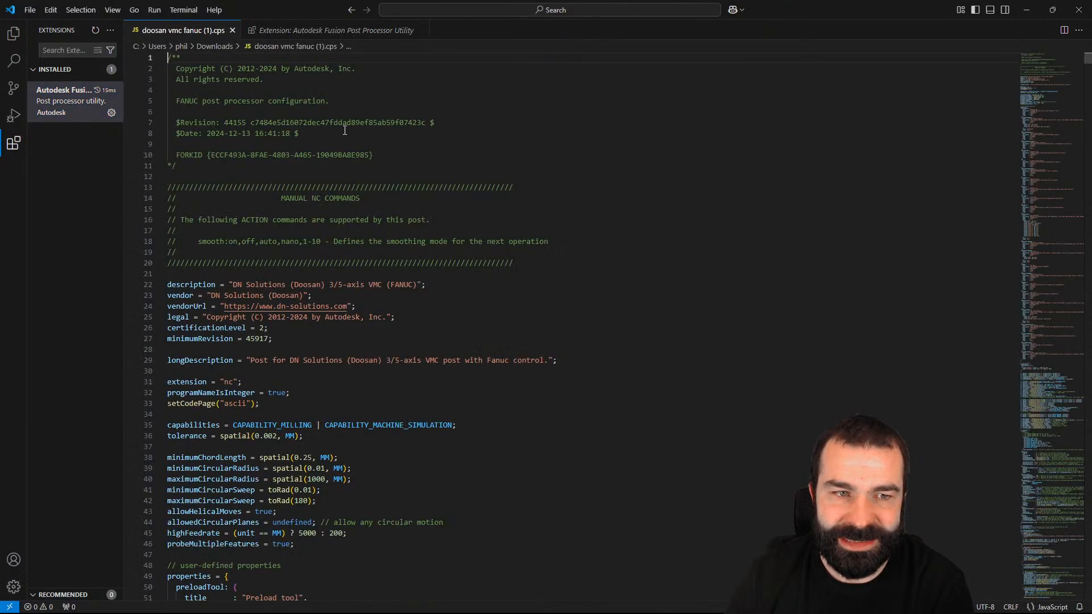
pyautogui.click(422, 30)
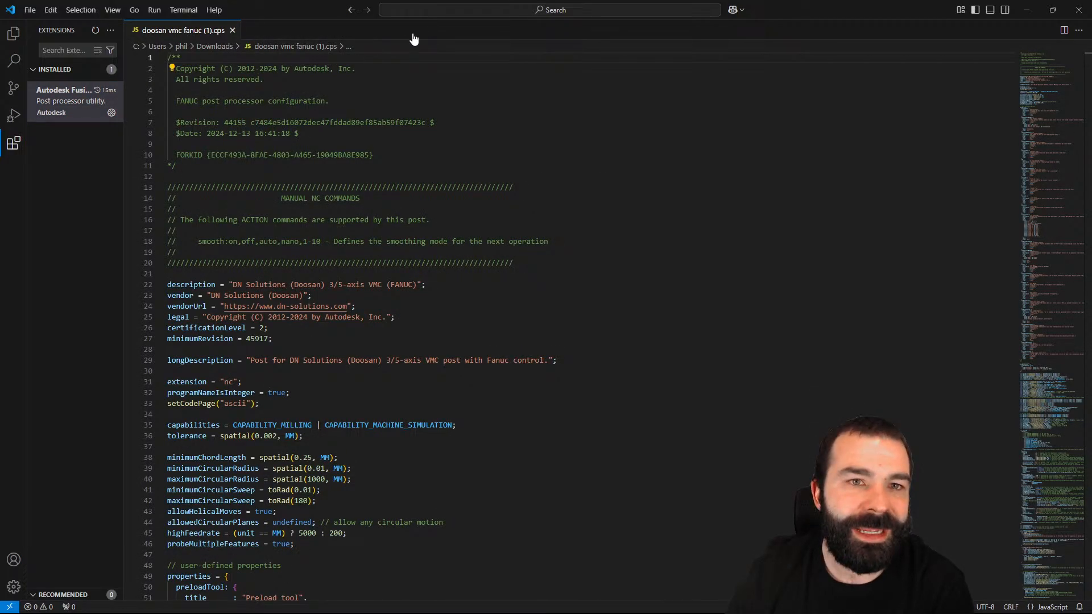
# Step: Post the 2D milling sample face.cnc with the Doosan post using the CNC Selector
pyautogui.click(14, 34)
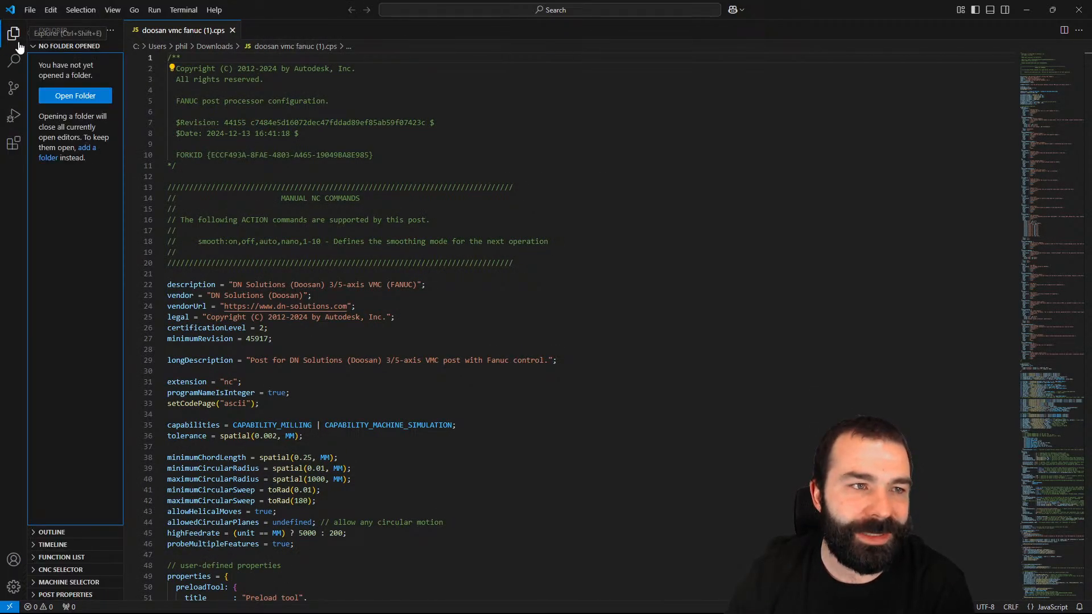
pyautogui.click(36, 570)
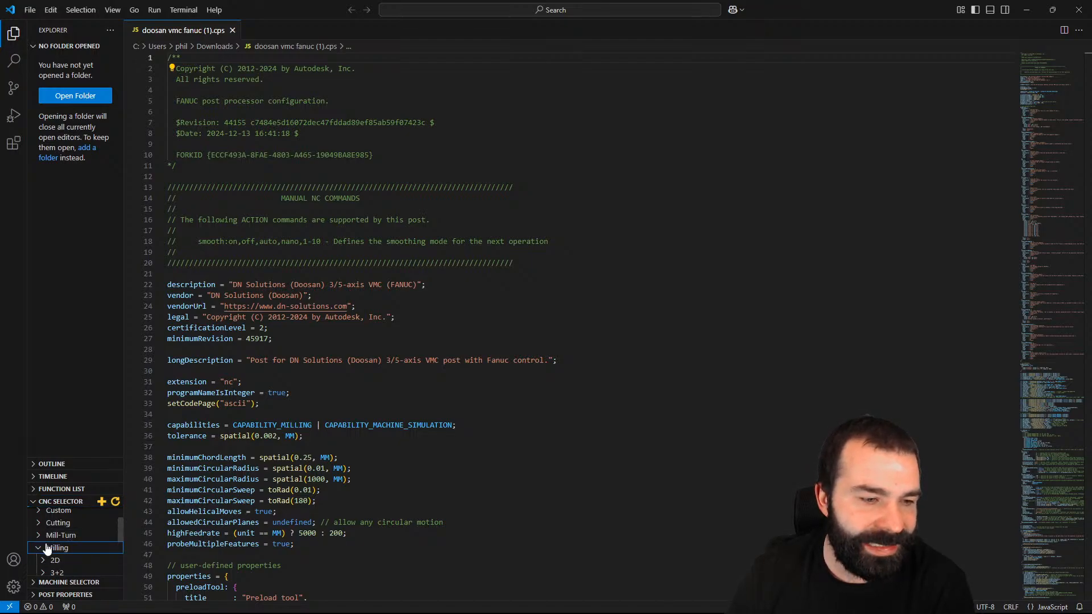
pyautogui.click(40, 548)
pyautogui.click(37, 534)
pyautogui.click(68, 569)
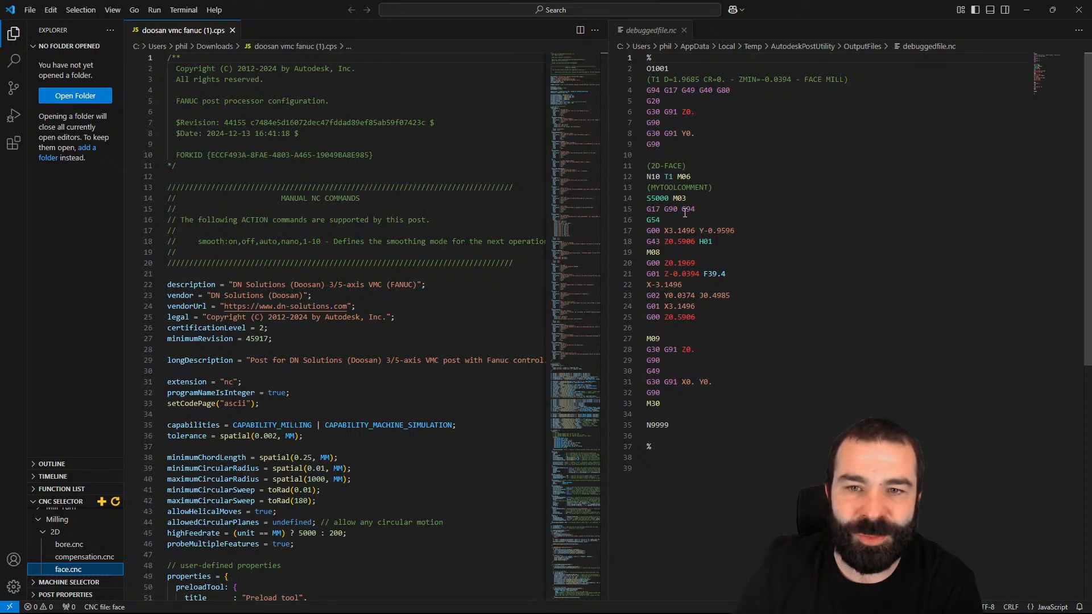
# Step: Trace the M08 output line to its post code and insert writeBlock("G4 P1000.") above the setCoolant call
pyautogui.click(660, 250)
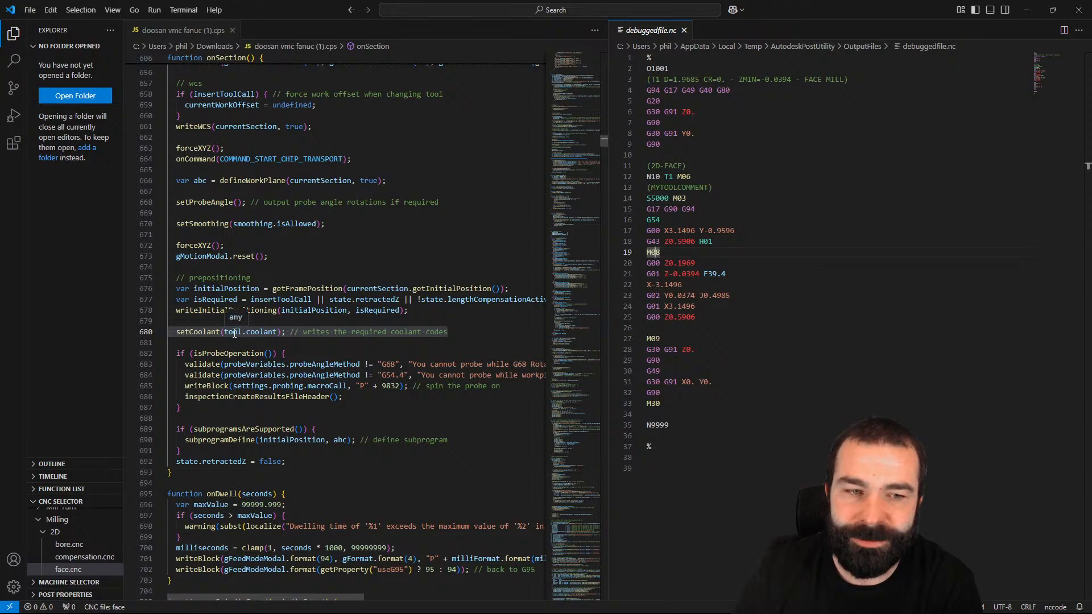
pyautogui.click(290, 324)
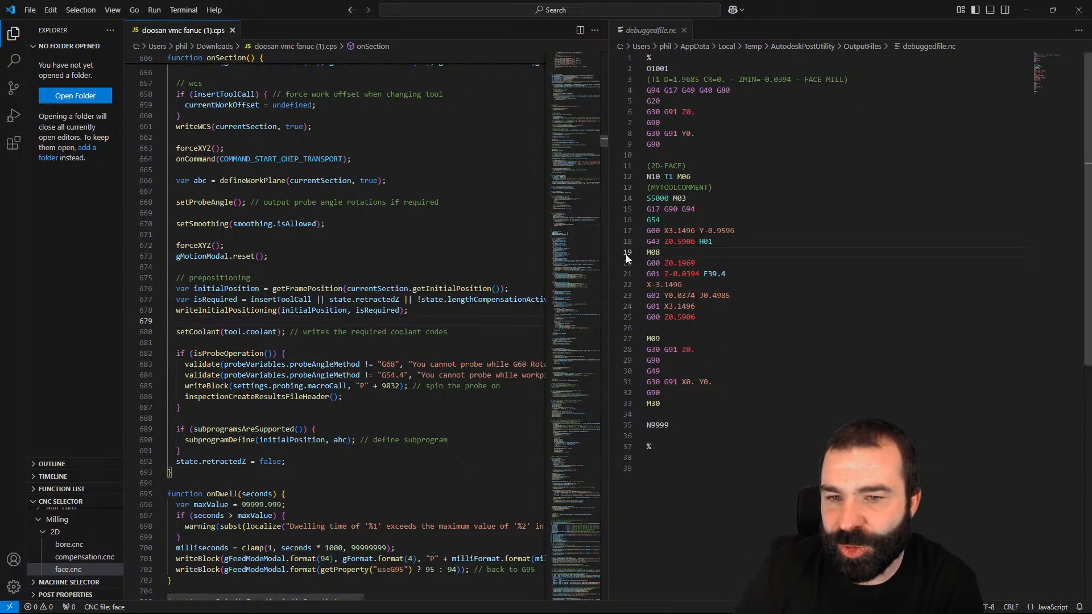
pyautogui.press('Return')
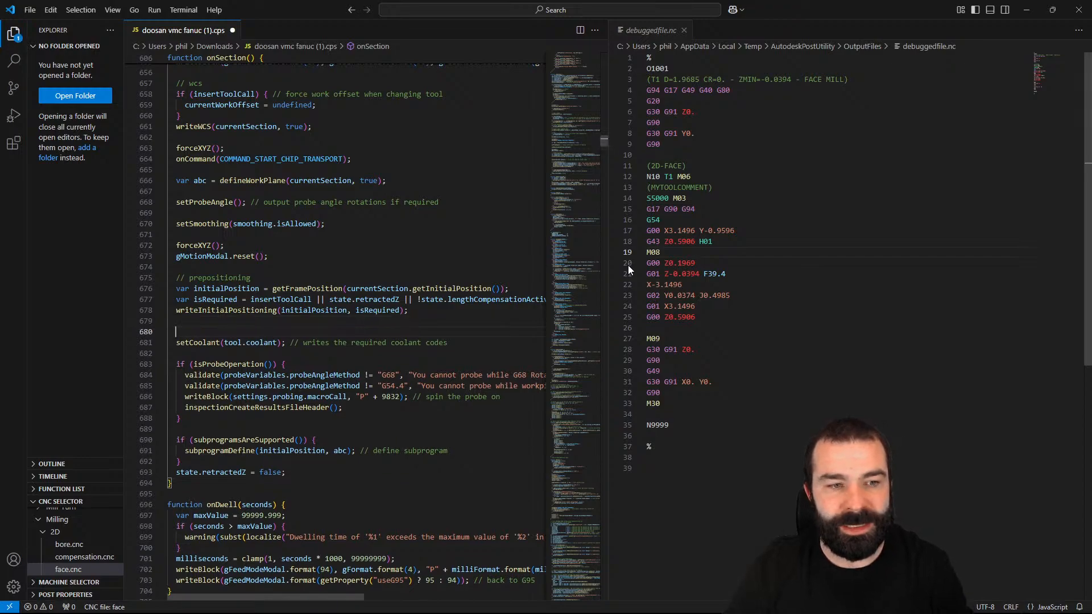
pyautogui.write('writ')
pyautogui.press('Tab')
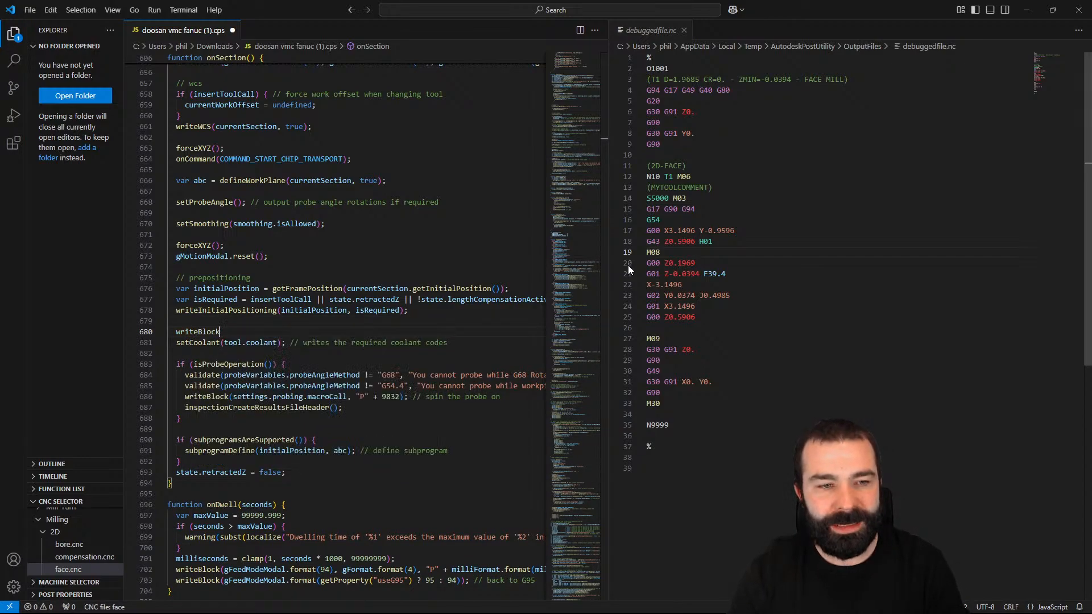
pyautogui.write('(')
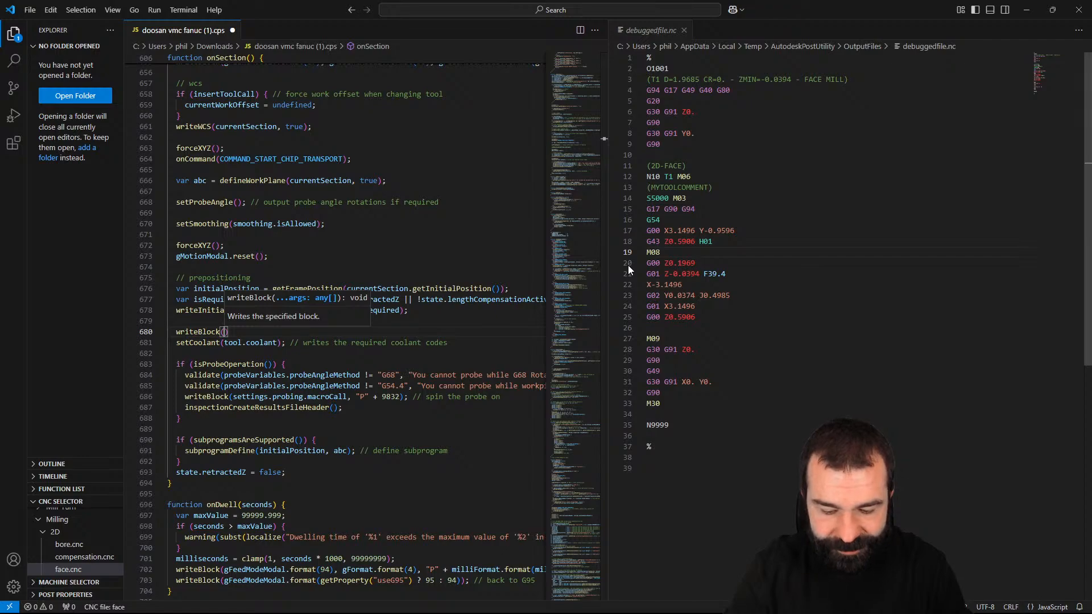
pyautogui.write('"G')
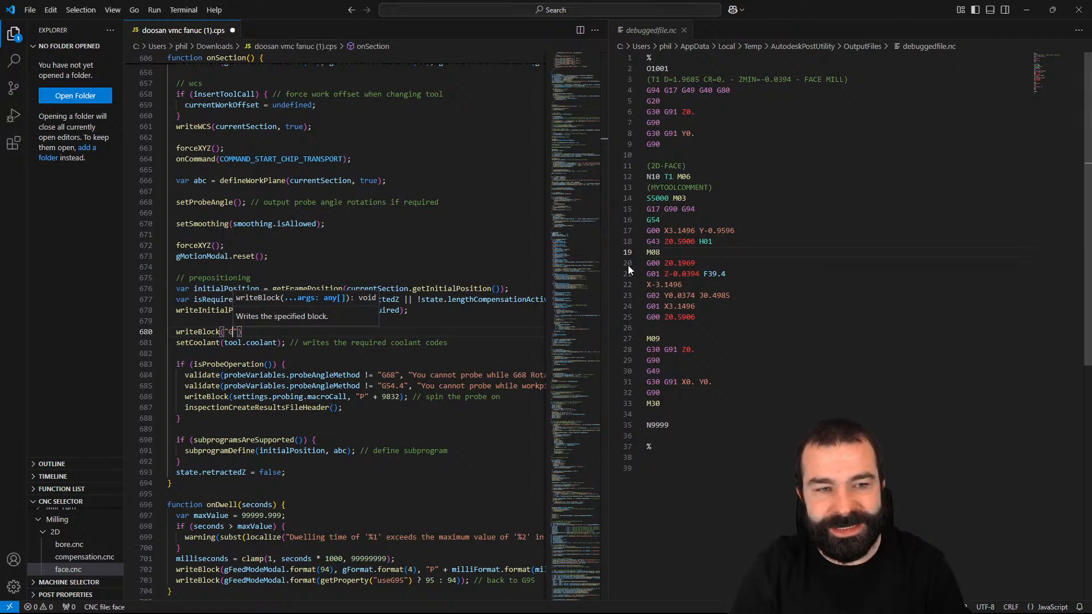
pyautogui.write('$')
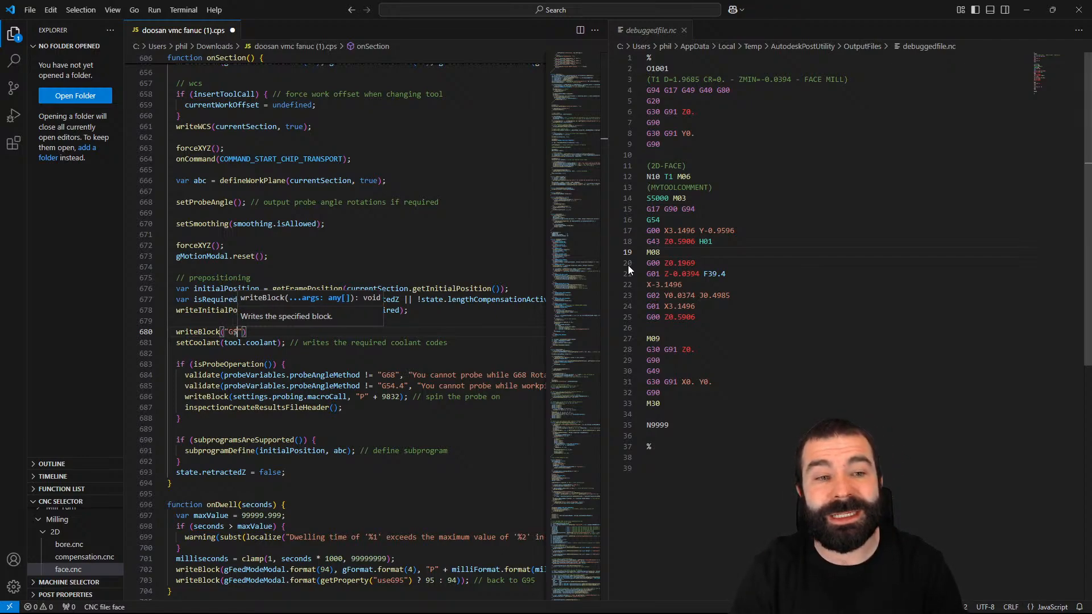
pyautogui.write(' P')
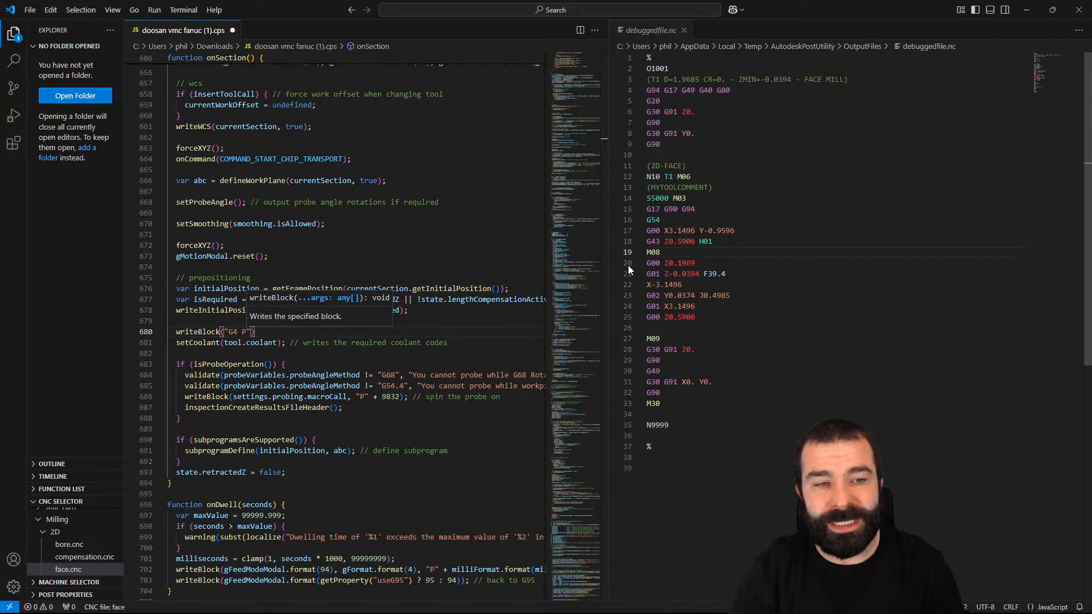
pyautogui.write('1000.')
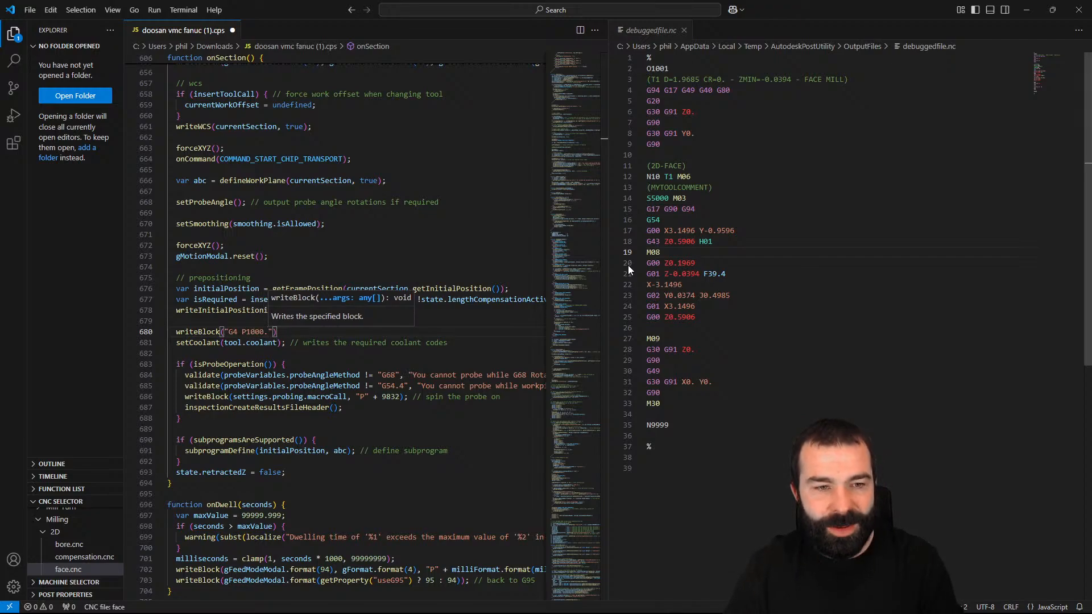
pyautogui.press('Right')
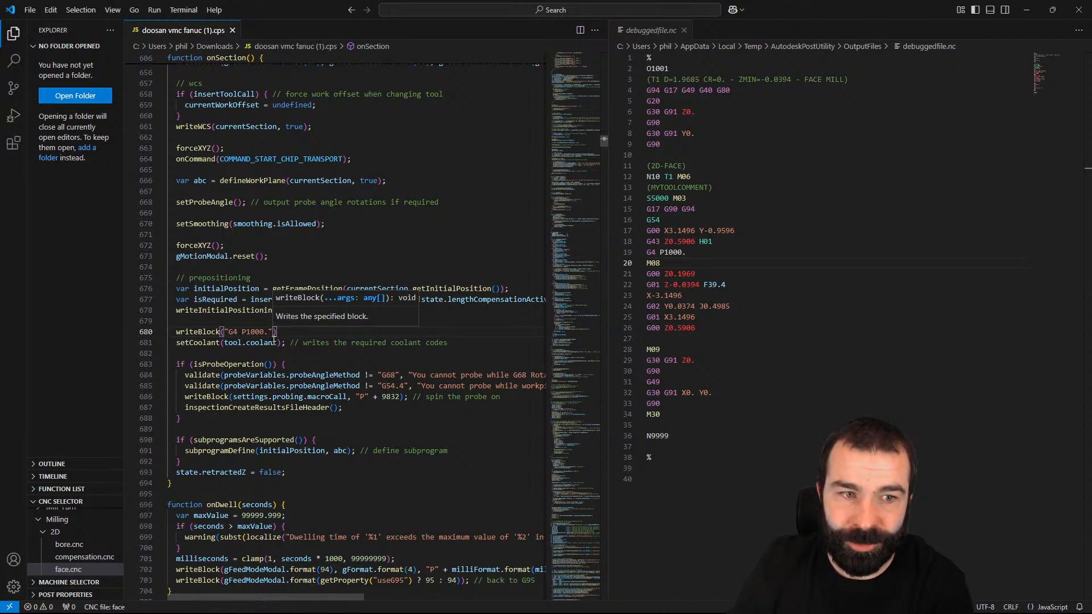
# Step: Delete the writeBlock line above the setCoolant call, save the post, and place the cursor on the blank line below setCoolant
pyautogui.tripleClick(201, 333)
pyautogui.click(289, 333)
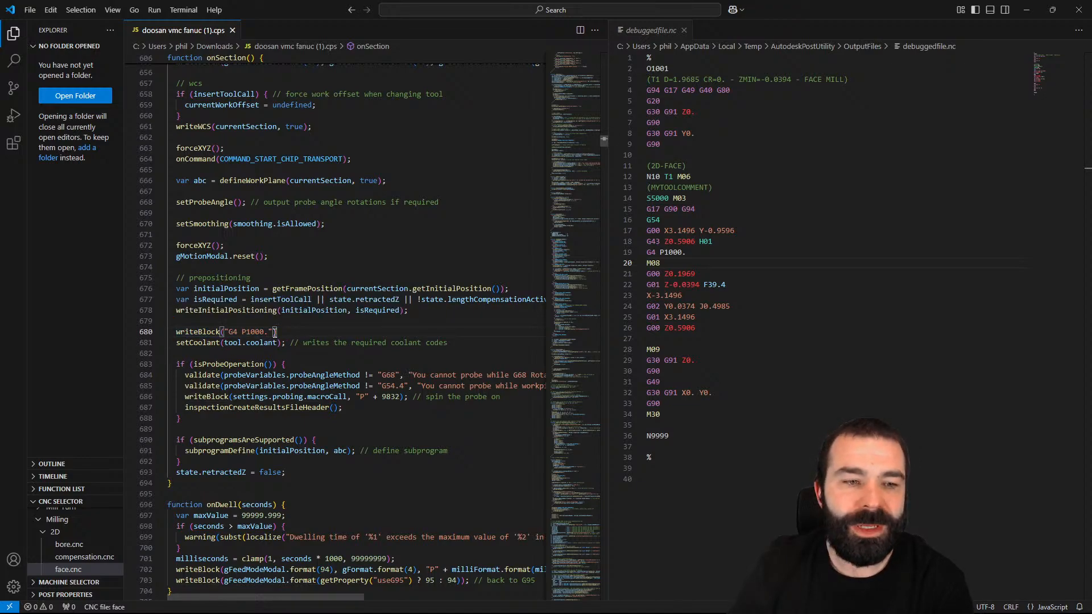
pyautogui.moveTo(289, 333); pyautogui.dragTo(166, 333)
pyautogui.press('BackSpace')
pyautogui.press('BackSpace')
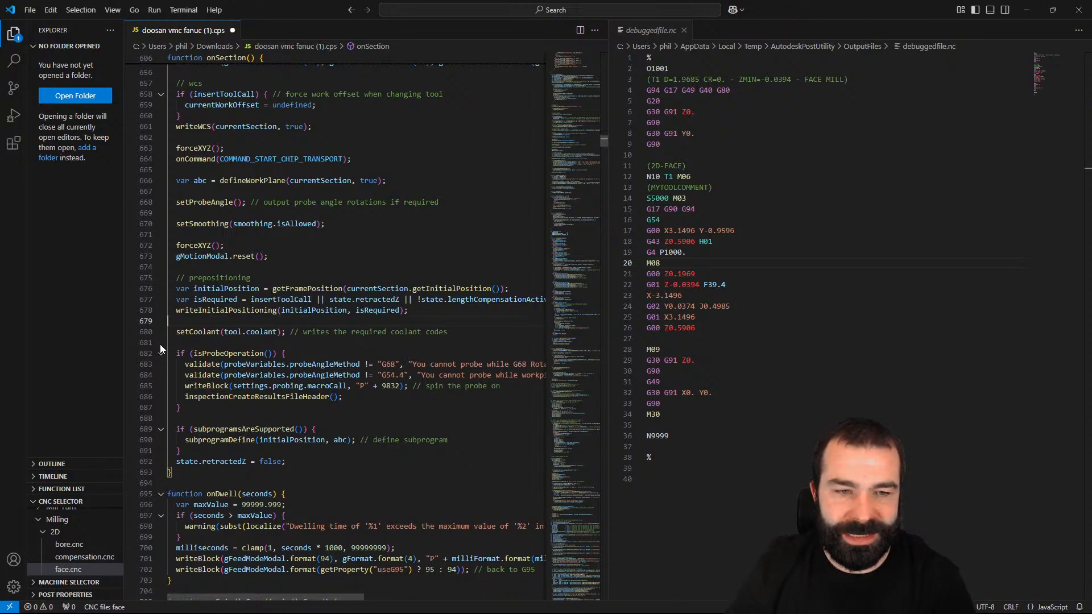
pyautogui.hotkey('ctrl', 's')
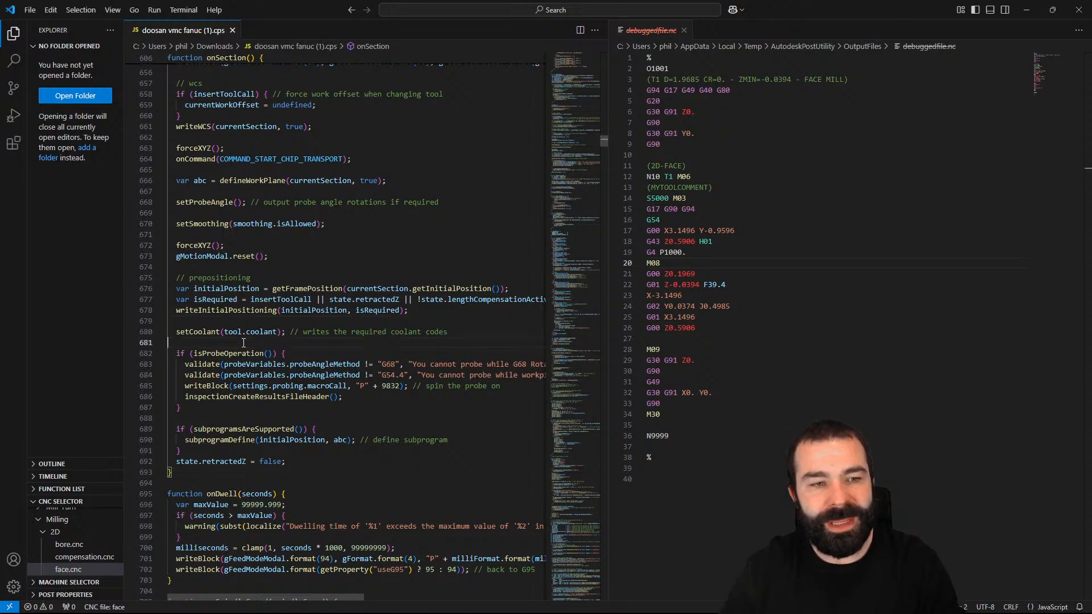
pyautogui.click(243, 343)
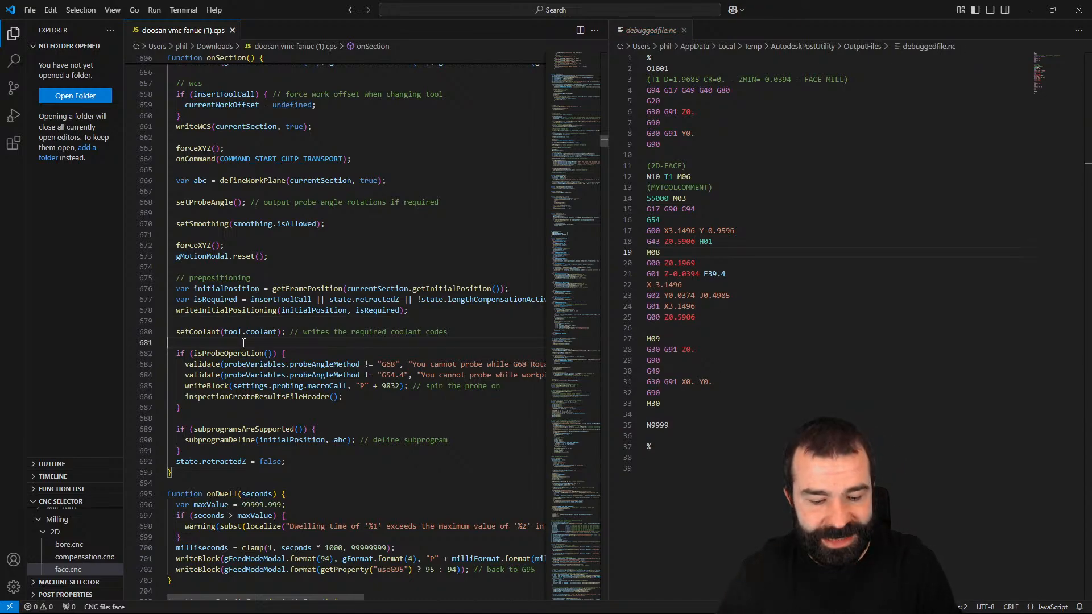
# Step: Search the post file for "dwell" and go through the matches to the one in writeDrillCycle
pyautogui.hotkey('ctrl', 'f')
pyautogui.write('dwi')
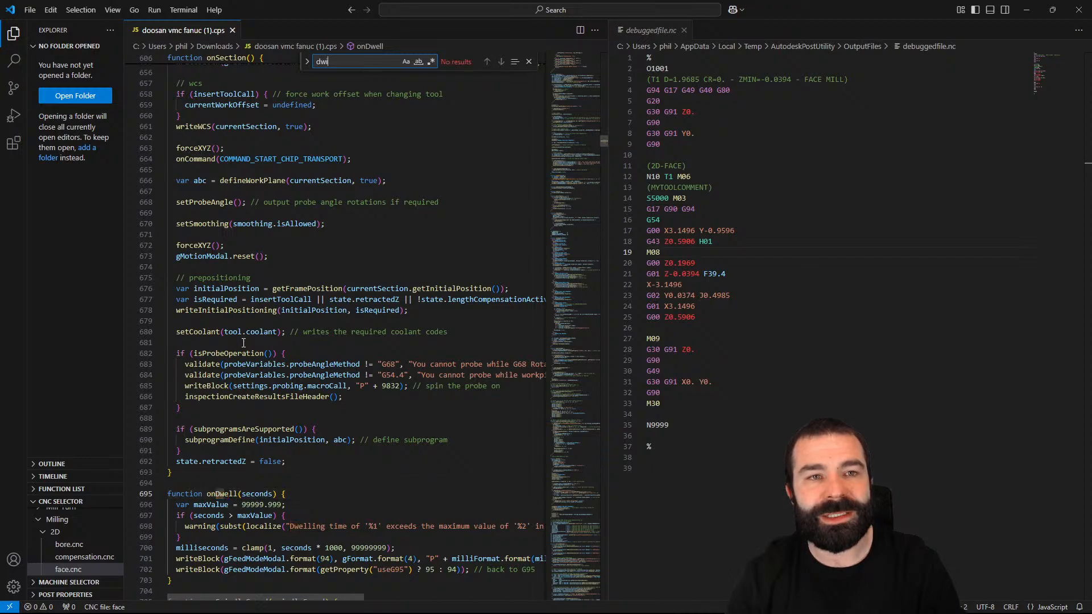
pyautogui.write('ll')
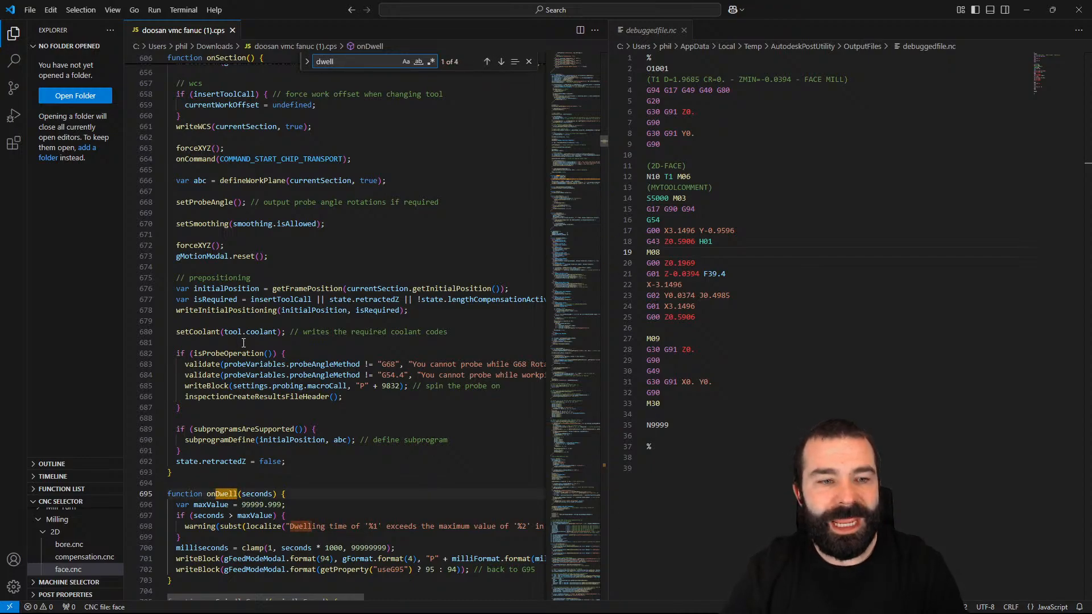
pyautogui.scroll(-2, 224, 404)
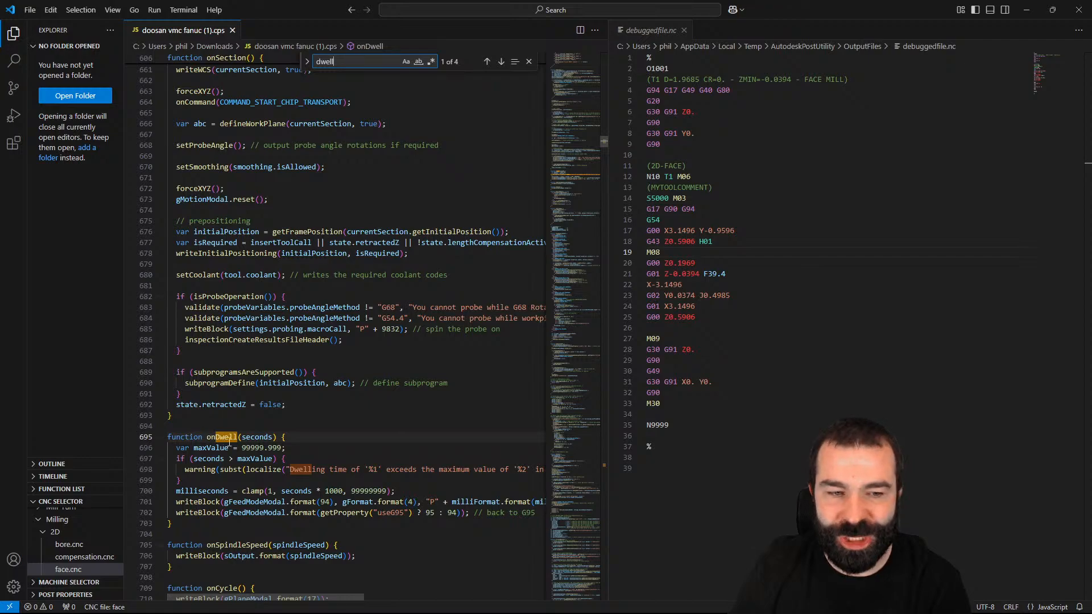
pyautogui.scroll(-1, 230, 445)
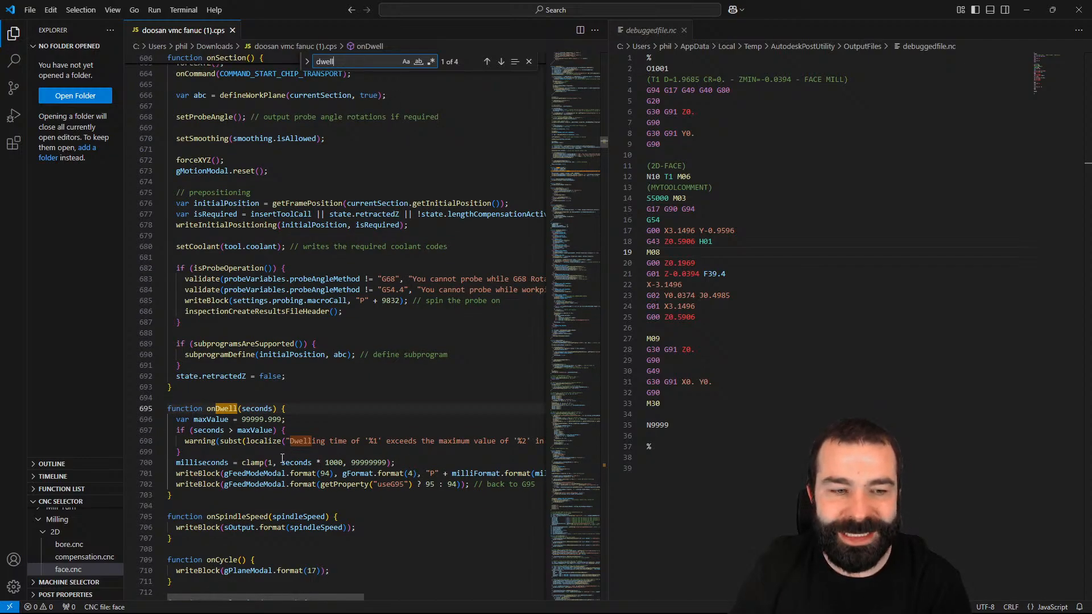
pyautogui.scroll(-1, 274, 450)
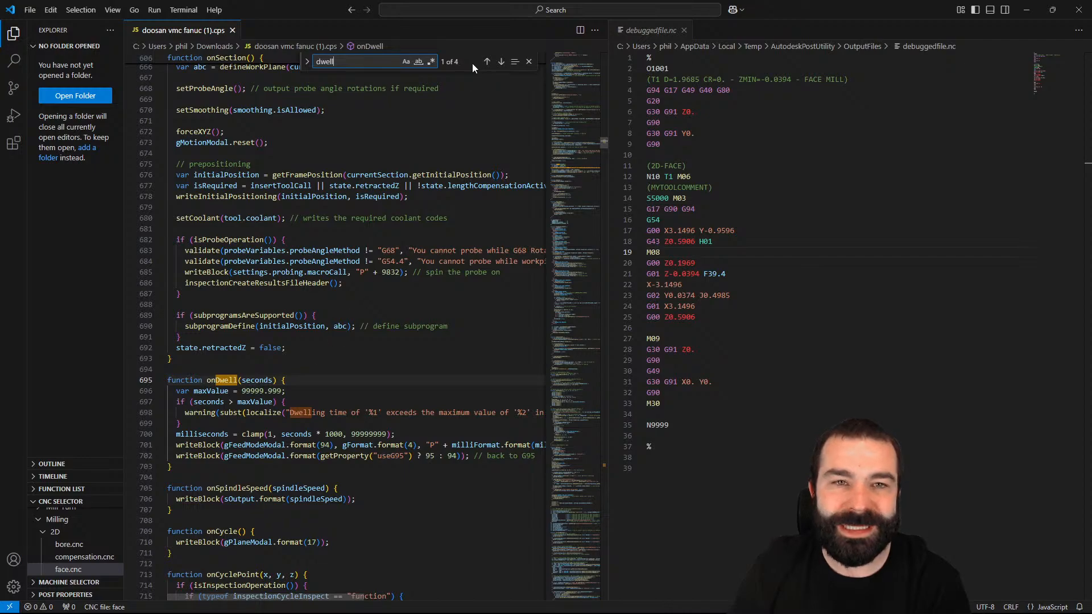
pyautogui.click(501, 62)
pyautogui.click(501, 61)
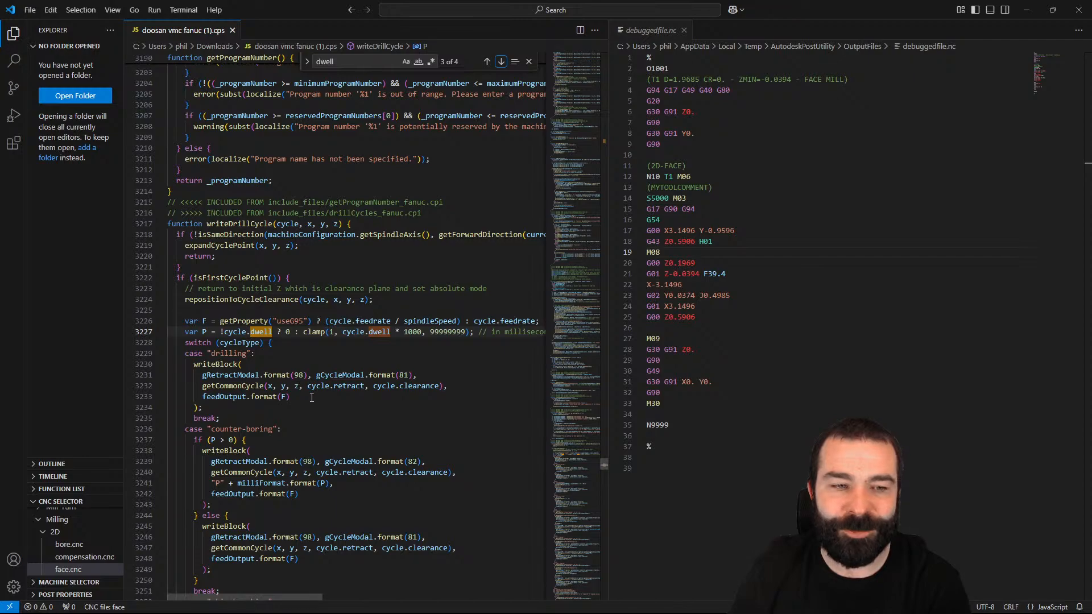
# Step: Examine how the dwell value P is used in the drilling, counter-boring, chip-breaking, deep-drilling and tapping cases of writeDrillCycle
pyautogui.scroll(-1, 304, 401)
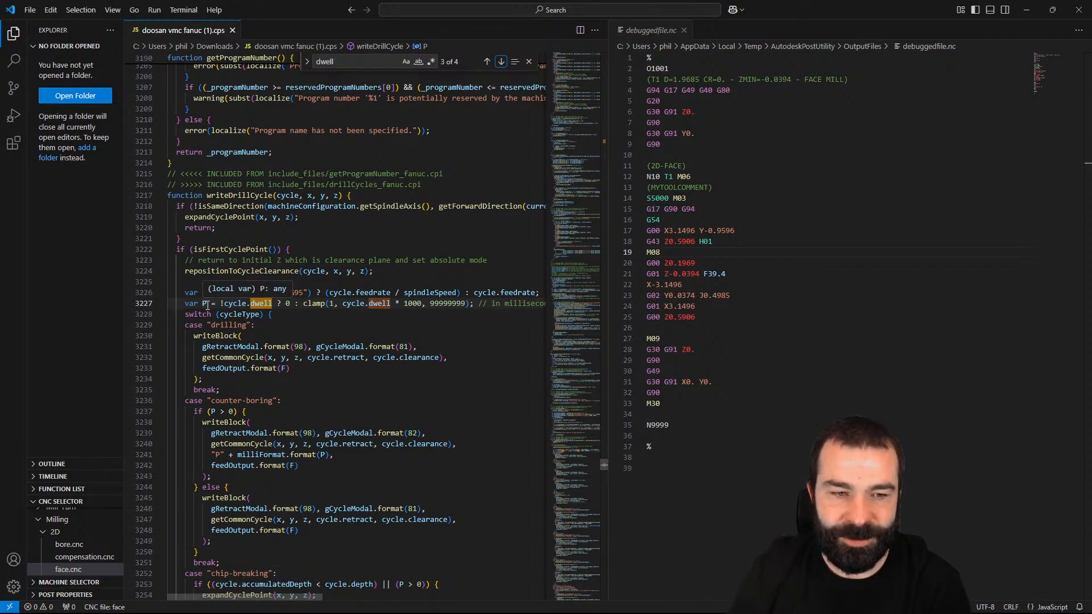
pyautogui.scroll(-3, 321, 354)
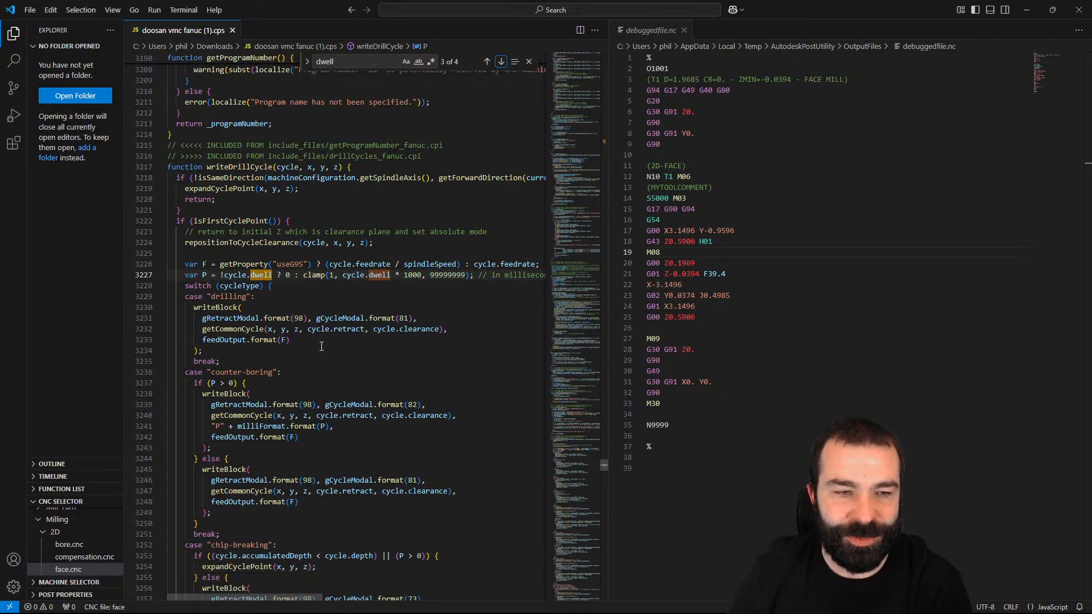
pyautogui.scroll(-2, 322, 354)
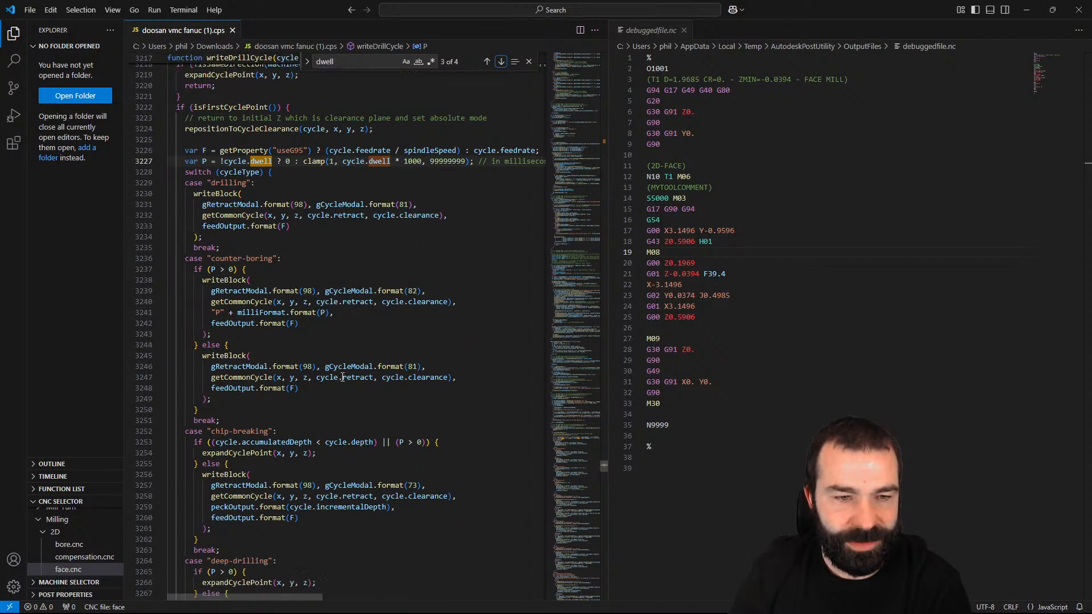
pyautogui.scroll(-3, 311, 387)
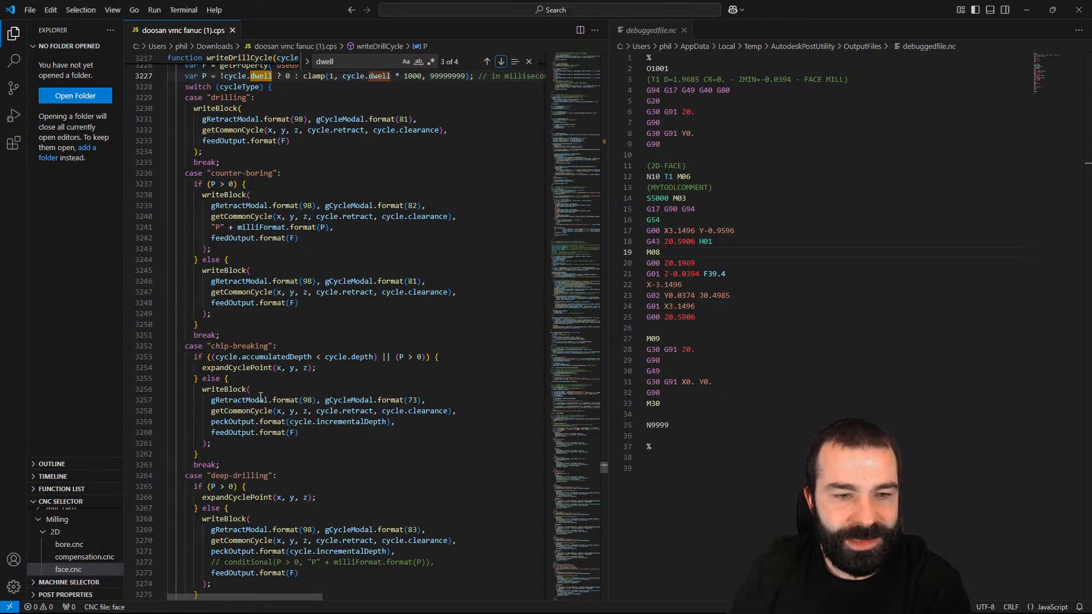
pyautogui.scroll(-5, 273, 425)
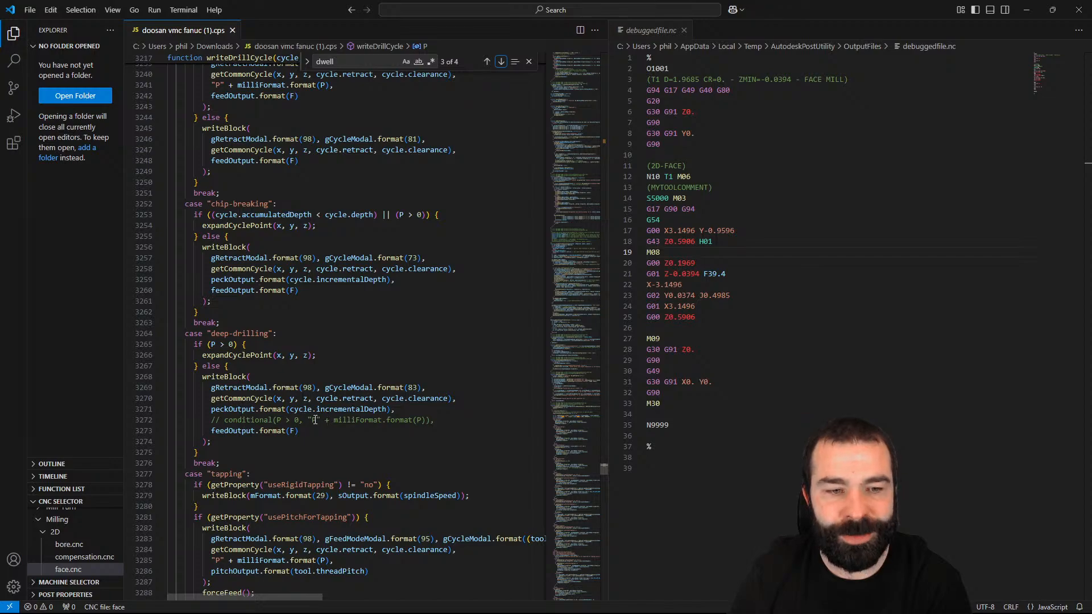
pyautogui.scroll(-2, 406, 421)
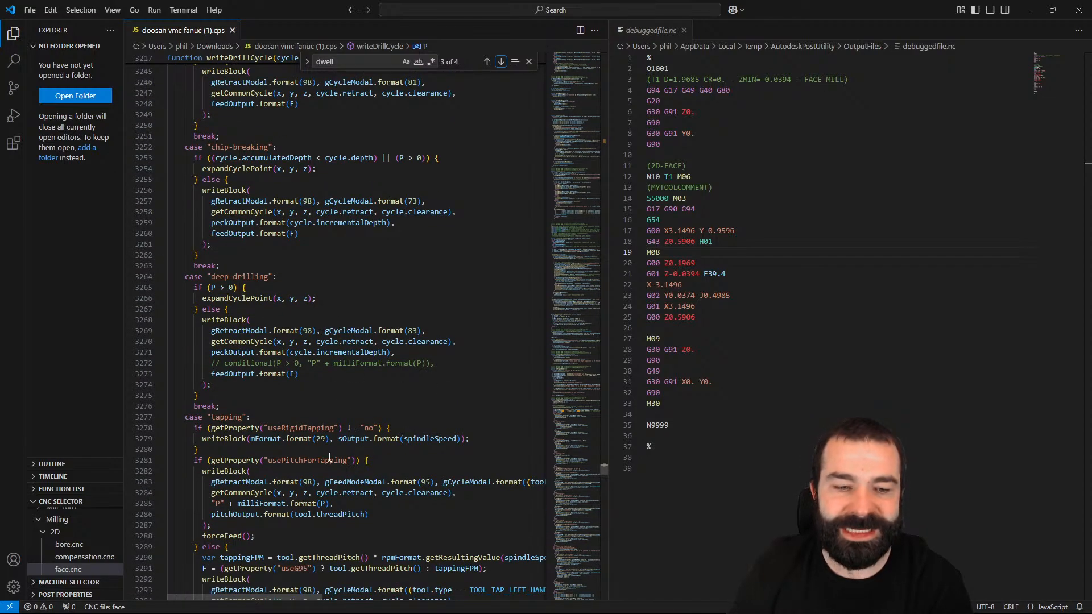
pyautogui.scroll(-1, 328, 456)
pyautogui.scroll(4, 329, 284)
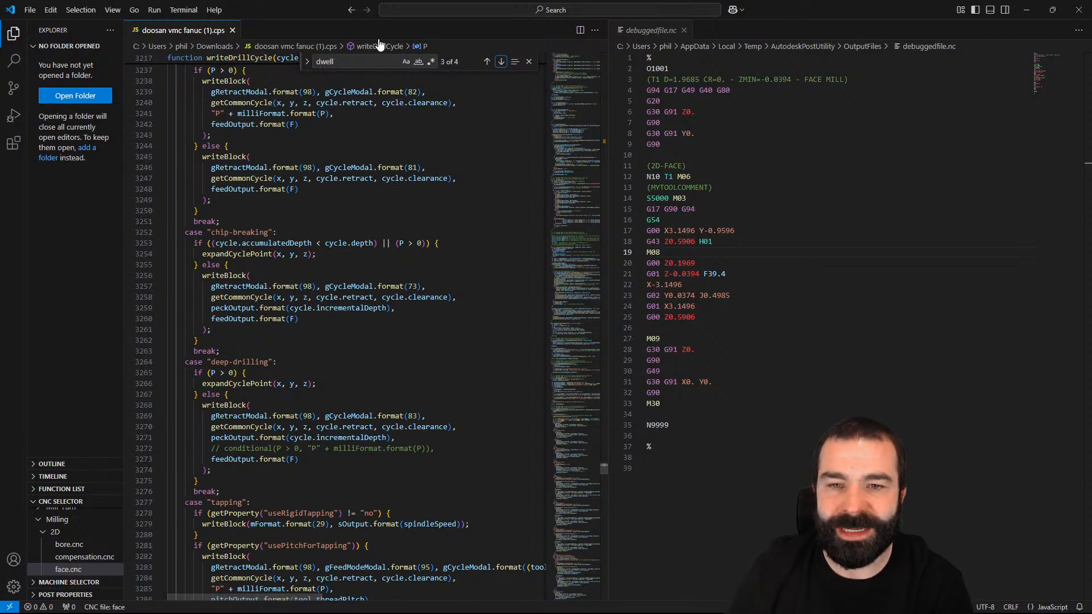
# Step: Trace the M08 output line through the post code calls that produce it, ending at writeStartBlocks in the setCoolant function
pyautogui.click(653, 253)
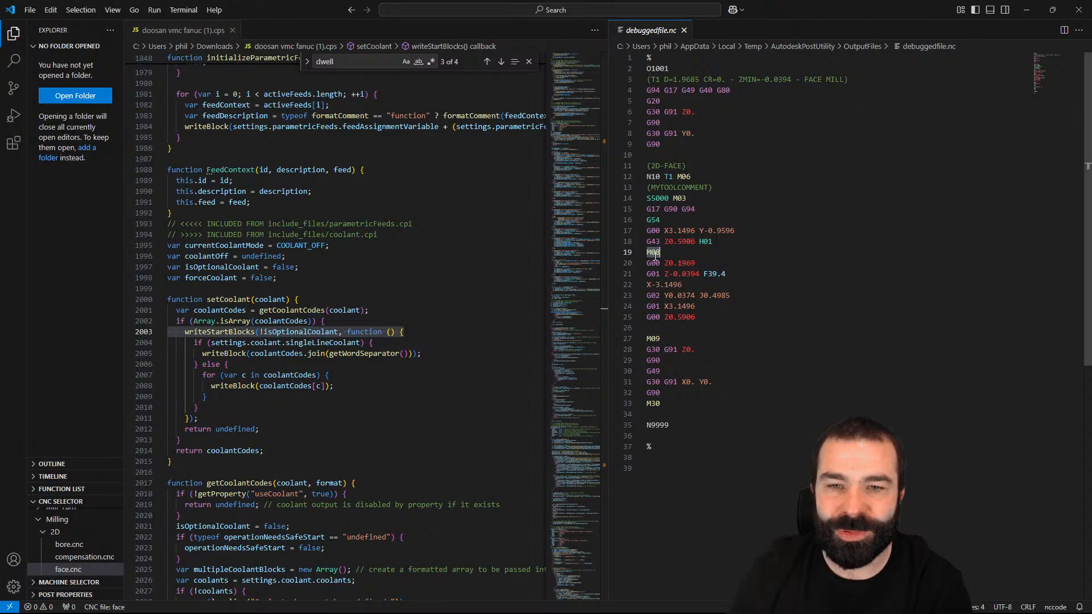
pyautogui.click(656, 252)
pyautogui.click(656, 252)
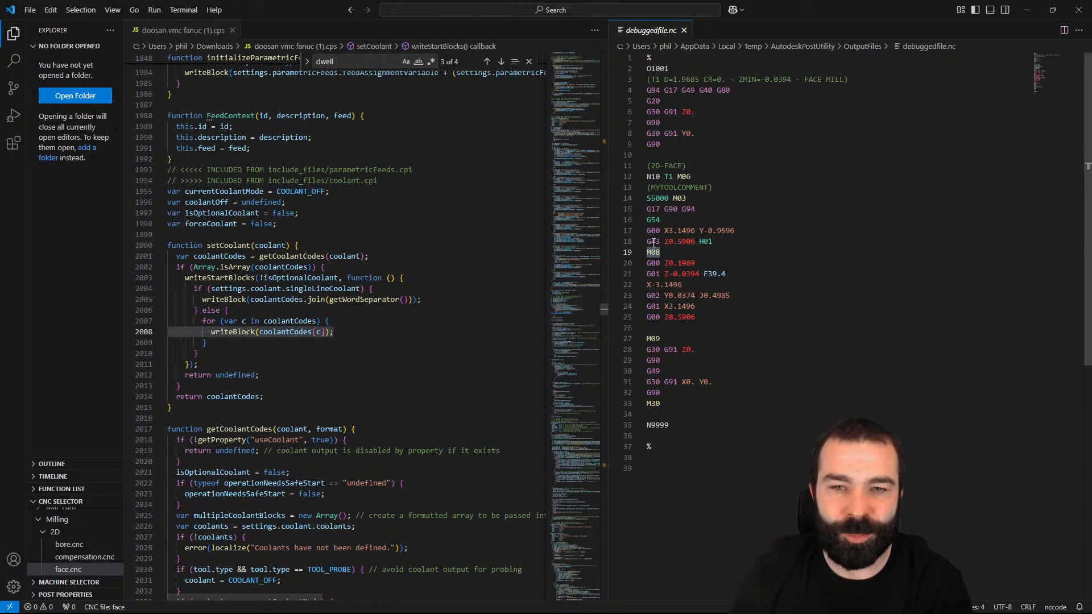
pyautogui.click(654, 253)
pyautogui.click(654, 254)
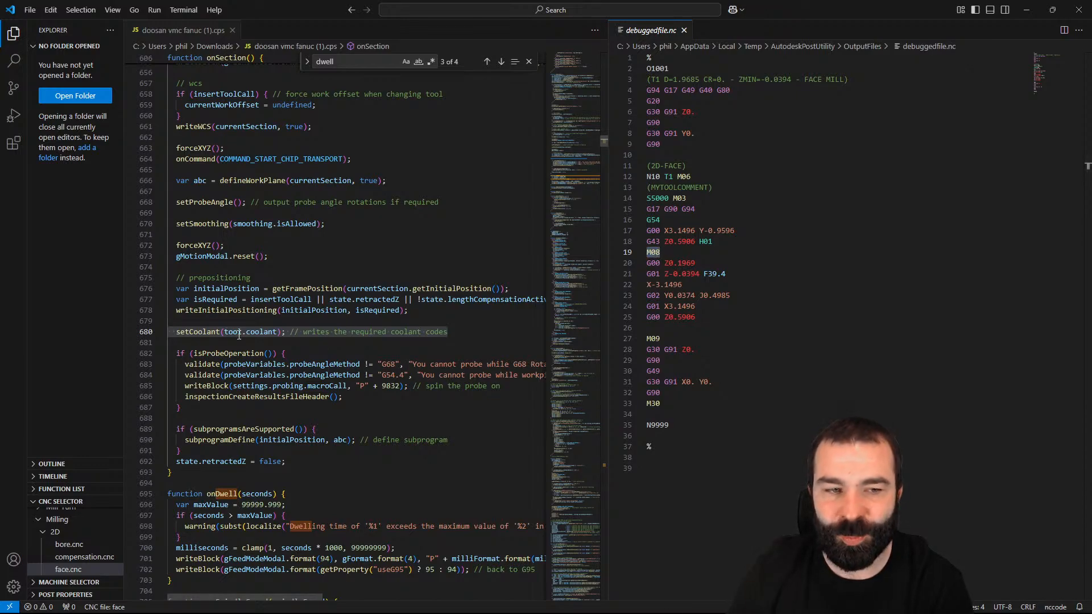
pyautogui.click(654, 254)
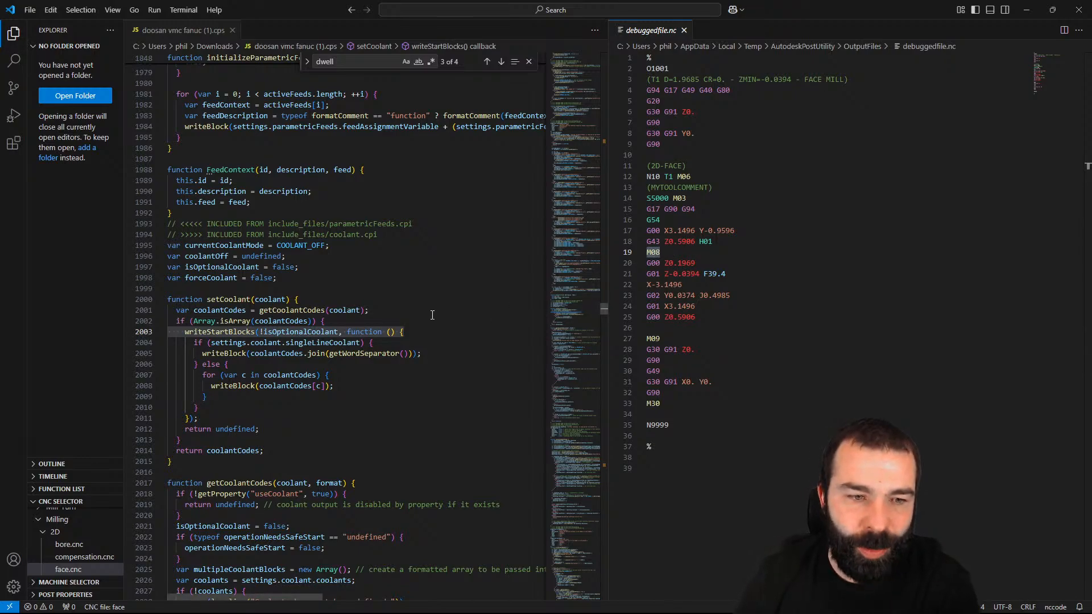
pyautogui.moveTo(249, 334)
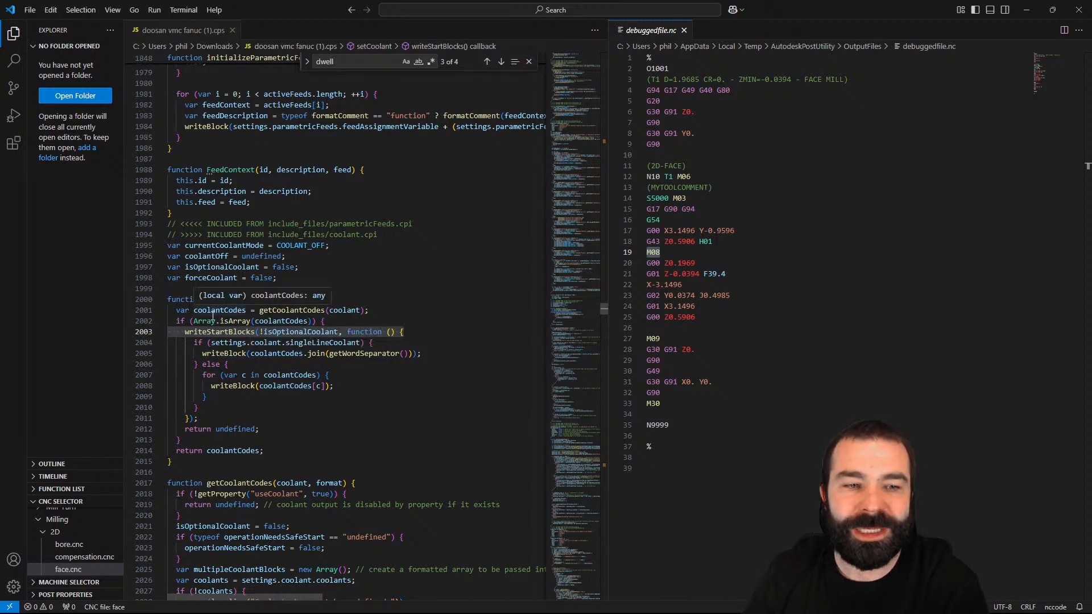
# Step: Insert writeBlock("Test"); as the first line of the singleLineCoolant branch in setCoolant, and save the post
pyautogui.click(355, 321)
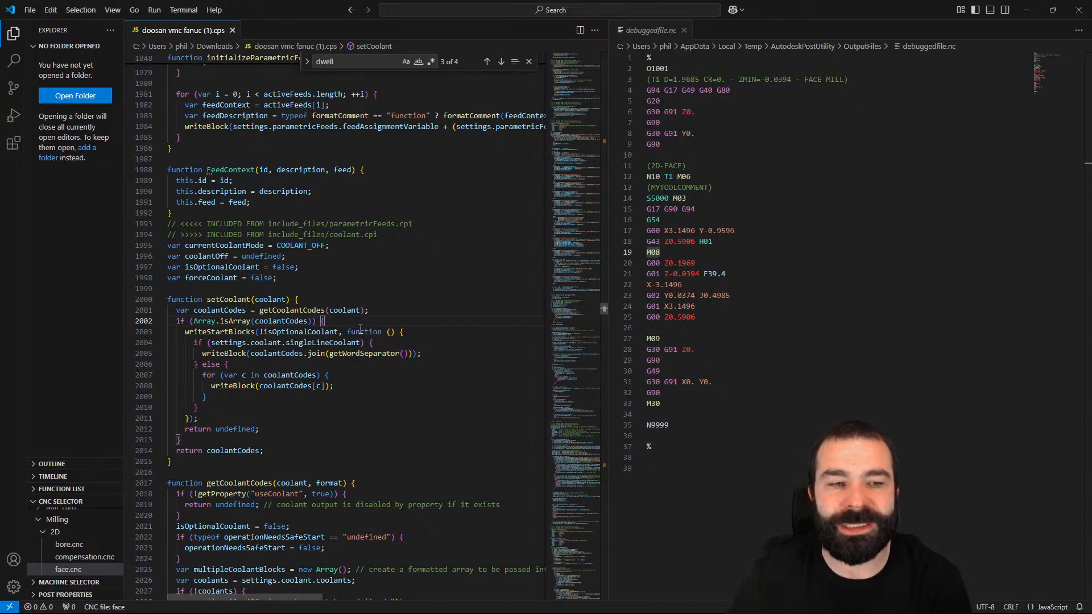
pyautogui.click(412, 346)
pyautogui.press('Return')
pyautogui.write('wru')
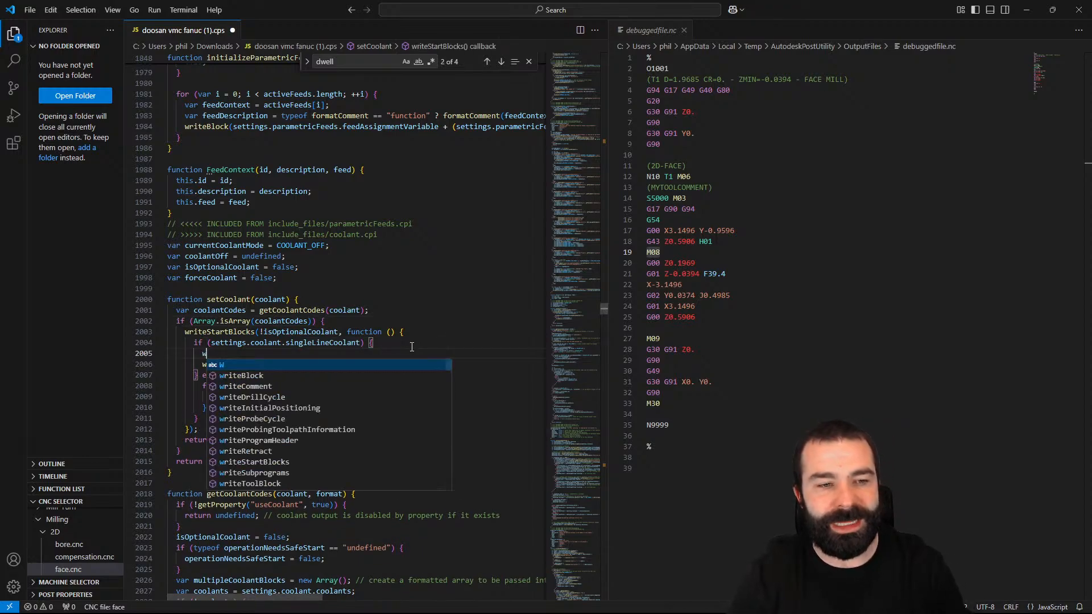
pyautogui.press('Tab')
pyautogui.press('BackSpace')
pyautogui.press('BackSpace')
pyautogui.press('BackSpace')
pyautogui.press('BackSpace')
pyautogui.press('BackSpace')
pyautogui.press('BackSpace')
pyautogui.press('BackSpace')
pyautogui.press('BackSpace')
pyautogui.press('BackSpace')
pyautogui.press('BackSpace')
pyautogui.press('BackSpace')
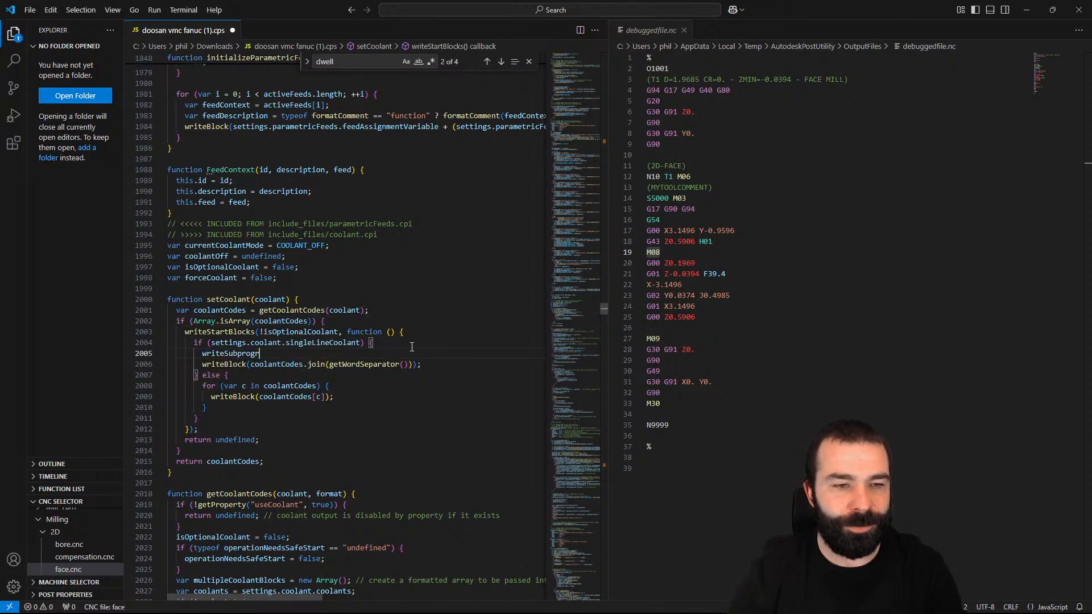
pyautogui.write('bl')
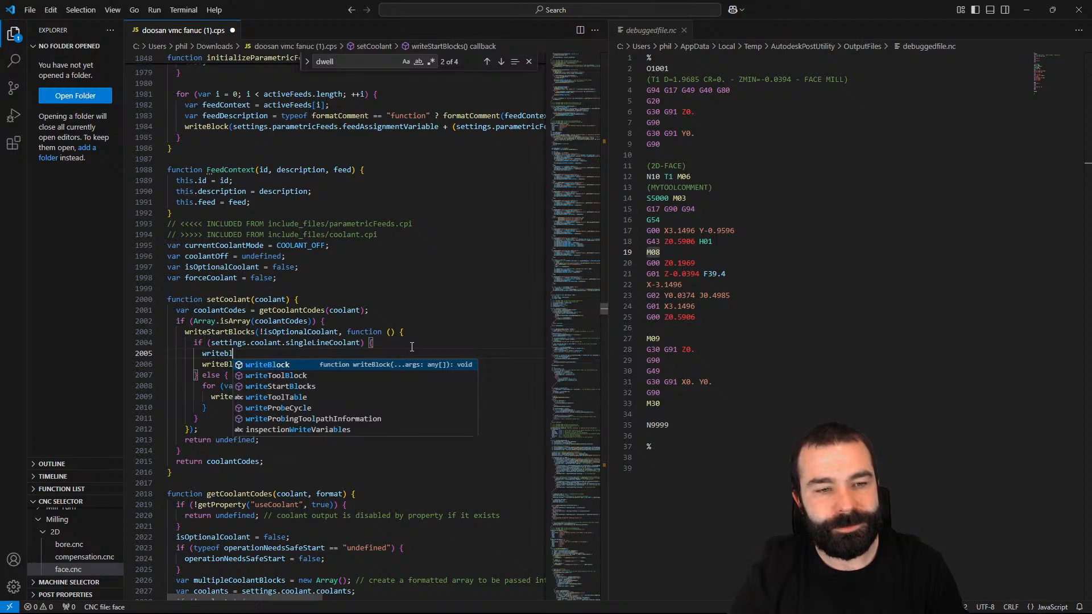
pyautogui.press('Tab')
pyautogui.write('(')
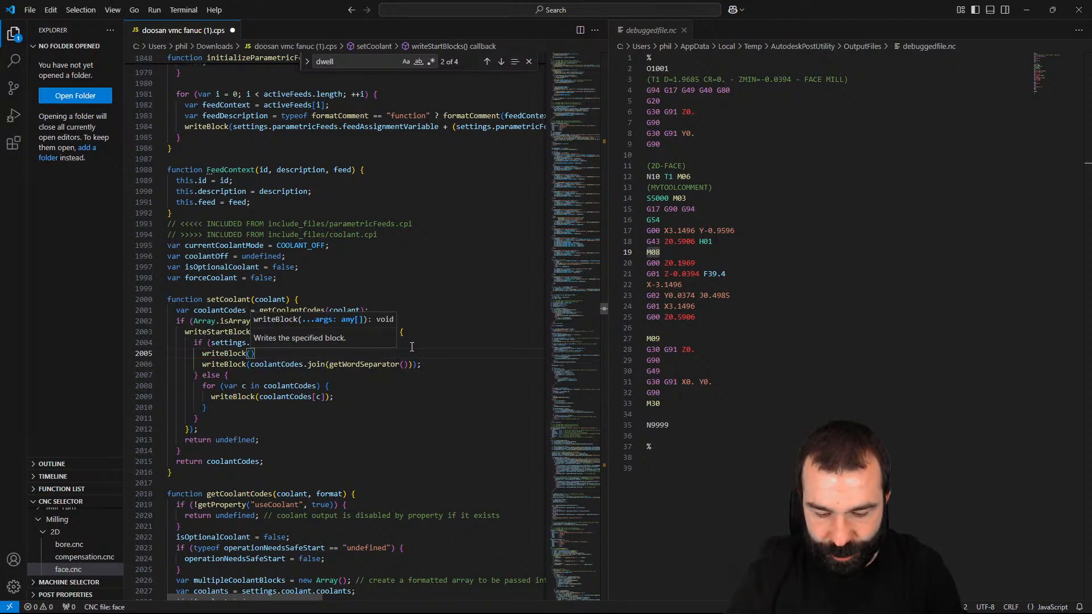
pyautogui.write('"Test')
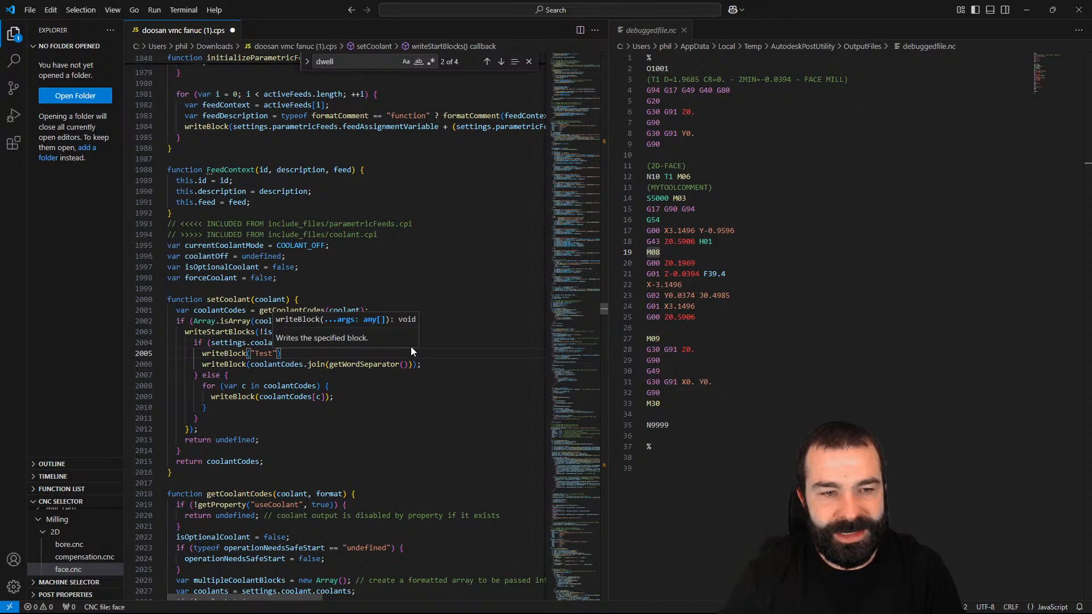
pyautogui.press('Escape')
pyautogui.write(');')
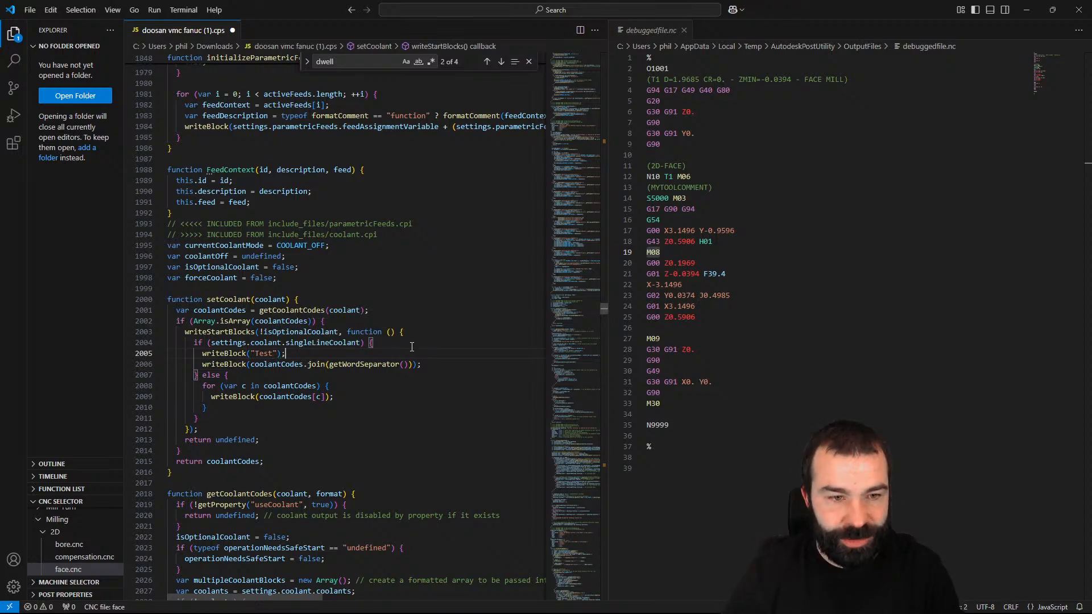
pyautogui.hotkey('ctrl', 's')
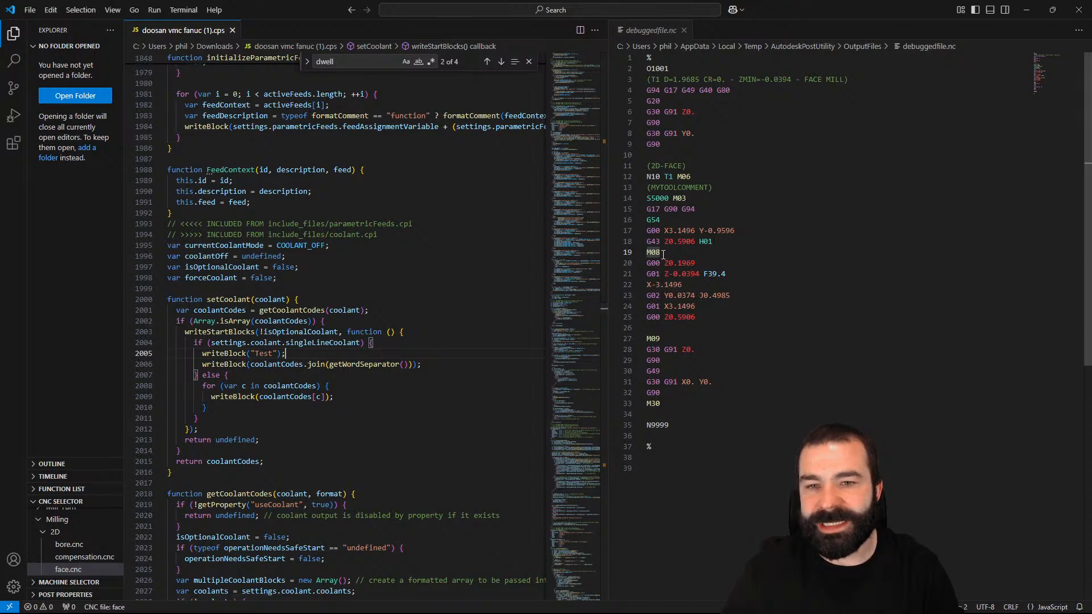
# Step: Copy the writeBlock("Test"); line into the coolantCodes for loop, above writeBlock(coolantCodes[c])
pyautogui.moveTo(282, 353); pyautogui.dragTo(202, 353)
pyautogui.hotkey('ctrl', 'c')
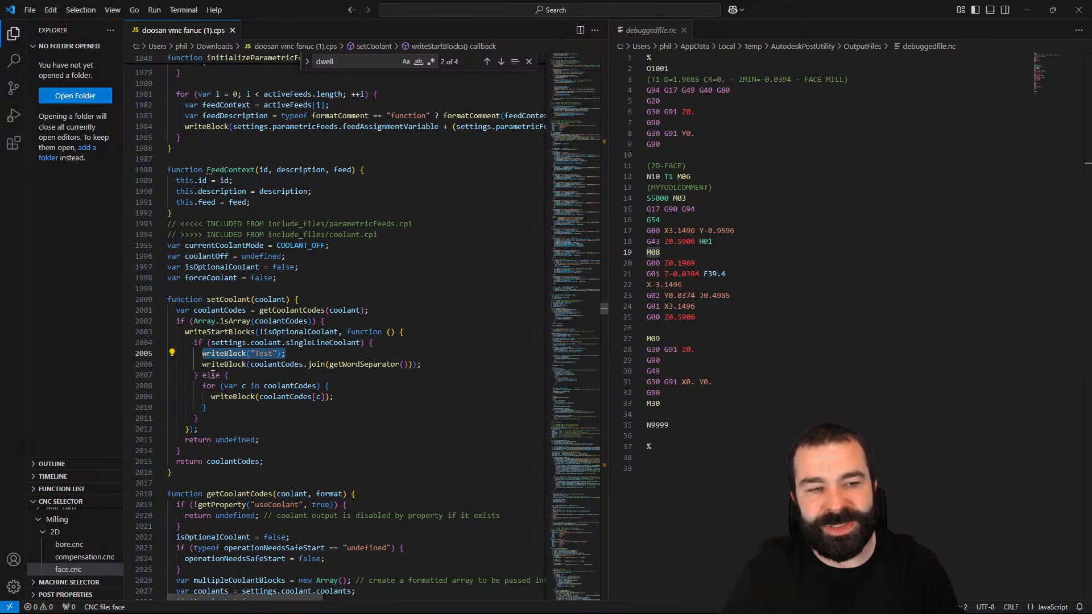
pyautogui.click(342, 387)
pyautogui.press('Return')
pyautogui.hotkey('ctrl', 'v')
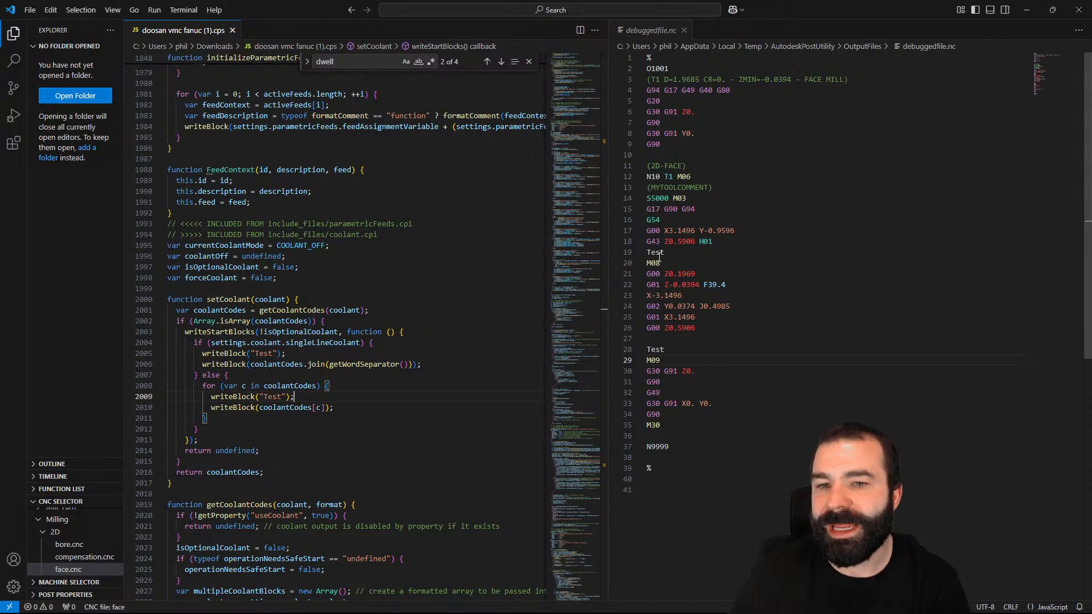
# Step: Replace Test with G4 P1000. in the writeBlock line inside the coolantCodes for loop, and save the post
pyautogui.press('Left')
pyautogui.press('Left')
pyautogui.press('Left')
pyautogui.press('BackSpace')
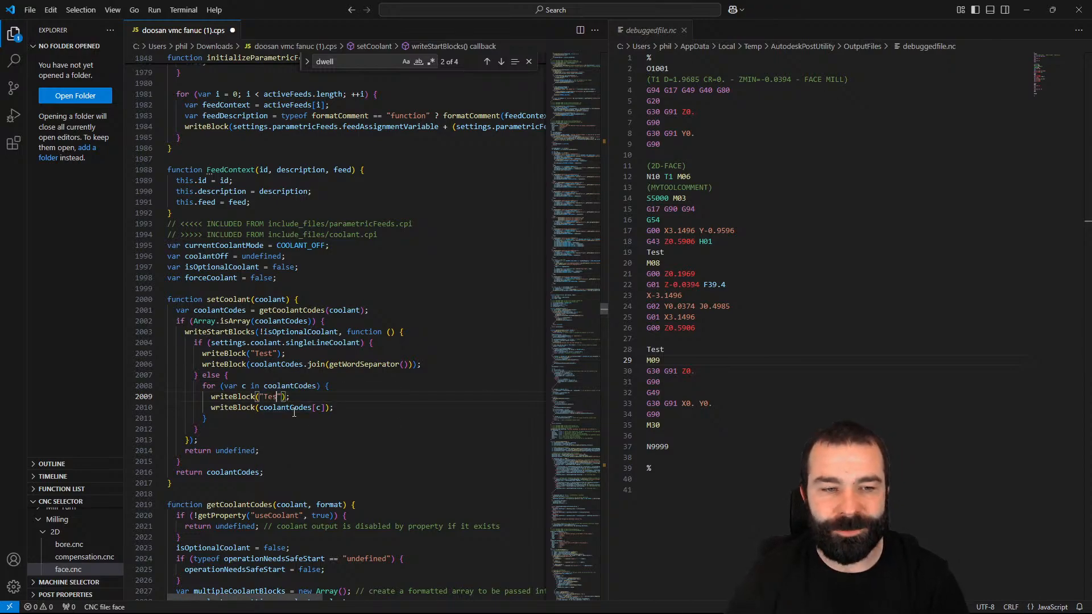
pyautogui.press('BackSpace')
pyautogui.press('BackSpace')
pyautogui.press('BackSpace')
pyautogui.write('G4 P1')
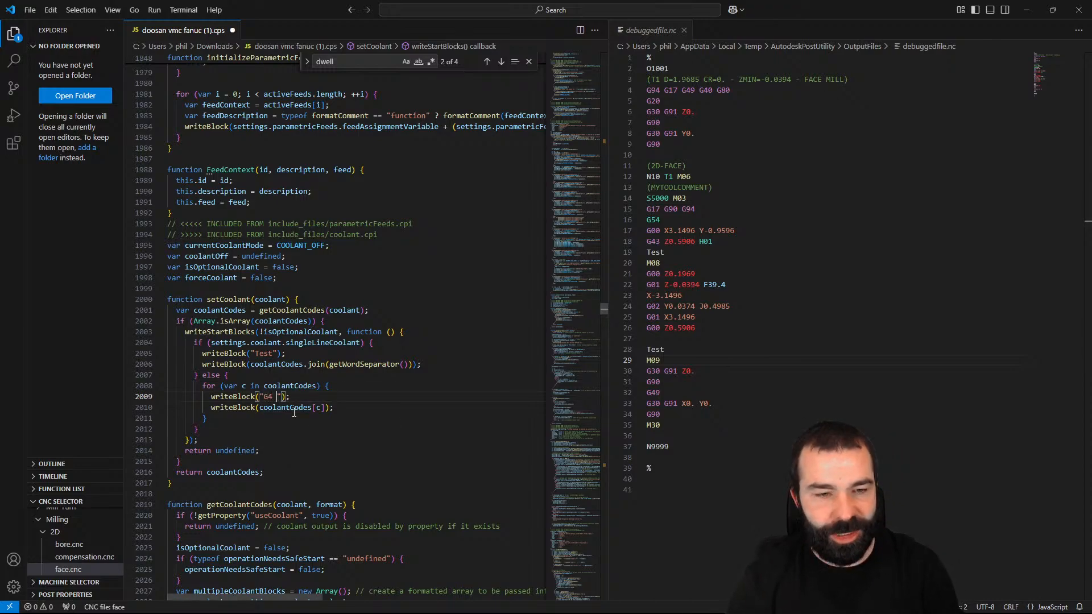
pyautogui.write('000.')
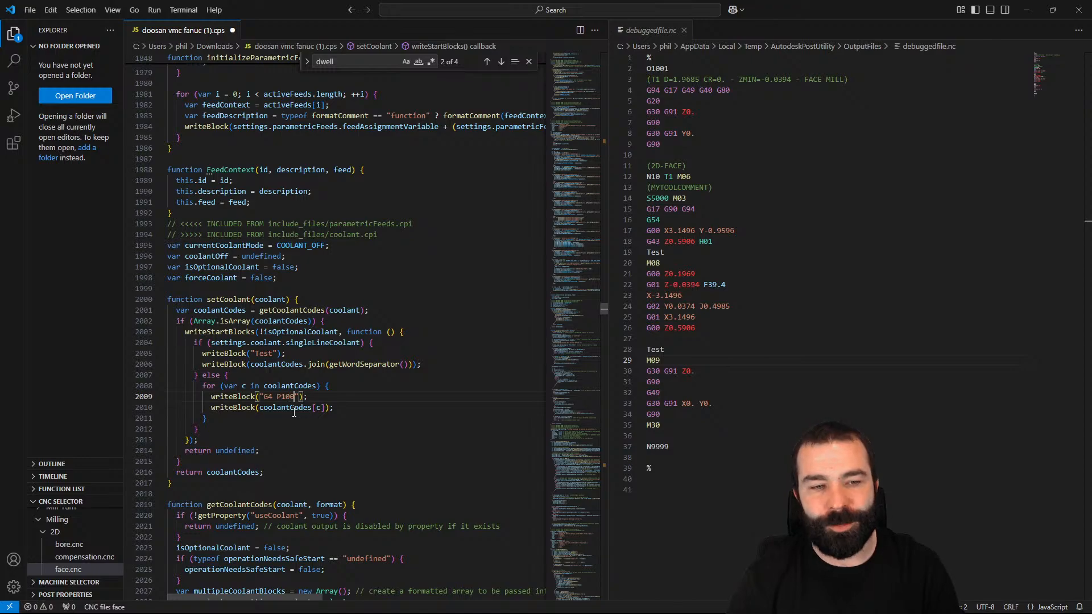
pyautogui.hotkey('ctrl', 's')
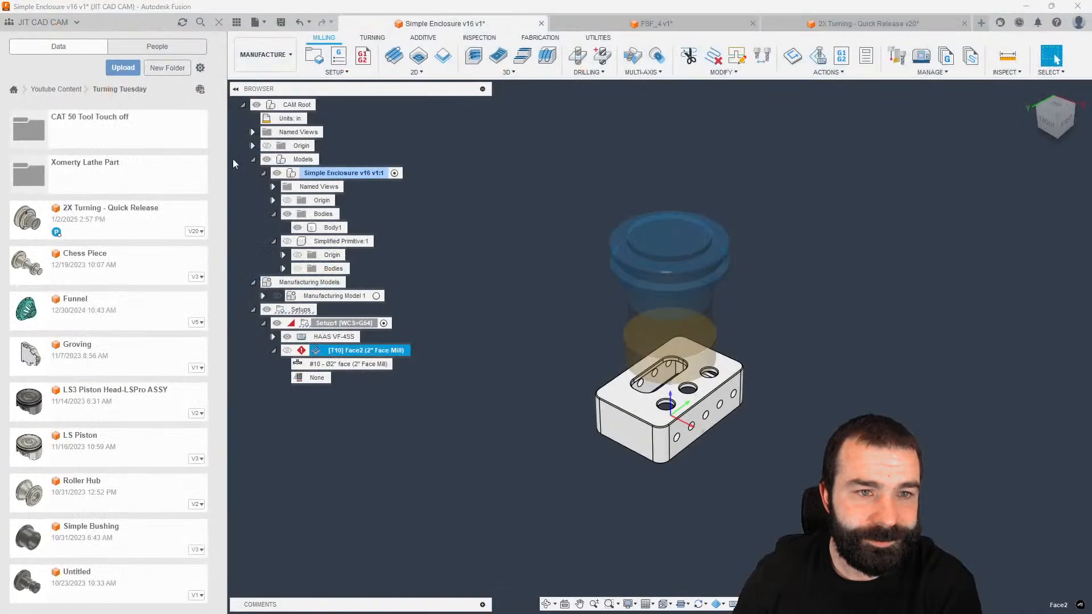
pyautogui.click(364, 350)
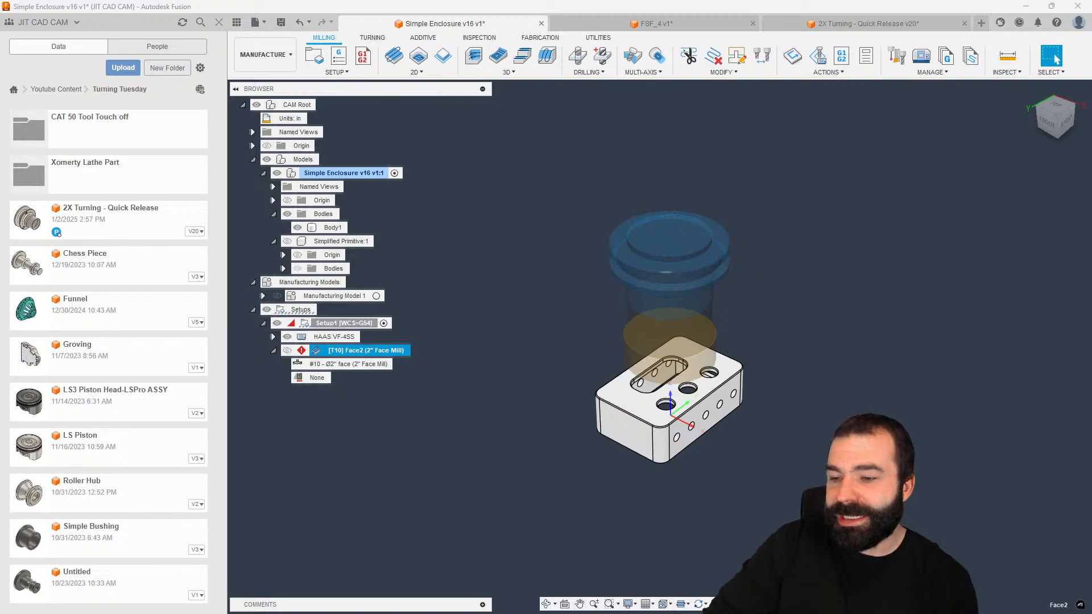
# Step: Switch from Fusion to Visual Studio Code with the Doosan post and debugged NC output open
pyautogui.moveTo(103, 610)
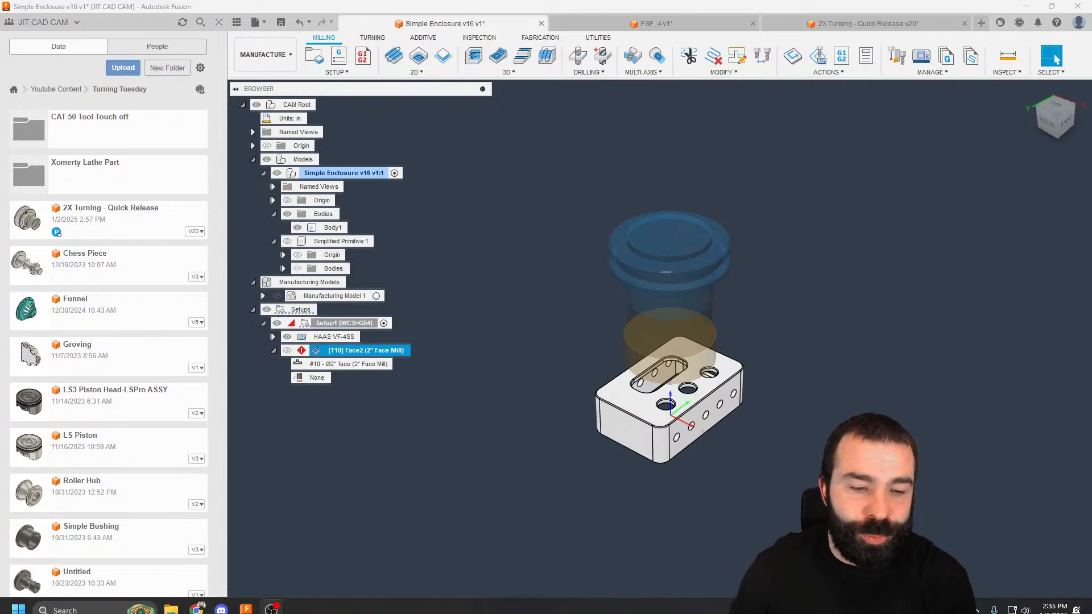
pyautogui.click(103, 600)
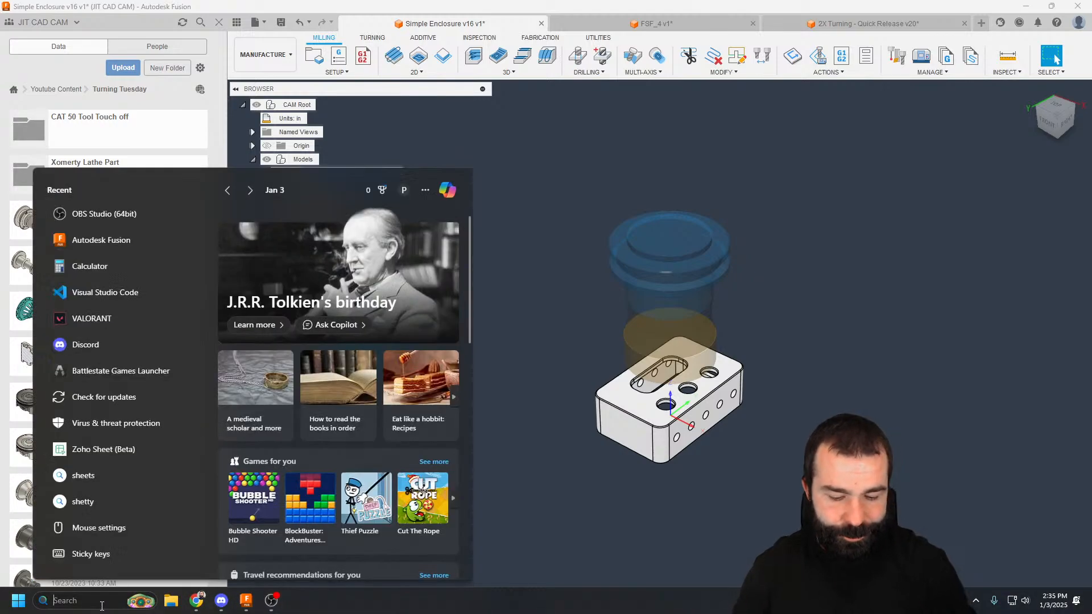
pyautogui.write('vis')
pyautogui.press('Return')
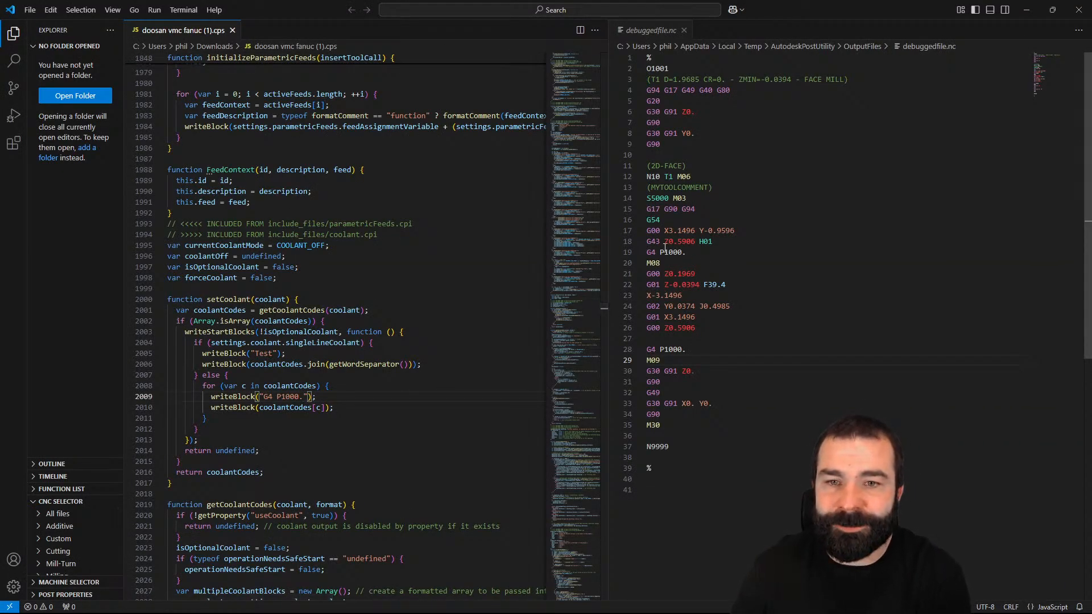
# Step: Comment out the setCoolant(tool.coolant); call in onSection that outputs M08, and append (// JCC) to that line
pyautogui.click(654, 263)
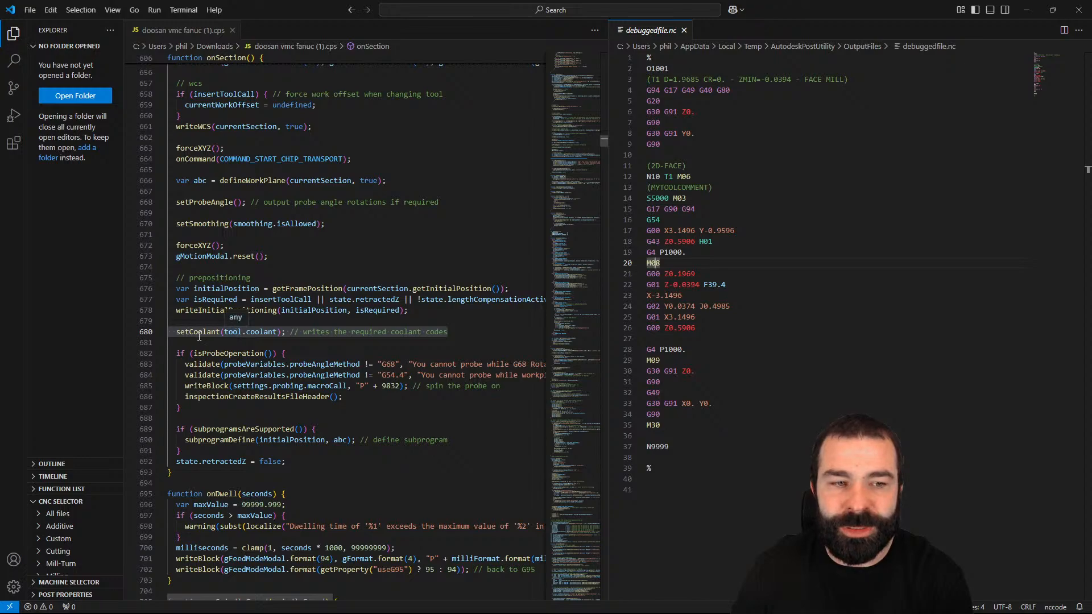
pyautogui.click(177, 332)
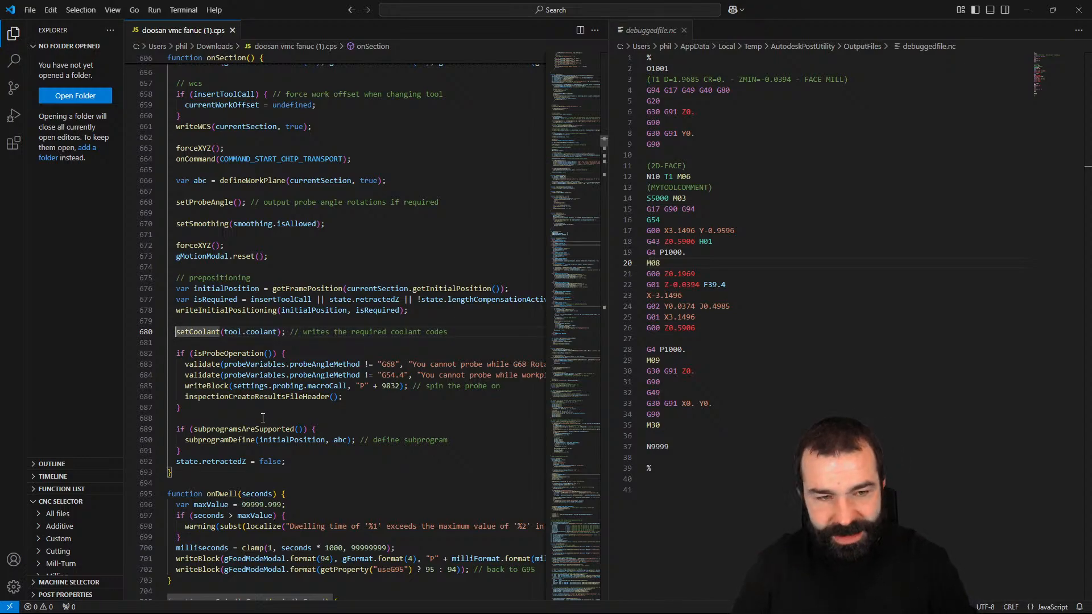
pyautogui.write('//')
pyautogui.click(489, 332)
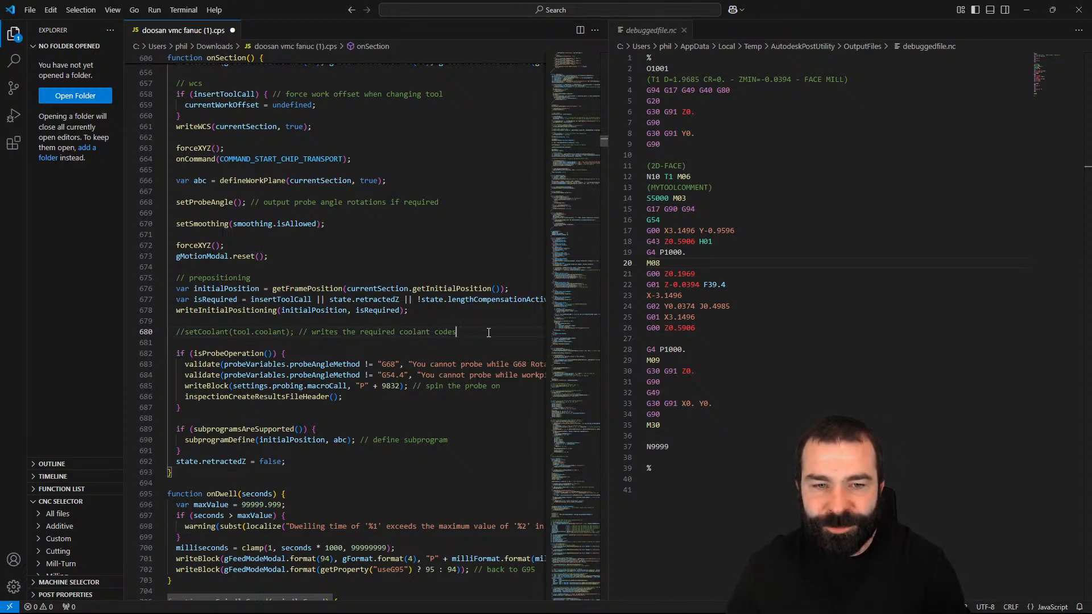
pyautogui.write('()')
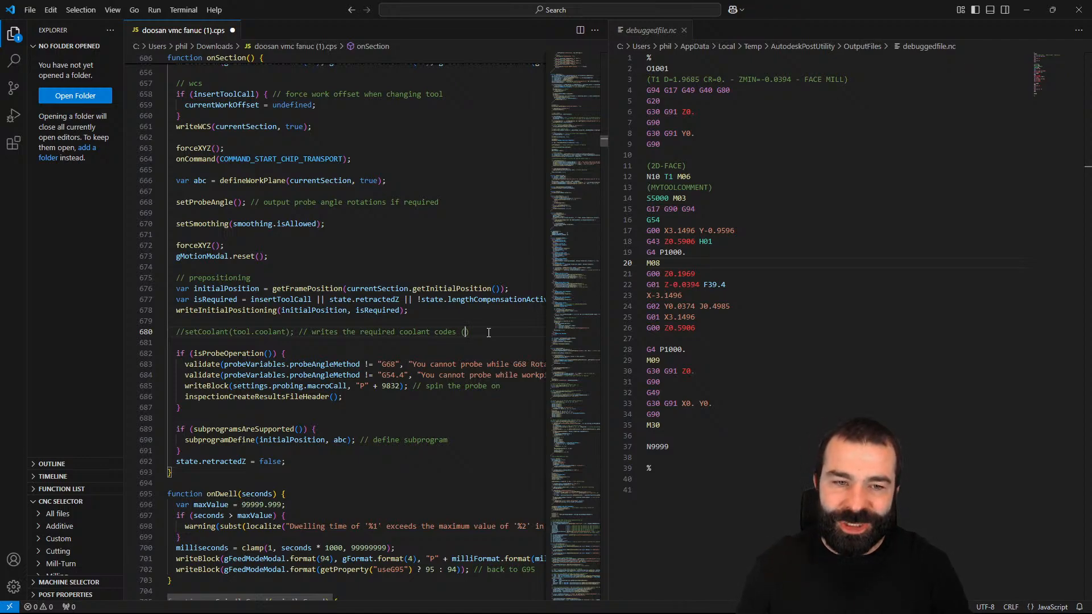
pyautogui.write('// ')
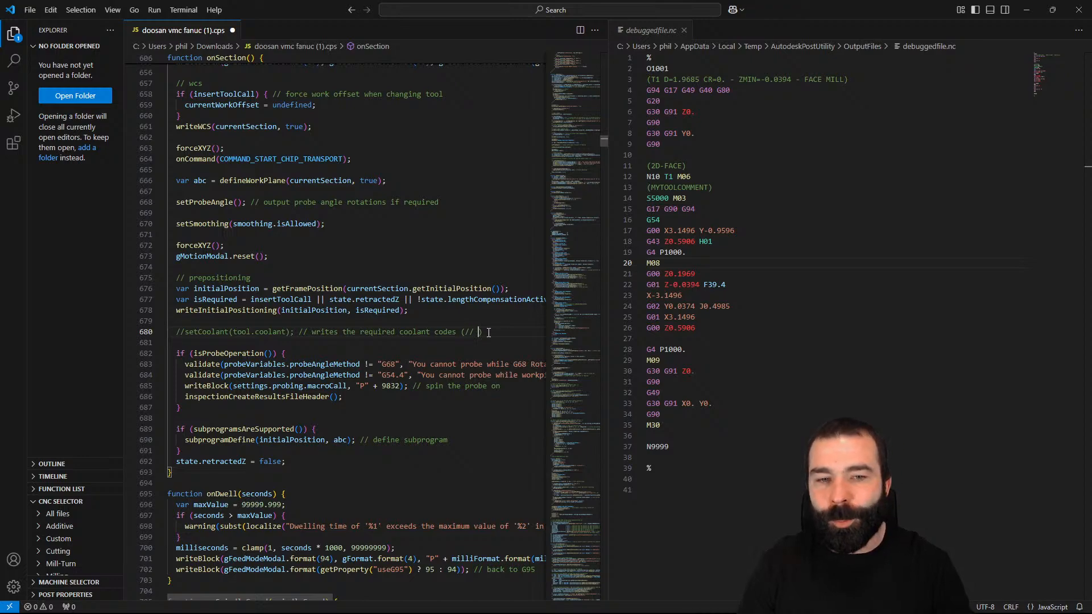
pyautogui.write('JCC')
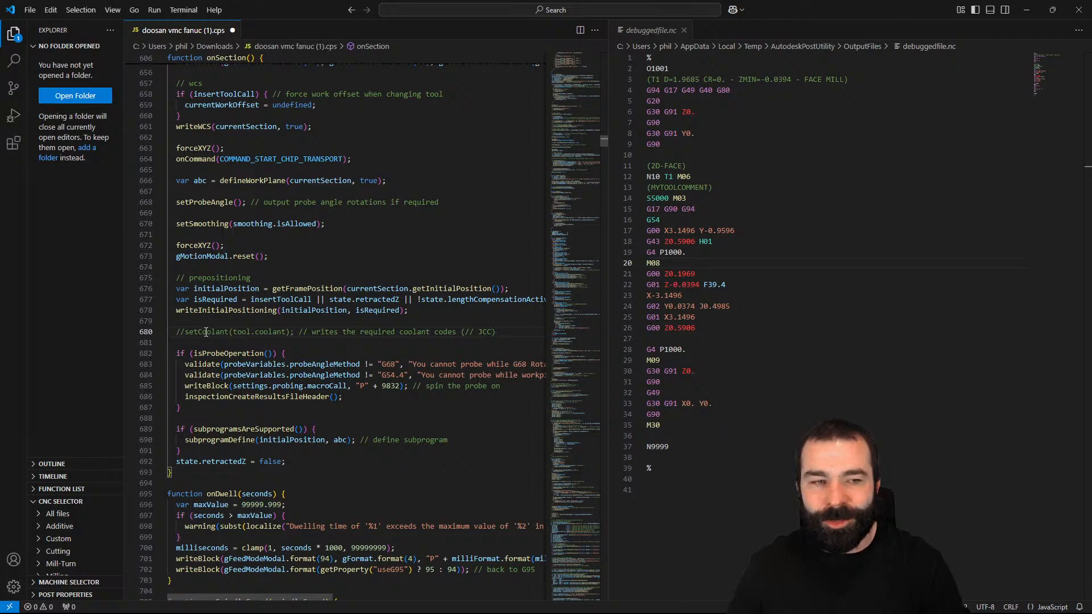
# Step: Copy the setCoolant(tool.coolant); call with its comment onto a new line directly below startSpindle(tool, insertToolCall);, and save the post
pyautogui.moveTo(183, 333); pyautogui.dragTo(457, 339)
pyautogui.hotkey('ctrl', 'c')
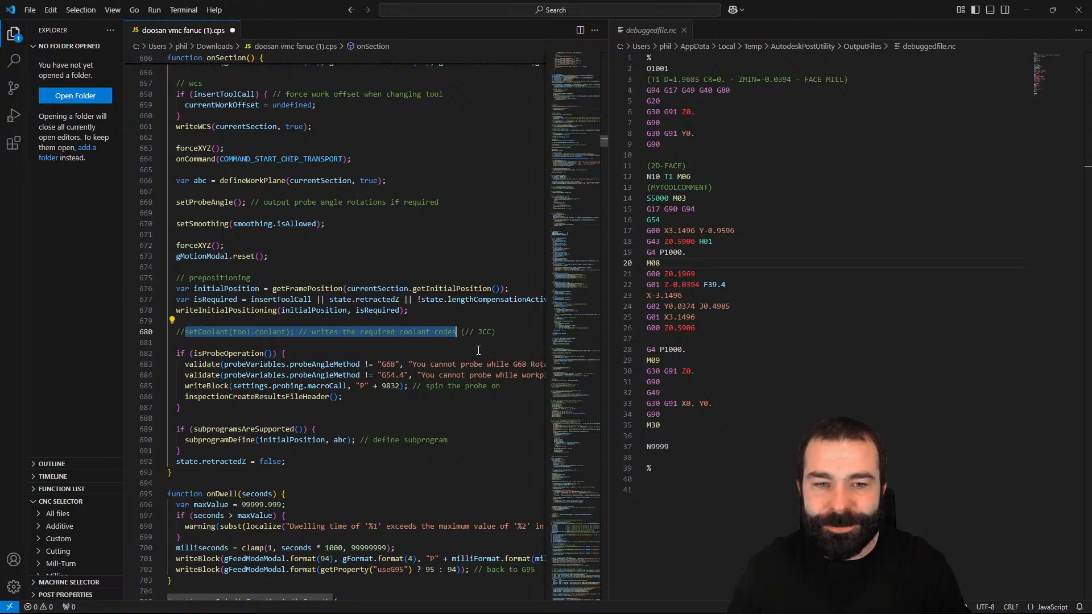
pyautogui.click(681, 199)
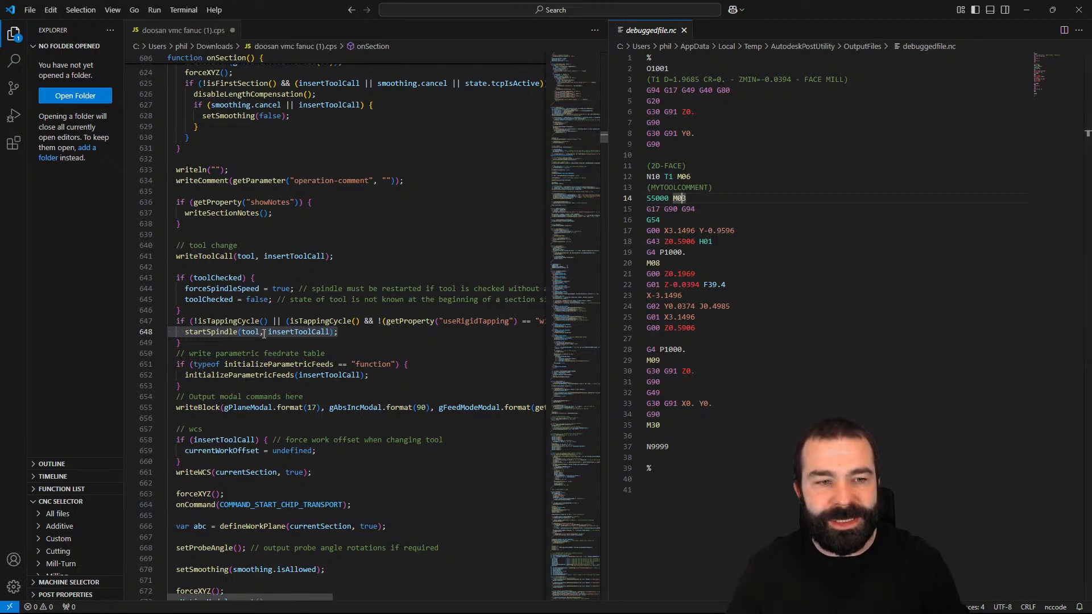
pyautogui.click(373, 333)
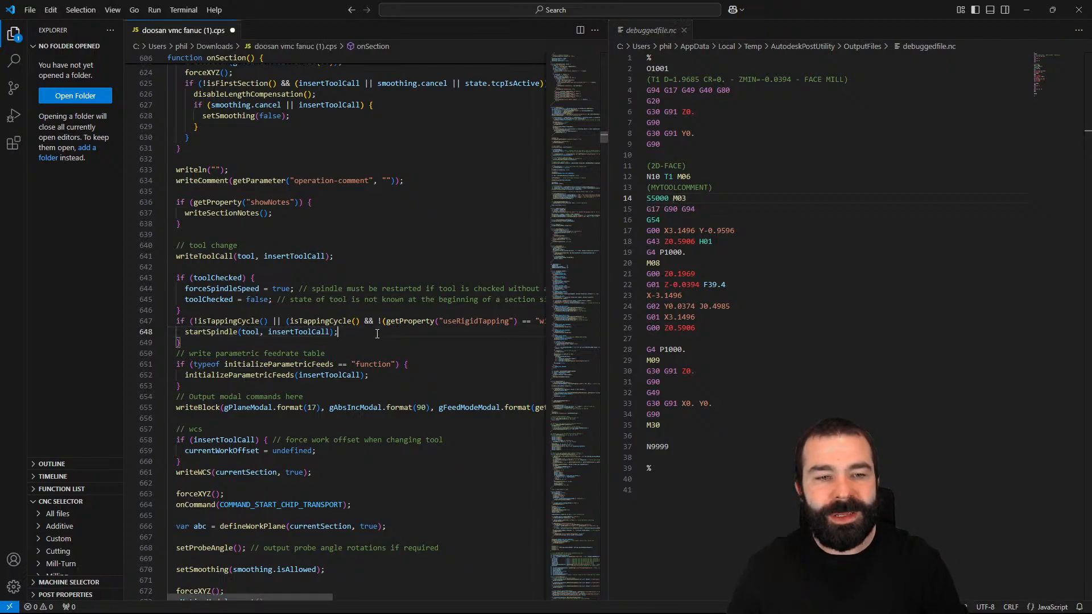
pyautogui.press('Return')
pyautogui.hotkey('ctrl', 'v')
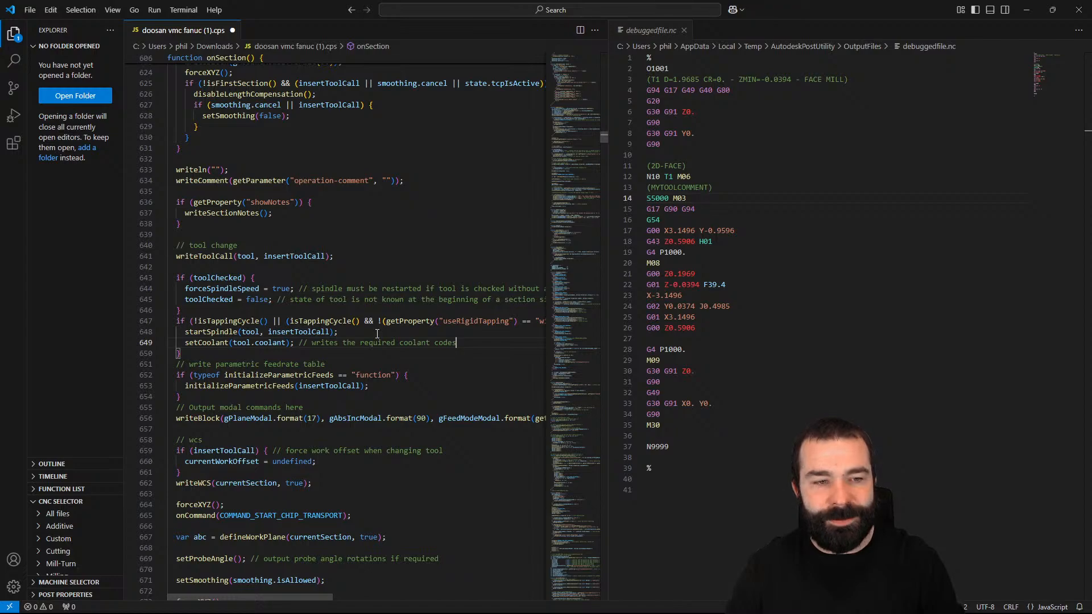
pyautogui.hotkey('ctrl', 's')
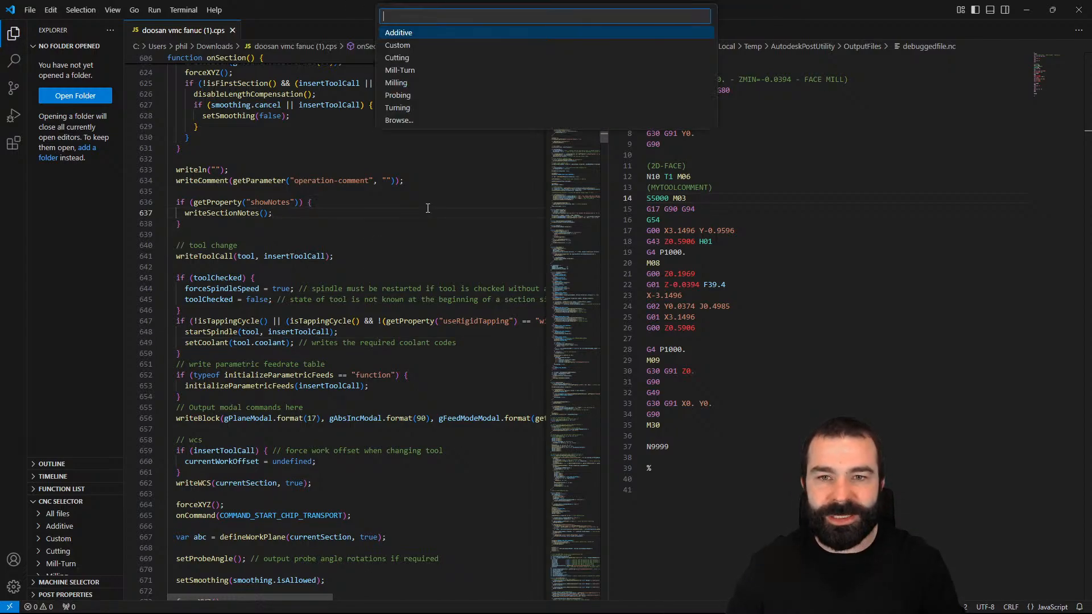
# Step: Save the post again, run it on the Milling sample face.cnc, and trace the M08 output line to its post code
pyautogui.click(475, 235)
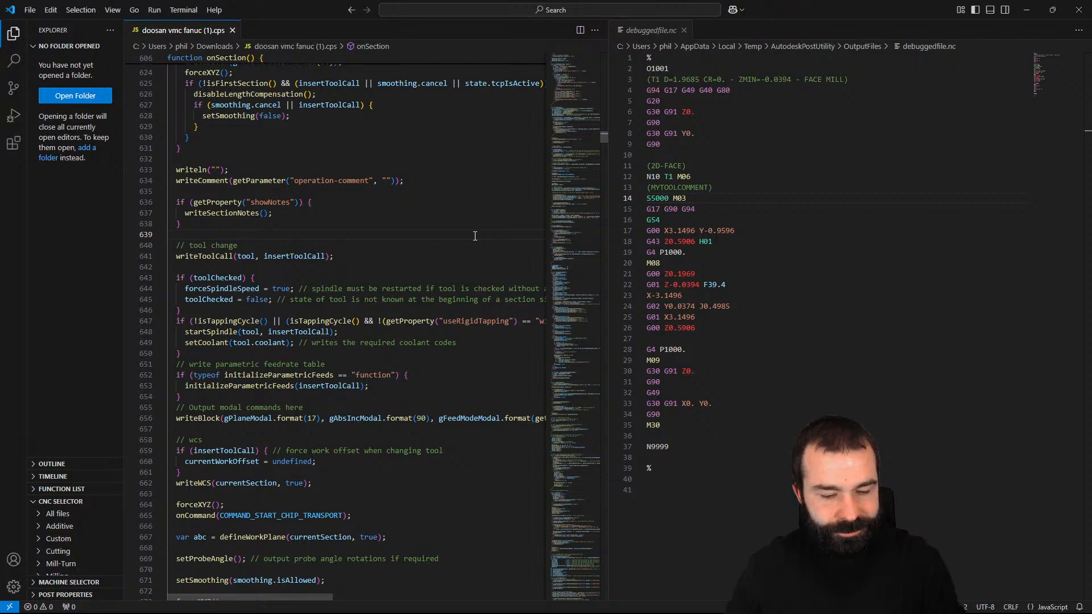
pyautogui.hotkey('ctrl', 's')
pyautogui.click(475, 236)
pyautogui.click(29, 10)
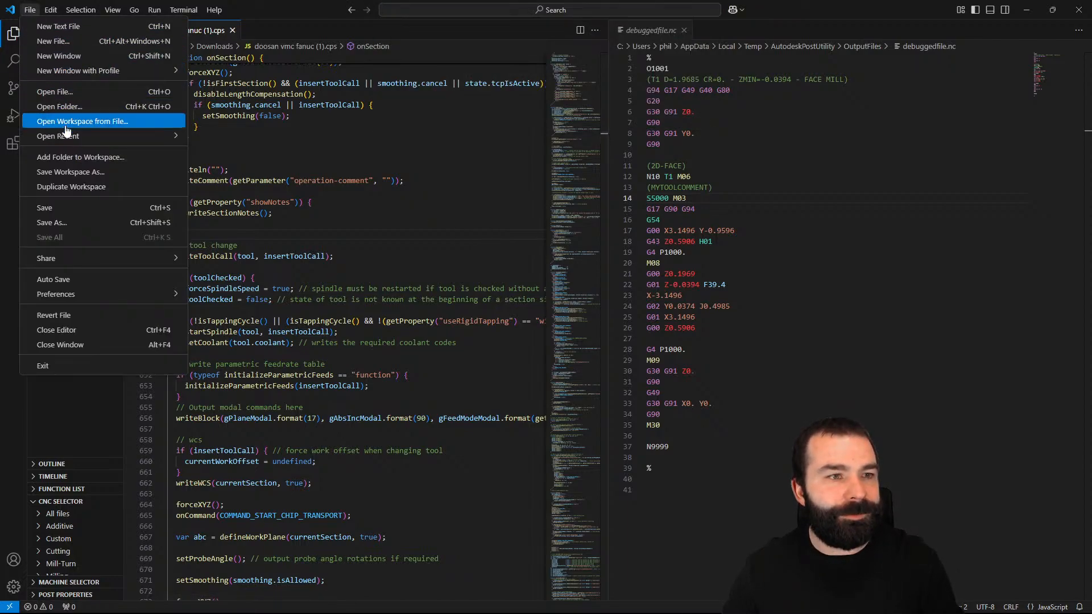
pyautogui.click(72, 212)
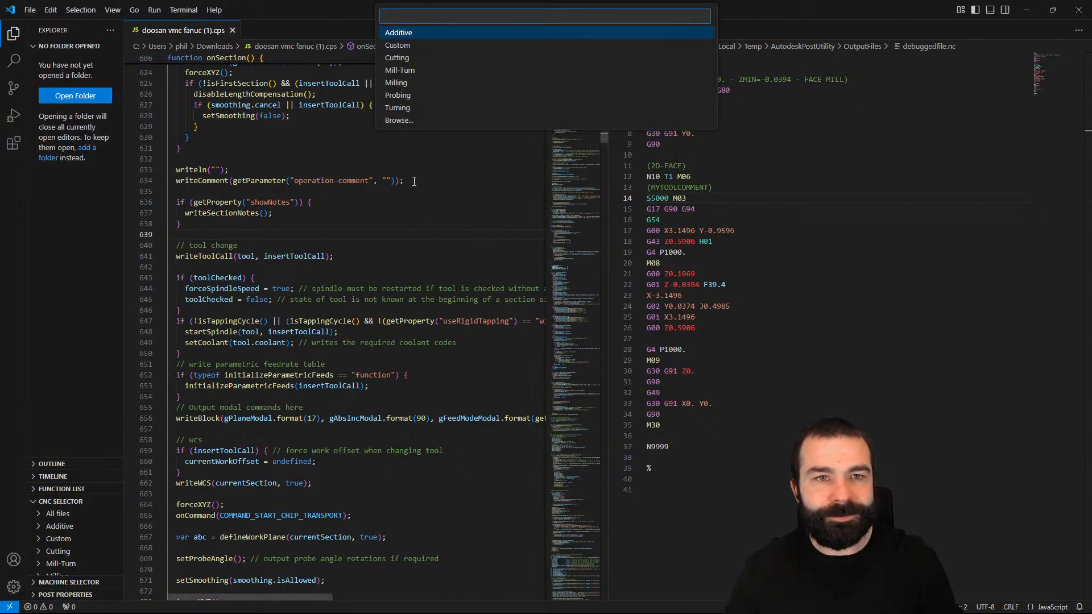
pyautogui.click(418, 84)
pyautogui.click(419, 47)
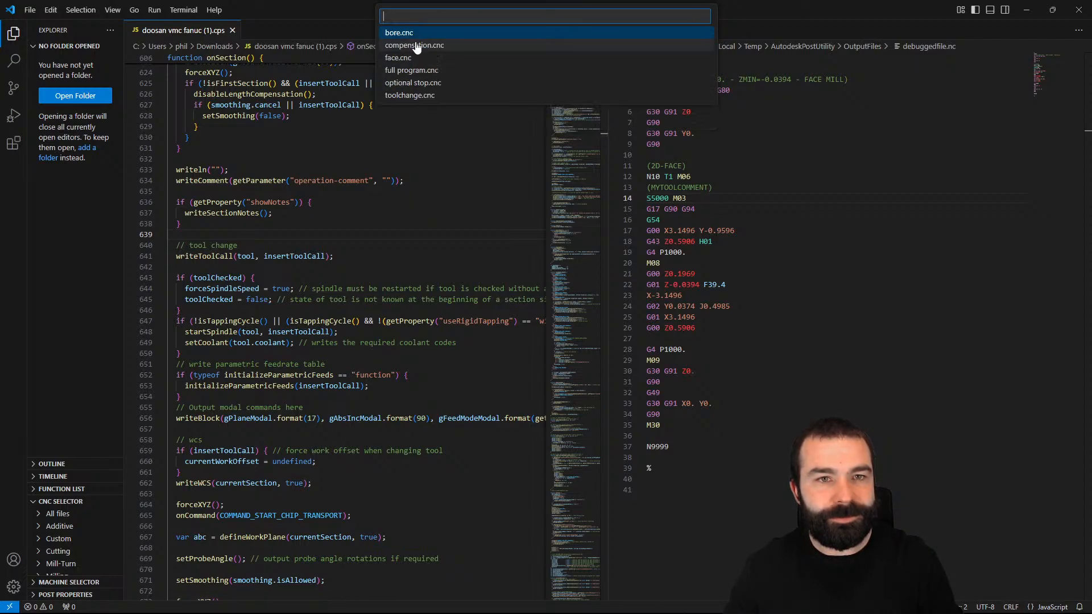
pyautogui.click(411, 59)
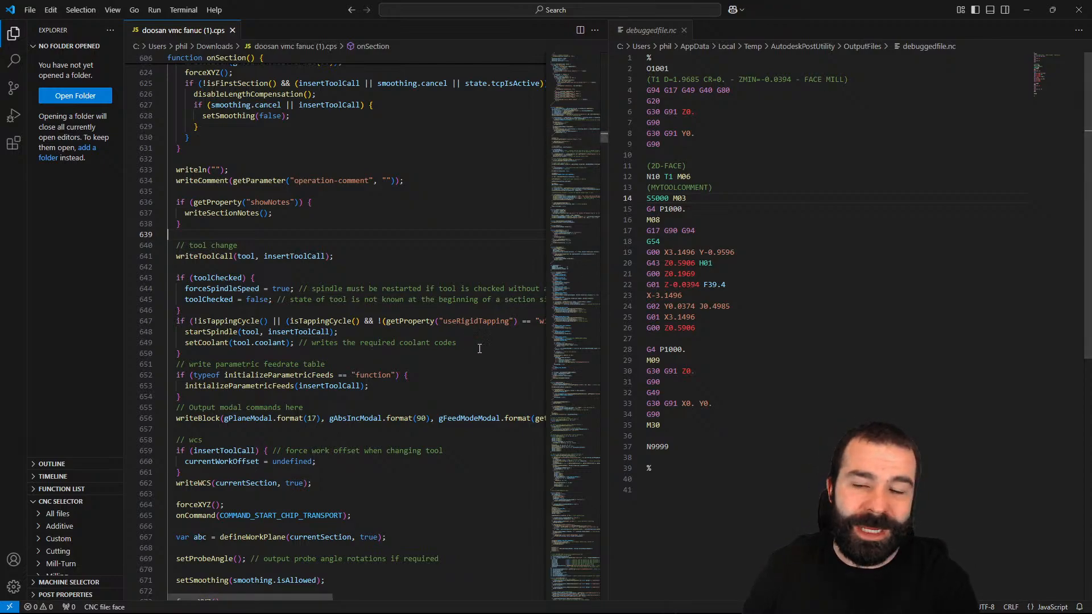
pyautogui.click(655, 222)
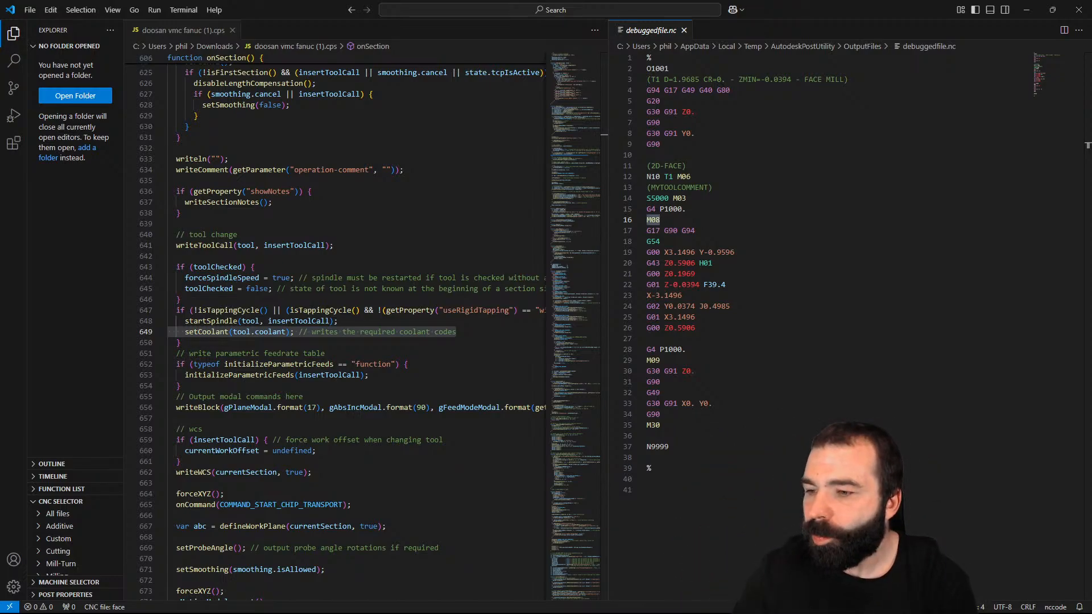
# Step: Close Visual Studio Code and return to the Simple Enclosure document in Autodesk Fusion
pyautogui.click(1087, 6)
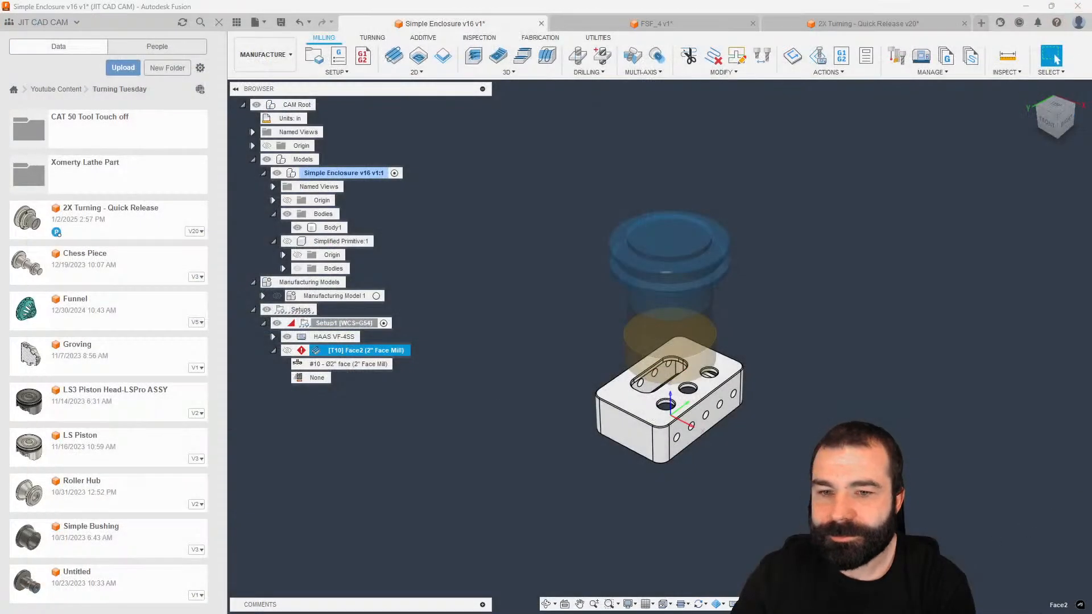
pyautogui.click(523, 496)
pyautogui.click(357, 351)
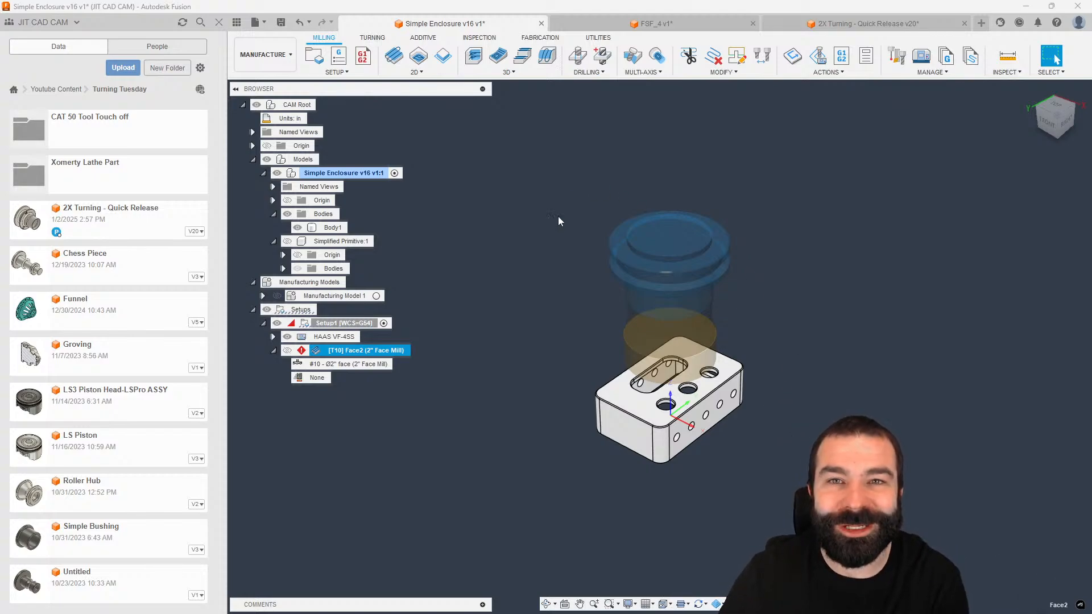
# Step: Close the 2X Turning - Quick Release document without saving its changes
pyautogui.click(654, 24)
pyautogui.click(839, 26)
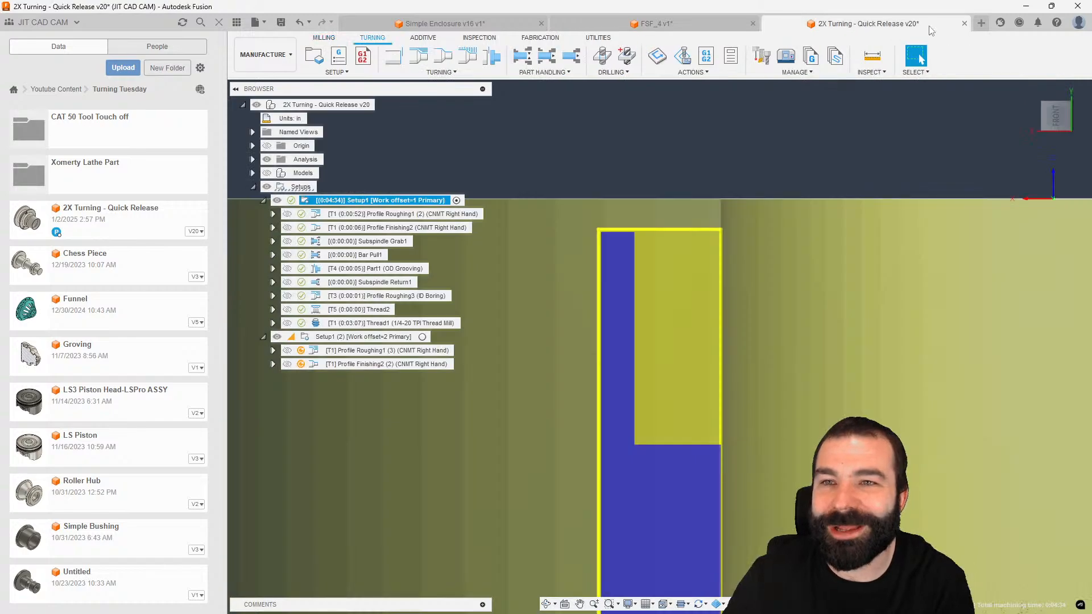
pyautogui.click(964, 23)
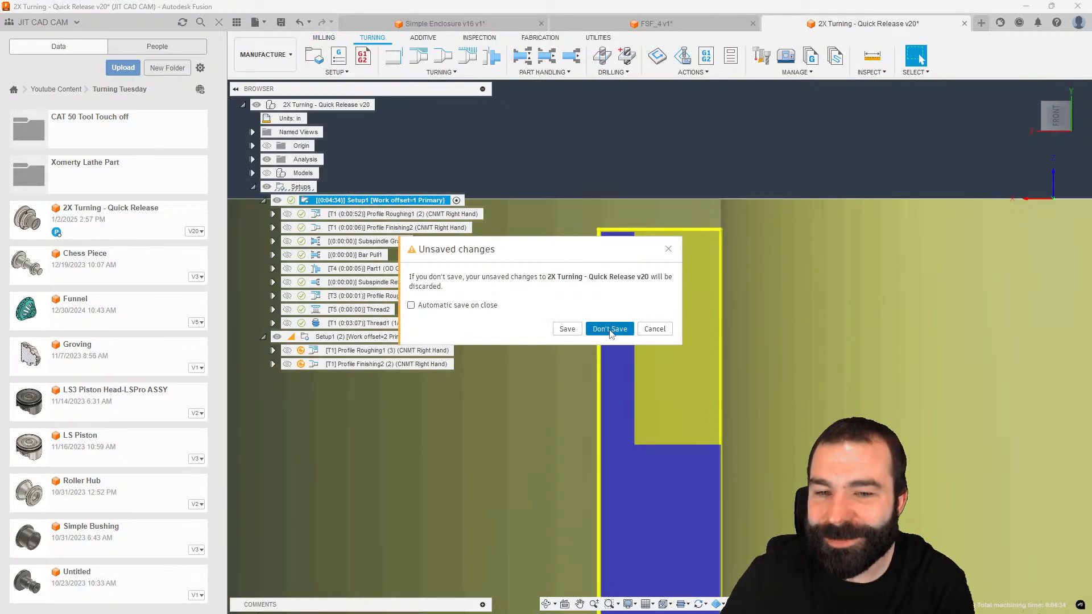
pyautogui.click(610, 329)
pyautogui.scroll(3, 898, 167)
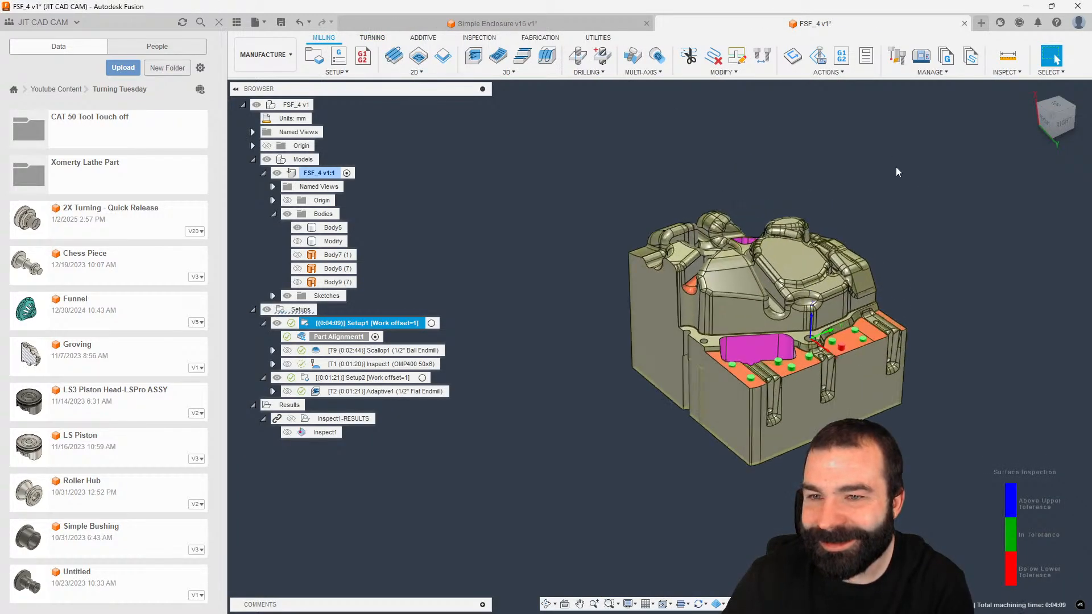
pyautogui.click(964, 24)
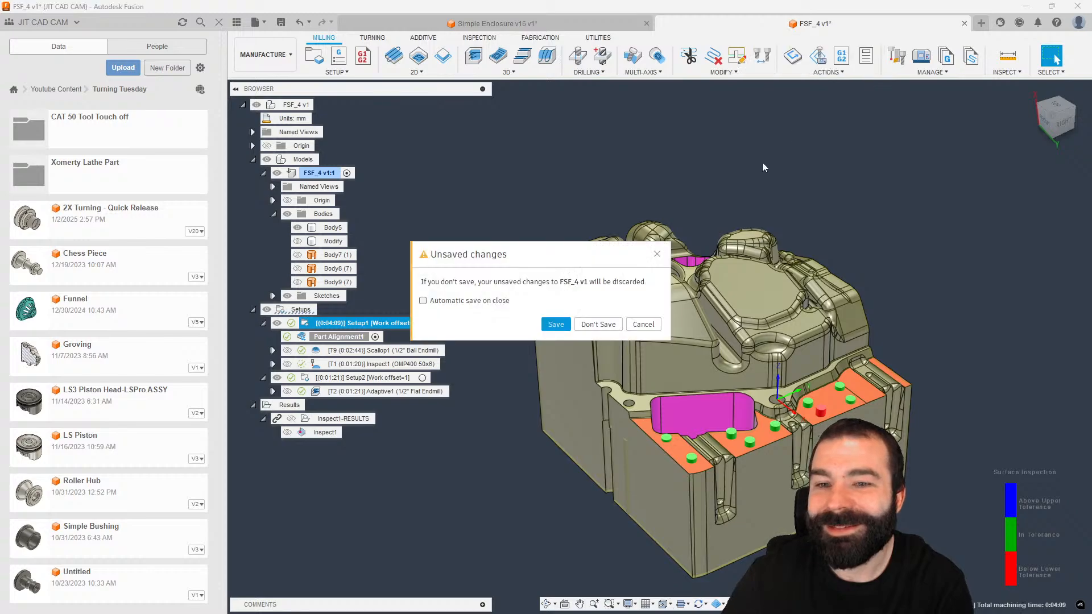
pyautogui.click(654, 325)
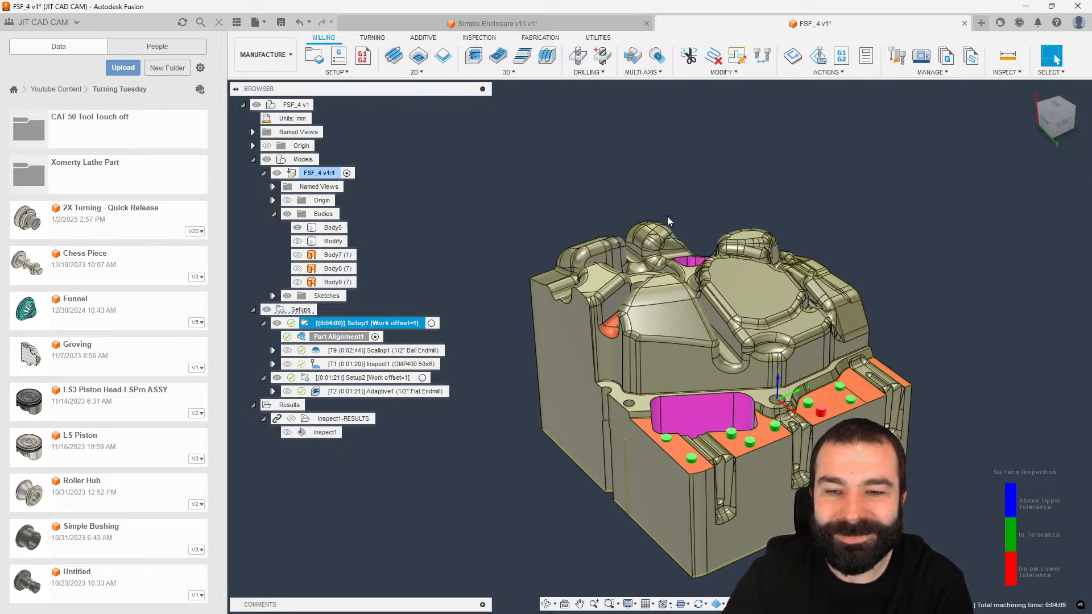
pyautogui.moveTo(669, 493); pyautogui.dragTo(669, 442, button='middle')
pyautogui.click(547, 486)
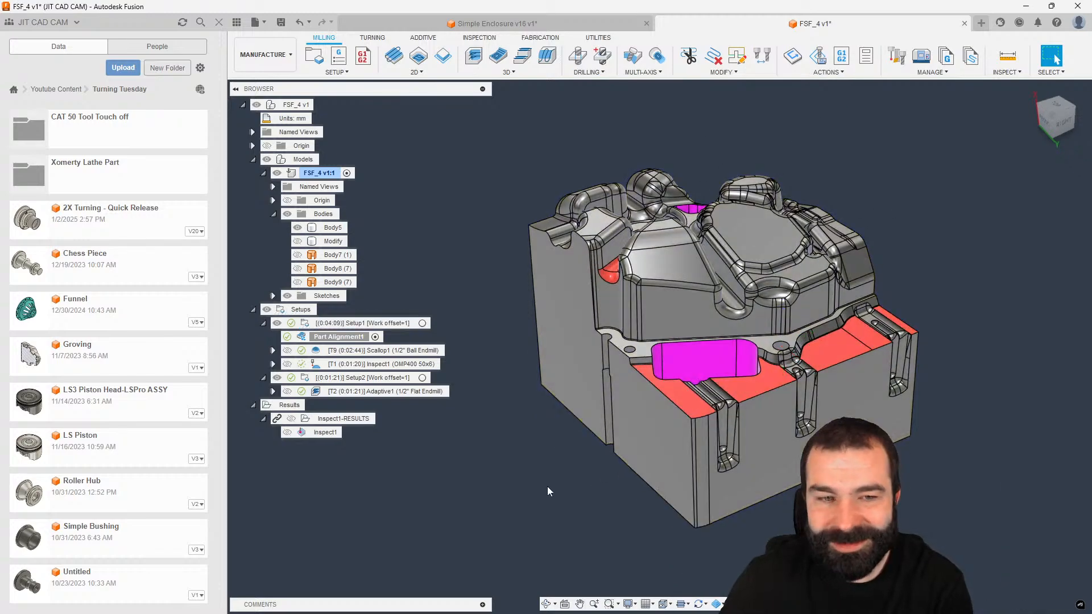
# Step: Try to delete Setup2 together with the Inspect1-RESULTS folder in the FSF_4 document
pyautogui.click(332, 378)
pyautogui.keyDown('ctrl'); pyautogui.click(329, 418); pyautogui.keyUp('ctrl')
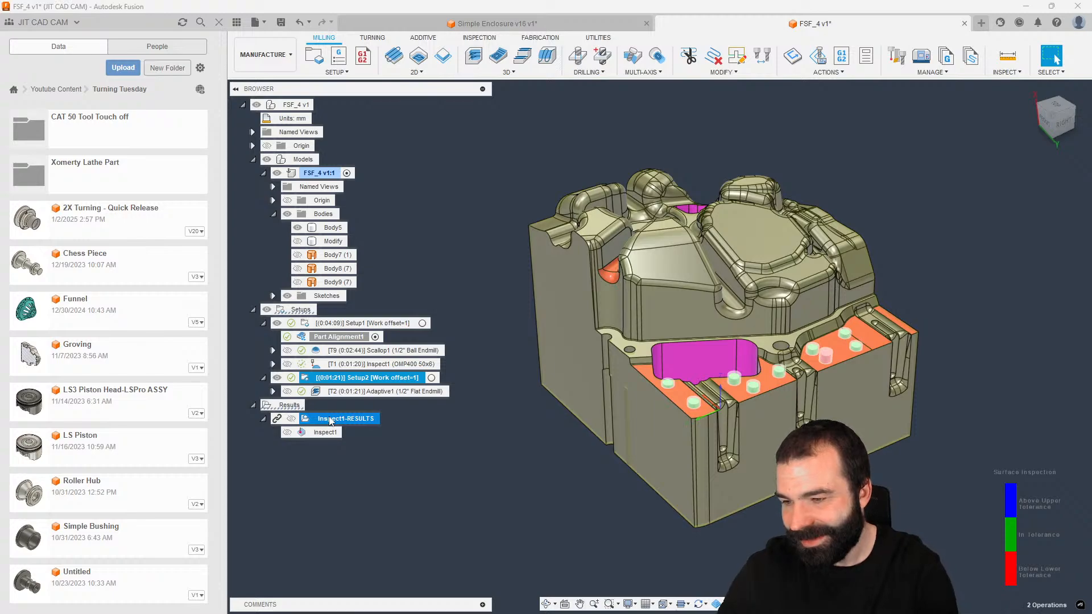
pyautogui.press('Delete')
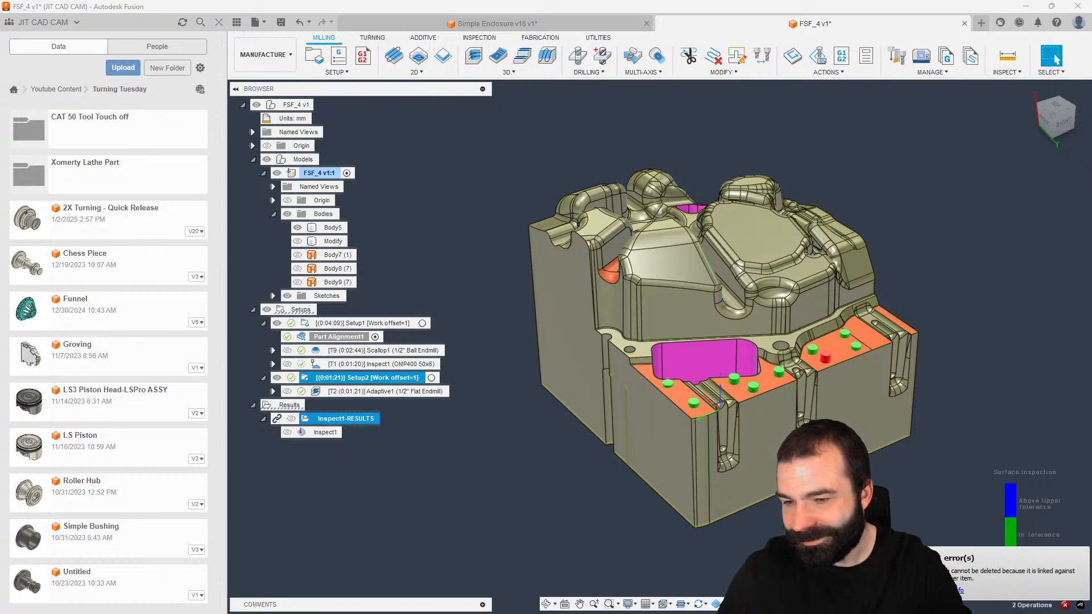
pyautogui.click(959, 590)
pyautogui.click(467, 524)
pyautogui.click(336, 418)
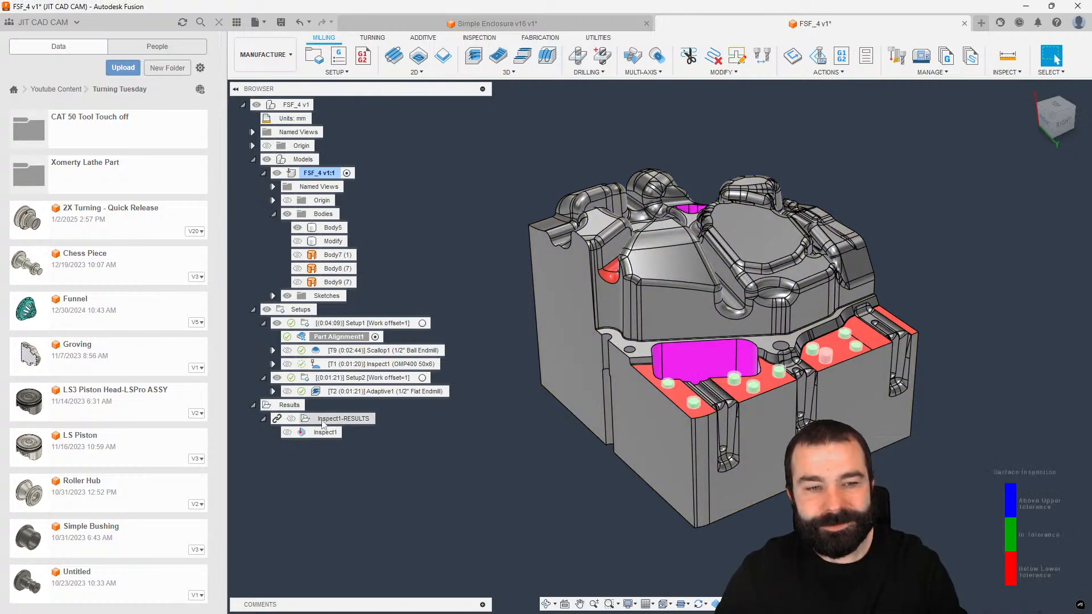
pyautogui.rightClick(320, 419)
pyautogui.click(357, 485)
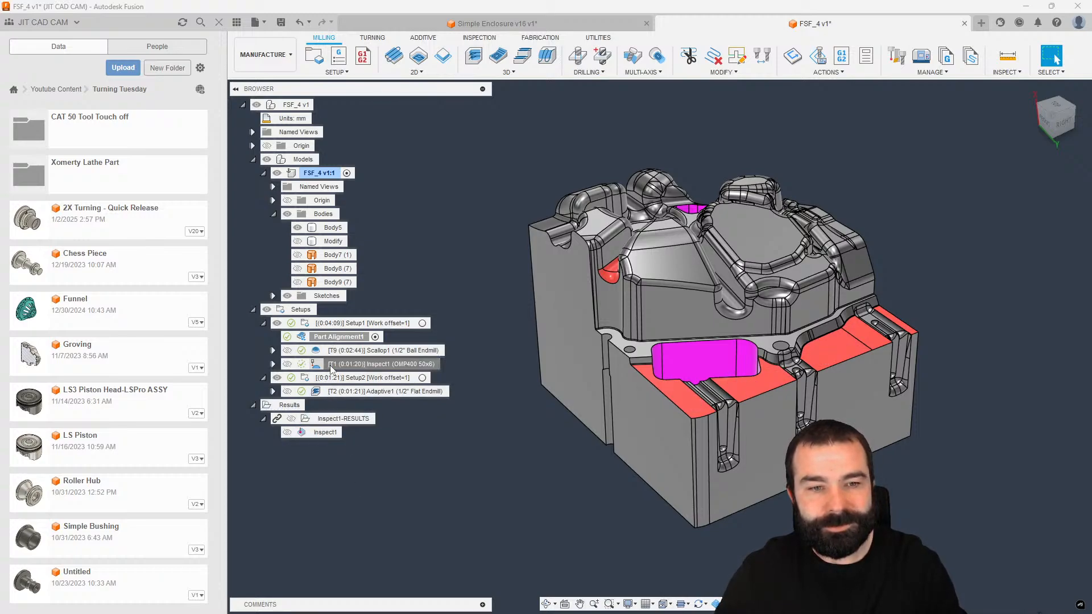
# Step: Delete the Inspect1 probing operation from Setup1 and remove Setup2 with its adaptive toolpath from the FSF_4 document
pyautogui.click(364, 364)
pyautogui.press('Delete')
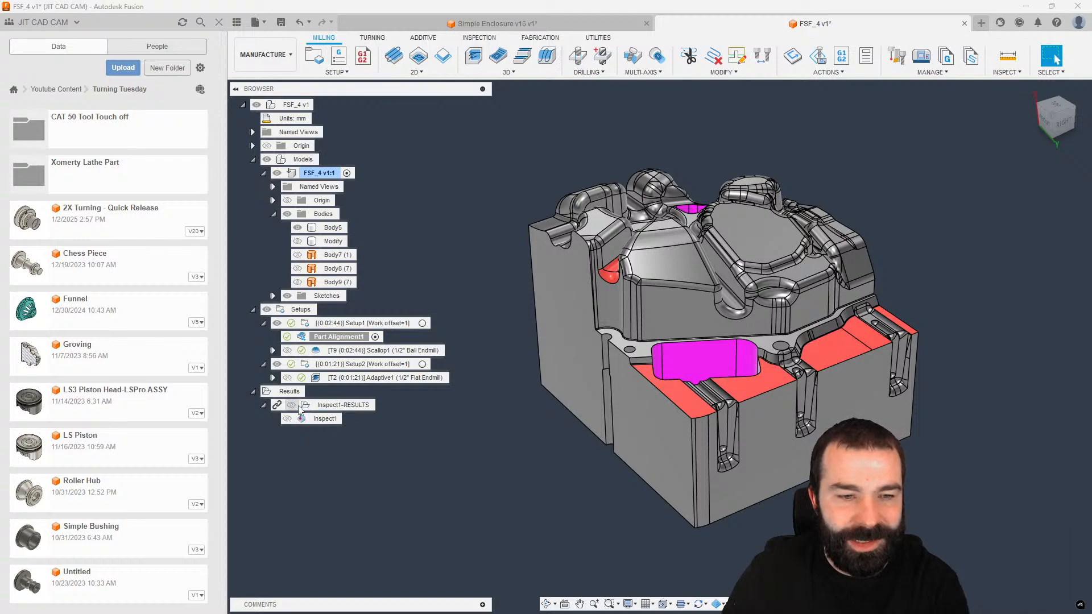
pyautogui.click(331, 378)
pyautogui.click(334, 365)
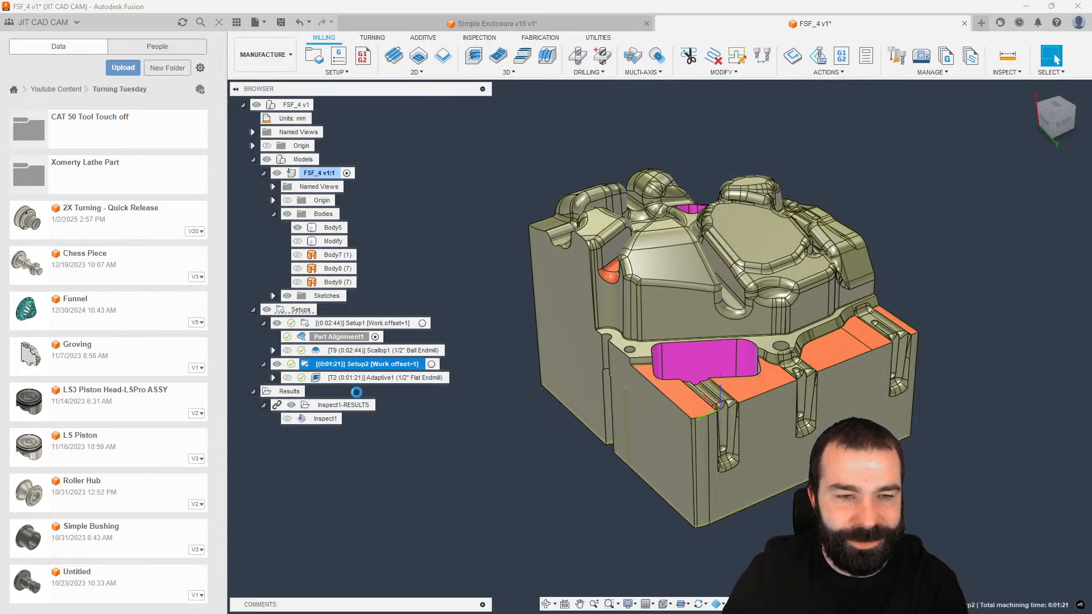
pyautogui.press('Delete')
# Step: Delete Part Alignment1 from Setup1 and the Inspect1-RESULTS folder from the FSF_4 document
pyautogui.click(330, 338)
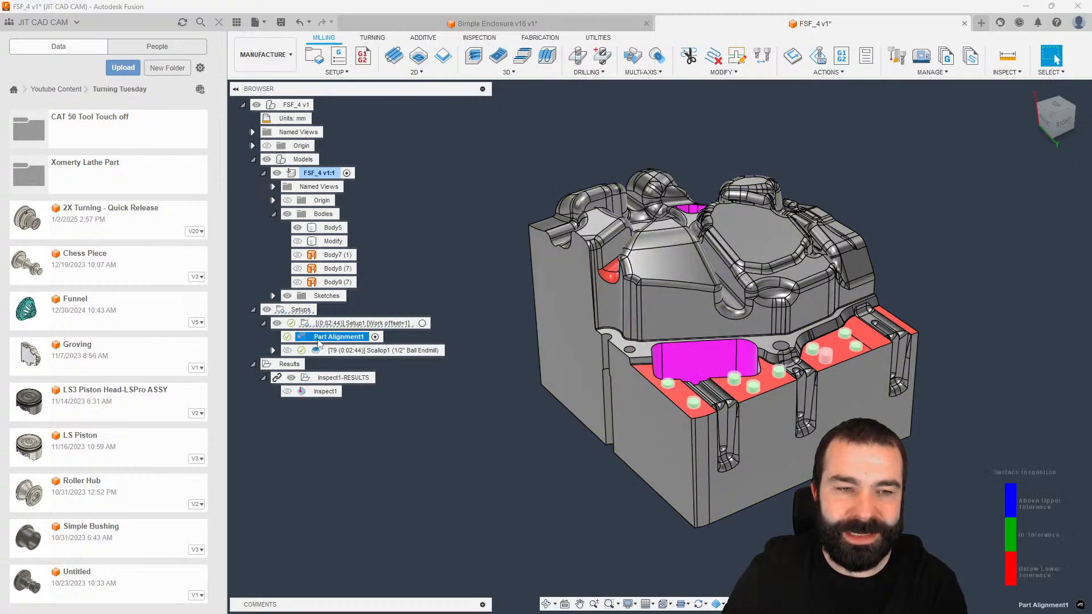
pyautogui.press('Delete')
pyautogui.click(332, 364)
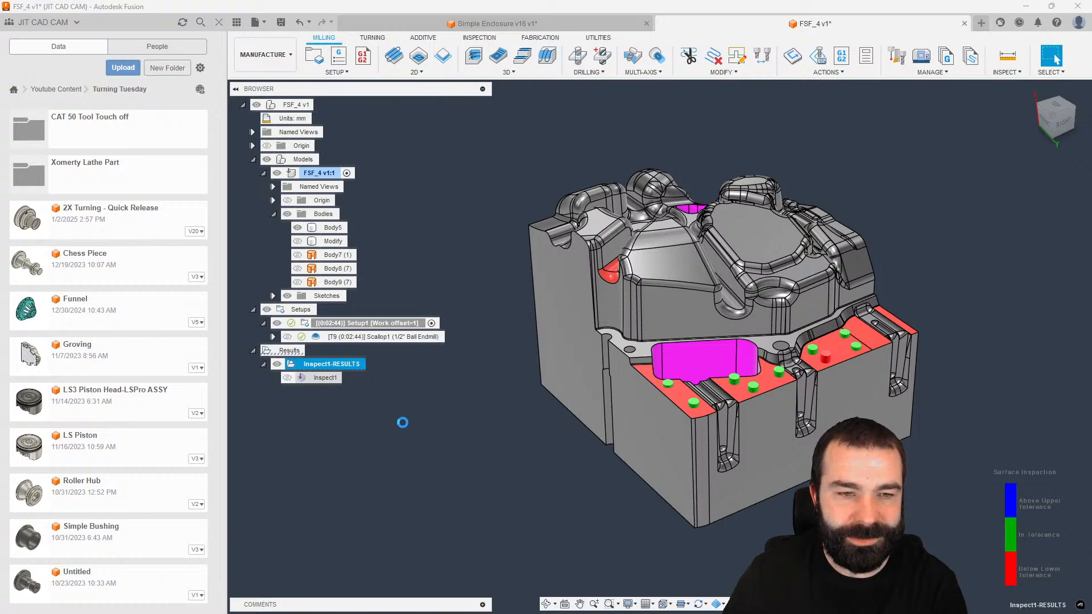
pyautogui.press('Delete')
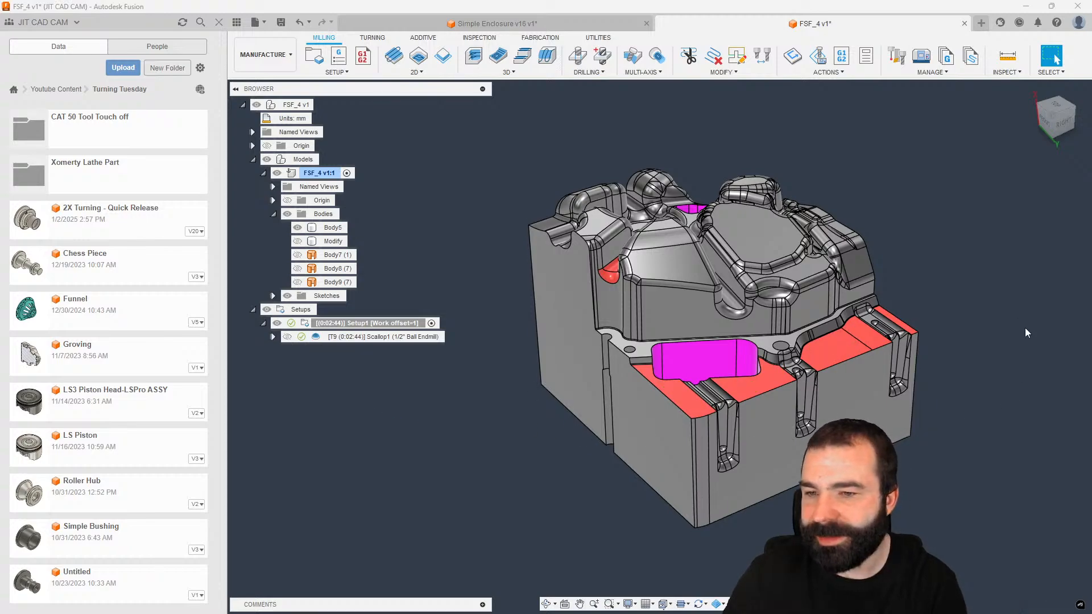
pyautogui.scroll(2, 995, 290)
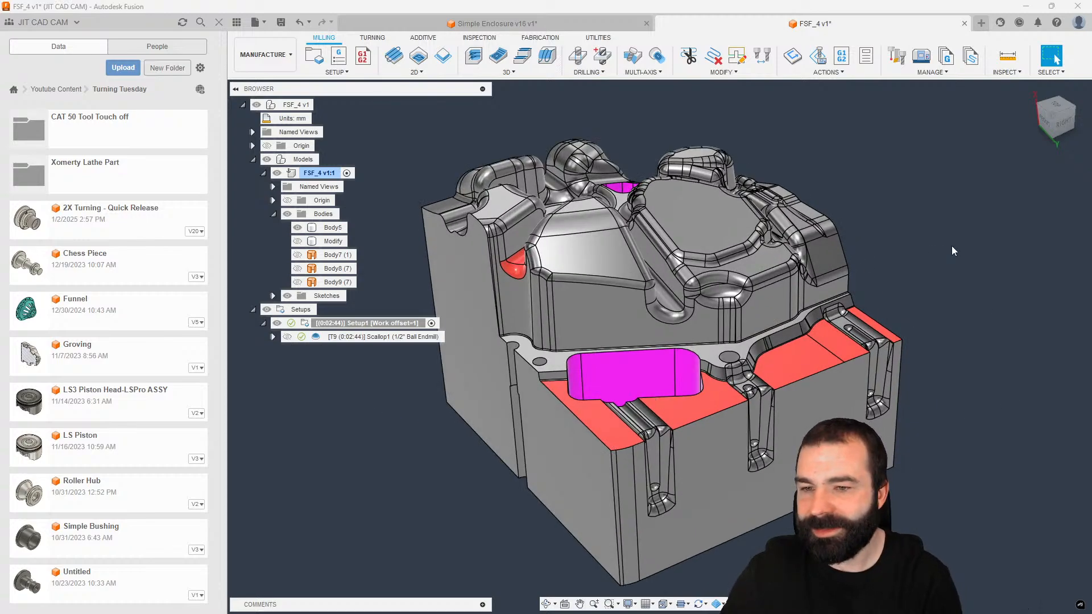
# Step: Reopen the 2X Turning - Quick Release document from the Turning Tuesday folder and select its first setup
pyautogui.click(584, 28)
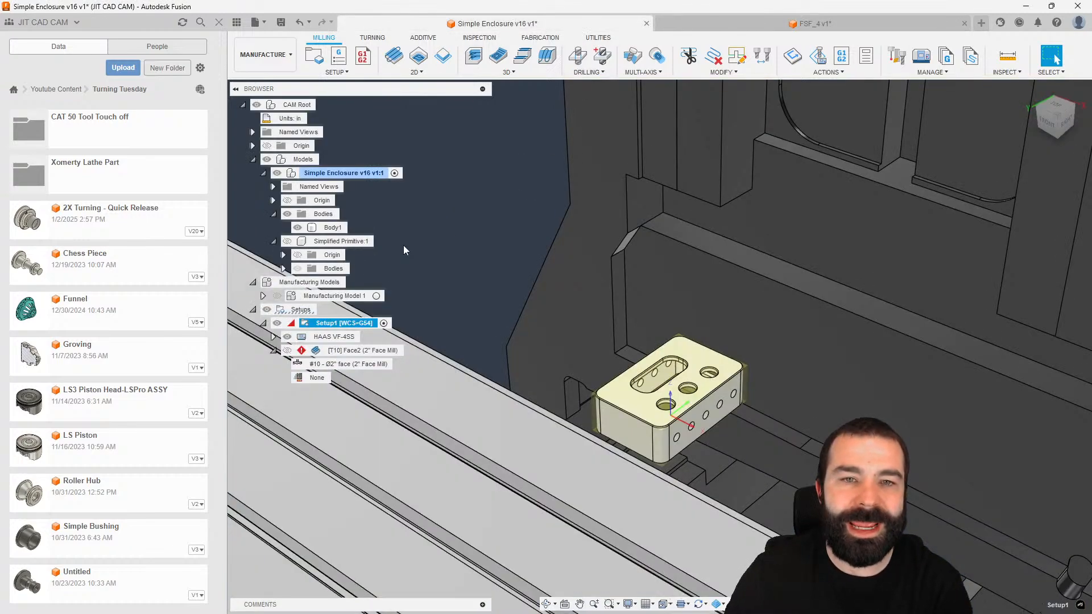
pyautogui.doubleClick(81, 227)
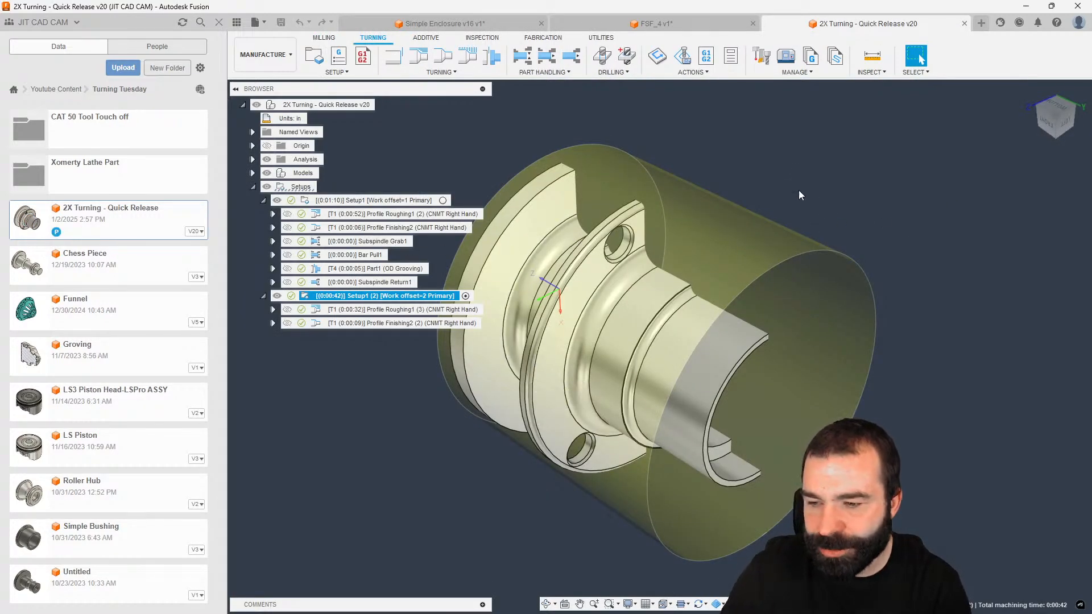
pyautogui.scroll(-3, 824, 328)
pyautogui.click(510, 307)
pyautogui.click(341, 201)
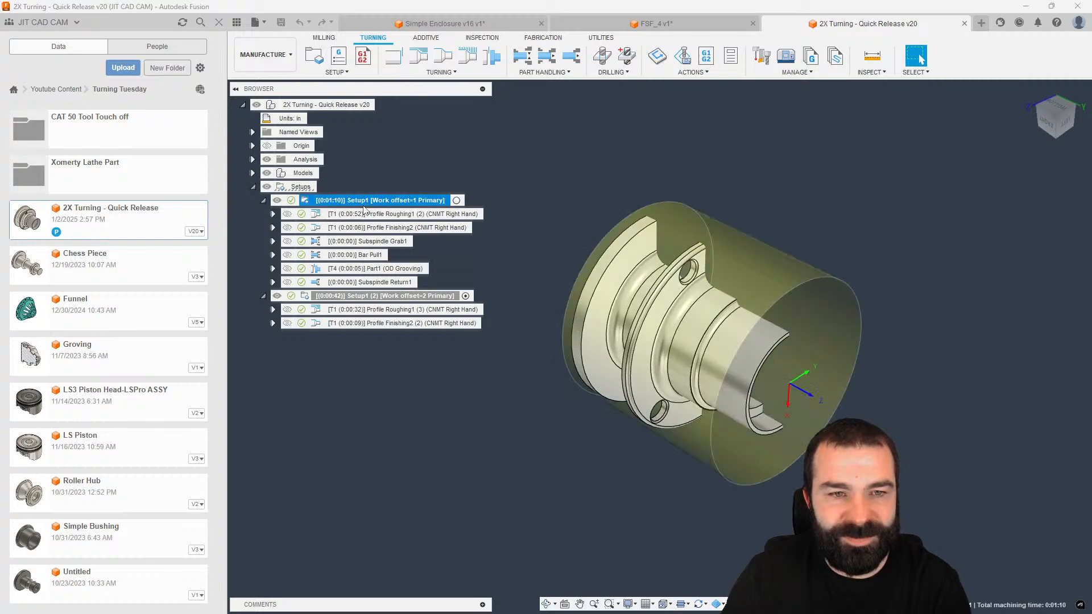
# Step: Set the cycle of the Profile Roughing1 (2) operation to Horizontal passes and apply the change
pyautogui.click(319, 214)
pyautogui.doubleClick(316, 220)
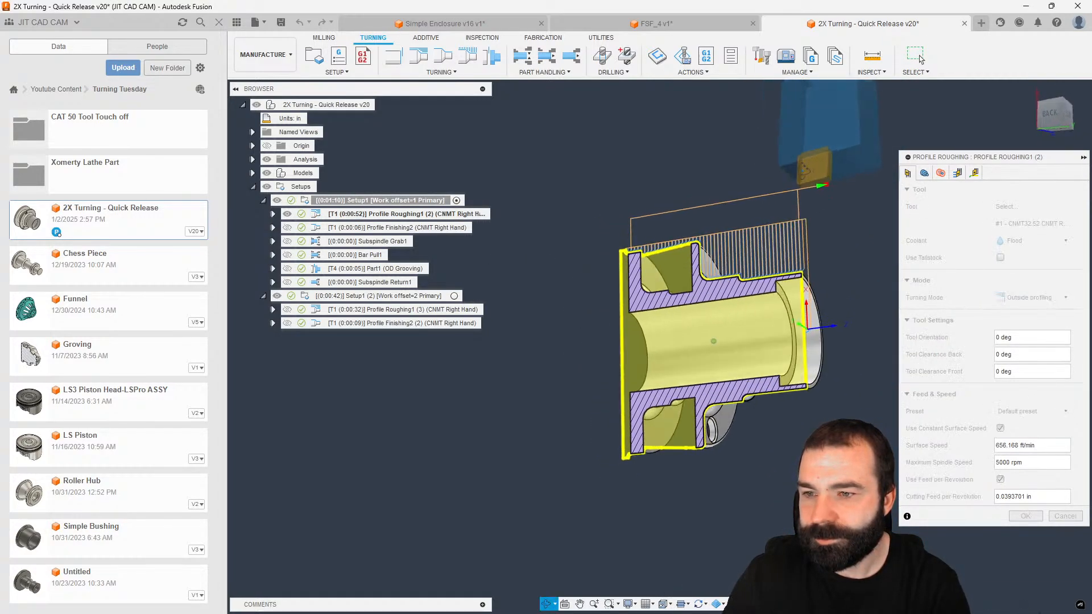
pyautogui.click(959, 174)
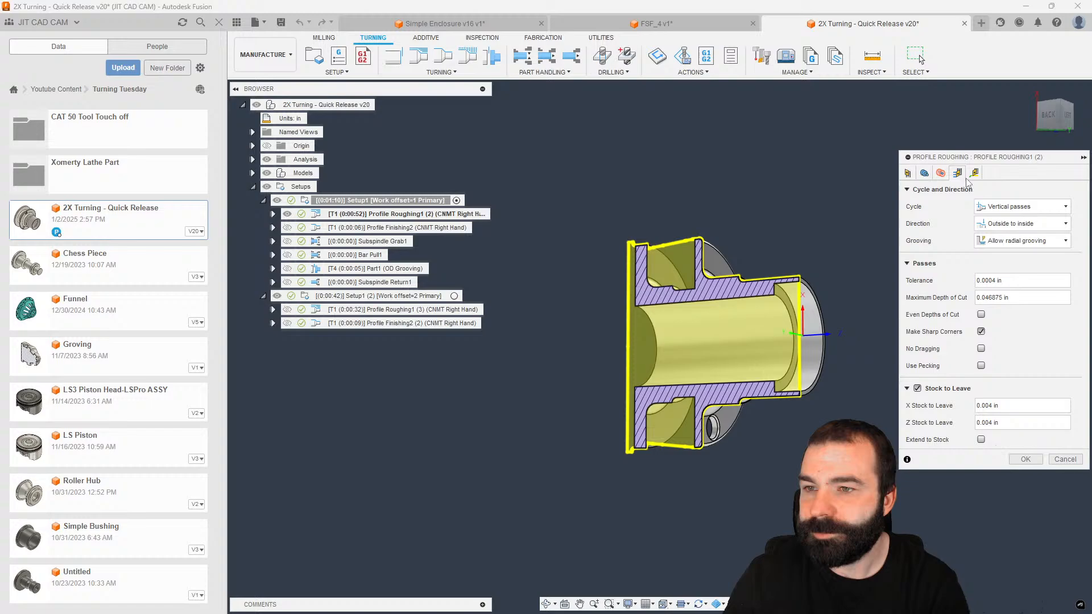
pyautogui.click(1027, 224)
pyautogui.click(942, 221)
pyautogui.click(1024, 207)
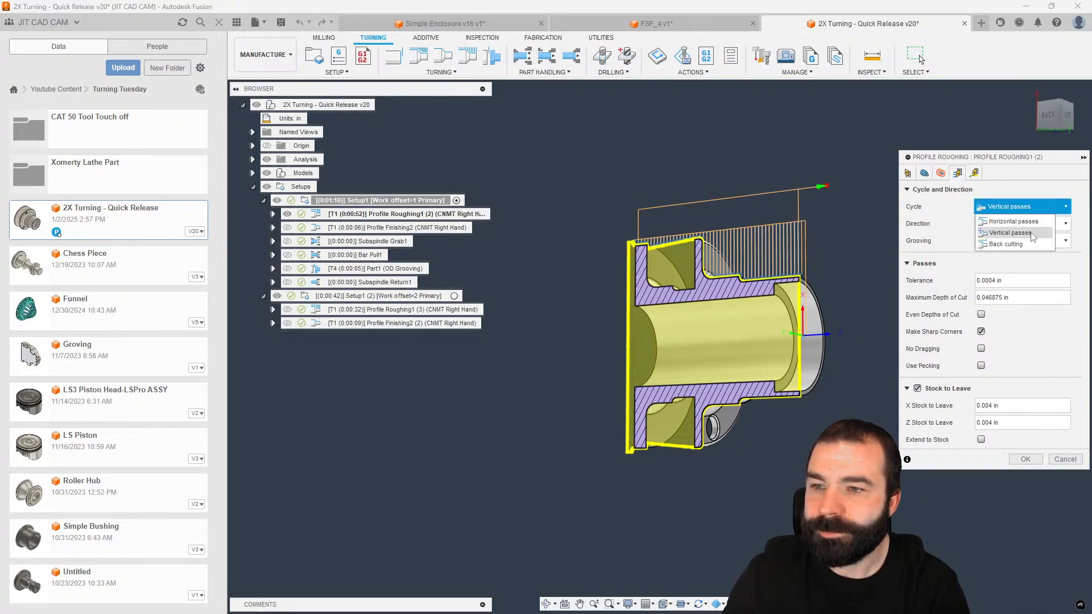
pyautogui.click(1018, 218)
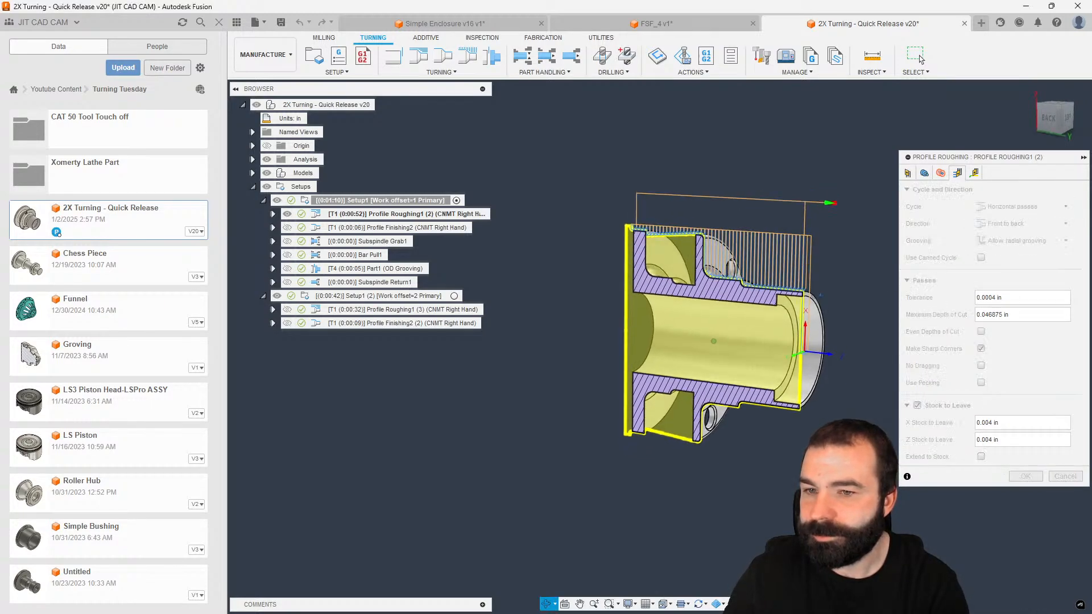
pyautogui.click(1025, 476)
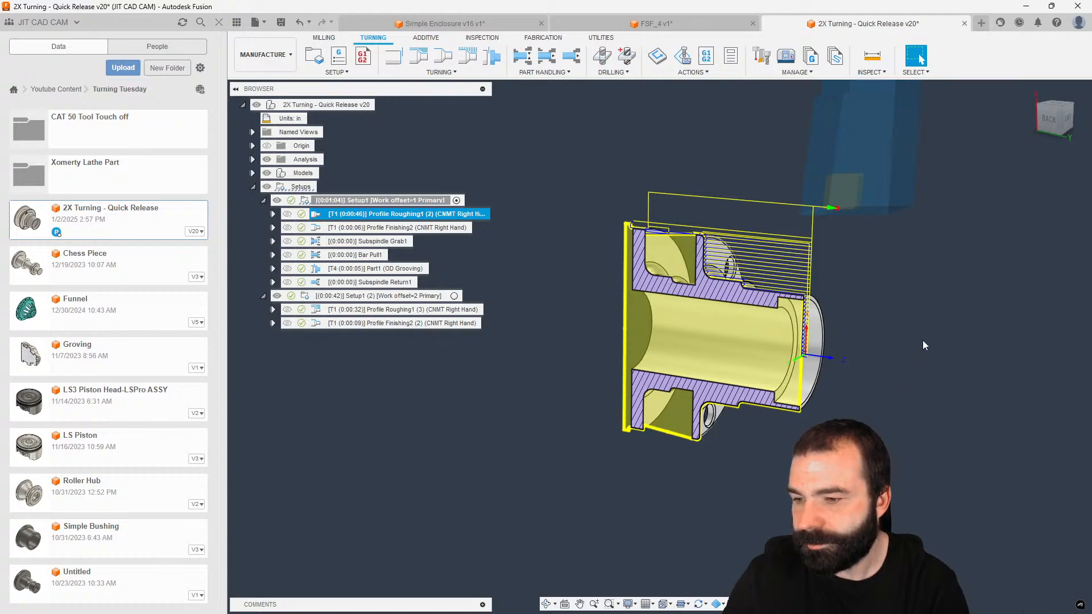
# Step: Enable Use Canned Cycle for Profile Roughing1 (2), review the compensation type options, and apply the change
pyautogui.scroll(2, 919, 300)
pyautogui.doubleClick(398, 214)
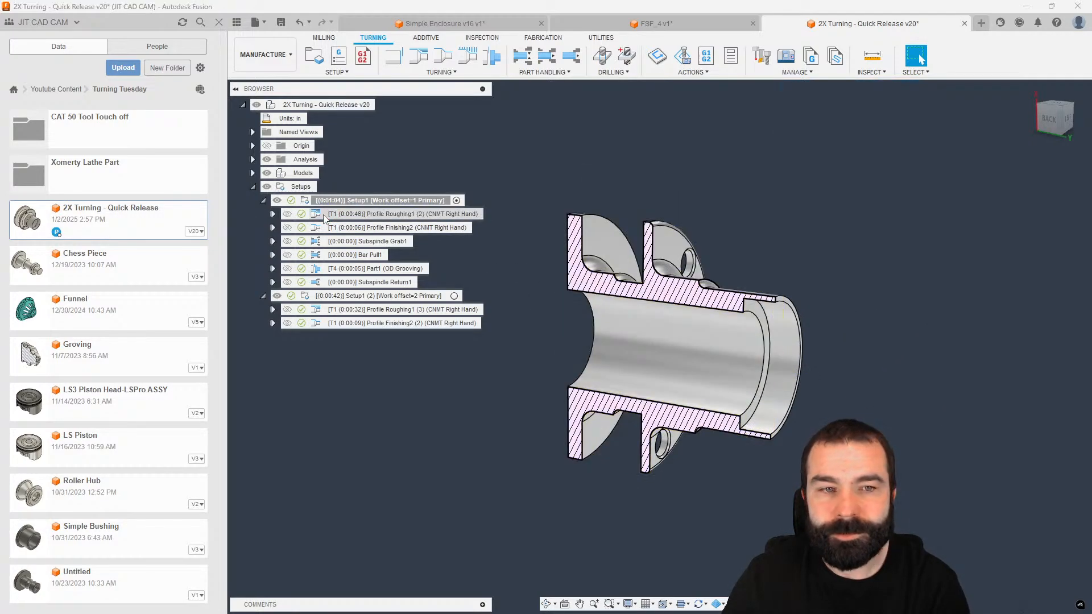
pyautogui.click(958, 174)
pyautogui.click(981, 258)
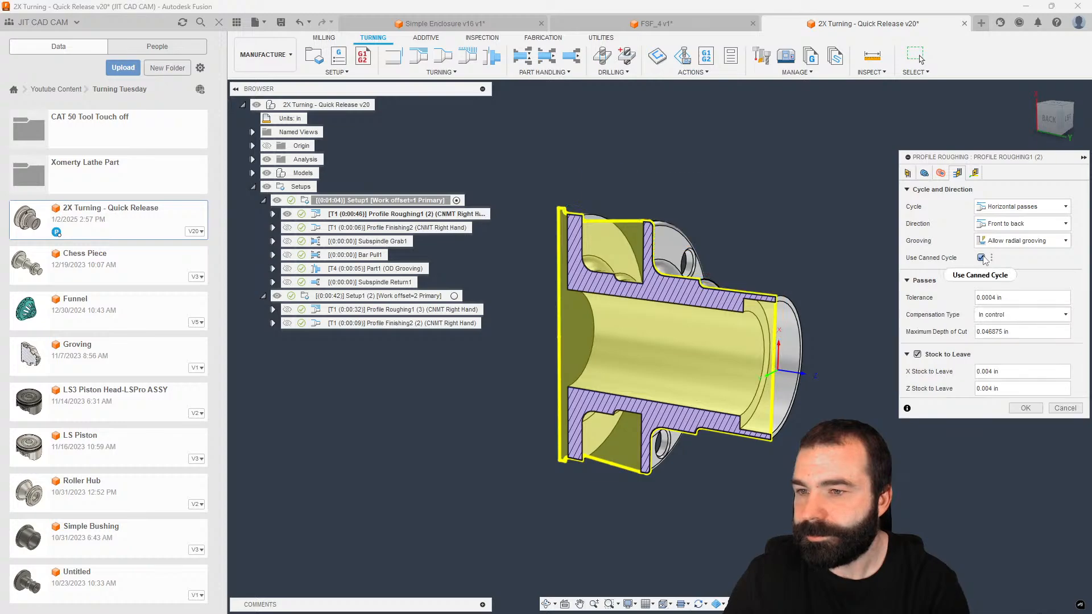
pyautogui.click(997, 316)
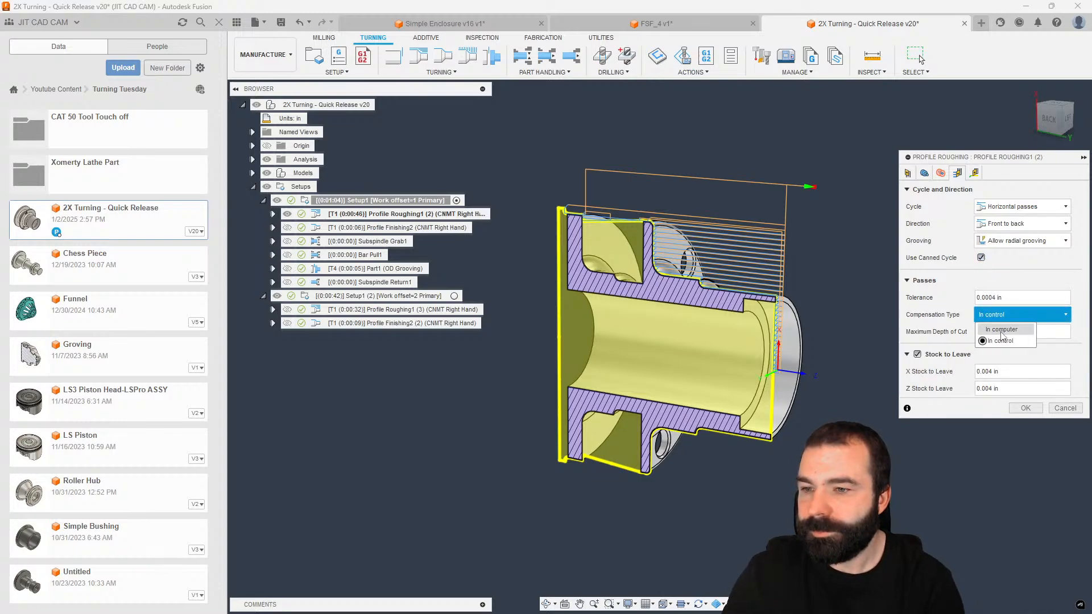
pyautogui.click(1002, 330)
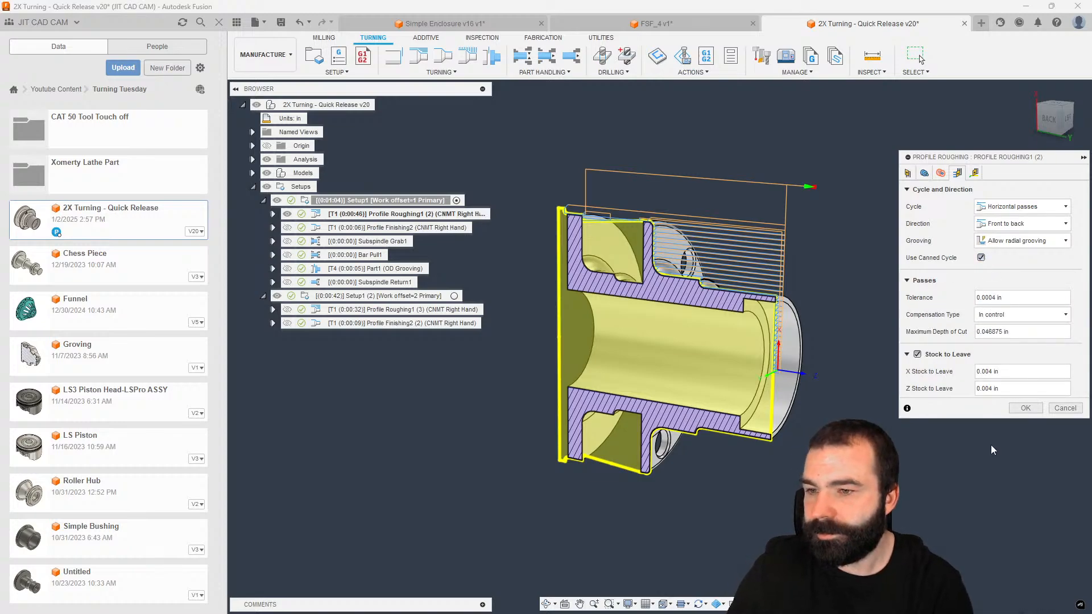
pyautogui.click(1026, 408)
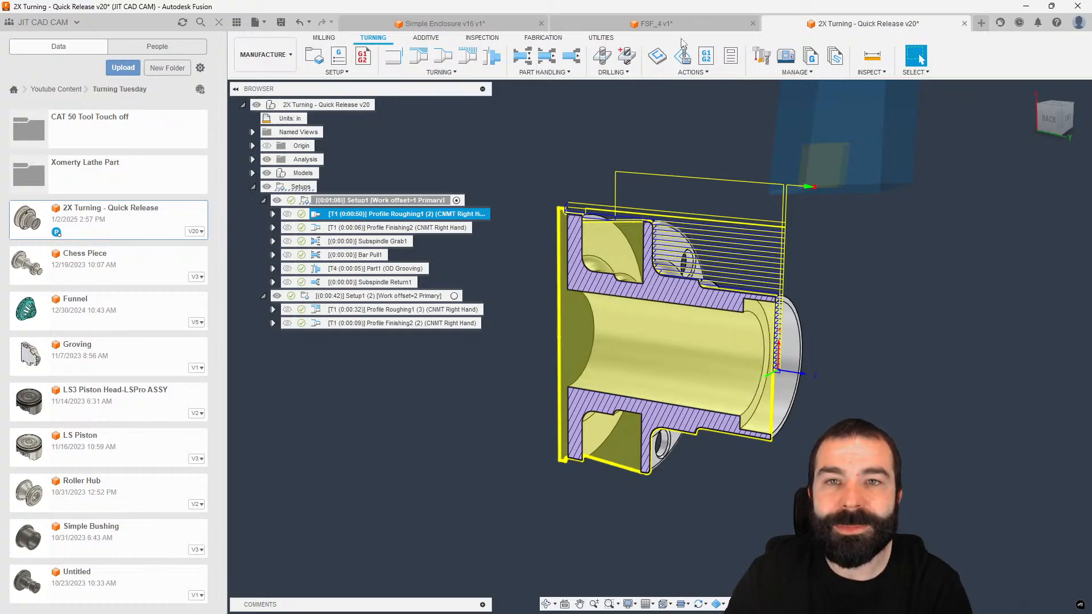
# Step: Switch to the FSF_4 document and hide the project data list to enlarge the model view
pyautogui.click(654, 24)
pyautogui.scroll(-3, 720, 259)
pyautogui.keyDown('shift'); pyautogui.moveTo(720, 258); pyautogui.dragTo(681, 299, button='middle'); pyautogui.keyUp('shift')
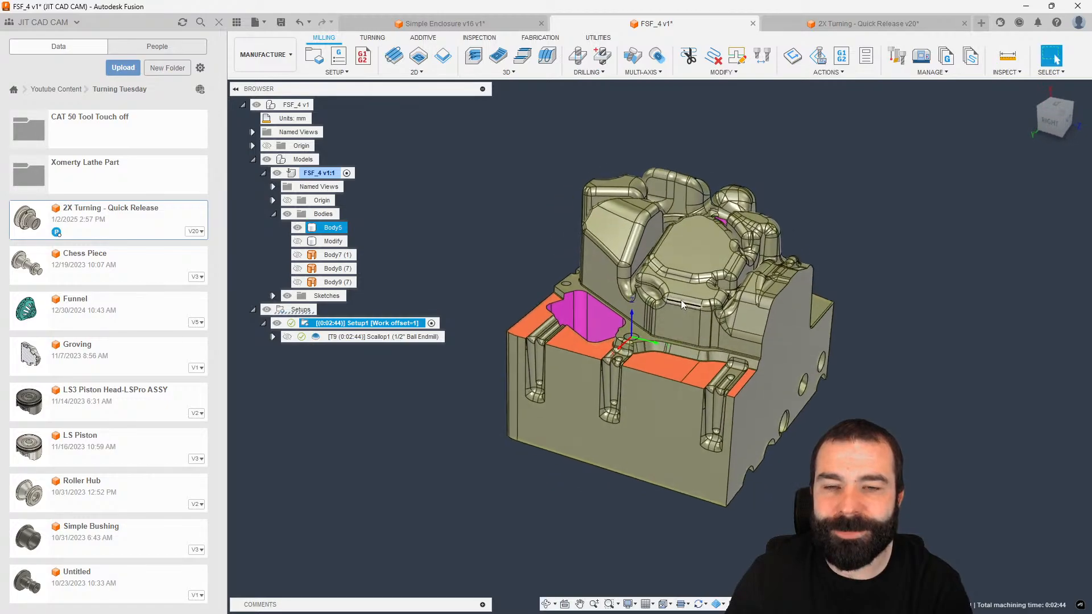
pyautogui.scroll(3, 662, 230)
pyautogui.keyDown('shift'); pyautogui.moveTo(662, 231); pyautogui.dragTo(721, 285, button='middle'); pyautogui.keyUp('shift')
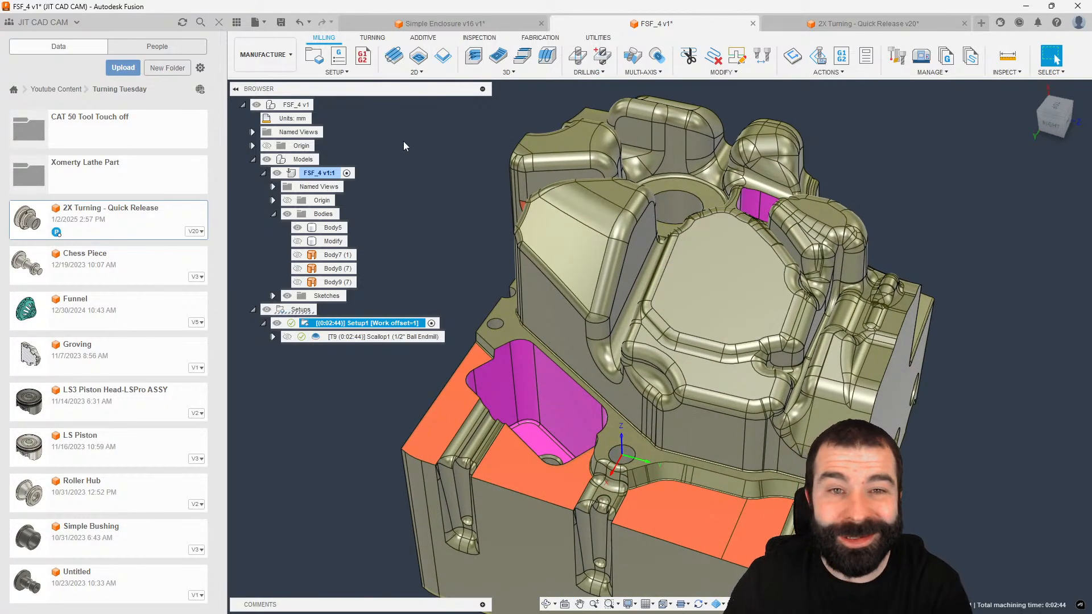
pyautogui.click(218, 22)
pyautogui.keyDown('shift'); pyautogui.moveTo(439, 283); pyautogui.dragTo(381, 310, button='middle'); pyautogui.keyUp('shift')
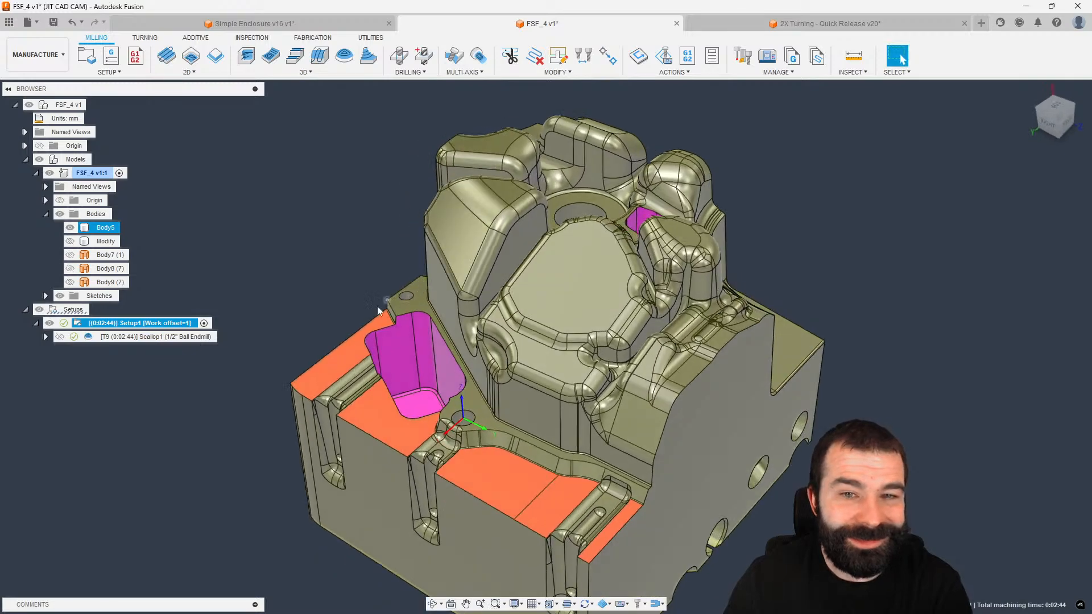
# Step: Delete the Scallop1 (1/2" Ball Endmill) operation from Setup1 in FSF_4
pyautogui.click(330, 284)
pyautogui.click(162, 340)
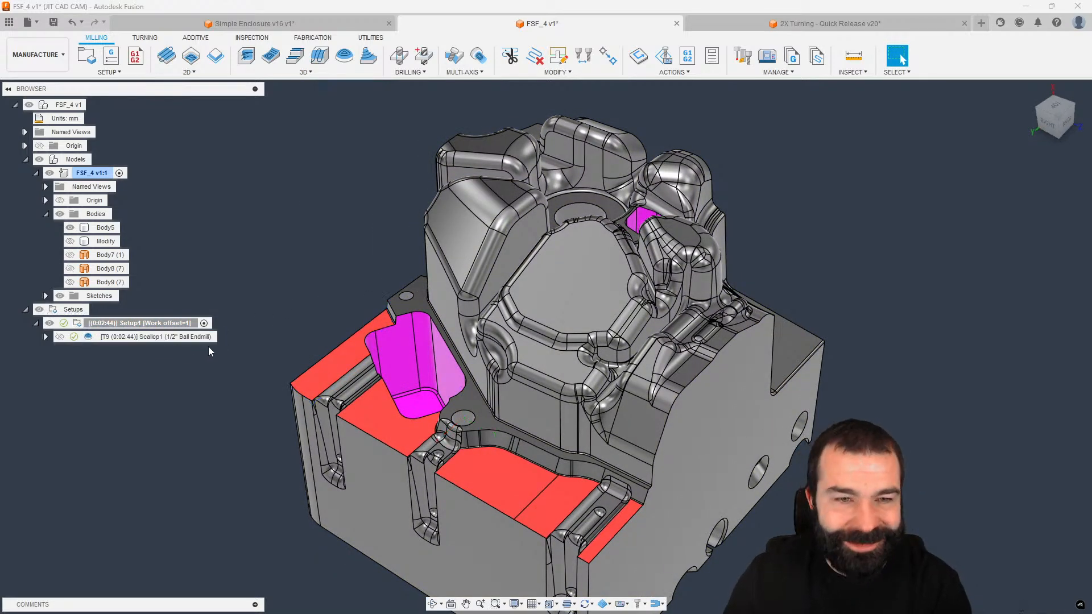
pyautogui.press('Delete')
pyautogui.keyDown('shift'); pyautogui.moveTo(234, 347); pyautogui.dragTo(279, 297, button='middle'); pyautogui.keyUp('shift')
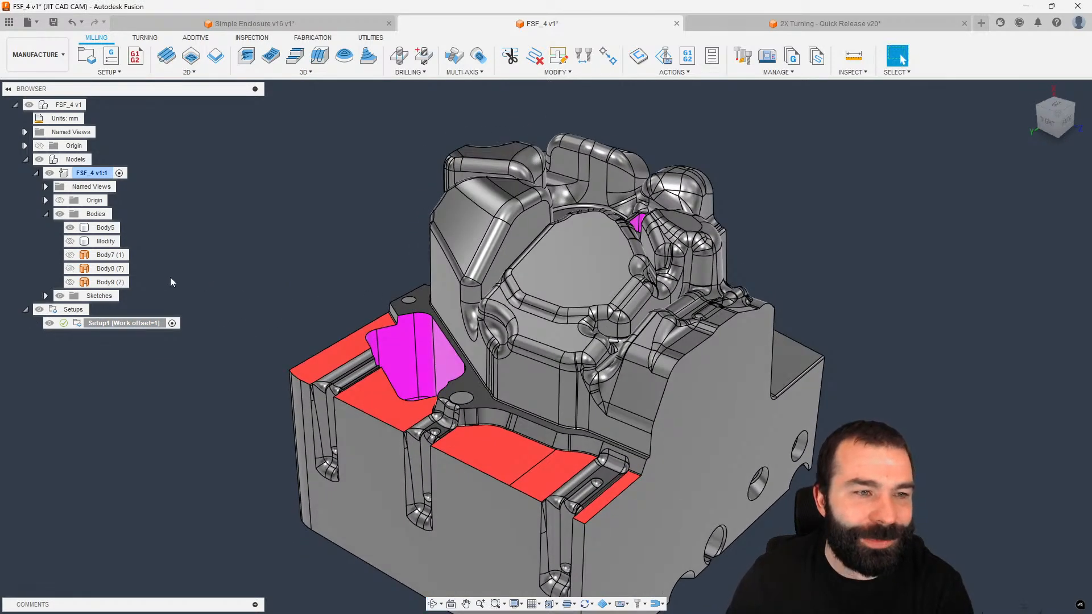
# Step: Create a 3D Pocket Clearing operation in Setup1 and bring up its geometry settings
pyautogui.keyDown('shift'); pyautogui.moveTo(389, 257); pyautogui.dragTo(609, 337, button='middle'); pyautogui.keyUp('shift')
pyautogui.scroll(1, 609, 336)
pyautogui.scroll(-1, 509, 343)
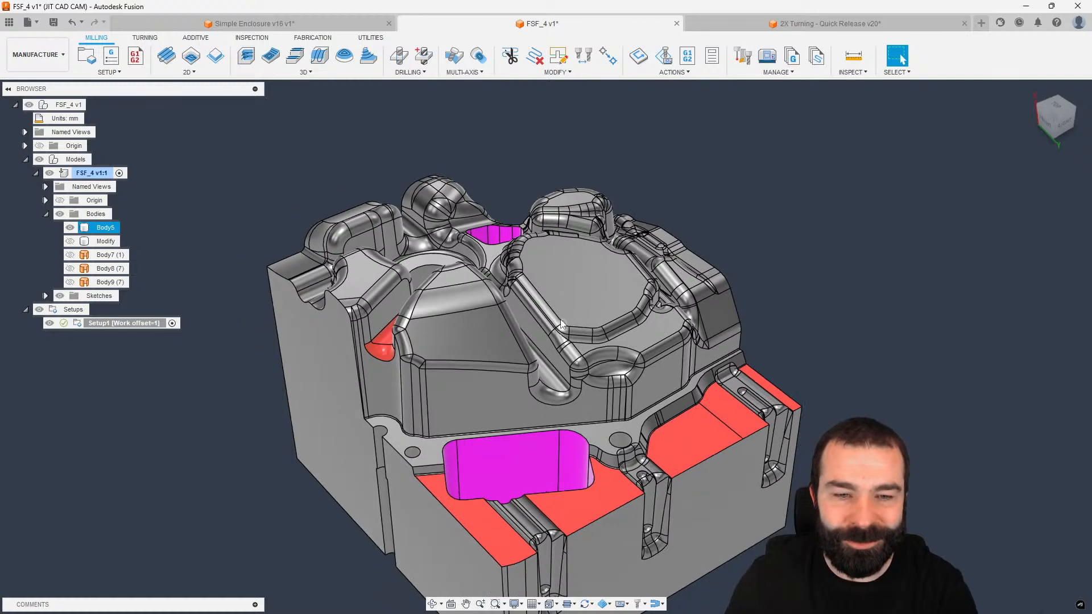
pyautogui.scroll(-2, 551, 171)
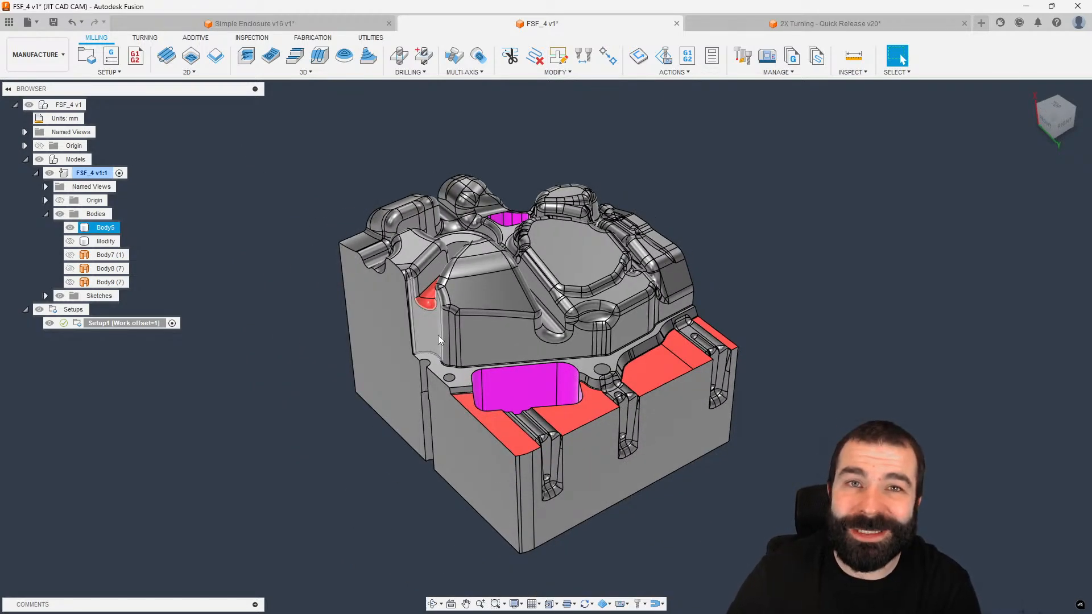
pyautogui.keyDown('shift'); pyautogui.moveTo(467, 339); pyautogui.dragTo(364, 211, button='middle'); pyautogui.keyUp('shift')
pyautogui.click(283, 73)
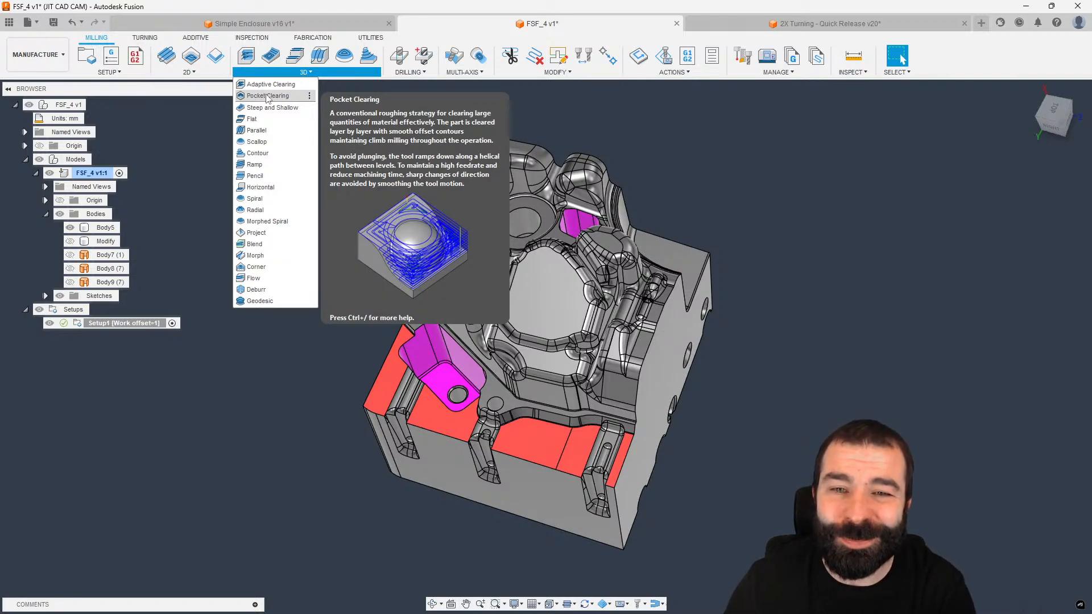
pyautogui.click(297, 95)
pyautogui.click(934, 176)
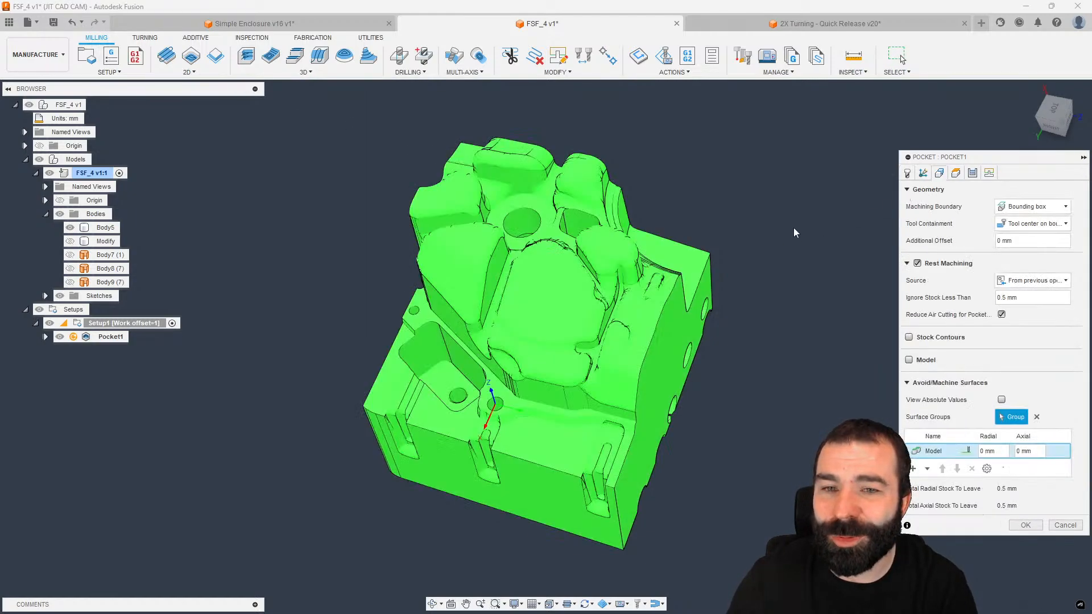
pyautogui.keyDown('shift'); pyautogui.moveTo(794, 228); pyautogui.dragTo(691, 249, button='middle'); pyautogui.keyUp('shift')
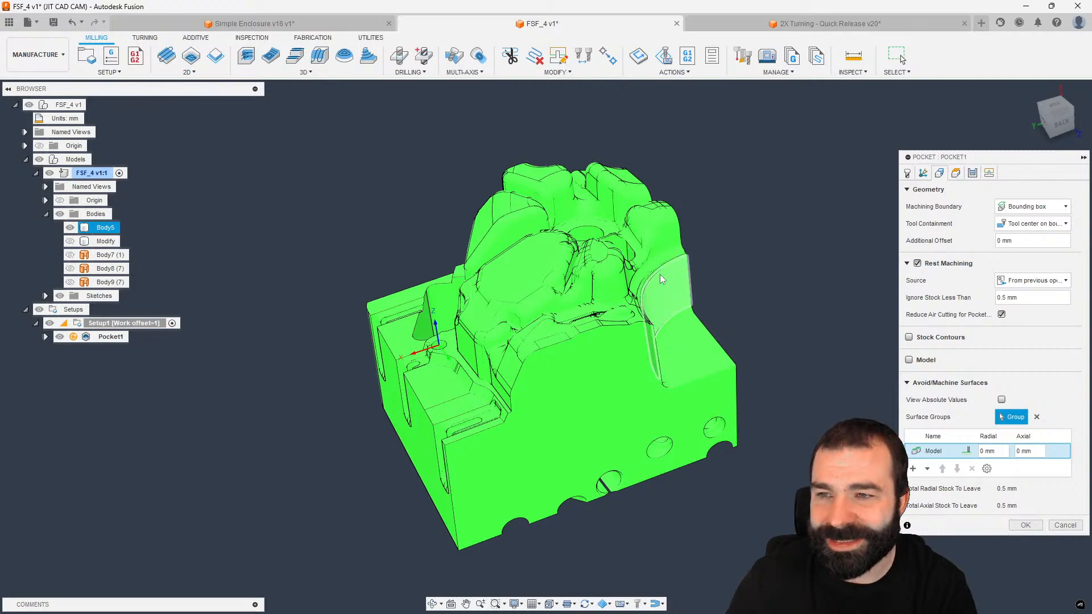
# Step: Open the pocket operation's tool selection and filter the Fusion Library's milling tools to bull nose end mills
pyautogui.click(907, 173)
pyautogui.click(1000, 206)
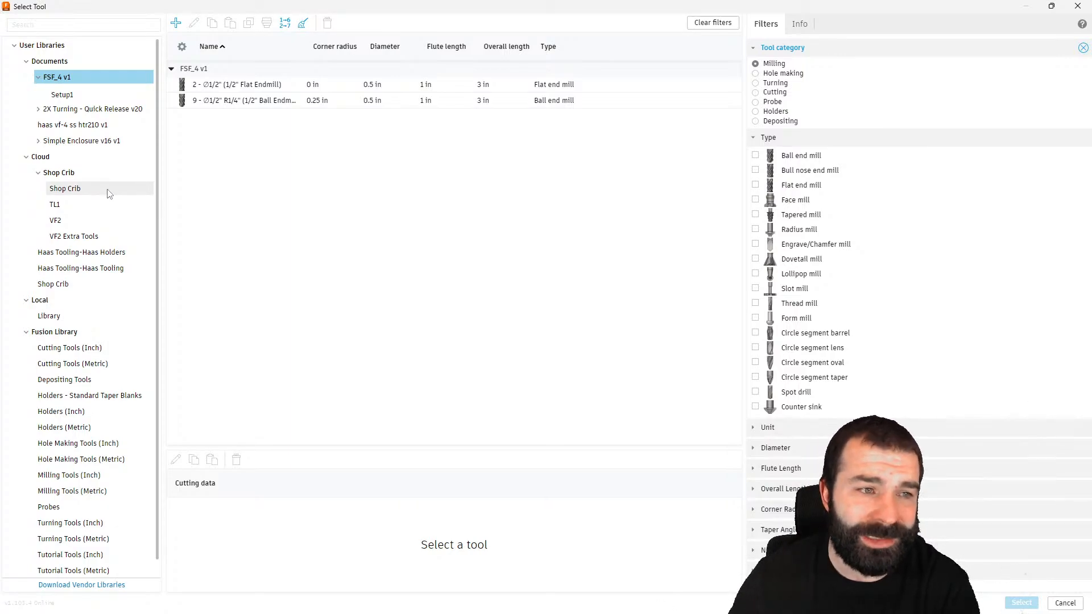
pyautogui.click(112, 334)
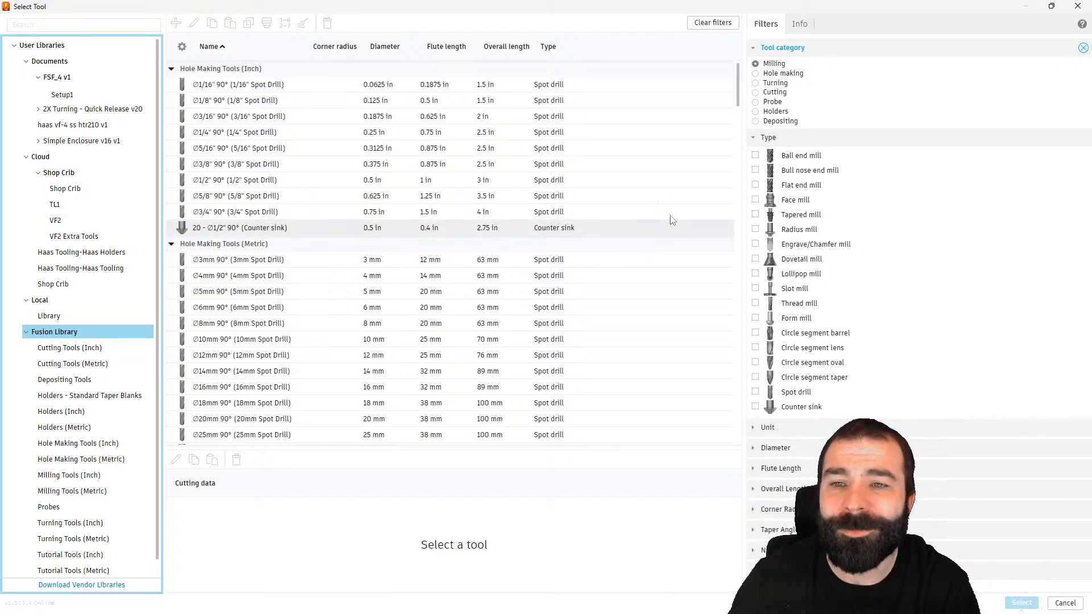
pyautogui.click(756, 200)
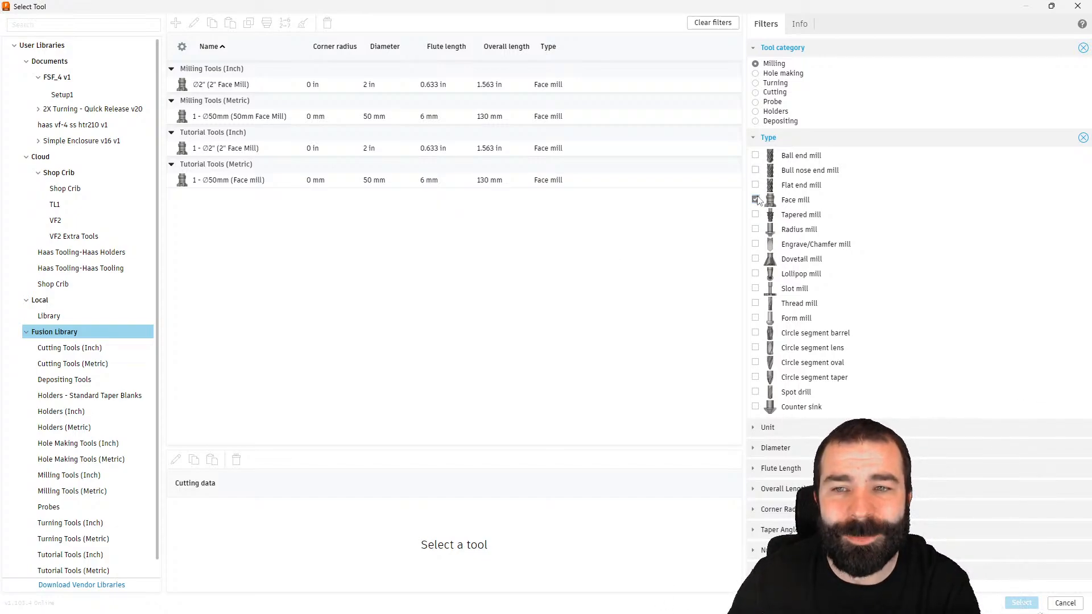
pyautogui.click(756, 170)
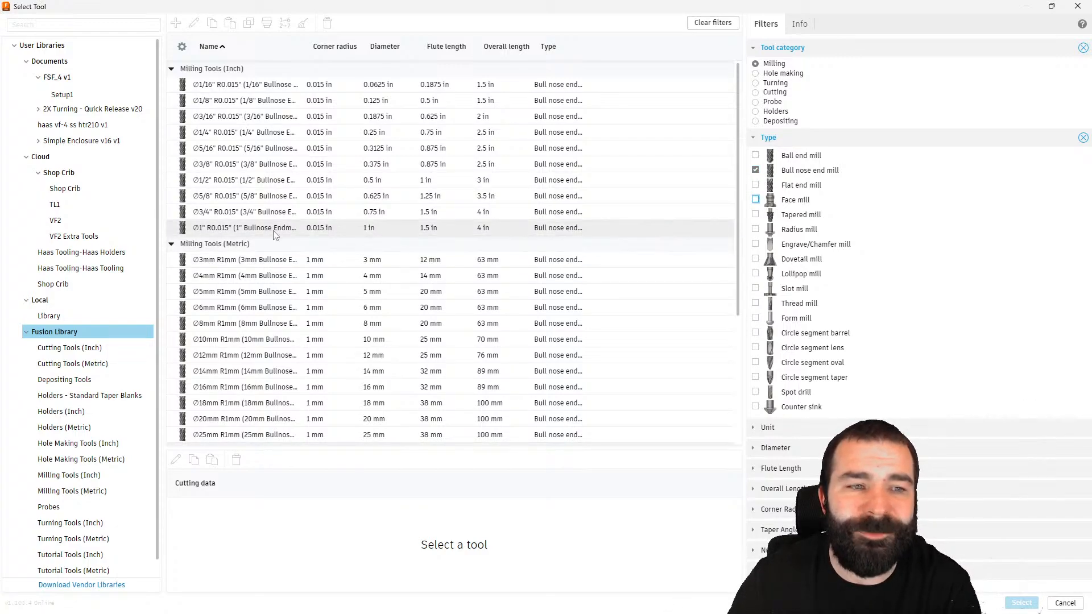
# Step: Copy the 1" R0.015" bullnose endmill from the Fusion Library's inch milling tools into the VF2 library in the Shop Crib cloud folder
pyautogui.click(223, 230)
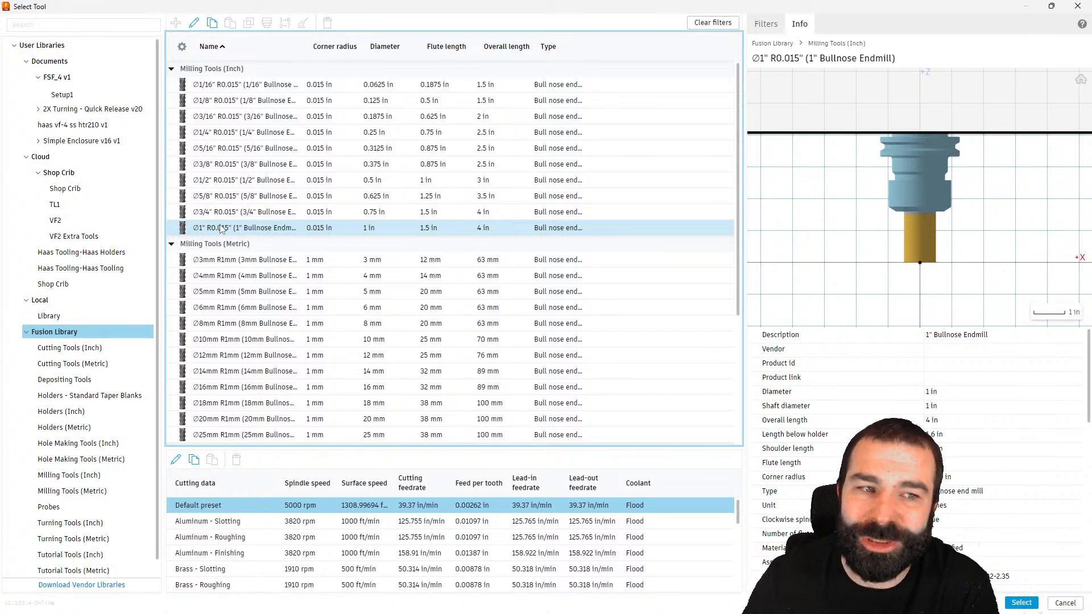
pyautogui.rightClick(262, 236)
pyautogui.click(271, 260)
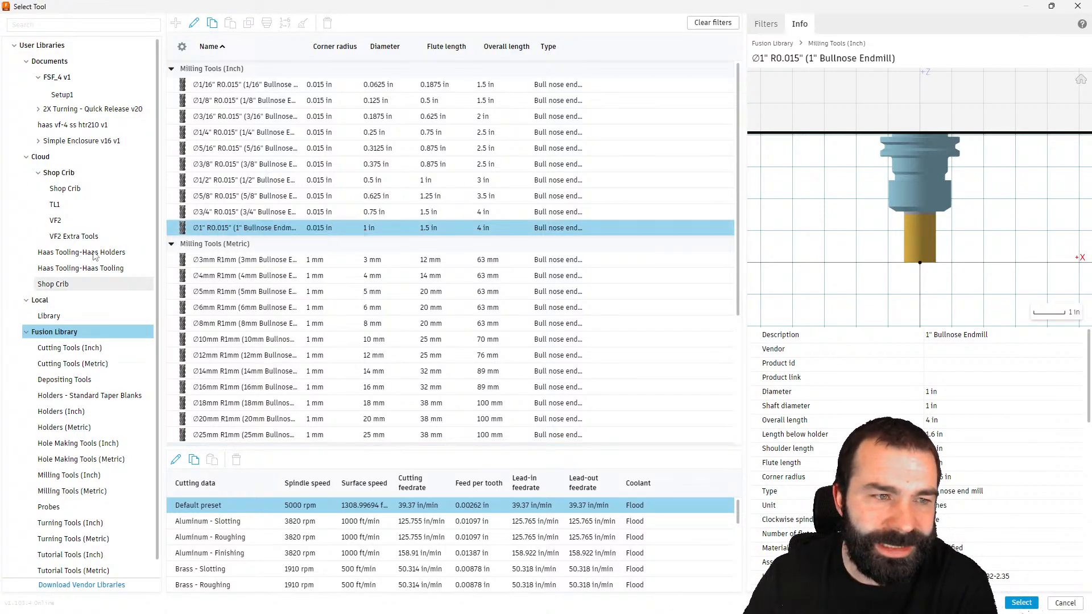
pyautogui.click(80, 235)
pyautogui.click(57, 221)
pyautogui.rightClick(288, 185)
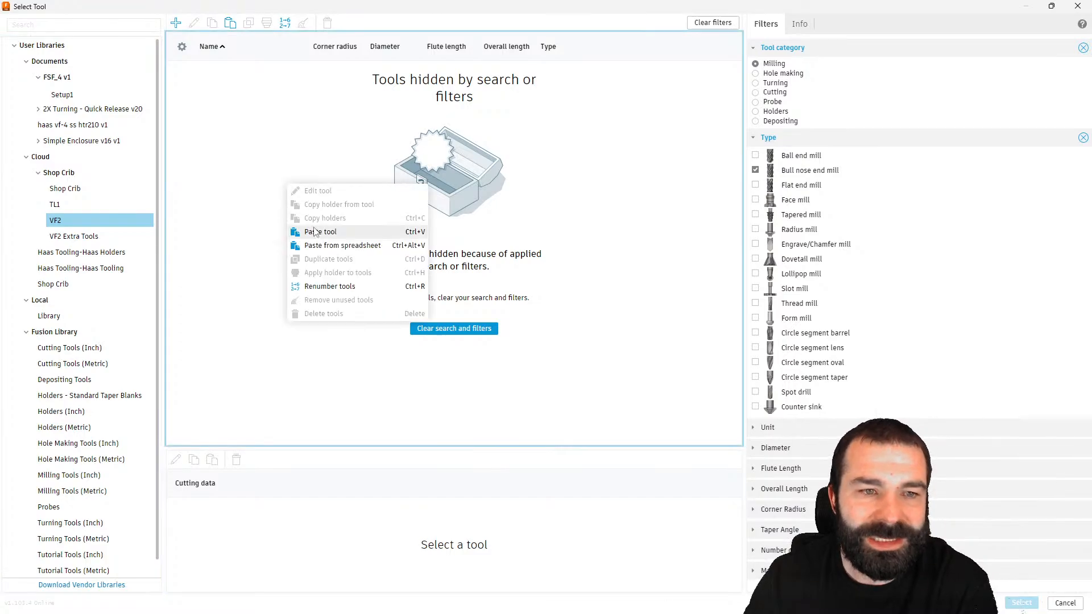
pyautogui.click(317, 232)
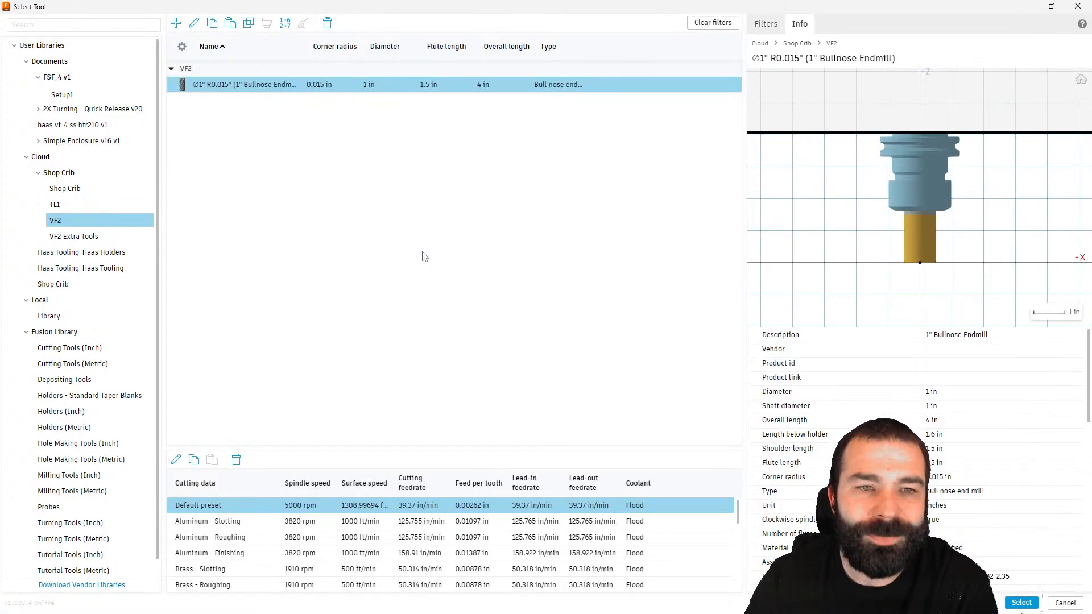
# Step: Edit the copied 1" bullnose endmill in VF2 and set its corner radius to 0.06 in
pyautogui.rightClick(295, 98)
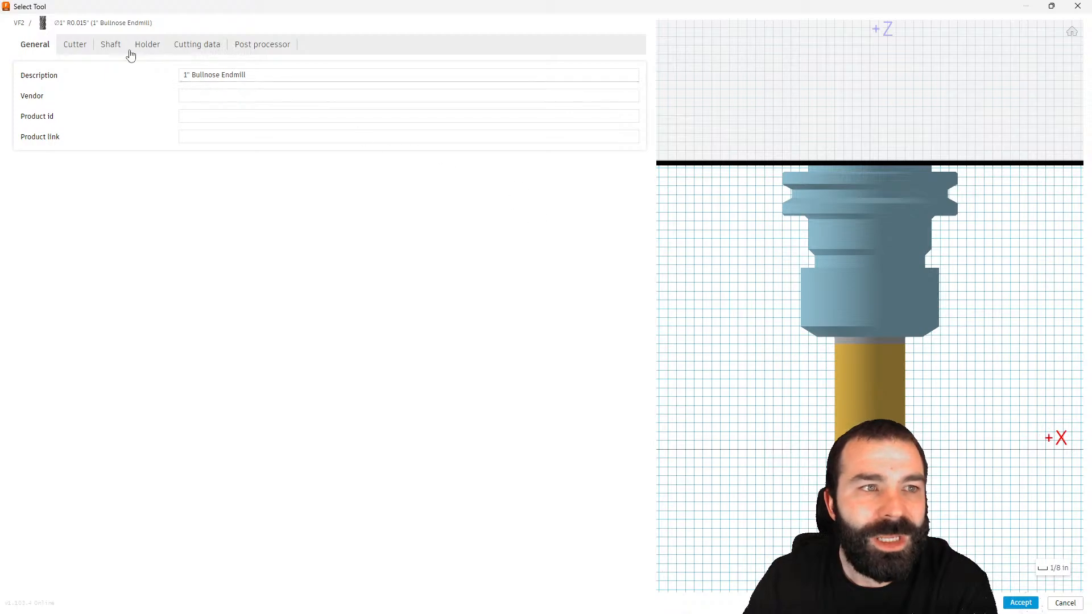
pyautogui.click(90, 47)
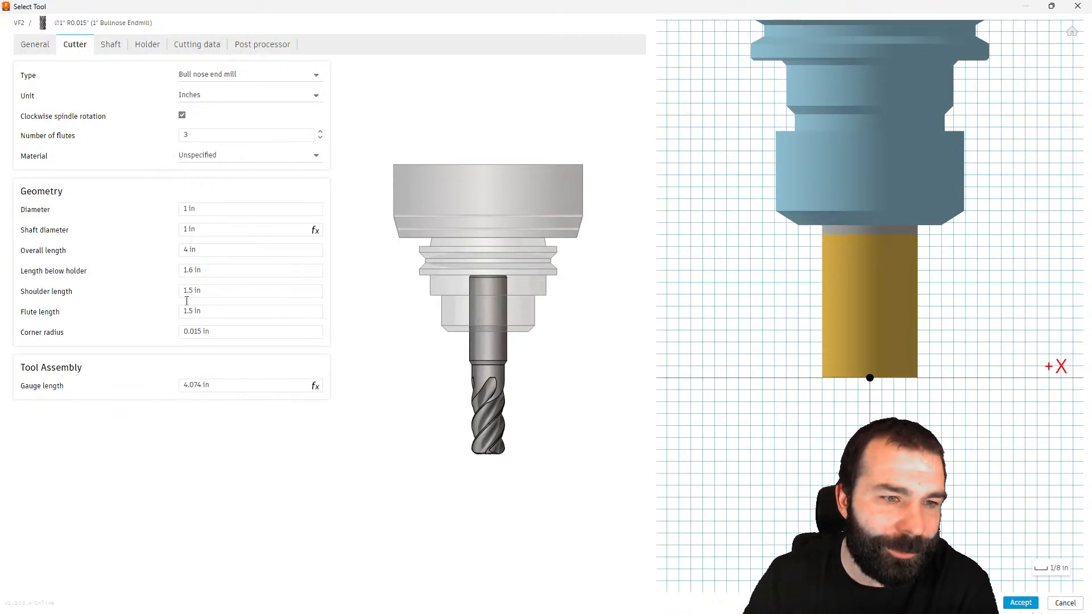
pyautogui.click(191, 332)
pyautogui.write('.06')
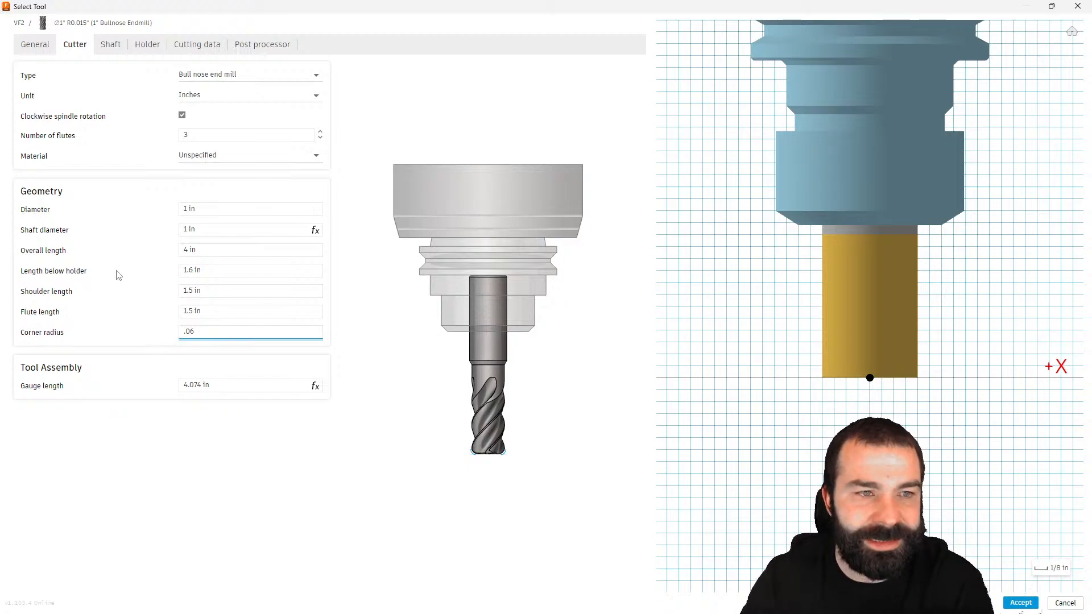
pyautogui.press('Return')
pyautogui.click(110, 45)
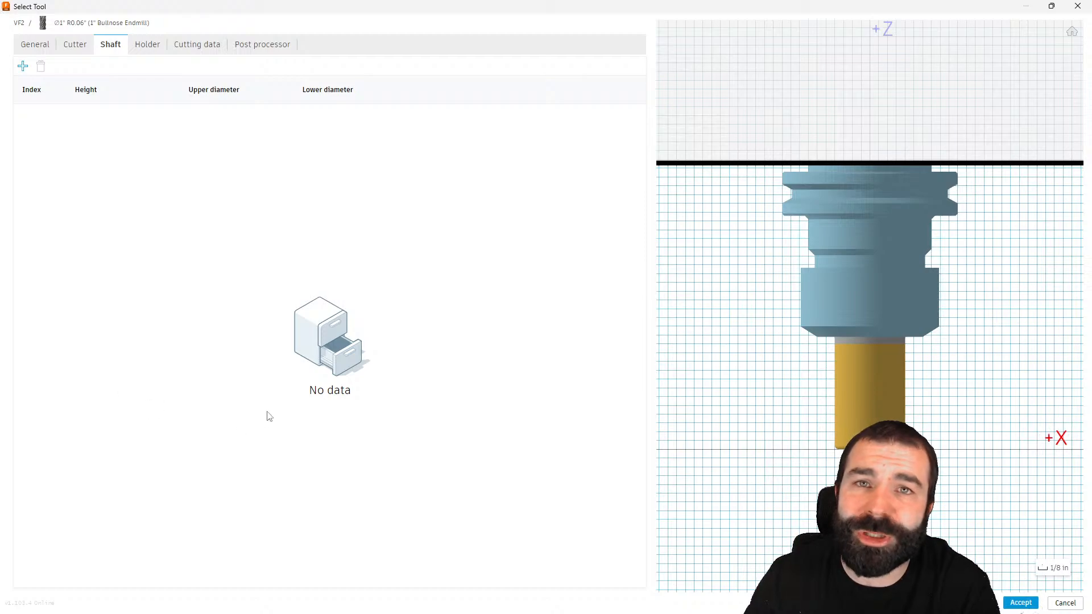
pyautogui.click(71, 51)
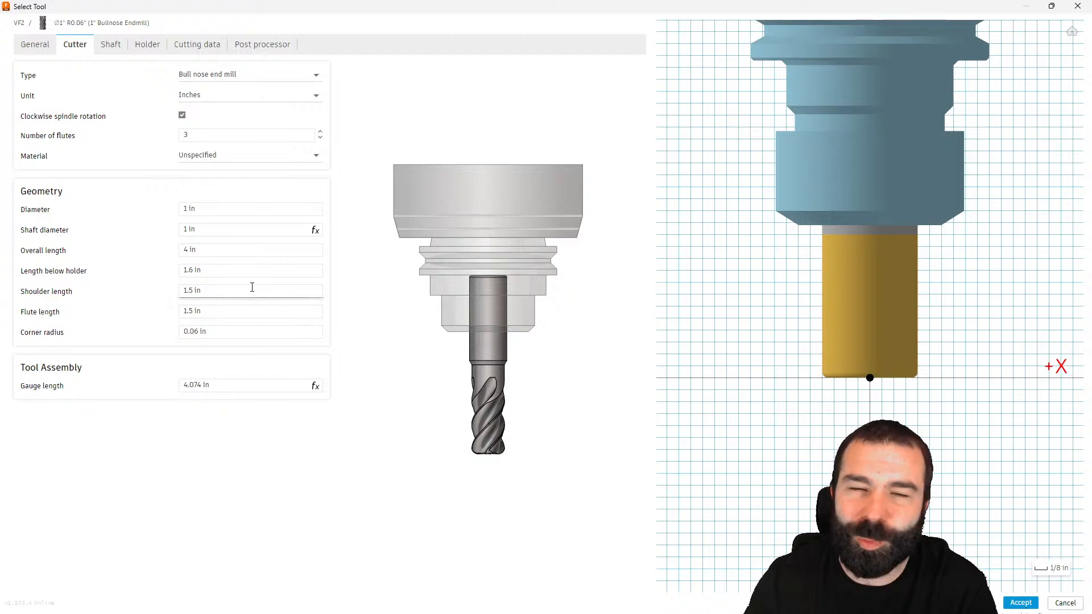
# Step: Set the bullnose endmill's overall length to 8 in and length below holder to 6 in, and use it for the pocket operation
pyautogui.click(218, 245)
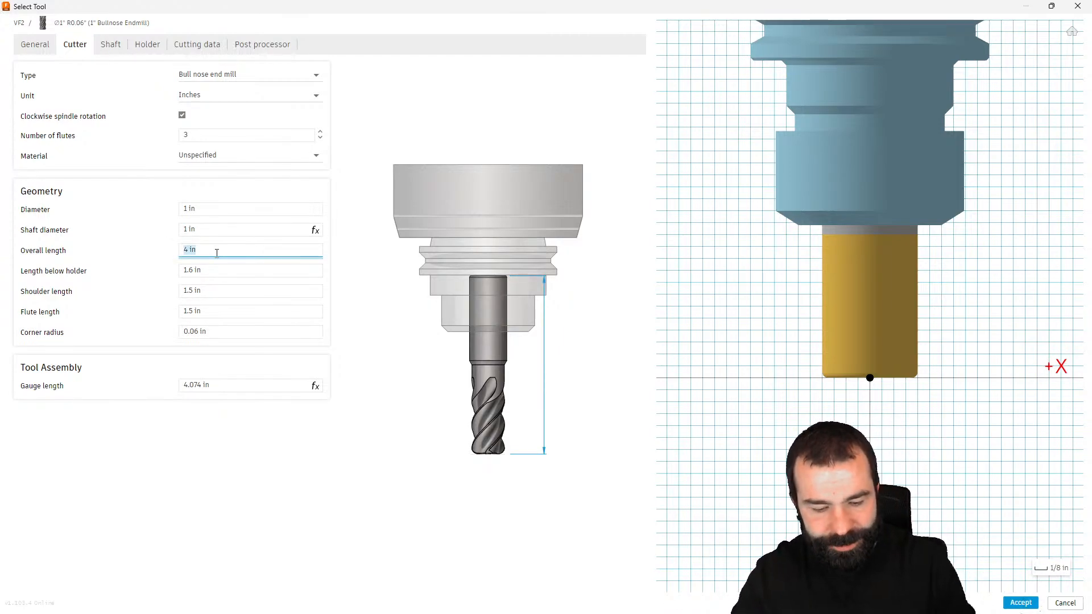
pyautogui.write('8')
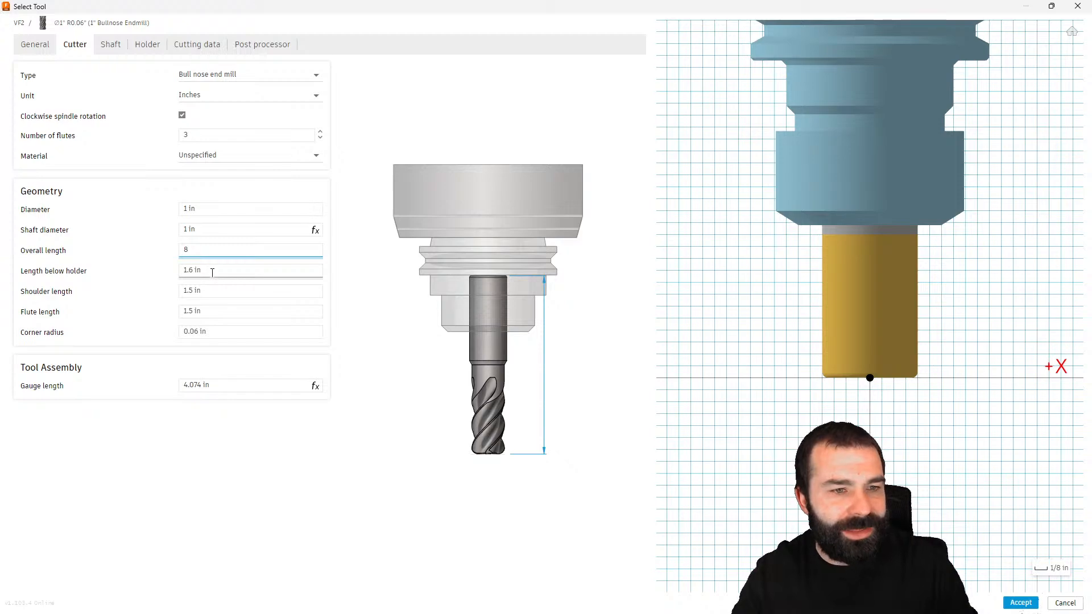
pyautogui.click(228, 272)
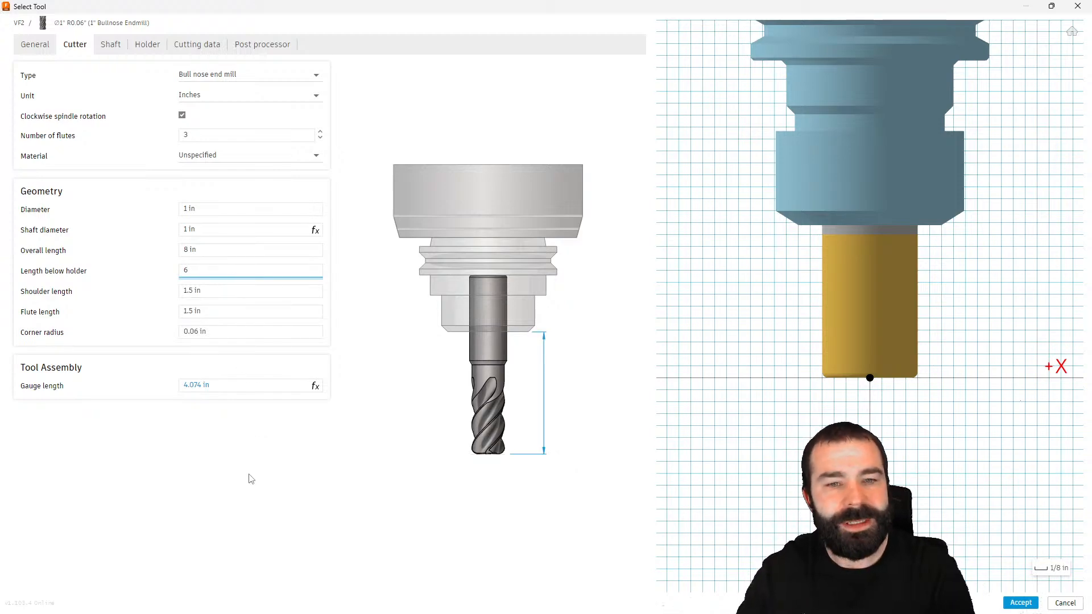
pyautogui.click(629, 325)
pyautogui.scroll(-7, 781, 339)
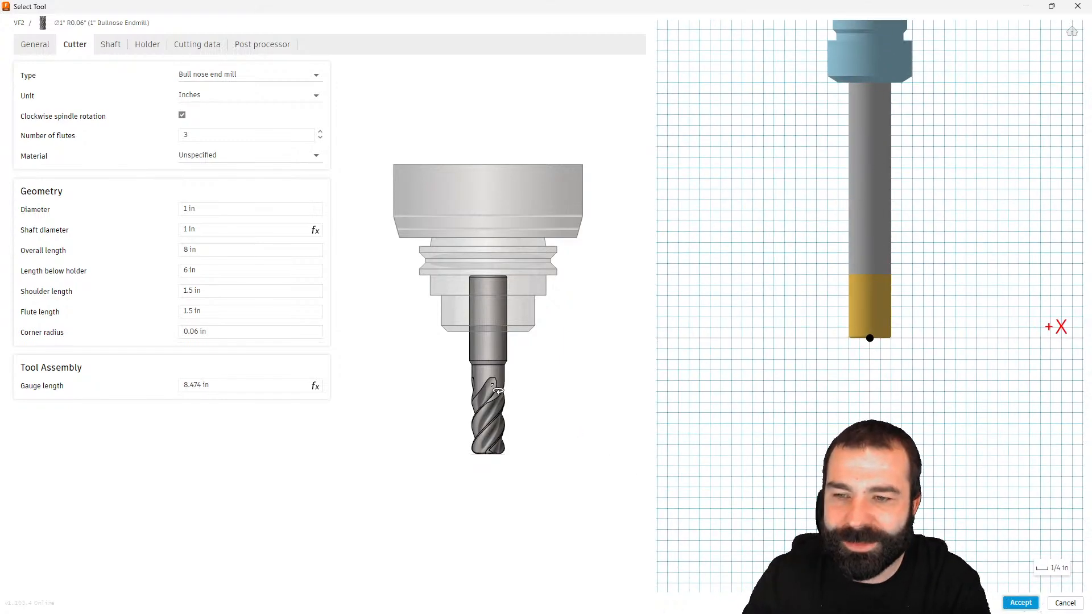
pyautogui.click(1021, 602)
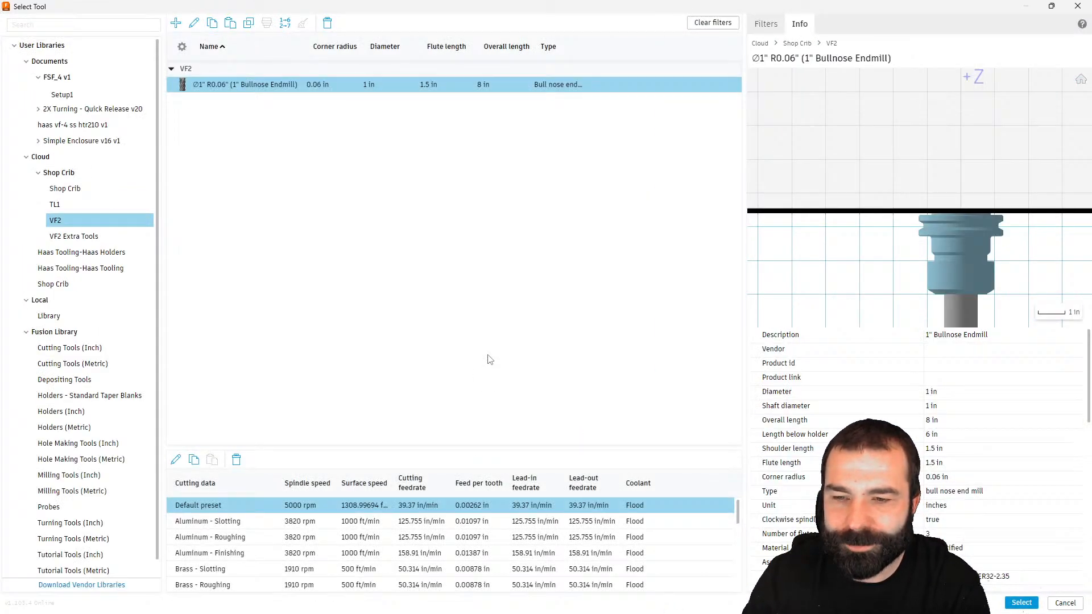
pyautogui.click(1026, 604)
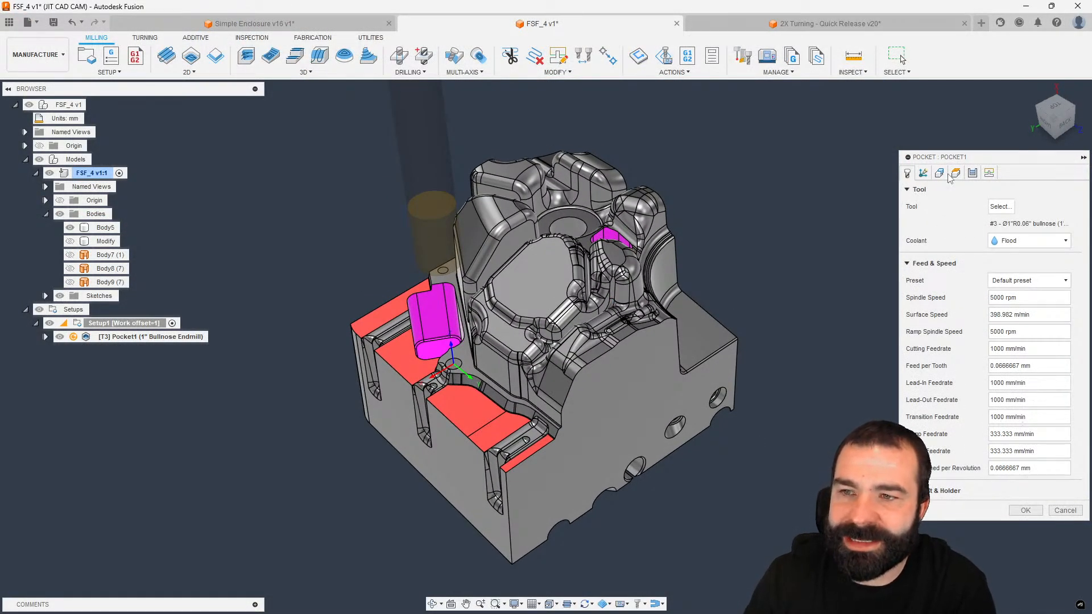
# Step: Set the pocket operation's maximum roughing stepdown to .05in and generate the toolpath
pyautogui.click(972, 173)
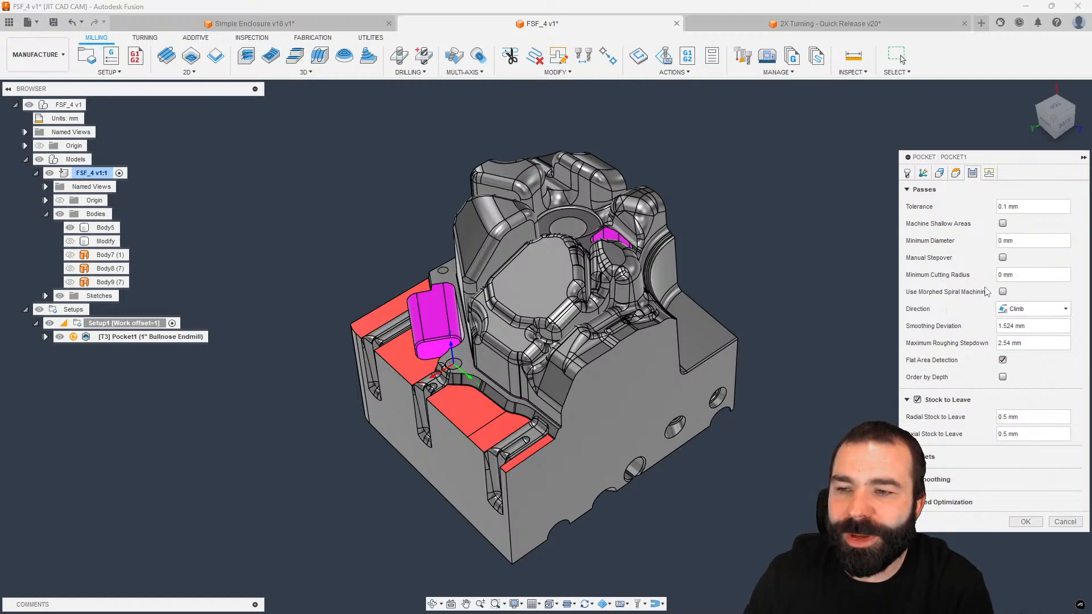
pyautogui.click(1036, 344)
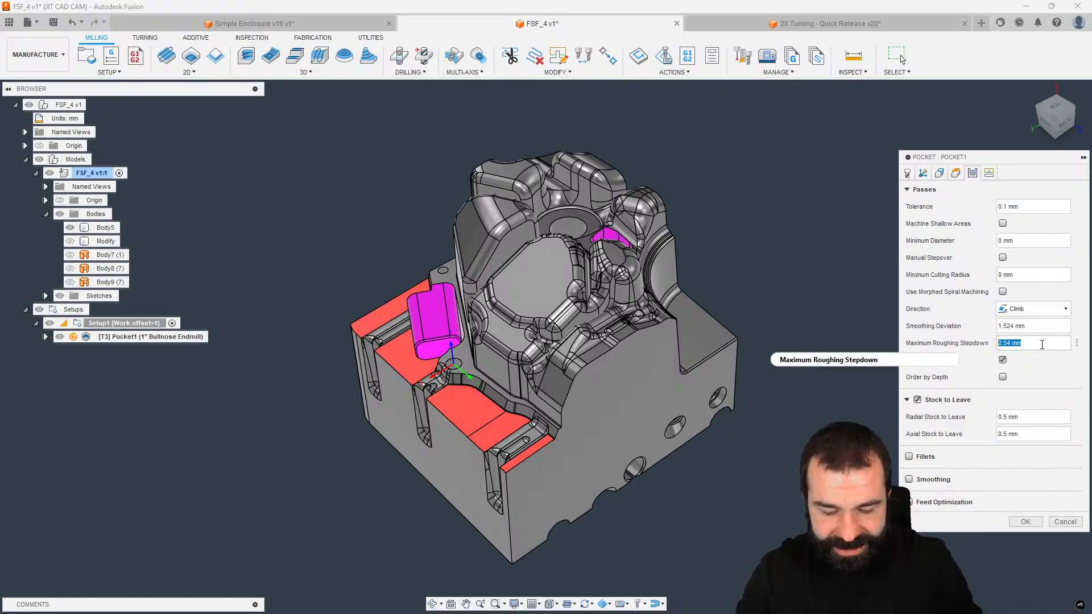
pyautogui.write('.05')
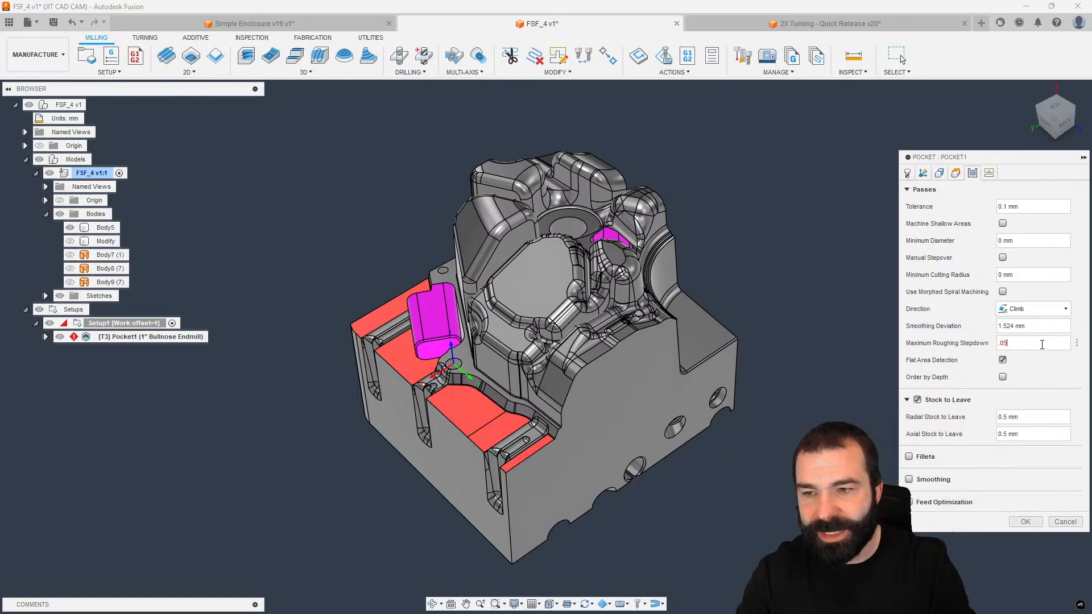
pyautogui.write('in')
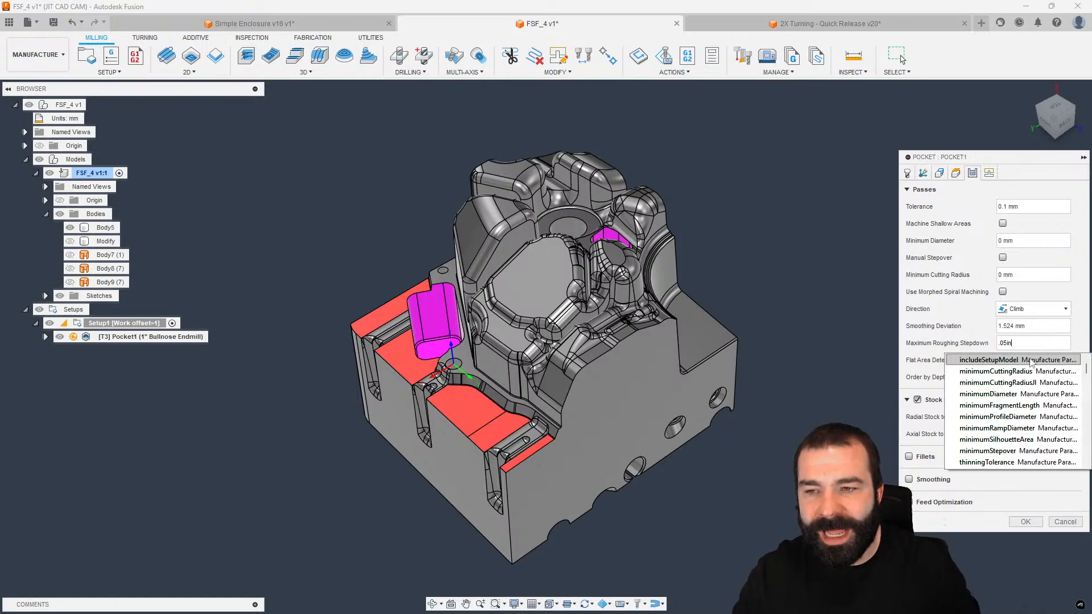
pyautogui.click(945, 342)
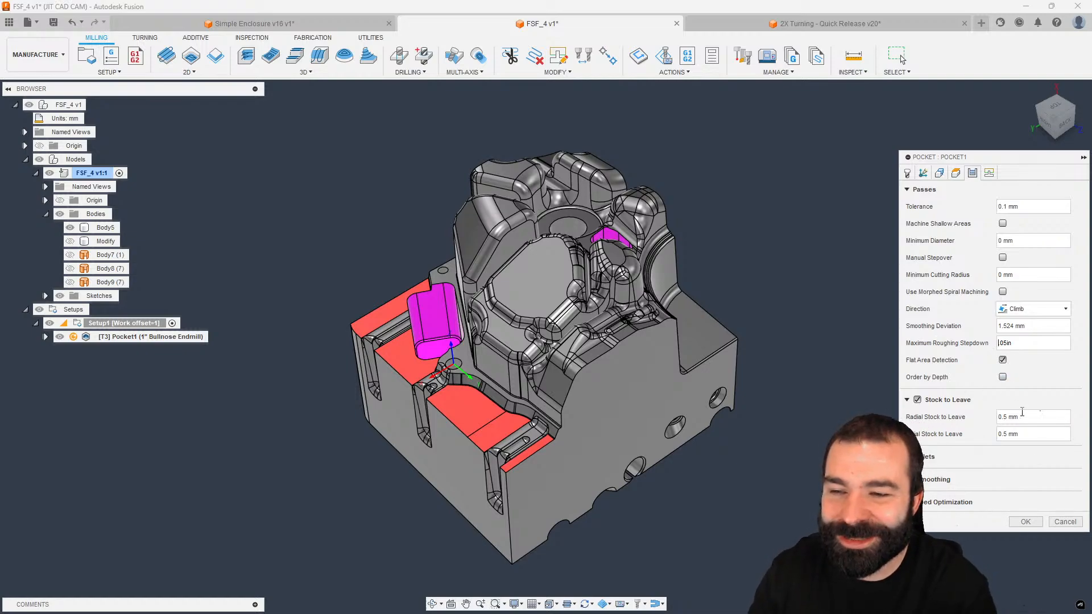
pyautogui.click(1031, 522)
# Step: Reopen Pocket1 and examine its tool orientation, machining boundary and rest machining settings
pyautogui.keyDown('shift'); pyautogui.moveTo(687, 432); pyautogui.dragTo(684, 406, button='middle'); pyautogui.keyUp('shift')
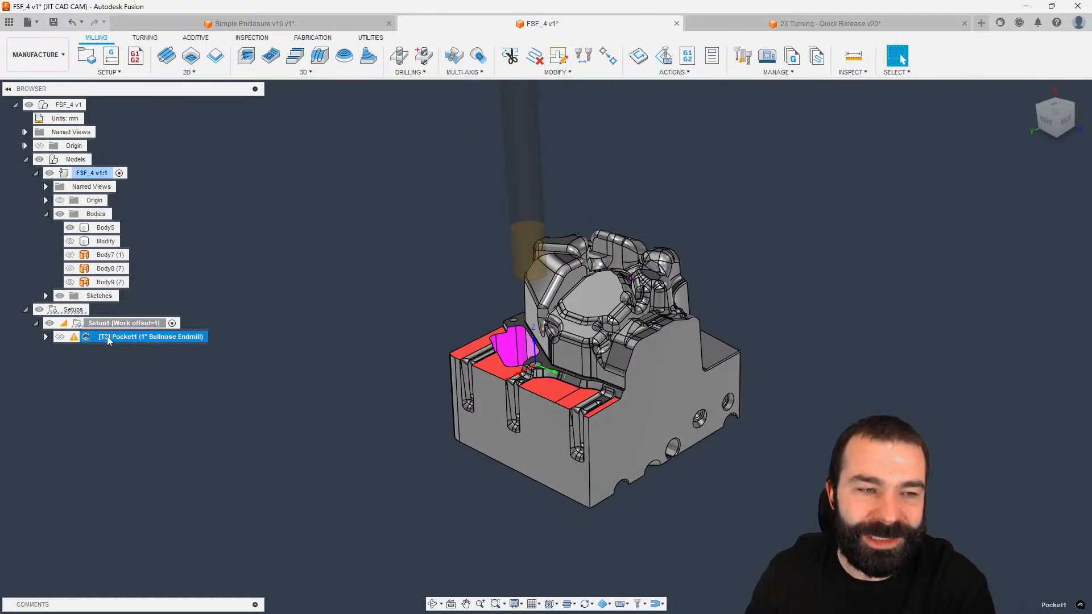
pyautogui.doubleClick(90, 339)
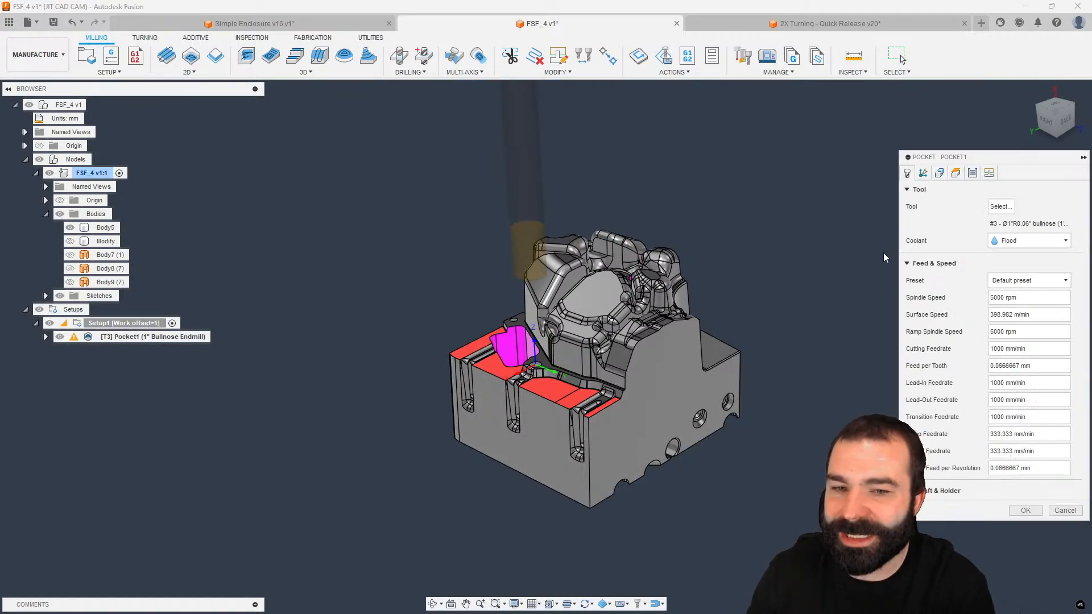
pyautogui.click(923, 174)
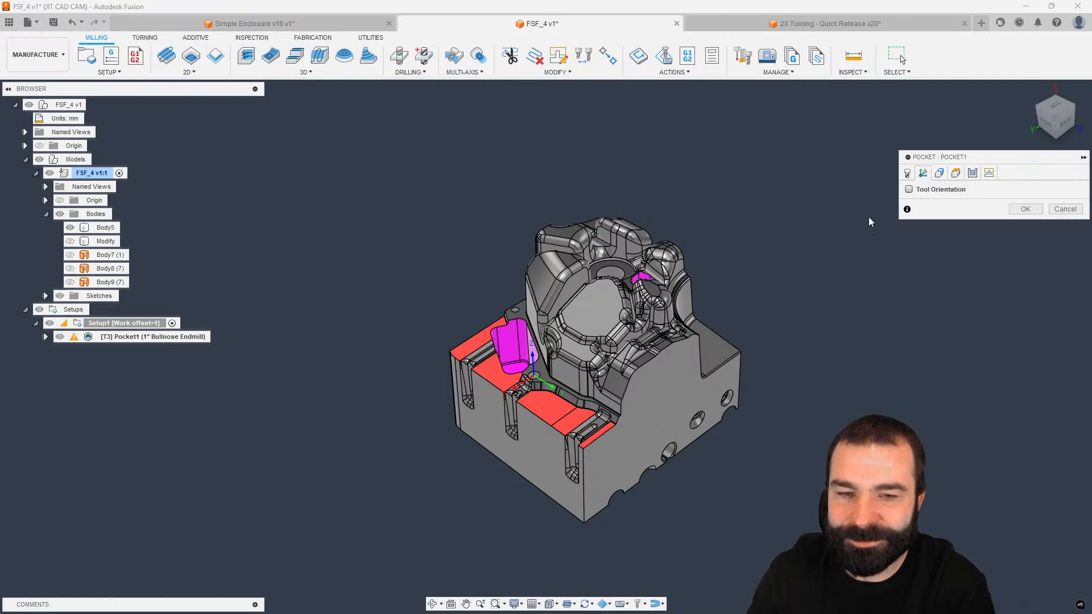
pyautogui.keyDown('shift'); pyautogui.moveTo(740, 257); pyautogui.dragTo(830, 244, button='middle'); pyautogui.keyUp('shift')
pyautogui.scroll(1, 796, 302)
pyautogui.click(939, 173)
pyautogui.scroll(-2, 794, 274)
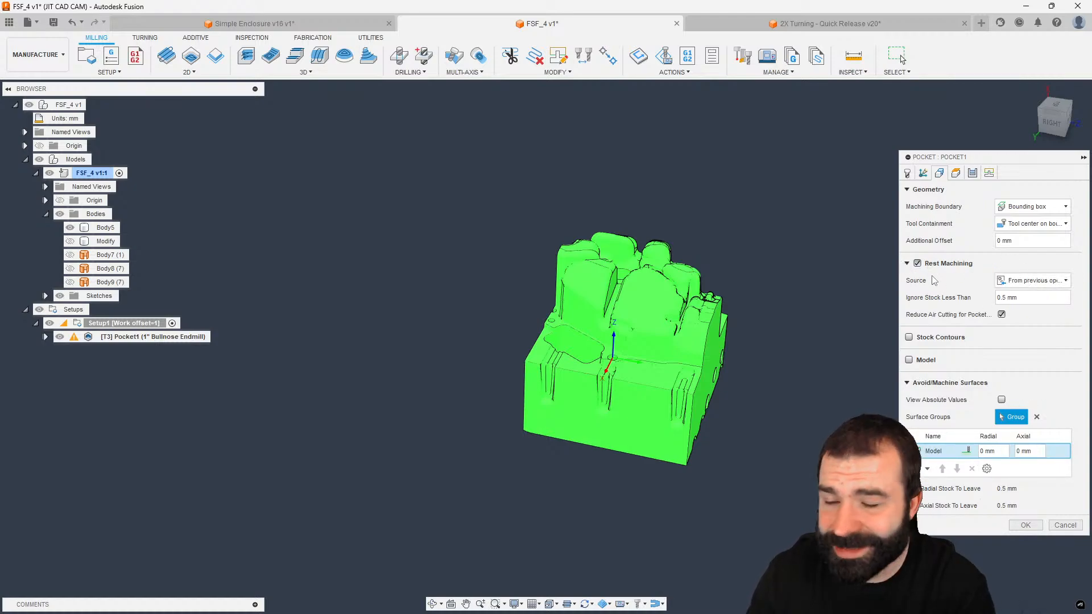
pyautogui.click(1021, 525)
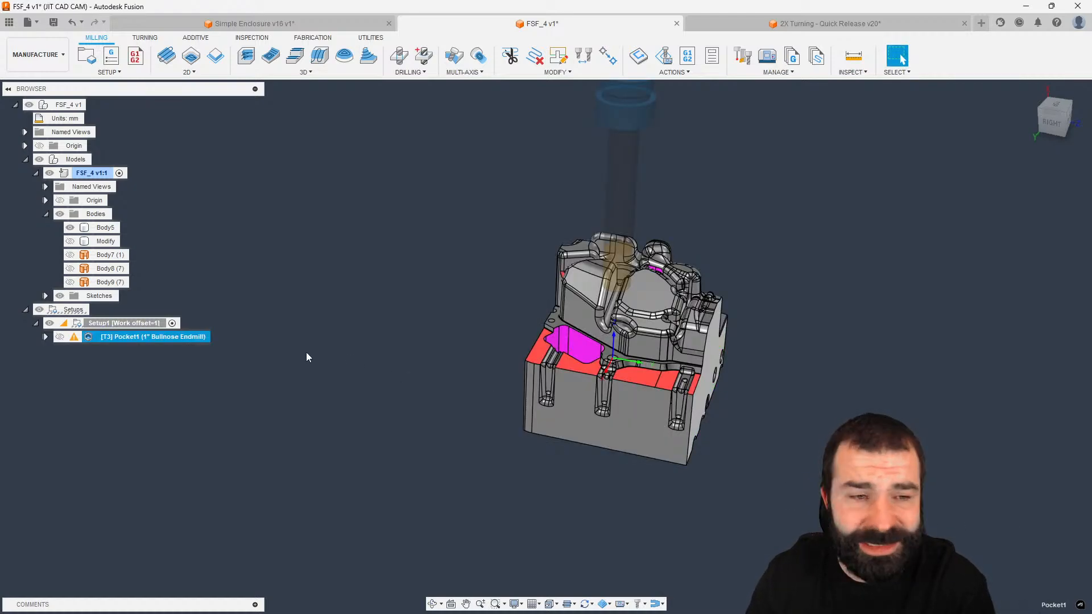
# Step: Change Setup1's stock mode to a fixed size box of 190 x 160 x 150 mm
pyautogui.doubleClick(124, 323)
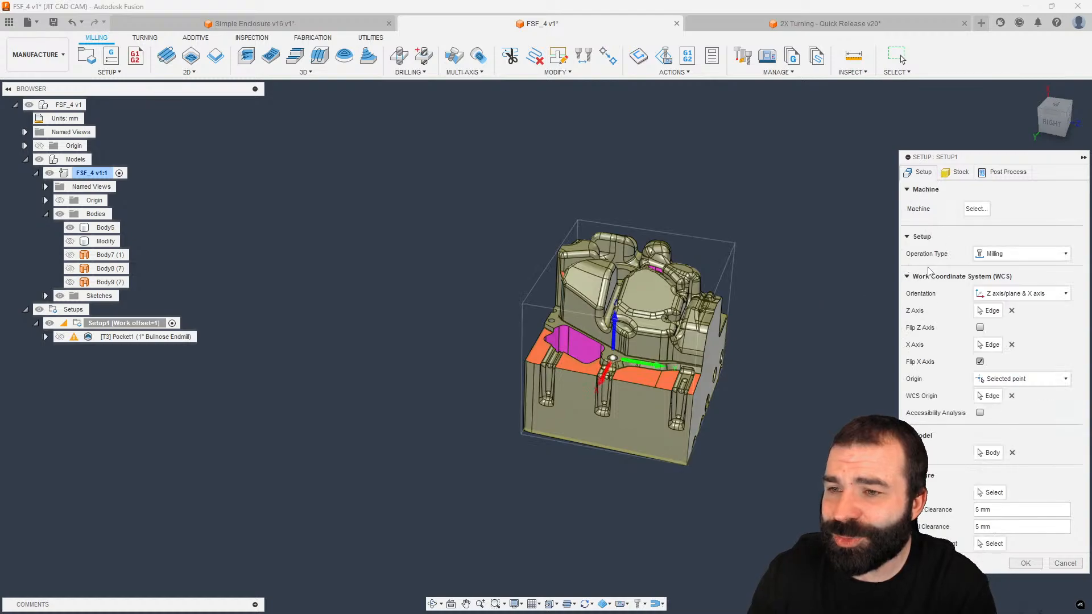
pyautogui.click(958, 172)
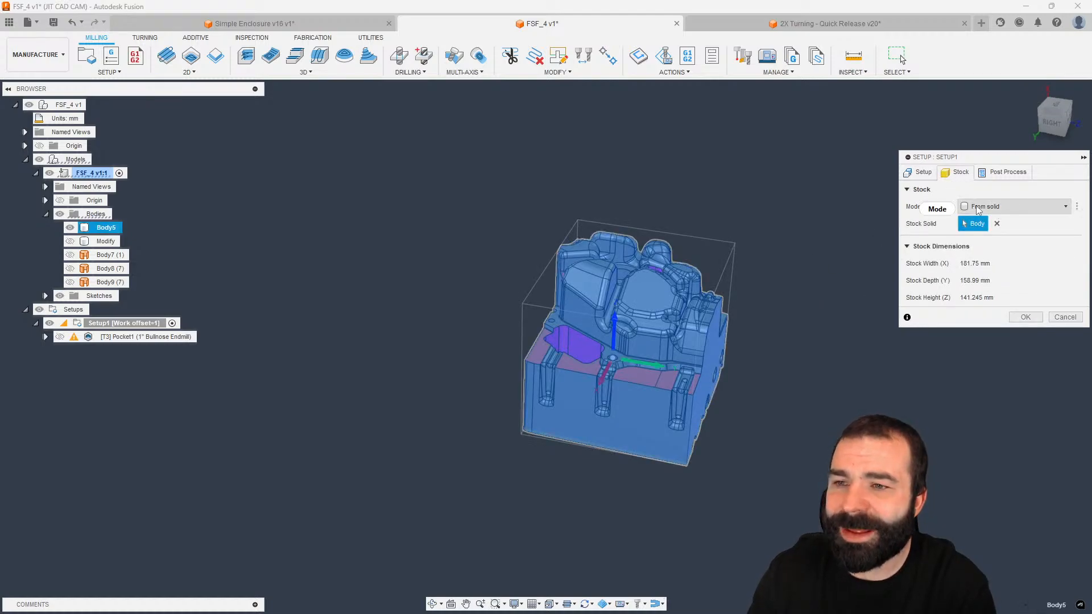
pyautogui.click(1067, 209)
pyautogui.click(981, 225)
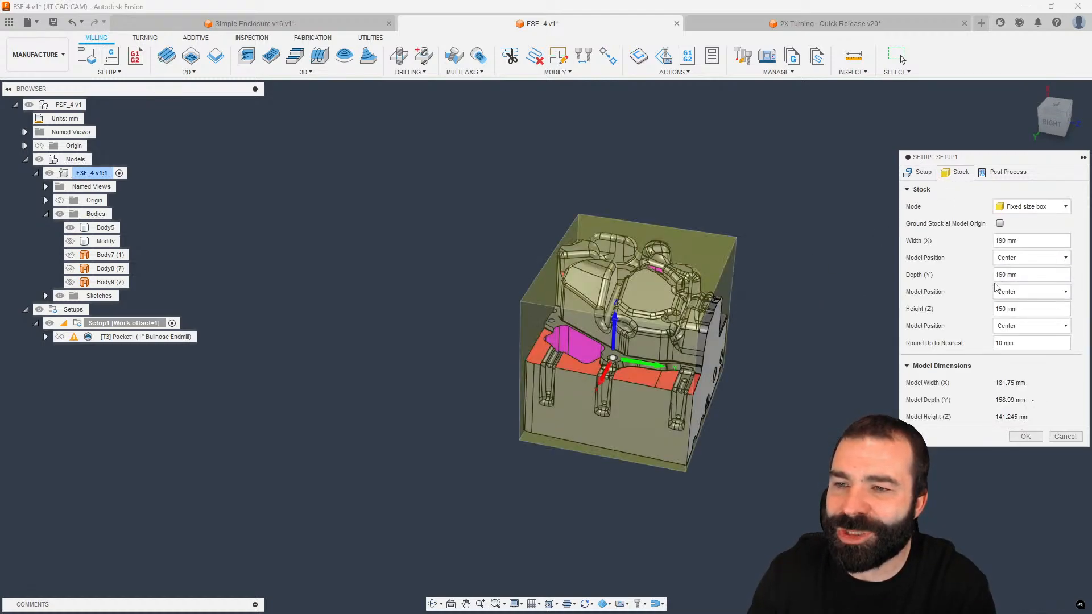
pyautogui.click(1025, 436)
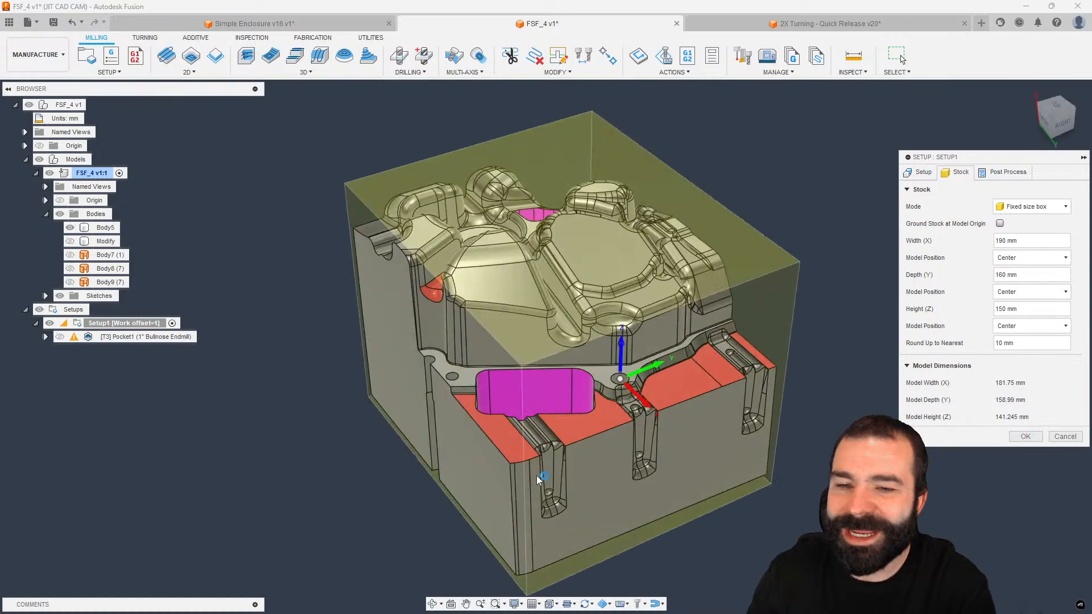
# Step: Inspect the regenerated Pocket1 toolpath and set the operation's machining boundary to None
pyautogui.click(132, 337)
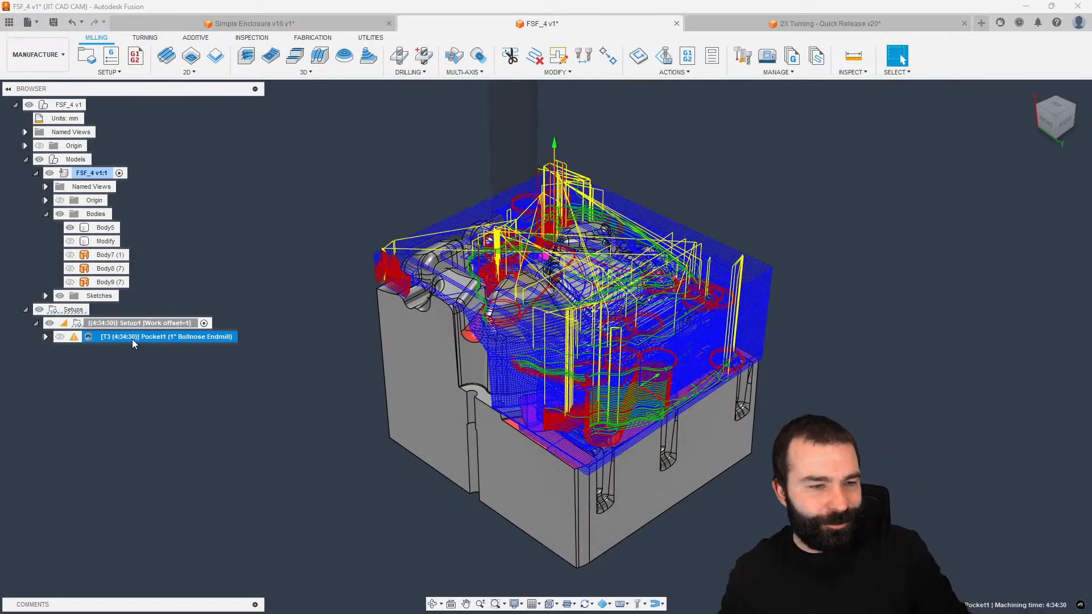
pyautogui.keyDown('shift'); pyautogui.moveTo(275, 324); pyautogui.dragTo(479, 342, button='middle'); pyautogui.keyUp('shift')
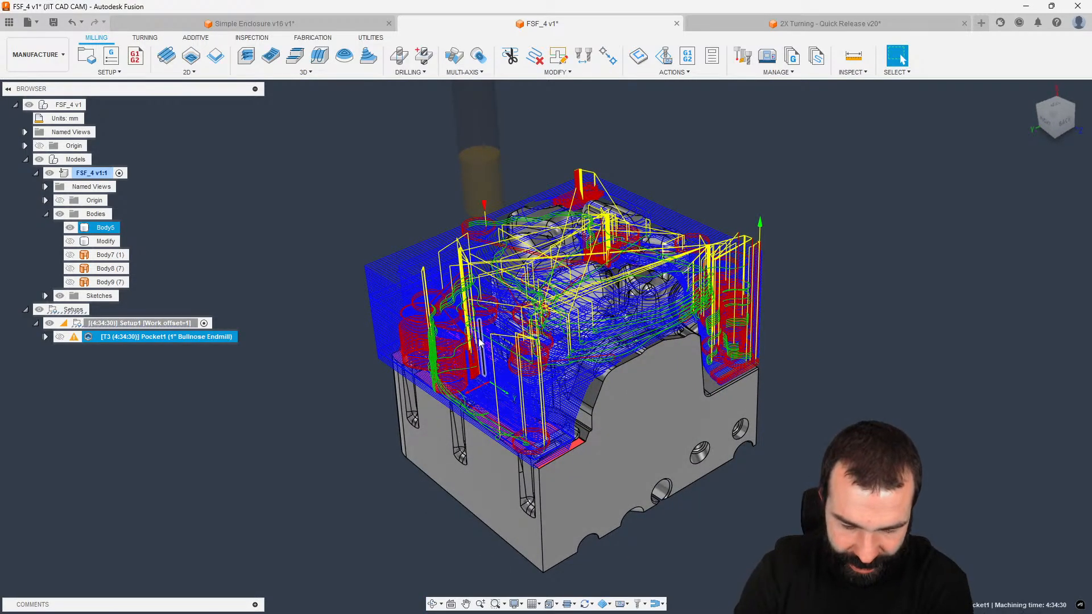
pyautogui.keyDown('shift'); pyautogui.moveTo(485, 222); pyautogui.dragTo(470, 223, button='middle'); pyautogui.keyUp('shift')
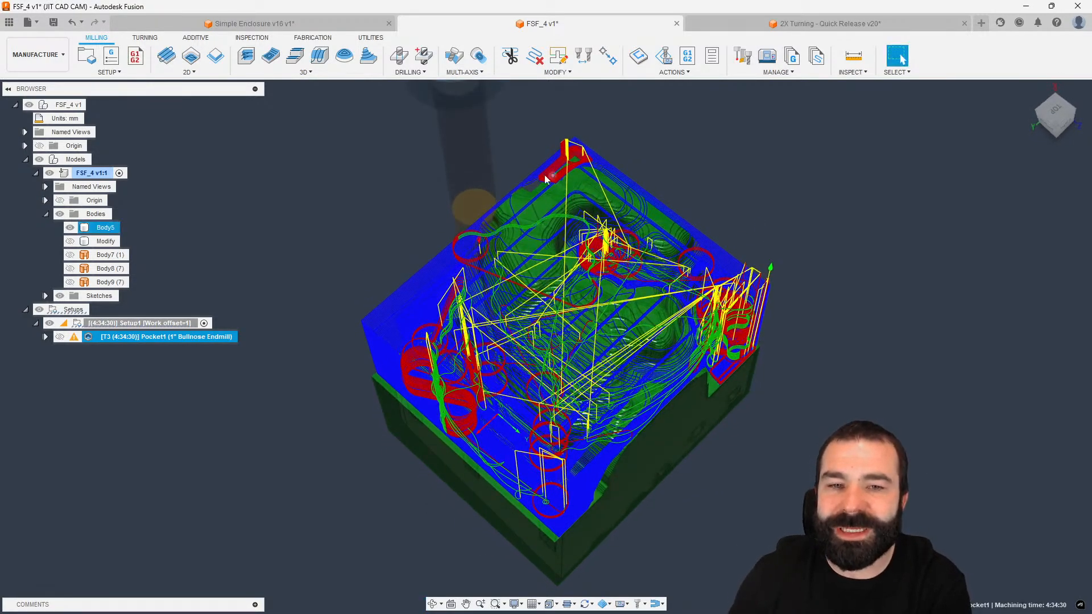
pyautogui.doubleClick(92, 340)
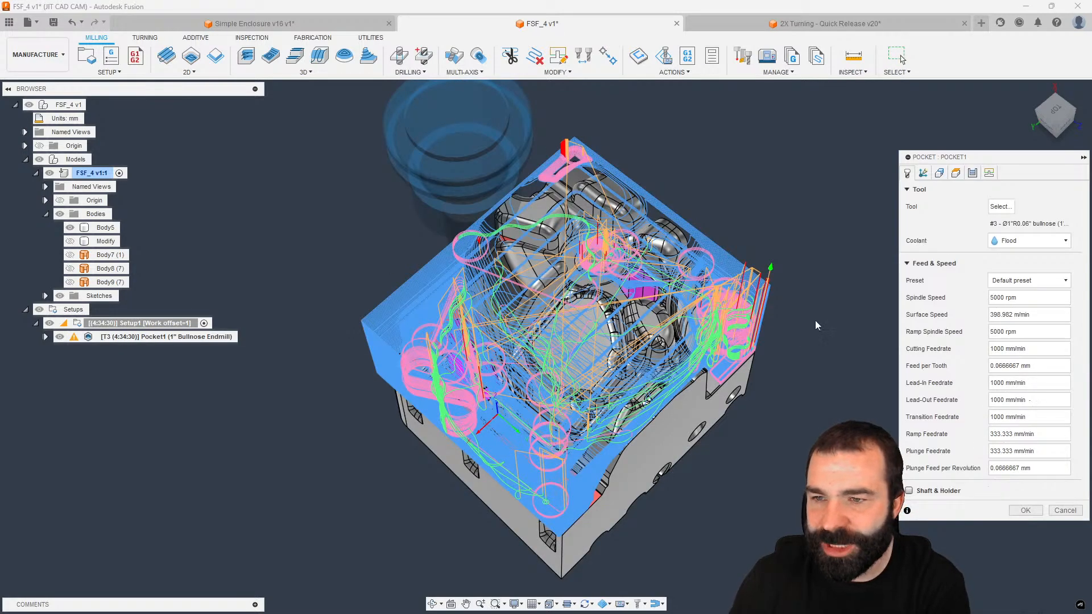
pyautogui.click(939, 174)
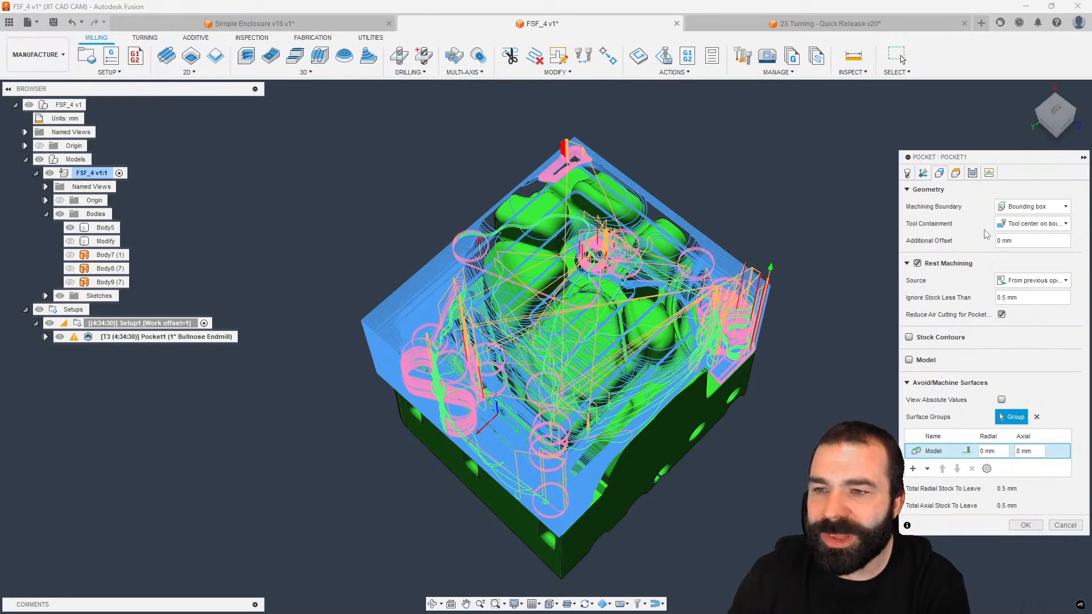
pyautogui.click(1032, 207)
pyautogui.click(1018, 215)
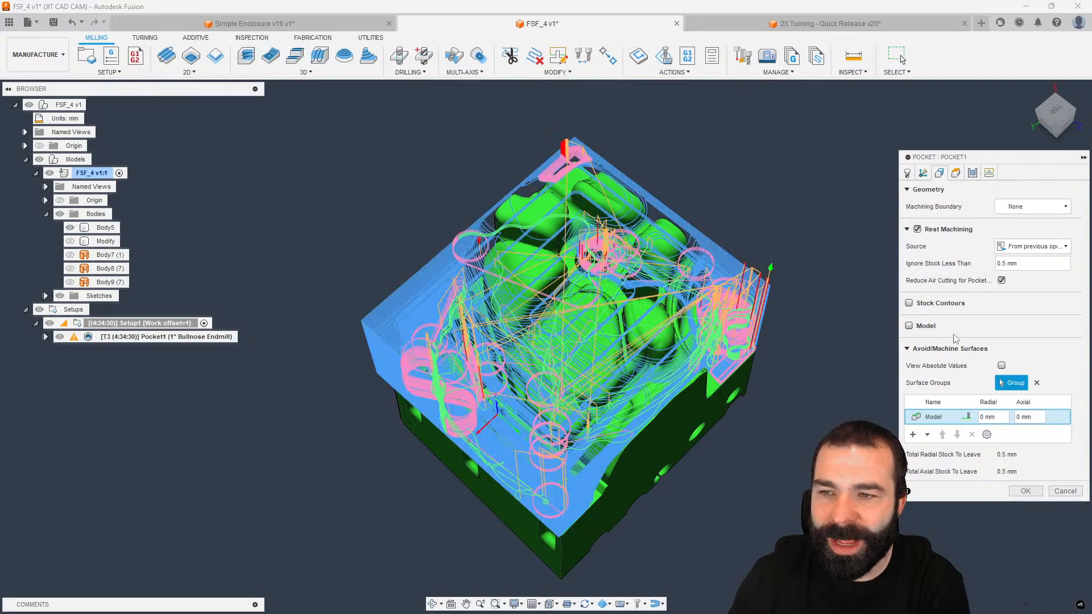
# Step: Apply the Pocket1 boundary change and inspect the regenerated toolpath from above and from the sides
pyautogui.click(1026, 491)
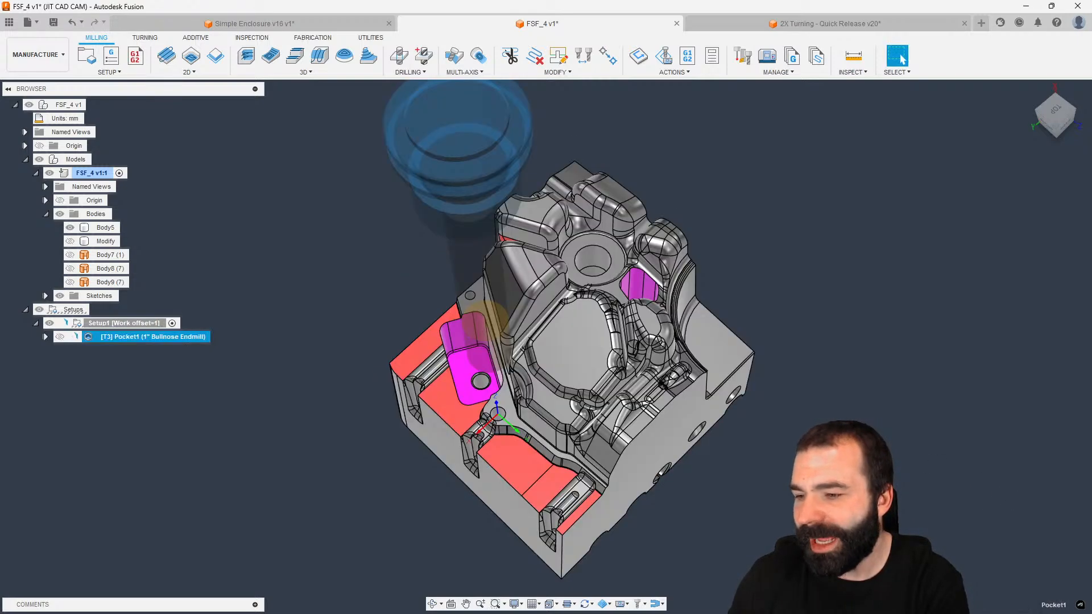
pyautogui.scroll(-3, 825, 388)
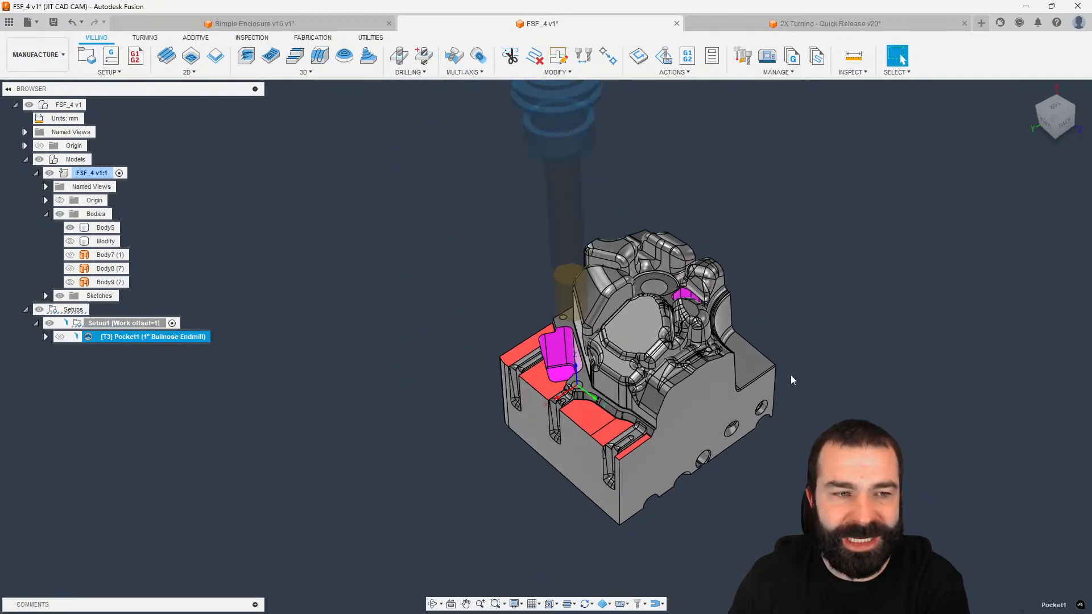
pyautogui.click(1056, 108)
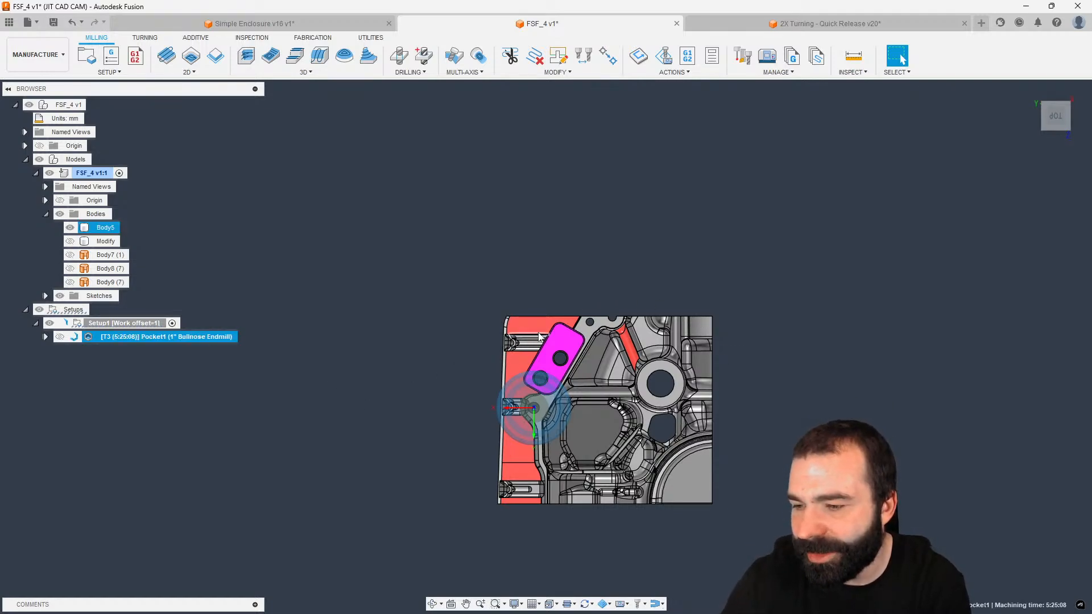
pyautogui.keyDown('shift'); pyautogui.moveTo(540, 333); pyautogui.dragTo(545, 230, button='middle'); pyautogui.keyUp('shift')
pyautogui.keyDown('shift'); pyautogui.moveTo(672, 290); pyautogui.dragTo(650, 410, button='middle'); pyautogui.keyUp('shift')
pyautogui.scroll(2, 646, 451)
pyautogui.keyDown('shift'); pyautogui.moveTo(646, 451); pyautogui.dragTo(655, 424, button='middle'); pyautogui.keyUp('shift')
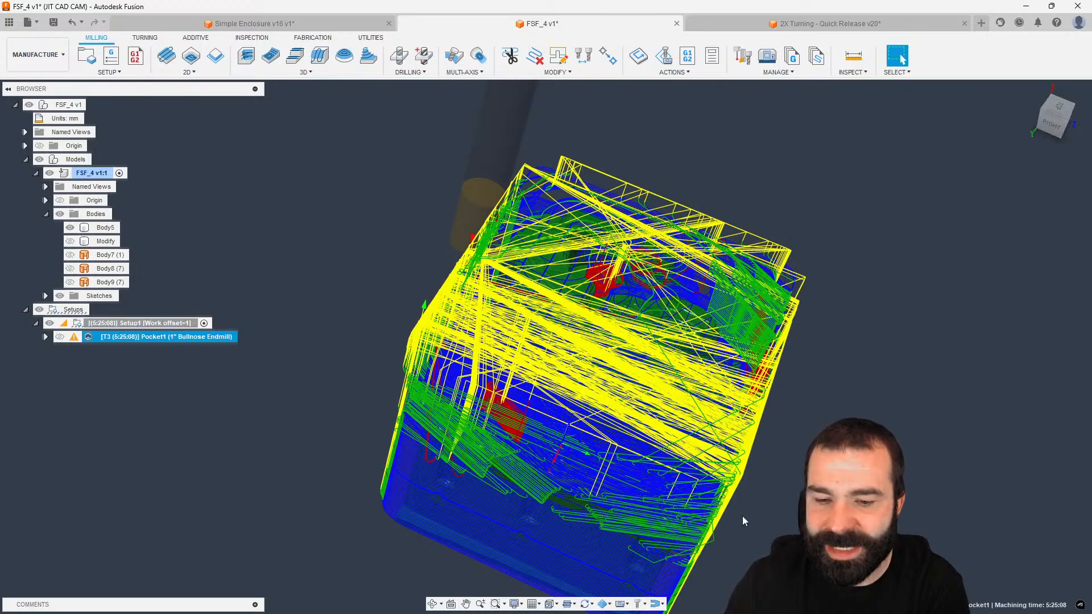
# Step: Hide the linking moves in the toolpath display and examine the remaining Pocket1 cutting and lead moves
pyautogui.click(569, 605)
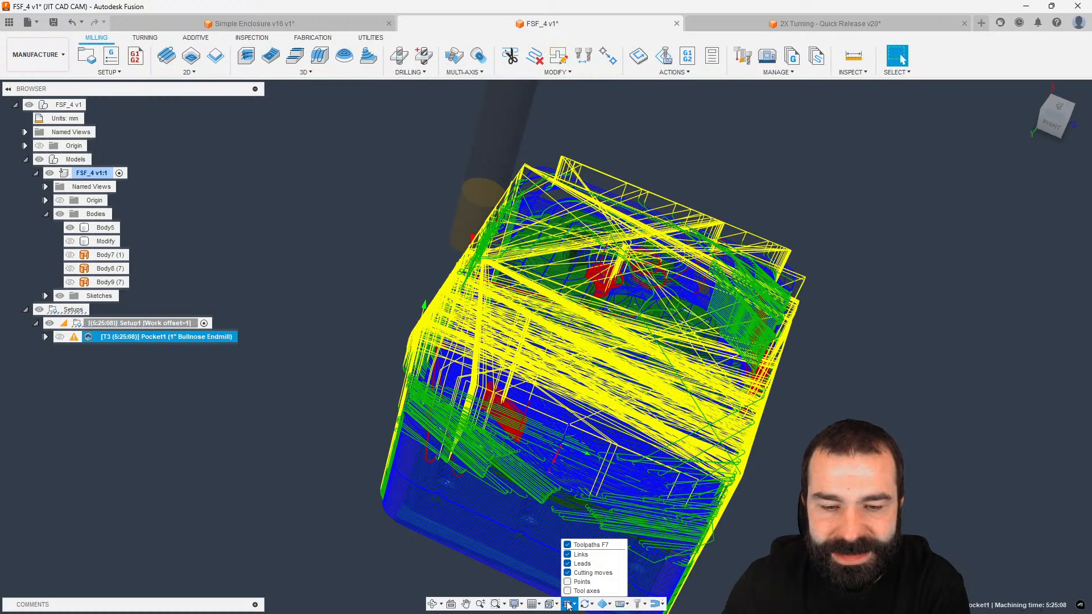
pyautogui.click(568, 555)
pyautogui.keyDown('shift'); pyautogui.moveTo(782, 488); pyautogui.dragTo(730, 397, button='middle'); pyautogui.keyUp('shift')
pyautogui.keyDown('shift'); pyautogui.moveTo(651, 299); pyautogui.dragTo(646, 273, button='middle'); pyautogui.keyUp('shift')
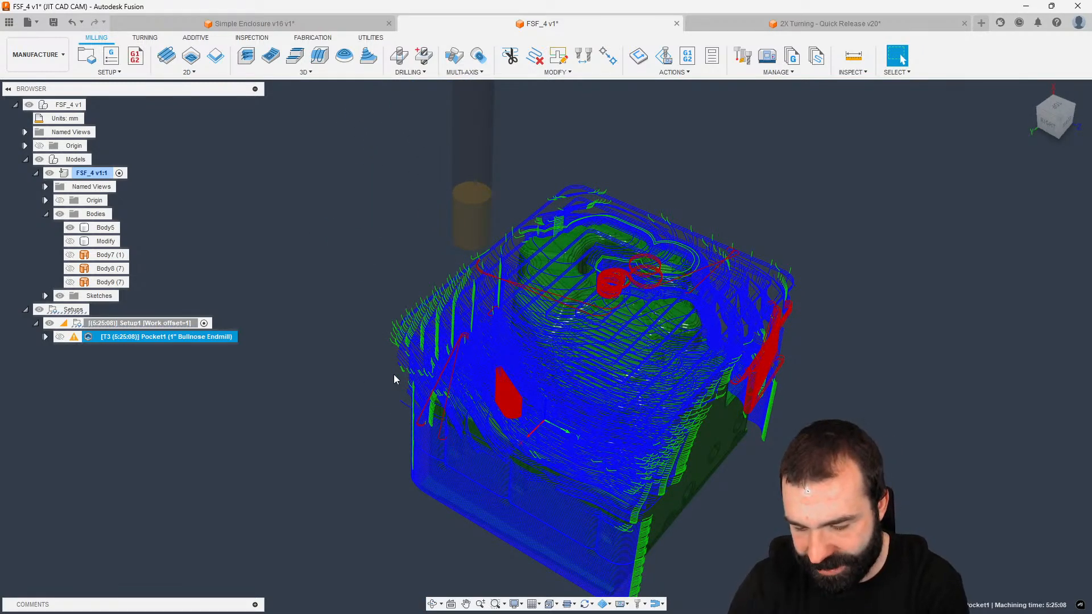
# Step: Toggle the Pocket1 toolpath's visibility and inspect the shape of the remaining stock
pyautogui.press('v')
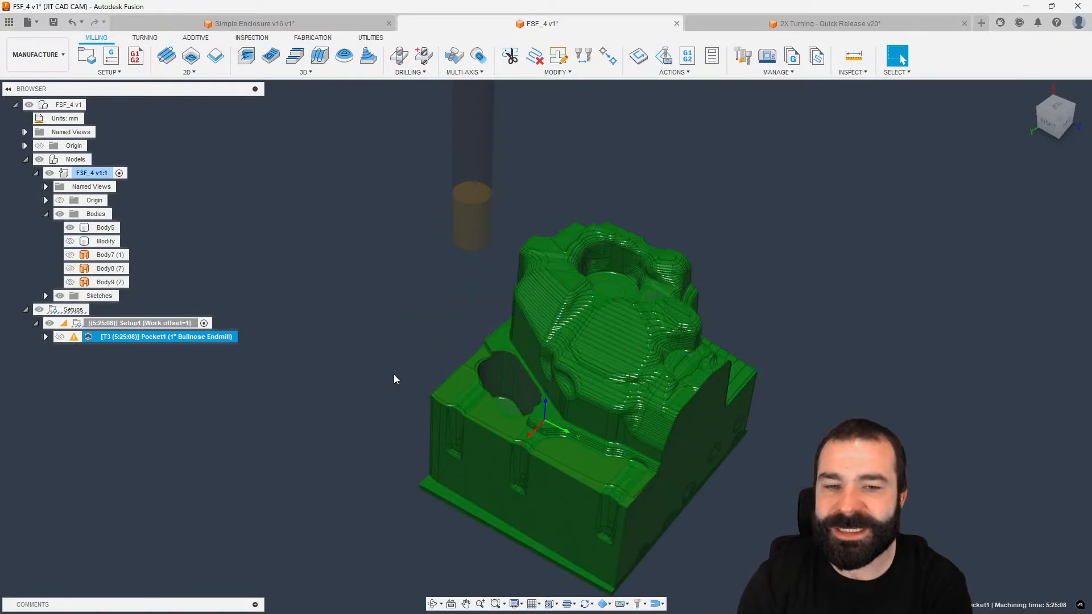
pyautogui.press('v')
pyautogui.press('v')
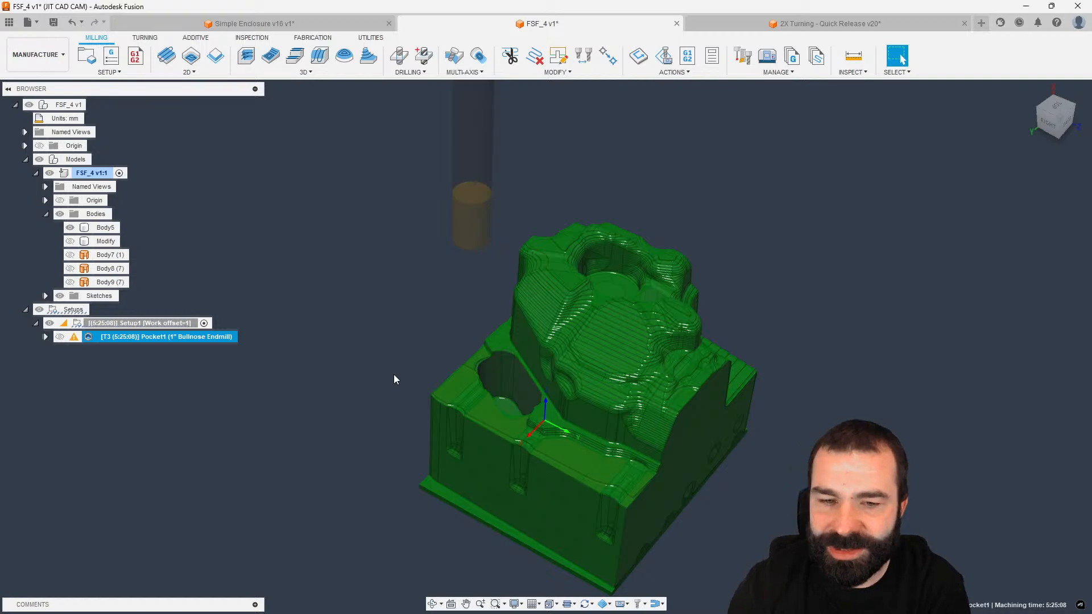
pyautogui.keyDown('shift'); pyautogui.moveTo(500, 388); pyautogui.dragTo(731, 361, button='middle'); pyautogui.keyUp('shift')
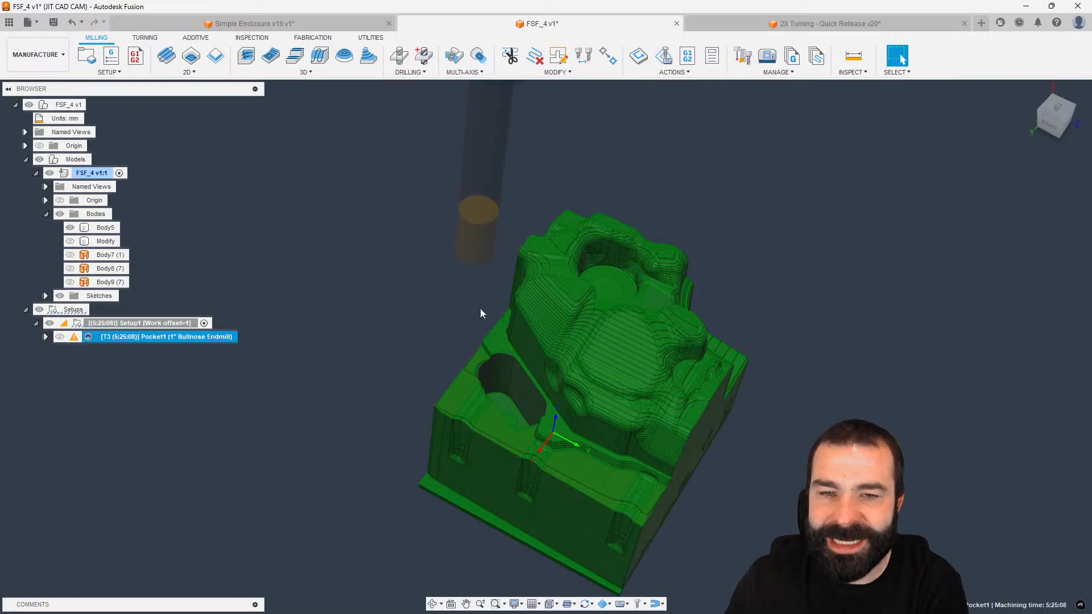
# Step: Switch to the 2X Turning - Quick Release document and start post processing Setup1's Profile Roughing1 (2) operation
pyautogui.click(748, 25)
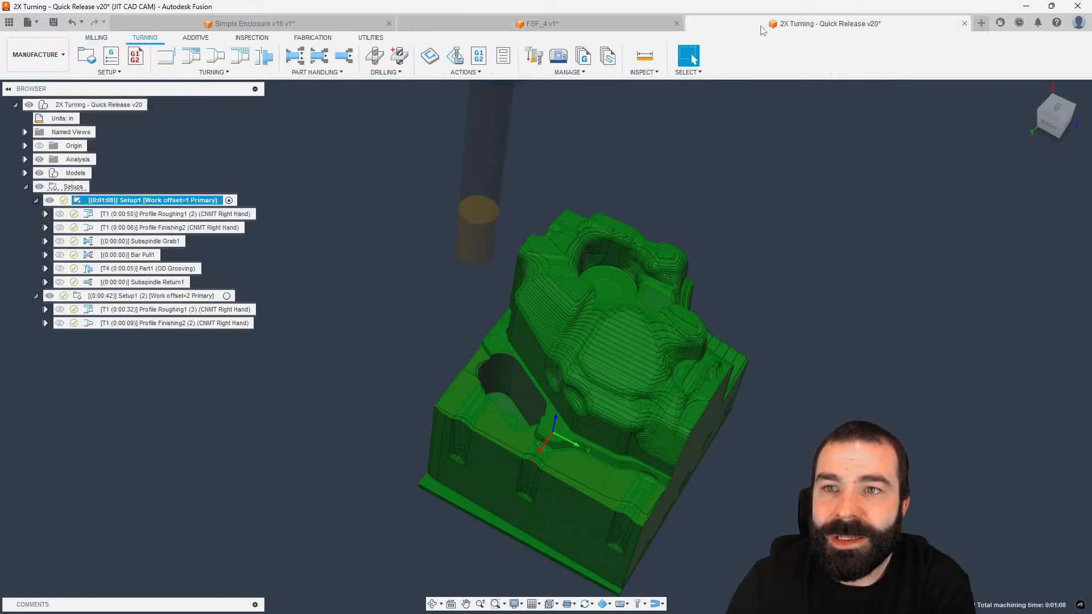
pyautogui.click(121, 215)
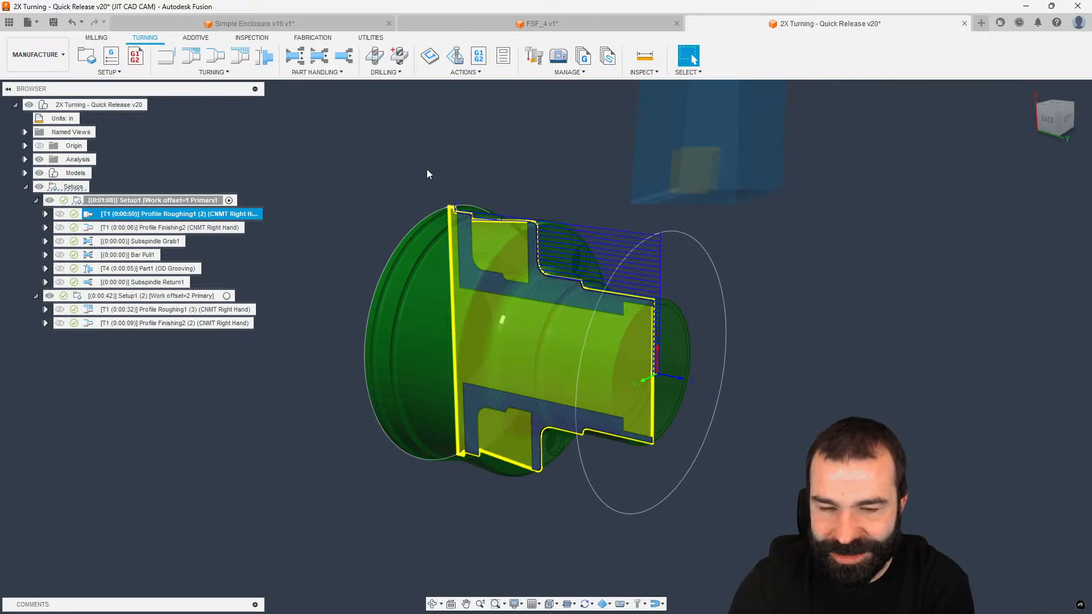
pyautogui.rightClick(166, 218)
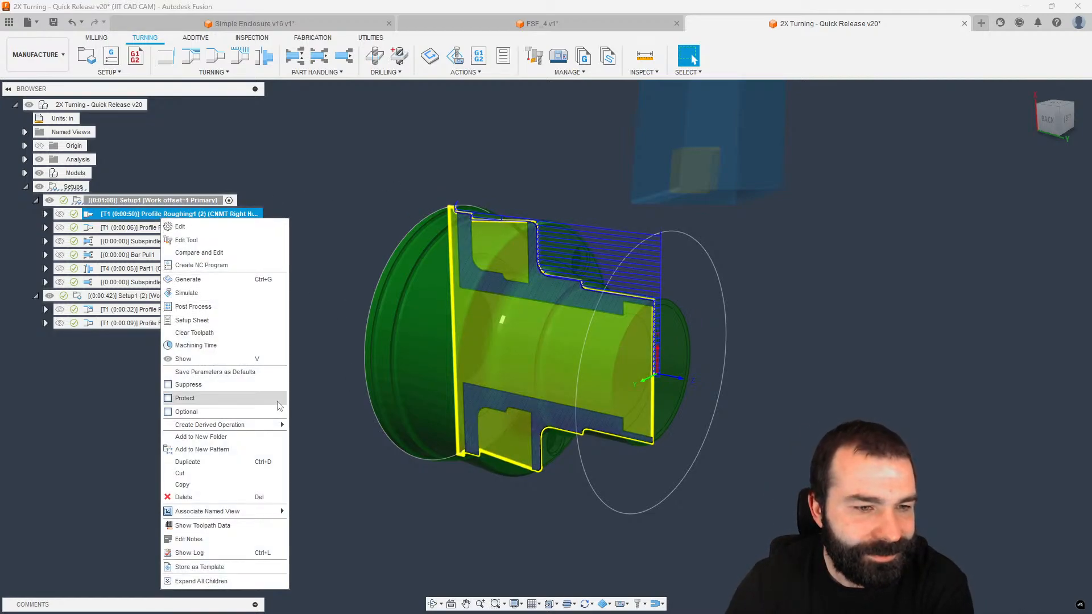
pyautogui.click(193, 307)
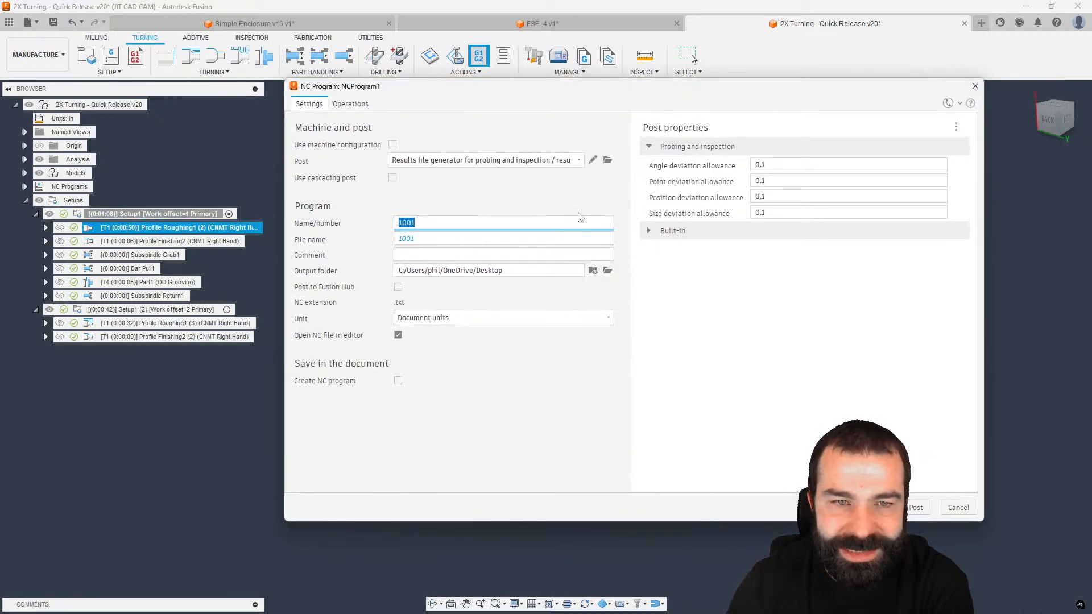
# Step: Filter the Fusion post library to Haas Automation posts with turning capability
pyautogui.click(607, 161)
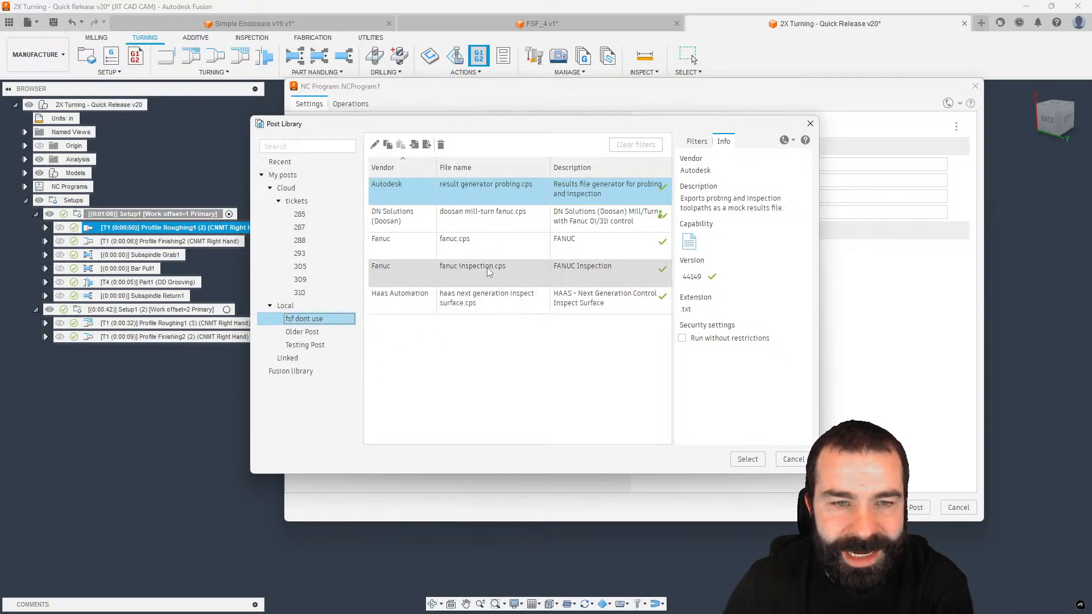
pyautogui.click(292, 371)
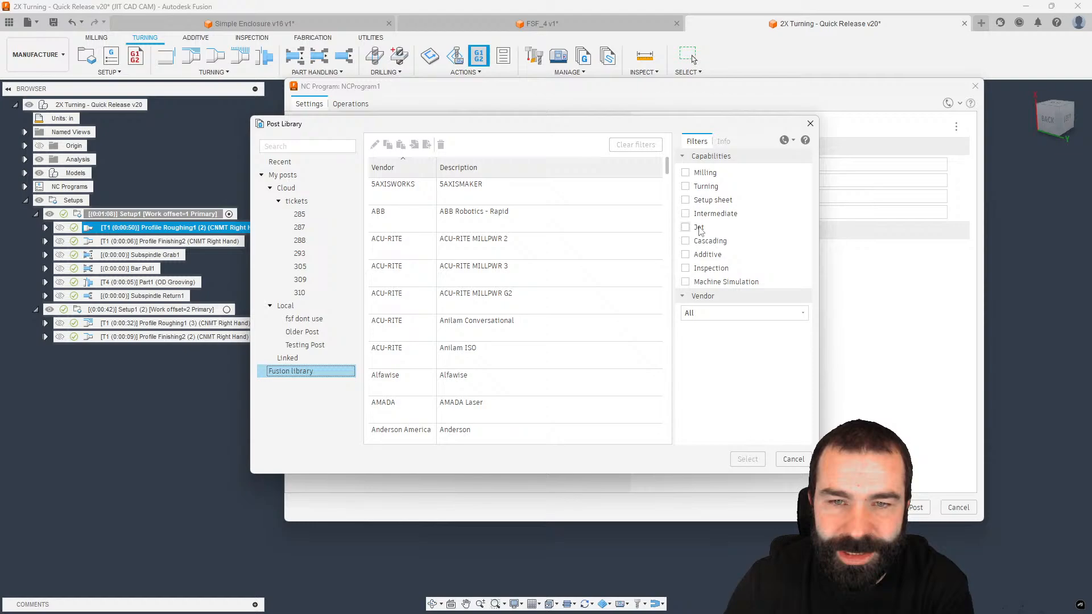
pyautogui.click(719, 315)
pyautogui.click(721, 345)
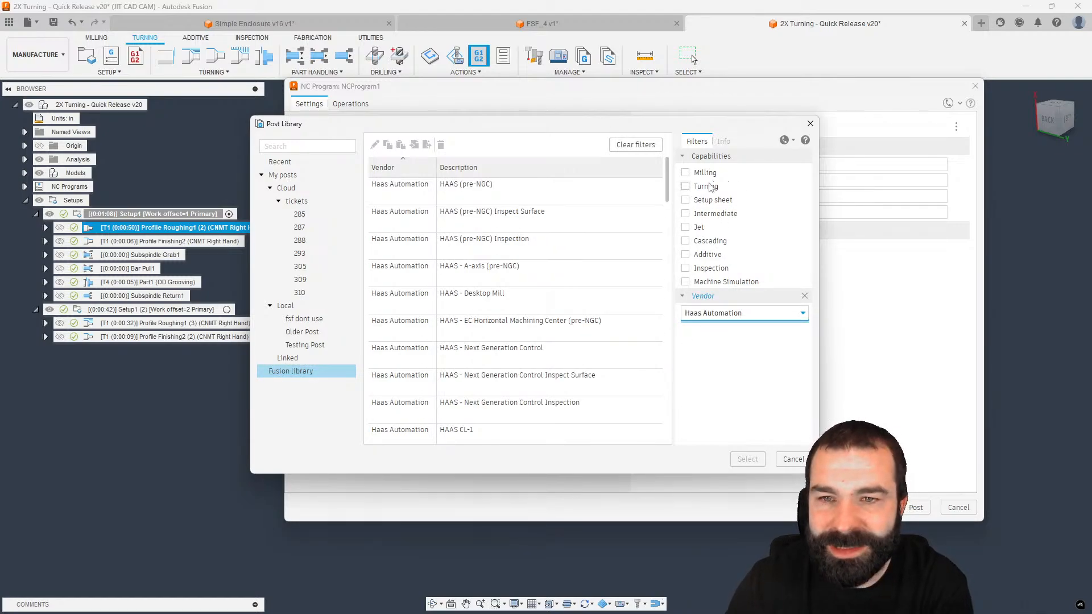
pyautogui.click(709, 187)
# Step: Choose the HAAS ST-15 post for the NC program
pyautogui.scroll(-5, 523, 250)
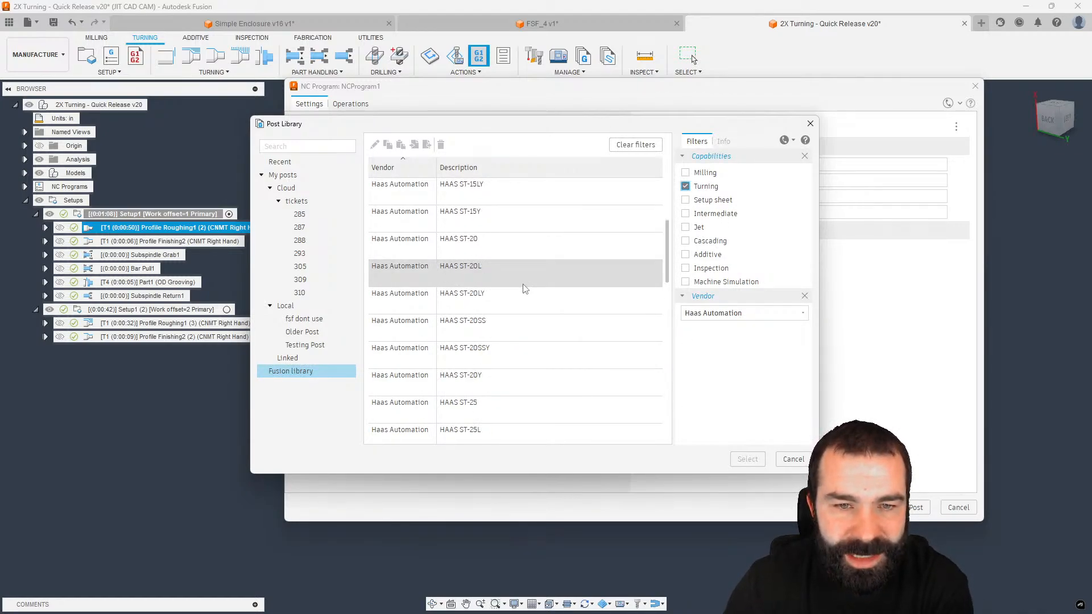
pyautogui.scroll(3, 524, 289)
pyautogui.click(482, 246)
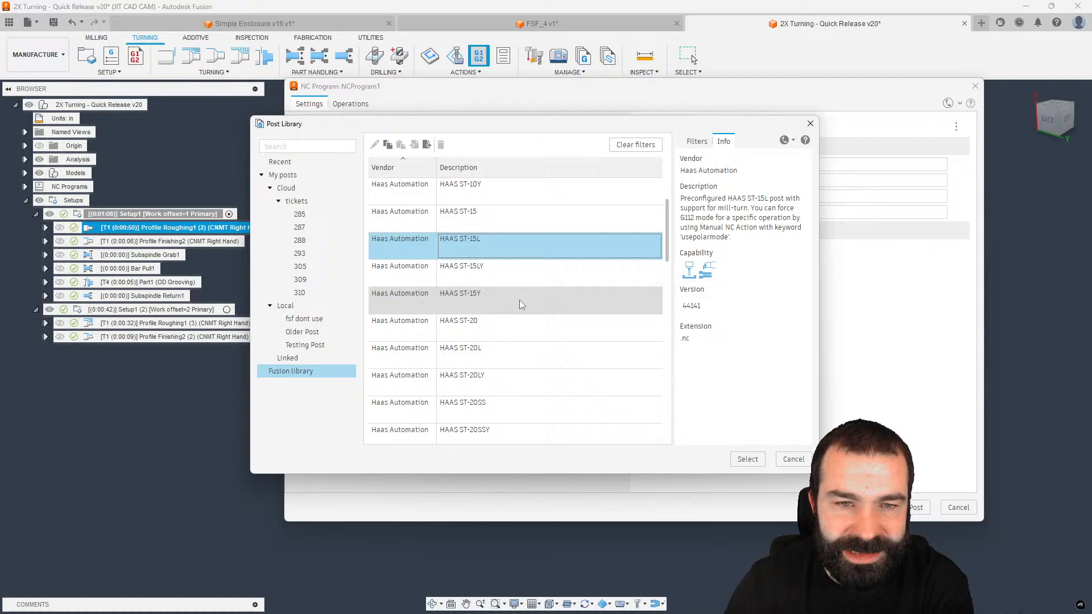
pyautogui.click(482, 221)
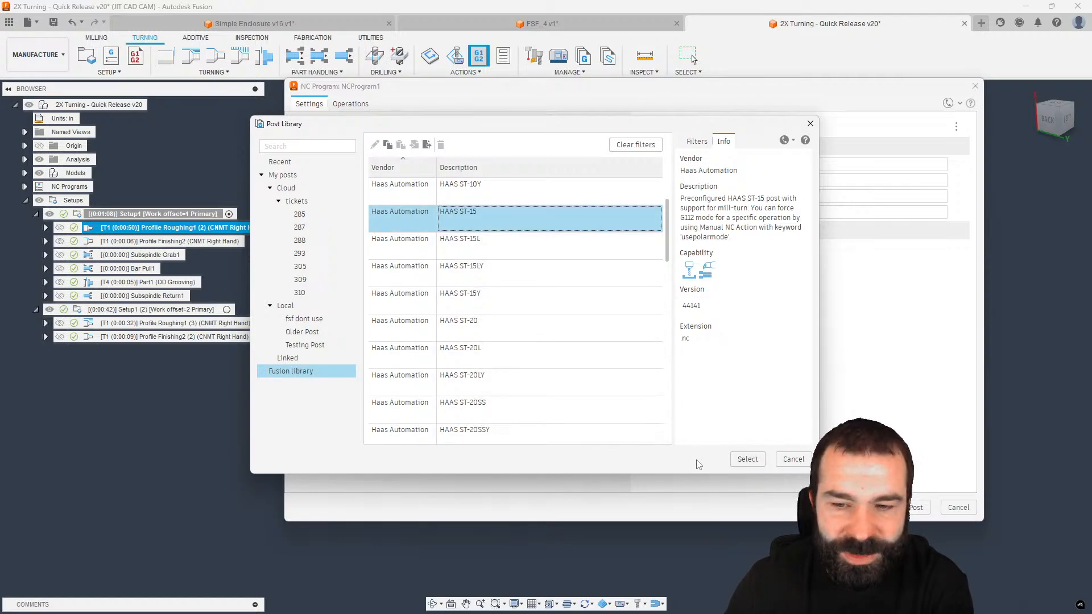
pyautogui.click(747, 459)
pyautogui.click(635, 291)
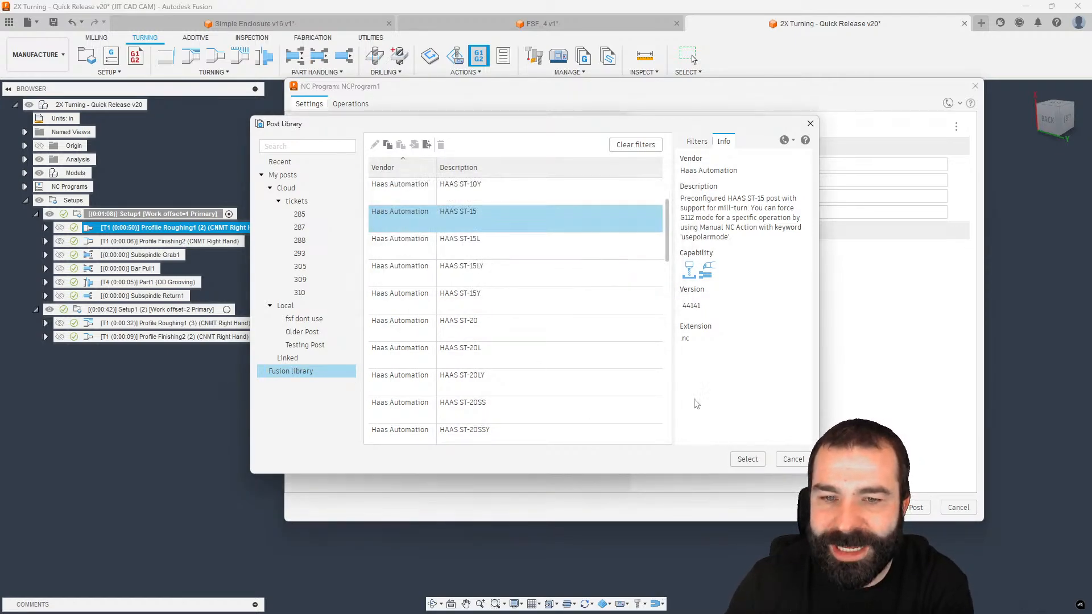
pyautogui.click(750, 458)
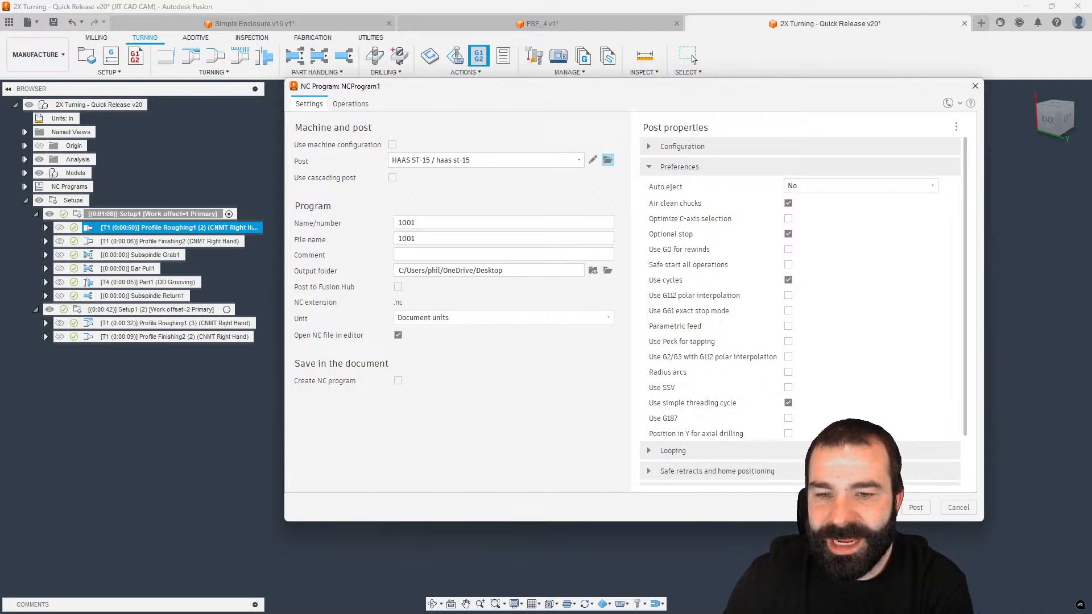
# Step: Post program 1001, review the G71 roughing cycle in the generated code, and return to the turning document
pyautogui.click(916, 507)
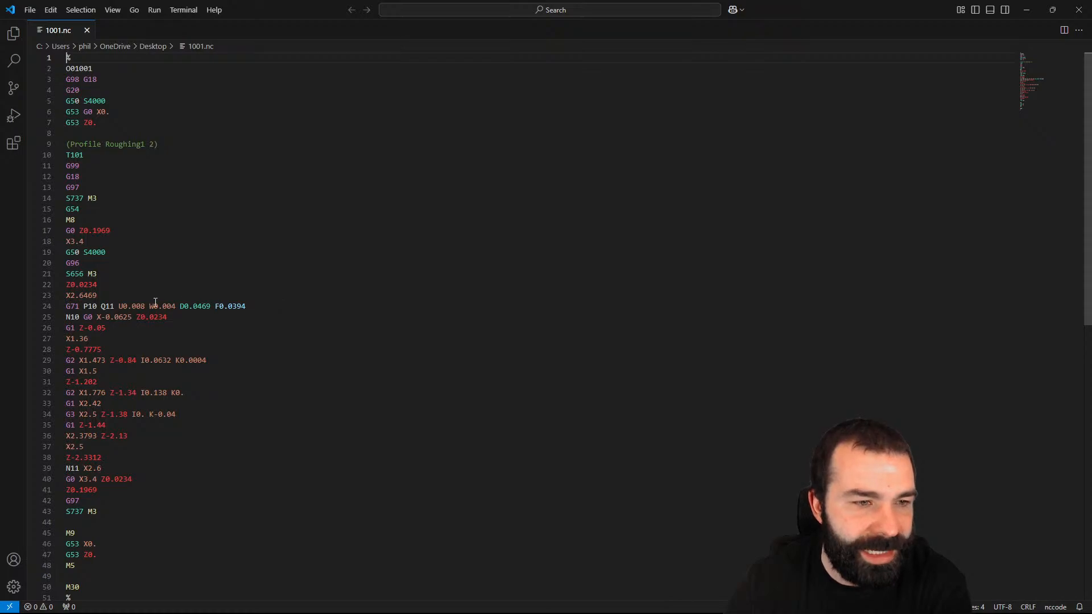
pyautogui.scroll(-1, 106, 236)
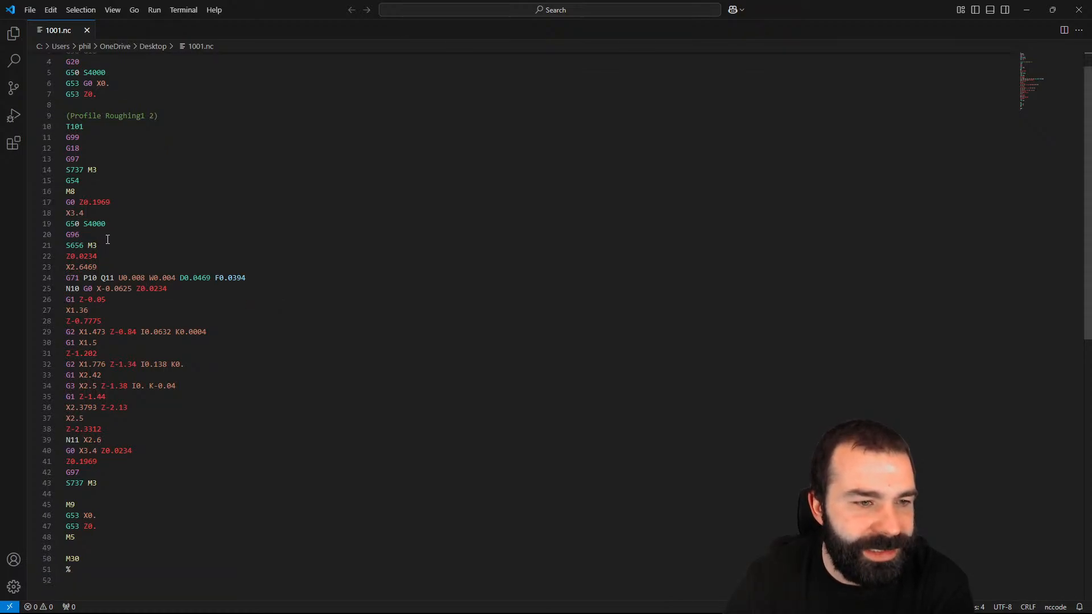
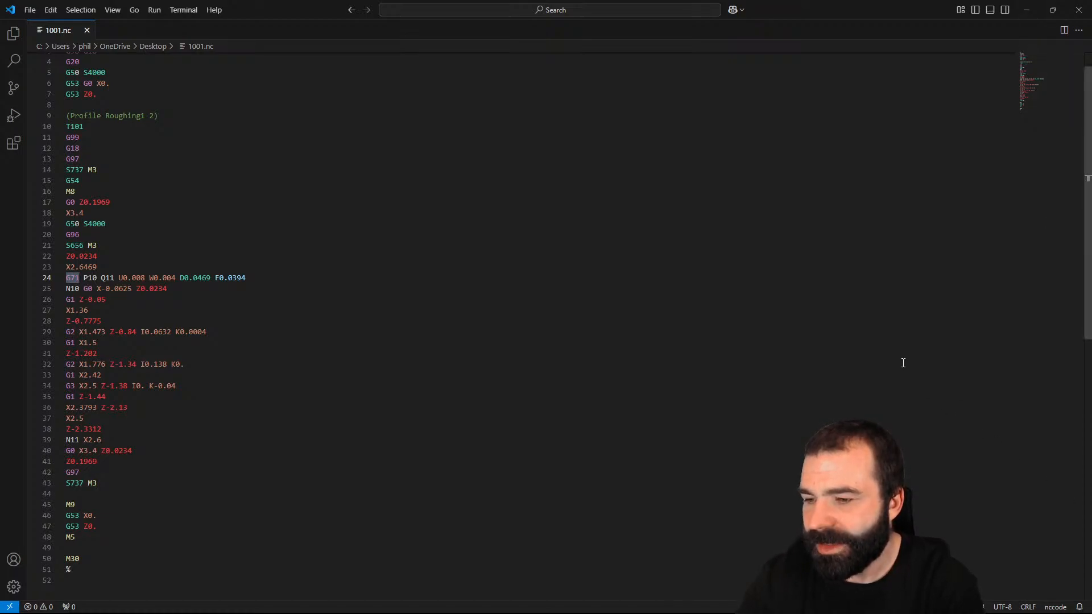
pyautogui.click(1027, 10)
pyautogui.click(360, 359)
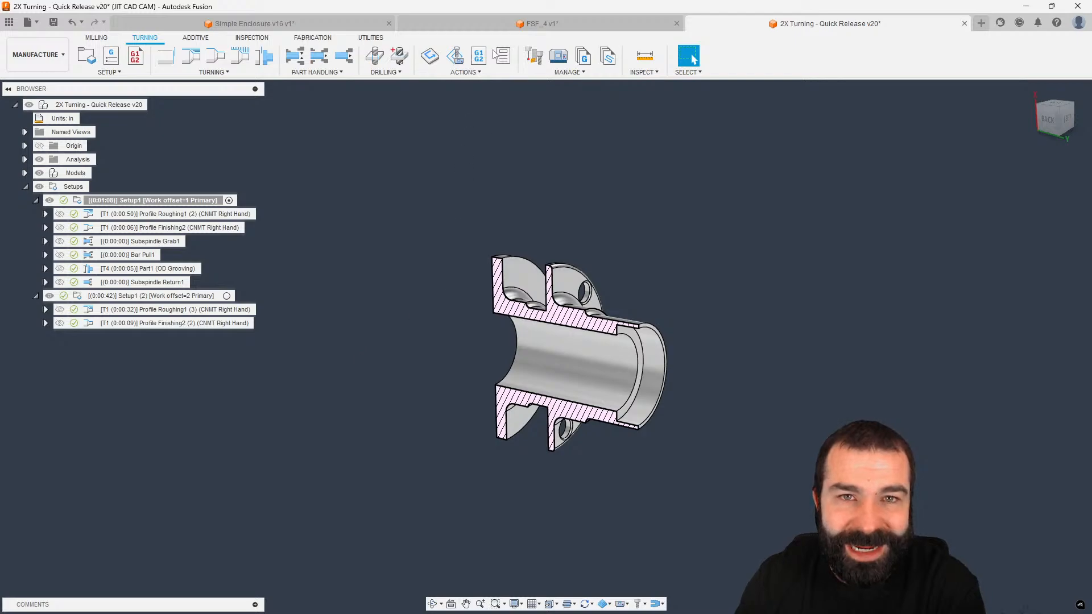
# Step: Switch back to the FSF_4 document and examine the Pocket1 toolpath around the part from several angles
pyautogui.click(505, 28)
pyautogui.keyDown('shift'); pyautogui.moveTo(468, 353); pyautogui.dragTo(434, 329, button='middle'); pyautogui.keyUp('shift')
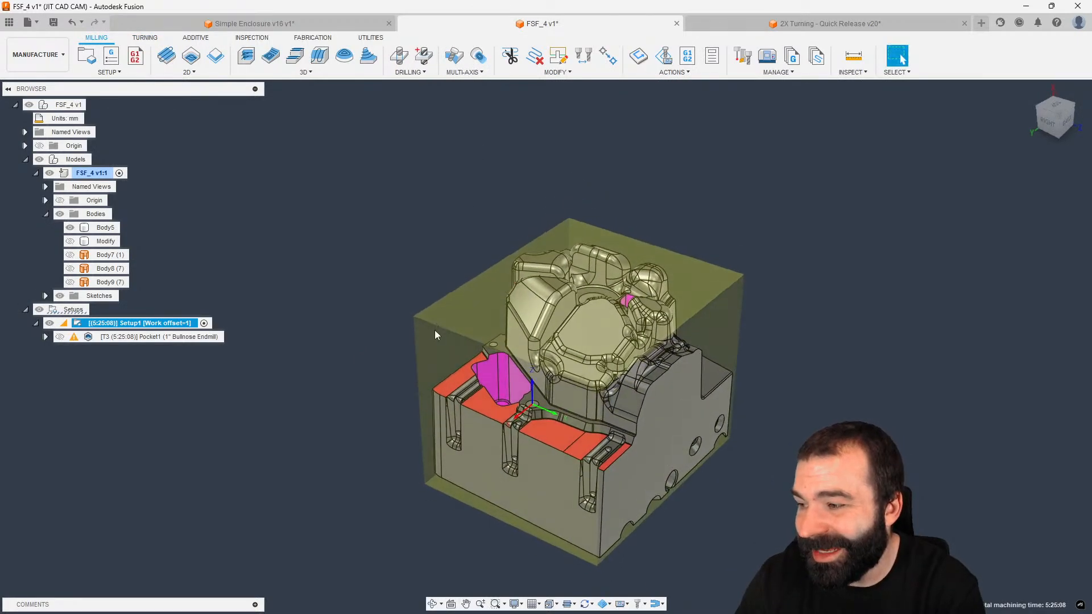
pyautogui.click(173, 339)
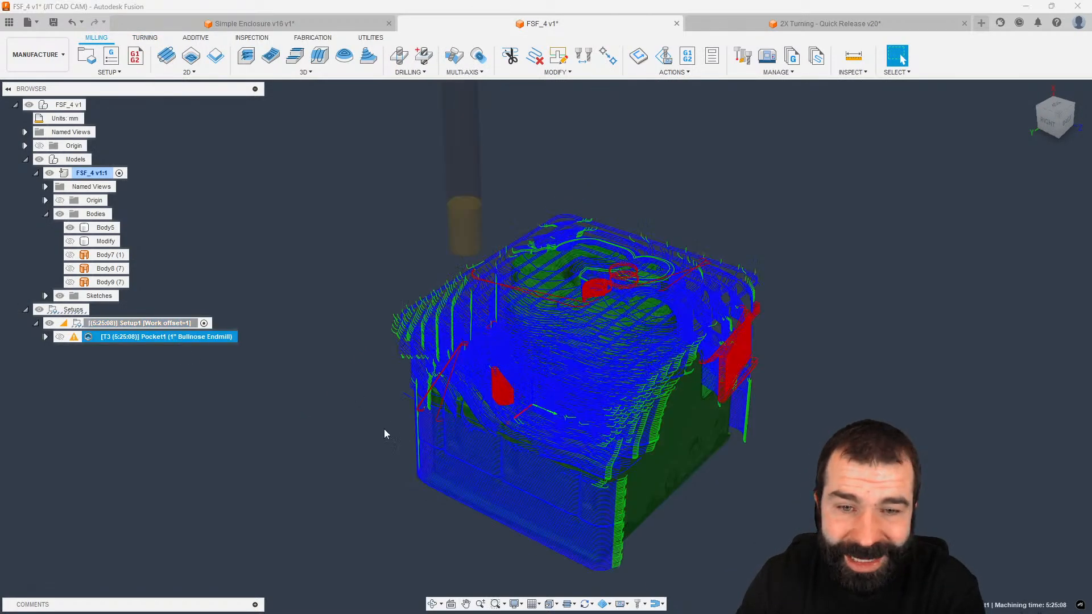
pyautogui.scroll(2, 384, 430)
pyautogui.keyDown('shift'); pyautogui.moveTo(690, 466); pyautogui.dragTo(658, 453, button='middle'); pyautogui.keyUp('shift')
pyautogui.scroll(-2, 340, 466)
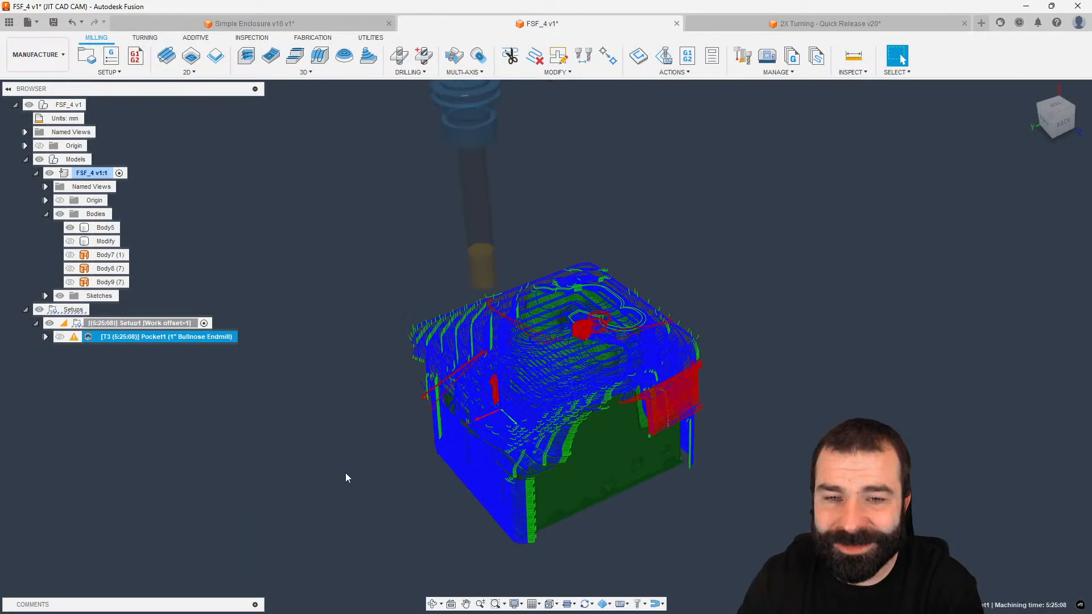
pyautogui.keyDown('shift'); pyautogui.moveTo(346, 477); pyautogui.dragTo(374, 483, button='middle'); pyautogui.keyUp('shift')
pyautogui.click(369, 496)
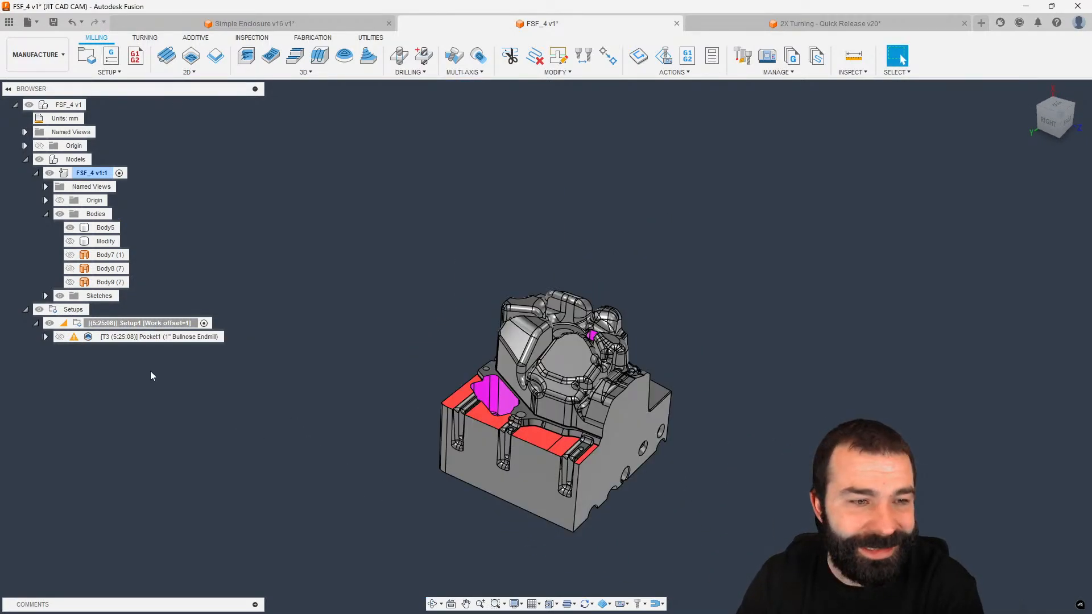
pyautogui.click(124, 337)
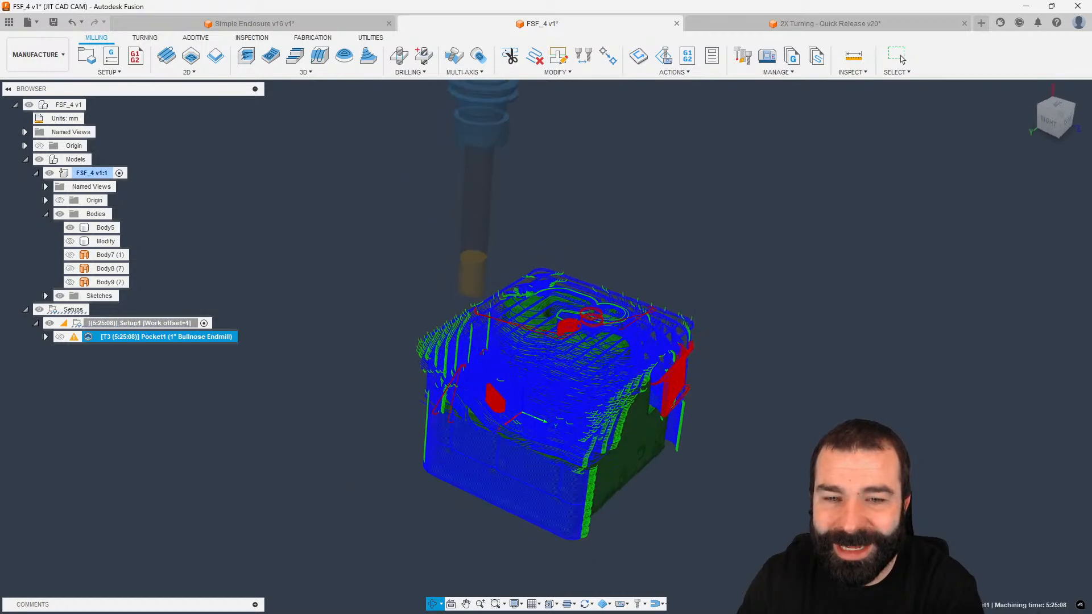
pyautogui.keyDown('shift'); pyautogui.moveTo(351, 456); pyautogui.dragTo(350, 451, button='middle'); pyautogui.keyUp('shift')
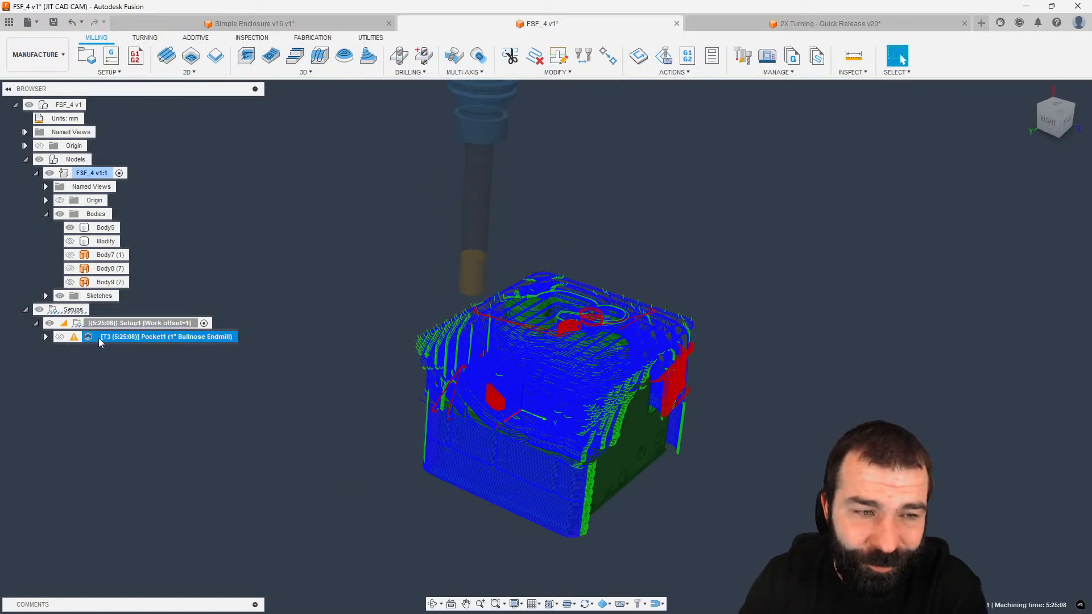
pyautogui.click(280, 247)
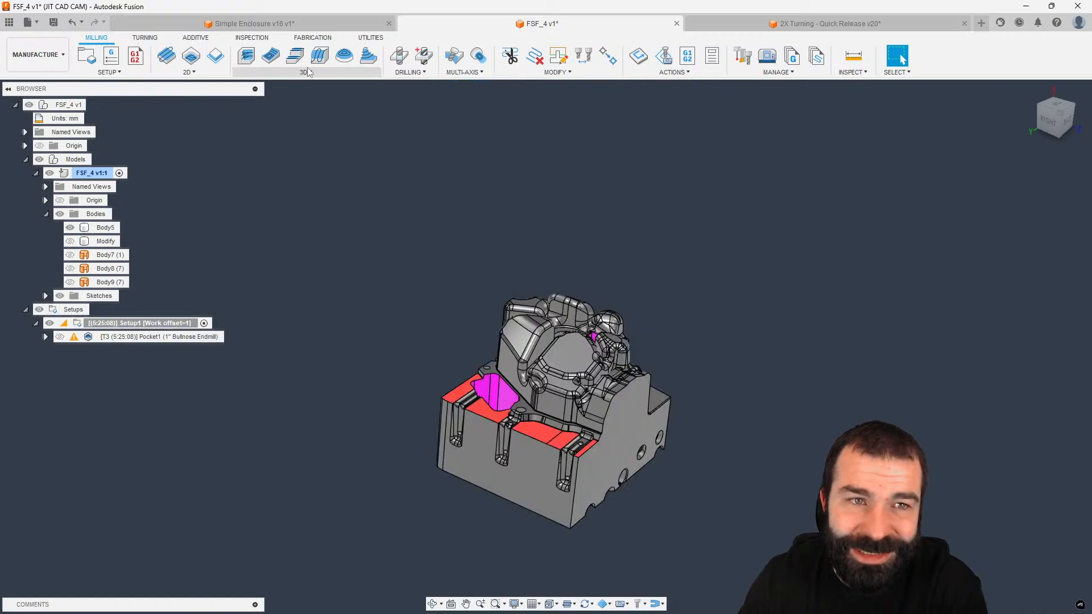
# Step: Create a 3D Adaptive Clearing operation in Setup1 with the 1" bullnose endmill and its default pass settings
pyautogui.click(307, 71)
pyautogui.click(268, 82)
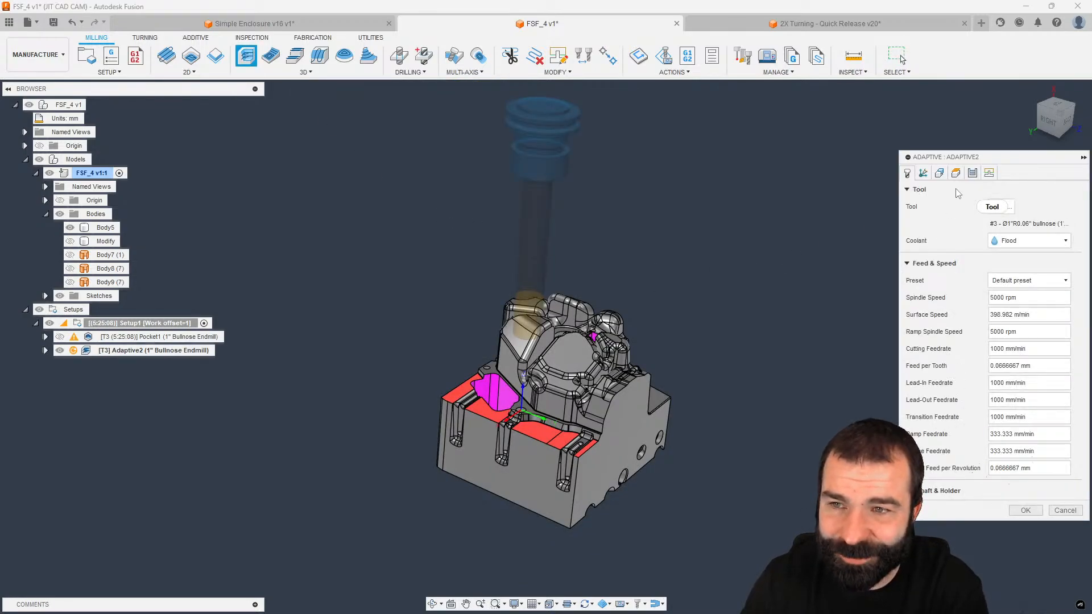
pyautogui.click(972, 172)
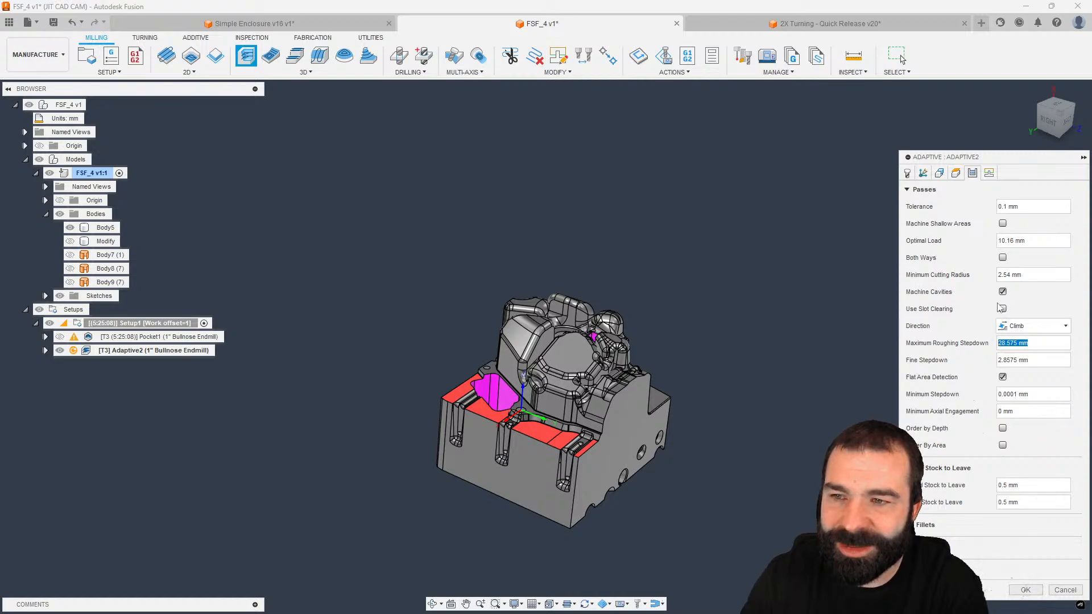
pyautogui.moveTo(1041, 240); pyautogui.dragTo(930, 272)
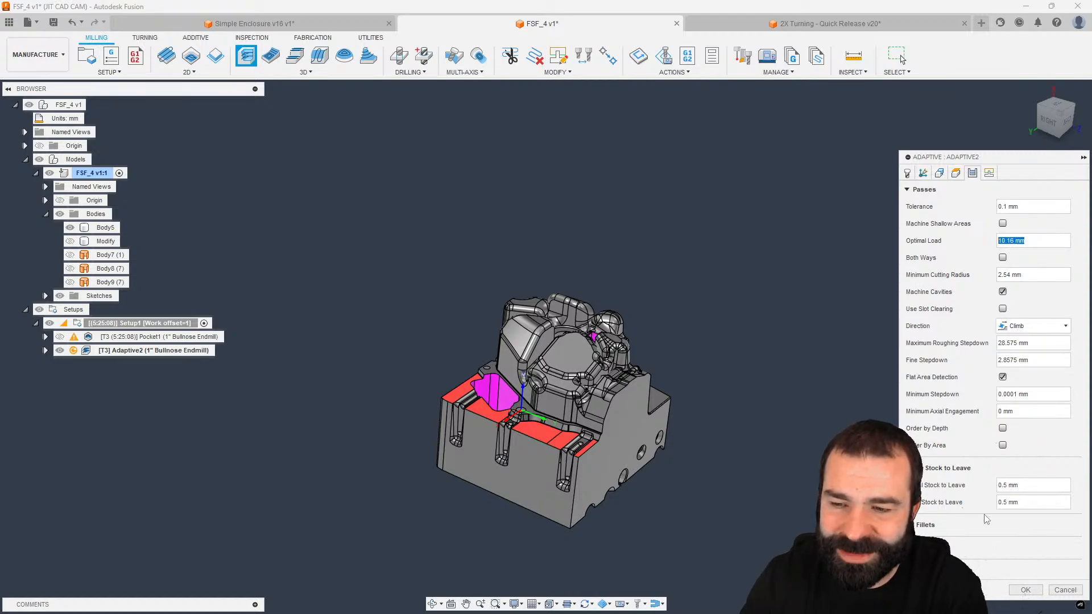
pyautogui.click(1025, 590)
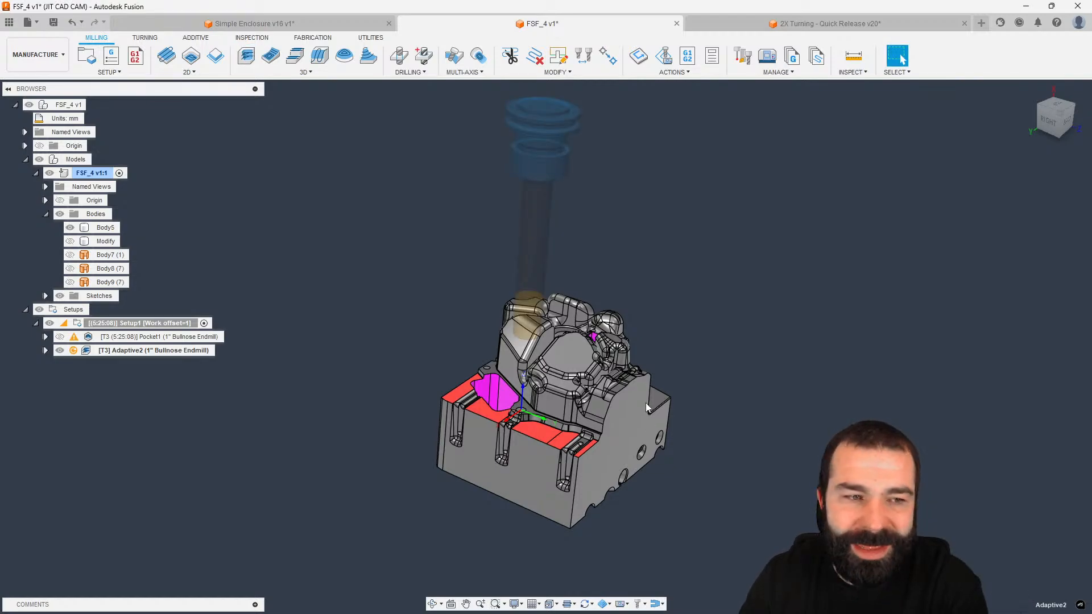
pyautogui.keyDown('shift'); pyautogui.moveTo(632, 403); pyautogui.dragTo(639, 389, button='middle'); pyautogui.keyUp('shift')
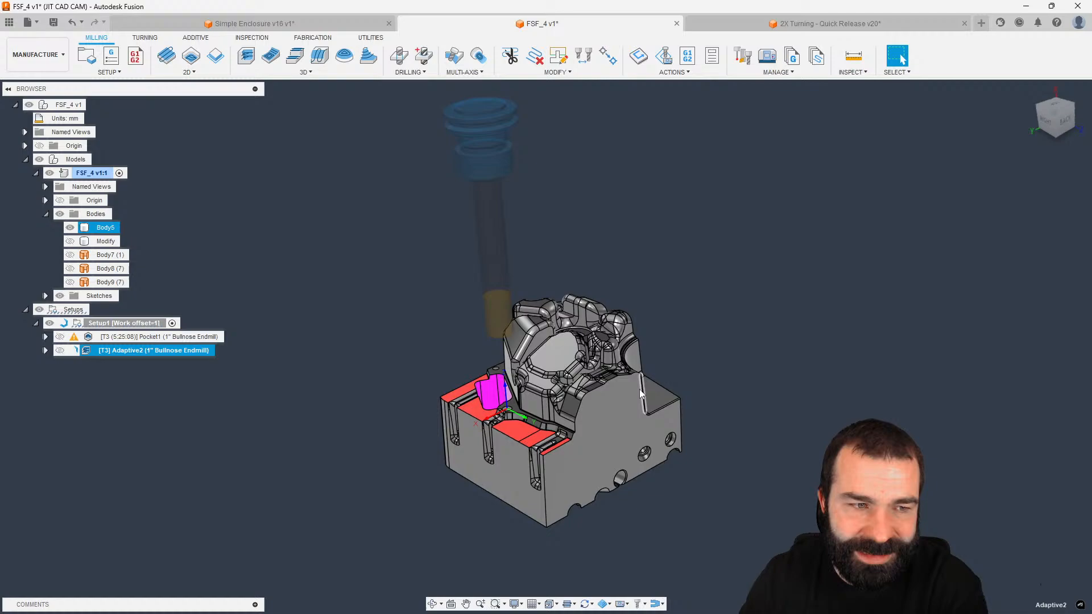
# Step: Edit the adaptive operation's geometry so its stock is defined by the silhouette from setup stock
pyautogui.doubleClick(87, 352)
pyautogui.click(940, 173)
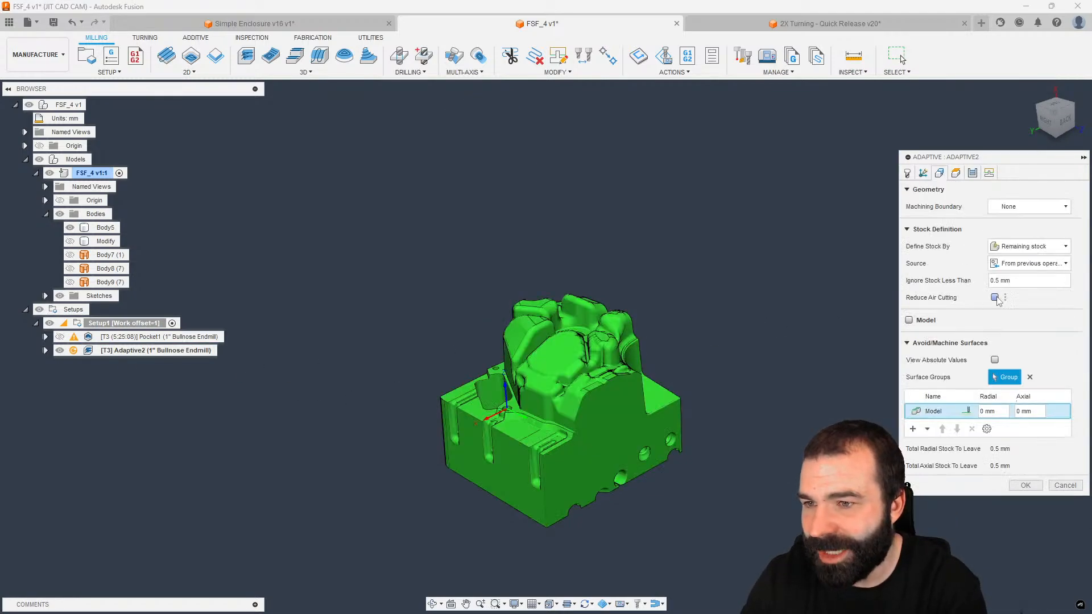
pyautogui.click(1030, 246)
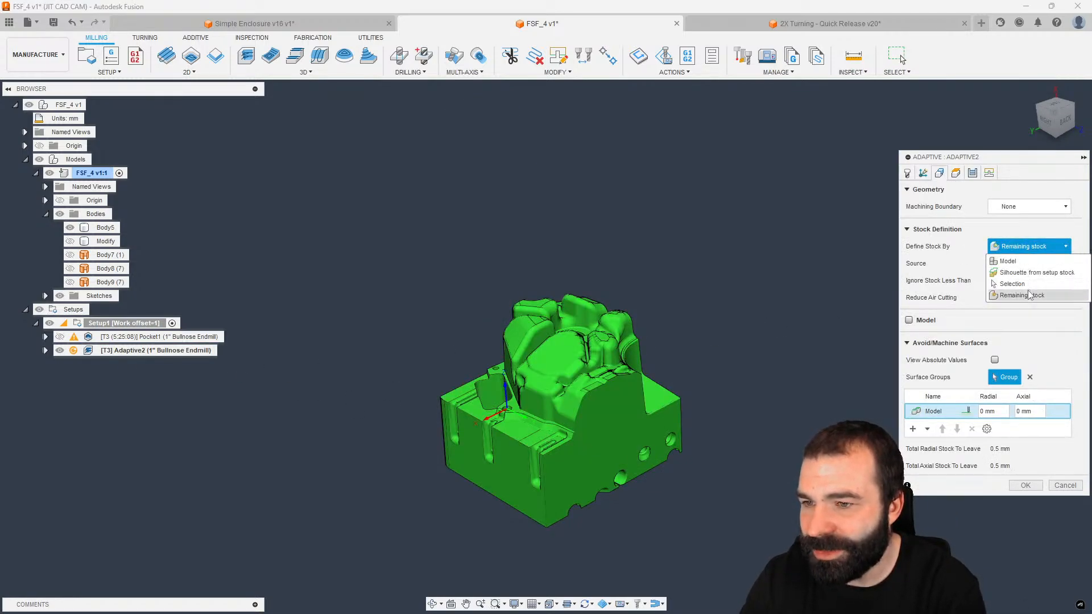
pyautogui.click(932, 297)
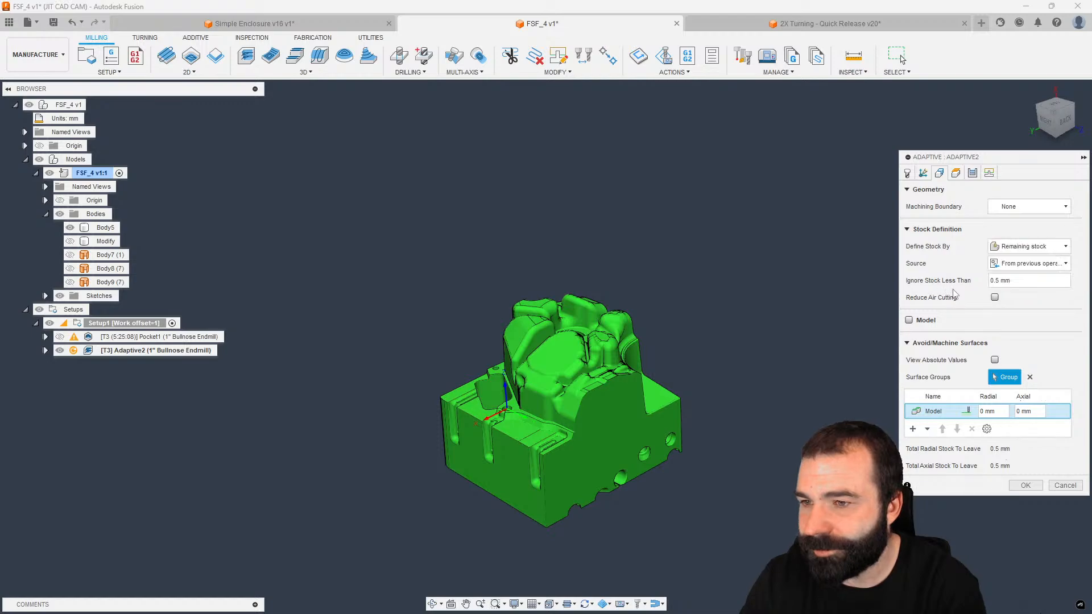
pyautogui.click(1017, 250)
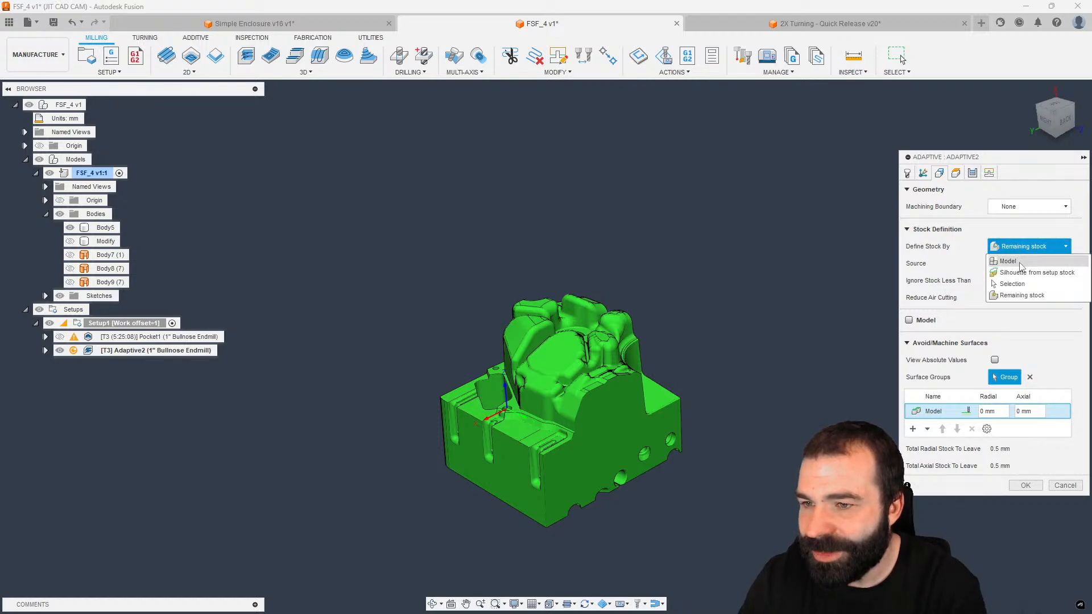
pyautogui.click(1013, 283)
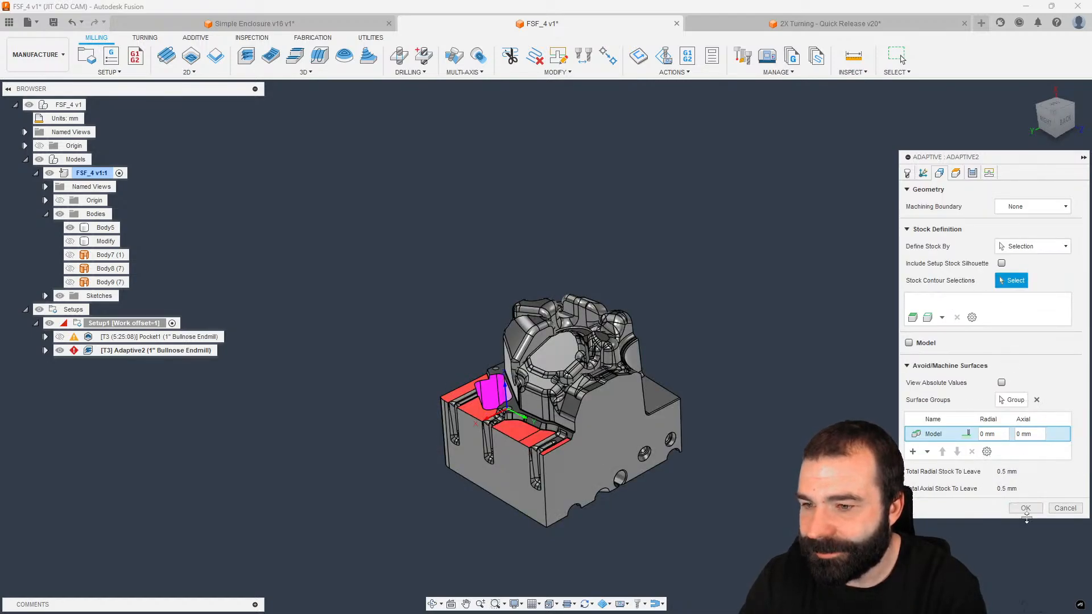
pyautogui.click(1033, 246)
pyautogui.click(1018, 296)
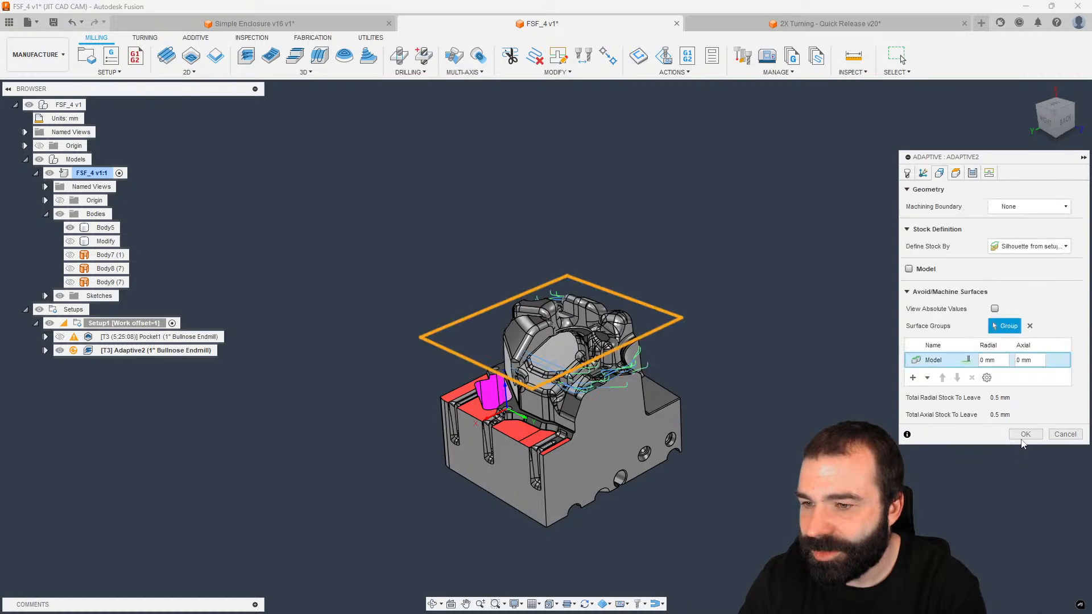
# Step: Expand the Pocket1 and adaptive operations to compare their toolpath data sizes, and view the adaptive toolpath around the part
pyautogui.moveTo(393, 468); pyautogui.dragTo(518, 442, button='middle')
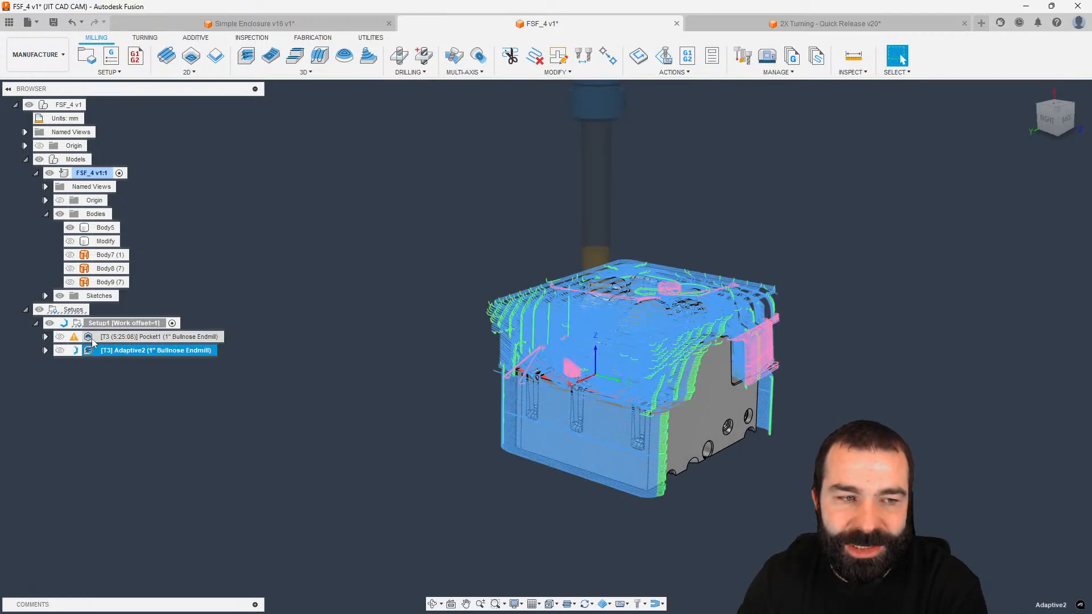
pyautogui.click(46, 336)
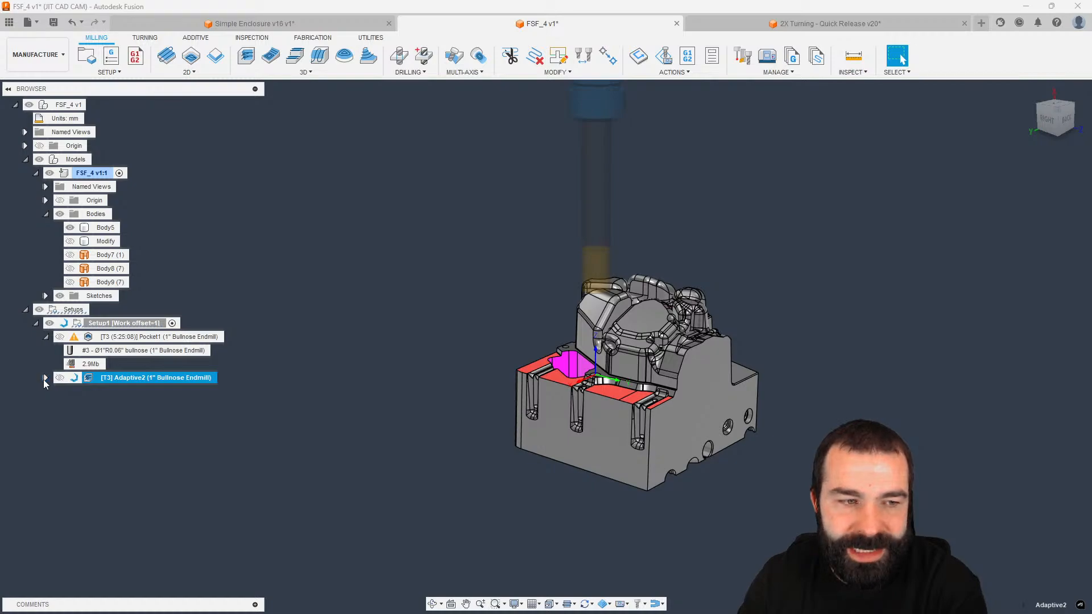
pyautogui.click(45, 378)
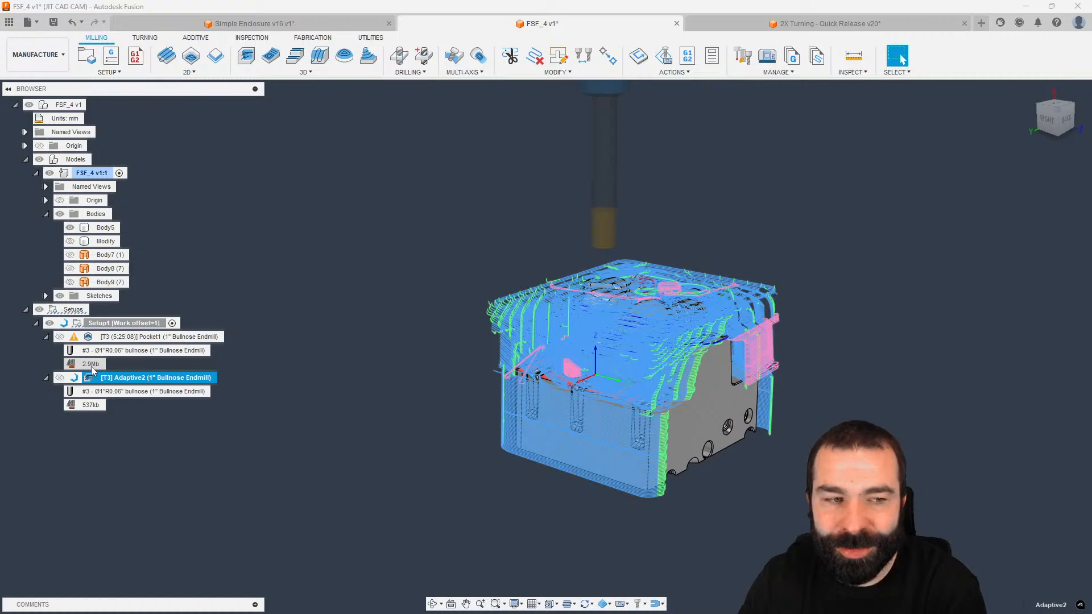
pyautogui.click(92, 405)
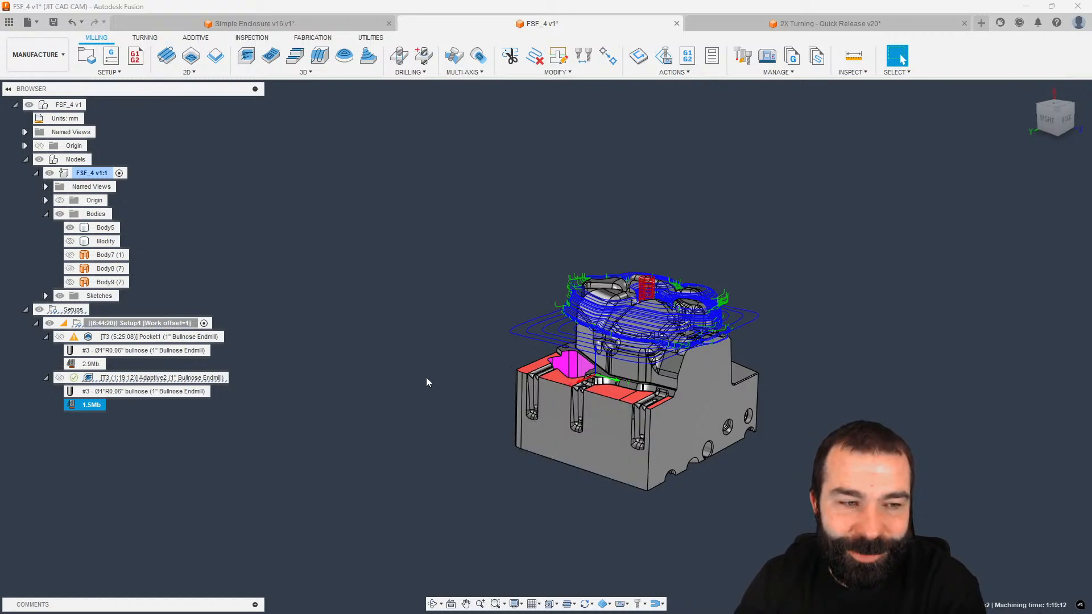
pyautogui.click(496, 389)
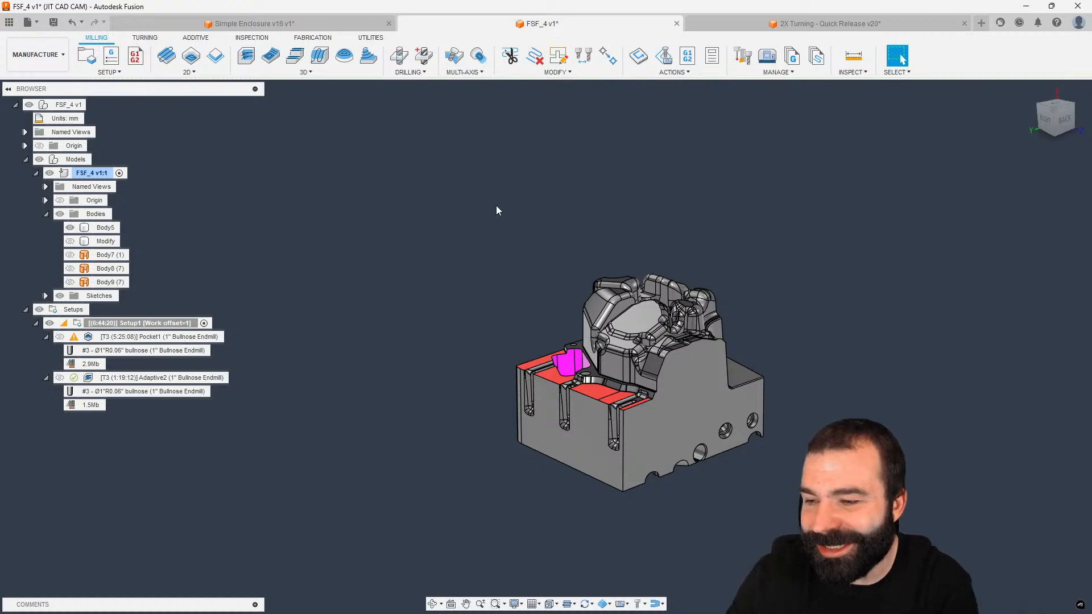
pyautogui.click(176, 377)
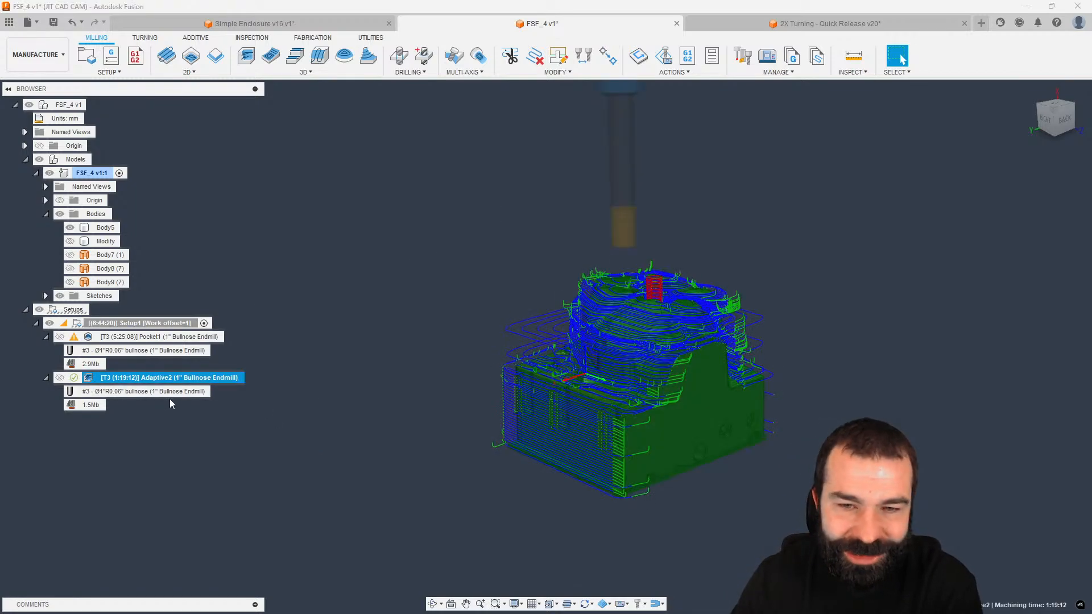
pyautogui.scroll(2, 533, 421)
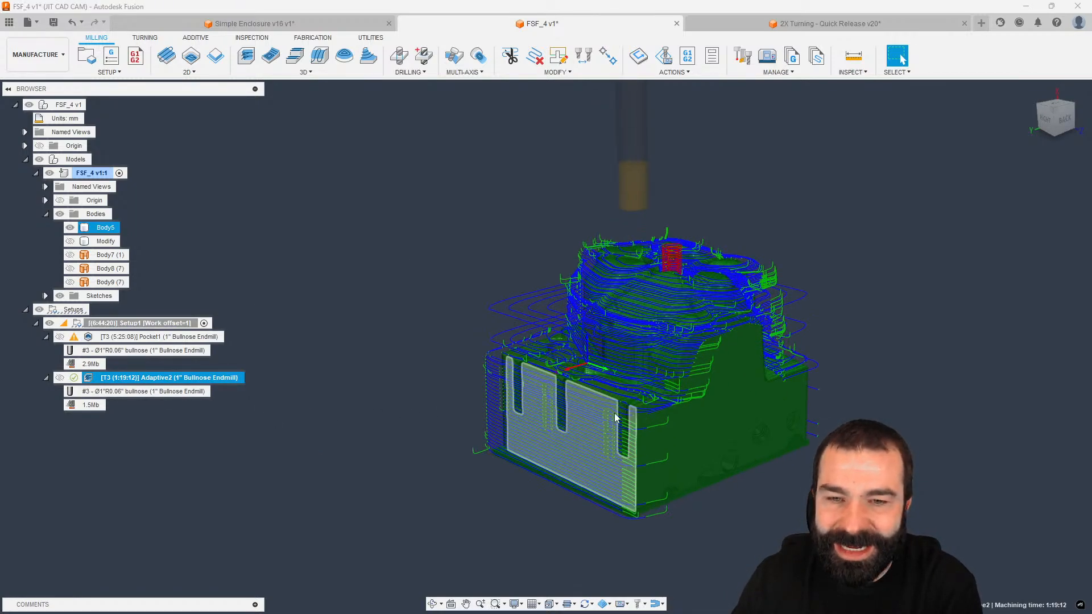
# Step: Check the generation logs of the adaptive operation and Pocket1 to compare their calculation times
pyautogui.rightClick(138, 379)
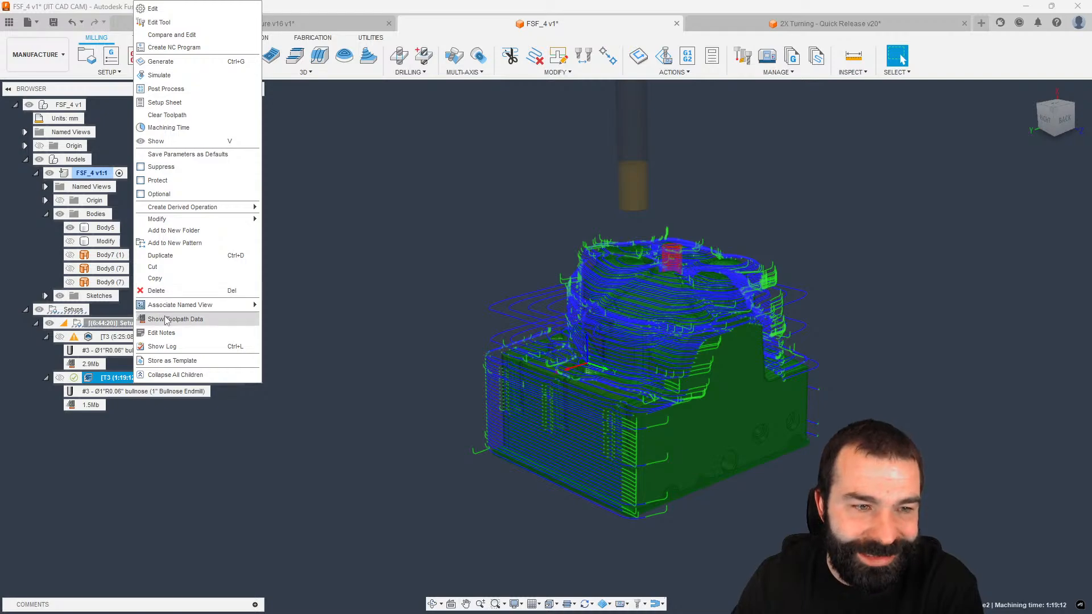
pyautogui.click(181, 346)
pyautogui.moveTo(545, 198); pyautogui.dragTo(576, 194)
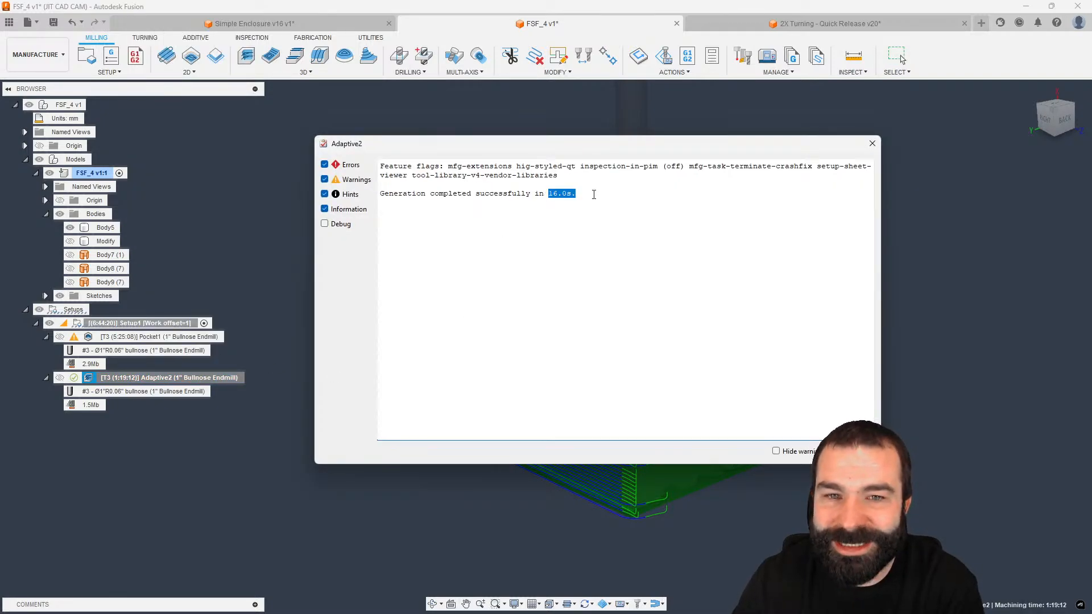
pyautogui.click(872, 143)
pyautogui.rightClick(177, 336)
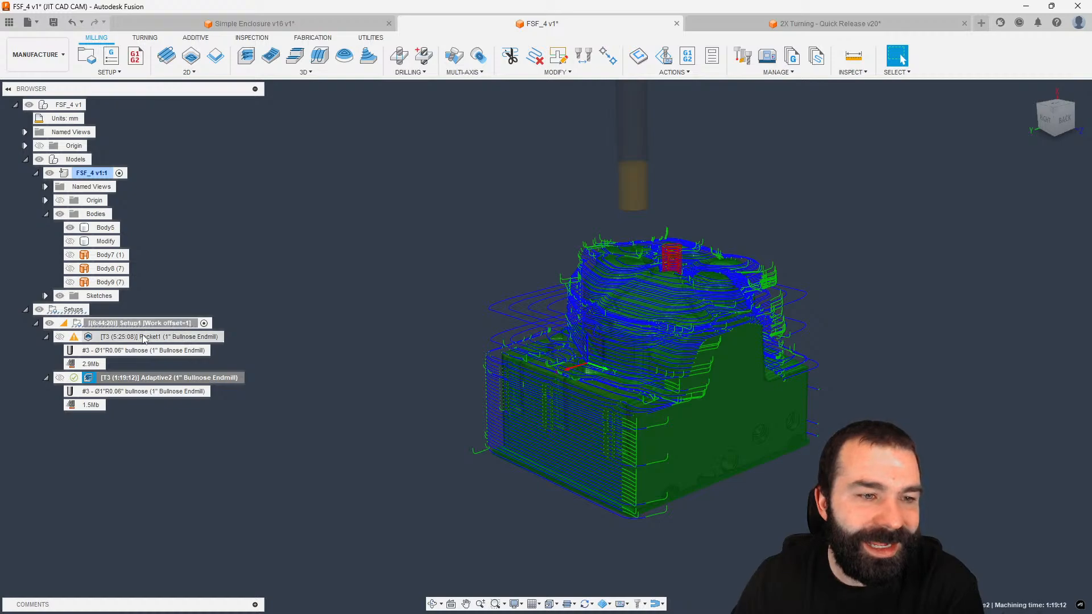
pyautogui.click(221, 349)
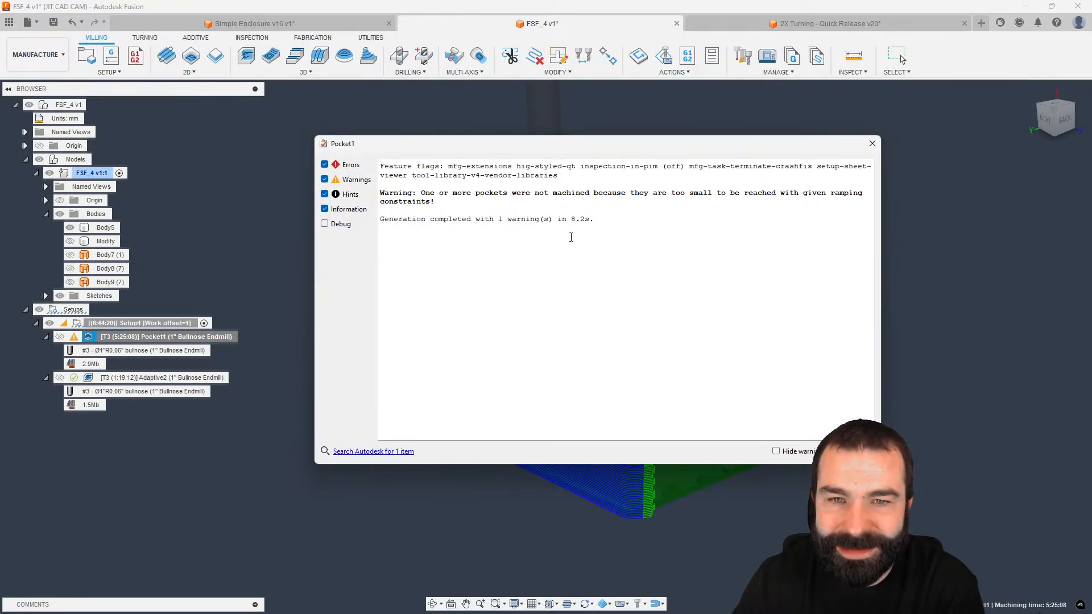
pyautogui.click(872, 144)
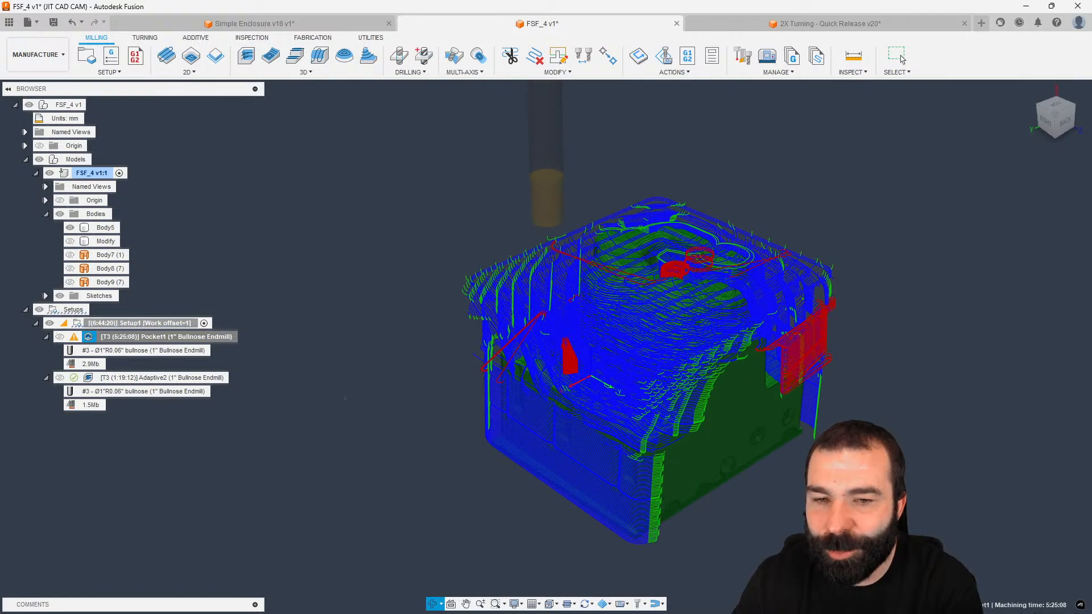
# Step: Turn on the display of toolpath points while the Pocket1 toolpath is shown
pyautogui.click(348, 411)
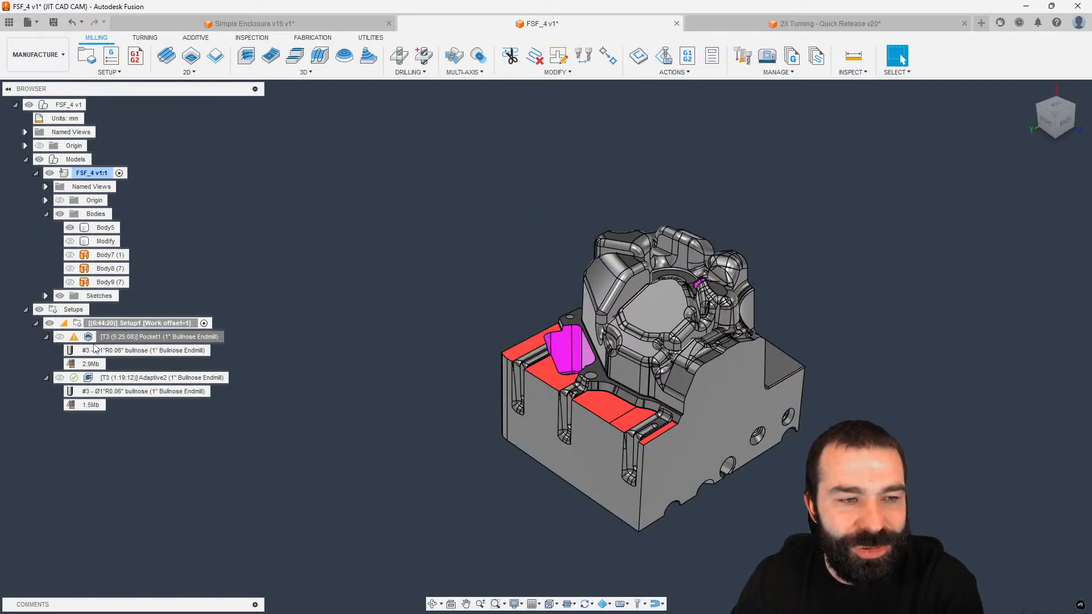
pyautogui.doubleClick(122, 338)
pyautogui.click(567, 604)
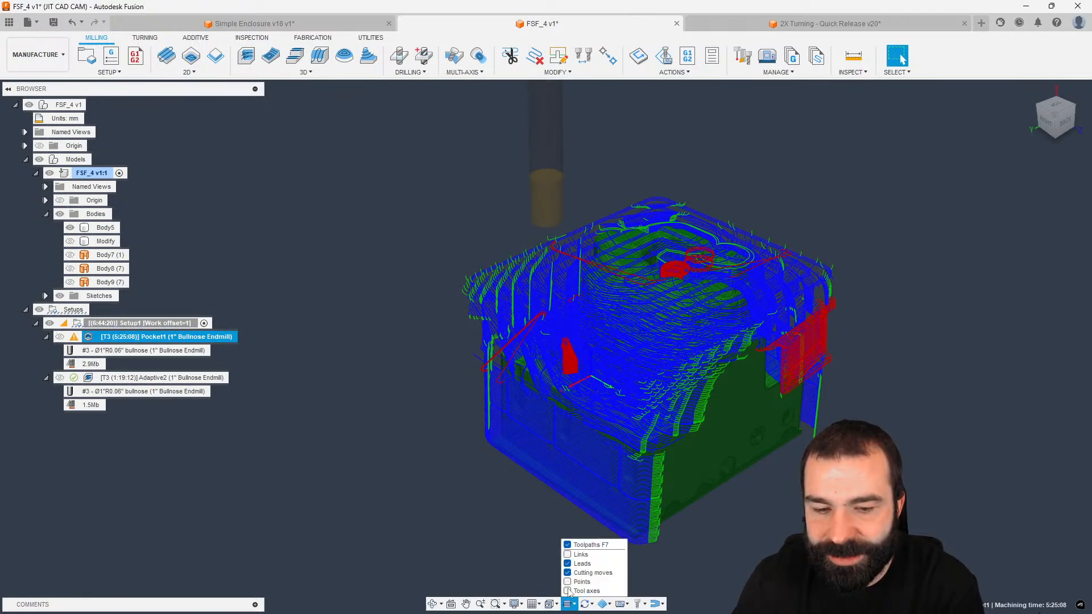
pyautogui.click(569, 583)
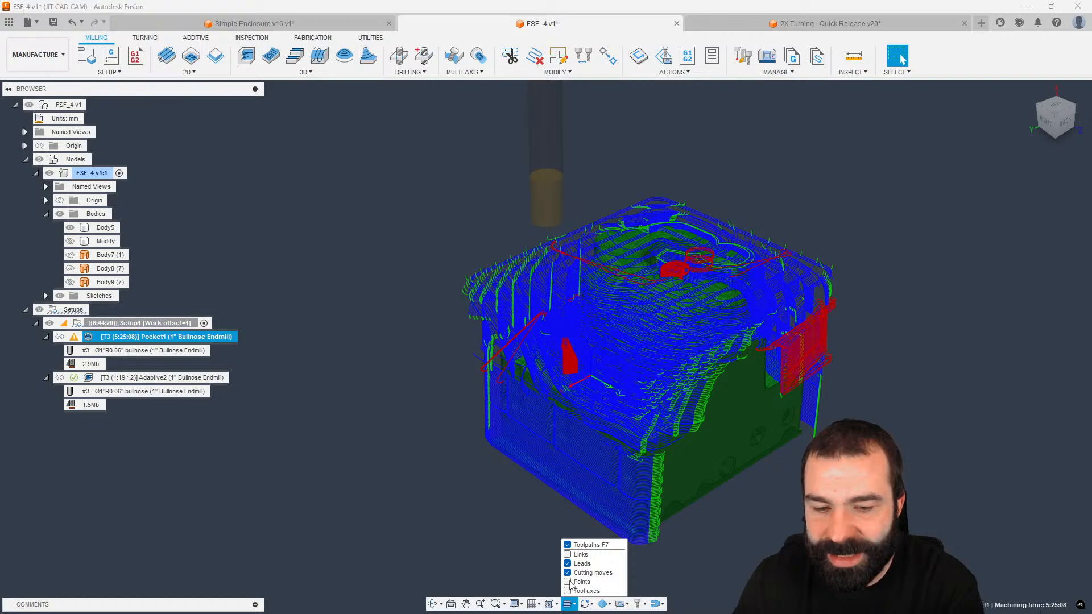
pyautogui.keyDown('shift'); pyautogui.moveTo(532, 546); pyautogui.dragTo(454, 494, button='middle'); pyautogui.keyUp('shift')
pyautogui.click(425, 487)
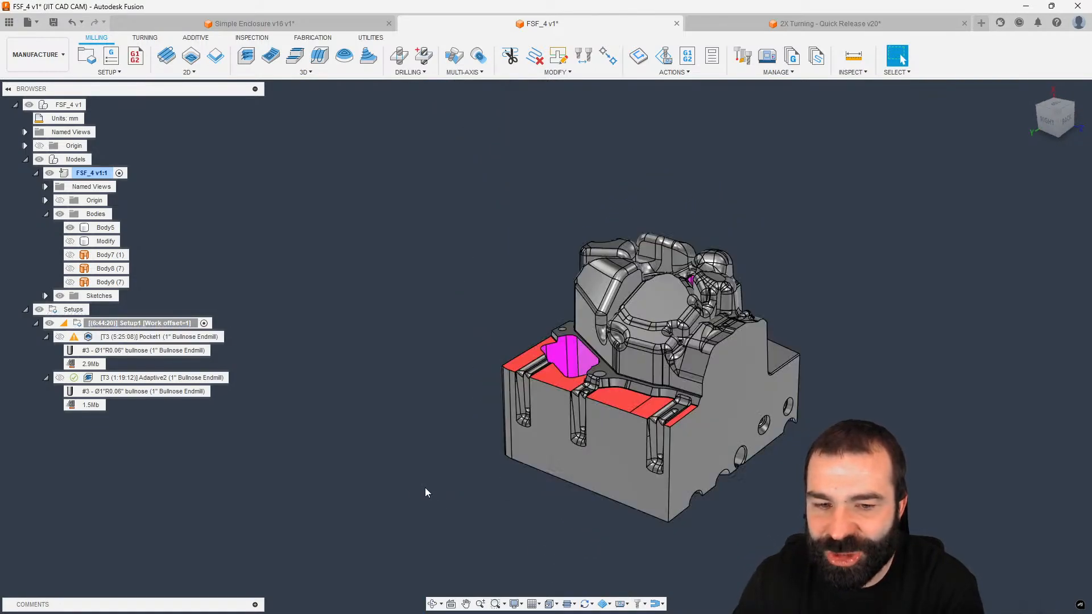
# Step: Examine the point distribution along the adaptive toolpath from several angles and up close
pyautogui.click(169, 377)
pyautogui.keyDown('shift'); pyautogui.moveTo(316, 426); pyautogui.dragTo(480, 419, button='middle'); pyautogui.keyUp('shift')
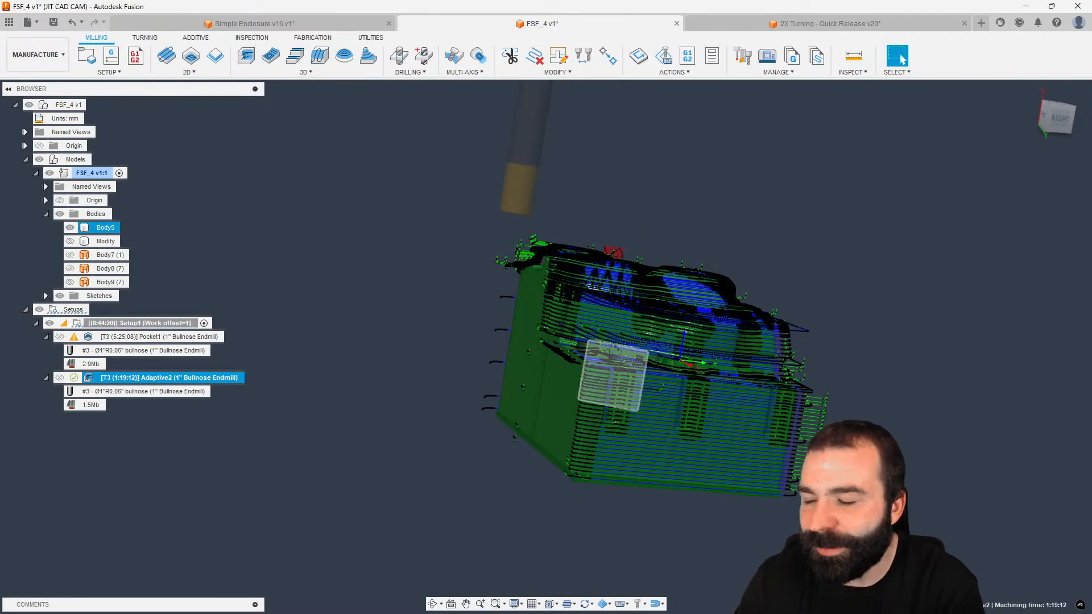
pyautogui.keyDown('shift'); pyautogui.moveTo(618, 357); pyautogui.dragTo(521, 327, button='middle'); pyautogui.keyUp('shift')
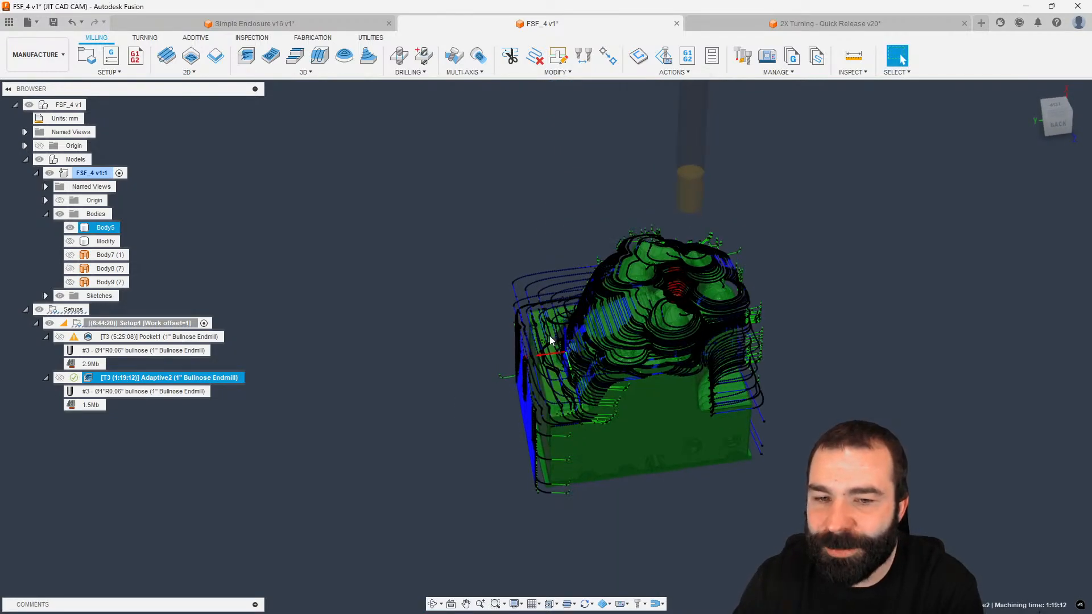
pyautogui.scroll(5, 518, 302)
pyautogui.keyDown('shift'); pyautogui.moveTo(510, 274); pyautogui.dragTo(462, 271, button='middle'); pyautogui.keyUp('shift')
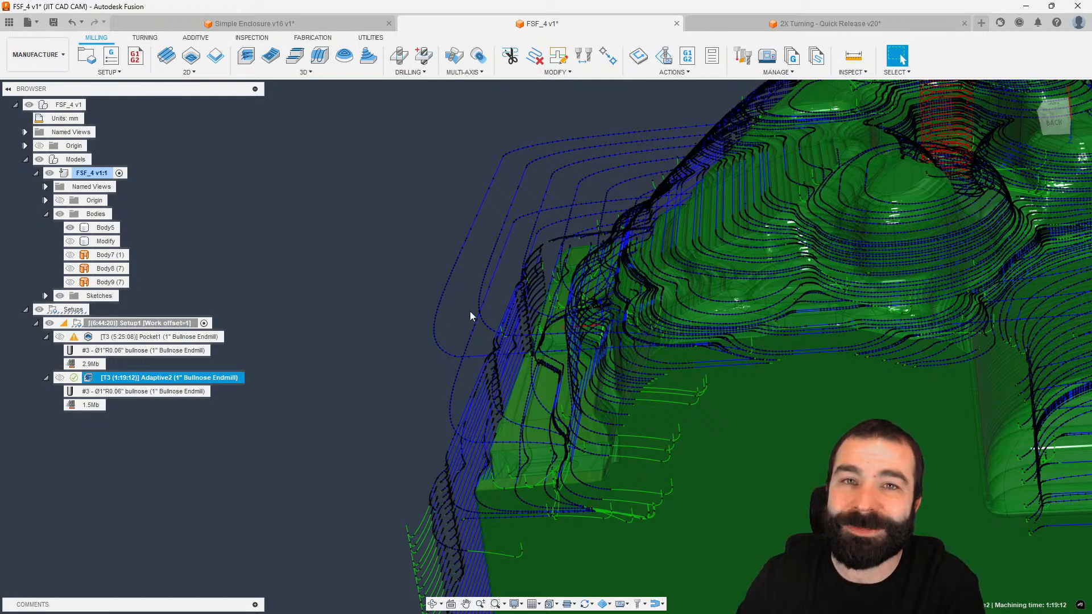
# Step: Examine the point density of the Pocket1 toolpath around the part's outer edge for comparison with the adaptive toolpath
pyautogui.click(103, 338)
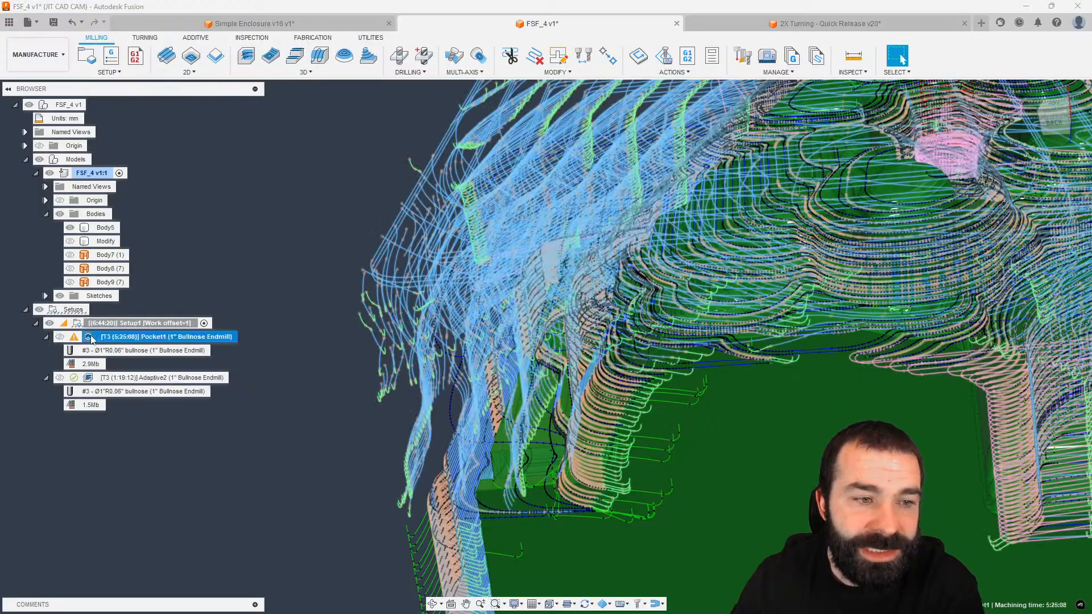
pyautogui.scroll(-3, 419, 370)
pyautogui.keyDown('shift'); pyautogui.moveTo(419, 370); pyautogui.dragTo(468, 373, button='middle'); pyautogui.keyUp('shift')
pyautogui.scroll(3, 364, 317)
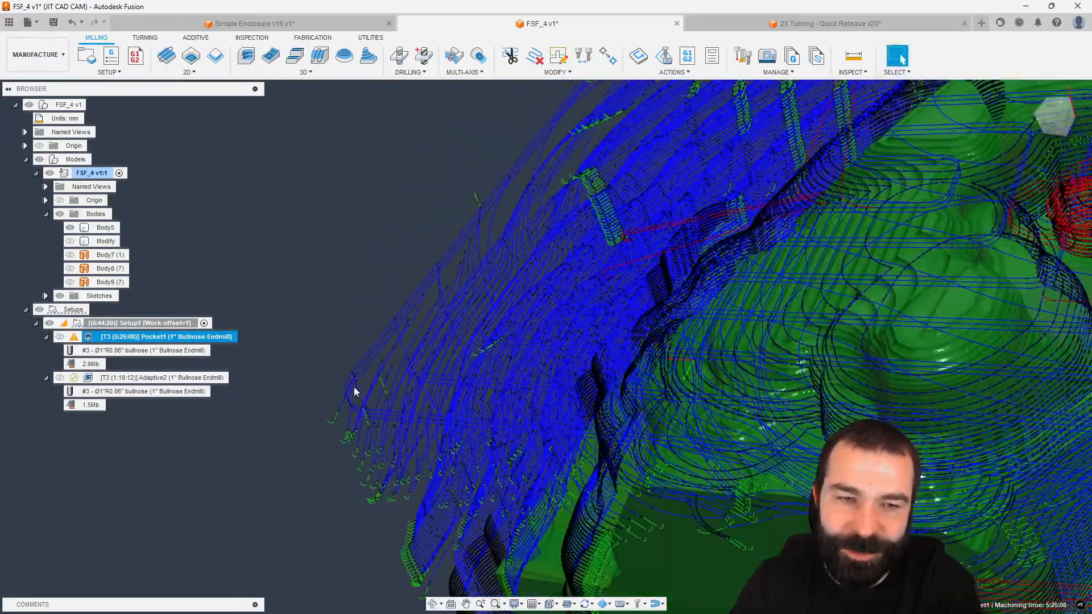
pyautogui.scroll(-3, 350, 398)
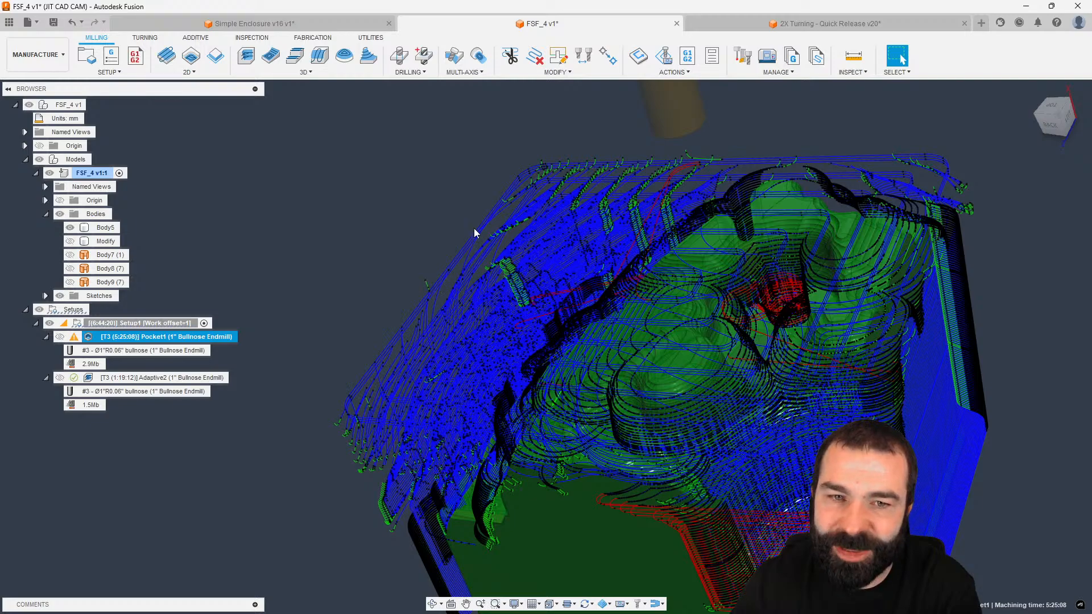
pyautogui.scroll(5, 513, 189)
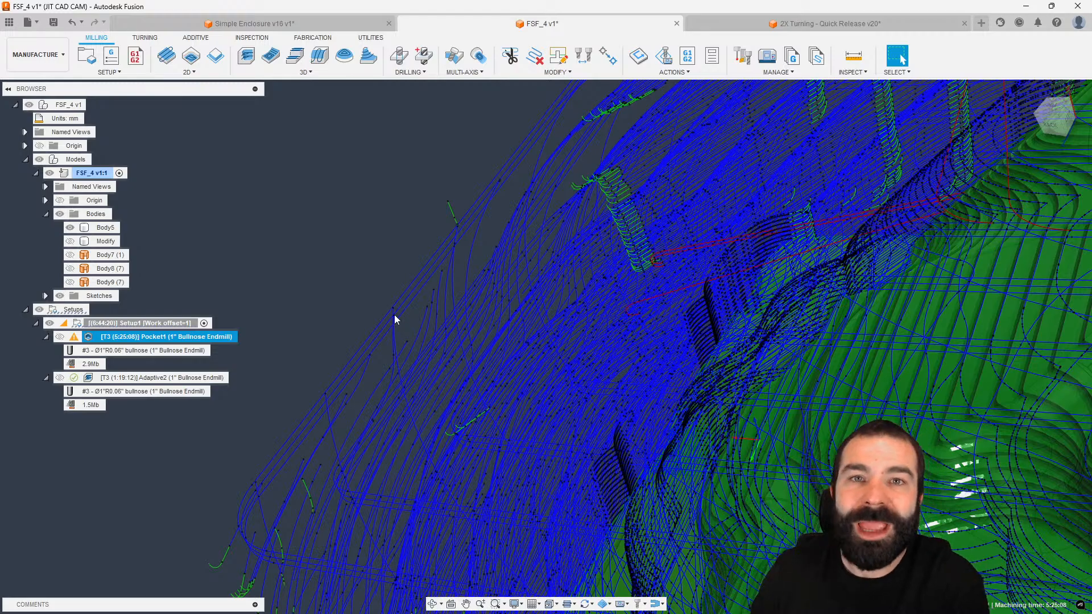
pyautogui.scroll(-8, 434, 310)
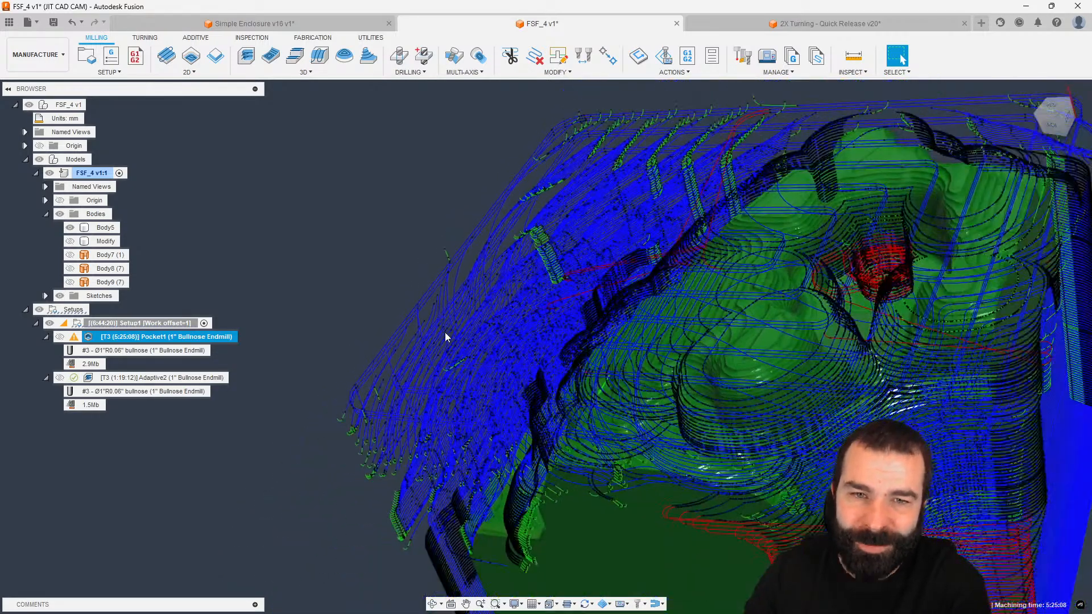
# Step: View the whole Pocket1 toolpath from an angle and clear its selection
pyautogui.keyDown('shift'); pyautogui.moveTo(513, 345); pyautogui.dragTo(559, 391, button='middle'); pyautogui.keyUp('shift')
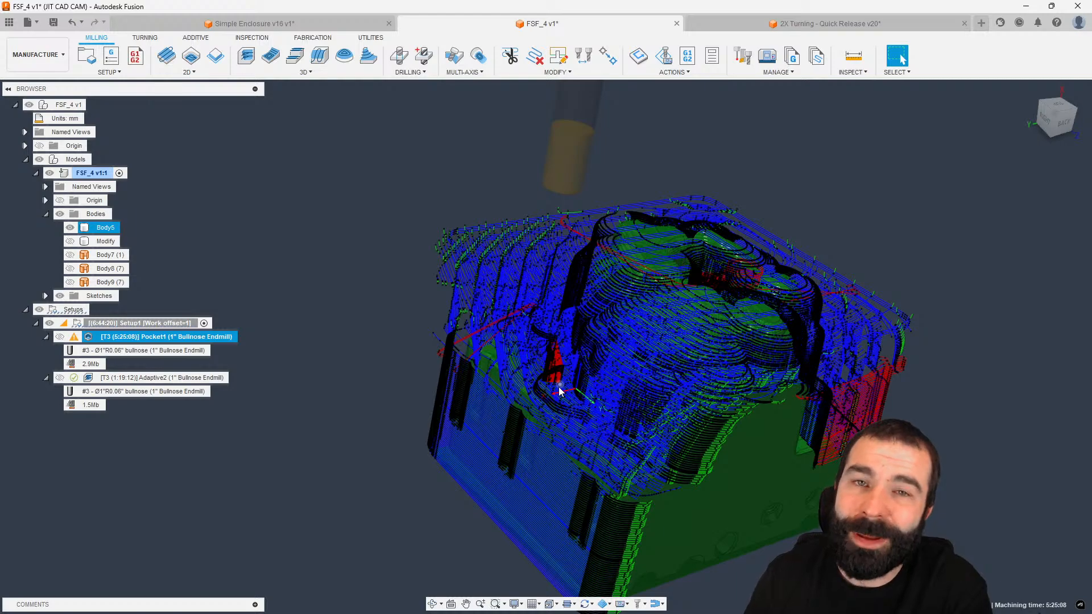
pyautogui.click(358, 336)
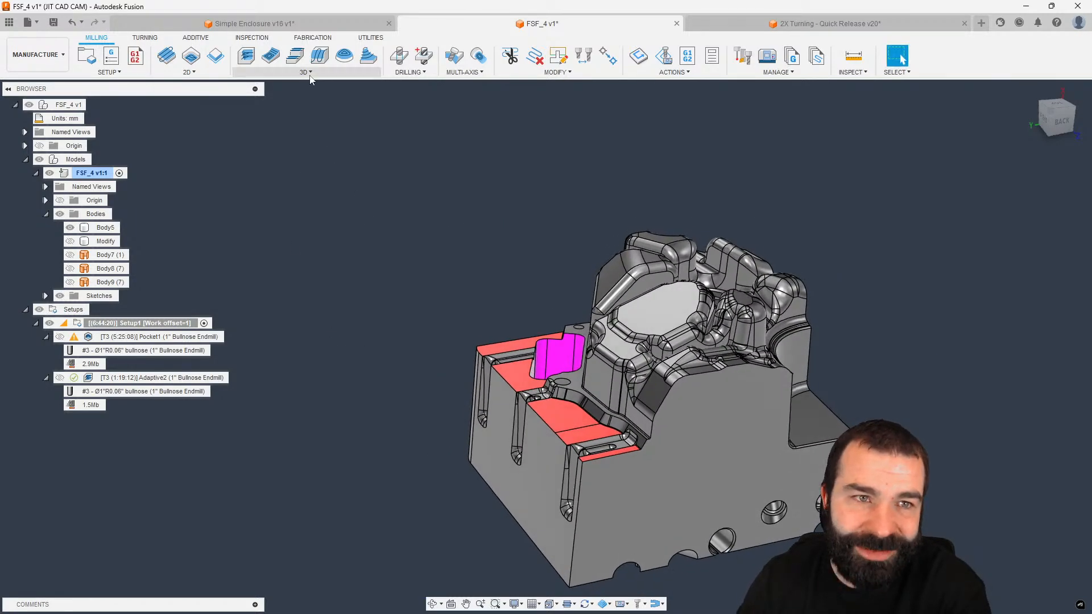
pyautogui.click(306, 71)
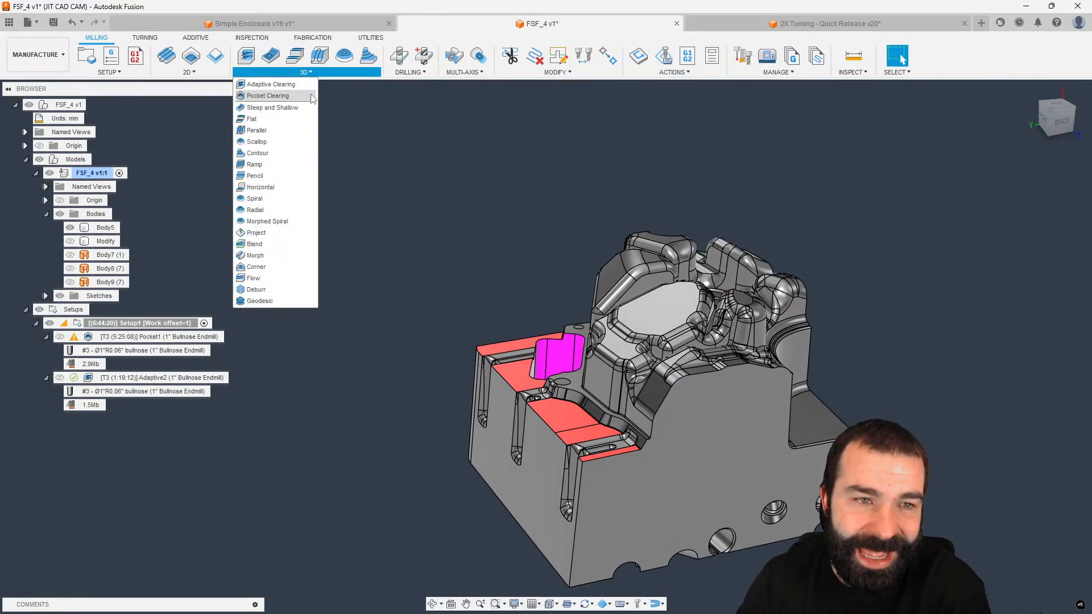
pyautogui.click(284, 138)
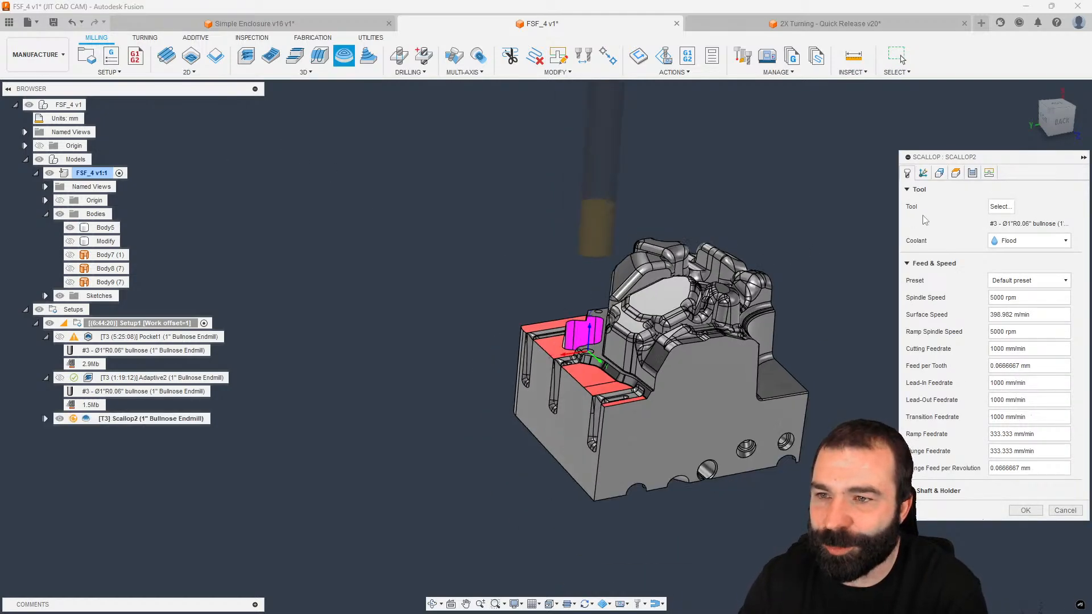
pyautogui.click(1000, 207)
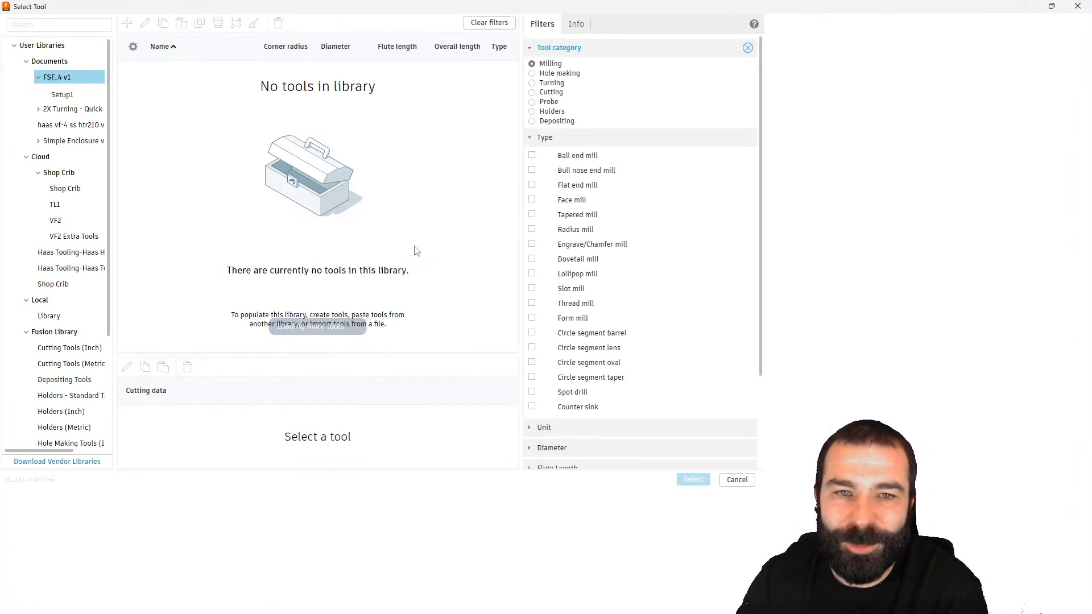
pyautogui.click(219, 118)
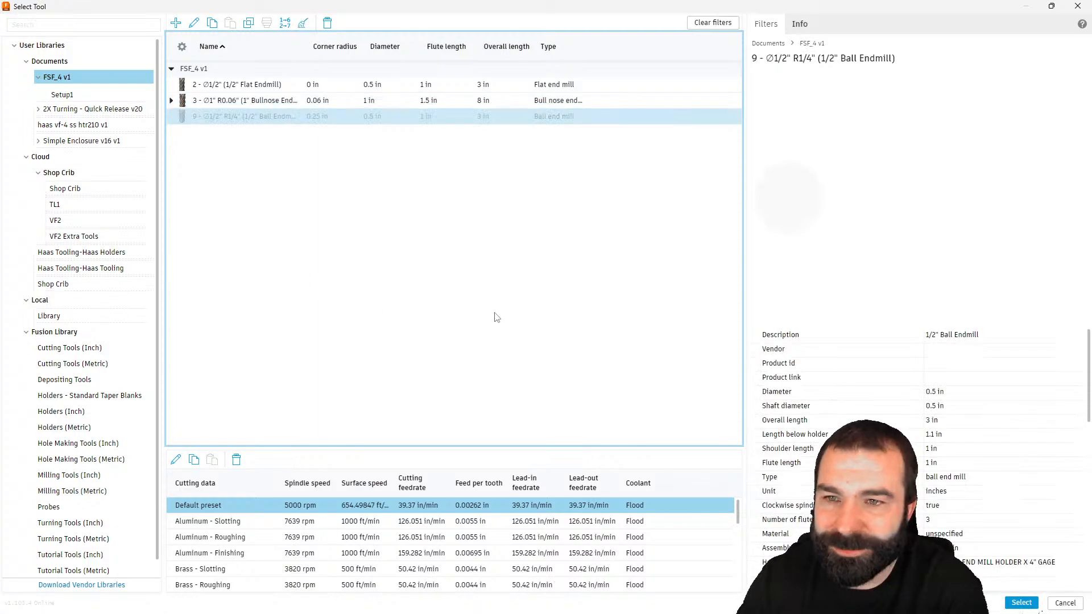
pyautogui.click(1009, 606)
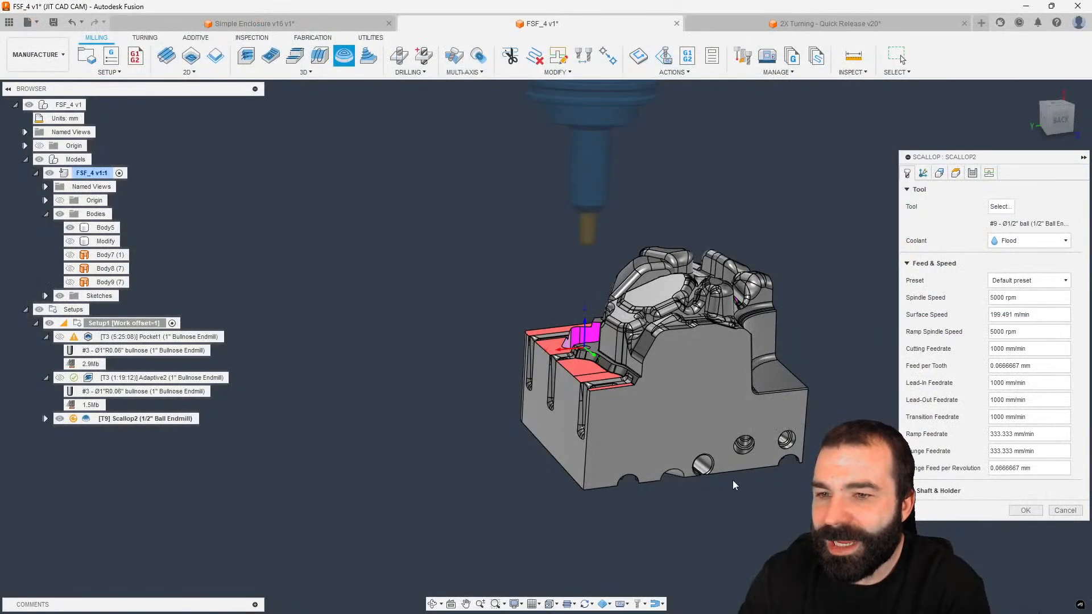
pyautogui.click(972, 173)
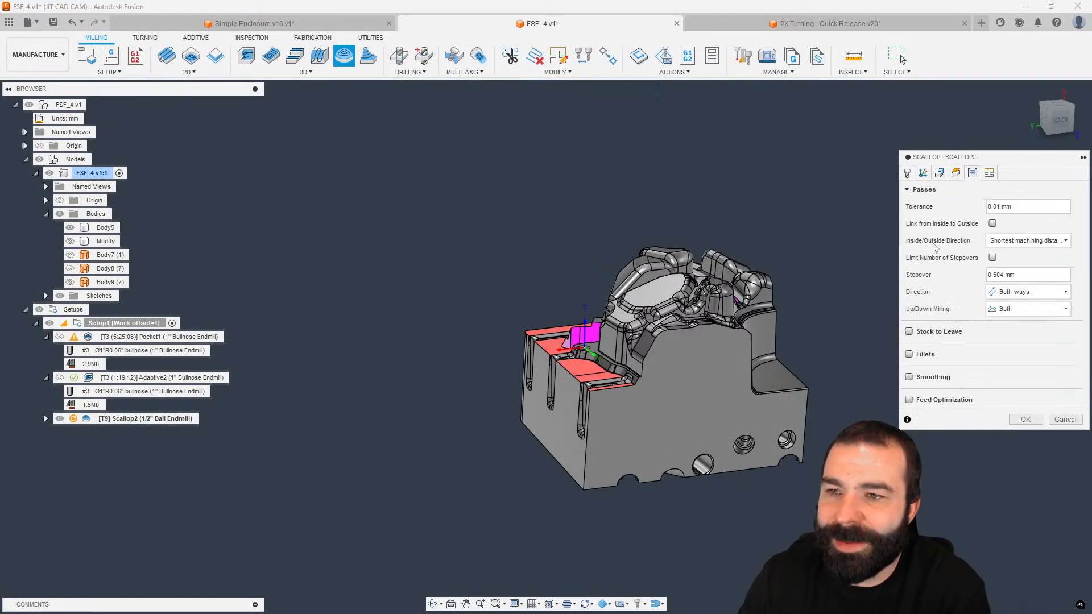
pyautogui.click(1067, 422)
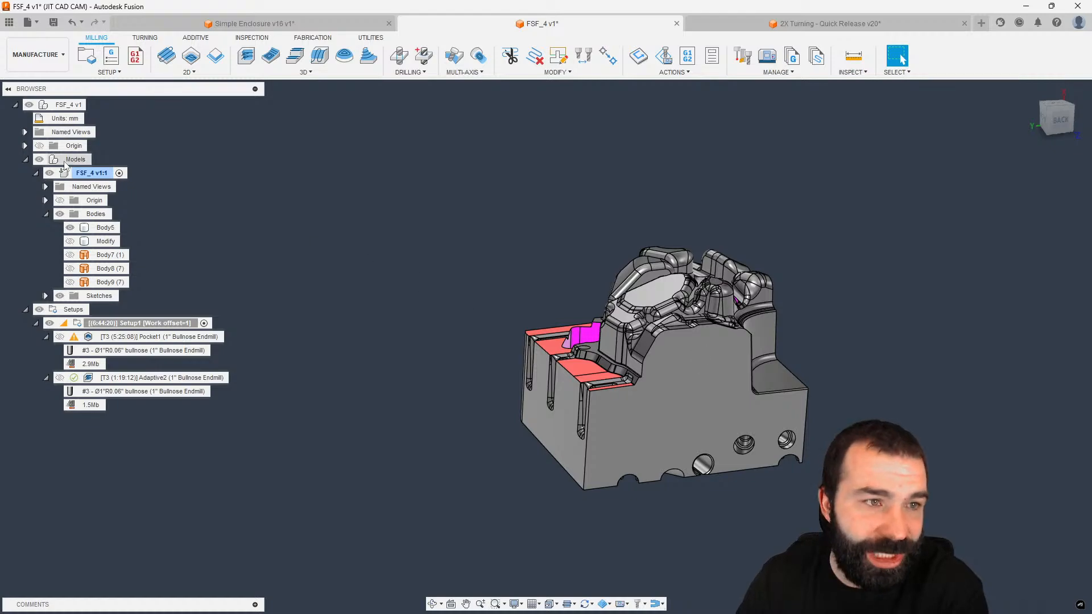
# Step: Change the document units to inches
pyautogui.click(25, 132)
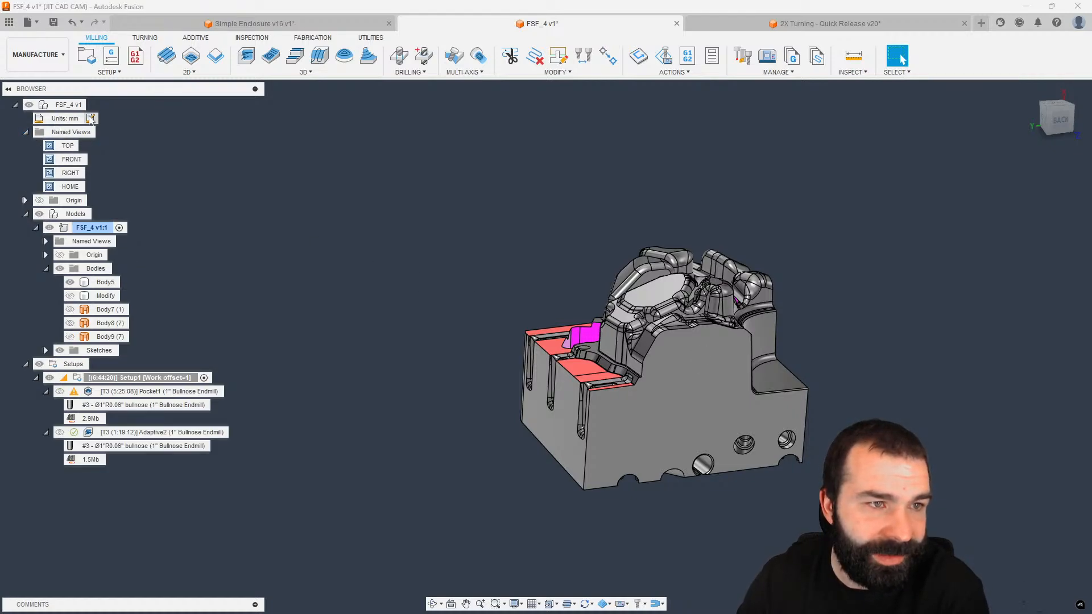
pyautogui.click(91, 119)
pyautogui.click(1050, 173)
pyautogui.click(1030, 200)
pyautogui.click(1025, 210)
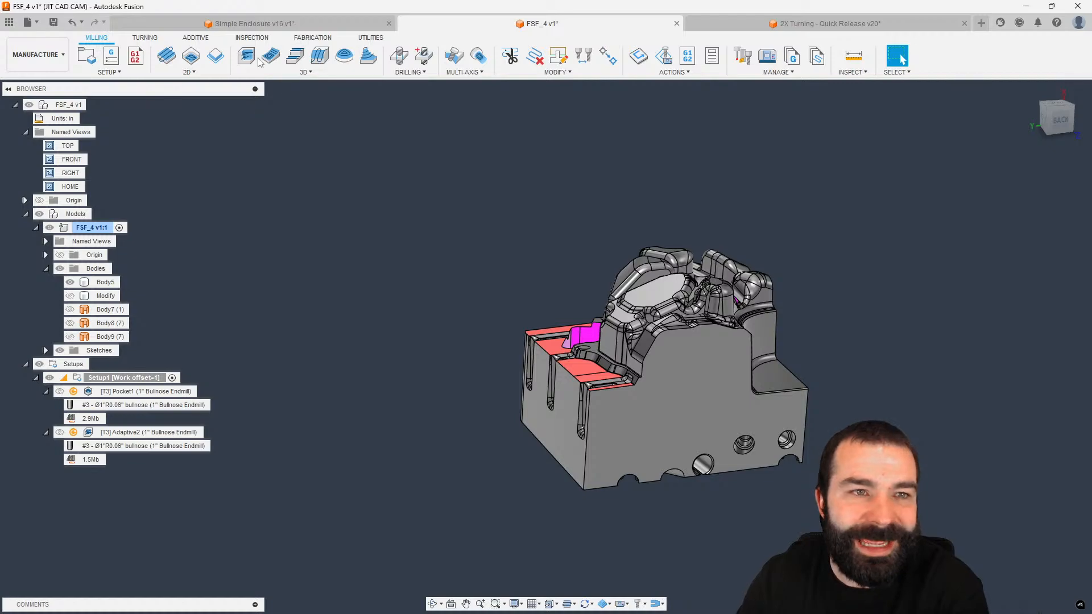
# Step: Start a 3D Scallop operation using tool #9, the 1/2" ball endmill
pyautogui.click(344, 55)
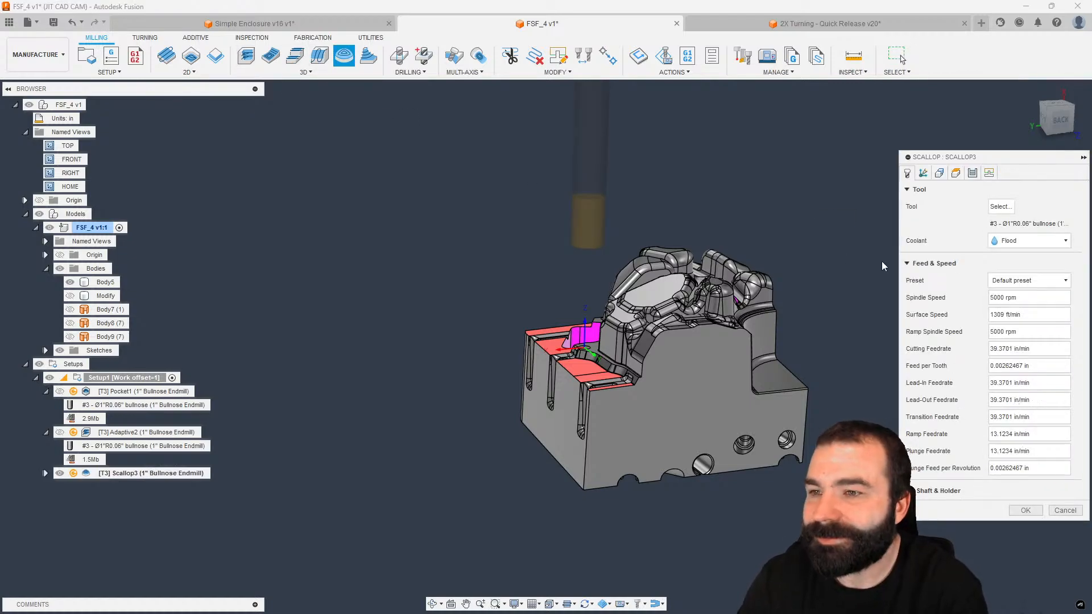
pyautogui.click(1000, 207)
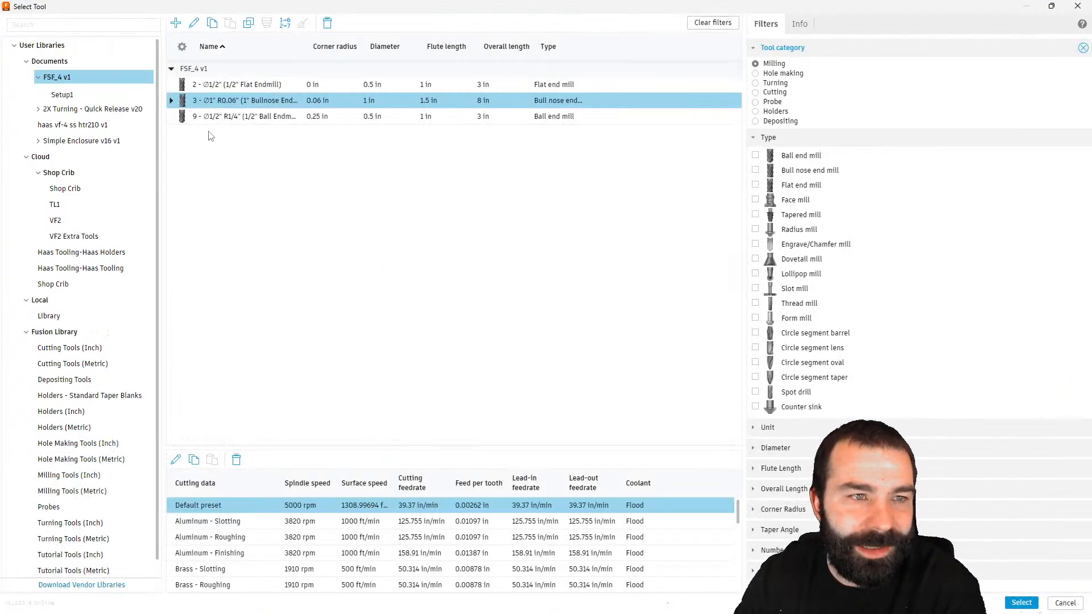
pyautogui.click(216, 116)
pyautogui.click(1020, 604)
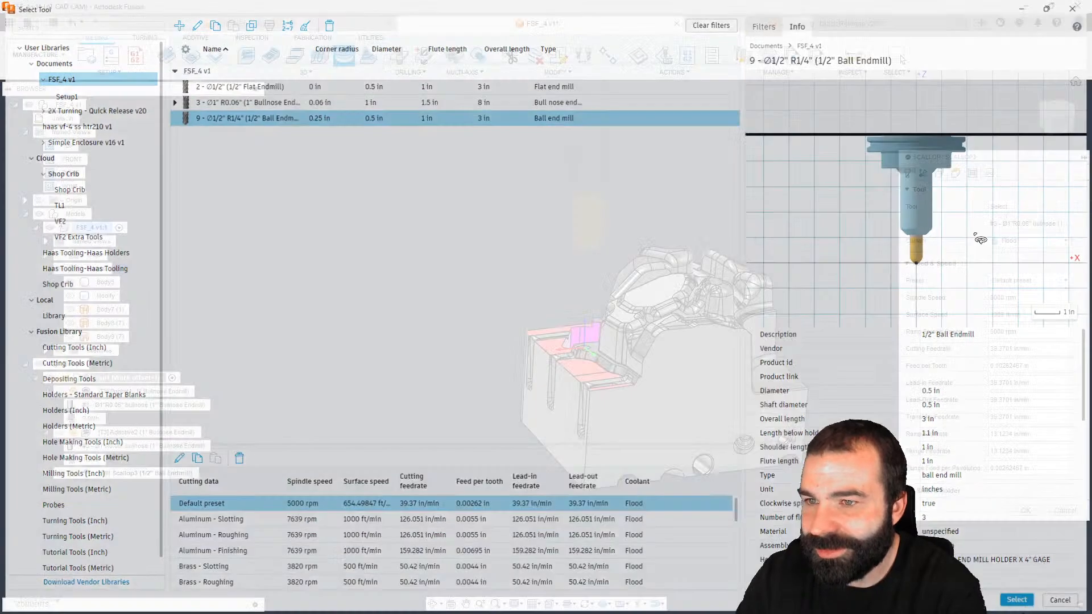
# Step: Keep the scallop's 0.0004 in tolerance and 0.02 in stepover, and generate the toolpath
pyautogui.click(972, 172)
pyautogui.keyDown('shift'); pyautogui.moveTo(640, 208); pyautogui.dragTo(734, 239, button='middle'); pyautogui.keyUp('shift')
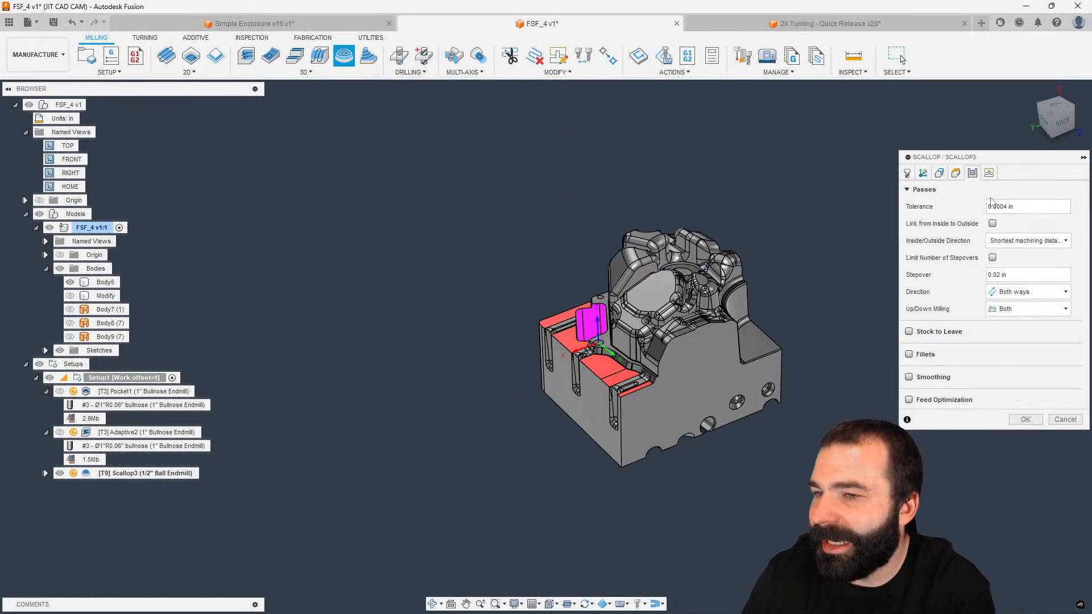
pyautogui.moveTo(1022, 206); pyautogui.dragTo(987, 207)
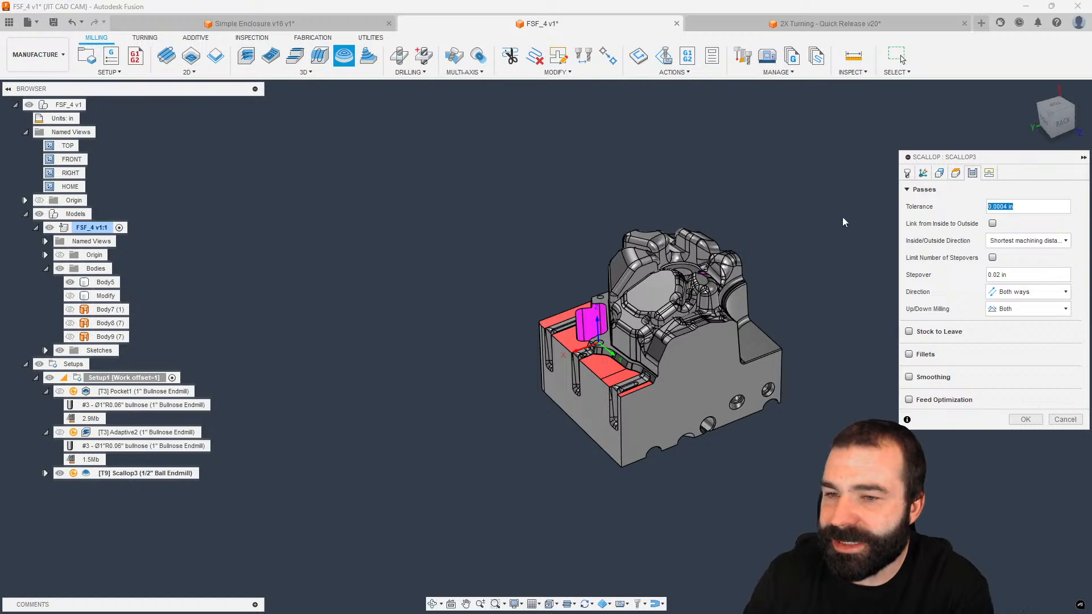
pyautogui.scroll(3, 775, 201)
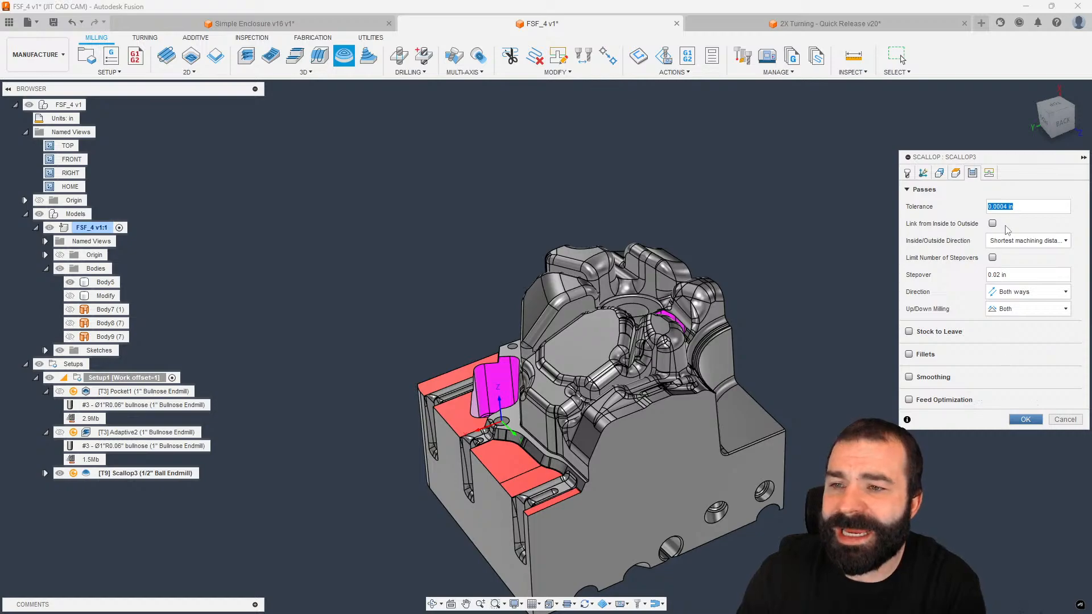
pyautogui.press('Return')
pyautogui.scroll(-3, 647, 214)
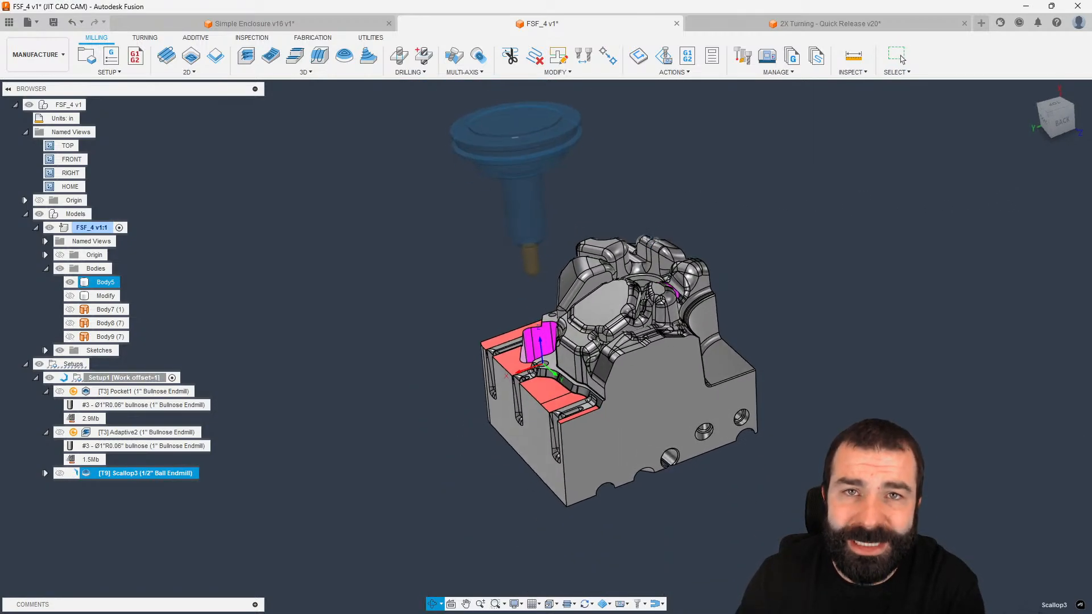
# Step: Check the data size of Scallop3 and examine its toolpath density on the curved surfaces, then clear the selection
pyautogui.keyDown('shift'); pyautogui.moveTo(649, 240); pyautogui.dragTo(666, 251, button='middle'); pyautogui.keyUp('shift')
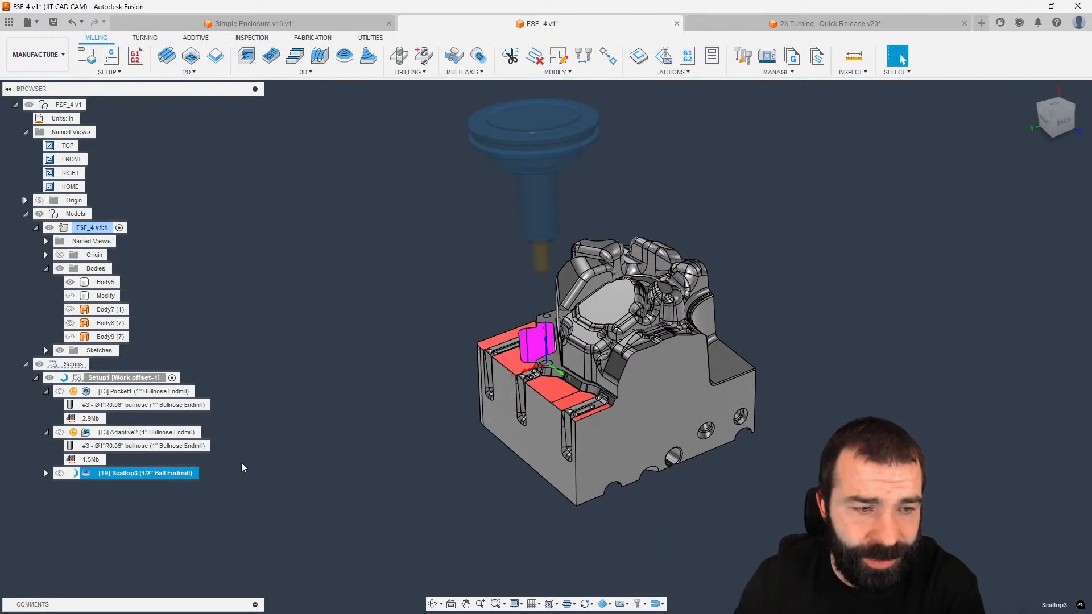
pyautogui.click(45, 473)
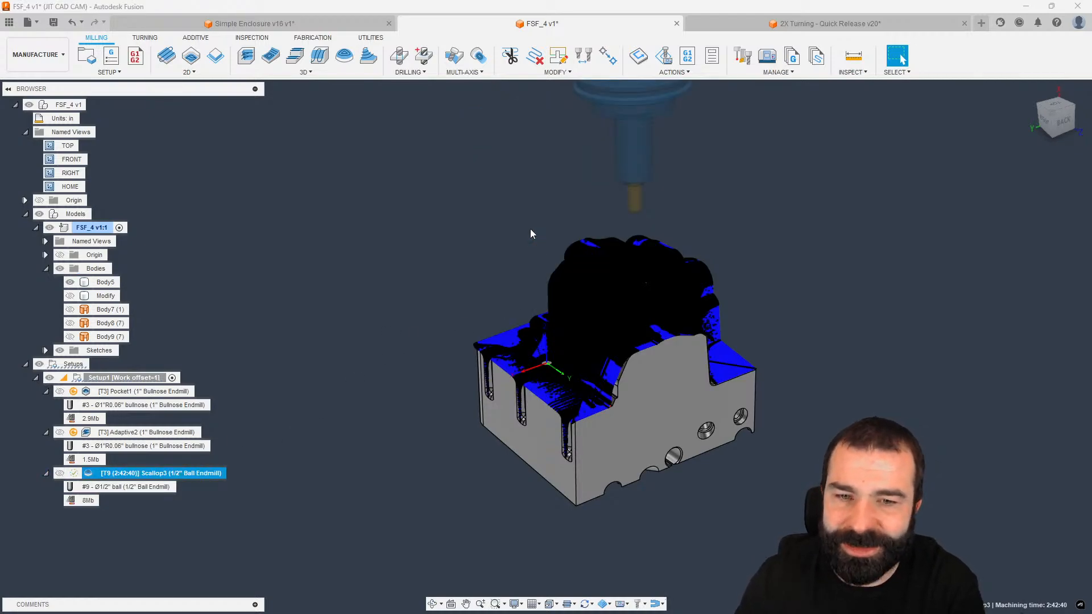
pyautogui.keyDown('shift'); pyautogui.moveTo(530, 304); pyautogui.dragTo(681, 272, button='middle'); pyautogui.keyUp('shift')
pyautogui.scroll(5, 572, 313)
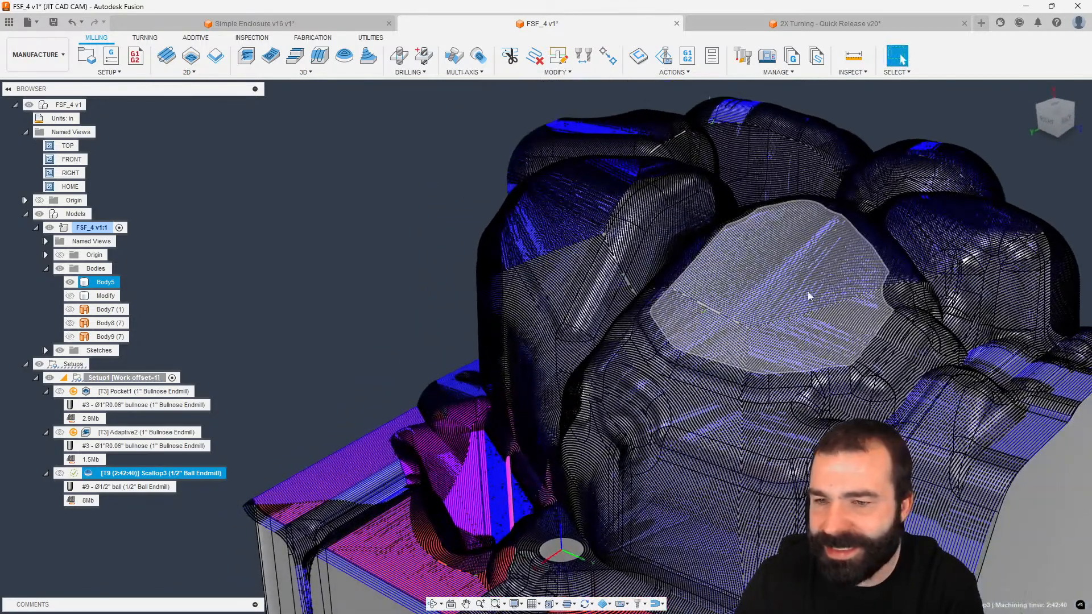
pyautogui.scroll(-5, 749, 266)
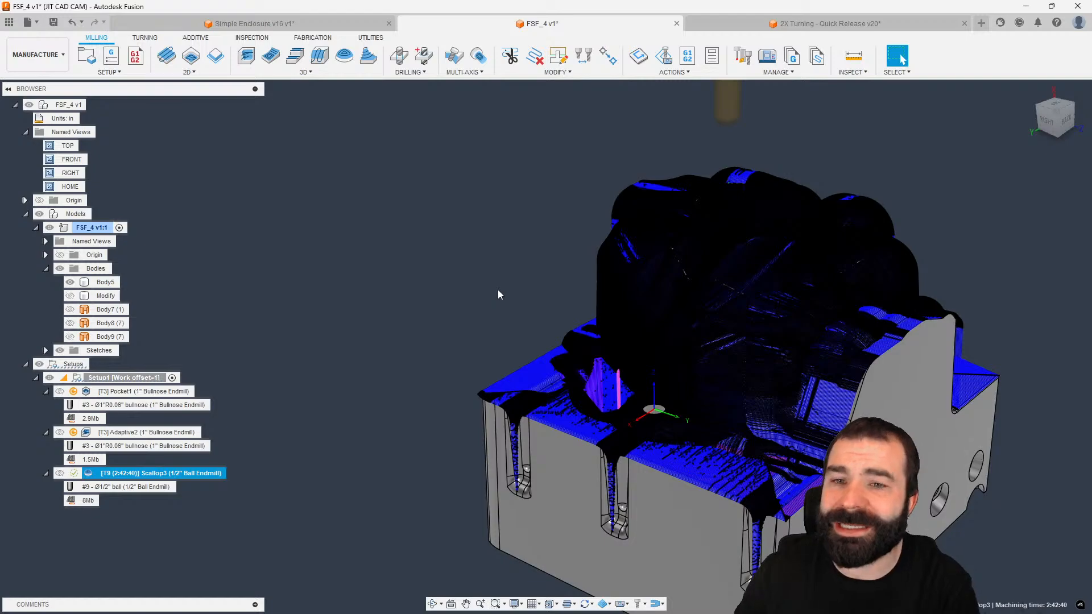
pyautogui.click(623, 319)
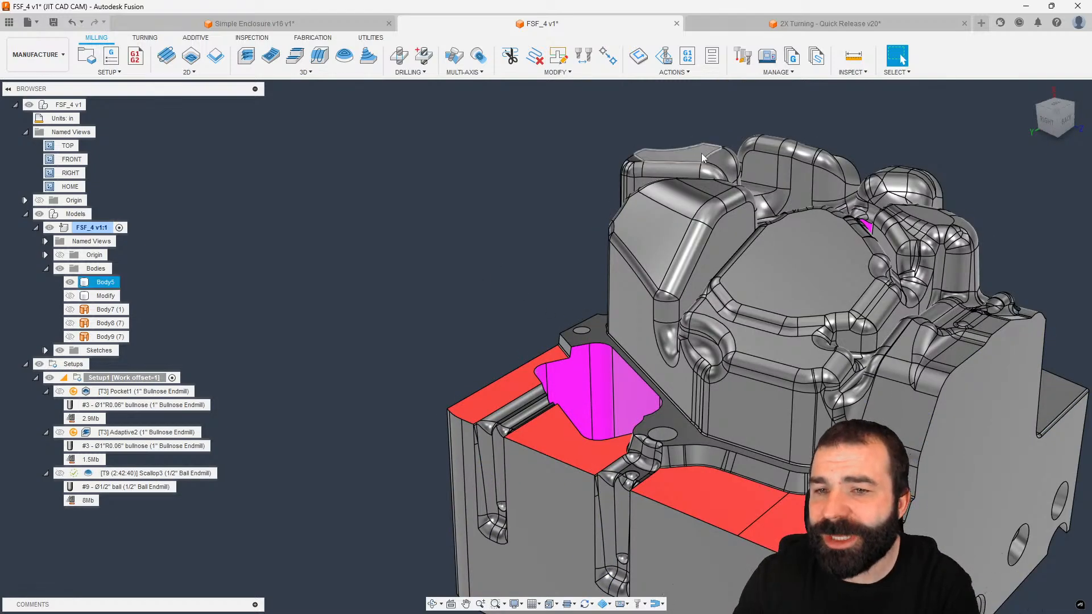
pyautogui.scroll(-2, 648, 199)
pyautogui.click(397, 380)
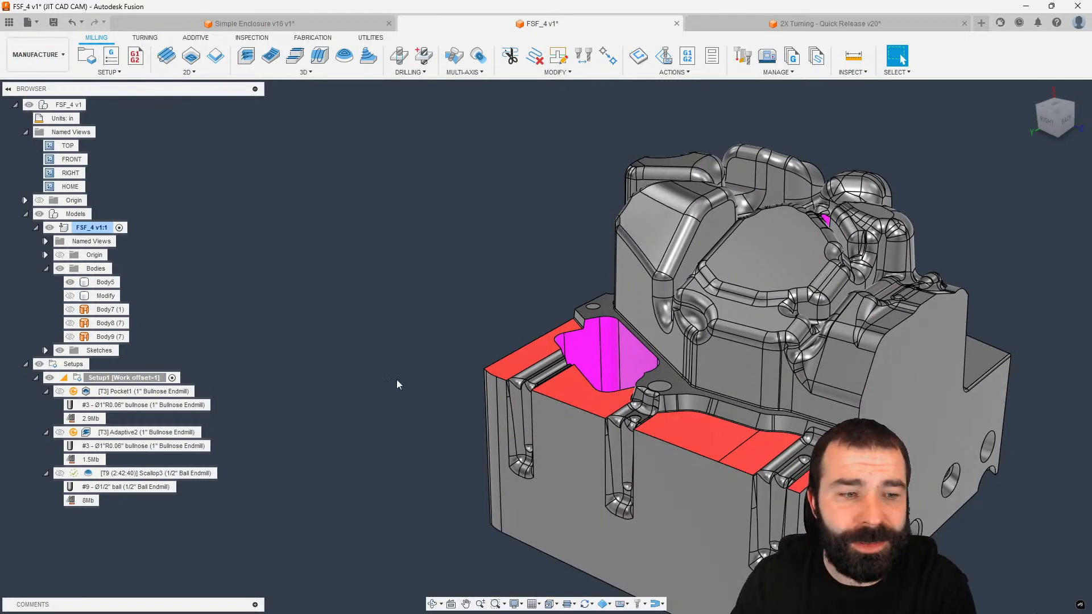
# Step: Duplicate the Scallop3 operation within Setup1
pyautogui.click(182, 474)
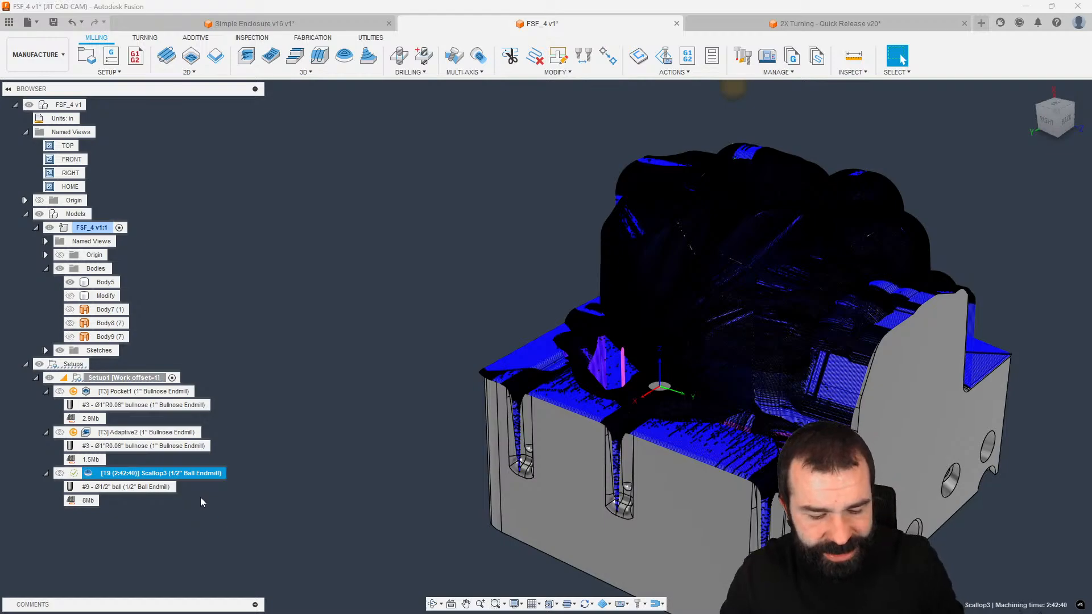
pyautogui.hotkey('ctrl', 'c')
pyautogui.hotkey('ctrl', 'v')
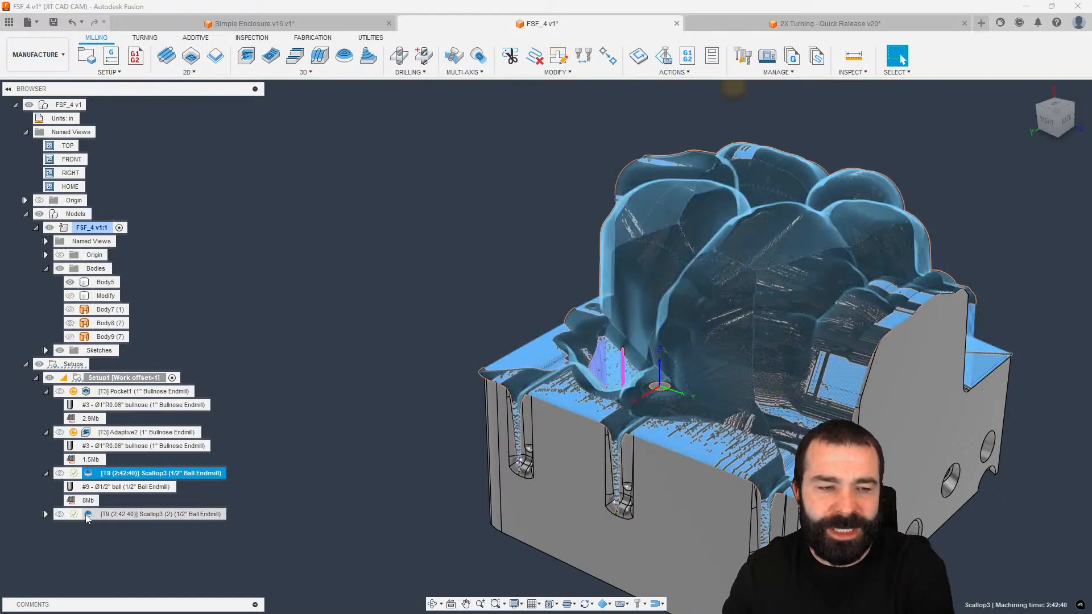
# Step: Set the tolerance of the duplicated scallop operation to 0.004 in and regenerate its toolpath
pyautogui.doubleClick(91, 514)
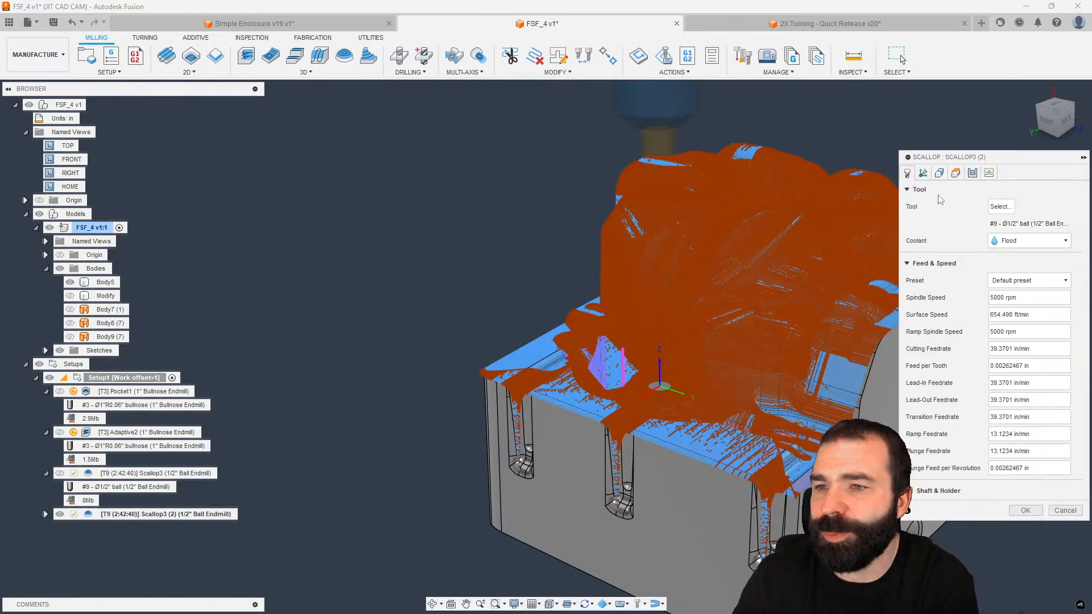
pyautogui.click(971, 172)
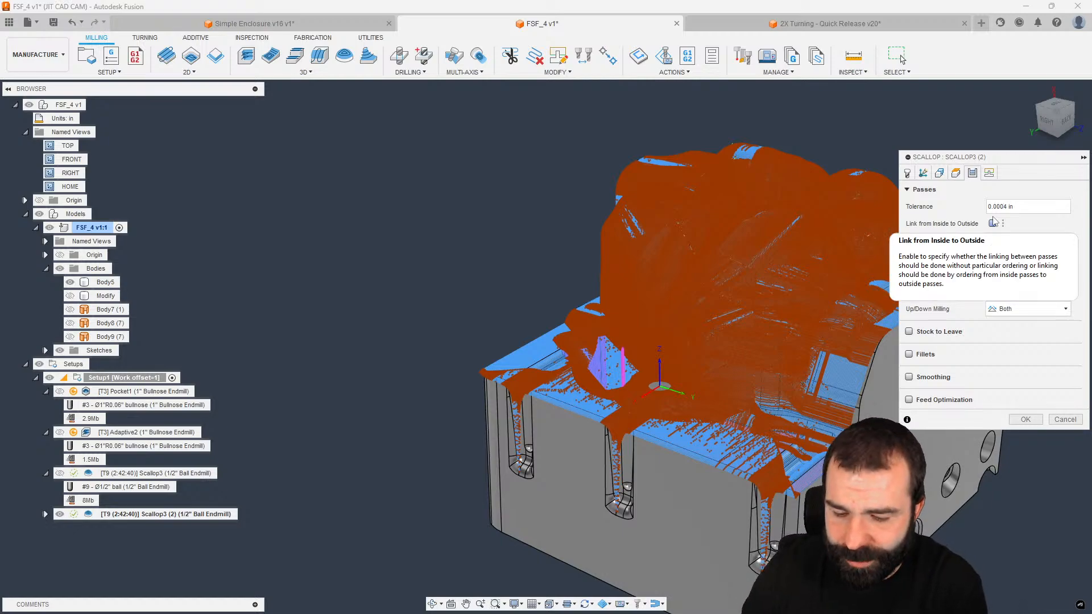
pyautogui.click(993, 221)
pyautogui.click(993, 221)
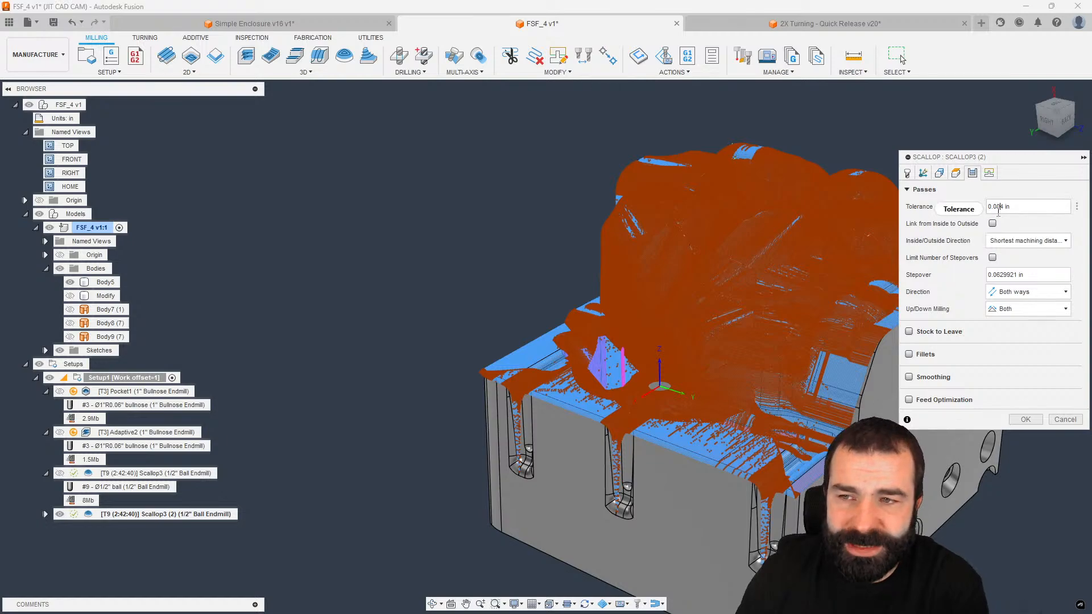
pyautogui.click(1023, 420)
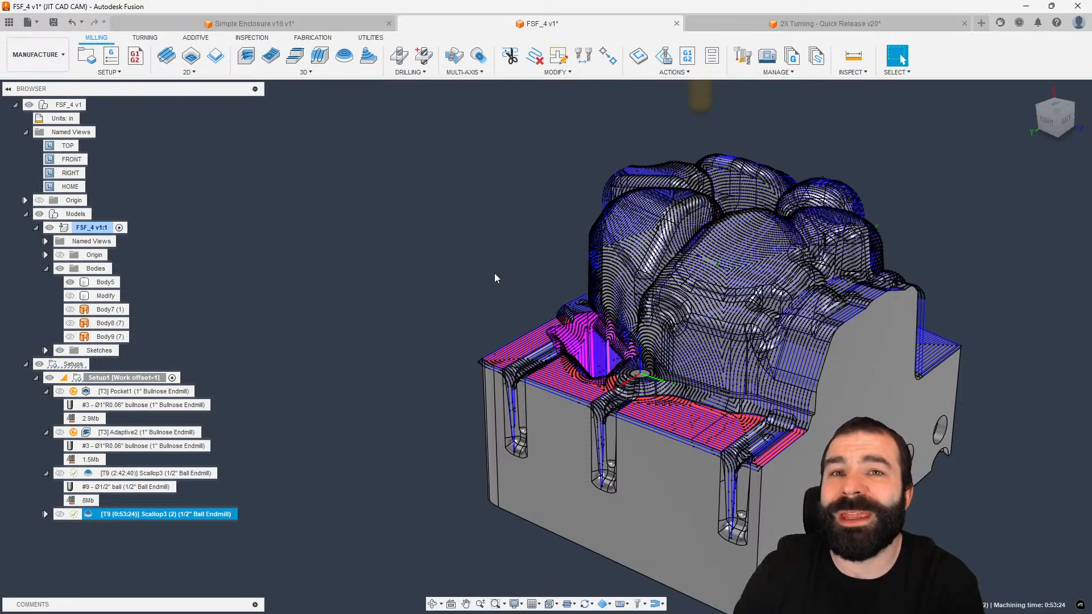
# Step: Examine the pass spacing of the Scallop3 copy up close and compare it with the original Scallop3 toolpath
pyautogui.scroll(5, 625, 283)
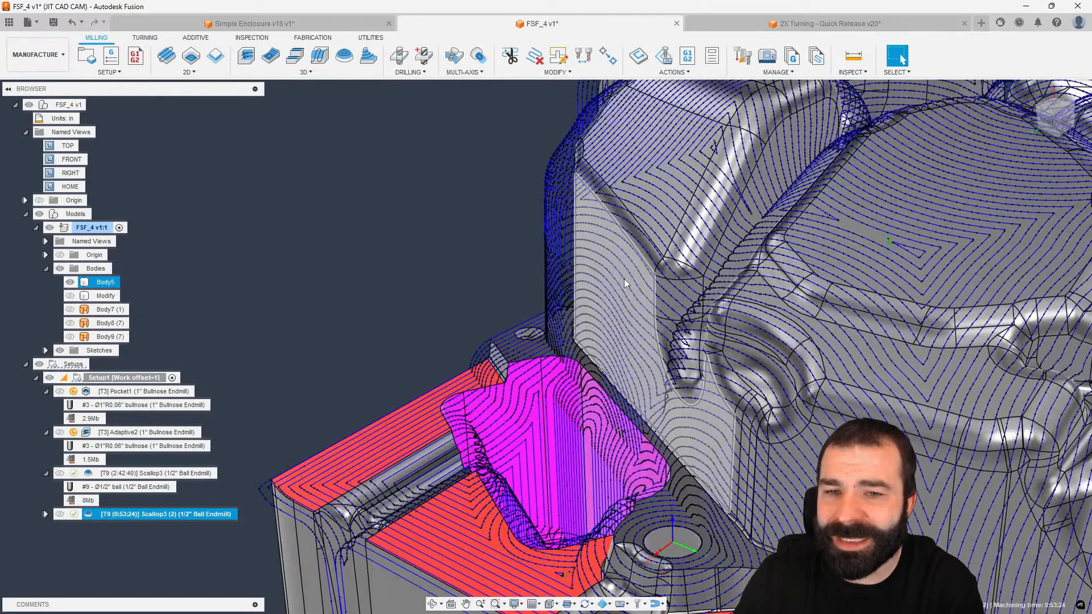
pyautogui.scroll(-2, 625, 283)
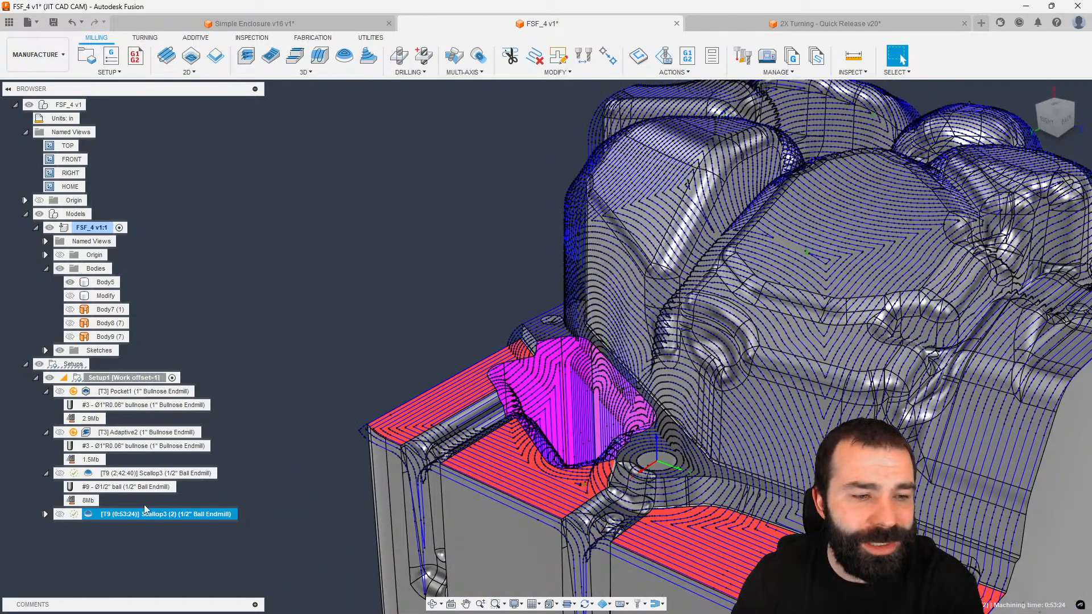
pyautogui.click(90, 474)
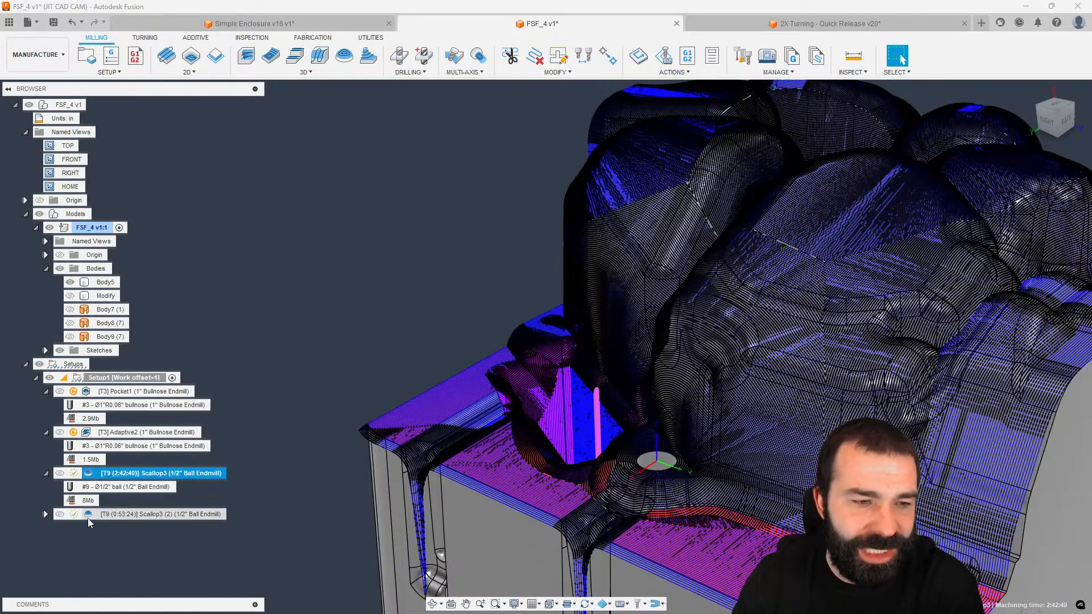
# Step: Check the tolerance and stepover in the pass settings of the original Scallop3 operation without changing them
pyautogui.doubleClick(90, 515)
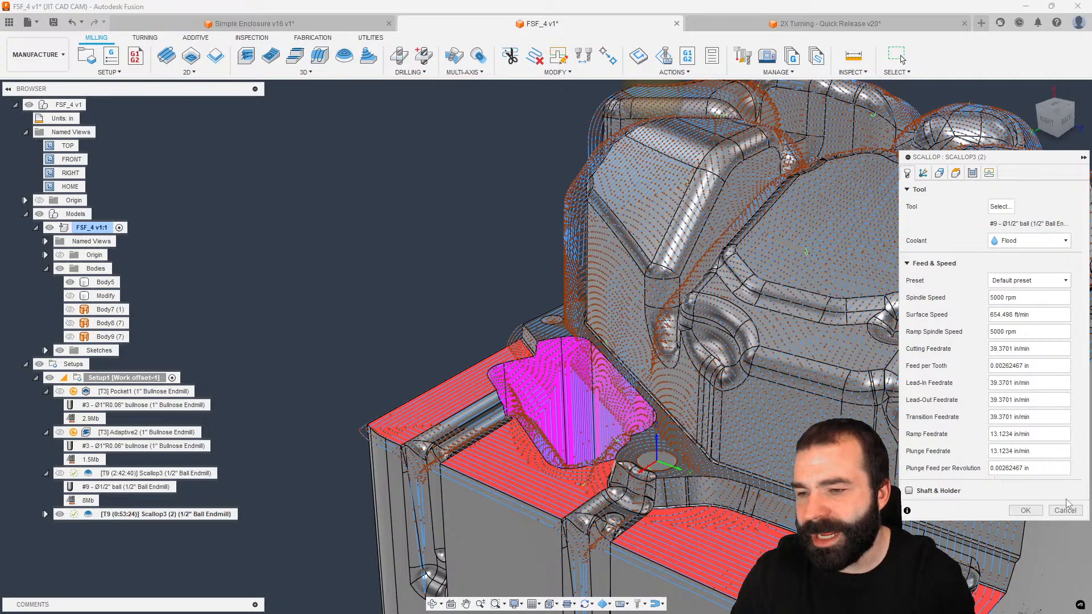
pyautogui.click(1065, 510)
pyautogui.doubleClick(154, 473)
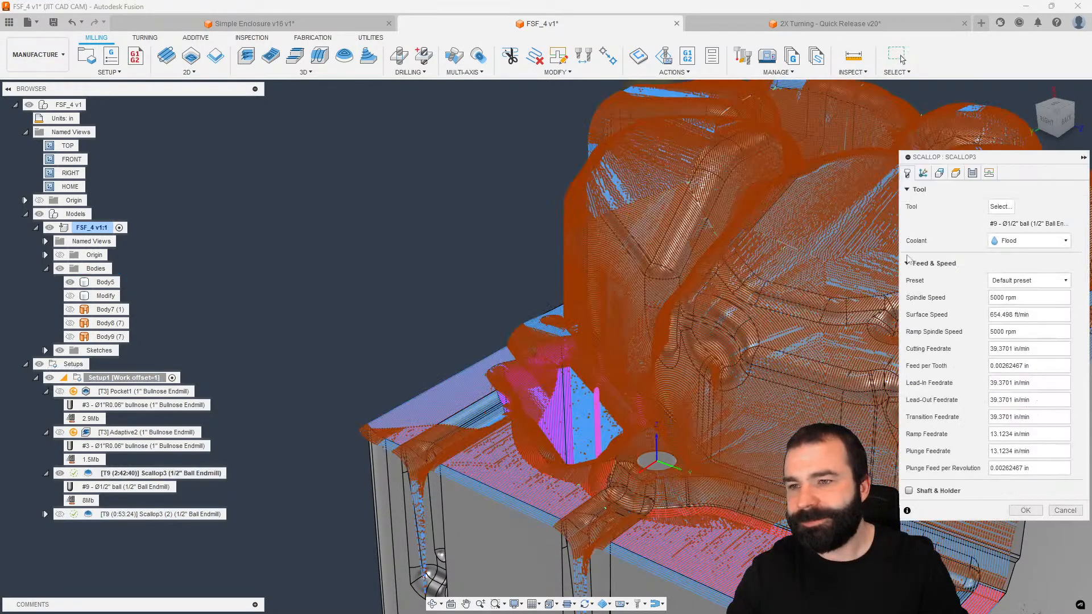
pyautogui.click(956, 173)
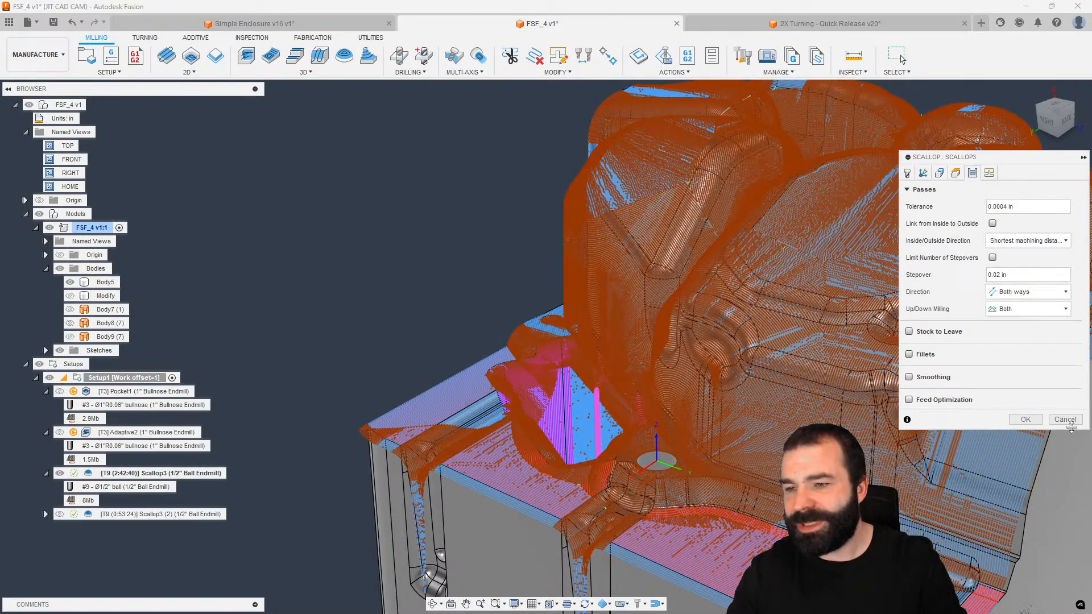
pyautogui.click(1059, 426)
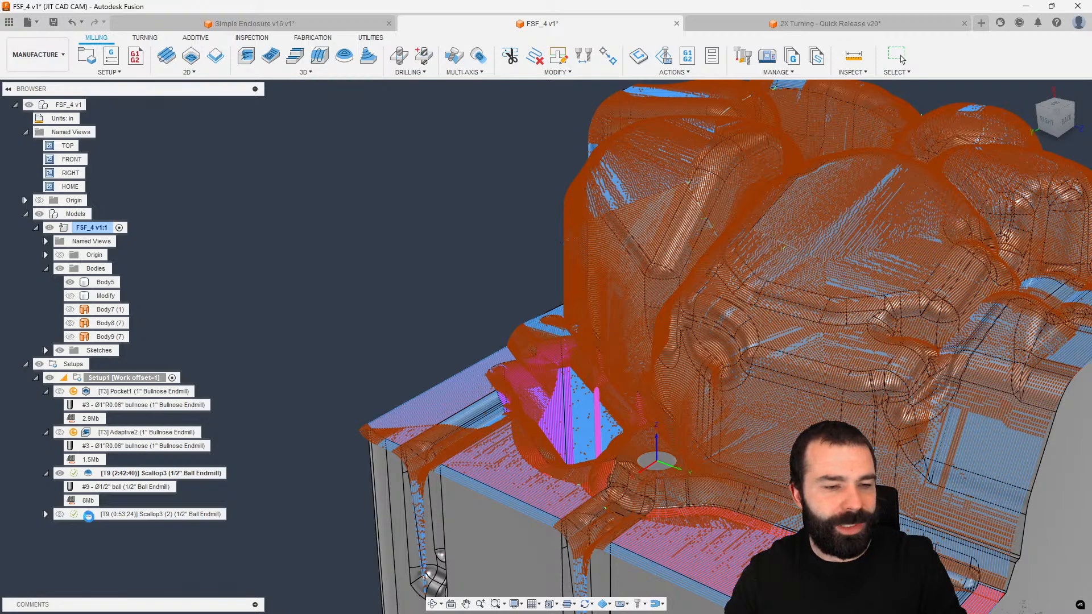
# Step: Set the stepover of Scallop3 (2) to 0.02 in, regenerate its toolpath and expand the operation to show its data size
pyautogui.doubleClick(88, 516)
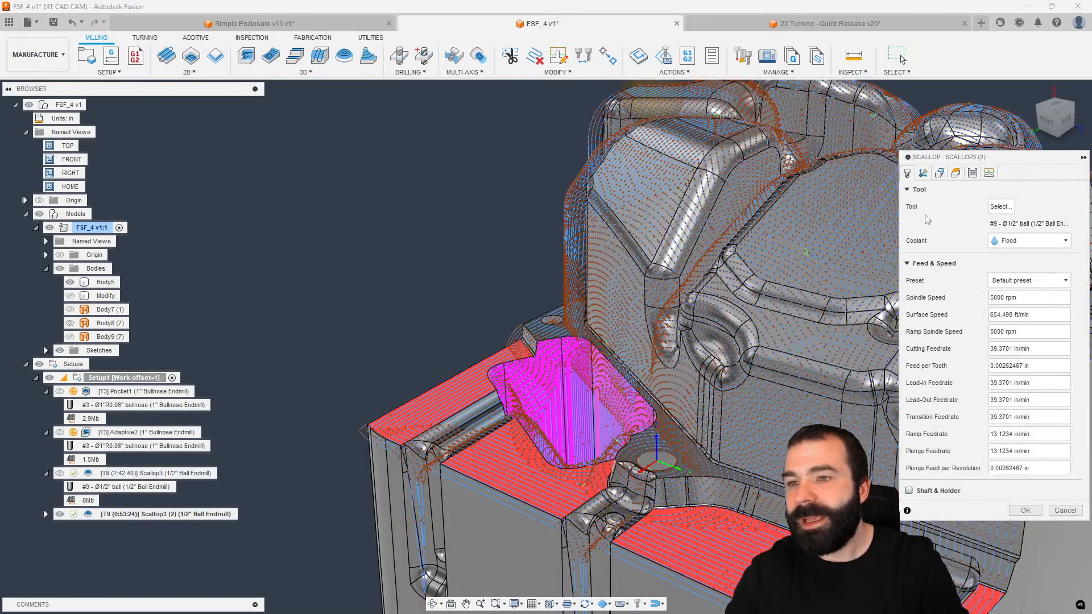
pyautogui.click(972, 173)
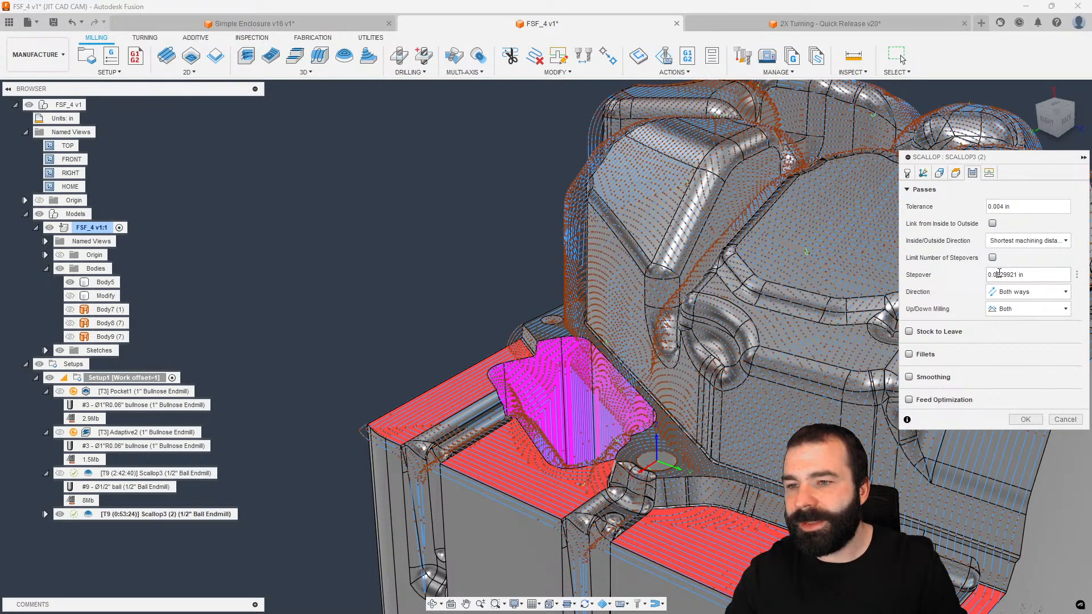
pyautogui.moveTo(998, 273); pyautogui.dragTo(1062, 288)
pyautogui.write('2')
pyautogui.click(1024, 420)
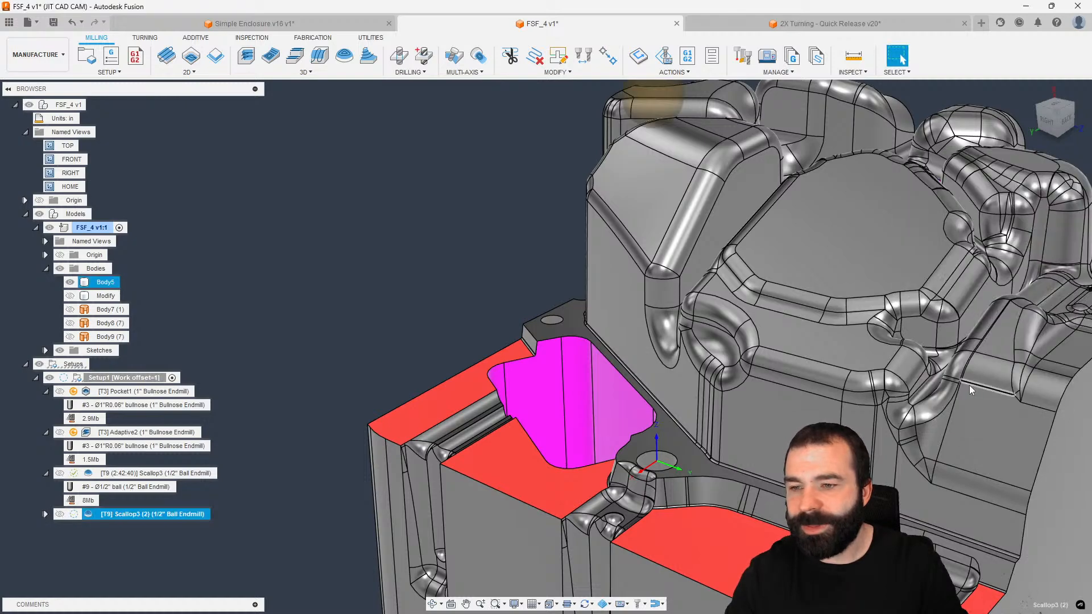
pyautogui.click(46, 515)
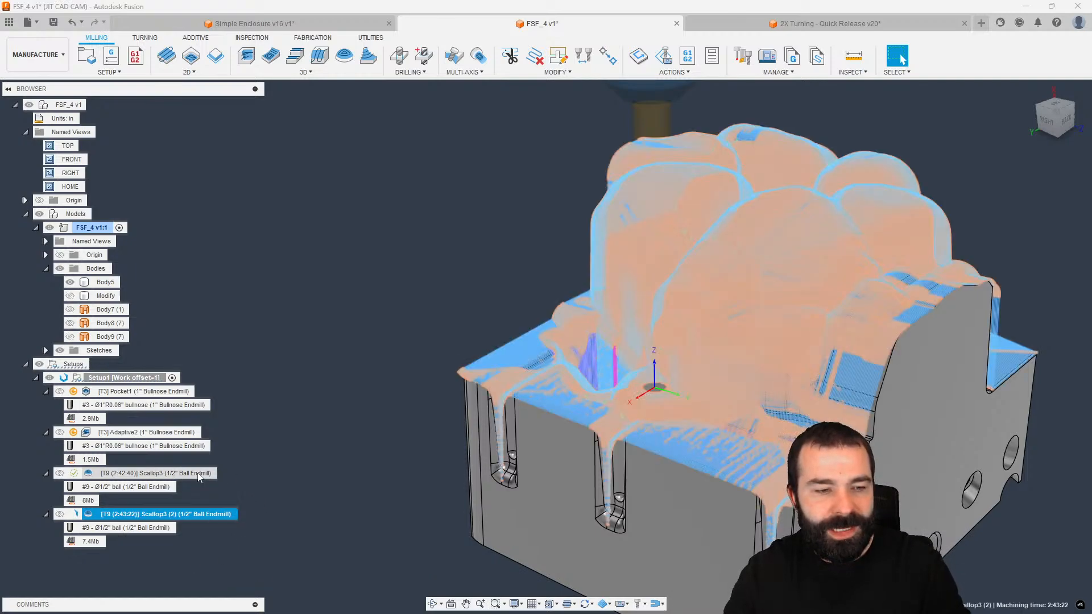
pyautogui.click(319, 529)
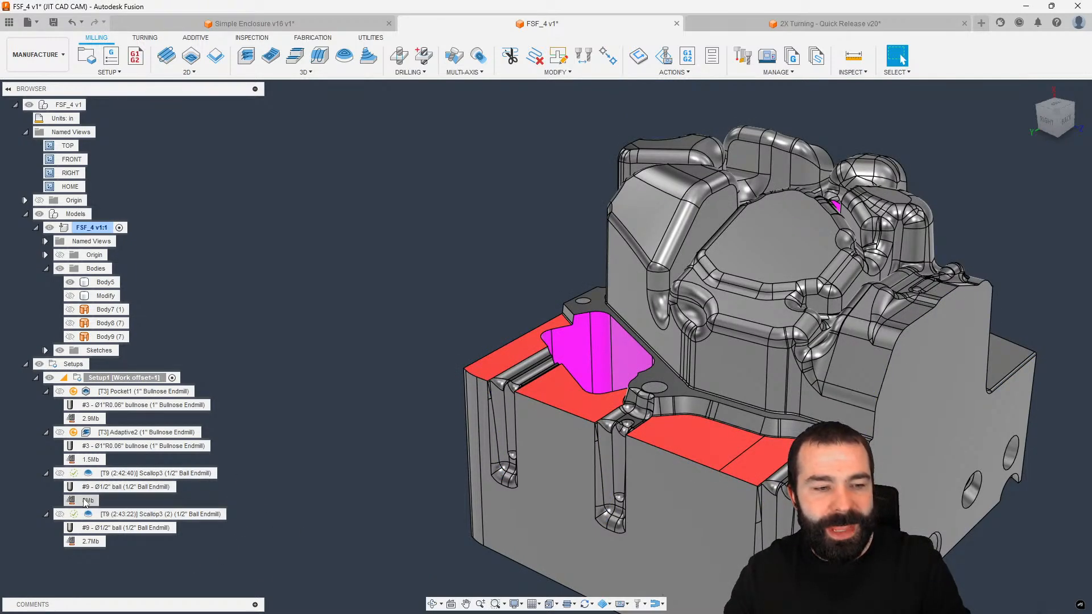
# Step: Compare the original Scallop3 toolpath with Scallop3 (2) by data size and point density on the curved surfaces
pyautogui.click(101, 474)
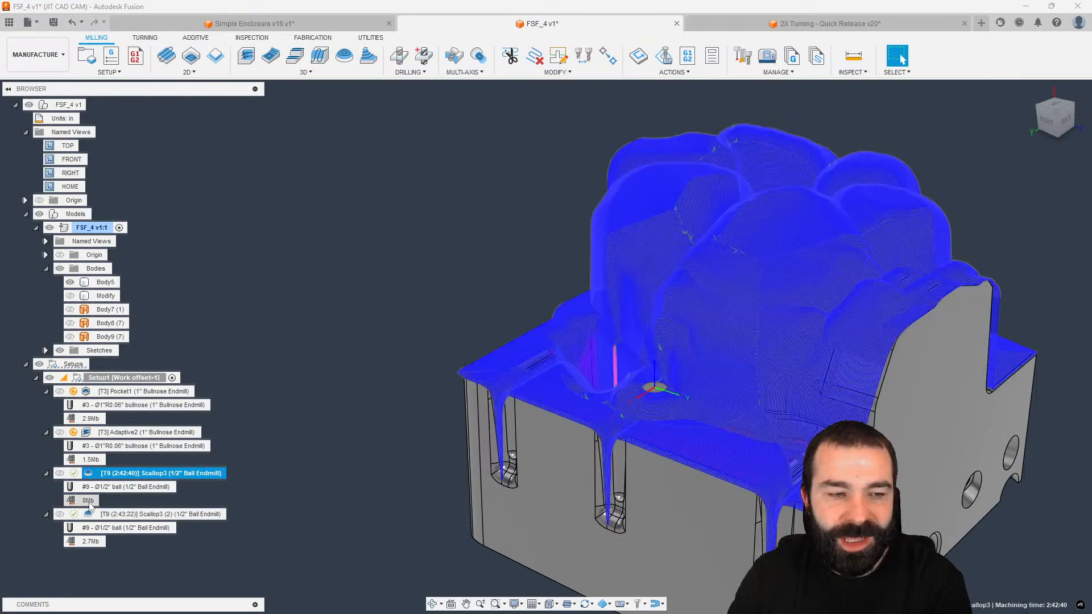
pyautogui.click(187, 515)
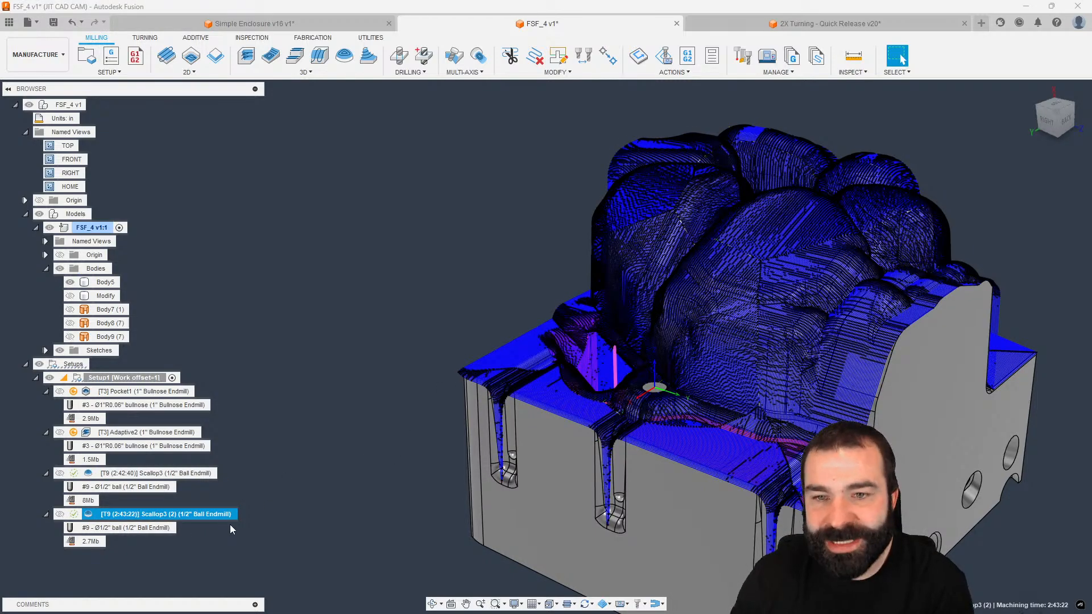
pyautogui.scroll(8, 796, 324)
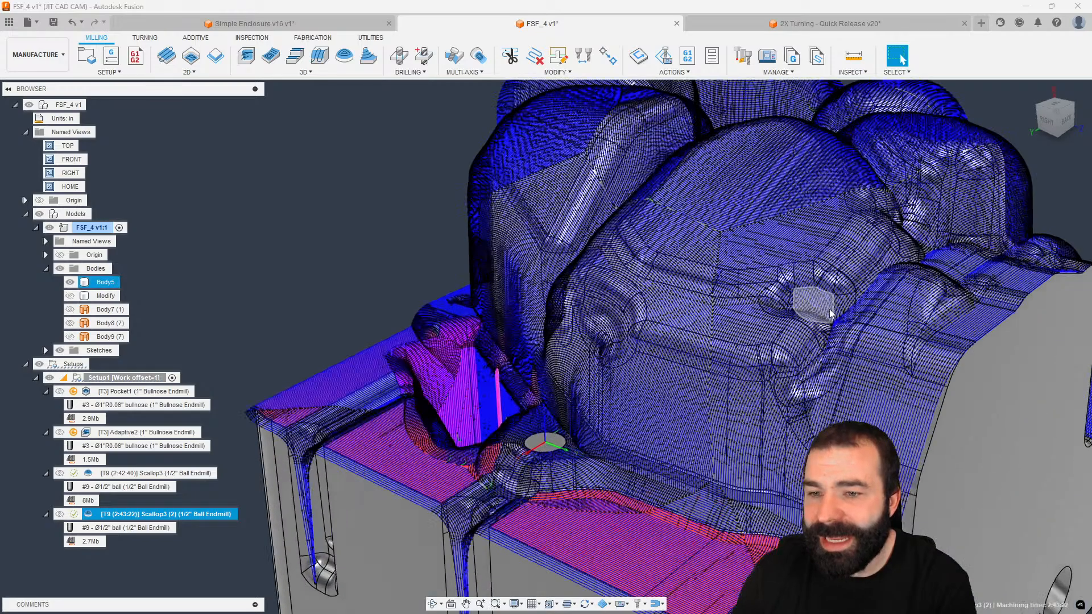
pyautogui.scroll(-3, 695, 372)
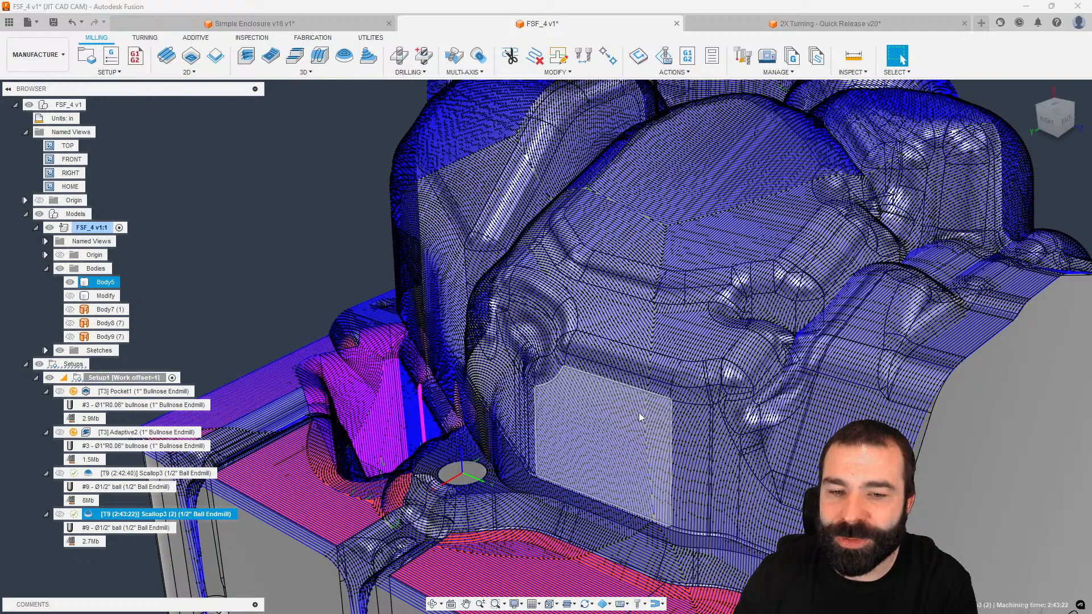
pyautogui.scroll(-2, 596, 388)
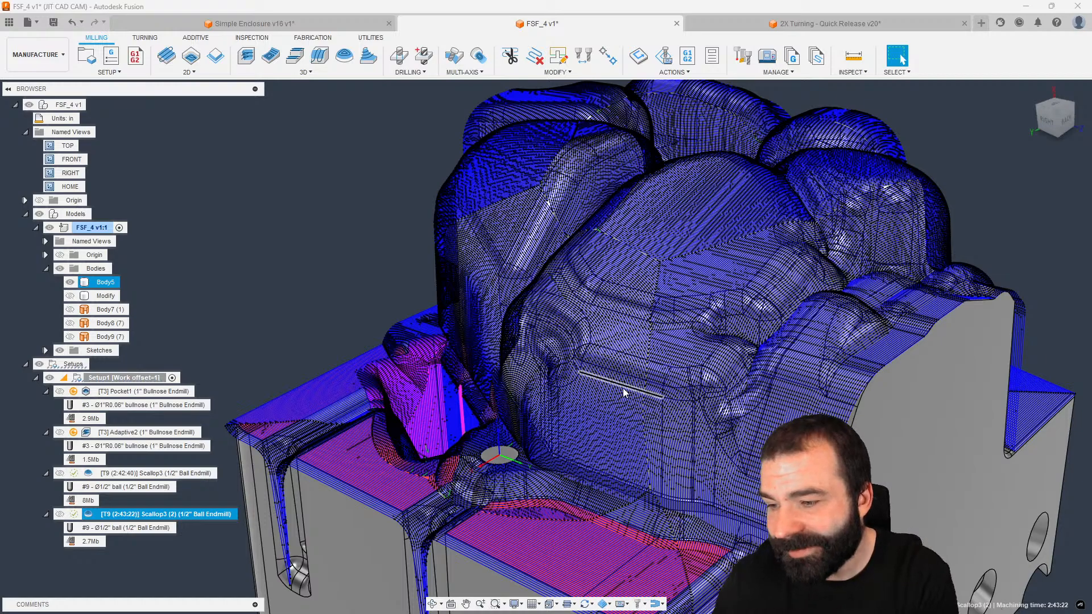
# Step: Enable smoothing with a 0.004 in smoothing tolerance on Scallop3 (2) and regenerate its toolpath
pyautogui.doubleClick(93, 514)
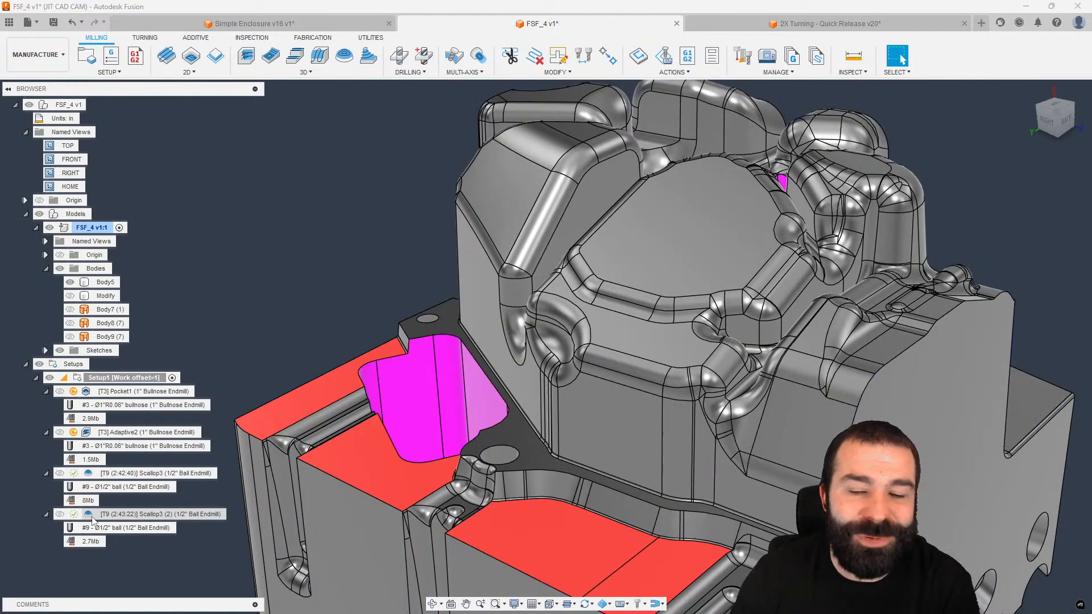
pyautogui.click(972, 173)
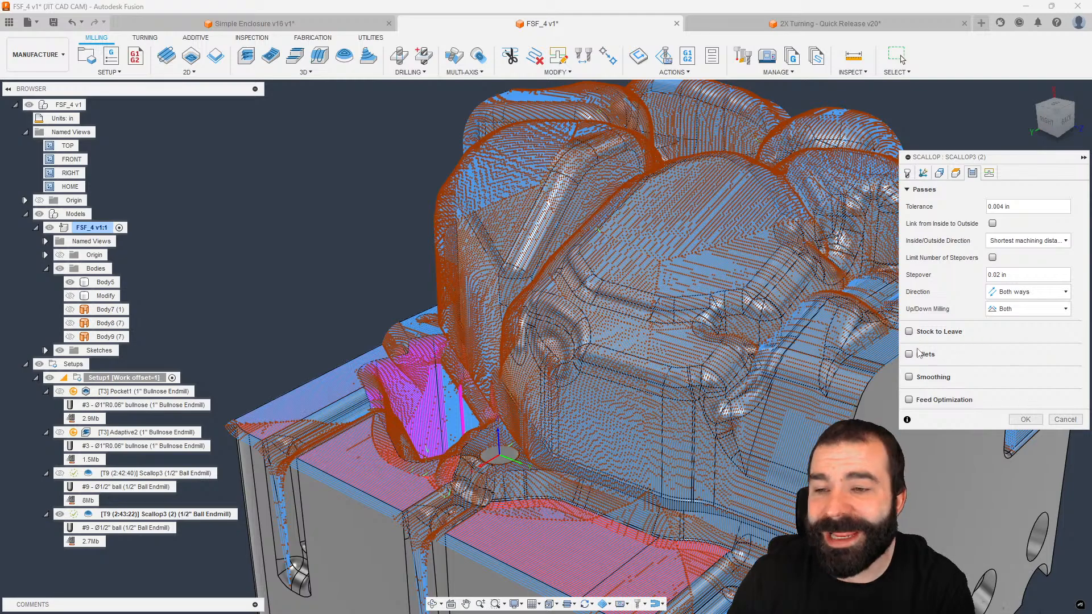
pyautogui.click(910, 377)
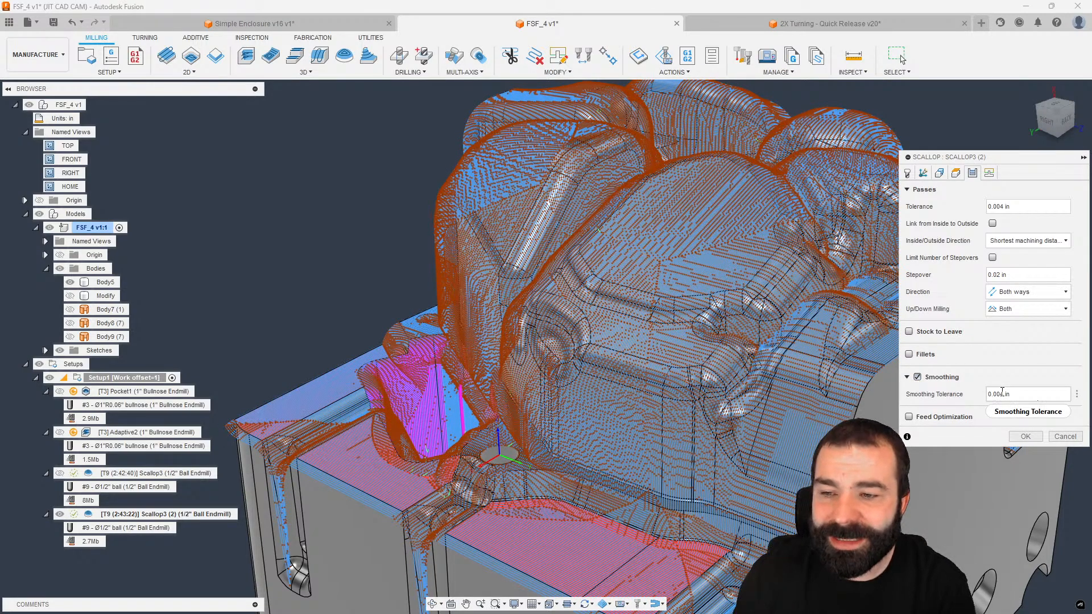
pyautogui.moveTo(1002, 391)
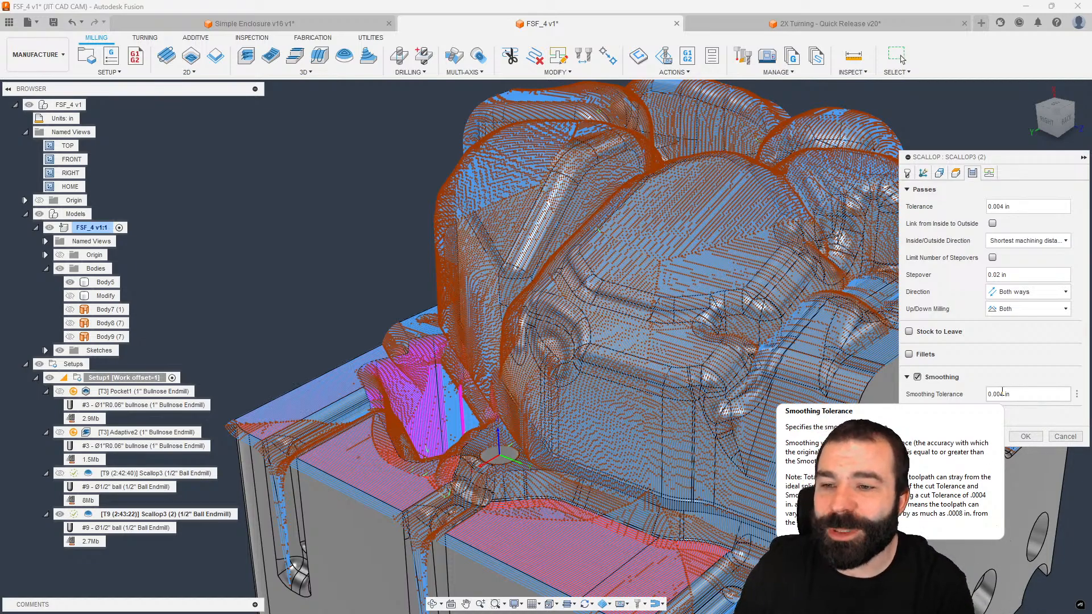
pyautogui.moveTo(1025, 397); pyautogui.dragTo(963, 400)
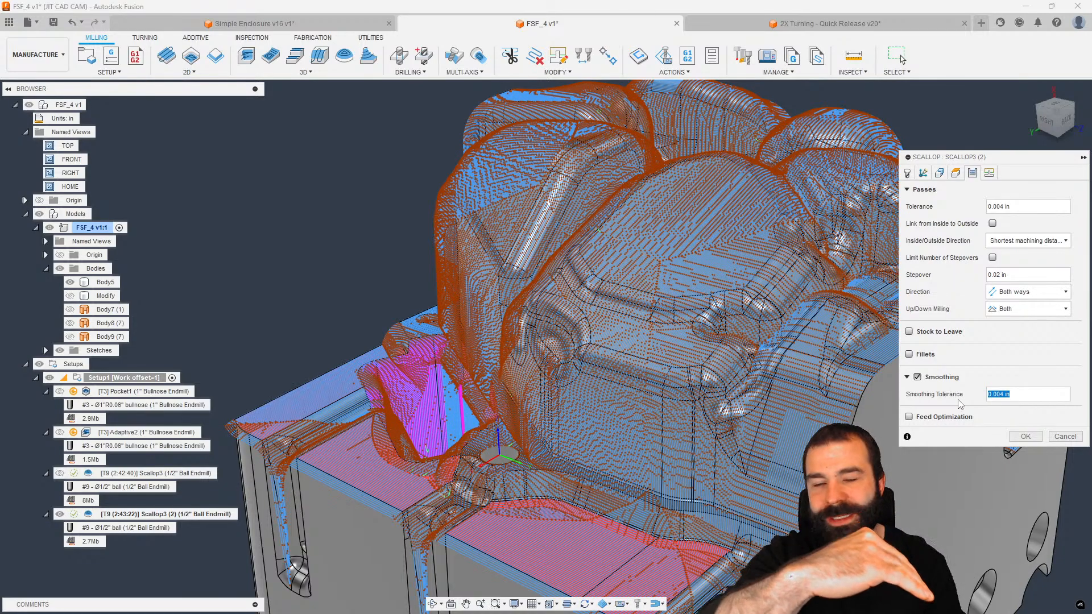
pyautogui.click(1027, 437)
pyautogui.scroll(-3, 620, 315)
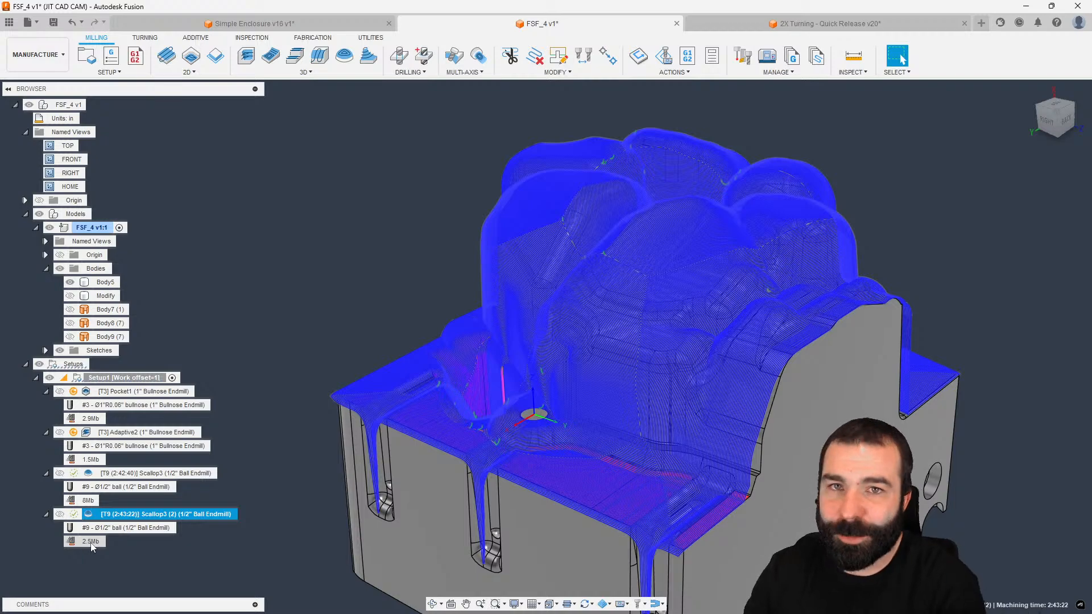
# Step: Check the data size of the smoothed Scallop3 (2) operation and view its toolpath
pyautogui.click(98, 542)
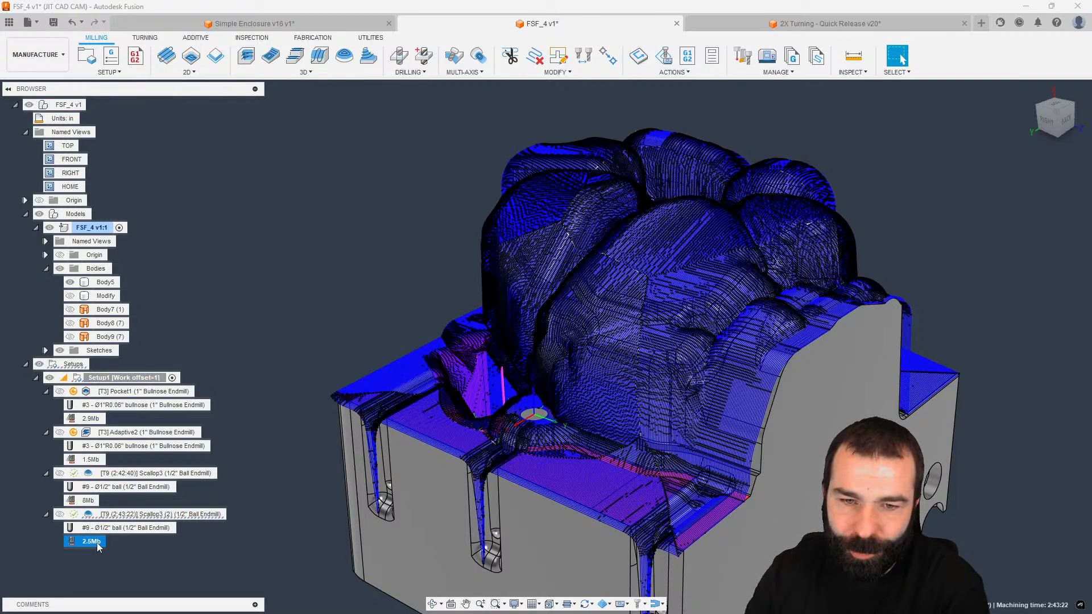
pyautogui.click(186, 550)
pyautogui.click(188, 515)
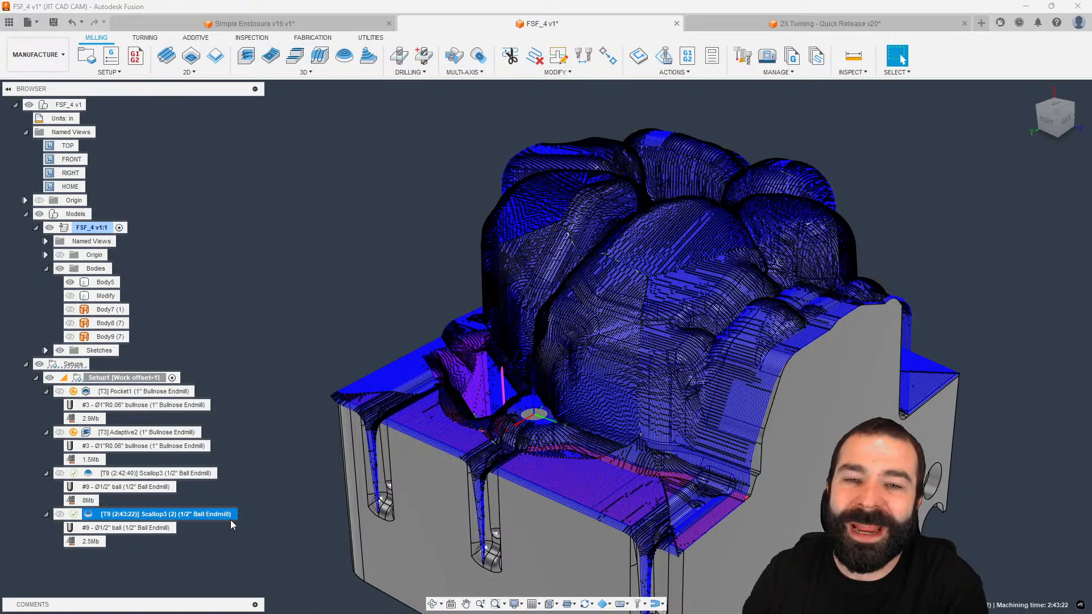
# Step: Duplicate the original Scallop3 operation again and expand the new copy to show its tool and data size
pyautogui.click(170, 477)
pyautogui.hotkey('ctrl', 'd')
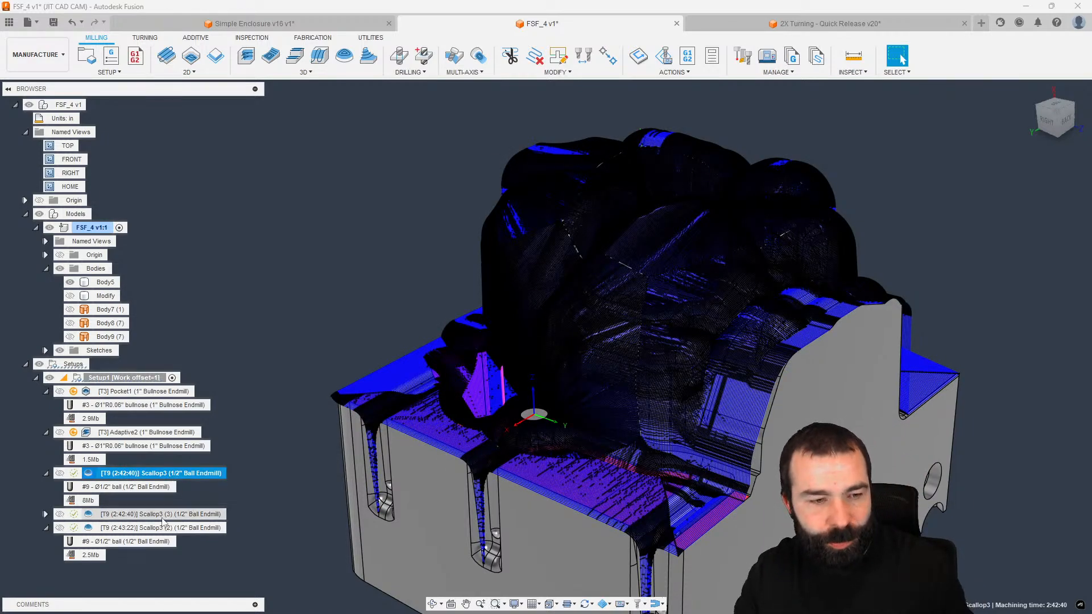
pyautogui.click(49, 515)
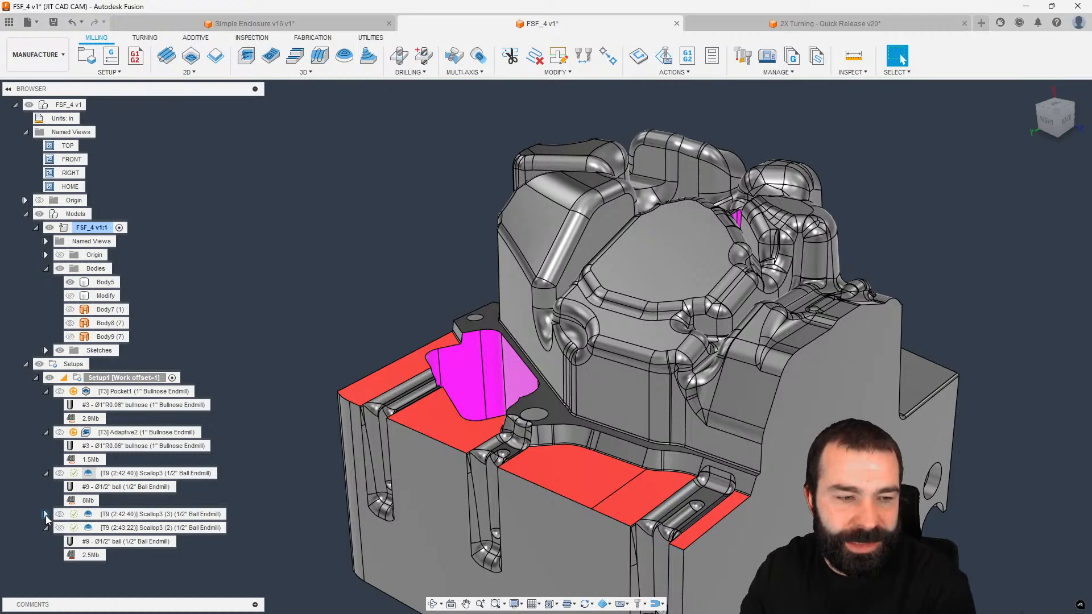
pyautogui.click(45, 514)
# Step: Enable smoothing on Scallop3 (3) with a smoothing tolerance of 0.004 in and regenerate its toolpath
pyautogui.doubleClick(91, 515)
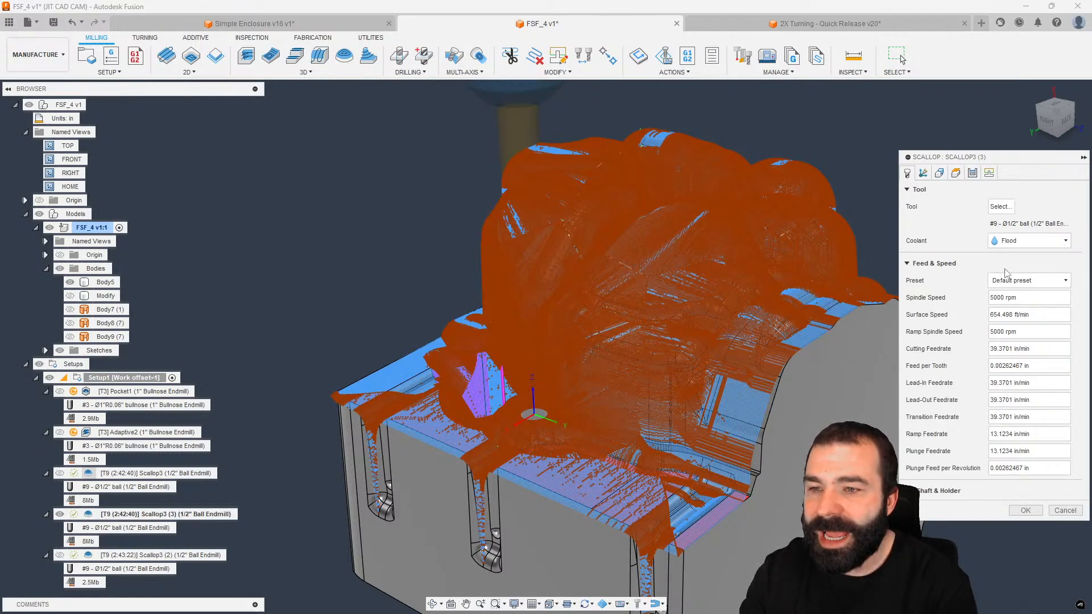
pyautogui.click(972, 173)
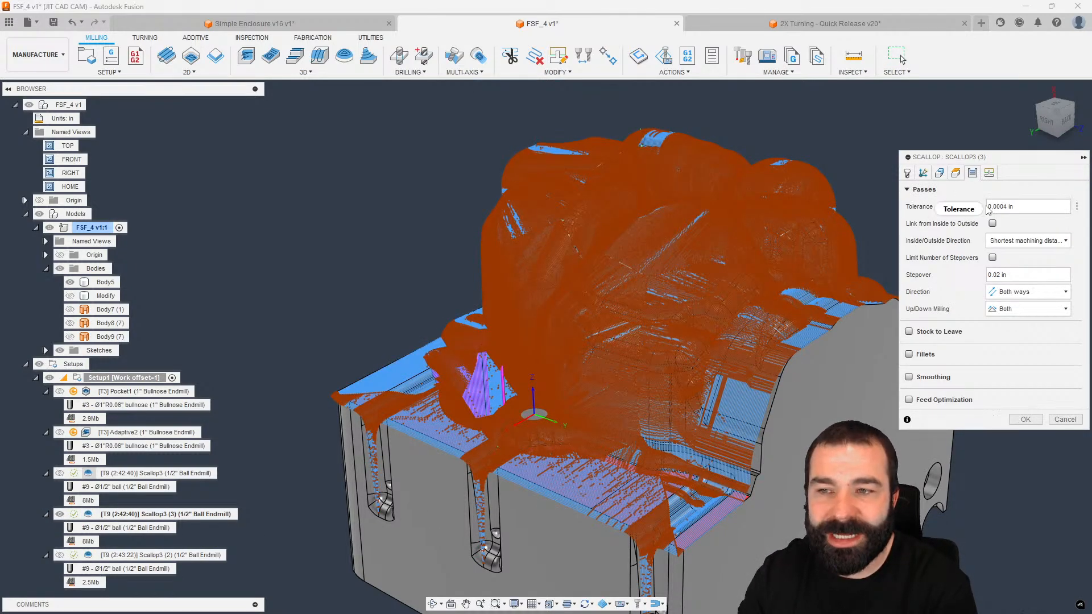
pyautogui.click(909, 377)
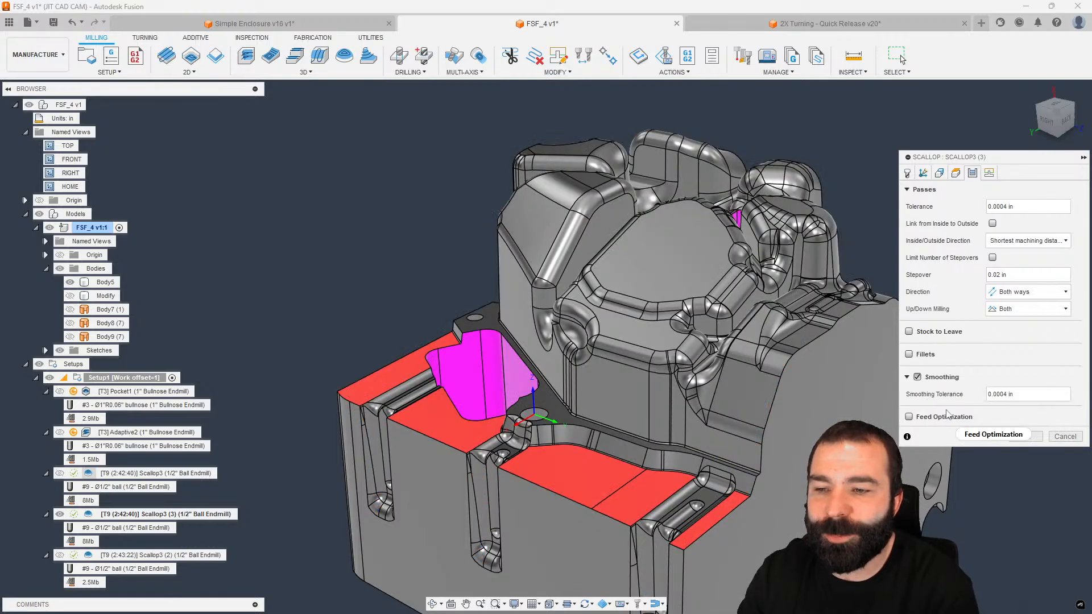
pyautogui.press('BackSpace')
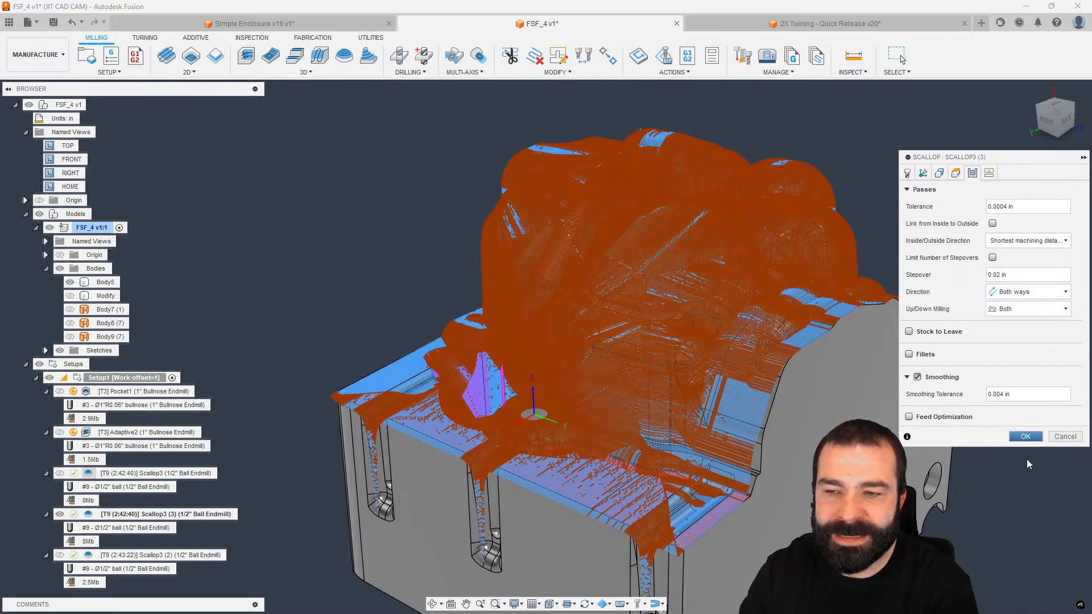
pyautogui.press('Return')
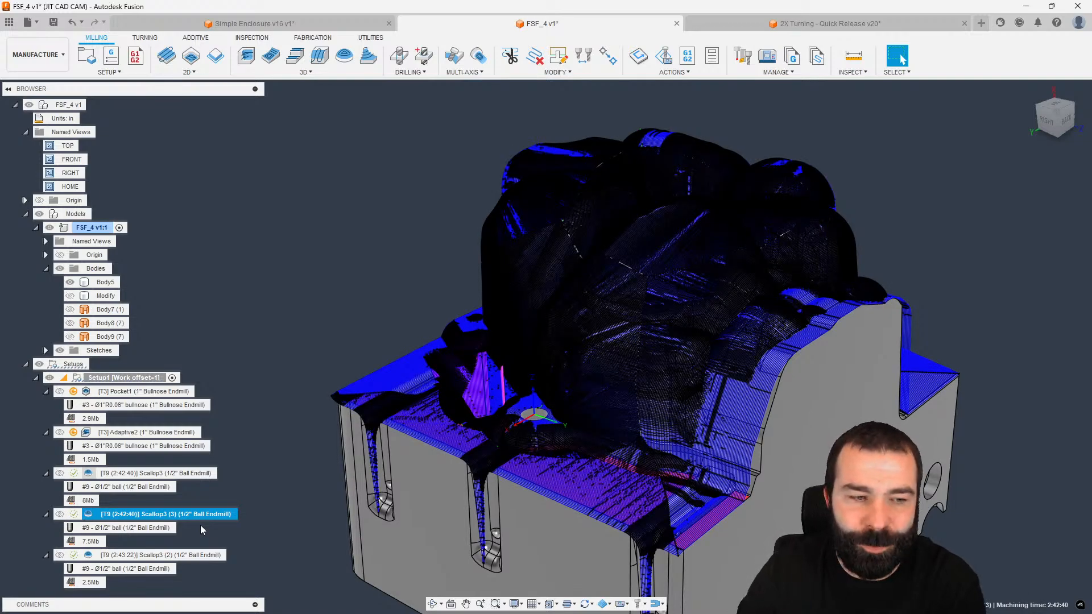
# Step: Compare the data size and close-up point distribution of Scallop3 (3) with the original Scallop3, then clear the selection
pyautogui.click(87, 547)
pyautogui.scroll(5, 598, 335)
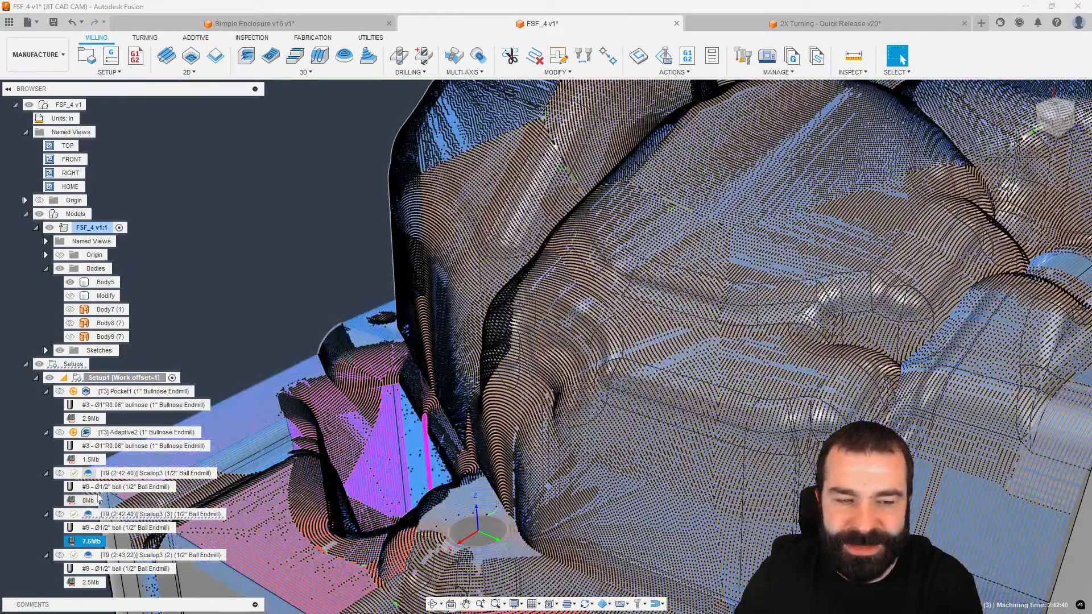
pyautogui.scroll(8, 659, 325)
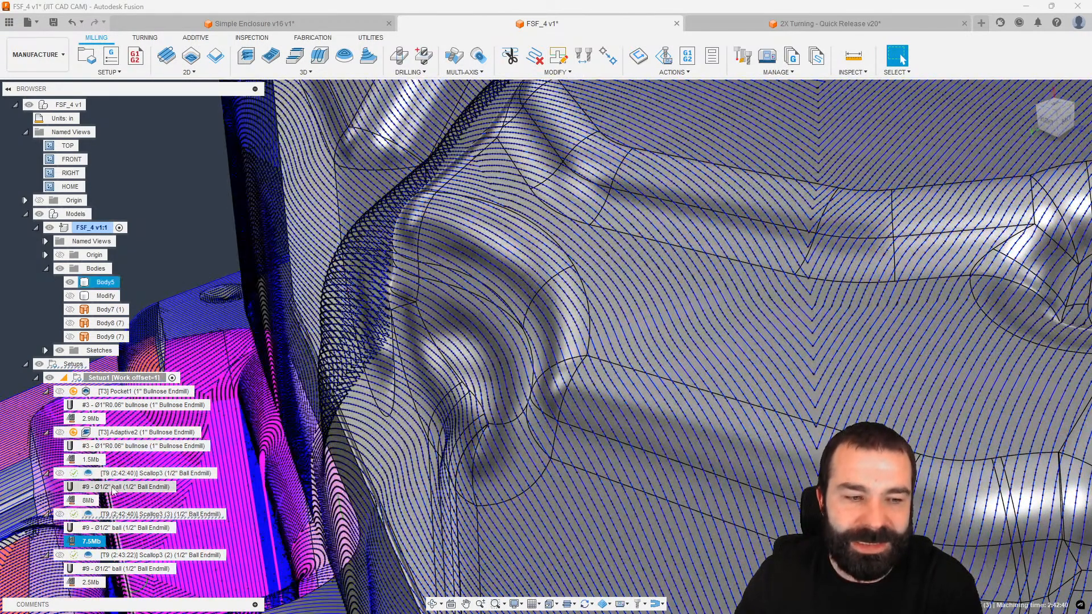
pyautogui.click(114, 477)
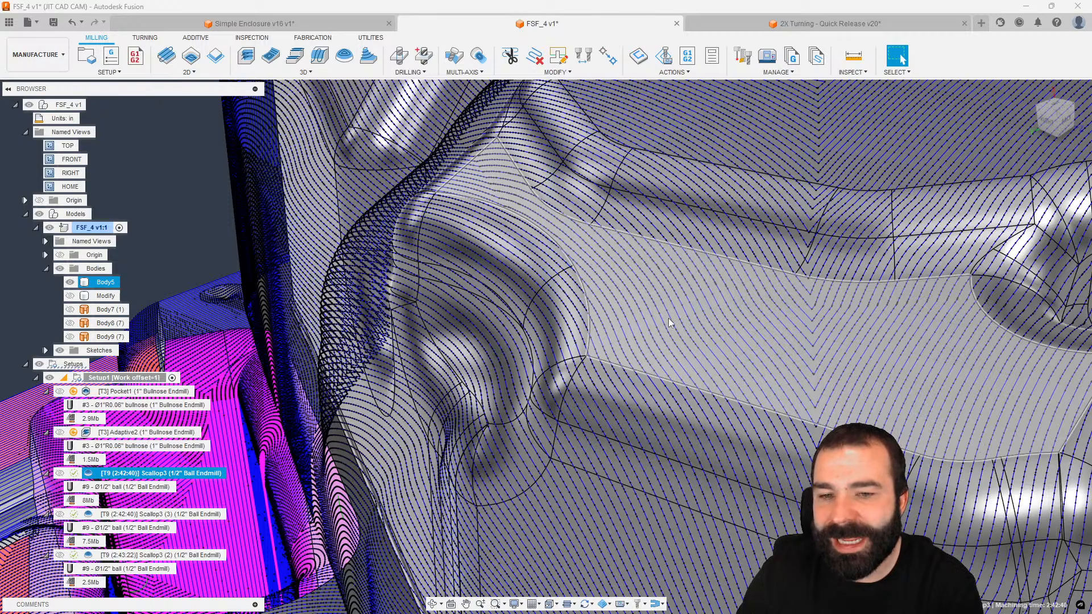
pyautogui.scroll(-5, 668, 318)
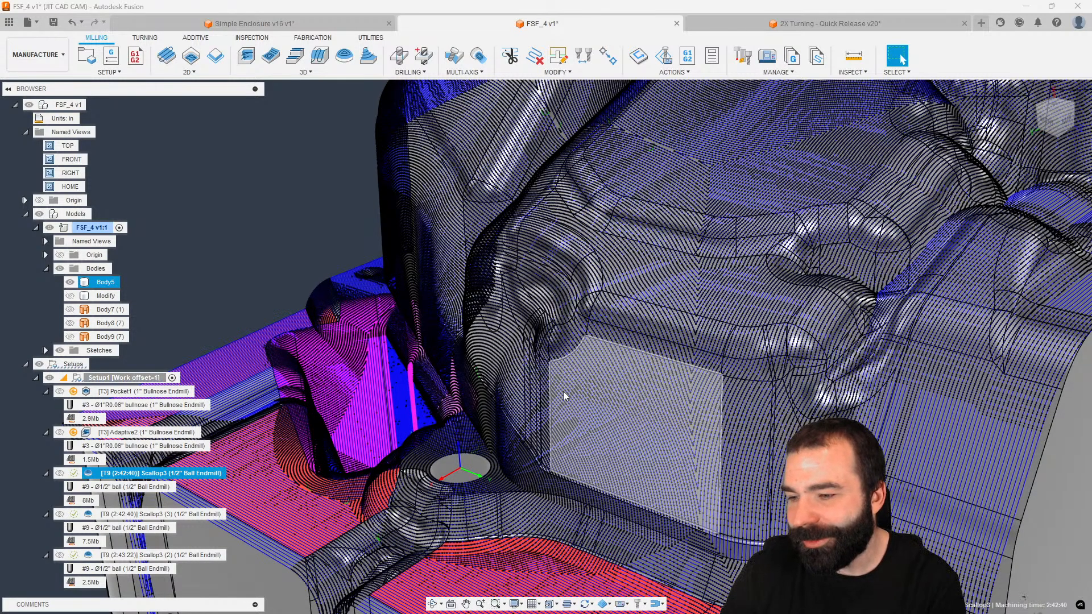
pyautogui.scroll(-2, 558, 409)
pyautogui.scroll(-3, 558, 410)
pyautogui.click(391, 268)
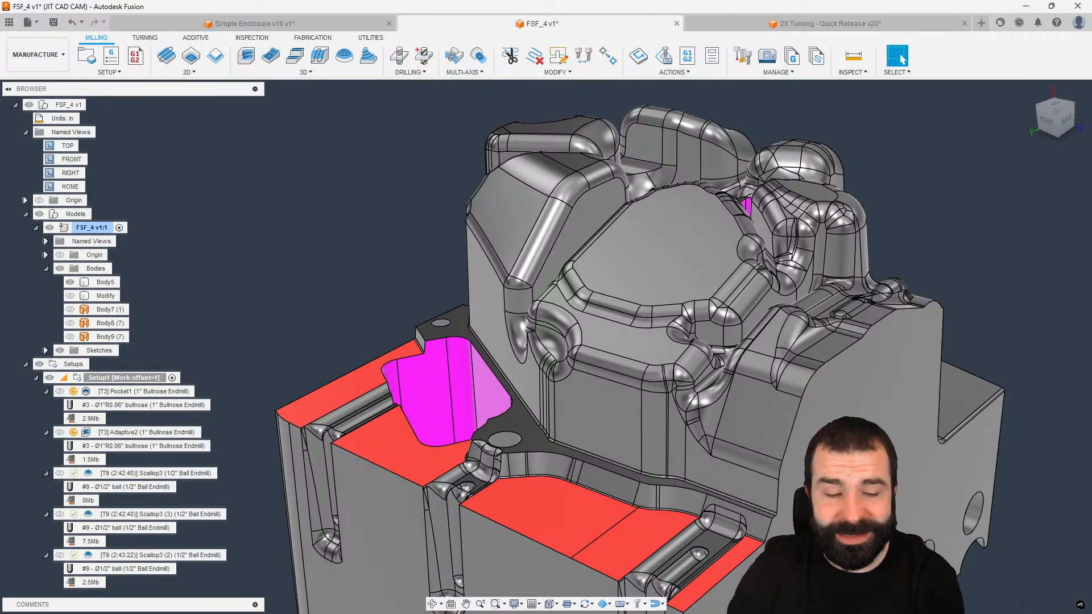
# Step: Open Windows System Information and check the processor and the installed physical memory in the system summary
pyautogui.click(60, 600)
pyautogui.write('system information')
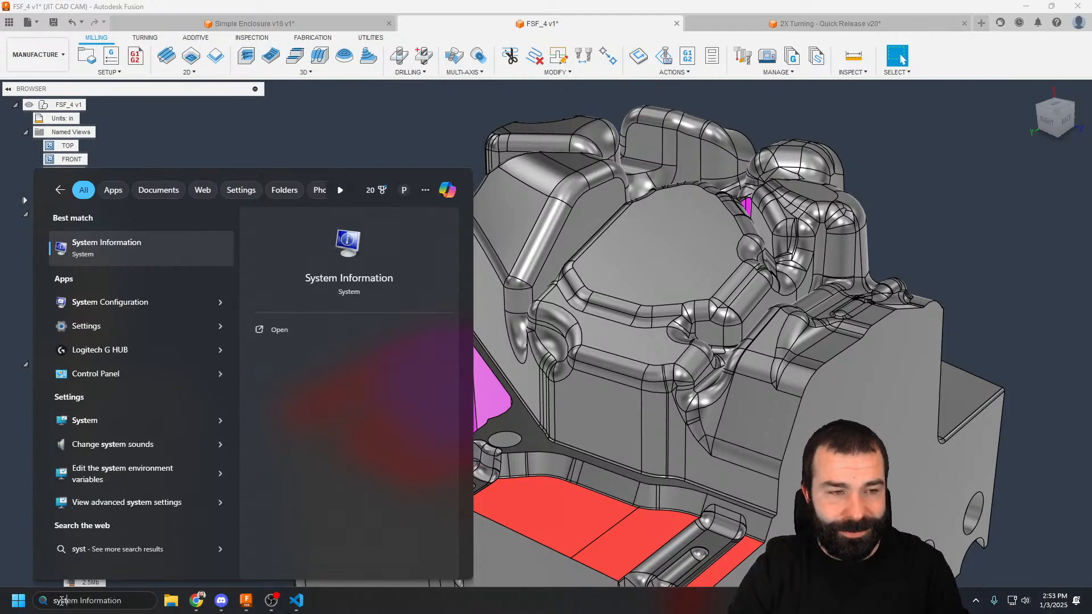
pyautogui.press('Return')
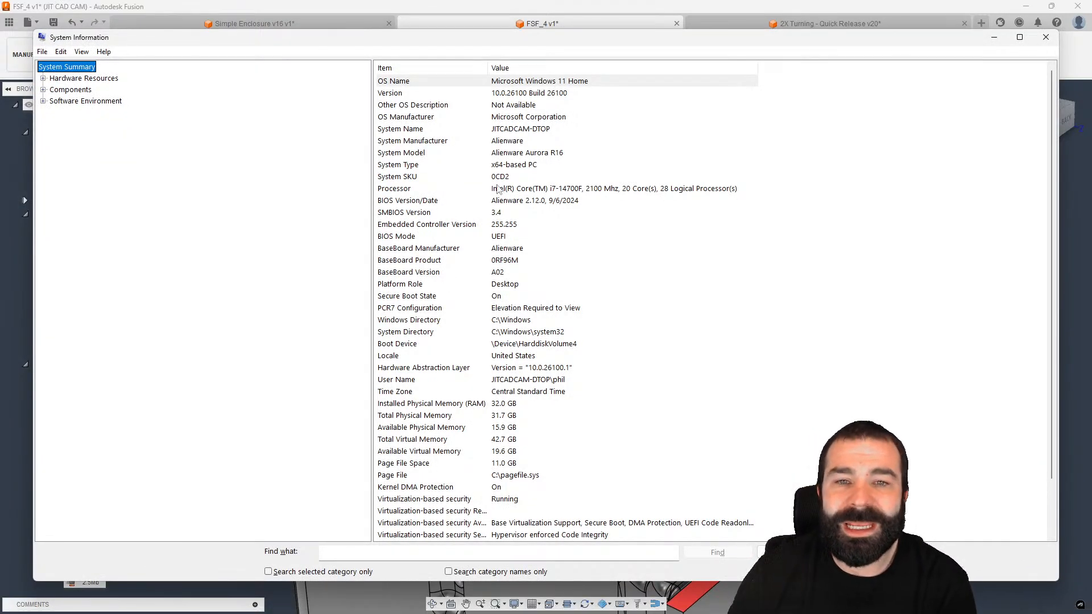
pyautogui.click(573, 191)
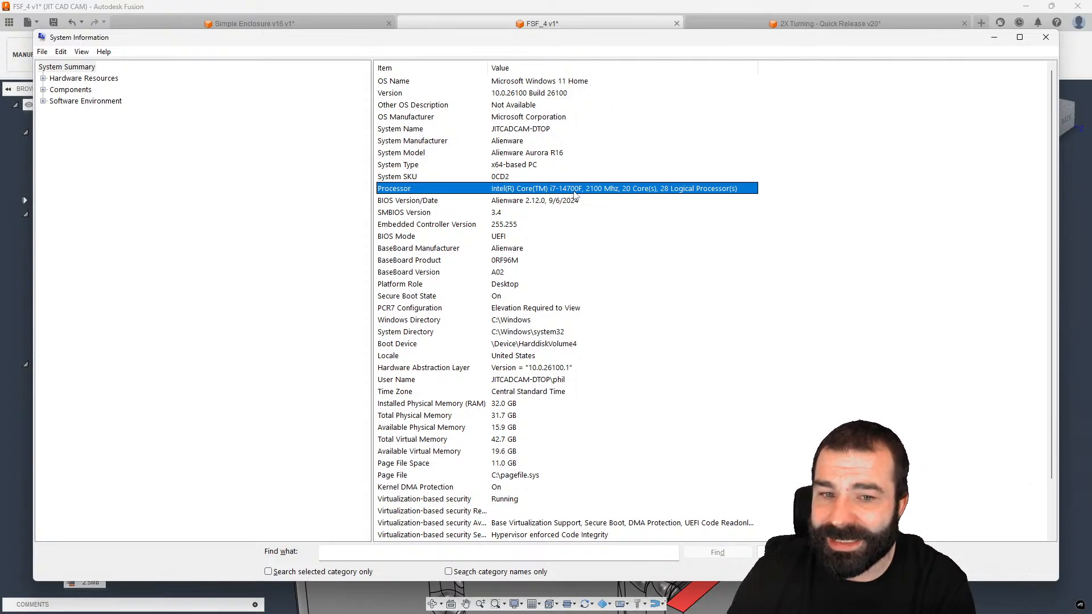
pyautogui.click(505, 405)
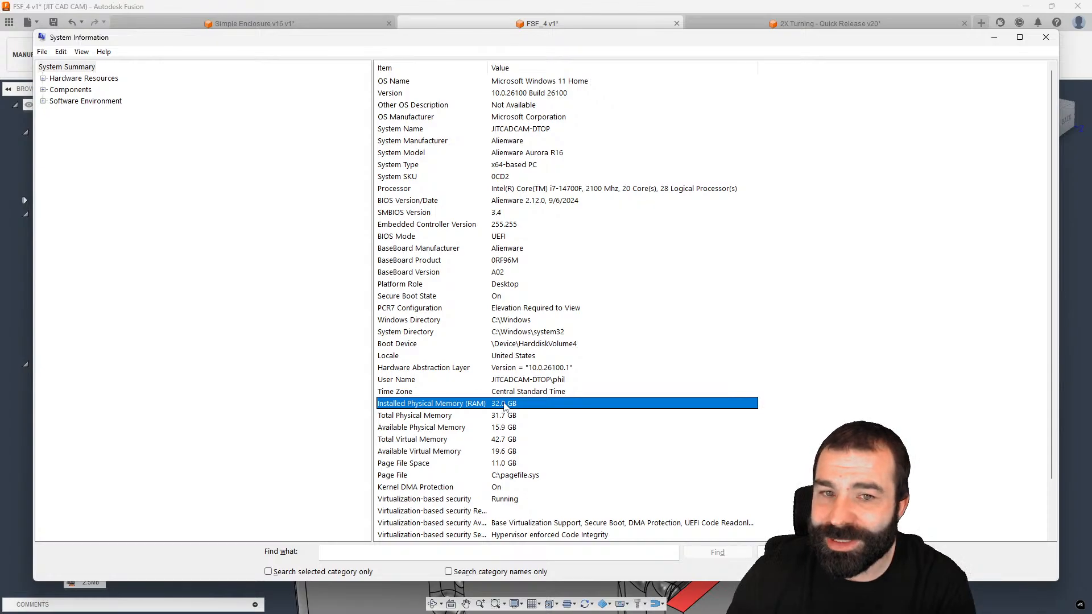
# Step: Check the display adapter under the system components, revisit the system summary, and close System Information
pyautogui.click(43, 89)
pyautogui.click(74, 136)
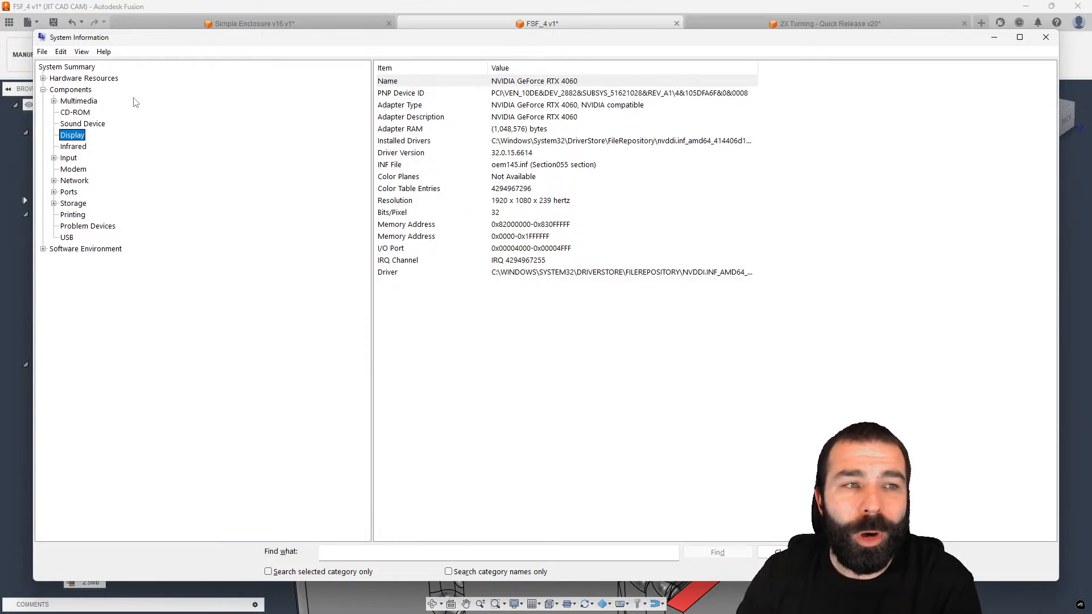
pyautogui.click(105, 83)
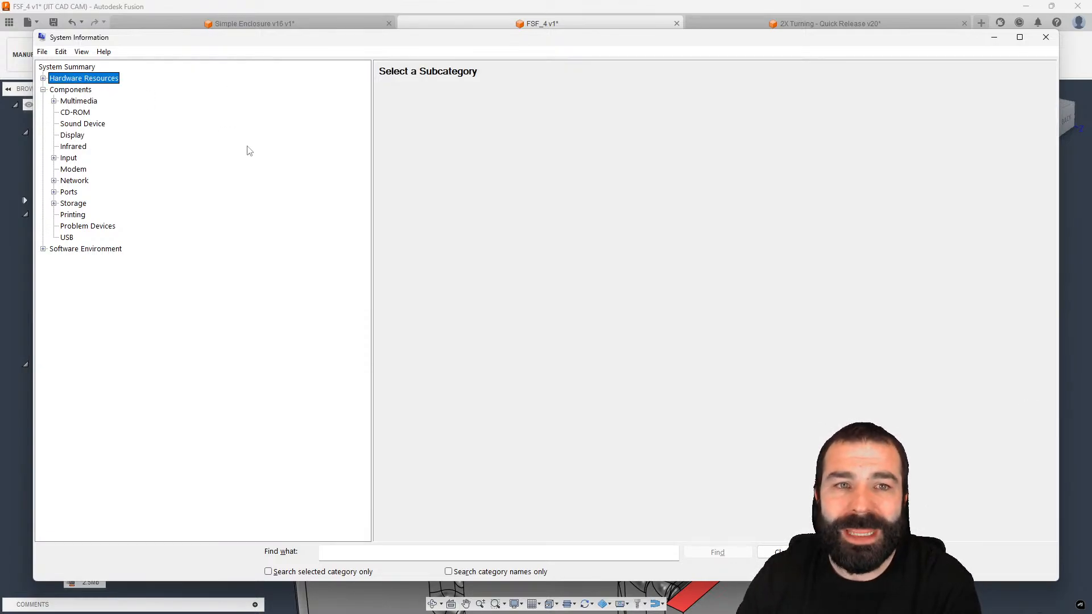
pyautogui.click(72, 68)
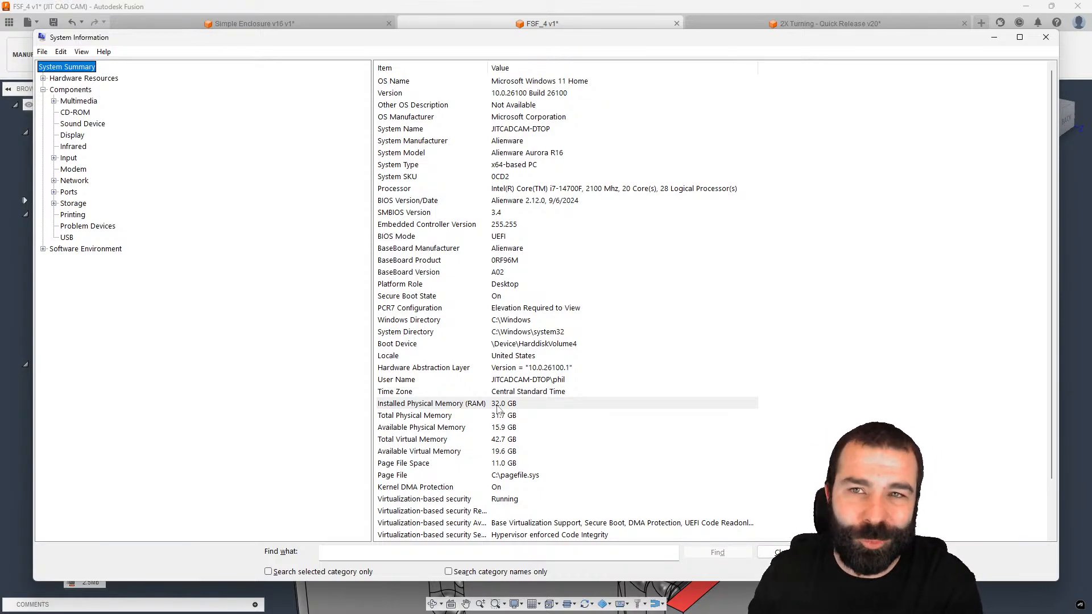
pyautogui.click(1045, 37)
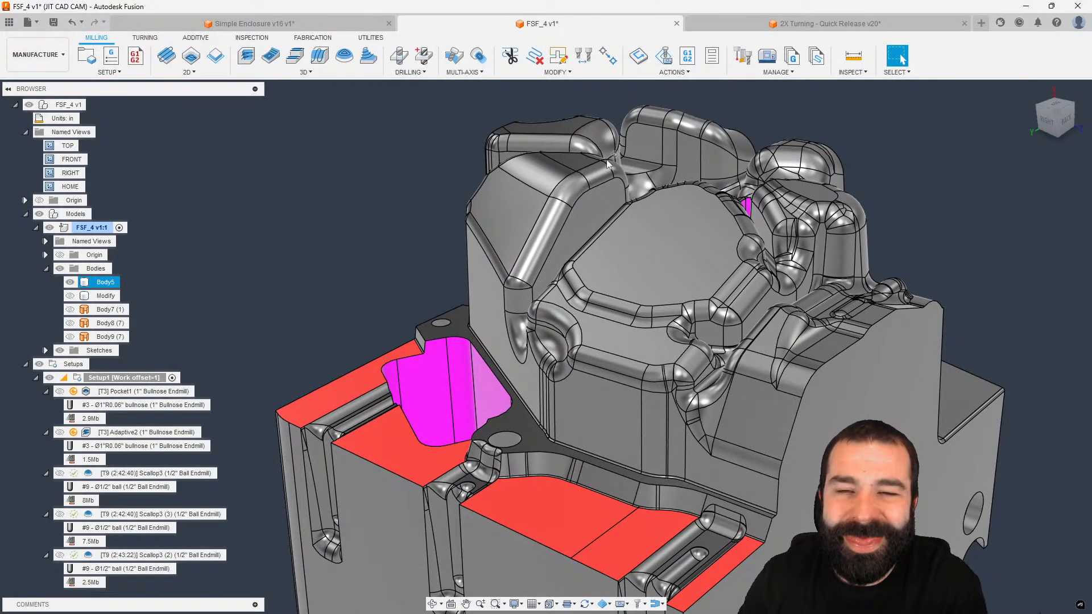
# Step: Open the Fusion preferences and review the Graphics settings, including the Transparency Effect choices and the Display and RDP Optimization pages
pyautogui.click(1079, 22)
pyautogui.click(1042, 50)
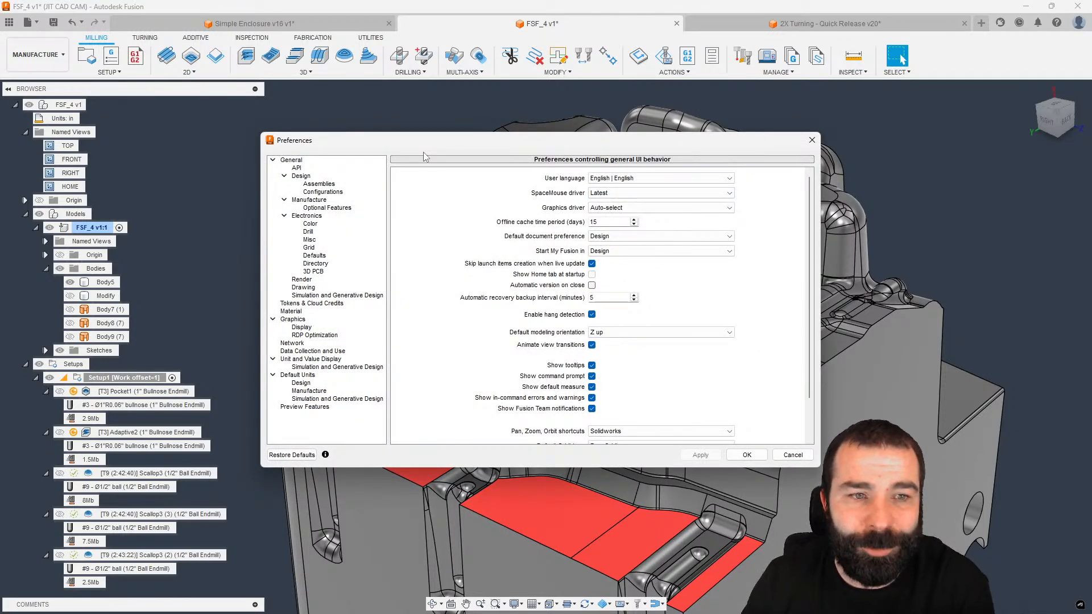
pyautogui.click(304, 168)
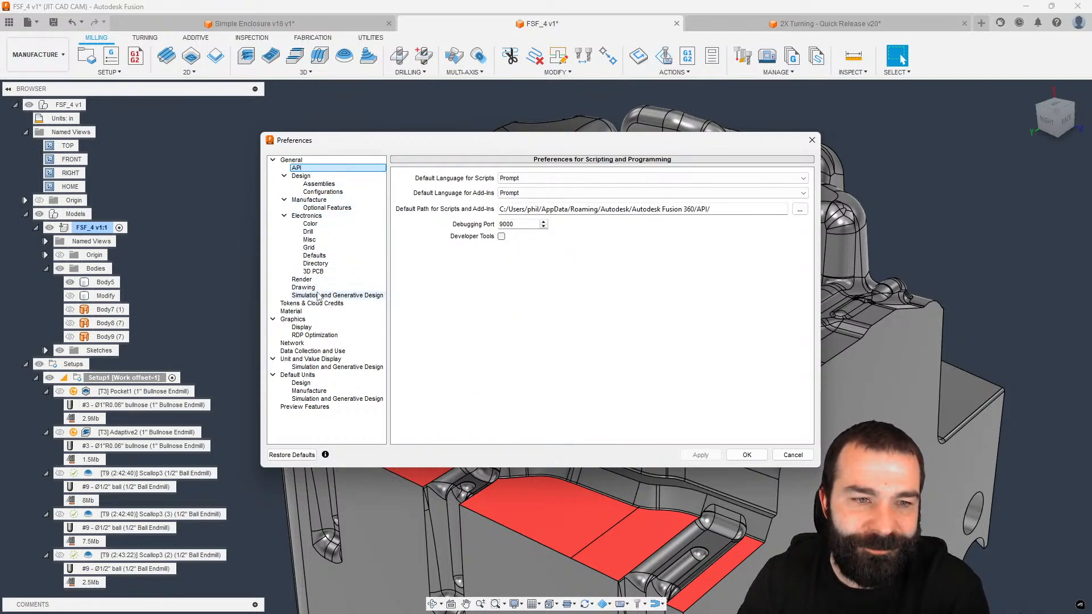
pyautogui.click(321, 320)
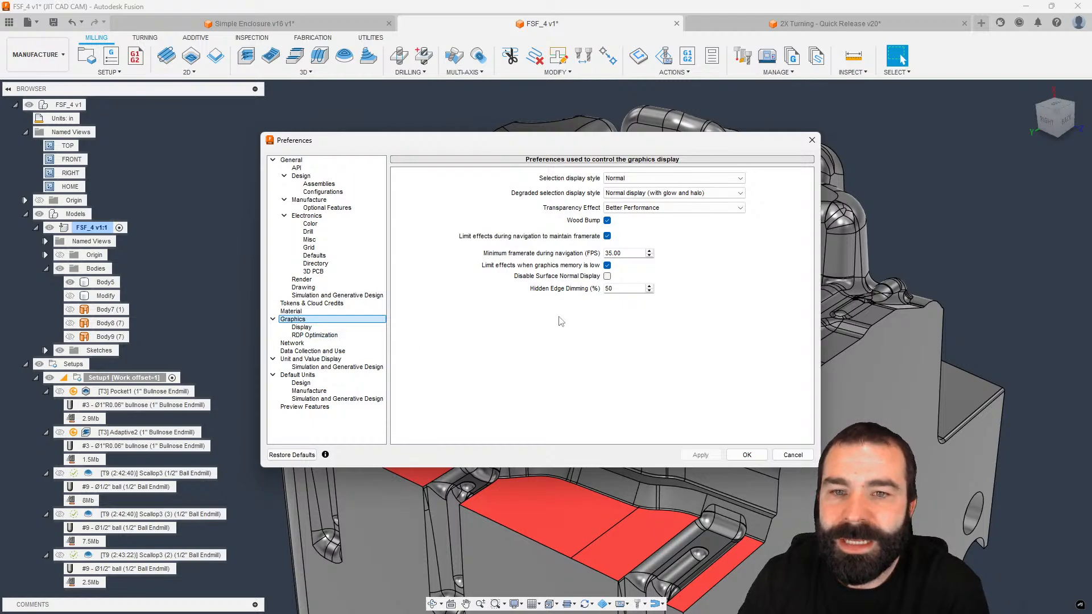
pyautogui.click(620, 210)
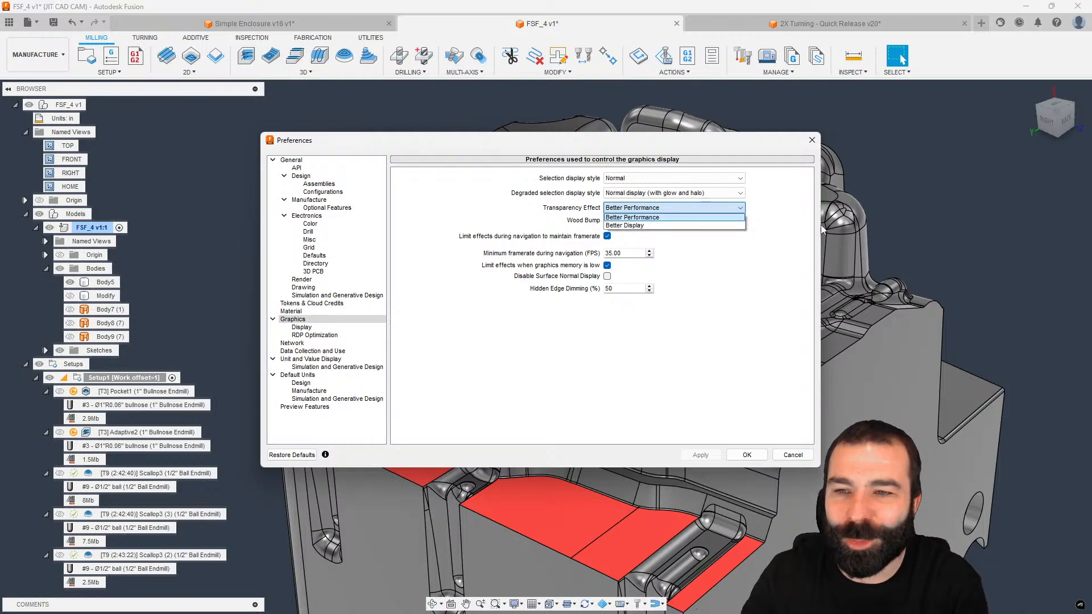
pyautogui.click(620, 220)
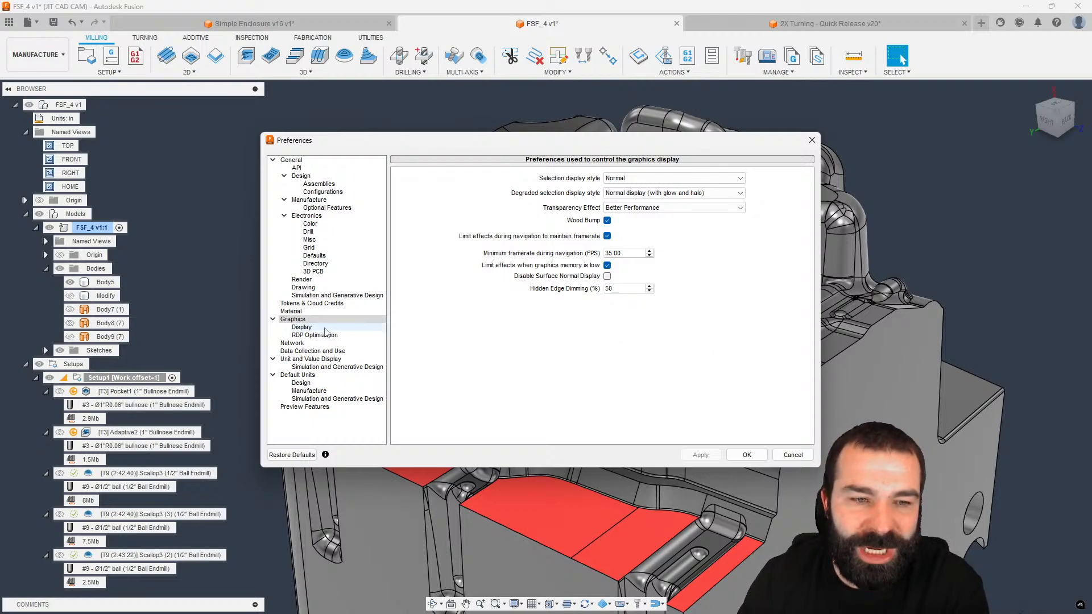
pyautogui.click(302, 328)
pyautogui.click(322, 335)
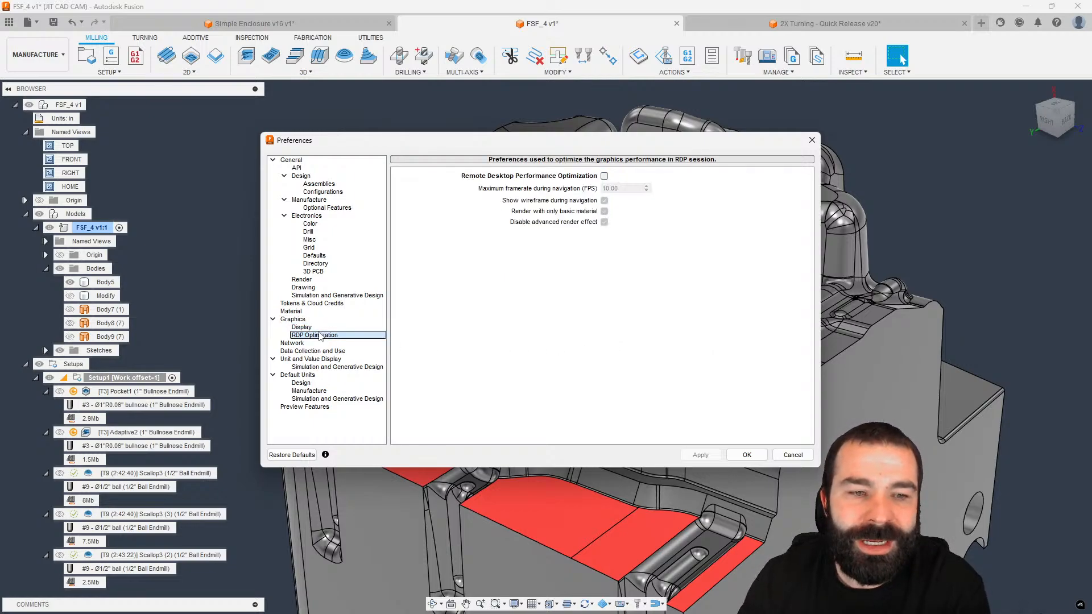
pyautogui.click(296, 319)
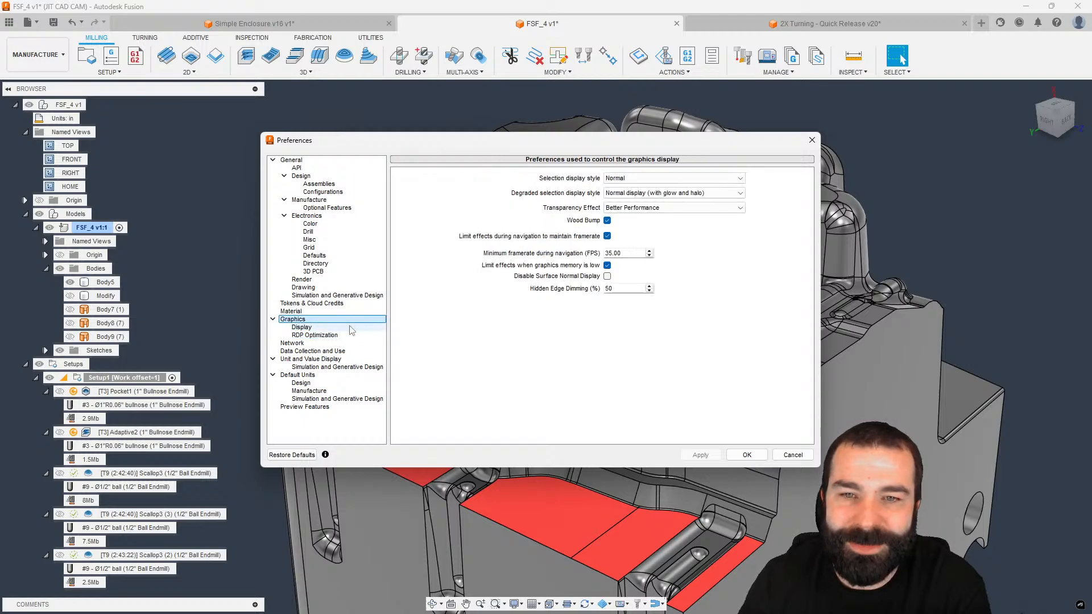
# Step: Review the available Graphics driver options in the General preferences without changing the selection
pyautogui.click(309, 161)
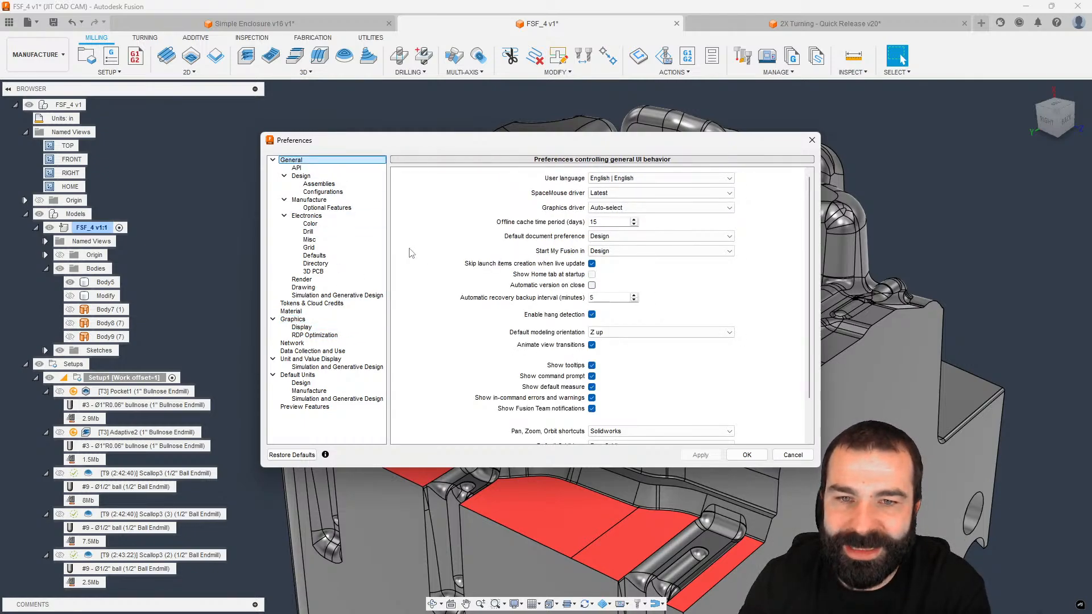
pyautogui.click(635, 209)
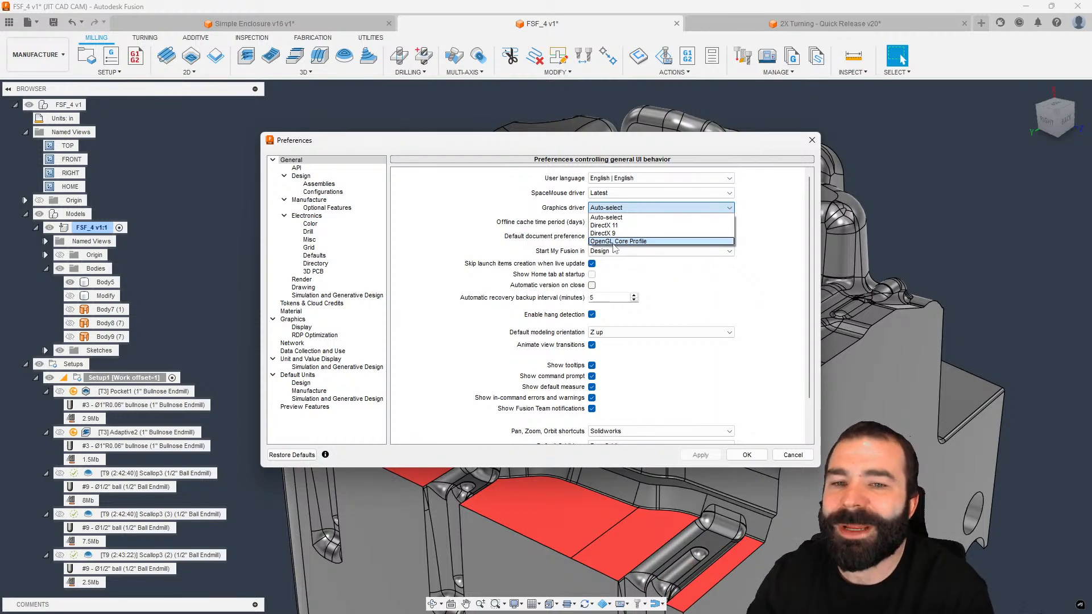
pyautogui.click(503, 252)
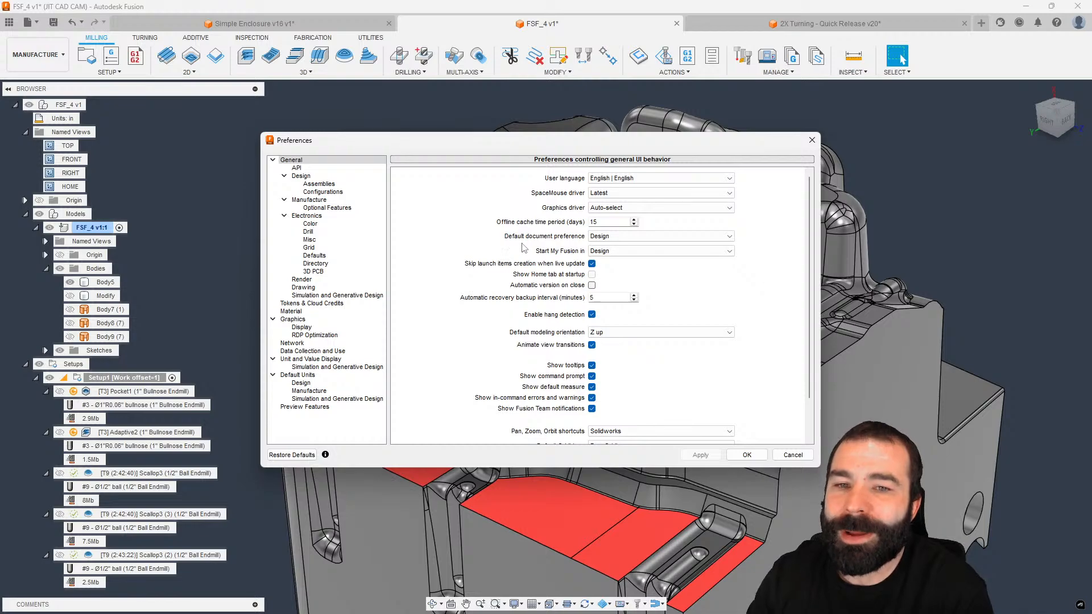
pyautogui.click(599, 208)
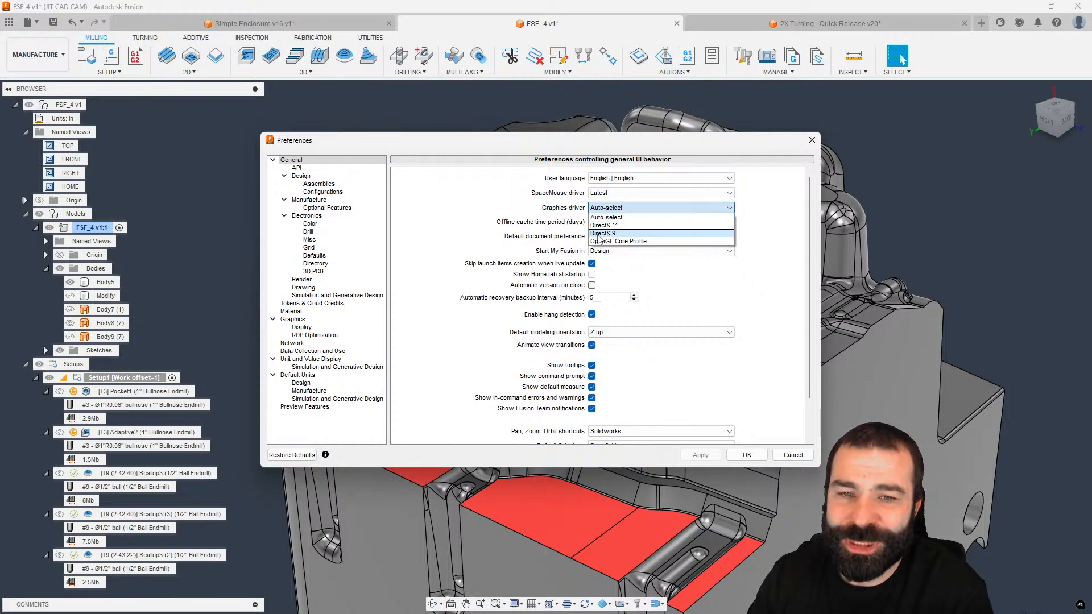
pyautogui.click(554, 242)
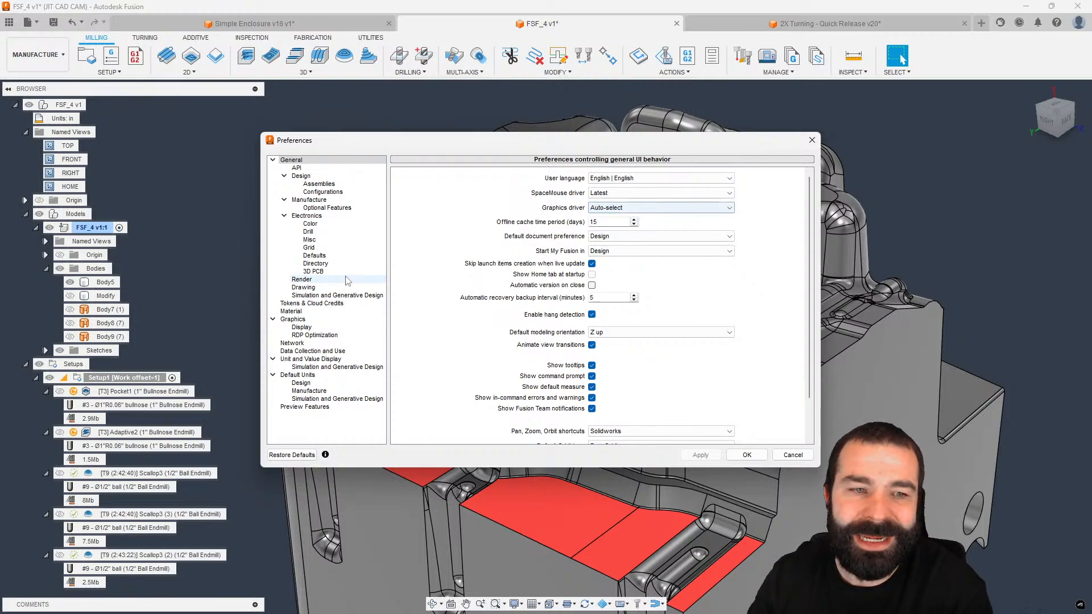
# Step: Set the Transparency Effect in the Graphics preferences to Better Display and apply it
pyautogui.click(302, 319)
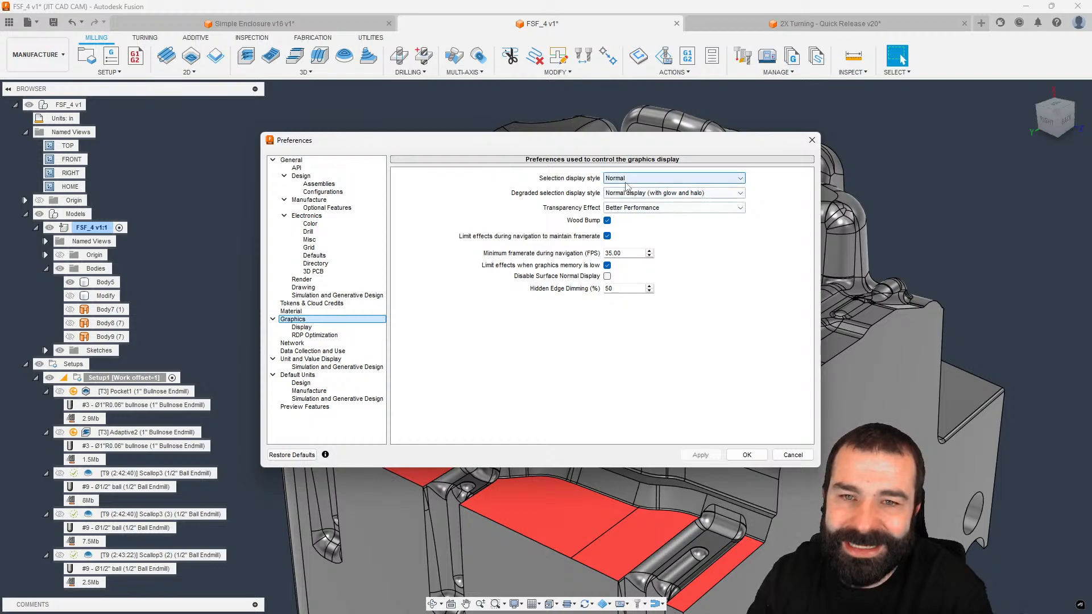
pyautogui.click(631, 208)
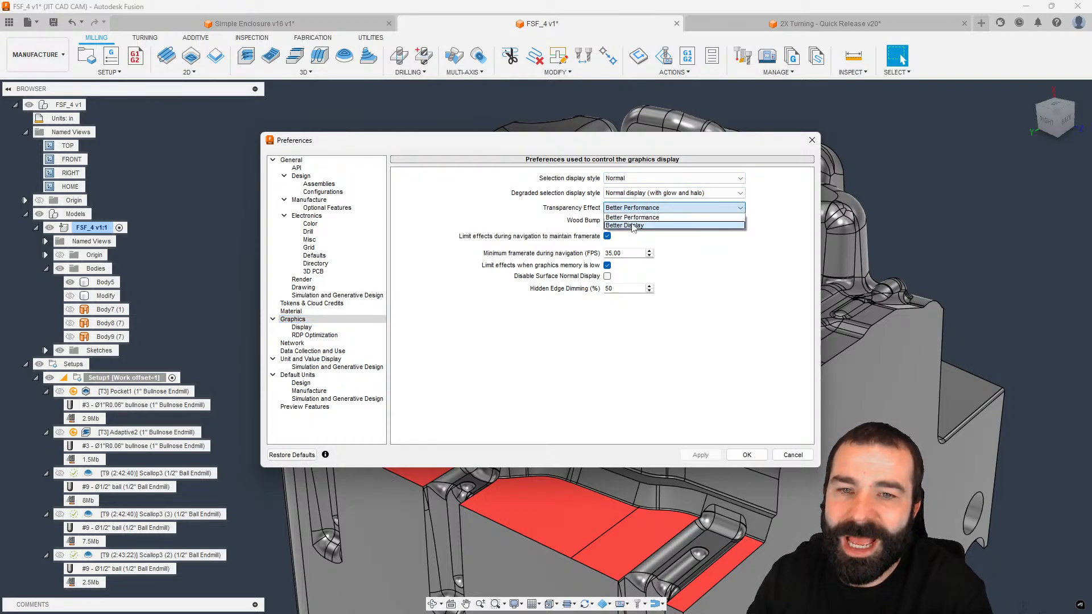
pyautogui.click(628, 226)
pyautogui.click(705, 455)
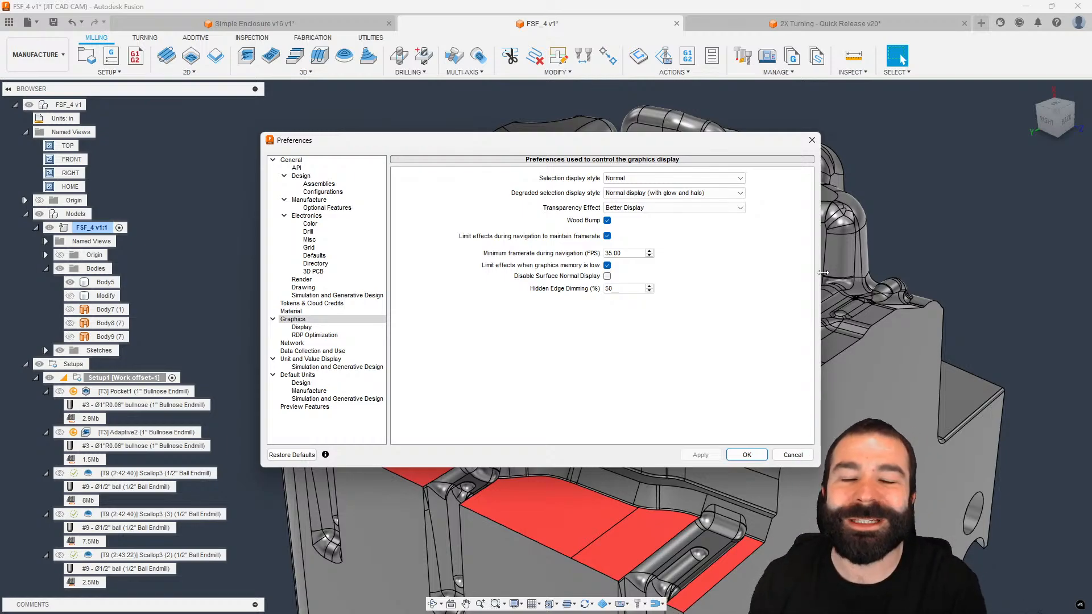
# Step: Set the Transparency Effect back to Better Performance and save the preferences
pyautogui.click(711, 208)
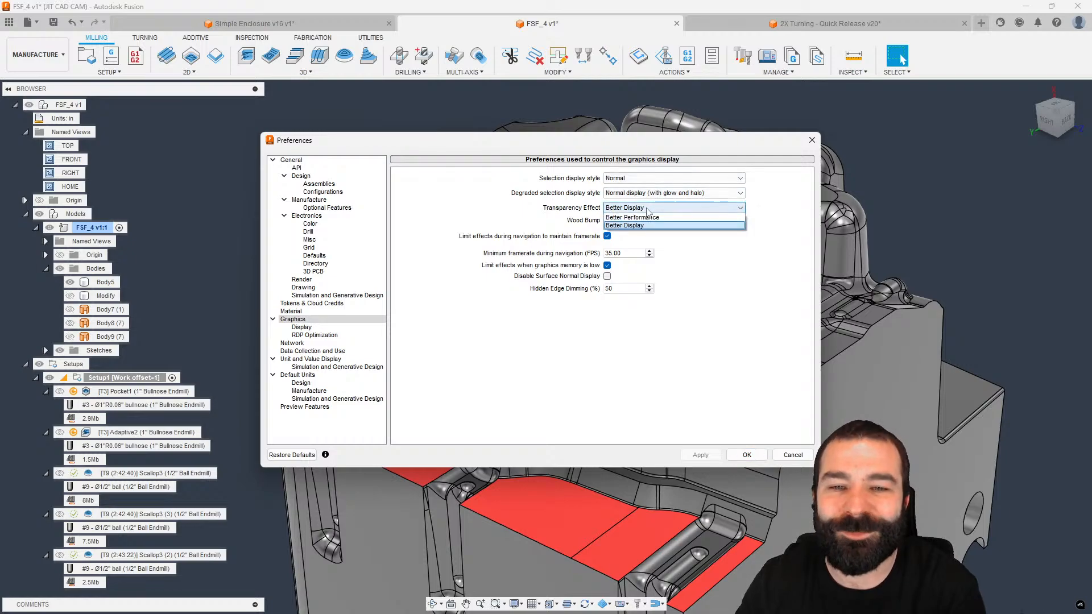
pyautogui.click(705, 220)
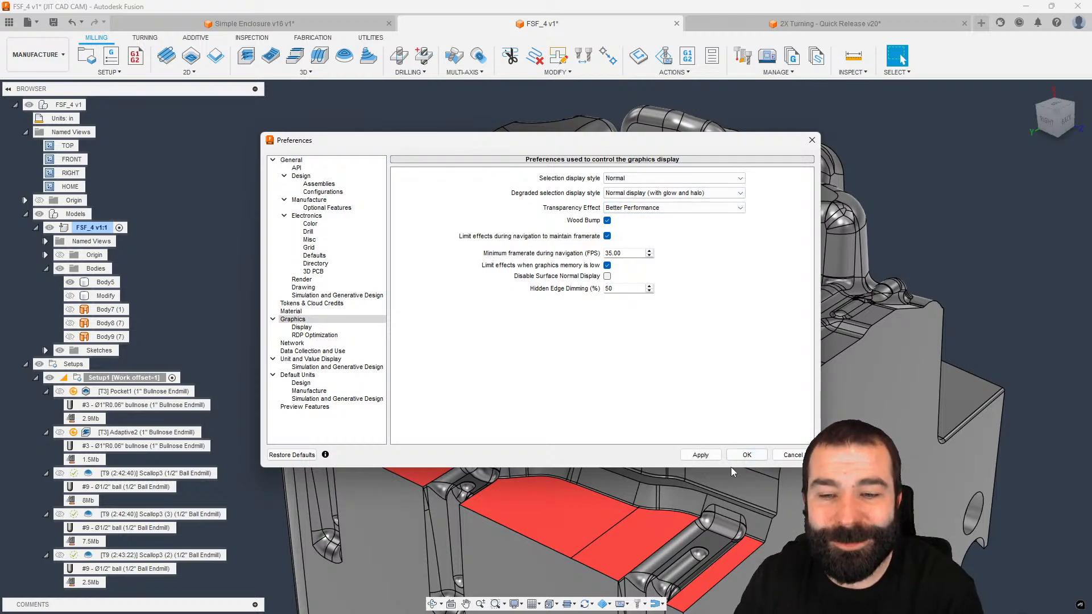
pyautogui.click(746, 458)
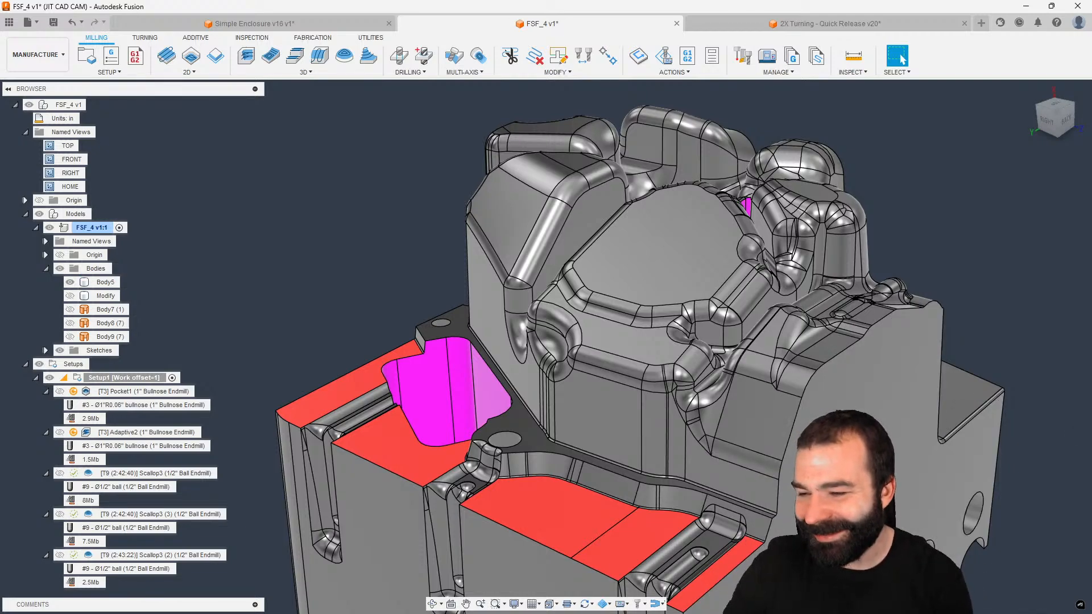
# Step: Look through the environment options in the display settings for the model view
pyautogui.scroll(-3, 548, 368)
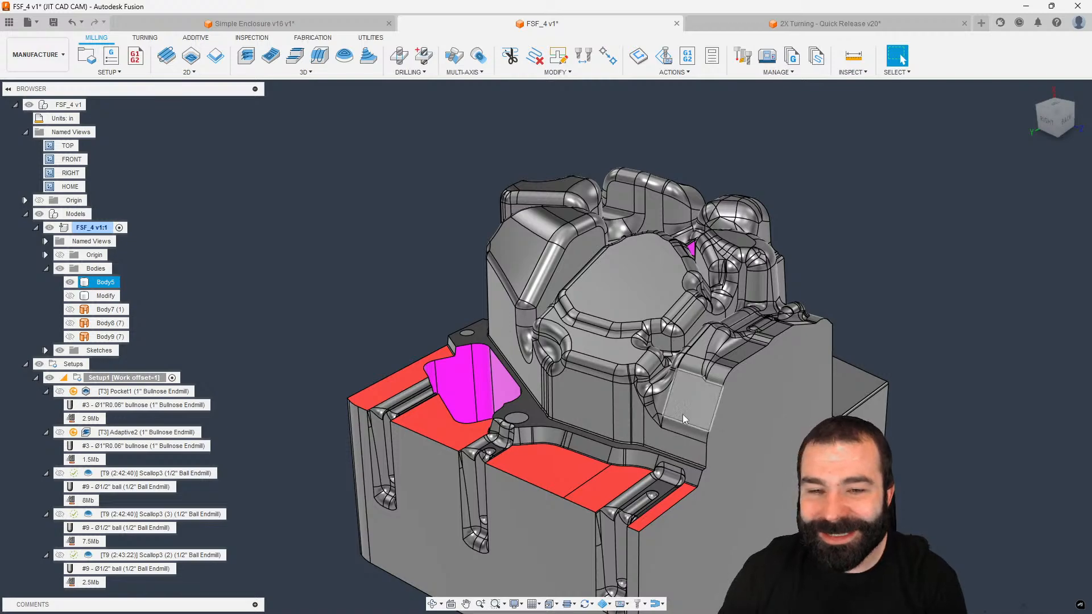
pyautogui.click(520, 605)
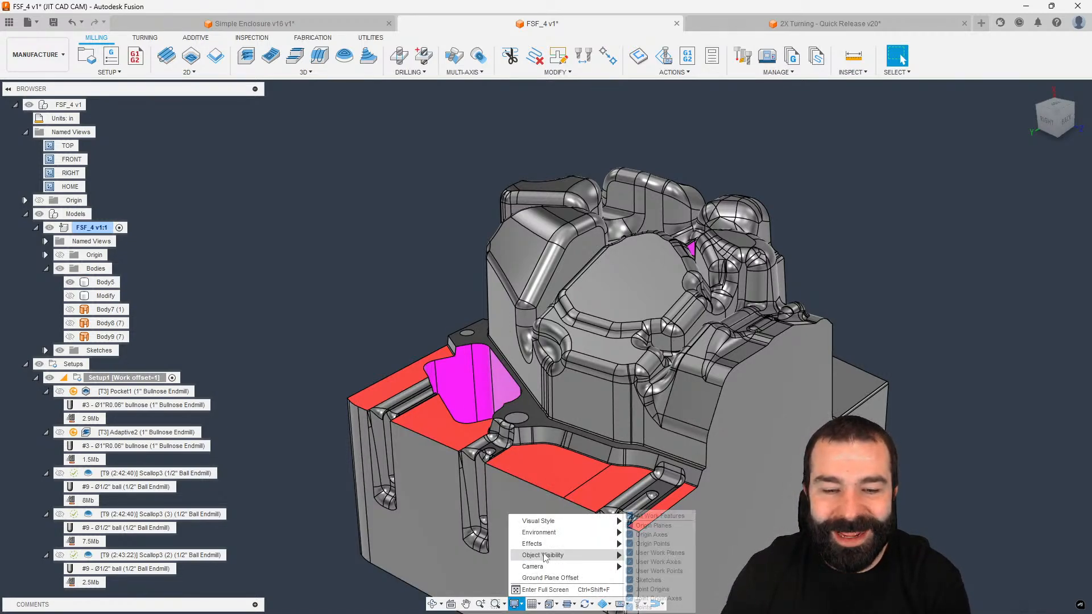
pyautogui.moveTo(566, 538)
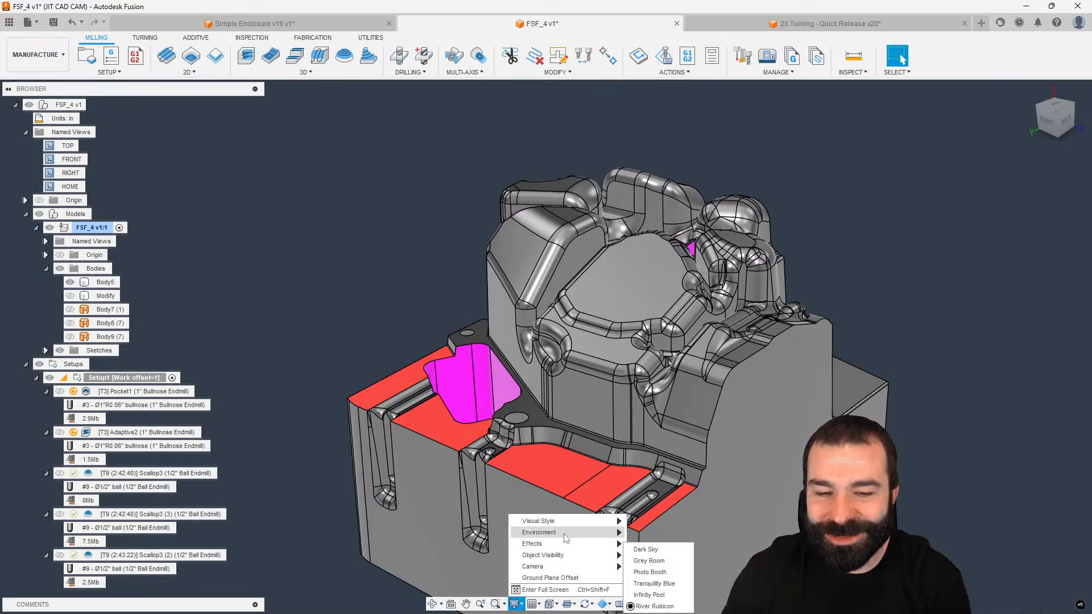
pyautogui.click(654, 595)
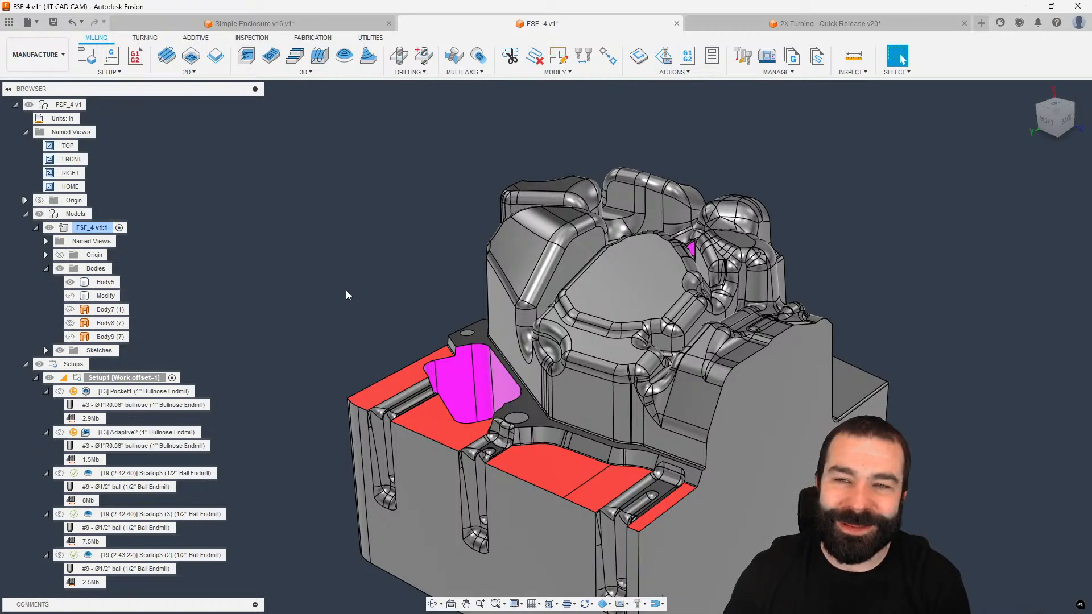
pyautogui.scroll(-2, 349, 164)
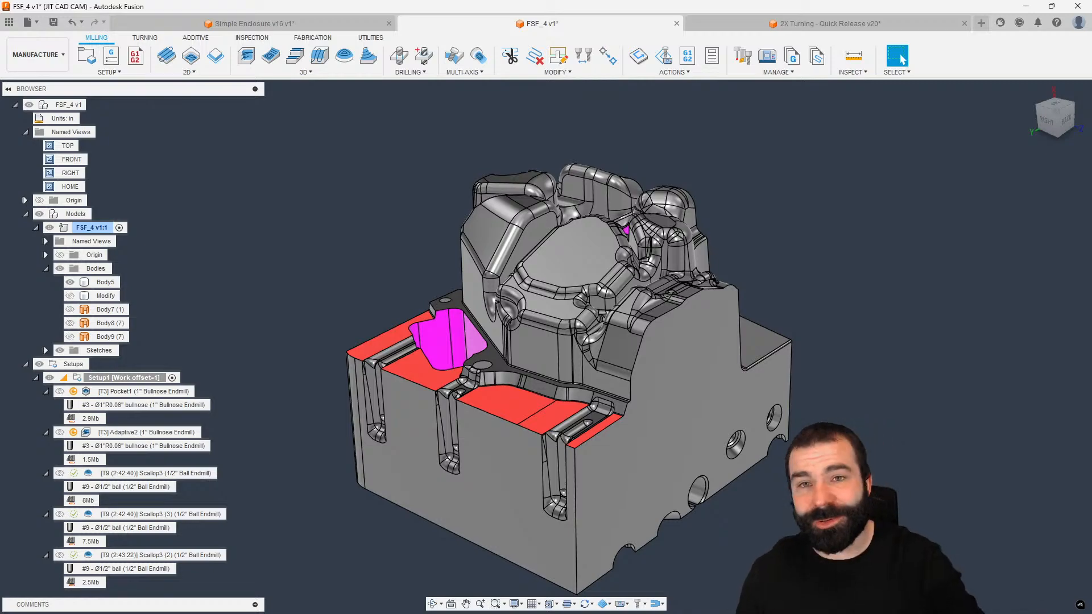
# Step: Reopen the preferences, check the Graphics page and the Graphics driver choices under General, and close them without changes
pyautogui.click(1076, 29)
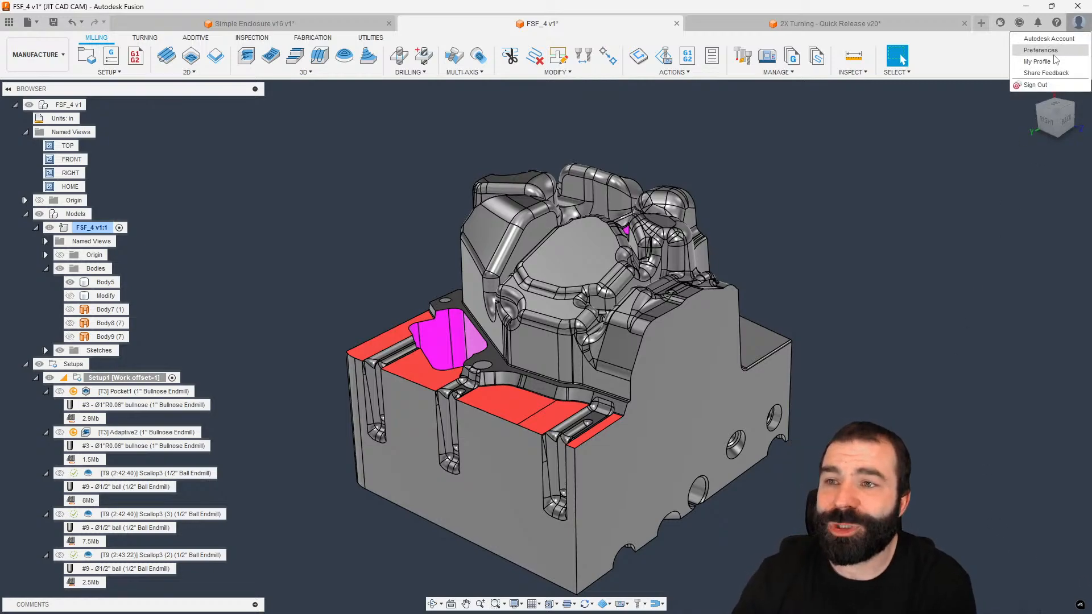
pyautogui.click(1053, 59)
pyautogui.click(323, 321)
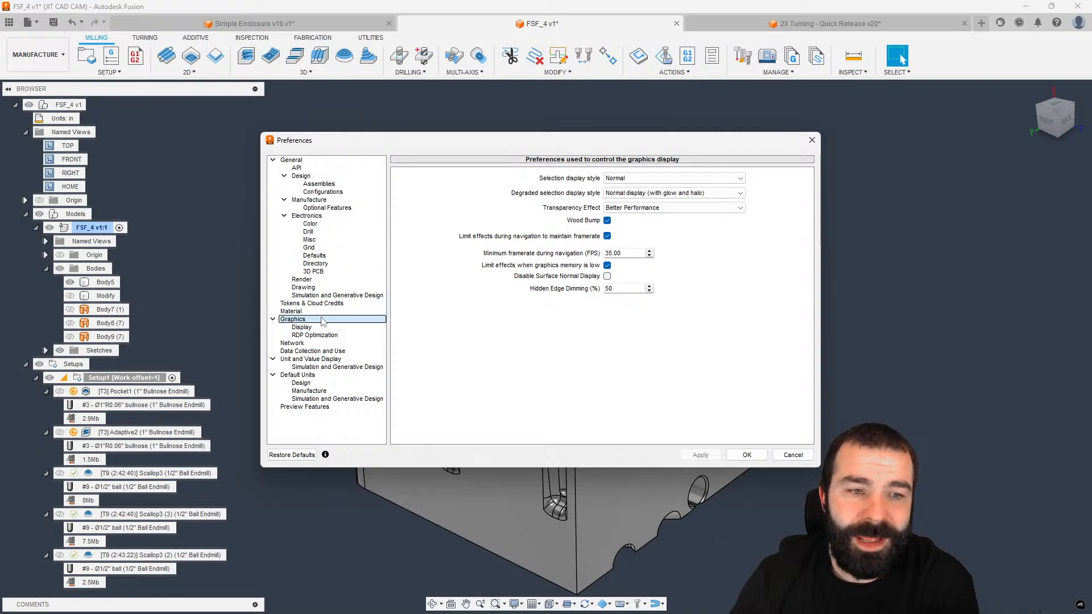
pyautogui.click(292, 159)
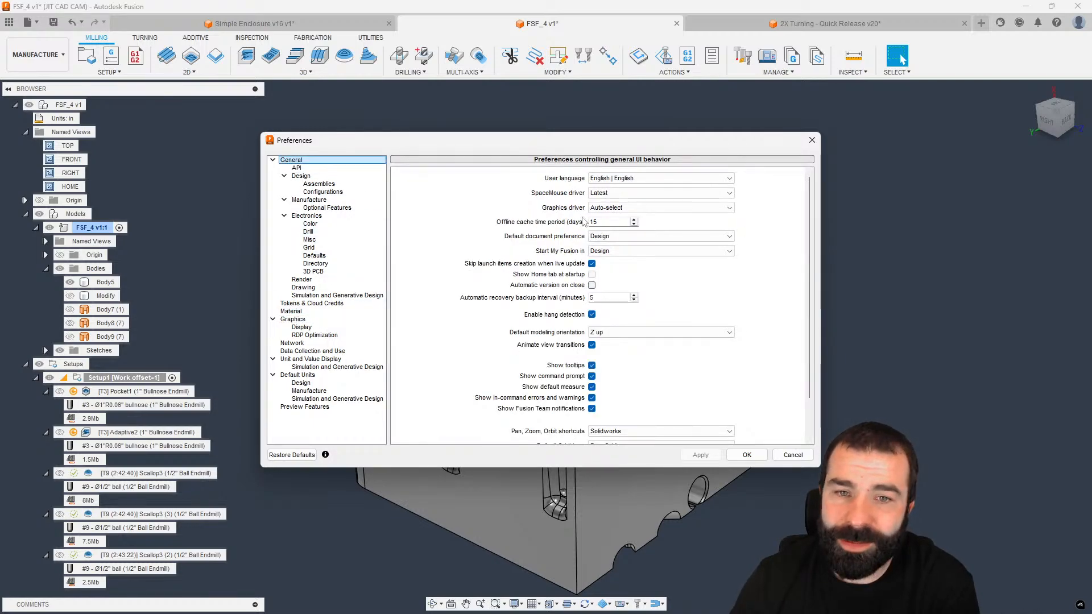
pyautogui.click(604, 208)
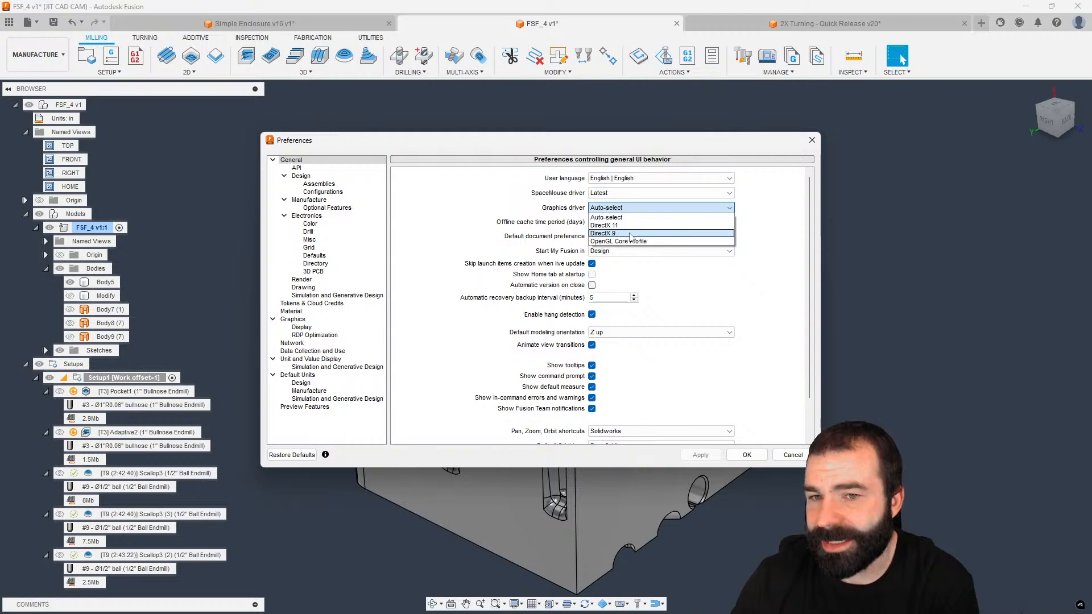
pyautogui.click(789, 231)
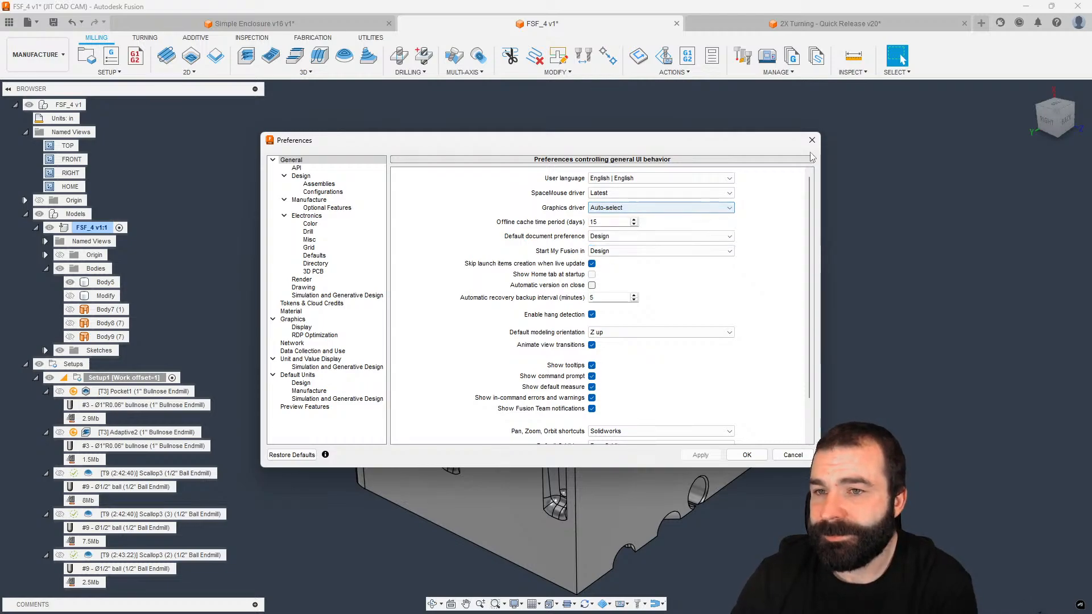
pyautogui.click(811, 141)
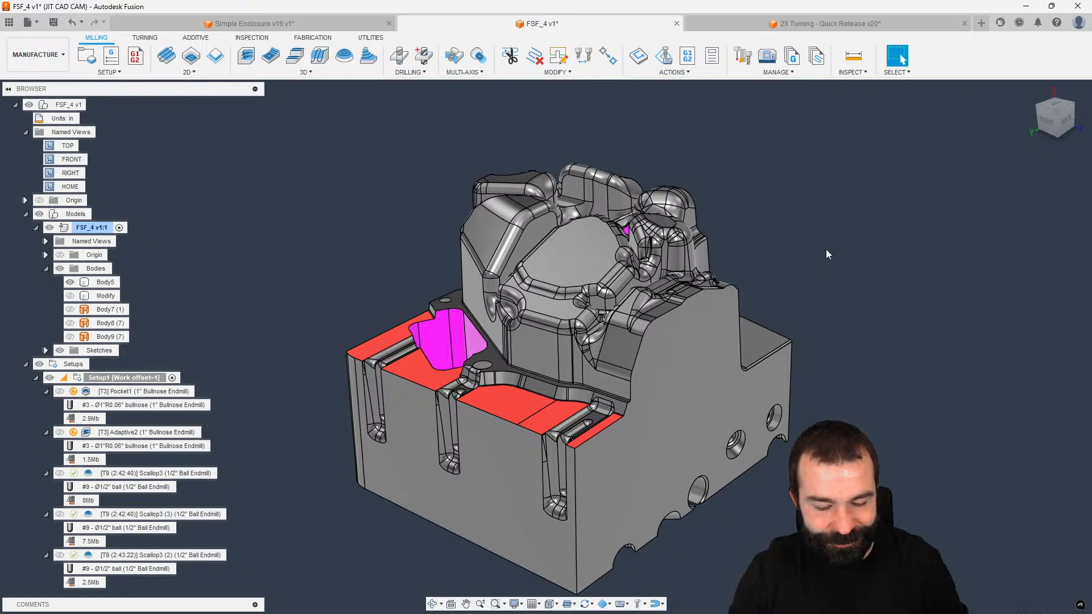
# Step: Switch to Task Manager in full-screen size, sort the running processes by memory use, and close it after checking them
pyautogui.press('super')
pyautogui.write('task manager')
pyautogui.press('Return')
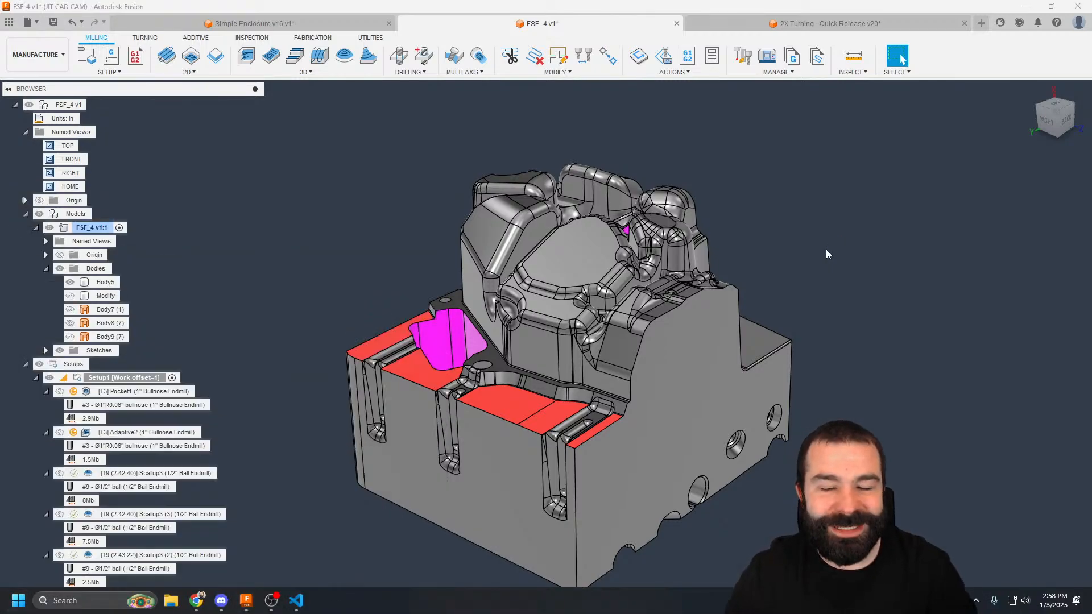
pyautogui.moveTo(469, 126); pyautogui.dragTo(546, 126)
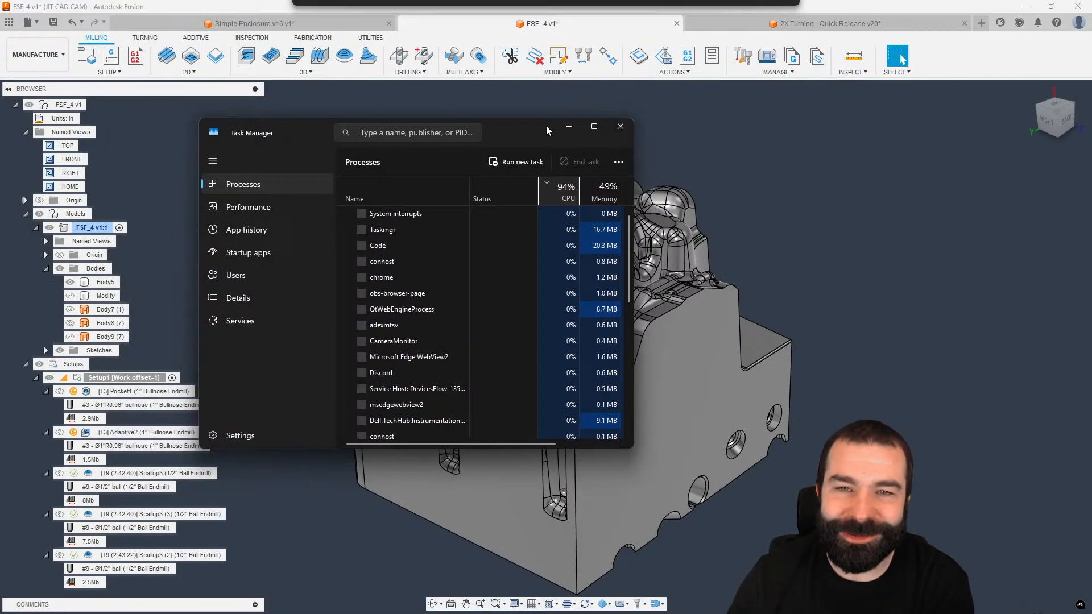
pyautogui.click(594, 126)
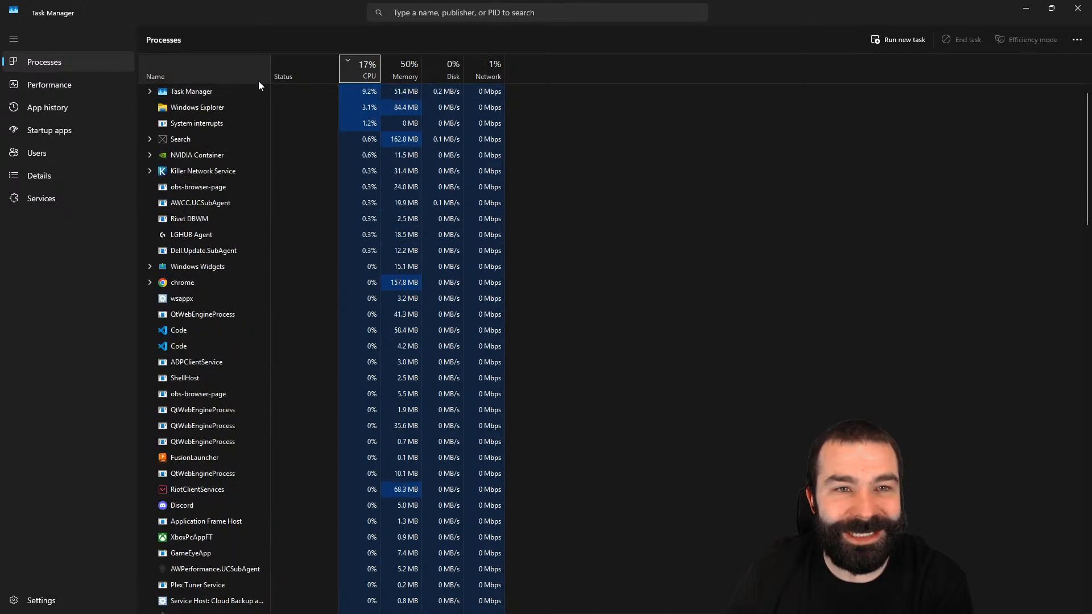
pyautogui.click(414, 72)
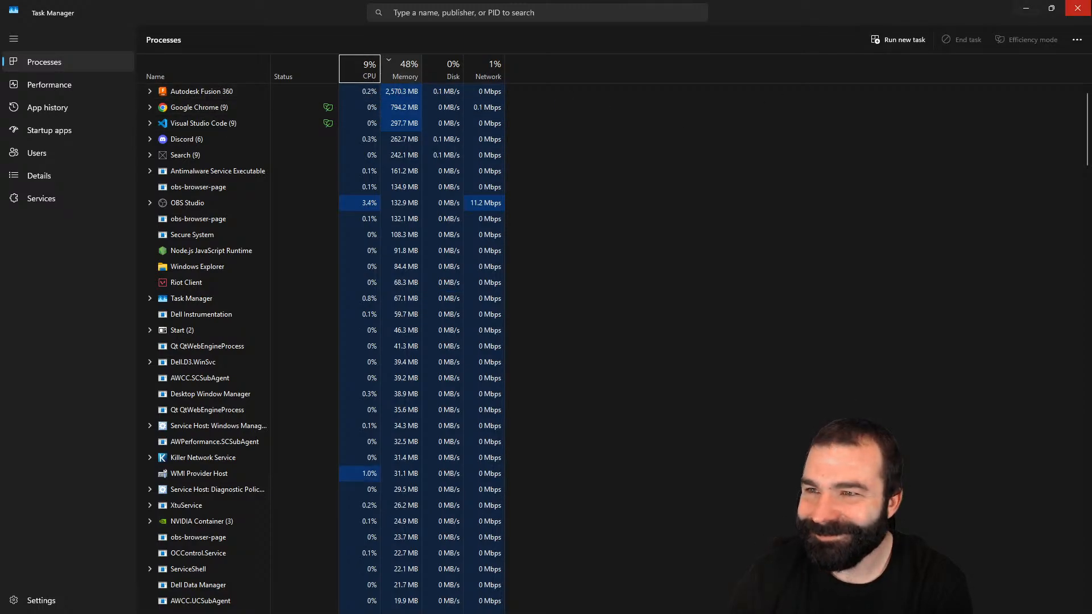
pyautogui.click(1077, 8)
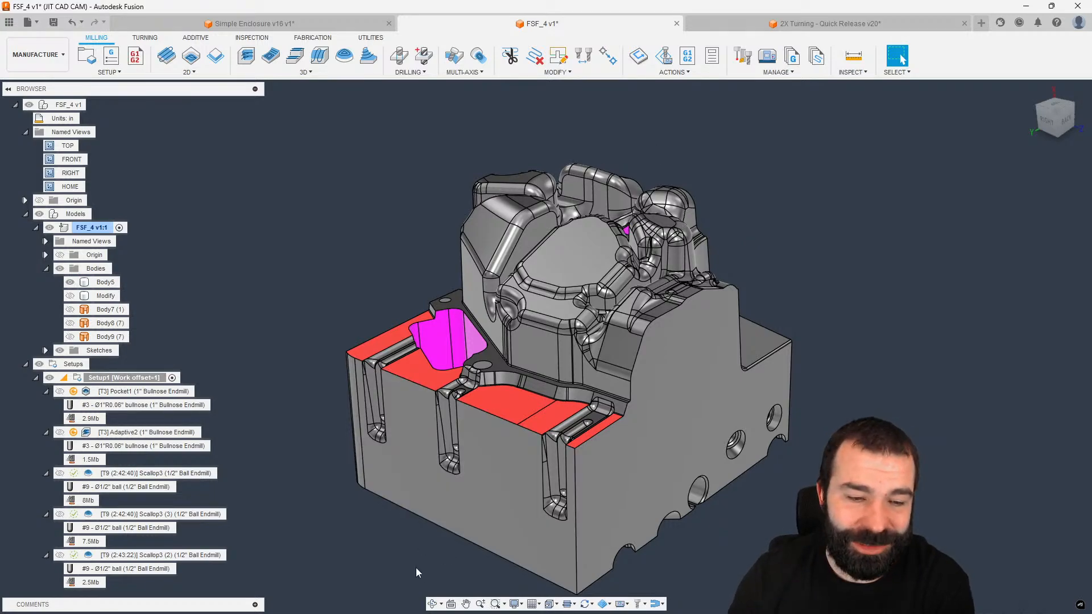
# Step: Search Windows for "system", check the processor entry in System Information, and close it
pyautogui.moveTo(195, 613)
pyautogui.click(91, 601)
pyautogui.write('s')
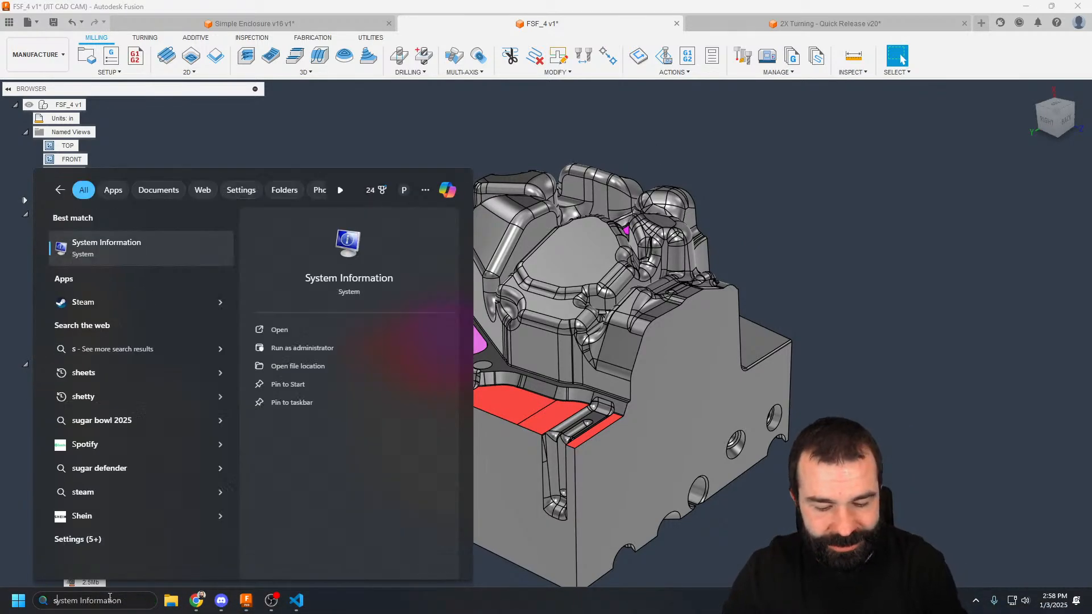
pyautogui.write('ystem')
pyautogui.click(135, 243)
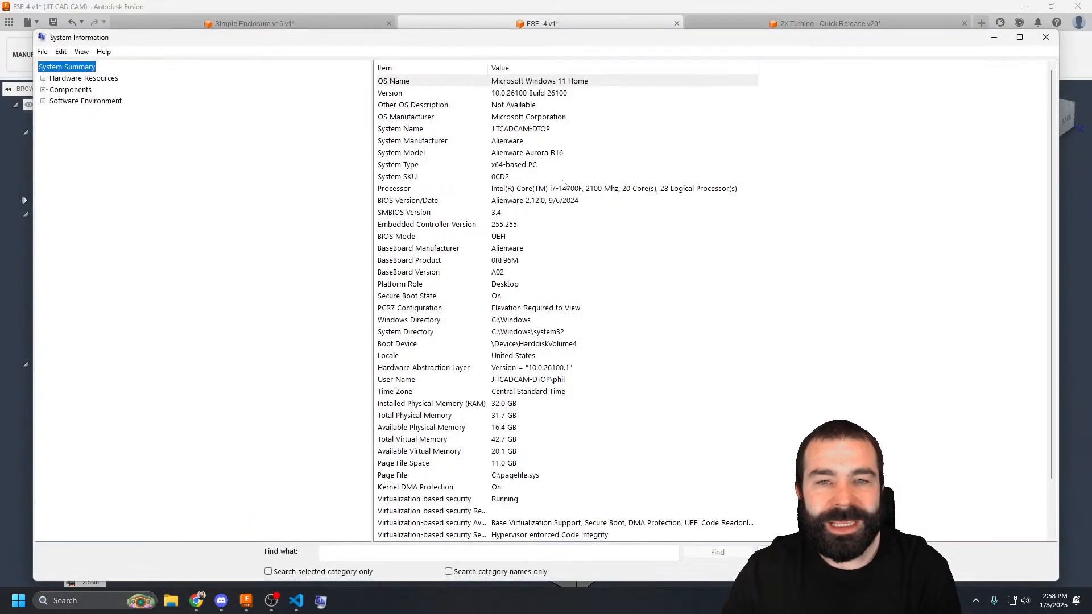
pyautogui.click(624, 190)
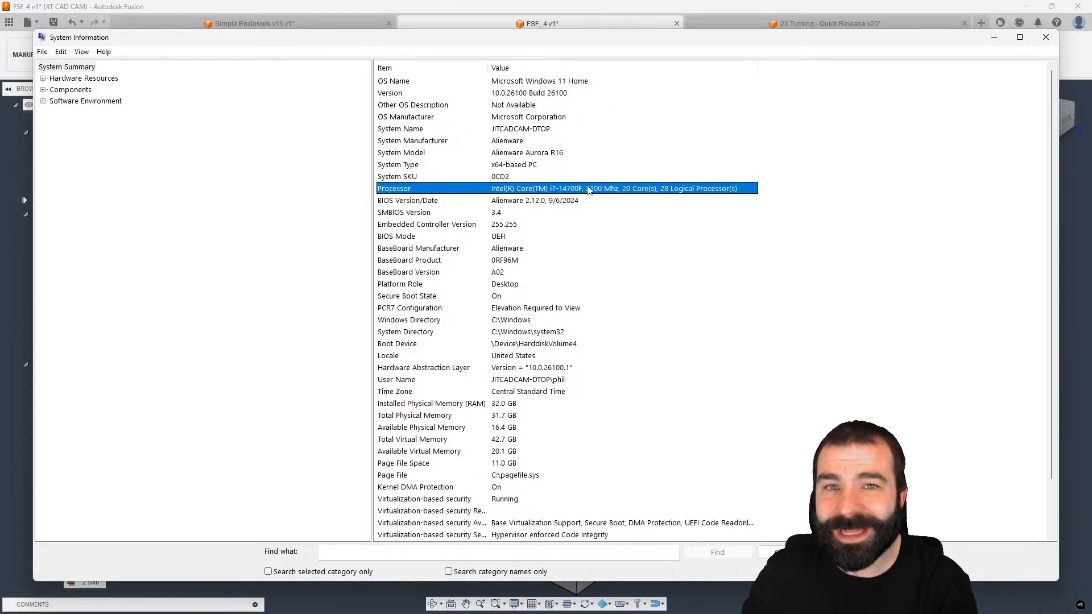
pyautogui.click(1045, 37)
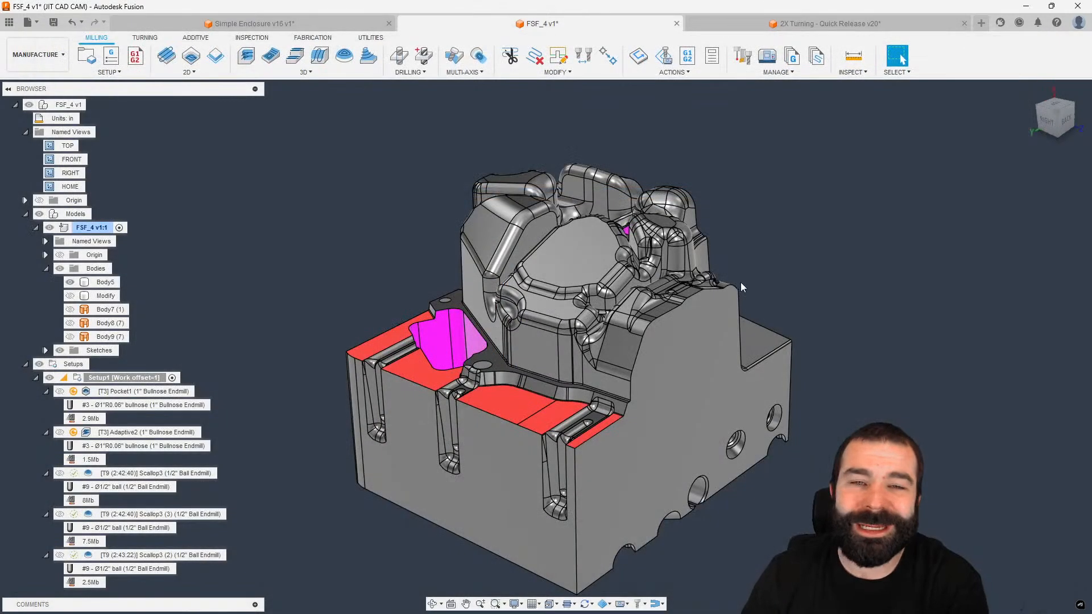
pyautogui.keyDown('shift'); pyautogui.moveTo(711, 277); pyautogui.dragTo(708, 318, button='middle'); pyautogui.keyUp('shift')
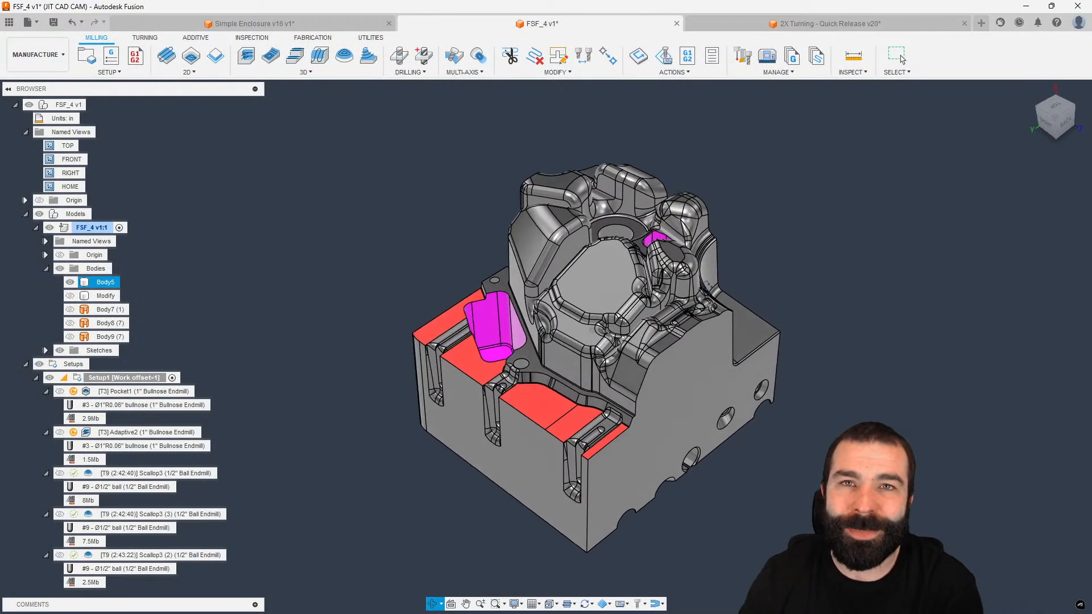
pyautogui.scroll(2, 765, 237)
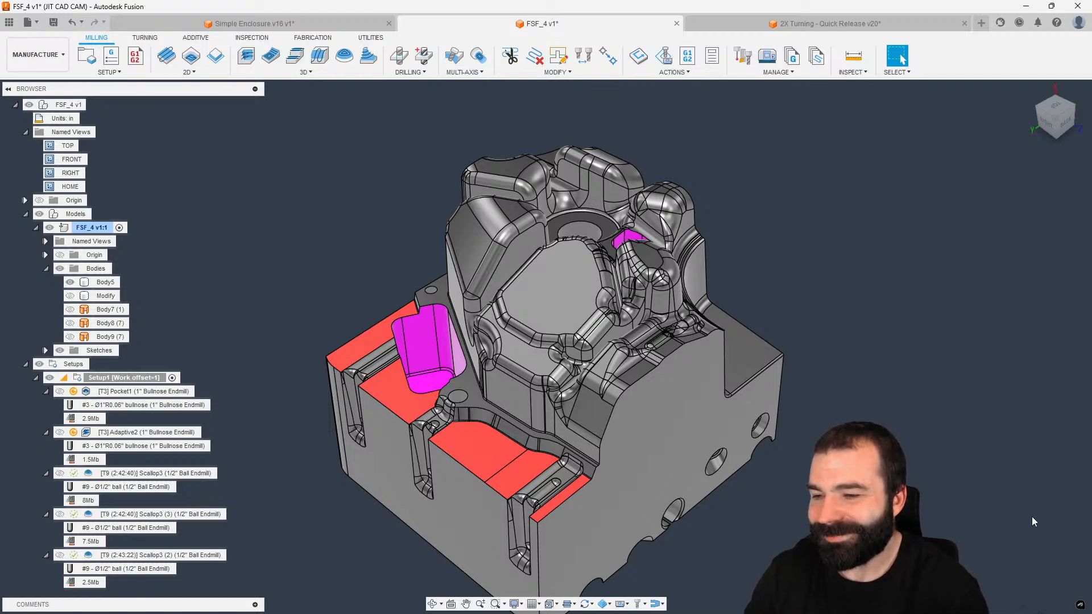
pyautogui.scroll(-3, 523, 458)
pyautogui.scroll(2, 763, 444)
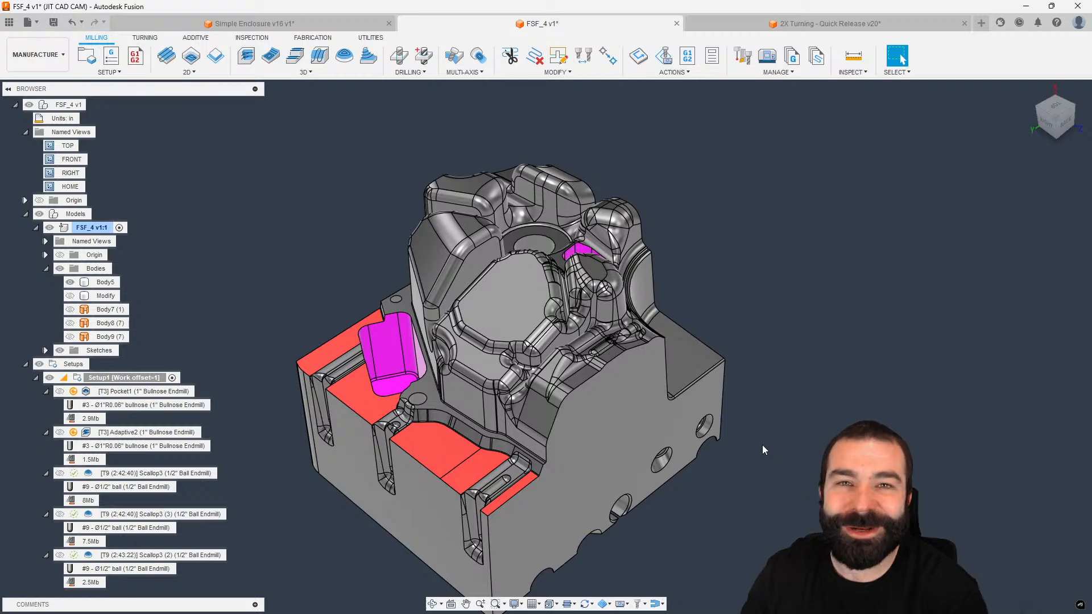
pyautogui.scroll(-1, 750, 424)
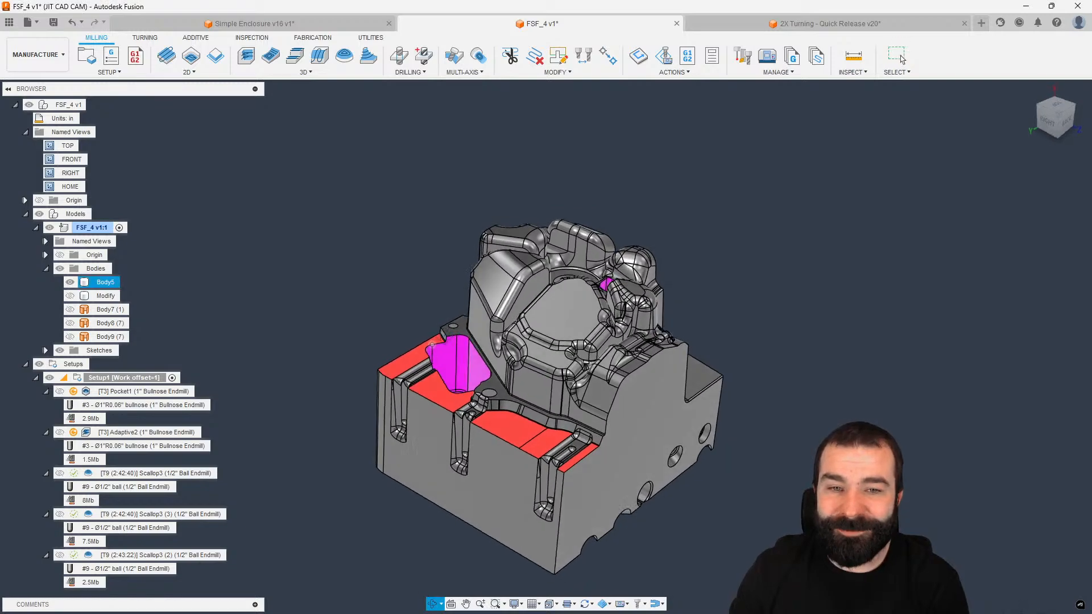
pyautogui.keyDown('shift'); pyautogui.moveTo(560, 273); pyautogui.dragTo(574, 293, button='middle'); pyautogui.keyUp('shift')
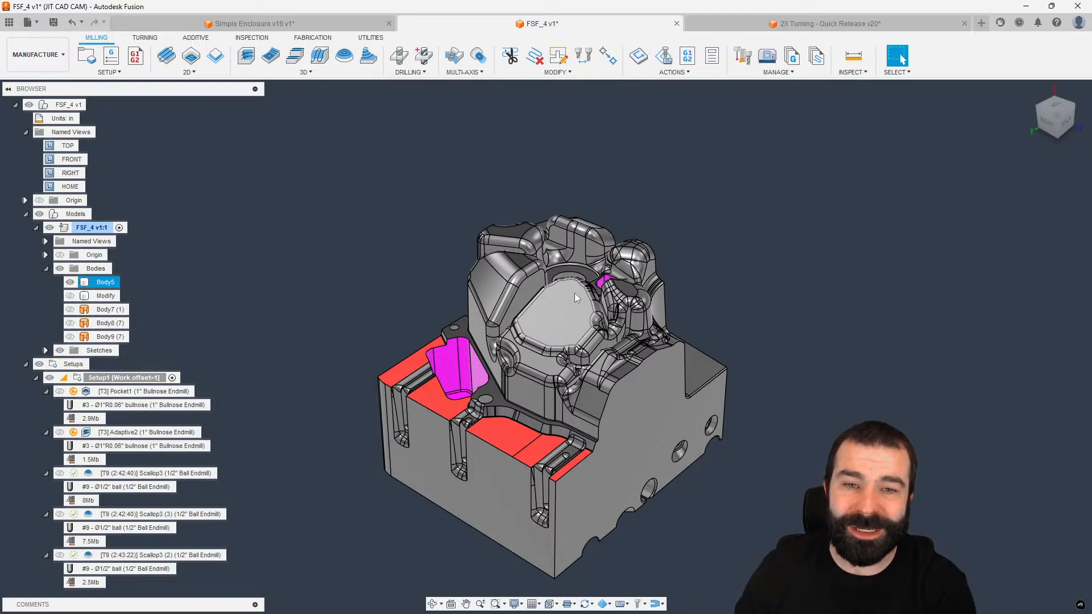
pyautogui.keyDown('shift'); pyautogui.moveTo(529, 330); pyautogui.dragTo(519, 307, button='middle'); pyautogui.keyUp('shift')
pyautogui.keyDown('shift'); pyautogui.moveTo(605, 313); pyautogui.dragTo(605, 278, button='middle'); pyautogui.keyUp('shift')
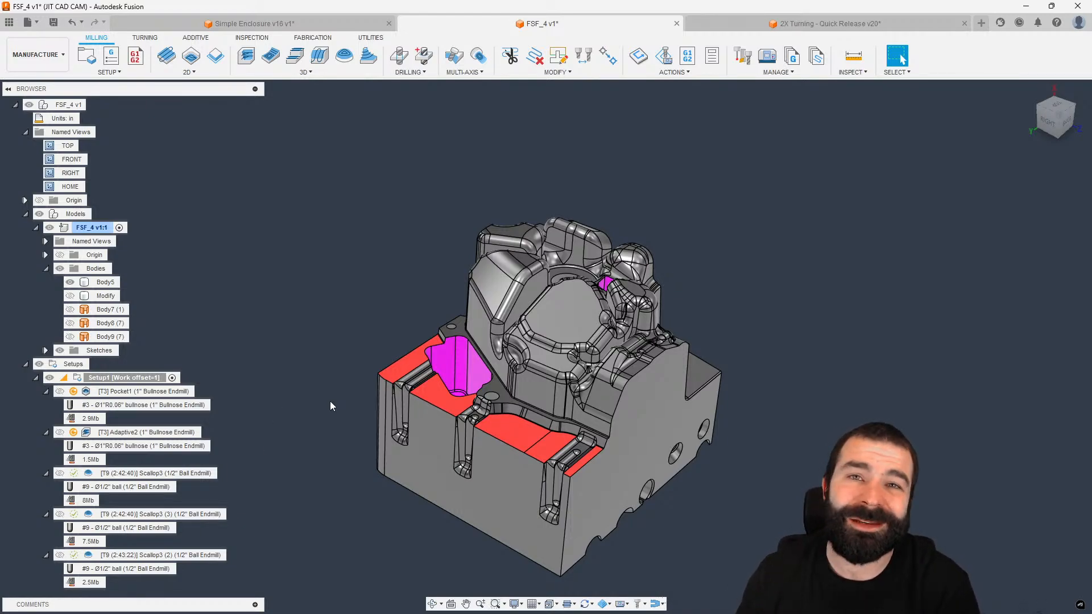
# Step: Collapse the Adaptive2 and first Scallop3 operations and compare the toolpaths of Scallop3 (2) and Scallop3 (3)
pyautogui.click(46, 433)
pyautogui.click(46, 446)
pyautogui.click(143, 500)
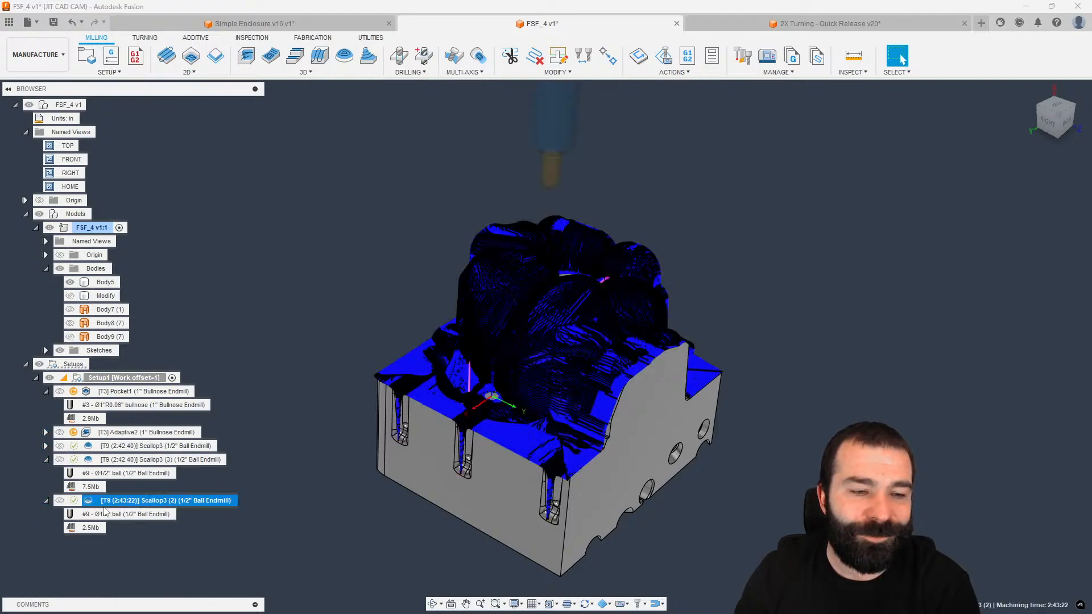
pyautogui.click(194, 460)
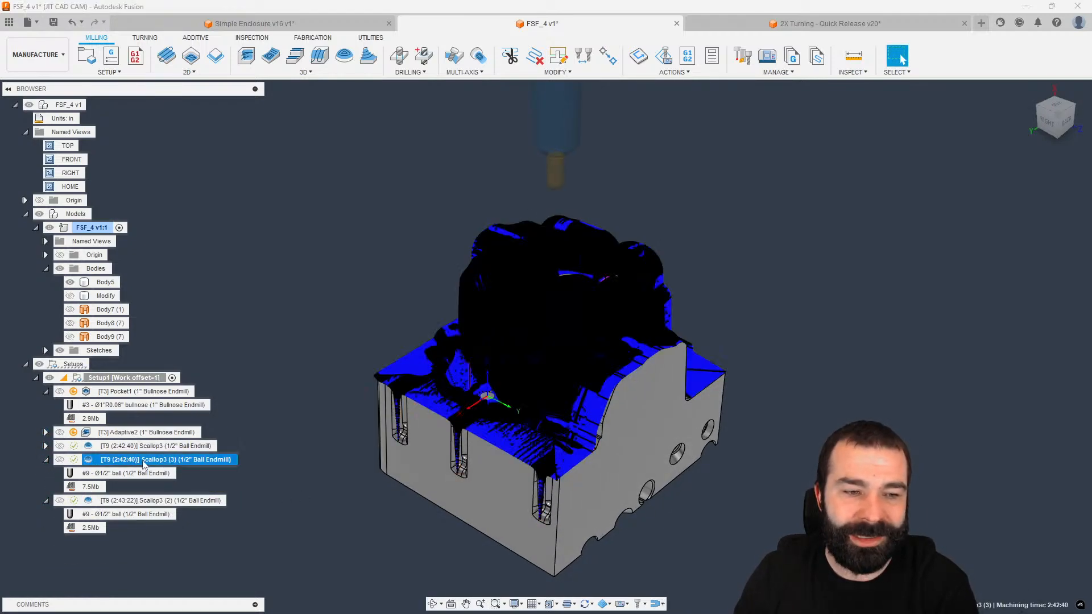
# Step: Check the tolerance and smoothing in the Passes settings of Scallop3 (2) and leave the operation unchanged
pyautogui.doubleClick(171, 501)
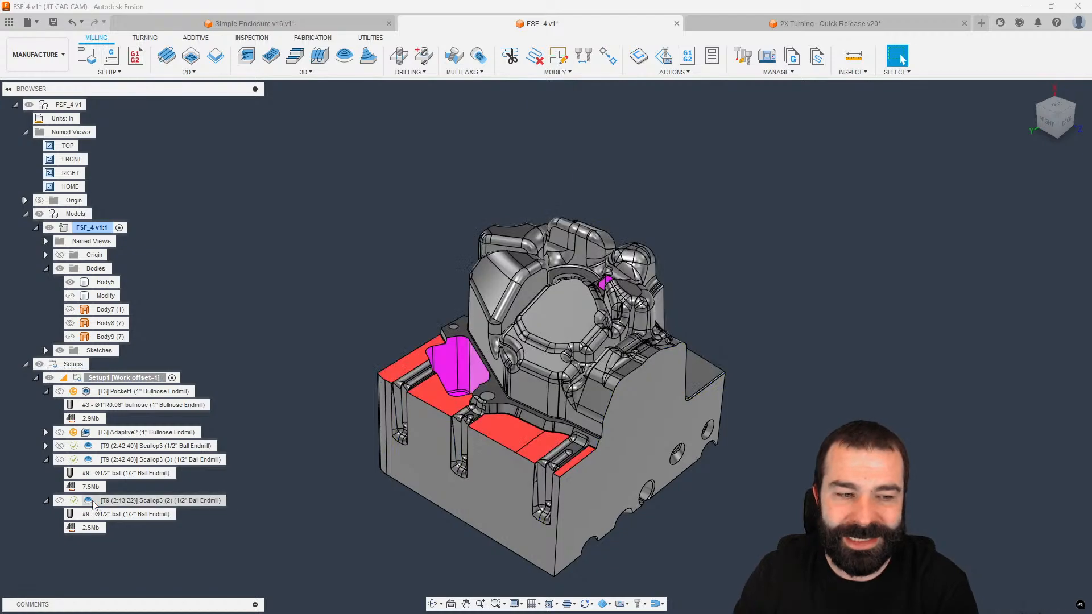
pyautogui.click(972, 172)
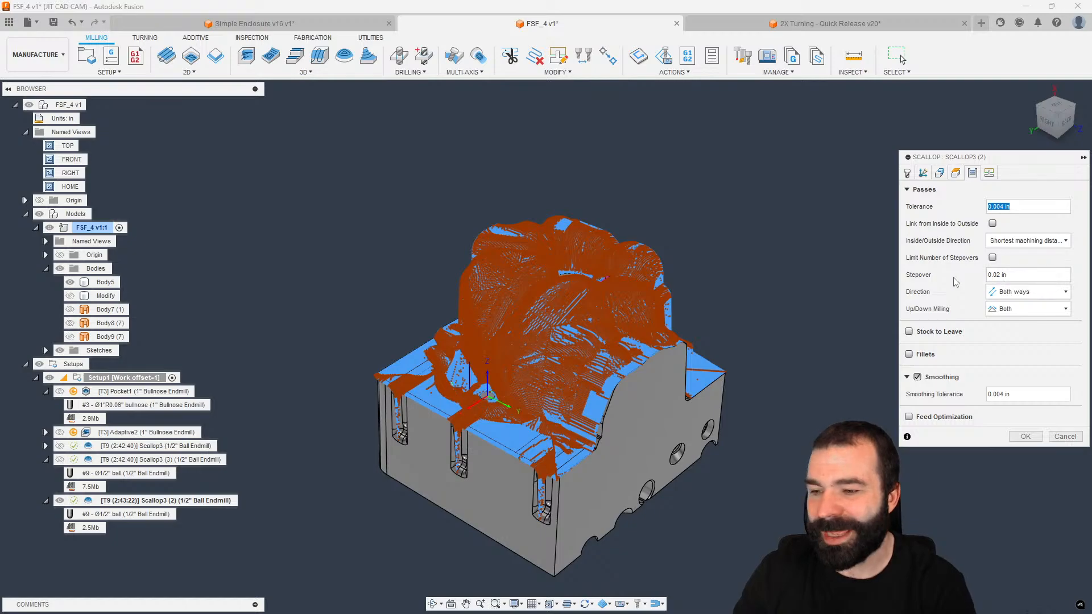
pyautogui.click(1067, 437)
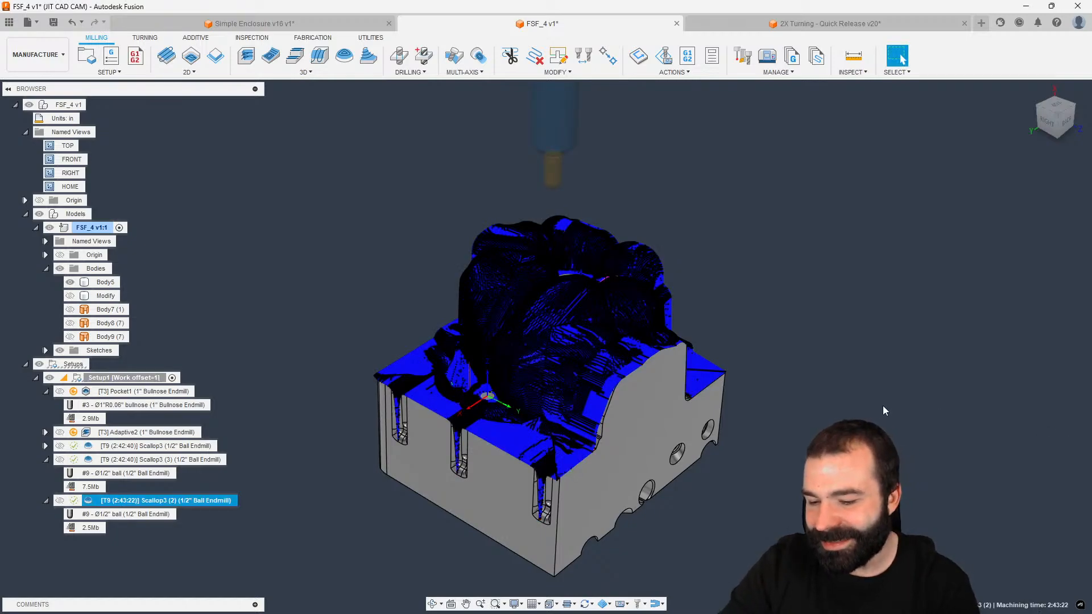